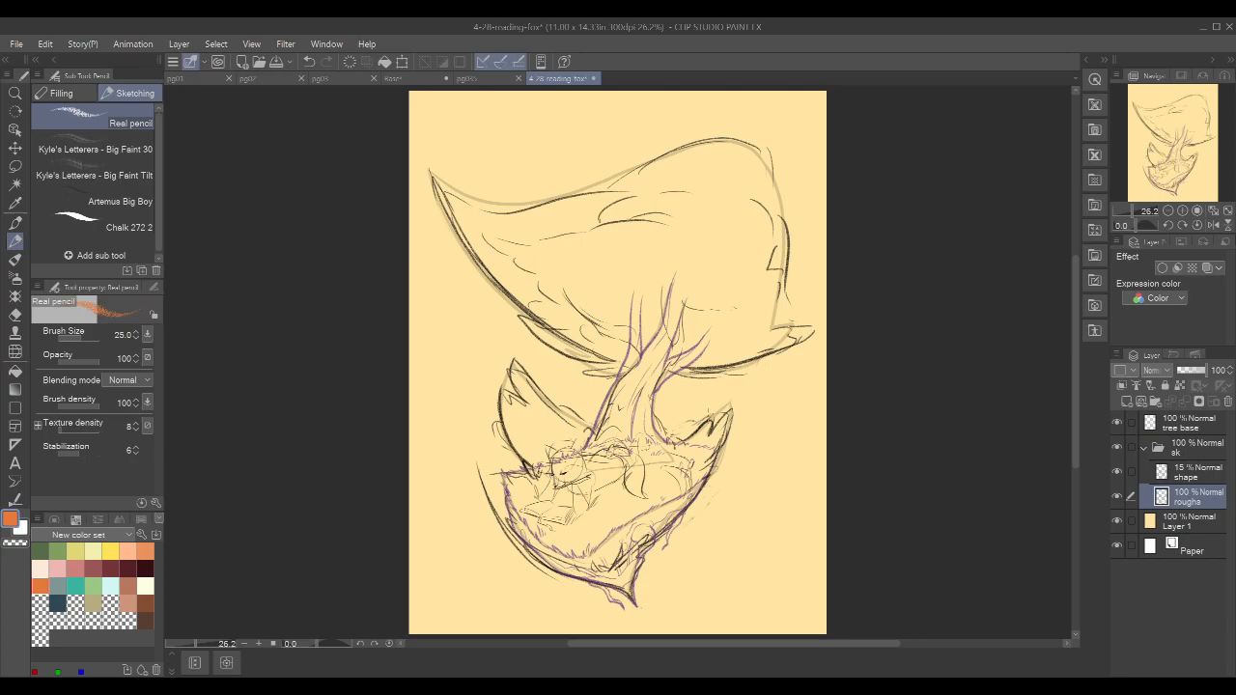
- Examine the rough sketch of the fox, the tree trunk and the leaf-shaped canopy
{"action": "scroll", "coordinate": [657, 444], "scroll_direction": "up", "scroll_amount": 5}
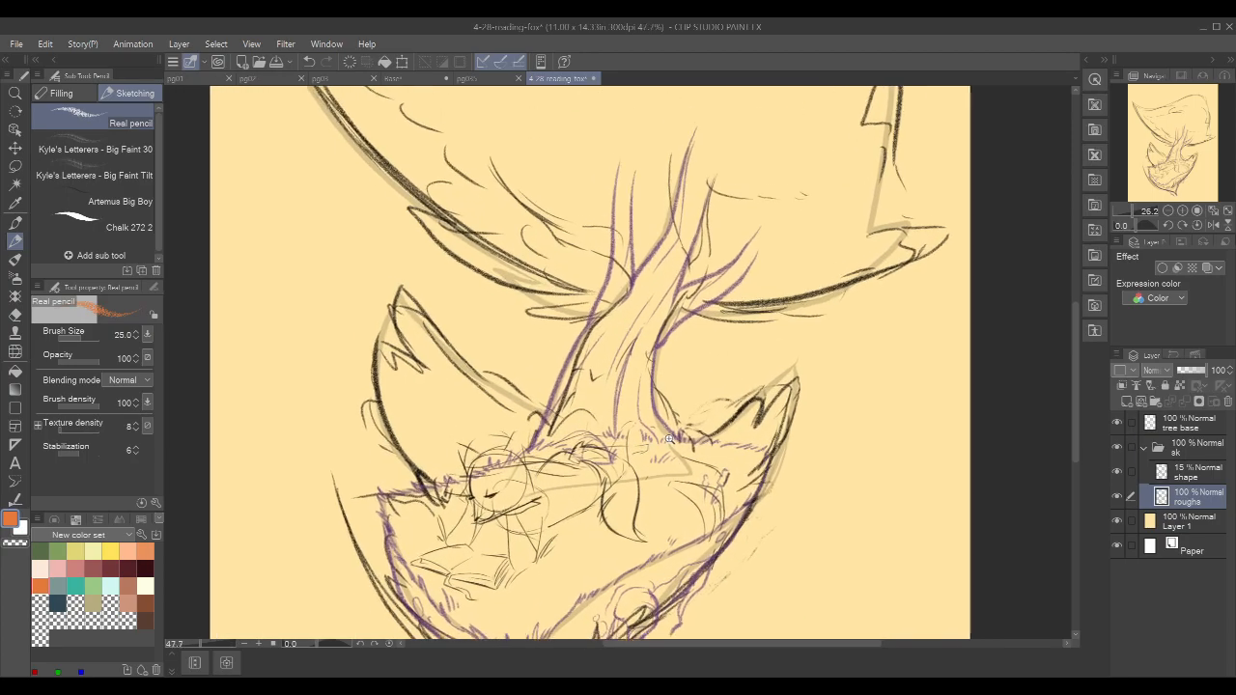
{"action": "left_click_drag", "start_coordinate": [805, 510], "coordinate": [888, 421]}
{"action": "left_click_drag", "start_coordinate": [877, 529], "coordinate": [872, 472]}
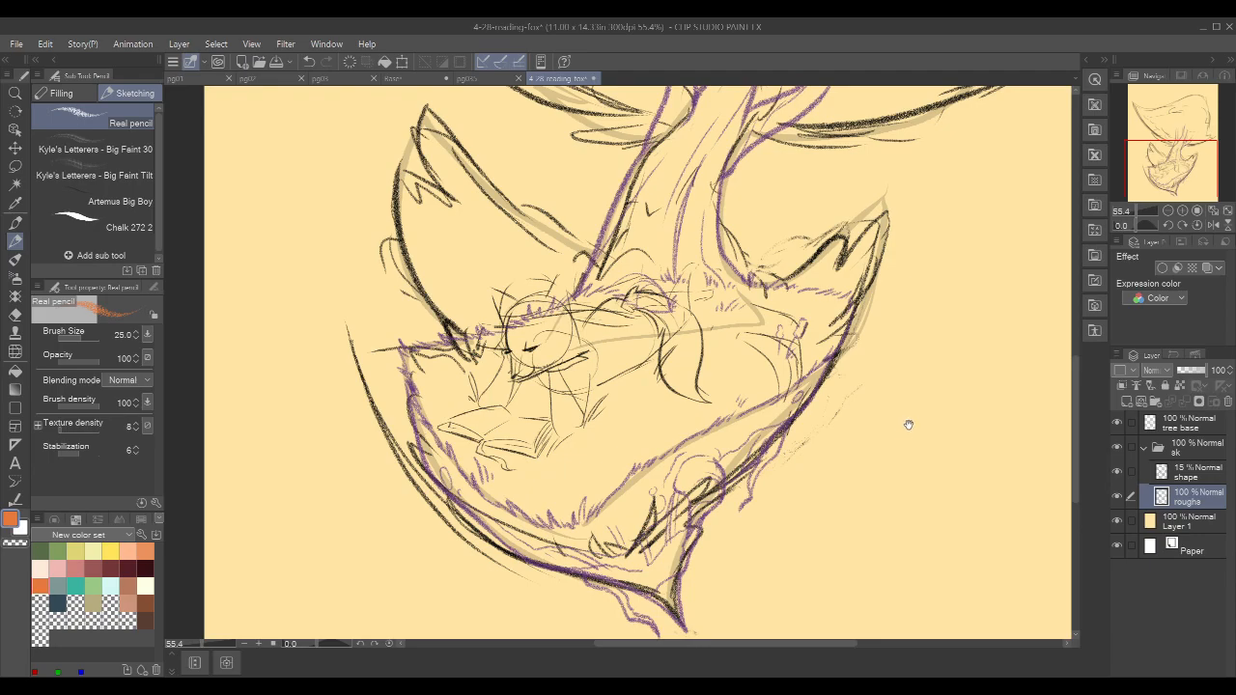
{"action": "left_click_drag", "start_coordinate": [904, 419], "coordinate": [897, 562]}
{"action": "scroll", "coordinate": [897, 562], "scroll_direction": "down", "scroll_amount": 4}
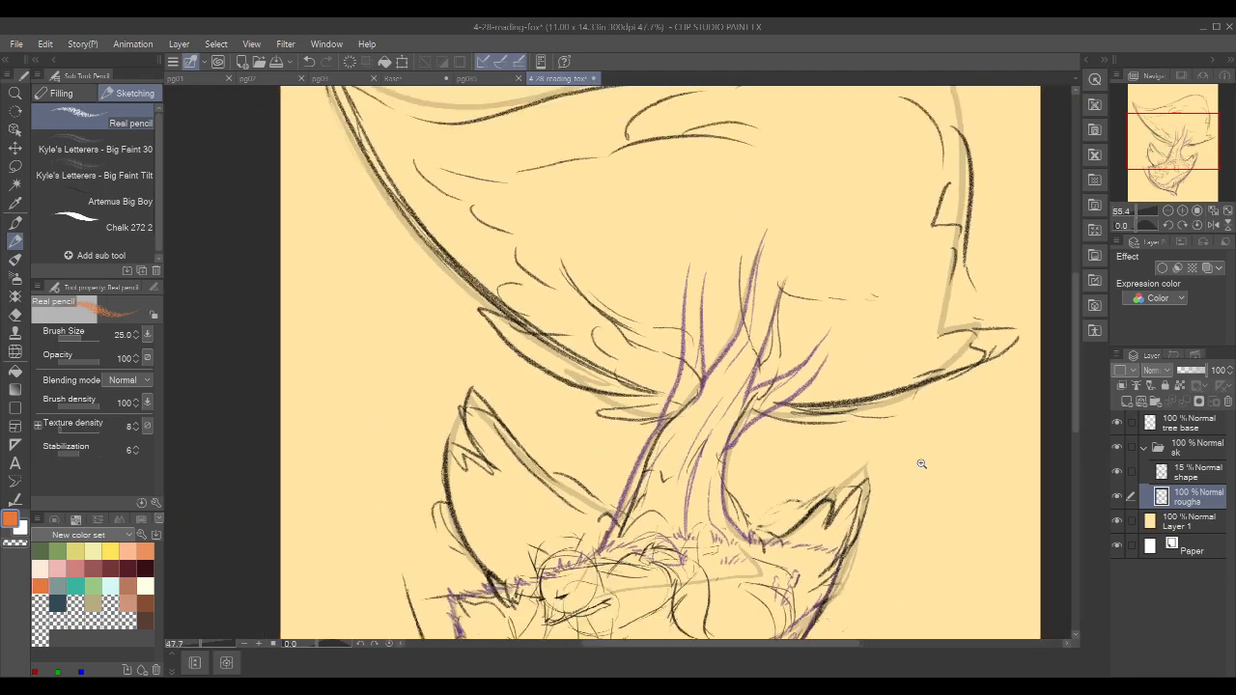
{"action": "scroll", "coordinate": [952, 512], "scroll_direction": "down", "scroll_amount": 1}
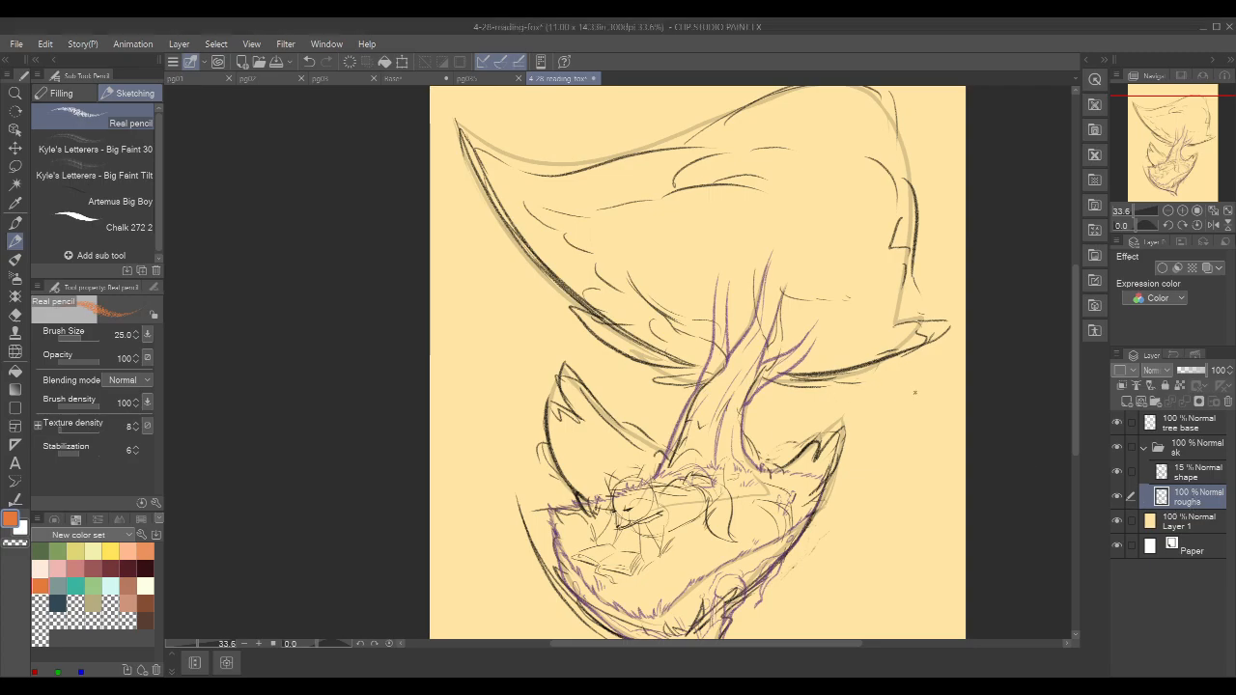
{"action": "left_click_drag", "start_coordinate": [892, 469], "coordinate": [826, 420]}
{"action": "scroll", "coordinate": [822, 426], "scroll_direction": "down", "scroll_amount": 1}
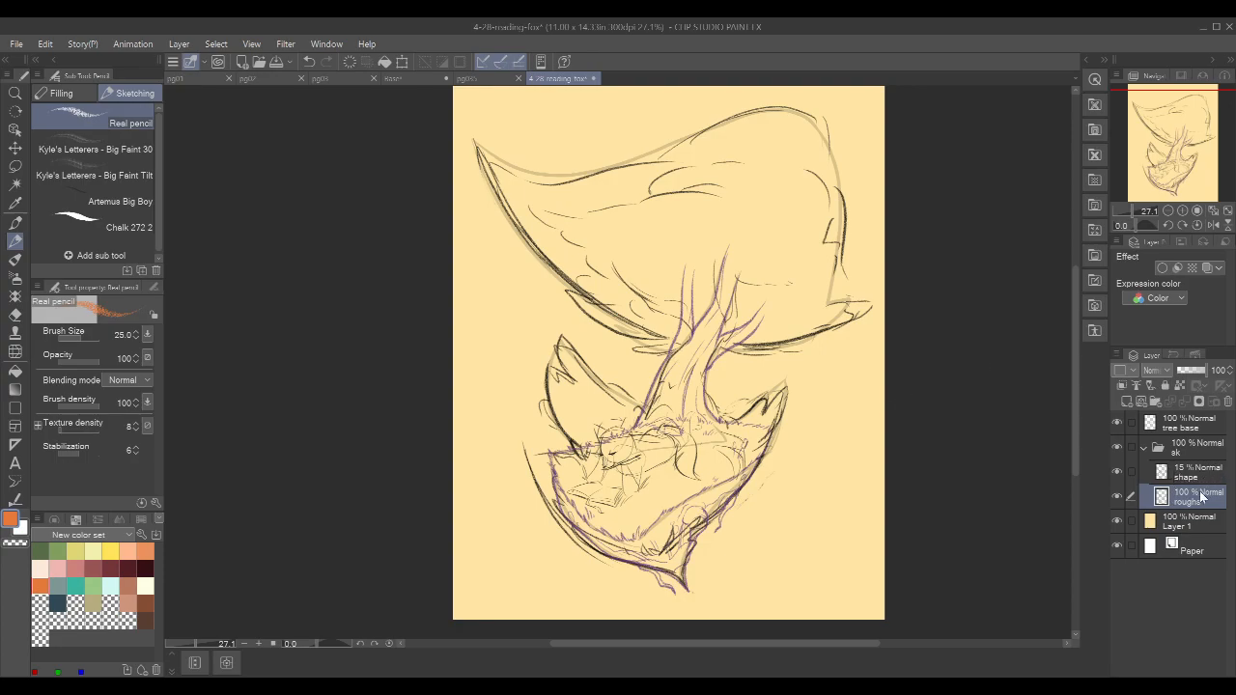
- Hide the shape layer and lower the roughs layer's opacity to 26%
{"action": "left_click", "coordinate": [1117, 471]}
{"action": "left_click_drag", "start_coordinate": [1193, 372], "coordinate": [1188, 372]}
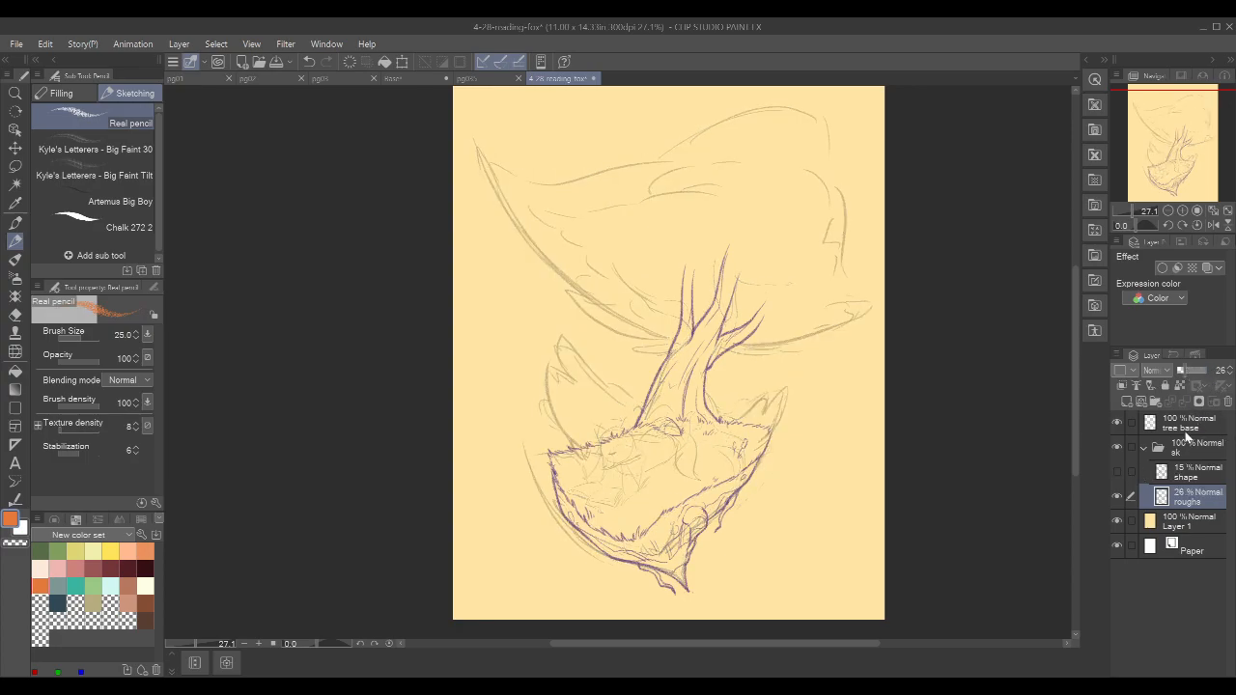
- Add a new raster layer above the tree base layer for the fox line work
{"action": "left_click", "coordinate": [1187, 426]}
{"action": "left_click", "coordinate": [1125, 400]}
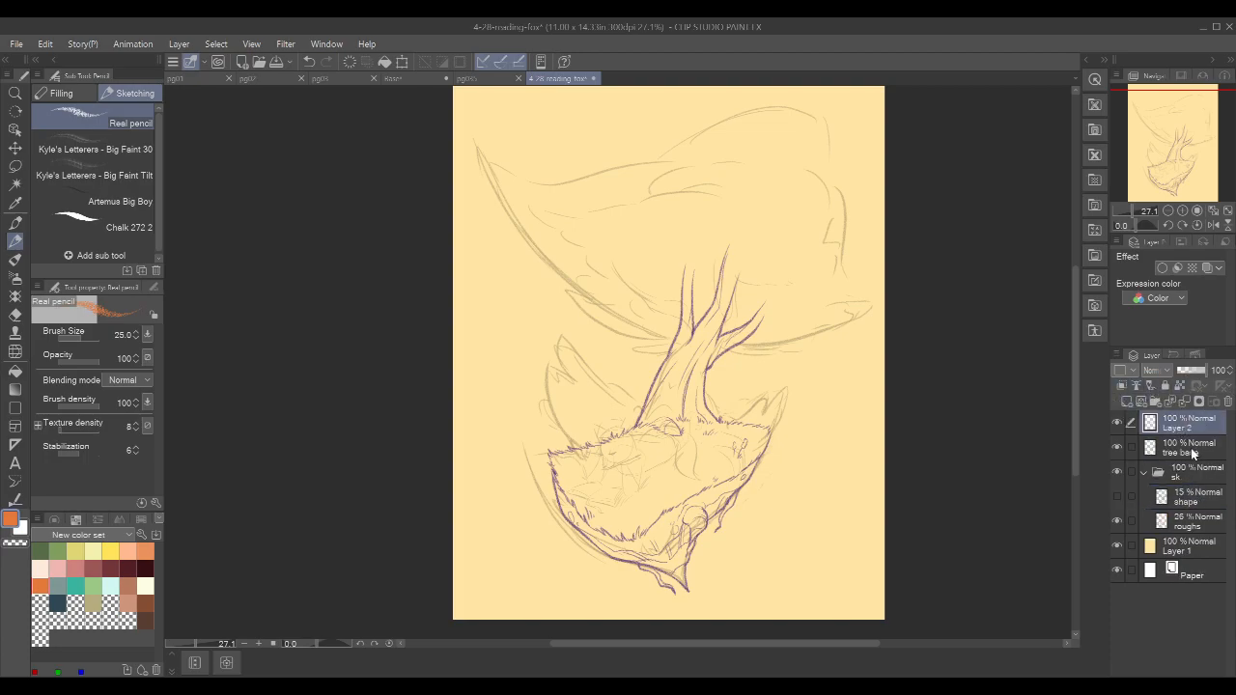
{"action": "left_click_drag", "start_coordinate": [653, 472], "coordinate": [693, 425]}
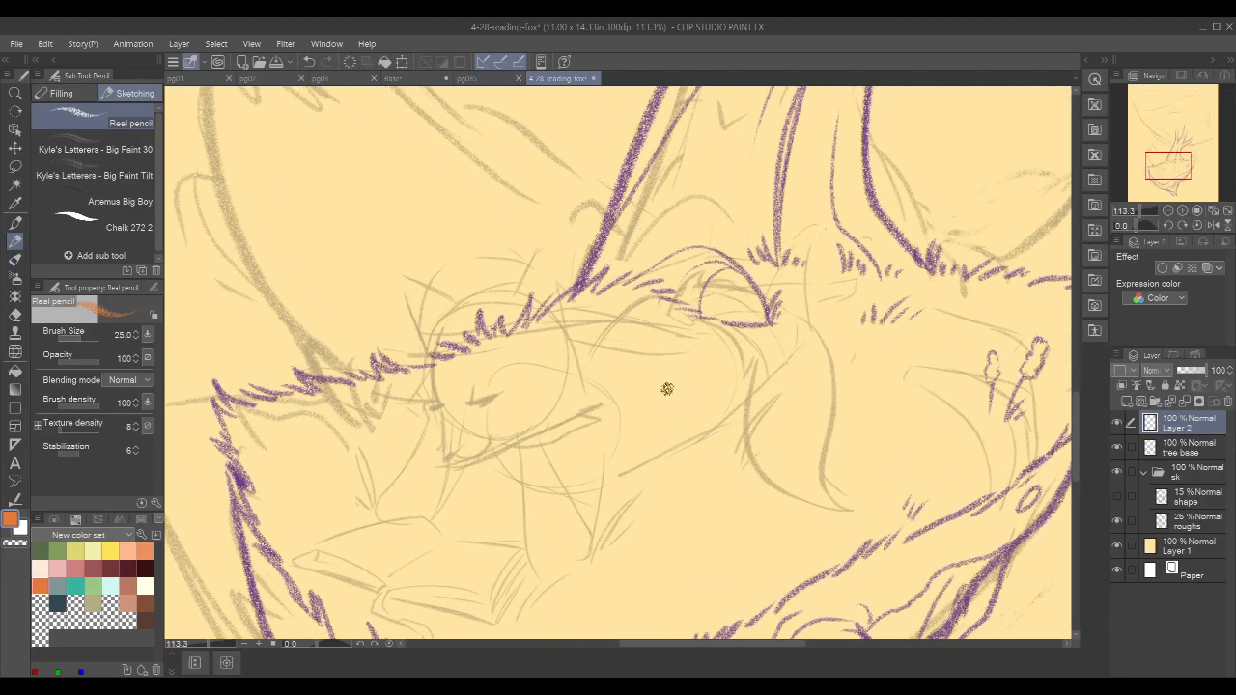
- Set the Real pencil's size to 15 and sample the purple of the tree base lines, keeping the new layer active
{"action": "key", "text": "bracketleft"}
{"action": "left_click", "coordinate": [242, 481], "text": "alt"}
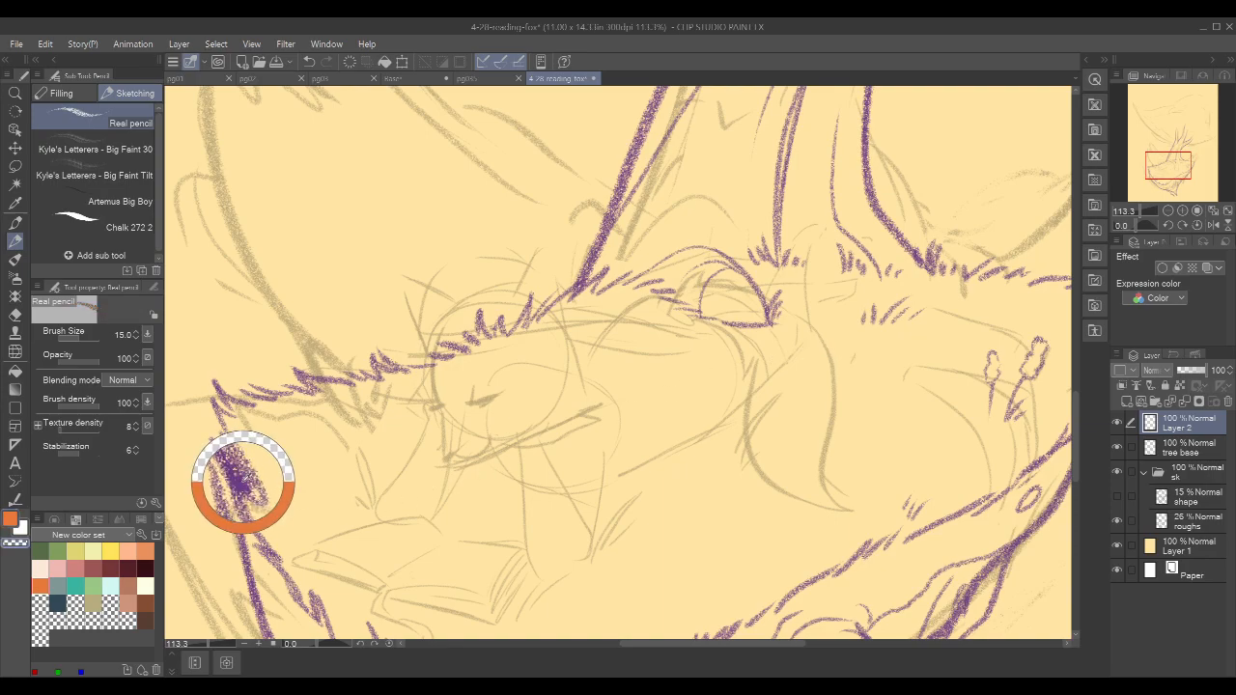
{"action": "left_click", "coordinate": [1181, 448]}
{"action": "left_click", "coordinate": [241, 482], "text": "alt"}
{"action": "left_click", "coordinate": [1186, 426]}
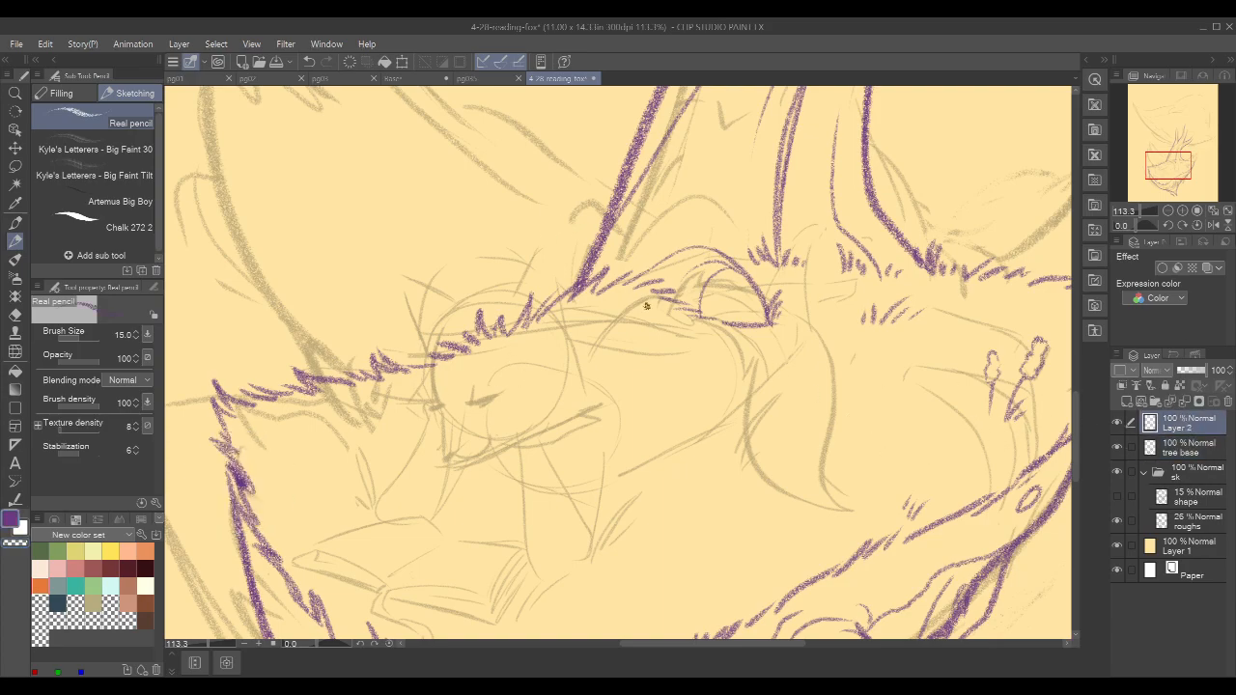
- Reduce the pencil size to 10 and fade the tree base layer to 43% opacity, with the new layer active again
{"action": "left_click_drag", "start_coordinate": [592, 377], "coordinate": [652, 320]}
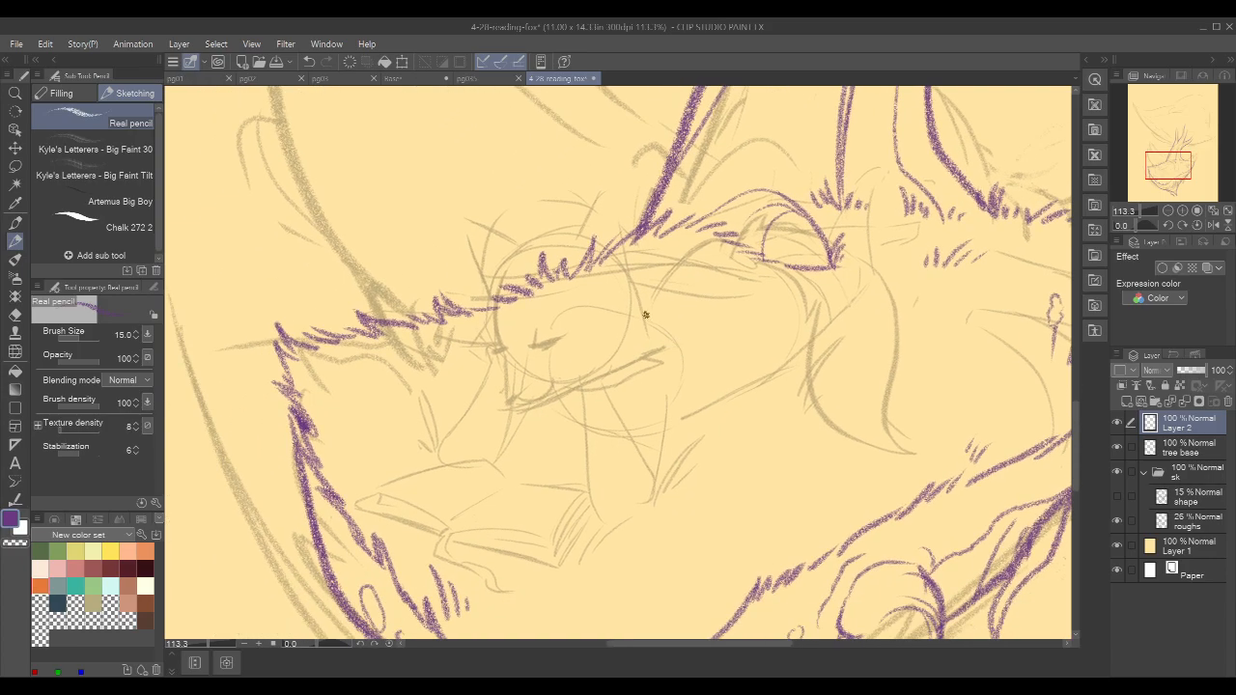
{"action": "left_click_drag", "start_coordinate": [576, 324], "coordinate": [606, 325]}
{"action": "left_click_drag", "start_coordinate": [832, 280], "coordinate": [868, 318]}
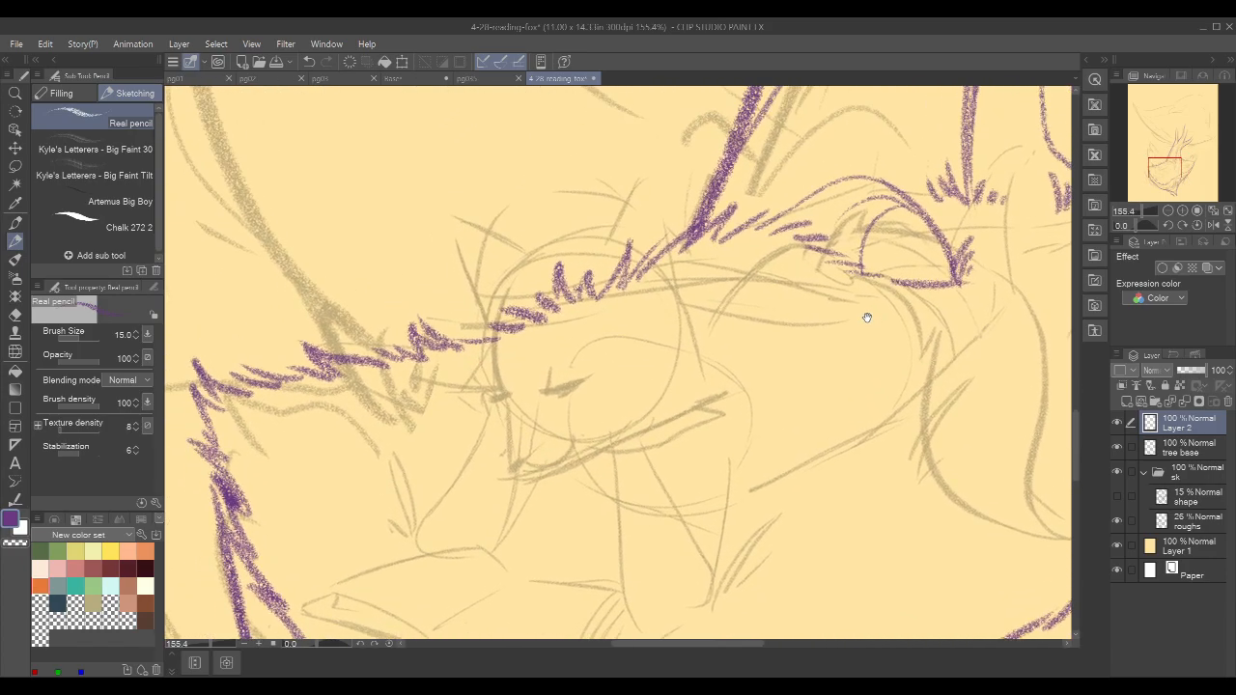
{"action": "key", "text": "bracketleft"}
{"action": "key", "text": "bracketleft"}
{"action": "left_click", "coordinate": [1187, 447]}
{"action": "left_click", "coordinate": [1189, 370]}
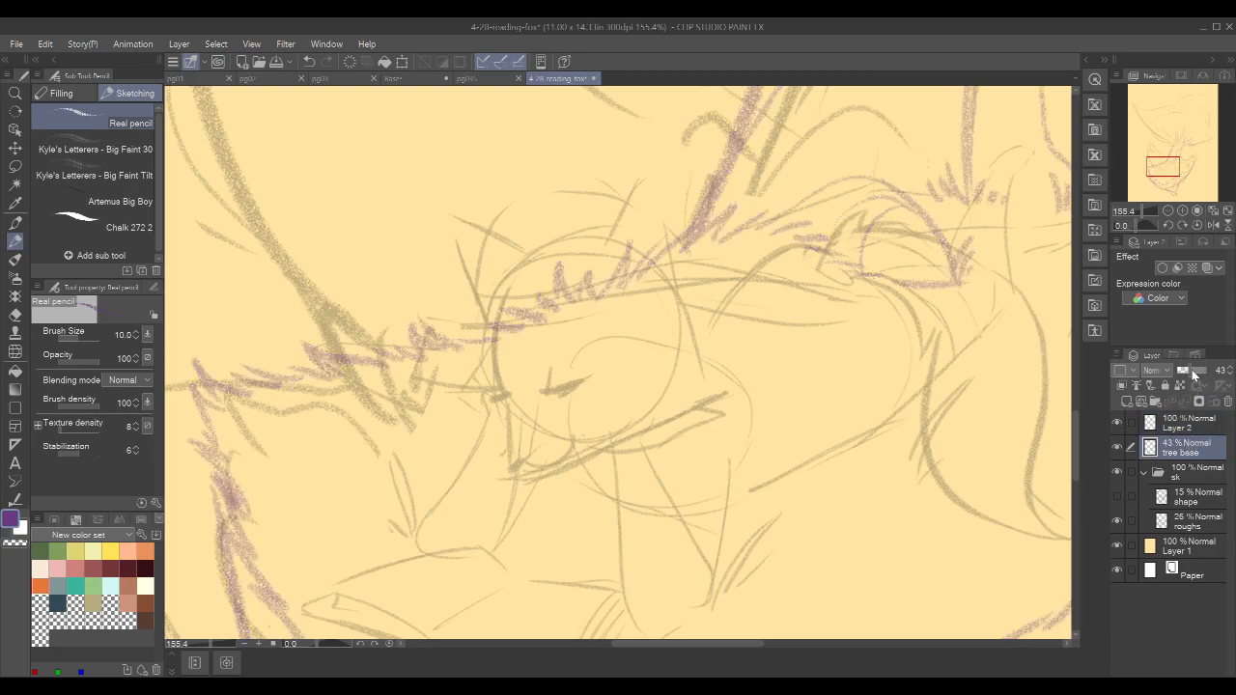
{"action": "left_click", "coordinate": [1188, 422]}
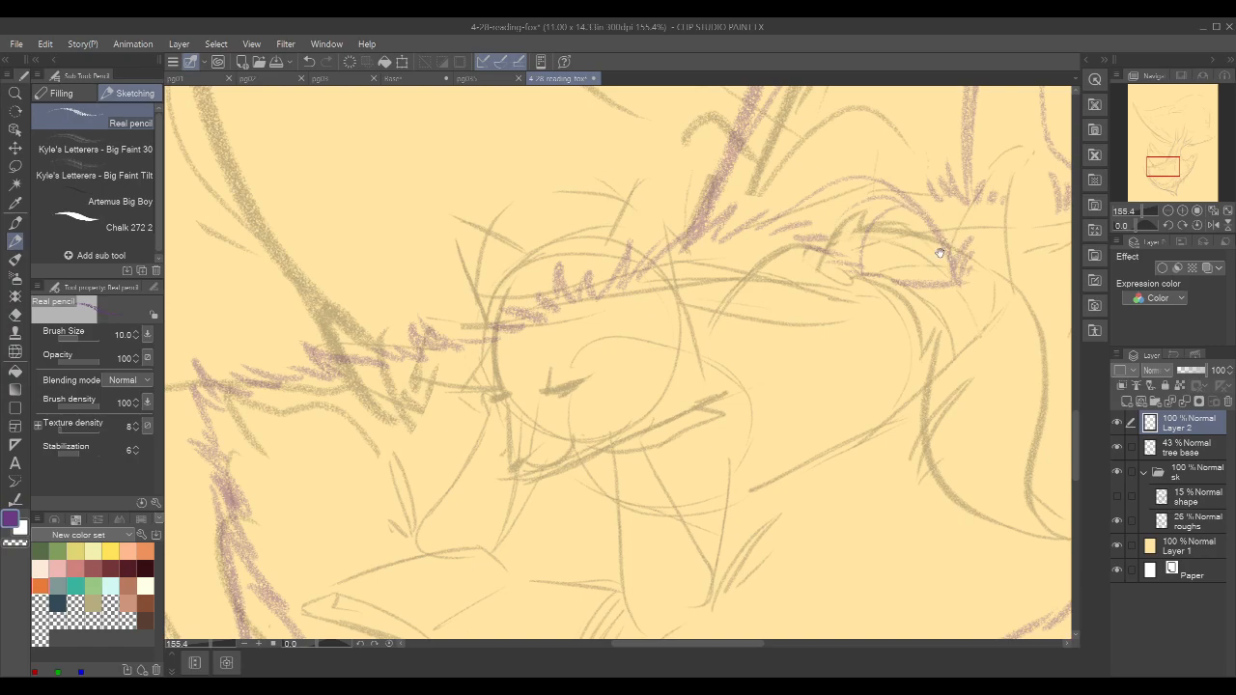
{"action": "left_click_drag", "start_coordinate": [972, 287], "coordinate": [858, 325]}
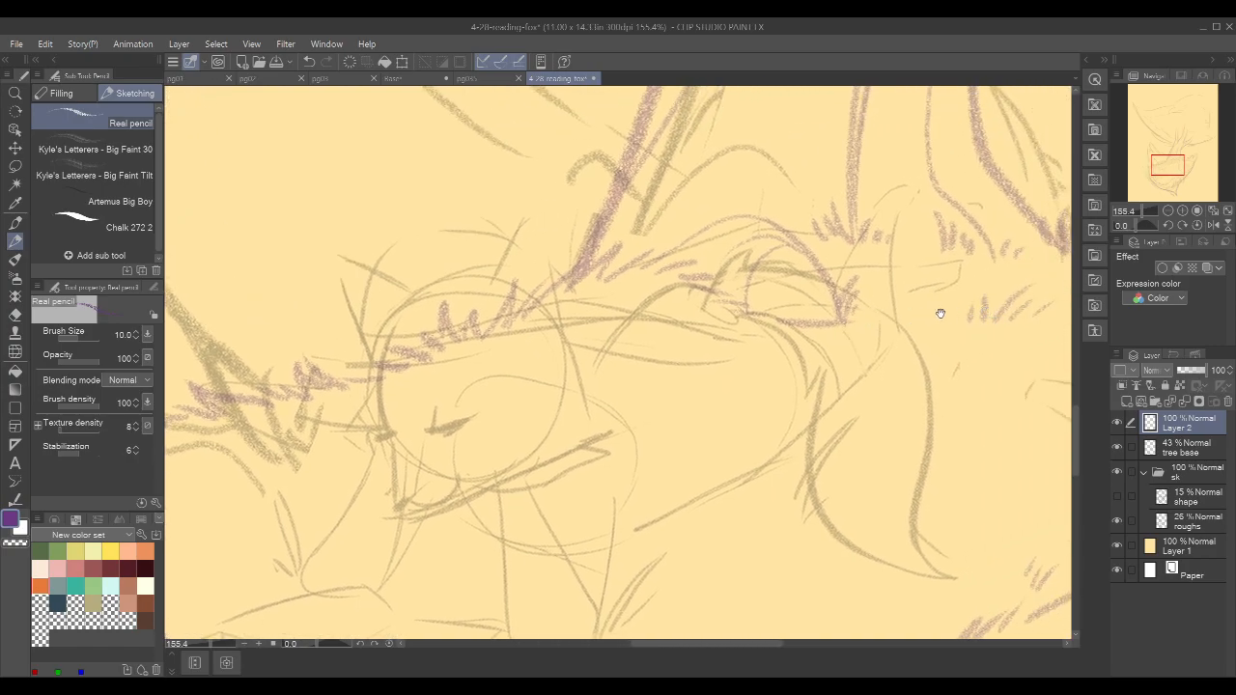
{"action": "left_click_drag", "start_coordinate": [657, 354], "coordinate": [786, 318]}
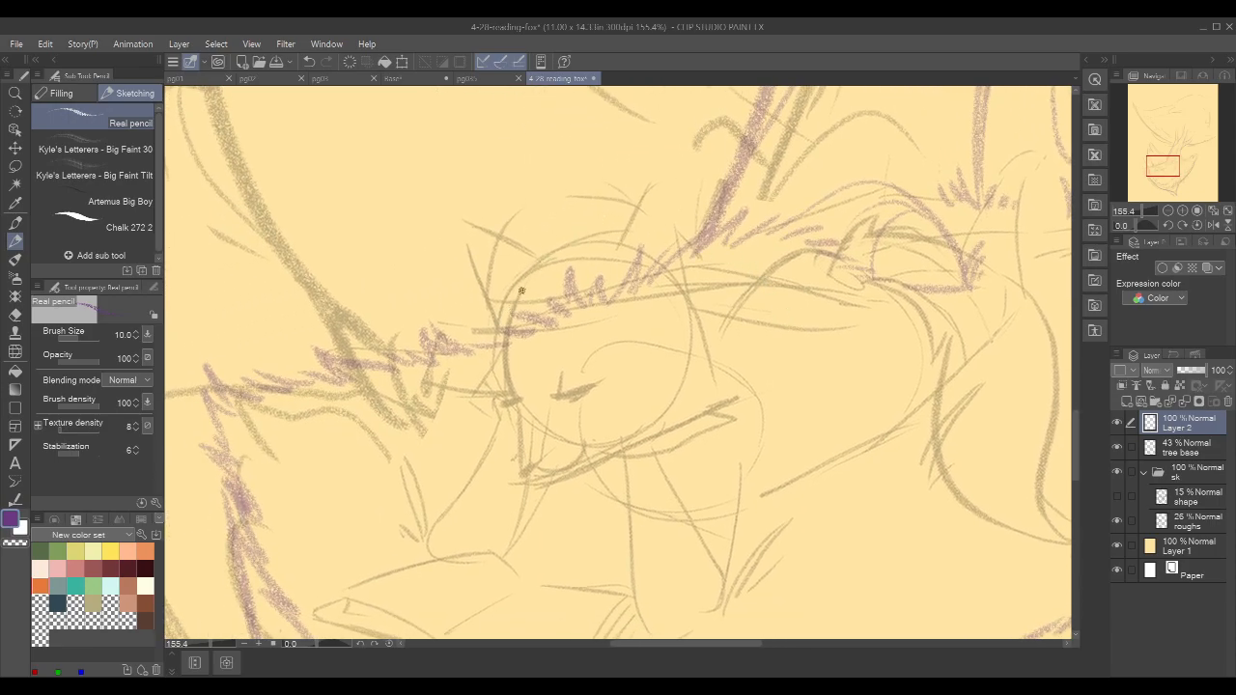
{"action": "left_click_drag", "start_coordinate": [519, 288], "coordinate": [500, 375]}
{"action": "key", "text": "ctrl+z"}
{"action": "left_click_drag", "start_coordinate": [515, 286], "coordinate": [494, 391]}
{"action": "key", "text": "ctrl+z"}
{"action": "mouse_move", "coordinate": [522, 277]}
{"action": "left_mouse_down"}
{"action": "mouse_move", "coordinate": [490, 345]}
{"action": "mouse_move", "coordinate": [507, 312]}
{"action": "mouse_move", "coordinate": [509, 395]}
{"action": "left_mouse_up"}
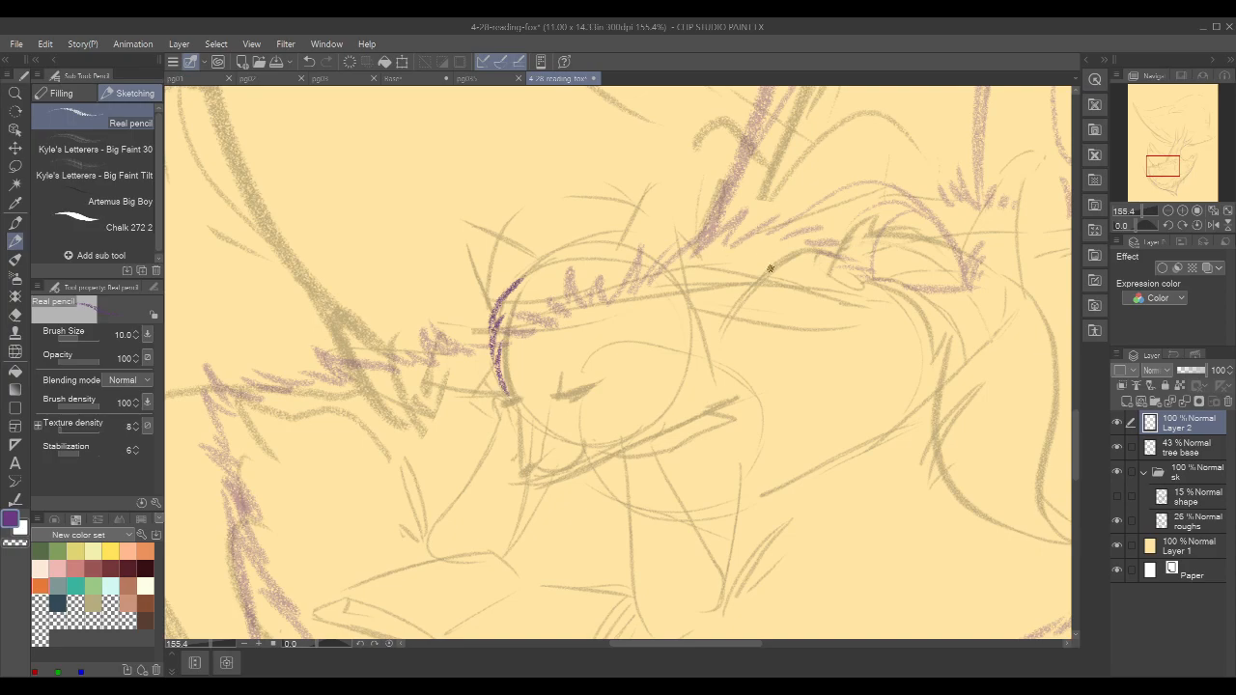
{"action": "key", "text": "ctrl+z"}
{"action": "key", "text": "ctrl+z"}
{"action": "key", "text": "ctrl+z"}
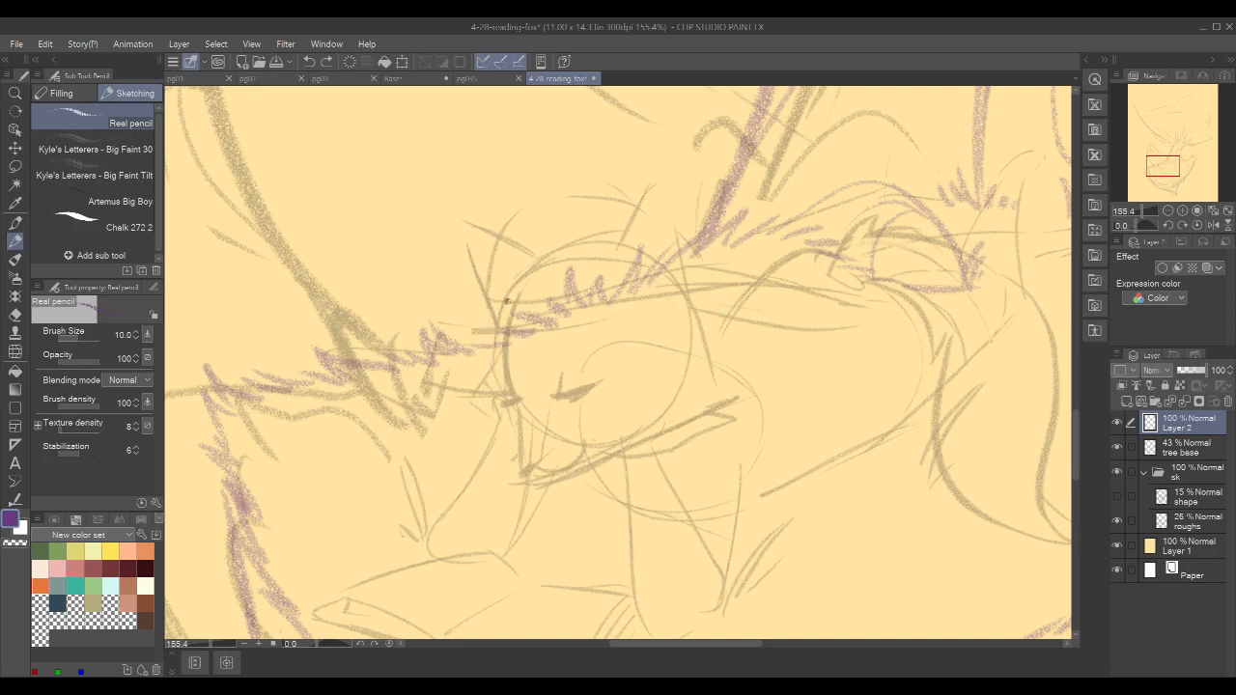
{"action": "left_click_drag", "start_coordinate": [536, 267], "coordinate": [485, 356]}
{"action": "key", "text": "ctrl+z"}
{"action": "left_click_drag", "start_coordinate": [537, 265], "coordinate": [460, 403]}
{"action": "key", "text": "ctrl+z"}
{"action": "key", "text": "ctrl+z"}
- Draw the curved forehead line of the fox's head and the rounded far cheek below it in purple pencil
{"action": "mouse_move", "coordinate": [537, 262]}
{"action": "left_mouse_down"}
{"action": "mouse_move", "coordinate": [489, 376]}
{"action": "mouse_move", "coordinate": [456, 404]}
{"action": "left_mouse_up"}
{"action": "key", "text": "ctrl+z"}
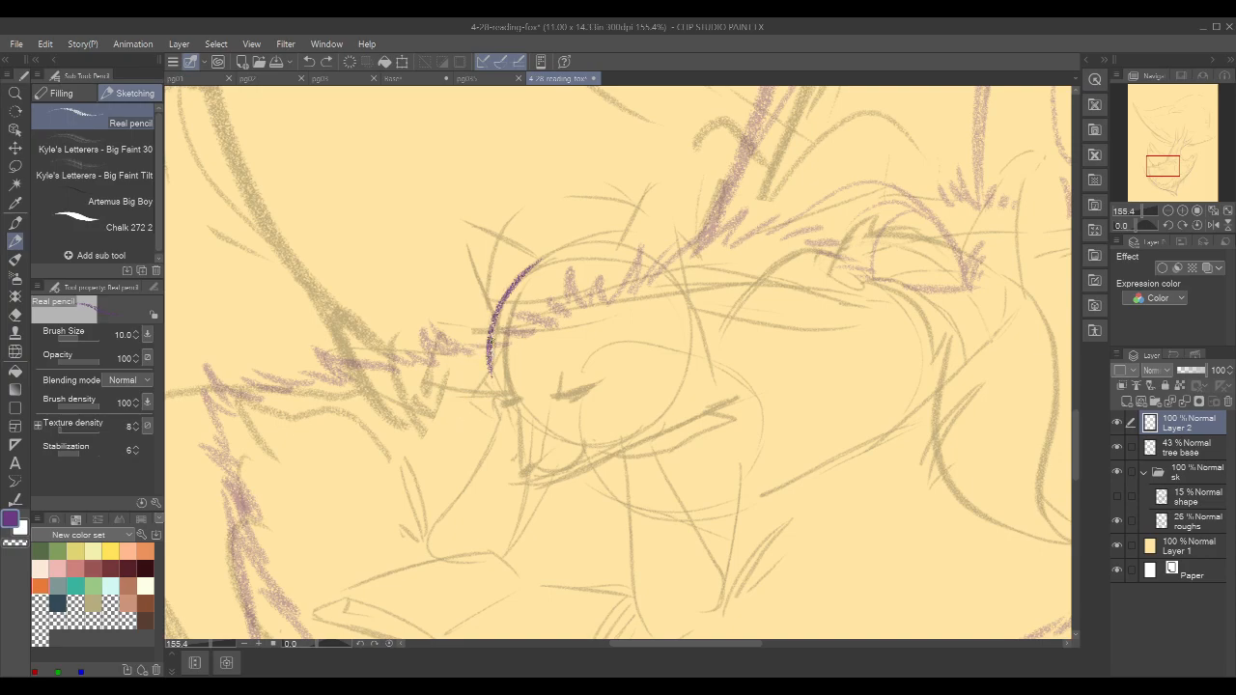
{"action": "left_click_drag", "start_coordinate": [491, 336], "coordinate": [459, 397]}
- Draw the fox's face edge from the far cheek to the nose, the jaw line and the rounded near cheek with its tuft
{"action": "left_click_drag", "start_coordinate": [477, 413], "coordinate": [530, 447]}
{"action": "left_click_drag", "start_coordinate": [467, 406], "coordinate": [519, 445]}
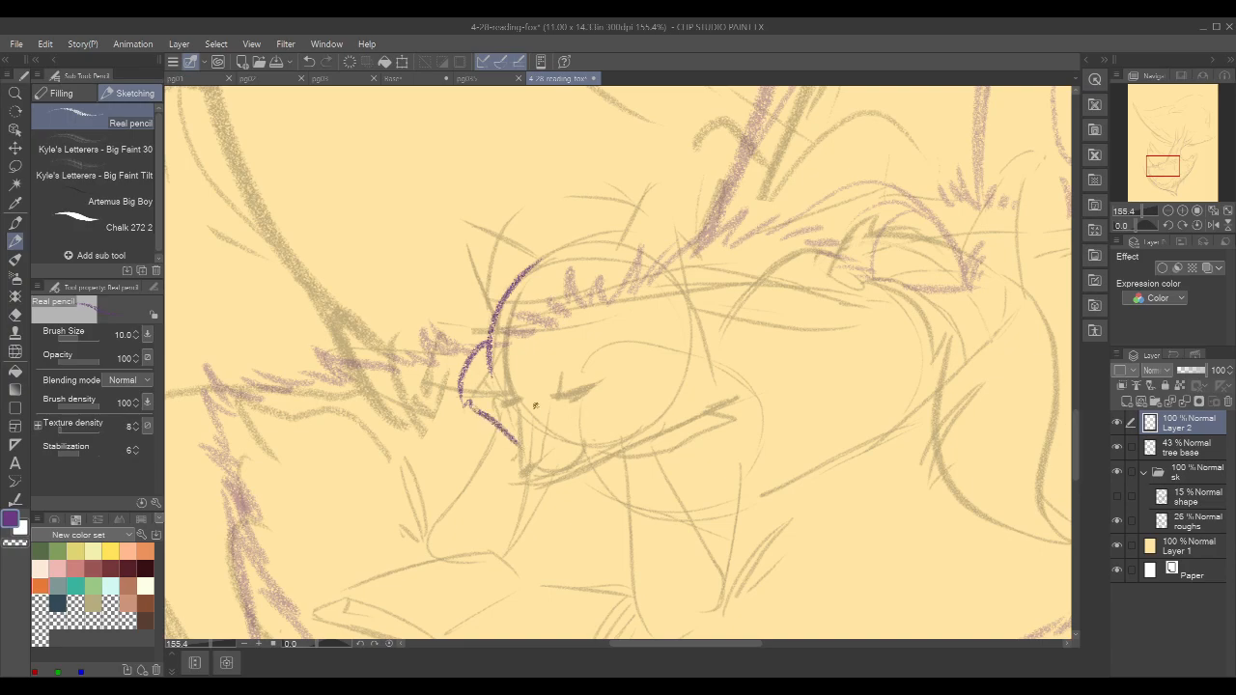
{"action": "key", "text": "ctrl+z"}
{"action": "mouse_move", "coordinate": [469, 406]}
{"action": "left_mouse_down"}
{"action": "mouse_move", "coordinate": [520, 478]}
{"action": "mouse_move", "coordinate": [728, 399]}
{"action": "left_mouse_up"}
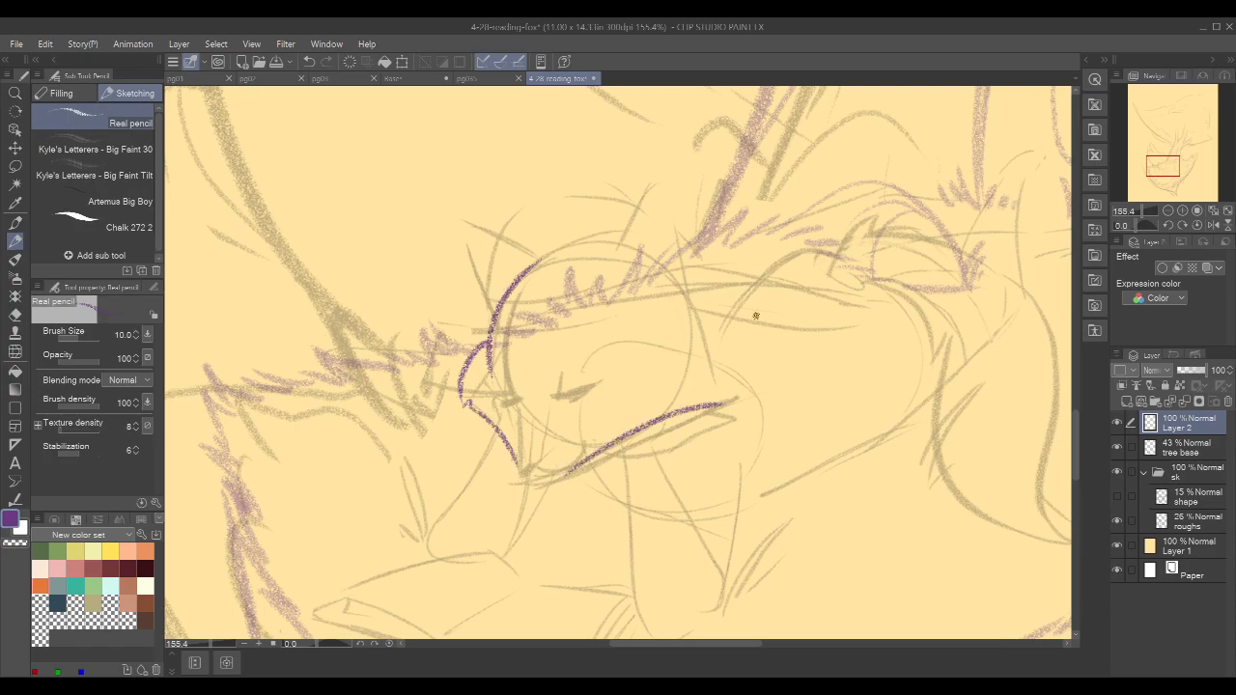
{"action": "left_click_drag", "start_coordinate": [656, 320], "coordinate": [731, 372]}
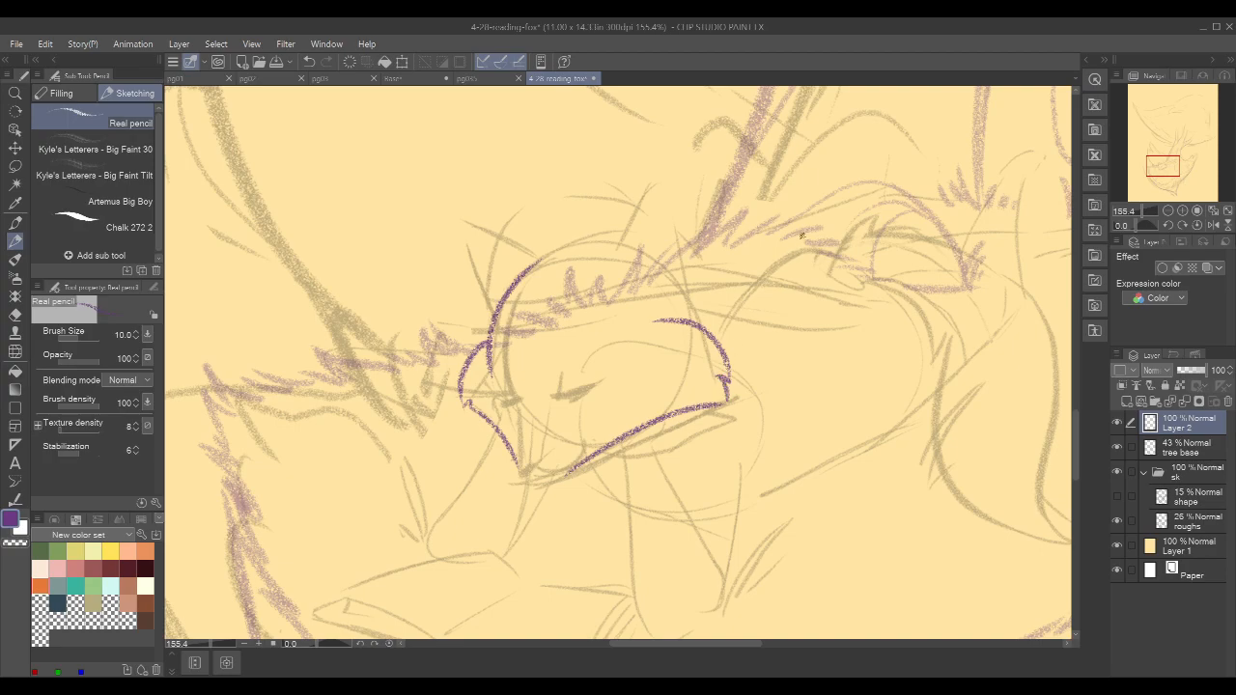
- Fade the tree base layer to 28% and the collapsed sk folder to 54% opacity, keeping Layer 2 active for drawing
{"action": "left_click", "coordinate": [1185, 452]}
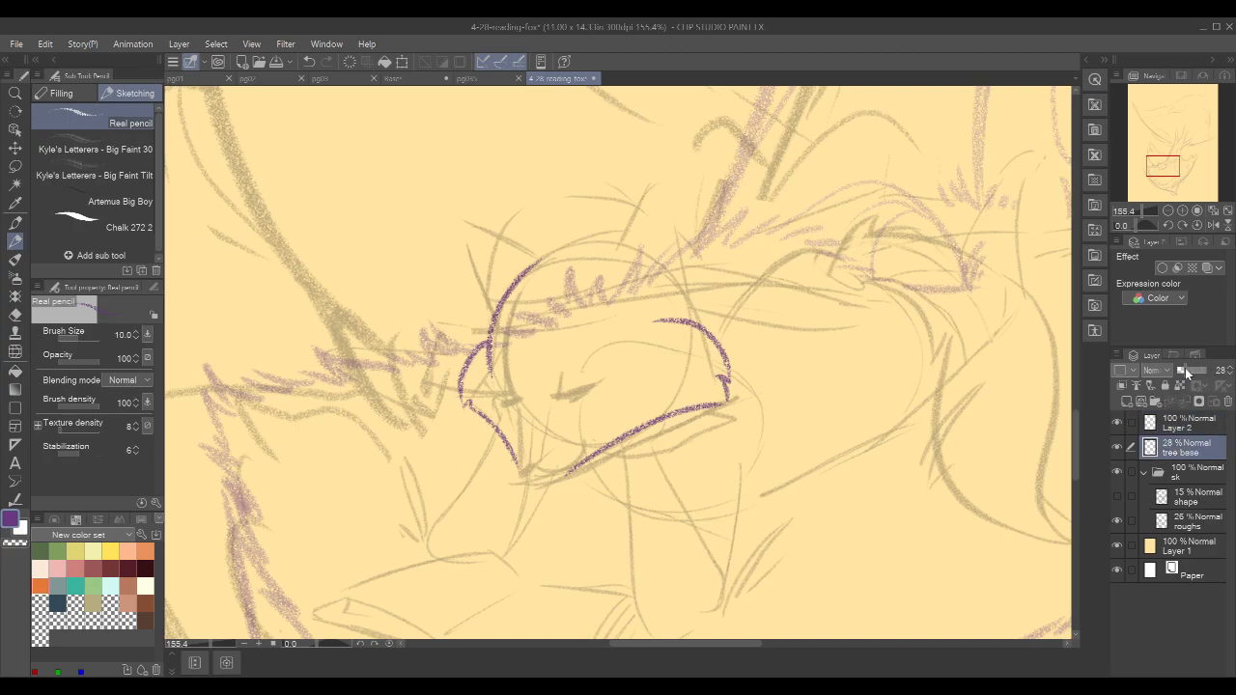
{"action": "left_click", "coordinate": [1198, 430]}
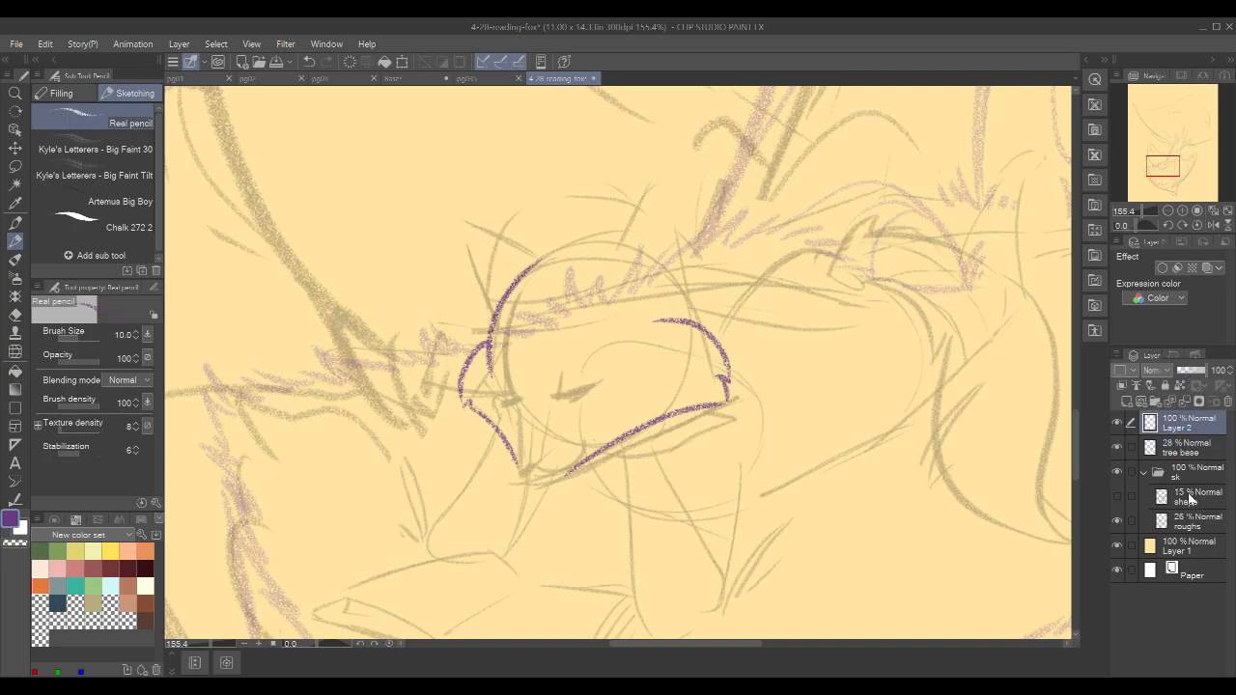
{"action": "left_click", "coordinate": [1145, 475]}
{"action": "left_click", "coordinate": [1201, 475]}
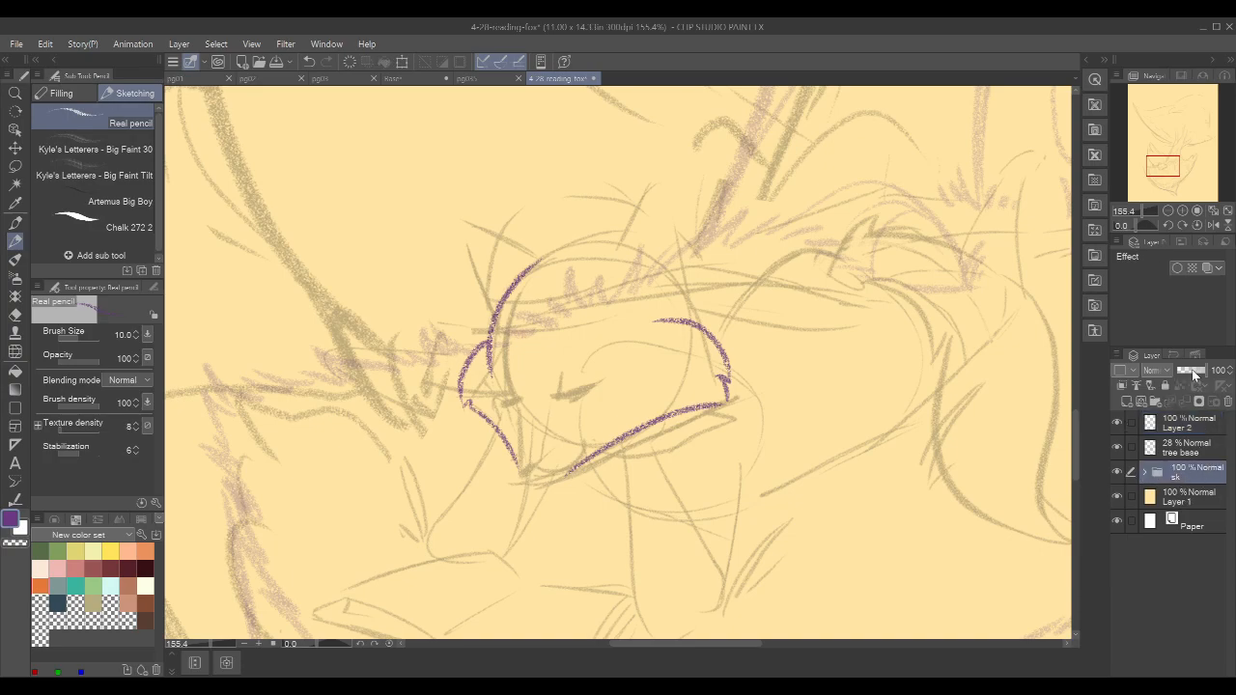
{"action": "left_click", "coordinate": [1194, 373]}
{"action": "left_click", "coordinate": [1196, 432]}
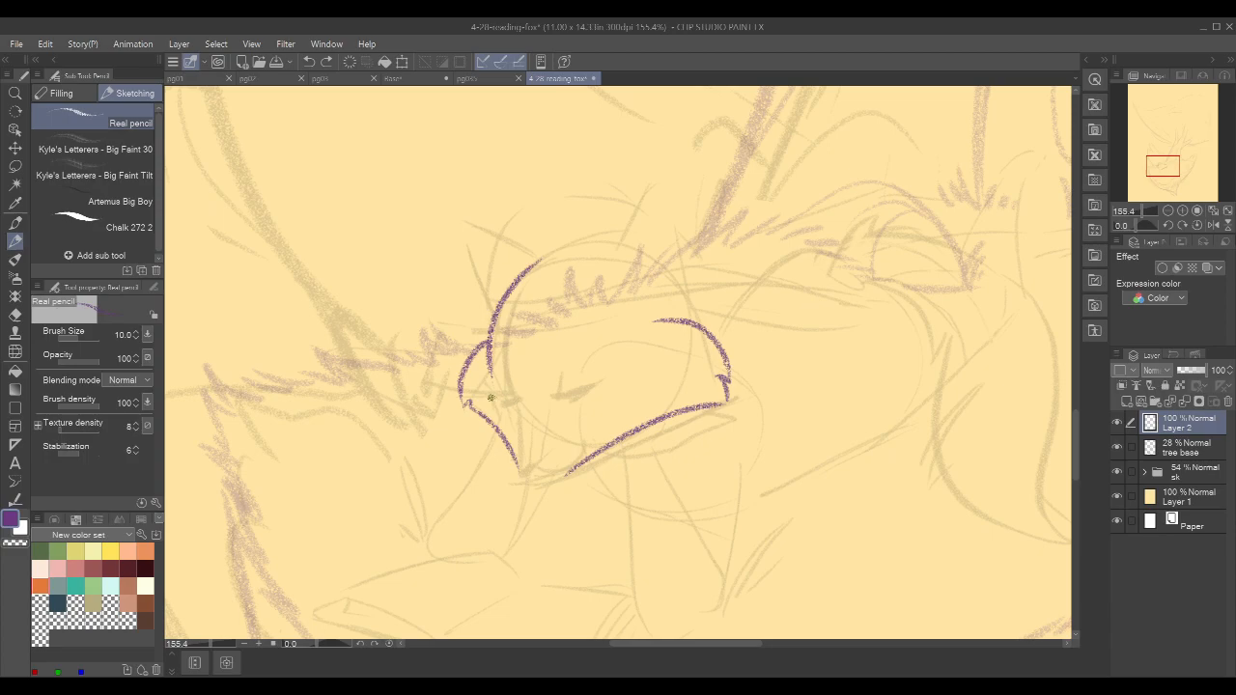
- Draw the fox's two downcast eyes with inner vertical strokes, slanted lid lines and small dark pupils
{"action": "mouse_move", "coordinate": [495, 399]}
{"action": "left_mouse_down"}
{"action": "mouse_move", "coordinate": [575, 386]}
{"action": "mouse_move", "coordinate": [589, 371]}
{"action": "mouse_move", "coordinate": [550, 402]}
{"action": "left_mouse_up"}
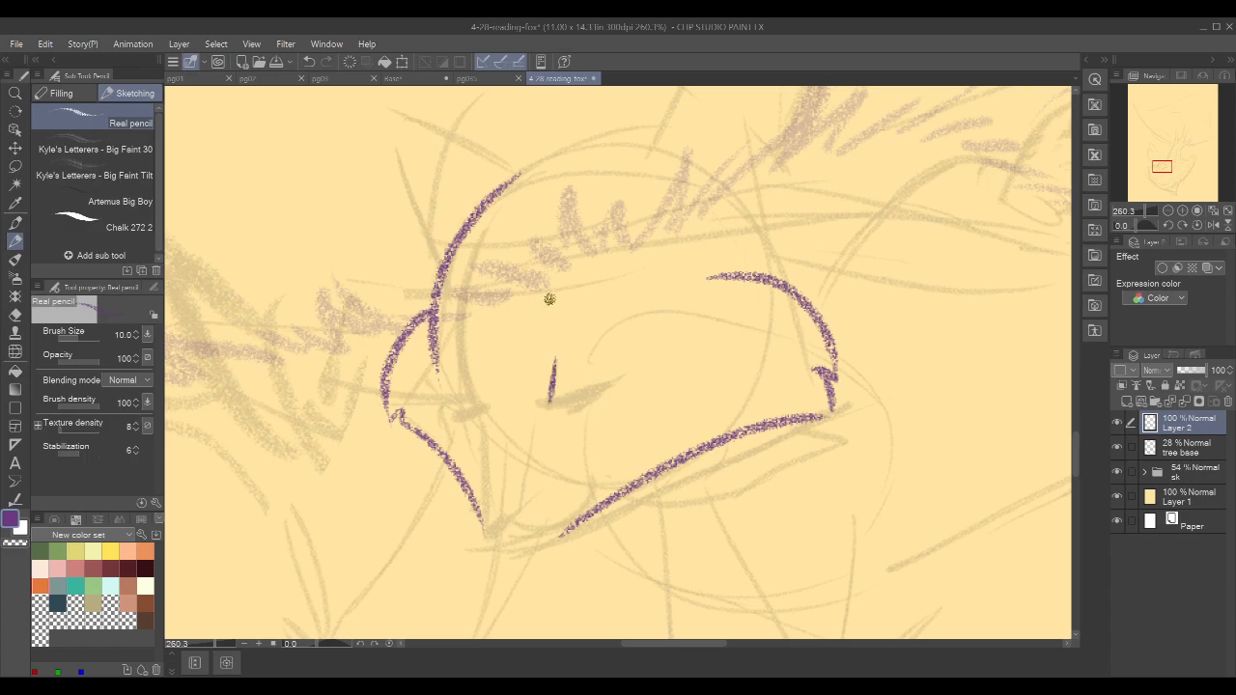
{"action": "left_click_drag", "start_coordinate": [448, 382], "coordinate": [443, 405]}
{"action": "left_click_drag", "start_coordinate": [707, 305], "coordinate": [749, 303]}
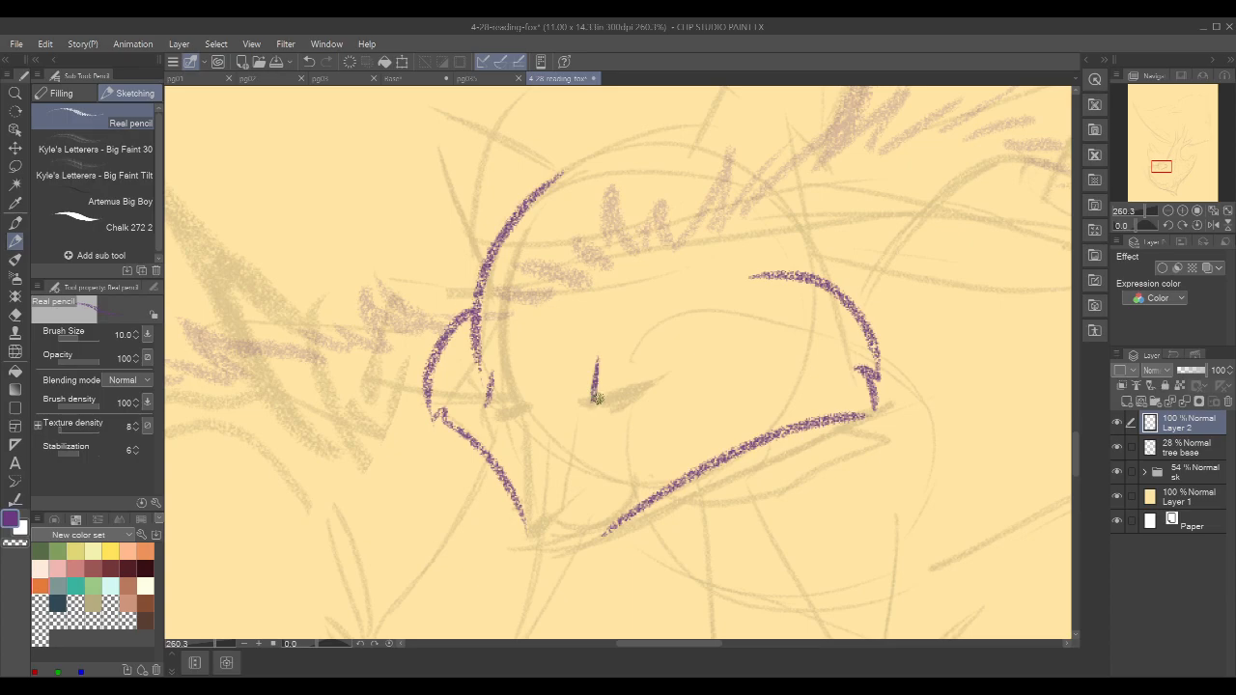
{"action": "left_click_drag", "start_coordinate": [585, 399], "coordinate": [661, 367]}
{"action": "left_click_drag", "start_coordinate": [483, 407], "coordinate": [529, 404]}
{"action": "key", "text": "ctrl+z"}
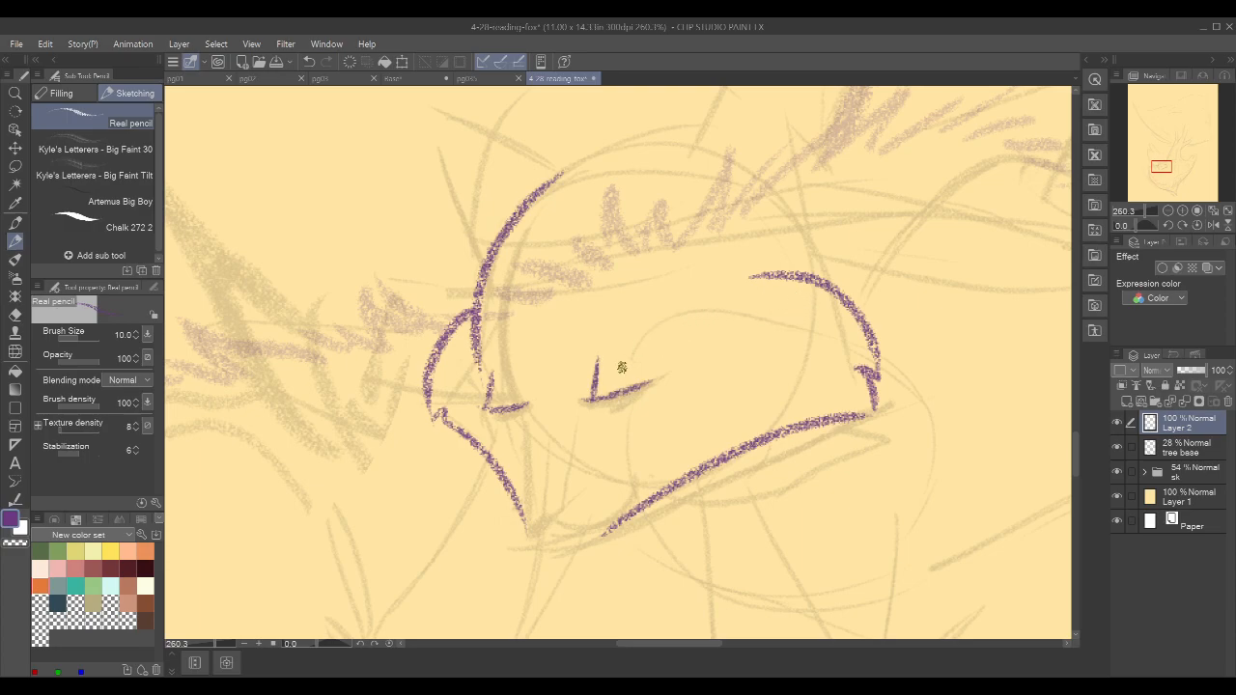
{"action": "left_click_drag", "start_coordinate": [509, 413], "coordinate": [504, 415]}
{"action": "left_click_drag", "start_coordinate": [618, 397], "coordinate": [618, 399]}
- Erase the forehead line's end overlapping the far cheek and touch up the near eye
{"action": "key", "text": "c"}
{"action": "left_click_drag", "start_coordinate": [483, 314], "coordinate": [481, 351]}
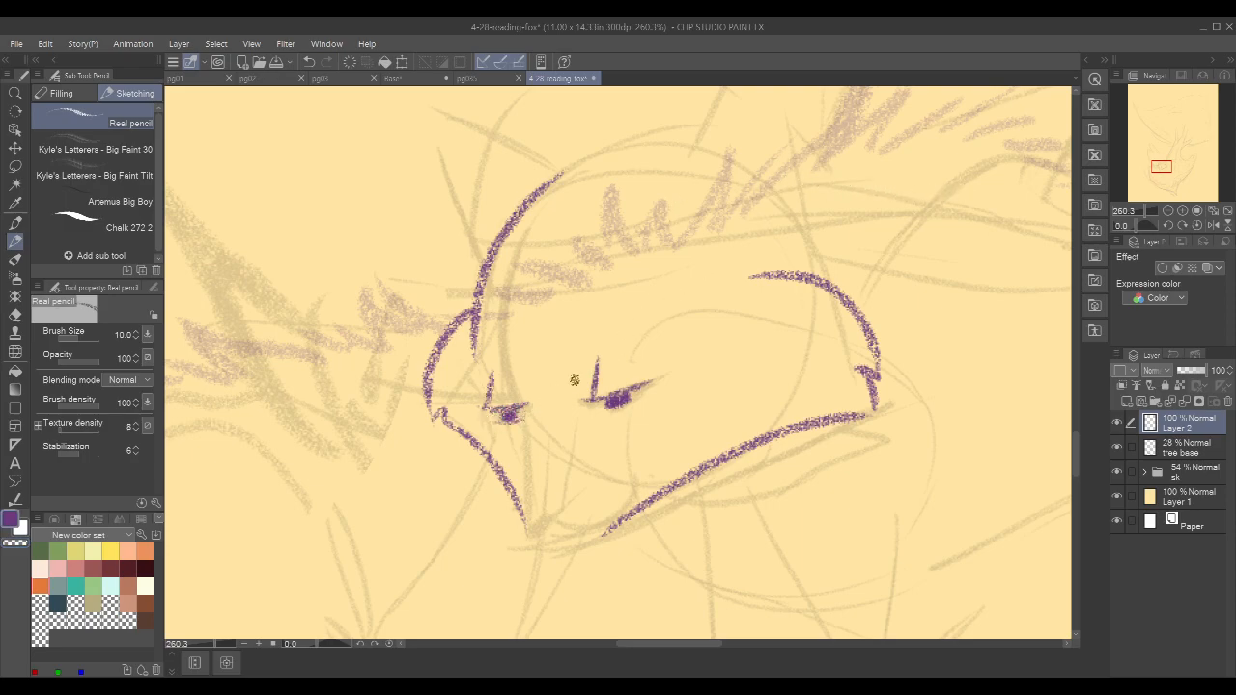
{"action": "left_click_drag", "start_coordinate": [605, 403], "coordinate": [645, 396]}
- Draw the far side of the muzzle bridge as a vertical line from the far eye towards the nose
{"action": "left_click_drag", "start_coordinate": [525, 374], "coordinate": [522, 492]}
{"action": "key", "text": "ctrl+z"}
{"action": "left_click_drag", "start_coordinate": [522, 367], "coordinate": [522, 494]}
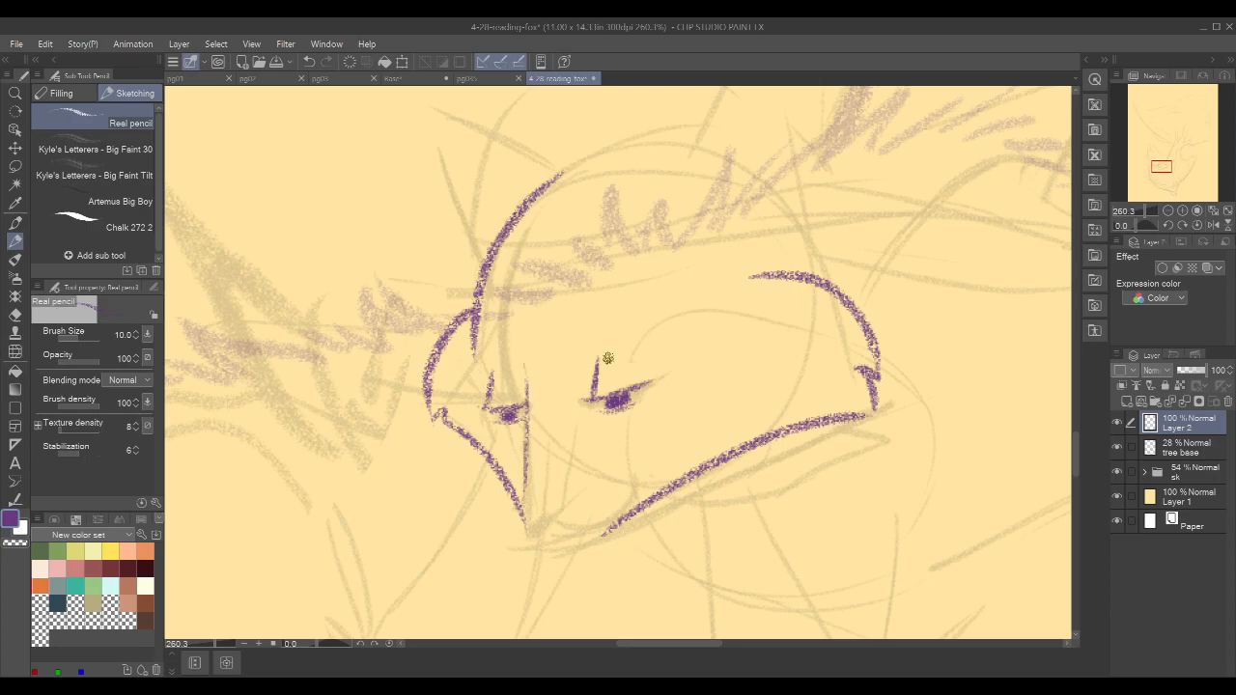
- Draw the near side of the muzzle bridge as a thin line from the near eye towards the nose, redoing it for a cleaner stroke
{"action": "mouse_move", "coordinate": [662, 420]}
{"action": "left_mouse_down"}
{"action": "mouse_move", "coordinate": [621, 376]}
{"action": "mouse_move", "coordinate": [616, 398]}
{"action": "left_mouse_up"}
{"action": "left_click_drag", "start_coordinate": [731, 373], "coordinate": [726, 376]}
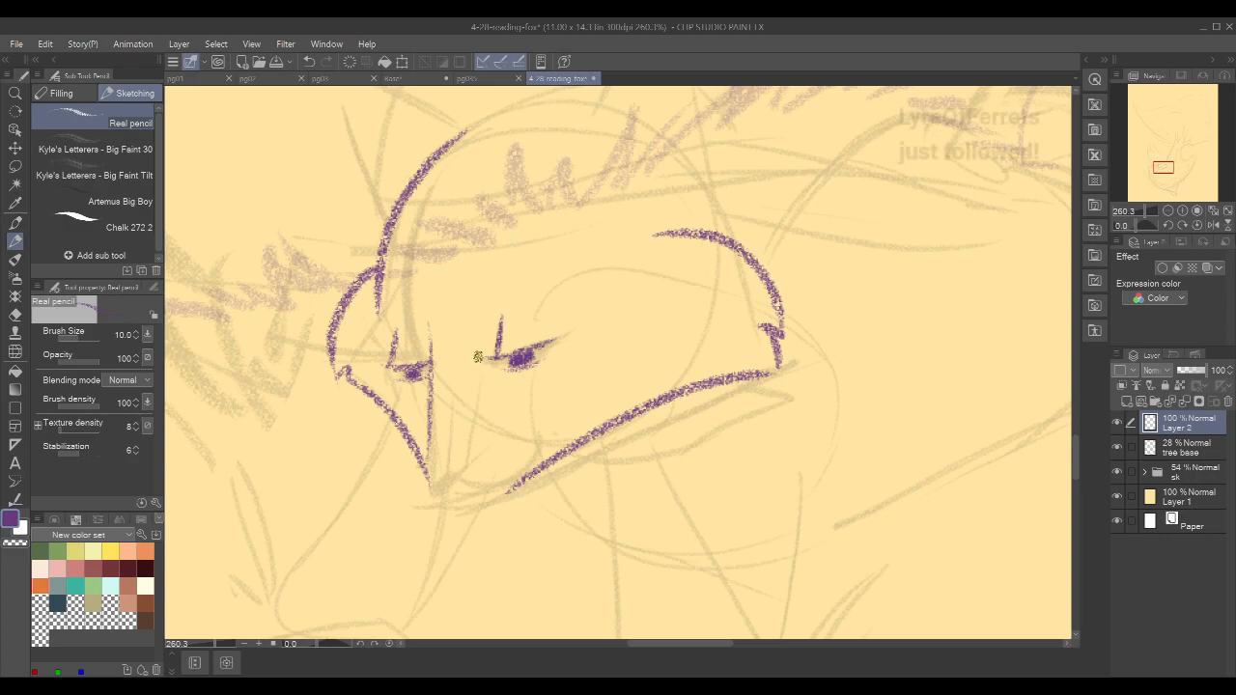
{"action": "left_click_drag", "start_coordinate": [479, 336], "coordinate": [476, 435]}
{"action": "key", "text": "ctrl+z"}
{"action": "left_click_drag", "start_coordinate": [483, 333], "coordinate": [473, 464]}
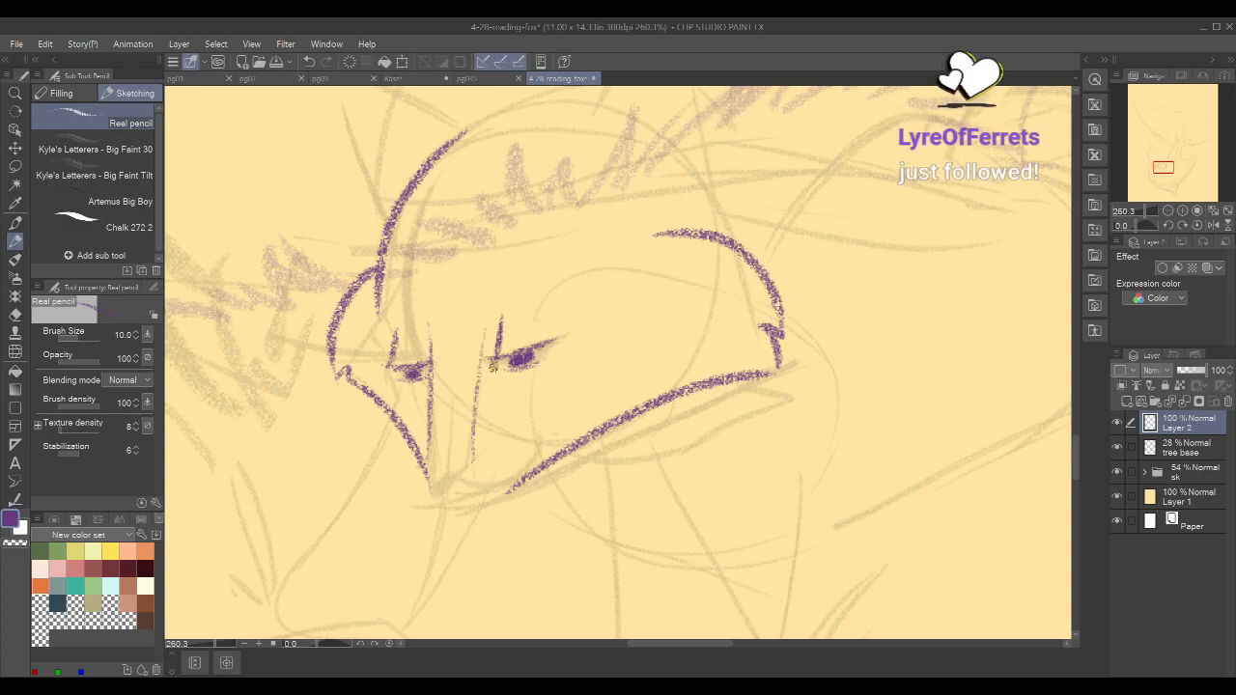
{"action": "key", "text": "ctrl+z"}
{"action": "left_click_drag", "start_coordinate": [481, 331], "coordinate": [474, 464]}
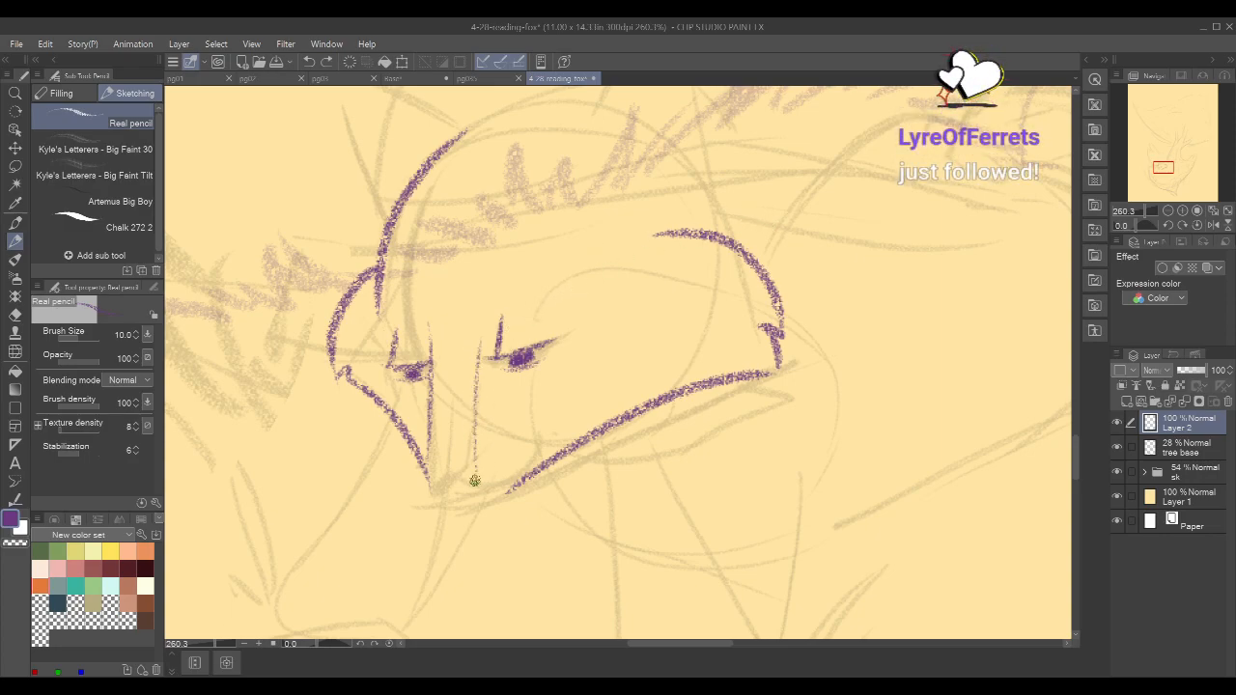
{"action": "key", "text": "ctrl+z"}
{"action": "left_click_drag", "start_coordinate": [483, 331], "coordinate": [474, 463]}
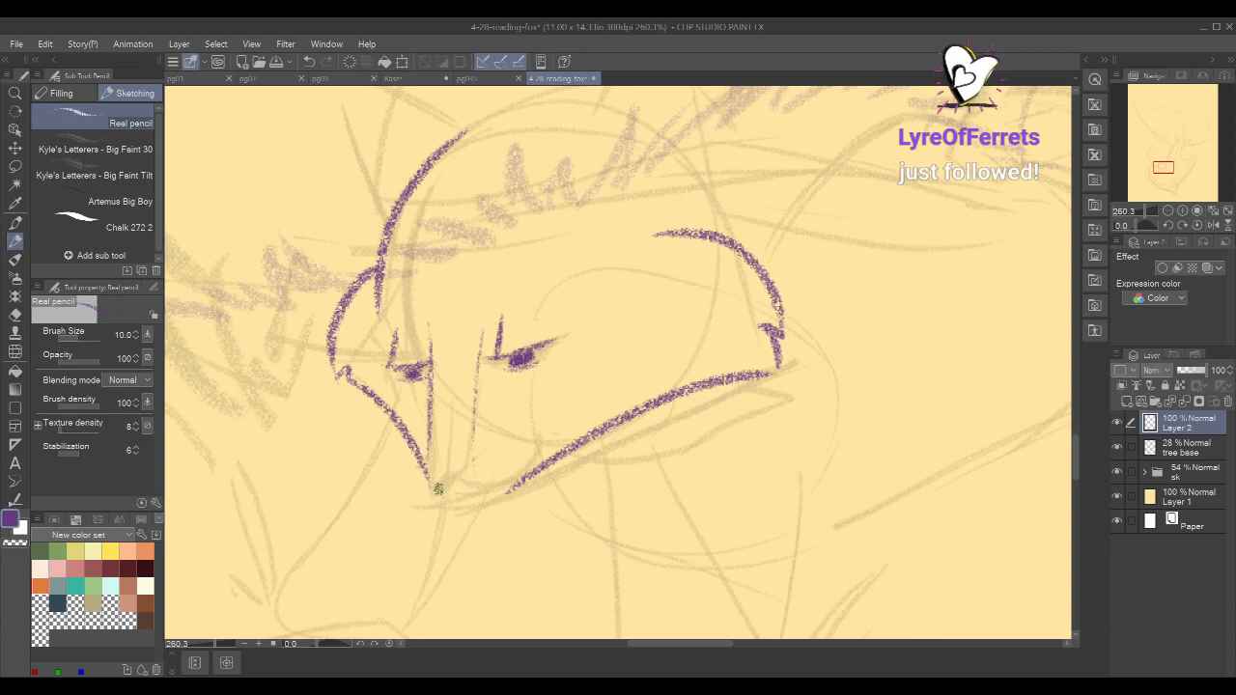
- Draw the fox's small rounded nose at the muzzle's tip, closing it with a short arc across its upper edge
{"action": "left_click_drag", "start_coordinate": [427, 482], "coordinate": [455, 504]}
{"action": "key", "text": "ctrl+z"}
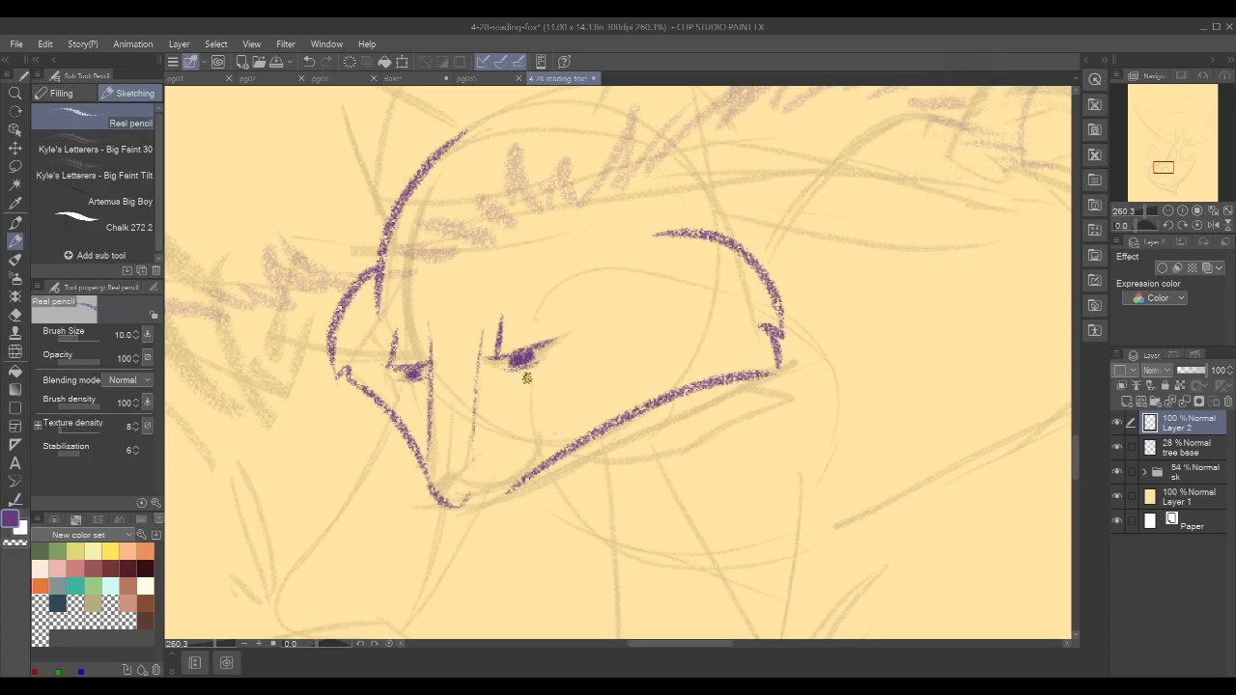
{"action": "left_click_drag", "start_coordinate": [434, 488], "coordinate": [473, 480]}
{"action": "key", "text": "ctrl+z"}
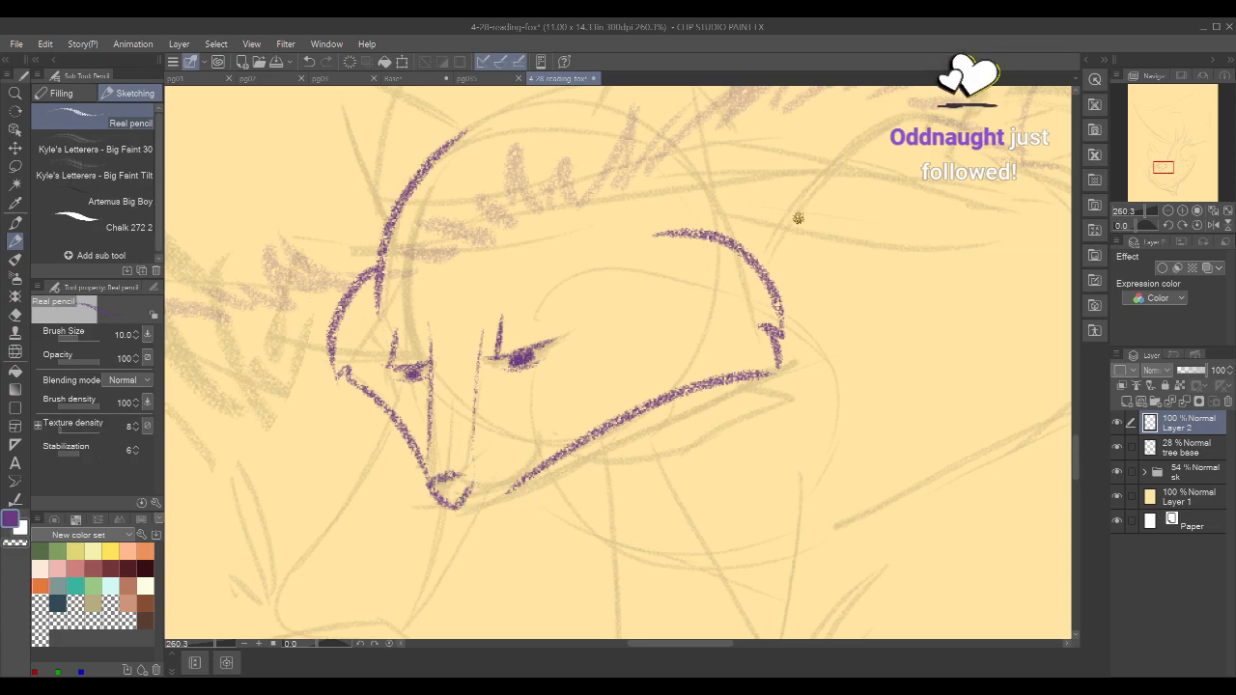
- Erase both vertical muzzle bridge lines running from the eyes down to the nose
{"action": "left_click", "coordinate": [1212, 225]}
{"action": "left_click_drag", "start_coordinate": [985, 239], "coordinate": [788, 293]}
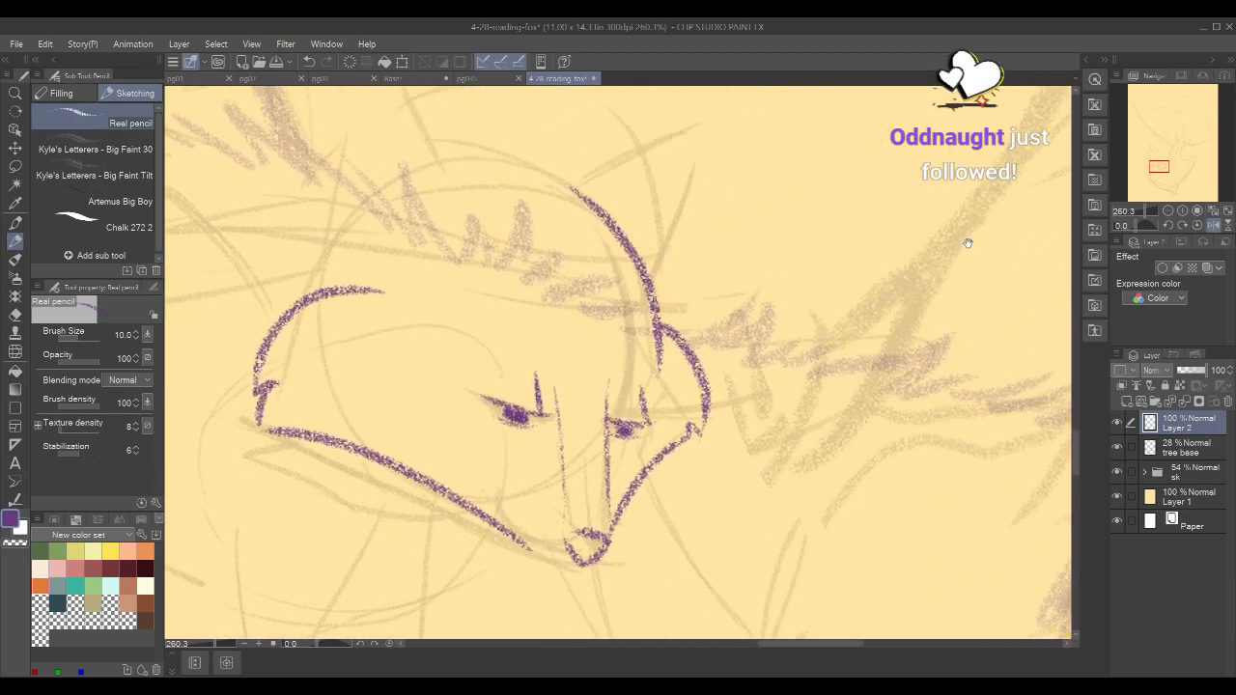
{"action": "left_click", "coordinate": [1212, 225]}
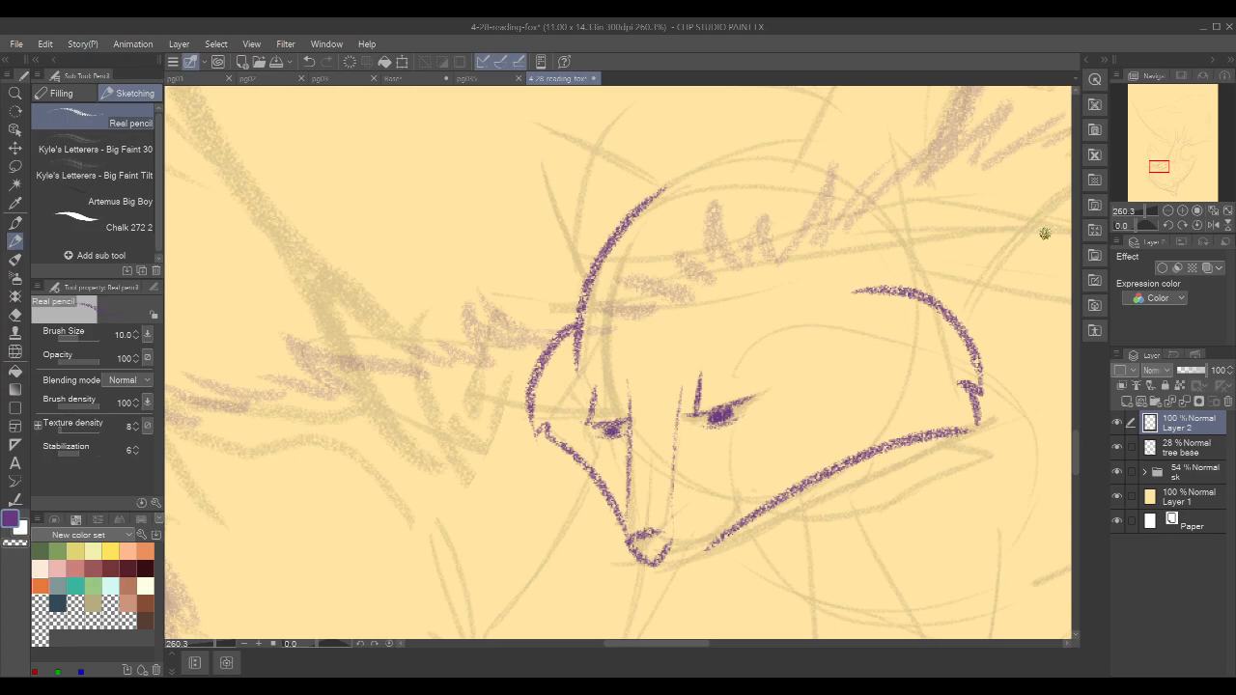
{"action": "left_click_drag", "start_coordinate": [871, 360], "coordinate": [767, 365]}
{"action": "key", "text": "c"}
{"action": "left_click_drag", "start_coordinate": [523, 384], "coordinate": [532, 468]}
{"action": "left_click_drag", "start_coordinate": [532, 421], "coordinate": [525, 504]}
{"action": "mouse_move", "coordinate": [578, 393]}
{"action": "left_mouse_down"}
{"action": "mouse_move", "coordinate": [567, 535]}
{"action": "mouse_move", "coordinate": [538, 536]}
{"action": "mouse_move", "coordinate": [575, 547]}
{"action": "left_mouse_up"}
{"action": "key", "text": "c"}
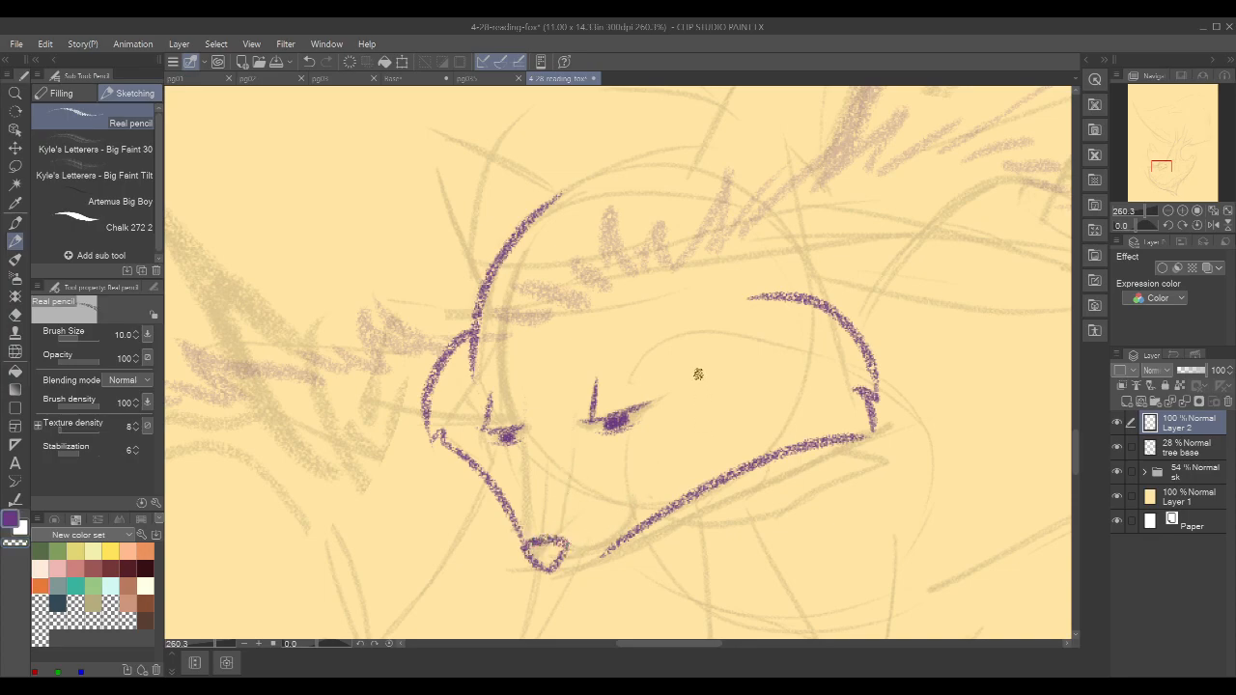
- Draw the far ear as a pointed triangle, with a straight upper edge and a curved outer edge meeting the head
{"action": "mouse_move", "coordinate": [957, 284]}
{"action": "left_mouse_down"}
{"action": "mouse_move", "coordinate": [872, 375]}
{"action": "mouse_move", "coordinate": [884, 371]}
{"action": "left_mouse_up"}
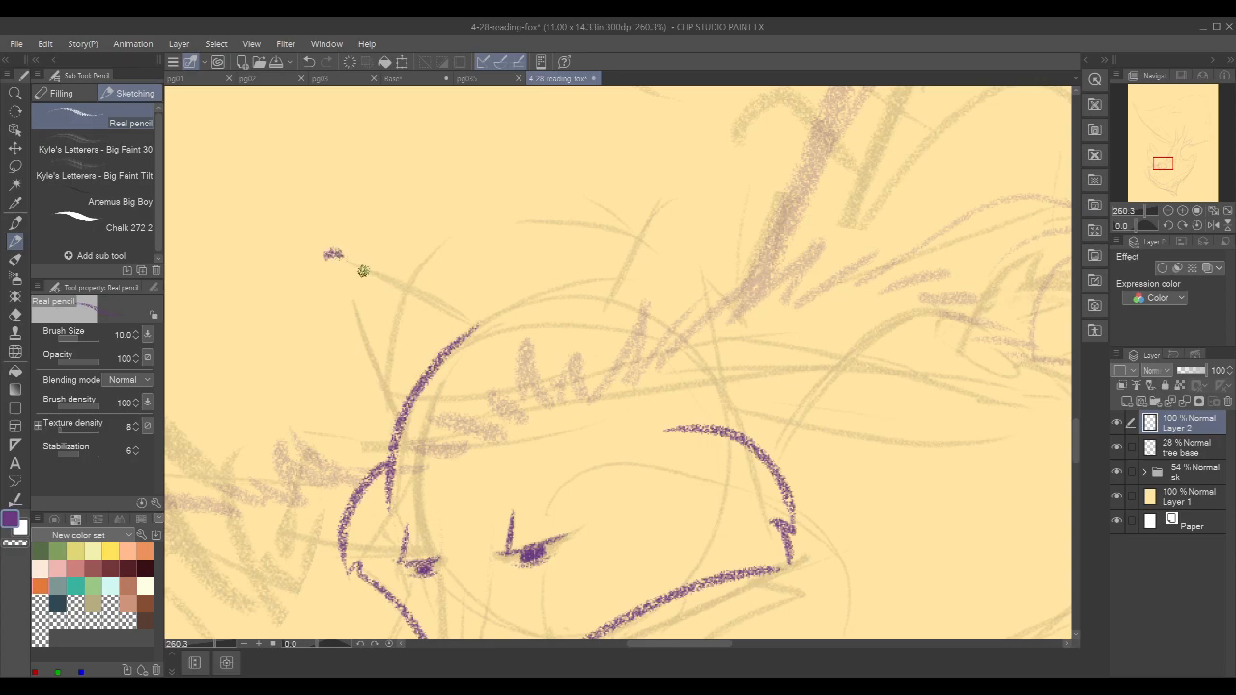
{"action": "left_click_drag", "start_coordinate": [328, 254], "coordinate": [480, 328]}
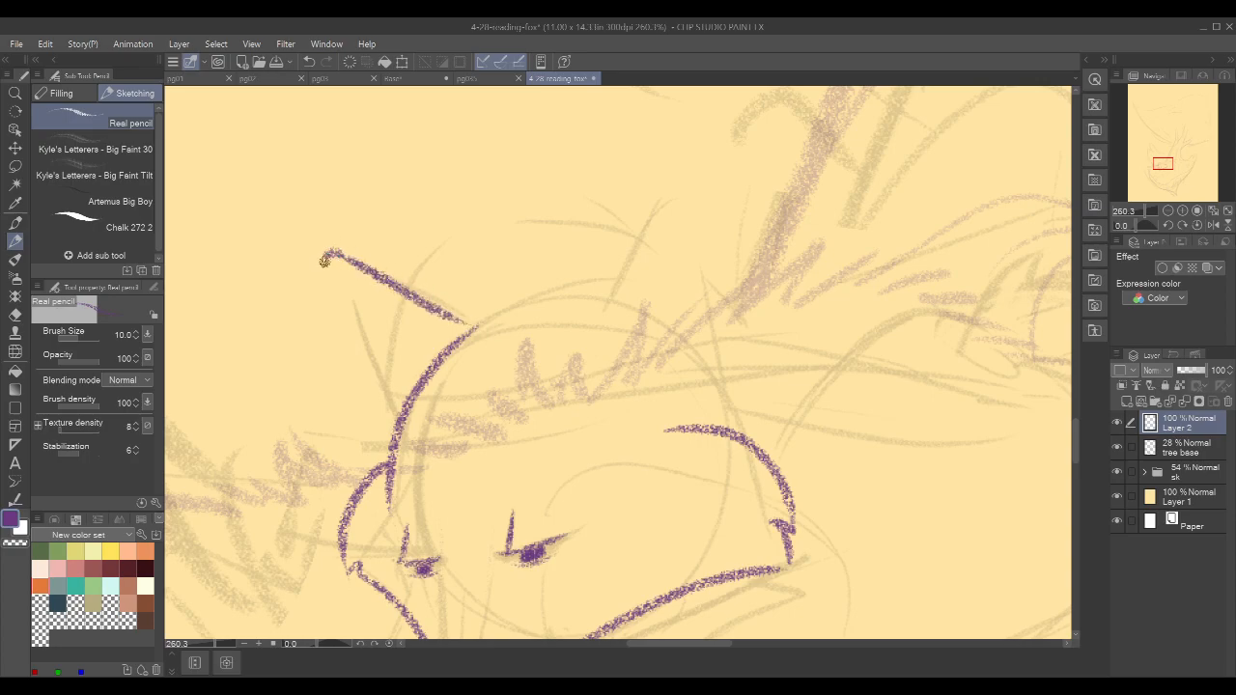
{"action": "mouse_move", "coordinate": [326, 254]}
{"action": "left_mouse_down"}
{"action": "mouse_move", "coordinate": [356, 396]}
{"action": "mouse_move", "coordinate": [391, 429]}
{"action": "left_mouse_up"}
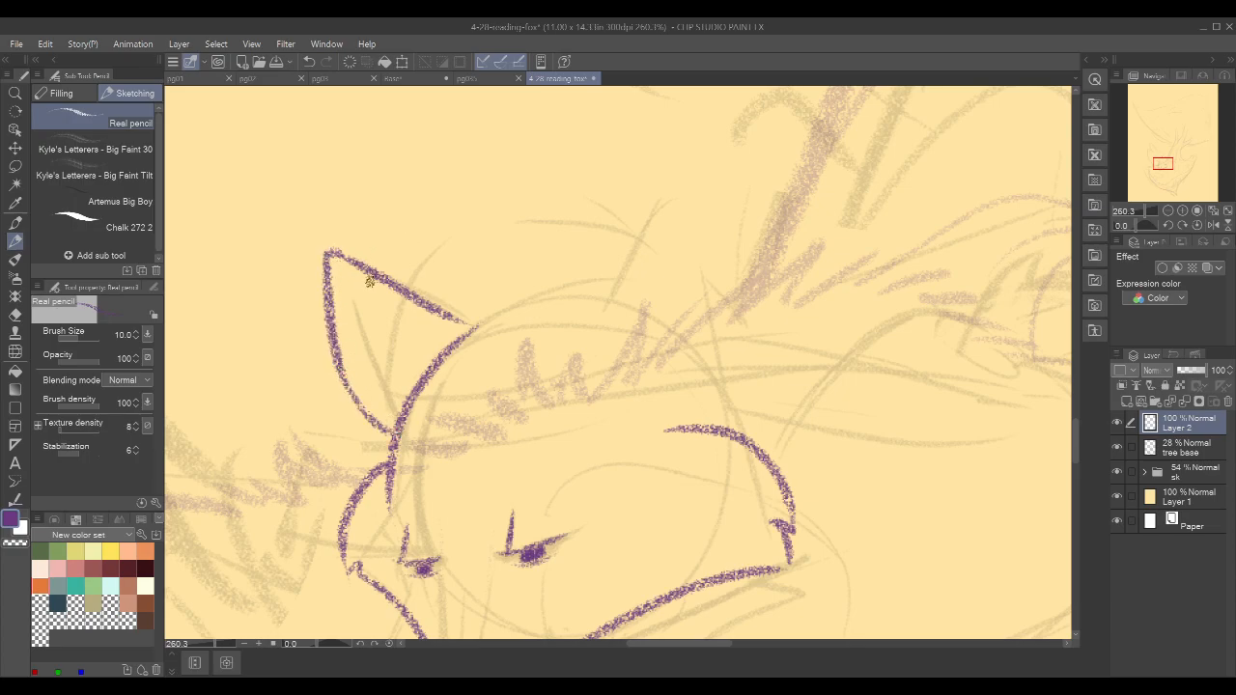
- Add an inner contour and jagged fur strokes inside the far ear
{"action": "left_click_drag", "start_coordinate": [341, 264], "coordinate": [409, 357]}
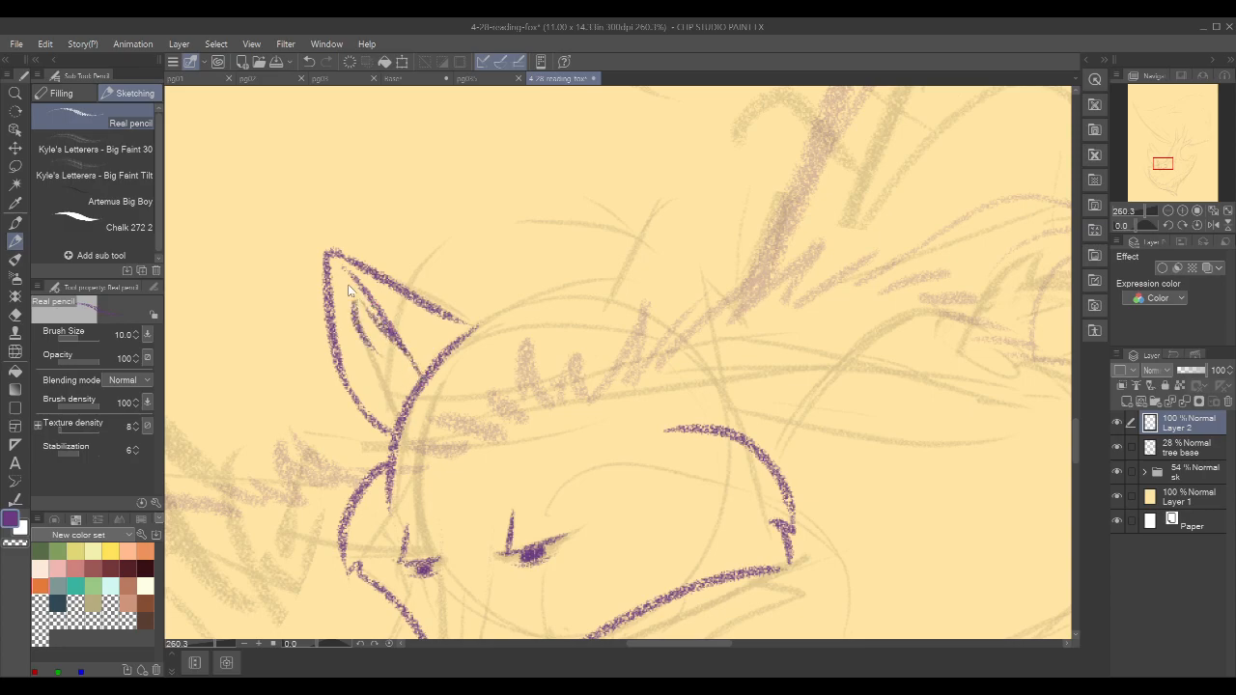
{"action": "left_click_drag", "start_coordinate": [353, 302], "coordinate": [411, 369]}
{"action": "mouse_move", "coordinate": [354, 303]}
{"action": "left_mouse_down"}
{"action": "mouse_move", "coordinate": [391, 385]}
{"action": "mouse_move", "coordinate": [412, 393]}
{"action": "left_mouse_up"}
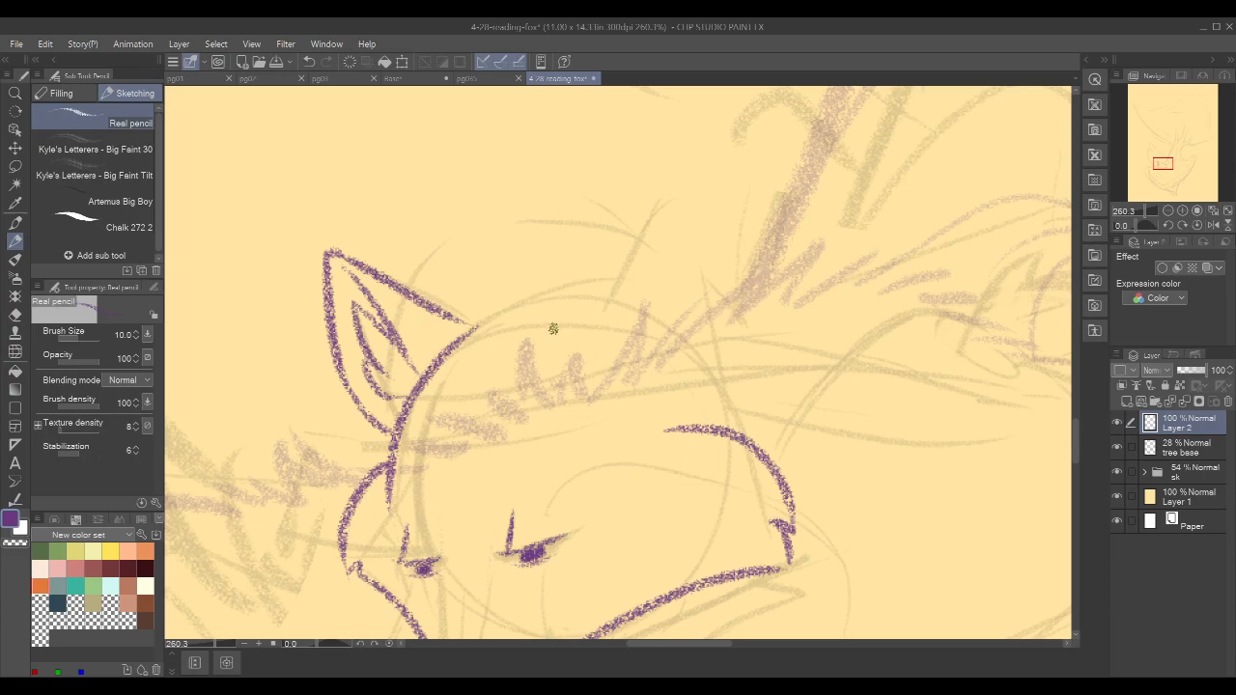
{"action": "key", "text": "ctrl+z"}
{"action": "mouse_move", "coordinate": [386, 376]}
{"action": "left_mouse_down"}
{"action": "mouse_move", "coordinate": [358, 368]}
{"action": "mouse_move", "coordinate": [402, 403]}
{"action": "left_mouse_up"}
- Draw the near ear's long outer edge and small rounded tip, redoing the stroke for a cleaner line
{"action": "mouse_move", "coordinate": [804, 317]}
{"action": "left_mouse_down"}
{"action": "mouse_move", "coordinate": [775, 271]}
{"action": "mouse_move", "coordinate": [759, 271]}
{"action": "mouse_move", "coordinate": [751, 289]}
{"action": "left_mouse_up"}
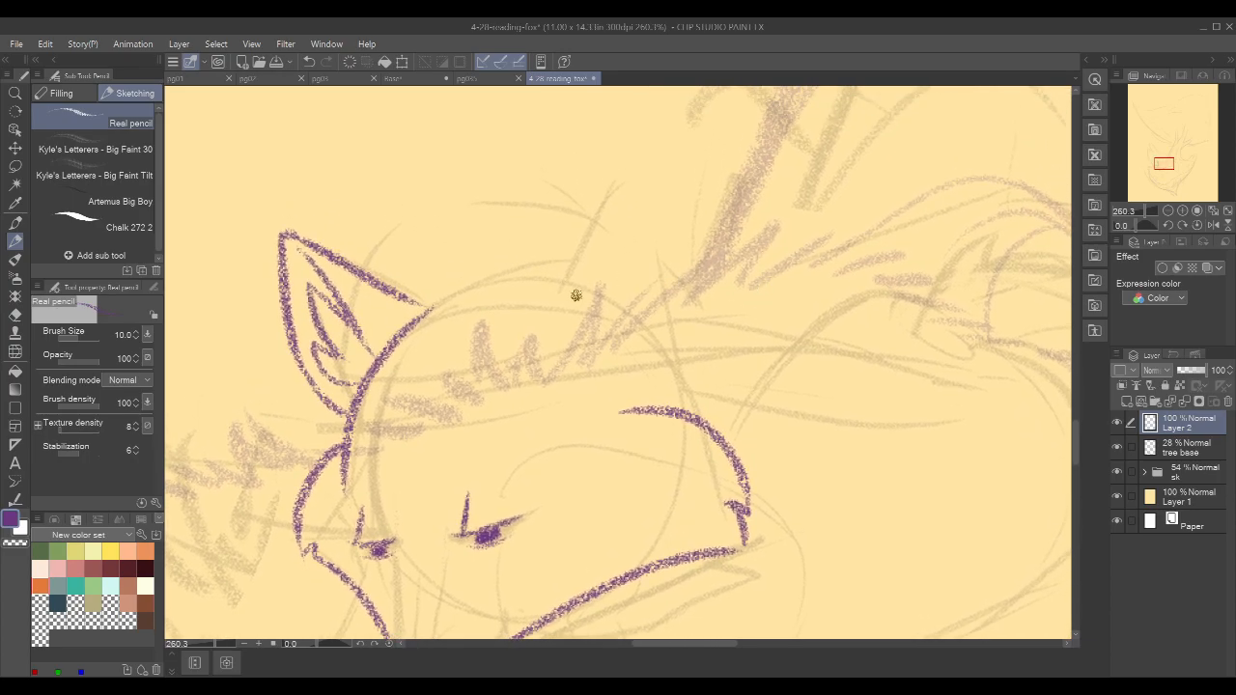
{"action": "left_click_drag", "start_coordinate": [537, 309], "coordinate": [579, 195]}
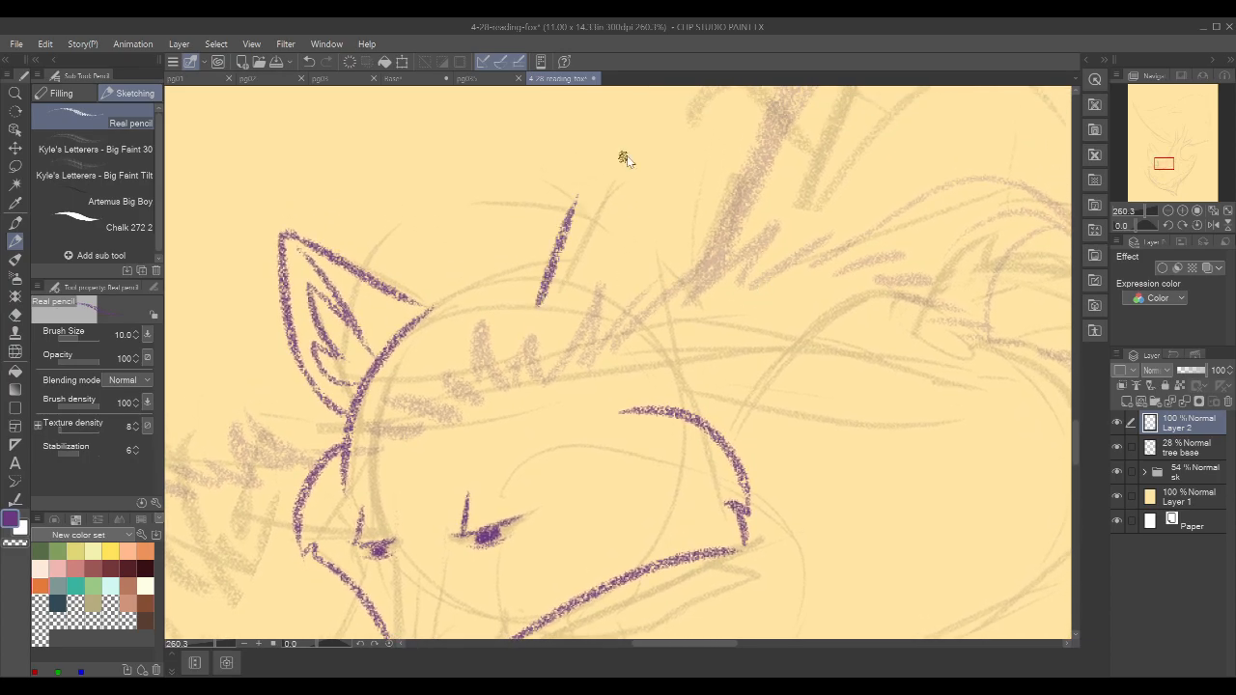
{"action": "key", "text": "ctrl+z"}
{"action": "mouse_move", "coordinate": [685, 384]}
{"action": "left_mouse_down"}
{"action": "mouse_move", "coordinate": [639, 204]}
{"action": "mouse_move", "coordinate": [686, 386]}
{"action": "left_mouse_up"}
{"action": "key", "text": "ctrl+z"}
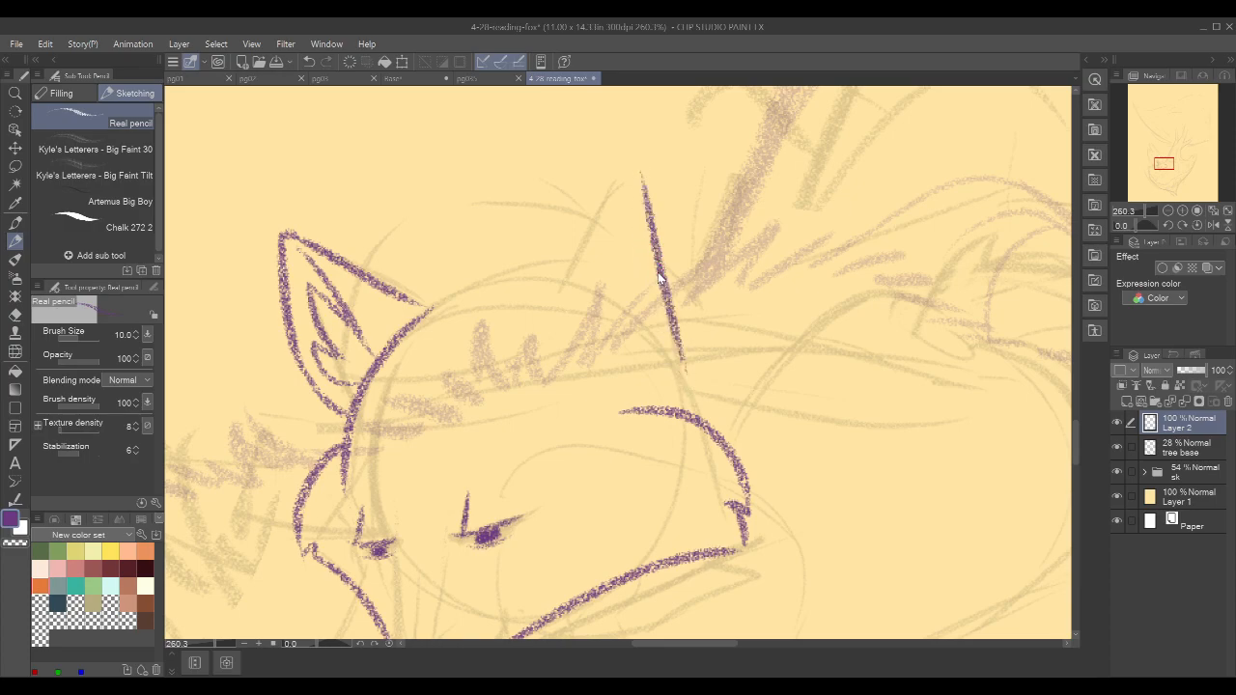
{"action": "key", "text": "ctrl+z"}
{"action": "left_click_drag", "start_coordinate": [635, 173], "coordinate": [671, 363]}
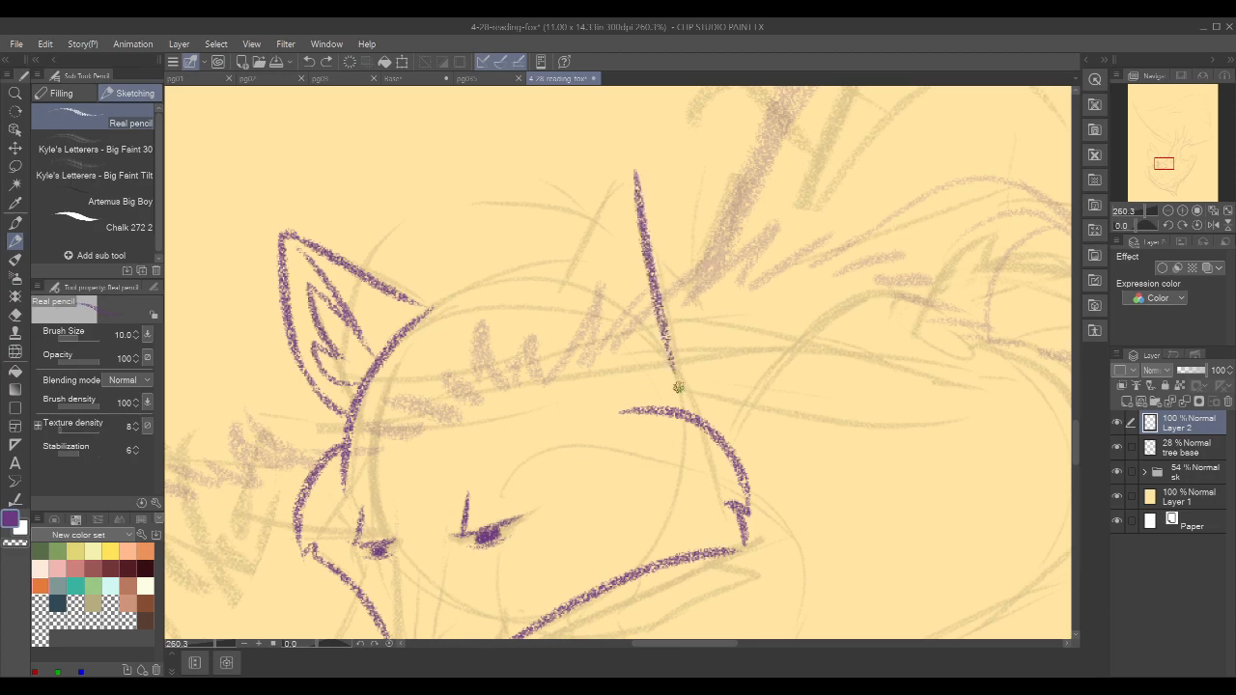
{"action": "key", "text": "ctrl+z"}
{"action": "left_click_drag", "start_coordinate": [635, 165], "coordinate": [668, 363]}
{"action": "key", "text": "ctrl+z"}
{"action": "left_click_drag", "start_coordinate": [637, 169], "coordinate": [678, 389]}
{"action": "key", "text": "ctrl+z"}
{"action": "mouse_move", "coordinate": [618, 162]}
{"action": "left_mouse_down"}
{"action": "mouse_move", "coordinate": [646, 185]}
{"action": "mouse_move", "coordinate": [626, 157]}
{"action": "mouse_move", "coordinate": [637, 166]}
{"action": "left_mouse_up"}
{"action": "key", "text": "ctrl+z"}
{"action": "key", "text": "ctrl+z"}
{"action": "key", "text": "ctrl+z"}
{"action": "left_click_drag", "start_coordinate": [652, 229], "coordinate": [681, 367]}
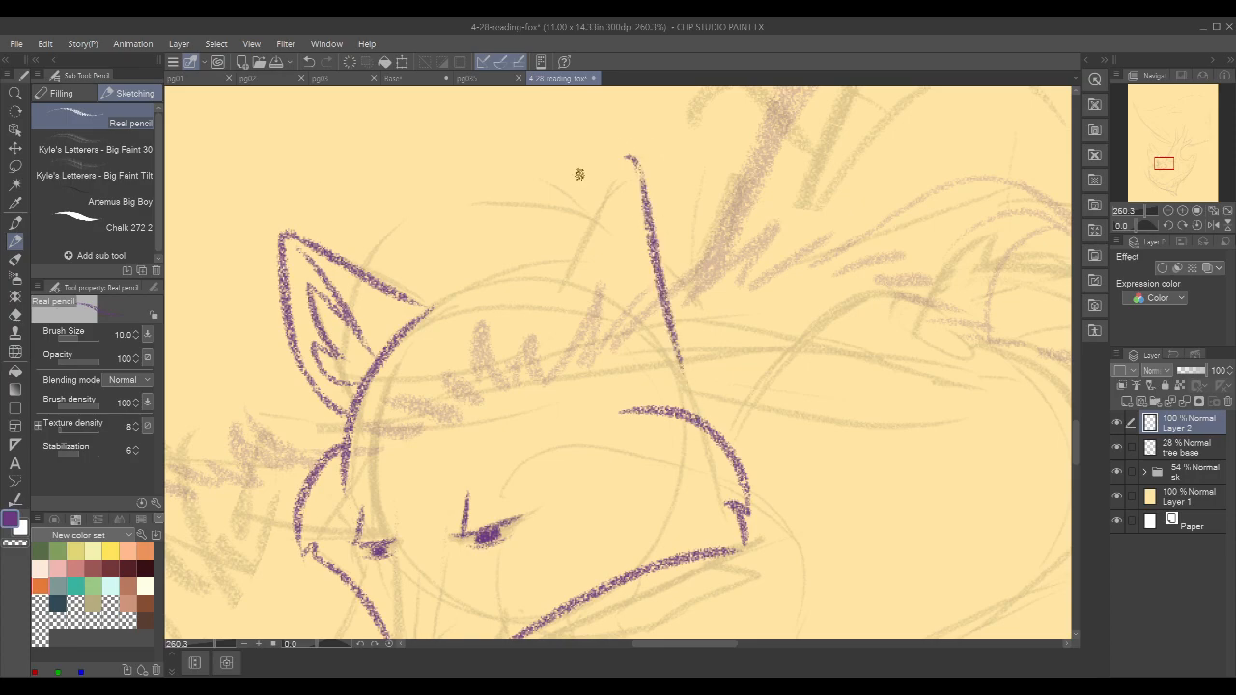
- Draw the near ear's curved inner edge and add the inner fold and fur strokes
{"action": "left_click_drag", "start_coordinate": [629, 157], "coordinate": [543, 284]}
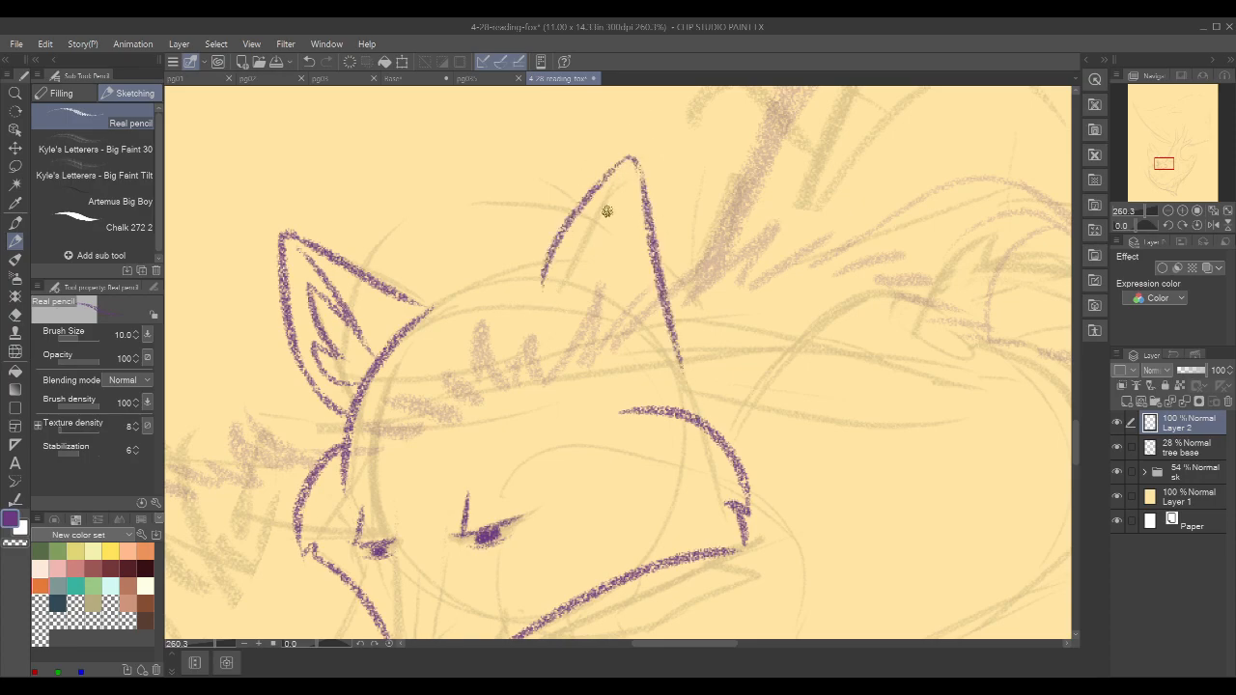
{"action": "left_click_drag", "start_coordinate": [559, 236], "coordinate": [556, 318]}
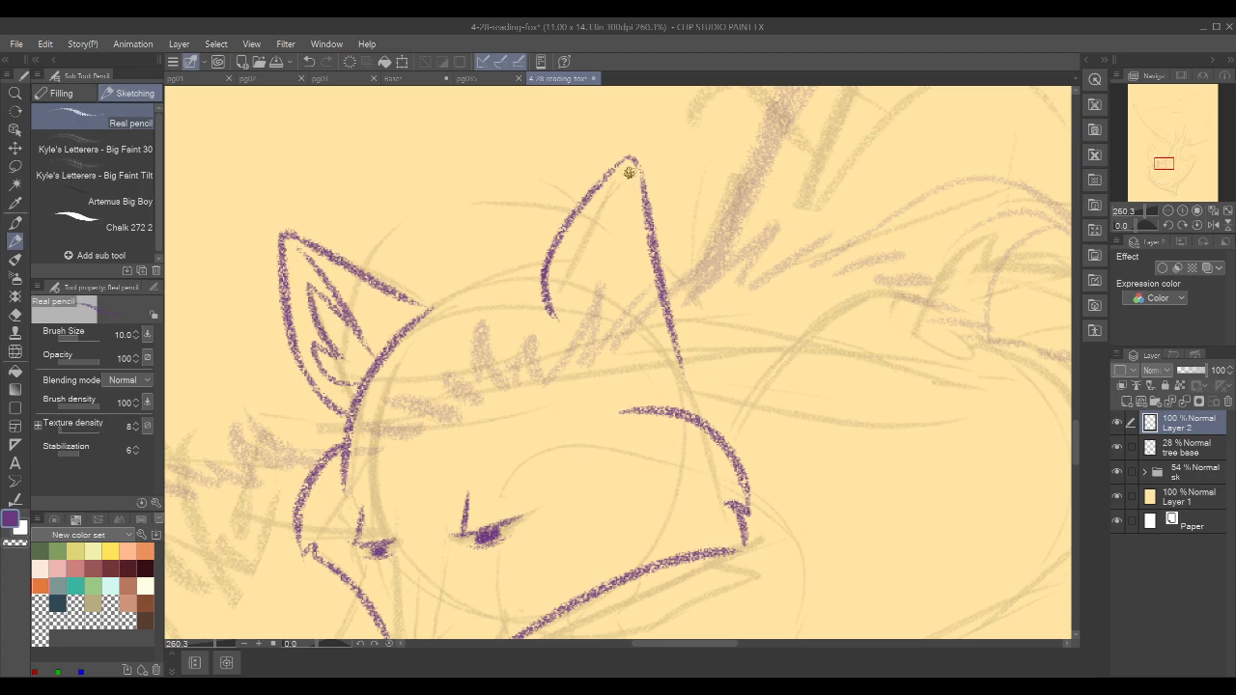
{"action": "left_click_drag", "start_coordinate": [629, 166], "coordinate": [620, 338]}
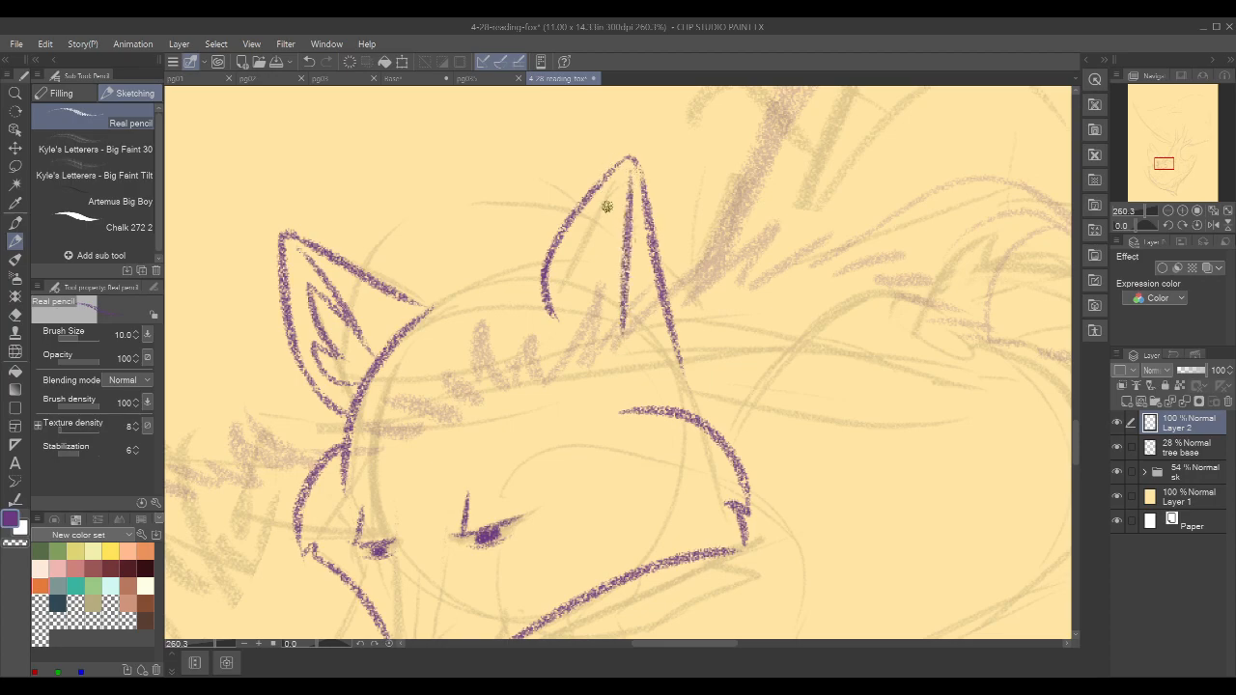
{"action": "mouse_move", "coordinate": [610, 214]}
{"action": "left_mouse_down"}
{"action": "mouse_move", "coordinate": [591, 272]}
{"action": "mouse_move", "coordinate": [600, 320]}
{"action": "left_mouse_up"}
- Lasso both eyes of the fox, delete them and clear the selection
{"action": "mouse_move", "coordinate": [844, 352]}
{"action": "left_mouse_down"}
{"action": "mouse_move", "coordinate": [819, 252]}
{"action": "mouse_move", "coordinate": [830, 230]}
{"action": "mouse_move", "coordinate": [893, 215]}
{"action": "left_mouse_up"}
{"action": "key", "text": "m"}
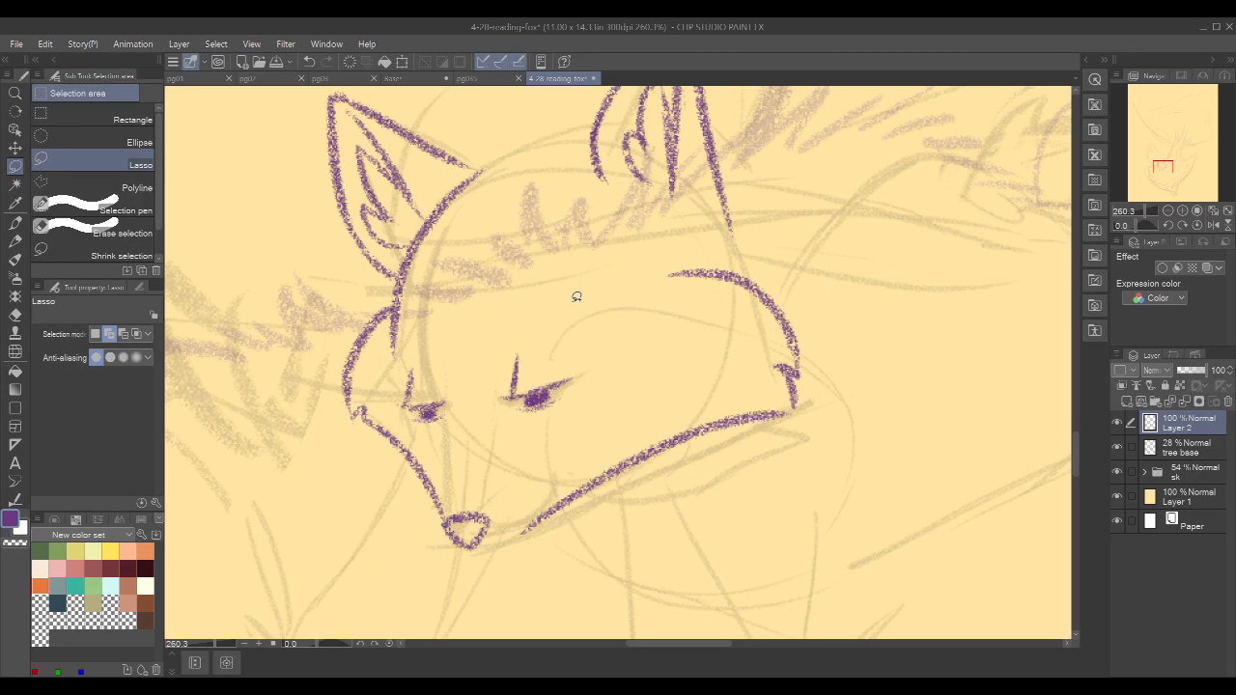
{"action": "mouse_move", "coordinate": [416, 350]}
{"action": "left_mouse_down"}
{"action": "mouse_move", "coordinate": [393, 382]}
{"action": "mouse_move", "coordinate": [431, 438]}
{"action": "mouse_move", "coordinate": [572, 429]}
{"action": "mouse_move", "coordinate": [566, 312]}
{"action": "left_mouse_up"}
{"action": "key", "text": "Delete"}
{"action": "key", "text": "ctrl+d"}
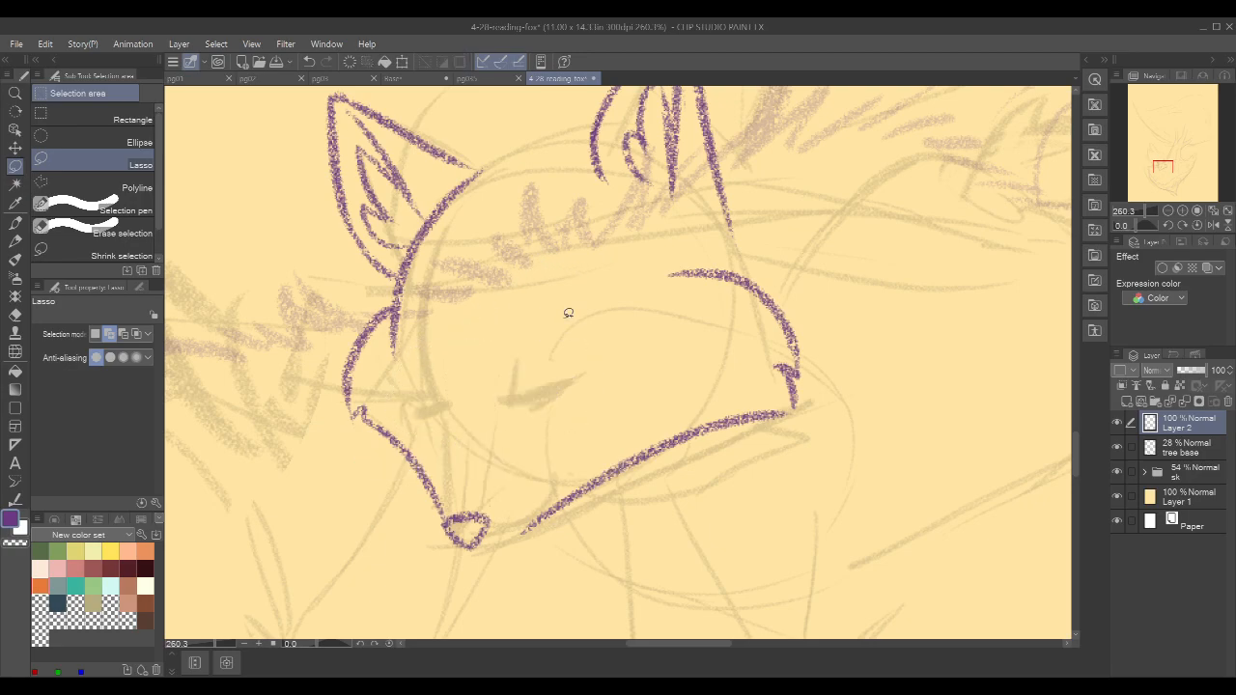
- Draw a short vertical pencil line rising from the far side of the nose, redoing it once
{"action": "key", "text": "p"}
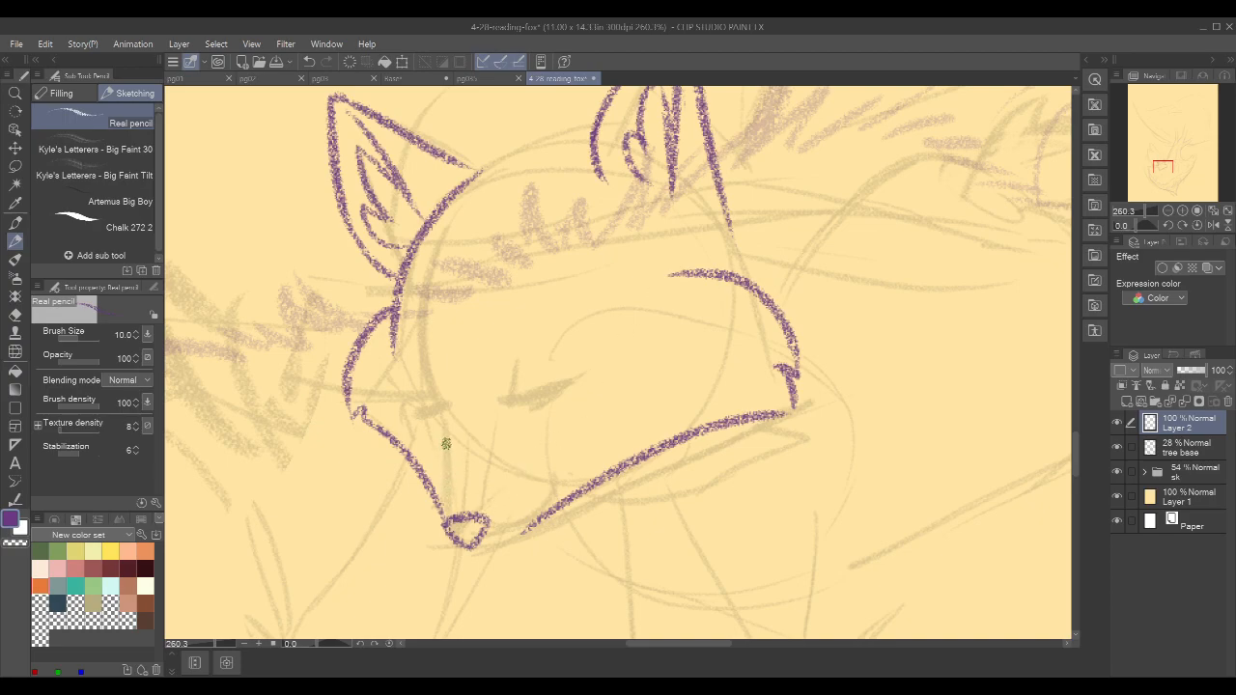
{"action": "left_click_drag", "start_coordinate": [448, 478], "coordinate": [446, 519]}
{"action": "key", "text": "ctrl+z"}
{"action": "left_click_drag", "start_coordinate": [448, 468], "coordinate": [445, 527]}
{"action": "left_click_drag", "start_coordinate": [843, 257], "coordinate": [836, 270]}
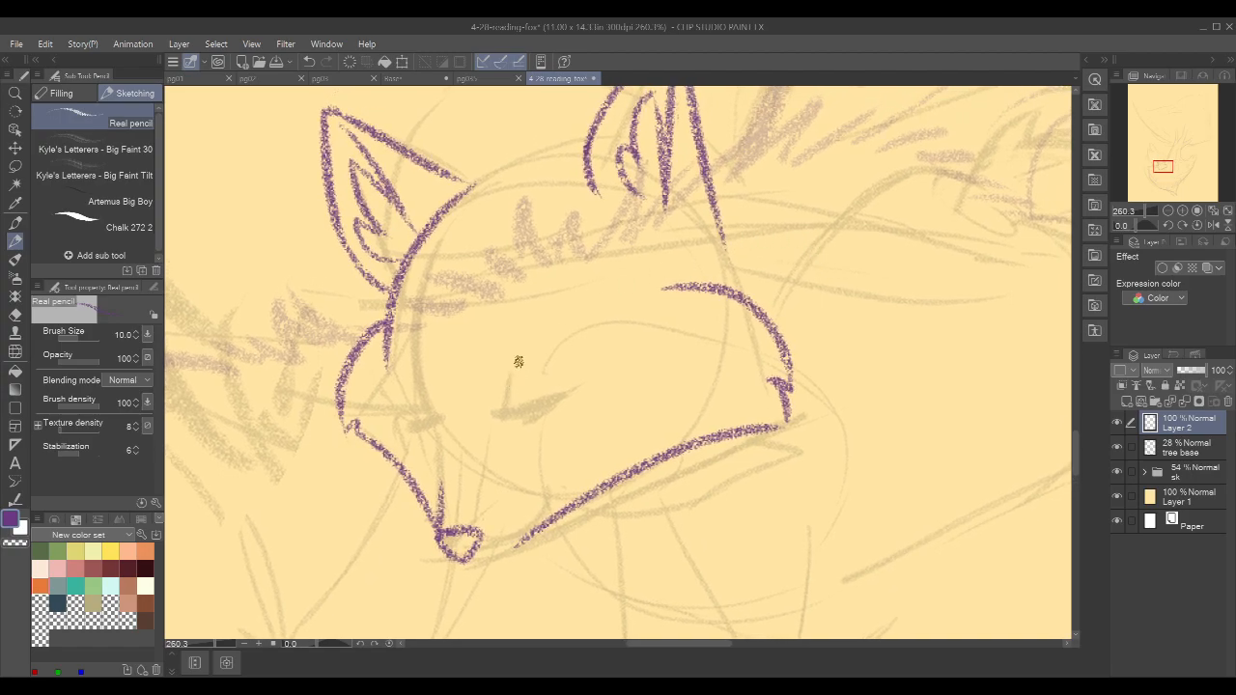
- Try a jagged tuft of fur on top of the head between the ears
{"action": "left_click_drag", "start_coordinate": [933, 201], "coordinate": [855, 303]}
{"action": "mouse_move", "coordinate": [951, 268]}
{"action": "left_mouse_down"}
{"action": "mouse_move", "coordinate": [946, 314]}
{"action": "mouse_move", "coordinate": [935, 251]}
{"action": "mouse_move", "coordinate": [938, 320]}
{"action": "mouse_move", "coordinate": [1049, 287]}
{"action": "mouse_move", "coordinate": [949, 245]}
{"action": "left_mouse_up"}
{"action": "mouse_move", "coordinate": [601, 243]}
{"action": "left_mouse_down"}
{"action": "mouse_move", "coordinate": [581, 310]}
{"action": "mouse_move", "coordinate": [548, 313]}
{"action": "mouse_move", "coordinate": [500, 271]}
{"action": "mouse_move", "coordinate": [502, 311]}
{"action": "mouse_move", "coordinate": [474, 288]}
{"action": "mouse_move", "coordinate": [467, 340]}
{"action": "mouse_move", "coordinate": [424, 384]}
{"action": "left_mouse_up"}
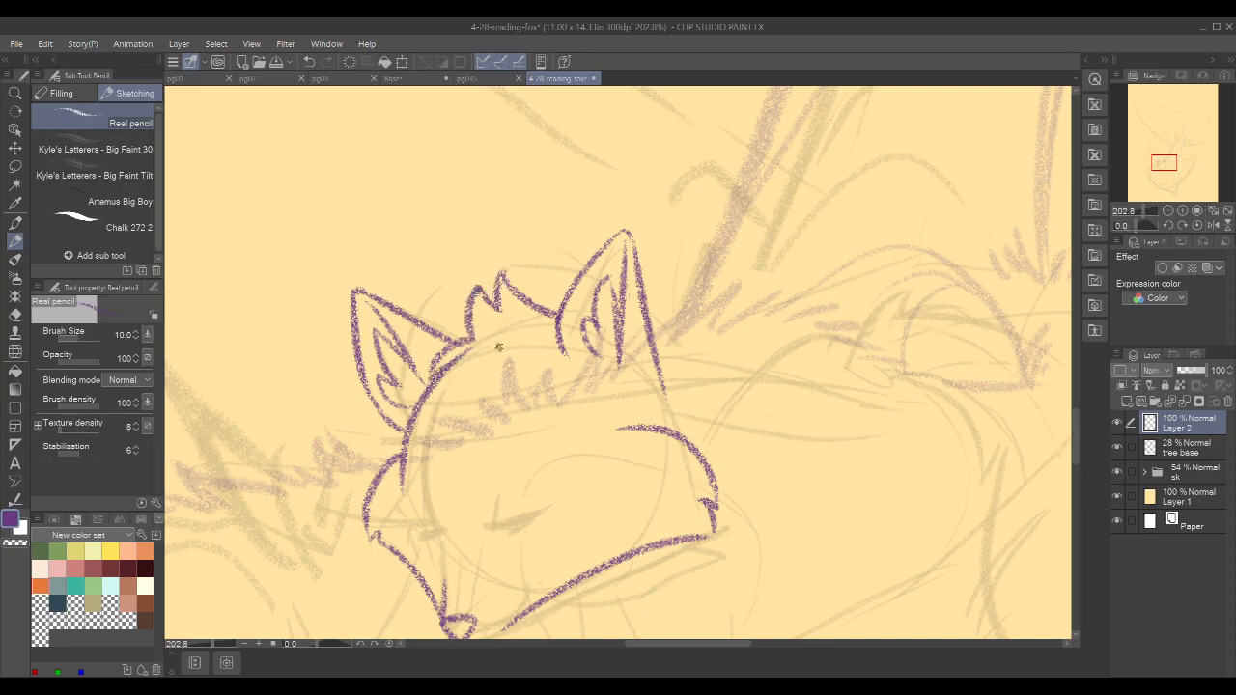
{"action": "key", "text": "ctrl+z"}
{"action": "key", "text": "ctrl+z"}
{"action": "key", "text": "ctrl+z"}
{"action": "key", "text": "ctrl+z"}
{"action": "key", "text": "ctrl+z"}
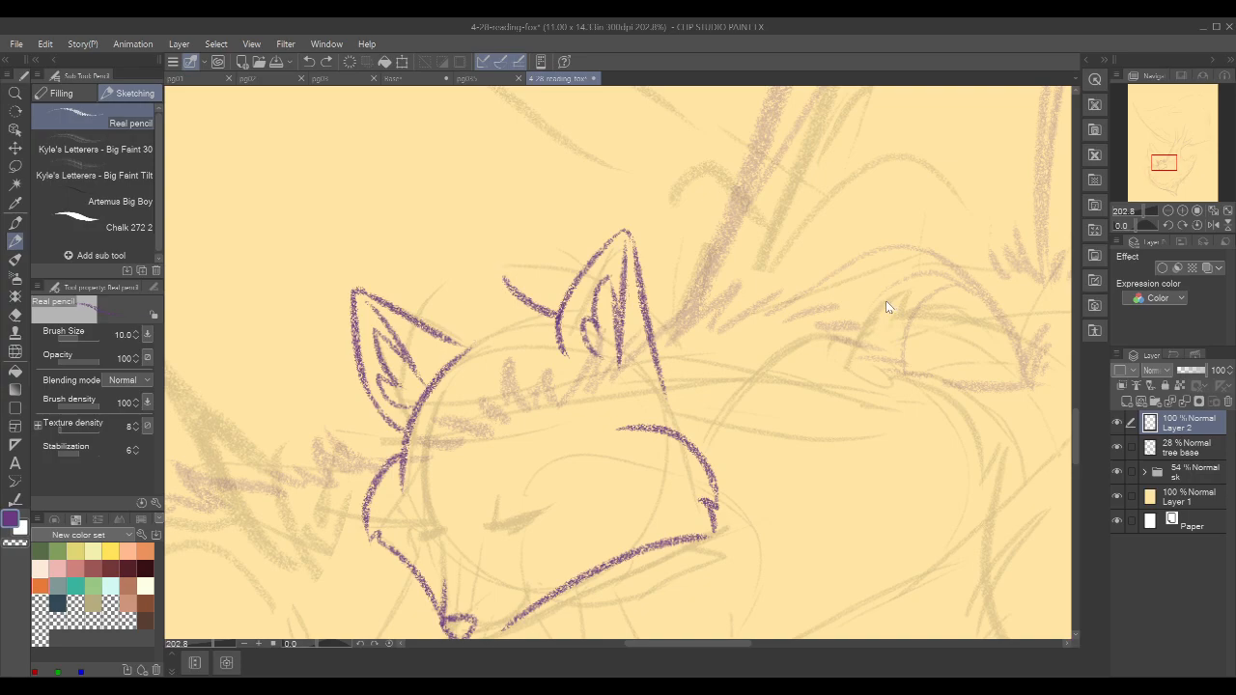
- Draw the crown of the head as a smooth arc joining the two ears, redoing it until the curve is clean
{"action": "left_click_drag", "start_coordinate": [435, 375], "coordinate": [556, 316]}
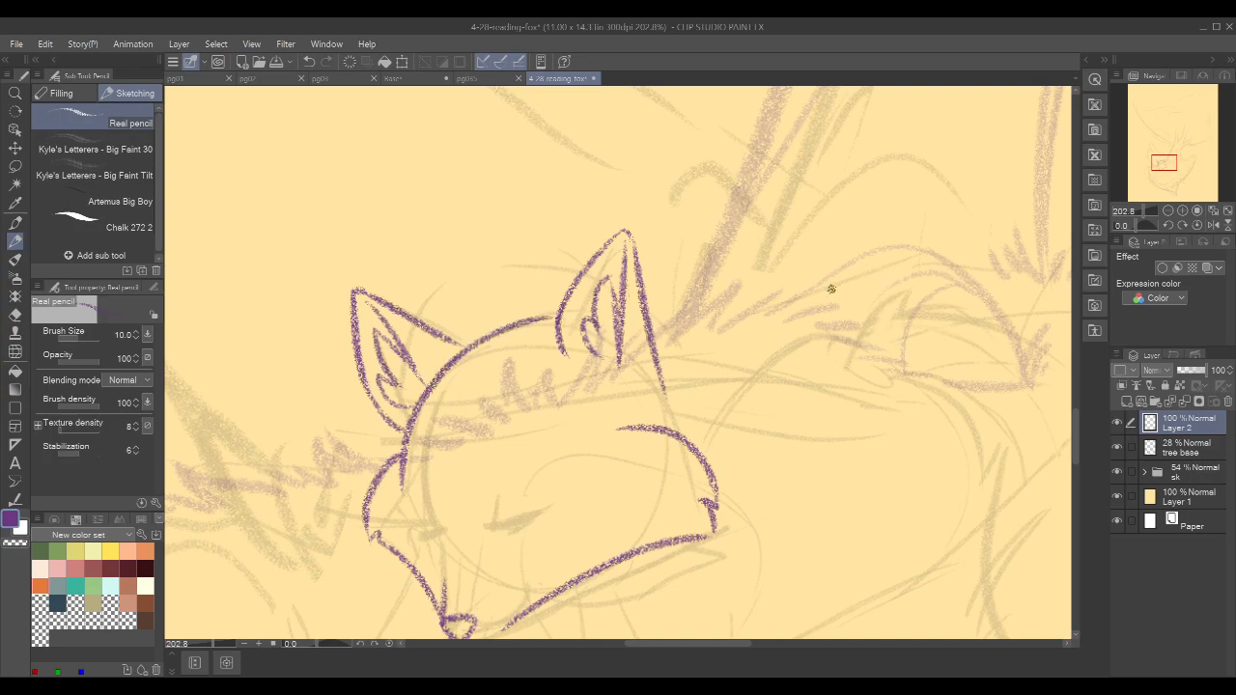
{"action": "key", "text": "ctrl+z"}
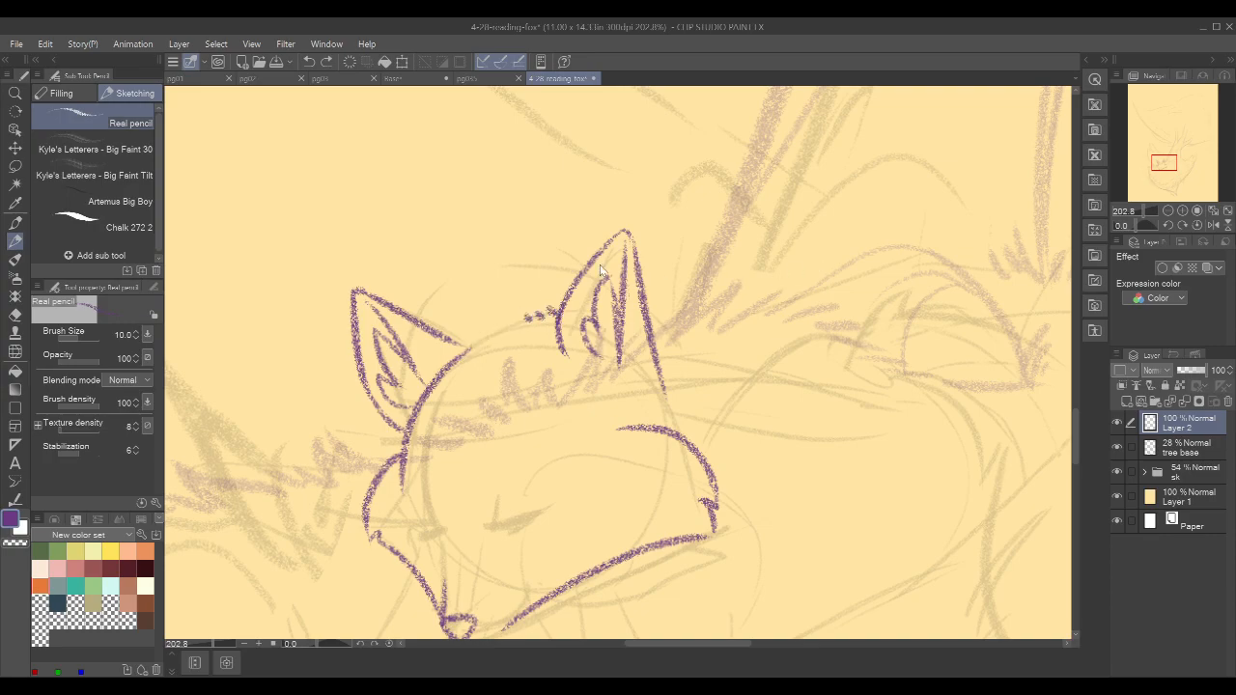
{"action": "mouse_move", "coordinate": [434, 384]}
{"action": "left_mouse_down"}
{"action": "mouse_move", "coordinate": [475, 339]}
{"action": "mouse_move", "coordinate": [564, 318]}
{"action": "left_mouse_up"}
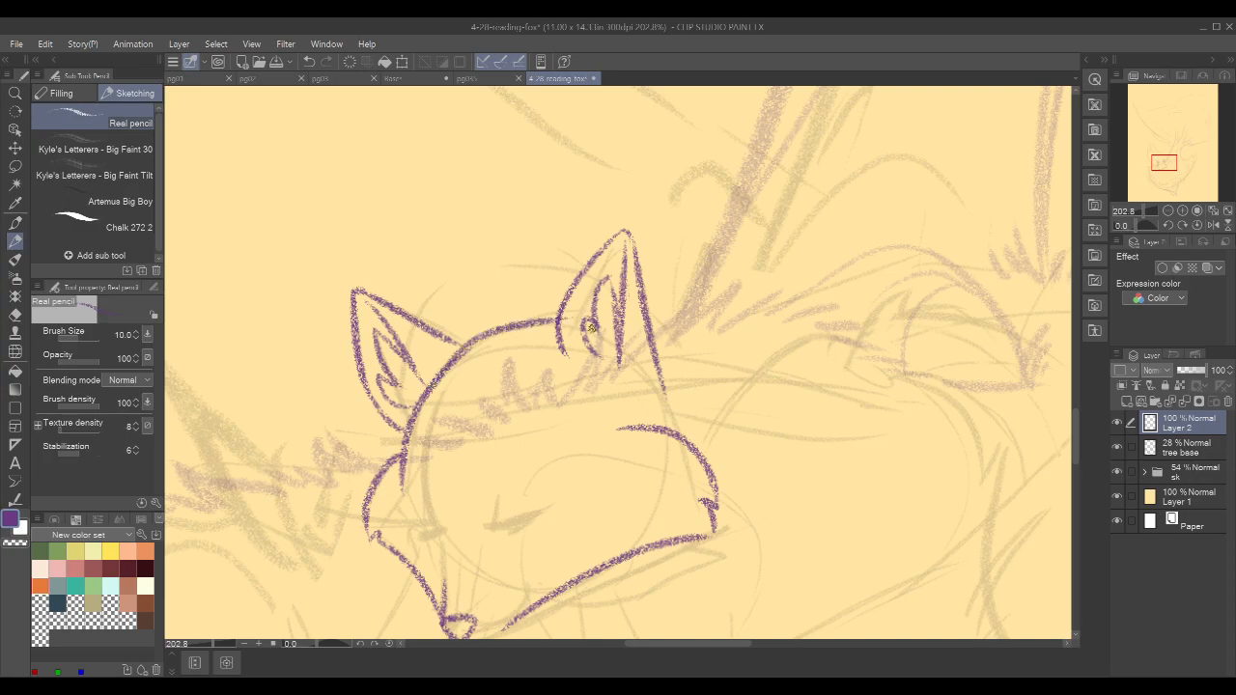
{"action": "key", "text": "ctrl+z"}
{"action": "left_click_drag", "start_coordinate": [428, 390], "coordinate": [556, 318]}
{"action": "key", "text": "ctrl+z"}
{"action": "left_click_drag", "start_coordinate": [431, 386], "coordinate": [557, 320]}
{"action": "key", "text": "c"}
{"action": "key", "text": "c"}
{"action": "left_click_drag", "start_coordinate": [775, 304], "coordinate": [757, 257]}
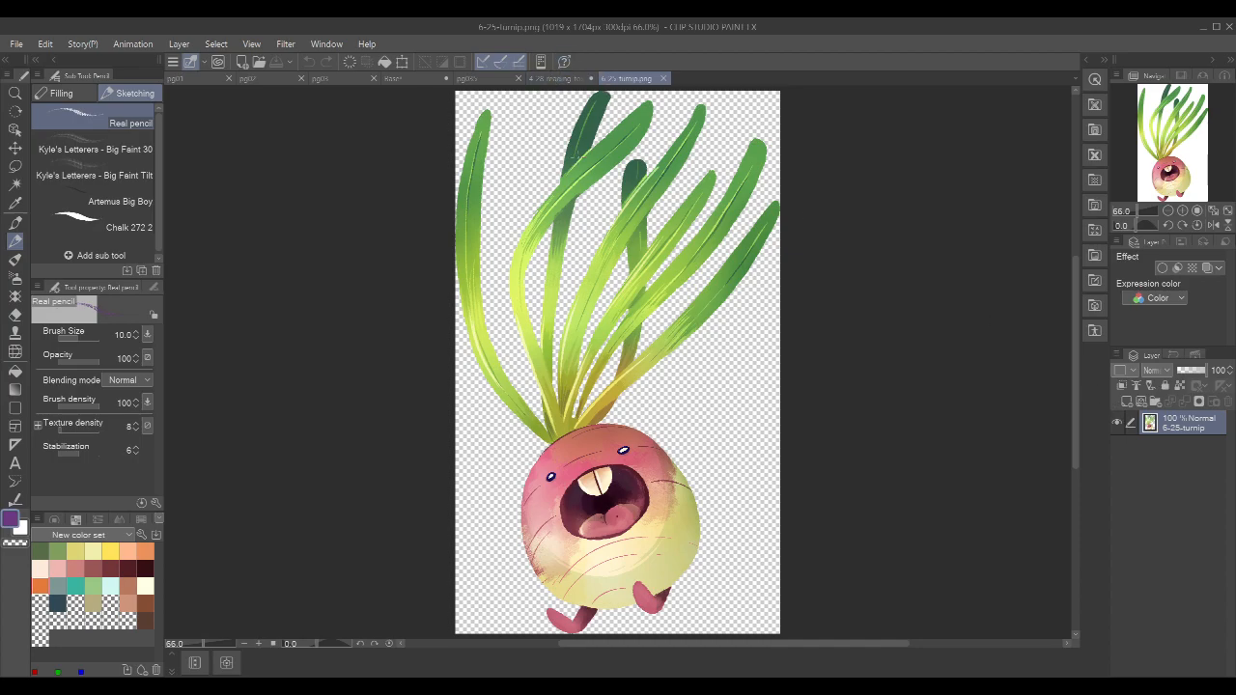
- Return to the reading fox drawing and extend the near ear's outer edge down to the cheek curve
{"action": "left_click", "coordinate": [537, 79]}
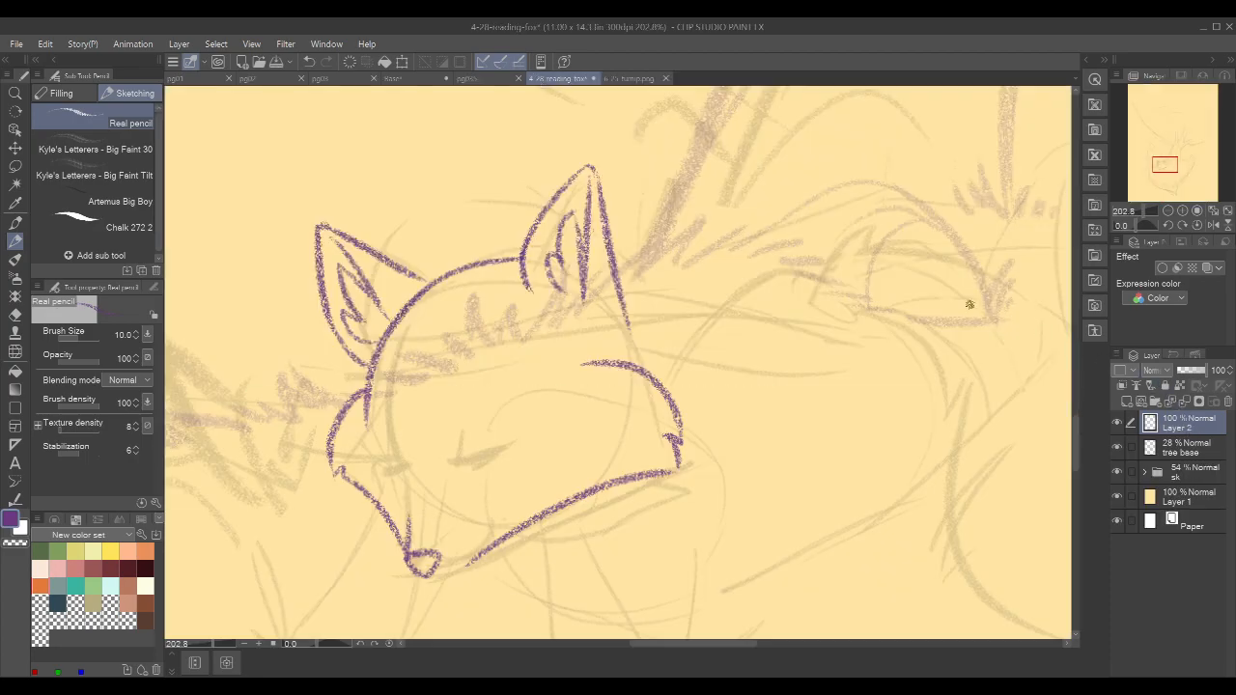
{"action": "left_click_drag", "start_coordinate": [752, 370], "coordinate": [605, 267]}
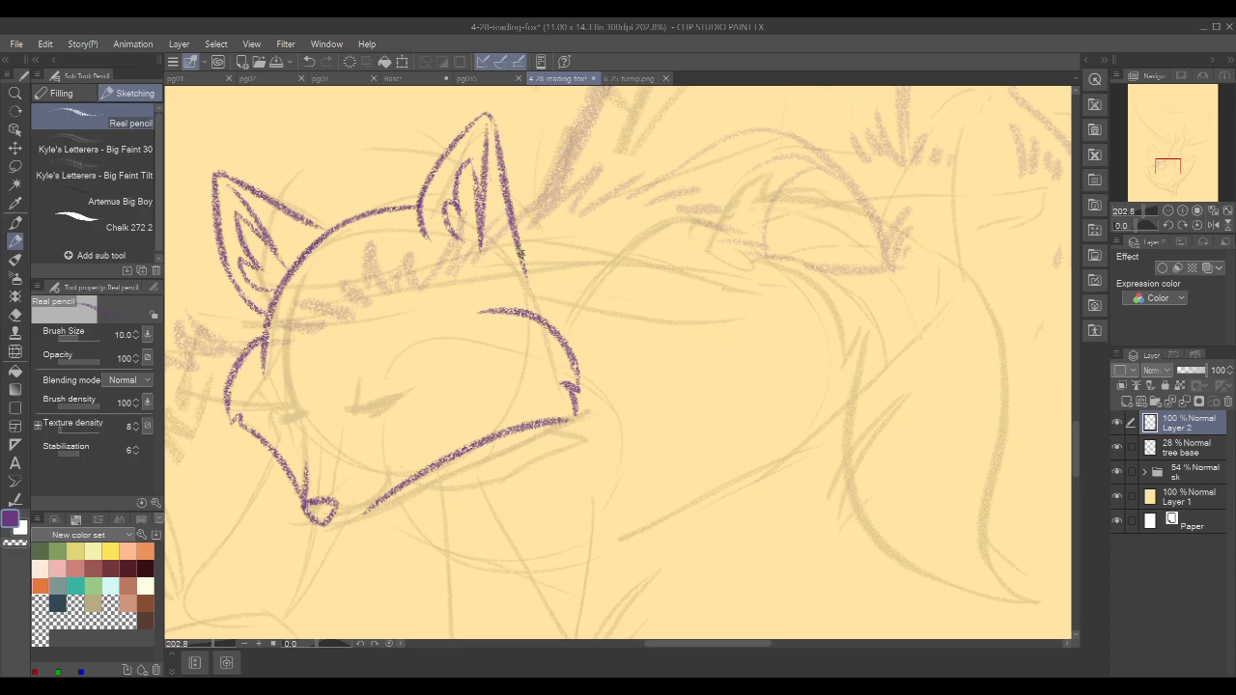
{"action": "mouse_move", "coordinate": [605, 328]}
{"action": "left_mouse_down"}
{"action": "mouse_move", "coordinate": [710, 184]}
{"action": "mouse_move", "coordinate": [756, 193]}
{"action": "mouse_move", "coordinate": [800, 243]}
{"action": "left_mouse_up"}
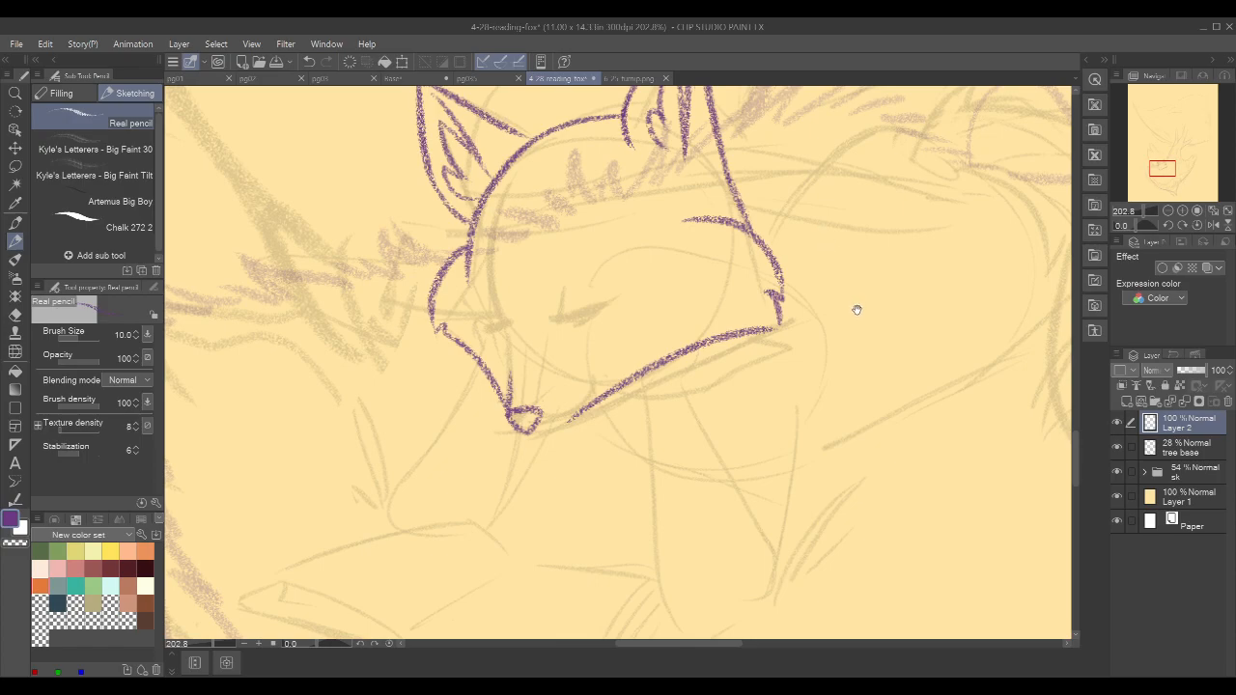
{"action": "left_click_drag", "start_coordinate": [856, 310], "coordinate": [883, 307]}
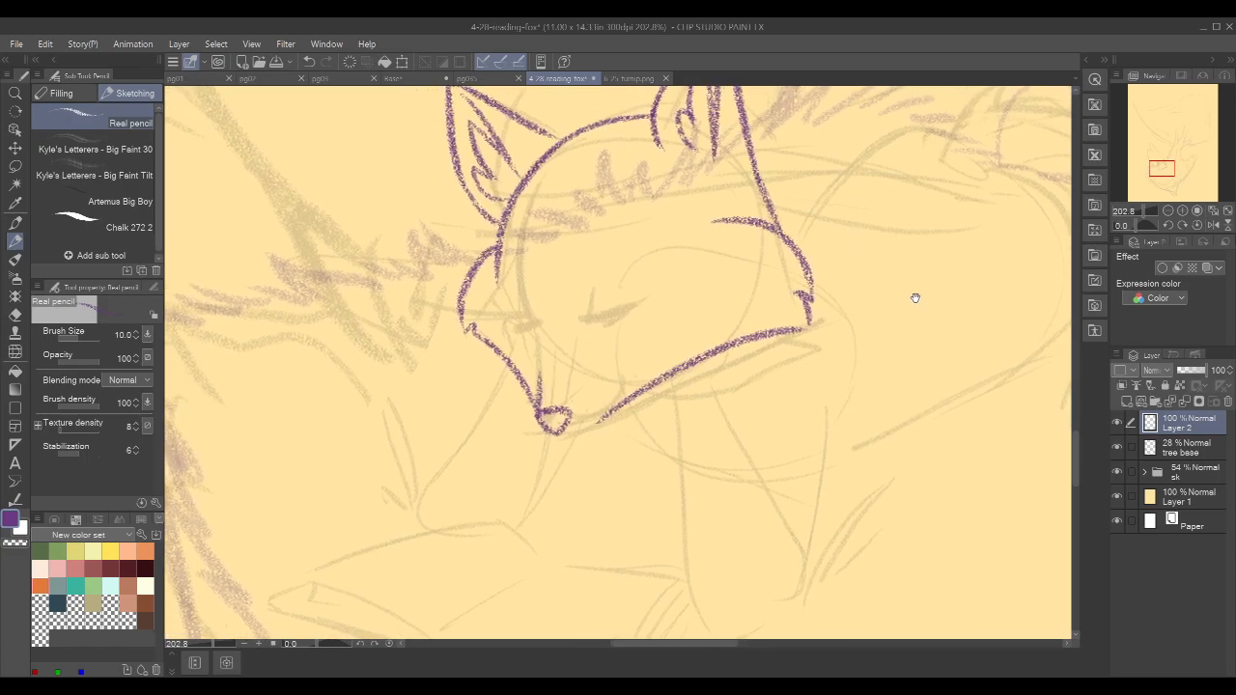
{"action": "mouse_move", "coordinate": [921, 295]}
{"action": "left_mouse_down"}
{"action": "mouse_move", "coordinate": [939, 307]}
{"action": "mouse_move", "coordinate": [930, 296]}
{"action": "left_mouse_up"}
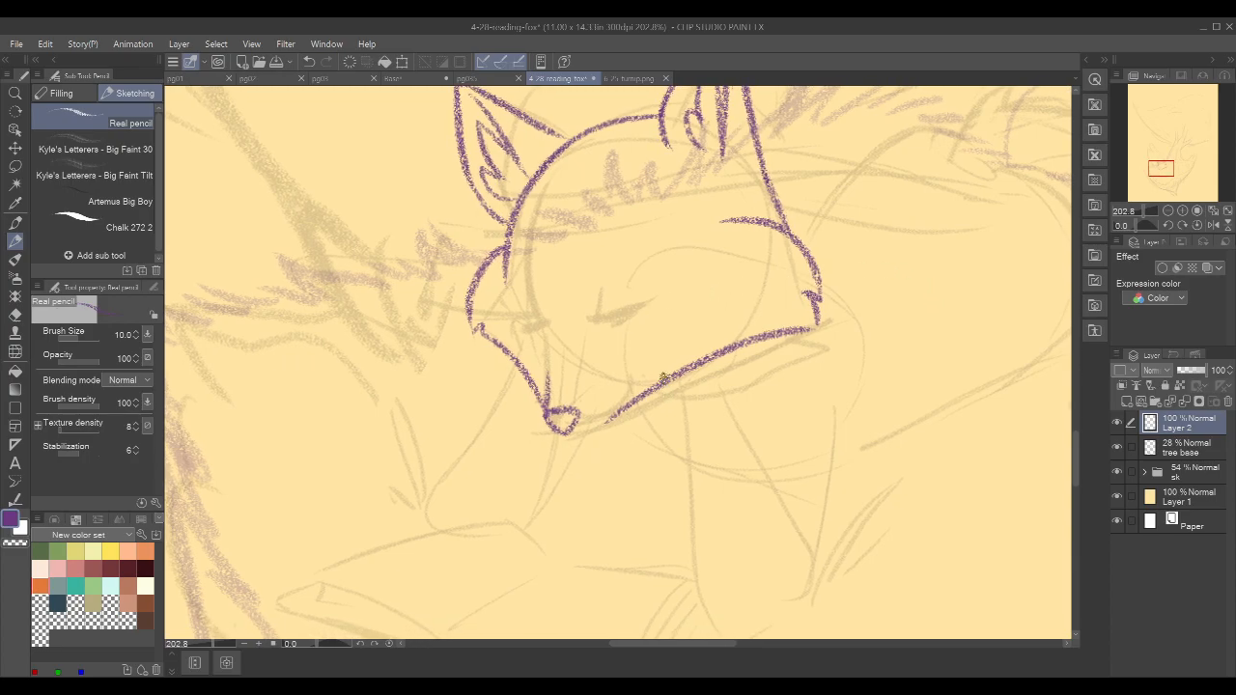
- Draw the far paw's rounded outline against the fox's muzzle, redoing strokes until the curve is clean
{"action": "left_click_drag", "start_coordinate": [666, 355], "coordinate": [678, 468]}
{"action": "key", "text": "ctrl+z"}
{"action": "mouse_move", "coordinate": [510, 341]}
{"action": "left_mouse_down"}
{"action": "mouse_move", "coordinate": [491, 381]}
{"action": "mouse_move", "coordinate": [534, 371]}
{"action": "mouse_move", "coordinate": [526, 358]}
{"action": "mouse_move", "coordinate": [541, 410]}
{"action": "left_mouse_up"}
{"action": "key", "text": "ctrl+z"}
{"action": "left_click_drag", "start_coordinate": [506, 343], "coordinate": [547, 404]}
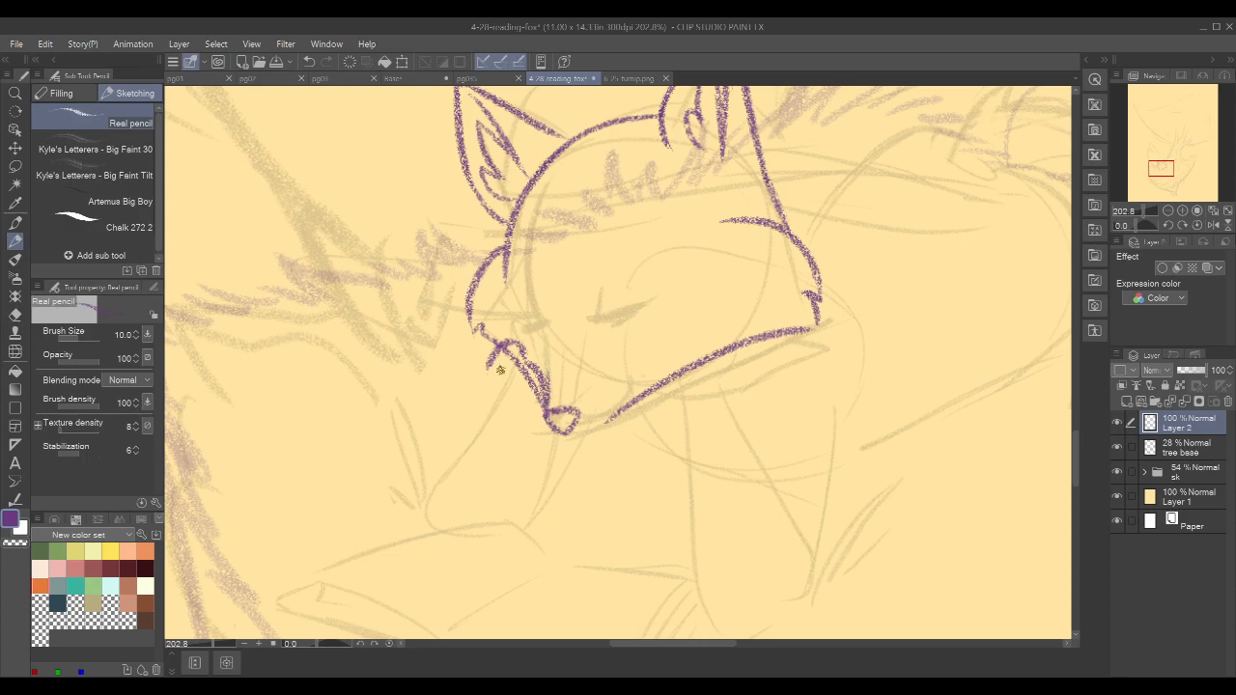
{"action": "mouse_move", "coordinate": [488, 343]}
{"action": "left_mouse_down"}
{"action": "mouse_move", "coordinate": [480, 377]}
{"action": "mouse_move", "coordinate": [484, 365]}
{"action": "mouse_move", "coordinate": [523, 431]}
{"action": "left_mouse_up"}
{"action": "key", "text": "ctrl+z"}
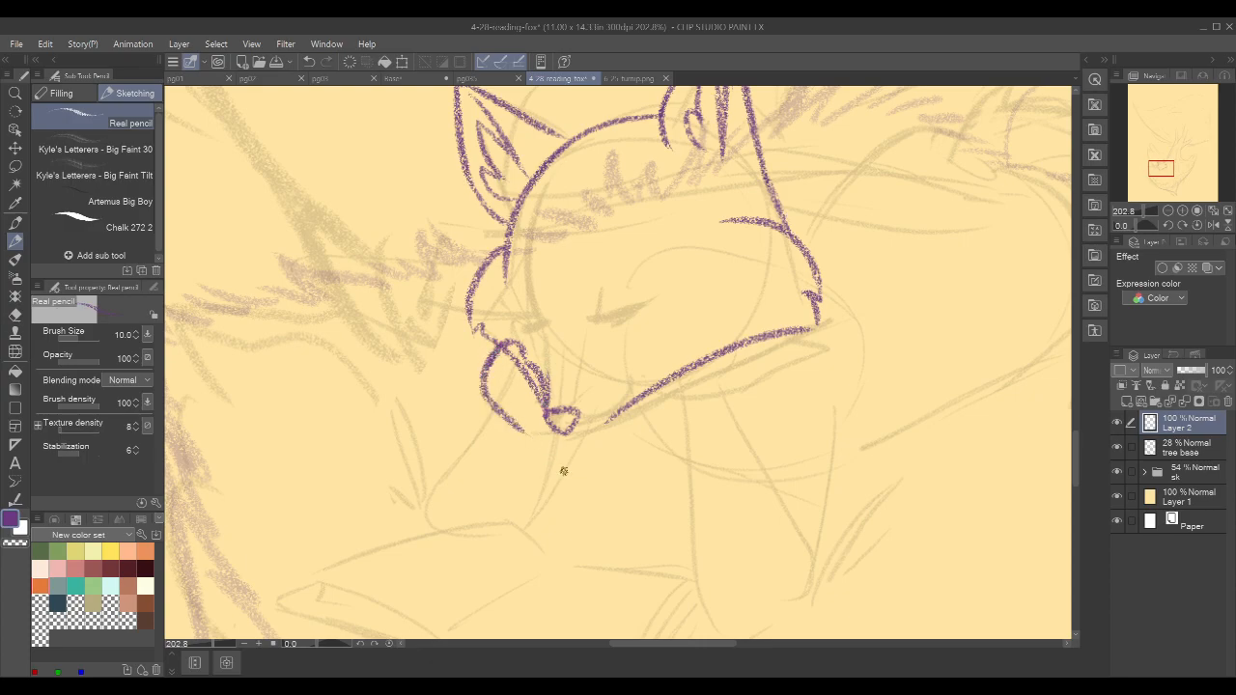
- Erase the muzzle line overlapping the far paw and draw short curves separating its toes
{"action": "key", "text": "c"}
{"action": "left_click_drag", "start_coordinate": [507, 356], "coordinate": [542, 402]}
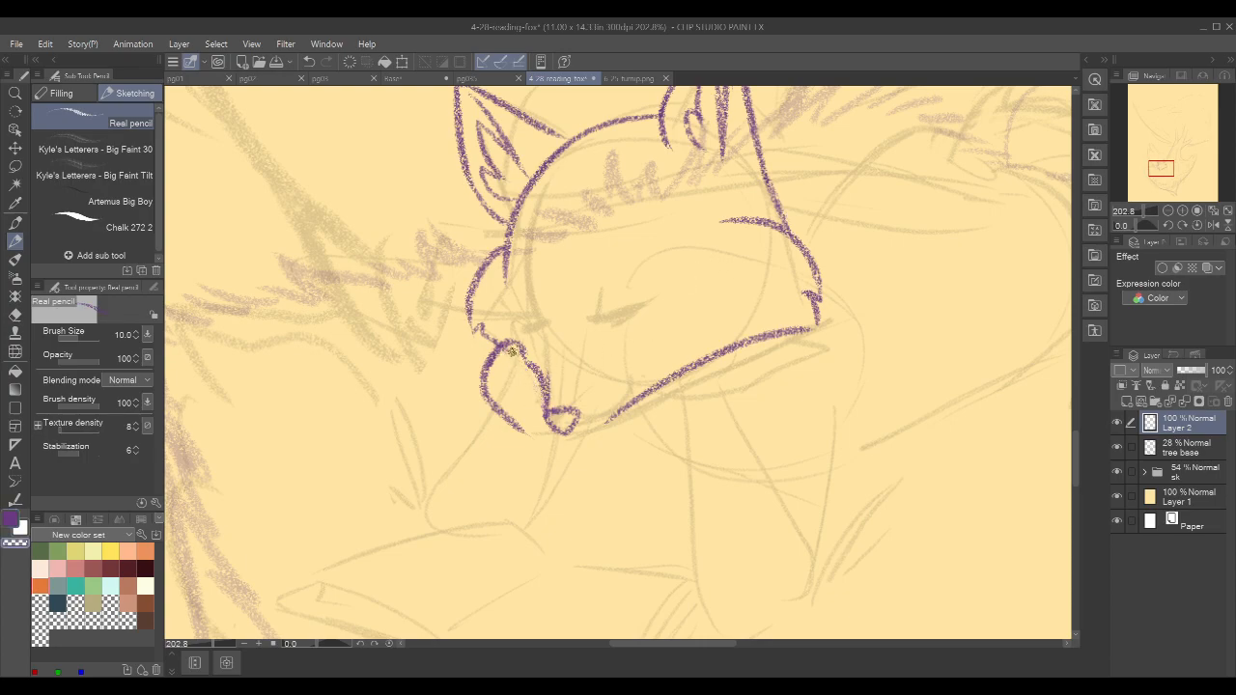
{"action": "key", "text": "c"}
{"action": "left_click_drag", "start_coordinate": [539, 373], "coordinate": [510, 377]}
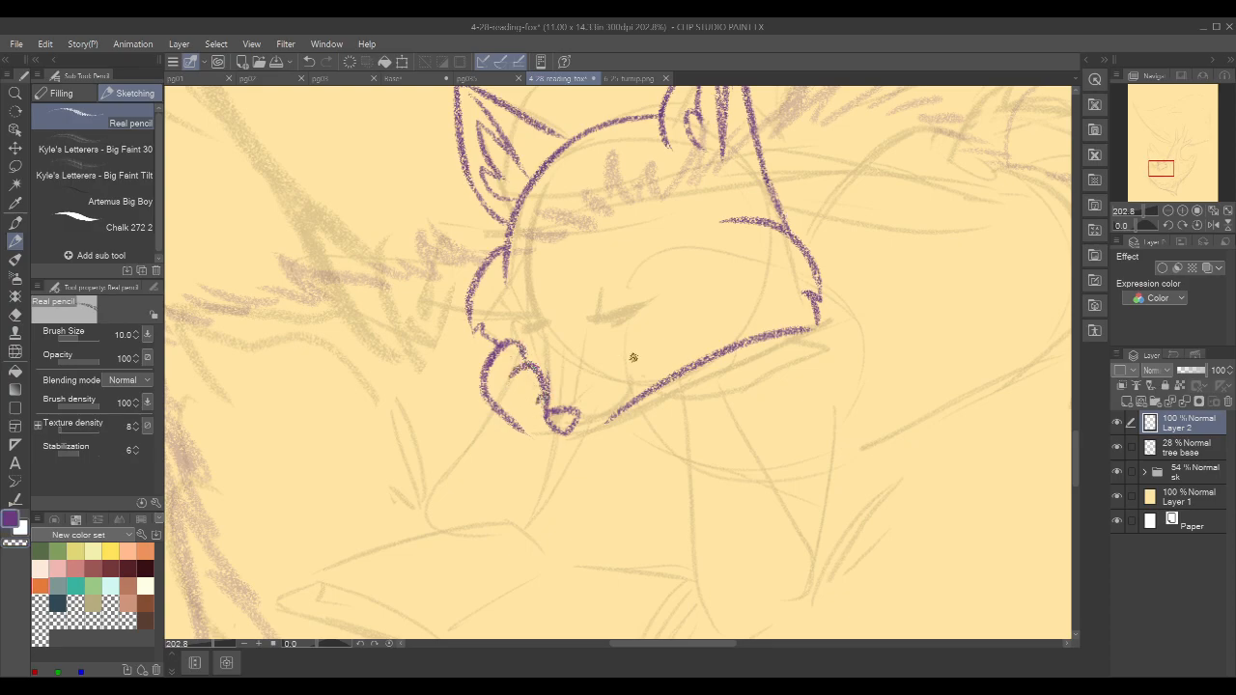
- Draw the chin curve beneath the nose to meet the jaw line, with a short upward line at the mouth corner
{"action": "mouse_move", "coordinate": [734, 345]}
{"action": "left_mouse_down"}
{"action": "mouse_move", "coordinate": [610, 377]}
{"action": "mouse_move", "coordinate": [595, 297]}
{"action": "left_mouse_up"}
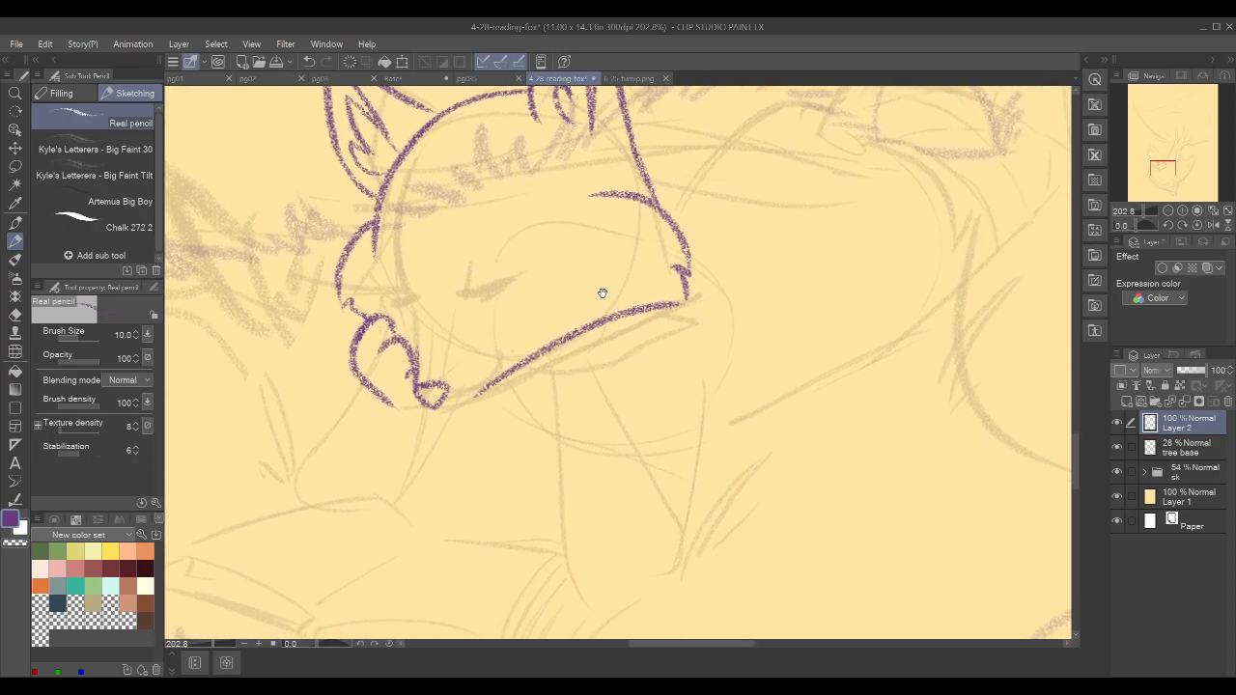
{"action": "left_click_drag", "start_coordinate": [667, 319], "coordinate": [745, 170]}
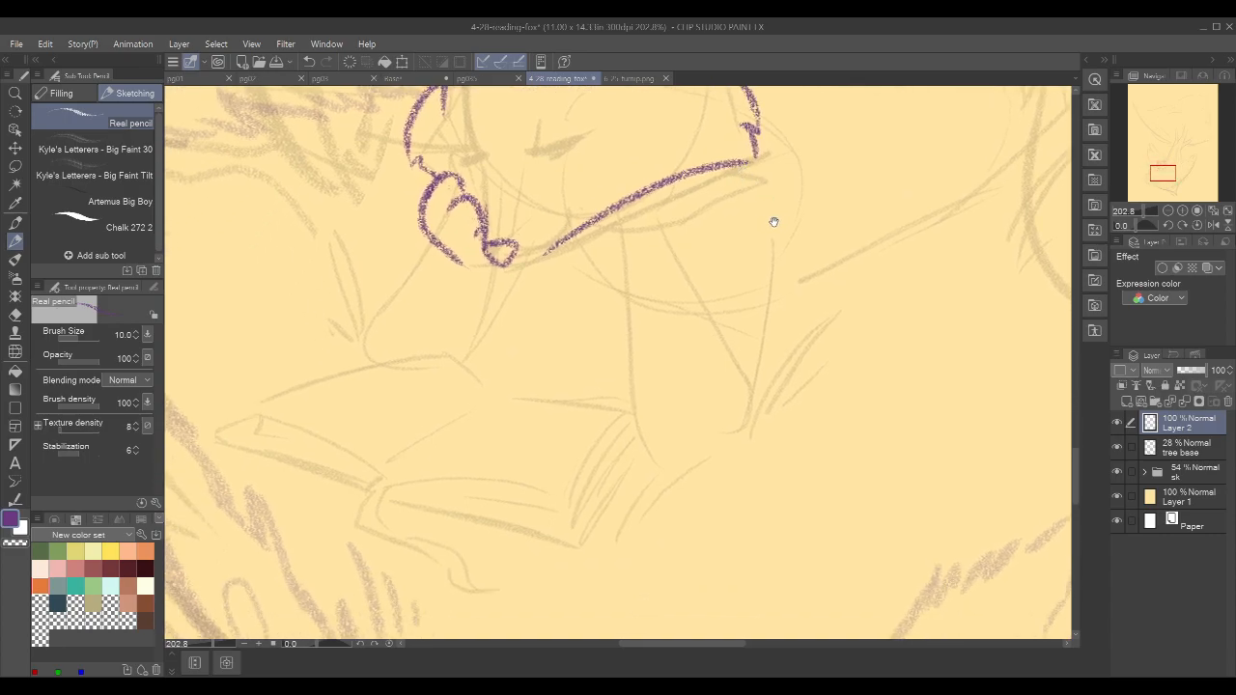
{"action": "left_click_drag", "start_coordinate": [772, 226], "coordinate": [746, 334]}
{"action": "left_click_drag", "start_coordinate": [811, 264], "coordinate": [813, 334]}
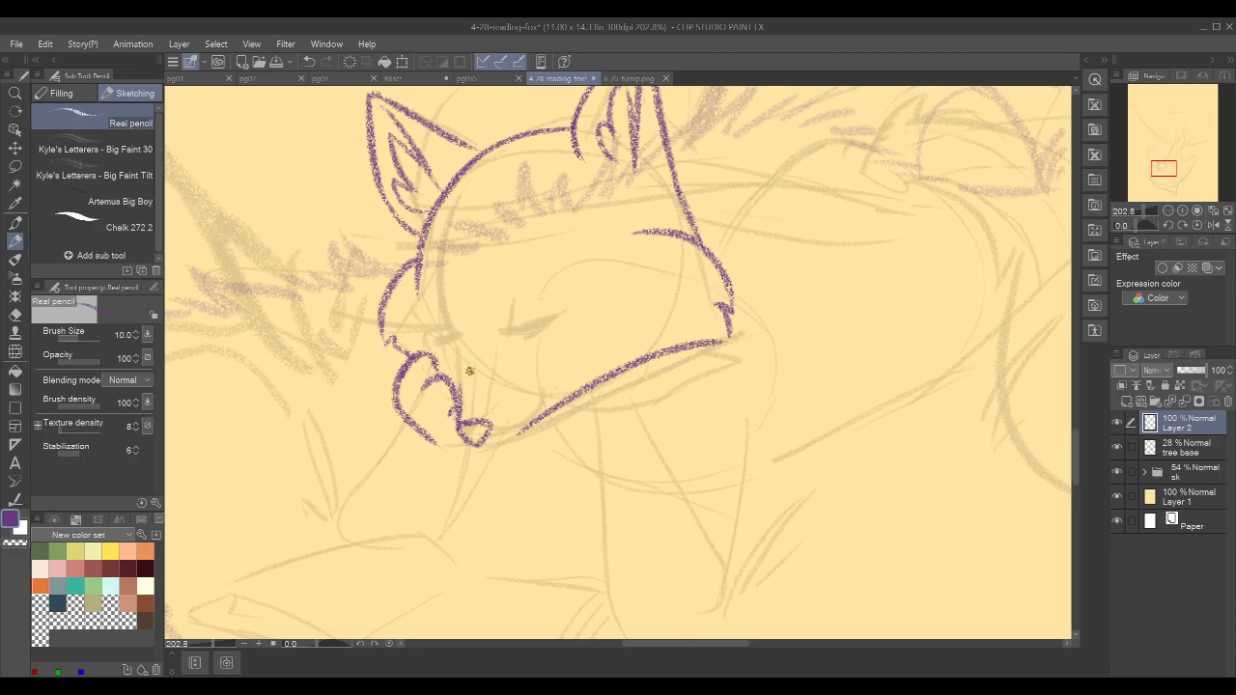
{"action": "mouse_move", "coordinate": [458, 363]}
{"action": "left_mouse_down"}
{"action": "mouse_move", "coordinate": [461, 416]}
{"action": "mouse_move", "coordinate": [521, 434]}
{"action": "left_mouse_up"}
{"action": "key", "text": "ctrl+z"}
{"action": "left_click_drag", "start_coordinate": [844, 314], "coordinate": [811, 345]}
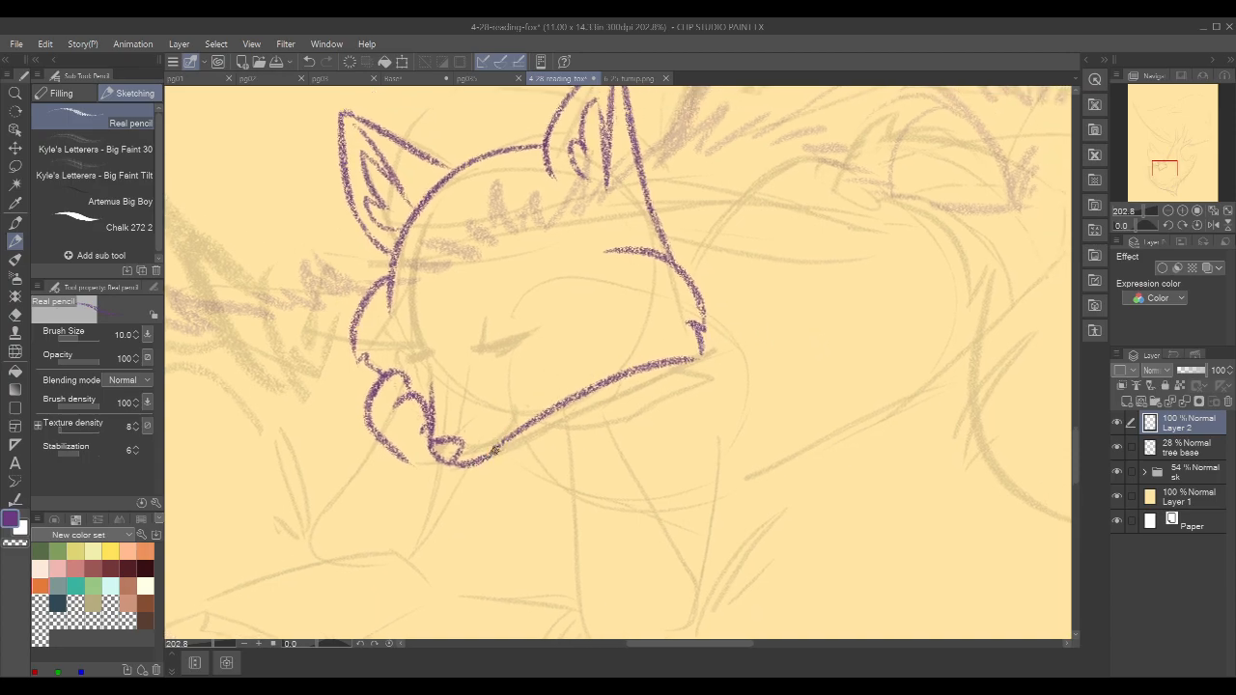
{"action": "left_click_drag", "start_coordinate": [492, 450], "coordinate": [519, 401]}
{"action": "mouse_move", "coordinate": [843, 306]}
{"action": "left_mouse_down"}
{"action": "mouse_move", "coordinate": [791, 307]}
{"action": "mouse_move", "coordinate": [809, 314]}
{"action": "left_mouse_up"}
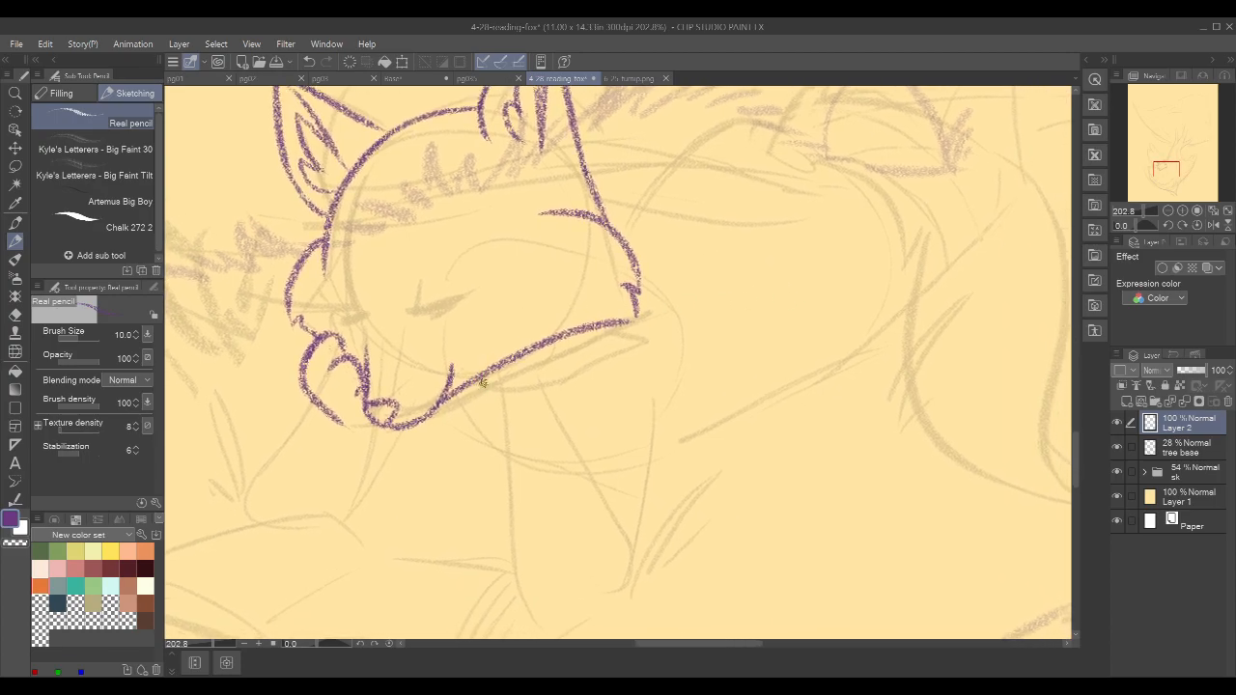
- Draw the near paw's outline resting over the jaw line, with both sides reaching down to the wrist
{"action": "left_click_drag", "start_coordinate": [485, 389], "coordinate": [499, 454]}
{"action": "key", "text": "ctrl+z"}
{"action": "left_click_drag", "start_coordinate": [483, 381], "coordinate": [504, 473]}
{"action": "key", "text": "ctrl+z"}
{"action": "mouse_move", "coordinate": [474, 370]}
{"action": "left_mouse_down"}
{"action": "mouse_move", "coordinate": [476, 345]}
{"action": "mouse_move", "coordinate": [503, 334]}
{"action": "mouse_move", "coordinate": [555, 325]}
{"action": "mouse_move", "coordinate": [564, 338]}
{"action": "left_mouse_up"}
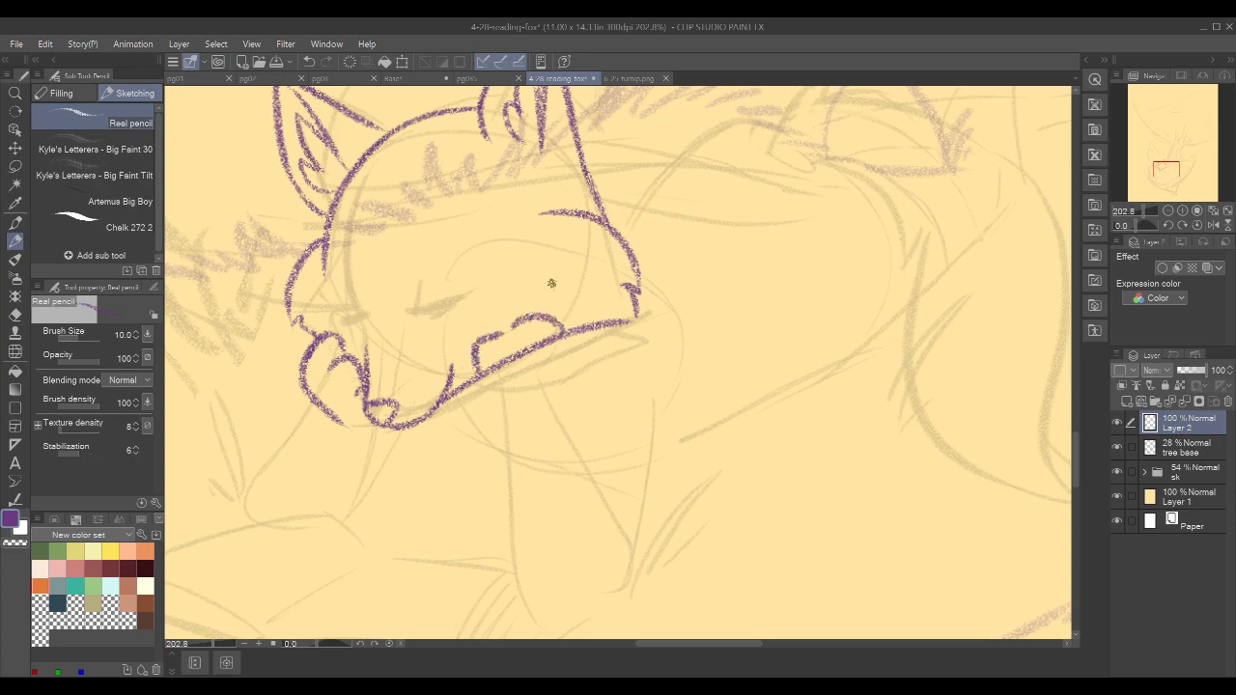
{"action": "left_click_drag", "start_coordinate": [475, 349], "coordinate": [499, 417]}
{"action": "mouse_move", "coordinate": [561, 328]}
{"action": "left_mouse_down"}
{"action": "mouse_move", "coordinate": [552, 380]}
{"action": "mouse_move", "coordinate": [518, 355]}
{"action": "mouse_move", "coordinate": [489, 365]}
{"action": "mouse_move", "coordinate": [484, 385]}
{"action": "mouse_move", "coordinate": [554, 332]}
{"action": "mouse_move", "coordinate": [506, 360]}
{"action": "mouse_move", "coordinate": [548, 339]}
{"action": "left_mouse_up"}
- Erase the jaw line inside the near paw and add short toe lines across its top
{"action": "key", "text": "c"}
{"action": "key", "text": "c"}
{"action": "left_click_drag", "start_coordinate": [692, 344], "coordinate": [755, 357]}
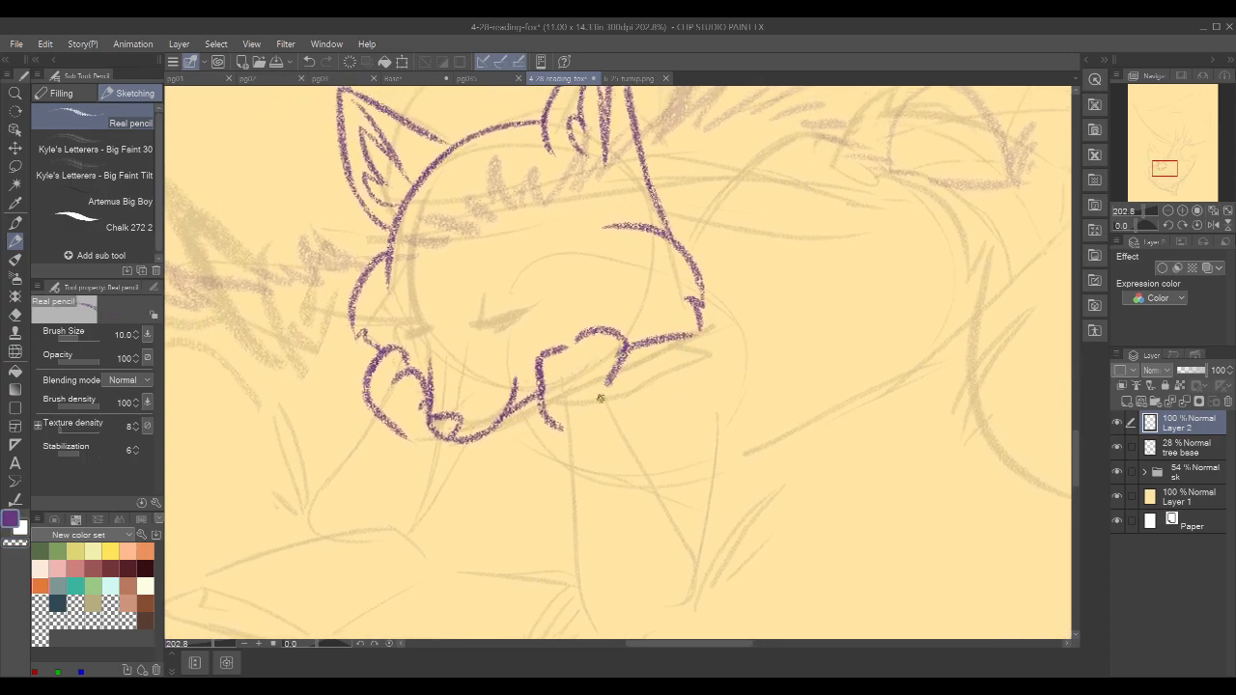
{"action": "left_click_drag", "start_coordinate": [553, 358], "coordinate": [571, 376]}
{"action": "left_click_drag", "start_coordinate": [595, 331], "coordinate": [606, 357]}
{"action": "left_click_drag", "start_coordinate": [801, 415], "coordinate": [814, 344]}
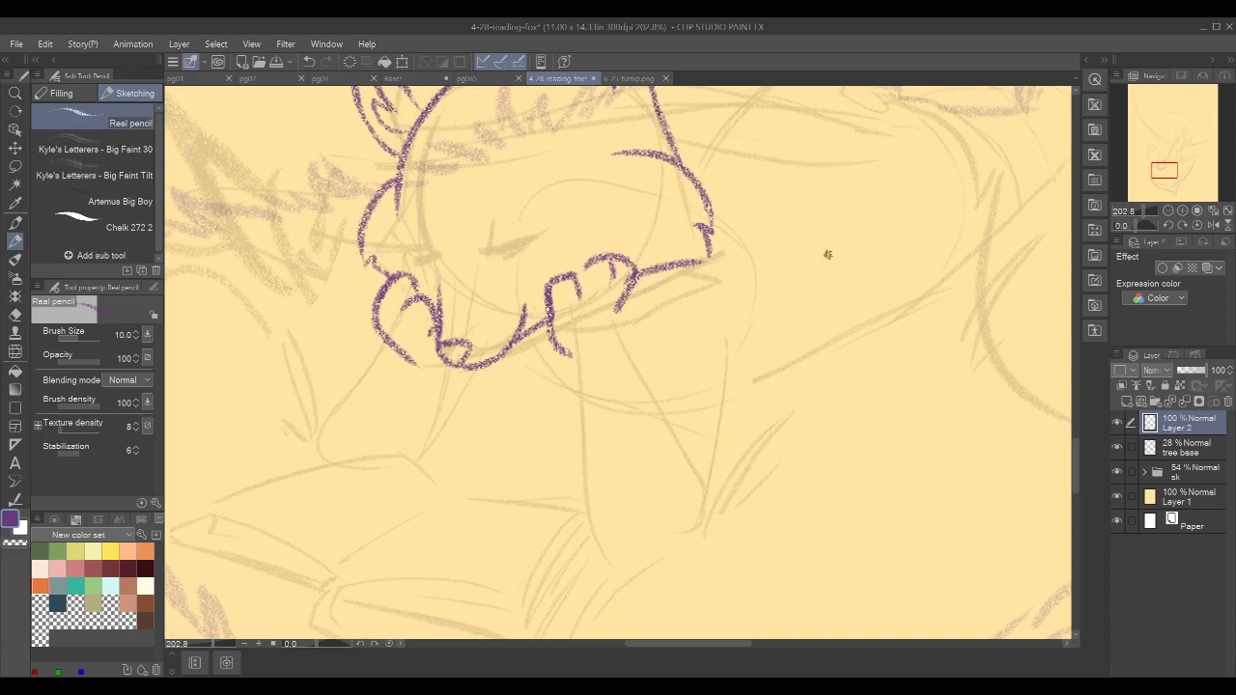
- Try large test strokes with the Kyle's Letterers Big Faint 30 and Big Faint Tilt brushes, clearing each one
{"action": "left_click", "coordinate": [95, 149]}
{"action": "mouse_move", "coordinate": [849, 324]}
{"action": "left_mouse_down"}
{"action": "mouse_move", "coordinate": [877, 370]}
{"action": "mouse_move", "coordinate": [850, 500]}
{"action": "mouse_move", "coordinate": [941, 567]}
{"action": "mouse_move", "coordinate": [1028, 121]}
{"action": "left_mouse_up"}
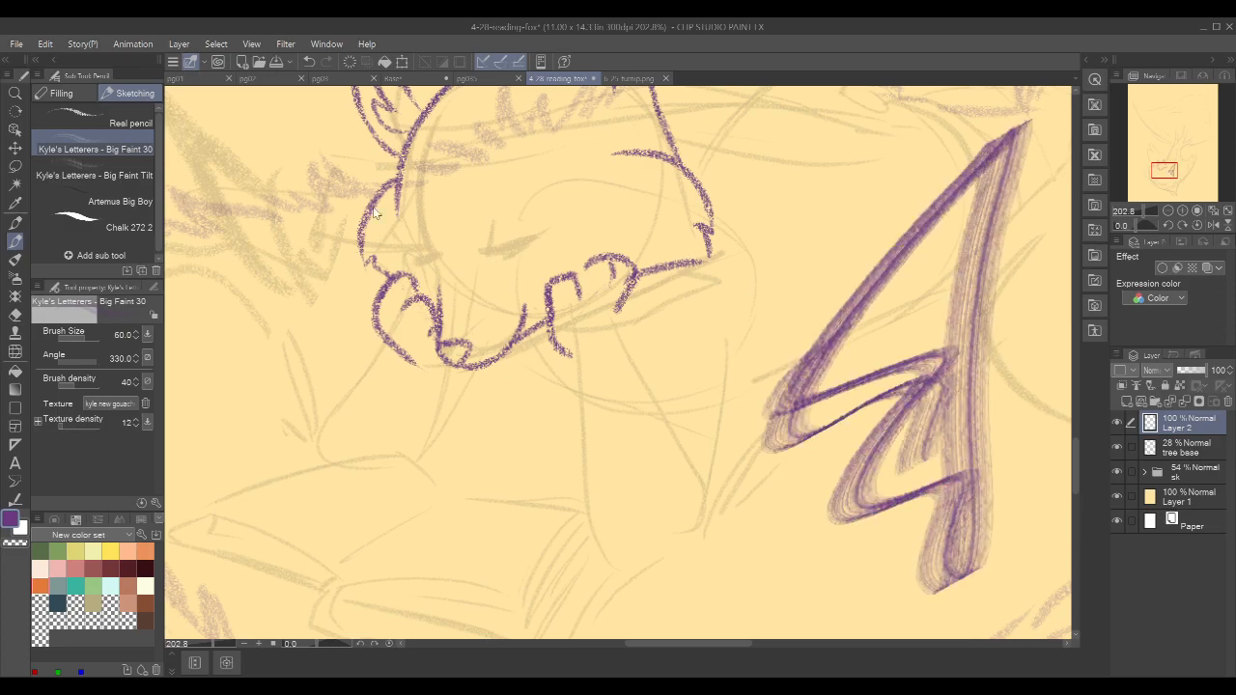
{"action": "key", "text": "Delete"}
{"action": "left_click", "coordinate": [116, 175]}
{"action": "mouse_move", "coordinate": [821, 188]}
{"action": "left_mouse_down"}
{"action": "mouse_move", "coordinate": [693, 518]}
{"action": "mouse_move", "coordinate": [858, 470]}
{"action": "mouse_move", "coordinate": [936, 509]}
{"action": "mouse_move", "coordinate": [983, 153]}
{"action": "mouse_move", "coordinate": [1038, 128]}
{"action": "mouse_move", "coordinate": [768, 353]}
{"action": "mouse_move", "coordinate": [929, 346]}
{"action": "mouse_move", "coordinate": [908, 425]}
{"action": "mouse_move", "coordinate": [1006, 512]}
{"action": "left_mouse_up"}
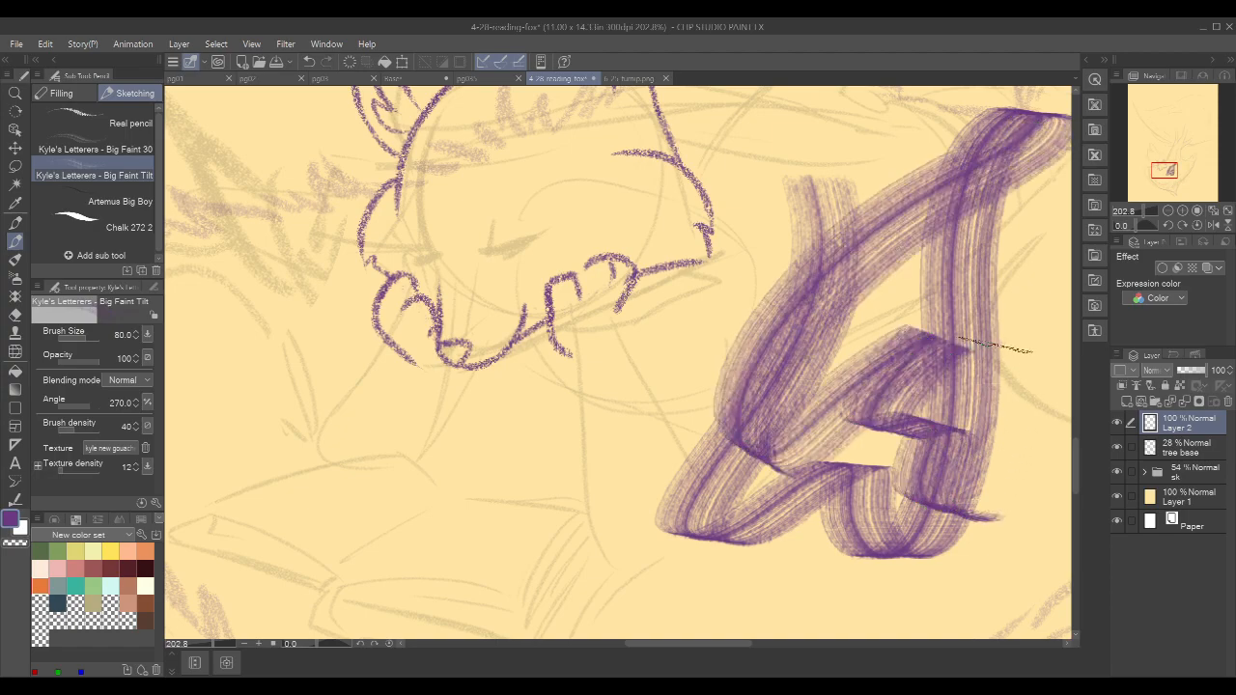
{"action": "key", "text": "Delete"}
- Try test strokes with Artemus Big Boy and then Real pencil beside the fox, clearing each one
{"action": "left_click", "coordinate": [134, 199]}
{"action": "mouse_move", "coordinate": [865, 229]}
{"action": "left_mouse_down"}
{"action": "mouse_move", "coordinate": [772, 471]}
{"action": "mouse_move", "coordinate": [935, 500]}
{"action": "mouse_move", "coordinate": [943, 191]}
{"action": "left_mouse_up"}
{"action": "key", "text": "Delete"}
{"action": "left_click", "coordinate": [130, 123]}
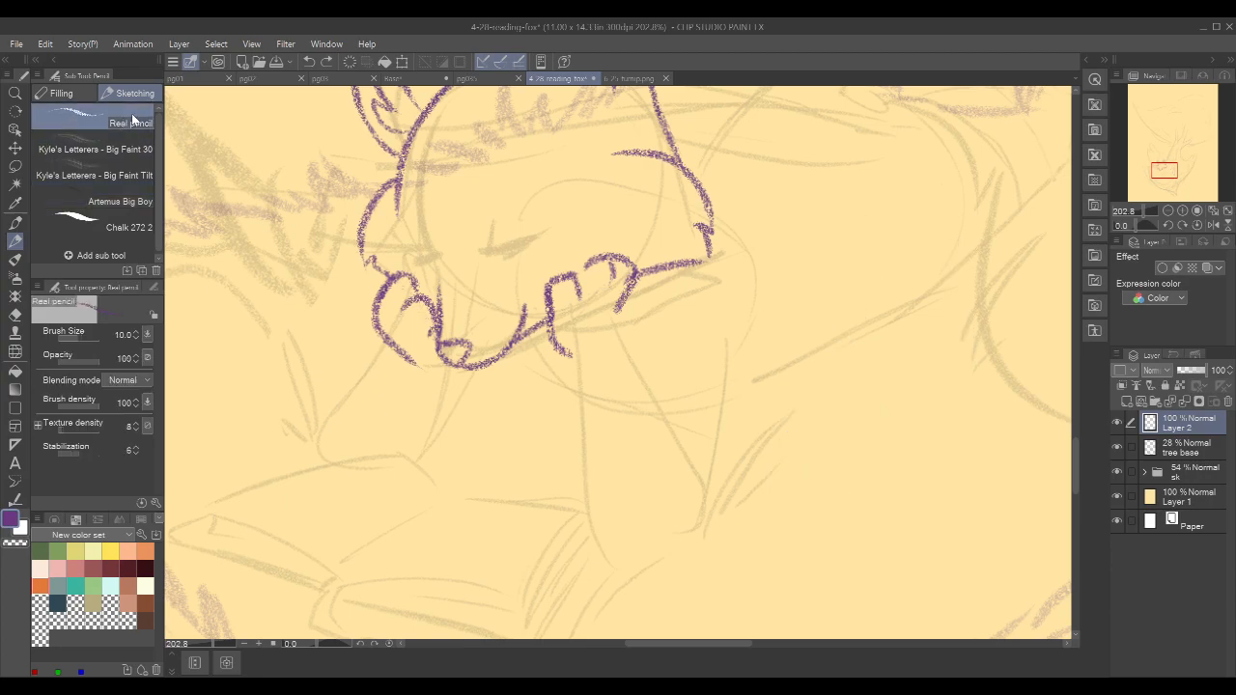
{"action": "mouse_move", "coordinate": [695, 306]}
{"action": "left_mouse_down"}
{"action": "mouse_move", "coordinate": [726, 400]}
{"action": "mouse_move", "coordinate": [792, 377]}
{"action": "left_mouse_up"}
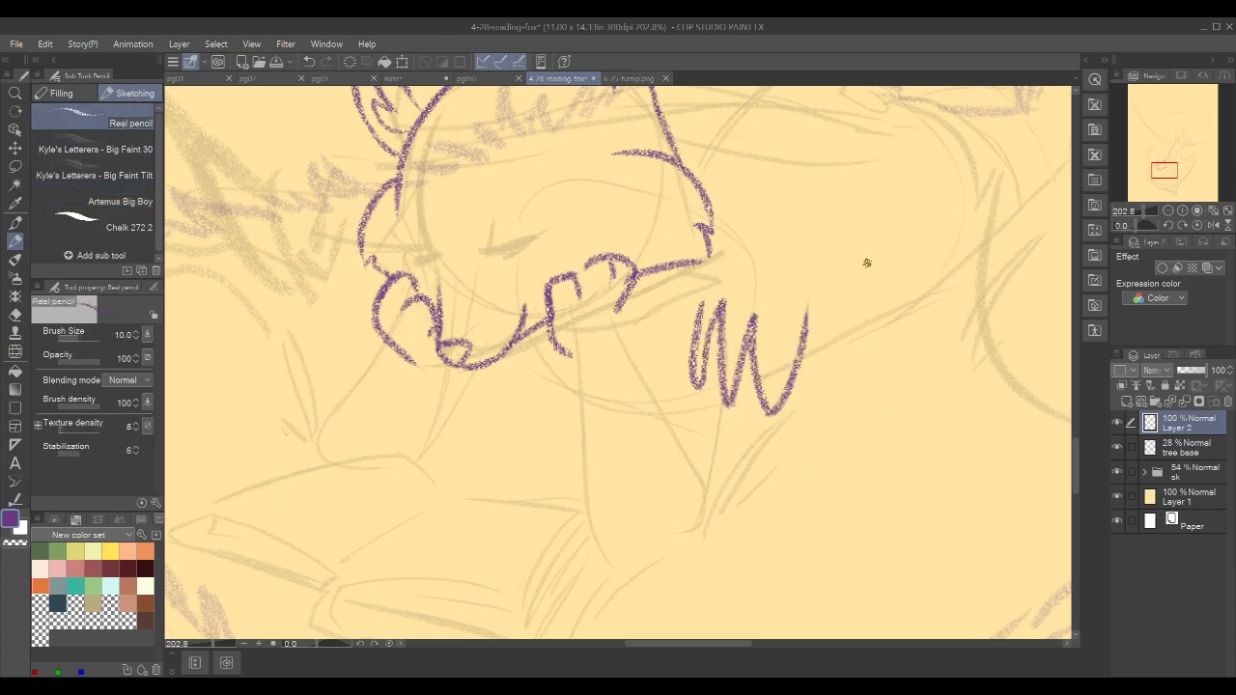
{"action": "key", "text": "Delete"}
- Draw a short line rising from the nose and extend the near paw's outer wrist line downward
{"action": "mouse_move", "coordinate": [885, 326]}
{"action": "left_mouse_down"}
{"action": "mouse_move", "coordinate": [883, 297]}
{"action": "mouse_move", "coordinate": [888, 320]}
{"action": "mouse_move", "coordinate": [879, 314]}
{"action": "left_mouse_up"}
{"action": "mouse_move", "coordinate": [831, 197]}
{"action": "left_mouse_down"}
{"action": "mouse_move", "coordinate": [824, 232]}
{"action": "mouse_move", "coordinate": [841, 256]}
{"action": "left_mouse_up"}
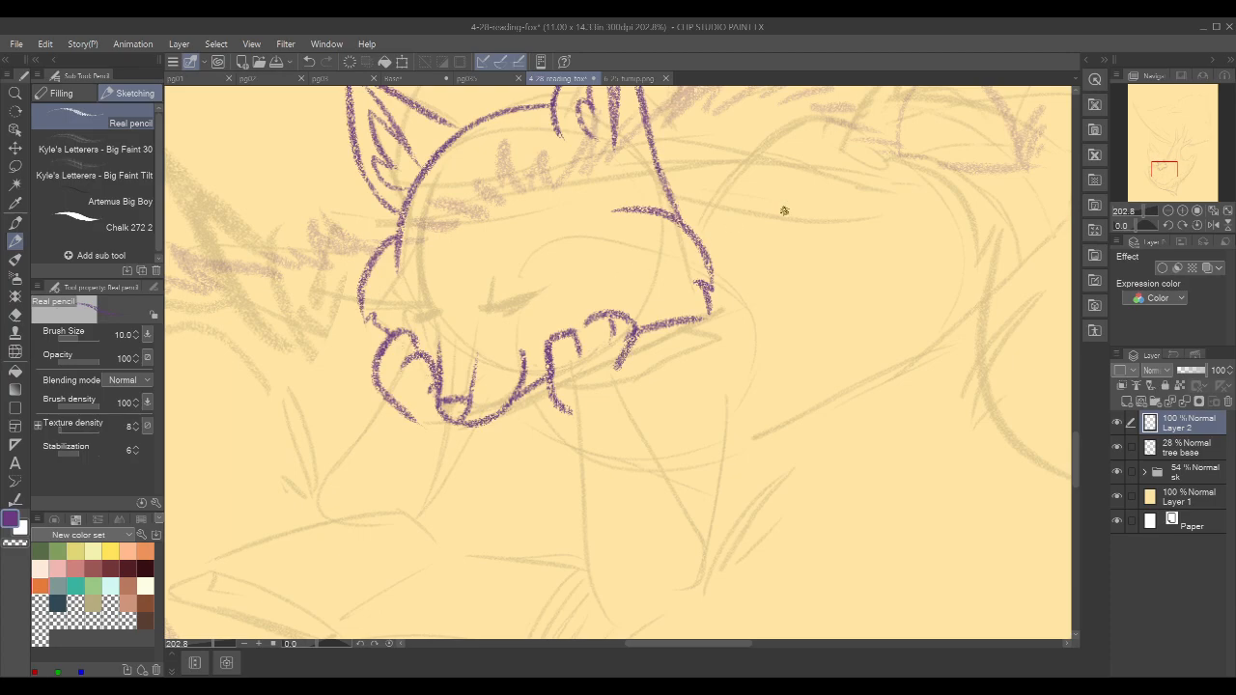
{"action": "left_click_drag", "start_coordinate": [805, 202], "coordinate": [768, 240]}
{"action": "left_click_drag", "start_coordinate": [766, 360], "coordinate": [738, 271]}
{"action": "left_click_drag", "start_coordinate": [576, 277], "coordinate": [560, 338]}
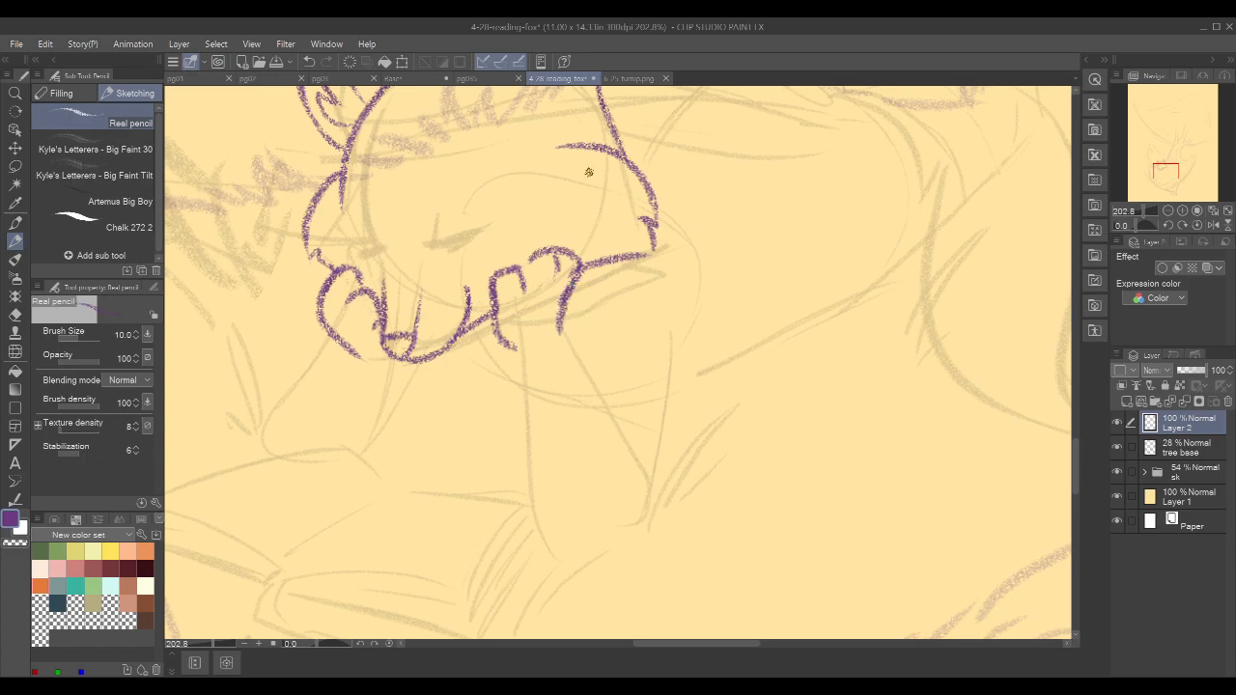
- Try drawing the near foreleg's inner line down from the wrist
{"action": "left_click_drag", "start_coordinate": [706, 237], "coordinate": [726, 341]}
{"action": "left_click_drag", "start_coordinate": [821, 396], "coordinate": [809, 334]}
{"action": "scroll", "coordinate": [830, 303], "scroll_direction": "down", "scroll_amount": 1}
{"action": "scroll", "coordinate": [830, 303], "scroll_direction": "down", "scroll_amount": 1}
{"action": "left_click_drag", "start_coordinate": [948, 272], "coordinate": [911, 402]}
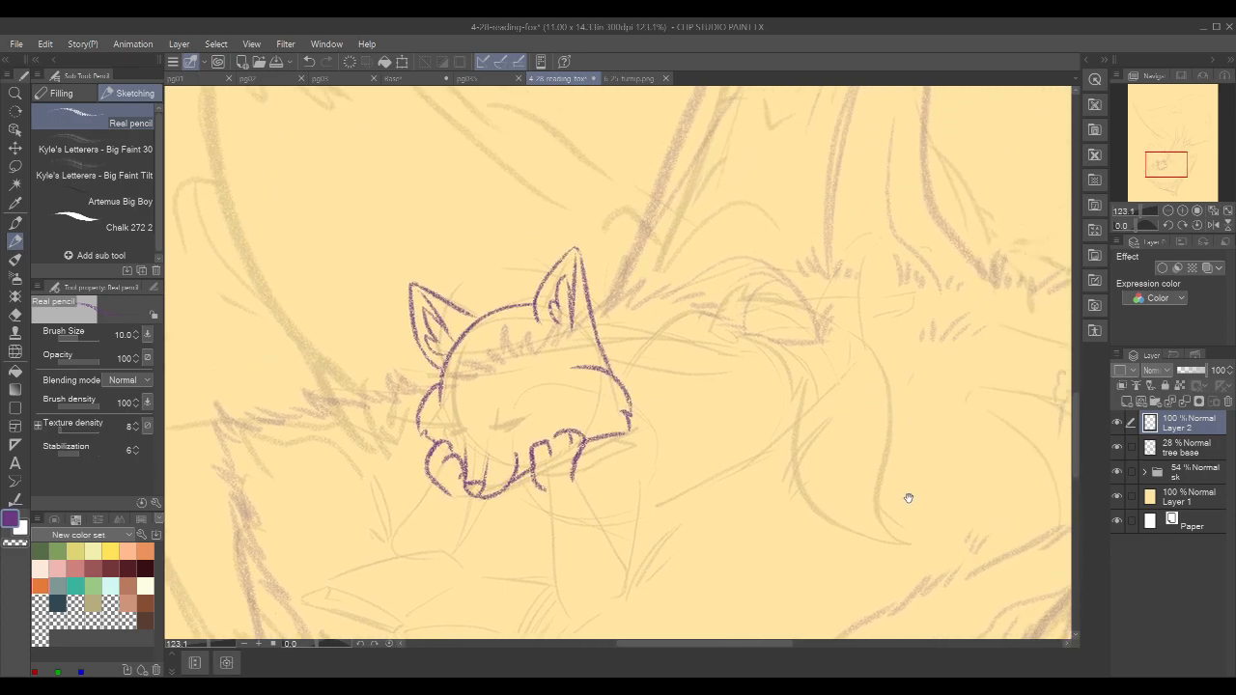
{"action": "left_click_drag", "start_coordinate": [904, 507], "coordinate": [914, 396]}
{"action": "left_click_drag", "start_coordinate": [620, 415], "coordinate": [637, 397]}
{"action": "key", "text": "ctrl+z"}
{"action": "left_click_drag", "start_coordinate": [581, 336], "coordinate": [574, 376]}
{"action": "left_click_drag", "start_coordinate": [718, 400], "coordinate": [740, 343]}
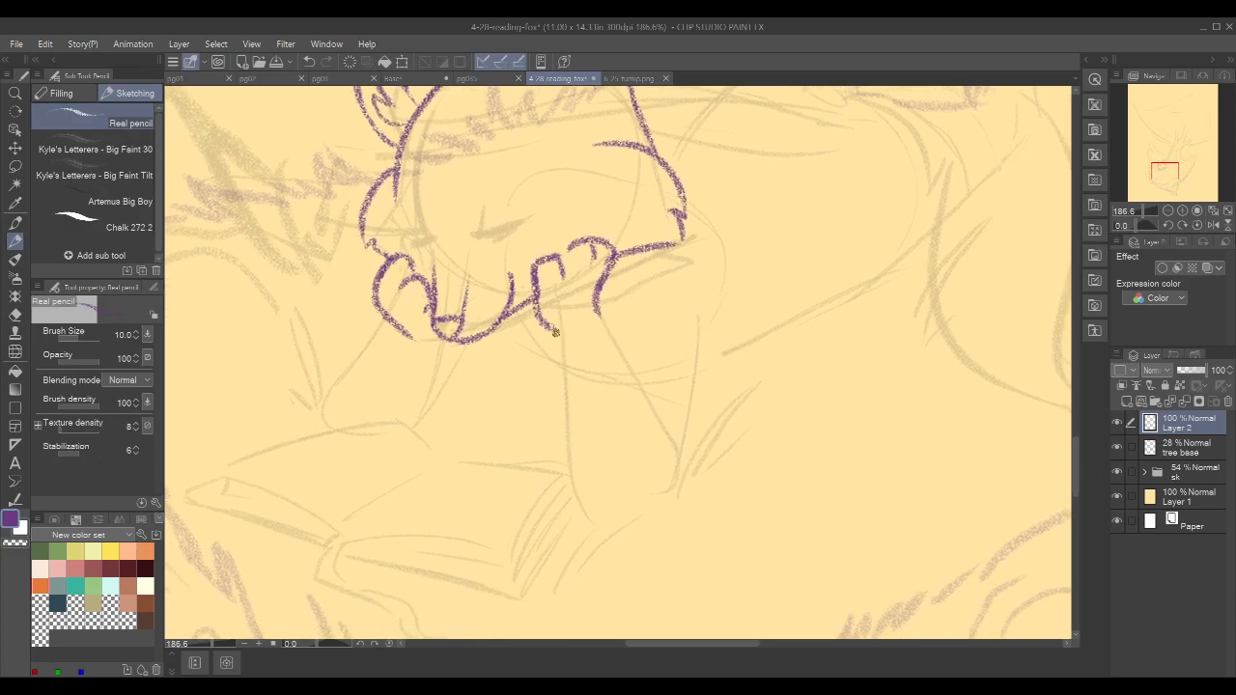
{"action": "left_click_drag", "start_coordinate": [553, 331], "coordinate": [564, 502]}
{"action": "key", "text": "ctrl+z"}
{"action": "mouse_move", "coordinate": [550, 329]}
{"action": "left_mouse_down"}
{"action": "mouse_move", "coordinate": [565, 348]}
{"action": "mouse_move", "coordinate": [565, 330]}
{"action": "left_mouse_up"}
- Sketch small temporary arrows over the background shapes around the fox and undo them
{"action": "scroll", "coordinate": [829, 245], "scroll_direction": "down", "scroll_amount": 6}
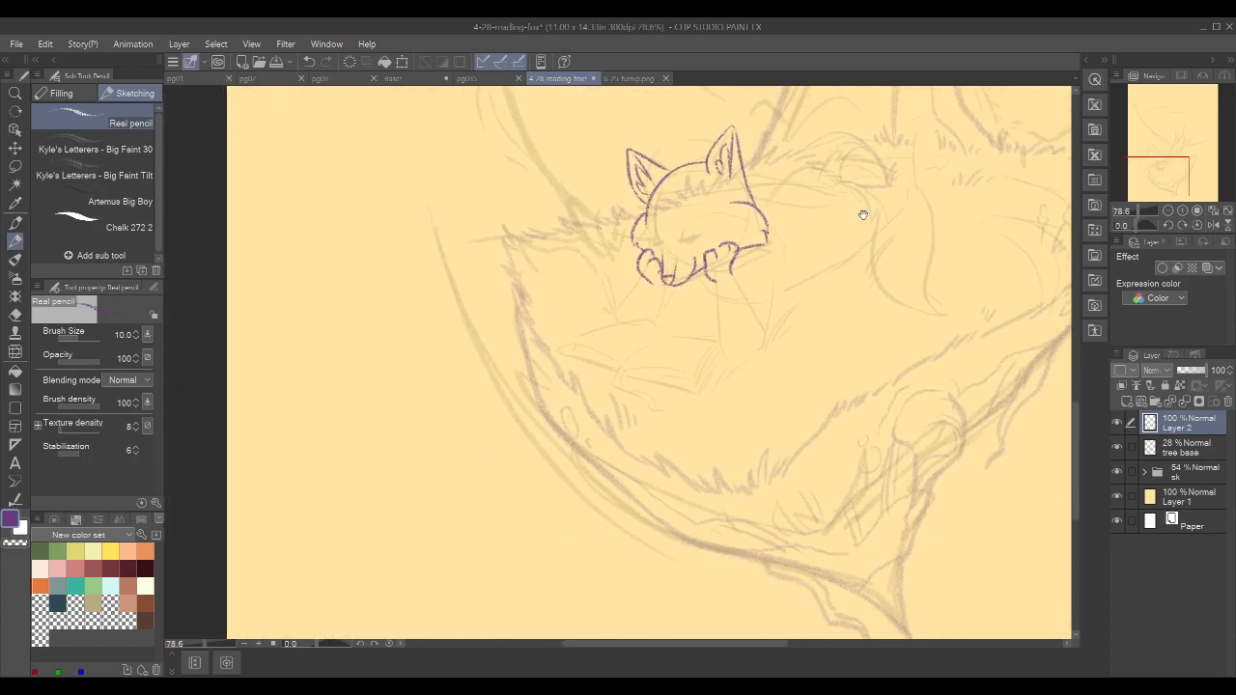
{"action": "left_click_drag", "start_coordinate": [866, 210], "coordinate": [707, 437]}
{"action": "mouse_move", "coordinate": [507, 206]}
{"action": "left_mouse_down"}
{"action": "mouse_move", "coordinate": [504, 231]}
{"action": "mouse_move", "coordinate": [516, 231]}
{"action": "left_mouse_up"}
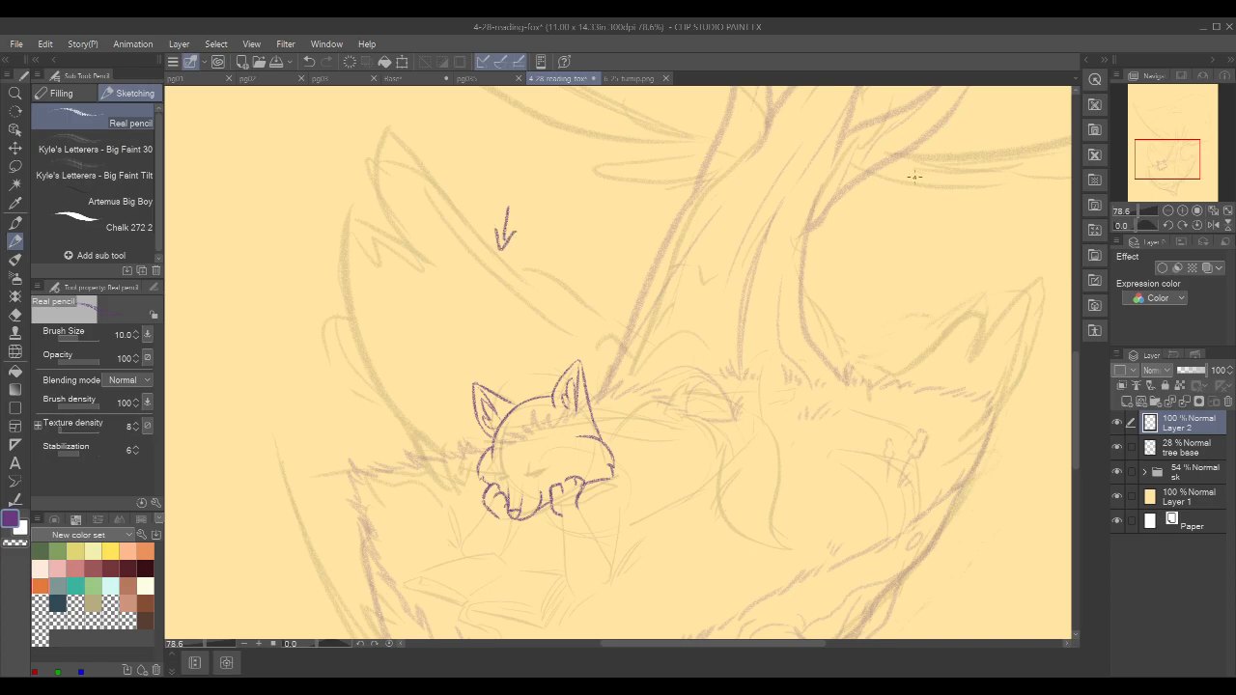
{"action": "left_click_drag", "start_coordinate": [910, 282], "coordinate": [933, 283]}
{"action": "key", "text": "ctrl+z"}
{"action": "key", "text": "ctrl+z"}
{"action": "key", "text": "ctrl+z"}
{"action": "key", "text": "ctrl+z"}
{"action": "mouse_move", "coordinate": [788, 560]}
{"action": "left_mouse_down"}
{"action": "mouse_move", "coordinate": [773, 472]}
{"action": "mouse_move", "coordinate": [781, 408]}
{"action": "left_mouse_up"}
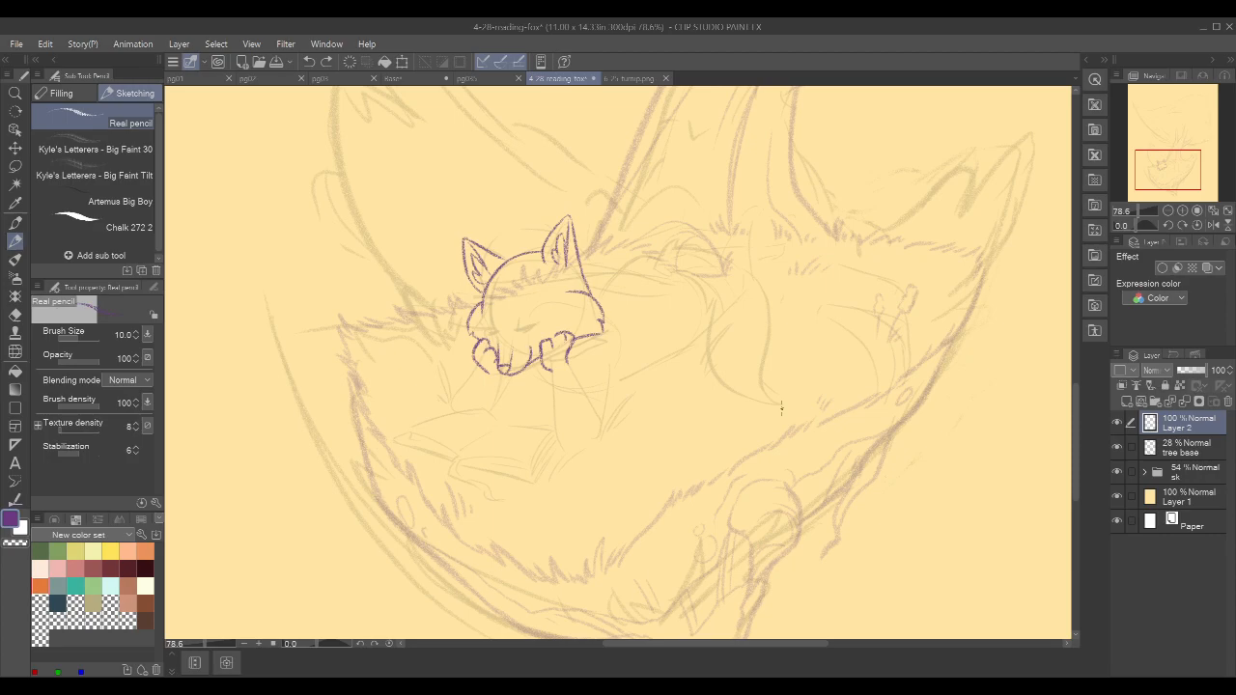
{"action": "left_click_drag", "start_coordinate": [657, 390], "coordinate": [688, 386]}
{"action": "left_click_drag", "start_coordinate": [599, 354], "coordinate": [632, 323]}
{"action": "left_click_drag", "start_coordinate": [802, 353], "coordinate": [804, 311]}
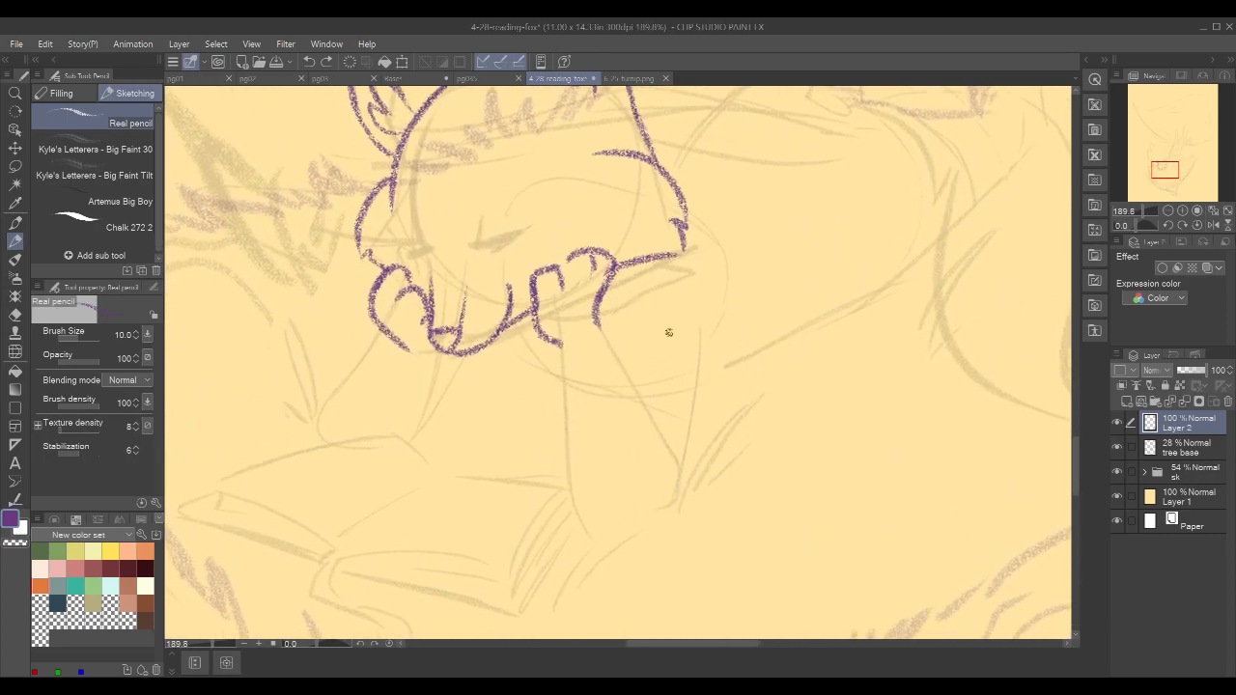
- Draw a small fur tuft at the near wrist and the foreleg's inner line down to the elbow, redoing the line until smooth
{"action": "left_click_drag", "start_coordinate": [562, 350], "coordinate": [577, 505]}
{"action": "key", "text": "ctrl+z"}
{"action": "left_click_drag", "start_coordinate": [560, 346], "coordinate": [567, 396]}
{"action": "key", "text": "ctrl+z"}
{"action": "mouse_move", "coordinate": [558, 344]}
{"action": "left_mouse_down"}
{"action": "mouse_move", "coordinate": [545, 368]}
{"action": "mouse_move", "coordinate": [559, 374]}
{"action": "mouse_move", "coordinate": [594, 531]}
{"action": "left_mouse_up"}
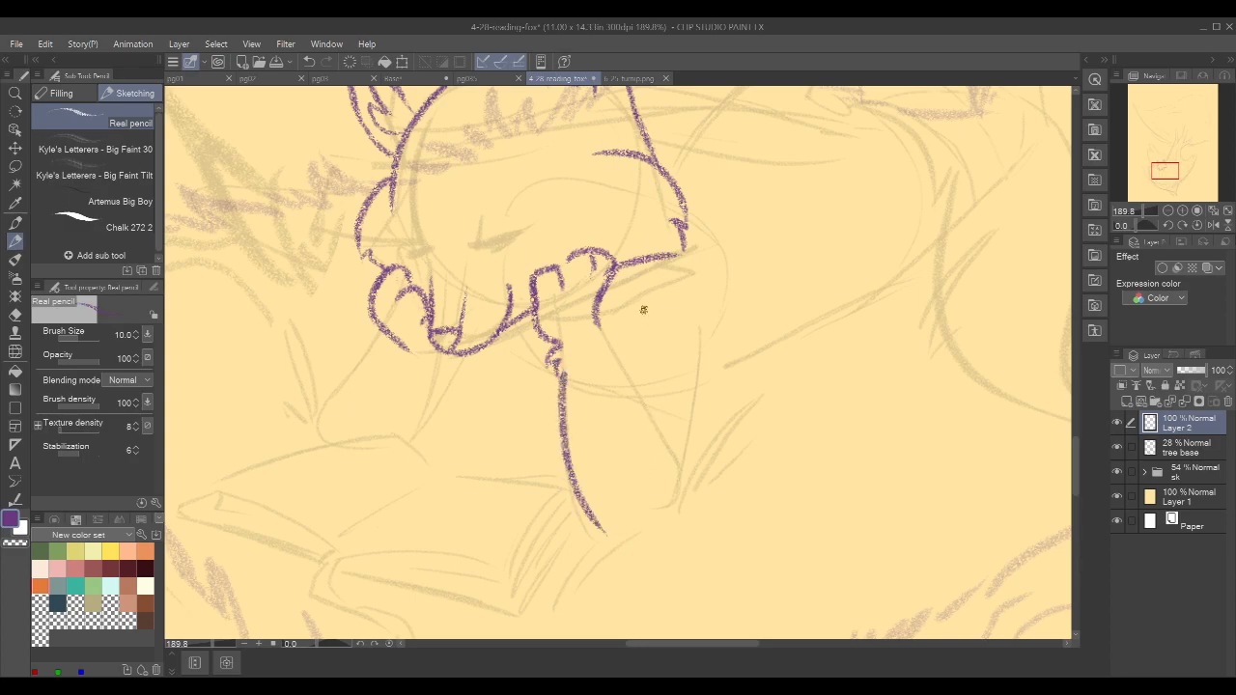
{"action": "key", "text": "ctrl+z"}
{"action": "left_click_drag", "start_coordinate": [558, 368], "coordinate": [601, 534]}
{"action": "key", "text": "ctrl+z"}
{"action": "left_click_drag", "start_coordinate": [564, 371], "coordinate": [603, 536]}
- Draw the near foreleg's outer line from the wrist and close the elbow with a jagged fur tuft
{"action": "mouse_move", "coordinate": [599, 321]}
{"action": "left_mouse_down"}
{"action": "mouse_move", "coordinate": [666, 470]}
{"action": "mouse_move", "coordinate": [652, 413]}
{"action": "mouse_move", "coordinate": [675, 463]}
{"action": "mouse_move", "coordinate": [660, 441]}
{"action": "mouse_move", "coordinate": [673, 512]}
{"action": "left_mouse_up"}
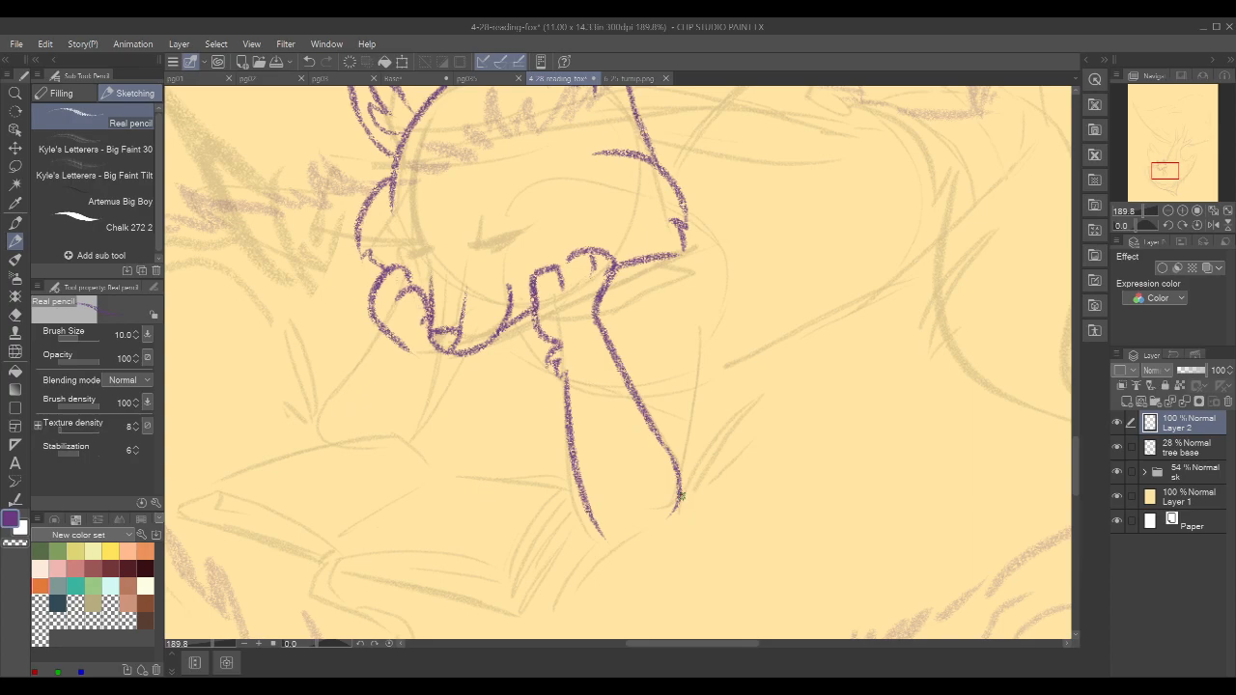
{"action": "left_click_drag", "start_coordinate": [754, 440], "coordinate": [724, 432]}
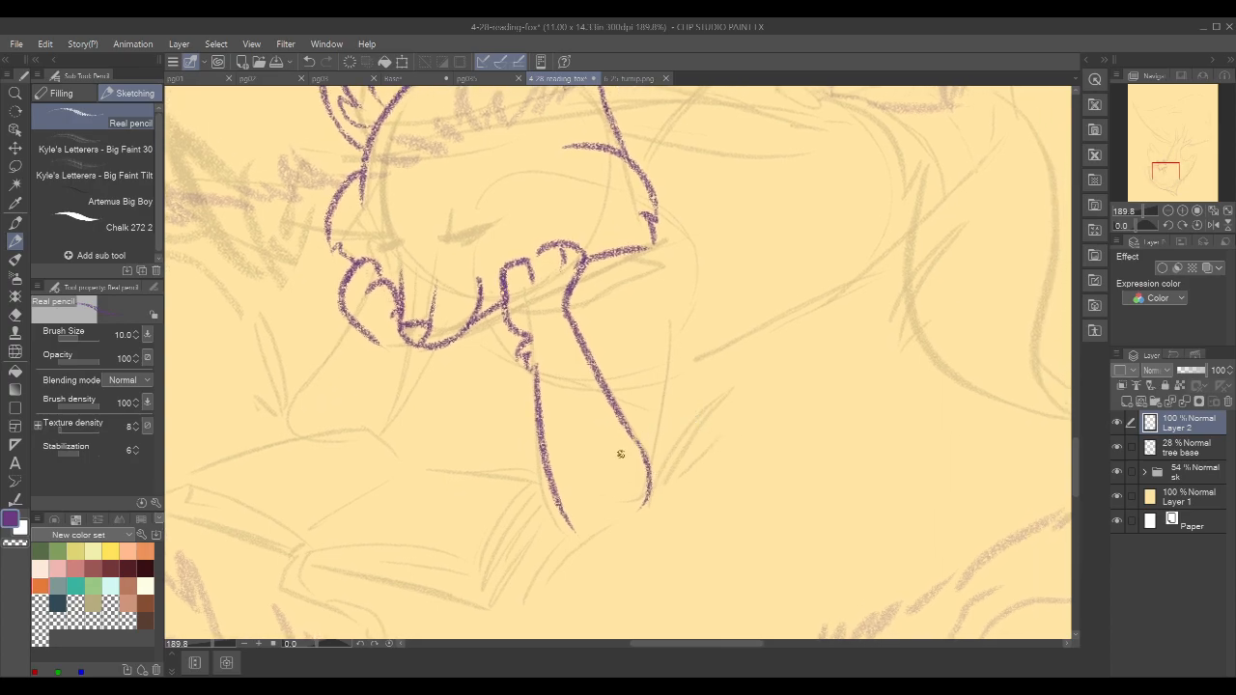
{"action": "mouse_move", "coordinate": [564, 508]}
{"action": "left_mouse_down"}
{"action": "mouse_move", "coordinate": [634, 569]}
{"action": "mouse_move", "coordinate": [615, 538]}
{"action": "mouse_move", "coordinate": [646, 558]}
{"action": "mouse_move", "coordinate": [640, 524]}
{"action": "left_mouse_up"}
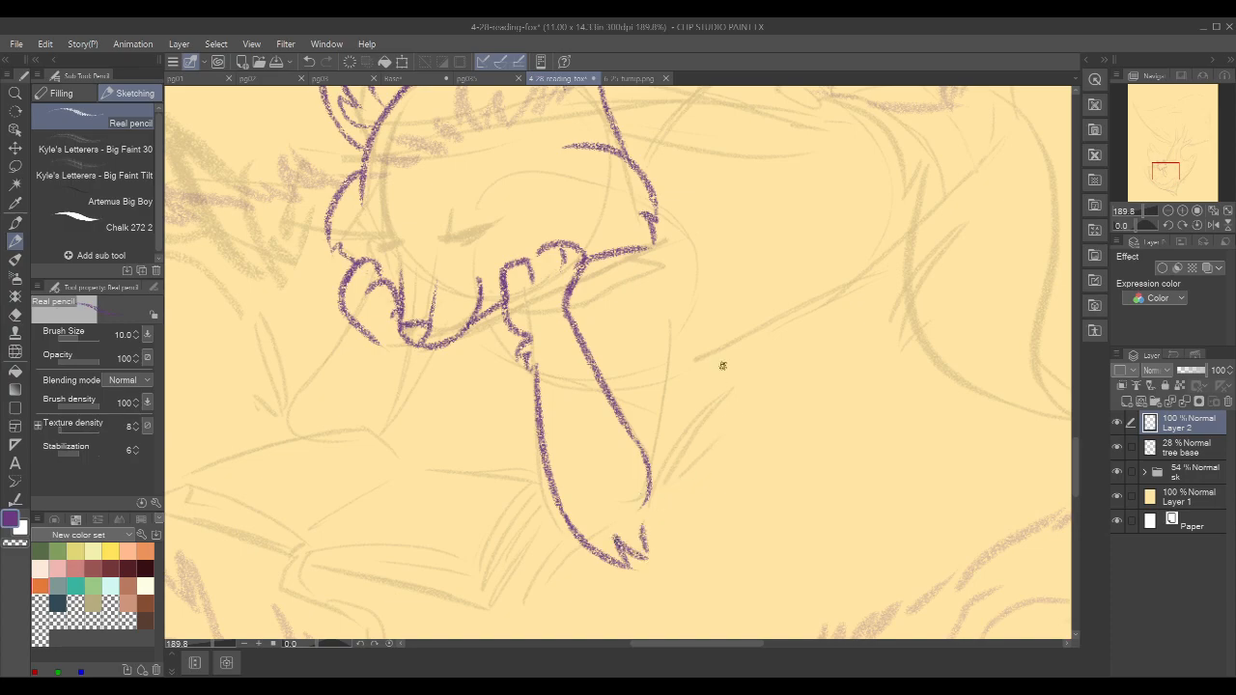
- Draw the near upper arm's back line curving from behind the cheek down to the elbow tuft, redoing it until clean
{"action": "left_click_drag", "start_coordinate": [749, 377], "coordinate": [747, 389]}
{"action": "left_click_drag", "start_coordinate": [734, 311], "coordinate": [728, 337]}
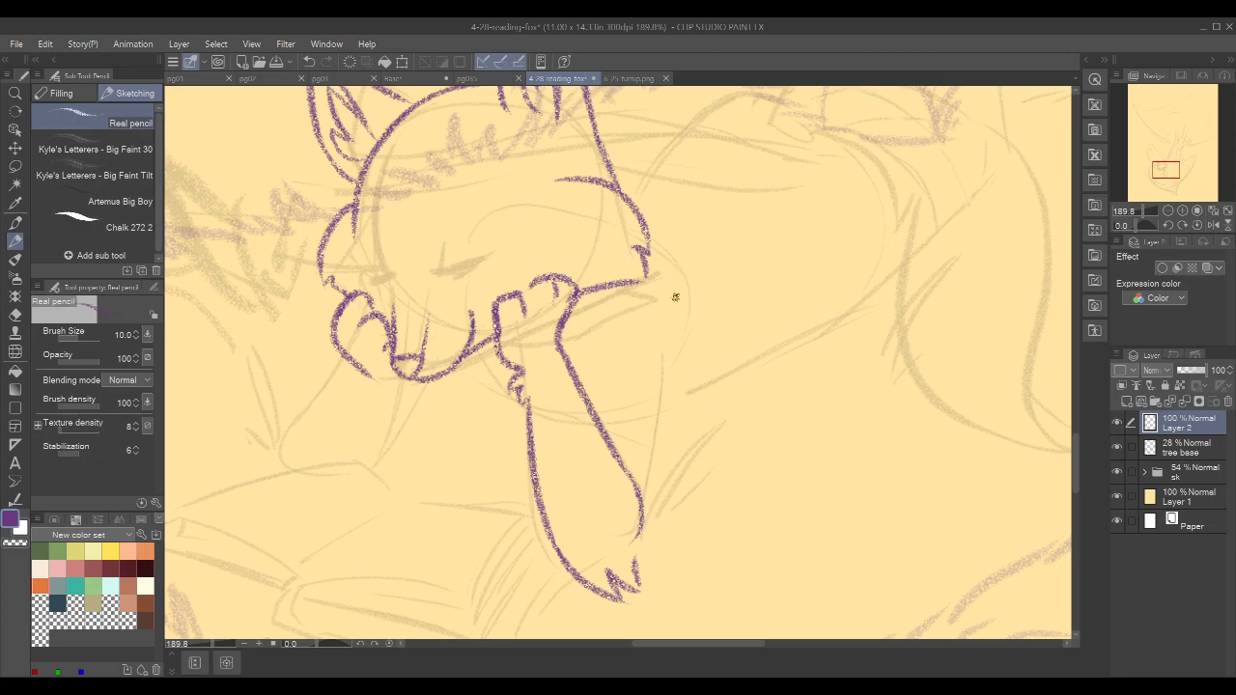
{"action": "left_click_drag", "start_coordinate": [671, 268], "coordinate": [680, 356]}
{"action": "key", "text": "ctrl+z"}
{"action": "mouse_move", "coordinate": [670, 270]}
{"action": "left_mouse_down"}
{"action": "mouse_move", "coordinate": [684, 372]}
{"action": "mouse_move", "coordinate": [656, 557]}
{"action": "left_mouse_up"}
{"action": "key", "text": "ctrl+z"}
{"action": "left_click_drag", "start_coordinate": [680, 377], "coordinate": [657, 540]}
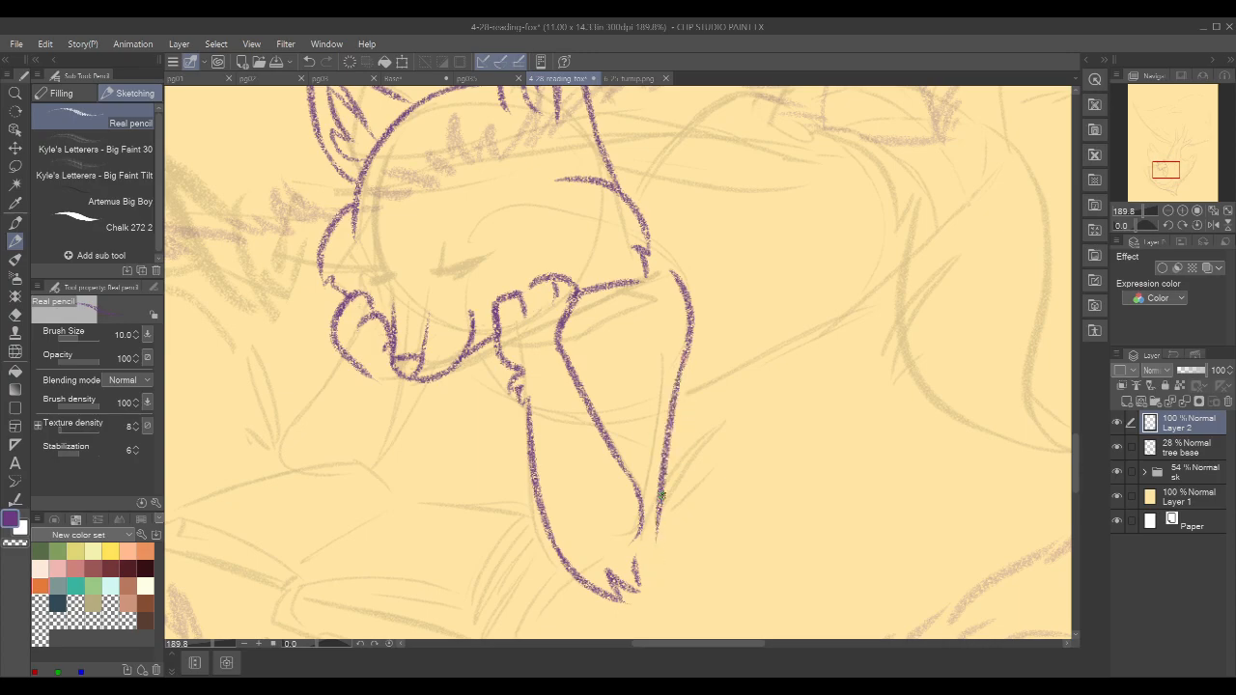
{"action": "key", "text": "ctrl+z"}
{"action": "mouse_move", "coordinate": [683, 373]}
{"action": "left_mouse_down"}
{"action": "mouse_move", "coordinate": [665, 526]}
{"action": "mouse_move", "coordinate": [637, 571]}
{"action": "left_mouse_up"}
{"action": "mouse_move", "coordinate": [775, 429]}
{"action": "left_mouse_down"}
{"action": "mouse_move", "coordinate": [765, 488]}
{"action": "mouse_move", "coordinate": [850, 383]}
{"action": "mouse_move", "coordinate": [888, 409]}
{"action": "mouse_move", "coordinate": [954, 413]}
{"action": "left_mouse_up"}
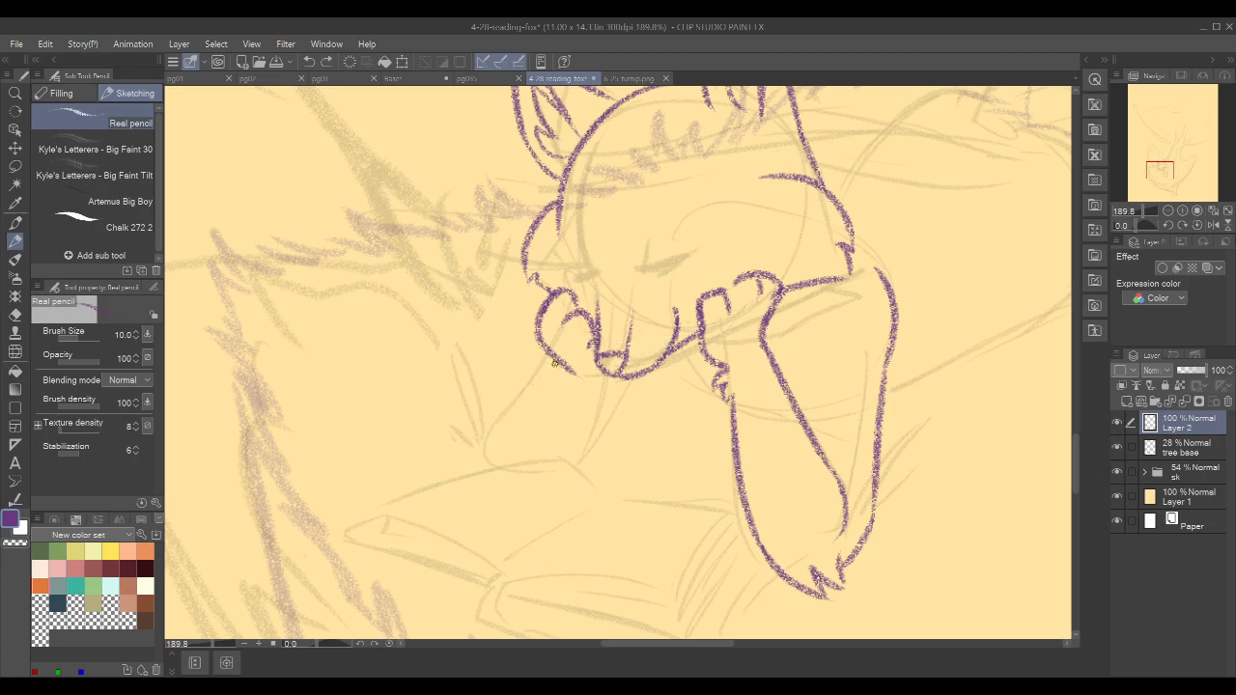
- Open the cat sketch 6-23-comp6.jpg and view it alternately with the turnip painting 6-25-turnip.png
{"action": "key", "text": "ctrl+s"}
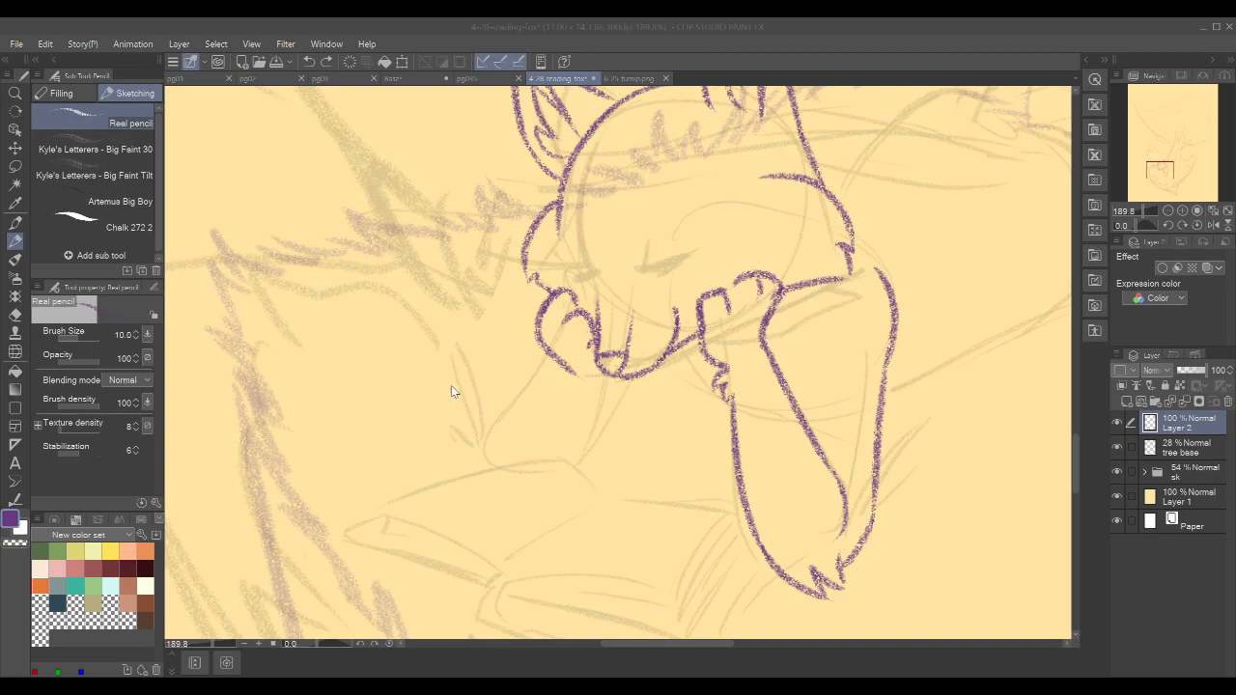
{"action": "double_click", "coordinate": [511, 424]}
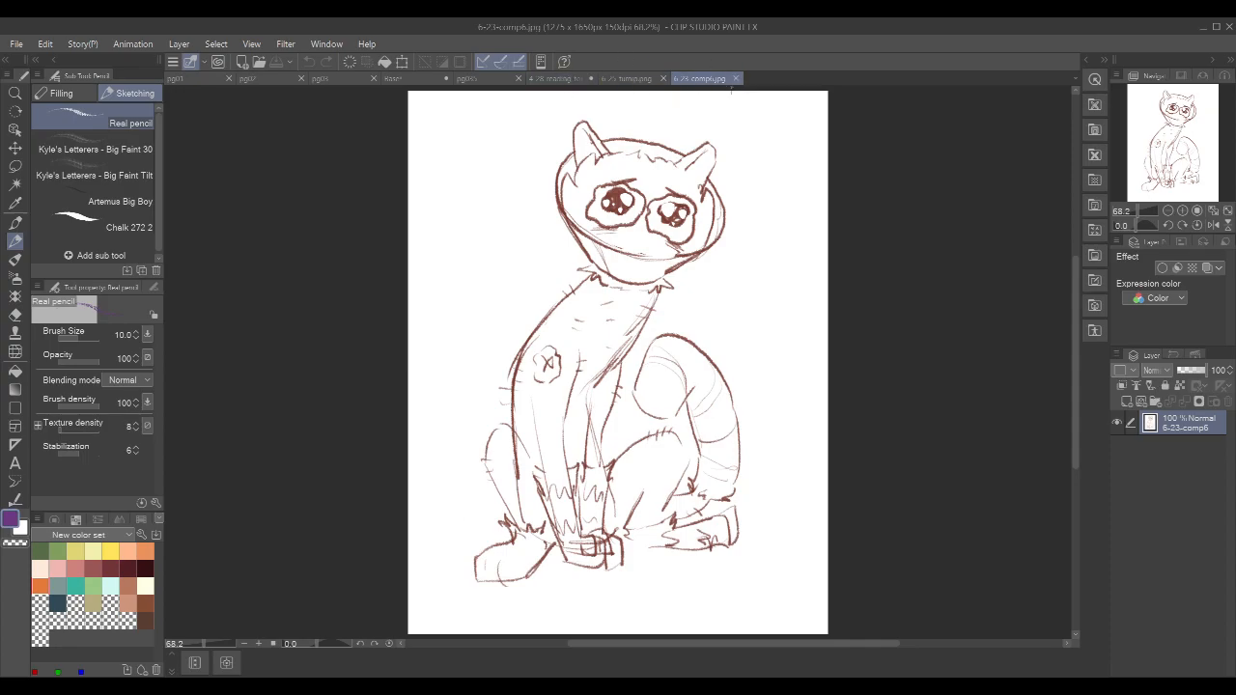
{"action": "left_click", "coordinate": [645, 81]}
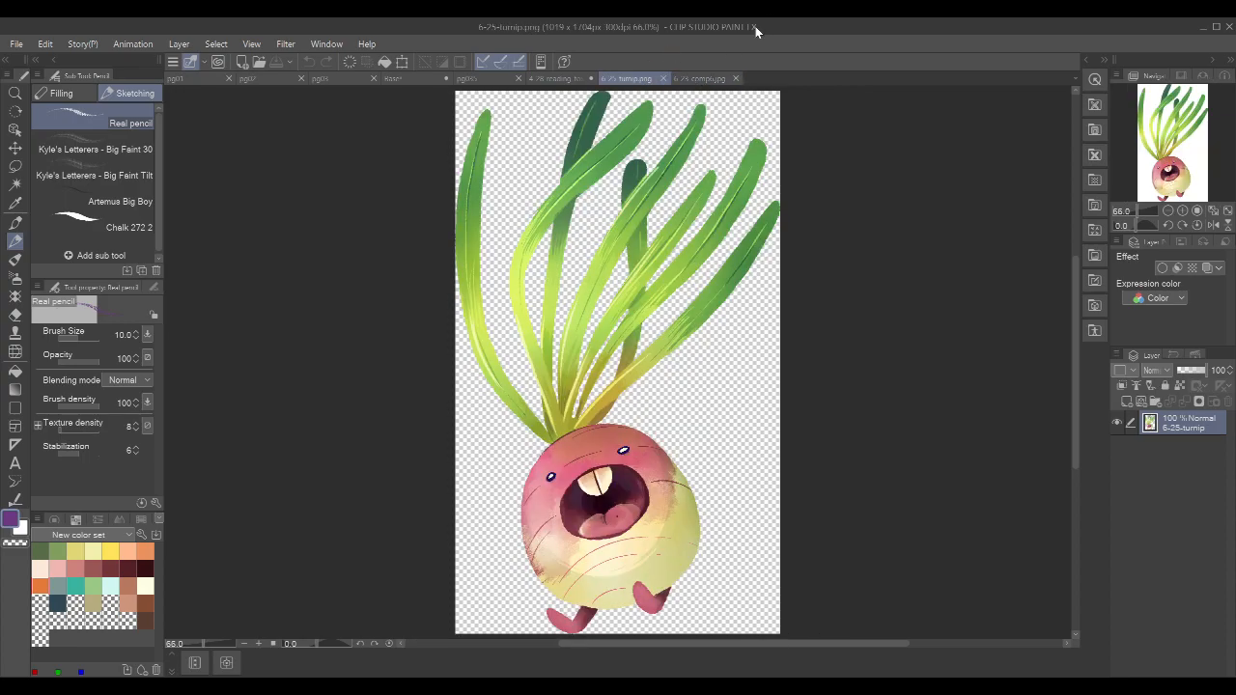
{"action": "left_click", "coordinate": [705, 78]}
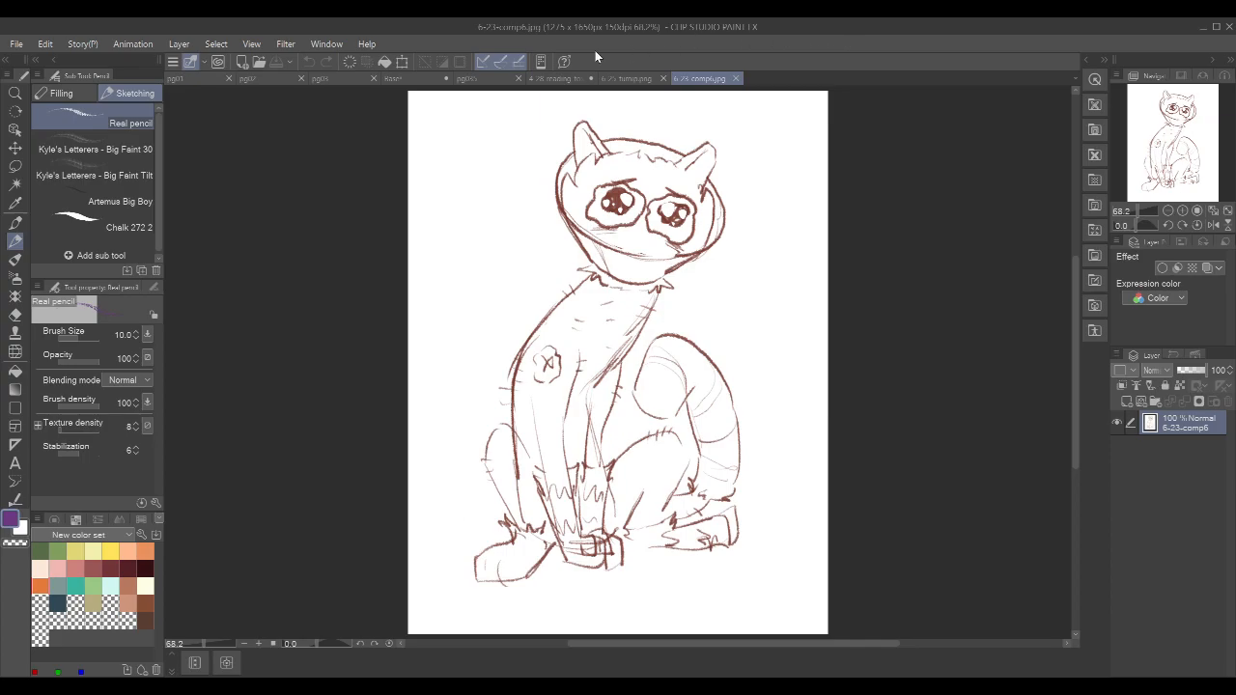
- Return to the reading fox drawing and thin the near foreleg's inner line at the elbow by erasing with the transparent colour
{"action": "left_click", "coordinate": [555, 78]}
{"action": "mouse_move", "coordinate": [832, 373]}
{"action": "left_mouse_down"}
{"action": "mouse_move", "coordinate": [910, 441]}
{"action": "mouse_move", "coordinate": [794, 447]}
{"action": "left_mouse_up"}
{"action": "mouse_move", "coordinate": [705, 454]}
{"action": "left_mouse_down"}
{"action": "mouse_move", "coordinate": [739, 497]}
{"action": "mouse_move", "coordinate": [720, 543]}
{"action": "mouse_move", "coordinate": [731, 537]}
{"action": "left_mouse_up"}
{"action": "key", "text": "ctrl+z"}
{"action": "key", "text": "c"}
{"action": "left_click_drag", "start_coordinate": [720, 494], "coordinate": [728, 536]}
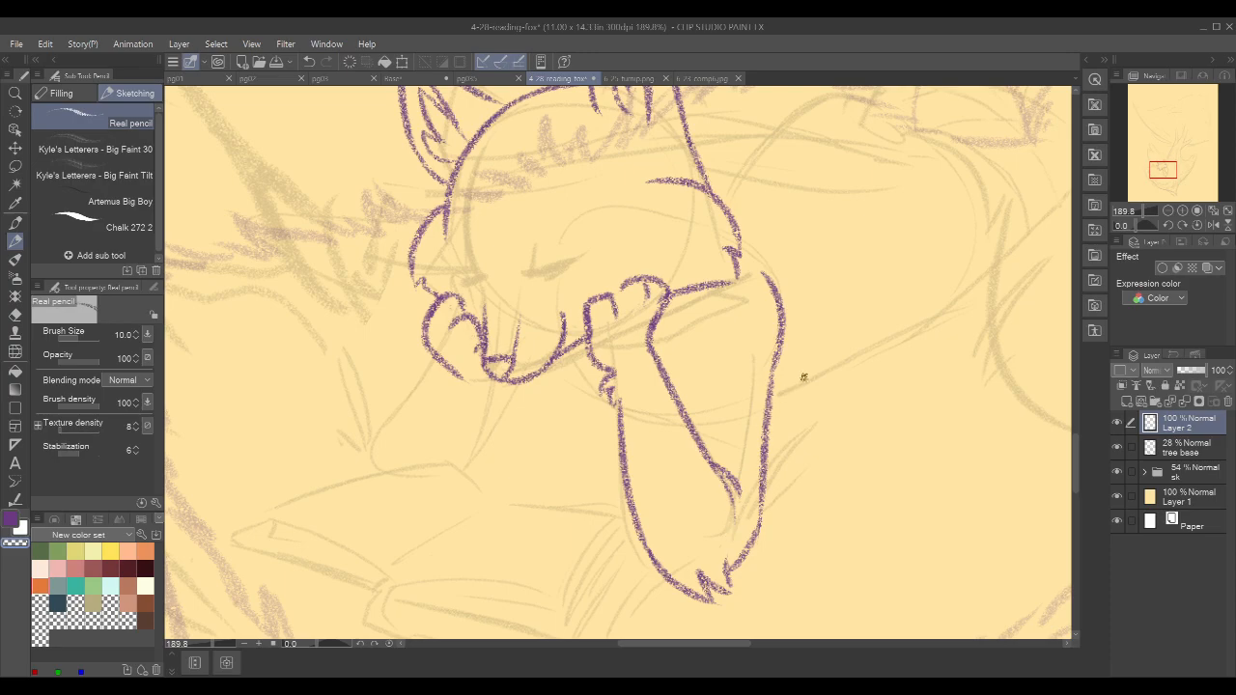
- Draw the far foreleg's inner and outer edges down from the paw beside the muzzle, redoing each line until clean
{"action": "mouse_move", "coordinate": [910, 337]}
{"action": "left_mouse_down"}
{"action": "mouse_move", "coordinate": [998, 322]}
{"action": "mouse_move", "coordinate": [1024, 342]}
{"action": "left_mouse_up"}
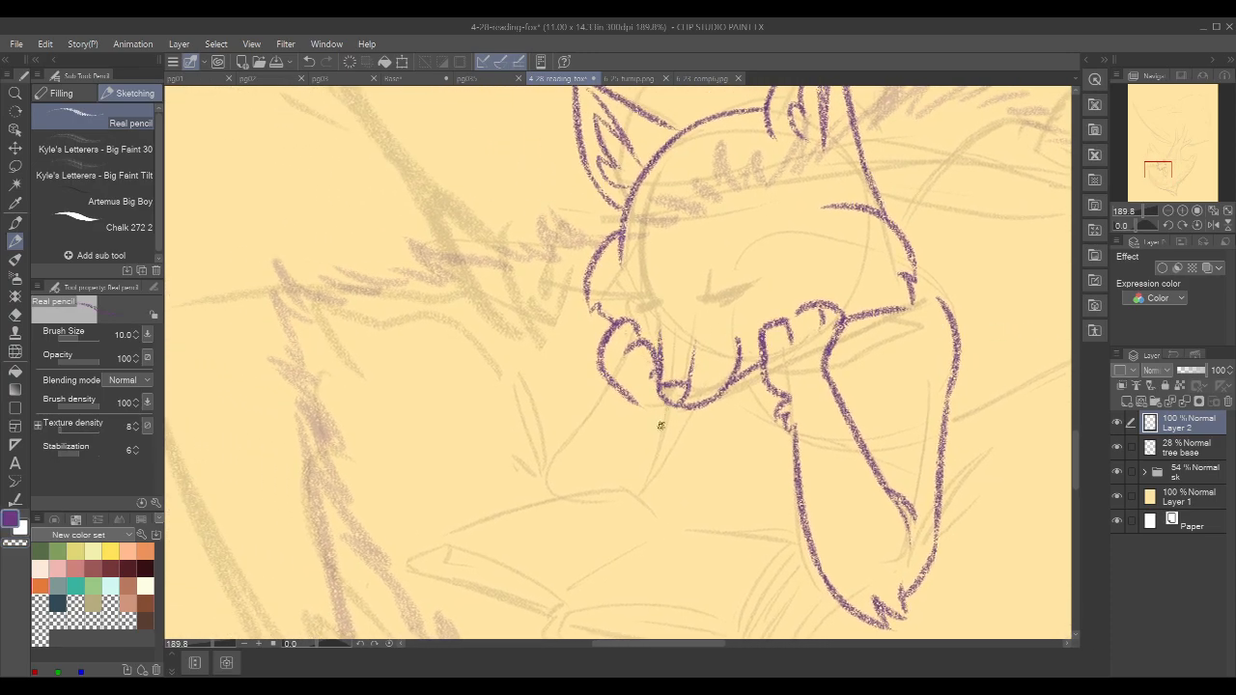
{"action": "left_click_drag", "start_coordinate": [668, 403], "coordinate": [625, 511]}
{"action": "key", "text": "ctrl+z"}
{"action": "left_click_drag", "start_coordinate": [668, 406], "coordinate": [633, 503]}
{"action": "left_click_drag", "start_coordinate": [618, 396], "coordinate": [531, 463]}
{"action": "key", "text": "ctrl+z"}
{"action": "left_click_drag", "start_coordinate": [622, 394], "coordinate": [537, 475]}
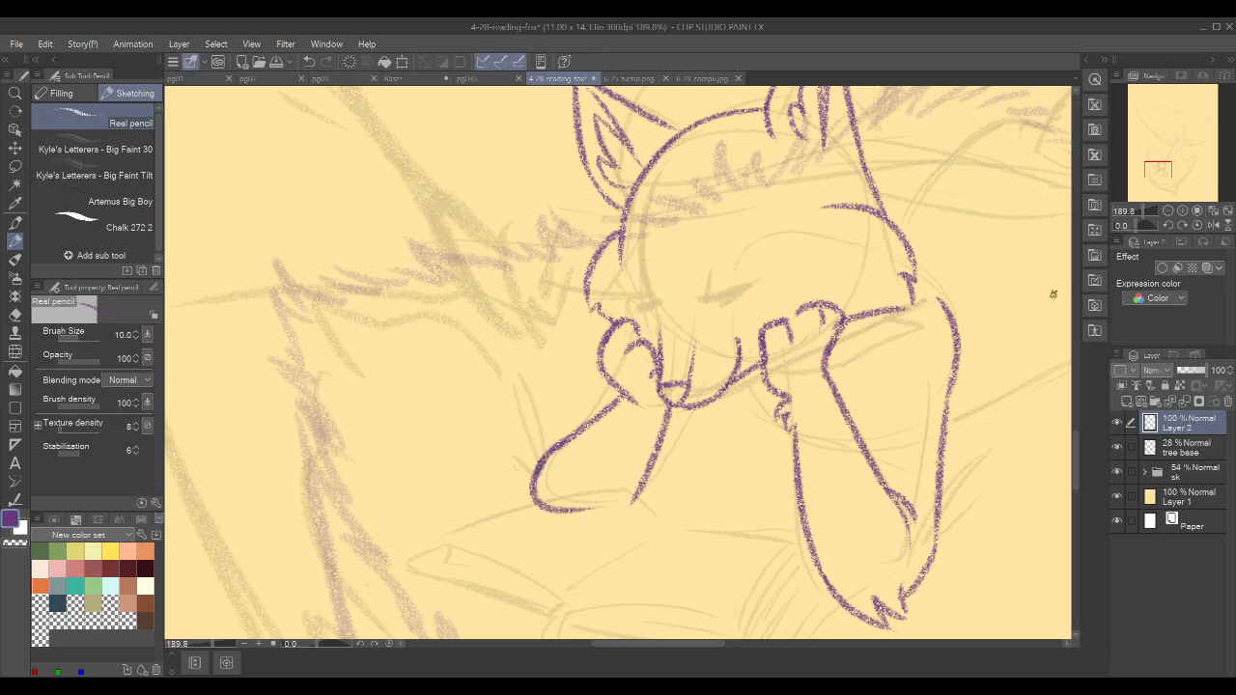
- Draw a small pointed fur tuft at the far elbow and close the foreleg's lower edge with a curve
{"action": "left_click_drag", "start_coordinate": [538, 467], "coordinate": [516, 492]}
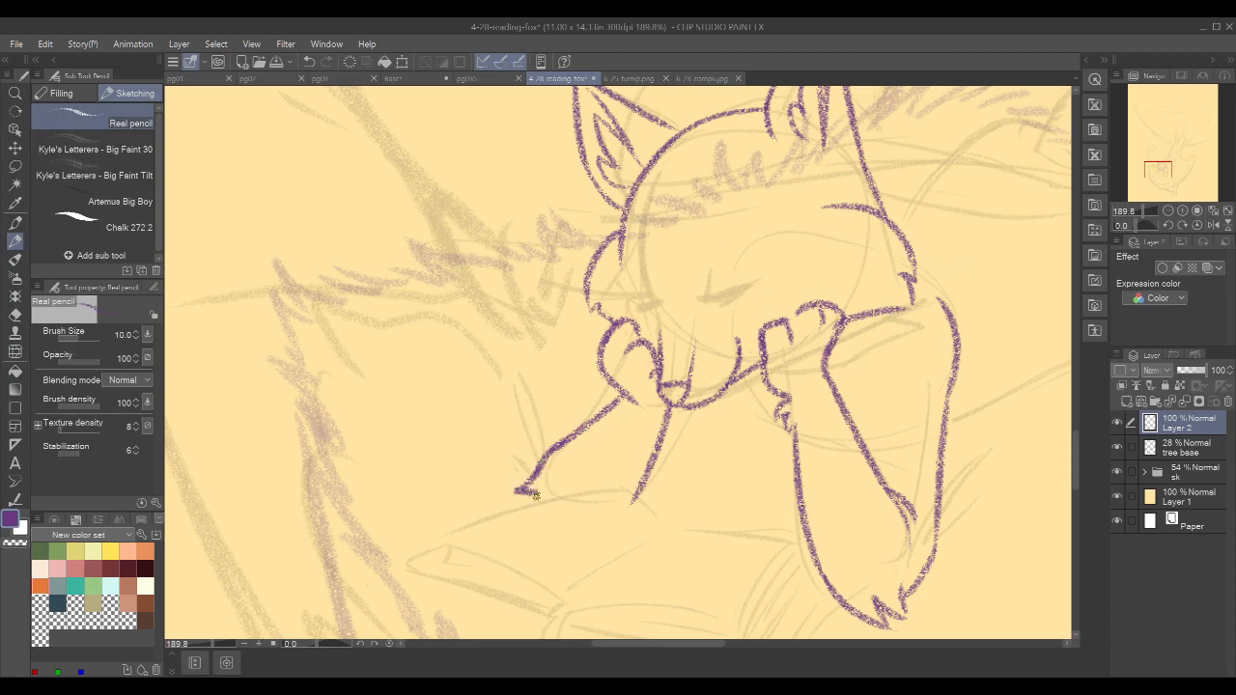
{"action": "left_click_drag", "start_coordinate": [534, 494], "coordinate": [614, 512]}
{"action": "key", "text": "ctrl+z"}
{"action": "mouse_move", "coordinate": [519, 493]}
{"action": "left_mouse_down"}
{"action": "mouse_move", "coordinate": [606, 515]}
{"action": "mouse_move", "coordinate": [645, 501]}
{"action": "mouse_move", "coordinate": [643, 480]}
{"action": "left_mouse_up"}
{"action": "key", "text": "ctrl+z"}
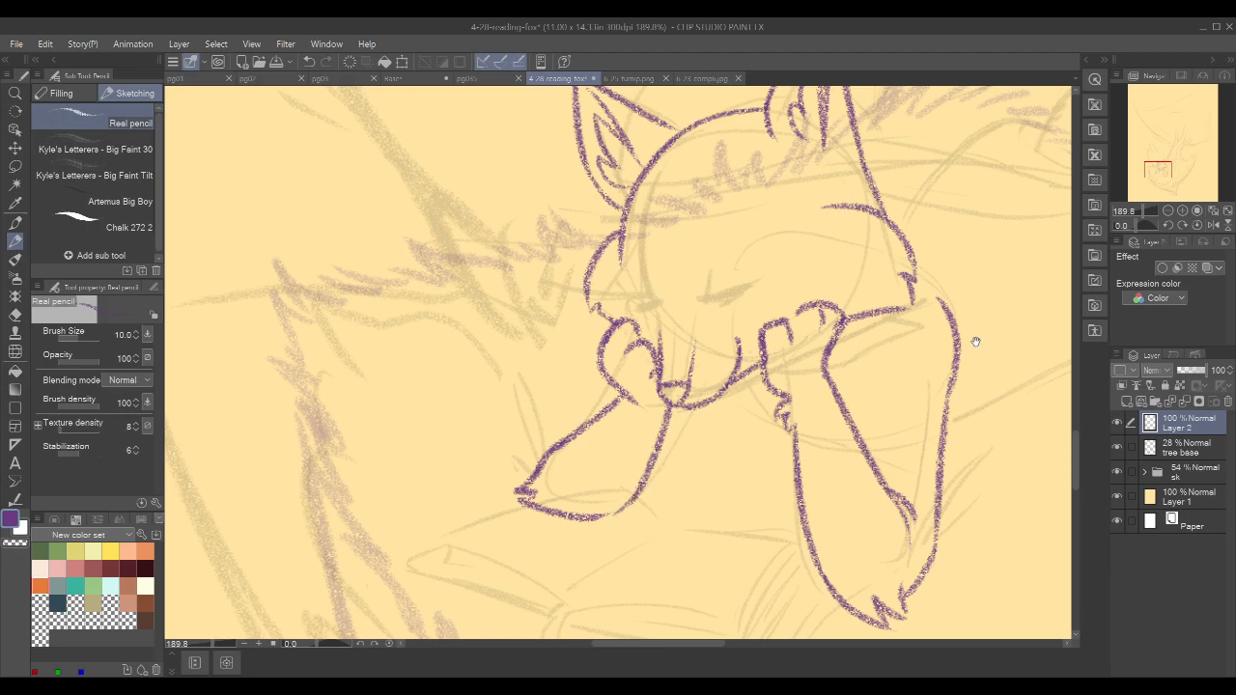
- Add second fur lines along the far foreleg's outer edge near the wrist and along its inner edge
{"action": "left_click_drag", "start_coordinate": [977, 339], "coordinate": [952, 344]}
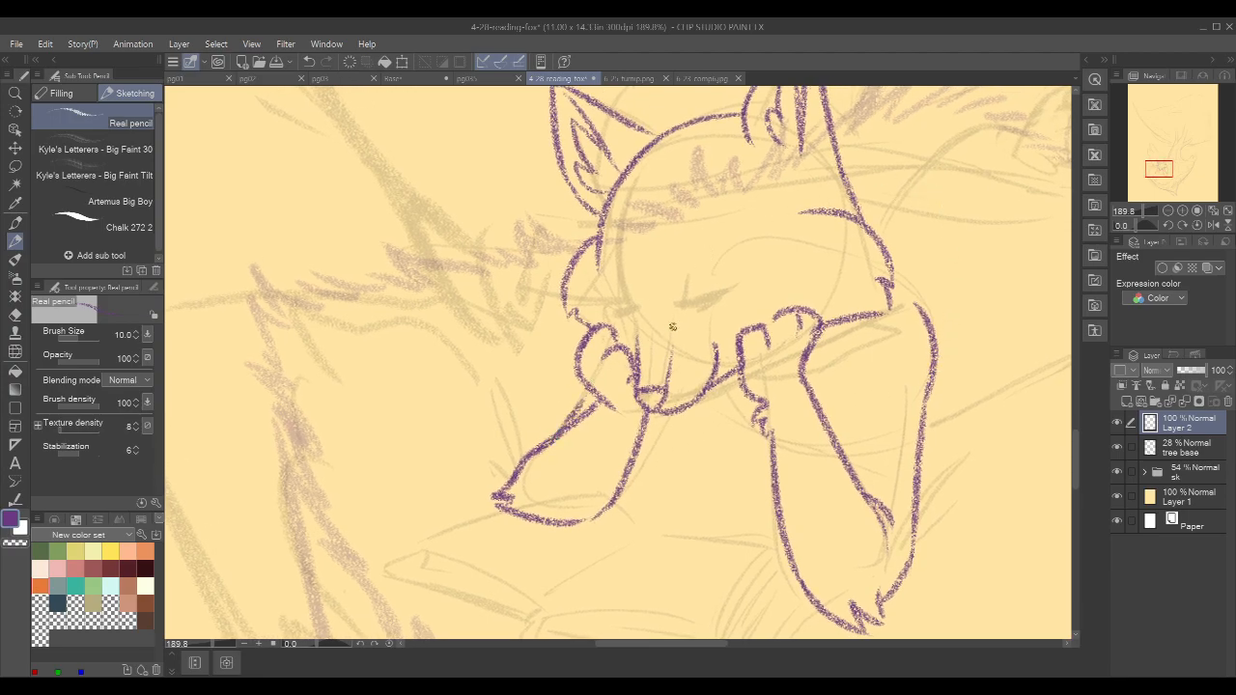
{"action": "key", "text": "ctrl+z"}
{"action": "left_click_drag", "start_coordinate": [545, 440], "coordinate": [585, 383]}
{"action": "left_click_drag", "start_coordinate": [1061, 409], "coordinate": [971, 454]}
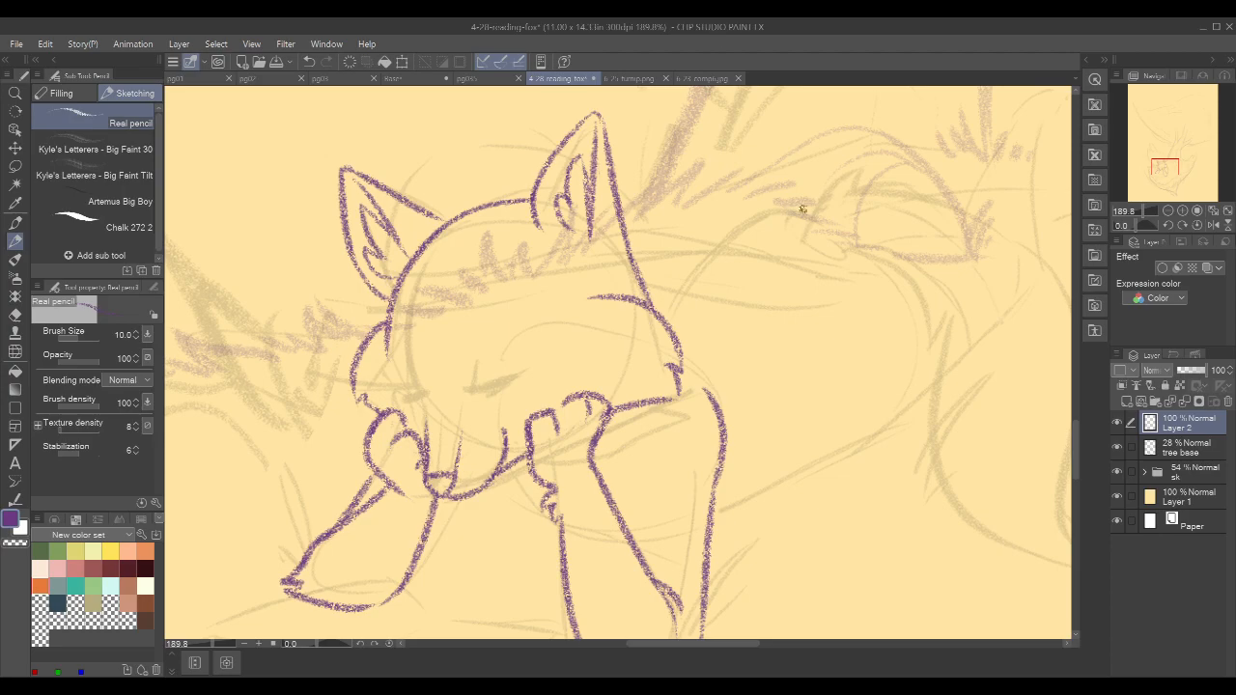
{"action": "scroll", "coordinate": [759, 331], "scroll_direction": "down", "scroll_amount": 3}
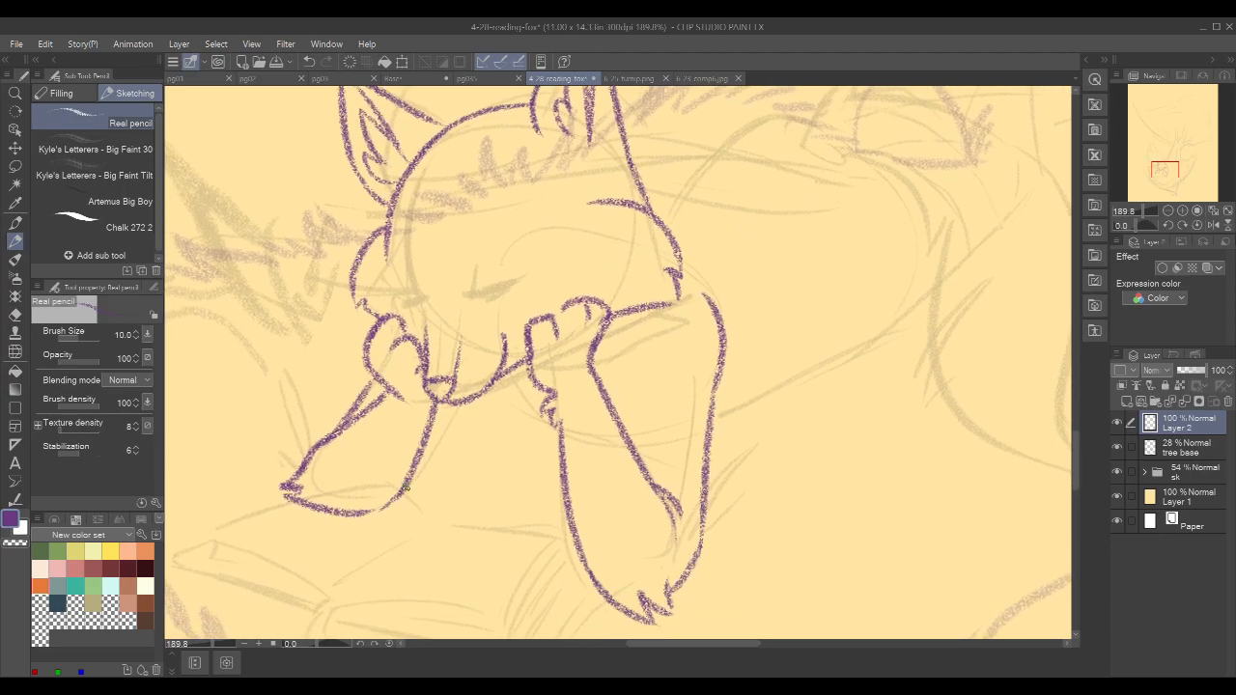
{"action": "left_click_drag", "start_coordinate": [406, 487], "coordinate": [452, 412]}
{"action": "key", "text": "ctrl+z"}
{"action": "left_click_drag", "start_coordinate": [398, 497], "coordinate": [450, 404]}
{"action": "key", "text": "ctrl+z"}
{"action": "left_click_drag", "start_coordinate": [397, 498], "coordinate": [451, 399]}
- Draw the jagged chest fur tuft below the chin between the forelegs, redoing its strokes until the shape is clean
{"action": "left_click_drag", "start_coordinate": [945, 308], "coordinate": [850, 355]}
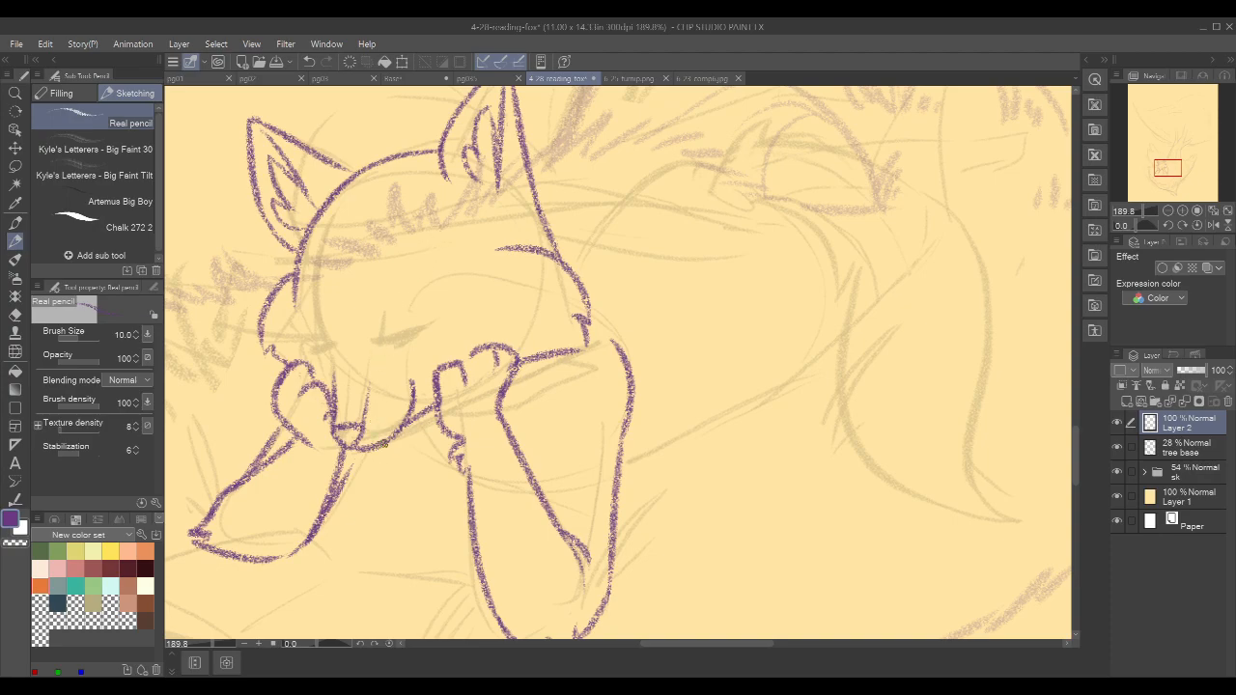
{"action": "left_click_drag", "start_coordinate": [385, 441], "coordinate": [407, 501]}
{"action": "mouse_move", "coordinate": [375, 445]}
{"action": "left_mouse_down"}
{"action": "mouse_move", "coordinate": [385, 487]}
{"action": "mouse_move", "coordinate": [387, 465]}
{"action": "mouse_move", "coordinate": [442, 519]}
{"action": "left_mouse_up"}
{"action": "key", "text": "ctrl+z"}
{"action": "key", "text": "ctrl+z"}
{"action": "mouse_move", "coordinate": [377, 446]}
{"action": "left_mouse_down"}
{"action": "mouse_move", "coordinate": [382, 487]}
{"action": "mouse_move", "coordinate": [454, 529]}
{"action": "left_mouse_up"}
{"action": "key", "text": "ctrl+z"}
{"action": "left_click_drag", "start_coordinate": [385, 467], "coordinate": [483, 524]}
{"action": "key", "text": "ctrl+z"}
{"action": "mouse_move", "coordinate": [383, 468]}
{"action": "left_mouse_down"}
{"action": "mouse_move", "coordinate": [394, 514]}
{"action": "mouse_move", "coordinate": [434, 538]}
{"action": "mouse_move", "coordinate": [434, 511]}
{"action": "mouse_move", "coordinate": [434, 551]}
{"action": "mouse_move", "coordinate": [478, 514]}
{"action": "mouse_move", "coordinate": [431, 510]}
{"action": "mouse_move", "coordinate": [438, 533]}
{"action": "mouse_move", "coordinate": [473, 508]}
{"action": "left_mouse_up"}
{"action": "key", "text": "ctrl+z"}
{"action": "key", "text": "ctrl+z"}
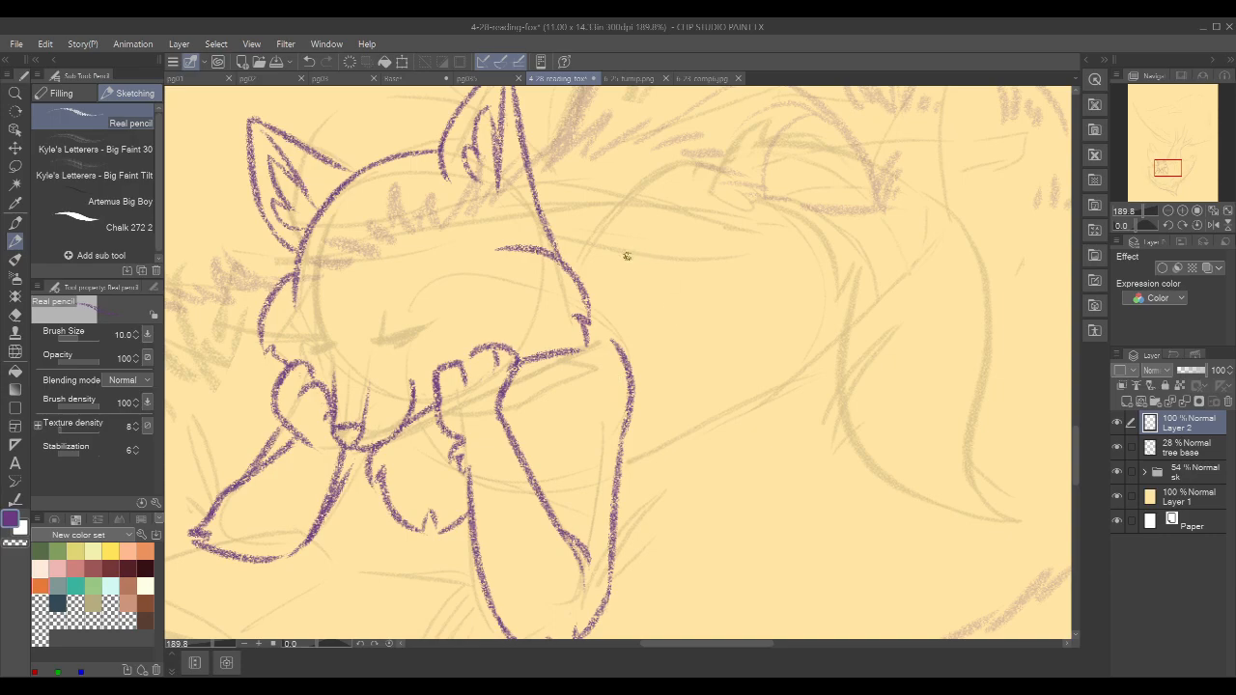
{"action": "left_click_drag", "start_coordinate": [340, 487], "coordinate": [355, 450]}
- Draw the fox's belly line rising from the near upper arm toward the hindquarters, redoing it until smooth
{"action": "left_click_drag", "start_coordinate": [828, 305], "coordinate": [769, 325]}
{"action": "mouse_move", "coordinate": [927, 293]}
{"action": "left_mouse_down"}
{"action": "mouse_move", "coordinate": [927, 334]}
{"action": "mouse_move", "coordinate": [902, 300]}
{"action": "mouse_move", "coordinate": [885, 337]}
{"action": "mouse_move", "coordinate": [889, 317]}
{"action": "mouse_move", "coordinate": [957, 251]}
{"action": "left_mouse_up"}
{"action": "mouse_move", "coordinate": [654, 353]}
{"action": "left_mouse_down"}
{"action": "mouse_move", "coordinate": [773, 353]}
{"action": "mouse_move", "coordinate": [752, 397]}
{"action": "left_mouse_up"}
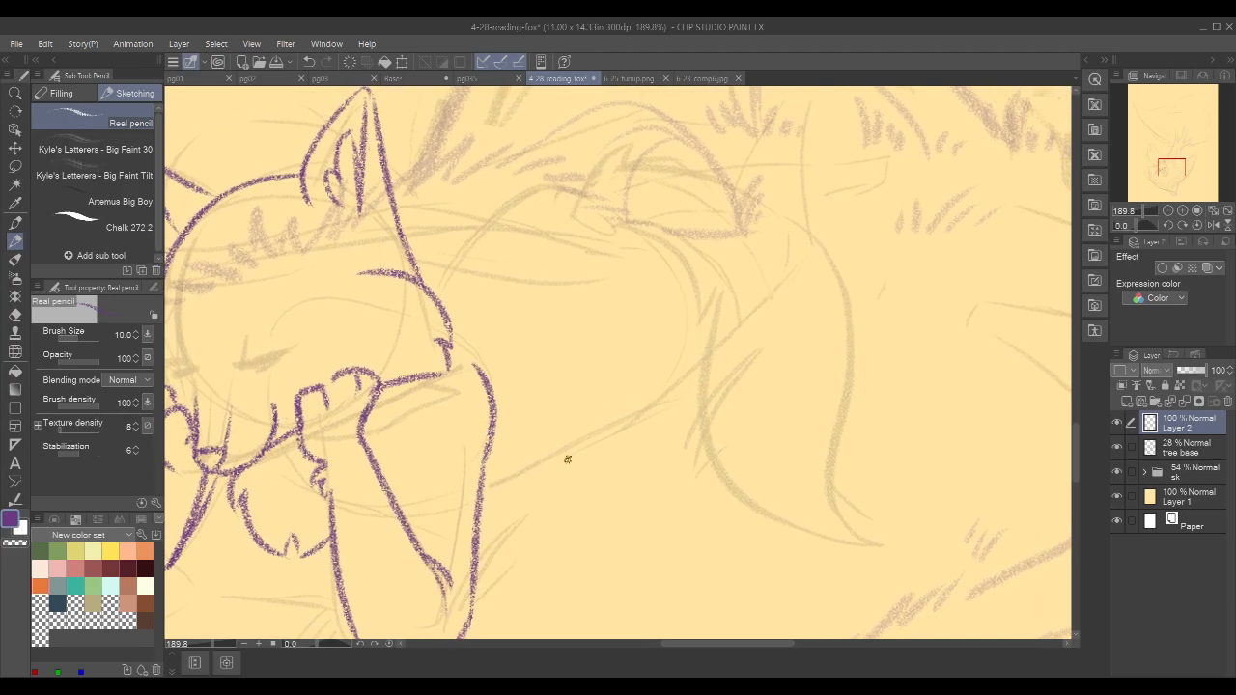
{"action": "left_click_drag", "start_coordinate": [475, 498], "coordinate": [654, 386]}
{"action": "key", "text": "ctrl+z"}
{"action": "left_click_drag", "start_coordinate": [477, 504], "coordinate": [691, 365]}
{"action": "key", "text": "ctrl+z"}
{"action": "left_click_drag", "start_coordinate": [478, 497], "coordinate": [719, 349]}
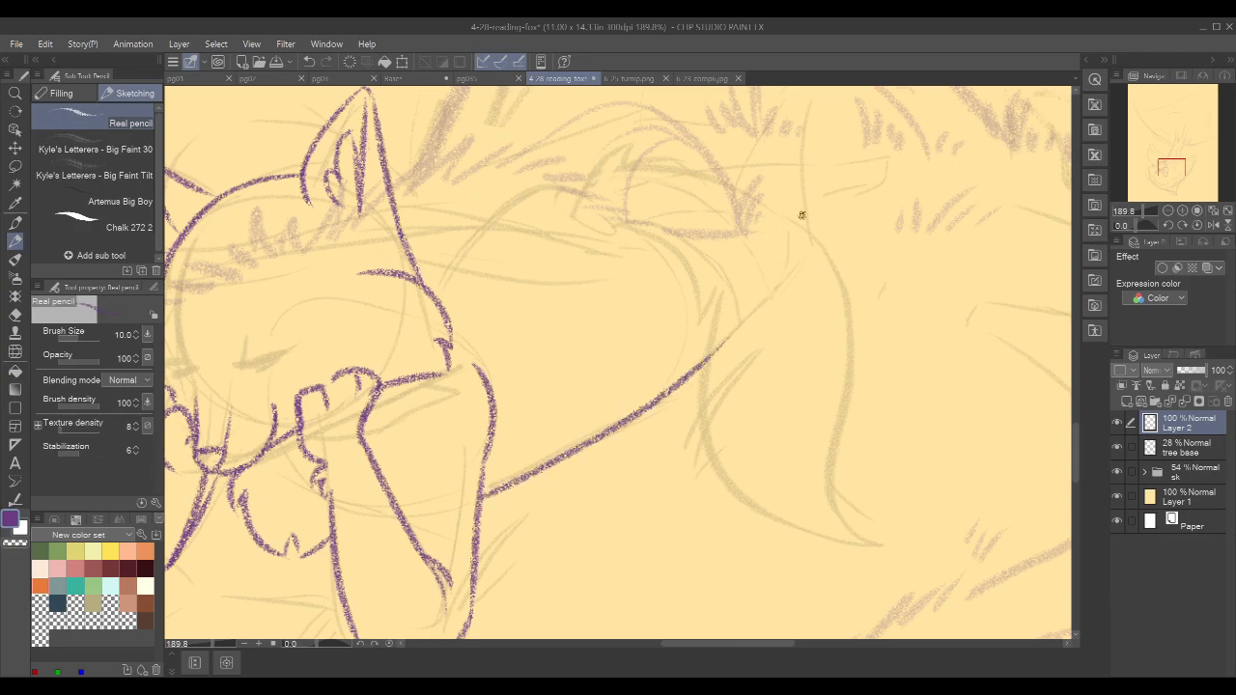
{"action": "mouse_move", "coordinate": [949, 303]}
{"action": "left_mouse_down"}
{"action": "mouse_move", "coordinate": [982, 356]}
{"action": "mouse_move", "coordinate": [1021, 367]}
{"action": "mouse_move", "coordinate": [1008, 320]}
{"action": "left_mouse_up"}
{"action": "mouse_move", "coordinate": [929, 398]}
{"action": "left_mouse_down"}
{"action": "mouse_move", "coordinate": [943, 374]}
{"action": "mouse_move", "coordinate": [973, 382]}
{"action": "mouse_move", "coordinate": [1007, 341]}
{"action": "mouse_move", "coordinate": [1012, 261]}
{"action": "mouse_move", "coordinate": [940, 366]}
{"action": "left_mouse_up"}
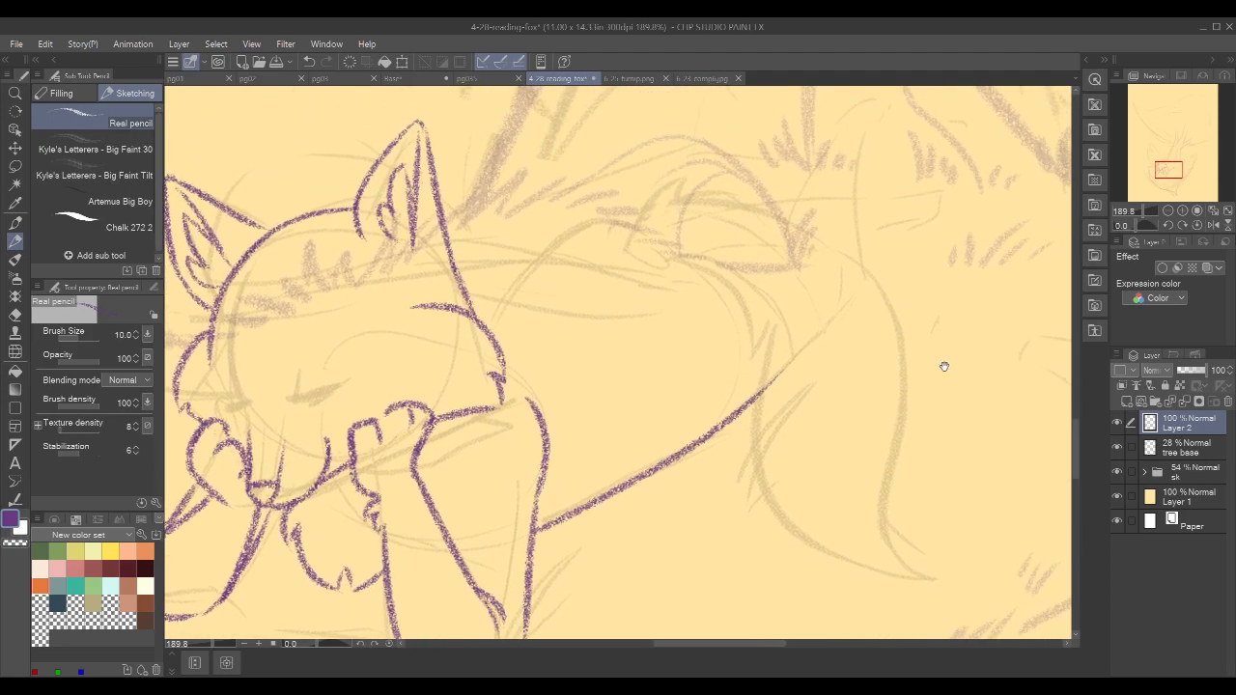
{"action": "mouse_move", "coordinate": [970, 288]}
{"action": "left_mouse_down"}
{"action": "mouse_move", "coordinate": [916, 351]}
{"action": "mouse_move", "coordinate": [927, 338]}
{"action": "left_mouse_up"}
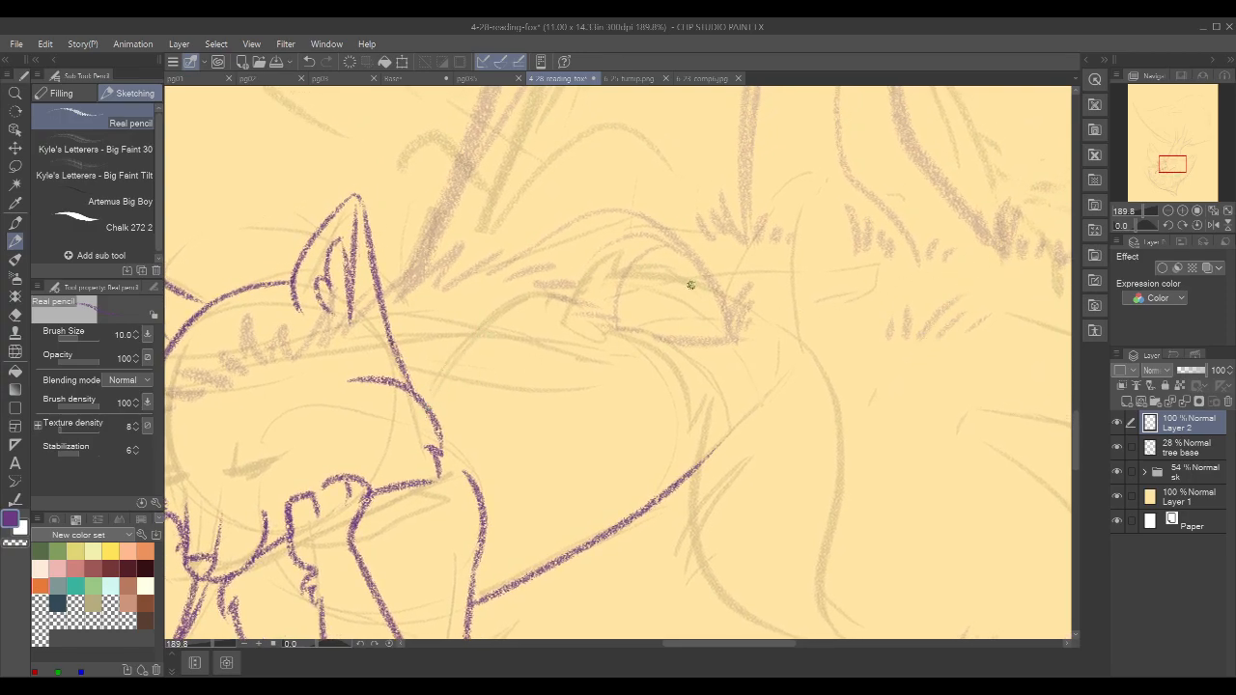
{"action": "left_click_drag", "start_coordinate": [432, 407], "coordinate": [503, 325]}
{"action": "key", "text": "ctrl+z"}
{"action": "mouse_move", "coordinate": [430, 417]}
{"action": "left_mouse_down"}
{"action": "mouse_move", "coordinate": [528, 300]}
{"action": "mouse_move", "coordinate": [605, 297]}
{"action": "left_mouse_up"}
{"action": "left_click_drag", "start_coordinate": [937, 353], "coordinate": [823, 288]}
{"action": "mouse_move", "coordinate": [993, 311]}
{"action": "left_mouse_down"}
{"action": "mouse_move", "coordinate": [910, 325]}
{"action": "mouse_move", "coordinate": [944, 362]}
{"action": "left_mouse_up"}
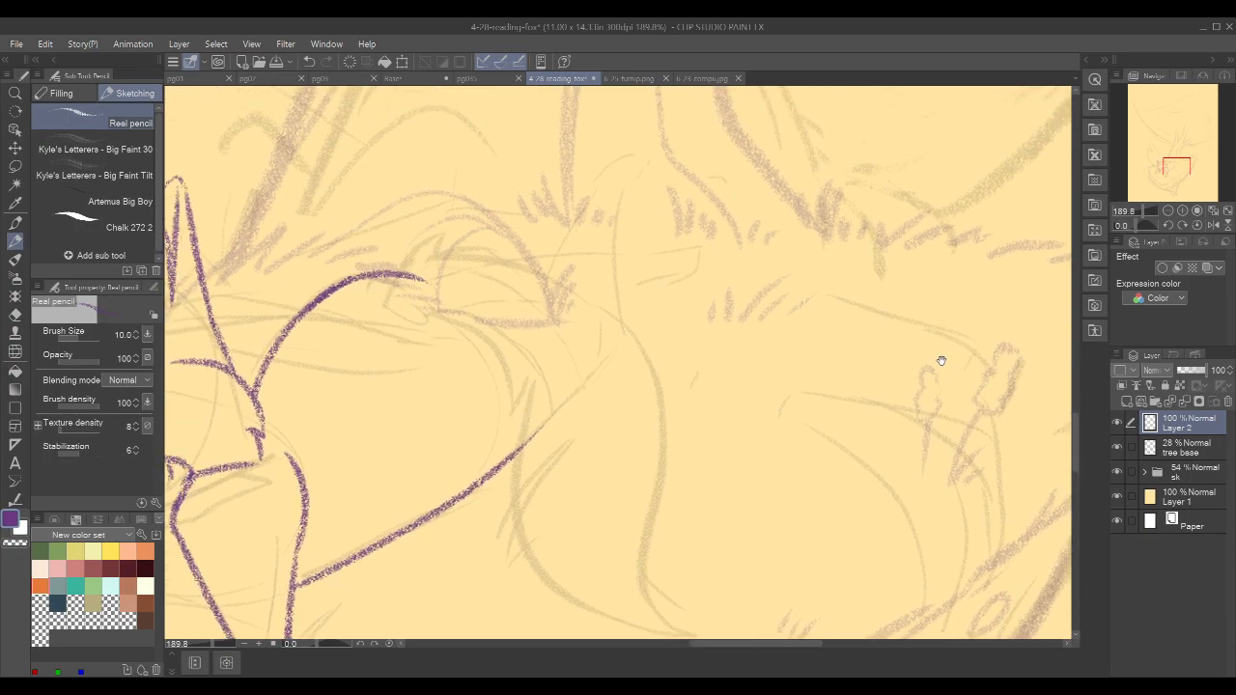
{"action": "mouse_move", "coordinate": [872, 321]}
{"action": "left_mouse_down"}
{"action": "mouse_move", "coordinate": [888, 277]}
{"action": "mouse_move", "coordinate": [890, 354]}
{"action": "mouse_move", "coordinate": [956, 364]}
{"action": "mouse_move", "coordinate": [983, 385]}
{"action": "left_mouse_up"}
{"action": "left_click_drag", "start_coordinate": [580, 488], "coordinate": [687, 365]}
{"action": "mouse_move", "coordinate": [817, 326]}
{"action": "left_mouse_down"}
{"action": "mouse_move", "coordinate": [787, 332]}
{"action": "mouse_move", "coordinate": [818, 313]}
{"action": "left_mouse_up"}
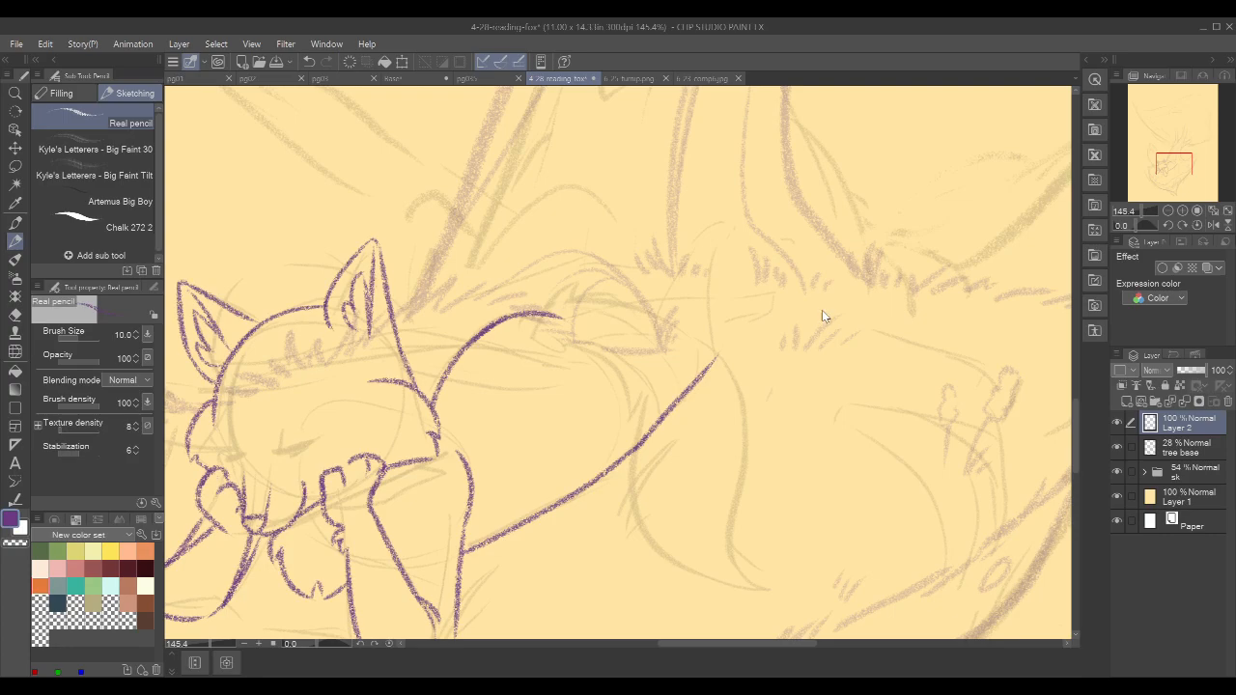
{"action": "key", "text": "ctrl+z"}
{"action": "key", "text": "ctrl+z"}
{"action": "key", "text": "ctrl+z"}
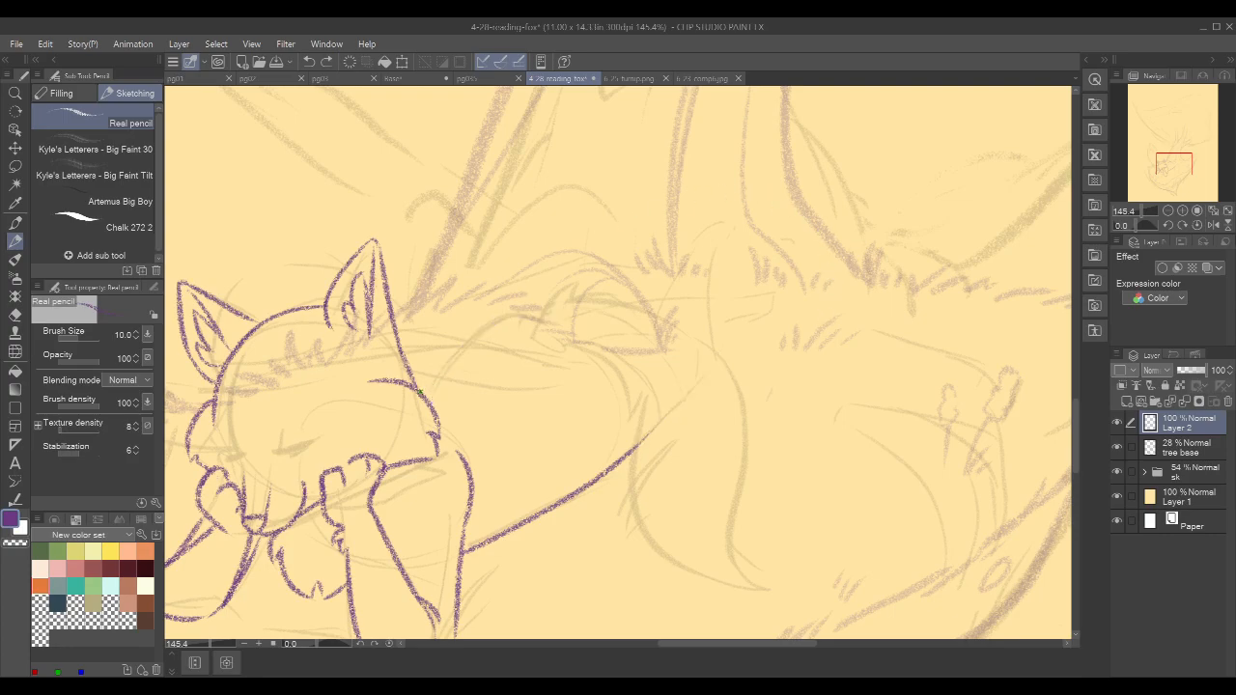
- Draw a short curved shoulder line running from behind the near ear and cheek, redoing it once
{"action": "left_click_drag", "start_coordinate": [413, 381], "coordinate": [496, 419]}
{"action": "key", "text": "ctrl+z"}
{"action": "left_click_drag", "start_coordinate": [411, 378], "coordinate": [506, 416]}
- Draw the arched back and rump line from the shoulder over to the hindquarters, redoing it until smooth
{"action": "left_click_drag", "start_coordinate": [713, 280], "coordinate": [689, 288]}
{"action": "left_click_drag", "start_coordinate": [842, 262], "coordinate": [835, 263]}
{"action": "left_click_drag", "start_coordinate": [415, 393], "coordinate": [469, 319]}
{"action": "key", "text": "ctrl+z"}
{"action": "left_click_drag", "start_coordinate": [411, 393], "coordinate": [511, 331]}
{"action": "key", "text": "ctrl+z"}
{"action": "mouse_move", "coordinate": [415, 395]}
{"action": "left_mouse_down"}
{"action": "mouse_move", "coordinate": [481, 328]}
{"action": "mouse_move", "coordinate": [578, 347]}
{"action": "left_mouse_up"}
{"action": "key", "text": "ctrl+z"}
{"action": "mouse_move", "coordinate": [471, 333]}
{"action": "left_mouse_down"}
{"action": "mouse_move", "coordinate": [603, 359]}
{"action": "mouse_move", "coordinate": [632, 411]}
{"action": "left_mouse_up"}
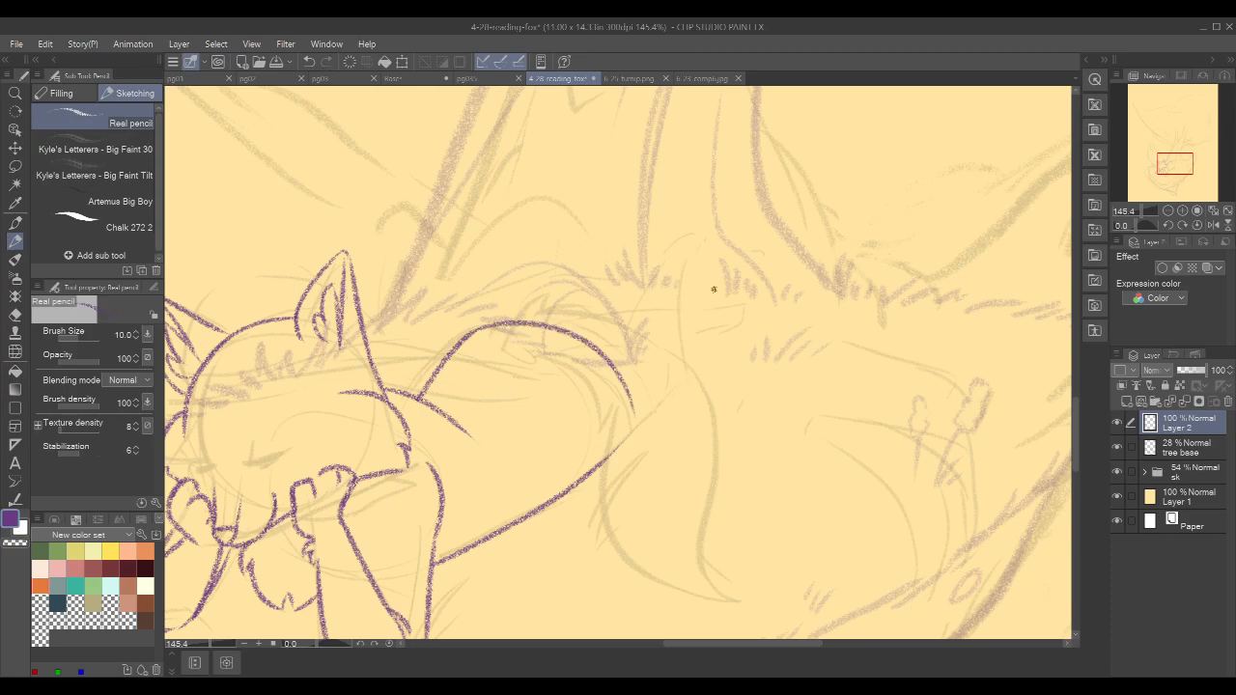
- Check the pose in the mirrored view and extend the belly line up past the rump, redoing it until clean
{"action": "left_click_drag", "start_coordinate": [722, 309], "coordinate": [826, 257]}
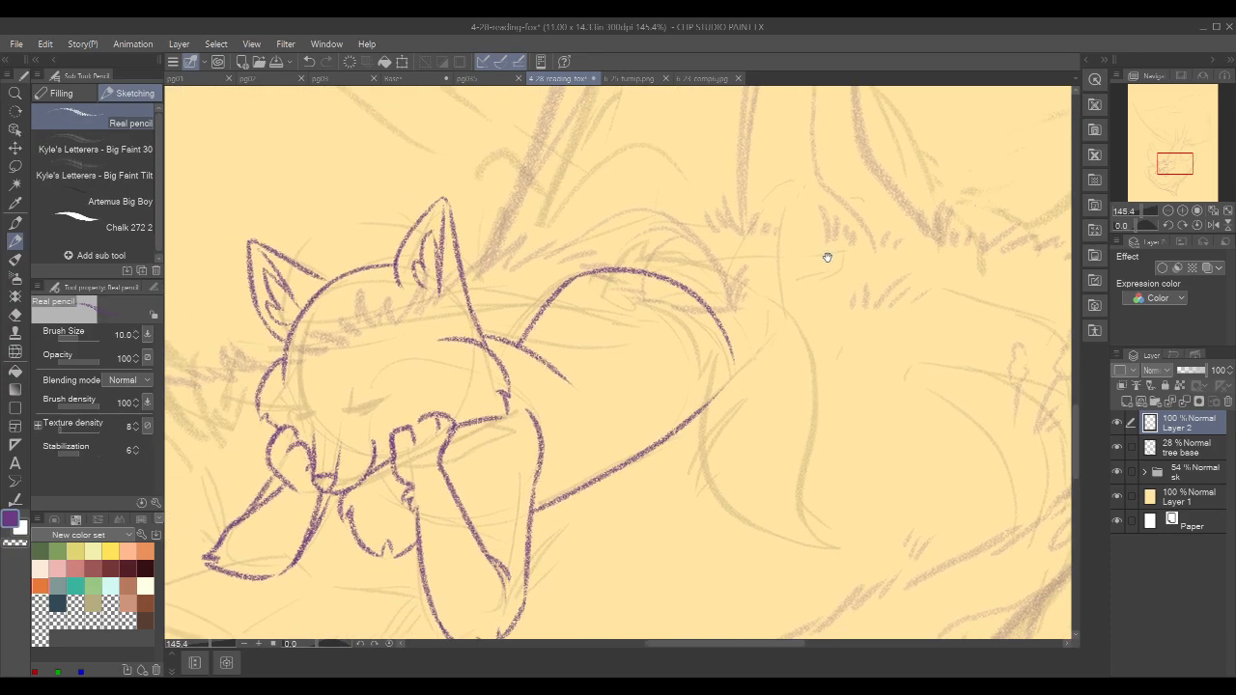
{"action": "left_click", "coordinate": [1213, 225]}
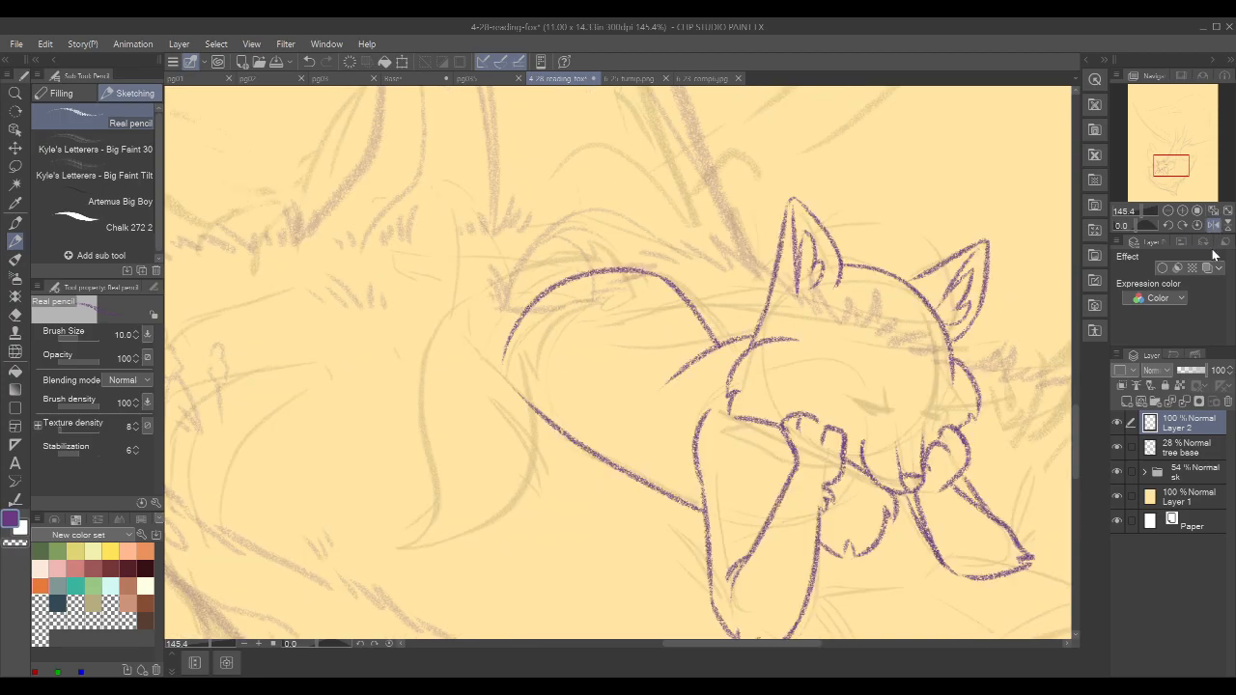
{"action": "left_click", "coordinate": [1213, 226]}
{"action": "left_click_drag", "start_coordinate": [930, 209], "coordinate": [805, 298]}
{"action": "left_click_drag", "start_coordinate": [592, 490], "coordinate": [676, 376]}
{"action": "key", "text": "ctrl+z"}
{"action": "left_click_drag", "start_coordinate": [589, 494], "coordinate": [674, 386]}
{"action": "key", "text": "ctrl+z"}
{"action": "left_click_drag", "start_coordinate": [591, 491], "coordinate": [676, 377]}
{"action": "key", "text": "ctrl+z"}
{"action": "left_click_drag", "start_coordinate": [591, 492], "coordinate": [685, 377]}
{"action": "key", "text": "ctrl+z"}
{"action": "left_click_drag", "start_coordinate": [591, 493], "coordinate": [688, 379]}
- Compare the fox's body in mirrored and normal view and examine its face up close
{"action": "mouse_move", "coordinate": [822, 406]}
{"action": "left_mouse_down"}
{"action": "mouse_move", "coordinate": [994, 279]}
{"action": "mouse_move", "coordinate": [924, 415]}
{"action": "mouse_move", "coordinate": [926, 403]}
{"action": "left_mouse_up"}
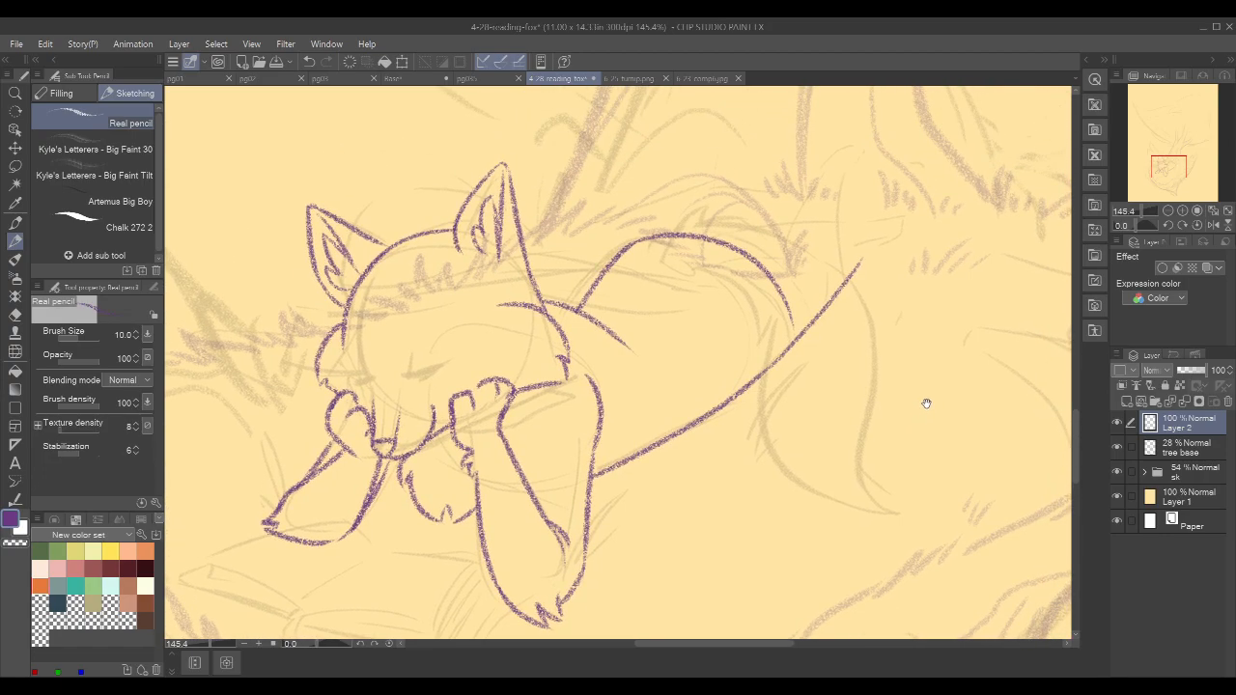
{"action": "left_click_drag", "start_coordinate": [867, 372], "coordinate": [942, 413]}
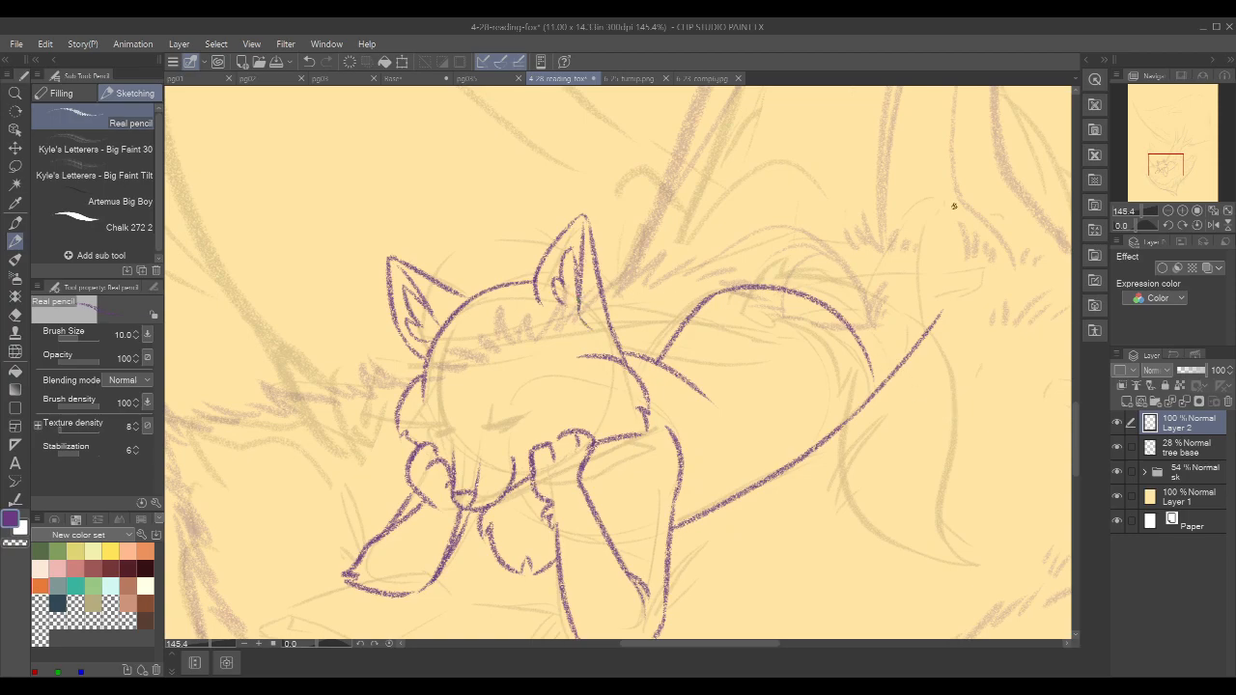
{"action": "left_click", "coordinate": [1214, 225]}
{"action": "left_click", "coordinate": [1213, 225]}
{"action": "left_click_drag", "start_coordinate": [546, 422], "coordinate": [615, 286]}
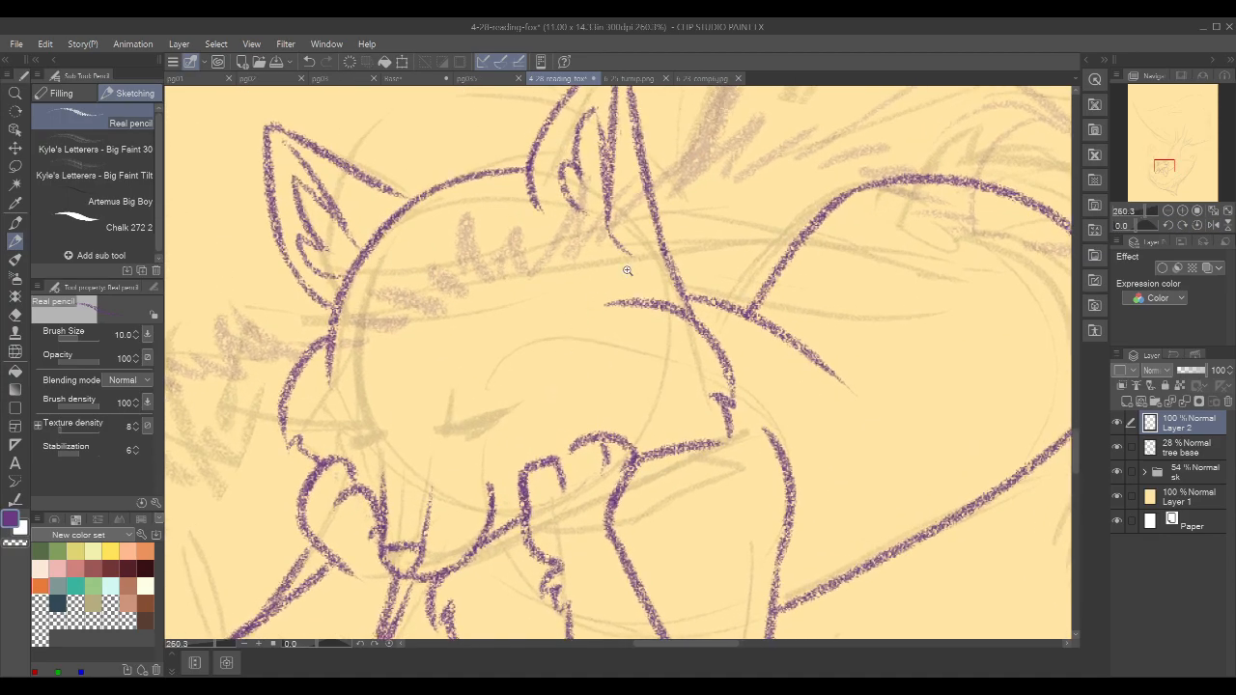
{"action": "left_click_drag", "start_coordinate": [799, 274], "coordinate": [920, 260]}
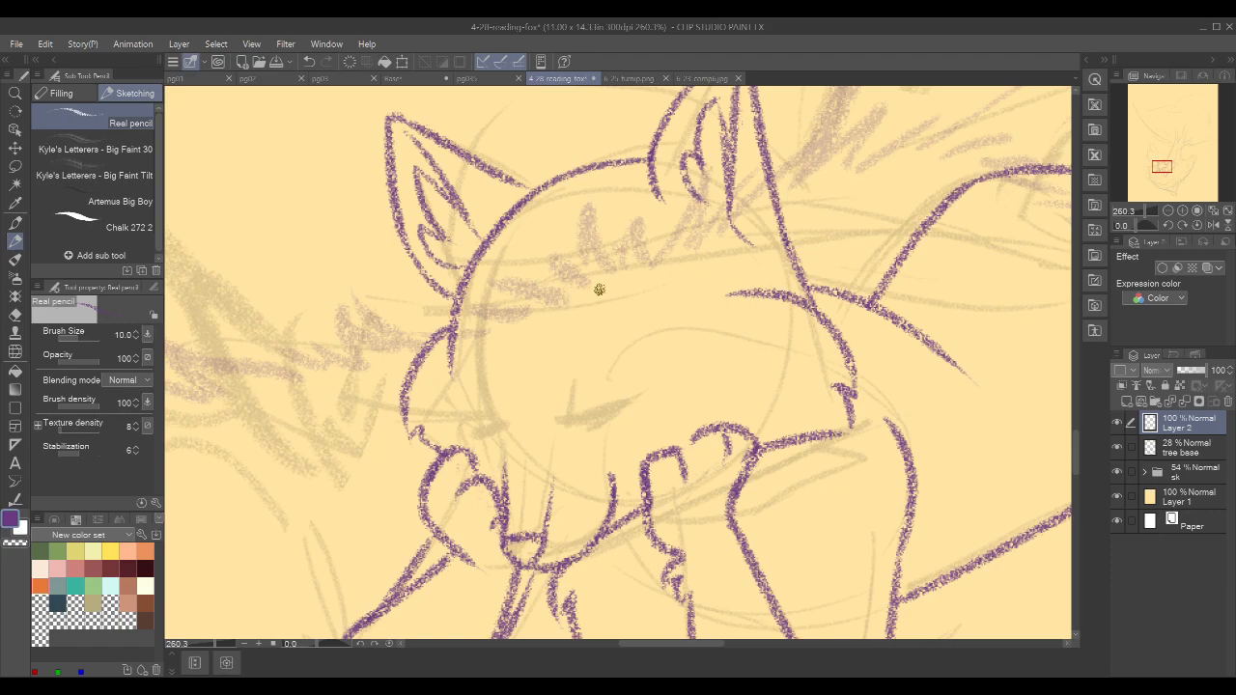
{"action": "left_click_drag", "start_coordinate": [726, 400], "coordinate": [744, 304]}
{"action": "scroll", "coordinate": [593, 277], "scroll_direction": "up", "scroll_amount": 1}
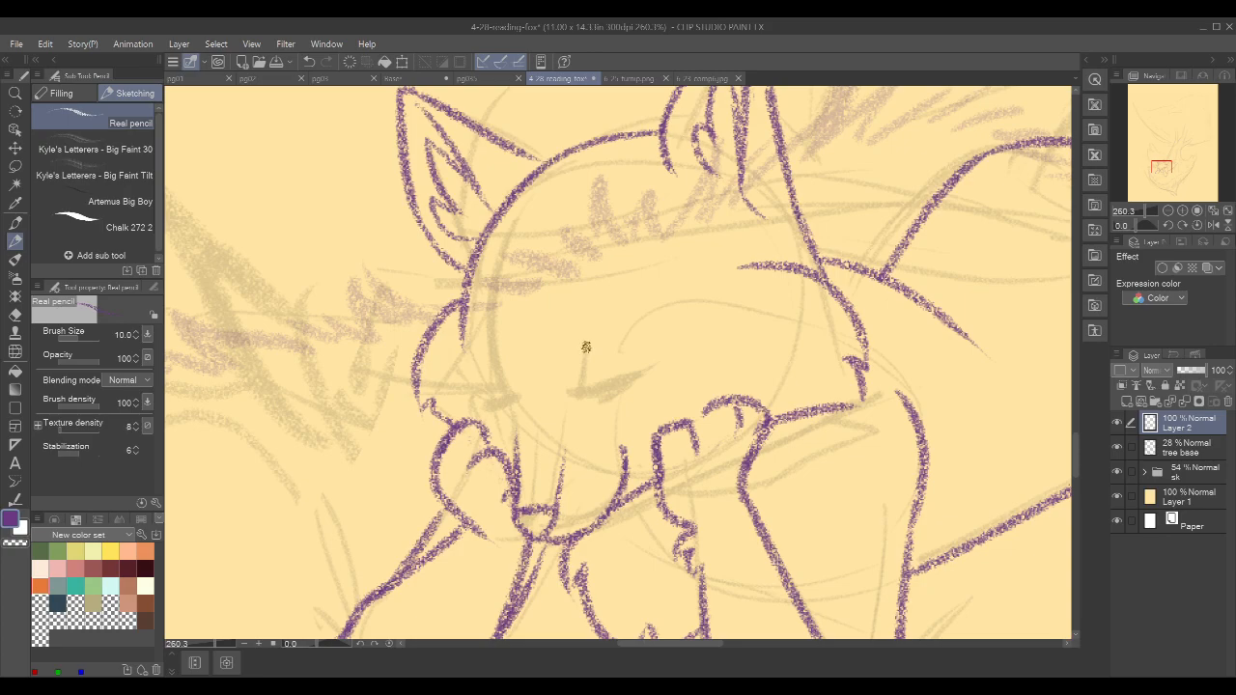
- Draw the near eye's curved upper lid and the far eye's small outline, redoing the strokes until they fit
{"action": "left_click_drag", "start_coordinate": [584, 340], "coordinate": [587, 410]}
{"action": "key", "text": "ctrl+z"}
{"action": "left_click_drag", "start_coordinate": [584, 390], "coordinate": [598, 354]}
{"action": "key", "text": "ctrl+z"}
{"action": "mouse_move", "coordinate": [583, 395]}
{"action": "left_mouse_down"}
{"action": "mouse_move", "coordinate": [647, 356]}
{"action": "mouse_move", "coordinate": [601, 367]}
{"action": "mouse_move", "coordinate": [674, 362]}
{"action": "left_mouse_up"}
{"action": "key", "text": "ctrl+z"}
{"action": "mouse_move", "coordinate": [480, 386]}
{"action": "left_mouse_down"}
{"action": "mouse_move", "coordinate": [514, 408]}
{"action": "mouse_move", "coordinate": [480, 402]}
{"action": "mouse_move", "coordinate": [494, 382]}
{"action": "left_mouse_up"}
{"action": "key", "text": "ctrl+z"}
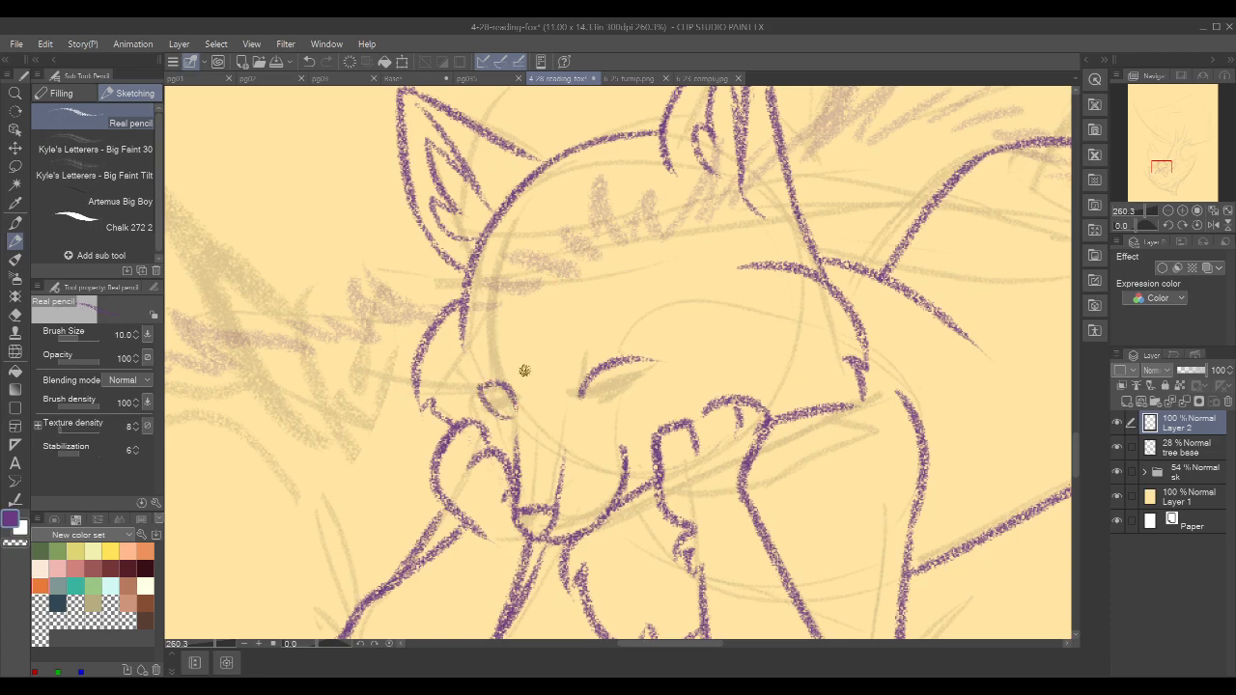
- Complete both eyes with solid dark pupils and check the face in the mirrored view
{"action": "left_click_drag", "start_coordinate": [580, 395], "coordinate": [653, 354]}
{"action": "left_click_drag", "start_coordinate": [498, 406], "coordinate": [509, 401]}
{"action": "left_click_drag", "start_coordinate": [604, 397], "coordinate": [610, 380]}
{"action": "scroll", "coordinate": [901, 354], "scroll_direction": "down", "scroll_amount": 5}
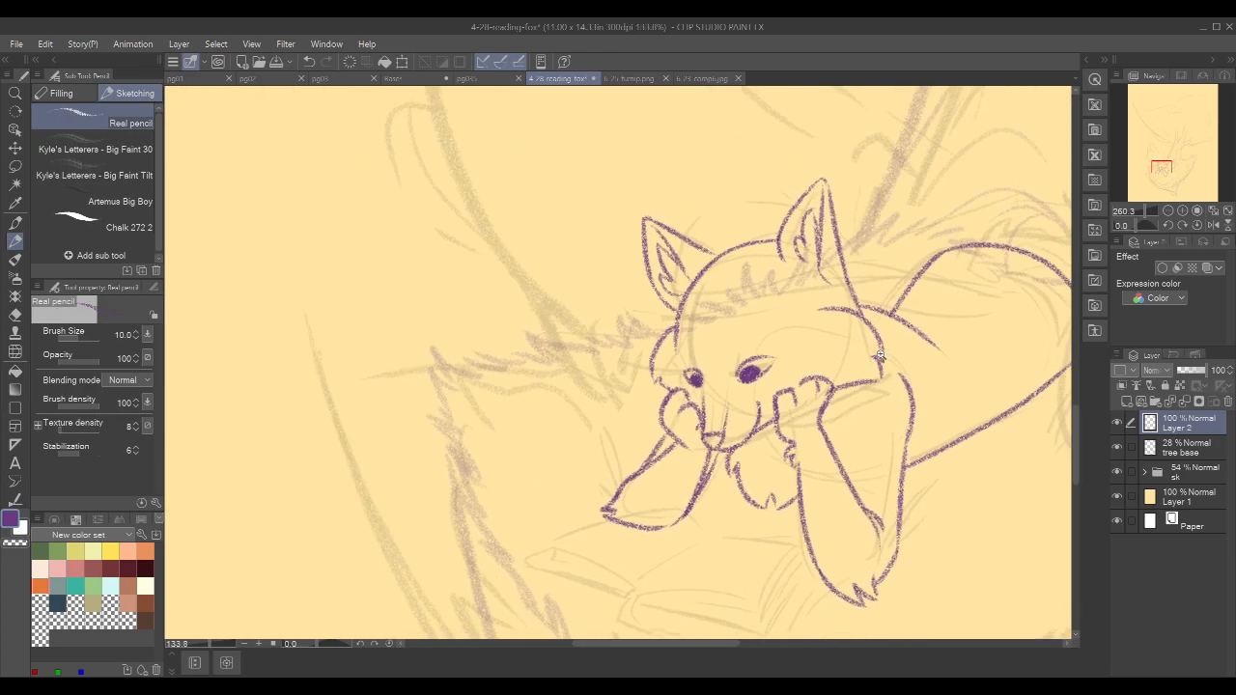
{"action": "left_click", "coordinate": [1214, 226]}
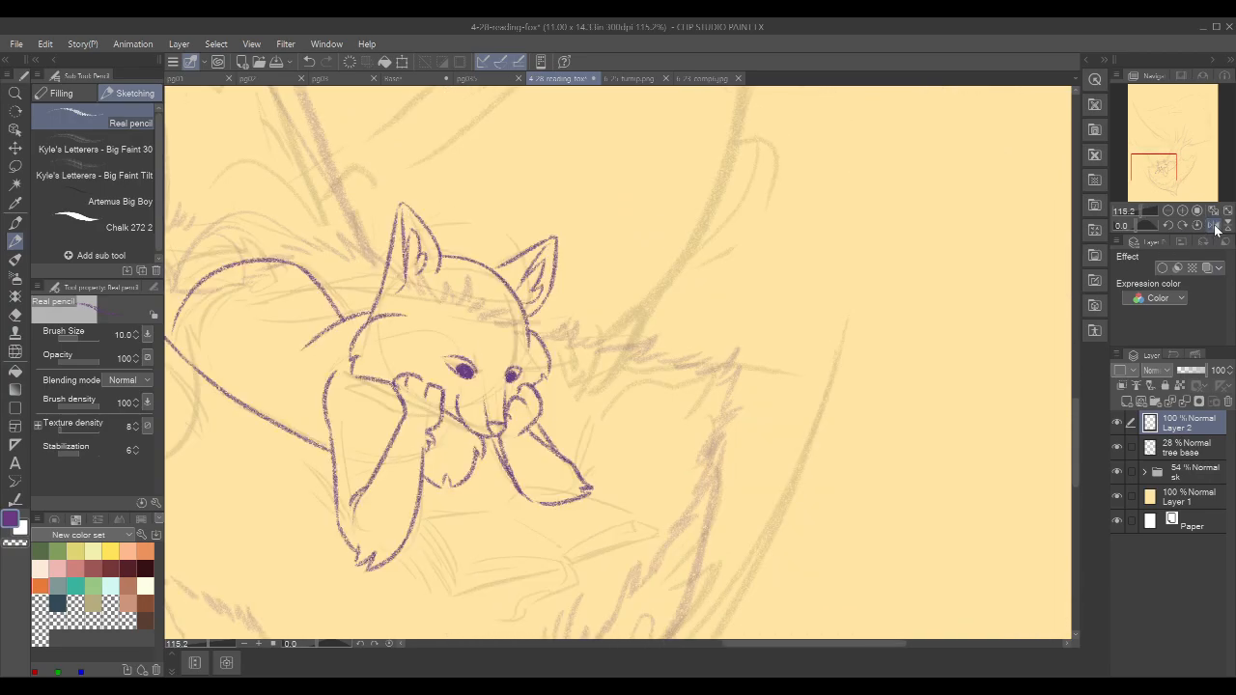
{"action": "left_click", "coordinate": [1214, 226]}
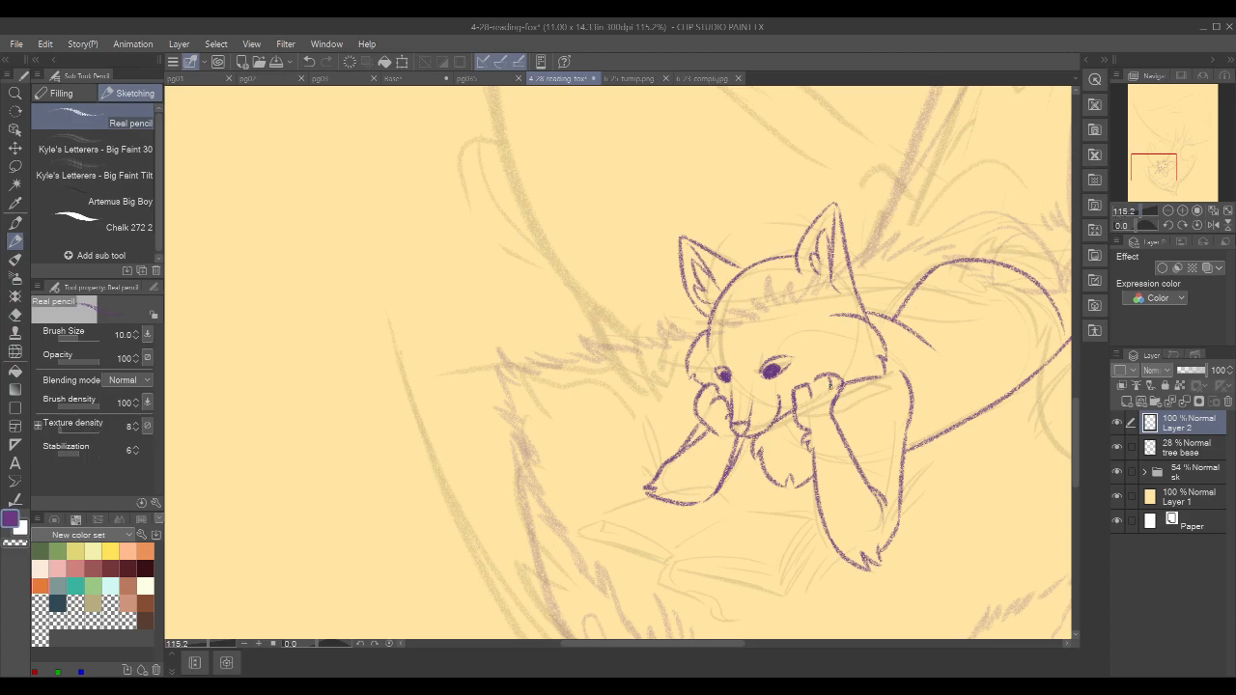
{"action": "left_click_drag", "start_coordinate": [954, 391], "coordinate": [758, 397]}
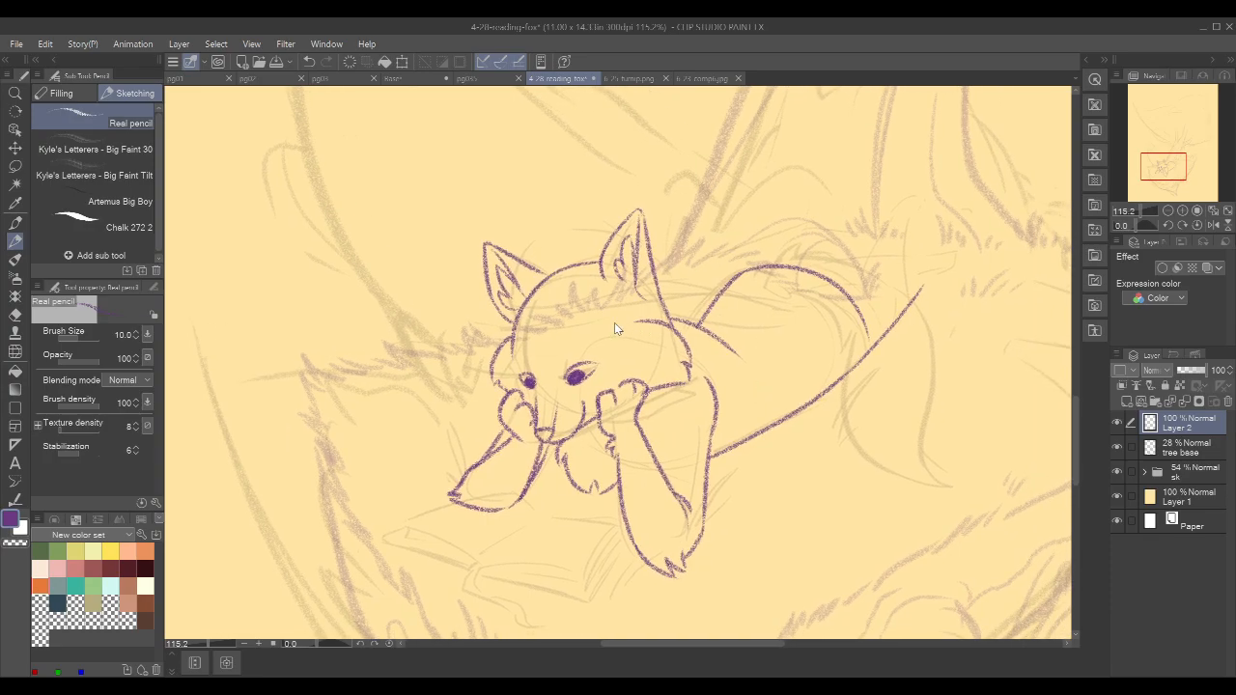
- Redraw the upper lids of both eyes as flatter slanted lines and erase the surplus parts of the old lids
{"action": "scroll", "coordinate": [621, 322], "scroll_direction": "up", "scroll_amount": 3}
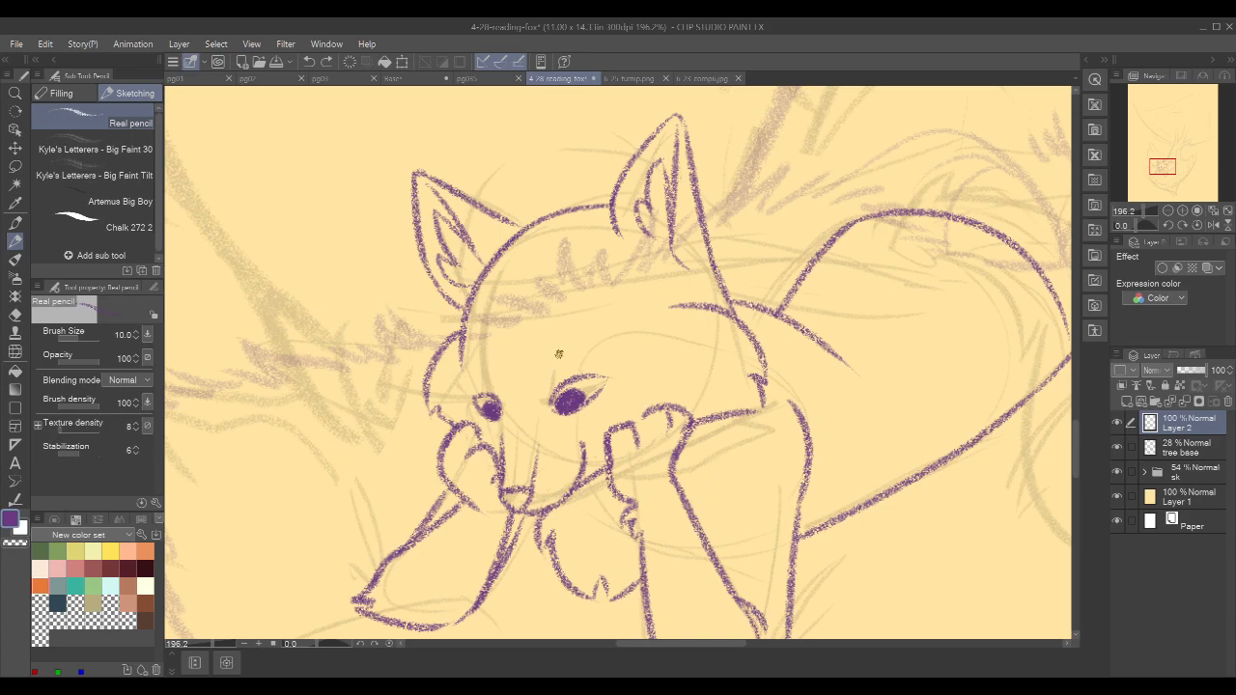
{"action": "left_click_drag", "start_coordinate": [549, 371], "coordinate": [581, 336]}
{"action": "key", "text": "ctrl+z"}
{"action": "left_click_drag", "start_coordinate": [560, 384], "coordinate": [627, 368]}
{"action": "left_click_drag", "start_coordinate": [460, 386], "coordinate": [489, 397]}
{"action": "mouse_move", "coordinate": [606, 372]}
{"action": "left_mouse_down"}
{"action": "mouse_move", "coordinate": [641, 364]}
{"action": "mouse_move", "coordinate": [614, 371]}
{"action": "left_mouse_up"}
{"action": "key", "text": "c"}
{"action": "key", "text": "c"}
{"action": "left_click_drag", "start_coordinate": [780, 362], "coordinate": [753, 373]}
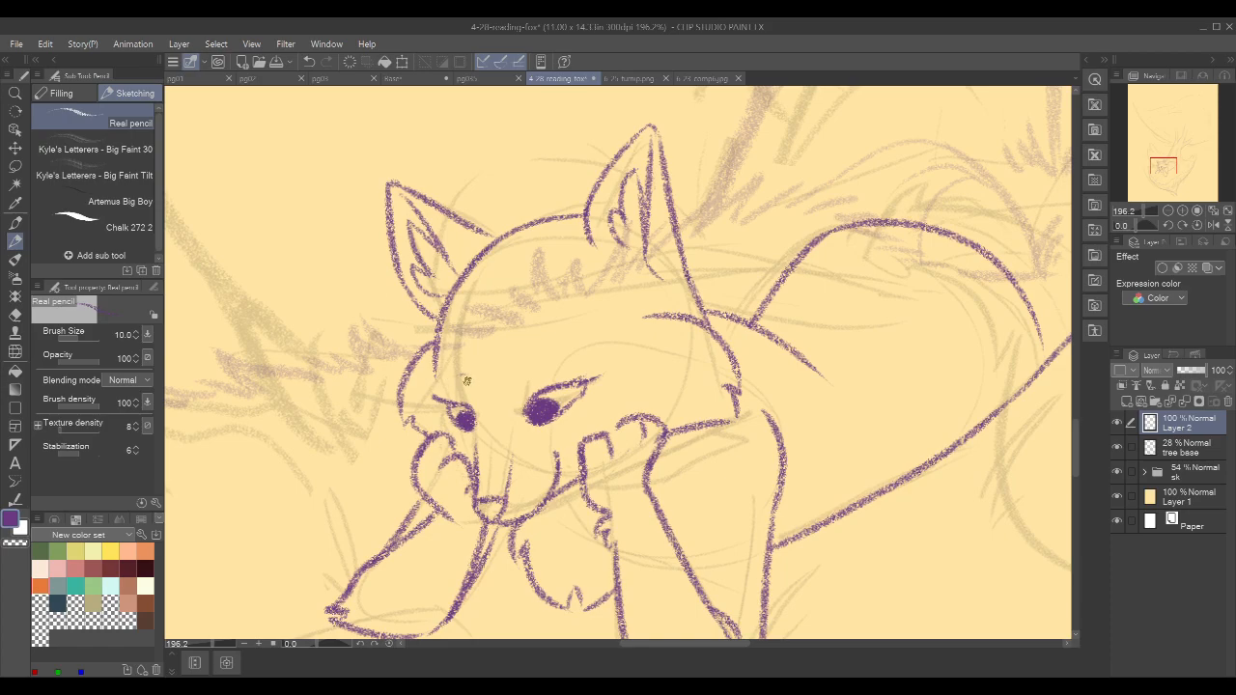
- Draw rounded brow patches above both eyes, redoing the near one and undoing unwanted extra strokes
{"action": "left_click_drag", "start_coordinate": [452, 374], "coordinate": [468, 384]}
{"action": "left_click_drag", "start_coordinate": [471, 366], "coordinate": [465, 389]}
{"action": "left_click_drag", "start_coordinate": [516, 382], "coordinate": [570, 353]}
{"action": "key", "text": "ctrl+z"}
{"action": "left_click_drag", "start_coordinate": [516, 383], "coordinate": [571, 350]}
{"action": "left_click_drag", "start_coordinate": [522, 383], "coordinate": [573, 365]}
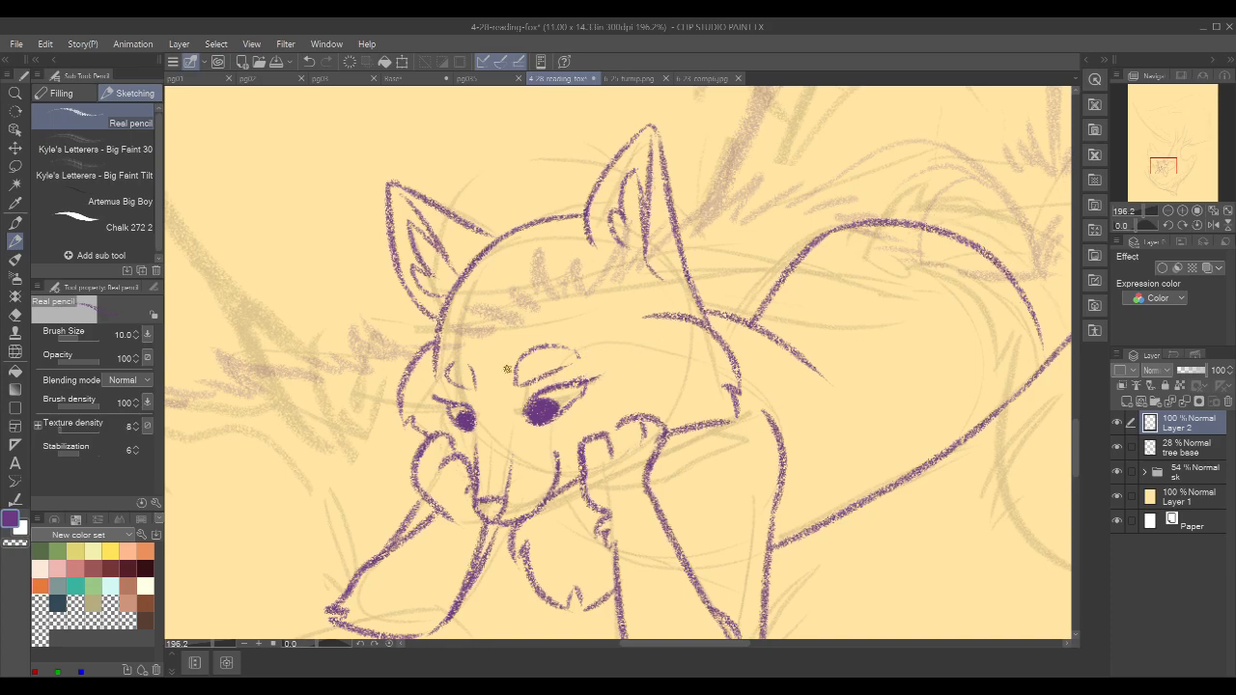
{"action": "mouse_move", "coordinate": [506, 382]}
{"action": "left_mouse_down"}
{"action": "mouse_move", "coordinate": [642, 305]}
{"action": "mouse_move", "coordinate": [505, 373]}
{"action": "mouse_move", "coordinate": [636, 290]}
{"action": "mouse_move", "coordinate": [507, 380]}
{"action": "left_mouse_up"}
{"action": "key", "text": "ctrl+z"}
{"action": "key", "text": "ctrl+z"}
{"action": "key", "text": "ctrl+z"}
{"action": "key", "text": "ctrl+z"}
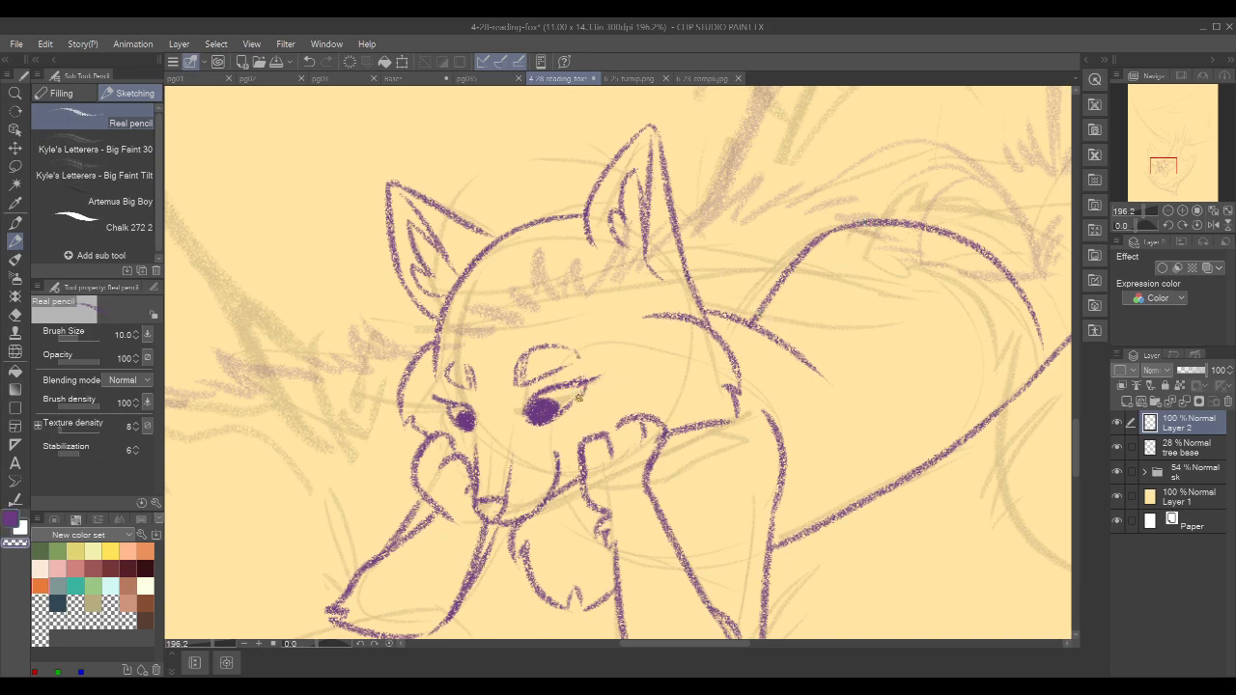
- Clean up the lines at the near eye's outer corner by erasing with the transparent colour
{"action": "key", "text": "c"}
{"action": "key", "text": "c"}
{"action": "left_click_drag", "start_coordinate": [775, 359], "coordinate": [759, 383]}
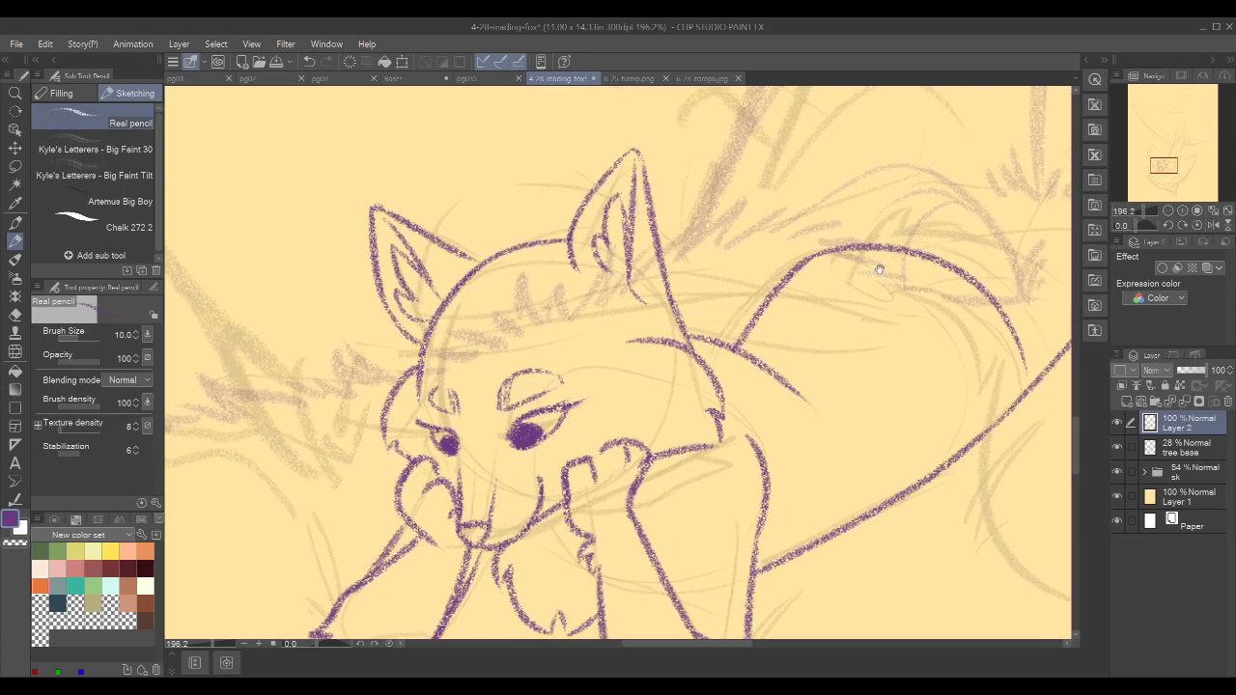
- Check the face in the mirrored view, then try curved marking lines on the fox's forehead and undo them
{"action": "left_click", "coordinate": [1214, 226]}
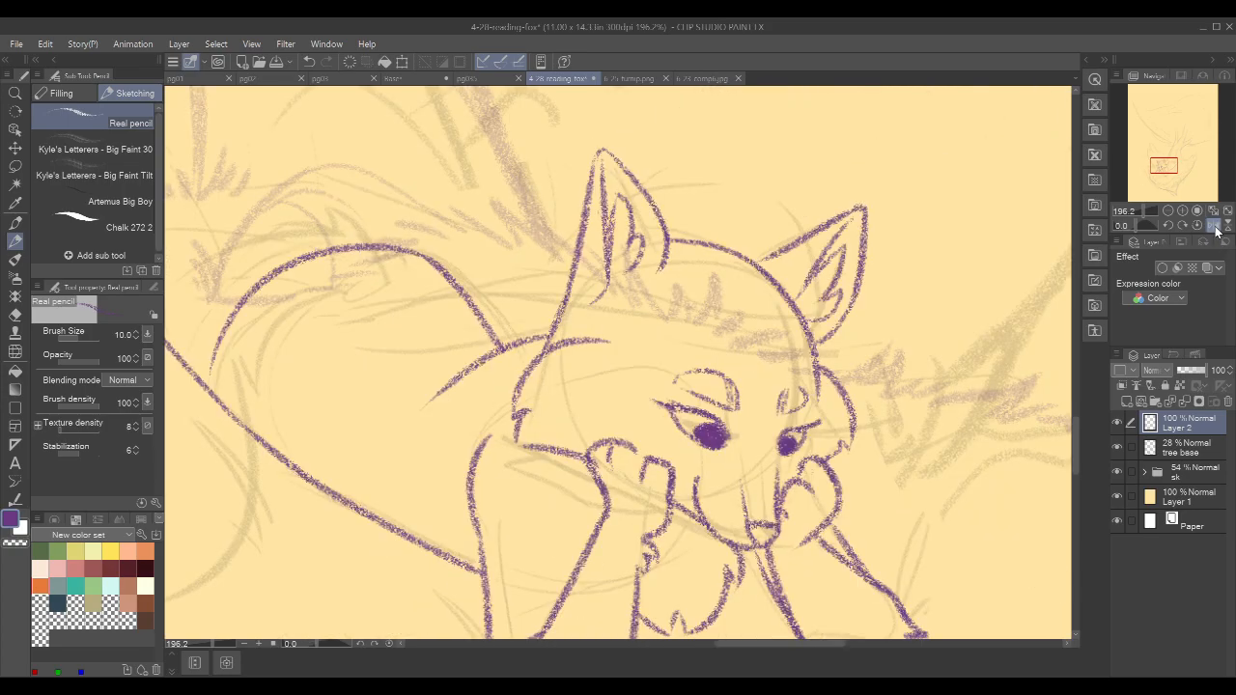
{"action": "left_click", "coordinate": [1214, 226]}
{"action": "left_click_drag", "start_coordinate": [921, 307], "coordinate": [940, 358]}
{"action": "mouse_move", "coordinate": [454, 294]}
{"action": "left_mouse_down"}
{"action": "mouse_move", "coordinate": [479, 314]}
{"action": "mouse_move", "coordinate": [463, 318]}
{"action": "mouse_move", "coordinate": [512, 309]}
{"action": "mouse_move", "coordinate": [542, 328]}
{"action": "left_mouse_up"}
{"action": "key", "text": "ctrl+z"}
{"action": "key", "text": "ctrl+z"}
{"action": "key", "text": "ctrl+z"}
{"action": "key", "text": "ctrl+z"}
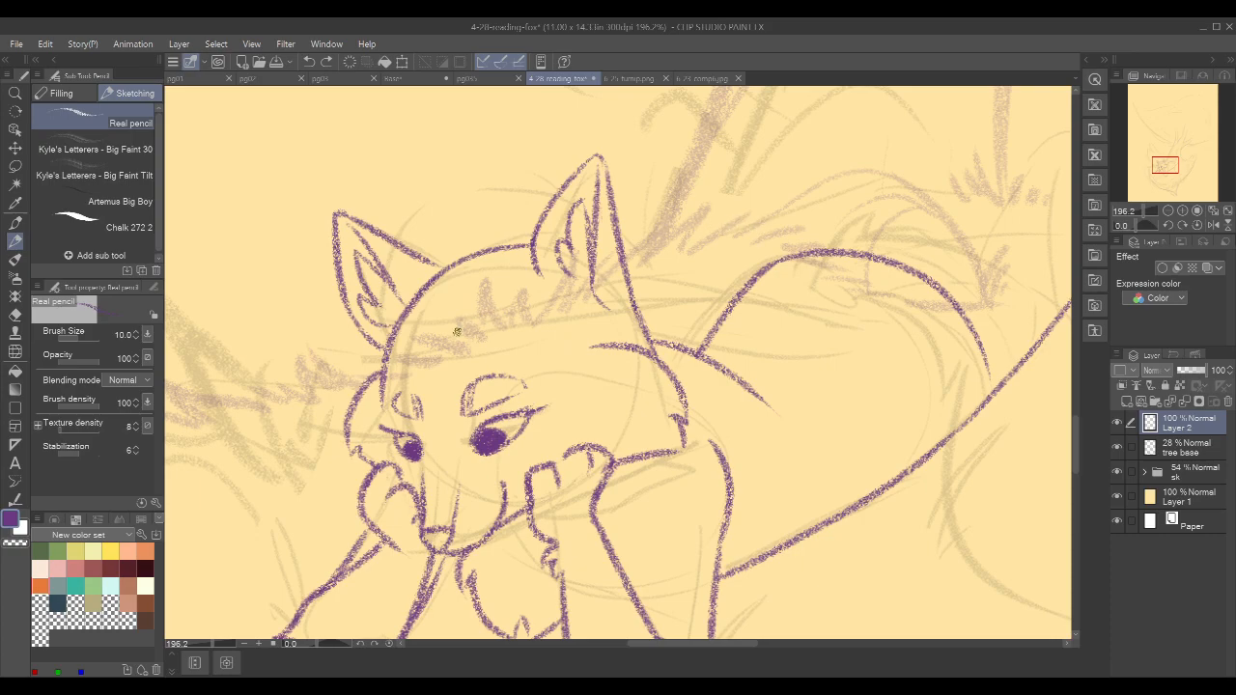
{"action": "left_click_drag", "start_coordinate": [438, 282], "coordinate": [404, 413]}
{"action": "mouse_move", "coordinate": [437, 418]}
{"action": "left_mouse_down"}
{"action": "mouse_move", "coordinate": [451, 360]}
{"action": "mouse_move", "coordinate": [500, 343]}
{"action": "left_mouse_up"}
{"action": "key", "text": "ctrl+z"}
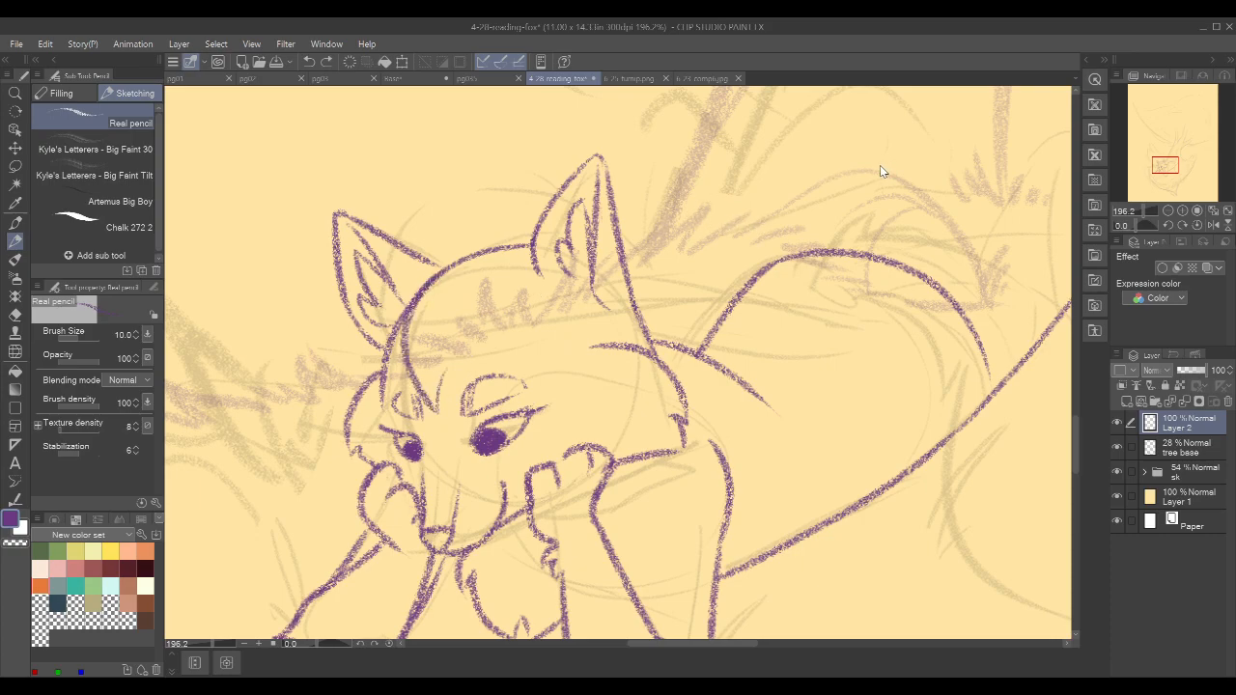
{"action": "key", "text": "ctrl+z"}
{"action": "key", "text": "ctrl+z"}
- Examine the fox's pose in the mirrored view, both close up and together with the surrounding tree and ground
{"action": "left_click_drag", "start_coordinate": [972, 257], "coordinate": [859, 118]}
{"action": "left_click_drag", "start_coordinate": [904, 160], "coordinate": [759, 289]}
{"action": "left_click_drag", "start_coordinate": [902, 288], "coordinate": [874, 286]}
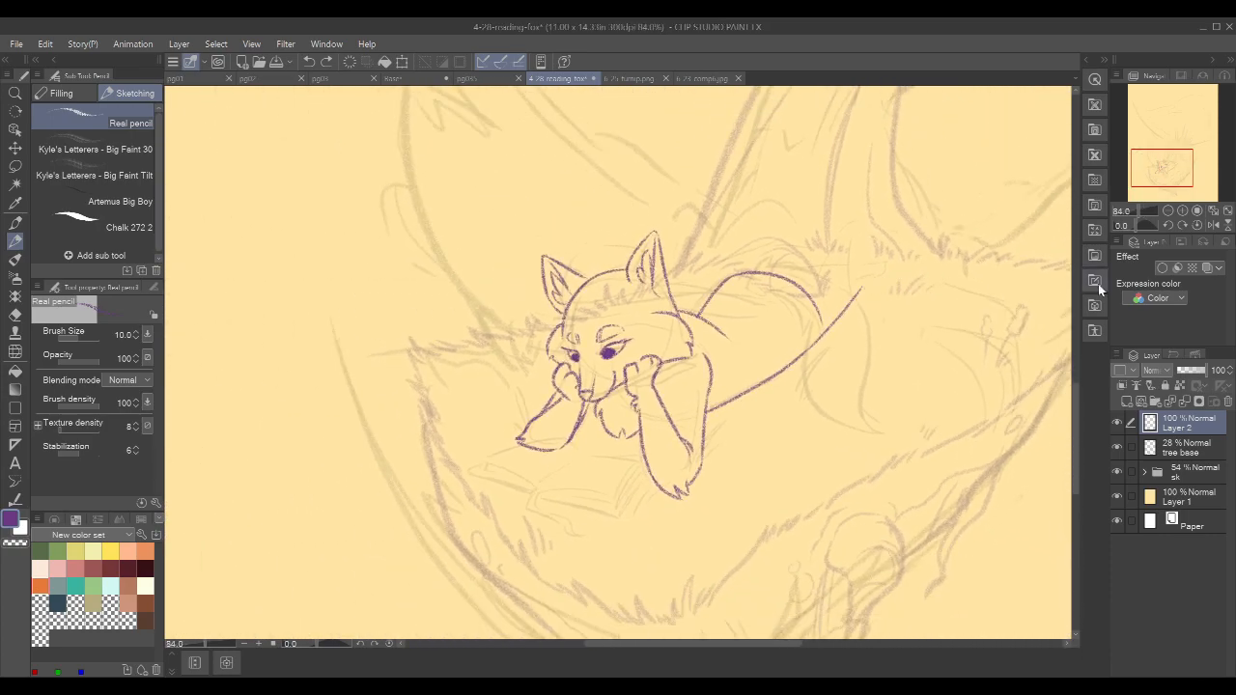
{"action": "left_click", "coordinate": [1213, 225]}
{"action": "left_click_drag", "start_coordinate": [683, 370], "coordinate": [697, 380]}
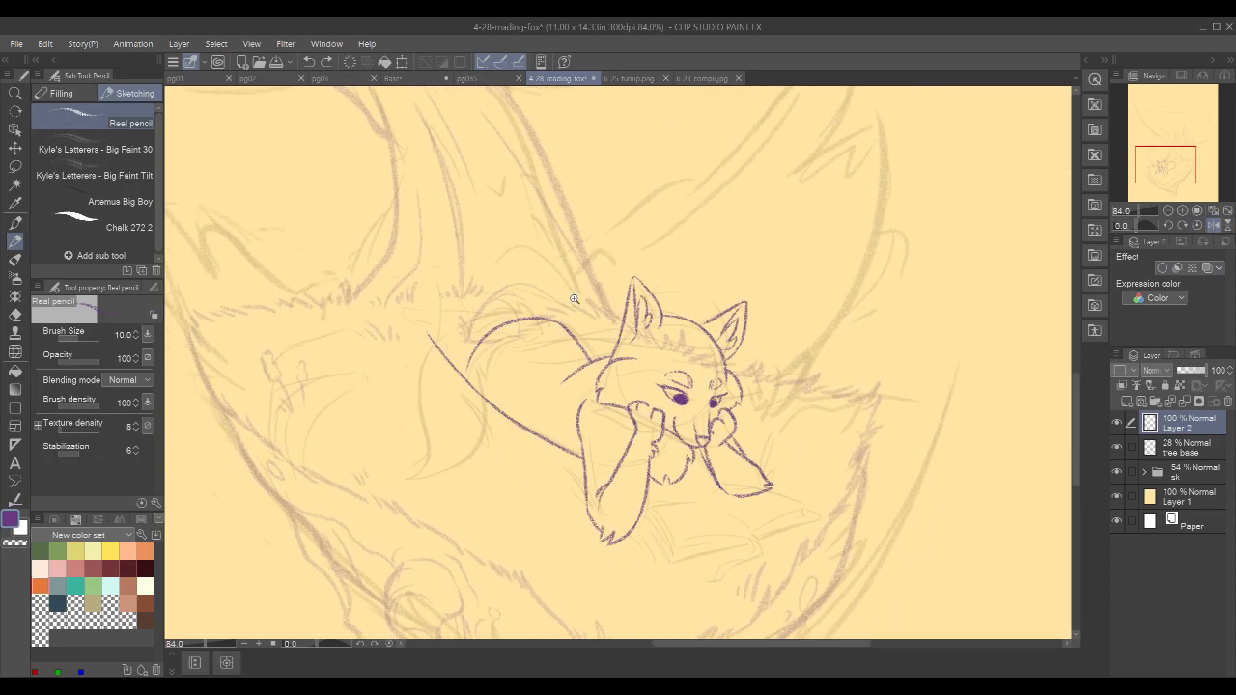
{"action": "left_click_drag", "start_coordinate": [574, 311], "coordinate": [603, 310]}
{"action": "left_click_drag", "start_coordinate": [819, 265], "coordinate": [835, 267]}
{"action": "left_click_drag", "start_coordinate": [616, 349], "coordinate": [837, 316]}
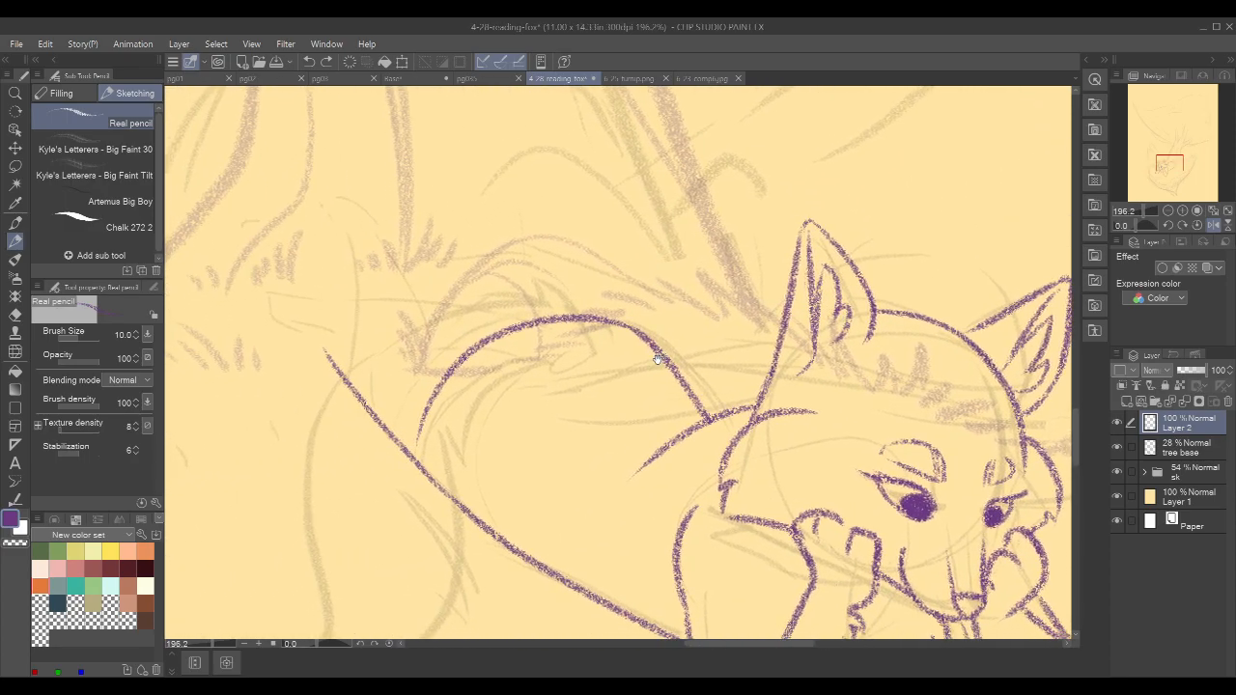
{"action": "left_click_drag", "start_coordinate": [978, 299], "coordinate": [925, 301]}
{"action": "left_click_drag", "start_coordinate": [1018, 331], "coordinate": [811, 349]}
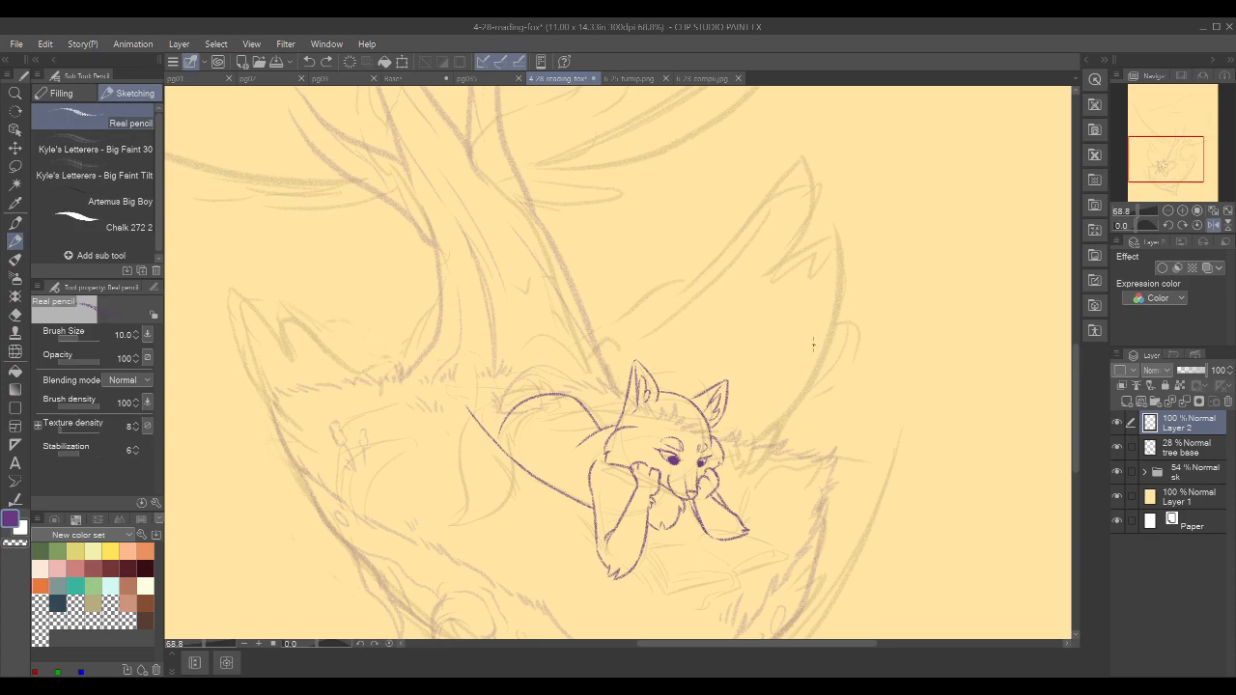
- Sketch two small bent hind leg studies with feet in the empty area beside the fox, one upright and one horizontal
{"action": "mouse_move", "coordinate": [932, 167]}
{"action": "left_mouse_down"}
{"action": "mouse_move", "coordinate": [932, 244]}
{"action": "mouse_move", "coordinate": [973, 295]}
{"action": "left_mouse_up"}
{"action": "left_click_drag", "start_coordinate": [970, 184], "coordinate": [987, 287]}
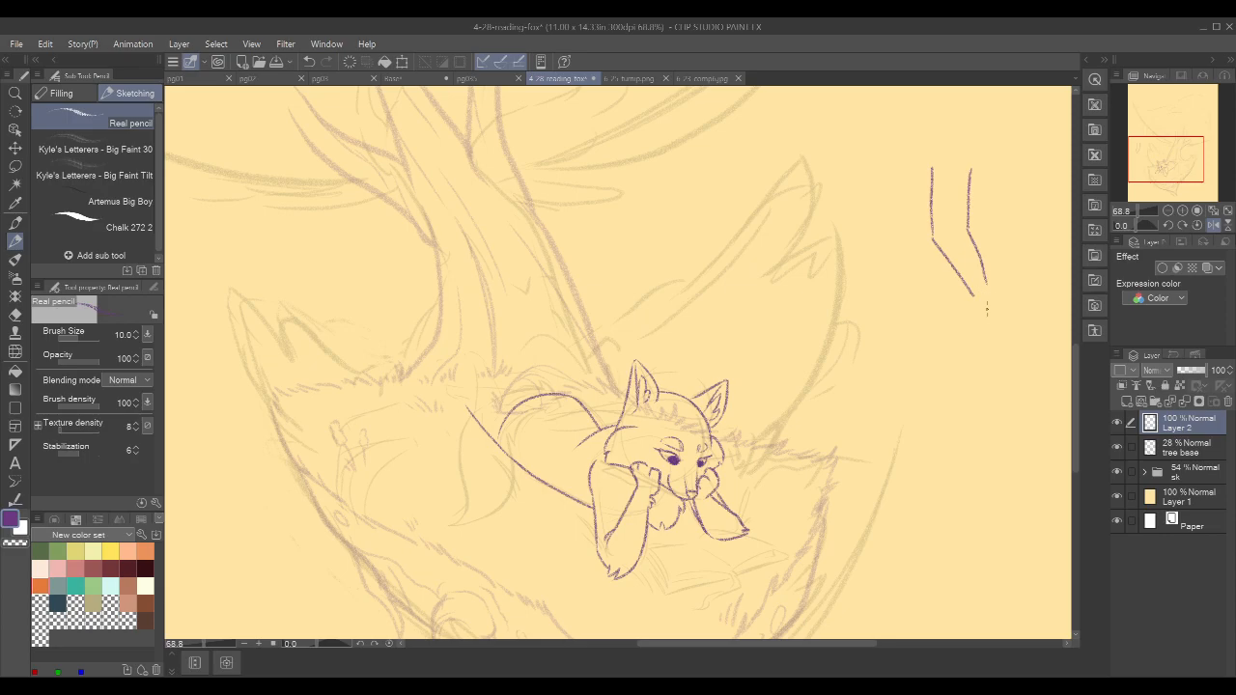
{"action": "mouse_move", "coordinate": [929, 413]}
{"action": "left_mouse_down"}
{"action": "mouse_move", "coordinate": [994, 405]}
{"action": "mouse_move", "coordinate": [1040, 338]}
{"action": "left_mouse_up"}
{"action": "mouse_move", "coordinate": [938, 368]}
{"action": "left_mouse_down"}
{"action": "mouse_move", "coordinate": [989, 373]}
{"action": "mouse_move", "coordinate": [977, 366]}
{"action": "mouse_move", "coordinate": [1028, 325]}
{"action": "mouse_move", "coordinate": [1064, 349]}
{"action": "left_mouse_up"}
{"action": "key", "text": "ctrl+z"}
{"action": "mouse_move", "coordinate": [969, 296]}
{"action": "left_mouse_down"}
{"action": "mouse_move", "coordinate": [946, 316]}
{"action": "mouse_move", "coordinate": [994, 303]}
{"action": "left_mouse_up"}
{"action": "left_click_drag", "start_coordinate": [1078, 307], "coordinate": [983, 319]}
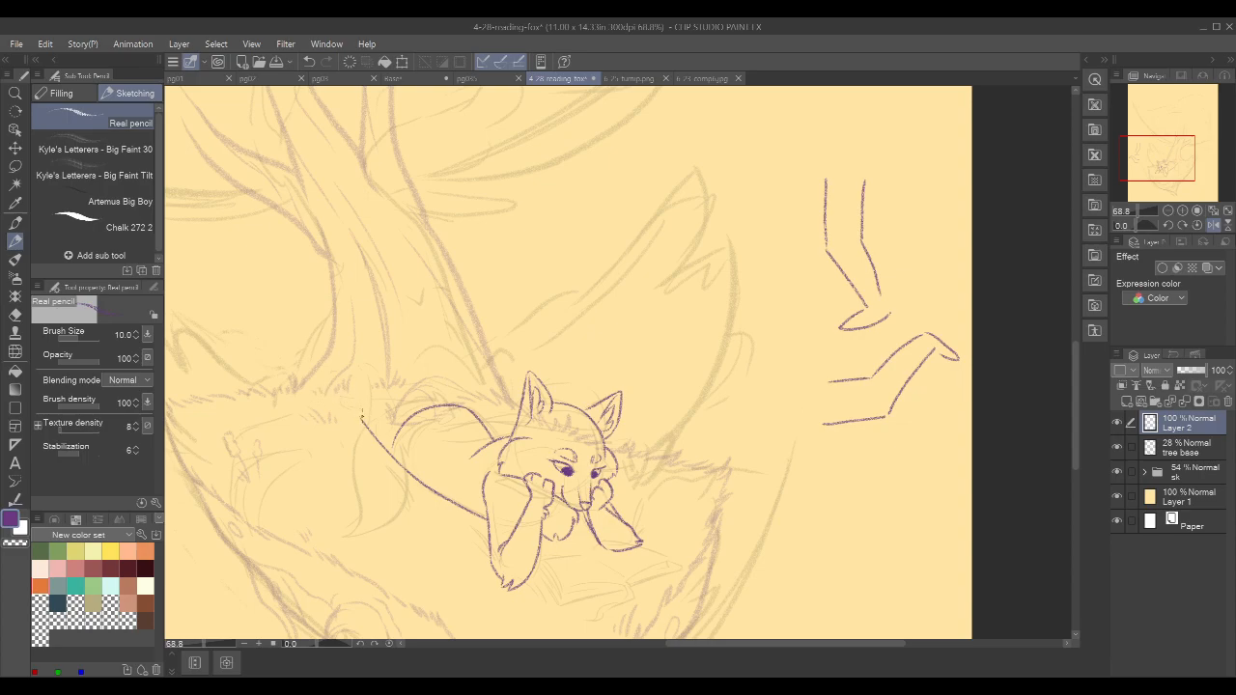
- Try a further curved limb study above the two leg studies and undo the strokes
{"action": "key", "text": "ctrl+z"}
{"action": "key", "text": "ctrl+z"}
{"action": "left_click_drag", "start_coordinate": [362, 423], "coordinate": [373, 395]}
{"action": "key", "text": "ctrl+z"}
{"action": "mouse_move", "coordinate": [749, 108]}
{"action": "left_mouse_down"}
{"action": "mouse_move", "coordinate": [747, 161]}
{"action": "mouse_move", "coordinate": [822, 138]}
{"action": "mouse_move", "coordinate": [791, 210]}
{"action": "left_mouse_up"}
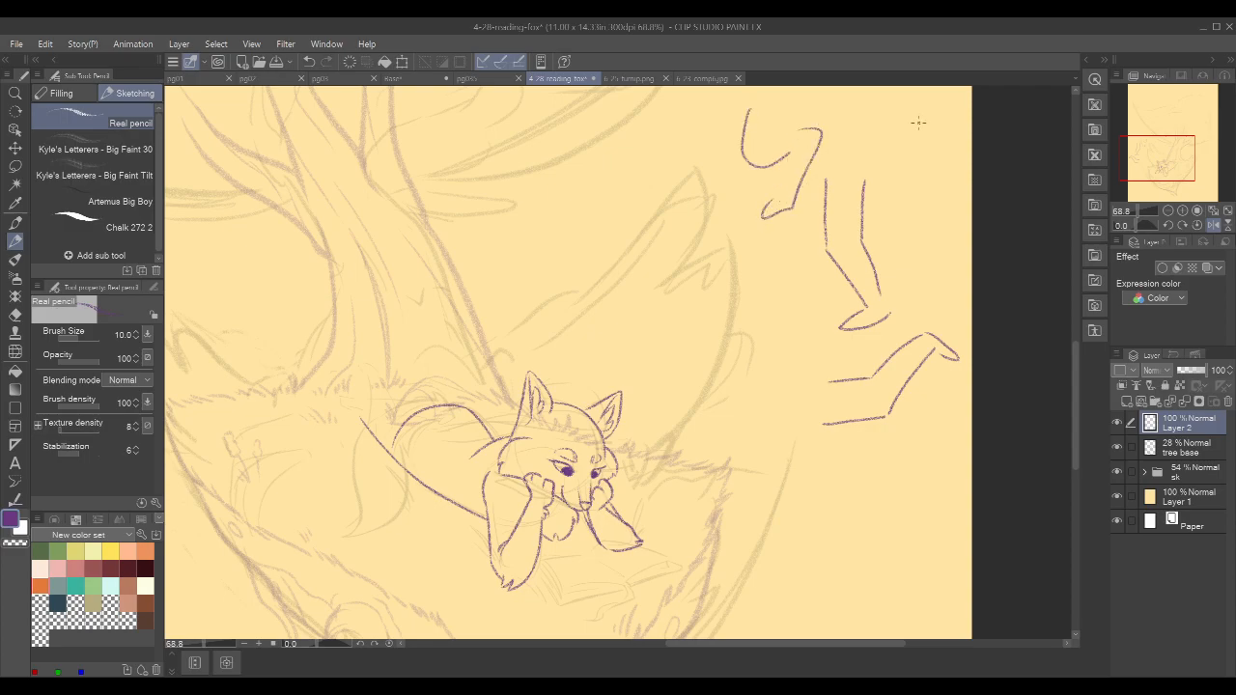
{"action": "key", "text": "ctrl+z"}
{"action": "key", "text": "ctrl+z"}
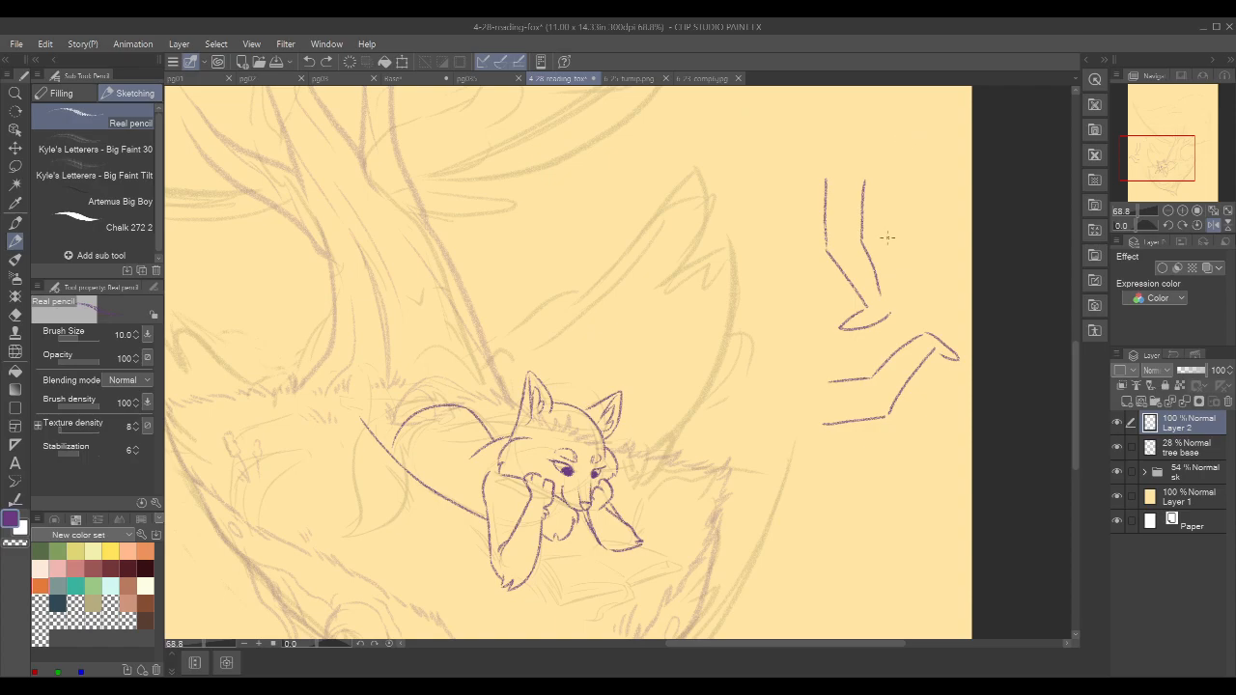
{"action": "mouse_move", "coordinate": [900, 199]}
{"action": "left_mouse_down"}
{"action": "mouse_move", "coordinate": [881, 206]}
{"action": "mouse_move", "coordinate": [908, 204]}
{"action": "left_mouse_up"}
{"action": "key", "text": "ctrl+z"}
- Try a few short strokes in the space beside the fox's head and undo them
{"action": "left_click_drag", "start_coordinate": [671, 550], "coordinate": [669, 474]}
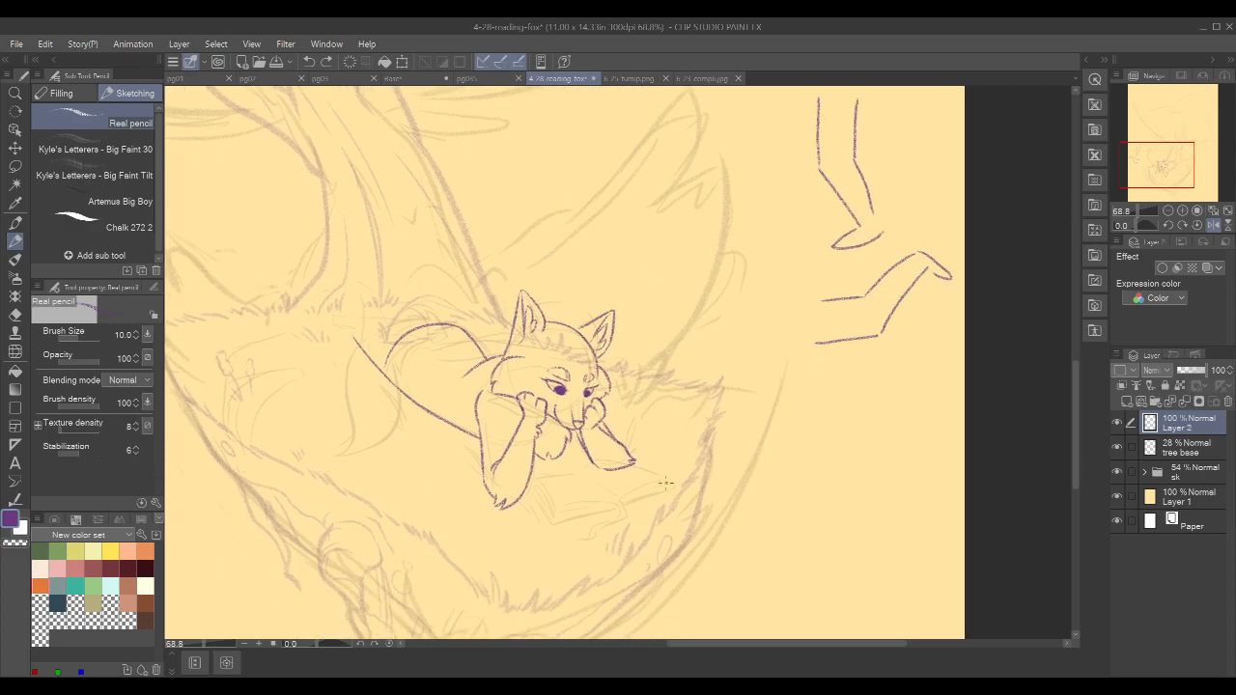
{"action": "left_click_drag", "start_coordinate": [668, 390], "coordinate": [624, 391]}
{"action": "mouse_move", "coordinate": [633, 379]}
{"action": "left_mouse_down"}
{"action": "mouse_move", "coordinate": [617, 392]}
{"action": "mouse_move", "coordinate": [638, 406]}
{"action": "mouse_move", "coordinate": [649, 456]}
{"action": "left_mouse_up"}
{"action": "left_click_drag", "start_coordinate": [648, 442], "coordinate": [652, 463]}
{"action": "key", "text": "ctrl+z"}
{"action": "key", "text": "ctrl+z"}
{"action": "key", "text": "ctrl+z"}
{"action": "key", "text": "ctrl+z"}
{"action": "left_click_drag", "start_coordinate": [536, 230], "coordinate": [581, 244]}
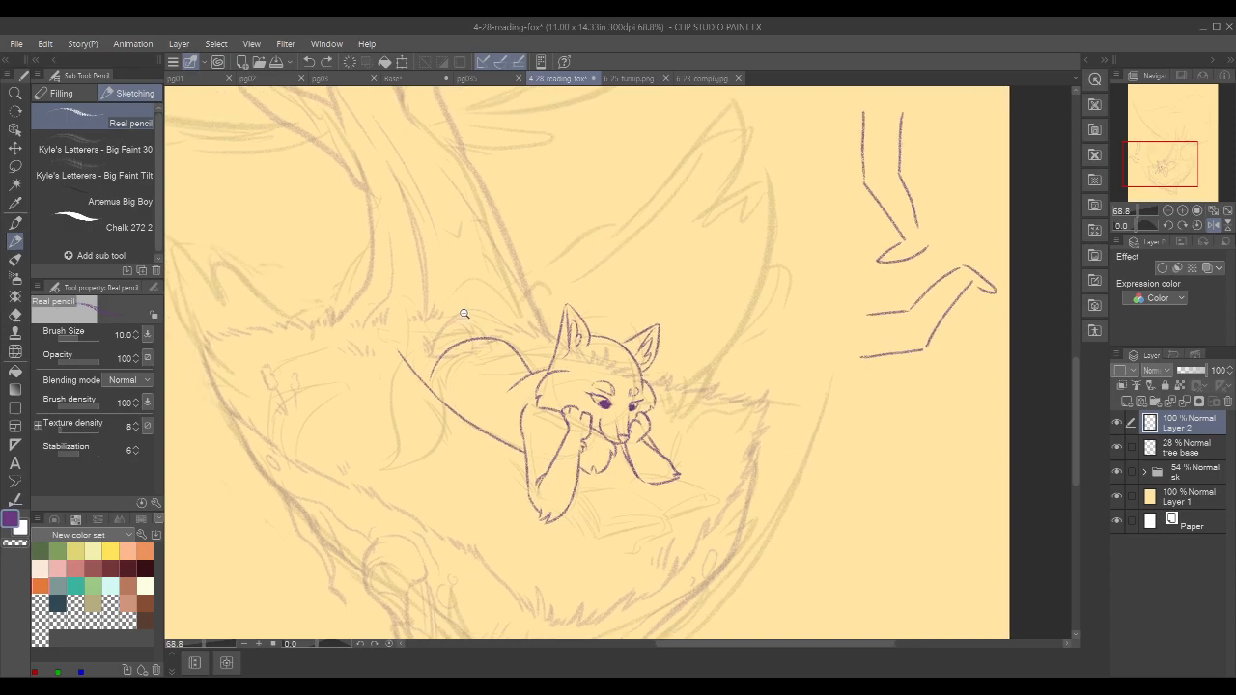
- Round off the body's lower line into a knee at the rear and run it back towards the hip
{"action": "left_click_drag", "start_coordinate": [462, 317], "coordinate": [469, 306]}
{"action": "left_click_drag", "start_coordinate": [584, 261], "coordinate": [552, 298]}
{"action": "left_click_drag", "start_coordinate": [370, 320], "coordinate": [346, 353]}
{"action": "mouse_move", "coordinate": [333, 429]}
{"action": "left_mouse_down"}
{"action": "mouse_move", "coordinate": [366, 412]}
{"action": "mouse_move", "coordinate": [354, 402]}
{"action": "mouse_move", "coordinate": [389, 409]}
{"action": "mouse_move", "coordinate": [359, 402]}
{"action": "mouse_move", "coordinate": [389, 415]}
{"action": "left_mouse_up"}
{"action": "key", "text": "ctrl+z"}
{"action": "key", "text": "ctrl+z"}
{"action": "key", "text": "ctrl+z"}
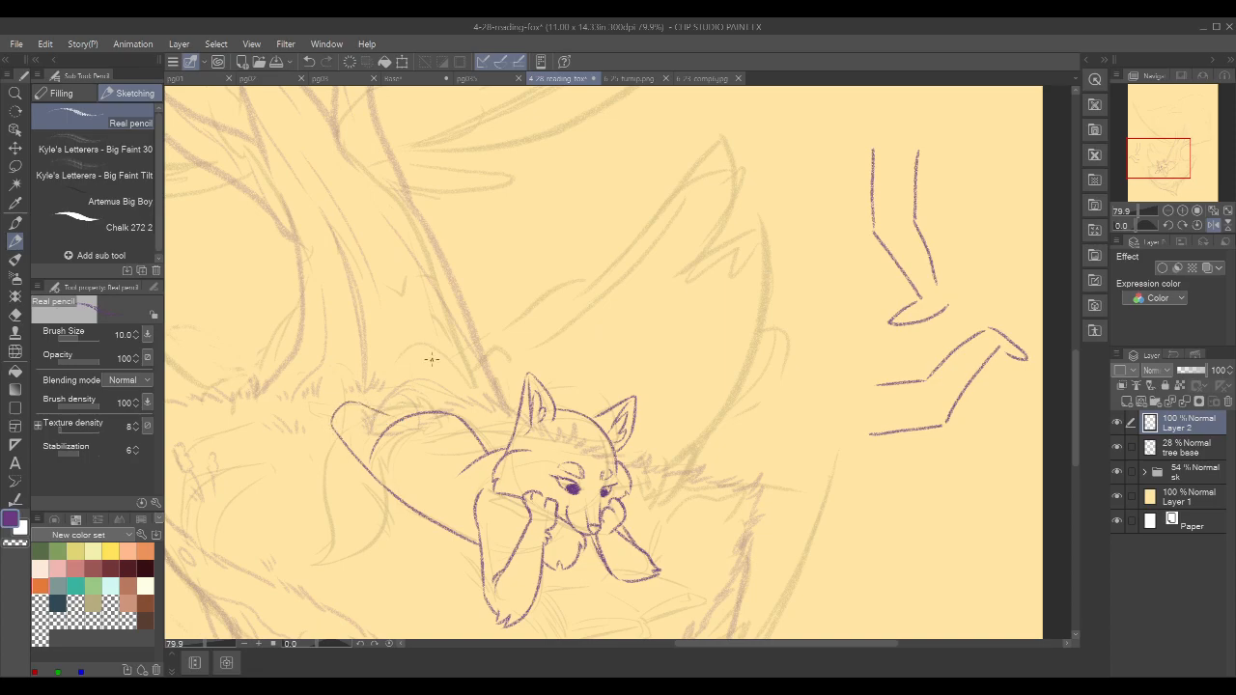
{"action": "key", "text": "ctrl+z"}
{"action": "key", "text": "ctrl+y"}
- Draw the near hind leg's raised lower part up from the knee with a rounded heel, and restore the unmirrored view
{"action": "mouse_move", "coordinate": [325, 376]}
{"action": "left_mouse_down"}
{"action": "mouse_move", "coordinate": [325, 355]}
{"action": "mouse_move", "coordinate": [329, 415]}
{"action": "left_mouse_up"}
{"action": "key", "text": "ctrl+z"}
{"action": "left_click_drag", "start_coordinate": [322, 352], "coordinate": [329, 416]}
{"action": "key", "text": "ctrl+z"}
{"action": "left_click_drag", "start_coordinate": [316, 344], "coordinate": [329, 415]}
{"action": "left_click_drag", "start_coordinate": [340, 346], "coordinate": [362, 416]}
{"action": "key", "text": "ctrl+z"}
{"action": "left_click_drag", "start_coordinate": [334, 344], "coordinate": [360, 399]}
{"action": "left_click_drag", "start_coordinate": [530, 254], "coordinate": [692, 271]}
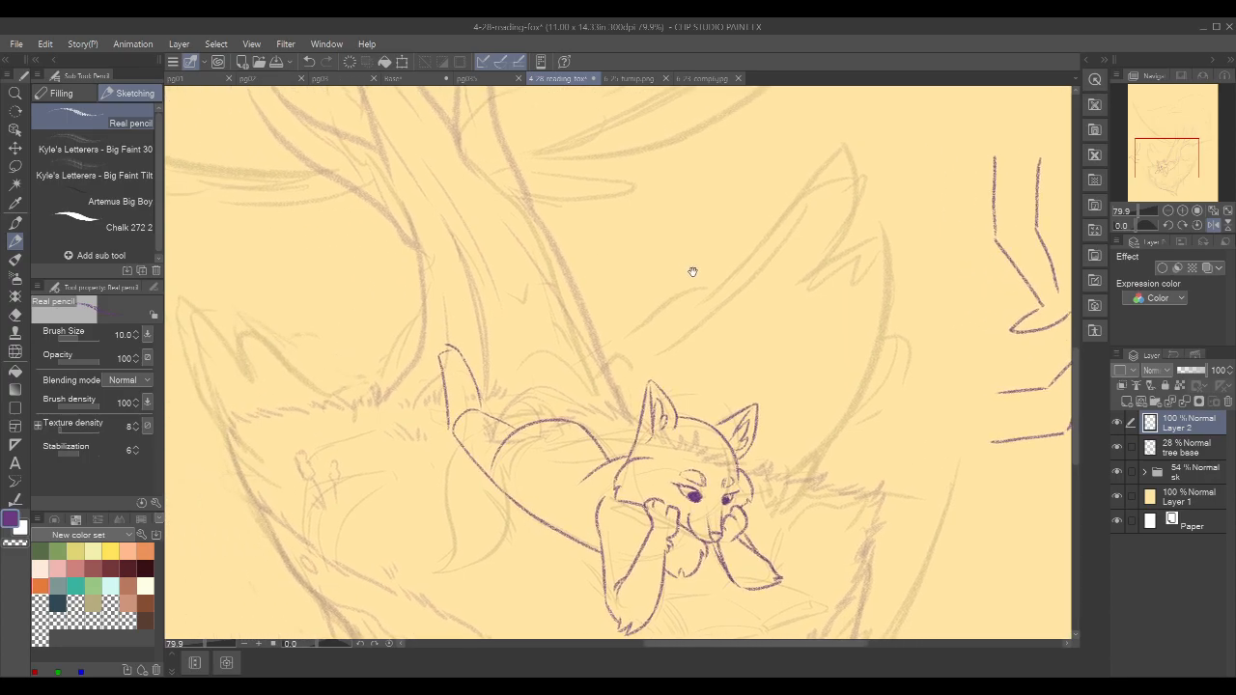
{"action": "left_click", "coordinate": [1213, 224]}
{"action": "mouse_move", "coordinate": [864, 277]}
{"action": "left_mouse_down"}
{"action": "mouse_move", "coordinate": [892, 237]}
{"action": "mouse_move", "coordinate": [762, 251]}
{"action": "left_mouse_up"}
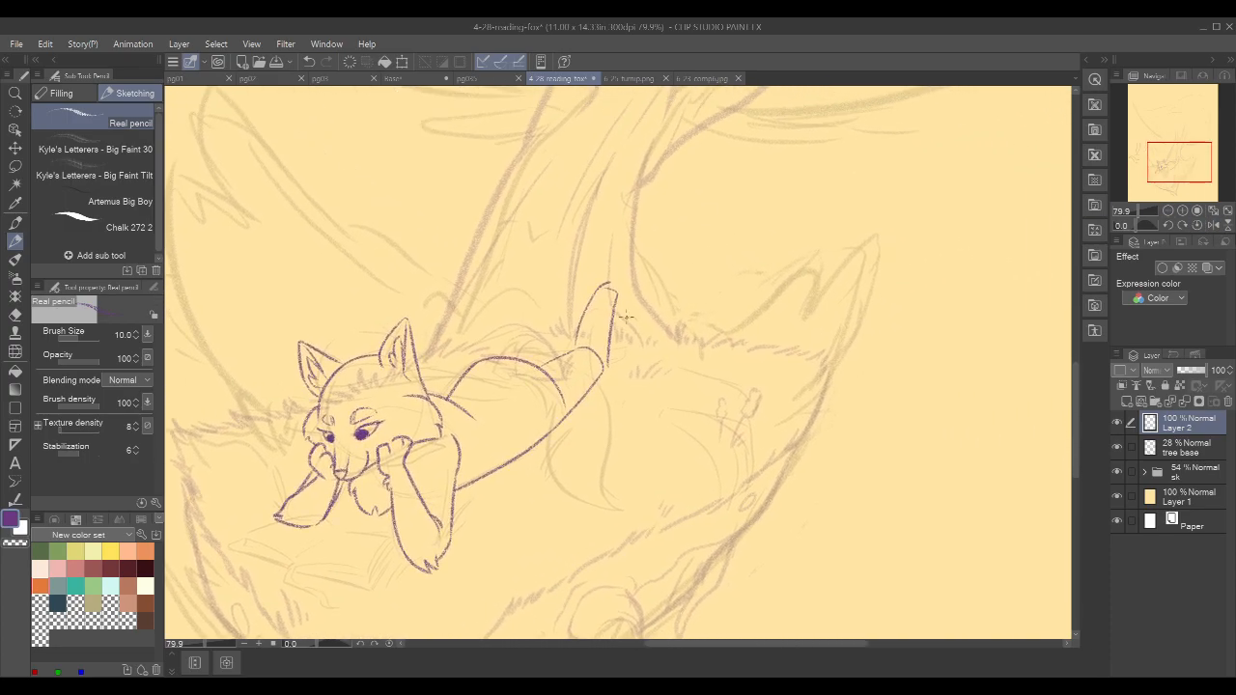
- Try a small construction sketch of straight strokes beside the raised leg and undo it
{"action": "left_click_drag", "start_coordinate": [724, 315], "coordinate": [714, 396]}
{"action": "left_click_drag", "start_coordinate": [769, 316], "coordinate": [750, 394]}
{"action": "left_click_drag", "start_coordinate": [722, 315], "coordinate": [769, 318]}
{"action": "key", "text": "ctrl+z"}
{"action": "key", "text": "ctrl+z"}
{"action": "key", "text": "ctrl+z"}
{"action": "key", "text": "ctrl+z"}
{"action": "mouse_move", "coordinate": [721, 299]}
{"action": "left_mouse_down"}
{"action": "mouse_move", "coordinate": [724, 321]}
{"action": "mouse_move", "coordinate": [766, 315]}
{"action": "mouse_move", "coordinate": [763, 359]}
{"action": "left_mouse_up"}
{"action": "key", "text": "ctrl+z"}
{"action": "key", "text": "ctrl+z"}
- Draw a nearly straight line from the fox's hip past the raised lower leg for the far thigh
{"action": "left_click_drag", "start_coordinate": [667, 269], "coordinate": [706, 287]}
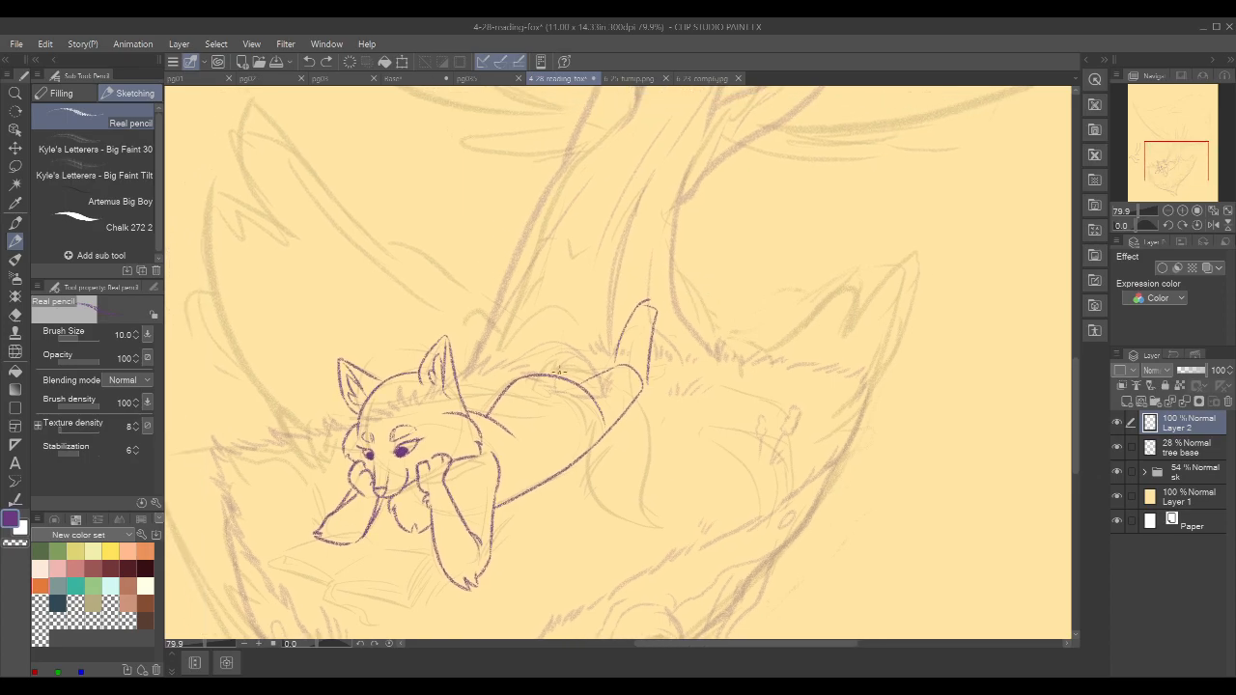
{"action": "left_click_drag", "start_coordinate": [541, 376], "coordinate": [678, 344]}
{"action": "mouse_move", "coordinate": [678, 352]}
{"action": "left_mouse_down"}
{"action": "mouse_move", "coordinate": [708, 341]}
{"action": "mouse_move", "coordinate": [695, 338]}
{"action": "left_mouse_up"}
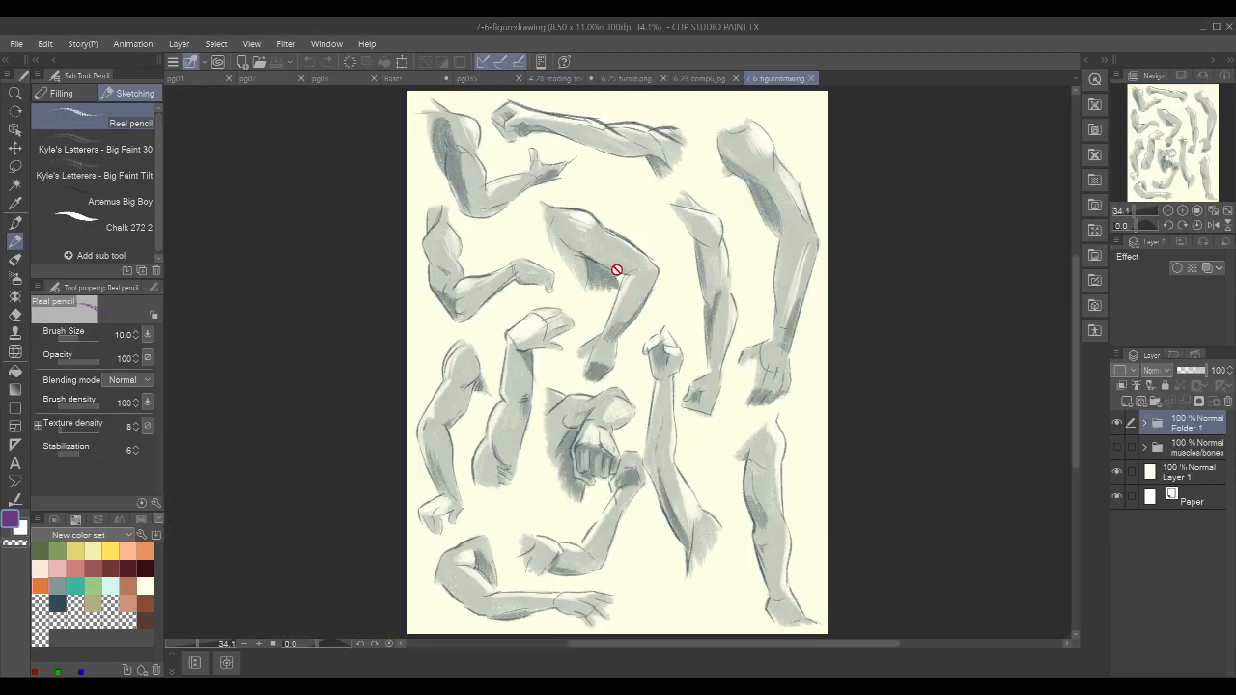
- Compare the arm studies with the muscles/bones folder in the figure drawing file and return to the fox drawing
{"action": "left_click", "coordinate": [1117, 423]}
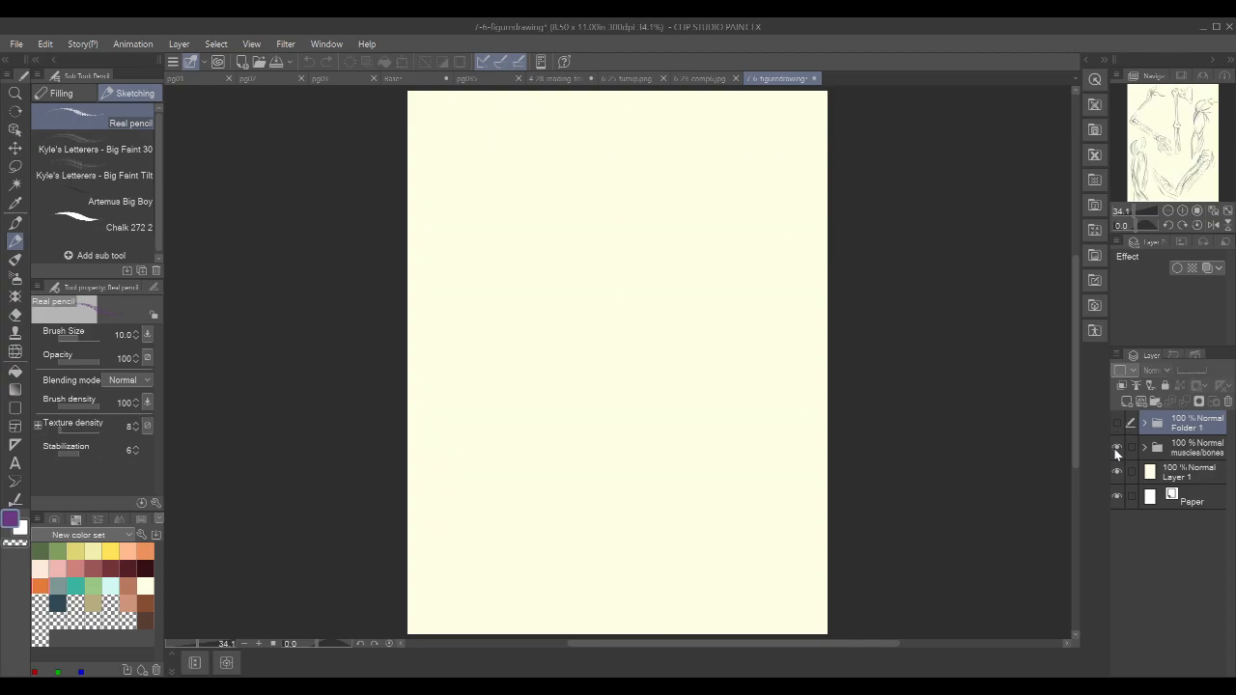
{"action": "left_click", "coordinate": [1116, 447]}
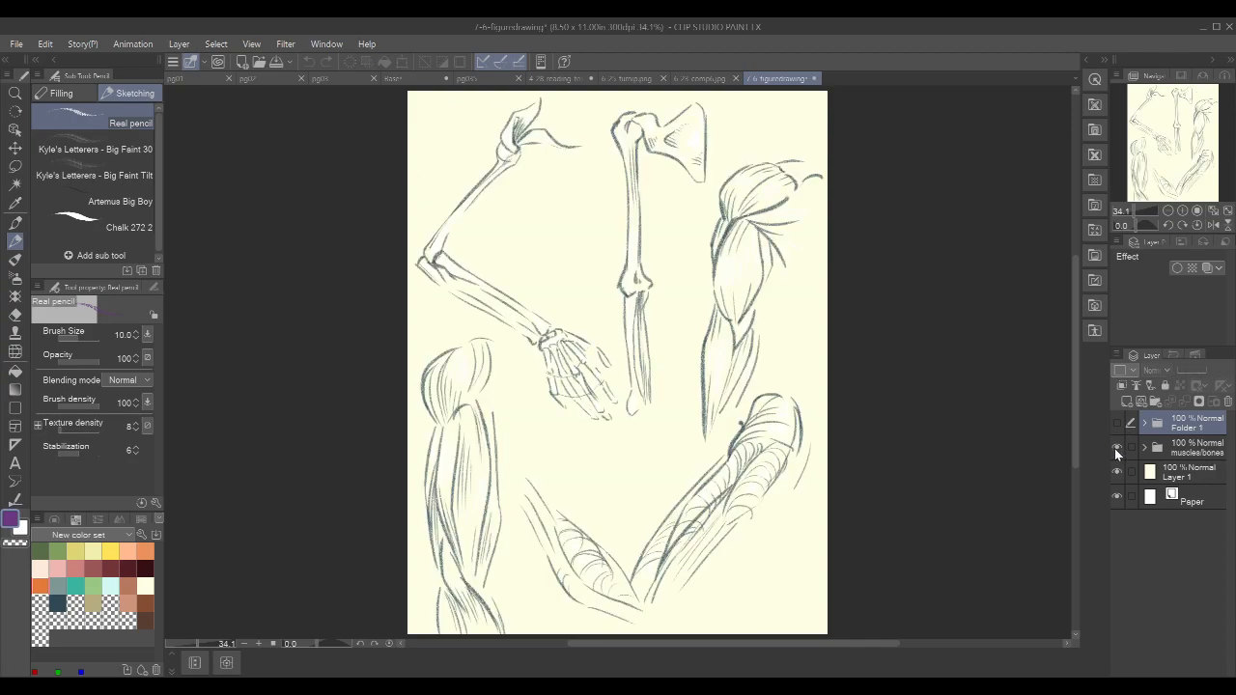
{"action": "left_click", "coordinate": [1116, 448]}
{"action": "left_click", "coordinate": [1116, 422]}
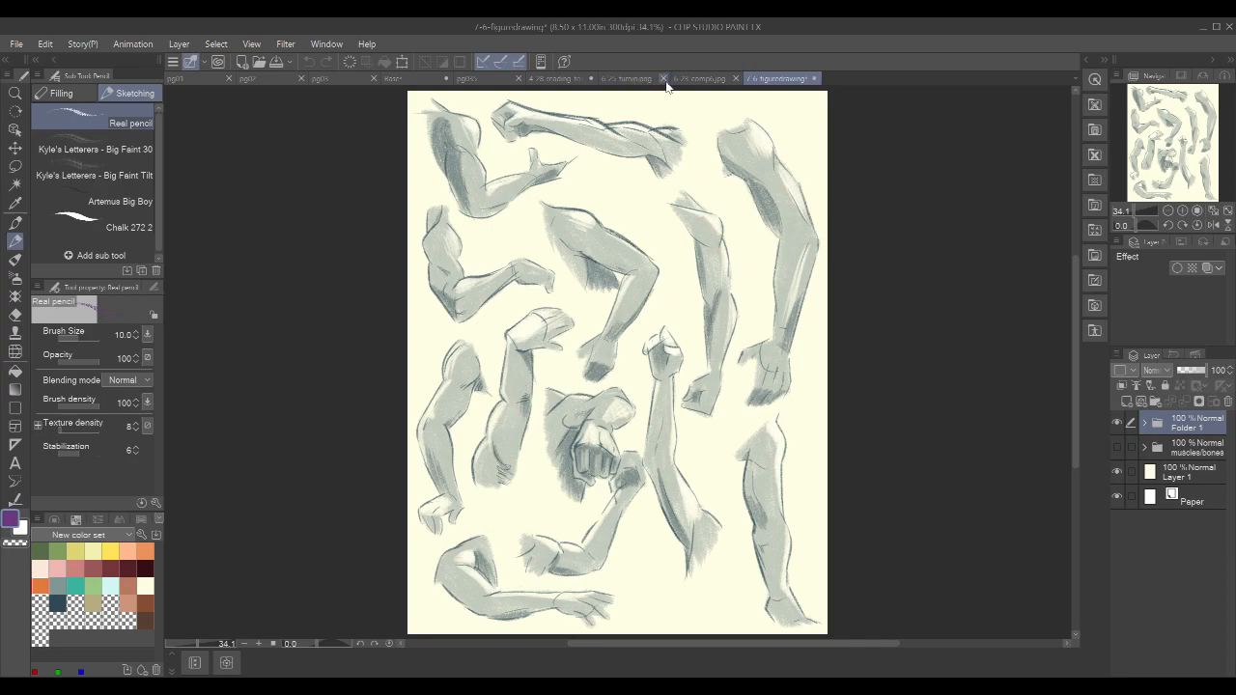
{"action": "left_click", "coordinate": [563, 80]}
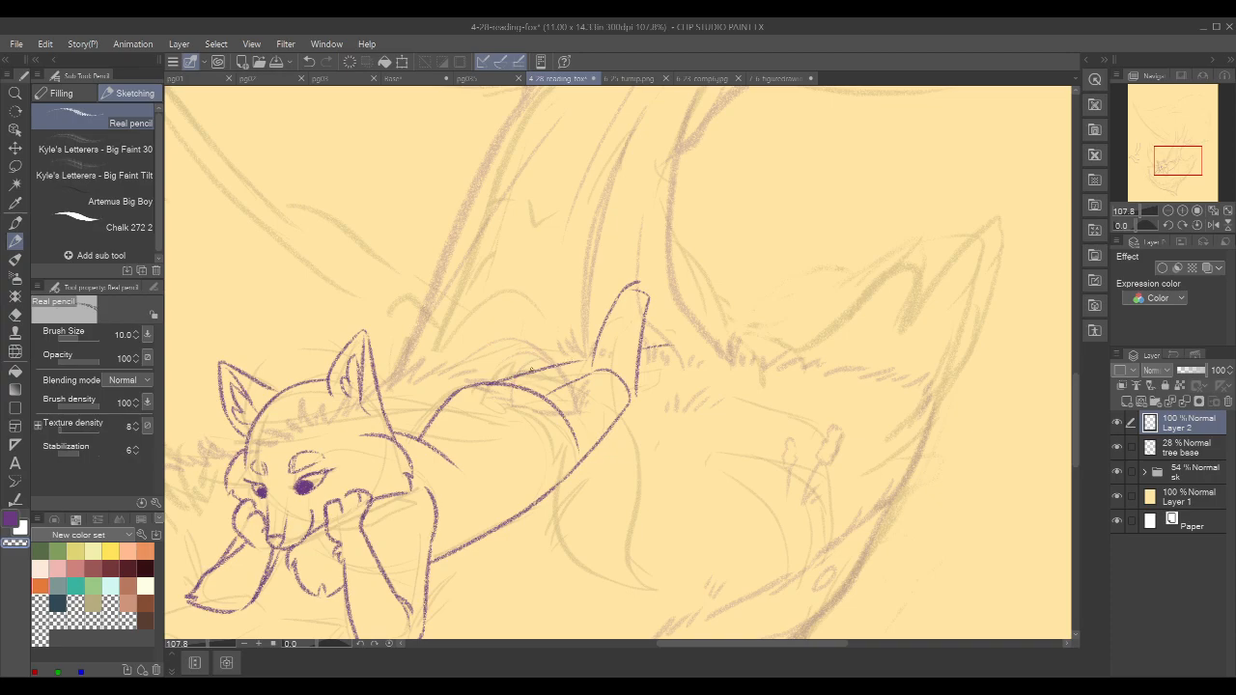
- Draw the foot at the end of the raised near hind leg, undoing unwanted strokes
{"action": "key", "text": "ctrl+z"}
{"action": "left_click_drag", "start_coordinate": [641, 348], "coordinate": [669, 345]}
{"action": "mouse_move", "coordinate": [717, 242]}
{"action": "left_mouse_down"}
{"action": "mouse_move", "coordinate": [620, 308]}
{"action": "mouse_move", "coordinate": [542, 380]}
{"action": "mouse_move", "coordinate": [564, 381]}
{"action": "mouse_move", "coordinate": [580, 353]}
{"action": "mouse_move", "coordinate": [538, 384]}
{"action": "mouse_move", "coordinate": [566, 352]}
{"action": "mouse_move", "coordinate": [536, 349]}
{"action": "mouse_move", "coordinate": [568, 378]}
{"action": "left_mouse_up"}
{"action": "key", "text": "ctrl+z"}
{"action": "key", "text": "ctrl+z"}
{"action": "key", "text": "ctrl+z"}
{"action": "key", "text": "ctrl+z"}
{"action": "key", "text": "ctrl+z"}
{"action": "key", "text": "ctrl+z"}
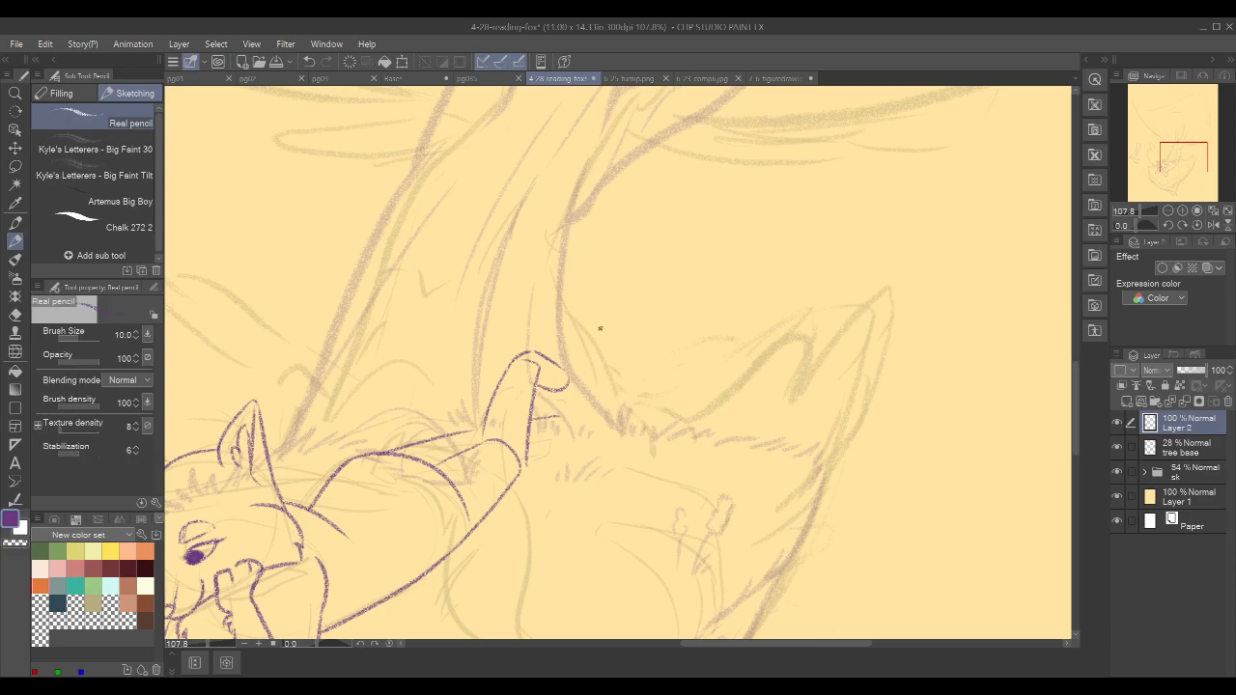
- Erase the far thigh line between the hip and the raised leg with the transparent colour
{"action": "left_click_drag", "start_coordinate": [705, 298], "coordinate": [841, 240]}
{"action": "key", "text": "c"}
{"action": "left_click_drag", "start_coordinate": [684, 362], "coordinate": [662, 366]}
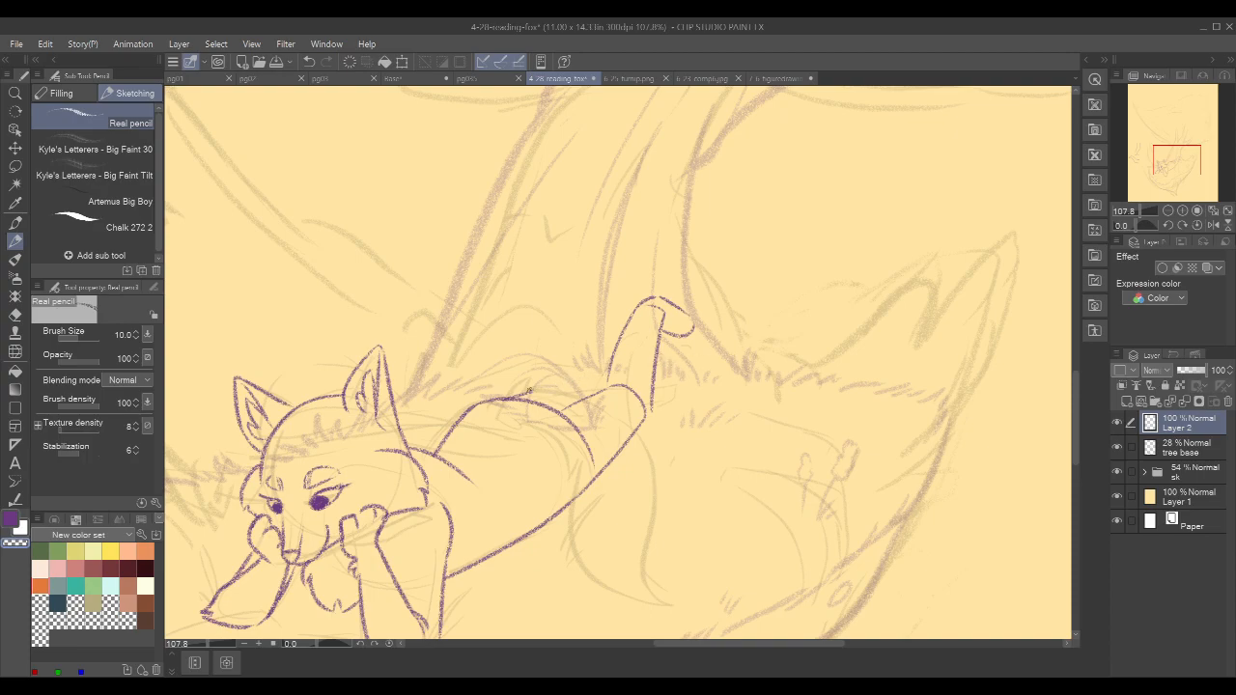
- Redraw the far thigh line from the hip on a rotated canvas, undoing unwanted strokes, and turn the canvas back upright
{"action": "key", "text": "r"}
{"action": "mouse_move", "coordinate": [861, 356]}
{"action": "left_mouse_down"}
{"action": "mouse_move", "coordinate": [866, 317]}
{"action": "mouse_move", "coordinate": [780, 202]}
{"action": "left_mouse_up"}
{"action": "key", "text": "p"}
{"action": "key", "text": "c"}
{"action": "key", "text": "c"}
{"action": "key", "text": "c"}
{"action": "key", "text": "p"}
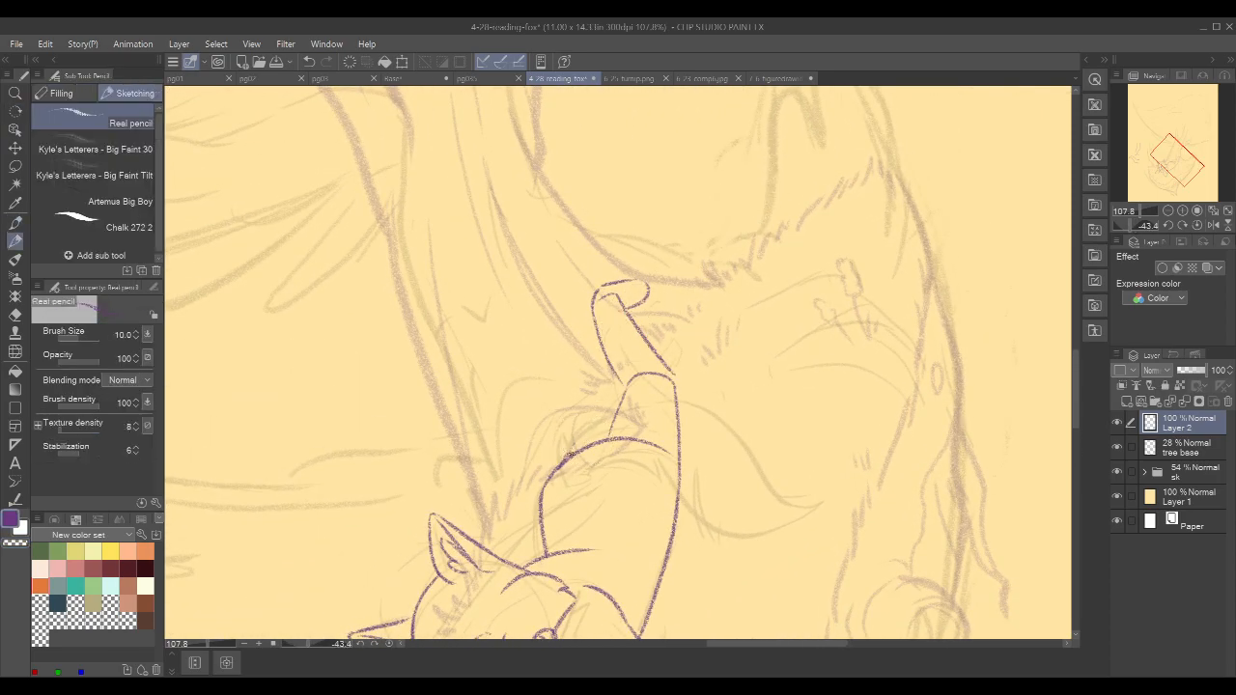
{"action": "left_click_drag", "start_coordinate": [610, 411], "coordinate": [560, 461]}
{"action": "mouse_move", "coordinate": [659, 356]}
{"action": "left_mouse_down"}
{"action": "mouse_move", "coordinate": [681, 326]}
{"action": "mouse_move", "coordinate": [670, 337]}
{"action": "mouse_move", "coordinate": [682, 338]}
{"action": "left_mouse_up"}
{"action": "key", "text": "ctrl+z"}
{"action": "key", "text": "ctrl+z"}
{"action": "key", "text": "ctrl+z"}
{"action": "key", "text": "ctrl+z"}
{"action": "left_click_drag", "start_coordinate": [671, 384], "coordinate": [687, 319]}
{"action": "key", "text": "ctrl+z"}
{"action": "key", "text": "r"}
{"action": "mouse_move", "coordinate": [894, 201]}
{"action": "left_mouse_down"}
{"action": "mouse_move", "coordinate": [913, 229]}
{"action": "mouse_move", "coordinate": [888, 438]}
{"action": "left_mouse_up"}
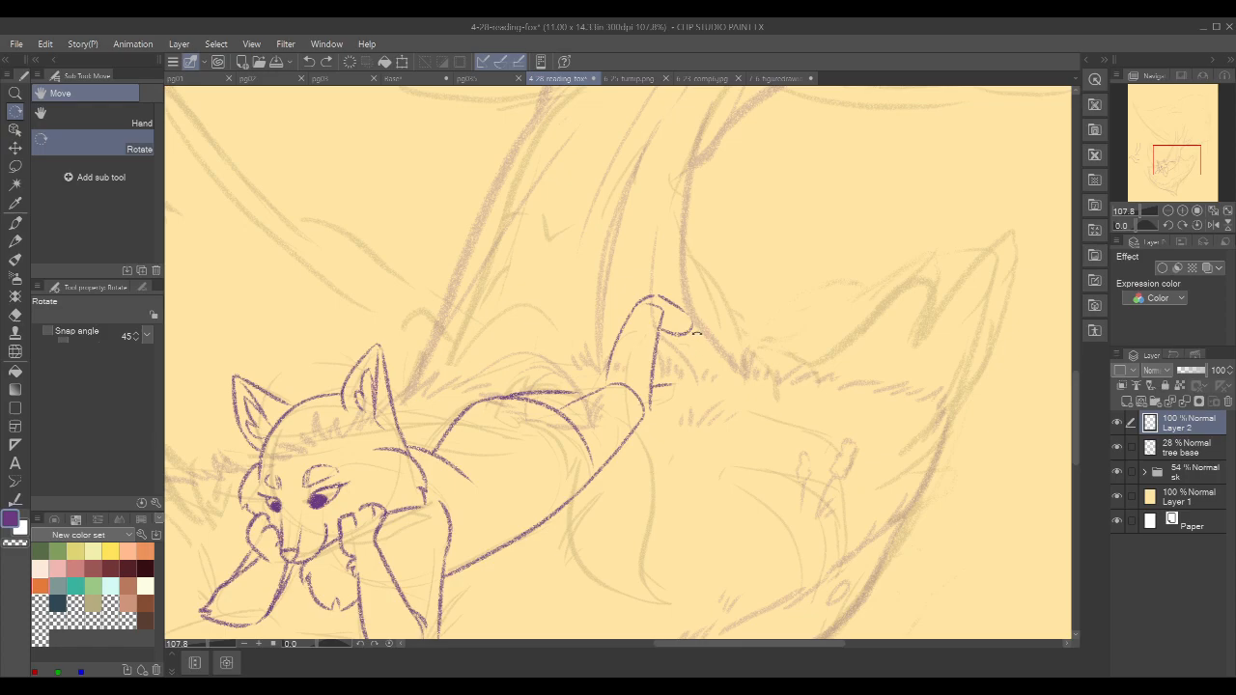
- Erase the leftover piece of the far thigh line sticking out behind the raised leg
{"action": "key", "text": "p"}
{"action": "key", "text": "c"}
{"action": "key", "text": "c"}
{"action": "mouse_move", "coordinate": [691, 373]}
{"action": "left_mouse_down"}
{"action": "mouse_move", "coordinate": [691, 402]}
{"action": "mouse_move", "coordinate": [727, 308]}
{"action": "mouse_move", "coordinate": [739, 369]}
{"action": "left_mouse_up"}
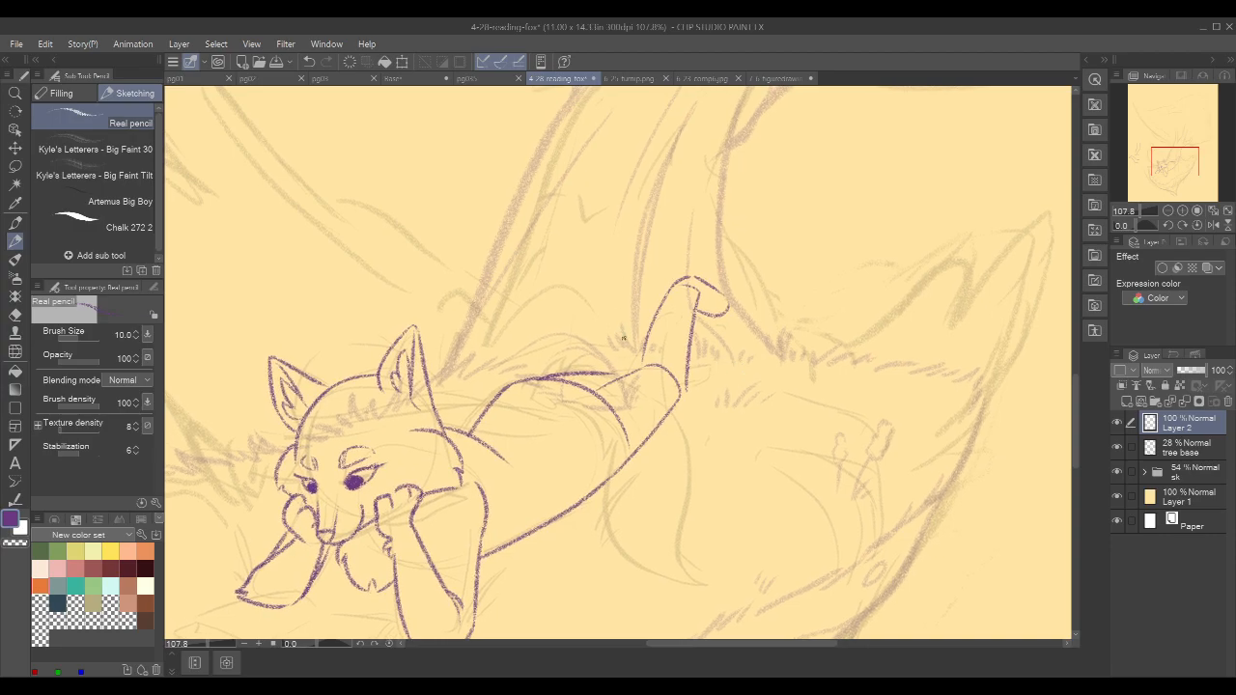
- Draw the far hind leg rising behind the near one, with its foot showing below the near foot, reworking unwanted strokes
{"action": "left_click_drag", "start_coordinate": [608, 374], "coordinate": [646, 333]}
{"action": "key", "text": "ctrl+z"}
{"action": "mouse_move", "coordinate": [612, 373]}
{"action": "left_mouse_down"}
{"action": "mouse_move", "coordinate": [645, 338]}
{"action": "mouse_move", "coordinate": [723, 328]}
{"action": "mouse_move", "coordinate": [709, 337]}
{"action": "left_mouse_up"}
{"action": "key", "text": "ctrl+z"}
{"action": "key", "text": "ctrl+z"}
{"action": "key", "text": "ctrl+z"}
{"action": "mouse_move", "coordinate": [617, 365]}
{"action": "left_mouse_down"}
{"action": "mouse_move", "coordinate": [641, 340]}
{"action": "mouse_move", "coordinate": [713, 333]}
{"action": "mouse_move", "coordinate": [715, 319]}
{"action": "left_mouse_up"}
{"action": "key", "text": "ctrl+z"}
{"action": "key", "text": "ctrl+z"}
{"action": "key", "text": "ctrl+z"}
{"action": "key", "text": "ctrl+z"}
{"action": "key", "text": "ctrl+z"}
{"action": "key", "text": "ctrl+z"}
- Check the hind legs in the mirrored view and clean up the lines where the far leg meets the back
{"action": "scroll", "coordinate": [821, 305], "scroll_direction": "down", "scroll_amount": 5}
{"action": "left_click_drag", "start_coordinate": [808, 312], "coordinate": [807, 316]}
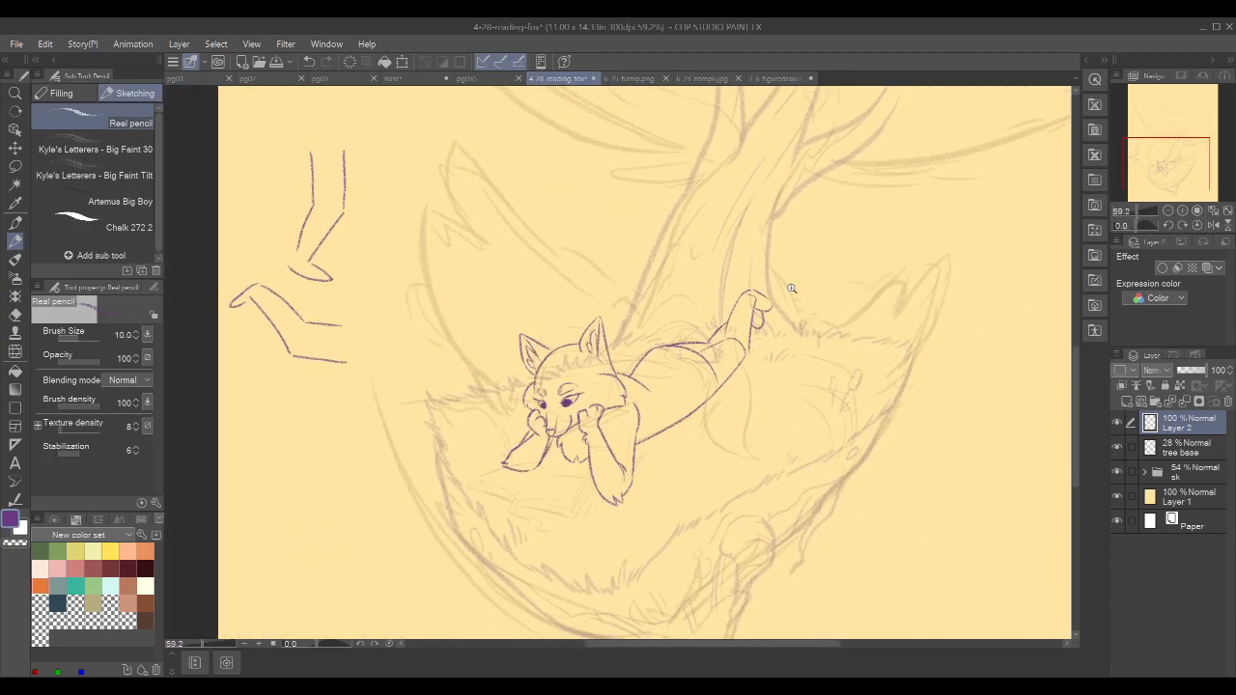
{"action": "left_click_drag", "start_coordinate": [732, 305], "coordinate": [751, 331]}
{"action": "left_click", "coordinate": [1212, 225]}
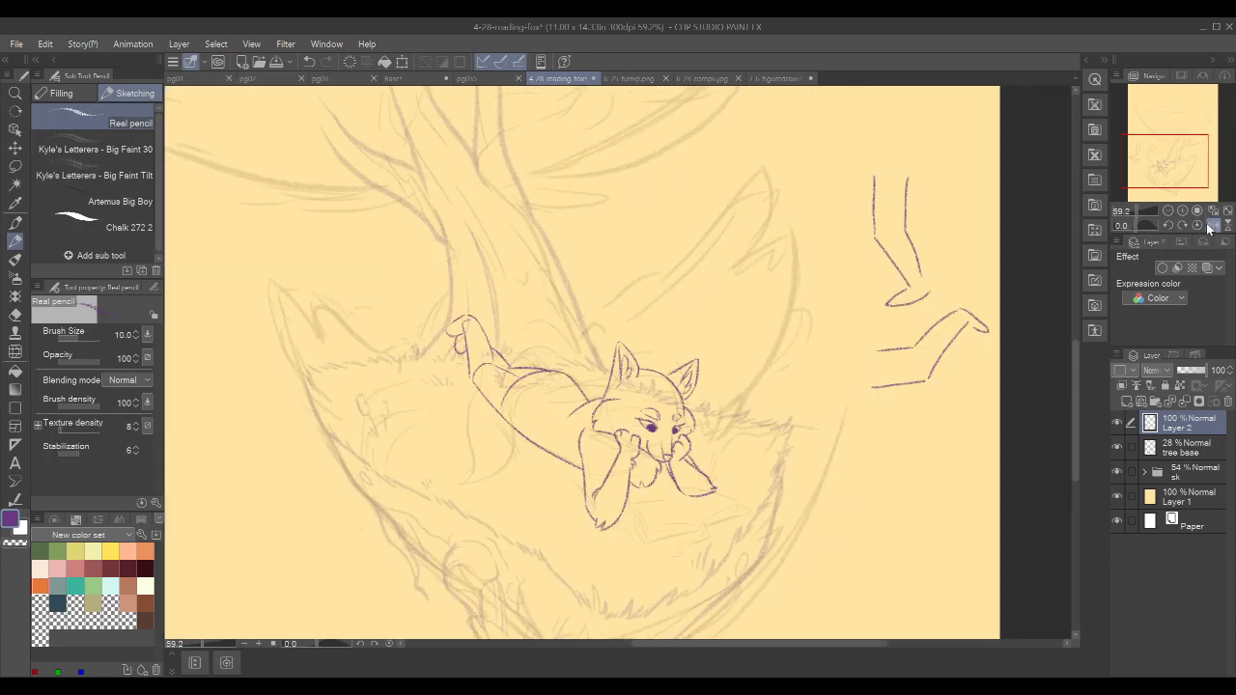
{"action": "scroll", "coordinate": [556, 340], "scroll_direction": "up", "scroll_amount": 5}
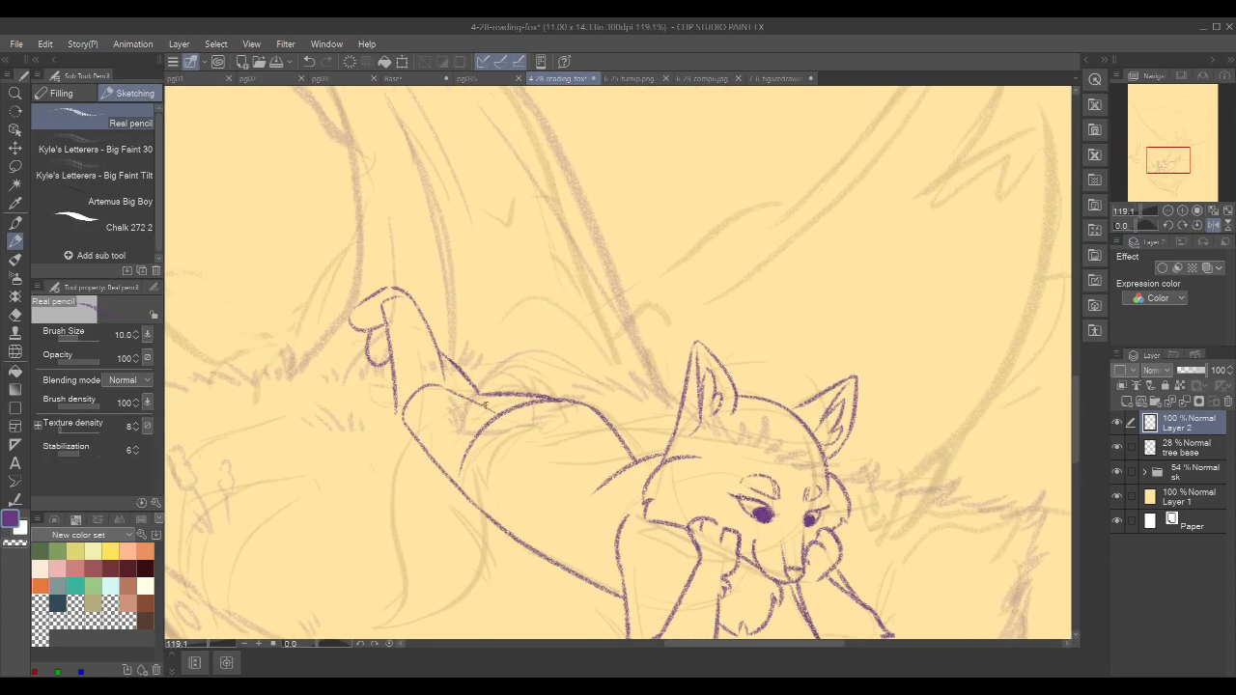
{"action": "mouse_move", "coordinate": [447, 389]}
{"action": "left_mouse_down"}
{"action": "mouse_move", "coordinate": [514, 411]}
{"action": "mouse_move", "coordinate": [494, 409]}
{"action": "left_mouse_up"}
{"action": "key", "text": "c"}
{"action": "left_click_drag", "start_coordinate": [853, 226], "coordinate": [641, 489]}
{"action": "mouse_move", "coordinate": [806, 307]}
{"action": "left_mouse_down"}
{"action": "mouse_move", "coordinate": [773, 323]}
{"action": "mouse_move", "coordinate": [792, 324]}
{"action": "left_mouse_up"}
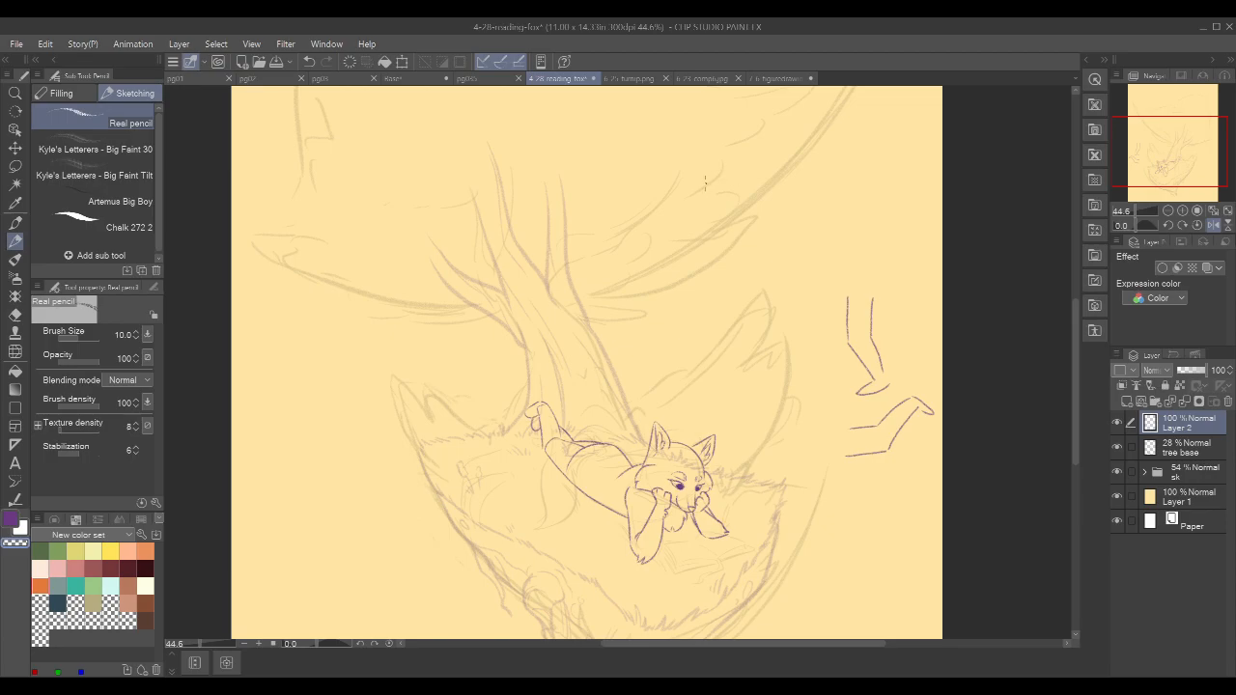
- Try a small loose sketch in the empty area above the leg studies and clear it with a lasso selection
{"action": "left_click_drag", "start_coordinate": [715, 172], "coordinate": [726, 169]}
{"action": "key", "text": "ctrl+z"}
{"action": "mouse_move", "coordinate": [697, 218]}
{"action": "left_mouse_down"}
{"action": "mouse_move", "coordinate": [732, 215]}
{"action": "mouse_move", "coordinate": [708, 282]}
{"action": "left_mouse_up"}
{"action": "left_click_drag", "start_coordinate": [790, 169], "coordinate": [793, 171]}
{"action": "left_click_drag", "start_coordinate": [778, 218], "coordinate": [793, 207]}
{"action": "key", "text": "ctrl+z"}
{"action": "mouse_move", "coordinate": [790, 209]}
{"action": "left_mouse_down"}
{"action": "mouse_move", "coordinate": [806, 219]}
{"action": "mouse_move", "coordinate": [783, 224]}
{"action": "mouse_move", "coordinate": [776, 244]}
{"action": "left_mouse_up"}
{"action": "left_click_drag", "start_coordinate": [768, 245], "coordinate": [794, 251]}
{"action": "mouse_move", "coordinate": [806, 220]}
{"action": "left_mouse_down"}
{"action": "mouse_move", "coordinate": [780, 264]}
{"action": "mouse_move", "coordinate": [790, 279]}
{"action": "mouse_move", "coordinate": [797, 259]}
{"action": "mouse_move", "coordinate": [776, 264]}
{"action": "mouse_move", "coordinate": [808, 272]}
{"action": "left_mouse_up"}
{"action": "key", "text": "m"}
{"action": "mouse_move", "coordinate": [787, 130]}
{"action": "left_mouse_down"}
{"action": "mouse_move", "coordinate": [786, 302]}
{"action": "mouse_move", "coordinate": [832, 208]}
{"action": "left_mouse_up"}
{"action": "key", "text": "ctrl+d"}
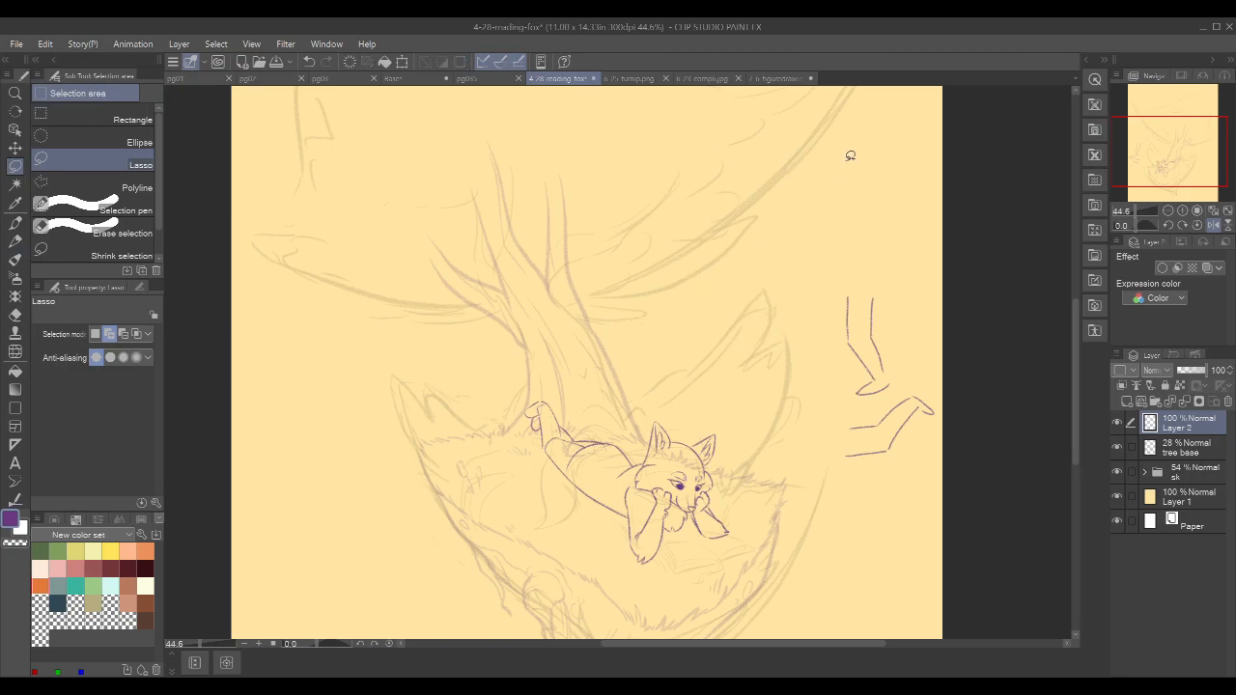
- Return to the pencil and review the whole page in the mirrored and unmirrored views
{"action": "key", "text": "p"}
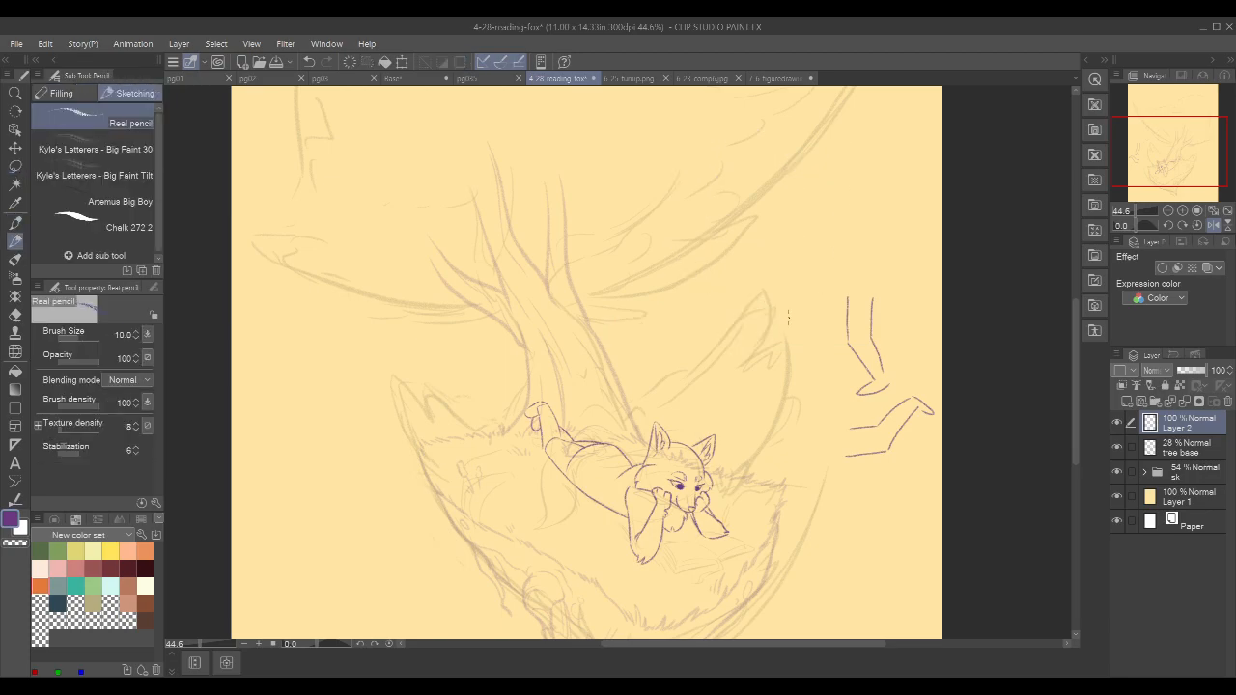
{"action": "left_click", "coordinate": [1214, 225]}
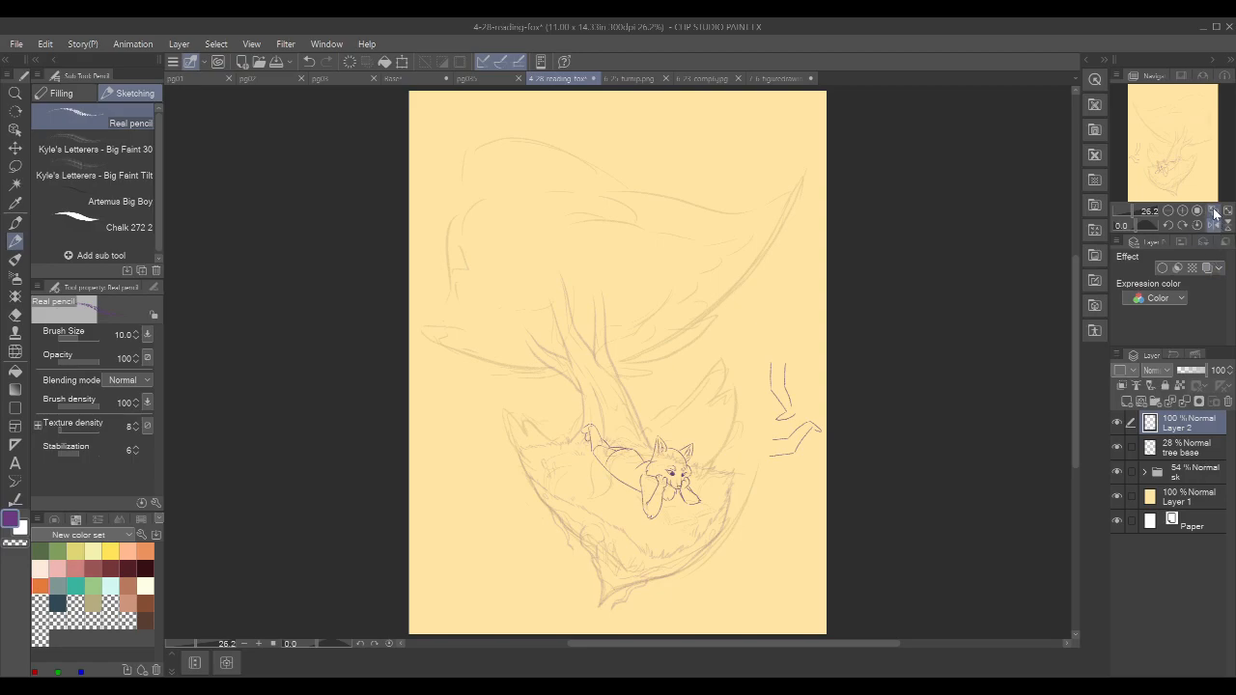
{"action": "left_click", "coordinate": [1213, 225]}
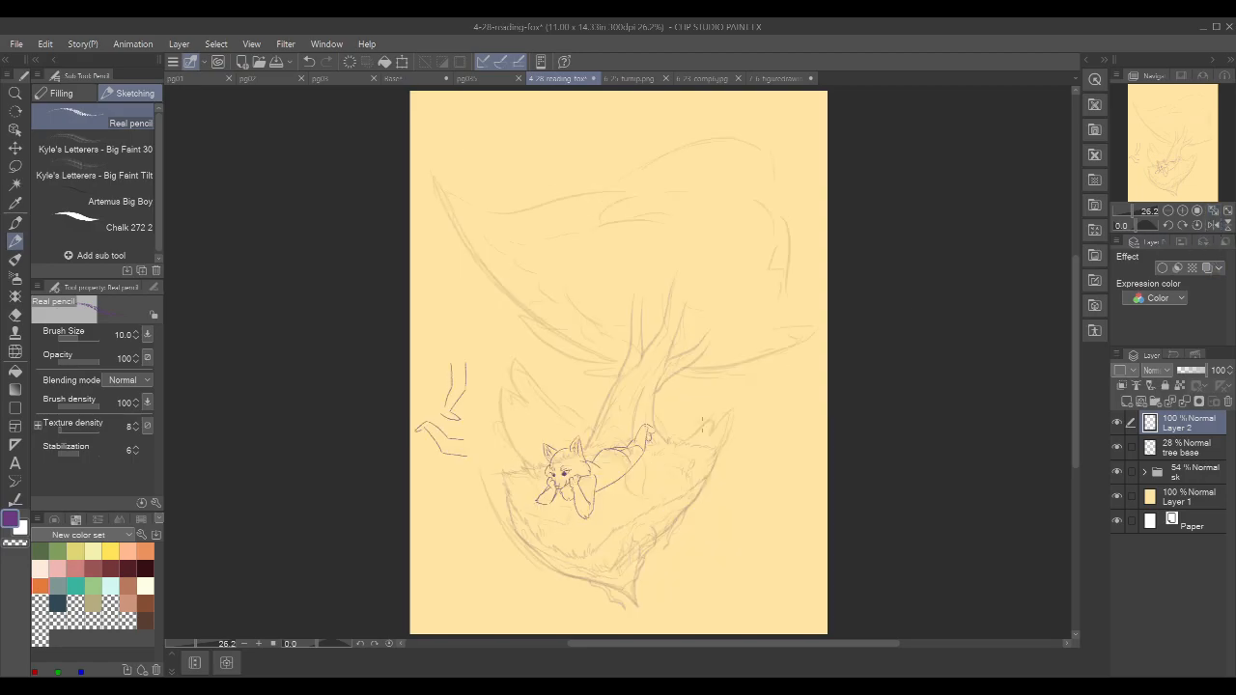
- Draw the start of the fox's tail over the rump with a small fur tuft, redoing unwanted strokes
{"action": "left_click_drag", "start_coordinate": [592, 490], "coordinate": [641, 446]}
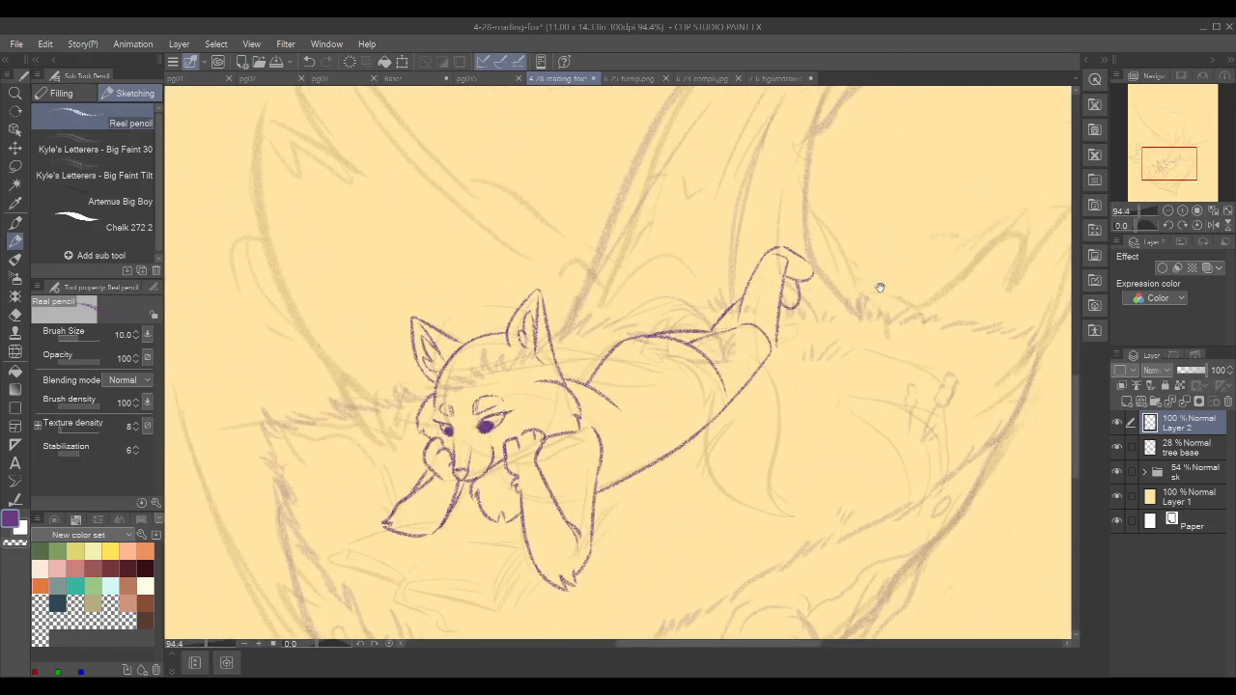
{"action": "left_click_drag", "start_coordinate": [876, 292], "coordinate": [772, 363]}
{"action": "mouse_move", "coordinate": [557, 414]}
{"action": "left_mouse_down"}
{"action": "mouse_move", "coordinate": [567, 419]}
{"action": "mouse_move", "coordinate": [542, 391]}
{"action": "mouse_move", "coordinate": [557, 425]}
{"action": "mouse_move", "coordinate": [546, 380]}
{"action": "mouse_move", "coordinate": [615, 385]}
{"action": "left_mouse_up"}
{"action": "key", "text": "ctrl+z"}
{"action": "key", "text": "ctrl+z"}
{"action": "key", "text": "ctrl+z"}
{"action": "key", "text": "ctrl+z"}
{"action": "key", "text": "ctrl+y"}
{"action": "key", "text": "ctrl+z"}
{"action": "left_click_drag", "start_coordinate": [546, 386], "coordinate": [640, 406]}
{"action": "key", "text": "ctrl+z"}
{"action": "mouse_move", "coordinate": [545, 387]}
{"action": "left_mouse_down"}
{"action": "mouse_move", "coordinate": [614, 380]}
{"action": "mouse_move", "coordinate": [589, 371]}
{"action": "left_mouse_up"}
{"action": "key", "text": "ctrl+z"}
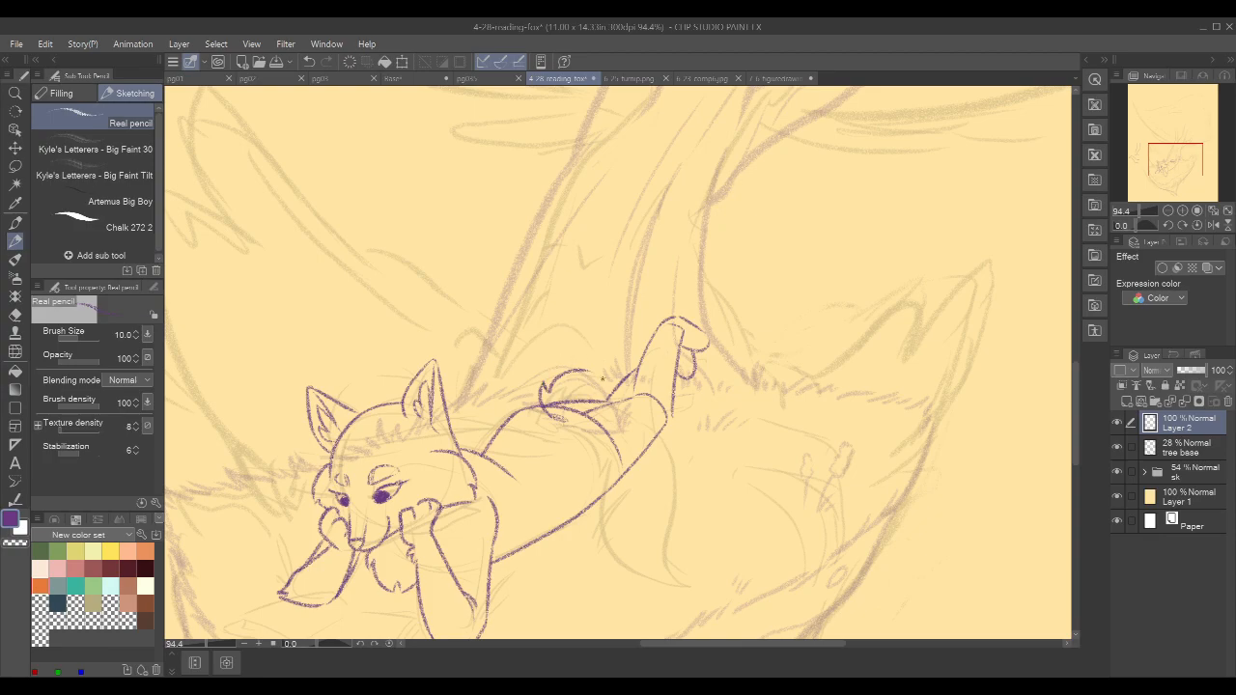
- Draw the tail's outer edge curving over the hip and down past the raised legs, redoing the stroke until it fits
{"action": "mouse_move", "coordinate": [583, 371]}
{"action": "left_mouse_down"}
{"action": "mouse_move", "coordinate": [643, 419]}
{"action": "mouse_move", "coordinate": [659, 452]}
{"action": "left_mouse_up"}
{"action": "key", "text": "ctrl+z"}
{"action": "left_click_drag", "start_coordinate": [582, 370], "coordinate": [656, 464]}
{"action": "key", "text": "ctrl+z"}
{"action": "left_click_drag", "start_coordinate": [582, 370], "coordinate": [665, 475]}
{"action": "key", "text": "ctrl+z"}
{"action": "left_click_drag", "start_coordinate": [583, 371], "coordinate": [656, 434]}
{"action": "key", "text": "ctrl+z"}
{"action": "left_click_drag", "start_coordinate": [583, 373], "coordinate": [666, 452]}
{"action": "key", "text": "ctrl+z"}
{"action": "left_click_drag", "start_coordinate": [583, 376], "coordinate": [666, 469]}
- Draw the tail's inner edge sweeping from the rump down across the belly line
{"action": "left_click_drag", "start_coordinate": [564, 419], "coordinate": [587, 466]}
{"action": "key", "text": "ctrl+z"}
{"action": "key", "text": "ctrl+z"}
{"action": "left_click_drag", "start_coordinate": [559, 419], "coordinate": [612, 519]}
{"action": "key", "text": "ctrl+z"}
{"action": "mouse_move", "coordinate": [560, 419]}
{"action": "left_mouse_down"}
{"action": "mouse_move", "coordinate": [585, 440]}
{"action": "mouse_move", "coordinate": [606, 521]}
{"action": "left_mouse_up"}
{"action": "key", "text": "ctrl+z"}
{"action": "left_click_drag", "start_coordinate": [561, 420], "coordinate": [608, 542]}
{"action": "key", "text": "ctrl+z"}
{"action": "key", "text": "ctrl+y"}
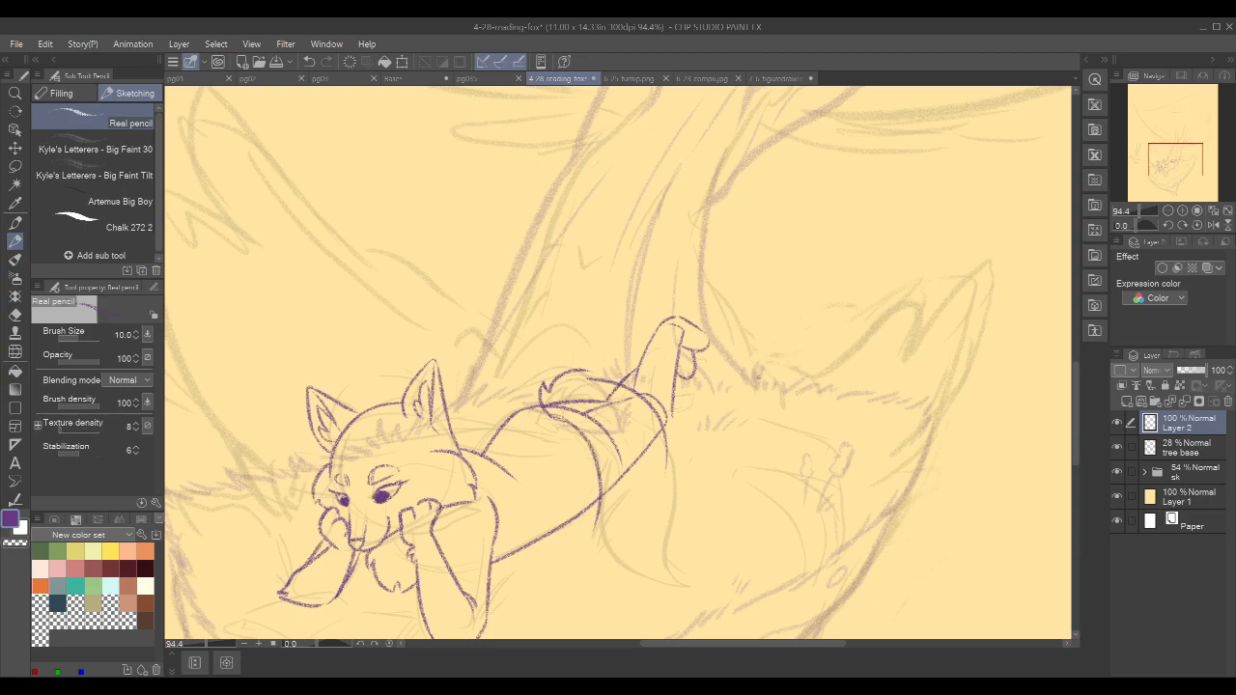
- Sketch simple box shapes in the empty area beside the tree and clear them with a lasso selection
{"action": "mouse_move", "coordinate": [832, 203]}
{"action": "left_mouse_down"}
{"action": "mouse_move", "coordinate": [841, 322]}
{"action": "mouse_move", "coordinate": [858, 314]}
{"action": "mouse_move", "coordinate": [861, 201]}
{"action": "mouse_move", "coordinate": [864, 316]}
{"action": "left_mouse_up"}
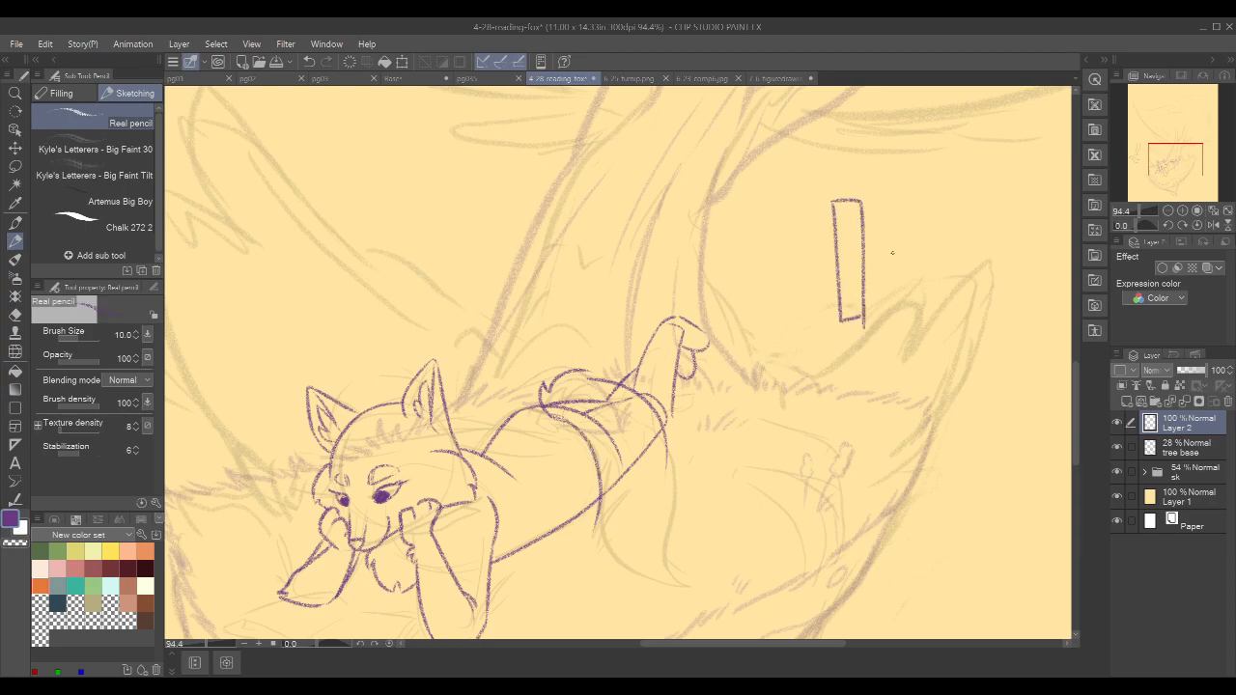
{"action": "mouse_move", "coordinate": [833, 201]}
{"action": "left_mouse_down"}
{"action": "mouse_move", "coordinate": [836, 179]}
{"action": "mouse_move", "coordinate": [905, 251]}
{"action": "mouse_move", "coordinate": [906, 300]}
{"action": "left_mouse_up"}
{"action": "left_click_drag", "start_coordinate": [958, 172], "coordinate": [935, 294]}
{"action": "key", "text": "m"}
{"action": "mouse_move", "coordinate": [965, 132]}
{"action": "left_mouse_down"}
{"action": "mouse_move", "coordinate": [801, 176]}
{"action": "mouse_move", "coordinate": [890, 380]}
{"action": "mouse_move", "coordinate": [1010, 162]}
{"action": "left_mouse_up"}
{"action": "key", "text": "Delete"}
{"action": "key", "text": "ctrl+d"}
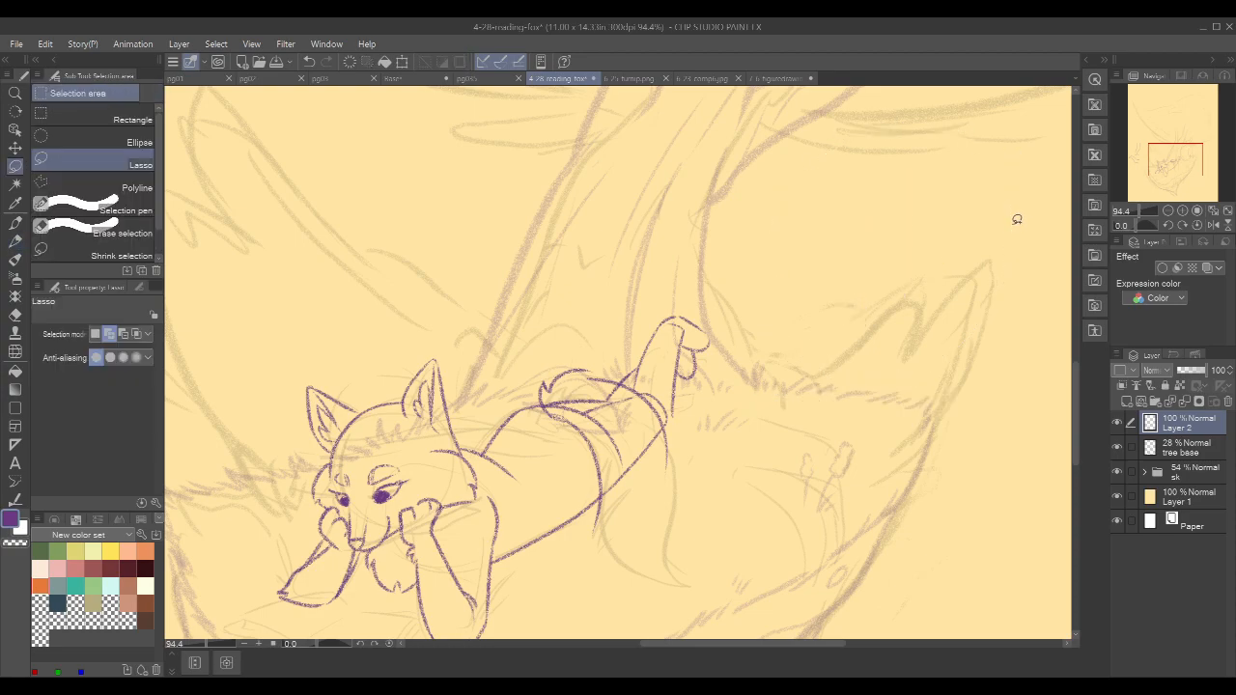
- Return to the pencil and extend the tail's inner edge into a curve along the ground towards the tip
{"action": "key", "text": "p"}
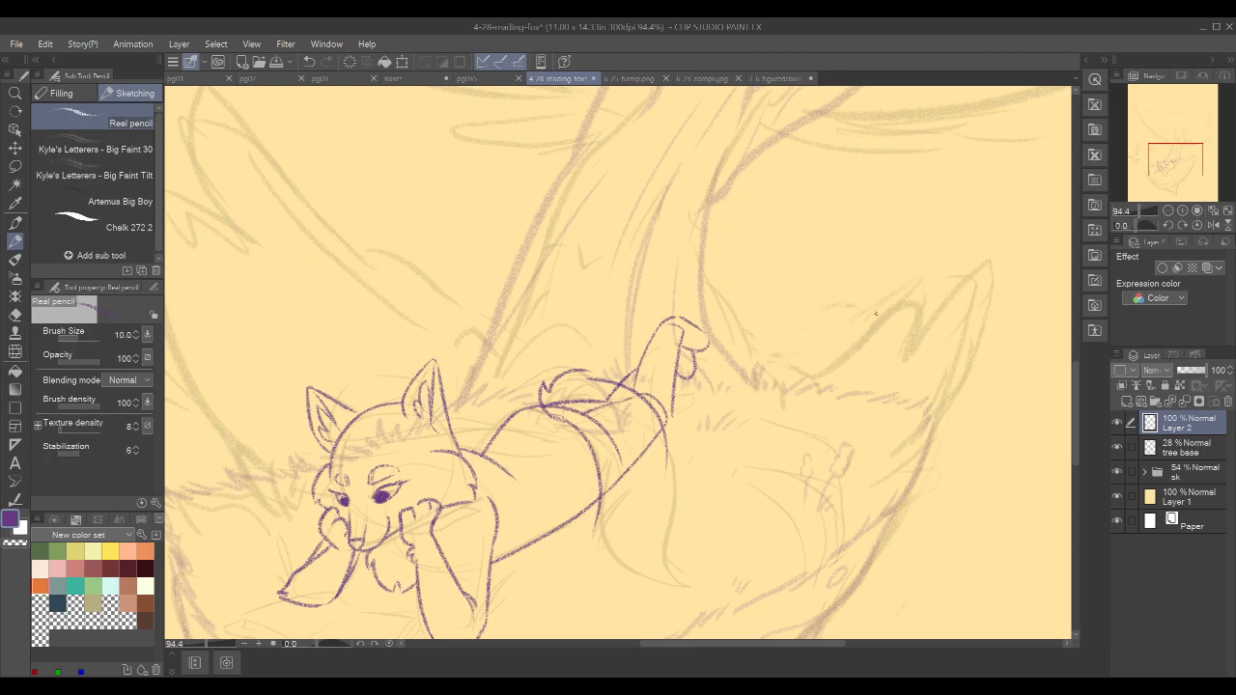
{"action": "left_click_drag", "start_coordinate": [792, 400], "coordinate": [711, 347]}
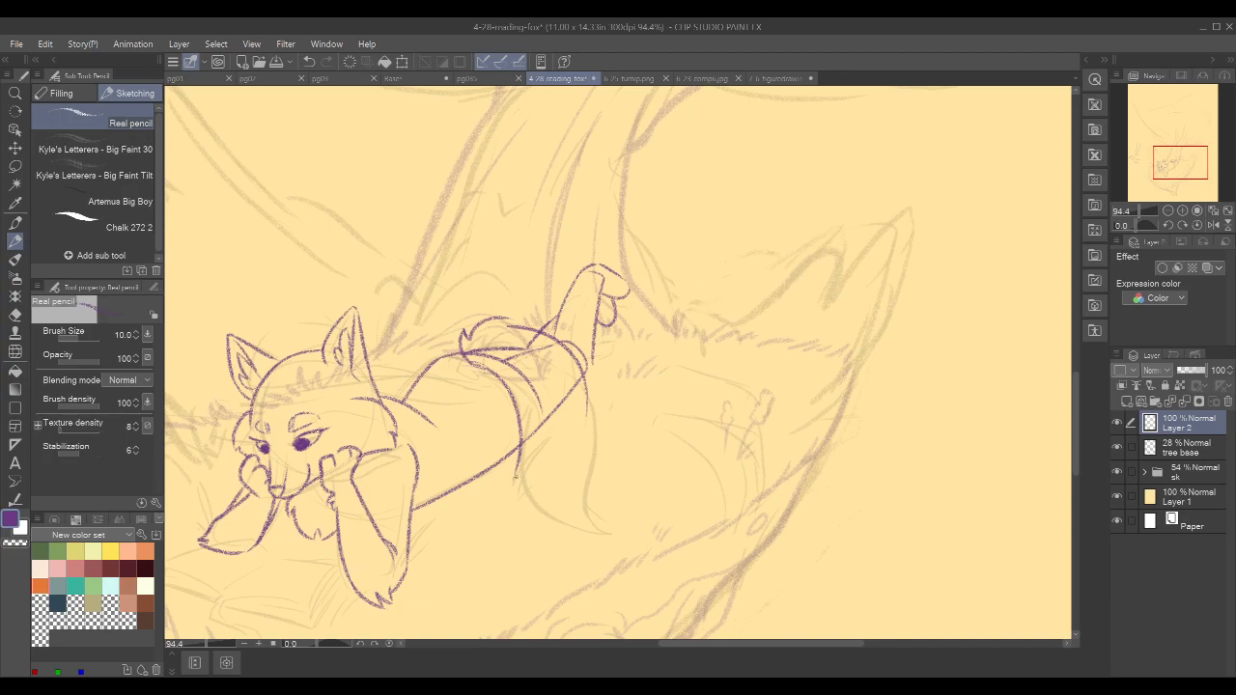
{"action": "mouse_move", "coordinate": [516, 462]}
{"action": "left_mouse_down"}
{"action": "mouse_move", "coordinate": [512, 492]}
{"action": "mouse_move", "coordinate": [520, 476]}
{"action": "mouse_move", "coordinate": [592, 522]}
{"action": "left_mouse_up"}
{"action": "key", "text": "ctrl+z"}
{"action": "key", "text": "ctrl+z"}
{"action": "left_click_drag", "start_coordinate": [519, 458], "coordinate": [569, 531]}
{"action": "key", "text": "ctrl+z"}
{"action": "mouse_move", "coordinate": [519, 465]}
{"action": "left_mouse_down"}
{"action": "mouse_move", "coordinate": [541, 527]}
{"action": "mouse_move", "coordinate": [597, 532]}
{"action": "mouse_move", "coordinate": [516, 482]}
{"action": "mouse_move", "coordinate": [598, 532]}
{"action": "left_mouse_up"}
{"action": "key", "text": "ctrl+z"}
- Draw the tail's outer edge down from the hip and close it into a rounded tip on the ground
{"action": "left_click_drag", "start_coordinate": [587, 386], "coordinate": [579, 481]}
{"action": "key", "text": "ctrl+z"}
{"action": "left_click_drag", "start_coordinate": [589, 384], "coordinate": [574, 483]}
{"action": "key", "text": "ctrl+z"}
{"action": "left_click_drag", "start_coordinate": [589, 377], "coordinate": [576, 490]}
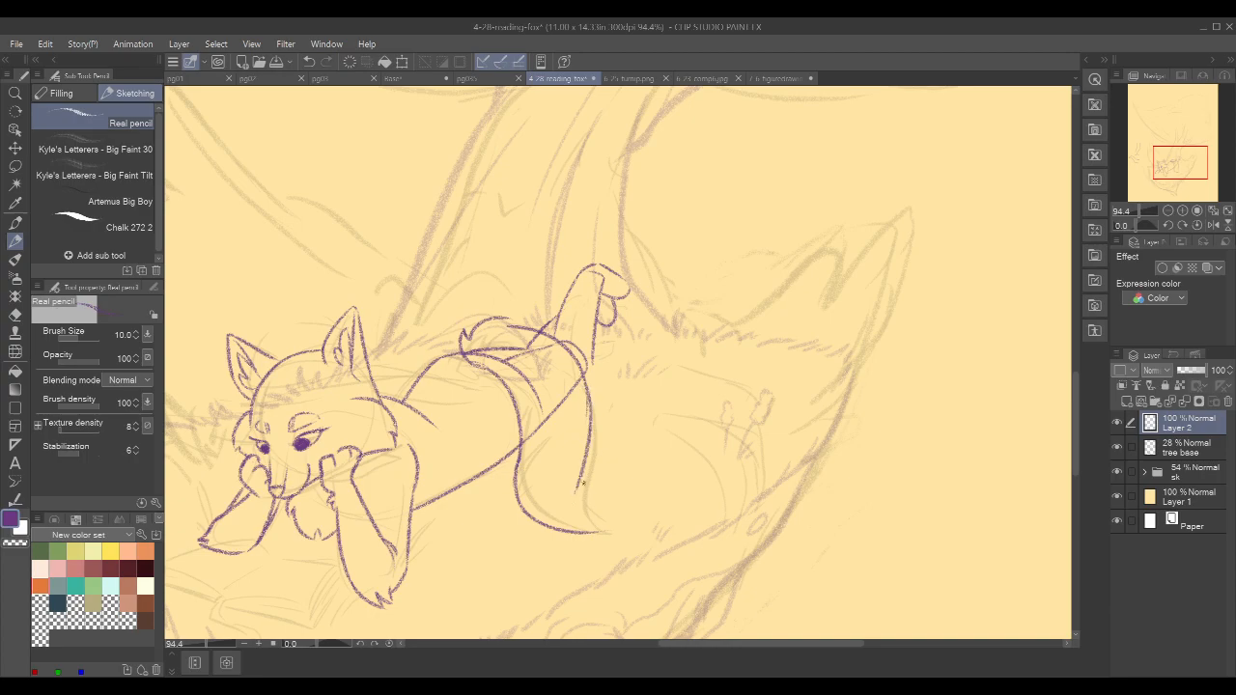
{"action": "key", "text": "ctrl+z"}
{"action": "mouse_move", "coordinate": [591, 379]}
{"action": "left_mouse_down"}
{"action": "mouse_move", "coordinate": [580, 495]}
{"action": "mouse_move", "coordinate": [612, 517]}
{"action": "mouse_move", "coordinate": [608, 533]}
{"action": "mouse_move", "coordinate": [589, 533]}
{"action": "left_mouse_up"}
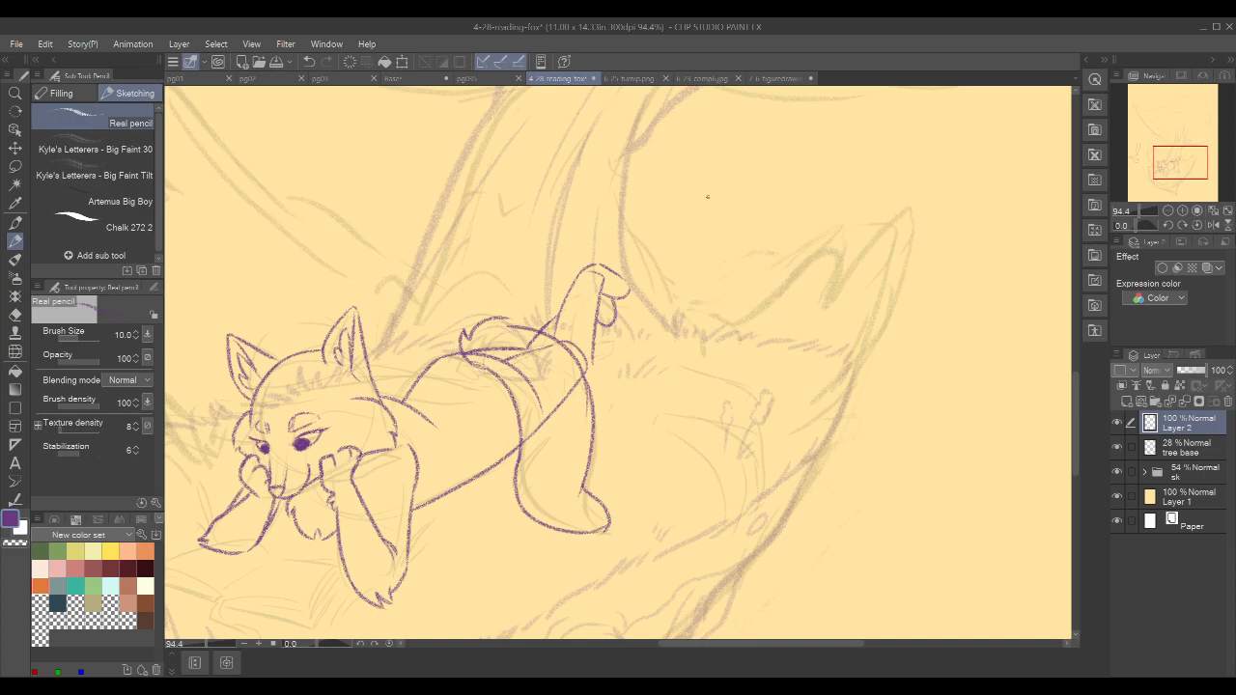
{"action": "key", "text": "m"}
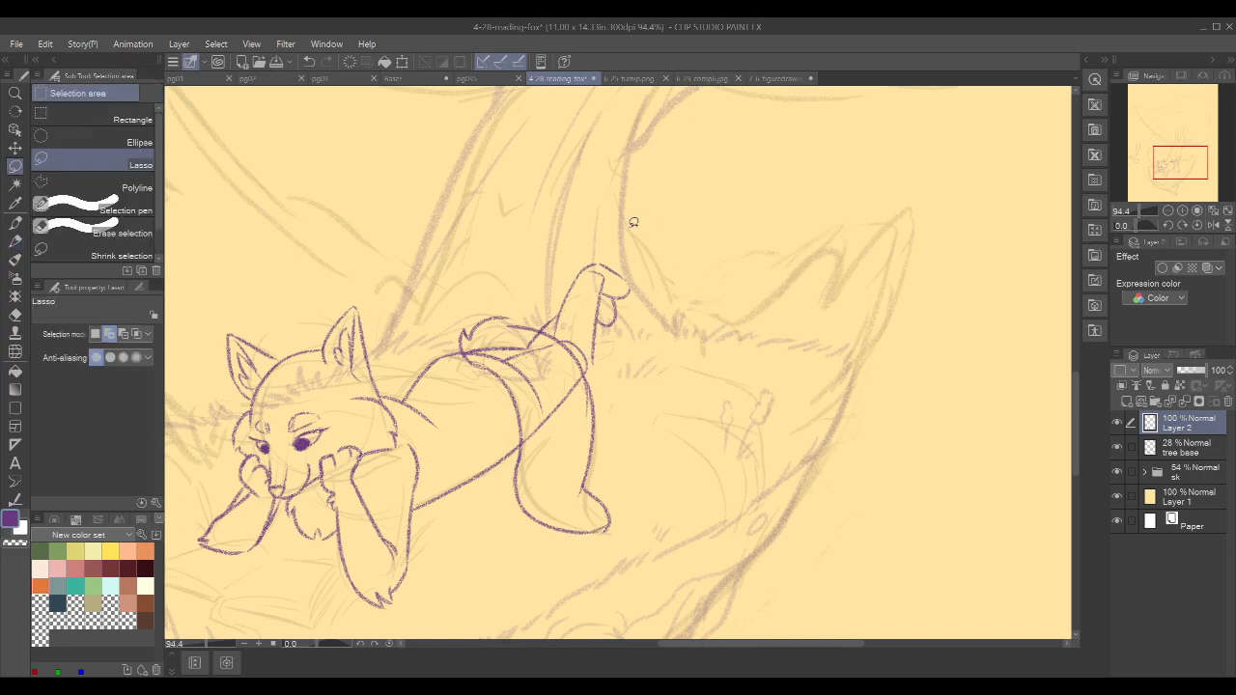
{"action": "mouse_move", "coordinate": [589, 419]}
{"action": "left_mouse_down"}
{"action": "mouse_move", "coordinate": [585, 375]}
{"action": "mouse_move", "coordinate": [548, 328]}
{"action": "mouse_move", "coordinate": [550, 430]}
{"action": "mouse_move", "coordinate": [585, 421]}
{"action": "left_mouse_up"}
{"action": "key", "text": "ctrl+z"}
{"action": "key", "text": "p"}
{"action": "mouse_move", "coordinate": [518, 301]}
{"action": "left_mouse_down"}
{"action": "mouse_move", "coordinate": [543, 301]}
{"action": "mouse_move", "coordinate": [529, 237]}
{"action": "left_mouse_up"}
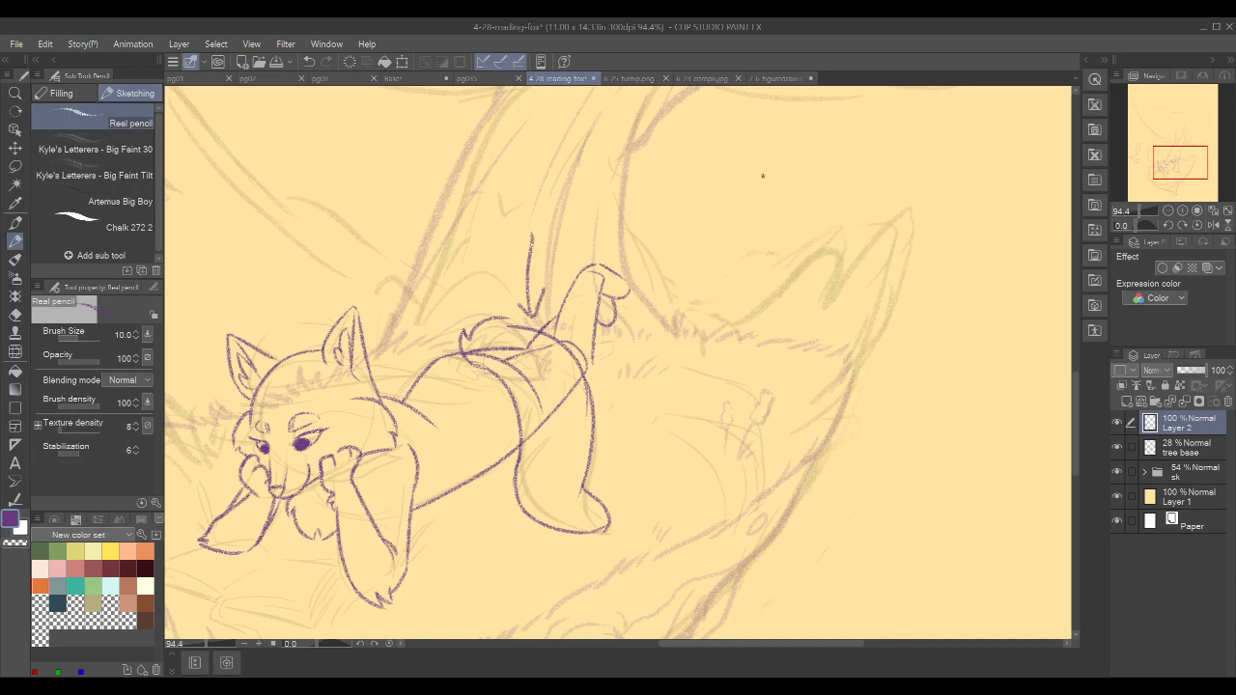
{"action": "key", "text": "ctrl+z"}
{"action": "key", "text": "ctrl+z"}
- Lasso and clear the body and leg lines overlapping the tail, and check the figure in the mirrored view
{"action": "key", "text": "m"}
{"action": "mouse_move", "coordinate": [585, 378]}
{"action": "left_mouse_down"}
{"action": "mouse_move", "coordinate": [553, 331]}
{"action": "mouse_move", "coordinate": [526, 322]}
{"action": "mouse_move", "coordinate": [477, 338]}
{"action": "mouse_move", "coordinate": [475, 353]}
{"action": "mouse_move", "coordinate": [568, 409]}
{"action": "left_mouse_up"}
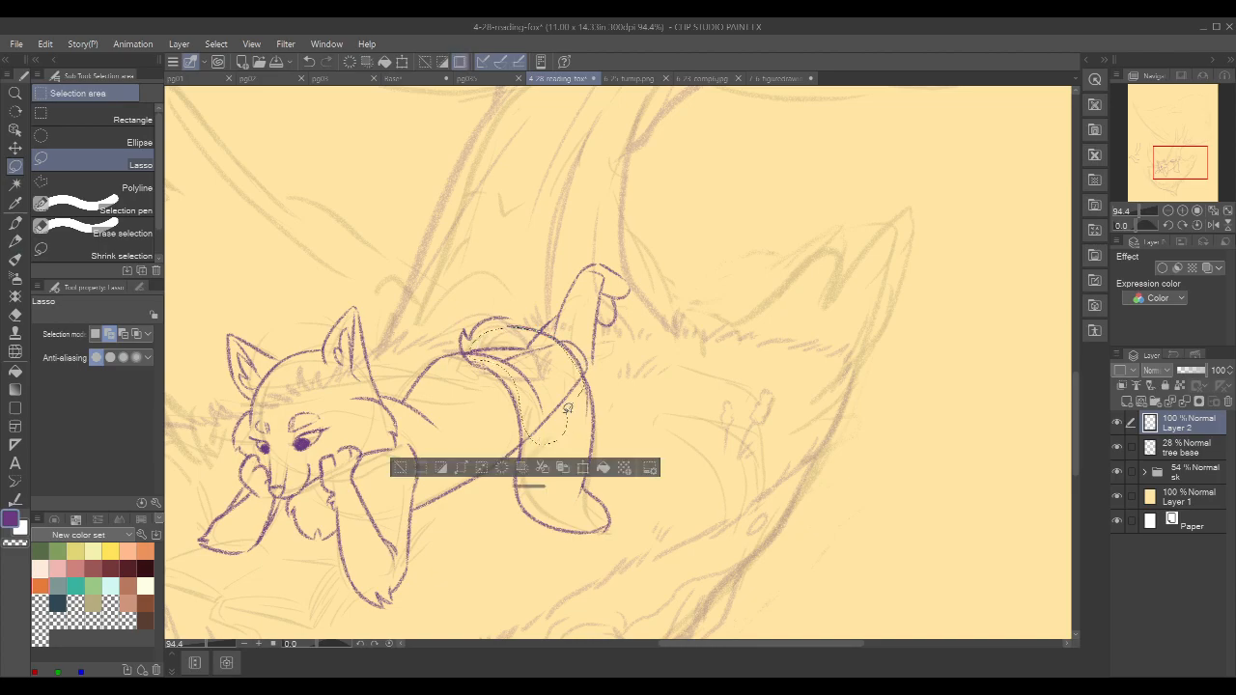
{"action": "key", "text": "ctrl+d"}
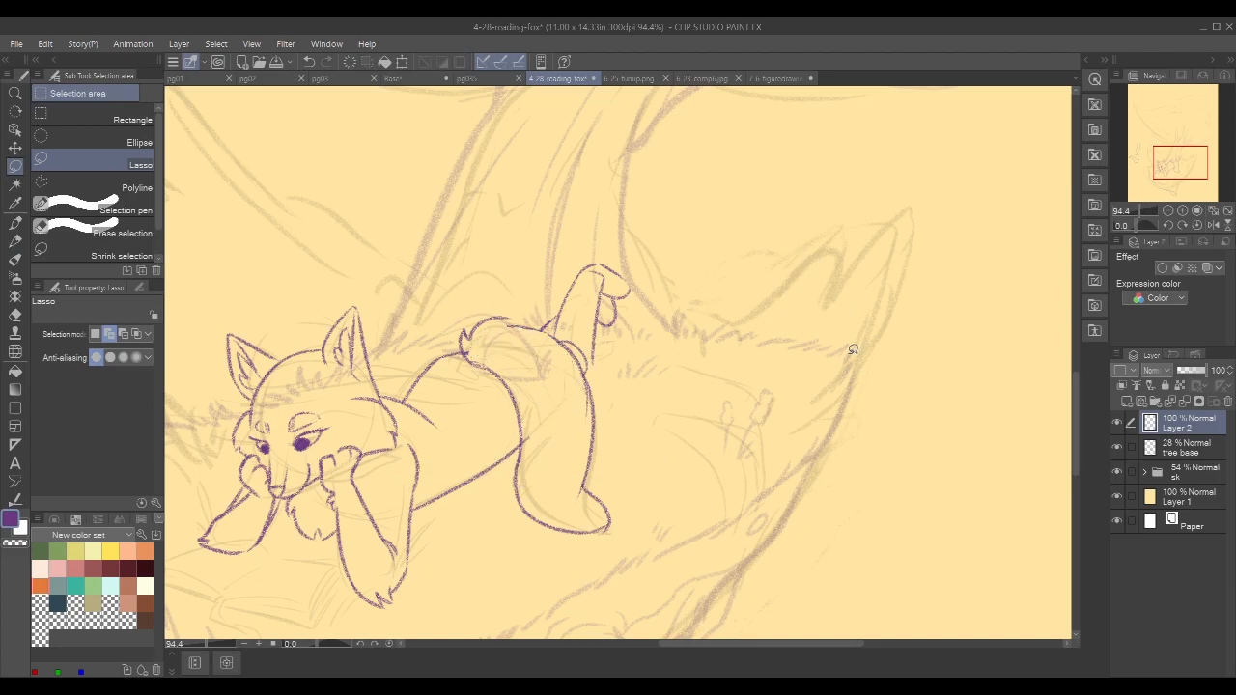
{"action": "scroll", "coordinate": [844, 355], "scroll_direction": "down", "scroll_amount": 2}
{"action": "scroll", "coordinate": [845, 354], "scroll_direction": "down", "scroll_amount": 1}
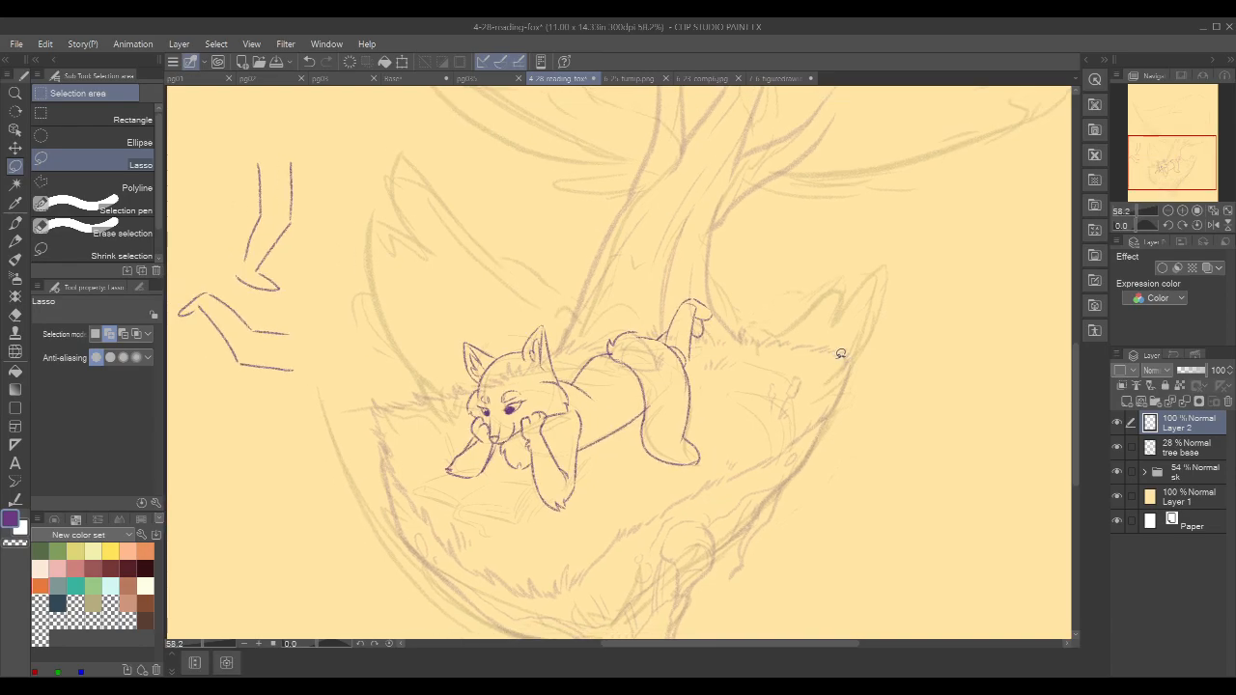
{"action": "left_click", "coordinate": [1212, 226]}
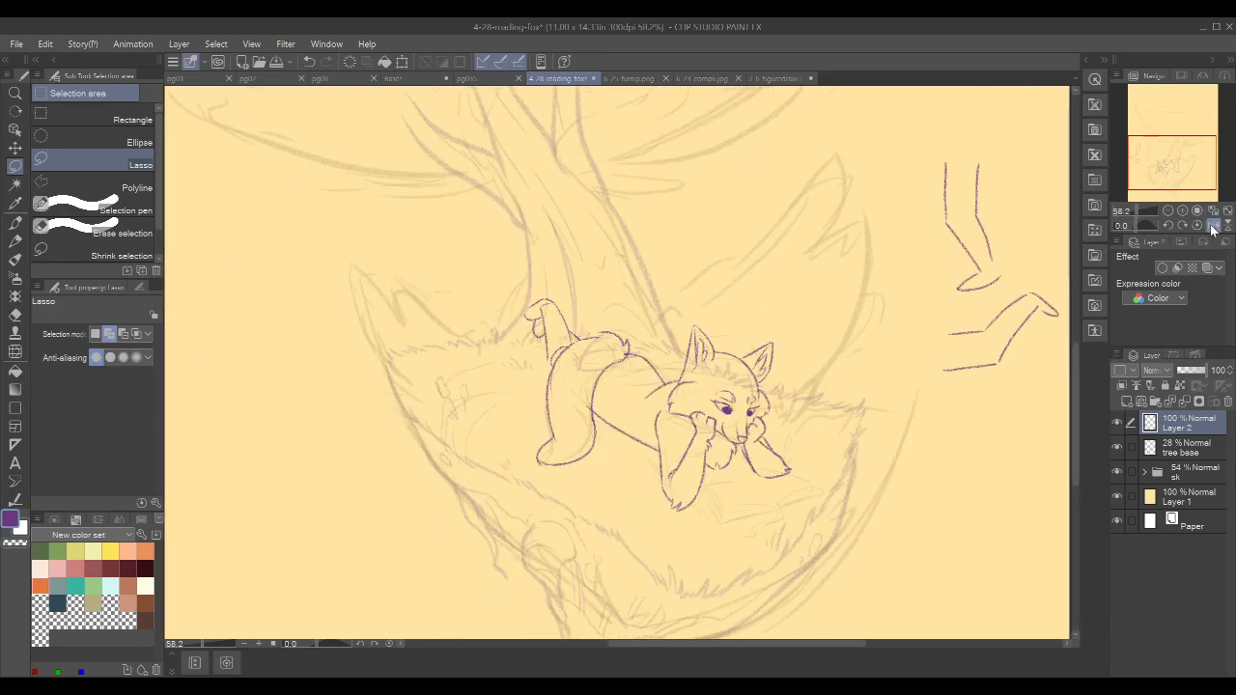
{"action": "left_click", "coordinate": [1213, 226]}
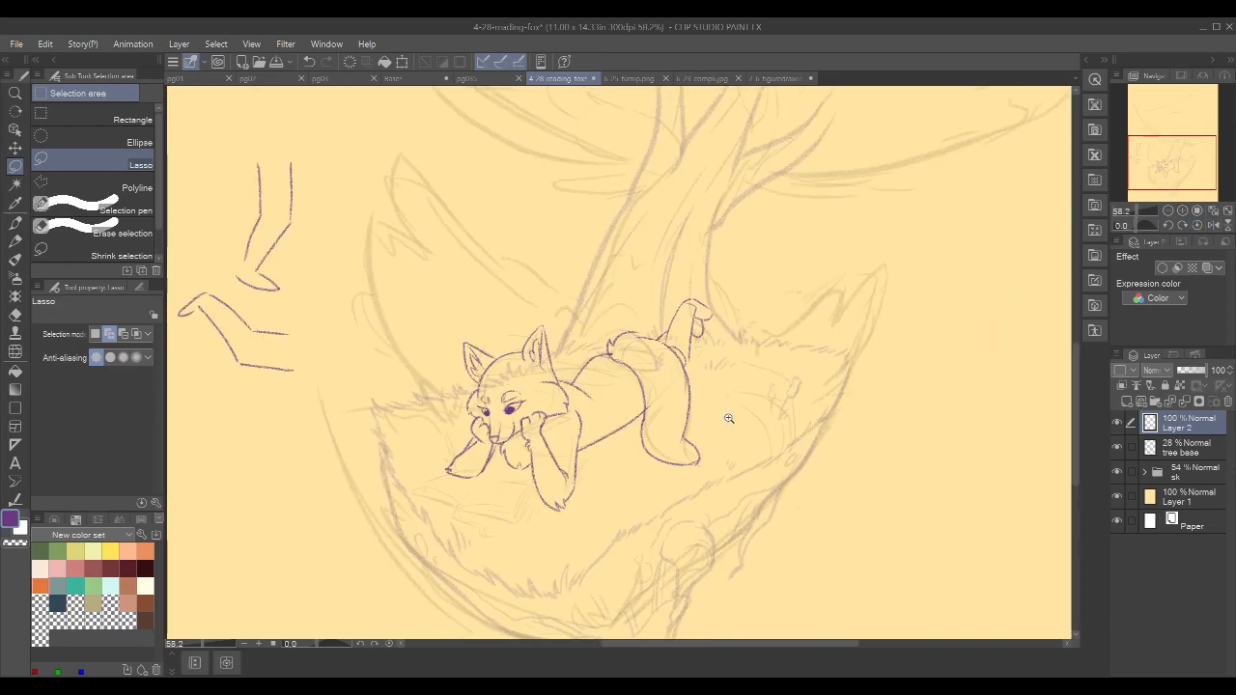
{"action": "scroll", "coordinate": [746, 394], "scroll_direction": "up", "scroll_amount": 3}
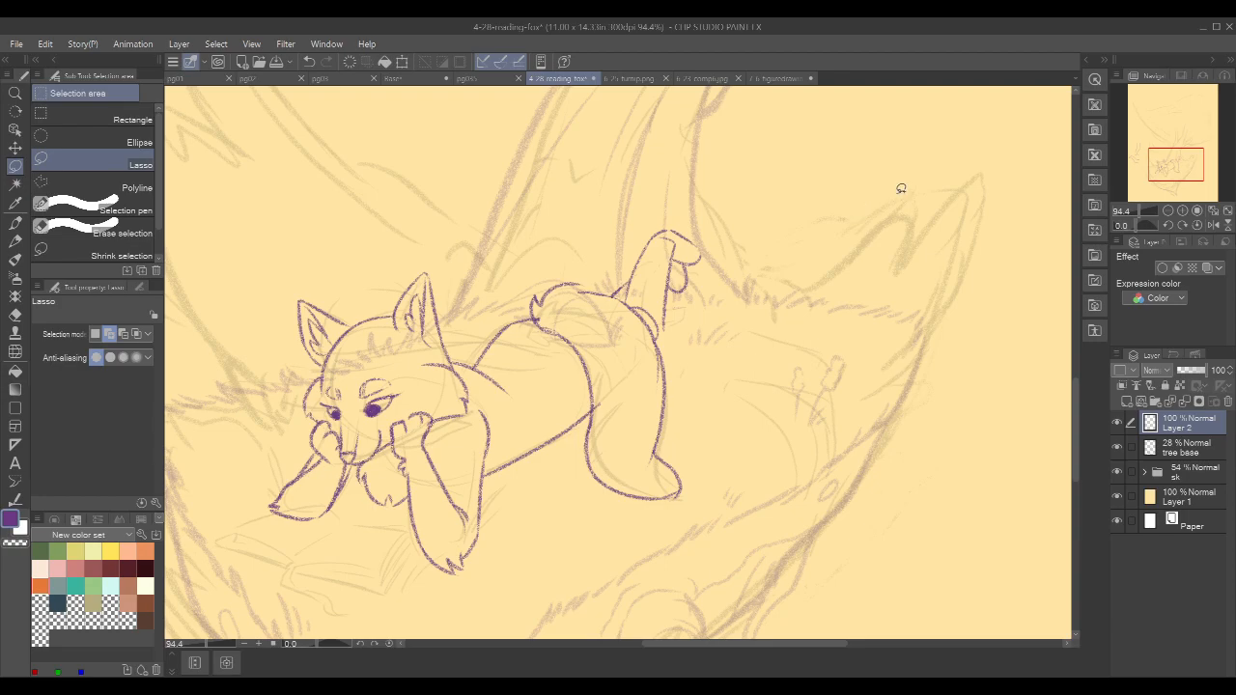
- Sketch a side-view foot study with a heel and blocky toe in the empty area beside the tree
{"action": "key", "text": "p"}
{"action": "left_click_drag", "start_coordinate": [958, 349], "coordinate": [730, 417]}
{"action": "scroll", "coordinate": [919, 296], "scroll_direction": "down", "scroll_amount": 3}
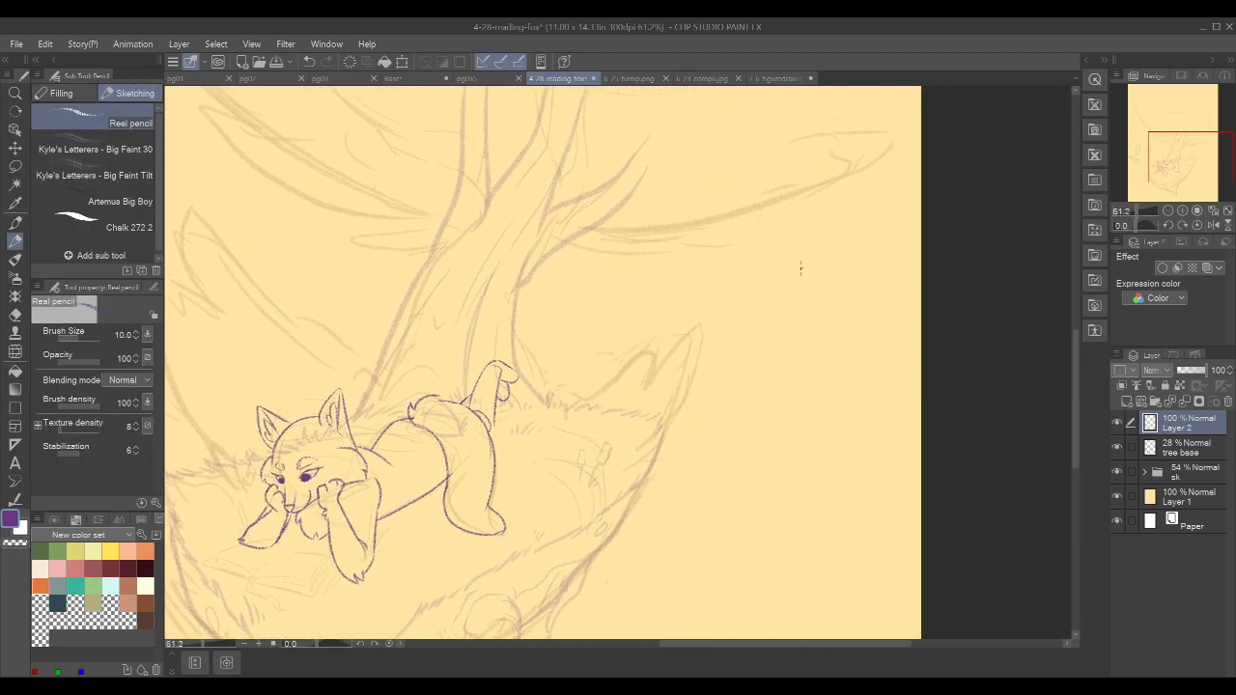
{"action": "left_click_drag", "start_coordinate": [813, 258], "coordinate": [766, 295]}
{"action": "key", "text": "ctrl+z"}
{"action": "mouse_move", "coordinate": [820, 251]}
{"action": "left_mouse_down"}
{"action": "mouse_move", "coordinate": [858, 271]}
{"action": "mouse_move", "coordinate": [819, 249]}
{"action": "mouse_move", "coordinate": [729, 312]}
{"action": "left_mouse_up"}
{"action": "key", "text": "ctrl+z"}
{"action": "key", "text": "ctrl+z"}
{"action": "mouse_move", "coordinate": [814, 255]}
{"action": "left_mouse_down"}
{"action": "mouse_move", "coordinate": [740, 300]}
{"action": "mouse_move", "coordinate": [742, 315]}
{"action": "mouse_move", "coordinate": [869, 300]}
{"action": "left_mouse_up"}
{"action": "mouse_move", "coordinate": [864, 229]}
{"action": "left_mouse_down"}
{"action": "mouse_move", "coordinate": [861, 249]}
{"action": "mouse_move", "coordinate": [870, 205]}
{"action": "left_mouse_up"}
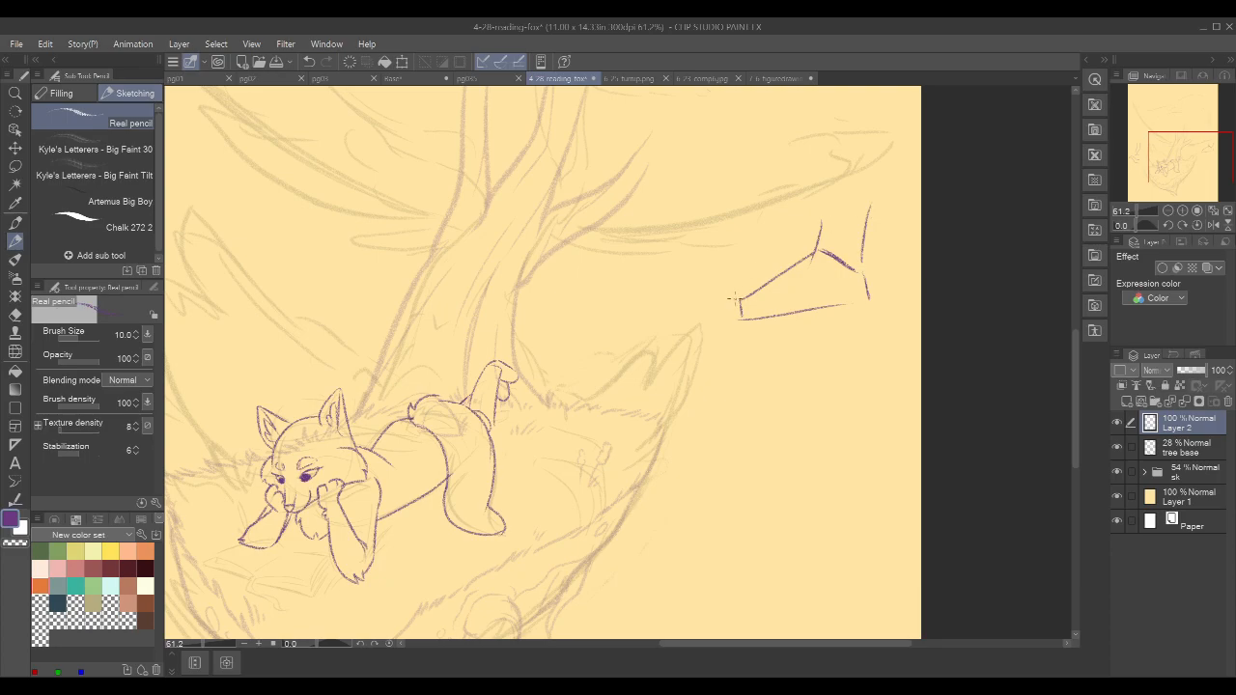
{"action": "mouse_move", "coordinate": [737, 318]}
{"action": "left_mouse_down"}
{"action": "mouse_move", "coordinate": [778, 324]}
{"action": "mouse_move", "coordinate": [710, 304]}
{"action": "left_mouse_up"}
{"action": "left_click_drag", "start_coordinate": [707, 323], "coordinate": [740, 320]}
{"action": "left_click_drag", "start_coordinate": [861, 340], "coordinate": [820, 301]}
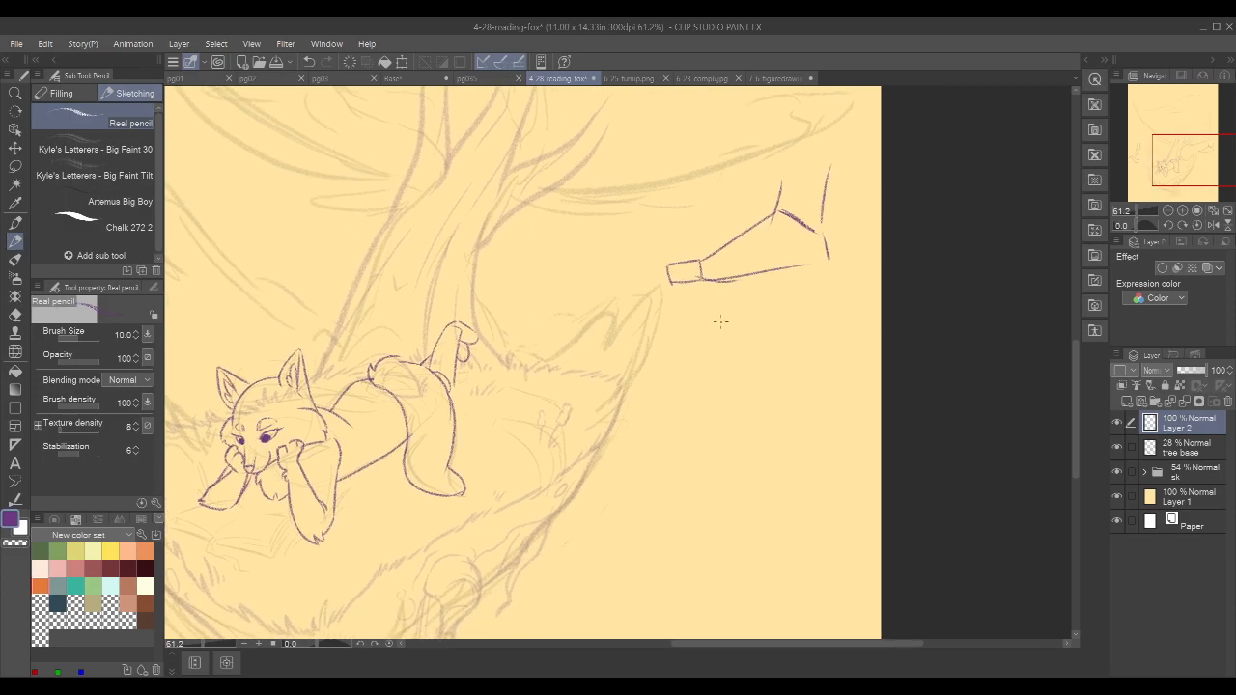
- Sketch a front-view foot study with an arched instep below the side view, and add a cross line to the side view
{"action": "left_click_drag", "start_coordinate": [720, 313], "coordinate": [728, 381]}
{"action": "left_click_drag", "start_coordinate": [775, 294], "coordinate": [764, 363]}
{"action": "mouse_move", "coordinate": [774, 295]}
{"action": "left_mouse_down"}
{"action": "mouse_move", "coordinate": [763, 371]}
{"action": "mouse_move", "coordinate": [733, 386]}
{"action": "mouse_move", "coordinate": [758, 375]}
{"action": "left_mouse_up"}
{"action": "left_click_drag", "start_coordinate": [851, 324], "coordinate": [846, 313]}
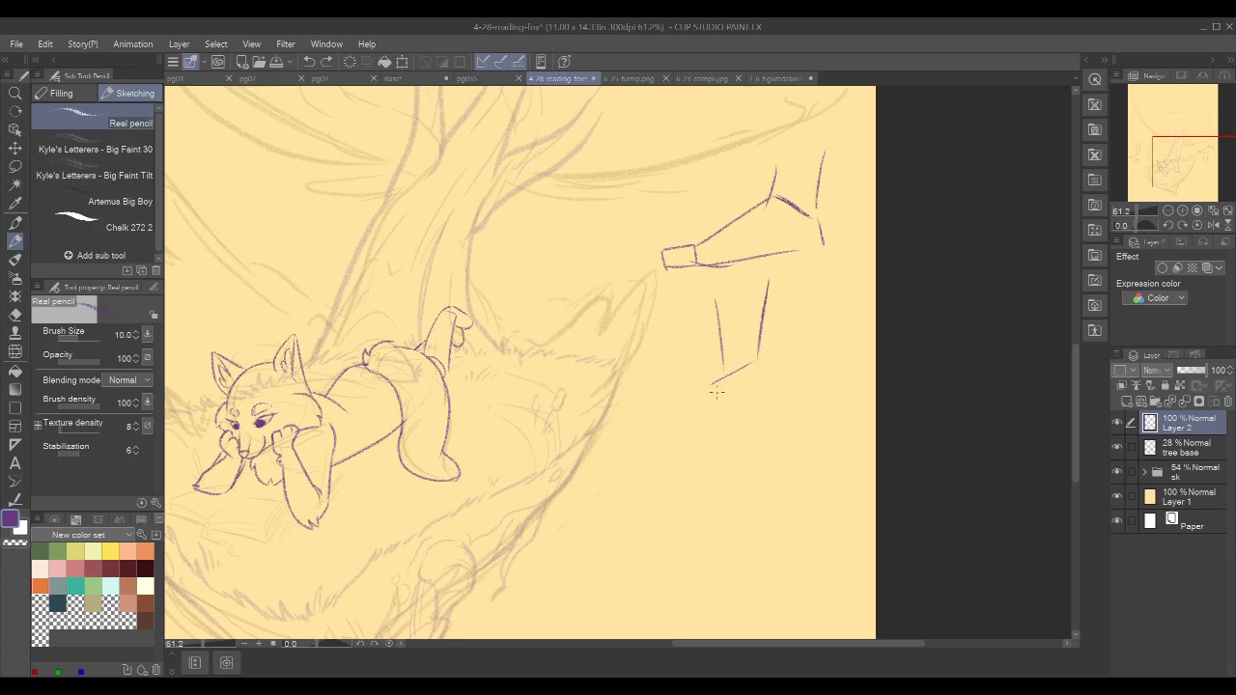
{"action": "left_click_drag", "start_coordinate": [715, 384], "coordinate": [719, 430]}
{"action": "key", "text": "ctrl+z"}
{"action": "left_click_drag", "start_coordinate": [719, 387], "coordinate": [715, 431]}
{"action": "key", "text": "ctrl+z"}
{"action": "mouse_move", "coordinate": [715, 383]}
{"action": "left_mouse_down"}
{"action": "mouse_move", "coordinate": [711, 430]}
{"action": "mouse_move", "coordinate": [742, 439]}
{"action": "left_mouse_up"}
{"action": "left_click_drag", "start_coordinate": [763, 374], "coordinate": [784, 422]}
{"action": "left_click_drag", "start_coordinate": [764, 208], "coordinate": [765, 255]}
{"action": "left_click_drag", "start_coordinate": [715, 434], "coordinate": [738, 406]}
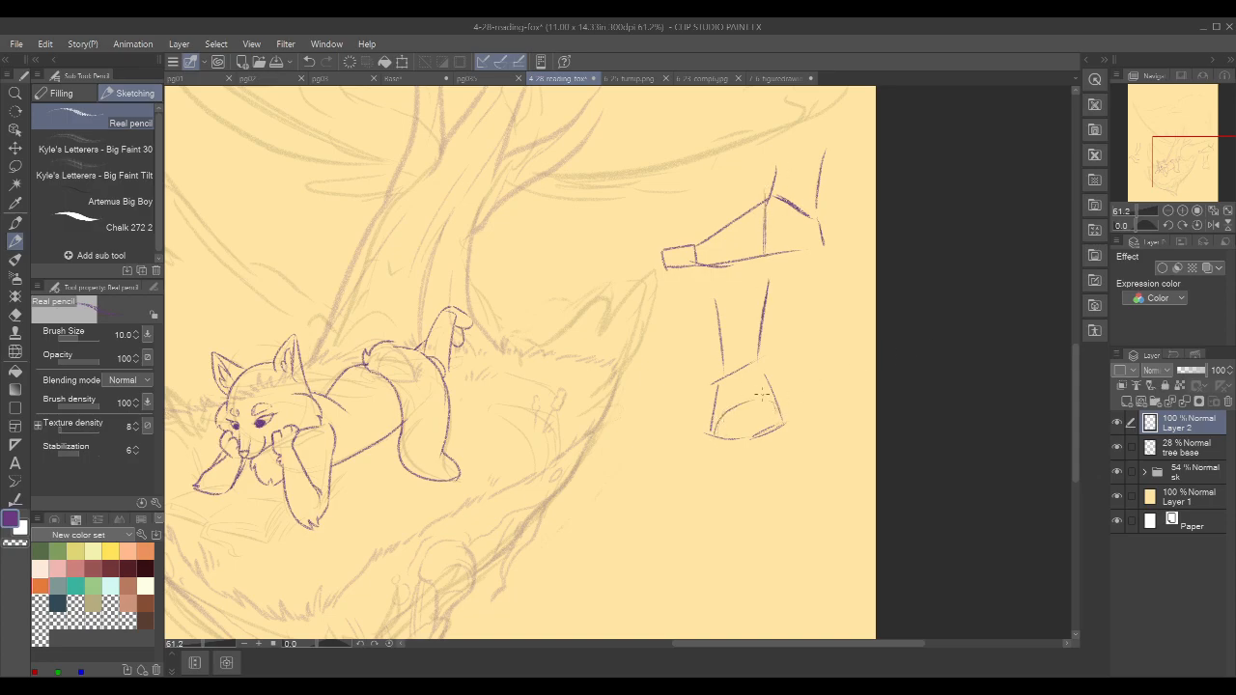
{"action": "left_click_drag", "start_coordinate": [720, 222], "coordinate": [718, 264]}
{"action": "mouse_move", "coordinate": [767, 443]}
{"action": "left_mouse_down"}
{"action": "mouse_move", "coordinate": [788, 401]}
{"action": "mouse_move", "coordinate": [778, 413]}
{"action": "mouse_move", "coordinate": [790, 425]}
{"action": "mouse_move", "coordinate": [778, 410]}
{"action": "mouse_move", "coordinate": [710, 447]}
{"action": "mouse_move", "coordinate": [757, 442]}
{"action": "left_mouse_up"}
{"action": "key", "text": "ctrl+z"}
- Start a third leg study below the front-view foot with two shin lines and an ankle line
{"action": "left_click_drag", "start_coordinate": [930, 346], "coordinate": [917, 269]}
{"action": "left_click_drag", "start_coordinate": [915, 339], "coordinate": [906, 301]}
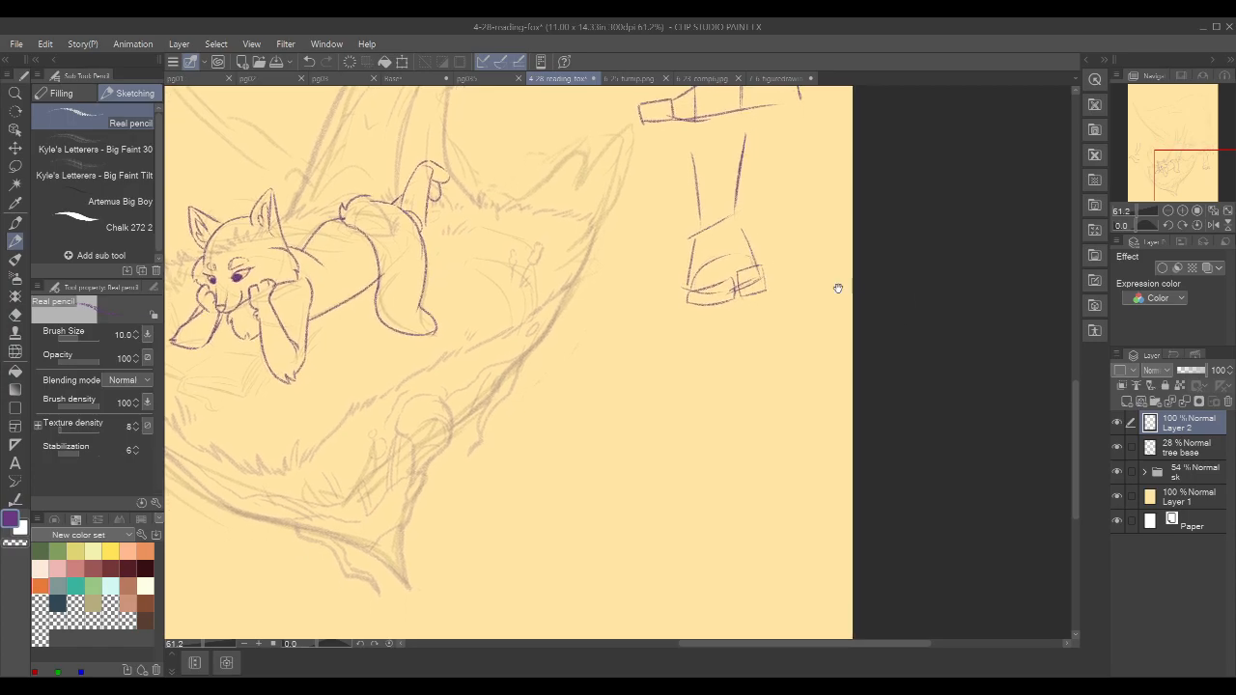
{"action": "left_click_drag", "start_coordinate": [669, 355], "coordinate": [679, 422]}
{"action": "key", "text": "ctrl+z"}
{"action": "left_click_drag", "start_coordinate": [668, 359], "coordinate": [677, 425]}
{"action": "left_click_drag", "start_coordinate": [738, 334], "coordinate": [715, 433]}
{"action": "left_click_drag", "start_coordinate": [677, 440], "coordinate": [658, 505]}
{"action": "key", "text": "ctrl+z"}
{"action": "left_click_drag", "start_coordinate": [677, 441], "coordinate": [658, 507]}
- Sketch a rounded upright shape crossed by a horizontal line with arrows and a small dome, and clear the diagram with a lasso selection
{"action": "mouse_move", "coordinate": [773, 413]}
{"action": "left_mouse_down"}
{"action": "mouse_move", "coordinate": [764, 389]}
{"action": "mouse_move", "coordinate": [894, 268]}
{"action": "left_mouse_up"}
{"action": "left_click_drag", "start_coordinate": [605, 362], "coordinate": [740, 359]}
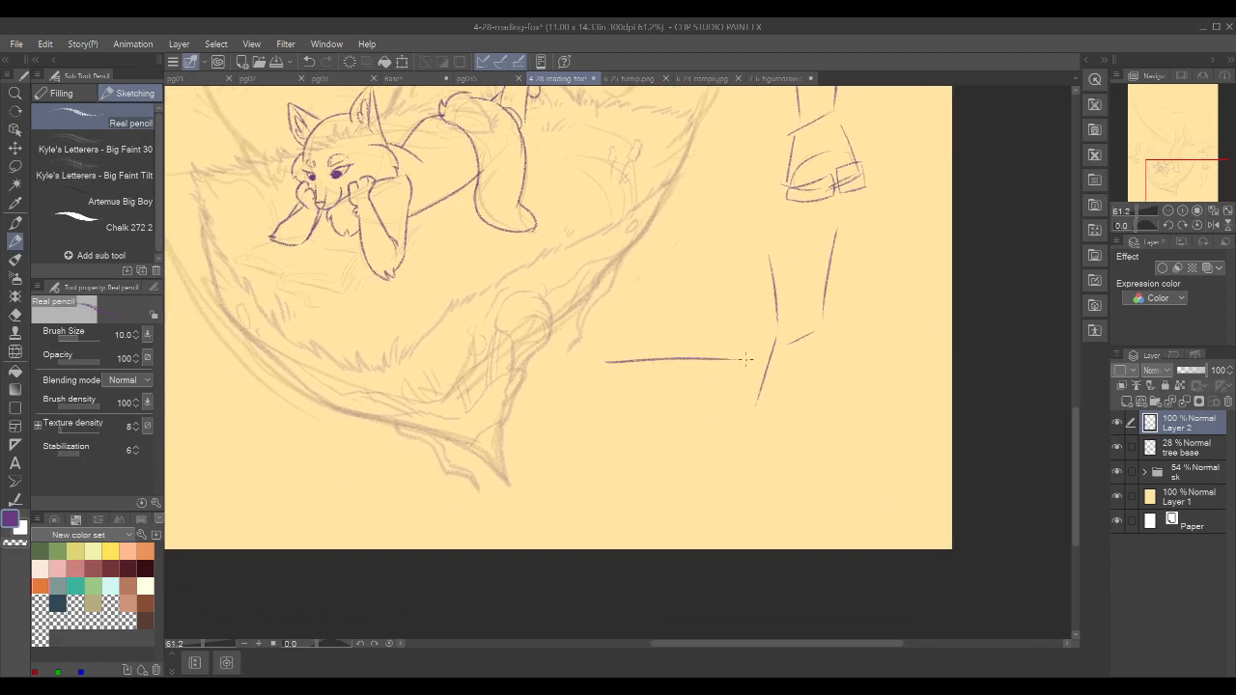
{"action": "mouse_move", "coordinate": [675, 285]}
{"action": "left_mouse_down"}
{"action": "mouse_move", "coordinate": [662, 292]}
{"action": "mouse_move", "coordinate": [653, 394]}
{"action": "mouse_move", "coordinate": [684, 413]}
{"action": "mouse_move", "coordinate": [682, 379]}
{"action": "left_mouse_up"}
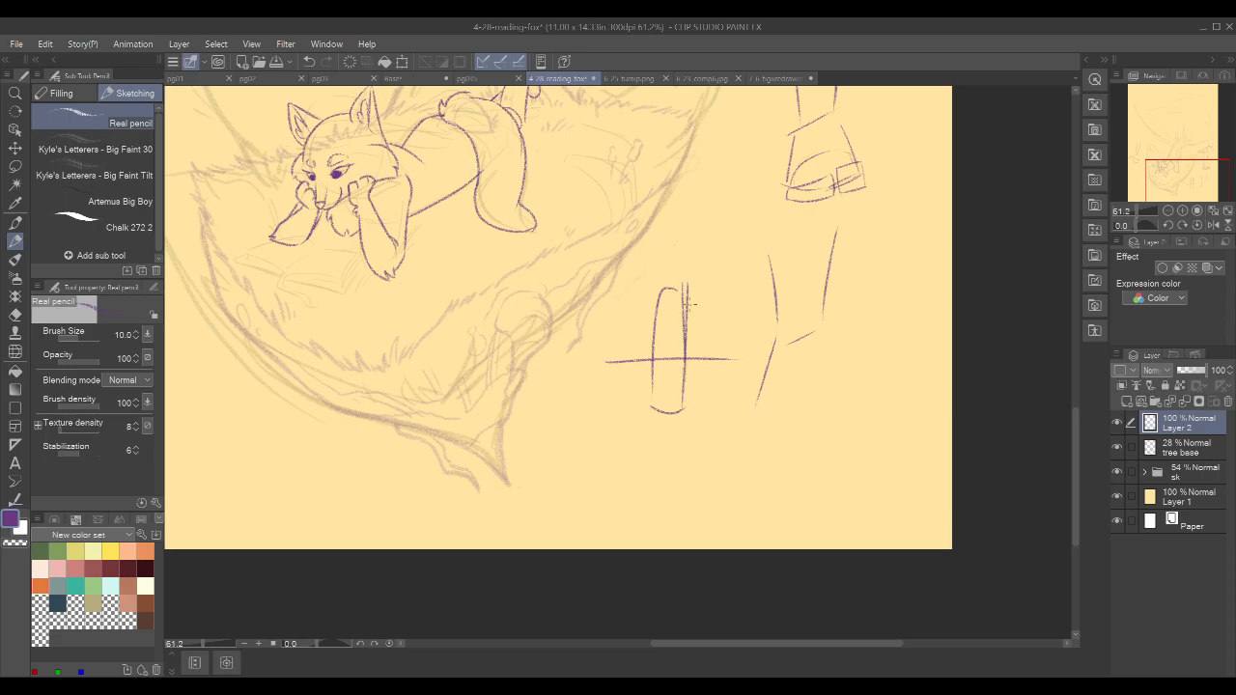
{"action": "left_click_drag", "start_coordinate": [704, 304], "coordinate": [710, 315]}
{"action": "left_click_drag", "start_coordinate": [707, 307], "coordinate": [707, 321]}
{"action": "mouse_move", "coordinate": [681, 247]}
{"action": "left_mouse_down"}
{"action": "mouse_move", "coordinate": [699, 236]}
{"action": "mouse_move", "coordinate": [712, 248]}
{"action": "mouse_move", "coordinate": [681, 220]}
{"action": "mouse_move", "coordinate": [711, 234]}
{"action": "mouse_move", "coordinate": [676, 247]}
{"action": "mouse_move", "coordinate": [717, 247]}
{"action": "left_mouse_up"}
{"action": "mouse_move", "coordinate": [709, 408]}
{"action": "left_mouse_down"}
{"action": "mouse_move", "coordinate": [696, 398]}
{"action": "mouse_move", "coordinate": [706, 393]}
{"action": "left_mouse_up"}
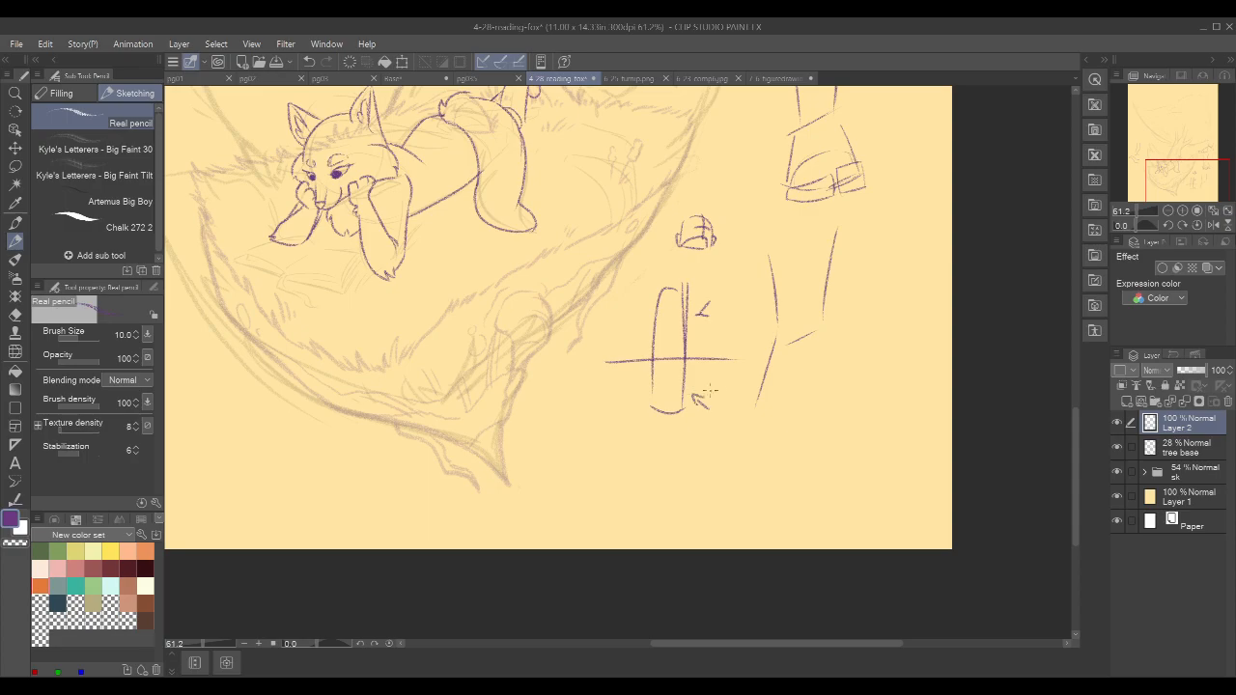
{"action": "mouse_move", "coordinate": [653, 434]}
{"action": "left_mouse_down"}
{"action": "mouse_move", "coordinate": [659, 456]}
{"action": "mouse_move", "coordinate": [645, 449]}
{"action": "mouse_move", "coordinate": [660, 457]}
{"action": "mouse_move", "coordinate": [670, 431]}
{"action": "mouse_move", "coordinate": [660, 450]}
{"action": "left_mouse_up"}
{"action": "key", "text": "ctrl+z"}
{"action": "key", "text": "ctrl+z"}
{"action": "key", "text": "m"}
{"action": "mouse_move", "coordinate": [731, 425]}
{"action": "left_mouse_down"}
{"action": "mouse_move", "coordinate": [739, 344]}
{"action": "mouse_move", "coordinate": [703, 199]}
{"action": "mouse_move", "coordinate": [585, 373]}
{"action": "mouse_move", "coordinate": [719, 430]}
{"action": "left_mouse_up"}
{"action": "key", "text": "Delete"}
{"action": "key", "text": "ctrl+d"}
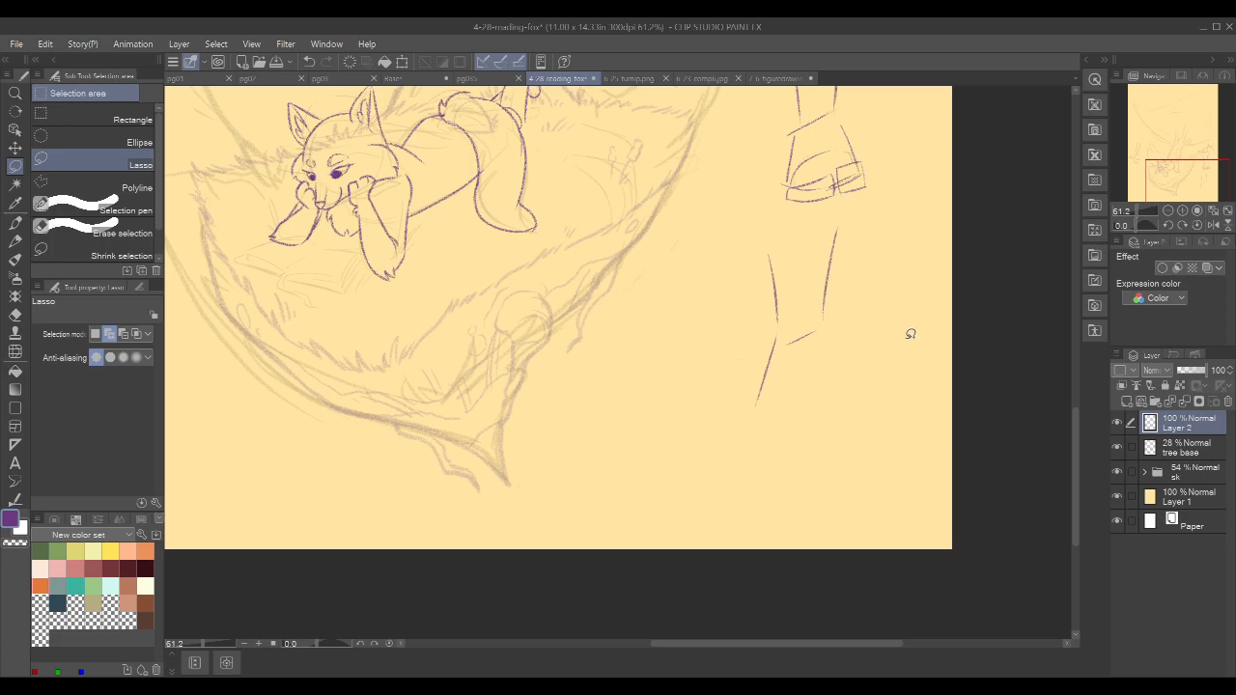
- Complete the third leg study with a wide foot, arched instep and blocky toes, and add a cross-section curve to the side view
{"action": "left_click_drag", "start_coordinate": [922, 308], "coordinate": [864, 398]}
{"action": "key", "text": "p"}
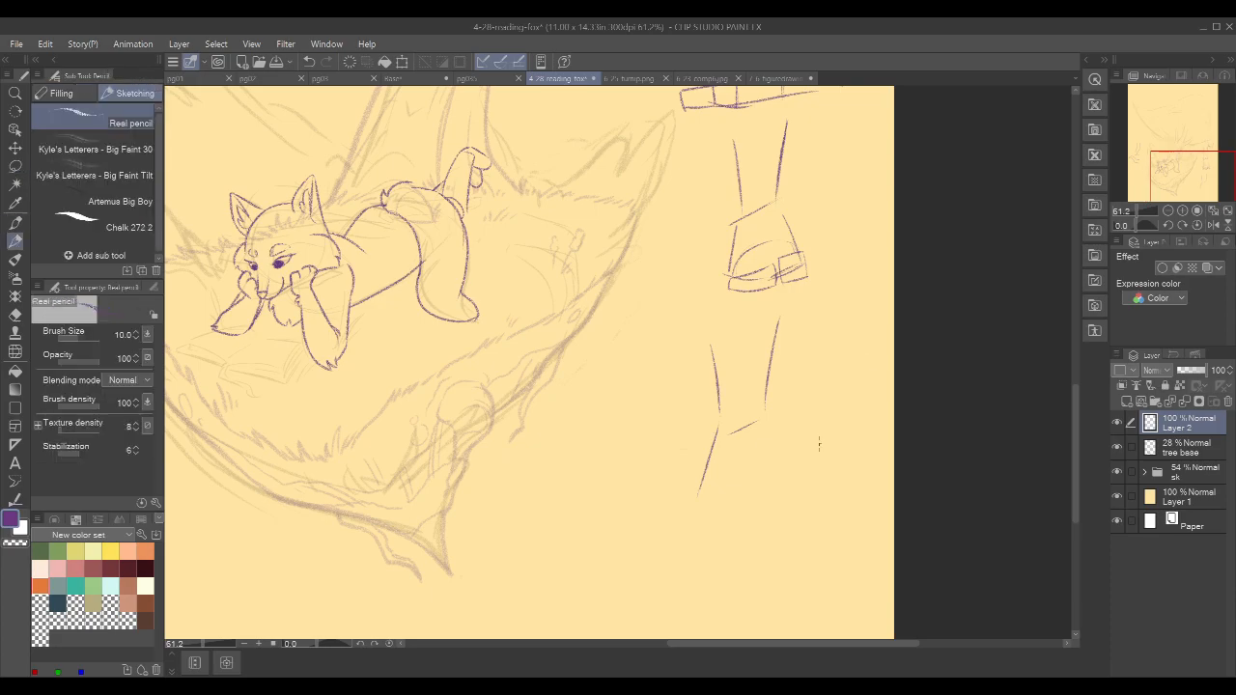
{"action": "left_click_drag", "start_coordinate": [770, 415], "coordinate": [790, 492]}
{"action": "mouse_move", "coordinate": [693, 488]}
{"action": "left_mouse_down"}
{"action": "mouse_move", "coordinate": [720, 541]}
{"action": "mouse_move", "coordinate": [778, 542]}
{"action": "mouse_move", "coordinate": [718, 520]}
{"action": "mouse_move", "coordinate": [778, 483]}
{"action": "mouse_move", "coordinate": [724, 587]}
{"action": "left_mouse_up"}
{"action": "left_click_drag", "start_coordinate": [687, 173], "coordinate": [712, 200]}
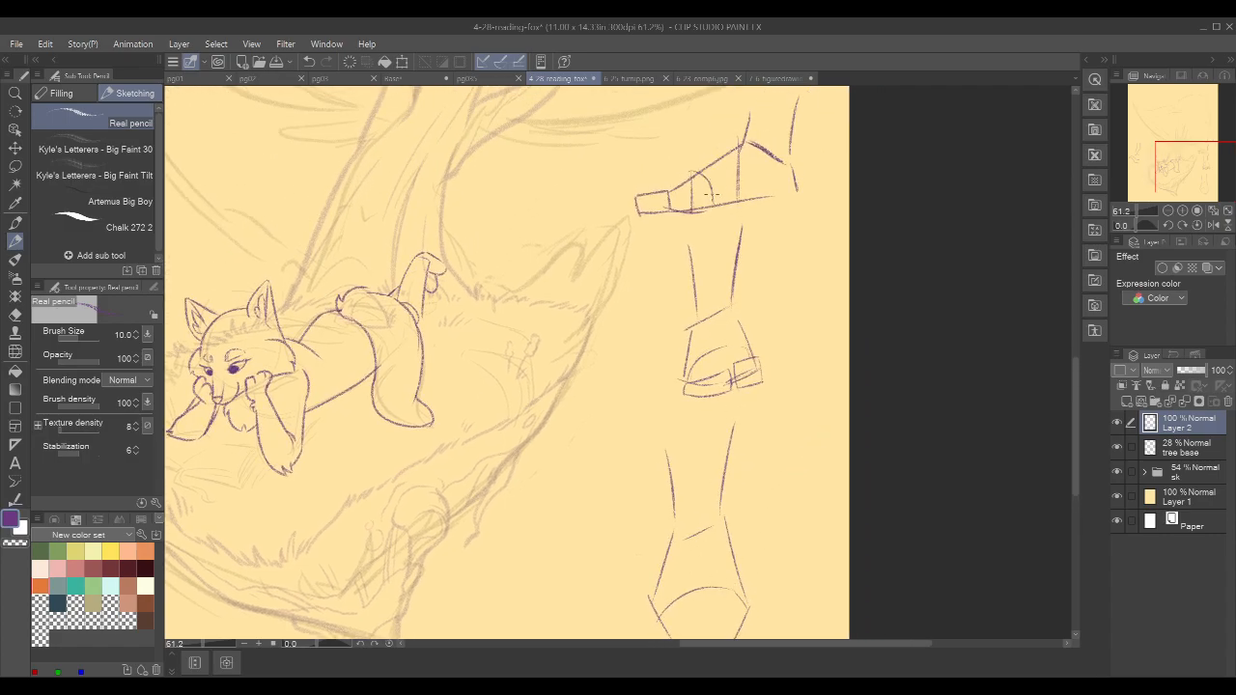
{"action": "left_click_drag", "start_coordinate": [800, 381], "coordinate": [778, 245]}
{"action": "mouse_move", "coordinate": [730, 482]}
{"action": "left_mouse_down"}
{"action": "mouse_move", "coordinate": [740, 522]}
{"action": "mouse_move", "coordinate": [710, 501]}
{"action": "mouse_move", "coordinate": [713, 527]}
{"action": "mouse_move", "coordinate": [738, 526]}
{"action": "left_mouse_up"}
{"action": "mouse_move", "coordinate": [645, 532]}
{"action": "left_mouse_down"}
{"action": "mouse_move", "coordinate": [705, 531]}
{"action": "mouse_move", "coordinate": [706, 509]}
{"action": "mouse_move", "coordinate": [644, 532]}
{"action": "left_mouse_up"}
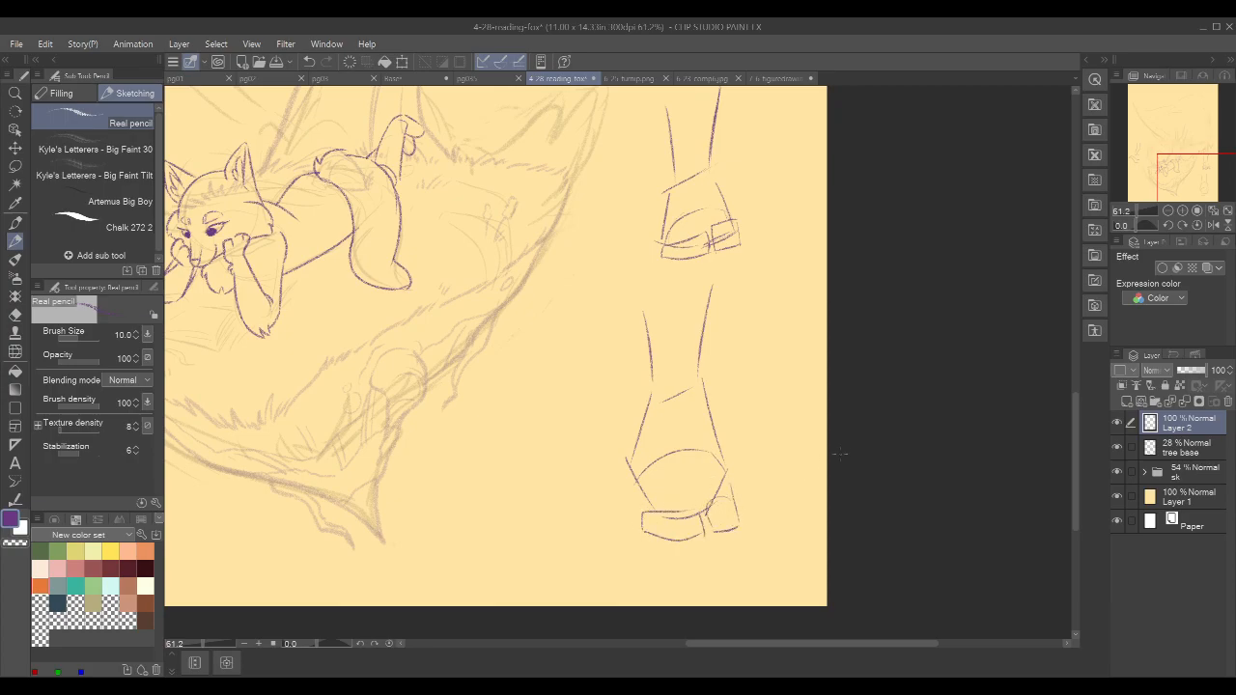
{"action": "mouse_move", "coordinate": [636, 482]}
{"action": "left_mouse_down"}
{"action": "mouse_move", "coordinate": [644, 510]}
{"action": "mouse_move", "coordinate": [633, 511]}
{"action": "left_mouse_up"}
{"action": "key", "text": "ctrl+z"}
{"action": "key", "text": "ctrl+z"}
- Lasso all the leg and foot studies on both sides of the page and delete them
{"action": "key", "text": "p"}
{"action": "key", "text": "m"}
{"action": "scroll", "coordinate": [878, 315], "scroll_direction": "down", "scroll_amount": 4}
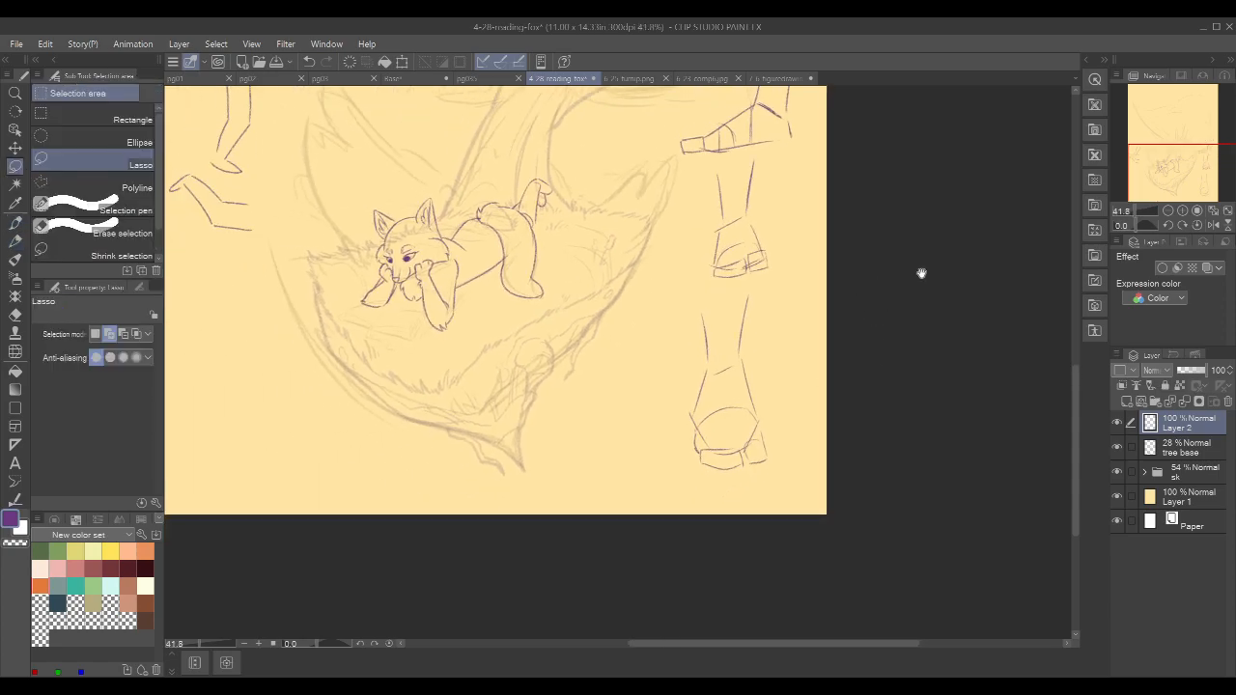
{"action": "left_click_drag", "start_coordinate": [922, 271], "coordinate": [803, 259]}
{"action": "mouse_move", "coordinate": [753, 160]}
{"action": "left_mouse_down"}
{"action": "mouse_move", "coordinate": [695, 160]}
{"action": "mouse_move", "coordinate": [603, 502]}
{"action": "mouse_move", "coordinate": [832, 399]}
{"action": "mouse_move", "coordinate": [827, 198]}
{"action": "left_mouse_up"}
{"action": "left_click_drag", "start_coordinate": [608, 276], "coordinate": [805, 278]}
{"action": "mouse_move", "coordinate": [391, 137]}
{"action": "left_mouse_down"}
{"action": "mouse_move", "coordinate": [295, 280]}
{"action": "mouse_move", "coordinate": [441, 167]}
{"action": "left_mouse_up"}
{"action": "key", "text": "Delete"}
{"action": "key", "text": "ctrl+d"}
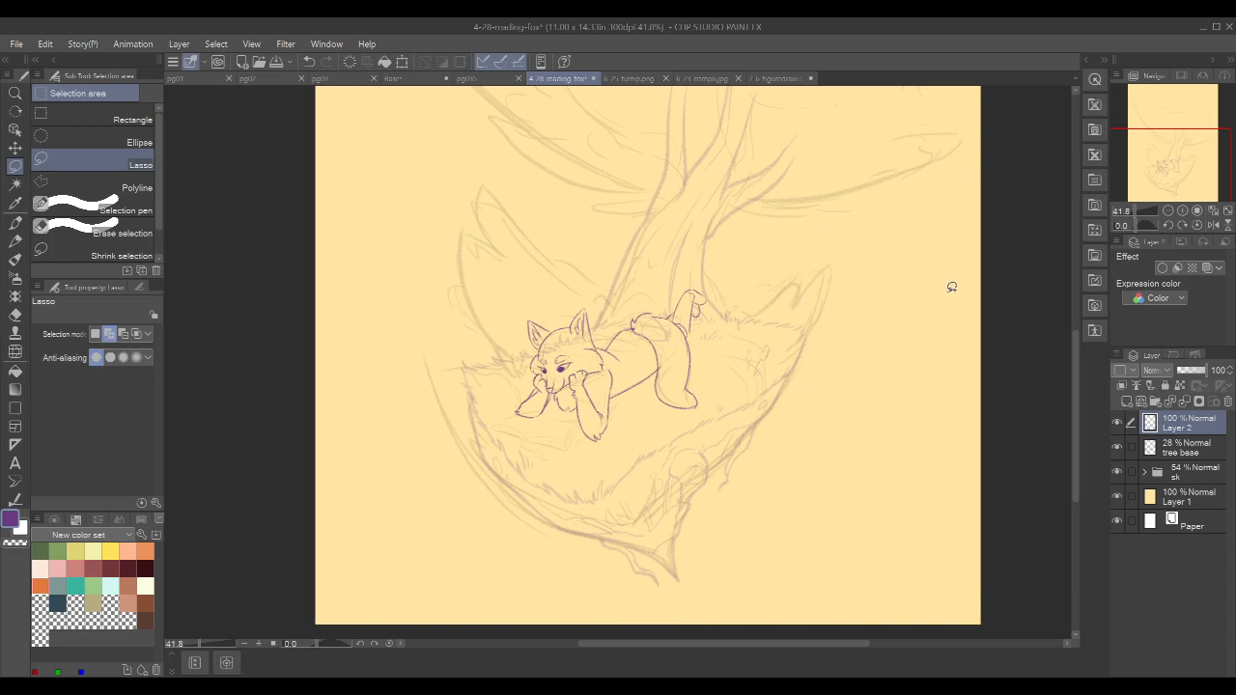
- Refine the fur tuft at the tail base over the fox's lower back with the Real pencil
{"action": "key", "text": "p"}
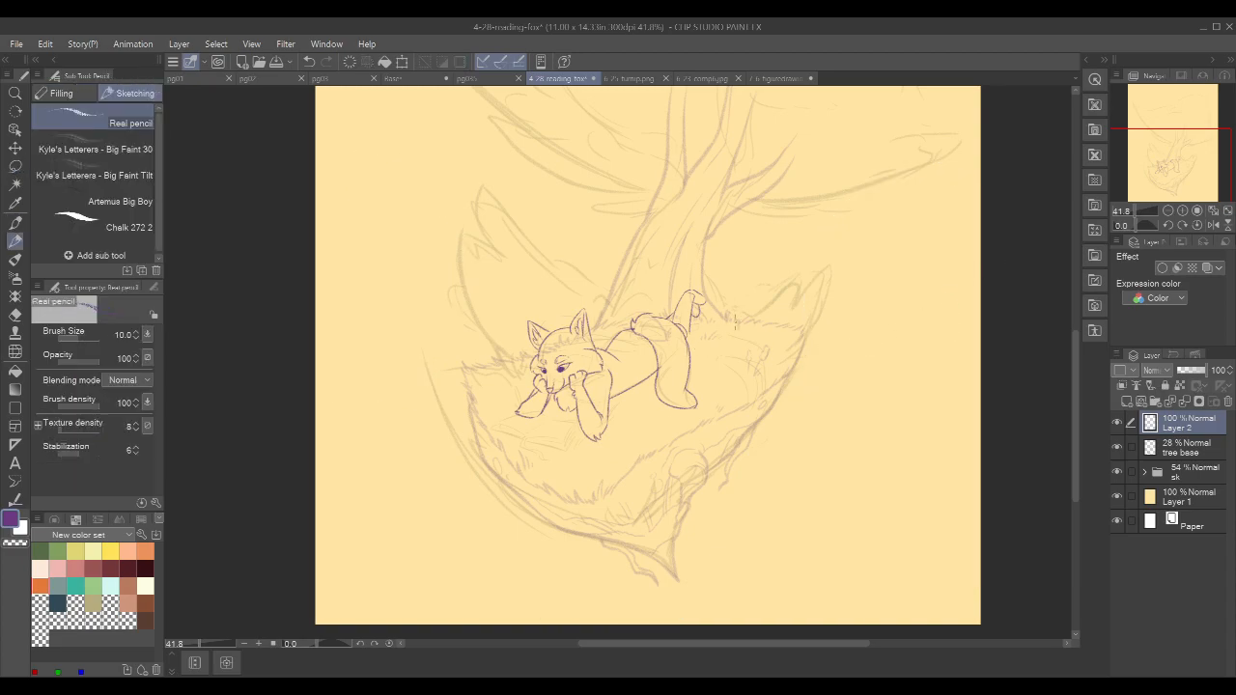
{"action": "scroll", "coordinate": [639, 392], "scroll_direction": "up", "scroll_amount": 3}
{"action": "scroll", "coordinate": [660, 376], "scroll_direction": "up", "scroll_amount": 1}
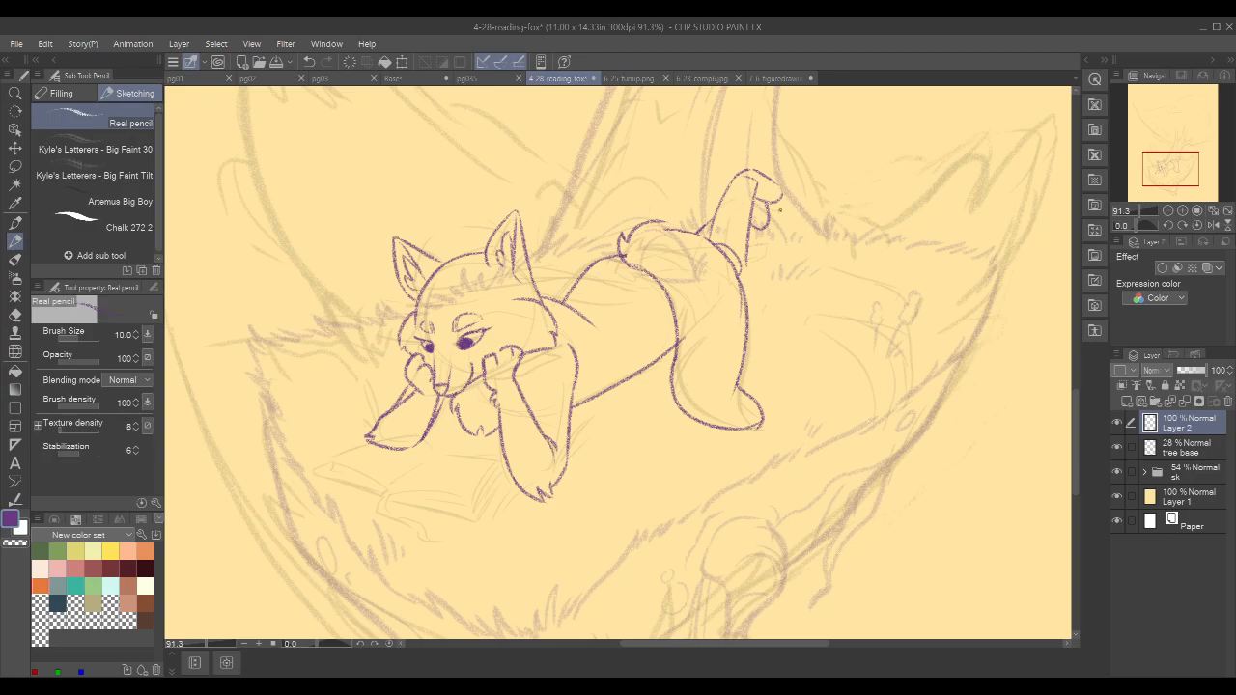
{"action": "key", "text": "c"}
{"action": "key", "text": "c"}
{"action": "mouse_move", "coordinate": [631, 267]}
{"action": "left_mouse_down"}
{"action": "mouse_move", "coordinate": [670, 292]}
{"action": "mouse_move", "coordinate": [641, 289]}
{"action": "mouse_move", "coordinate": [638, 271]}
{"action": "left_mouse_up"}
{"action": "key", "text": "ctrl+z"}
{"action": "key", "text": "ctrl+z"}
{"action": "key", "text": "ctrl+z"}
{"action": "key", "text": "c"}
{"action": "left_click_drag", "start_coordinate": [871, 308], "coordinate": [733, 395]}
{"action": "left_click_drag", "start_coordinate": [677, 436], "coordinate": [693, 416]}
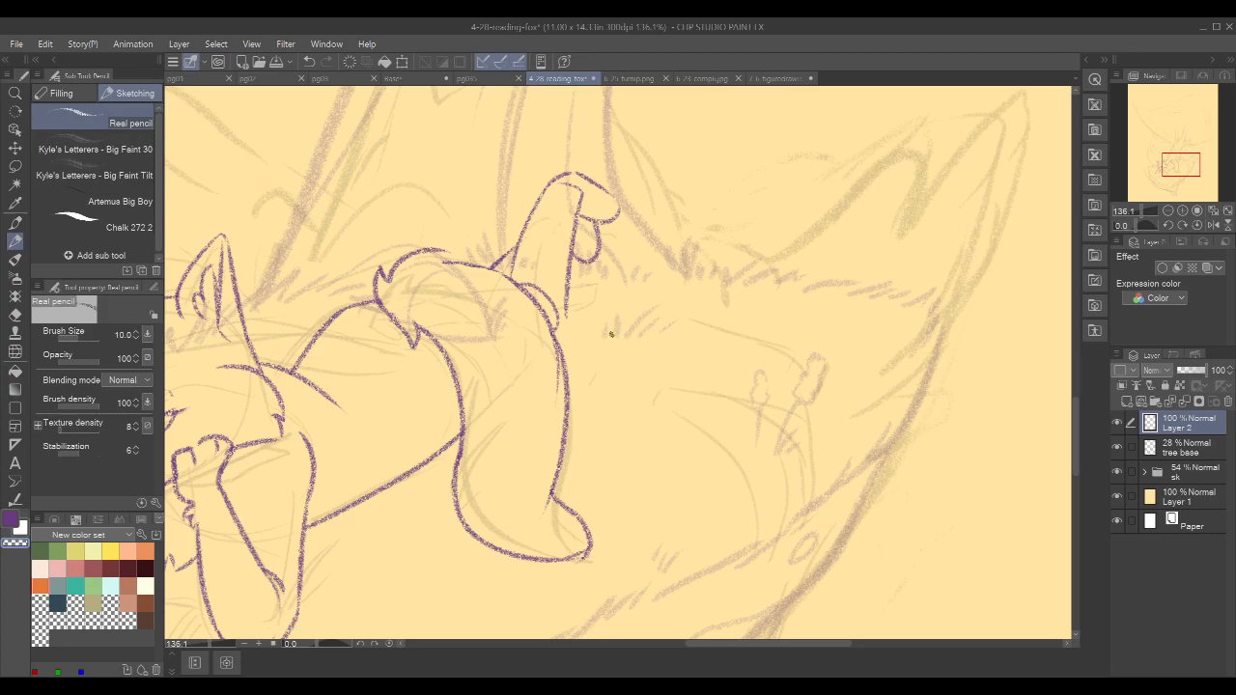
- Erase the tail's rounded lower end and redraw its front and bottom edges with a pointed fur corner
{"action": "left_click_drag", "start_coordinate": [725, 348], "coordinate": [775, 331]}
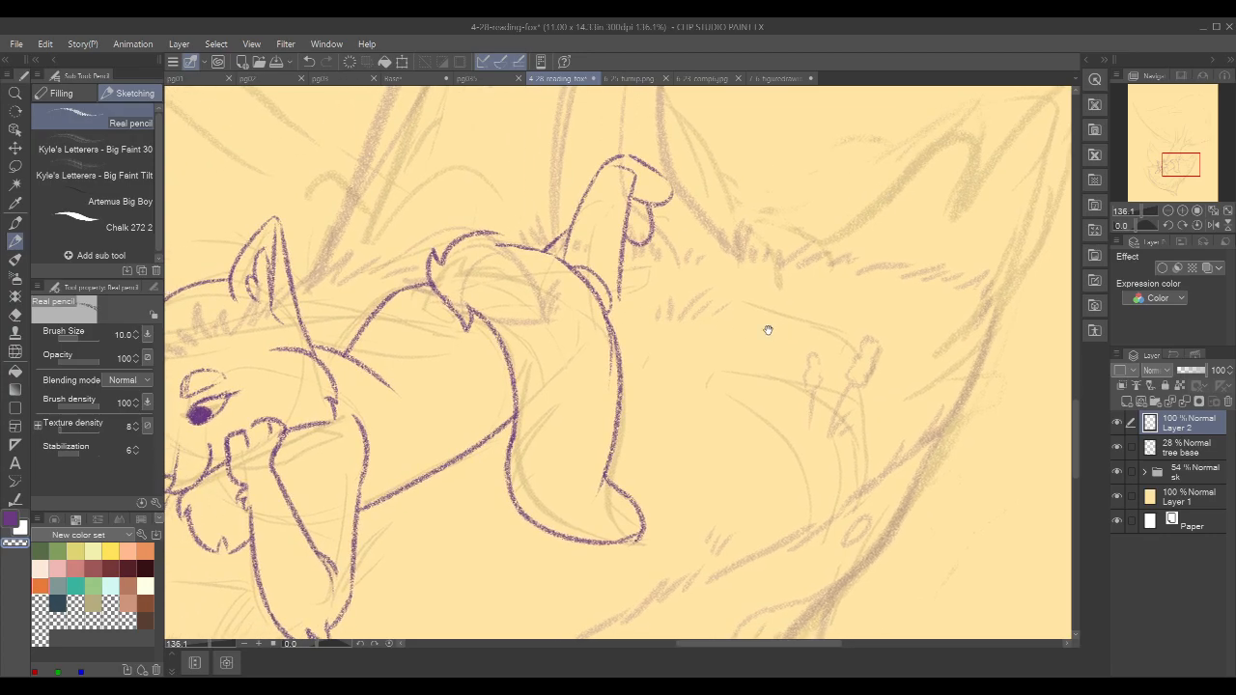
{"action": "mouse_move", "coordinate": [516, 420]}
{"action": "left_mouse_down"}
{"action": "mouse_move", "coordinate": [512, 485]}
{"action": "mouse_move", "coordinate": [547, 530]}
{"action": "left_mouse_up"}
{"action": "key", "text": "c"}
{"action": "left_click_drag", "start_coordinate": [517, 408], "coordinate": [513, 510]}
{"action": "key", "text": "ctrl+z"}
{"action": "left_click_drag", "start_coordinate": [518, 410], "coordinate": [503, 483]}
{"action": "key", "text": "ctrl+z"}
{"action": "mouse_move", "coordinate": [518, 409]}
{"action": "left_mouse_down"}
{"action": "mouse_move", "coordinate": [499, 506]}
{"action": "mouse_move", "coordinate": [544, 531]}
{"action": "mouse_move", "coordinate": [629, 544]}
{"action": "left_mouse_up"}
{"action": "key", "text": "ctrl+z"}
{"action": "key", "text": "ctrl+y"}
- Draw the tail's rear line out to meet the bottom edge in a sharp, flared tip
{"action": "mouse_move", "coordinate": [604, 482]}
{"action": "left_mouse_down"}
{"action": "mouse_move", "coordinate": [656, 543]}
{"action": "mouse_move", "coordinate": [643, 500]}
{"action": "mouse_move", "coordinate": [661, 539]}
{"action": "left_mouse_up"}
{"action": "key", "text": "ctrl+z"}
{"action": "key", "text": "ctrl+z"}
{"action": "key", "text": "ctrl+z"}
{"action": "mouse_move", "coordinate": [600, 479]}
{"action": "left_mouse_down"}
{"action": "mouse_move", "coordinate": [674, 534]}
{"action": "mouse_move", "coordinate": [624, 539]}
{"action": "mouse_move", "coordinate": [644, 528]}
{"action": "left_mouse_up"}
{"action": "key", "text": "ctrl+z"}
{"action": "key", "text": "c"}
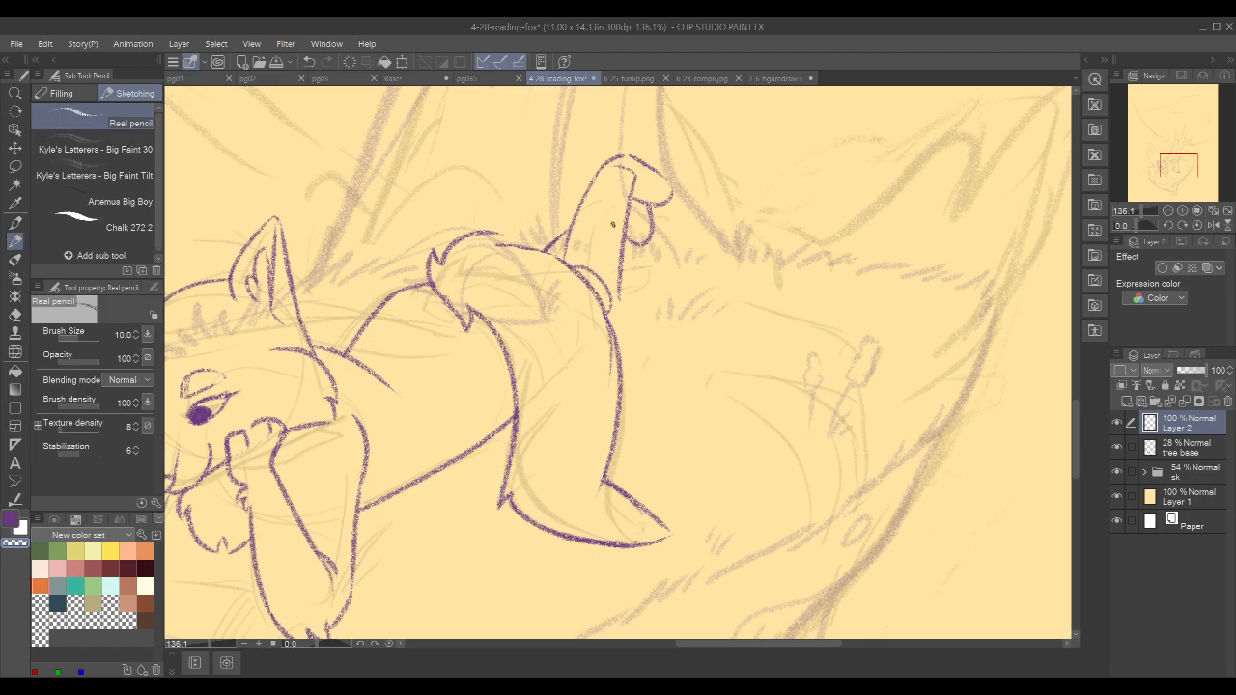
{"action": "left_click_drag", "start_coordinate": [660, 534], "coordinate": [676, 534]}
{"action": "key", "text": "ctrl+z"}
- Sketch an explanatory diagram beside the fox: a tall box with rounded forms, a vertical centre line, a base line and an open cup shape on top
{"action": "left_click_drag", "start_coordinate": [854, 185], "coordinate": [975, 220]}
{"action": "mouse_move", "coordinate": [819, 296]}
{"action": "left_mouse_down"}
{"action": "mouse_move", "coordinate": [793, 368]}
{"action": "mouse_move", "coordinate": [824, 455]}
{"action": "mouse_move", "coordinate": [777, 410]}
{"action": "mouse_move", "coordinate": [941, 443]}
{"action": "left_mouse_up"}
{"action": "left_click_drag", "start_coordinate": [970, 249], "coordinate": [980, 391]}
{"action": "left_click_drag", "start_coordinate": [792, 365], "coordinate": [870, 448]}
{"action": "mouse_move", "coordinate": [791, 208]}
{"action": "left_mouse_down"}
{"action": "mouse_move", "coordinate": [772, 446]}
{"action": "mouse_move", "coordinate": [983, 191]}
{"action": "mouse_move", "coordinate": [979, 444]}
{"action": "left_mouse_up"}
{"action": "left_click_drag", "start_coordinate": [744, 479], "coordinate": [942, 473]}
{"action": "left_click_drag", "start_coordinate": [875, 209], "coordinate": [878, 496]}
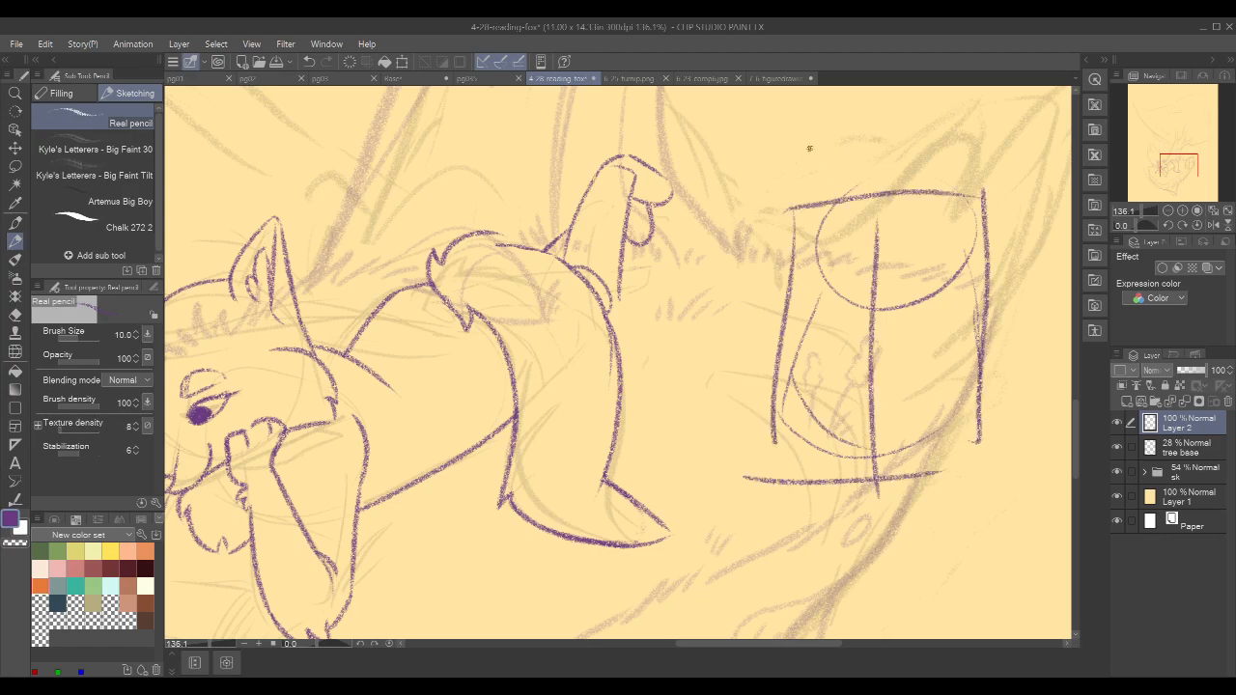
{"action": "mouse_move", "coordinate": [809, 122]}
{"action": "left_mouse_down"}
{"action": "mouse_move", "coordinate": [790, 190]}
{"action": "mouse_move", "coordinate": [858, 234]}
{"action": "mouse_move", "coordinate": [875, 237]}
{"action": "mouse_move", "coordinate": [956, 193]}
{"action": "left_mouse_up"}
{"action": "left_click_drag", "start_coordinate": [884, 118], "coordinate": [957, 165]}
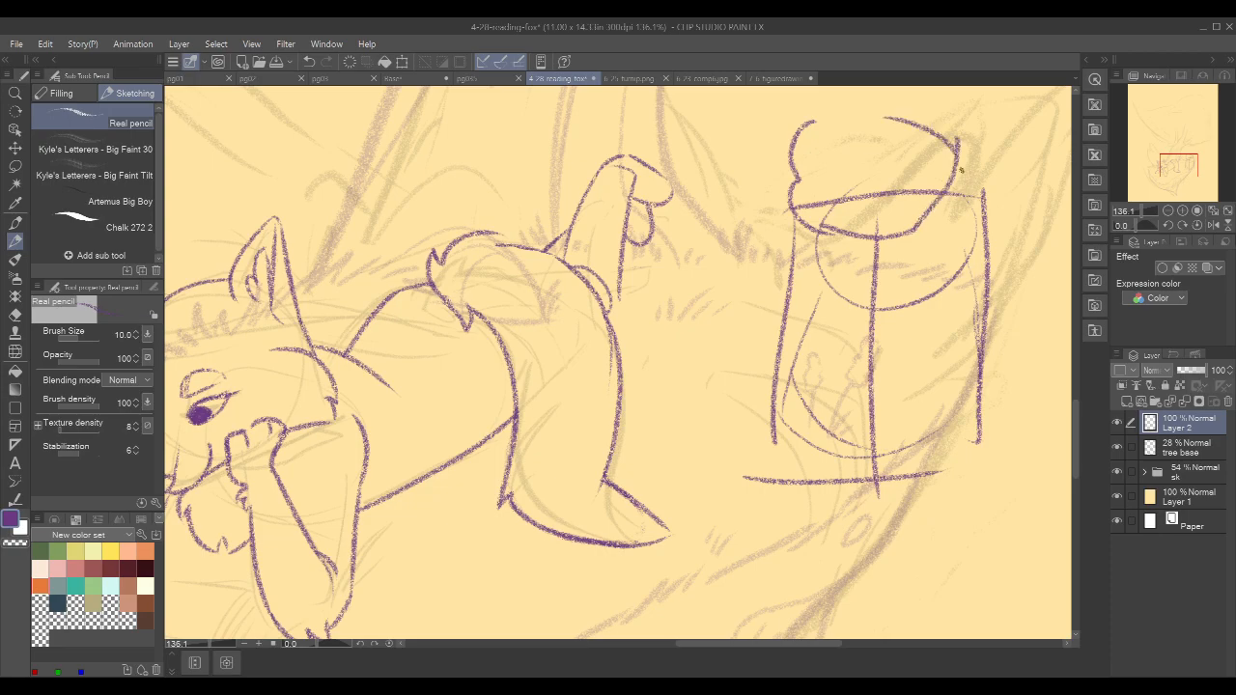
- Lasso the box diagram beside the fox, delete it, clear the selection and return to the Real pencil
{"action": "scroll", "coordinate": [1007, 292], "scroll_direction": "down", "scroll_amount": 5}
{"action": "key", "text": "k"}
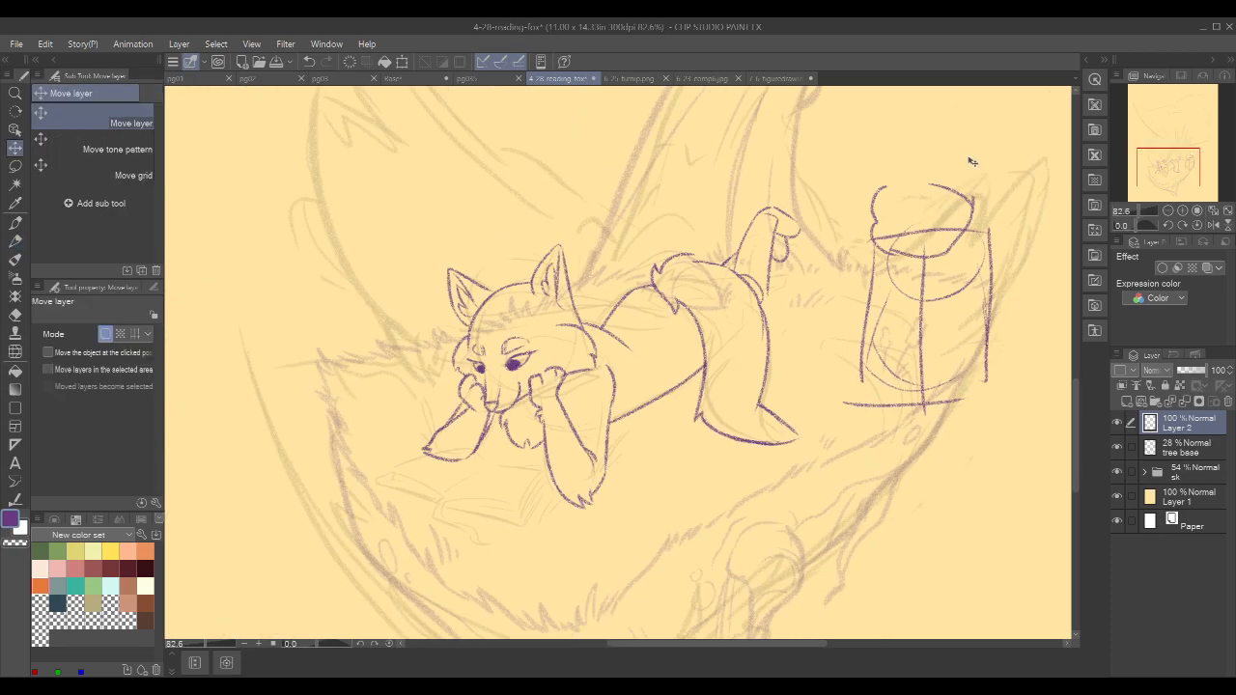
{"action": "key", "text": "m"}
{"action": "mouse_move", "coordinate": [963, 128]}
{"action": "left_mouse_down"}
{"action": "mouse_move", "coordinate": [948, 441]}
{"action": "mouse_move", "coordinate": [1047, 203]}
{"action": "left_mouse_up"}
{"action": "key", "text": "Delete"}
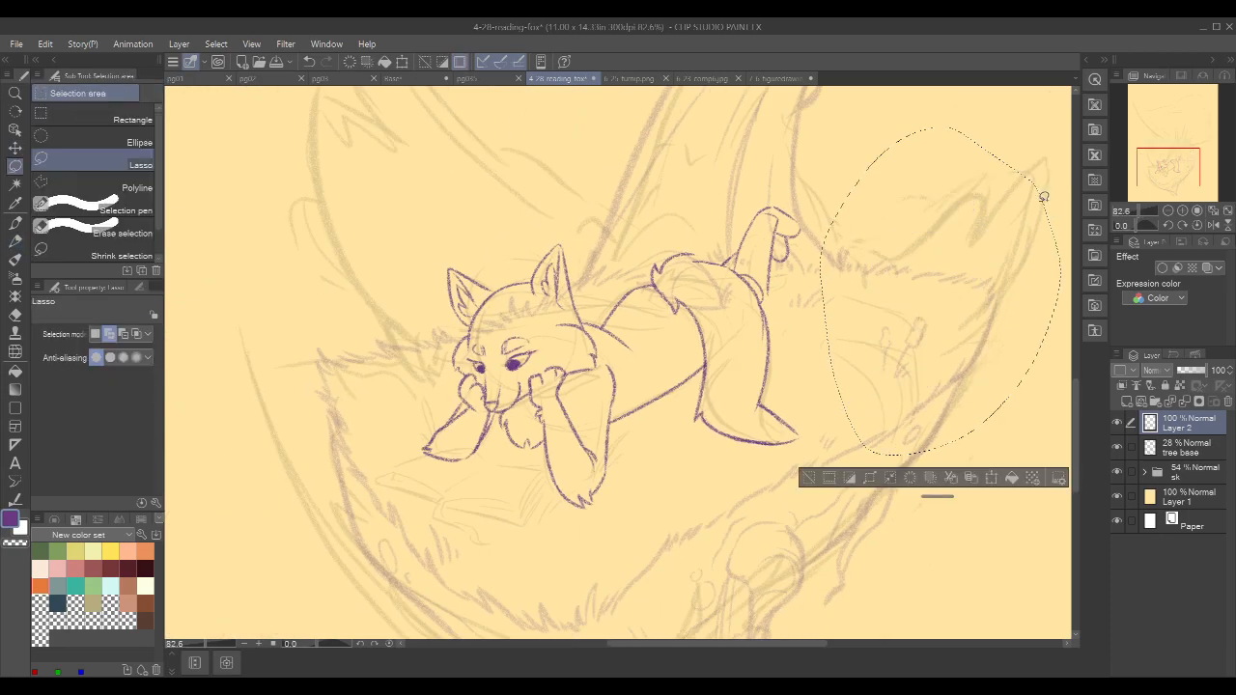
{"action": "key", "text": "ctrl+d"}
{"action": "key", "text": "p"}
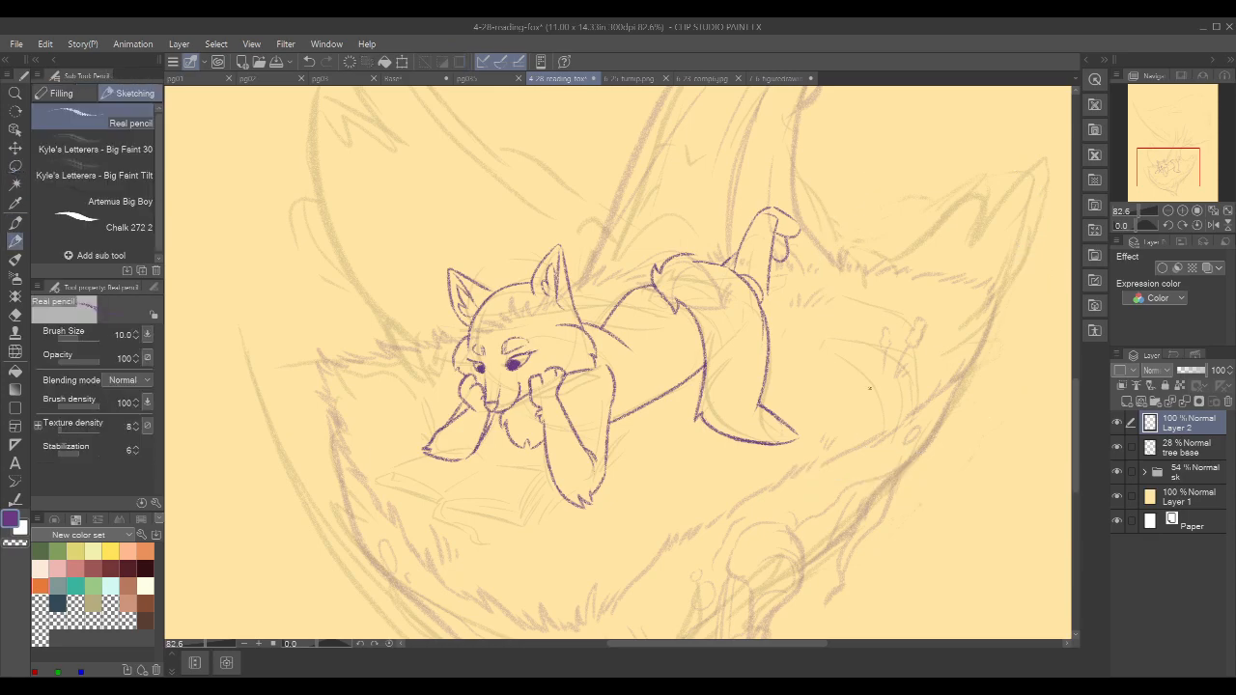
{"action": "left_click_drag", "start_coordinate": [876, 385], "coordinate": [832, 420]}
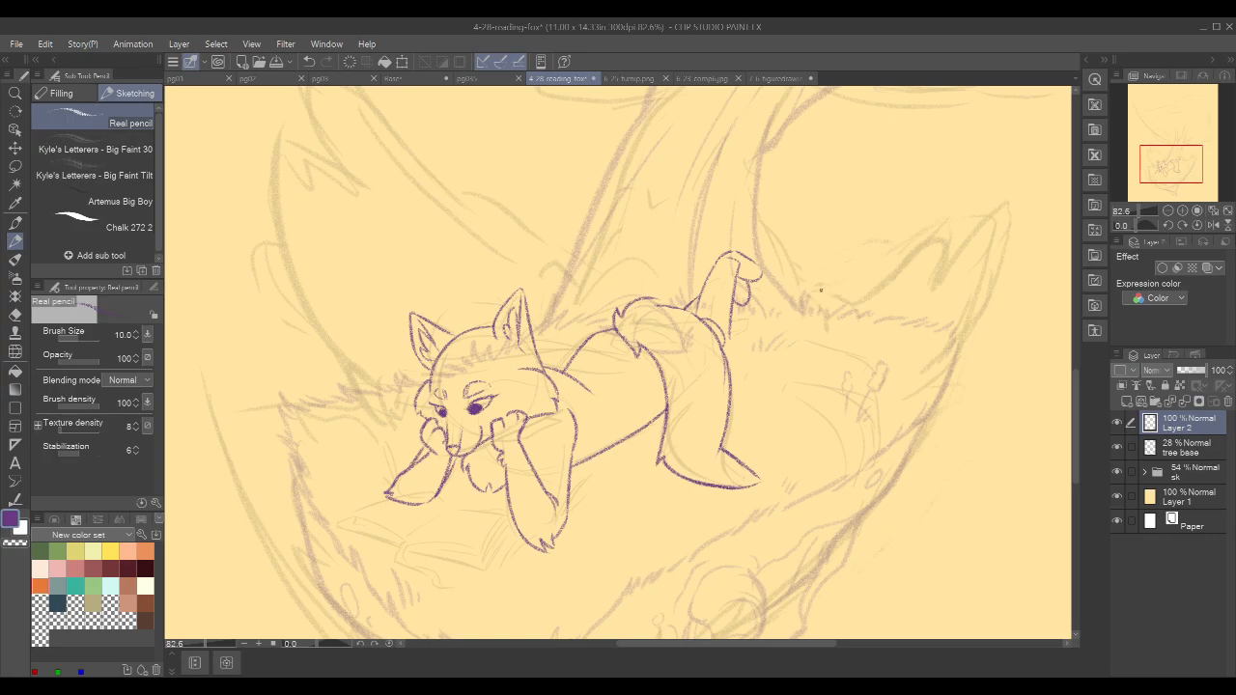
{"action": "left_click_drag", "start_coordinate": [820, 289], "coordinate": [848, 317]}
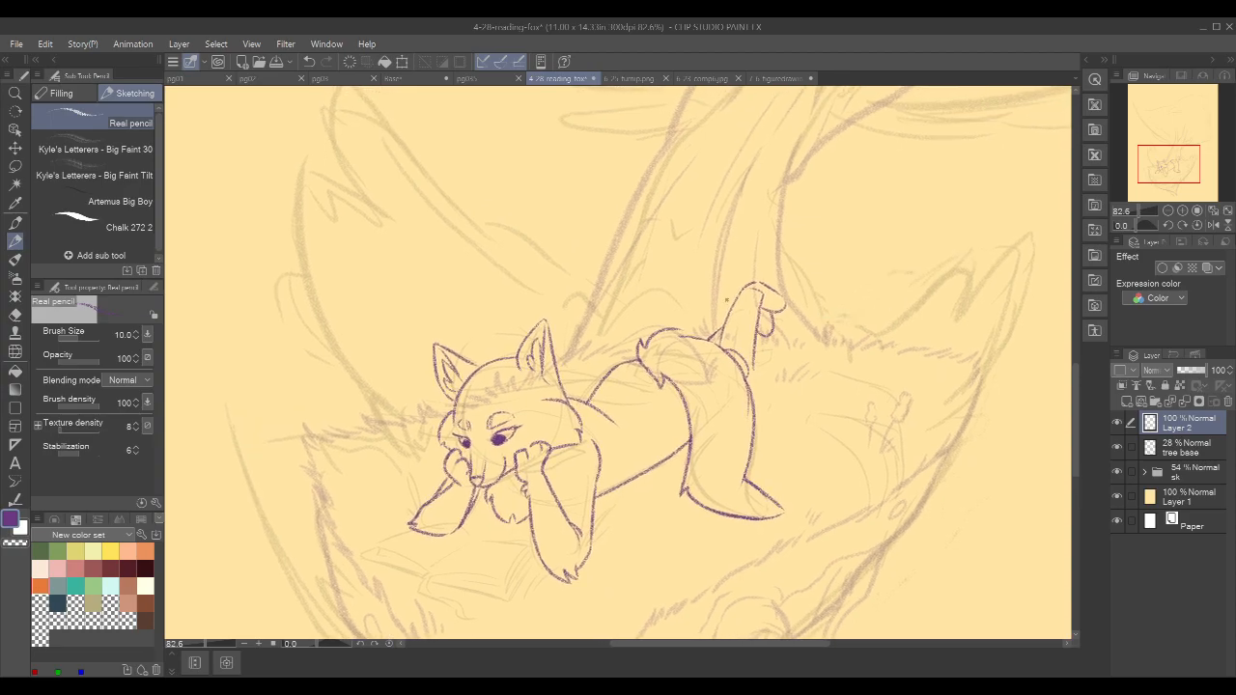
{"action": "scroll", "coordinate": [705, 349], "scroll_direction": "up", "scroll_amount": 3}
{"action": "left_click_drag", "start_coordinate": [703, 329], "coordinate": [761, 290]}
{"action": "scroll", "coordinate": [855, 278], "scroll_direction": "down", "scroll_amount": 4}
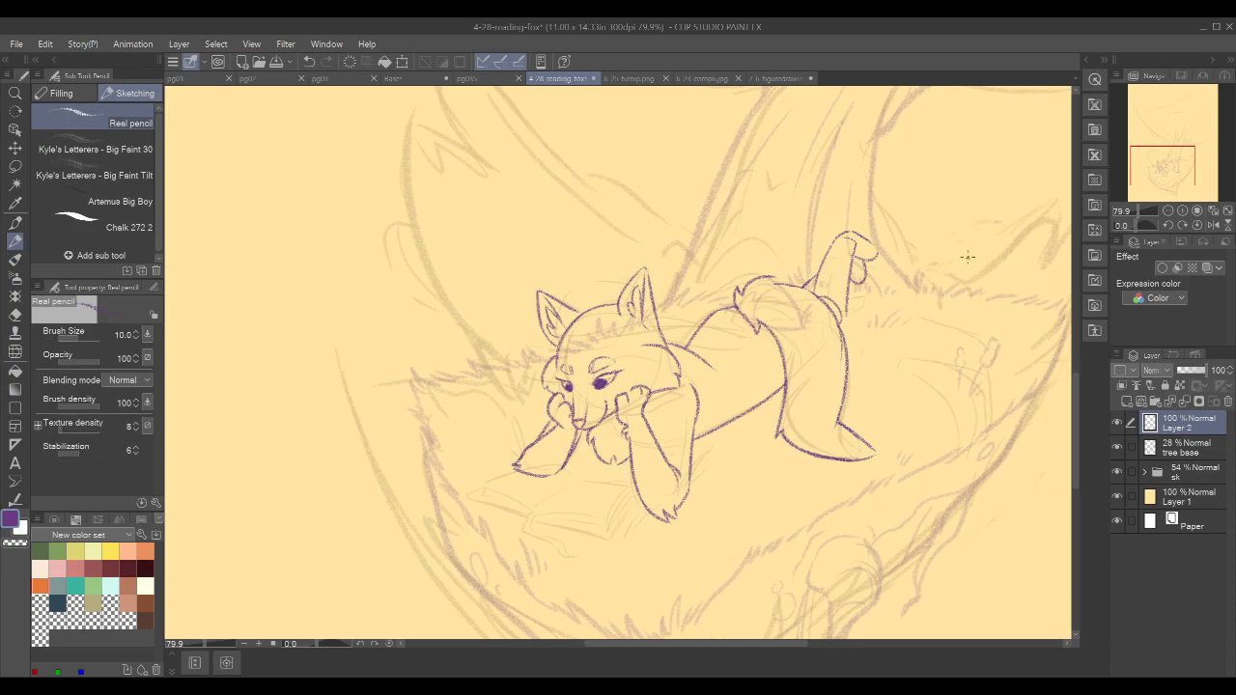
{"action": "left_click_drag", "start_coordinate": [965, 260], "coordinate": [944, 286]}
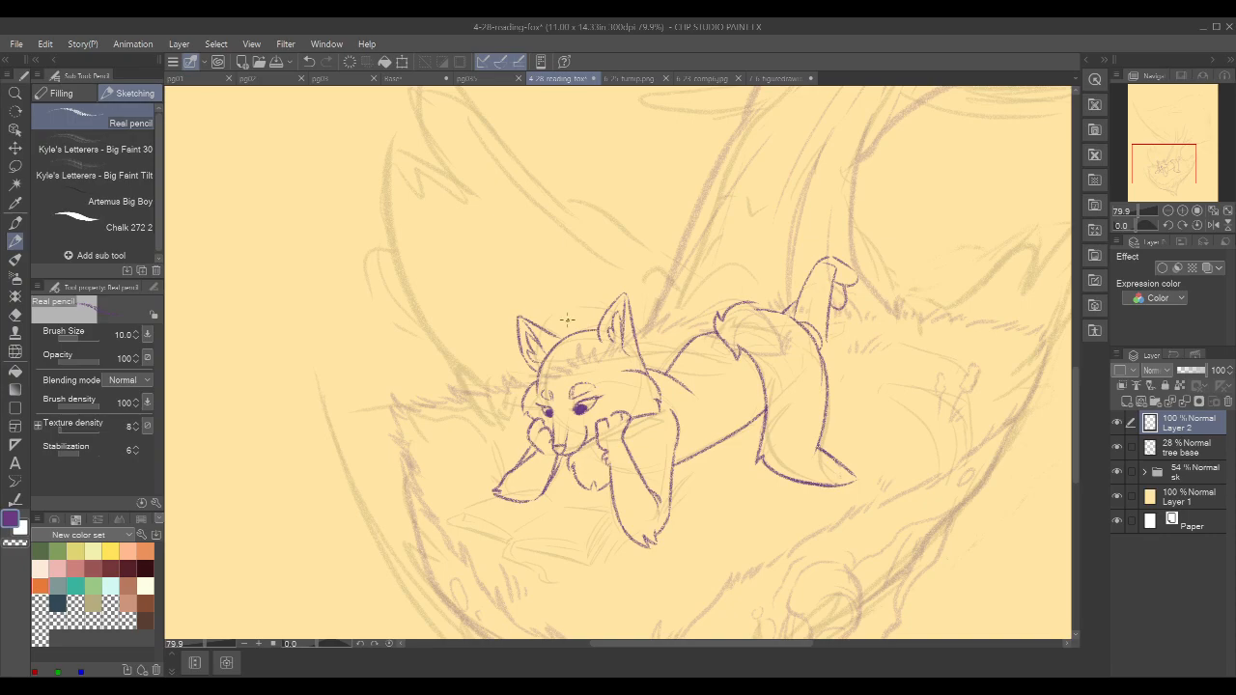
{"action": "scroll", "coordinate": [562, 315], "scroll_direction": "up", "scroll_amount": 3}
{"action": "scroll", "coordinate": [578, 309], "scroll_direction": "up", "scroll_amount": 1}
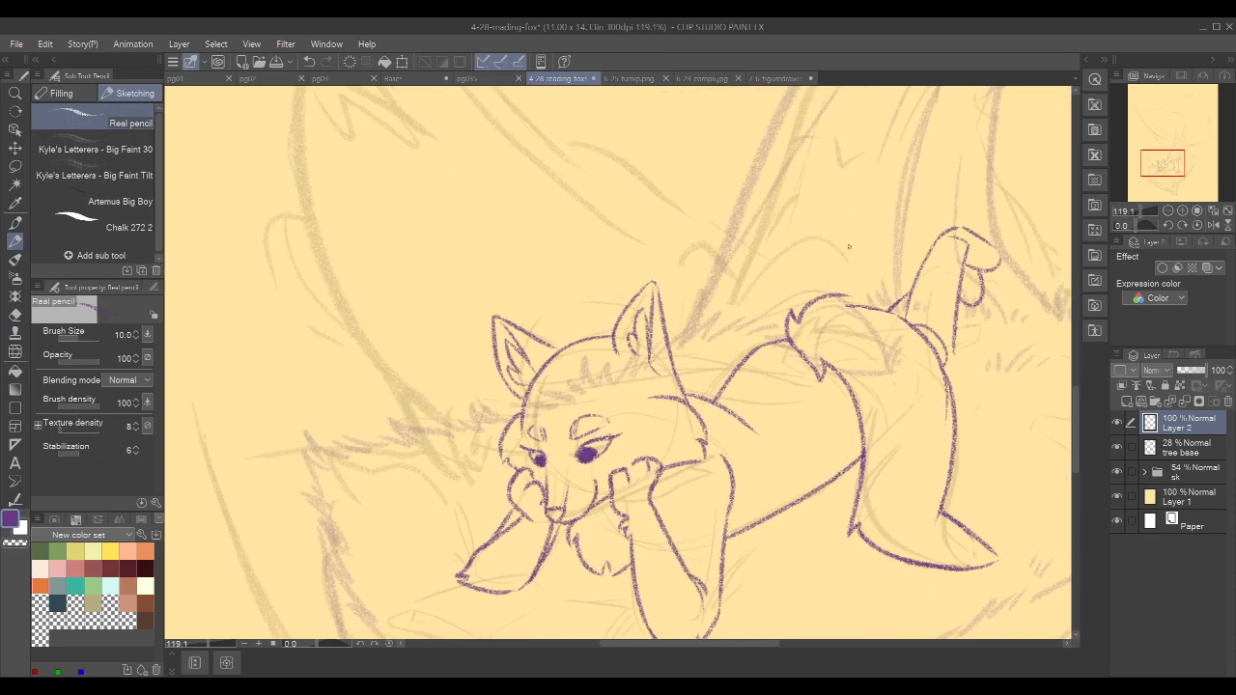
{"action": "left_click_drag", "start_coordinate": [857, 247], "coordinate": [781, 233]}
{"action": "left_click_drag", "start_coordinate": [952, 226], "coordinate": [952, 207]}
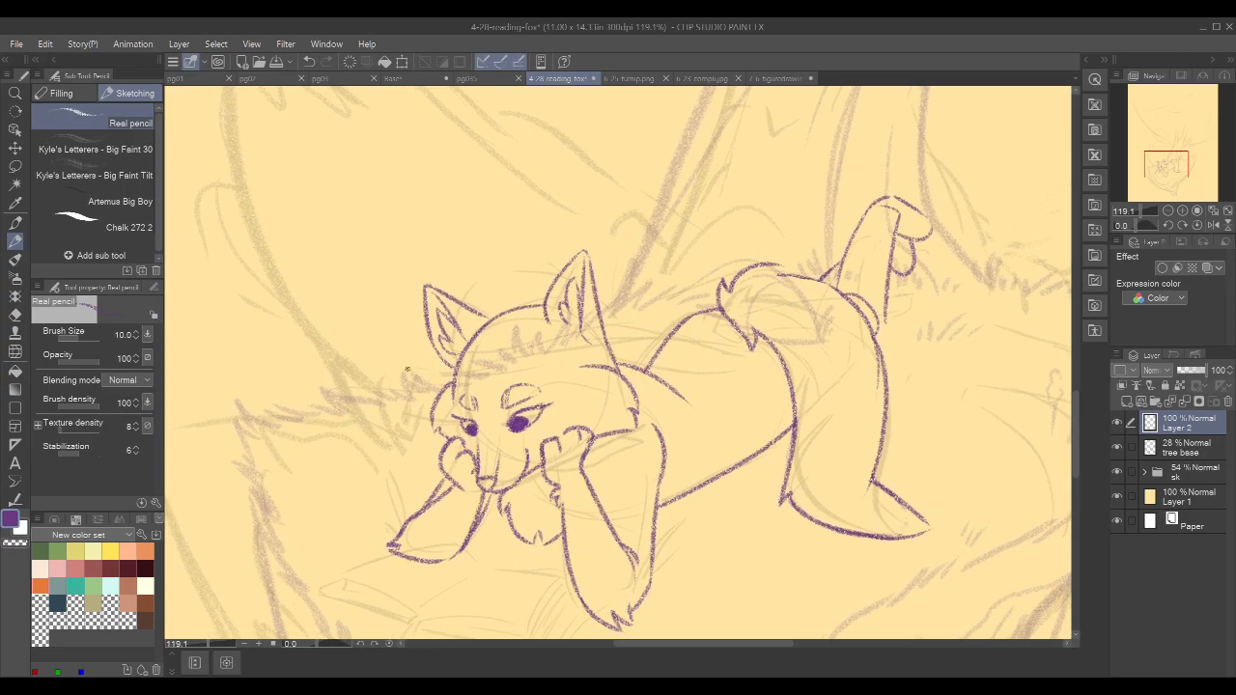
{"action": "left_click_drag", "start_coordinate": [744, 254], "coordinate": [705, 270]}
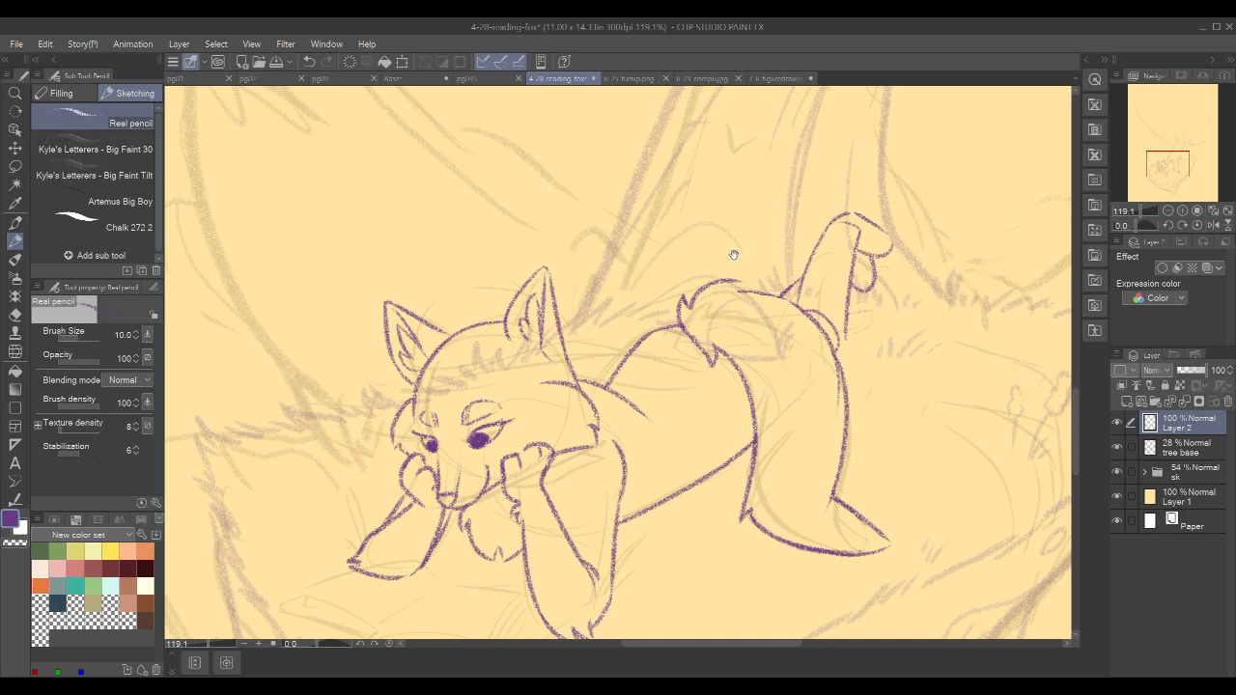
- Add a new layer above the fox line art, lower the line art's opacity to 43%, and make the new layer active
{"action": "left_click", "coordinate": [1127, 402]}
{"action": "left_click", "coordinate": [1188, 447]}
{"action": "left_click", "coordinate": [1192, 370]}
{"action": "left_click", "coordinate": [1189, 368]}
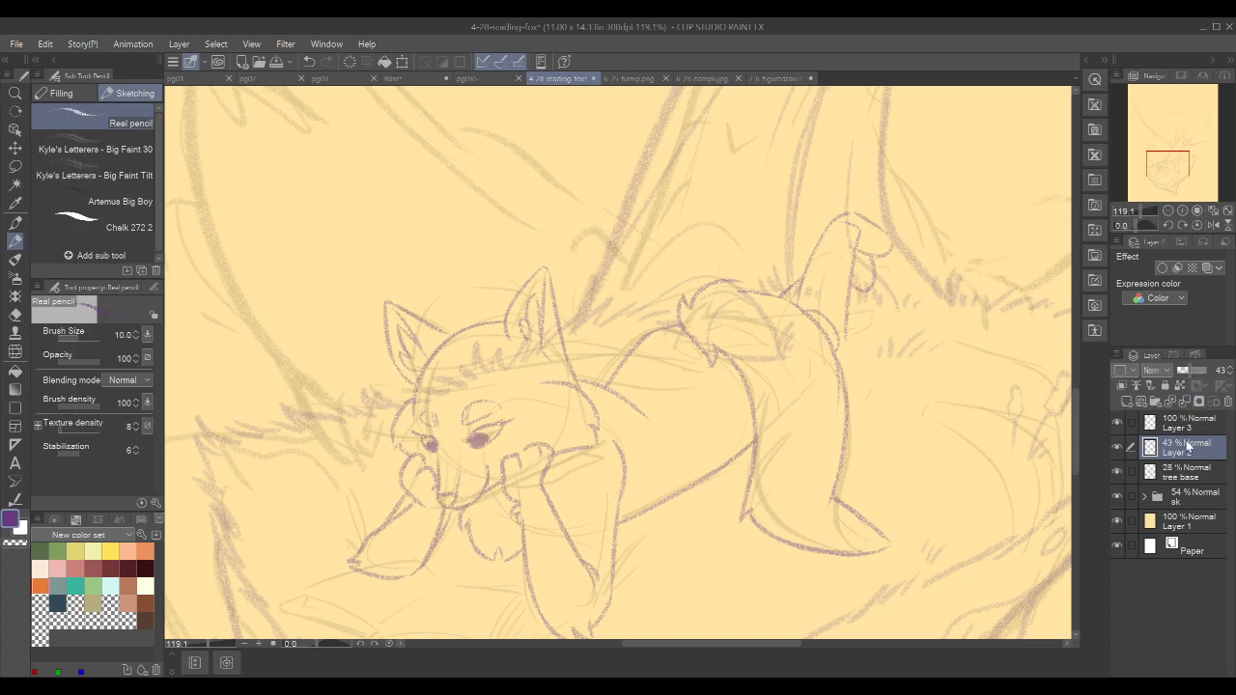
{"action": "left_click", "coordinate": [1189, 425]}
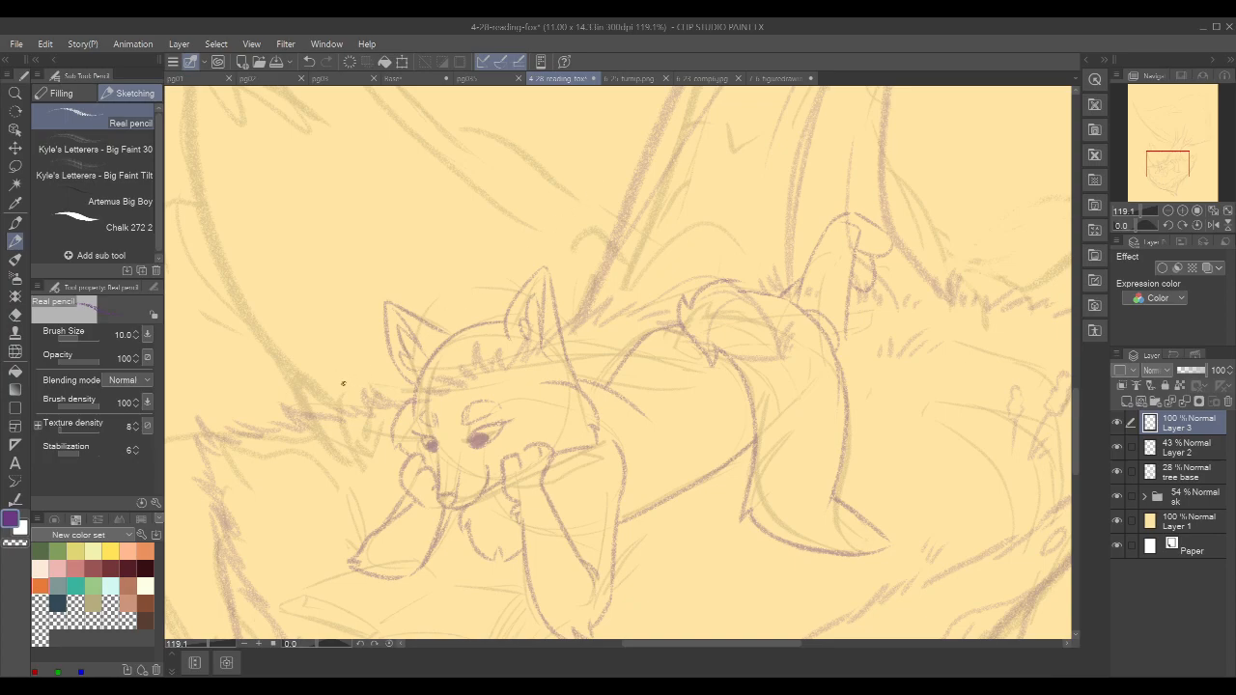
- Draw the first curves of a wide hat brim around the fox's head, from beside the far ear to behind the near ear
{"action": "mouse_move", "coordinate": [389, 361]}
{"action": "left_mouse_down"}
{"action": "mouse_move", "coordinate": [353, 372]}
{"action": "mouse_move", "coordinate": [346, 392]}
{"action": "left_mouse_up"}
{"action": "key", "text": "r"}
{"action": "mouse_move", "coordinate": [841, 393]}
{"action": "left_mouse_down"}
{"action": "mouse_move", "coordinate": [797, 287]}
{"action": "mouse_move", "coordinate": [734, 241]}
{"action": "left_mouse_up"}
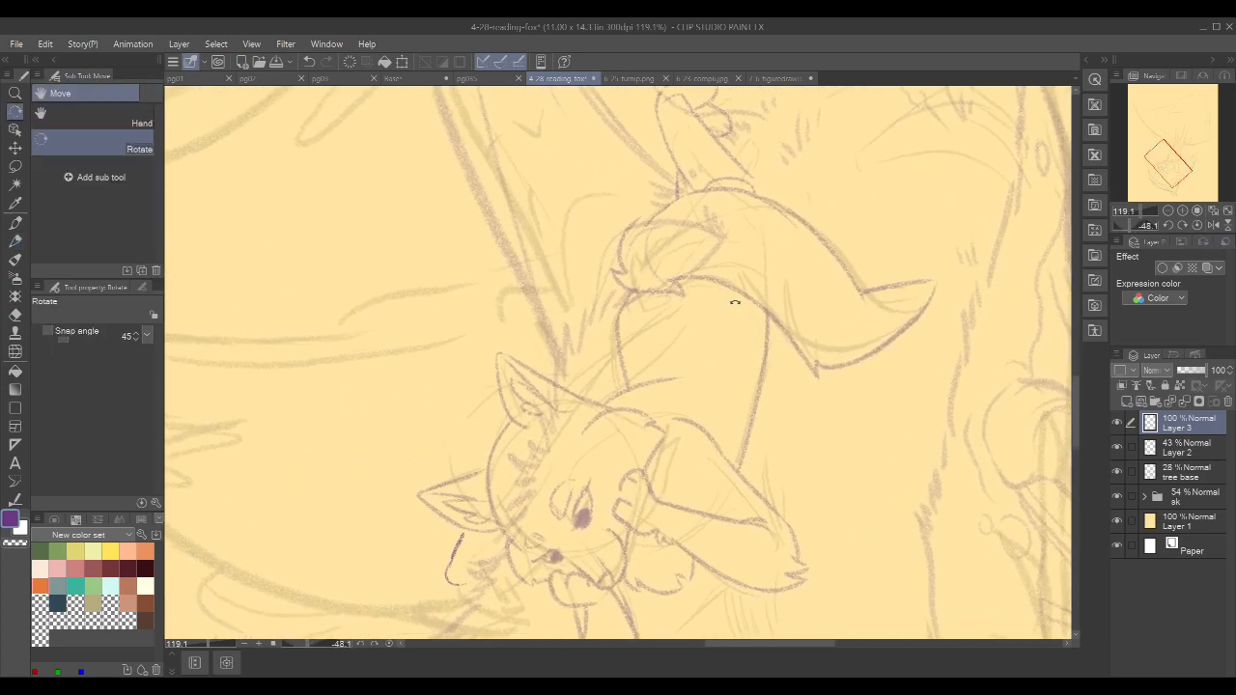
{"action": "scroll", "coordinate": [626, 276], "scroll_direction": "down", "scroll_amount": 2}
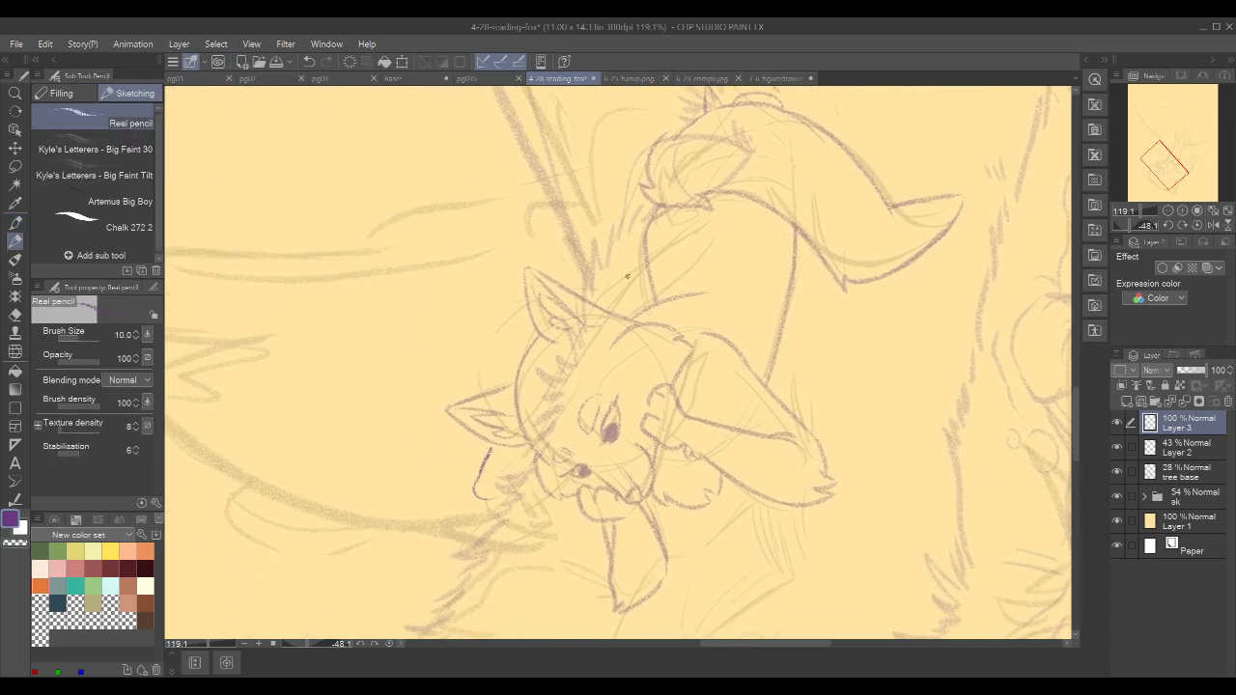
{"action": "left_click_drag", "start_coordinate": [637, 260], "coordinate": [624, 354]}
{"action": "key", "text": "ctrl+z"}
{"action": "left_click_drag", "start_coordinate": [638, 255], "coordinate": [591, 396]}
{"action": "key", "text": "ctrl+z"}
{"action": "mouse_move", "coordinate": [637, 256]}
{"action": "left_mouse_down"}
{"action": "mouse_move", "coordinate": [601, 388]}
{"action": "mouse_move", "coordinate": [494, 502]}
{"action": "mouse_move", "coordinate": [561, 453]}
{"action": "left_mouse_up"}
{"action": "key", "text": "ctrl+z"}
{"action": "key", "text": "ctrl+z"}
{"action": "left_click_drag", "start_coordinate": [475, 496], "coordinate": [551, 462]}
{"action": "left_click_drag", "start_coordinate": [614, 371], "coordinate": [578, 431]}
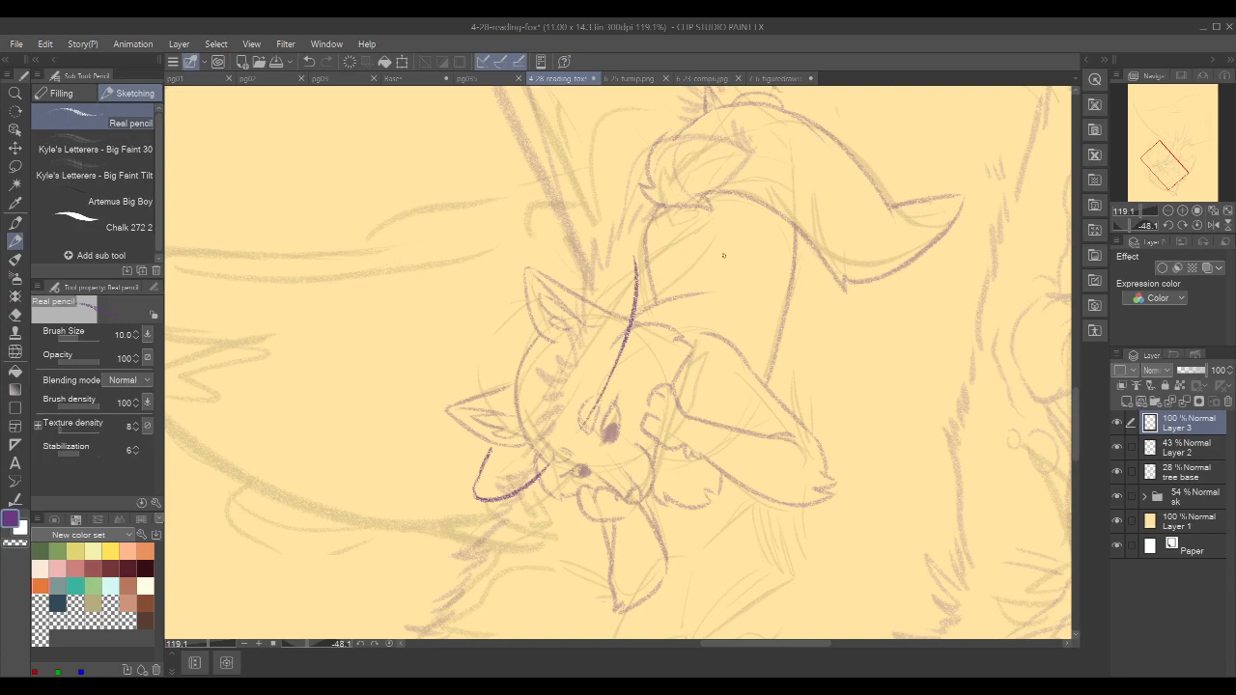
- Try to redraw the back edge of the hat brim beside the near ear
{"action": "key", "text": "r"}
{"action": "mouse_move", "coordinate": [905, 215]}
{"action": "left_mouse_down"}
{"action": "mouse_move", "coordinate": [943, 325]}
{"action": "mouse_move", "coordinate": [929, 406]}
{"action": "mouse_move", "coordinate": [951, 383]}
{"action": "mouse_move", "coordinate": [810, 469]}
{"action": "left_mouse_up"}
{"action": "key", "text": "p"}
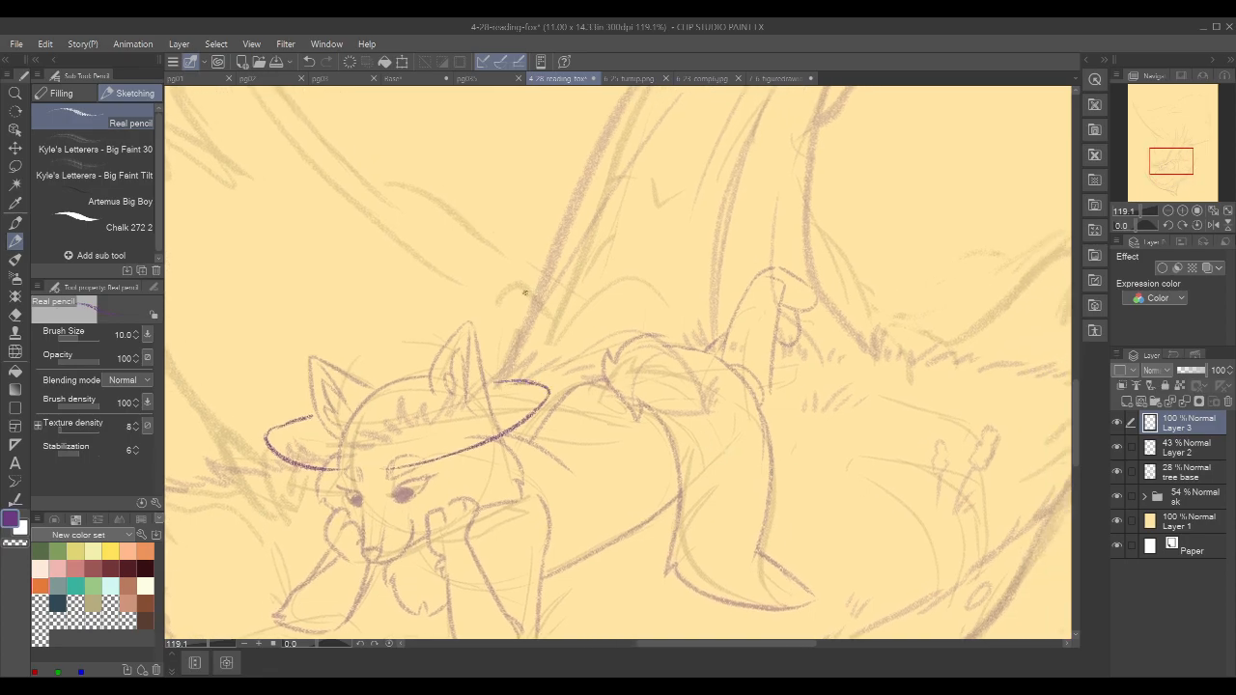
{"action": "left_click_drag", "start_coordinate": [492, 386], "coordinate": [546, 385]}
{"action": "key", "text": "ctrl+z"}
{"action": "key", "text": "ctrl+z"}
- Join the front of the hat brim across the fox's forehead into one continuous curve
{"action": "left_click_drag", "start_coordinate": [851, 303], "coordinate": [878, 299]}
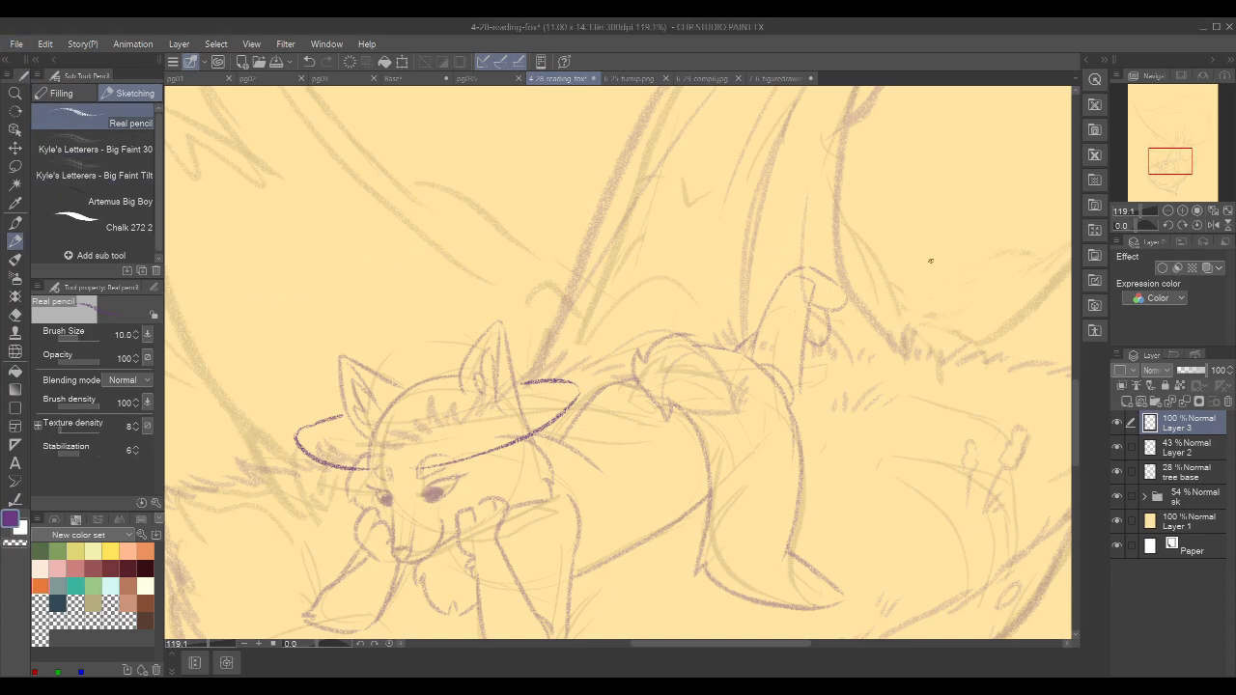
{"action": "left_click_drag", "start_coordinate": [705, 324], "coordinate": [801, 285]}
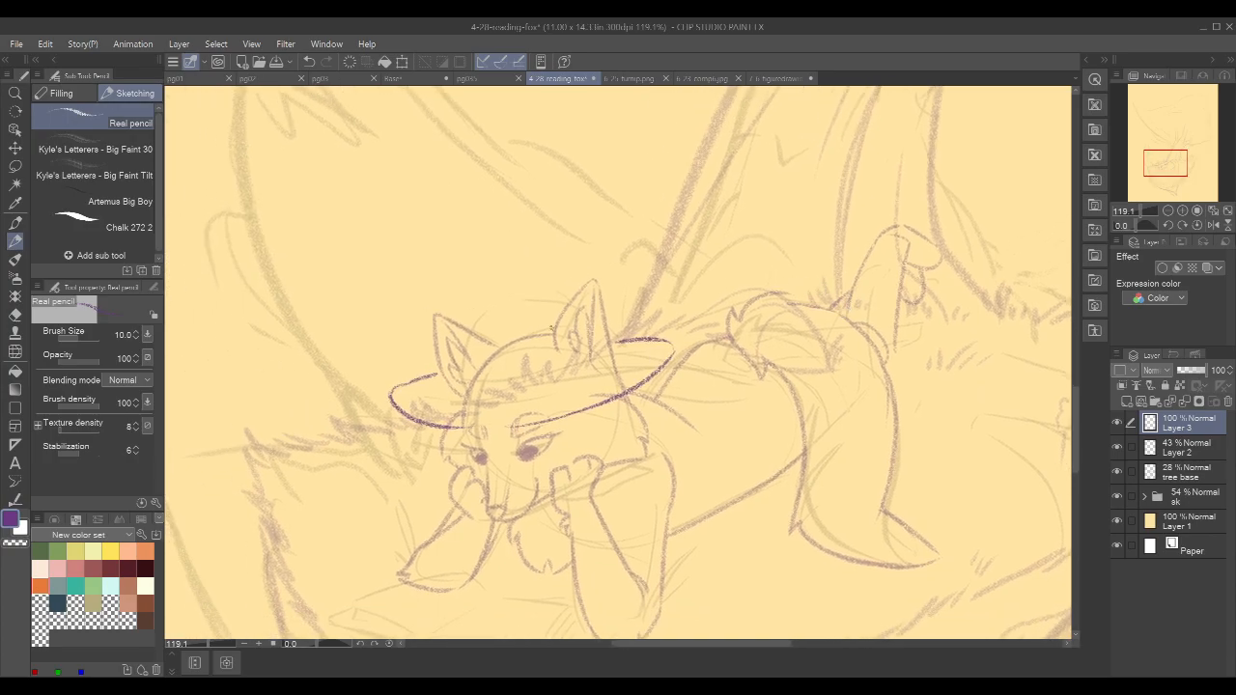
{"action": "left_click_drag", "start_coordinate": [392, 392], "coordinate": [437, 373]}
{"action": "key", "text": "ctrl+z"}
{"action": "key", "text": "ctrl+z"}
{"action": "left_click_drag", "start_coordinate": [406, 417], "coordinate": [514, 428]}
{"action": "key", "text": "ctrl+z"}
{"action": "left_click_drag", "start_coordinate": [404, 416], "coordinate": [519, 428]}
{"action": "key", "text": "ctrl+z"}
{"action": "left_click_drag", "start_coordinate": [405, 416], "coordinate": [518, 427]}
{"action": "scroll", "coordinate": [770, 240], "scroll_direction": "up", "scroll_amount": 1}
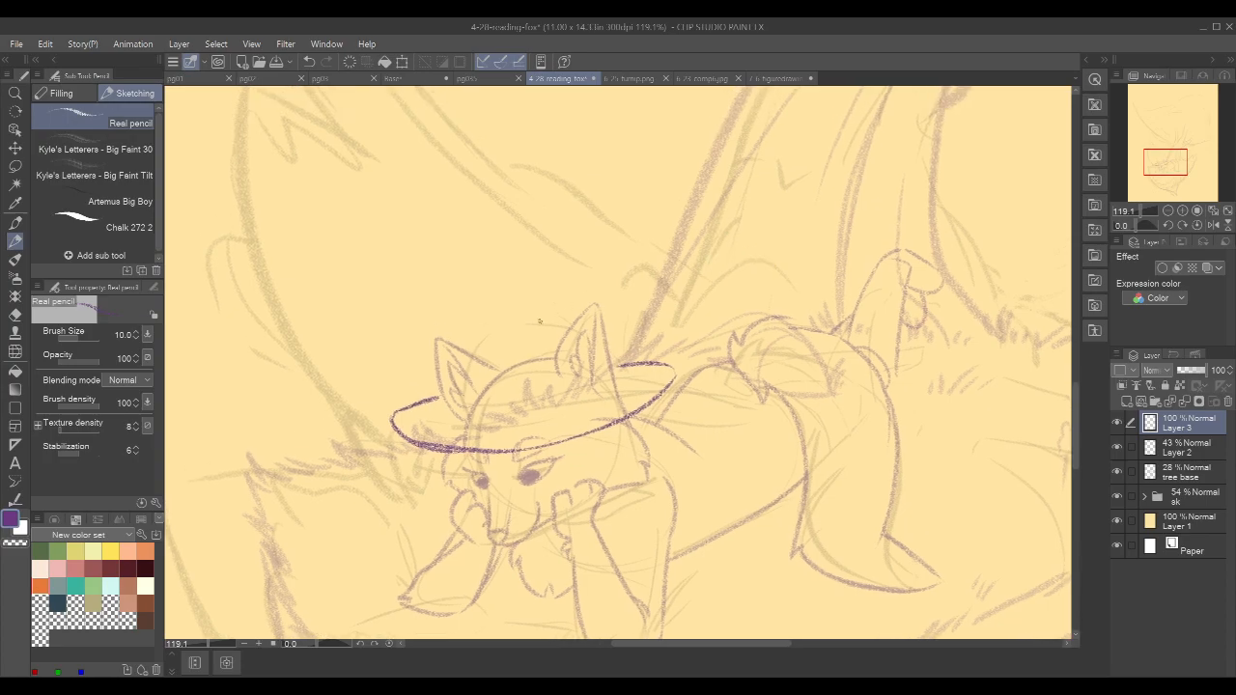
- Draw the rounded hat crown with a curved edge around the near ear, and add two curved hatband lines
{"action": "left_click_drag", "start_coordinate": [467, 419], "coordinate": [503, 348]}
{"action": "key", "text": "ctrl+z"}
{"action": "mouse_move", "coordinate": [466, 419]}
{"action": "left_mouse_down"}
{"action": "mouse_move", "coordinate": [503, 344]}
{"action": "mouse_move", "coordinate": [558, 329]}
{"action": "mouse_move", "coordinate": [610, 397]}
{"action": "left_mouse_up"}
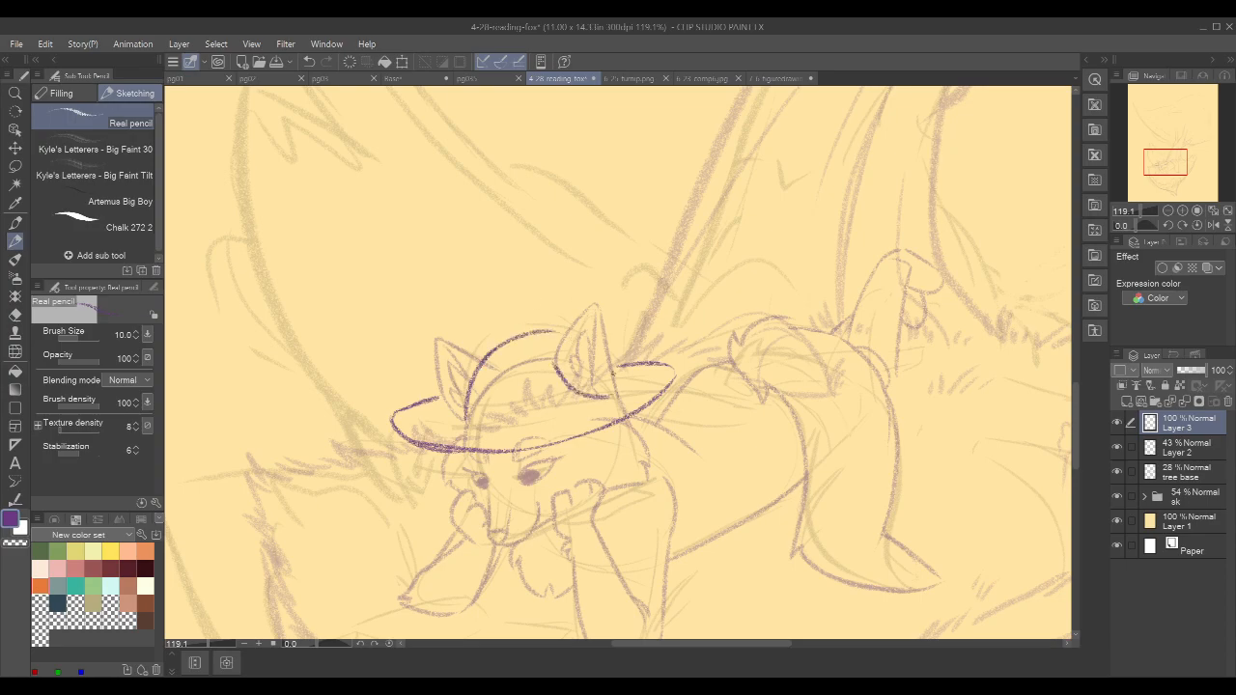
{"action": "mouse_move", "coordinate": [469, 430]}
{"action": "left_mouse_down"}
{"action": "mouse_move", "coordinate": [504, 430]}
{"action": "mouse_move", "coordinate": [545, 425]}
{"action": "left_mouse_up"}
{"action": "key", "text": "ctrl+z"}
{"action": "left_click_drag", "start_coordinate": [460, 430], "coordinate": [566, 416]}
{"action": "left_click_drag", "start_coordinate": [467, 396], "coordinate": [556, 386]}
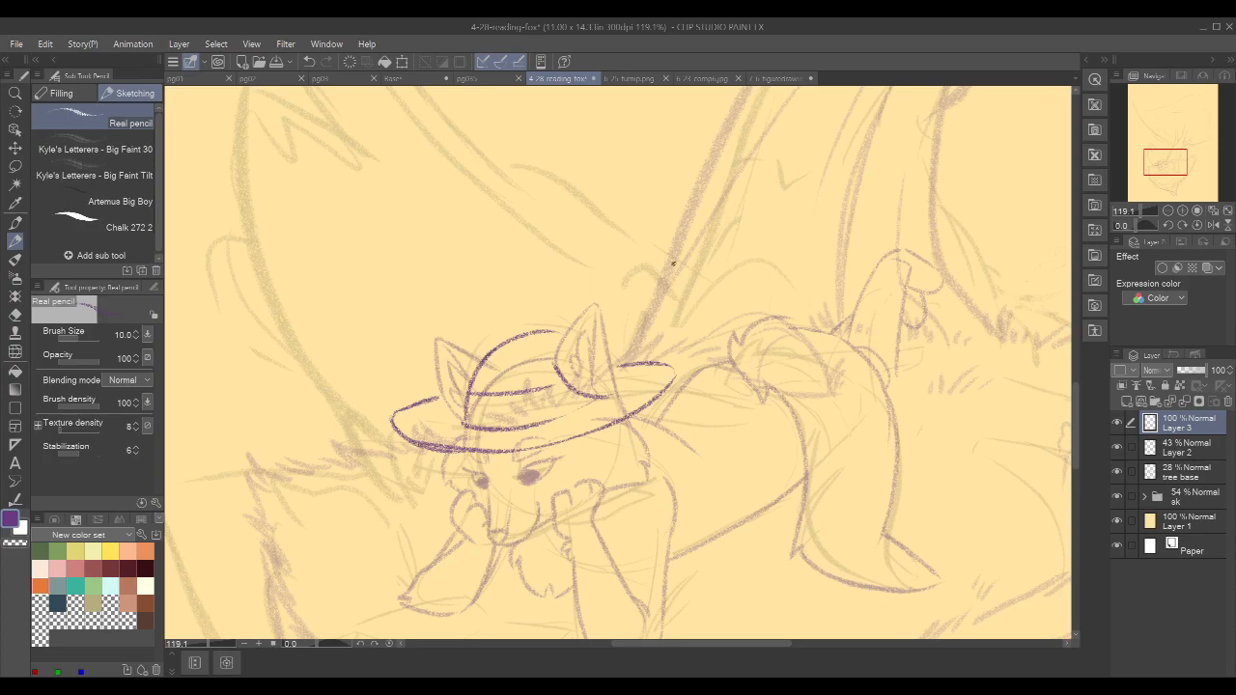
{"action": "key", "text": "ctrl+z"}
{"action": "key", "text": "ctrl+y"}
- Mirror the view horizontally and rework the outer end of the hat brim on the far-ear side
{"action": "left_click_drag", "start_coordinate": [796, 384], "coordinate": [918, 316]}
{"action": "left_click", "coordinate": [1211, 226]}
{"action": "left_click_drag", "start_coordinate": [798, 313], "coordinate": [719, 333]}
{"action": "key", "text": "c"}
{"action": "mouse_move", "coordinate": [546, 449]}
{"action": "left_mouse_down"}
{"action": "mouse_move", "coordinate": [594, 429]}
{"action": "mouse_move", "coordinate": [606, 412]}
{"action": "mouse_move", "coordinate": [562, 368]}
{"action": "mouse_move", "coordinate": [557, 393]}
{"action": "mouse_move", "coordinate": [603, 413]}
{"action": "mouse_move", "coordinate": [559, 401]}
{"action": "mouse_move", "coordinate": [598, 427]}
{"action": "mouse_move", "coordinate": [577, 404]}
{"action": "left_mouse_up"}
{"action": "key", "text": "c"}
{"action": "key", "text": "ctrl+z"}
{"action": "key", "text": "ctrl+z"}
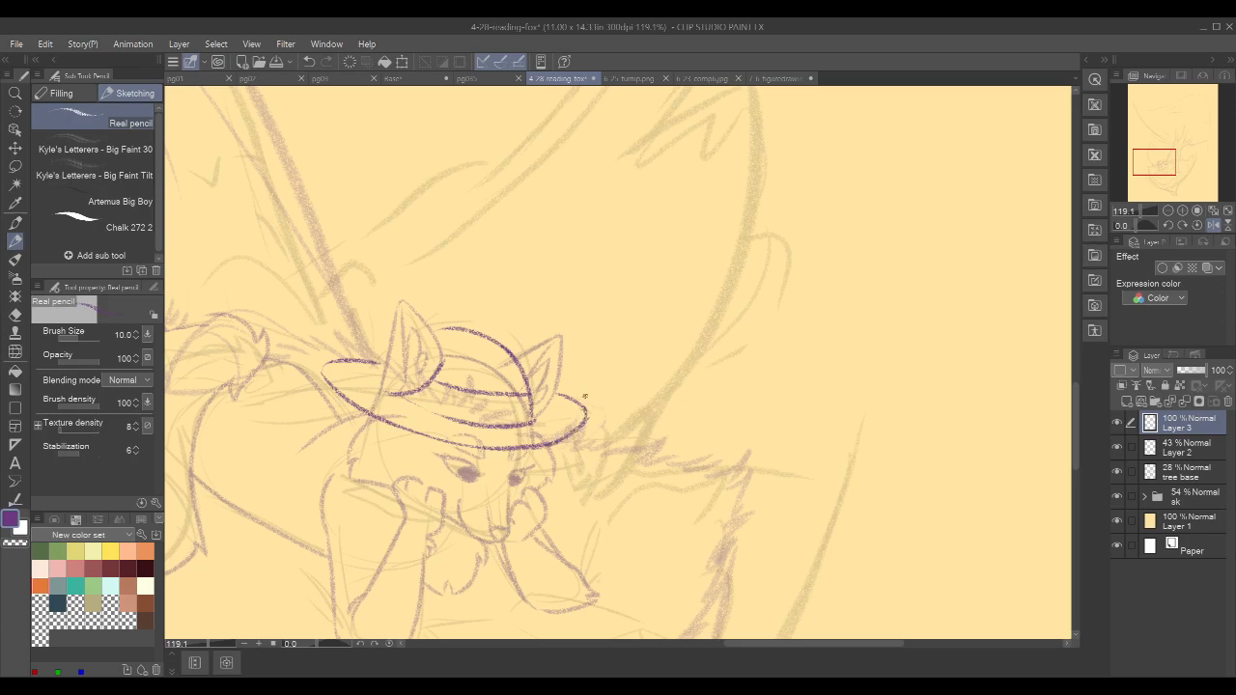
{"action": "key", "text": "ctrl+z"}
{"action": "key", "text": "ctrl+z"}
{"action": "mouse_move", "coordinate": [546, 446]}
{"action": "left_mouse_down"}
{"action": "mouse_move", "coordinate": [587, 410]}
{"action": "mouse_move", "coordinate": [576, 431]}
{"action": "left_mouse_up"}
{"action": "key", "text": "ctrl+z"}
{"action": "key", "text": "ctrl+z"}
{"action": "key", "text": "ctrl+z"}
- Restore the unmirrored view and redraw the brim's lower curve below the far ear
{"action": "left_click", "coordinate": [1214, 225]}
{"action": "left_click_drag", "start_coordinate": [935, 294], "coordinate": [612, 356]}
{"action": "mouse_move", "coordinate": [327, 475]}
{"action": "left_mouse_down"}
{"action": "mouse_move", "coordinate": [332, 494]}
{"action": "mouse_move", "coordinate": [379, 510]}
{"action": "left_mouse_up"}
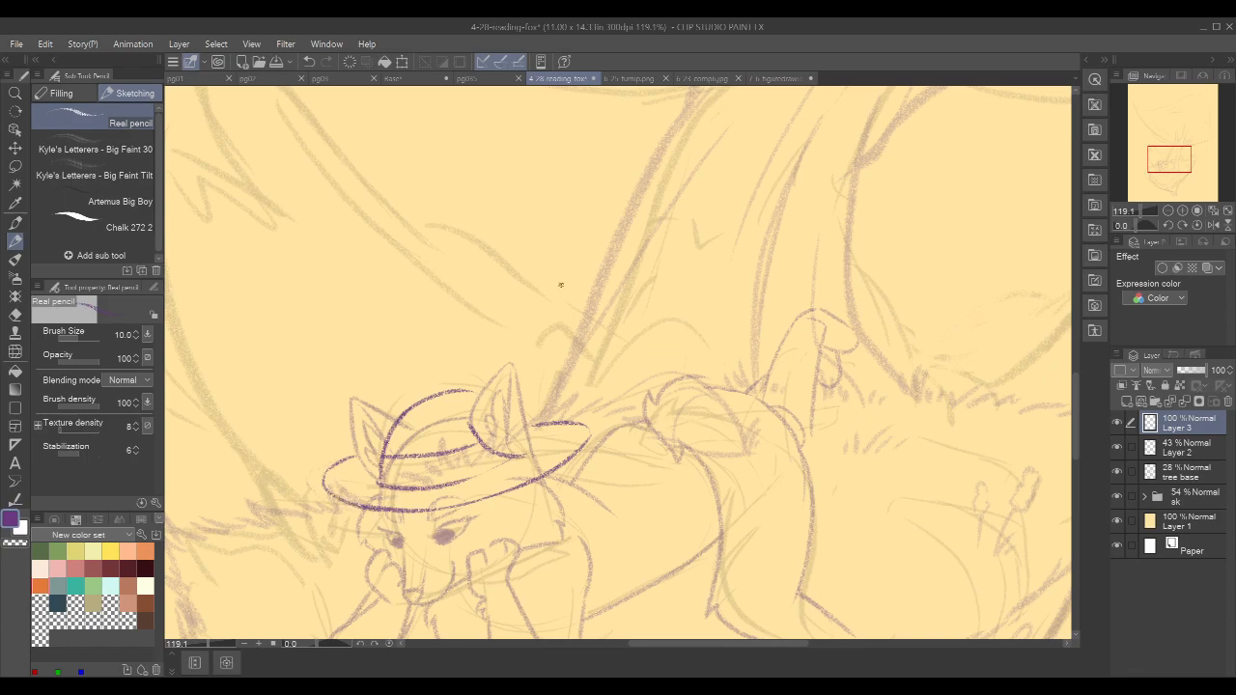
- Transform the hat by rotating it 3.2° and shifting it slightly lower on the fox's head
{"action": "left_click_drag", "start_coordinate": [656, 373], "coordinate": [648, 323]}
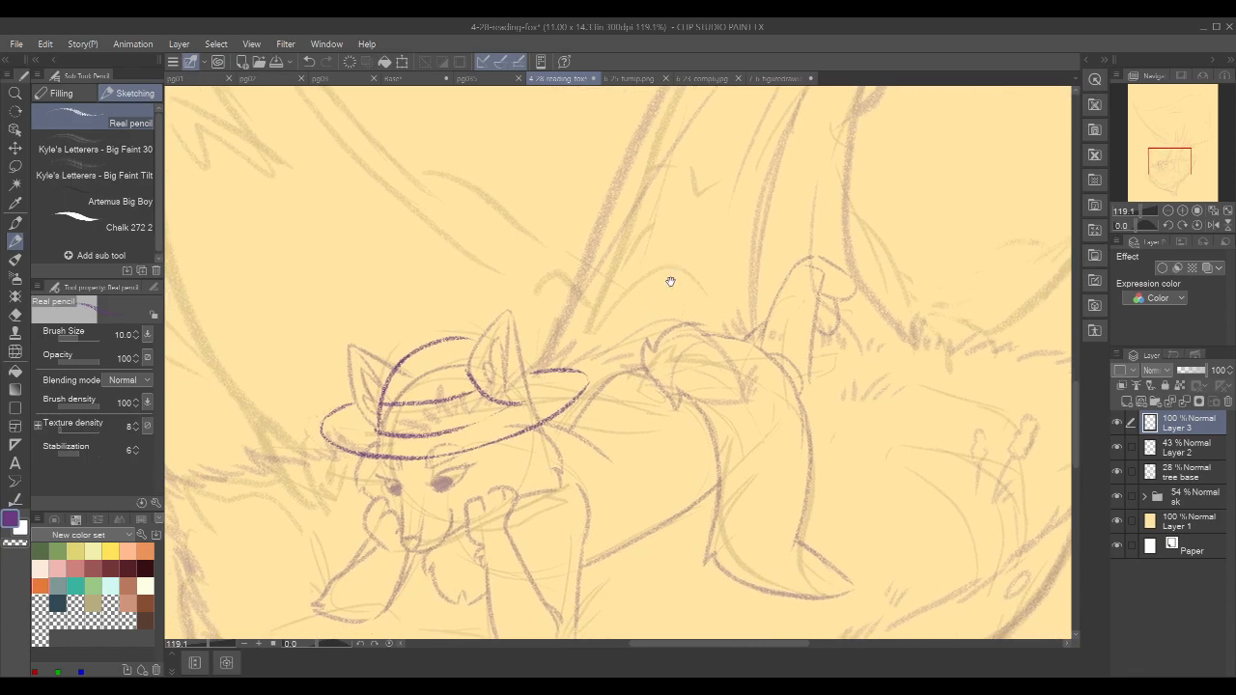
{"action": "key", "text": "ctrl+t"}
{"action": "left_click_drag", "start_coordinate": [618, 312], "coordinate": [622, 321]}
{"action": "left_click_drag", "start_coordinate": [560, 380], "coordinate": [557, 390]}
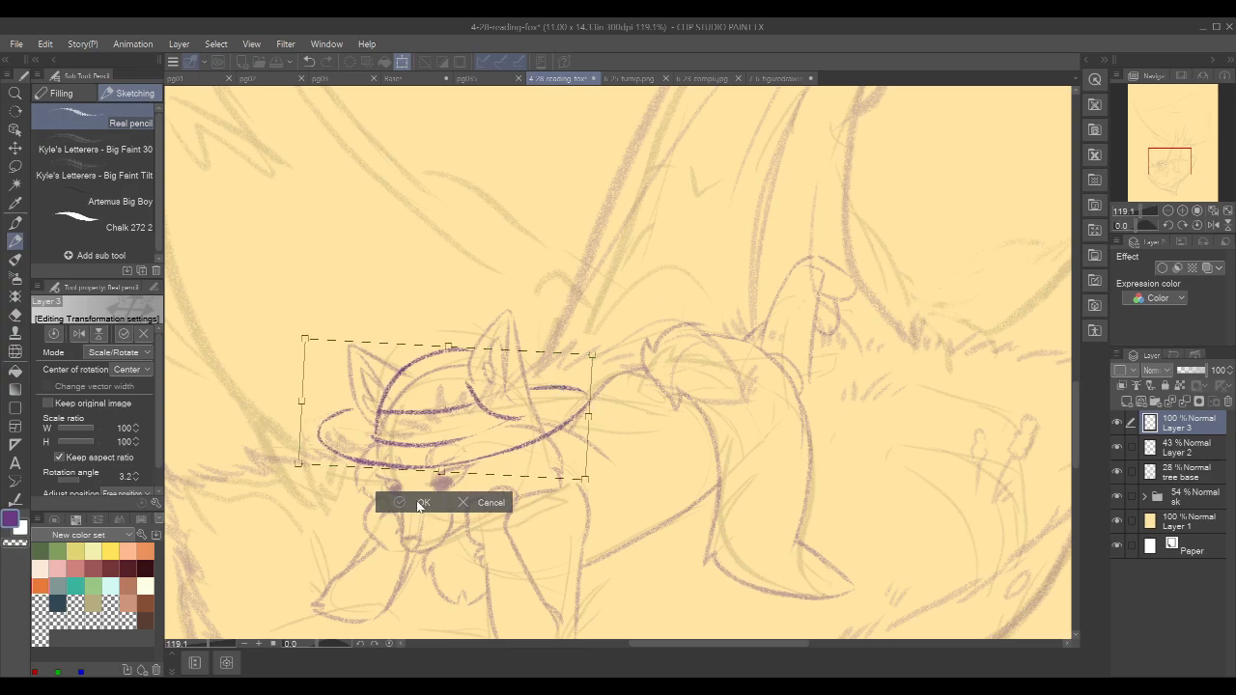
{"action": "left_click", "coordinate": [423, 503]}
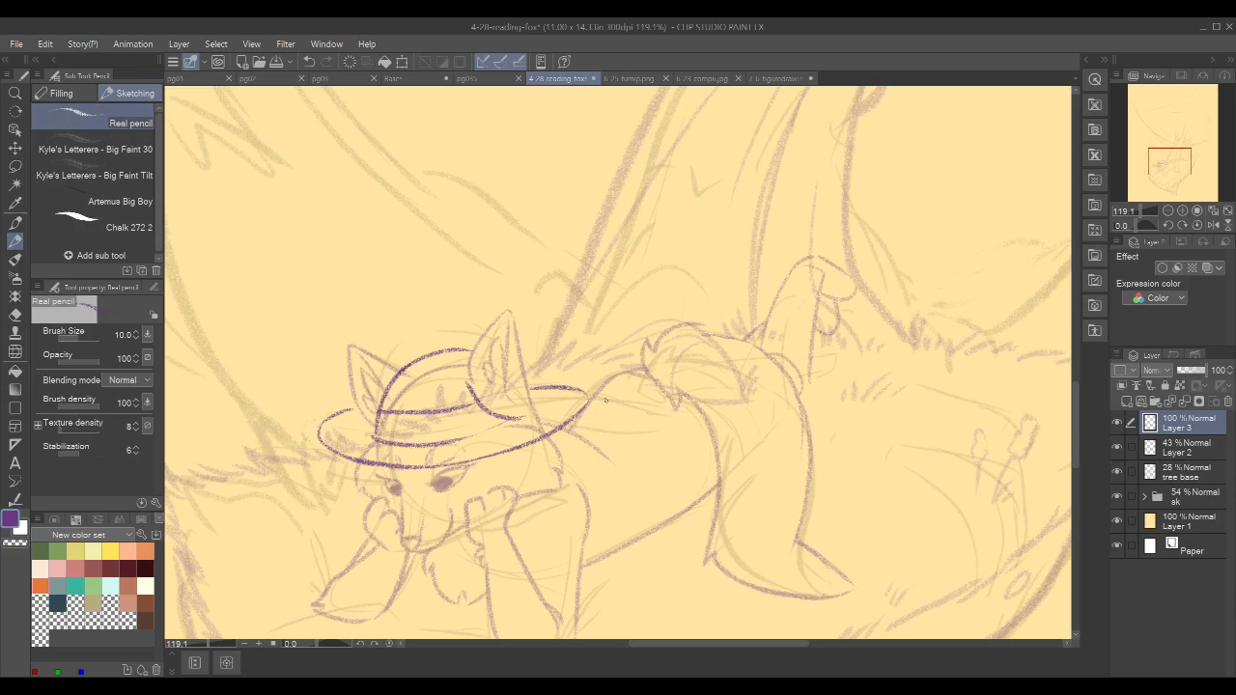
- Hide the hat layer, add a new layer directly above the fox line art, and select the hat layer
{"action": "left_click_drag", "start_coordinate": [673, 345], "coordinate": [659, 354]}
{"action": "left_click", "coordinate": [1115, 424]}
{"action": "left_click", "coordinate": [1188, 449]}
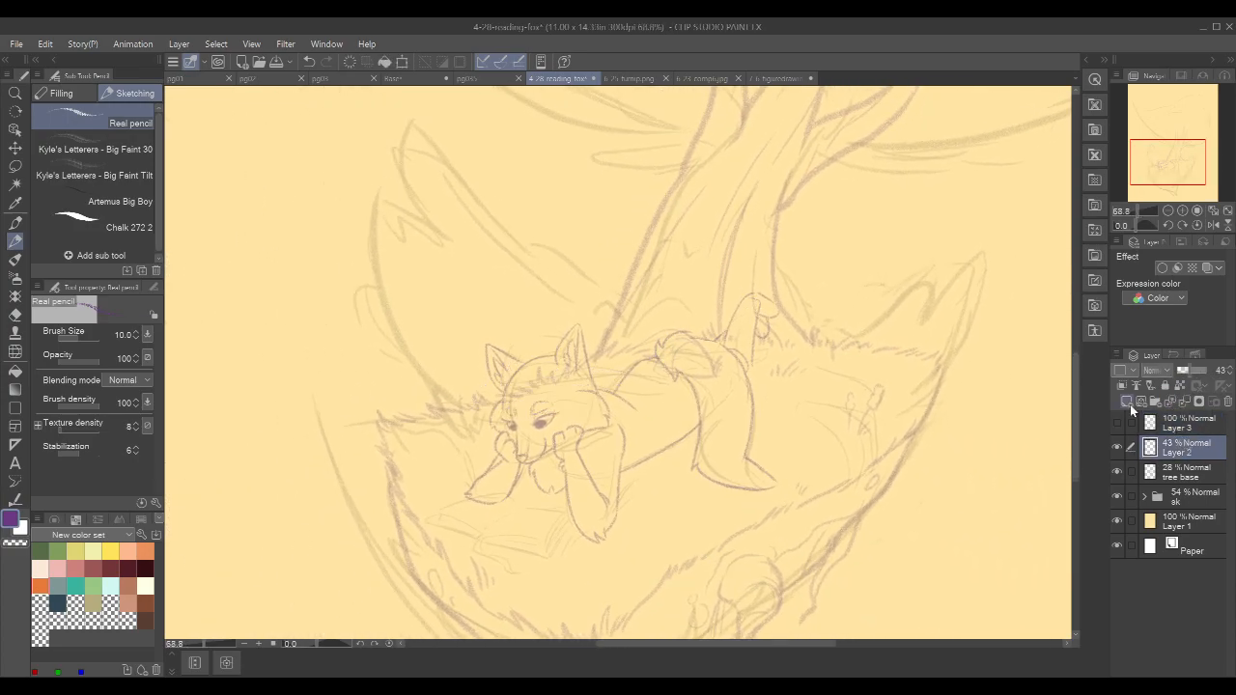
{"action": "left_click", "coordinate": [1126, 403]}
{"action": "left_click", "coordinate": [1186, 427]}
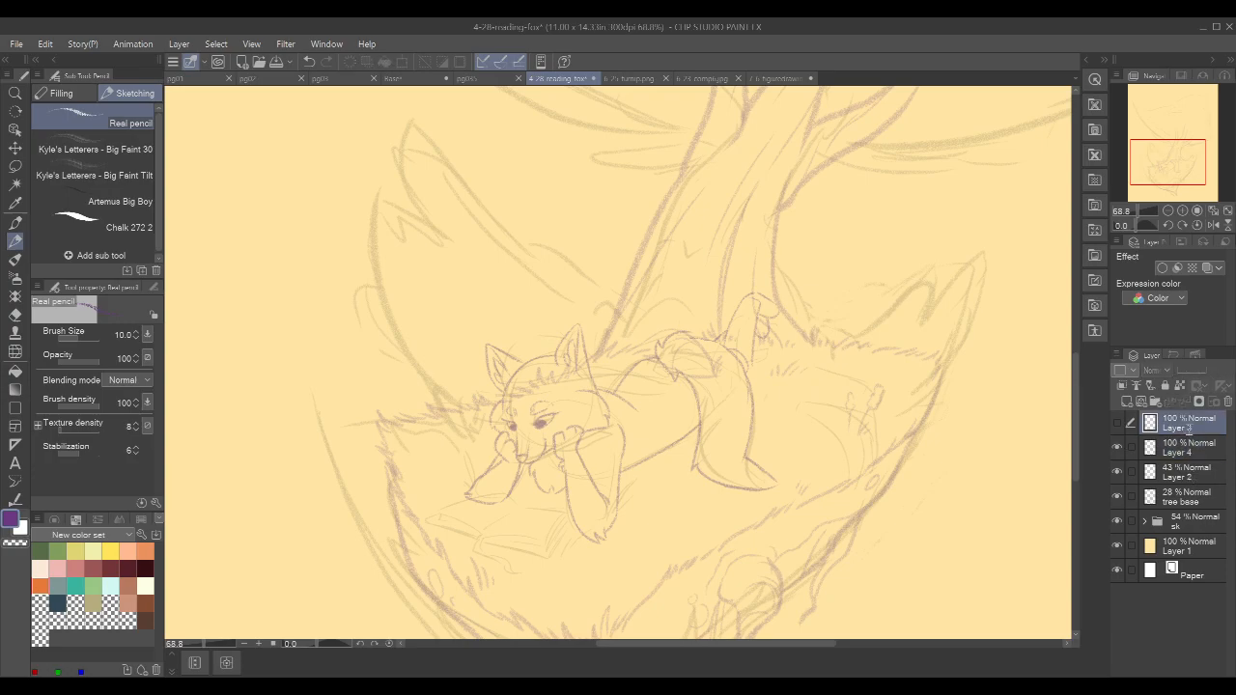
- Rename the hidden hat layer as hat 1 and toggle the tree base and fox line-art layers to check their contents
{"action": "double_click", "coordinate": [1183, 436]}
{"action": "type", "text": "hat 1"}
{"action": "key", "text": "Return"}
{"action": "left_click", "coordinate": [1117, 494]}
{"action": "left_click", "coordinate": [1117, 495]}
{"action": "left_click", "coordinate": [1117, 470]}
{"action": "left_click", "coordinate": [1117, 470]}
- Rename the fox line-art layer as fox base and the empty layer above it as hat 2
{"action": "left_click", "coordinate": [1178, 483]}
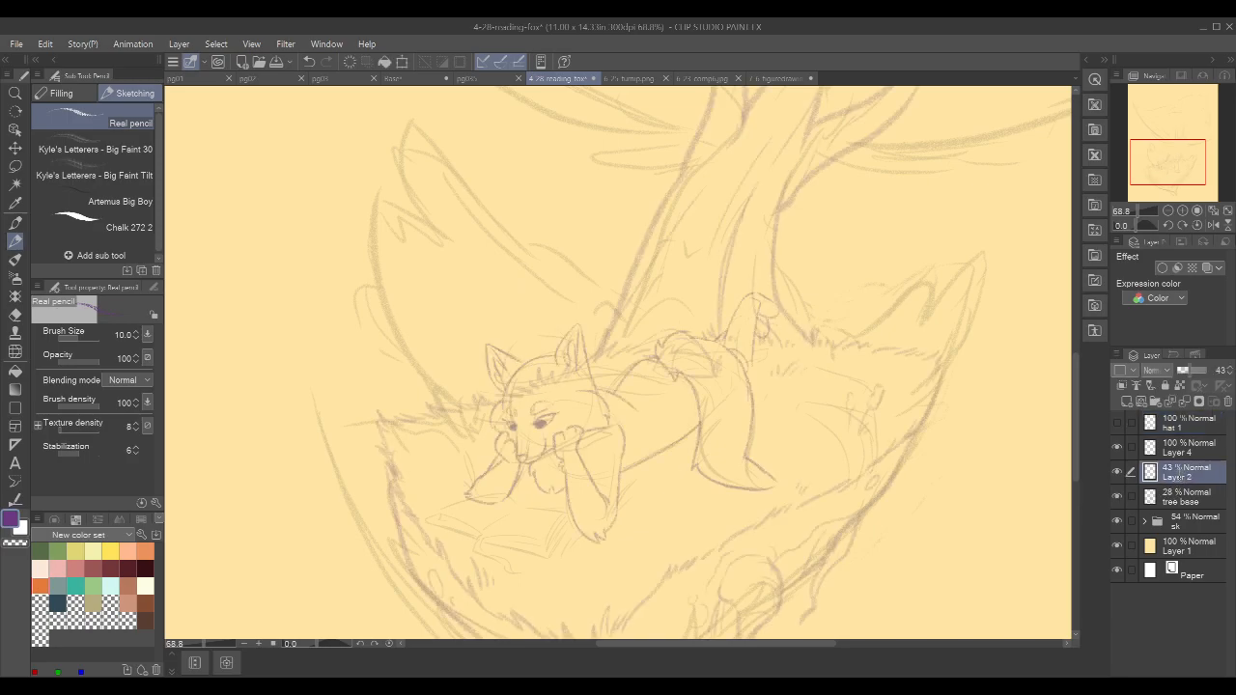
{"action": "double_click", "coordinate": [1180, 477]}
{"action": "type", "text": "fox base"}
{"action": "key", "text": "Return"}
{"action": "left_click", "coordinate": [1187, 452]}
{"action": "double_click", "coordinate": [1186, 452]}
{"action": "type", "text": "hat 2"}
{"action": "key", "text": "Return"}
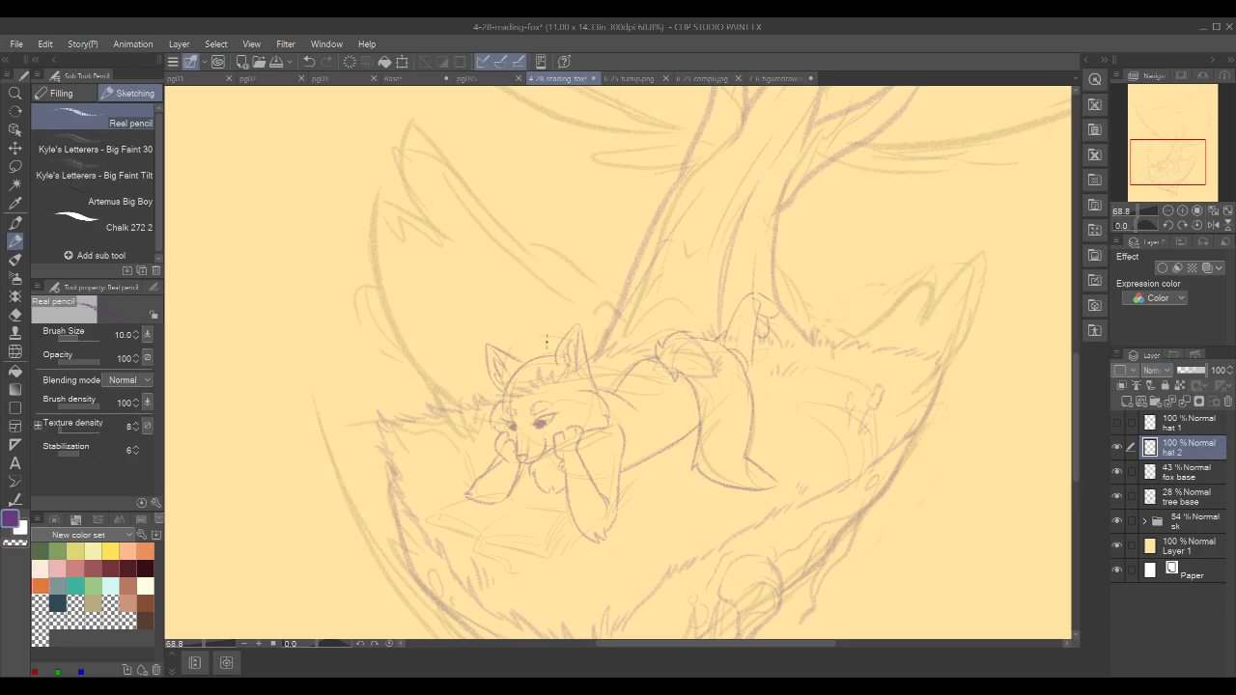
- Sketch a row of overlapping circles across the fox's forehead from the far ear as rough flowers, with a small curve atop the head
{"action": "scroll", "coordinate": [570, 364], "scroll_direction": "up", "scroll_amount": 3}
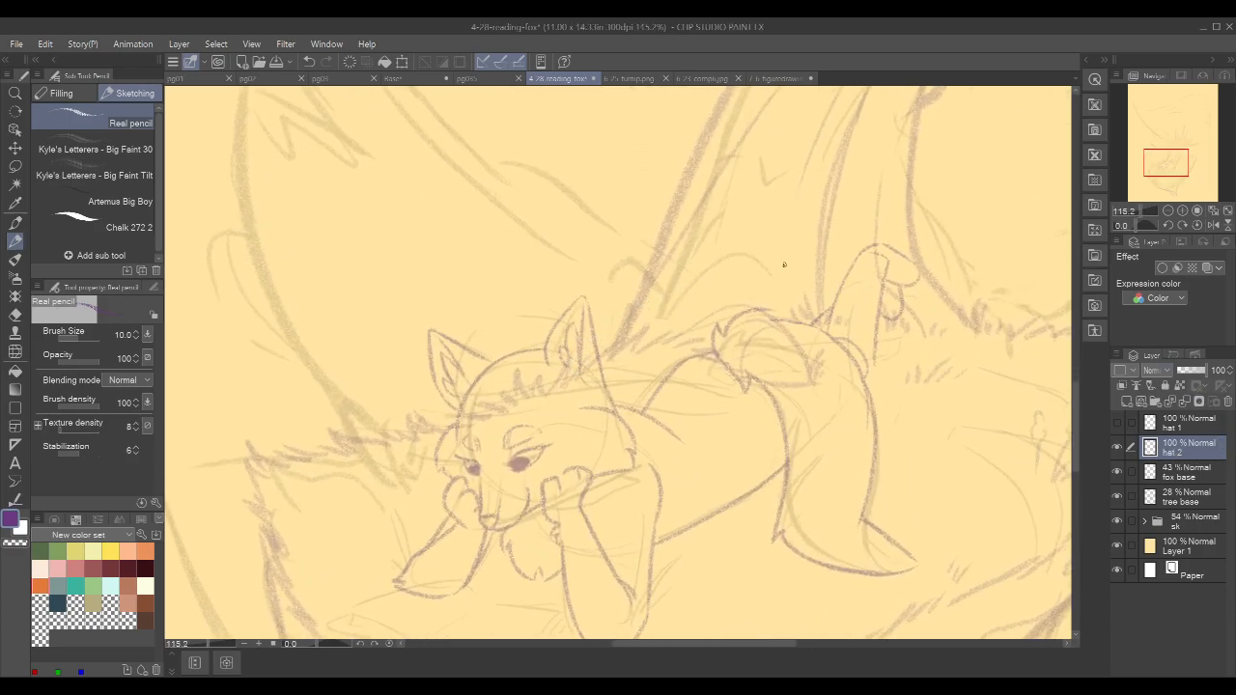
{"action": "left_click_drag", "start_coordinate": [850, 280], "coordinate": [823, 301]}
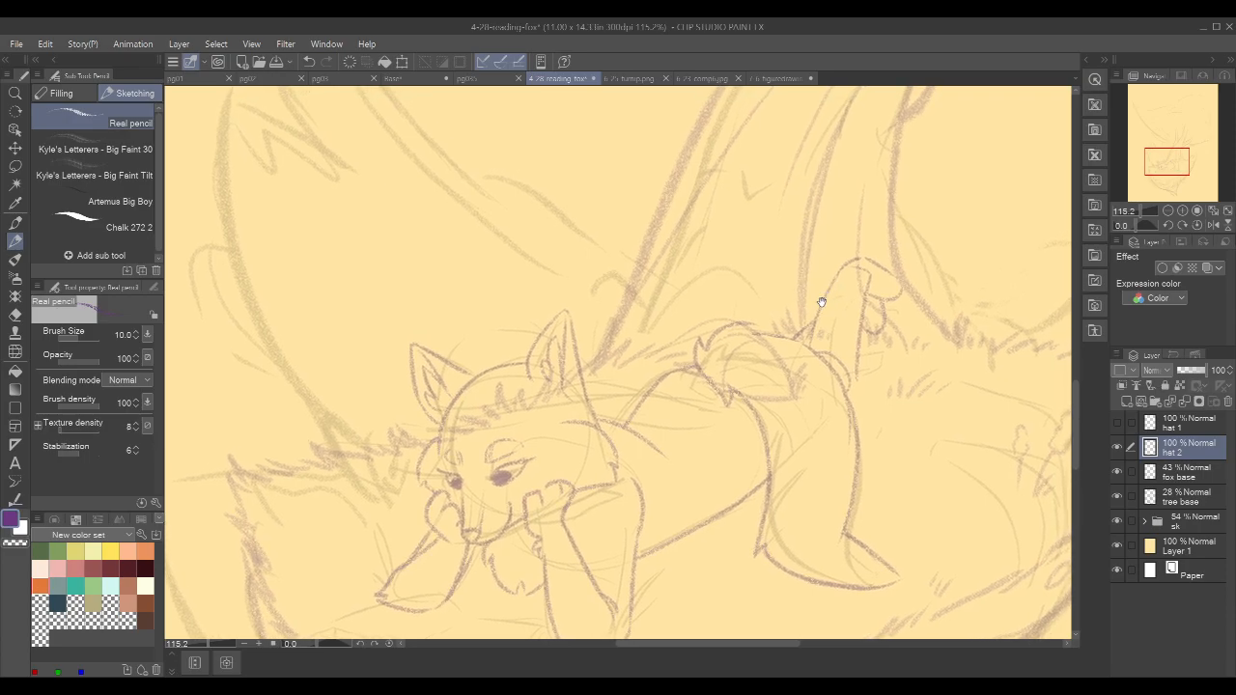
{"action": "left_click_drag", "start_coordinate": [820, 303], "coordinate": [885, 259]}
{"action": "left_click_drag", "start_coordinate": [573, 337], "coordinate": [602, 271]}
{"action": "mouse_move", "coordinate": [440, 376]}
{"action": "left_mouse_down"}
{"action": "mouse_move", "coordinate": [469, 379]}
{"action": "mouse_move", "coordinate": [442, 379]}
{"action": "mouse_move", "coordinate": [423, 412]}
{"action": "mouse_move", "coordinate": [449, 435]}
{"action": "mouse_move", "coordinate": [472, 423]}
{"action": "left_mouse_up"}
{"action": "mouse_move", "coordinate": [490, 383]}
{"action": "left_mouse_down"}
{"action": "mouse_move", "coordinate": [522, 423]}
{"action": "mouse_move", "coordinate": [502, 384]}
{"action": "mouse_move", "coordinate": [490, 390]}
{"action": "mouse_move", "coordinate": [571, 398]}
{"action": "mouse_move", "coordinate": [516, 443]}
{"action": "mouse_move", "coordinate": [527, 423]}
{"action": "left_mouse_up"}
{"action": "mouse_move", "coordinate": [573, 362]}
{"action": "left_mouse_down"}
{"action": "mouse_move", "coordinate": [615, 395]}
{"action": "mouse_move", "coordinate": [591, 357]}
{"action": "left_mouse_up"}
{"action": "left_click_drag", "start_coordinate": [512, 319], "coordinate": [538, 310]}
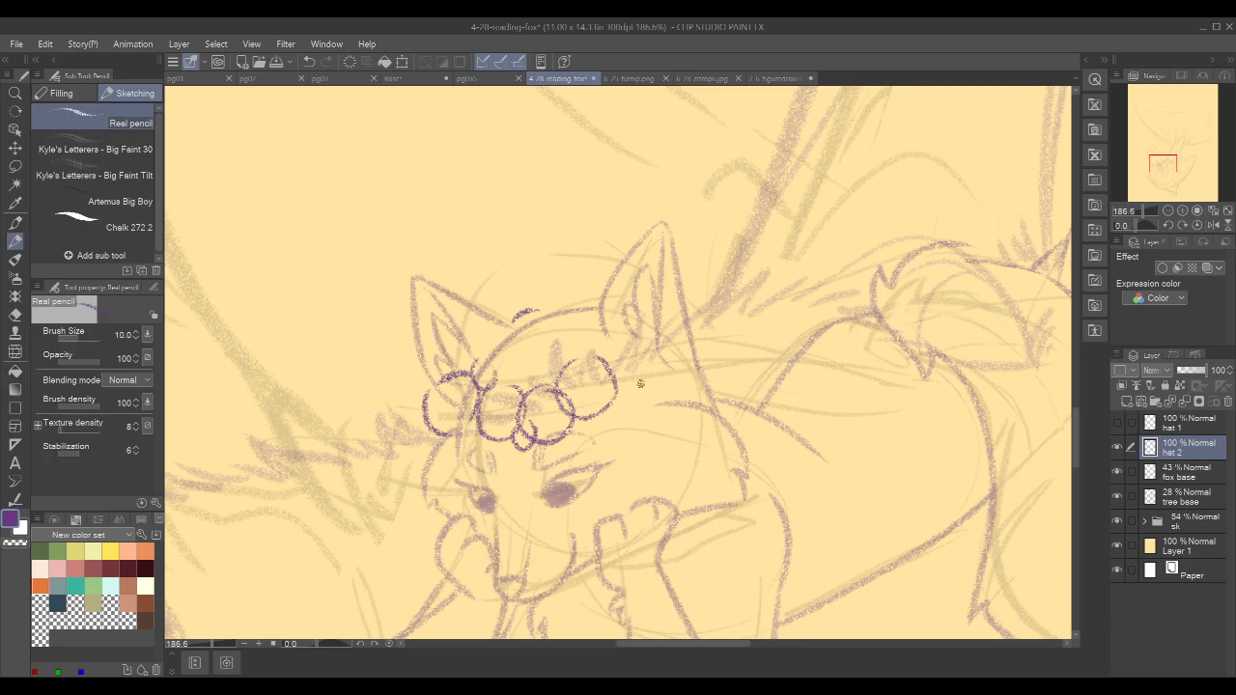
{"action": "mouse_move", "coordinate": [617, 398]}
{"action": "left_mouse_down"}
{"action": "mouse_move", "coordinate": [612, 388]}
{"action": "mouse_move", "coordinate": [637, 391]}
{"action": "left_mouse_up"}
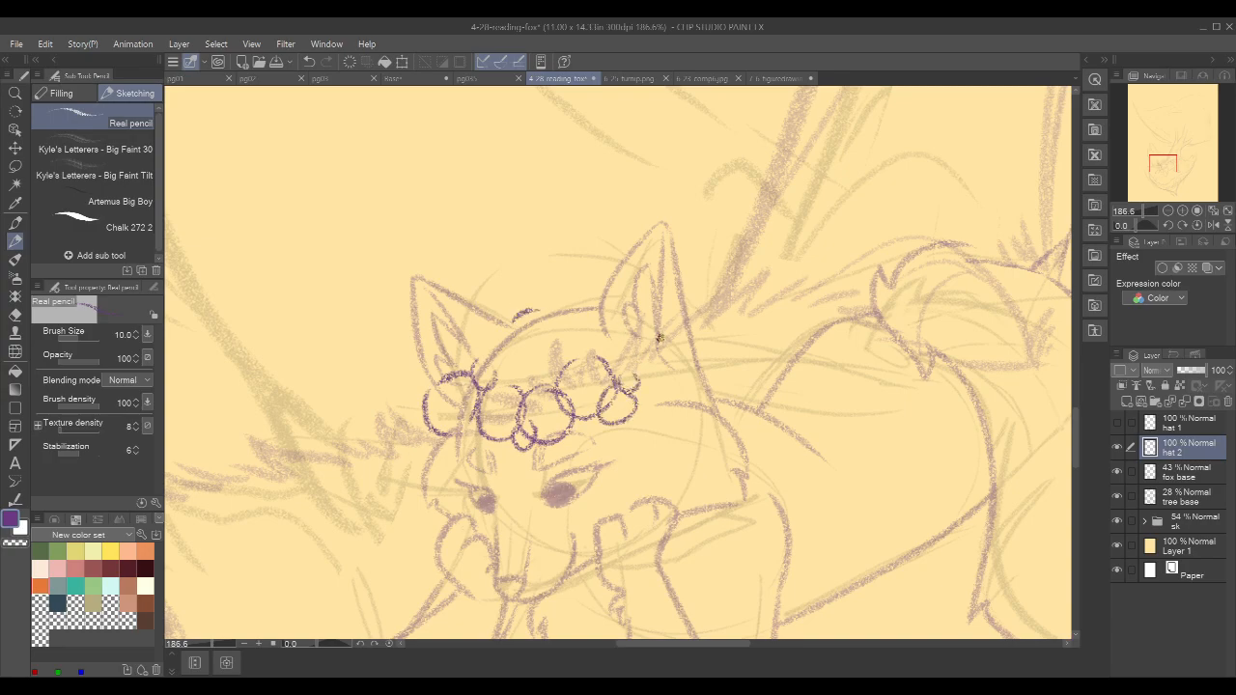
- Continue the row of rough flower circles up to and around the base of the fox's near ear
{"action": "scroll", "coordinate": [855, 257], "scroll_direction": "down", "scroll_amount": 6}
{"action": "left_click_drag", "start_coordinate": [955, 236], "coordinate": [740, 336]}
{"action": "mouse_move", "coordinate": [515, 223]}
{"action": "left_mouse_down"}
{"action": "mouse_move", "coordinate": [517, 255]}
{"action": "mouse_move", "coordinate": [539, 217]}
{"action": "left_mouse_up"}
{"action": "key", "text": "ctrl+z"}
{"action": "scroll", "coordinate": [558, 355], "scroll_direction": "up", "scroll_amount": 4}
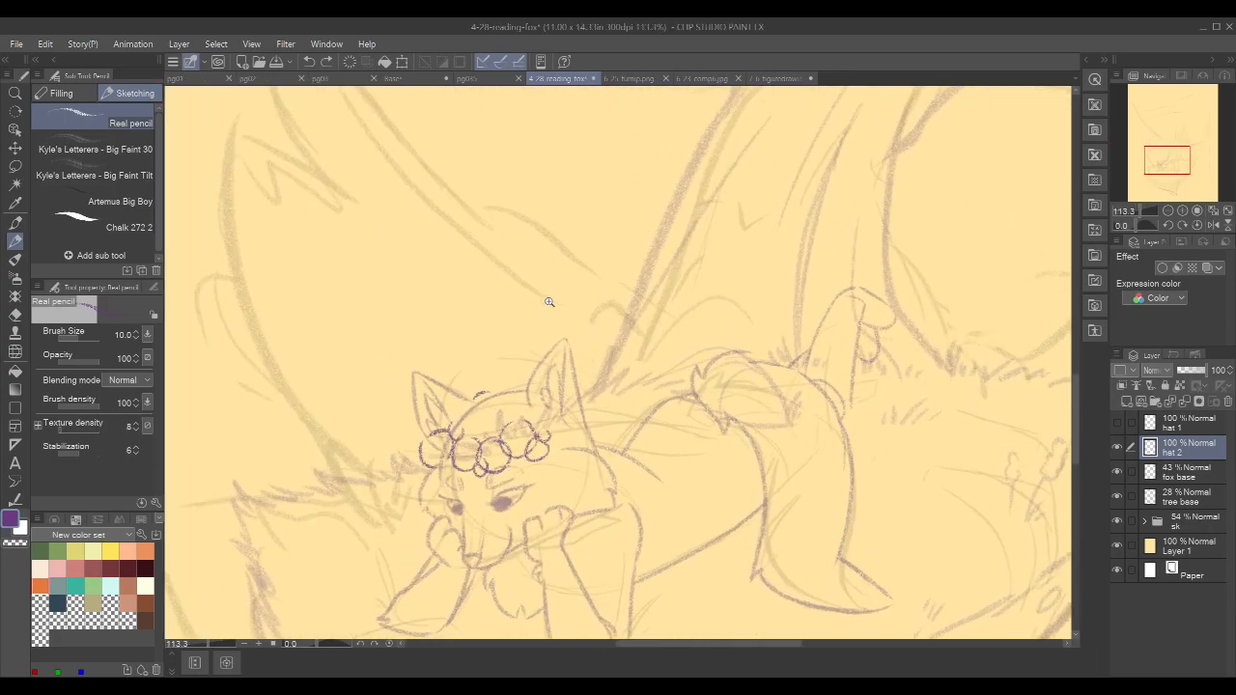
{"action": "mouse_move", "coordinate": [571, 442]}
{"action": "left_mouse_down"}
{"action": "mouse_move", "coordinate": [556, 413]}
{"action": "mouse_move", "coordinate": [546, 425]}
{"action": "mouse_move", "coordinate": [559, 410]}
{"action": "mouse_move", "coordinate": [578, 441]}
{"action": "mouse_move", "coordinate": [587, 410]}
{"action": "mouse_move", "coordinate": [577, 412]}
{"action": "mouse_move", "coordinate": [589, 411]}
{"action": "left_mouse_up"}
{"action": "key", "text": "ctrl+z"}
{"action": "key", "text": "ctrl+z"}
{"action": "left_click_drag", "start_coordinate": [417, 434], "coordinate": [428, 441]}
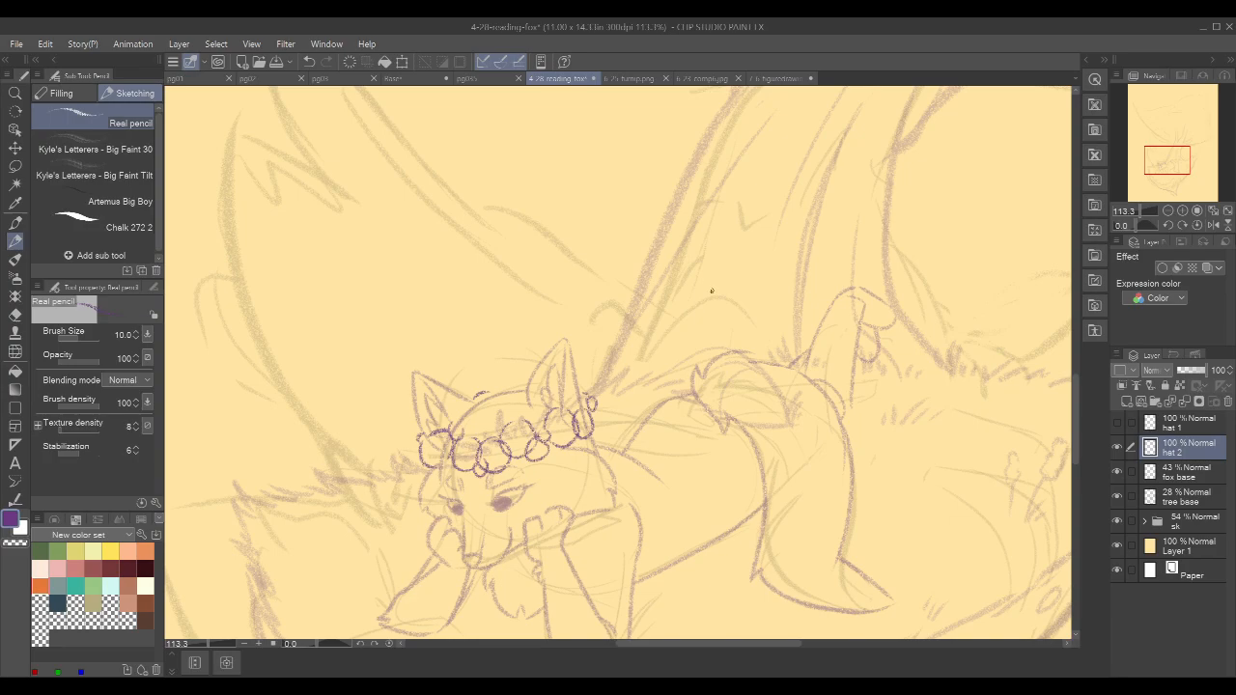
- Add small pointed leaves between the crown's circles, behind the head, and at both outer ends of the crown
{"action": "left_click_drag", "start_coordinate": [720, 298], "coordinate": [722, 270]}
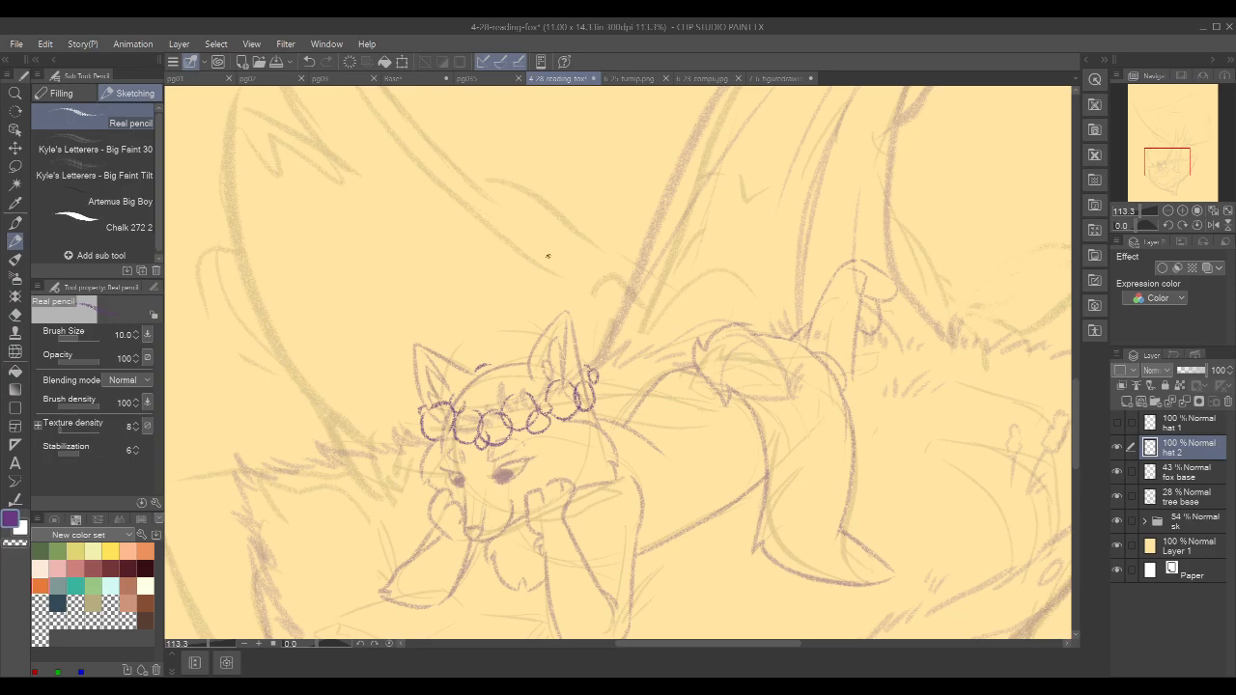
{"action": "left_click_drag", "start_coordinate": [618, 373], "coordinate": [627, 357]}
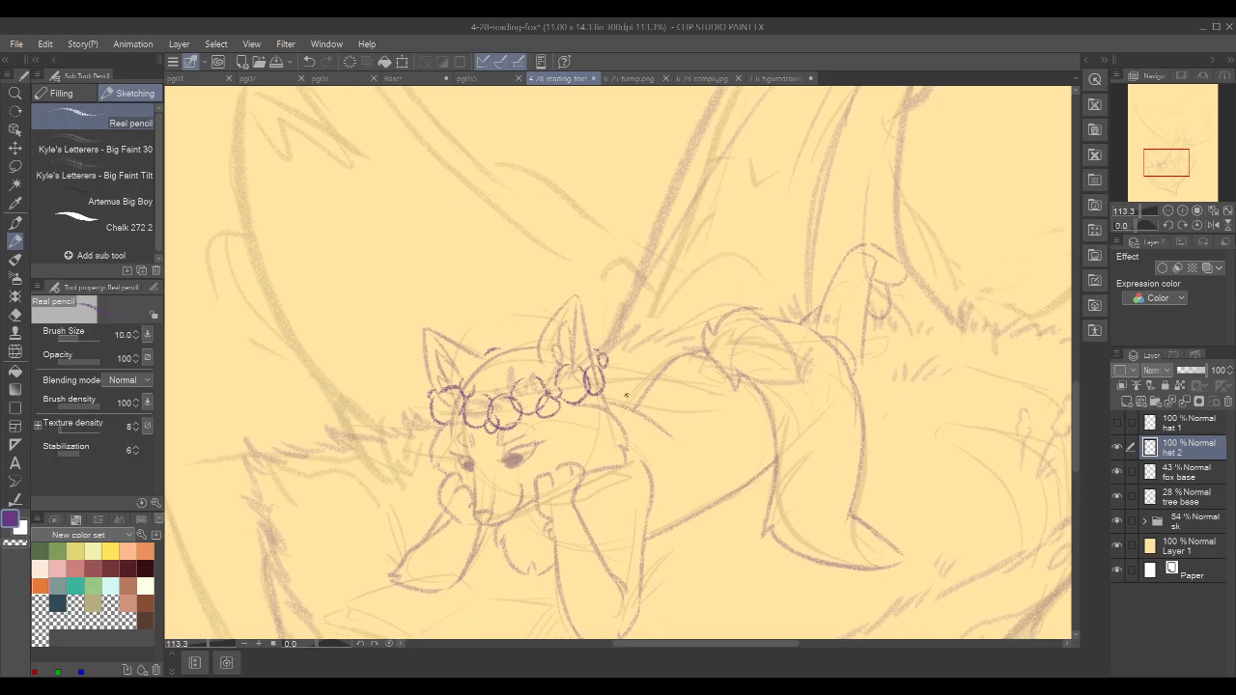
{"action": "left_click_drag", "start_coordinate": [786, 282], "coordinate": [813, 301]}
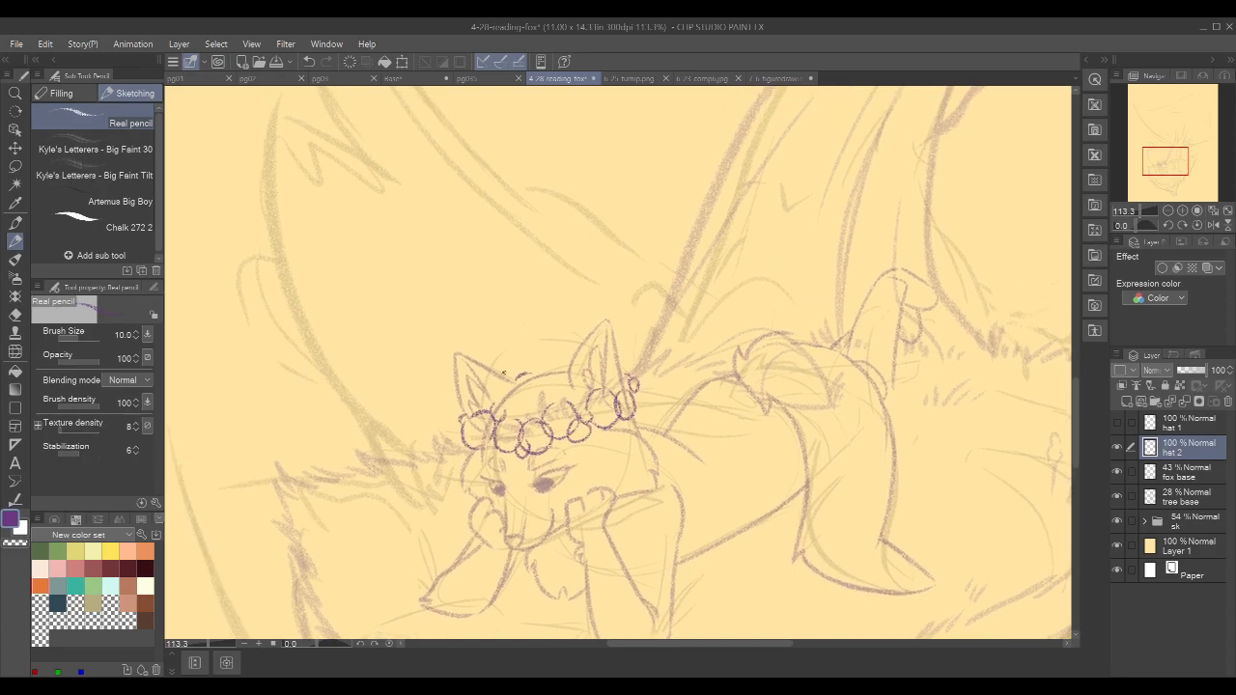
{"action": "left_click_drag", "start_coordinate": [537, 413], "coordinate": [545, 388]}
{"action": "left_click_drag", "start_coordinate": [591, 439], "coordinate": [614, 431]}
{"action": "left_click_drag", "start_coordinate": [456, 437], "coordinate": [469, 450]}
{"action": "mouse_move", "coordinate": [538, 374]}
{"action": "left_mouse_down"}
{"action": "mouse_move", "coordinate": [547, 355]}
{"action": "mouse_move", "coordinate": [561, 368]}
{"action": "left_mouse_up"}
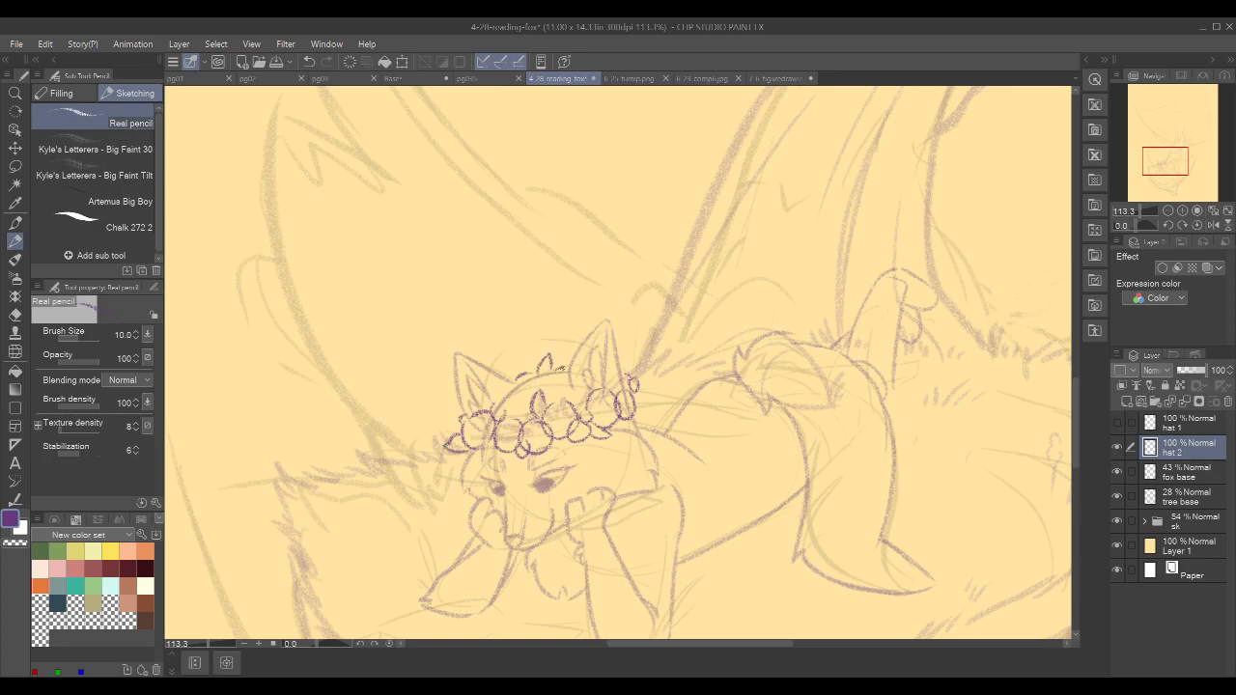
{"action": "left_click_drag", "start_coordinate": [641, 403], "coordinate": [645, 412]}
- Rename the crown sketch layer as flower crown, lower its opacity to 49%, and add a new layer above it
{"action": "key", "text": "Return"}
{"action": "left_click", "coordinate": [1186, 367]}
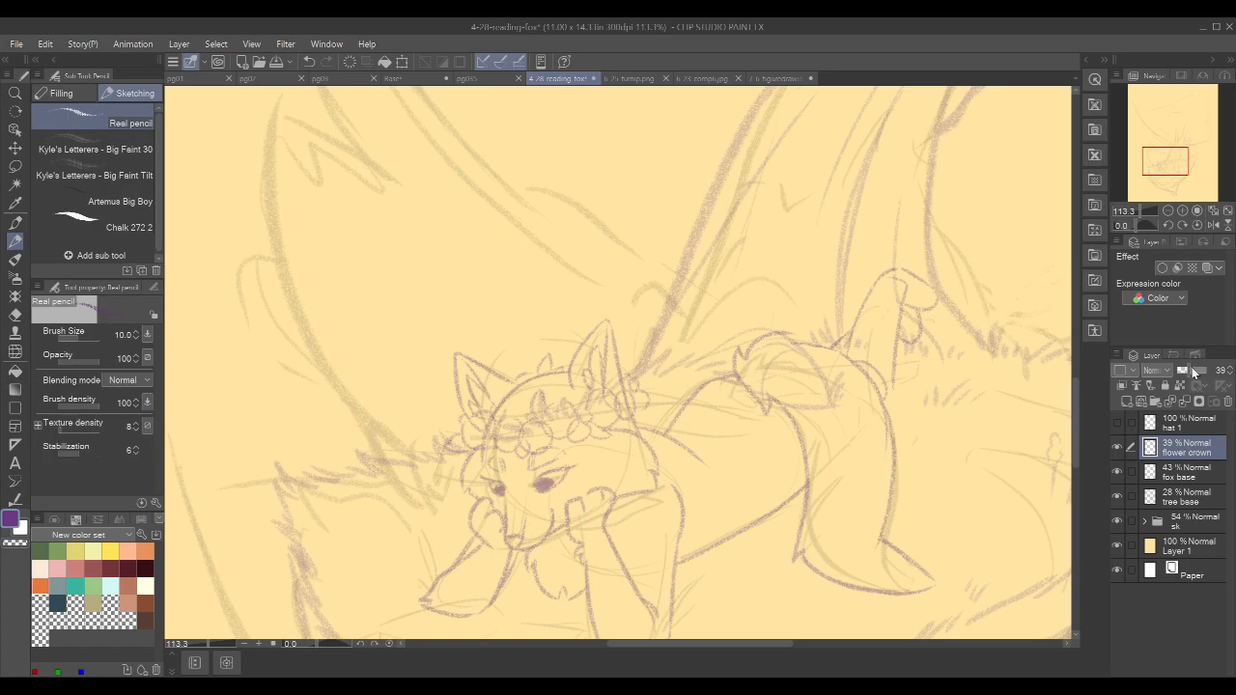
{"action": "left_click", "coordinate": [1126, 402]}
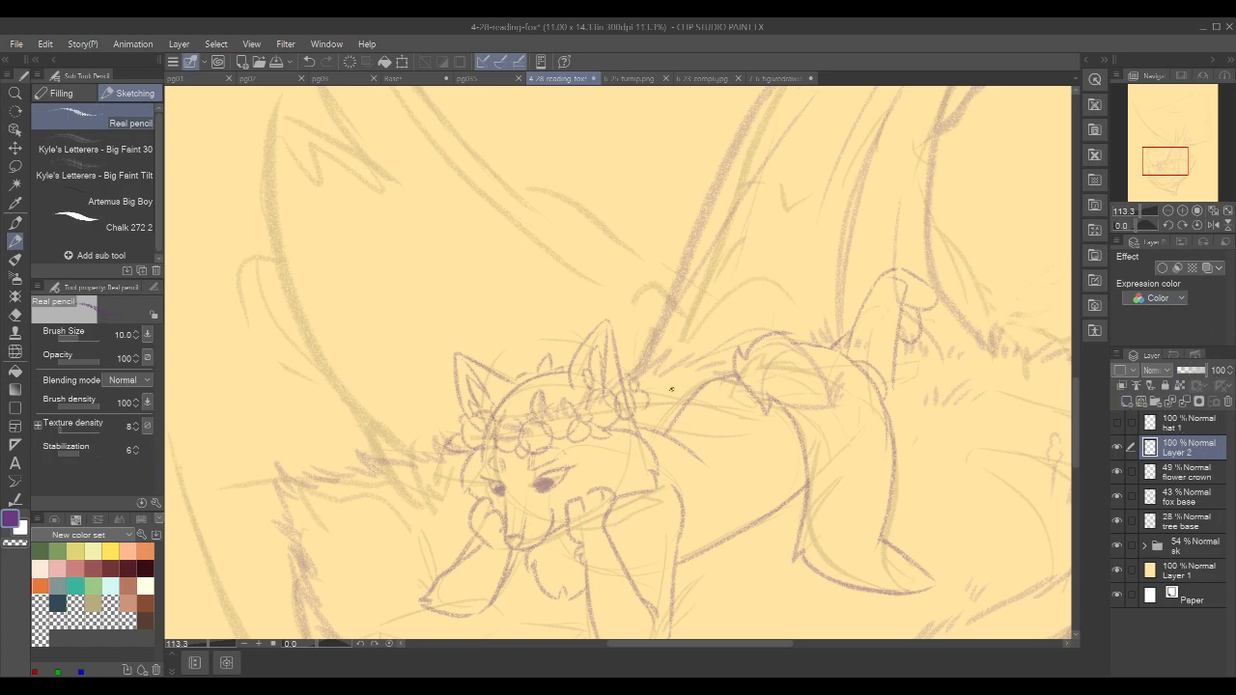
- Reduce the pencil's brush size to 7 and draw the first petals of a detailed flower below the far ear
{"action": "left_click_drag", "start_coordinate": [622, 397], "coordinate": [655, 351]}
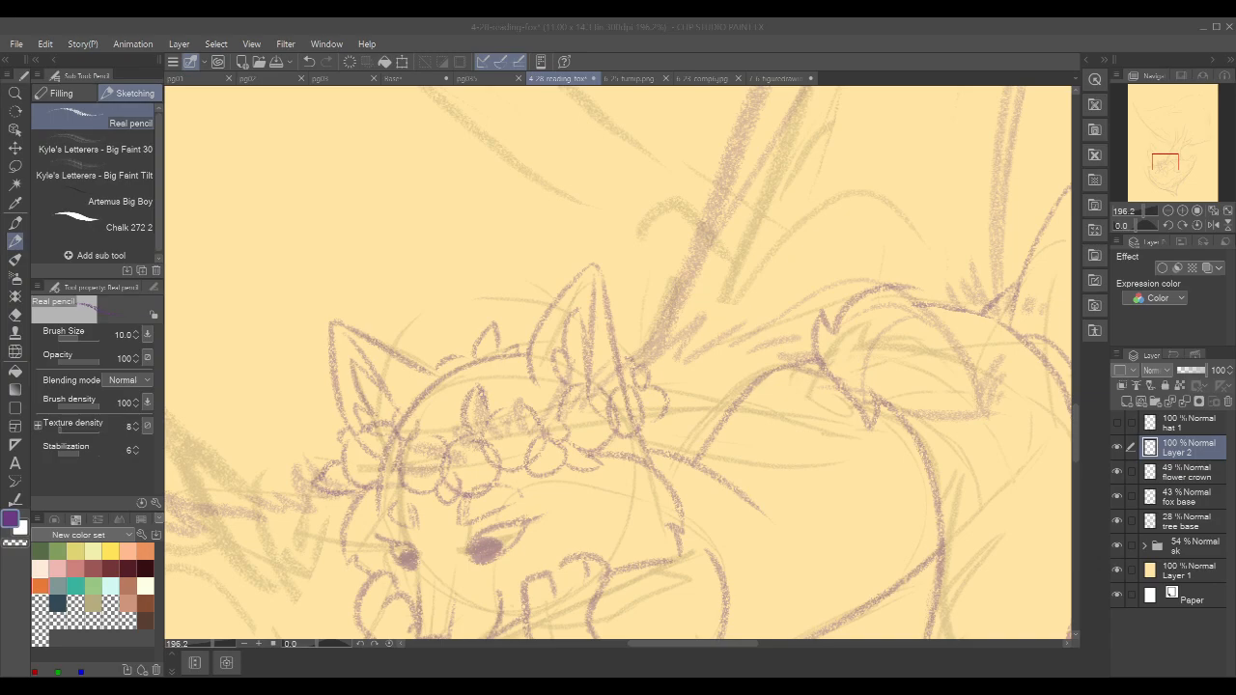
{"action": "left_click_drag", "start_coordinate": [628, 445], "coordinate": [762, 335]}
{"action": "left_click_drag", "start_coordinate": [585, 297], "coordinate": [602, 258]}
{"action": "key", "text": "bracketleft"}
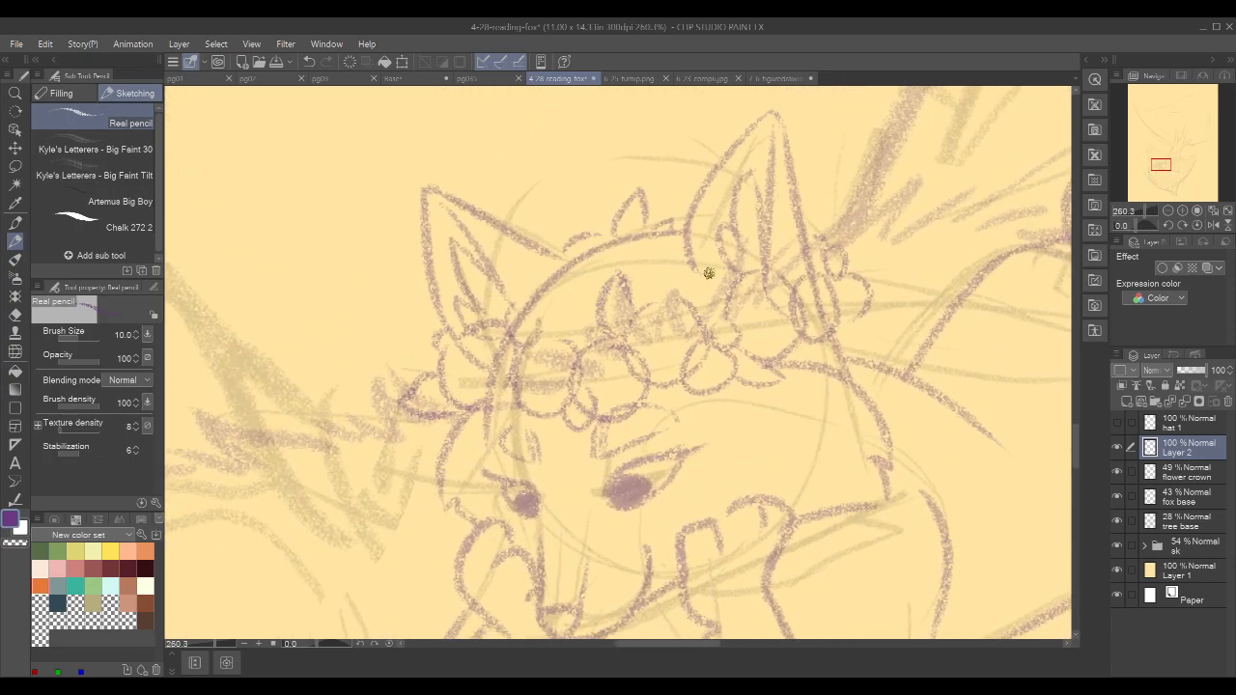
{"action": "key", "text": "bracketleft"}
{"action": "mouse_move", "coordinate": [897, 287]}
{"action": "left_mouse_down"}
{"action": "mouse_move", "coordinate": [824, 320]}
{"action": "mouse_move", "coordinate": [855, 322]}
{"action": "left_mouse_up"}
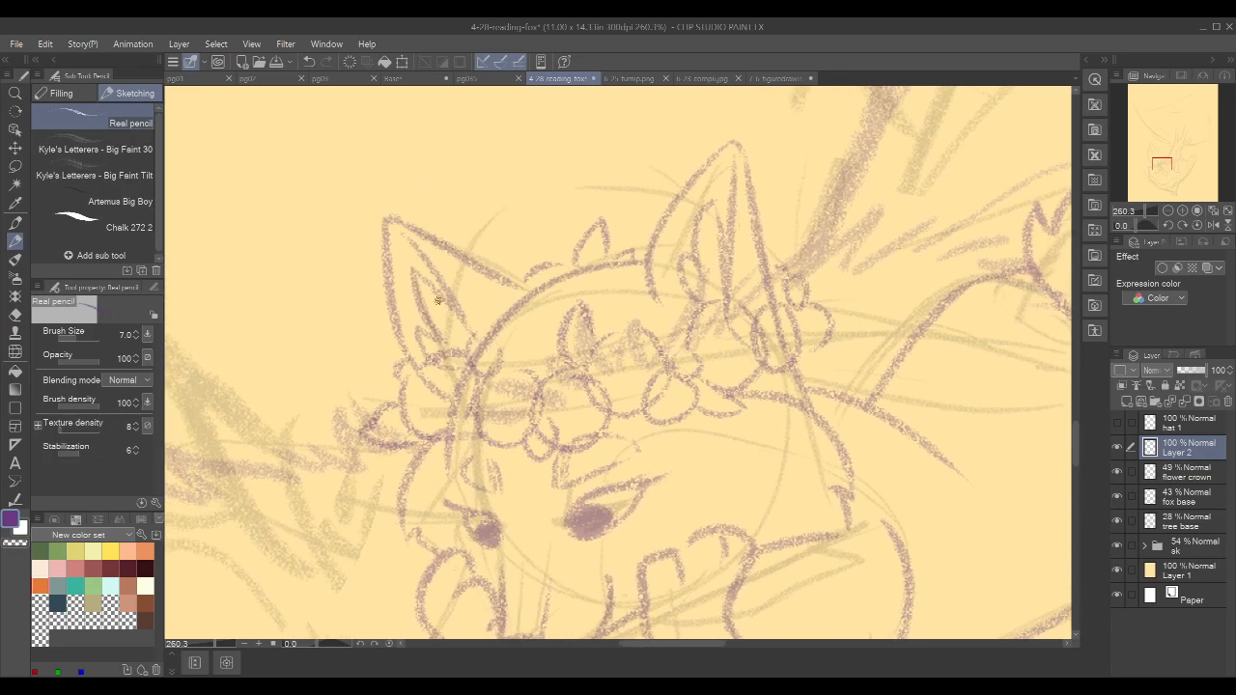
{"action": "mouse_move", "coordinate": [478, 400]}
{"action": "left_mouse_down"}
{"action": "mouse_move", "coordinate": [467, 347]}
{"action": "mouse_move", "coordinate": [479, 364]}
{"action": "mouse_move", "coordinate": [467, 347]}
{"action": "mouse_move", "coordinate": [447, 421]}
{"action": "left_mouse_up"}
{"action": "key", "text": "ctrl+z"}
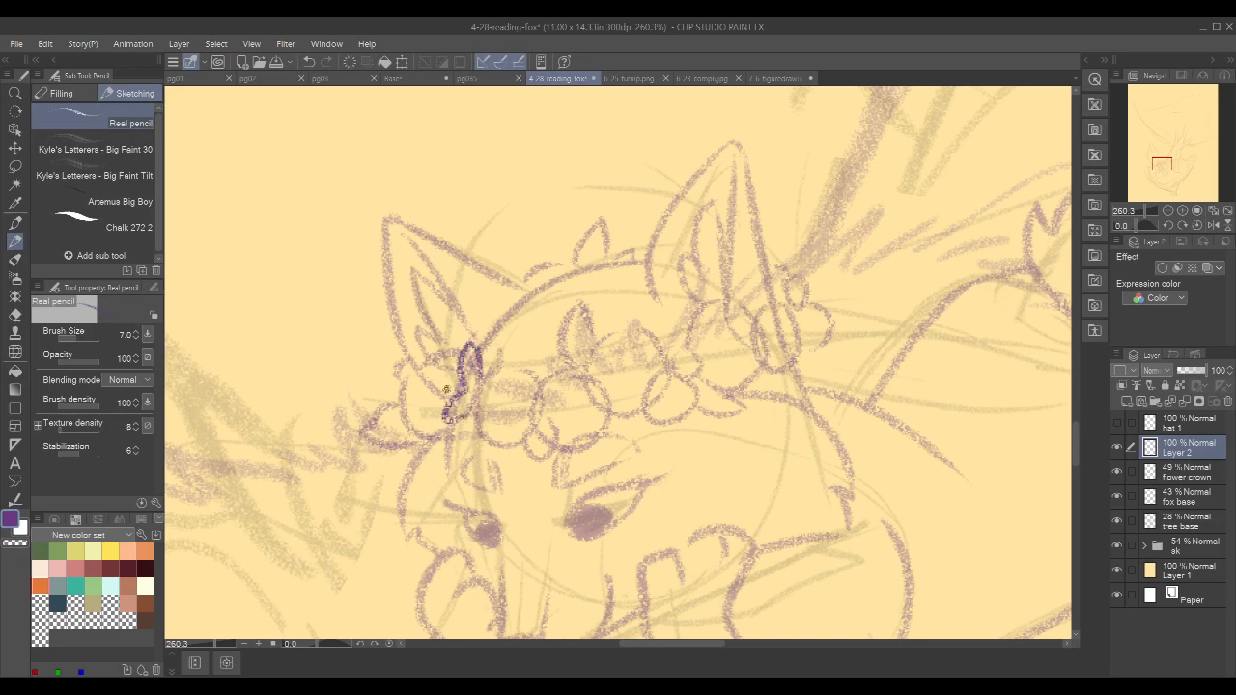
- Fill out the flower below the far ear with layered, rounded petals over the rough circle
{"action": "mouse_move", "coordinate": [460, 374]}
{"action": "left_mouse_down"}
{"action": "mouse_move", "coordinate": [430, 413]}
{"action": "mouse_move", "coordinate": [448, 392]}
{"action": "mouse_move", "coordinate": [425, 405]}
{"action": "mouse_move", "coordinate": [490, 374]}
{"action": "mouse_move", "coordinate": [474, 403]}
{"action": "mouse_move", "coordinate": [500, 365]}
{"action": "left_mouse_up"}
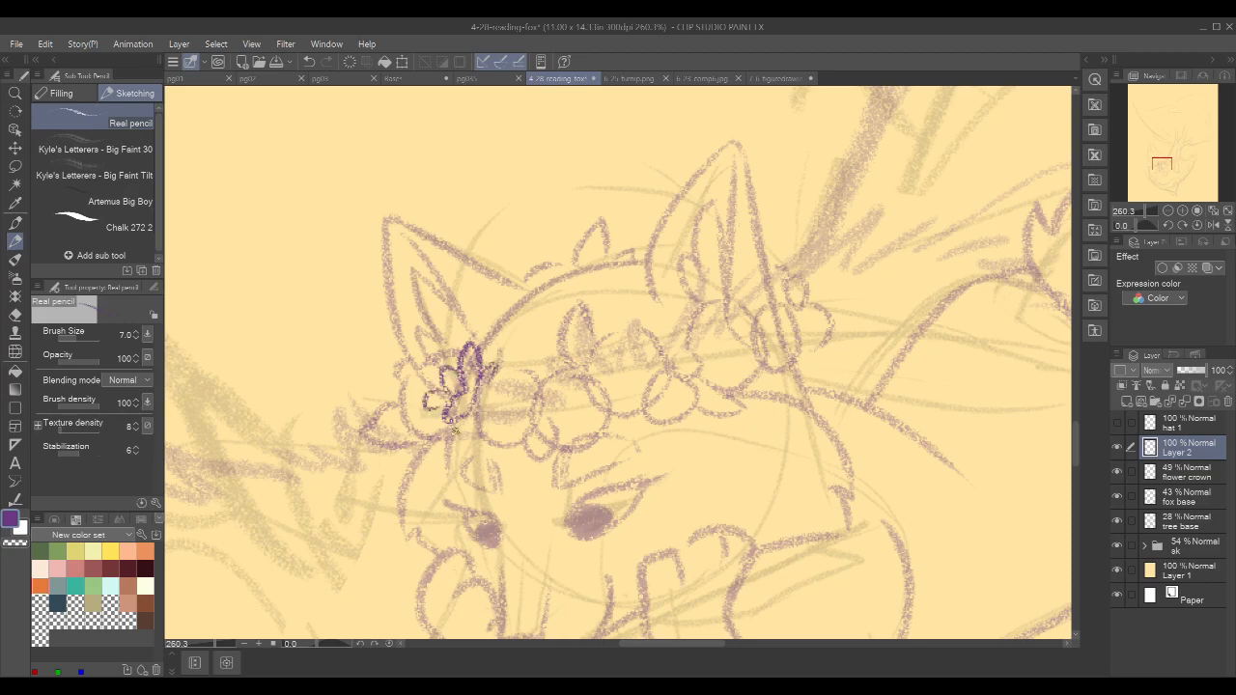
{"action": "mouse_move", "coordinate": [441, 439]}
{"action": "left_mouse_down"}
{"action": "mouse_move", "coordinate": [402, 434]}
{"action": "mouse_move", "coordinate": [429, 428]}
{"action": "left_mouse_up"}
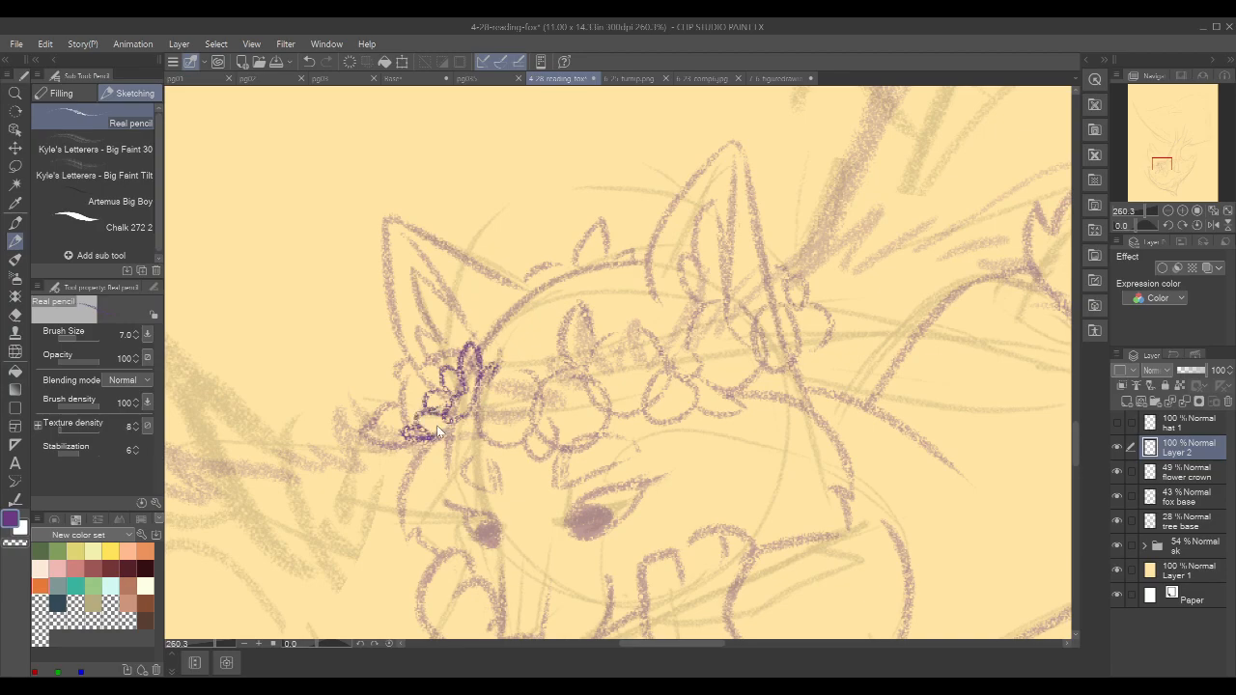
{"action": "mouse_move", "coordinate": [426, 412]}
{"action": "left_mouse_down"}
{"action": "mouse_move", "coordinate": [406, 399]}
{"action": "mouse_move", "coordinate": [432, 359]}
{"action": "mouse_move", "coordinate": [439, 386]}
{"action": "mouse_move", "coordinate": [456, 360]}
{"action": "mouse_move", "coordinate": [434, 343]}
{"action": "mouse_move", "coordinate": [468, 351]}
{"action": "mouse_move", "coordinate": [397, 373]}
{"action": "mouse_move", "coordinate": [405, 390]}
{"action": "mouse_move", "coordinate": [390, 400]}
{"action": "left_mouse_up"}
{"action": "left_click_drag", "start_coordinate": [846, 206], "coordinate": [826, 208]}
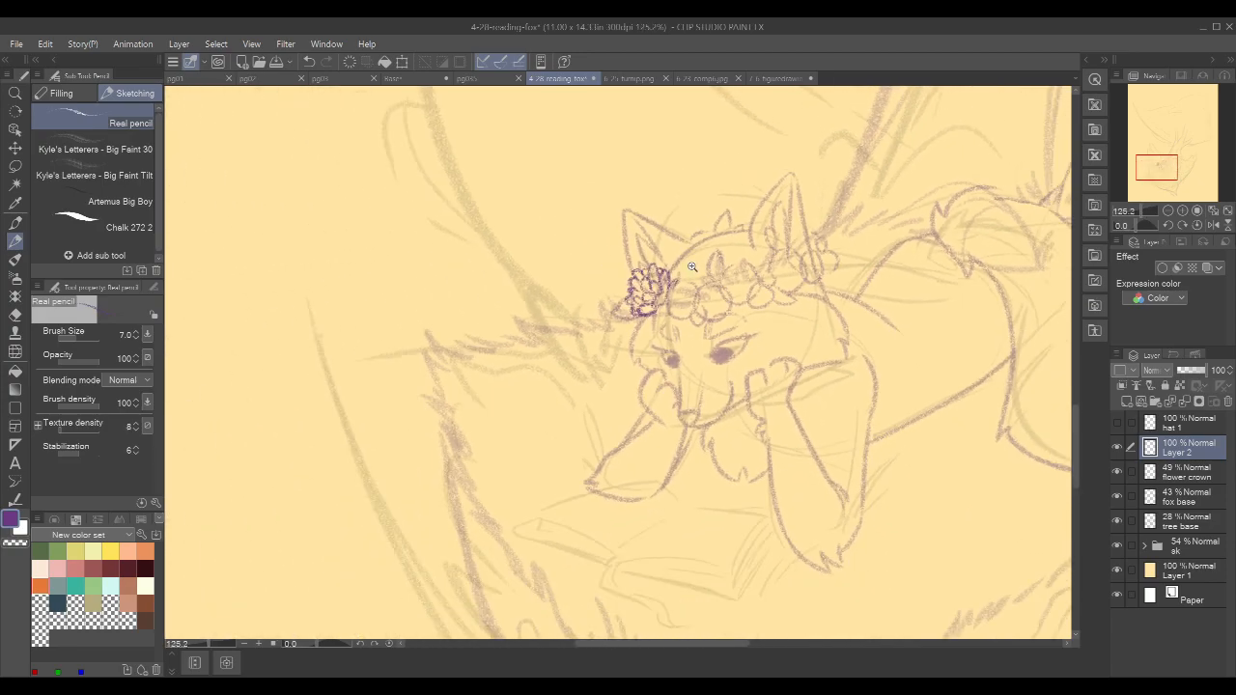
{"action": "left_click_drag", "start_coordinate": [692, 267], "coordinate": [713, 268]}
{"action": "left_click_drag", "start_coordinate": [633, 339], "coordinate": [615, 361]}
{"action": "left_click_drag", "start_coordinate": [647, 280], "coordinate": [653, 301]}
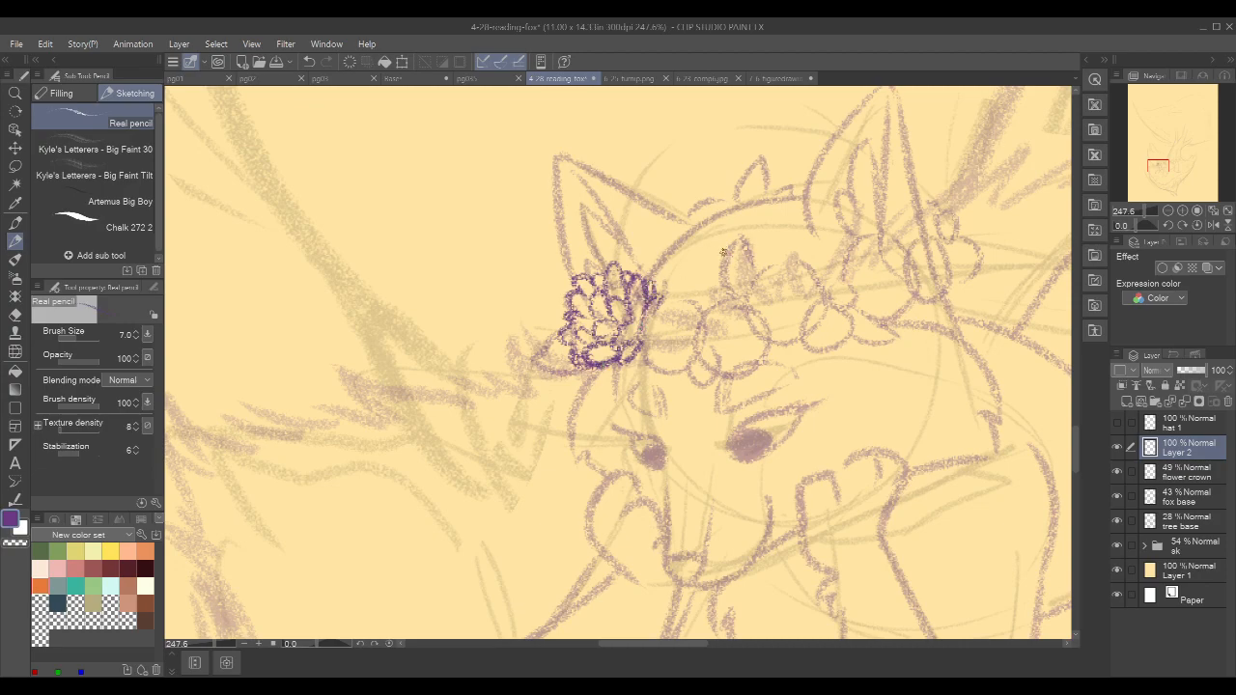
- Draw a broad pointed leaf with a centre vein extending outward from the detailed flower
{"action": "left_click_drag", "start_coordinate": [933, 301], "coordinate": [820, 382]}
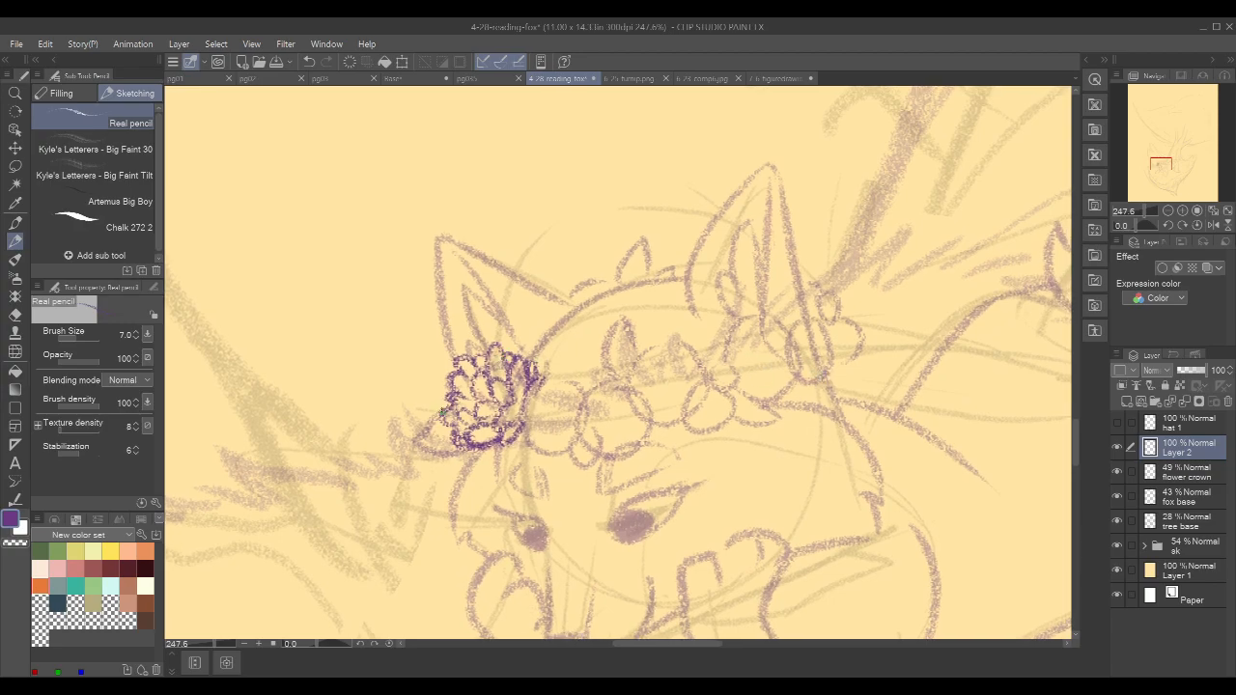
{"action": "mouse_move", "coordinate": [447, 389]}
{"action": "left_mouse_down"}
{"action": "mouse_move", "coordinate": [420, 387]}
{"action": "mouse_move", "coordinate": [388, 415]}
{"action": "left_mouse_up"}
{"action": "key", "text": "ctrl+z"}
{"action": "key", "text": "ctrl+z"}
{"action": "mouse_move", "coordinate": [449, 378]}
{"action": "left_mouse_down"}
{"action": "mouse_move", "coordinate": [370, 411]}
{"action": "mouse_move", "coordinate": [461, 444]}
{"action": "left_mouse_up"}
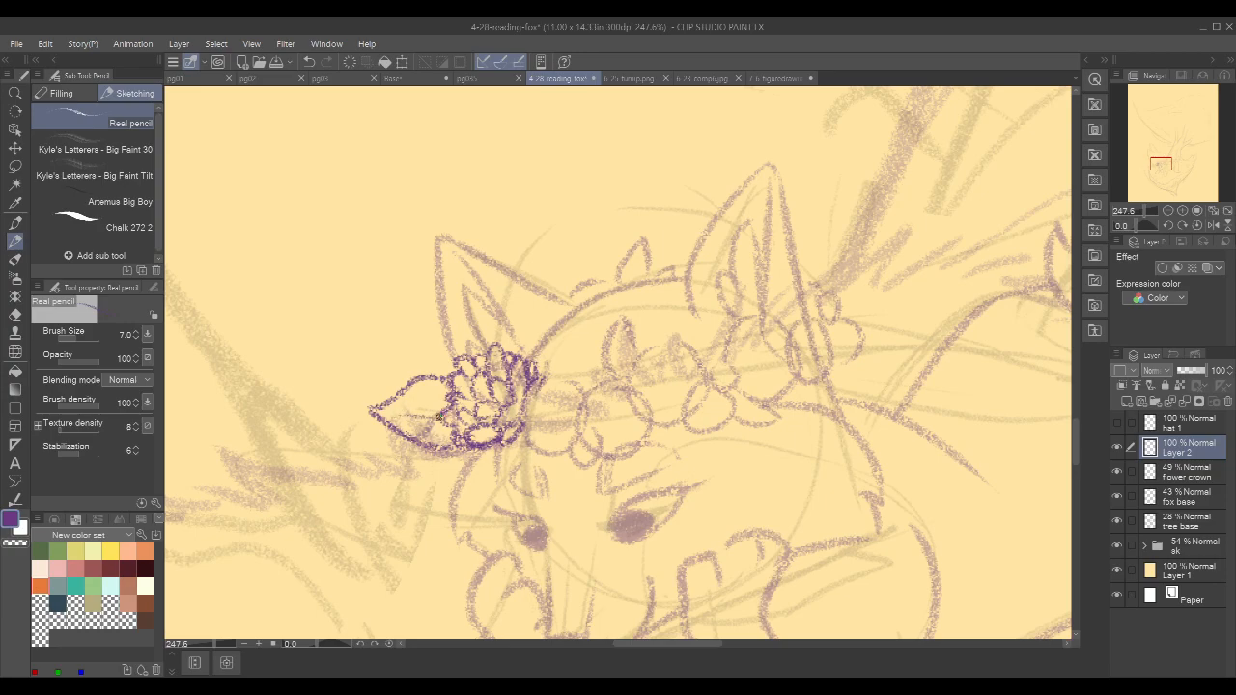
{"action": "mouse_move", "coordinate": [918, 338]}
{"action": "left_mouse_down"}
{"action": "mouse_move", "coordinate": [903, 371]}
{"action": "mouse_move", "coordinate": [891, 358]}
{"action": "left_mouse_up"}
{"action": "scroll", "coordinate": [902, 371], "scroll_direction": "down", "scroll_amount": 2}
{"action": "scroll", "coordinate": [924, 353], "scroll_direction": "down", "scroll_amount": 2}
{"action": "left_click_drag", "start_coordinate": [964, 372], "coordinate": [784, 412]}
{"action": "mouse_move", "coordinate": [860, 389]}
{"action": "left_mouse_down"}
{"action": "mouse_move", "coordinate": [748, 419]}
{"action": "mouse_move", "coordinate": [835, 380]}
{"action": "left_mouse_up"}
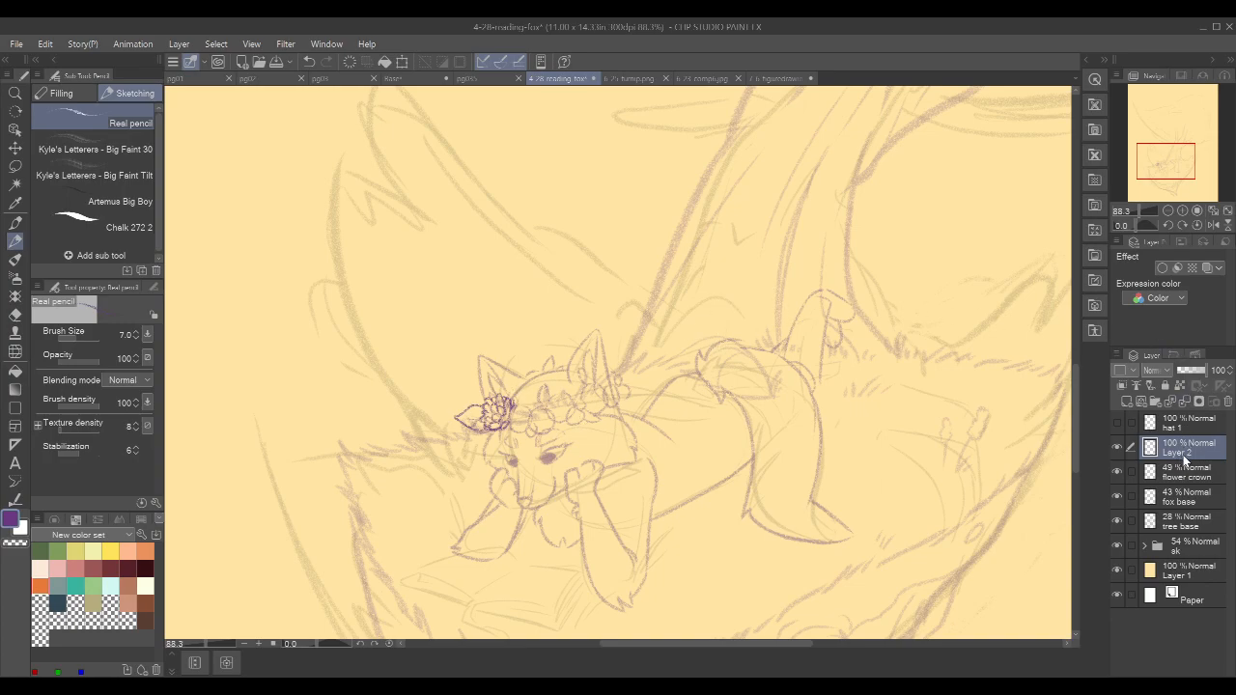
{"action": "left_click_drag", "start_coordinate": [992, 375], "coordinate": [947, 315]}
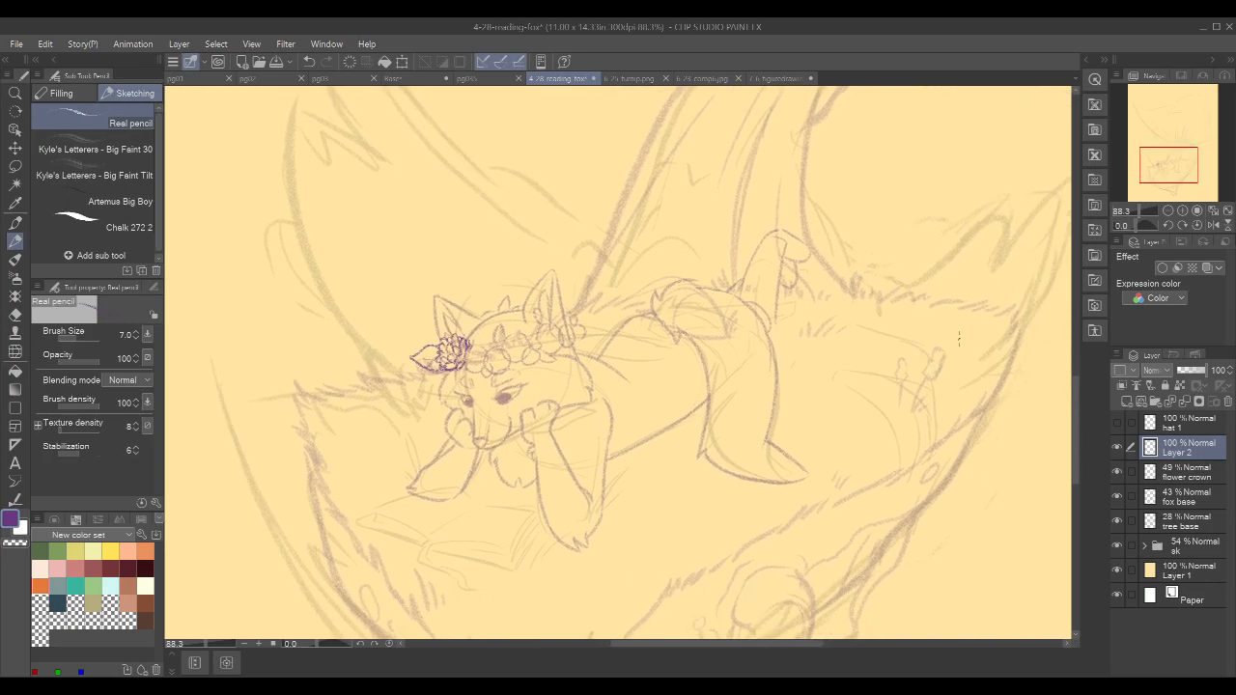
- Add a new layer directly above the fox base layer for the book's line art
{"action": "left_click", "coordinate": [1197, 502]}
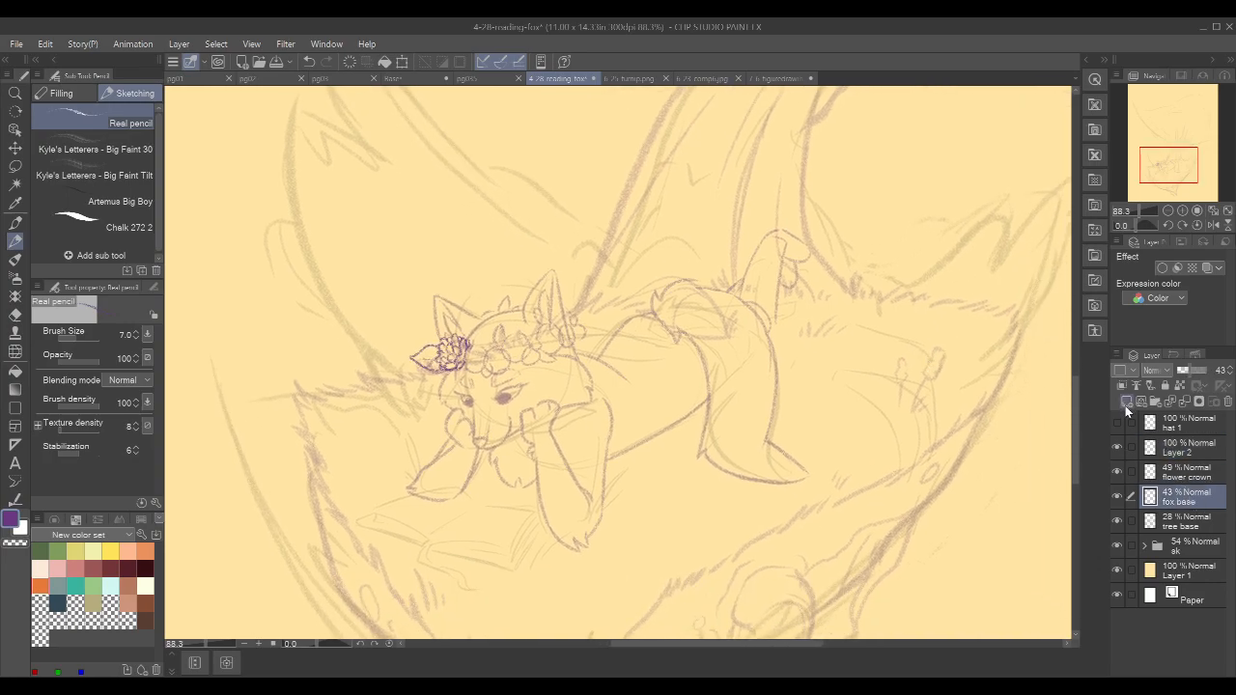
{"action": "left_click", "coordinate": [1125, 400]}
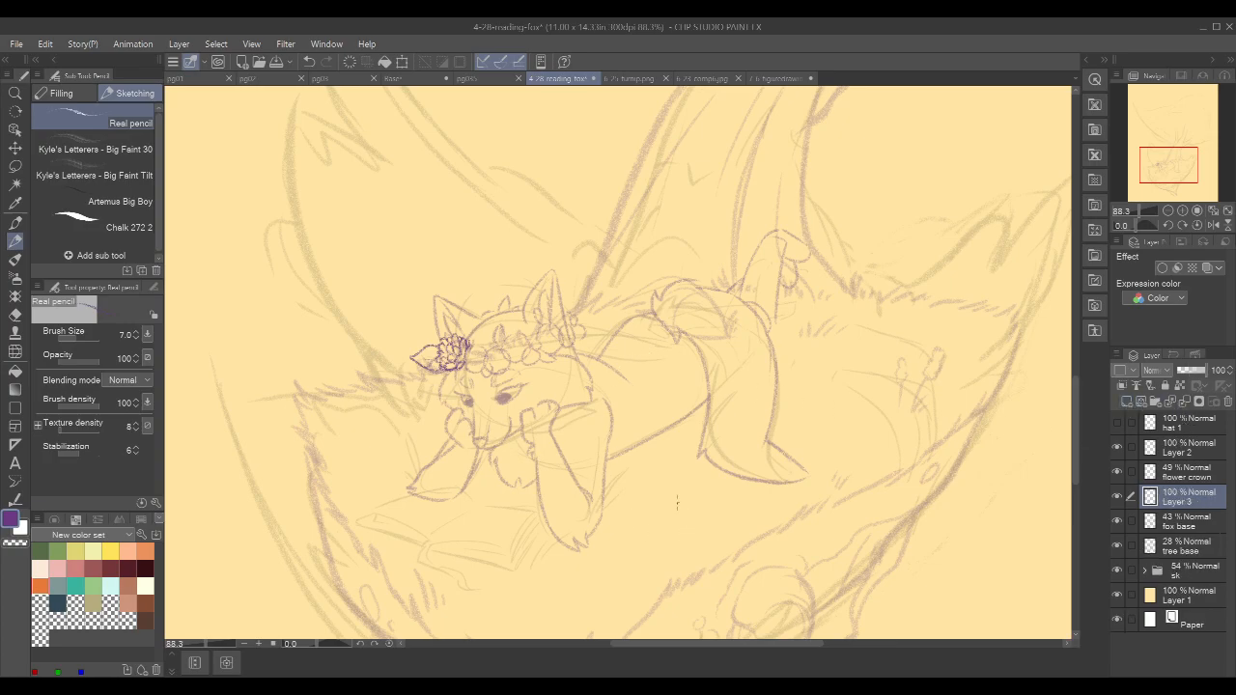
{"action": "scroll", "coordinate": [642, 415], "scroll_direction": "up", "scroll_amount": 3}
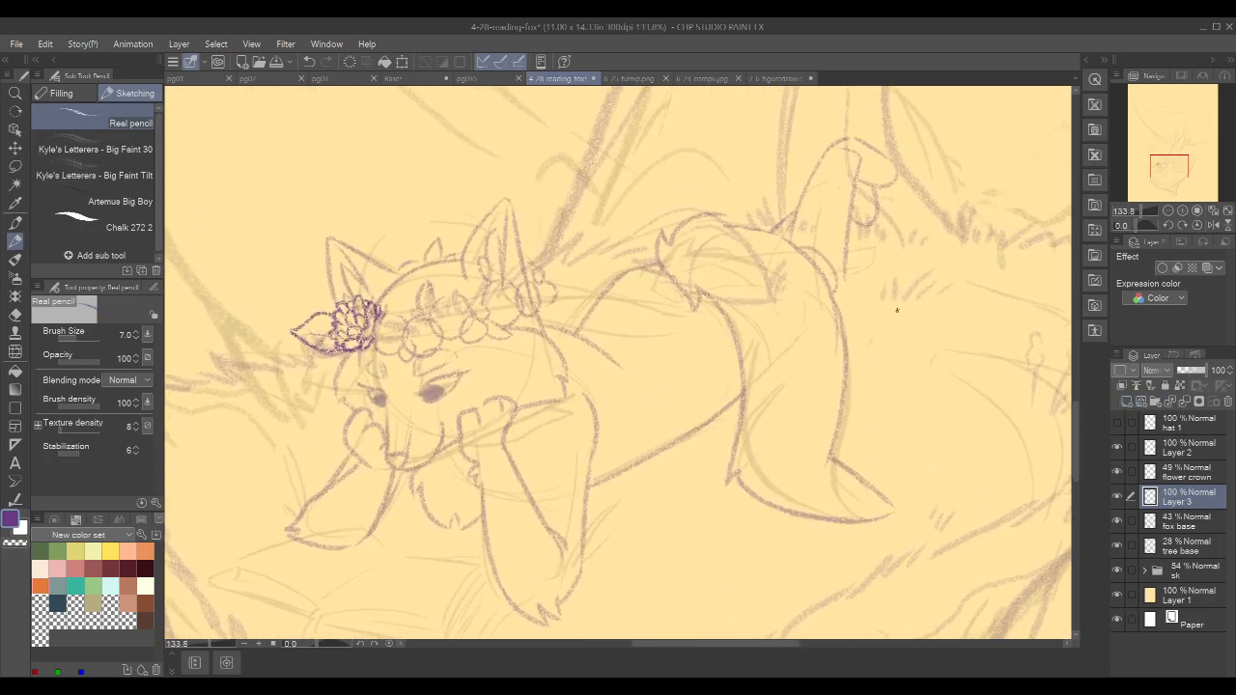
{"action": "key", "text": "space"}
{"action": "left_click_drag", "start_coordinate": [654, 450], "coordinate": [686, 411]}
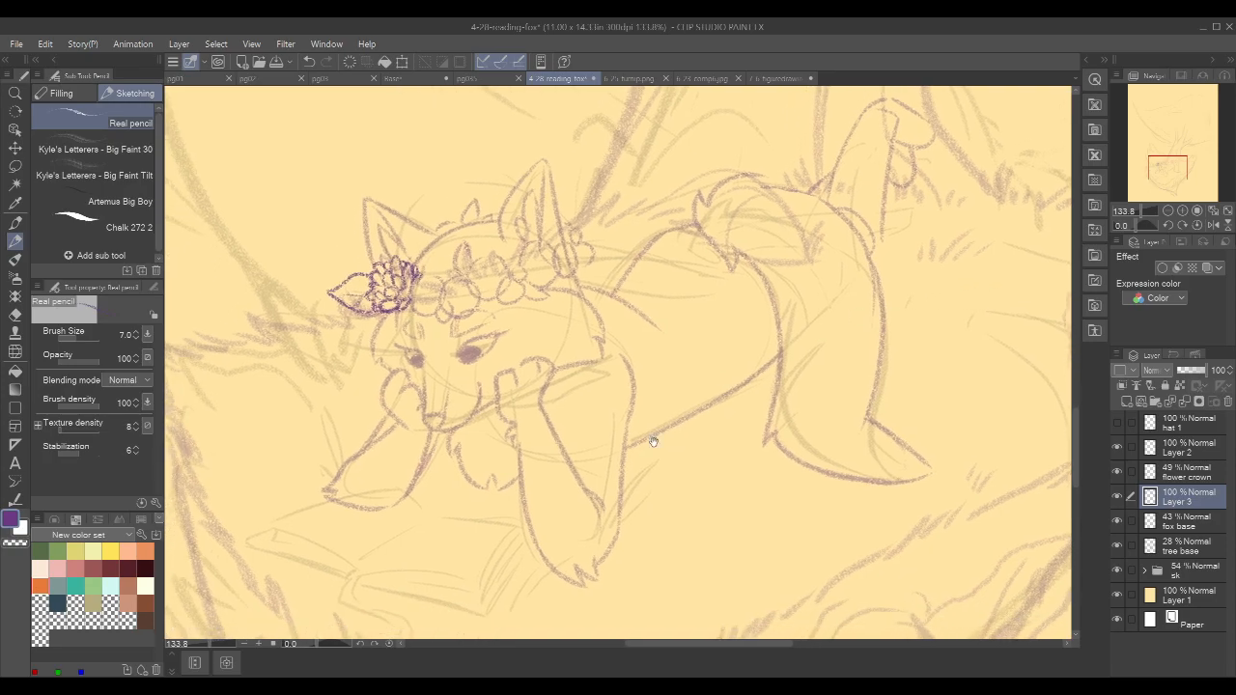
{"action": "left_click_drag", "start_coordinate": [546, 543], "coordinate": [670, 417]}
{"action": "scroll", "coordinate": [523, 394], "scroll_direction": "up", "scroll_amount": 1}
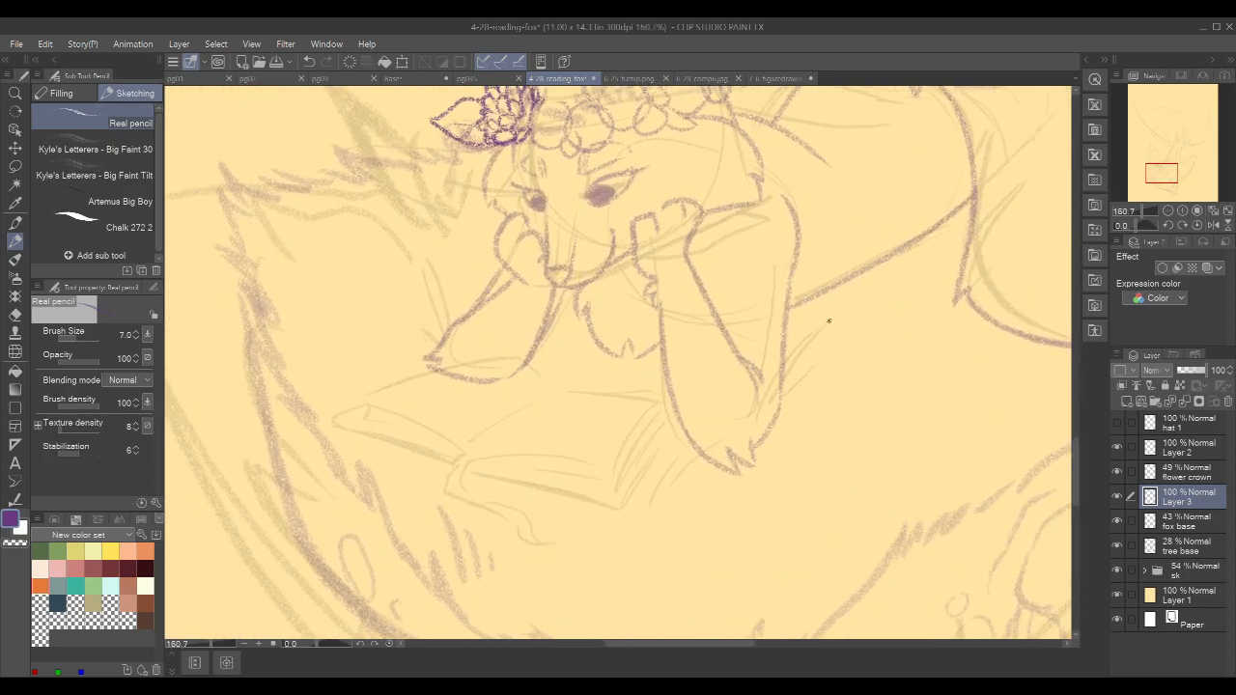
{"action": "left_click_drag", "start_coordinate": [830, 357], "coordinate": [827, 378]}
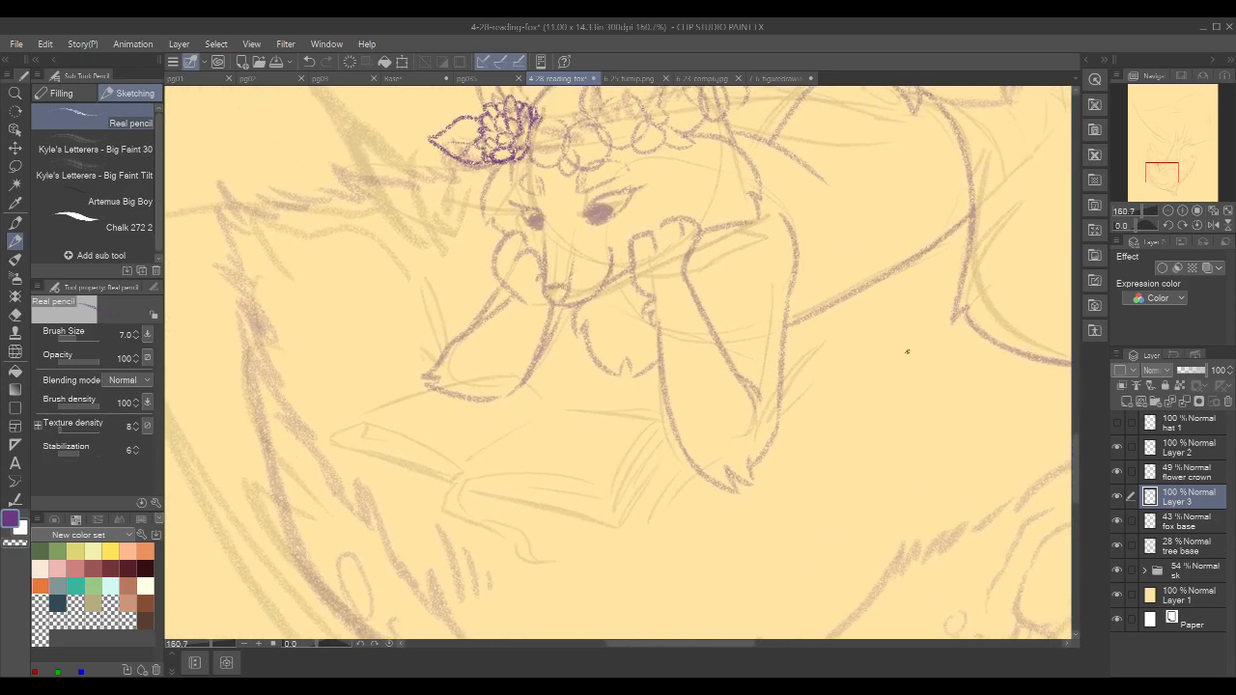
- Draw the near edges of the open book's two halves as clean lines with the canvas rotated, and restore the unrotated view
{"action": "key", "text": "shift+space"}
{"action": "mouse_move", "coordinate": [924, 342]}
{"action": "left_mouse_down"}
{"action": "mouse_move", "coordinate": [827, 491]}
{"action": "mouse_move", "coordinate": [863, 430]}
{"action": "mouse_move", "coordinate": [836, 384]}
{"action": "left_mouse_up"}
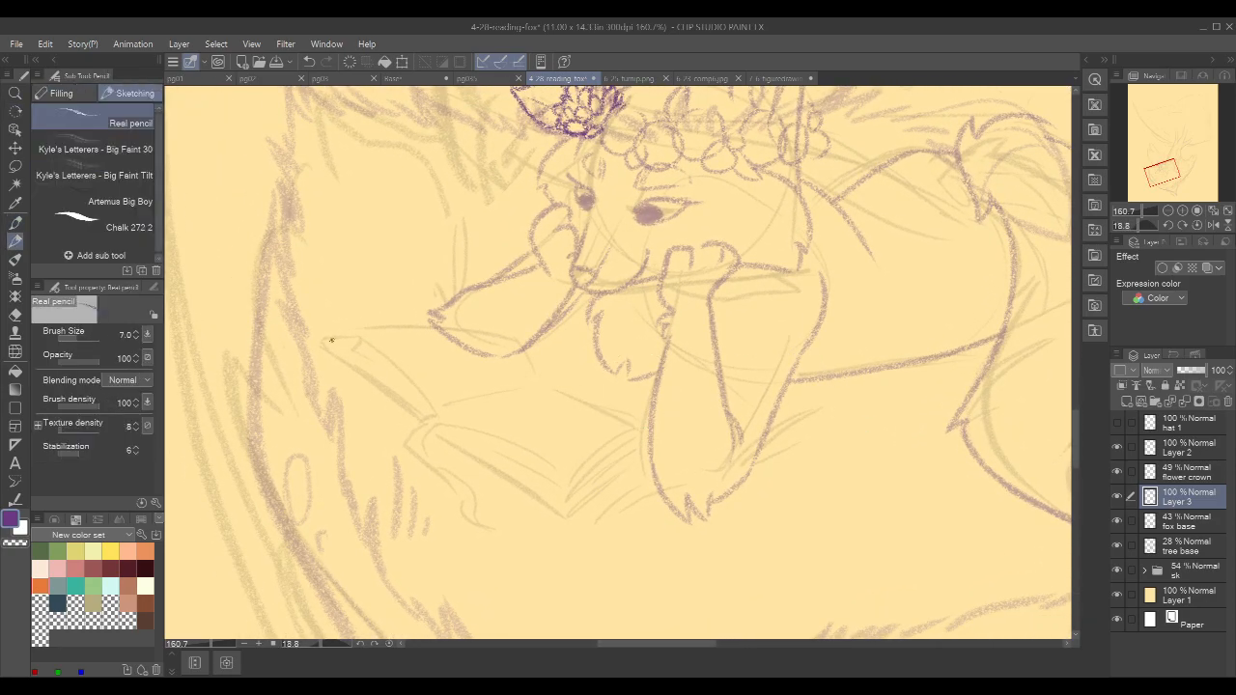
{"action": "left_click_drag", "start_coordinate": [322, 336], "coordinate": [411, 418]}
{"action": "key", "text": "ctrl+z"}
{"action": "left_click_drag", "start_coordinate": [321, 336], "coordinate": [419, 437]}
{"action": "key", "text": "ctrl+z"}
{"action": "left_click_drag", "start_coordinate": [319, 335], "coordinate": [417, 425]}
{"action": "left_click_drag", "start_coordinate": [412, 422], "coordinate": [594, 541]}
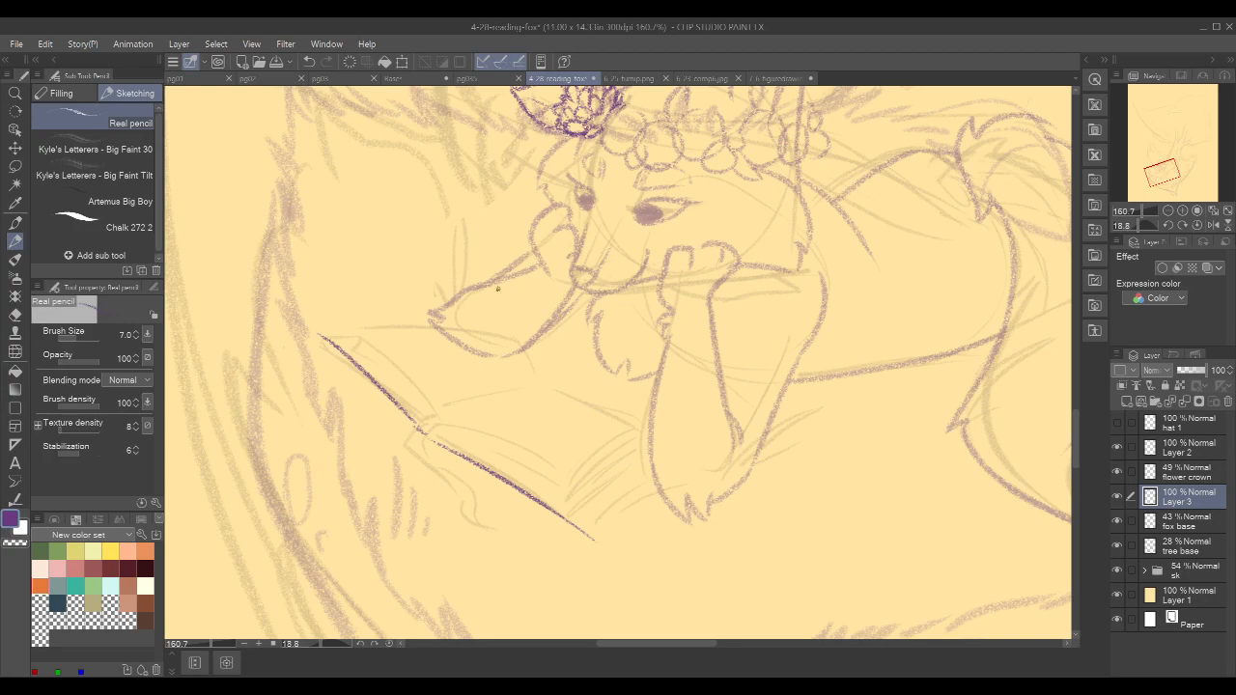
{"action": "key", "text": "r"}
{"action": "left_click_drag", "start_coordinate": [897, 457], "coordinate": [900, 389]}
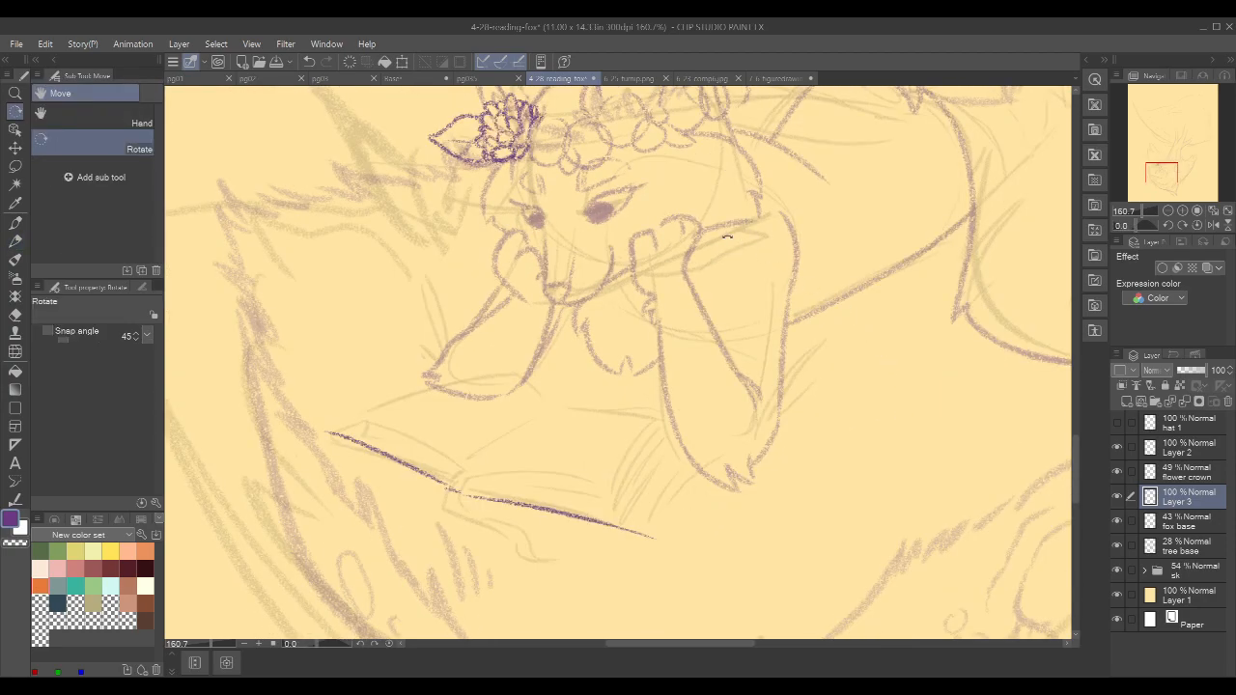
- With the canvas rotated, draw the outer side edge of the book's left half, slanting from the near corner toward the fox's paw
{"action": "left_click_drag", "start_coordinate": [823, 319], "coordinate": [821, 284]}
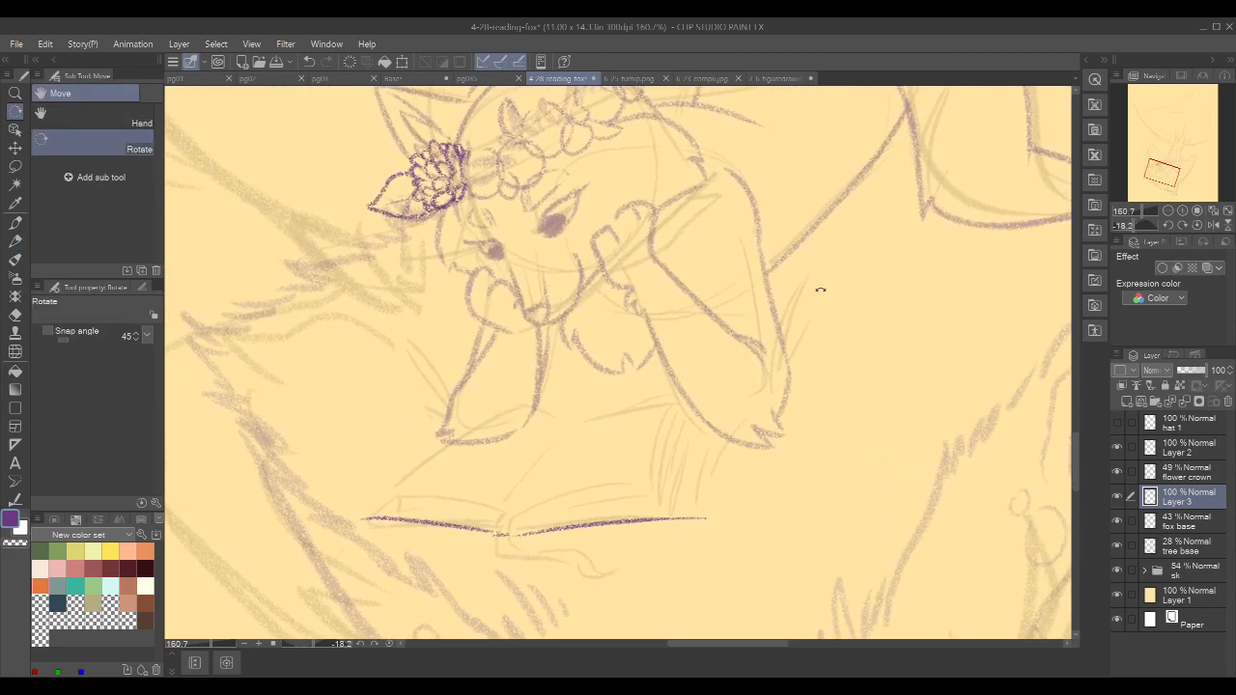
{"action": "key", "text": "p"}
{"action": "key", "text": "p"}
{"action": "left_click_drag", "start_coordinate": [367, 520], "coordinate": [479, 442]}
{"action": "key", "text": "ctrl+z"}
{"action": "key", "text": "ctrl+z"}
{"action": "left_click_drag", "start_coordinate": [368, 516], "coordinate": [446, 457]}
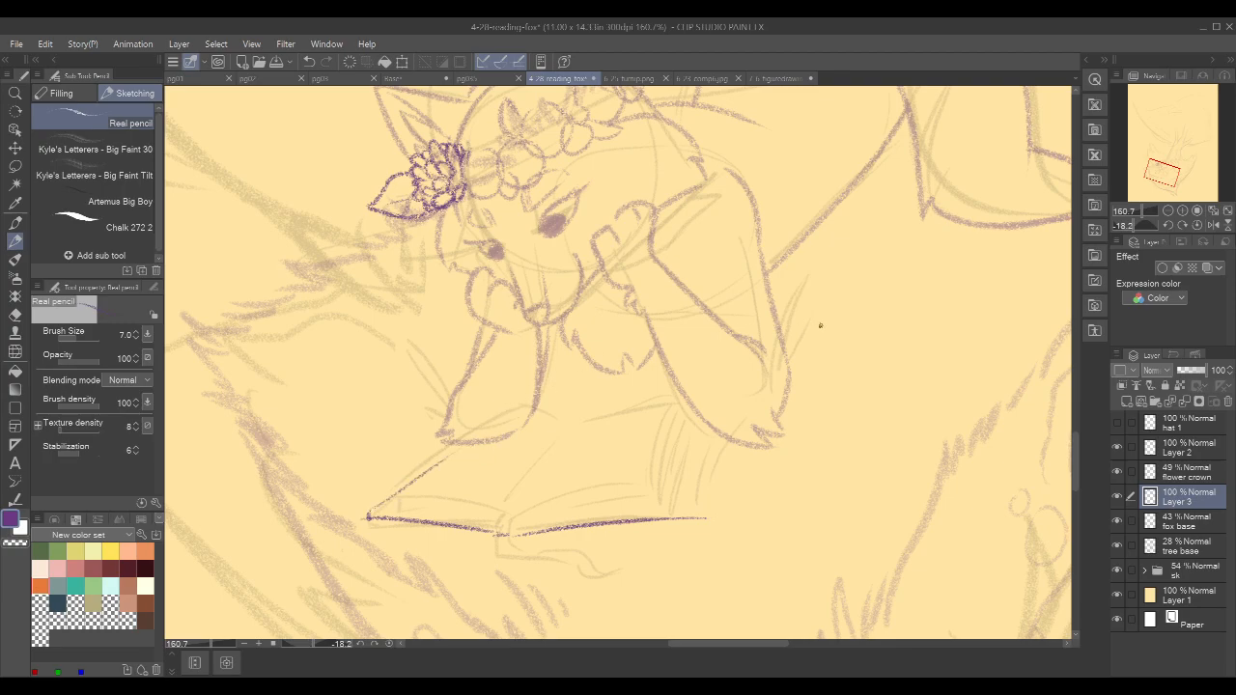
- Draw the outer side edge of the book's right half and extend the left half's outer edge up to the paw
{"action": "left_click_drag", "start_coordinate": [878, 370], "coordinate": [745, 393]}
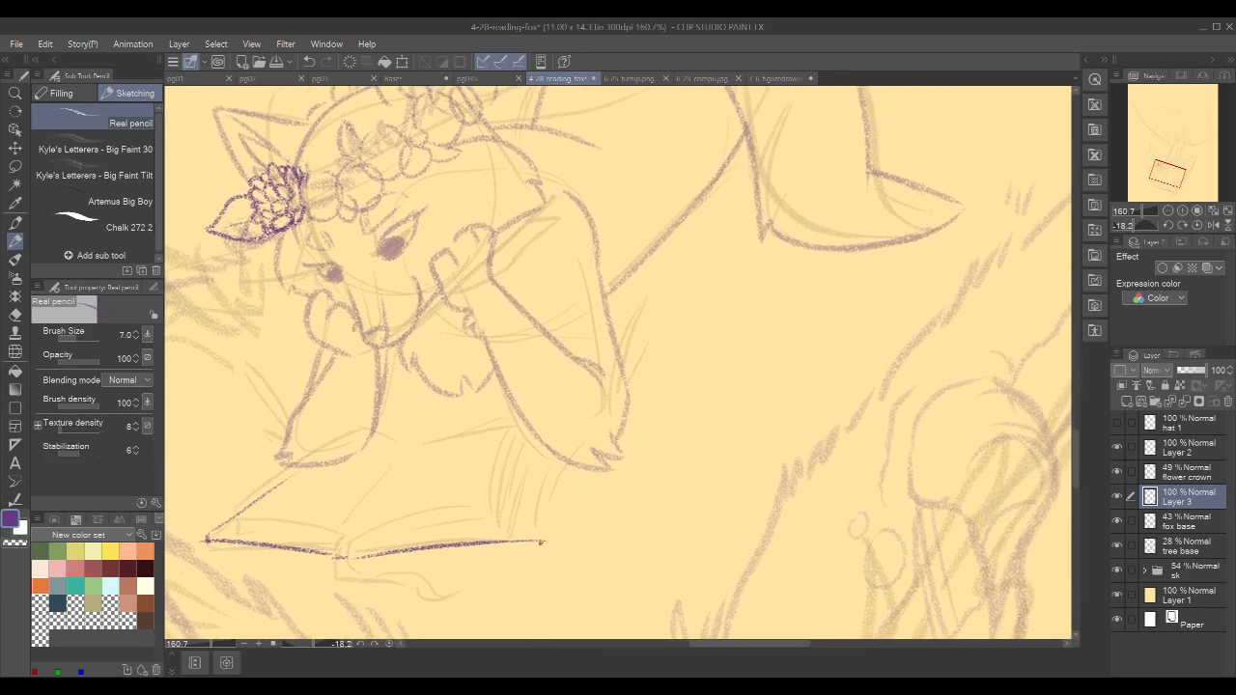
{"action": "left_click_drag", "start_coordinate": [546, 538], "coordinate": [547, 482]}
{"action": "key", "text": "ctrl+z"}
{"action": "left_click_drag", "start_coordinate": [547, 537], "coordinate": [555, 473]}
{"action": "left_click_drag", "start_coordinate": [256, 500], "coordinate": [340, 446]}
- Draw the book's spine as a slanted line from the near centre point to the far side
{"action": "left_click_drag", "start_coordinate": [339, 557], "coordinate": [405, 476]}
{"action": "key", "text": "ctrl+z"}
{"action": "left_click_drag", "start_coordinate": [338, 557], "coordinate": [394, 478]}
{"action": "key", "text": "ctrl+z"}
{"action": "left_click_drag", "start_coordinate": [336, 556], "coordinate": [409, 456]}
- Draw the far edge of the book's left half as a short line below the fox's paw
{"action": "left_click_drag", "start_coordinate": [325, 445], "coordinate": [404, 456]}
{"action": "left_click_drag", "start_coordinate": [323, 451], "coordinate": [419, 456]}
{"action": "key", "text": "ctrl+z"}
{"action": "left_click_drag", "start_coordinate": [311, 451], "coordinate": [397, 457]}
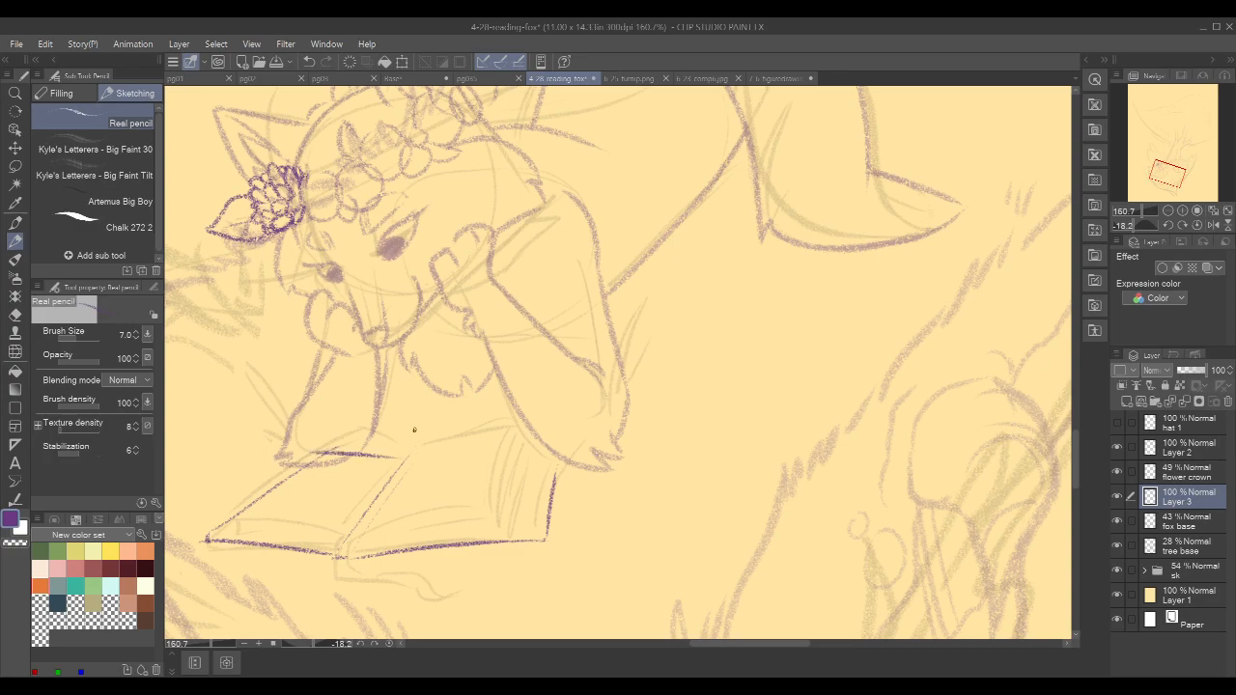
- In a mirrored view, draw the far edge of the book's right half from the outer corner to the spine
{"action": "left_click", "coordinate": [1214, 225]}
{"action": "left_click_drag", "start_coordinate": [896, 300], "coordinate": [589, 310]}
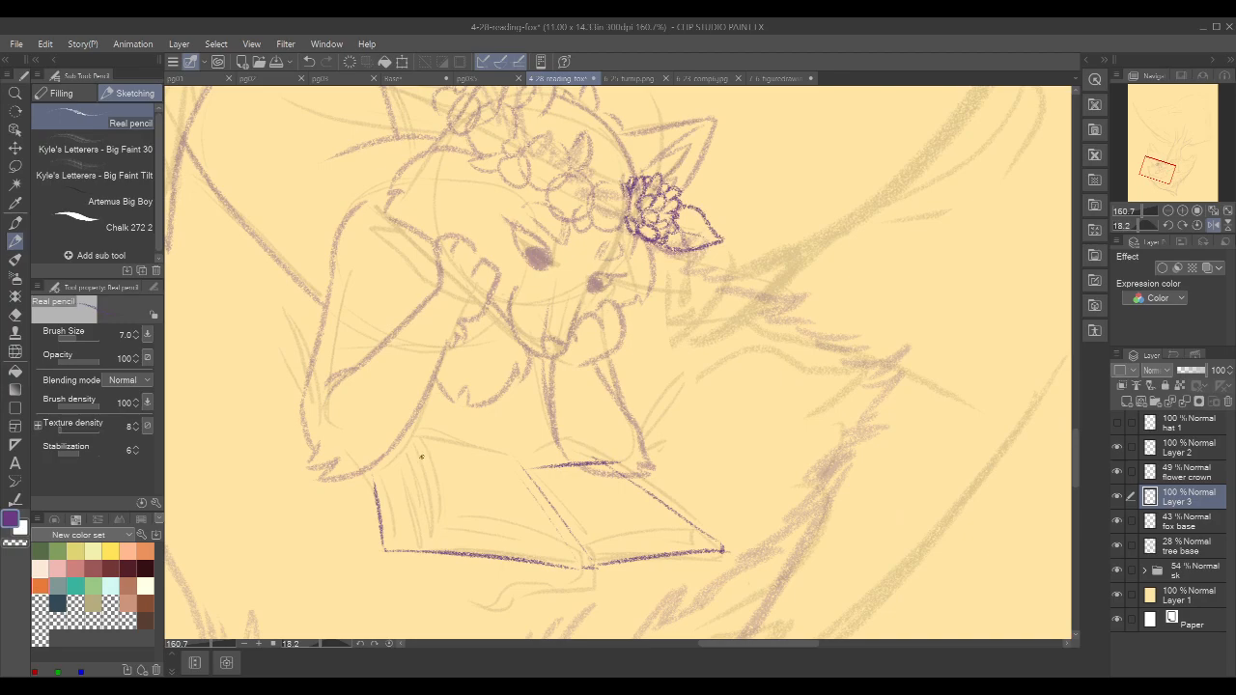
{"action": "left_click_drag", "start_coordinate": [416, 453], "coordinate": [514, 470]}
- Redraw the right half's outer edge further in, add a second spine line, and erase the old outer edge
{"action": "left_click_drag", "start_coordinate": [389, 463], "coordinate": [405, 550]}
{"action": "key", "text": "ctrl+z"}
{"action": "left_click_drag", "start_coordinate": [392, 469], "coordinate": [417, 545]}
{"action": "left_click_drag", "start_coordinate": [524, 473], "coordinate": [568, 558]}
{"action": "key", "text": "c"}
{"action": "mouse_move", "coordinate": [374, 480]}
{"action": "left_mouse_down"}
{"action": "mouse_move", "coordinate": [383, 535]}
{"action": "mouse_move", "coordinate": [375, 474]}
{"action": "left_mouse_up"}
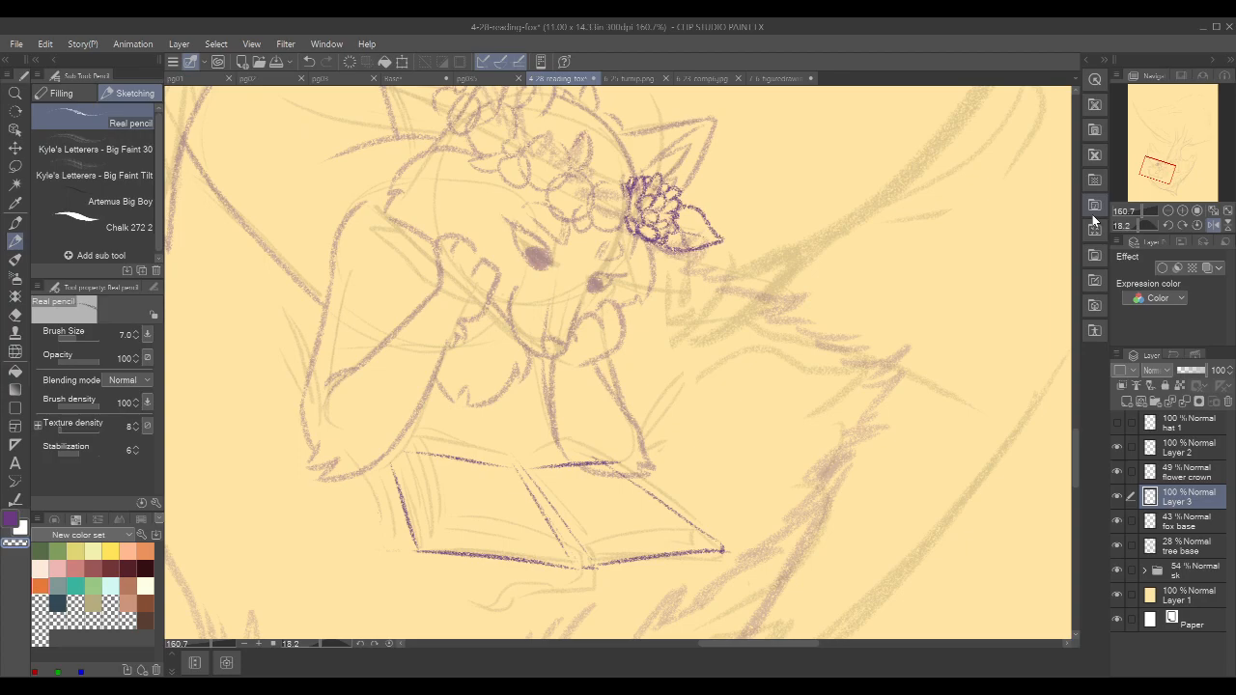
- Restore the unmirrored view and strengthen the outer and near edges of the book's right half
{"action": "left_click", "coordinate": [1215, 226]}
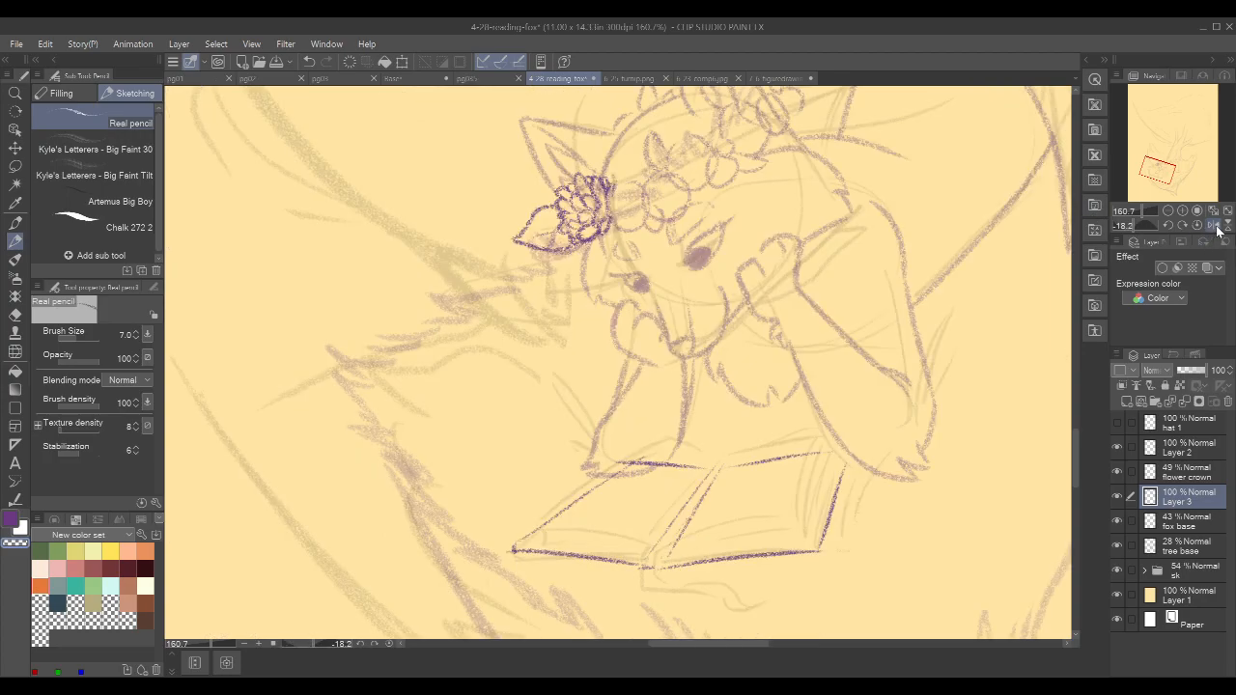
{"action": "left_click_drag", "start_coordinate": [814, 473], "coordinate": [632, 449]}
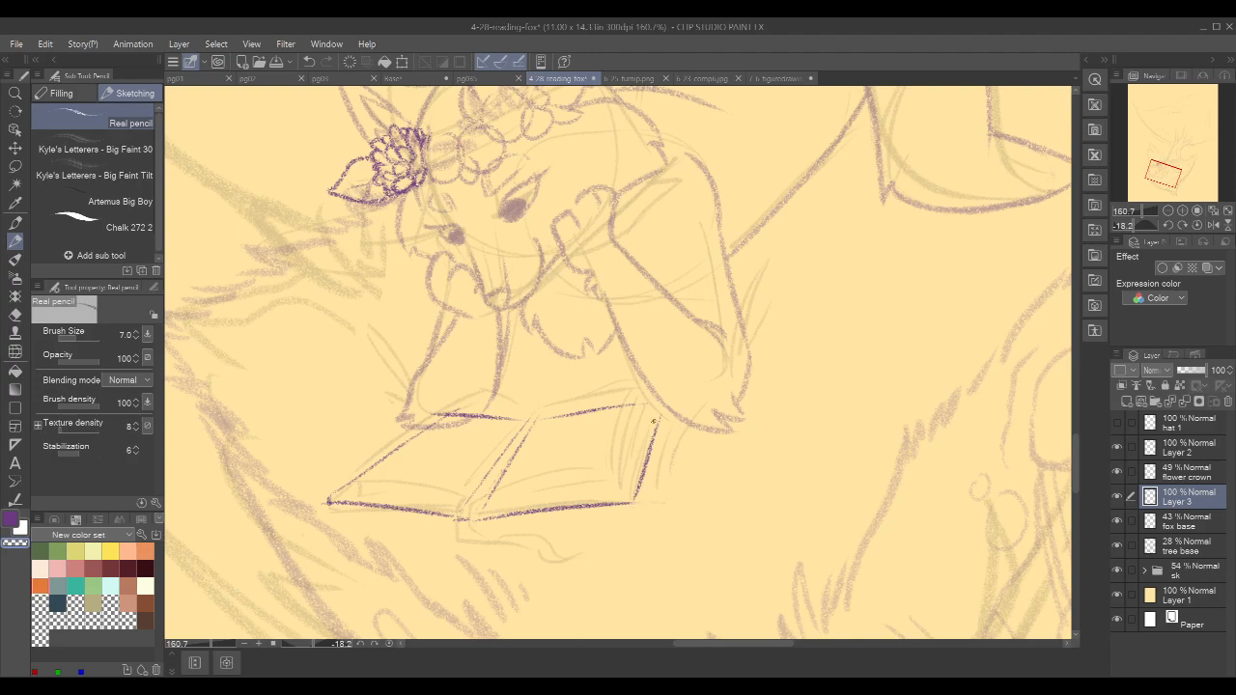
{"action": "left_click_drag", "start_coordinate": [656, 423], "coordinate": [630, 495]}
{"action": "left_click_drag", "start_coordinate": [505, 508], "coordinate": [628, 504]}
{"action": "left_click_drag", "start_coordinate": [746, 308], "coordinate": [721, 321]}
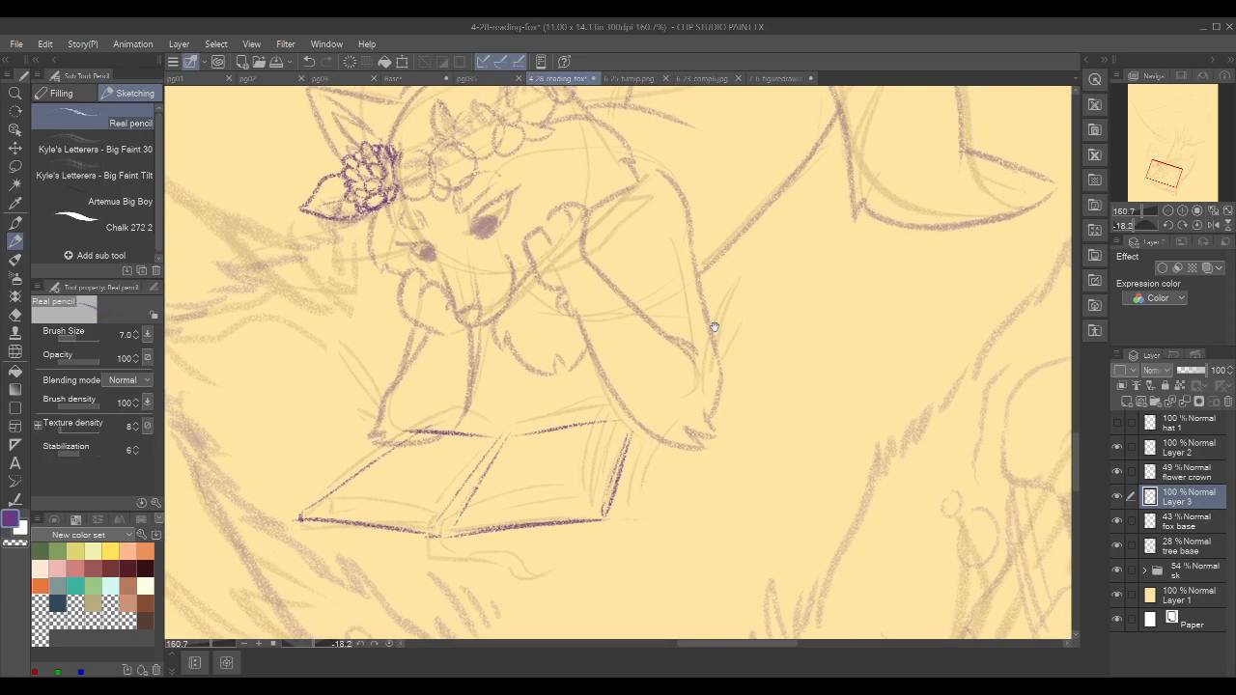
- Reset the canvas rotation, redraw the left half's outer edge slightly further in, and erase the protruding old corner
{"action": "key", "text": "r"}
{"action": "double_click", "coordinate": [973, 320]}
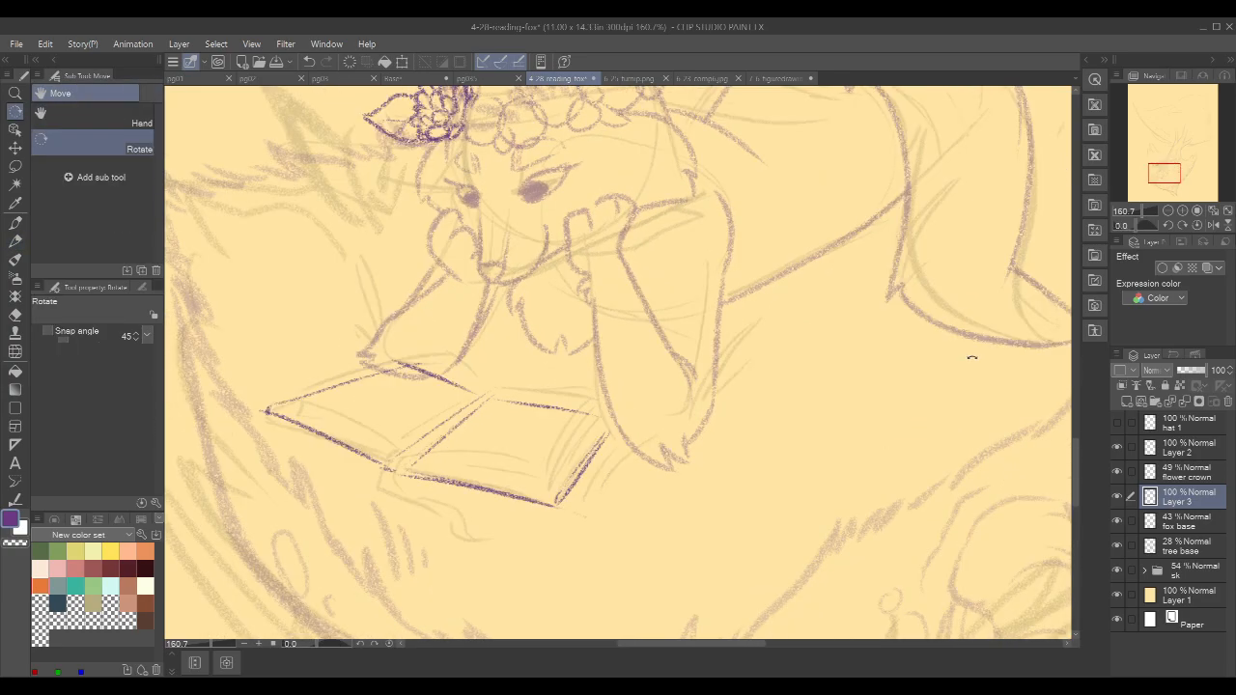
{"action": "key", "text": "p"}
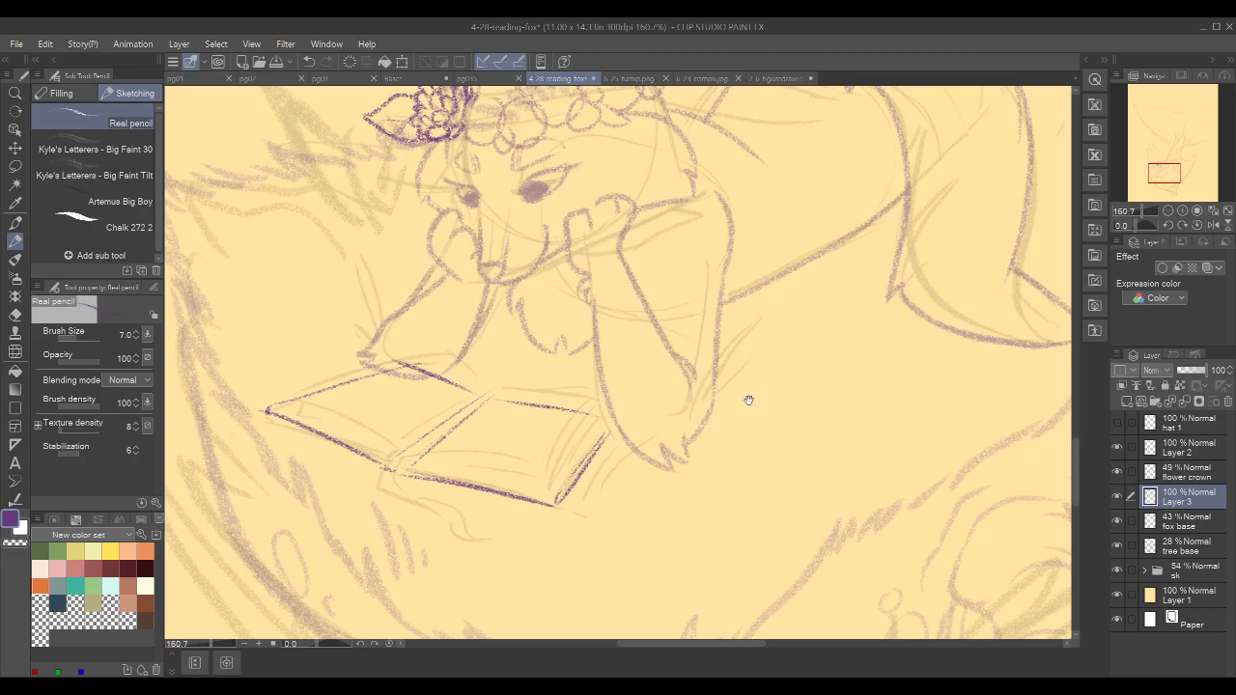
{"action": "scroll", "coordinate": [632, 329], "scroll_direction": "up", "scroll_amount": 1}
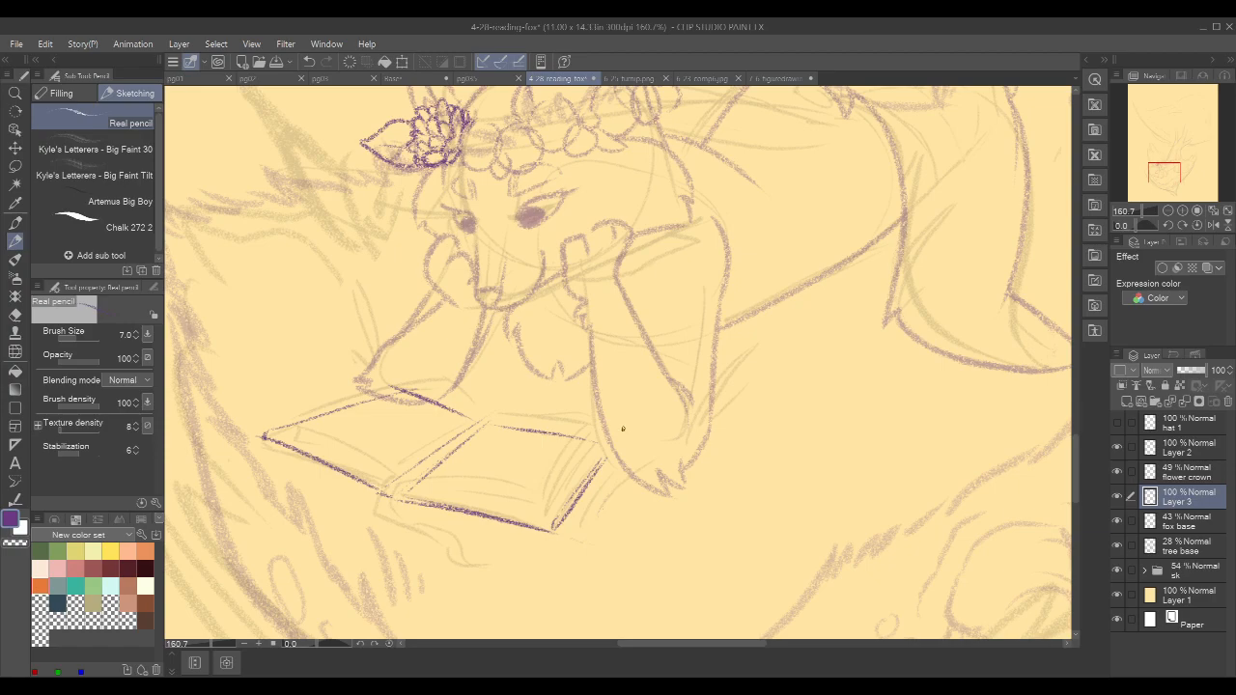
{"action": "left_click_drag", "start_coordinate": [572, 299], "coordinate": [859, 262]}
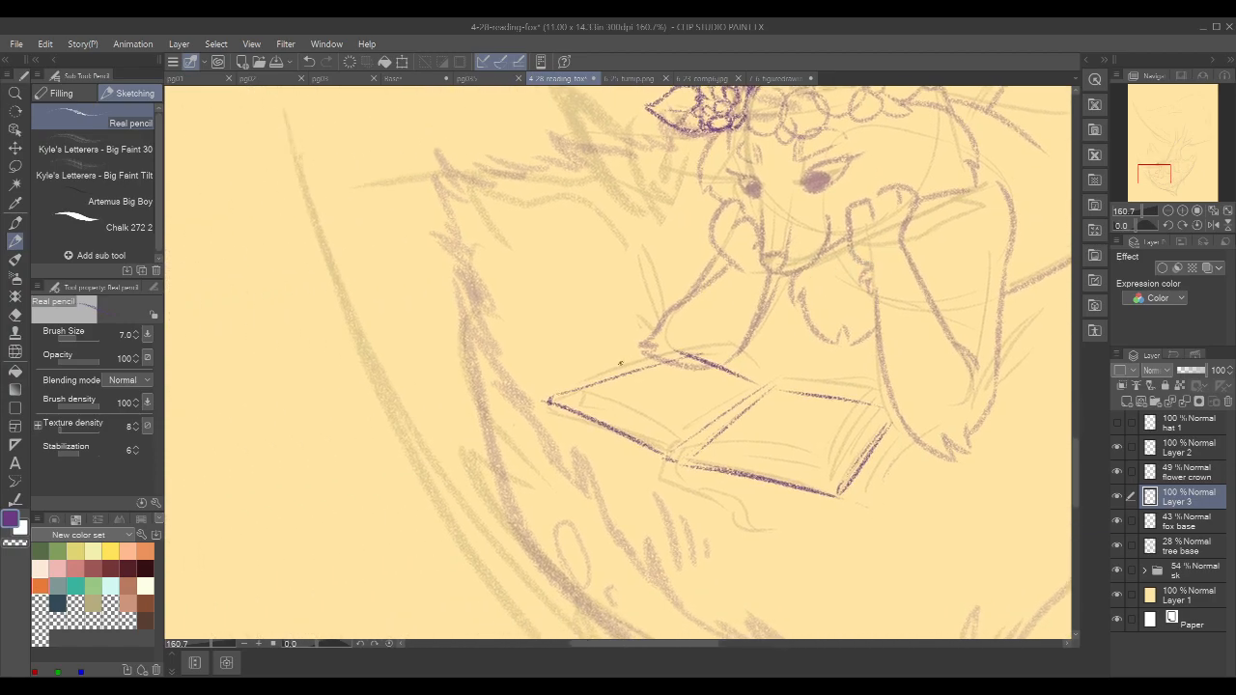
{"action": "mouse_move", "coordinate": [675, 356]}
{"action": "left_mouse_down"}
{"action": "mouse_move", "coordinate": [547, 398]}
{"action": "mouse_move", "coordinate": [562, 406]}
{"action": "left_mouse_up"}
{"action": "key", "text": "c"}
{"action": "key", "text": "ctrl+z"}
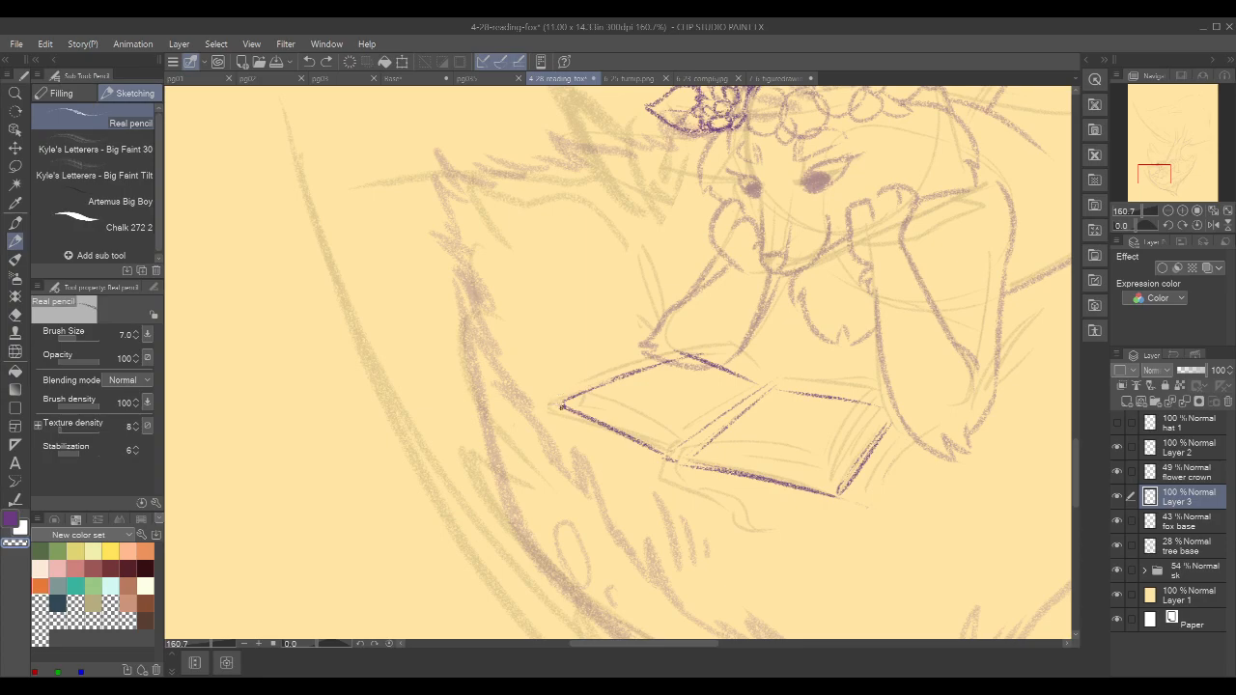
- Draw curved page lines along the left half's near side, running from the outer corner to the spine
{"action": "mouse_move", "coordinate": [949, 352]}
{"action": "left_mouse_down"}
{"action": "mouse_move", "coordinate": [767, 388]}
{"action": "mouse_move", "coordinate": [841, 484]}
{"action": "mouse_move", "coordinate": [855, 444]}
{"action": "mouse_move", "coordinate": [841, 451]}
{"action": "mouse_move", "coordinate": [877, 433]}
{"action": "mouse_move", "coordinate": [790, 500]}
{"action": "mouse_move", "coordinate": [854, 390]}
{"action": "left_mouse_up"}
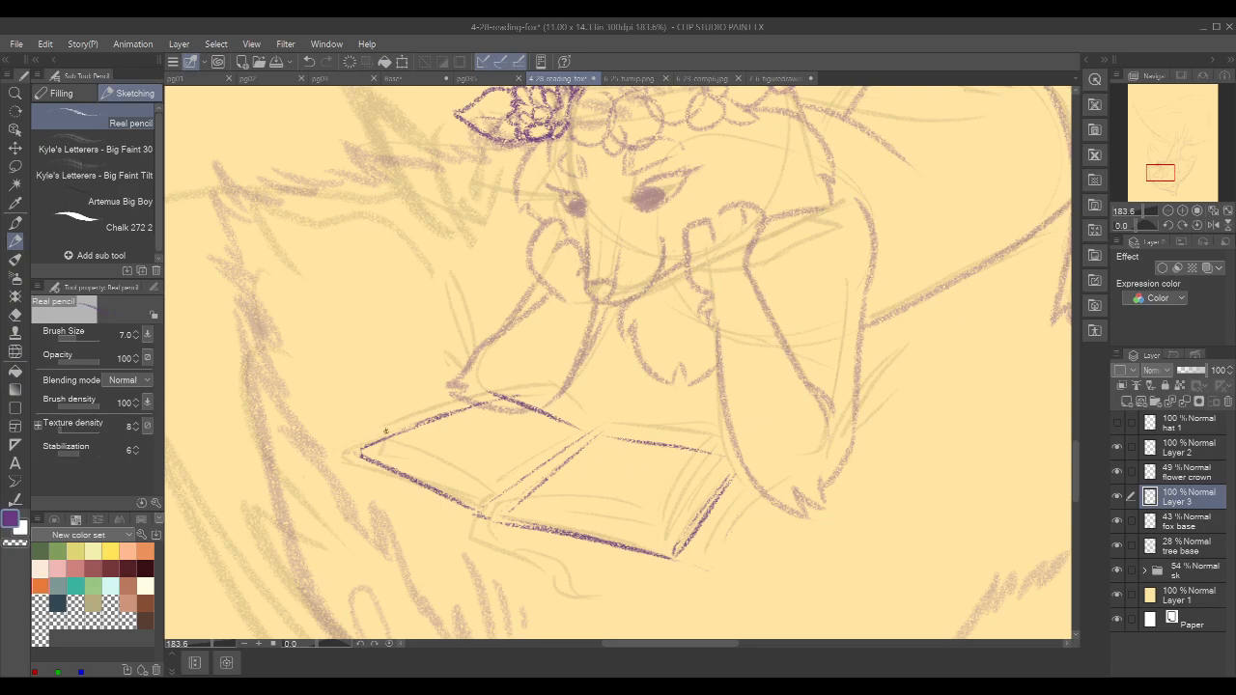
{"action": "mouse_move", "coordinate": [373, 452]}
{"action": "left_mouse_down"}
{"action": "mouse_move", "coordinate": [422, 460]}
{"action": "mouse_move", "coordinate": [479, 503]}
{"action": "left_mouse_up"}
{"action": "key", "text": "ctrl+z"}
{"action": "left_click_drag", "start_coordinate": [373, 450], "coordinate": [386, 458]}
{"action": "left_click_drag", "start_coordinate": [363, 442], "coordinate": [462, 454]}
{"action": "key", "text": "ctrl+z"}
{"action": "mouse_move", "coordinate": [364, 445]}
{"action": "left_mouse_down"}
{"action": "mouse_move", "coordinate": [439, 447]}
{"action": "mouse_move", "coordinate": [485, 492]}
{"action": "left_mouse_up"}
{"action": "key", "text": "ctrl+z"}
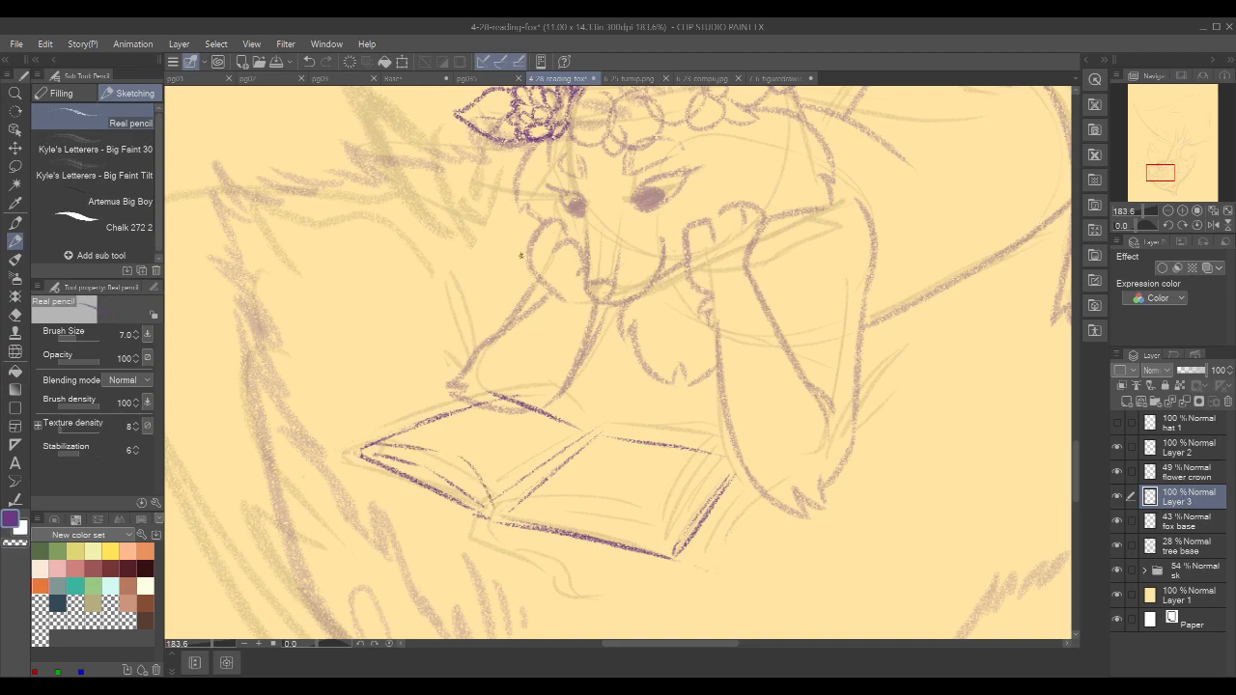
- Redraw the left page's far edge as a curve dropping into the spine and erase the straight line it replaces
{"action": "left_click_drag", "start_coordinate": [568, 413], "coordinate": [584, 432]}
{"action": "left_click_drag", "start_coordinate": [559, 407], "coordinate": [586, 433]}
{"action": "mouse_move", "coordinate": [493, 399]}
{"action": "left_mouse_down"}
{"action": "mouse_move", "coordinate": [556, 407]}
{"action": "mouse_move", "coordinate": [575, 423]}
{"action": "left_mouse_up"}
{"action": "key", "text": "c"}
{"action": "left_click_drag", "start_coordinate": [509, 404], "coordinate": [567, 425]}
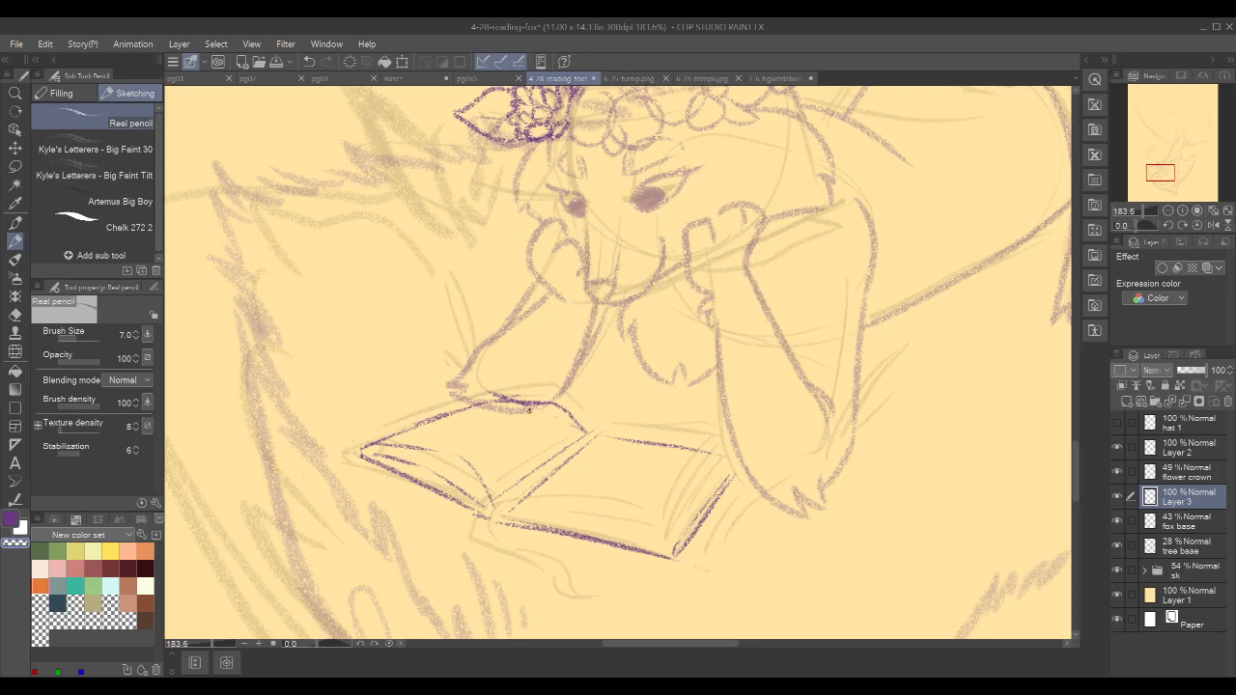
{"action": "mouse_move", "coordinate": [501, 395]}
{"action": "left_mouse_down"}
{"action": "mouse_move", "coordinate": [489, 391]}
{"action": "mouse_move", "coordinate": [528, 397]}
{"action": "left_mouse_up"}
{"action": "key", "text": "c"}
- Add inner lines to the left half's page stack, including a second curve bending down to the spine
{"action": "left_click_drag", "start_coordinate": [382, 454], "coordinate": [460, 491]}
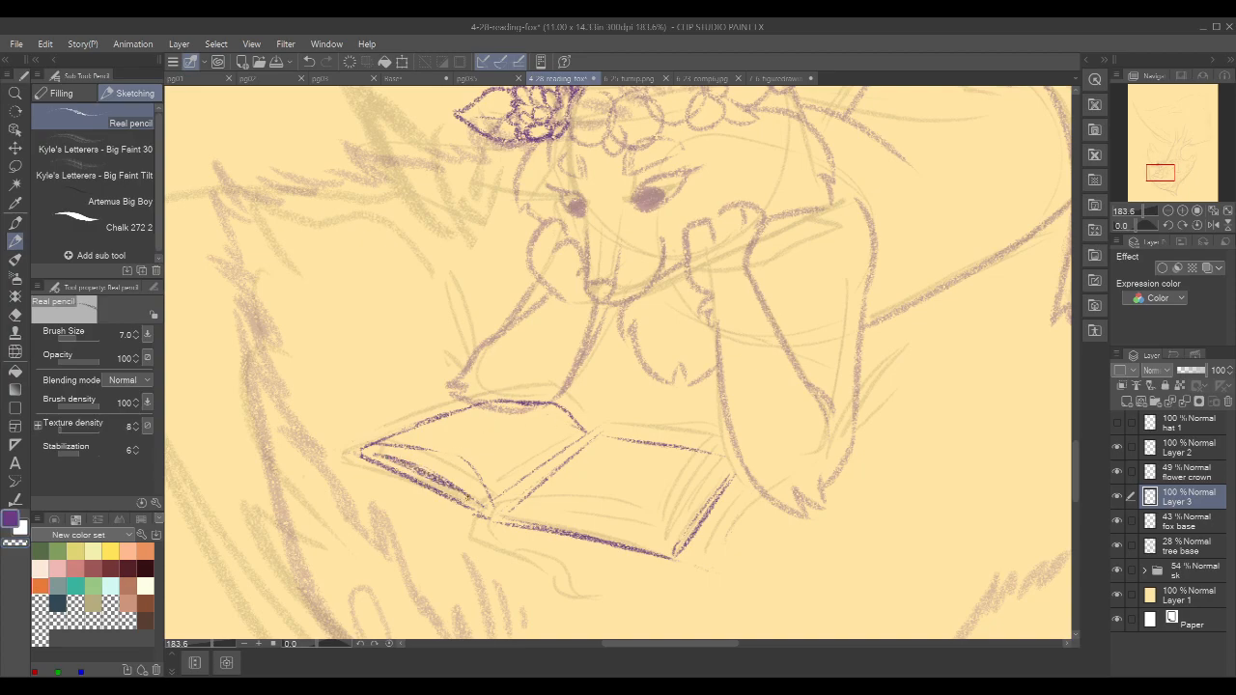
{"action": "left_click_drag", "start_coordinate": [902, 180], "coordinate": [813, 291]}
{"action": "left_click_drag", "start_coordinate": [869, 217], "coordinate": [767, 226]}
{"action": "left_click_drag", "start_coordinate": [967, 193], "coordinate": [863, 234]}
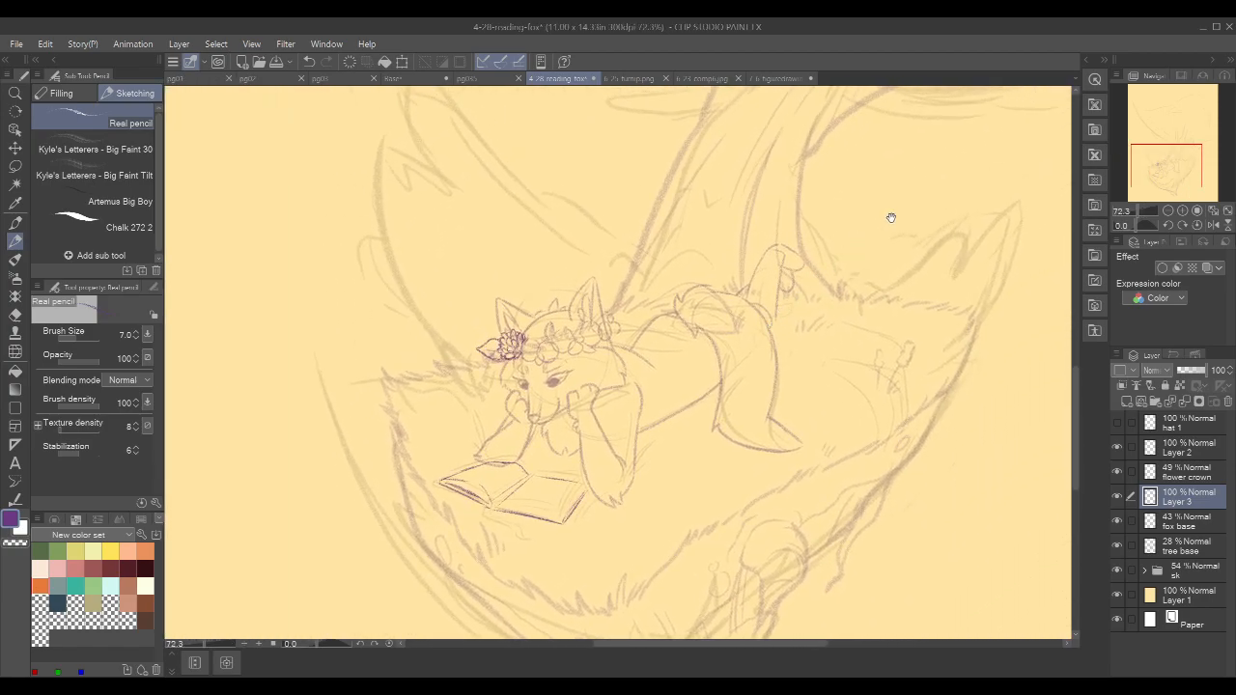
{"action": "scroll", "coordinate": [527, 386], "scroll_direction": "up", "scroll_amount": 5}
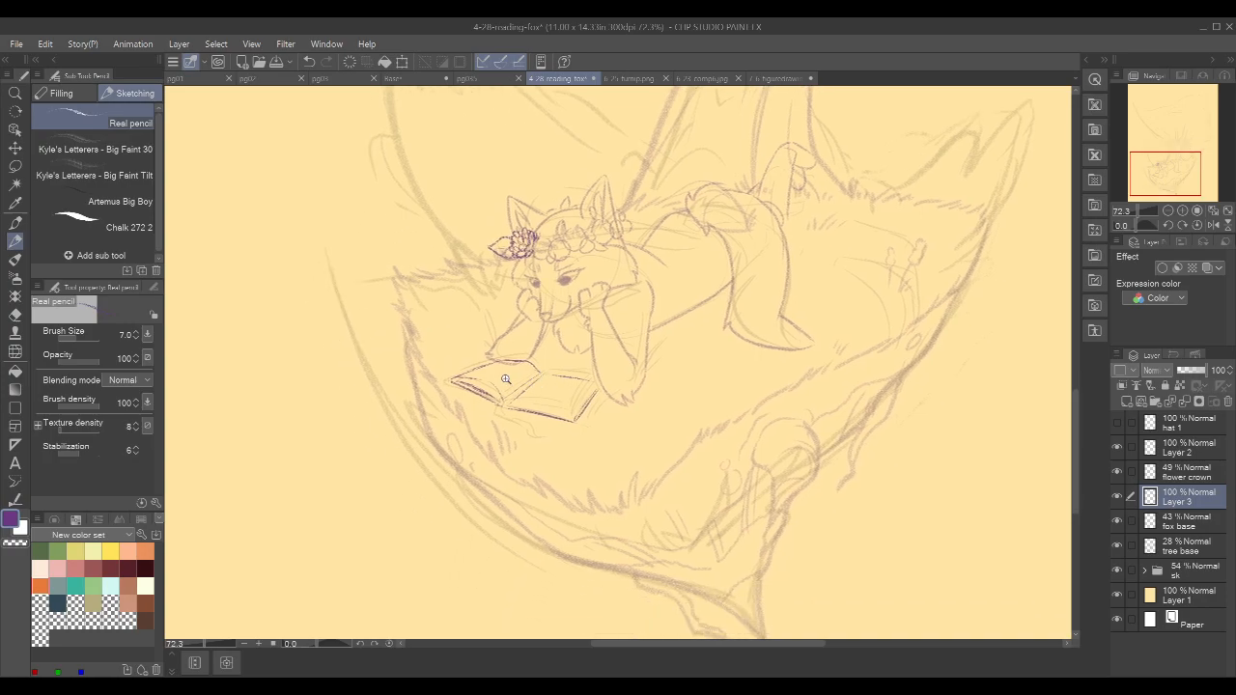
{"action": "scroll", "coordinate": [523, 349], "scroll_direction": "up", "scroll_amount": 2}
{"action": "left_click_drag", "start_coordinate": [442, 402], "coordinate": [493, 452]}
{"action": "key", "text": "ctrl+z"}
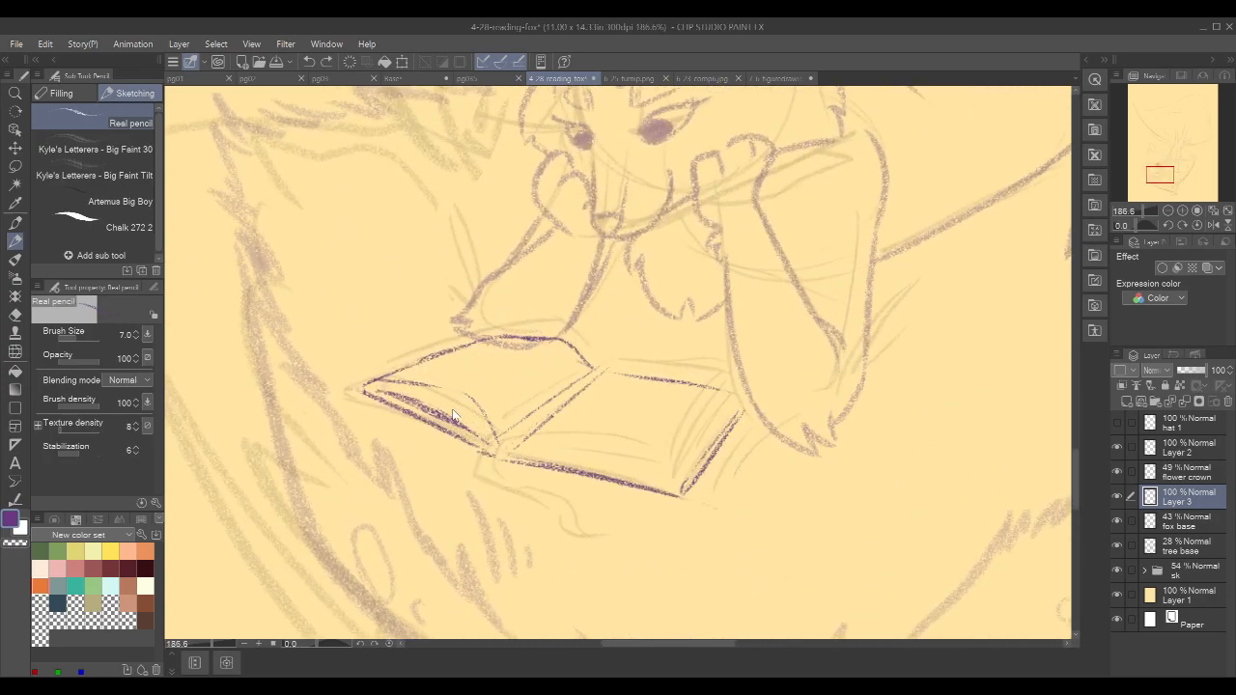
{"action": "mouse_move", "coordinate": [447, 410]}
{"action": "left_mouse_down"}
{"action": "mouse_move", "coordinate": [489, 451]}
{"action": "mouse_move", "coordinate": [440, 400]}
{"action": "mouse_move", "coordinate": [480, 427]}
{"action": "mouse_move", "coordinate": [470, 412]}
{"action": "mouse_move", "coordinate": [446, 398]}
{"action": "mouse_move", "coordinate": [500, 450]}
{"action": "left_mouse_up"}
{"action": "key", "text": "ctrl+z"}
{"action": "key", "text": "ctrl+z"}
{"action": "left_click_drag", "start_coordinate": [443, 395], "coordinate": [496, 452]}
- Draw the top page line inward from the left page's outer corner and try retouching its far edge
{"action": "left_click_drag", "start_coordinate": [662, 233], "coordinate": [826, 243]}
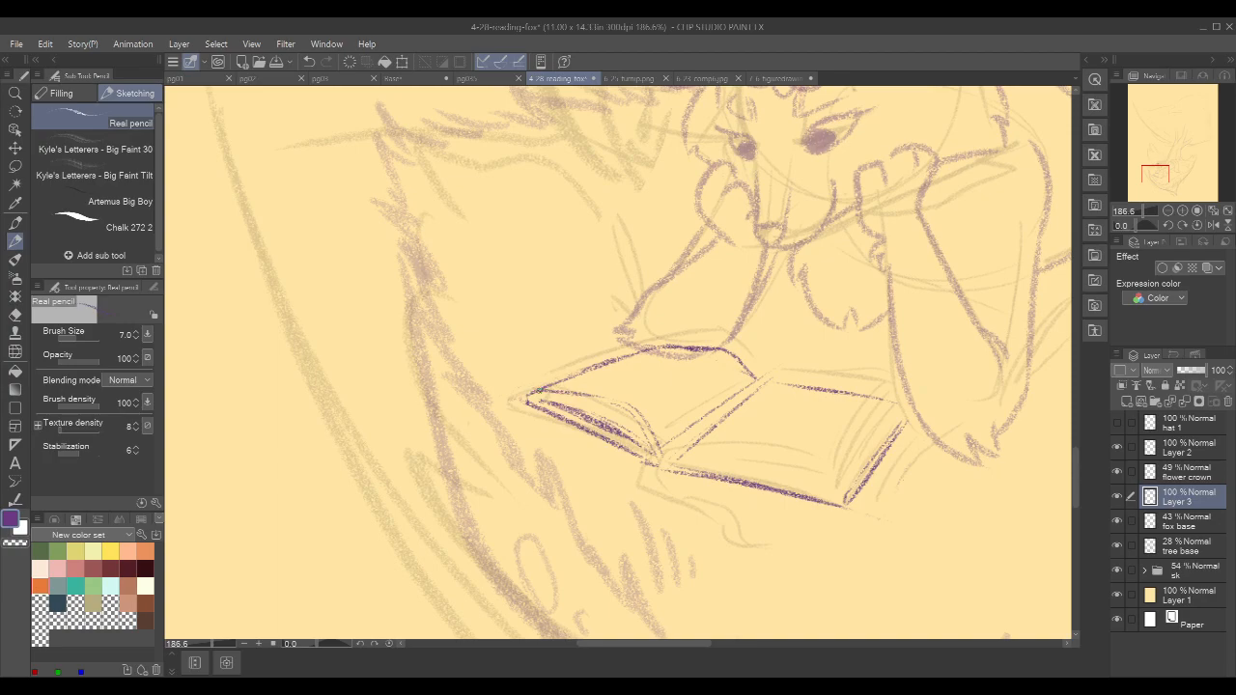
{"action": "mouse_move", "coordinate": [533, 390]}
{"action": "left_mouse_down"}
{"action": "mouse_move", "coordinate": [664, 343]}
{"action": "mouse_move", "coordinate": [531, 389]}
{"action": "mouse_move", "coordinate": [629, 403]}
{"action": "left_mouse_up"}
{"action": "key", "text": "ctrl+z"}
{"action": "key", "text": "ctrl+z"}
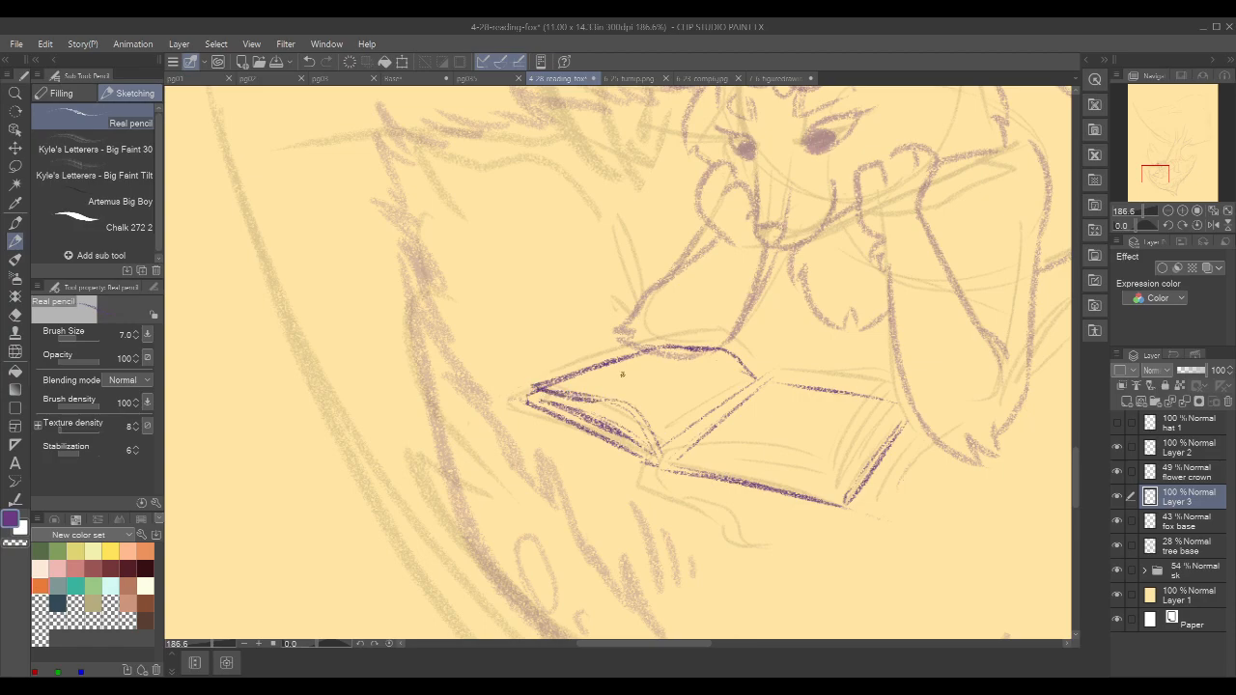
{"action": "left_click_drag", "start_coordinate": [647, 347], "coordinate": [693, 347]}
{"action": "key", "text": "ctrl+z"}
- Darken and clean up the page-stack line running from the left half's outer corner toward the spine
{"action": "key", "text": "c"}
{"action": "key", "text": "c"}
{"action": "key", "text": "c"}
{"action": "mouse_move", "coordinate": [547, 388]}
{"action": "left_mouse_down"}
{"action": "mouse_move", "coordinate": [599, 390]}
{"action": "mouse_move", "coordinate": [588, 418]}
{"action": "left_mouse_up"}
{"action": "key", "text": "c"}
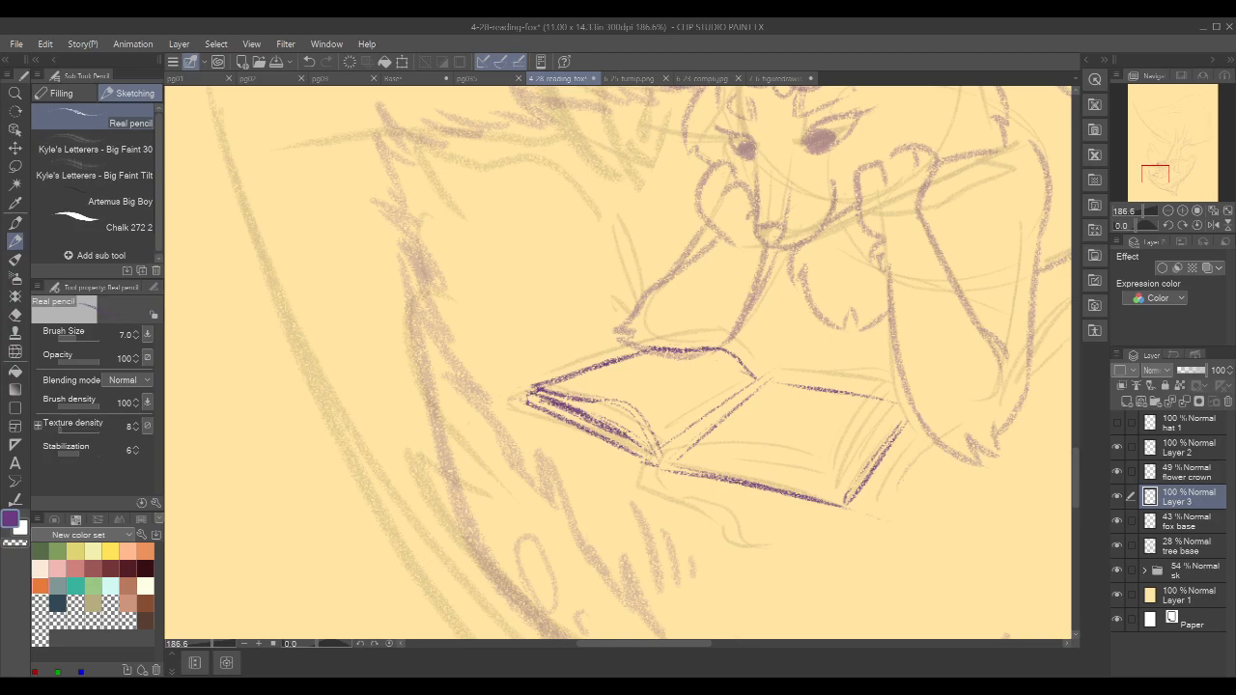
{"action": "key", "text": "ctrl+z"}
{"action": "key", "text": "ctrl+z"}
{"action": "left_click_drag", "start_coordinate": [534, 395], "coordinate": [599, 422]}
{"action": "key", "text": "ctrl+z"}
{"action": "key", "text": "c"}
{"action": "left_click_drag", "start_coordinate": [537, 398], "coordinate": [588, 420]}
{"action": "key", "text": "c"}
- Draw the right page's curved near edge outward from the spine, using a mirrored view, and restore the normal view
{"action": "left_click_drag", "start_coordinate": [880, 276], "coordinate": [745, 319]}
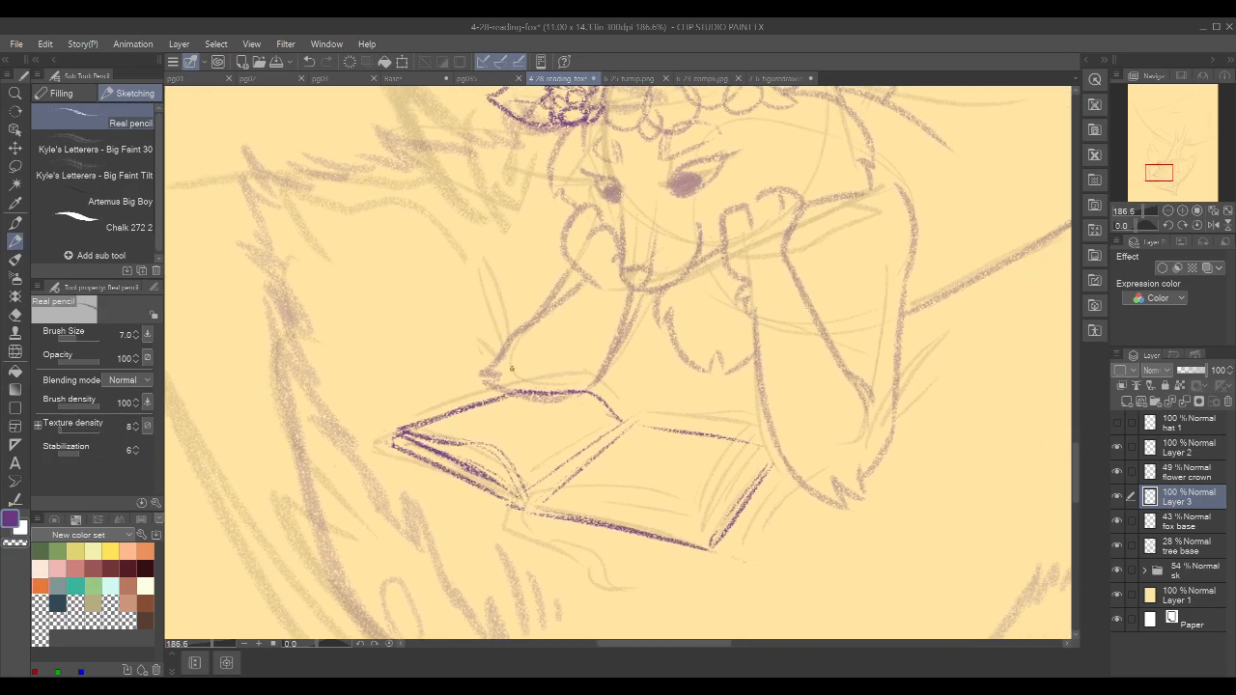
{"action": "left_click", "coordinate": [1214, 225]}
{"action": "left_click_drag", "start_coordinate": [911, 280], "coordinate": [691, 318]}
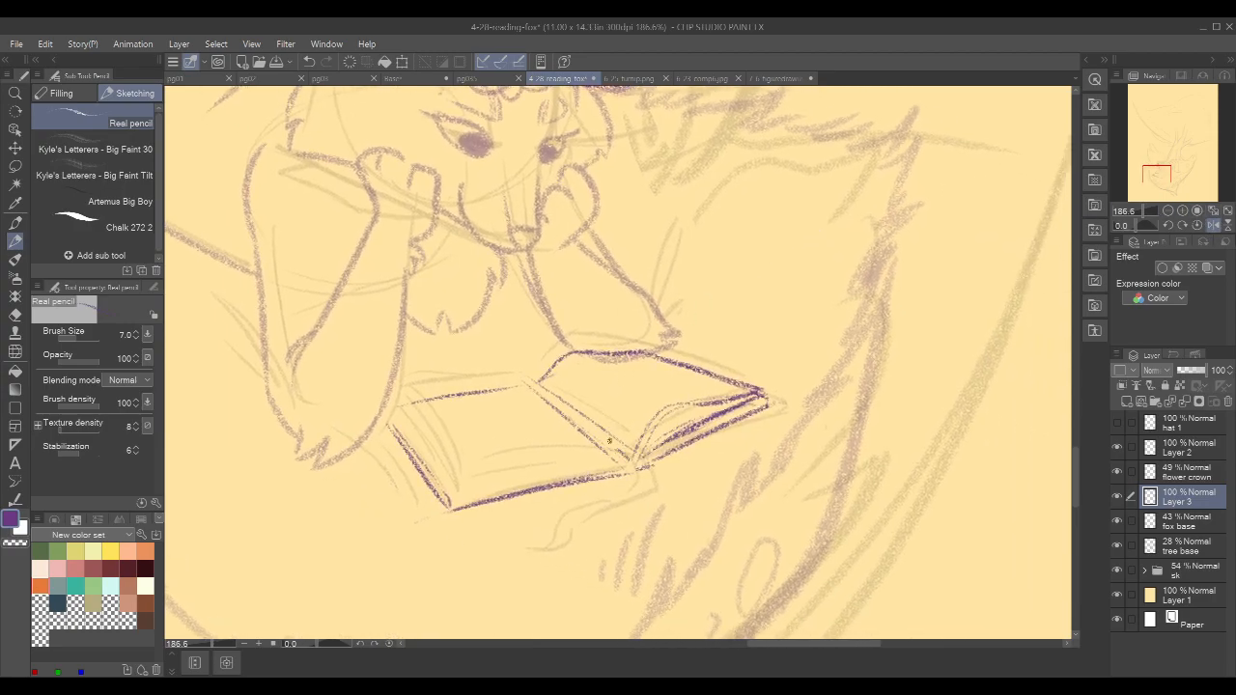
{"action": "left_click_drag", "start_coordinate": [620, 454], "coordinate": [502, 479]}
{"action": "left_click", "coordinate": [1213, 225]}
{"action": "mouse_move", "coordinate": [730, 449]}
{"action": "left_mouse_down"}
{"action": "mouse_move", "coordinate": [536, 344]}
{"action": "mouse_move", "coordinate": [476, 347]}
{"action": "left_mouse_up"}
- Redraw the outer side edge of the book's right half further in, crossing the near edge
{"action": "key", "text": "r"}
{"action": "left_click_drag", "start_coordinate": [794, 300], "coordinate": [819, 398]}
{"action": "left_click_drag", "start_coordinate": [725, 297], "coordinate": [915, 391]}
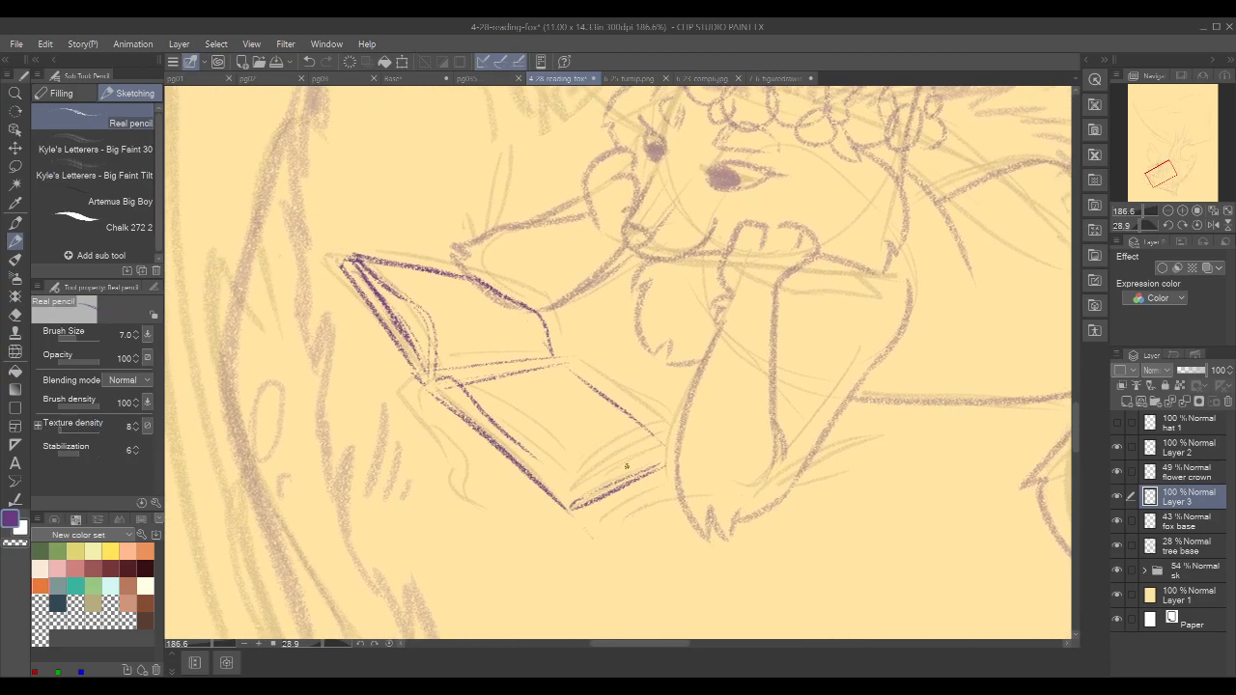
{"action": "key", "text": "r"}
{"action": "left_click_drag", "start_coordinate": [830, 455], "coordinate": [853, 343]}
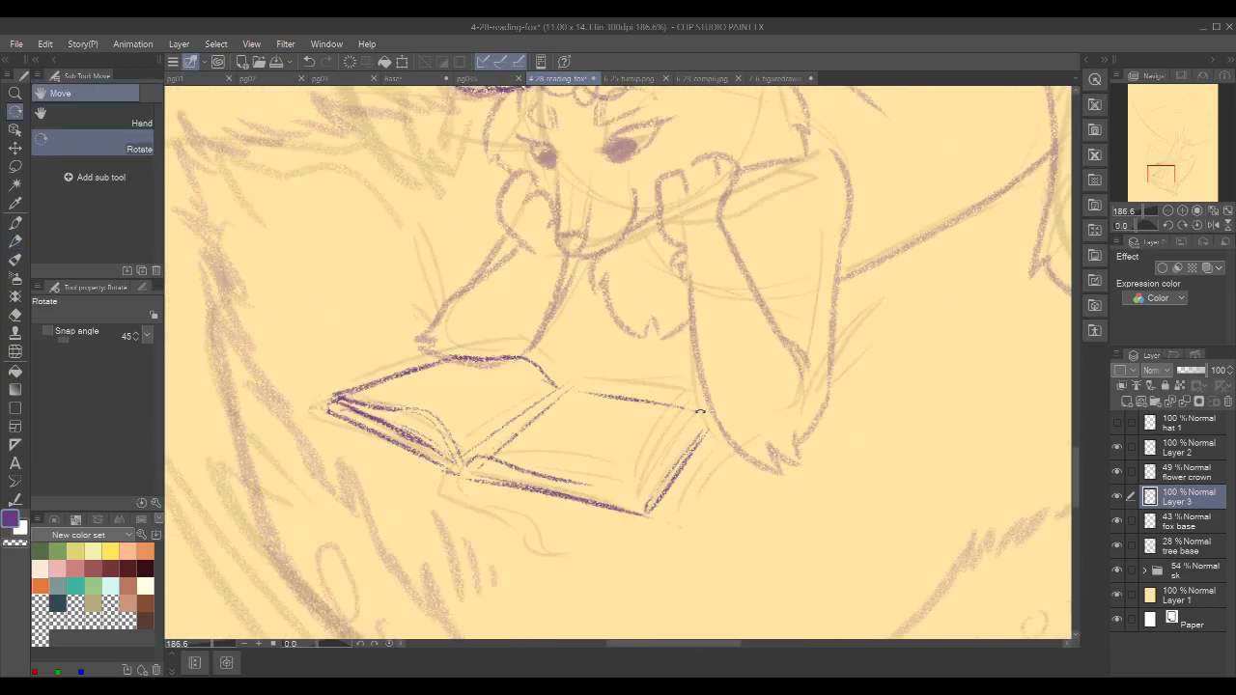
{"action": "key", "text": "p"}
{"action": "key", "text": "p"}
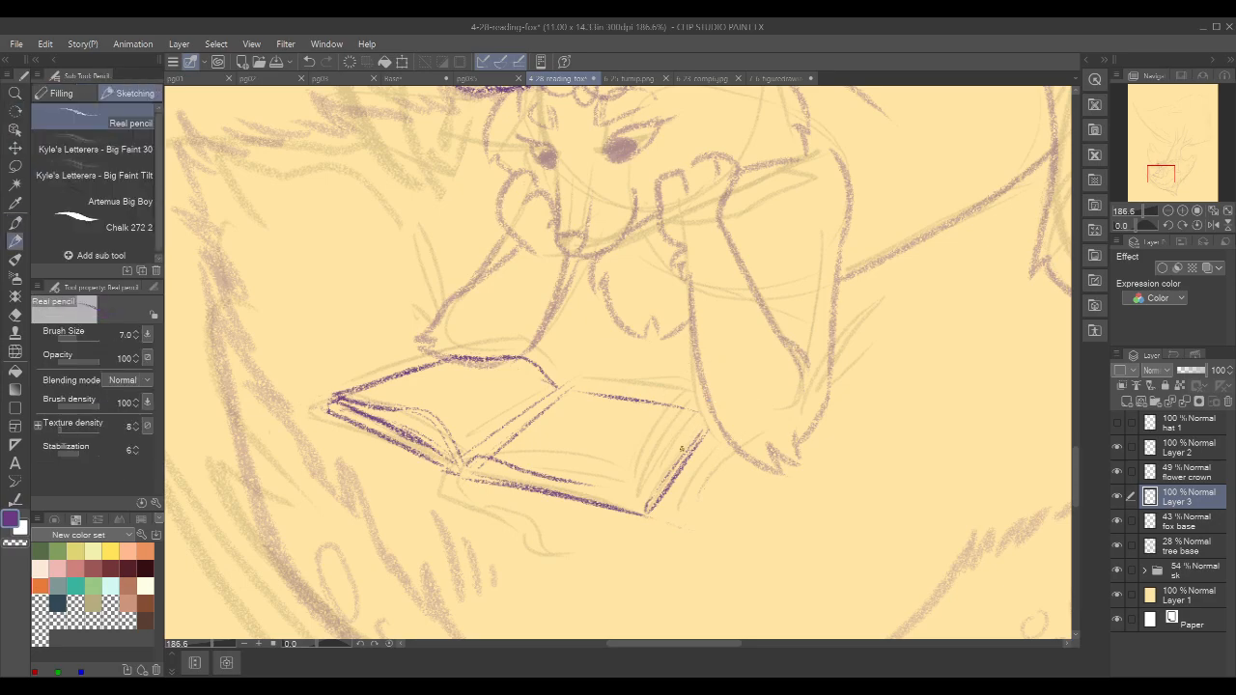
{"action": "left_click_drag", "start_coordinate": [704, 417], "coordinate": [629, 516]}
{"action": "key", "text": "ctrl+z"}
{"action": "left_click_drag", "start_coordinate": [695, 413], "coordinate": [612, 525]}
- Lasso the right half's old outer edge, delete it, clear the selection, and return to the pencil
{"action": "key", "text": "m"}
{"action": "mouse_move", "coordinate": [704, 407]}
{"action": "left_mouse_down"}
{"action": "mouse_move", "coordinate": [638, 495]}
{"action": "mouse_move", "coordinate": [630, 532]}
{"action": "mouse_move", "coordinate": [712, 498]}
{"action": "left_mouse_up"}
{"action": "key", "text": "Delete"}
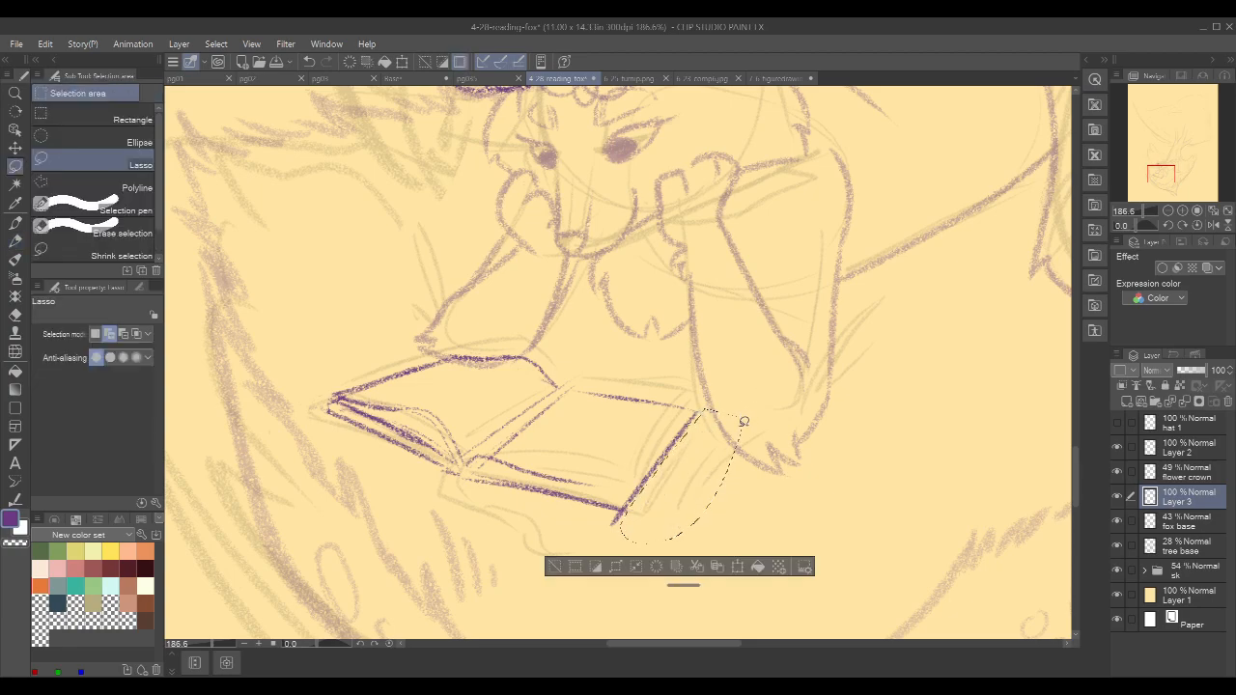
{"action": "key", "text": "ctrl+d"}
{"action": "key", "text": "p"}
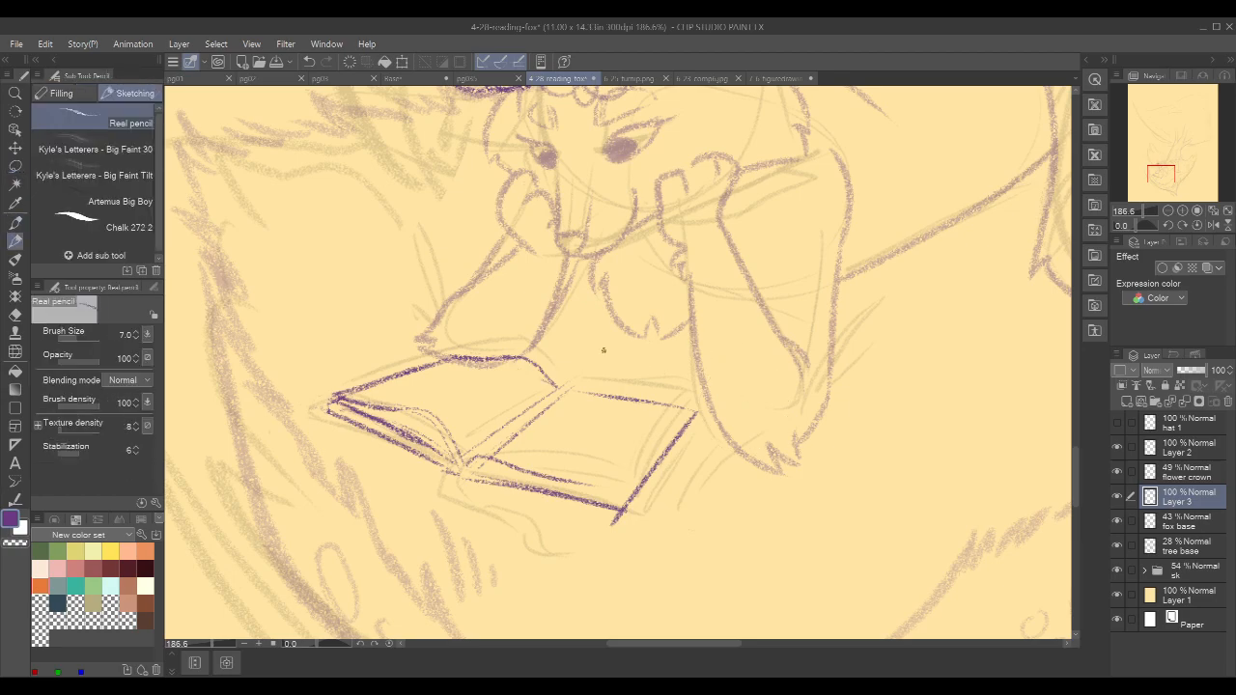
{"action": "left_click_drag", "start_coordinate": [466, 460], "coordinate": [550, 405]}
{"action": "key", "text": "ctrl+z"}
{"action": "left_click_drag", "start_coordinate": [463, 462], "coordinate": [556, 389]}
{"action": "key", "text": "ctrl+z"}
{"action": "left_click_drag", "start_coordinate": [465, 463], "coordinate": [557, 388]}
{"action": "key", "text": "ctrl+z"}
- Draw additional page lines along the right half's near side, starting at the spine
{"action": "mouse_move", "coordinate": [466, 462]}
{"action": "left_mouse_down"}
{"action": "mouse_move", "coordinate": [503, 455]}
{"action": "mouse_move", "coordinate": [565, 484]}
{"action": "left_mouse_up"}
{"action": "key", "text": "ctrl+z"}
{"action": "key", "text": "ctrl+z"}
{"action": "mouse_move", "coordinate": [489, 471]}
{"action": "left_mouse_down"}
{"action": "mouse_move", "coordinate": [595, 491]}
{"action": "mouse_move", "coordinate": [577, 487]}
{"action": "left_mouse_up"}
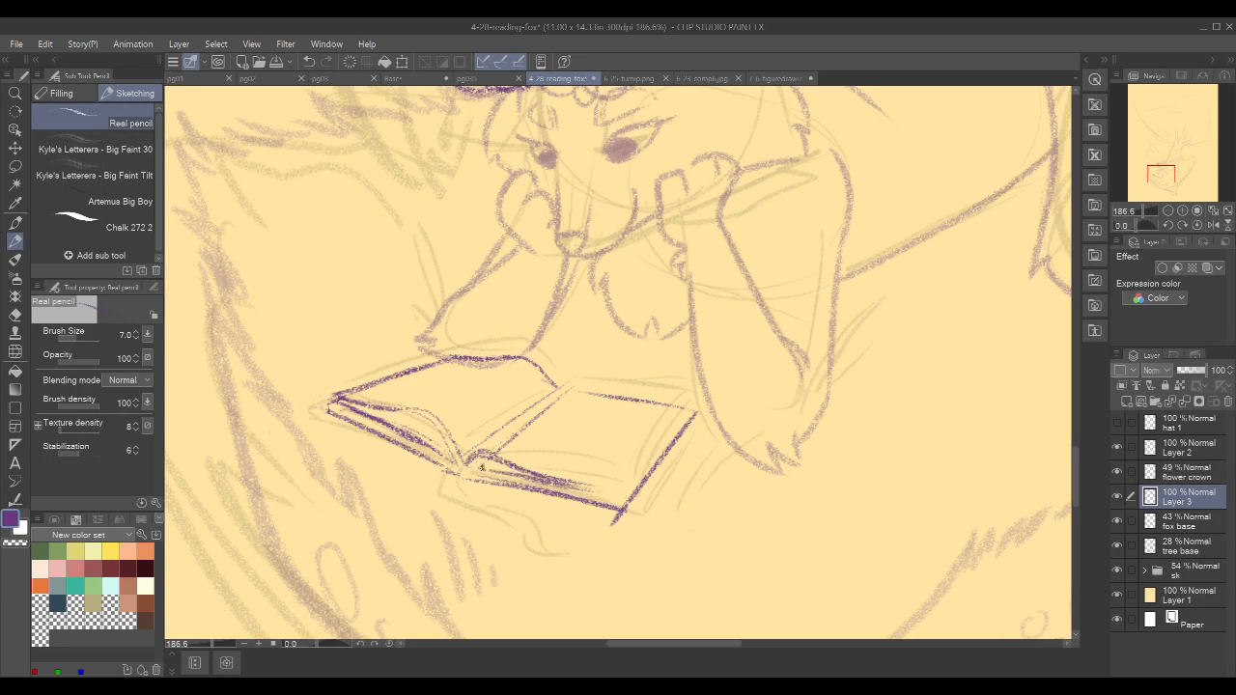
- Redraw the spine as a darker line and curve the right page's far edge outward from its far end
{"action": "left_click_drag", "start_coordinate": [468, 456], "coordinate": [560, 390]}
{"action": "key", "text": "ctrl+z"}
{"action": "mouse_move", "coordinate": [468, 458]}
{"action": "left_mouse_down"}
{"action": "mouse_move", "coordinate": [565, 383]}
{"action": "mouse_move", "coordinate": [608, 403]}
{"action": "left_mouse_up"}
{"action": "key", "text": "ctrl+z"}
{"action": "key", "text": "ctrl+z"}
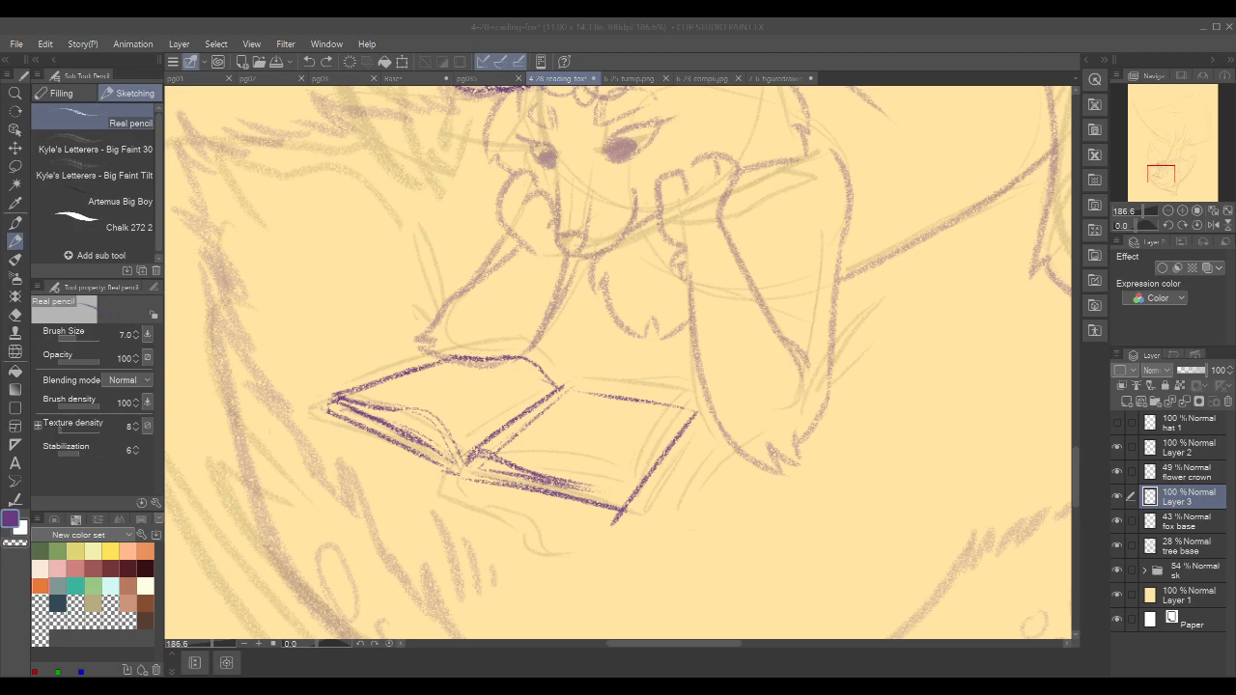
{"action": "left_click", "coordinate": [1162, 493]}
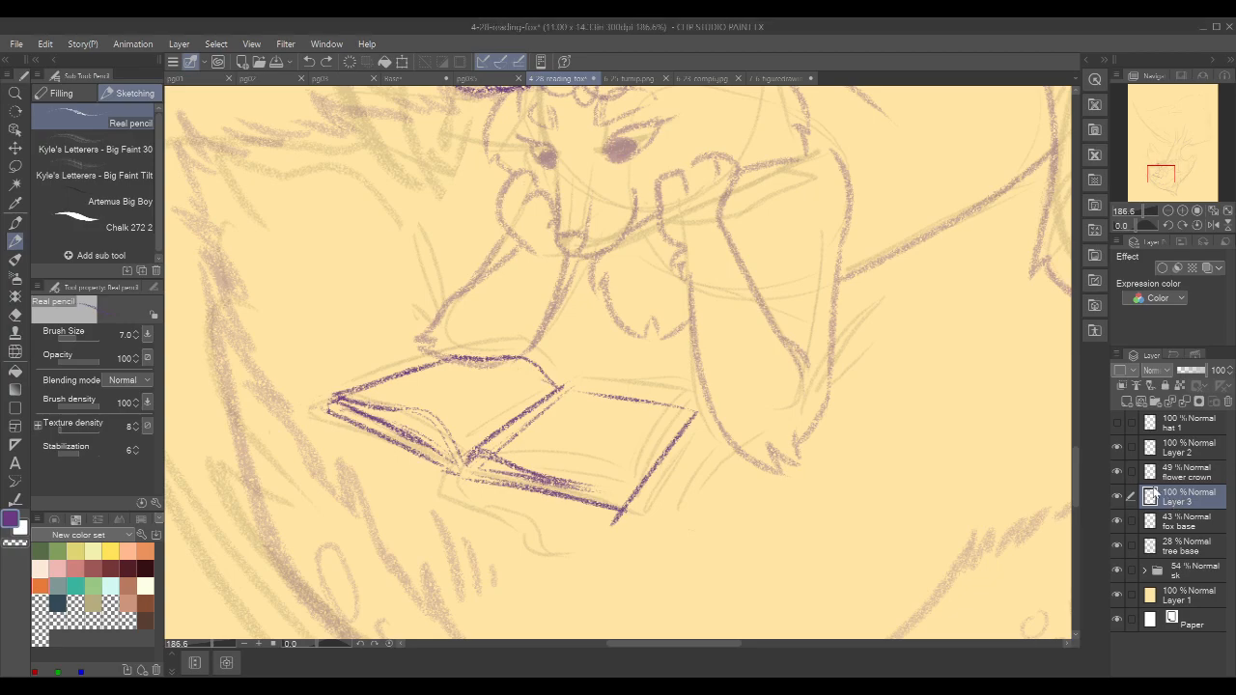
{"action": "mouse_move", "coordinate": [564, 383]}
{"action": "left_mouse_down"}
{"action": "mouse_move", "coordinate": [682, 409]}
{"action": "mouse_move", "coordinate": [667, 412]}
{"action": "left_mouse_up"}
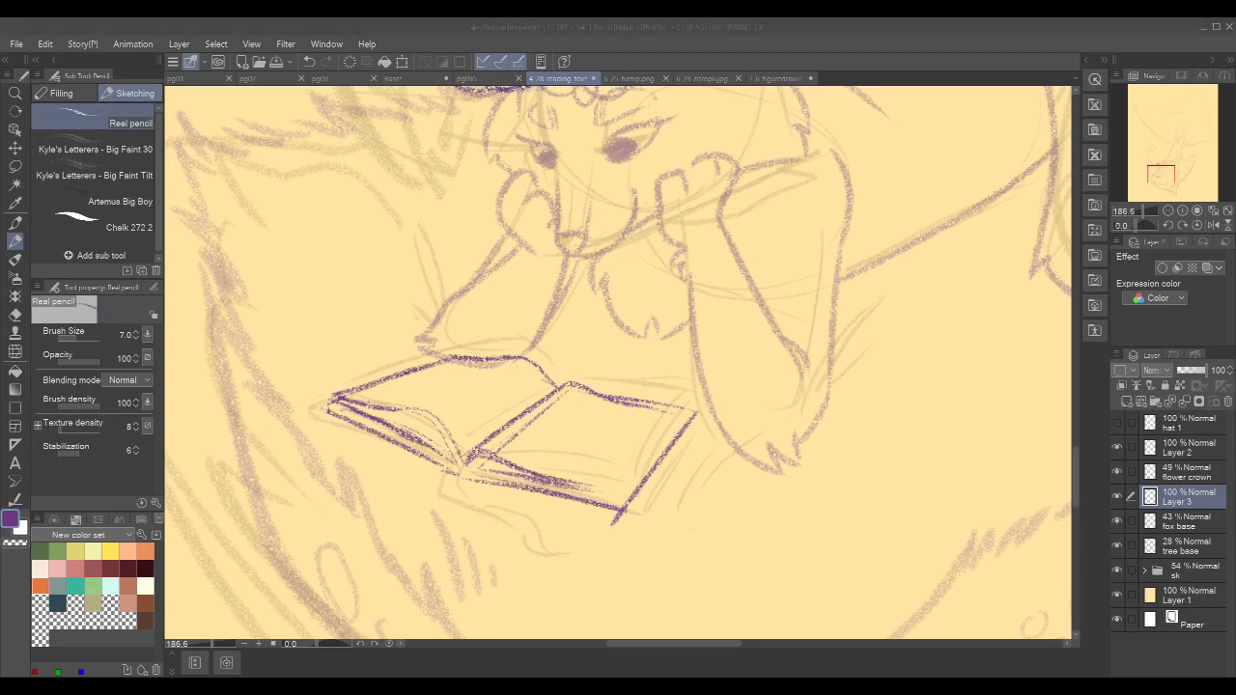
- Draw an inner page border along the right page's far and outer side edges, then clean up its near corner with transparent colour
{"action": "left_click", "coordinate": [780, 30]}
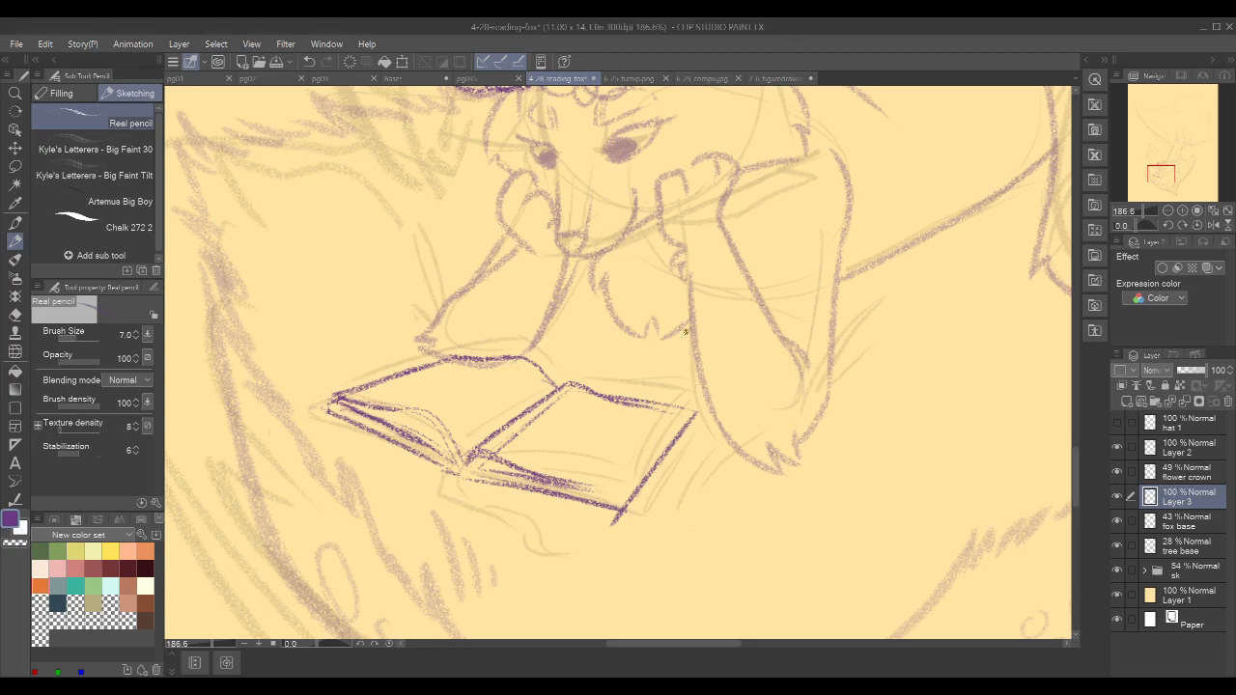
{"action": "left_click_drag", "start_coordinate": [707, 383], "coordinate": [727, 374]}
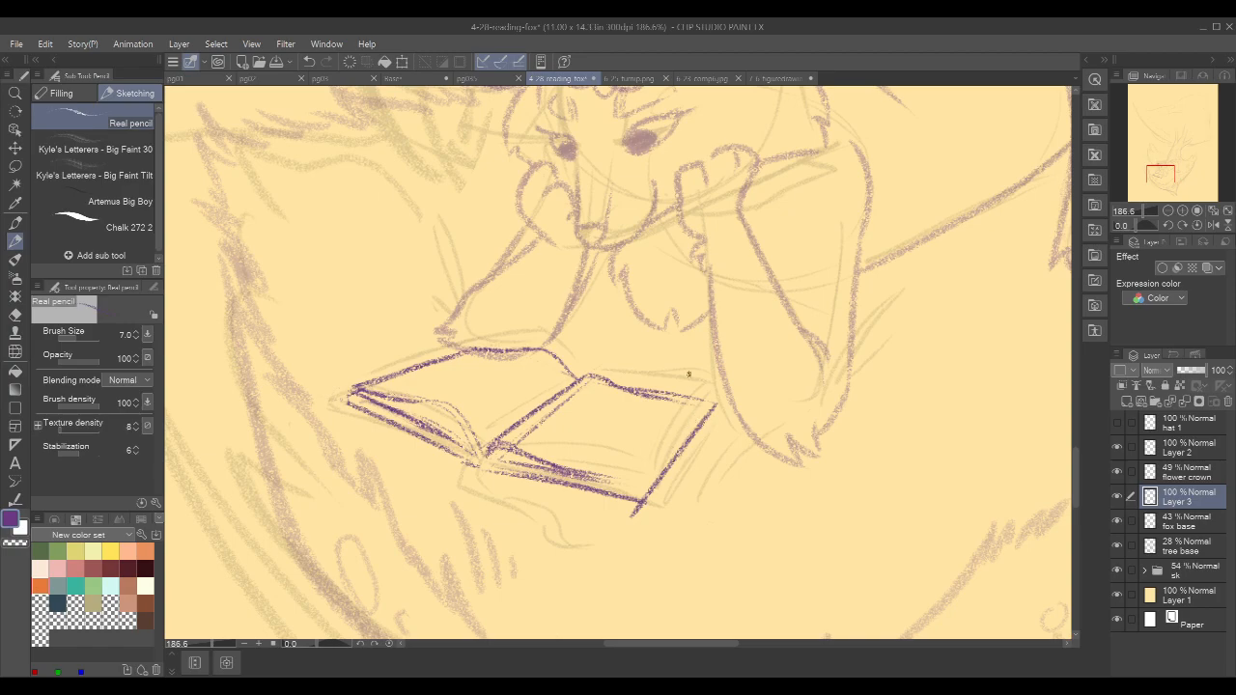
{"action": "left_click_drag", "start_coordinate": [630, 389], "coordinate": [683, 403]}
{"action": "left_click_drag", "start_coordinate": [624, 483], "coordinate": [696, 412]}
{"action": "key", "text": "ctrl+z"}
{"action": "left_click_drag", "start_coordinate": [636, 490], "coordinate": [700, 408]}
{"action": "key", "text": "ctrl+z"}
{"action": "left_click_drag", "start_coordinate": [635, 494], "coordinate": [699, 409]}
{"action": "key", "text": "c"}
{"action": "left_click_drag", "start_coordinate": [583, 471], "coordinate": [641, 493]}
{"action": "key", "text": "c"}
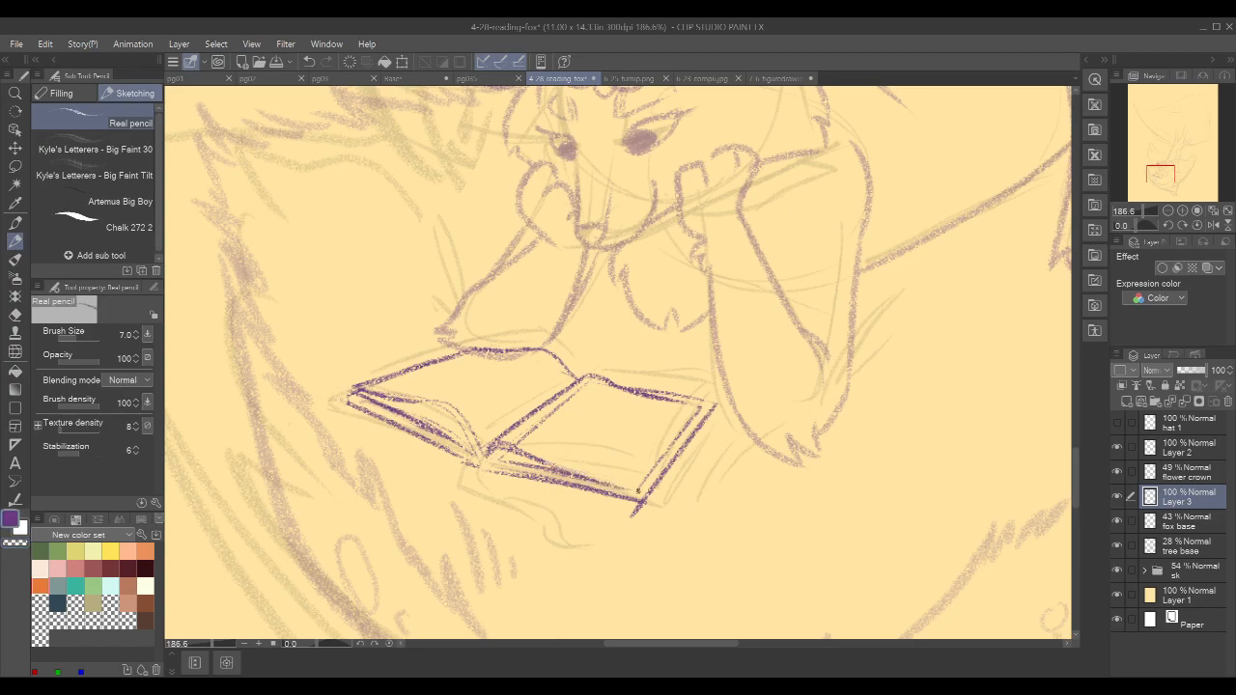
- Erase the extra inner line beside the book's spine on the right page and return to the purple drawing colour
{"action": "key", "text": "c"}
{"action": "mouse_move", "coordinate": [587, 385]}
{"action": "left_mouse_down"}
{"action": "mouse_move", "coordinate": [571, 418]}
{"action": "mouse_move", "coordinate": [529, 431]}
{"action": "left_mouse_up"}
{"action": "key", "text": "c"}
{"action": "left_click_drag", "start_coordinate": [703, 263], "coordinate": [828, 234]}
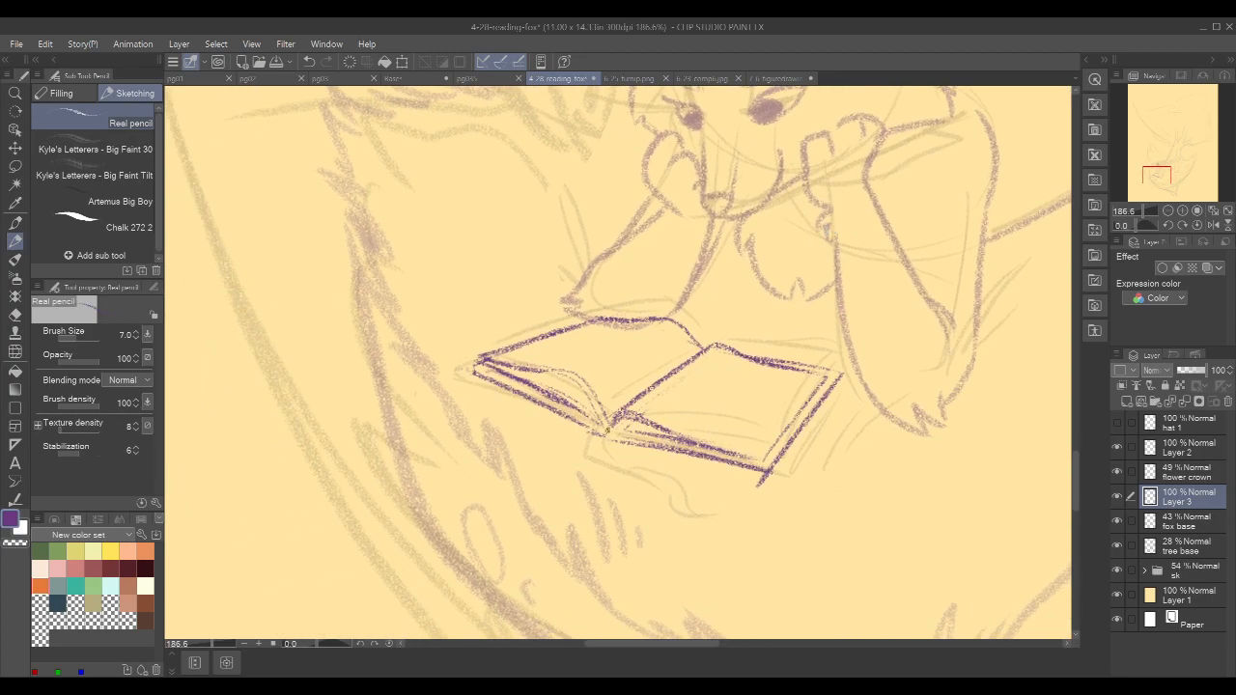
- Draw the cover edge around the spine's near end, along the left half's near side and the right half's outer side
{"action": "left_click_drag", "start_coordinate": [587, 431], "coordinate": [622, 442]}
{"action": "left_click_drag", "start_coordinate": [477, 369], "coordinate": [595, 423]}
{"action": "mouse_move", "coordinate": [533, 392]}
{"action": "left_mouse_down"}
{"action": "mouse_move", "coordinate": [589, 425]}
{"action": "mouse_move", "coordinate": [749, 463]}
{"action": "mouse_move", "coordinate": [798, 425]}
{"action": "left_mouse_up"}
{"action": "left_click_drag", "start_coordinate": [761, 471], "coordinate": [829, 372]}
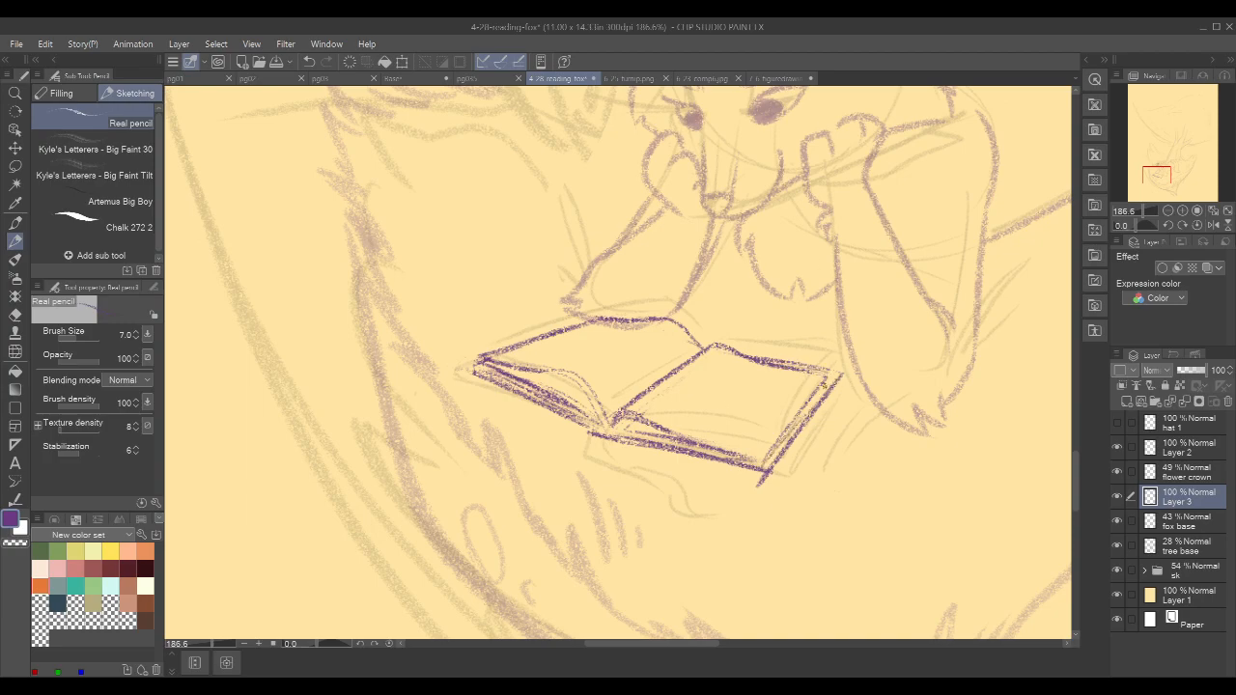
{"action": "scroll", "coordinate": [918, 359], "scroll_direction": "down", "scroll_amount": 5}
{"action": "mouse_move", "coordinate": [918, 359]}
{"action": "left_mouse_down"}
{"action": "mouse_move", "coordinate": [908, 367]}
{"action": "mouse_move", "coordinate": [926, 353]}
{"action": "left_mouse_up"}
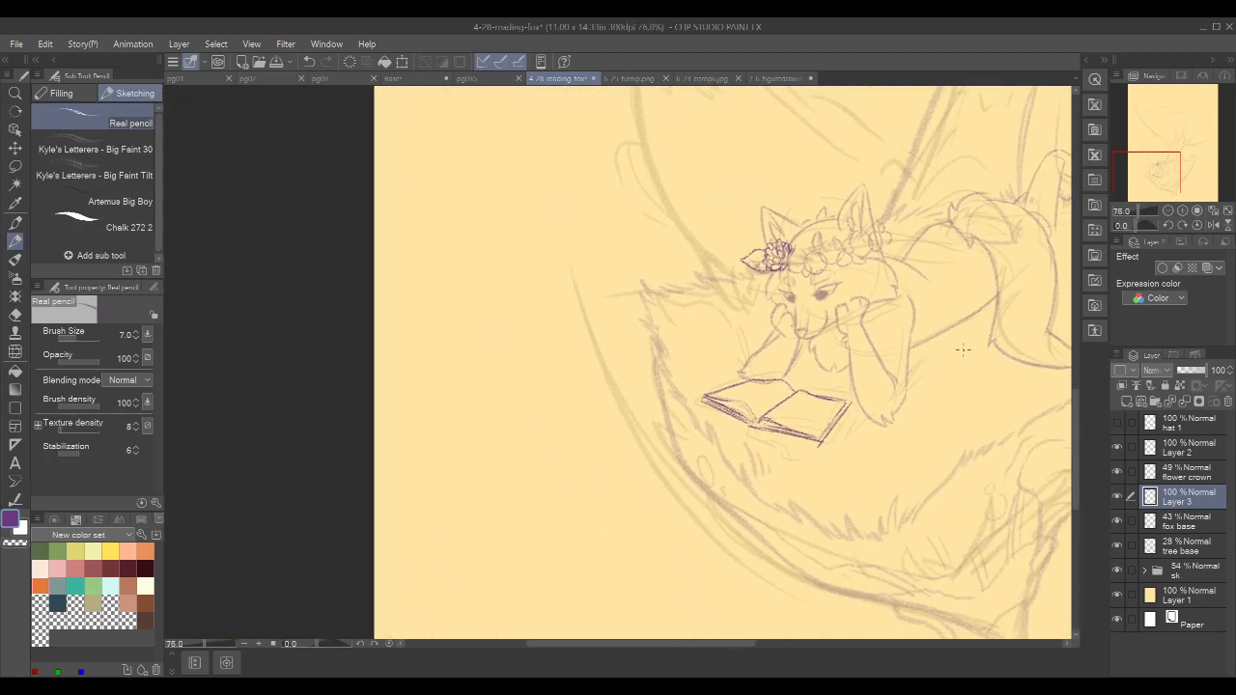
- Add faint contour strokes across the open pages to suggest their curve
{"action": "scroll", "coordinate": [797, 386], "scroll_direction": "up", "scroll_amount": 5}
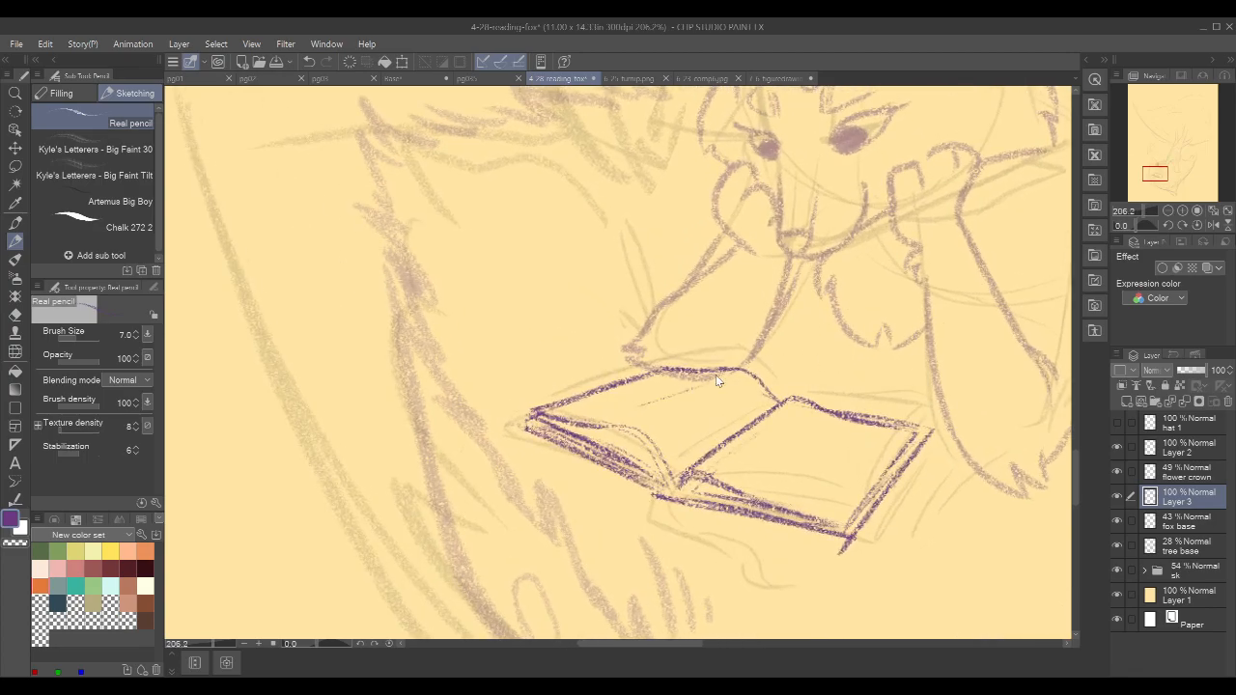
{"action": "left_click_drag", "start_coordinate": [952, 407], "coordinate": [887, 370]}
{"action": "mouse_move", "coordinate": [559, 456]}
{"action": "left_mouse_down"}
{"action": "mouse_move", "coordinate": [533, 479]}
{"action": "mouse_move", "coordinate": [528, 468]}
{"action": "left_mouse_up"}
{"action": "key", "text": "ctrl+z"}
{"action": "left_click_drag", "start_coordinate": [614, 426], "coordinate": [513, 413]}
- Draw the first edge of a ribbon bookmark curling from the spine's near end down onto the grass, redoing it until it flows smoothly
{"action": "left_click_drag", "start_coordinate": [428, 449], "coordinate": [502, 489]}
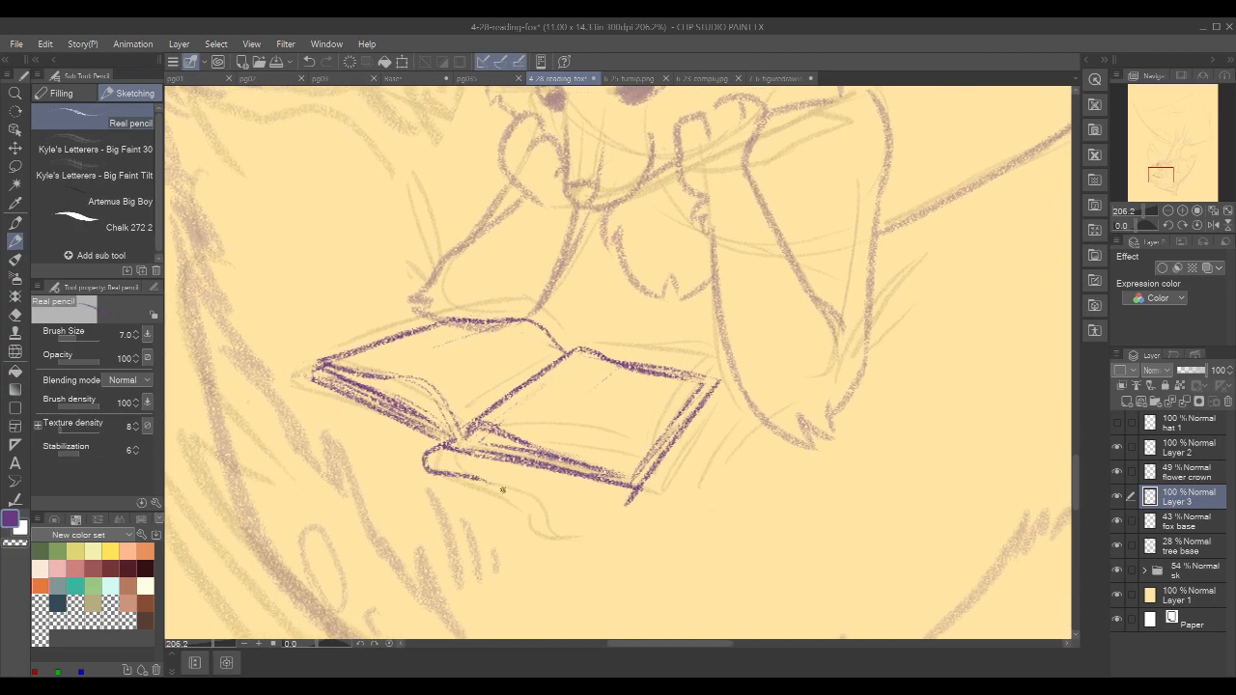
{"action": "key", "text": "ctrl+z"}
{"action": "mouse_move", "coordinate": [425, 461]}
{"action": "left_mouse_down"}
{"action": "mouse_move", "coordinate": [532, 516]}
{"action": "mouse_move", "coordinate": [507, 505]}
{"action": "mouse_move", "coordinate": [523, 510]}
{"action": "mouse_move", "coordinate": [532, 542]}
{"action": "mouse_move", "coordinate": [578, 543]}
{"action": "left_mouse_up"}
{"action": "key", "text": "ctrl+z"}
{"action": "key", "text": "ctrl+z"}
{"action": "mouse_move", "coordinate": [427, 454]}
{"action": "left_mouse_down"}
{"action": "mouse_move", "coordinate": [430, 479]}
{"action": "mouse_move", "coordinate": [560, 548]}
{"action": "left_mouse_up"}
{"action": "key", "text": "ctrl+z"}
{"action": "left_click_drag", "start_coordinate": [449, 438], "coordinate": [430, 470]}
{"action": "key", "text": "ctrl+z"}
{"action": "key", "text": "ctrl+z"}
{"action": "mouse_move", "coordinate": [452, 438]}
{"action": "left_mouse_down"}
{"action": "mouse_move", "coordinate": [431, 450]}
{"action": "mouse_move", "coordinate": [428, 469]}
{"action": "mouse_move", "coordinate": [482, 496]}
{"action": "left_mouse_up"}
{"action": "key", "text": "ctrl+z"}
{"action": "key", "text": "ctrl+z"}
{"action": "mouse_move", "coordinate": [450, 439]}
{"action": "left_mouse_down"}
{"action": "mouse_move", "coordinate": [433, 457]}
{"action": "mouse_move", "coordinate": [465, 480]}
{"action": "left_mouse_up"}
{"action": "key", "text": "ctrl+z"}
{"action": "mouse_move", "coordinate": [452, 436]}
{"action": "left_mouse_down"}
{"action": "mouse_move", "coordinate": [462, 486]}
{"action": "mouse_move", "coordinate": [503, 500]}
{"action": "mouse_move", "coordinate": [545, 535]}
{"action": "left_mouse_up"}
{"action": "key", "text": "ctrl+z"}
{"action": "mouse_move", "coordinate": [448, 473]}
{"action": "left_mouse_down"}
{"action": "mouse_move", "coordinate": [538, 551]}
{"action": "mouse_move", "coordinate": [541, 518]}
{"action": "mouse_move", "coordinate": [537, 528]}
{"action": "mouse_move", "coordinate": [569, 543]}
{"action": "left_mouse_up"}
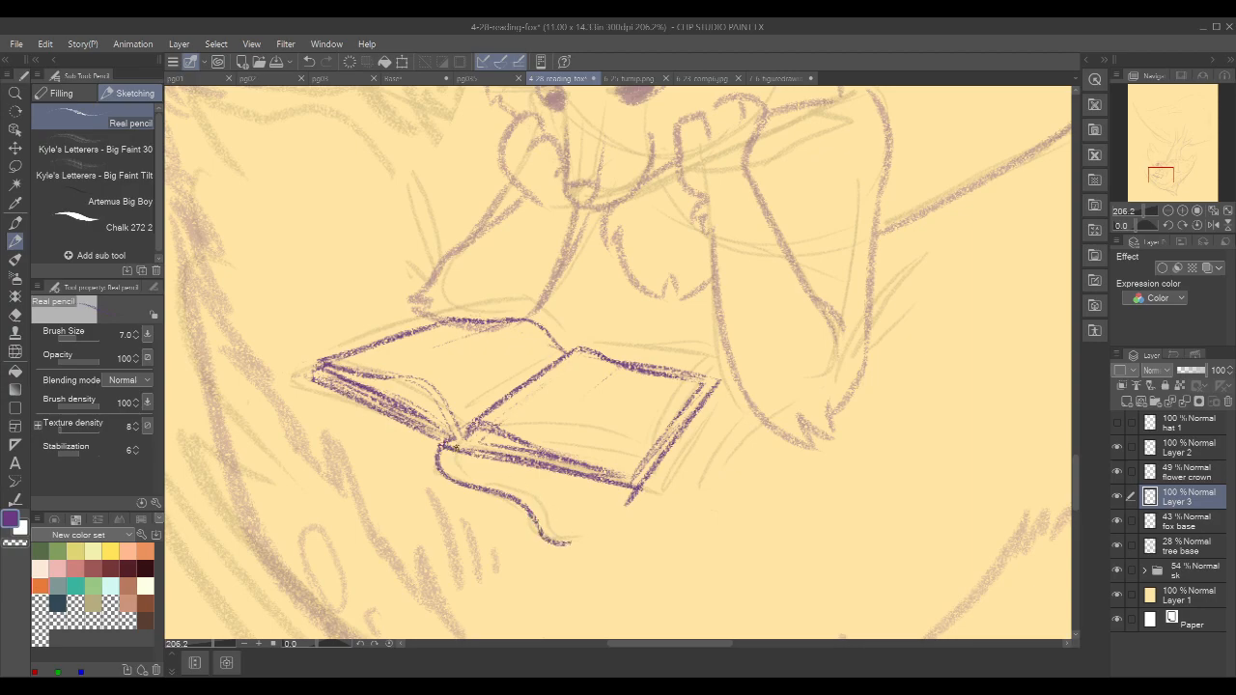
- Try to draw the ribbon bookmark's second edge parallel to the first, from the spine to the loose end
{"action": "mouse_move", "coordinate": [447, 454]}
{"action": "left_mouse_down"}
{"action": "mouse_move", "coordinate": [515, 481]}
{"action": "mouse_move", "coordinate": [475, 477]}
{"action": "mouse_move", "coordinate": [536, 501]}
{"action": "left_mouse_up"}
{"action": "key", "text": "ctrl+z"}
{"action": "left_click_drag", "start_coordinate": [465, 473], "coordinate": [551, 502]}
{"action": "key", "text": "ctrl+z"}
{"action": "mouse_move", "coordinate": [460, 470]}
{"action": "left_mouse_down"}
{"action": "mouse_move", "coordinate": [507, 484]}
{"action": "mouse_move", "coordinate": [555, 515]}
{"action": "left_mouse_up"}
{"action": "key", "text": "ctrl+z"}
{"action": "left_click_drag", "start_coordinate": [465, 473], "coordinate": [527, 490]}
{"action": "mouse_move", "coordinate": [512, 482]}
{"action": "left_mouse_down"}
{"action": "mouse_move", "coordinate": [554, 507]}
{"action": "mouse_move", "coordinate": [555, 531]}
{"action": "left_mouse_up"}
{"action": "key", "text": "ctrl+z"}
{"action": "key", "text": "ctrl+z"}
{"action": "left_click_drag", "start_coordinate": [513, 482], "coordinate": [556, 536]}
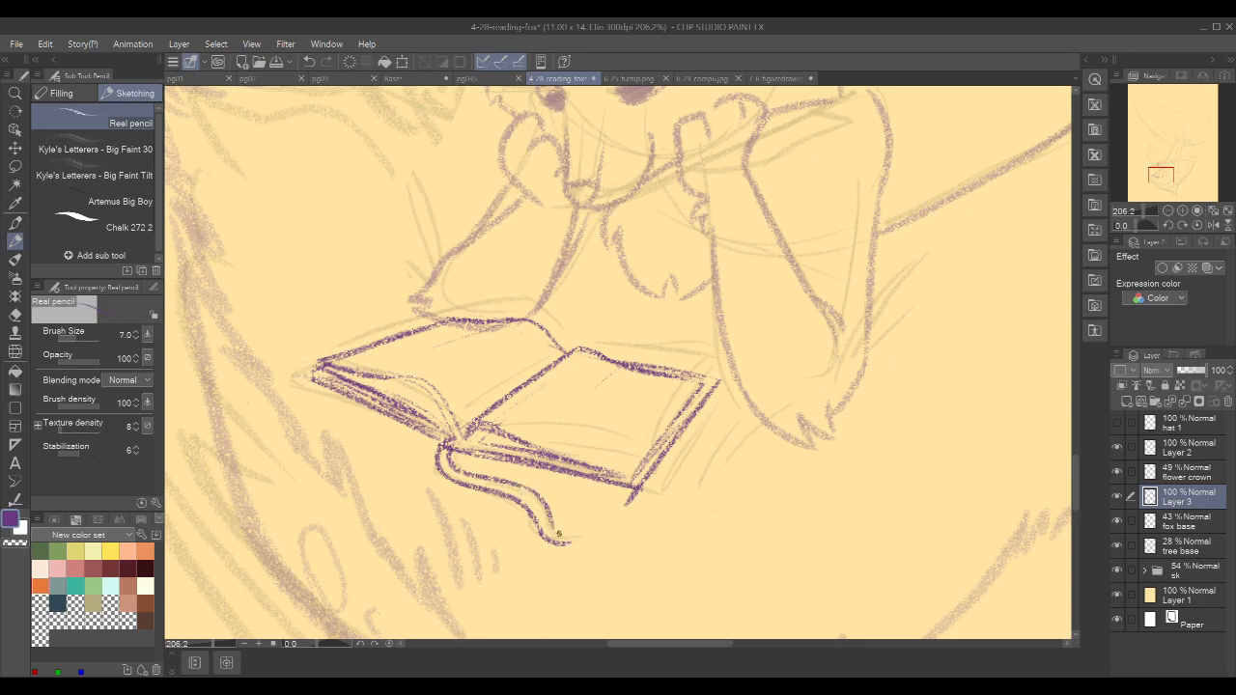
- Undo the ribbon's second edge and redraw it closer to the first, darkening the loop at the spine and detailing the loose end
{"action": "key", "text": "ctrl+z"}
{"action": "mouse_move", "coordinate": [519, 487]}
{"action": "left_mouse_down"}
{"action": "mouse_move", "coordinate": [552, 520]}
{"action": "mouse_move", "coordinate": [576, 524]}
{"action": "mouse_move", "coordinate": [561, 533]}
{"action": "mouse_move", "coordinate": [577, 525]}
{"action": "mouse_move", "coordinate": [557, 533]}
{"action": "mouse_move", "coordinate": [574, 534]}
{"action": "left_mouse_up"}
{"action": "key", "text": "ctrl+z"}
{"action": "key", "text": "ctrl+z"}
{"action": "key", "text": "ctrl+z"}
{"action": "key", "text": "ctrl+z"}
{"action": "mouse_move", "coordinate": [454, 438]}
{"action": "left_mouse_down"}
{"action": "mouse_move", "coordinate": [445, 466]}
{"action": "mouse_move", "coordinate": [472, 480]}
{"action": "mouse_move", "coordinate": [483, 471]}
{"action": "mouse_move", "coordinate": [546, 529]}
{"action": "left_mouse_up"}
{"action": "left_click_drag", "start_coordinate": [514, 491], "coordinate": [549, 527]}
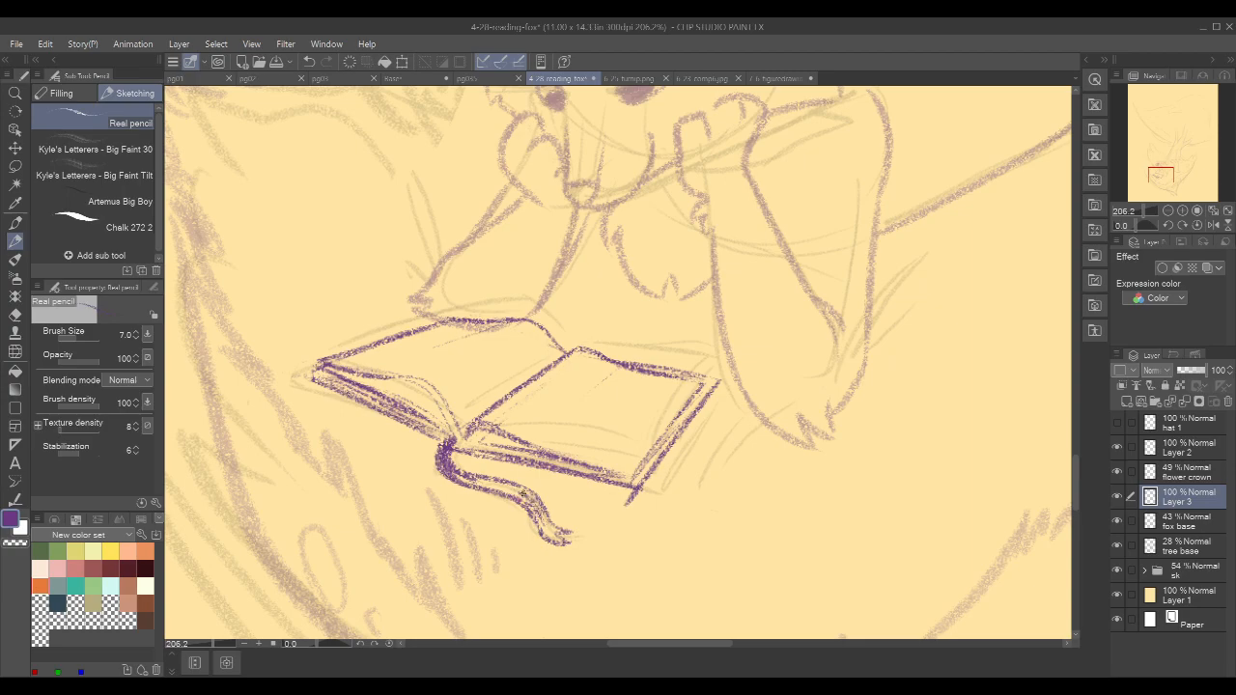
- Thicken and darken the book cover's edge along the left half's near side and the right half's near and outer sides
{"action": "scroll", "coordinate": [724, 290], "scroll_direction": "down", "scroll_amount": 5}
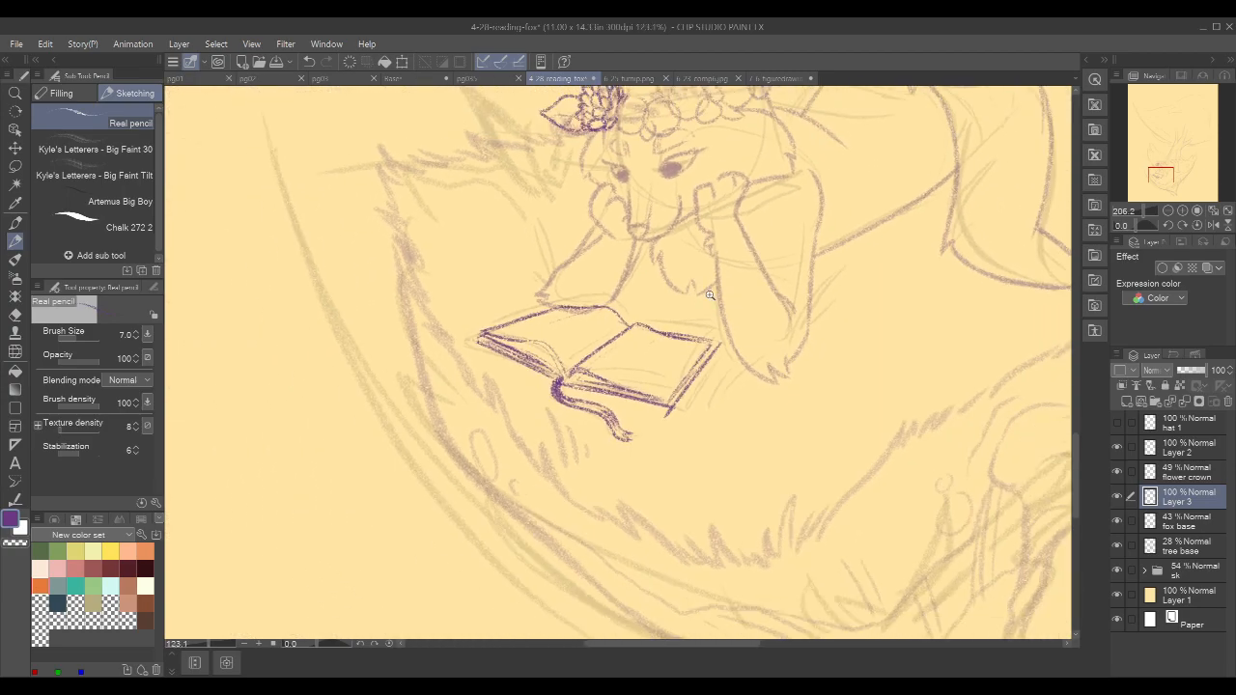
{"action": "left_click_drag", "start_coordinate": [894, 224], "coordinate": [772, 348]}
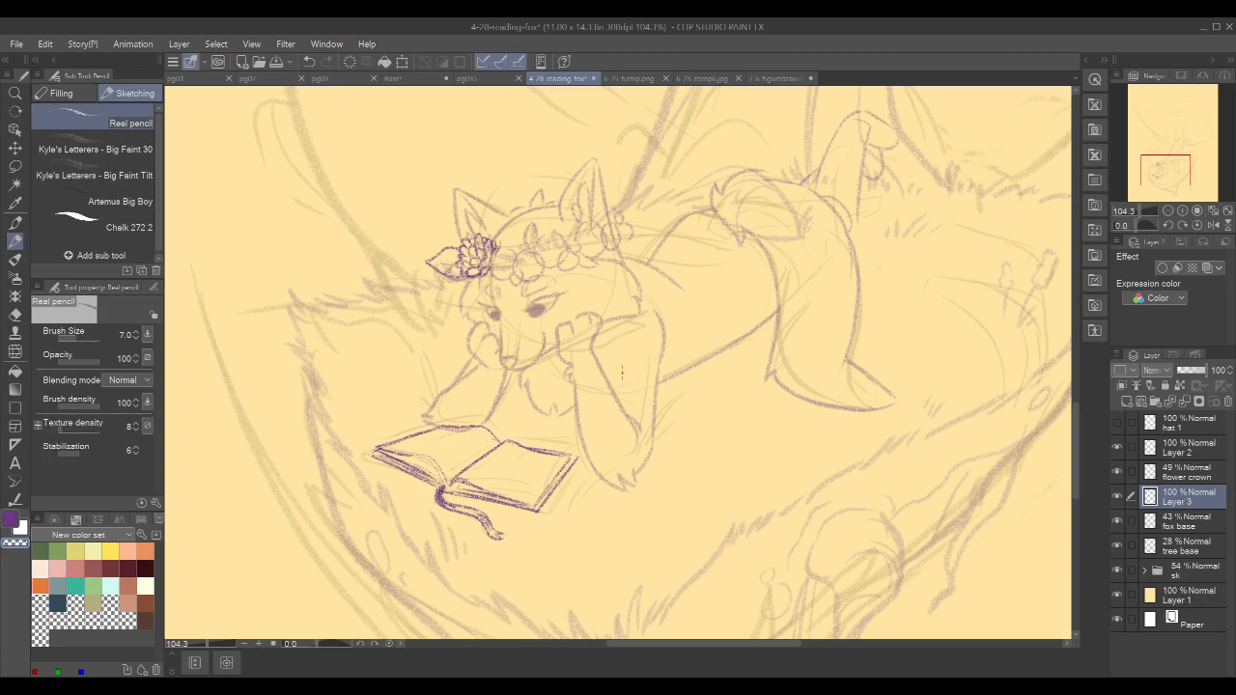
{"action": "mouse_move", "coordinate": [574, 459]}
{"action": "left_mouse_down"}
{"action": "mouse_move", "coordinate": [551, 488]}
{"action": "mouse_move", "coordinate": [558, 477]}
{"action": "left_mouse_up"}
{"action": "left_click_drag", "start_coordinate": [374, 453], "coordinate": [415, 472]}
{"action": "key", "text": "ctrl+z"}
{"action": "key", "text": "c"}
{"action": "key", "text": "c"}
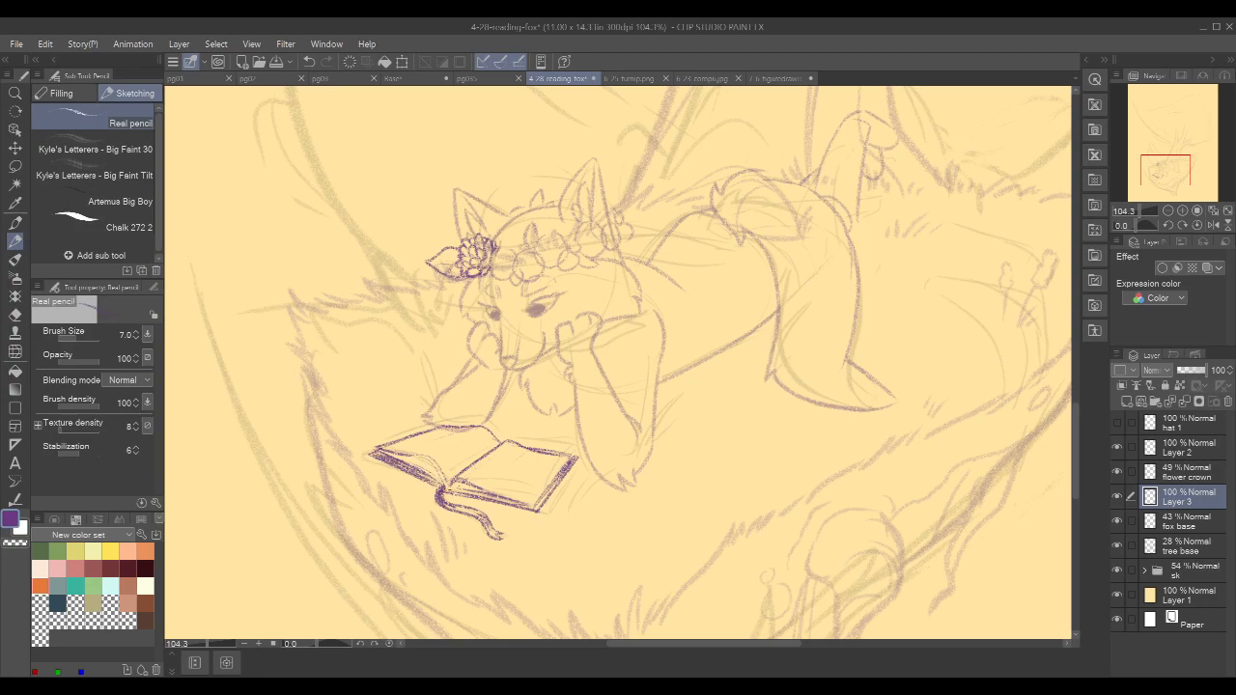
{"action": "left_click_drag", "start_coordinate": [463, 493], "coordinate": [503, 501]}
{"action": "left_click_drag", "start_coordinate": [568, 471], "coordinate": [538, 507]}
- Make the fox base layer active, check the whole drawing in a mirrored view, and restore the normal orientation
{"action": "scroll", "coordinate": [973, 253], "scroll_direction": "down", "scroll_amount": 2}
{"action": "left_click_drag", "start_coordinate": [1008, 253], "coordinate": [848, 348]}
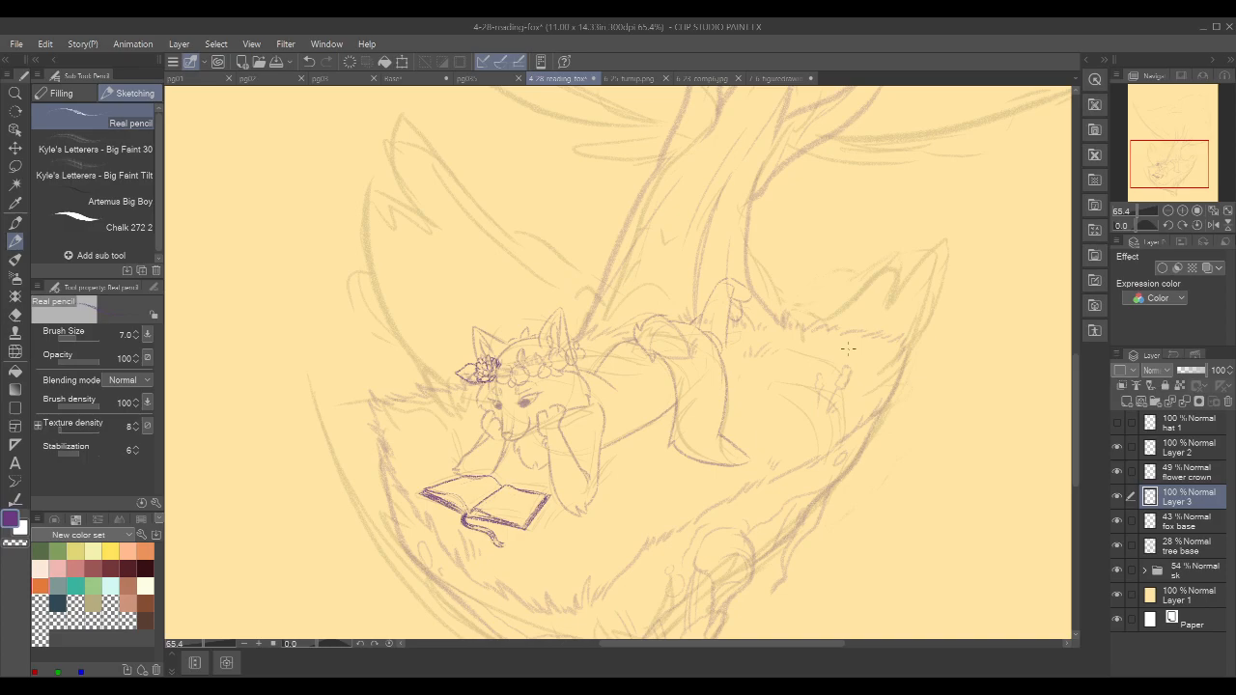
{"action": "left_click", "coordinate": [1200, 524]}
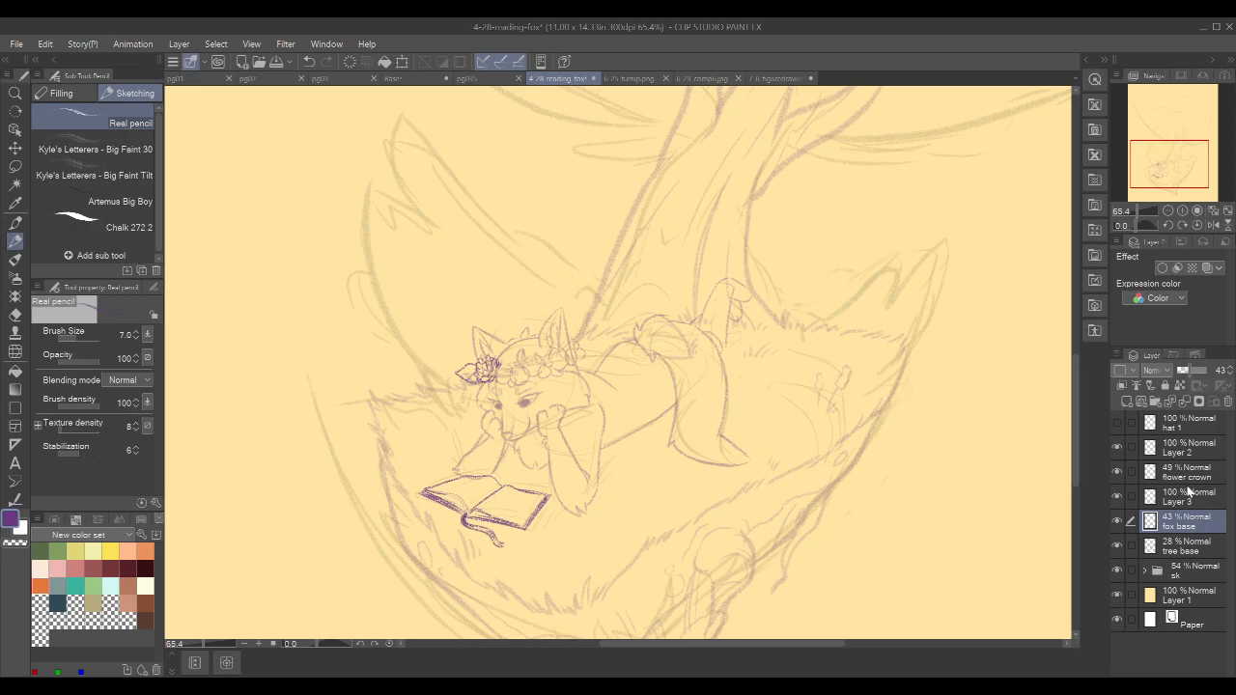
{"action": "left_click", "coordinate": [1213, 224]}
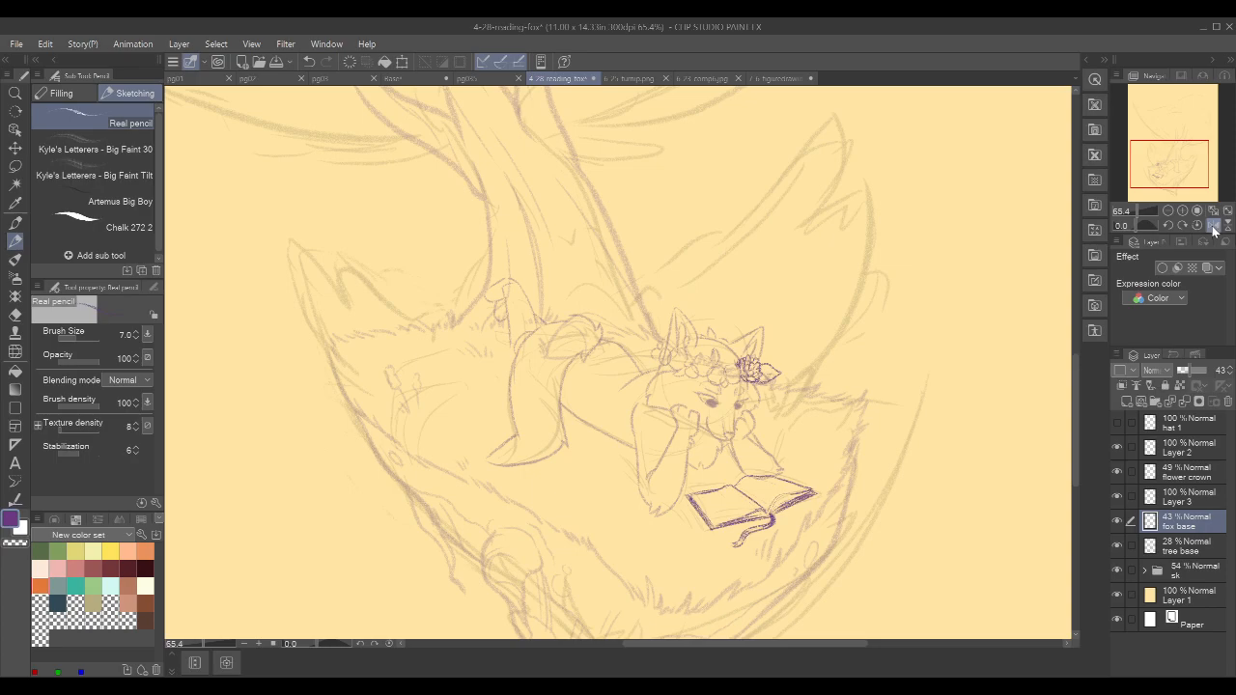
{"action": "left_click", "coordinate": [1213, 227]}
{"action": "left_click_drag", "start_coordinate": [894, 328], "coordinate": [880, 334]}
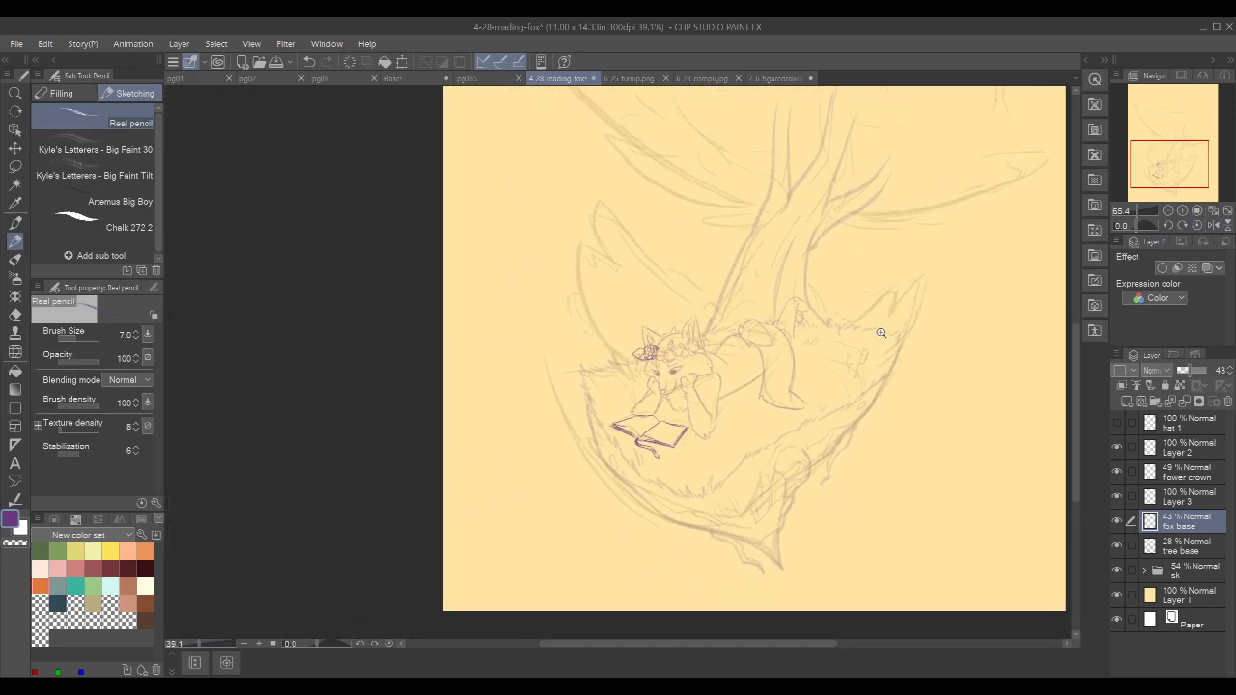
- Rename Layer 3 as "book" and add a new layer directly above the fox base layer
{"action": "left_click_drag", "start_coordinate": [979, 295], "coordinate": [860, 367]}
{"action": "left_click_drag", "start_coordinate": [943, 334], "coordinate": [939, 346]}
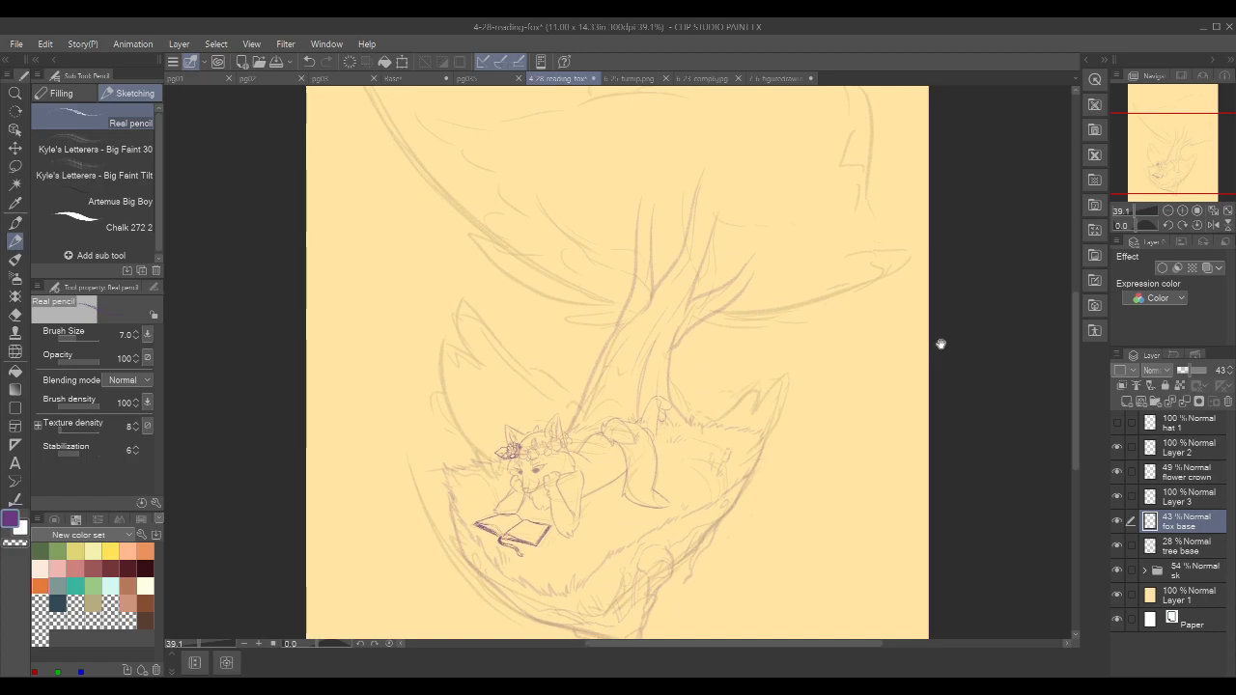
{"action": "left_click_drag", "start_coordinate": [963, 408], "coordinate": [981, 355]}
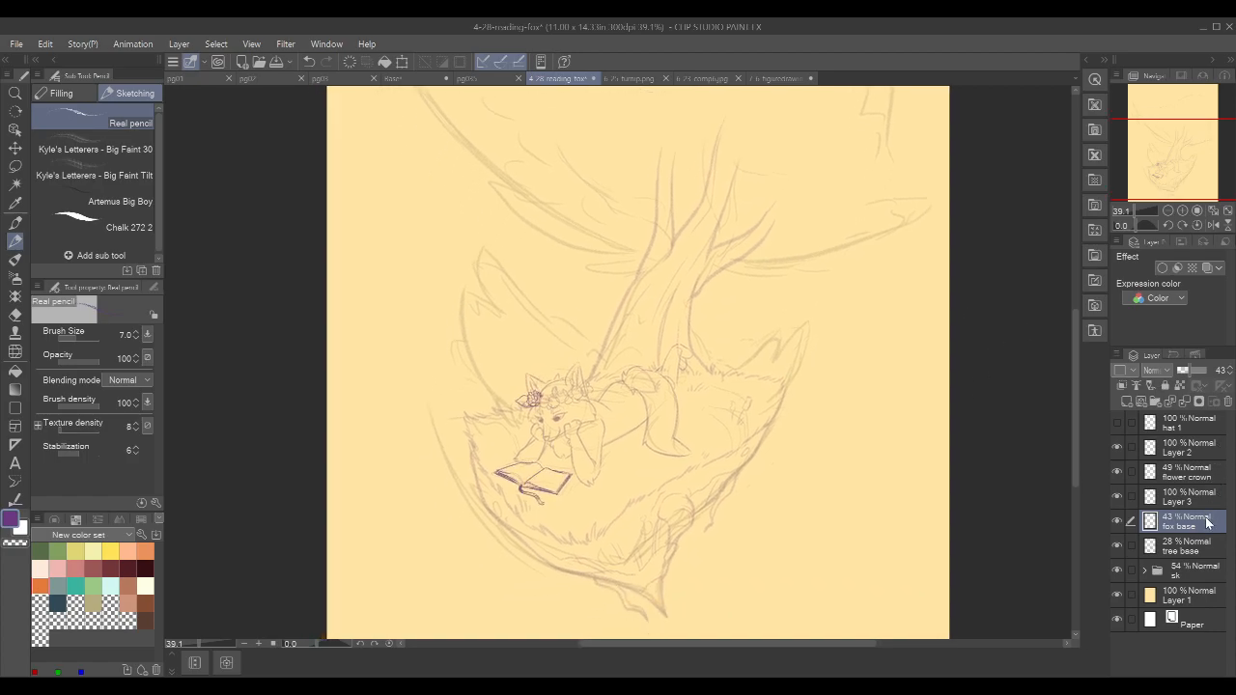
{"action": "left_click", "coordinate": [1117, 496]}
{"action": "left_click", "coordinate": [1117, 496]}
{"action": "left_click", "coordinate": [1186, 498]}
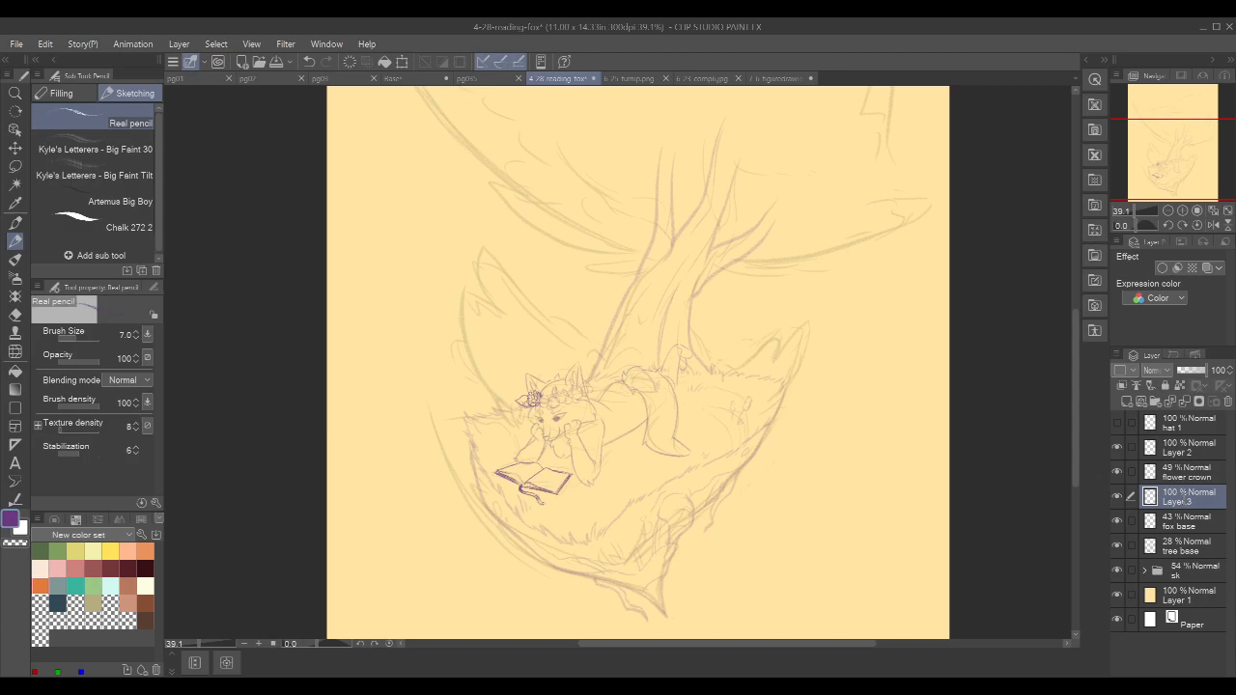
{"action": "double_click", "coordinate": [1185, 500]}
{"action": "type", "text": "book"}
{"action": "key", "text": "Return"}
{"action": "left_click", "coordinate": [1190, 528]}
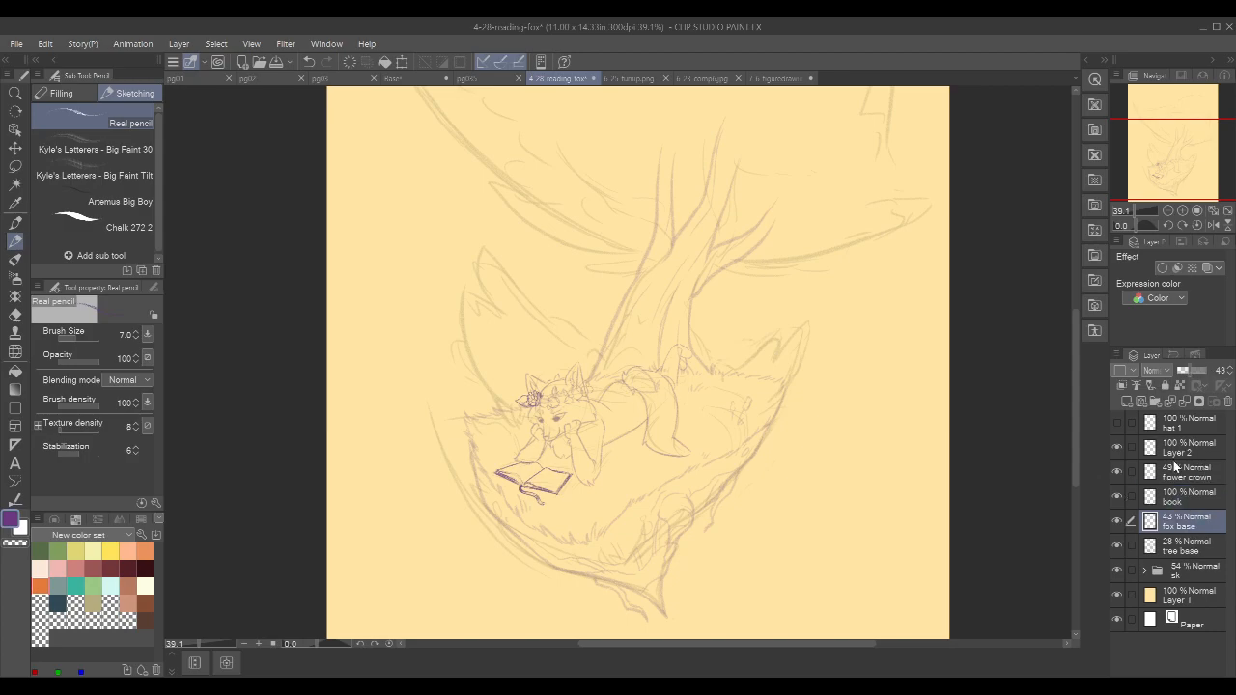
{"action": "left_click", "coordinate": [1126, 403]}
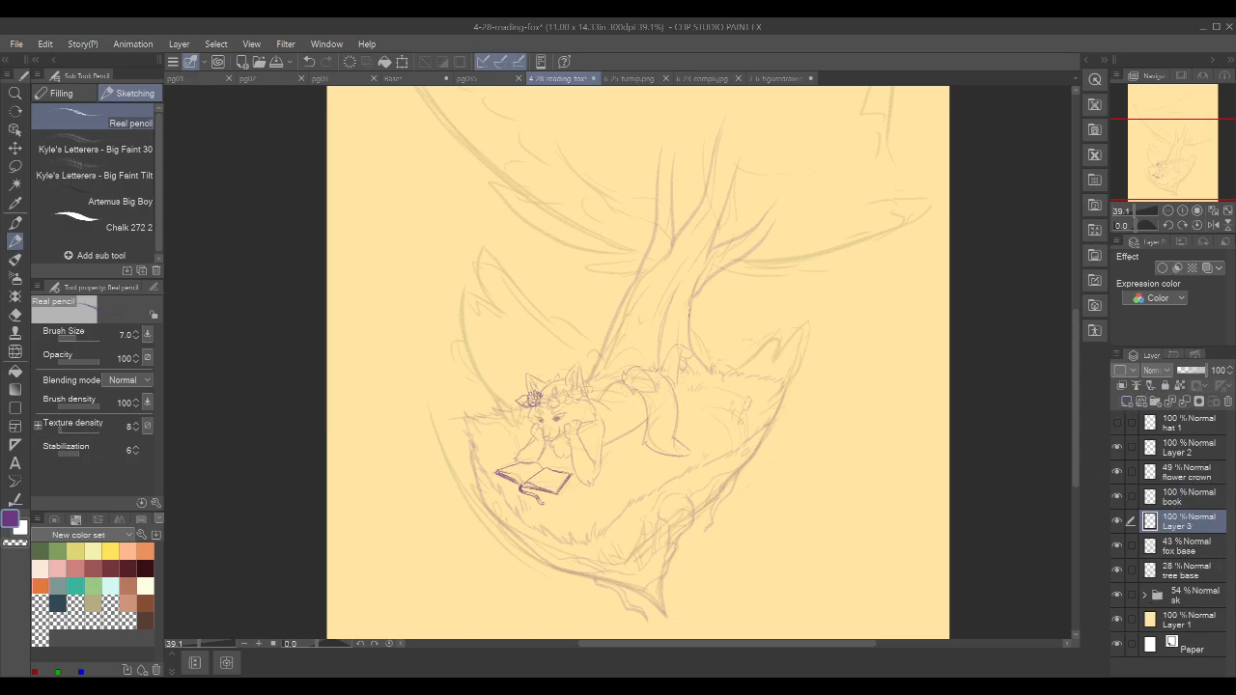
- Examine the fox's head, arms and body up close, including in the mirrored view
{"action": "left_click_drag", "start_coordinate": [589, 419], "coordinate": [736, 326]}
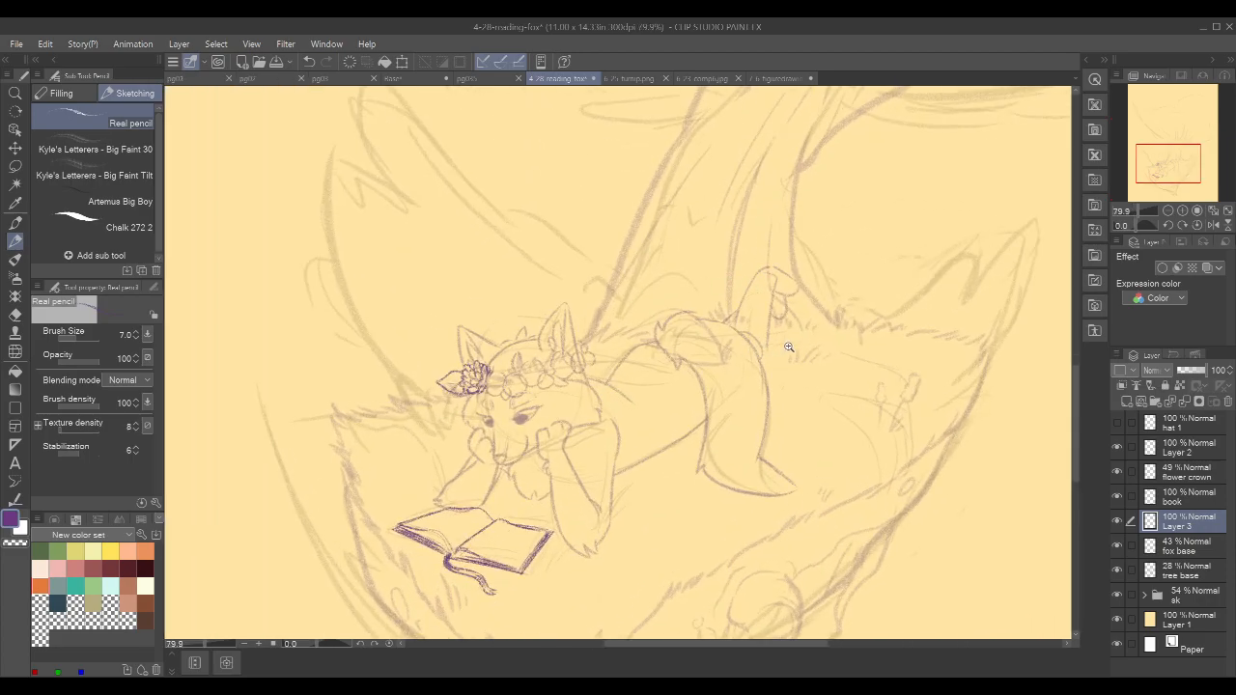
{"action": "left_click_drag", "start_coordinate": [730, 407], "coordinate": [839, 360]}
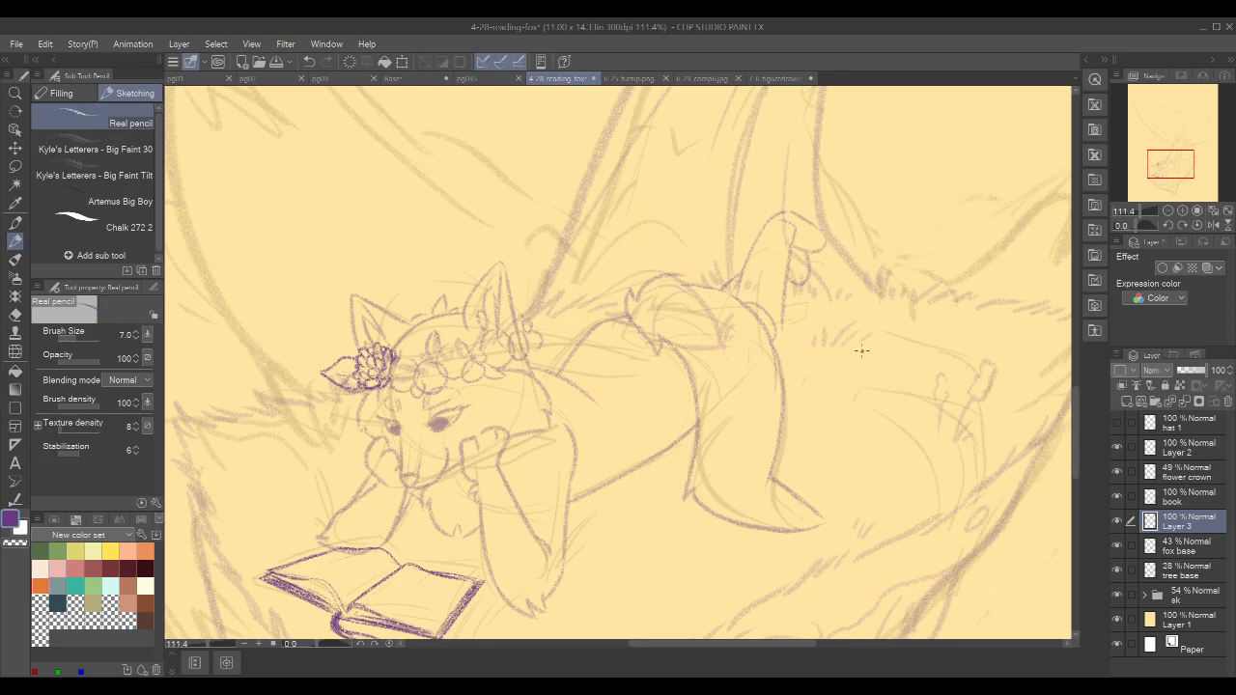
{"action": "left_click_drag", "start_coordinate": [635, 351], "coordinate": [689, 277]}
{"action": "left_click_drag", "start_coordinate": [924, 184], "coordinate": [853, 224]}
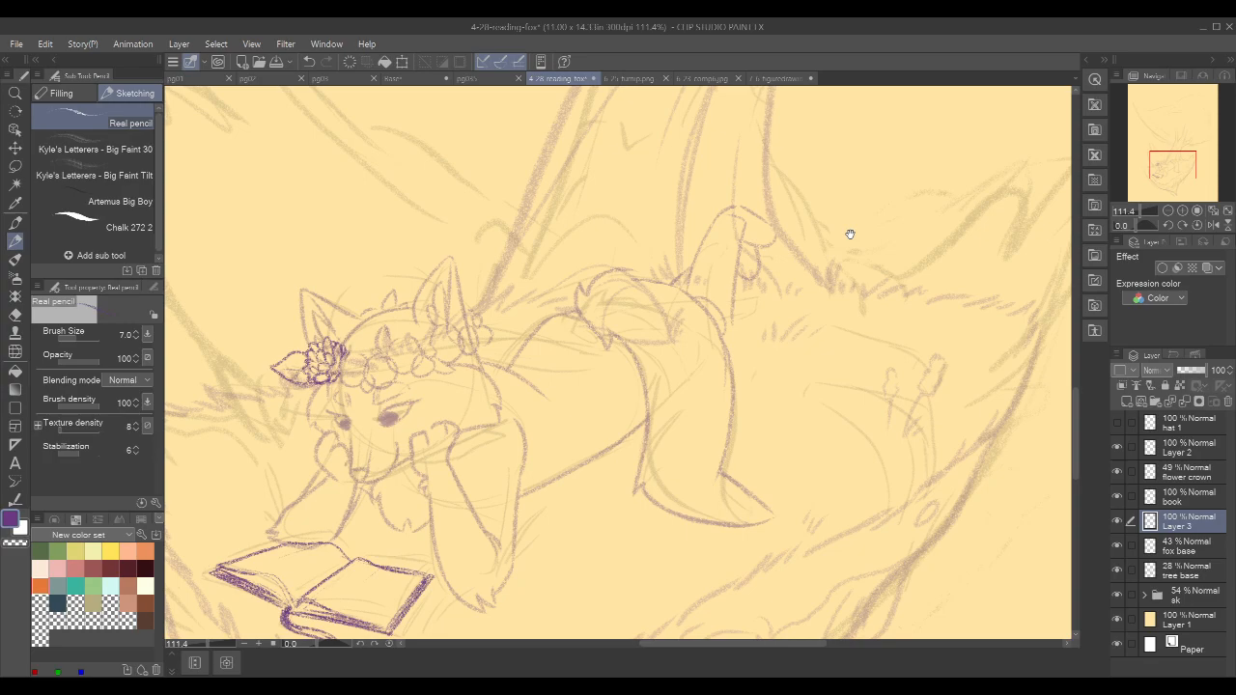
{"action": "left_click_drag", "start_coordinate": [846, 237], "coordinate": [934, 203]}
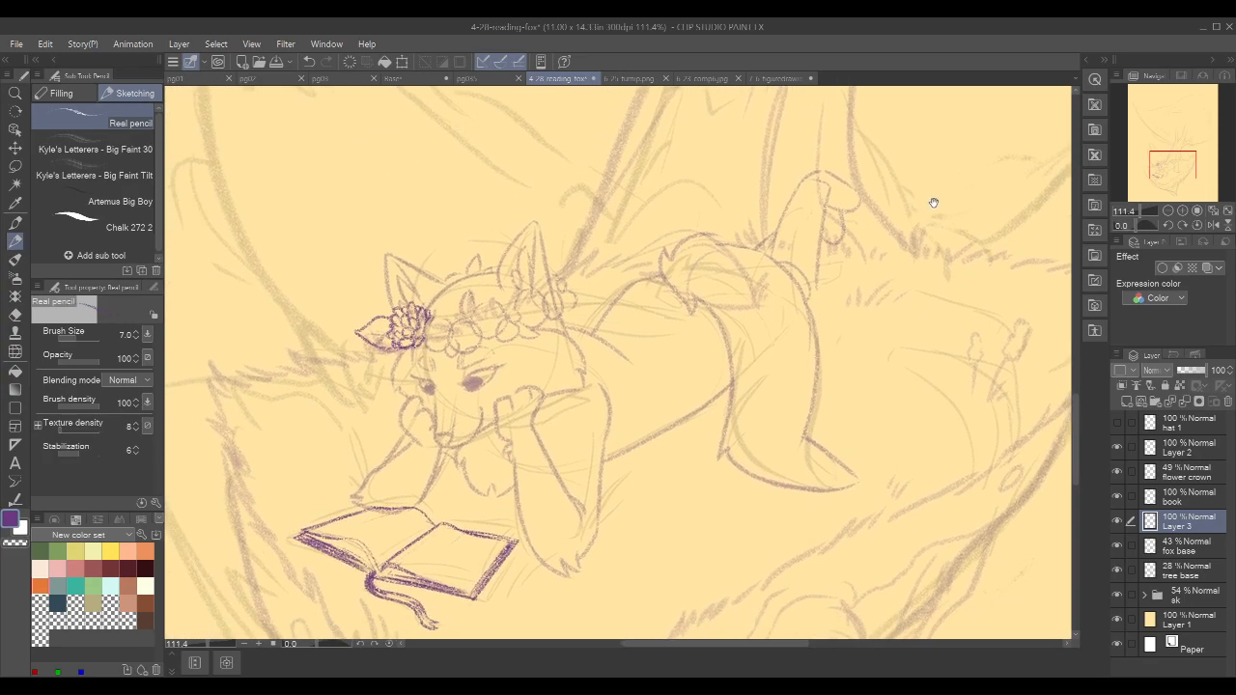
{"action": "left_click", "coordinate": [1213, 225]}
{"action": "left_click", "coordinate": [1216, 226]}
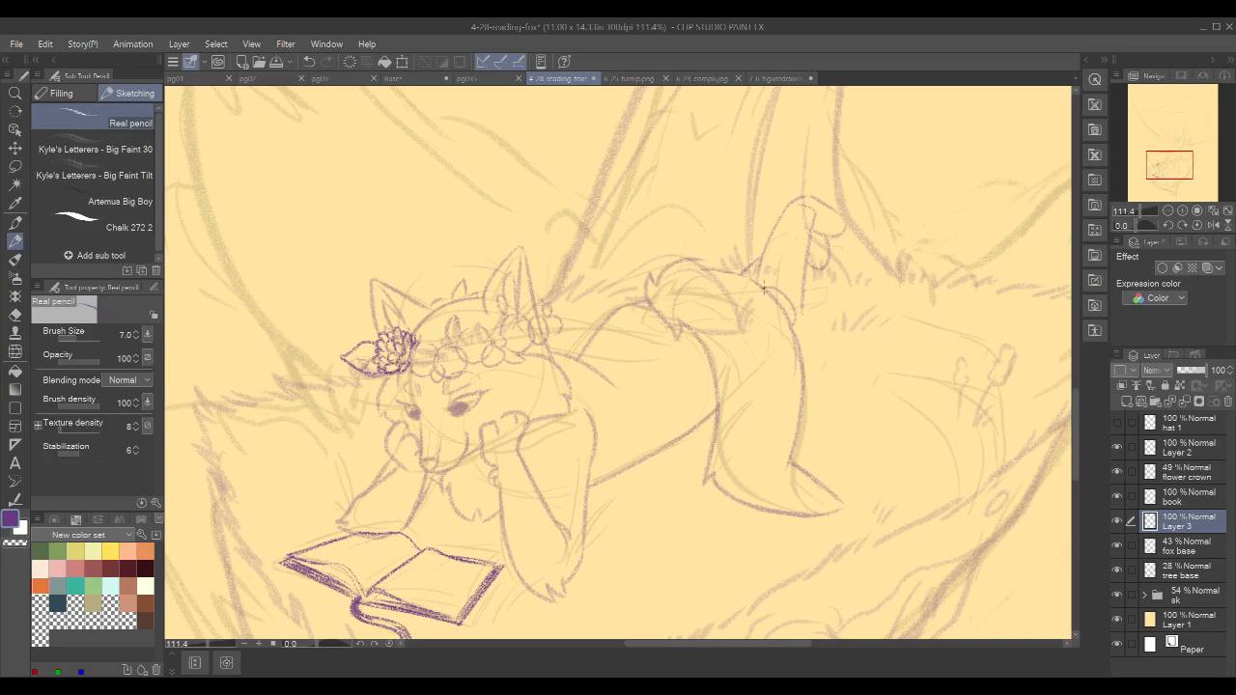
{"action": "scroll", "coordinate": [763, 286], "scroll_direction": "down", "scroll_amount": 2}
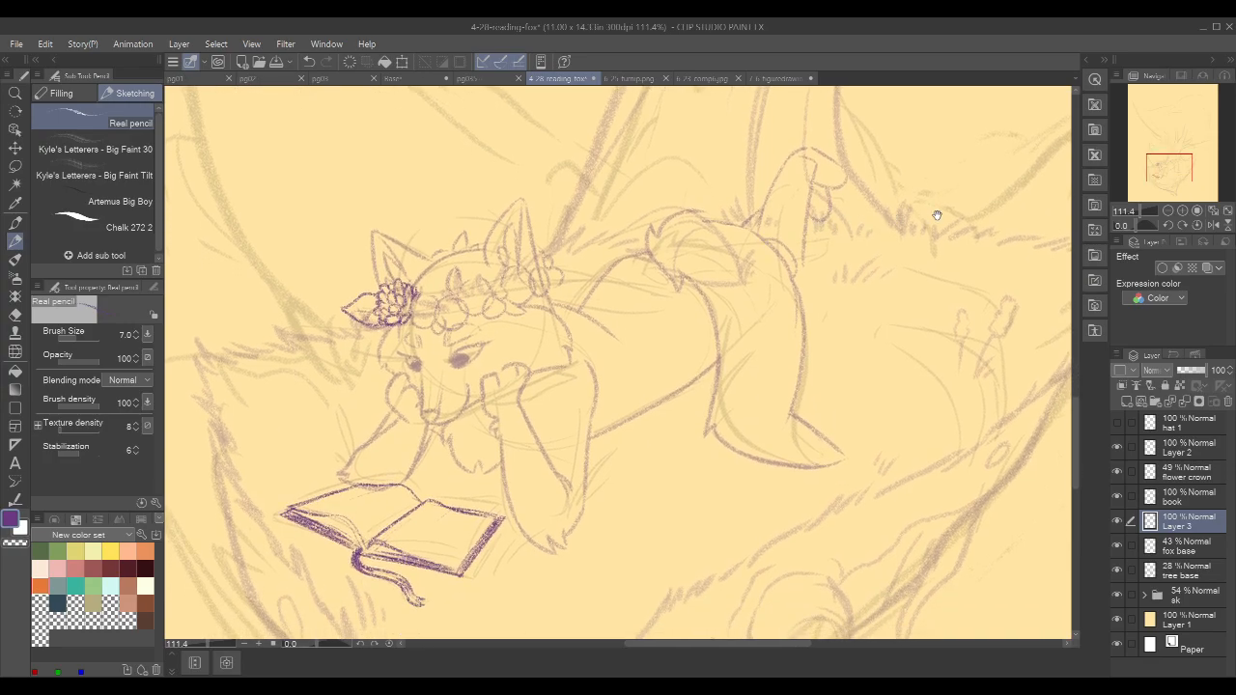
{"action": "left_click_drag", "start_coordinate": [937, 211], "coordinate": [906, 223]}
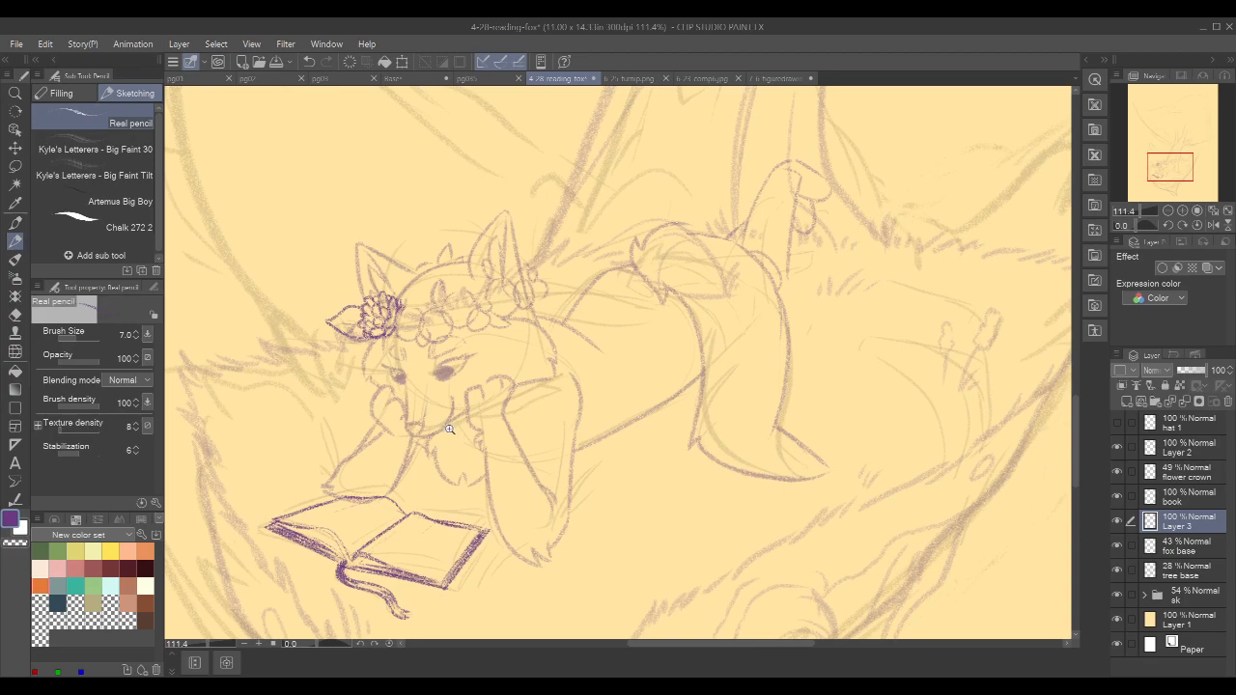
{"action": "scroll", "coordinate": [449, 429], "scroll_direction": "up", "scroll_amount": 1}
{"action": "mouse_move", "coordinate": [805, 242]}
{"action": "left_mouse_down"}
{"action": "mouse_move", "coordinate": [872, 220]}
{"action": "mouse_move", "coordinate": [897, 233]}
{"action": "mouse_move", "coordinate": [974, 225]}
{"action": "left_mouse_up"}
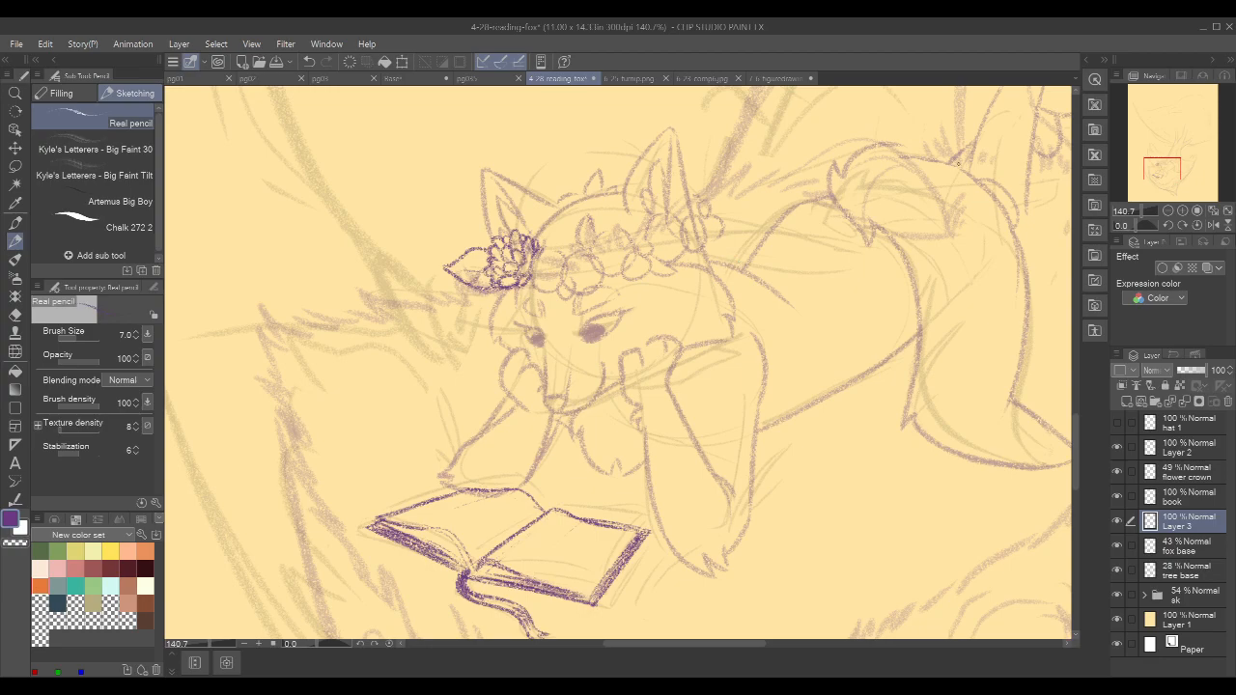
{"action": "left_click_drag", "start_coordinate": [967, 306], "coordinate": [773, 388]}
{"action": "left_click_drag", "start_coordinate": [932, 316], "coordinate": [1111, 244]}
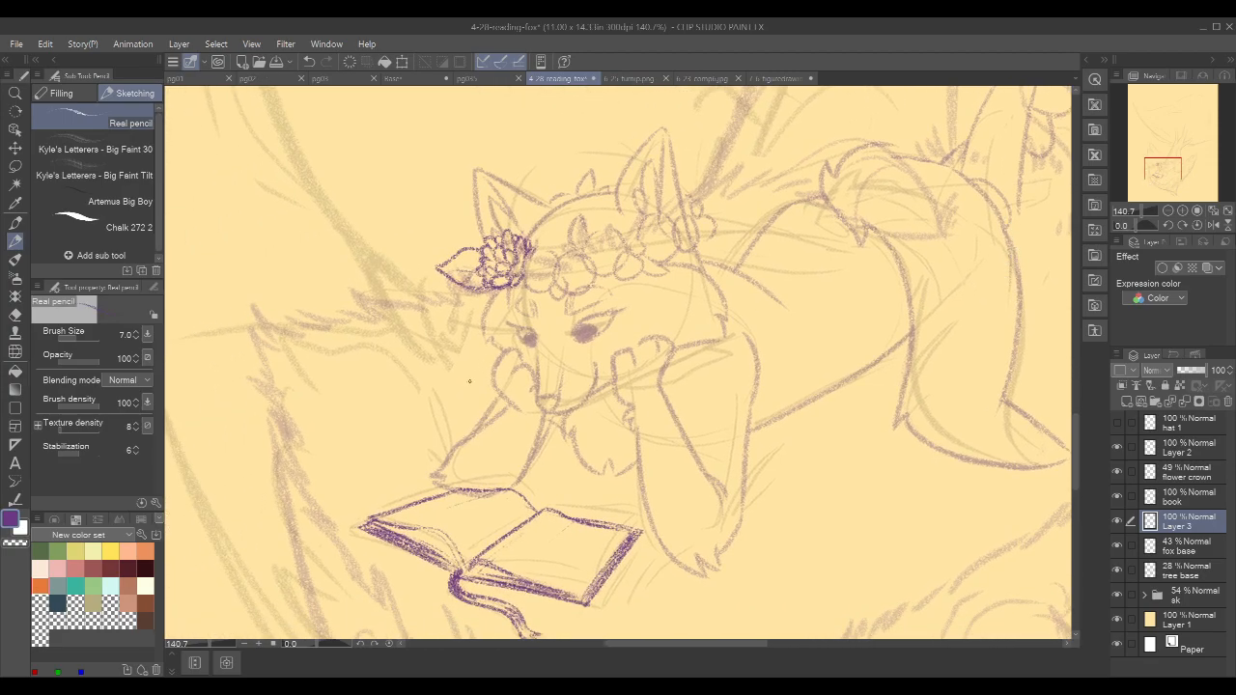
- Try to sketch a wide, hanging sleeve around the fox's far forearm
{"action": "left_click_drag", "start_coordinate": [493, 366], "coordinate": [422, 416]}
{"action": "key", "text": "ctrl+z"}
{"action": "left_click_drag", "start_coordinate": [491, 377], "coordinate": [437, 410]}
{"action": "key", "text": "ctrl+z"}
{"action": "key", "text": "ctrl+z"}
{"action": "mouse_move", "coordinate": [491, 378]}
{"action": "left_mouse_down"}
{"action": "mouse_move", "coordinate": [438, 420]}
{"action": "mouse_move", "coordinate": [451, 410]}
{"action": "mouse_move", "coordinate": [380, 424]}
{"action": "left_mouse_up"}
{"action": "left_click_drag", "start_coordinate": [789, 288], "coordinate": [644, 300]}
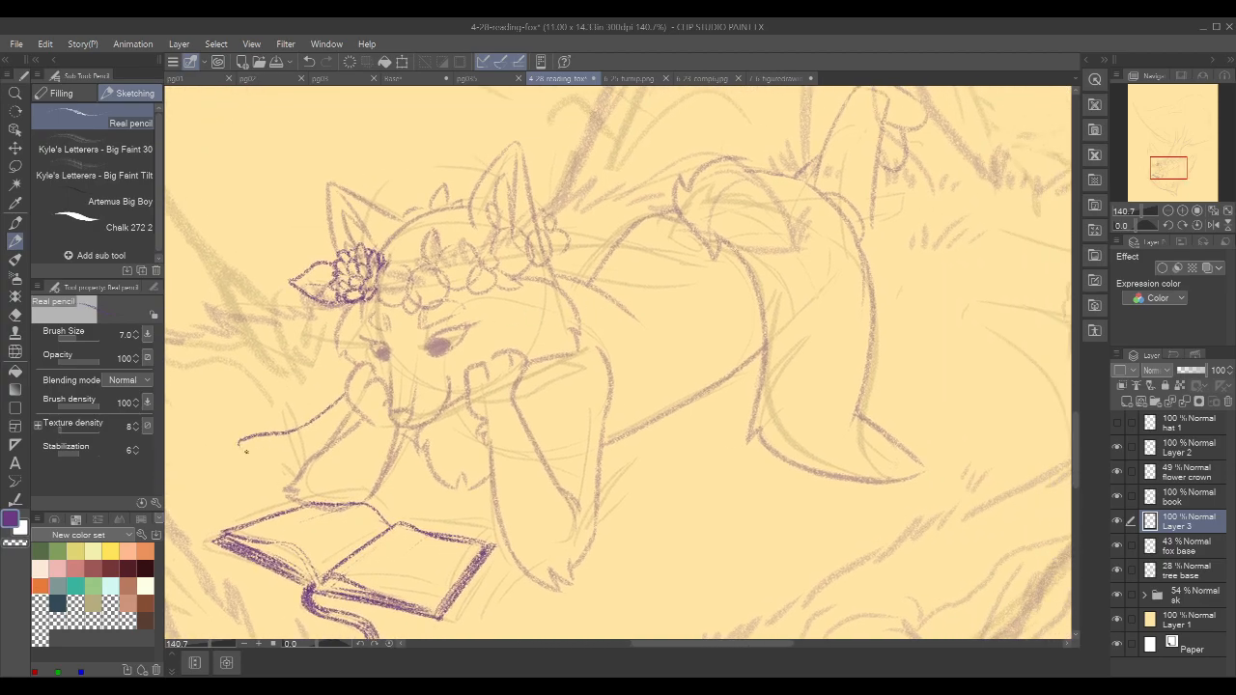
{"action": "left_click_drag", "start_coordinate": [239, 445], "coordinate": [284, 478]}
{"action": "key", "text": "ctrl+z"}
{"action": "mouse_move", "coordinate": [238, 445]}
{"action": "left_mouse_down"}
{"action": "mouse_move", "coordinate": [299, 481]}
{"action": "mouse_move", "coordinate": [321, 453]}
{"action": "mouse_move", "coordinate": [288, 458]}
{"action": "left_mouse_up"}
{"action": "key", "text": "ctrl+z"}
{"action": "key", "text": "ctrl+z"}
{"action": "key", "text": "ctrl+z"}
{"action": "left_click_drag", "start_coordinate": [410, 433], "coordinate": [401, 513]}
{"action": "key", "text": "ctrl+z"}
{"action": "left_click_drag", "start_coordinate": [409, 433], "coordinate": [403, 518]}
{"action": "left_click_drag", "start_coordinate": [685, 318], "coordinate": [650, 324]}
{"action": "key", "text": "ctrl+z"}
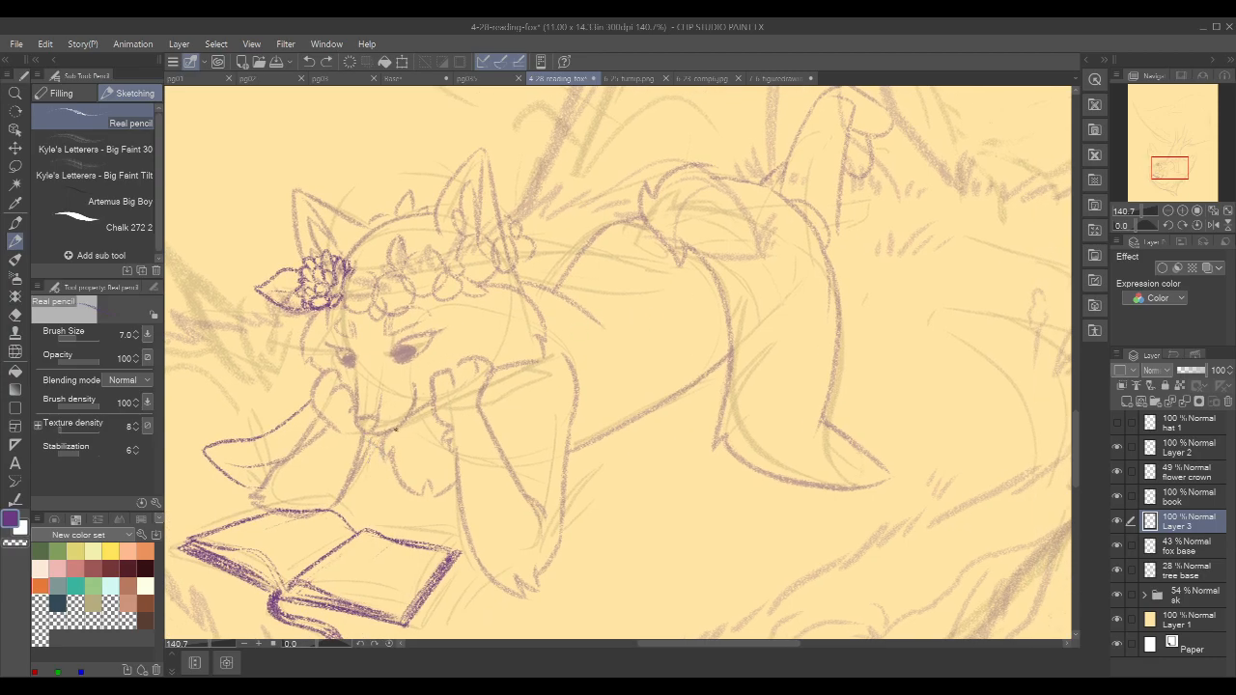
{"action": "key", "text": "ctrl+z"}
{"action": "key", "text": "ctrl+z"}
{"action": "key", "text": "ctrl+z"}
{"action": "key", "text": "ctrl+z"}
- Sketch the garment's loose lower edge hanging beneath the fox's belly, curving up behind the near arm
{"action": "left_click_drag", "start_coordinate": [841, 264], "coordinate": [785, 271]}
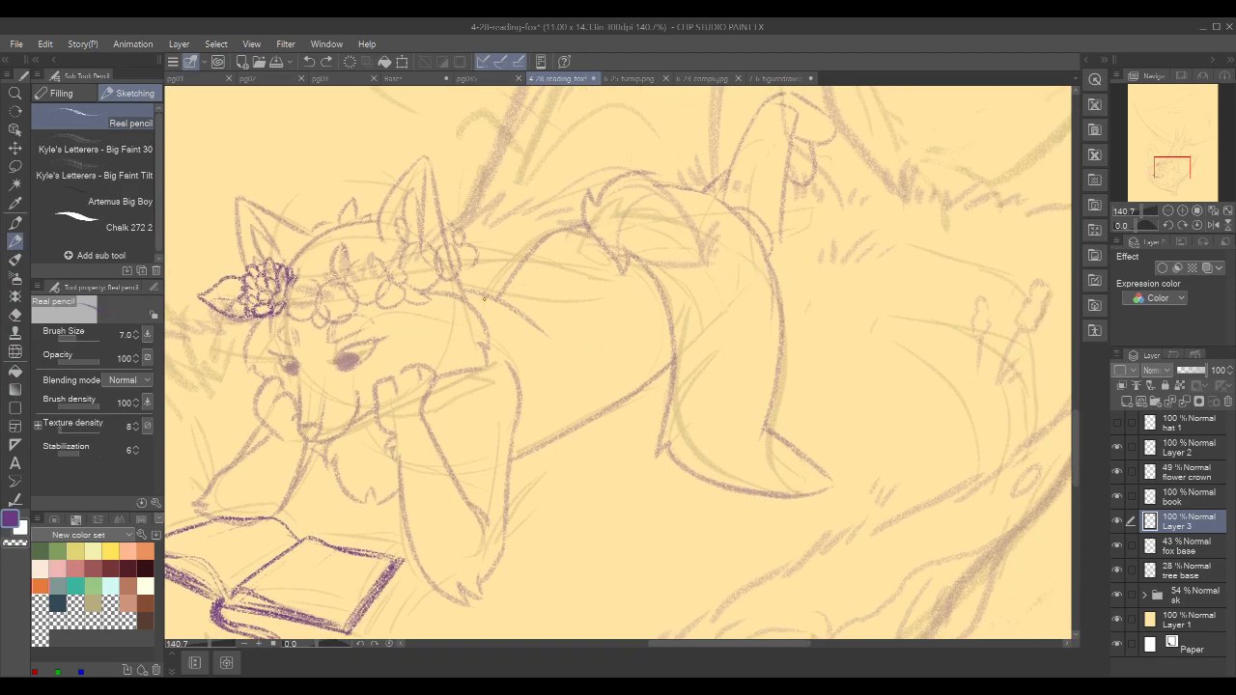
{"action": "mouse_move", "coordinate": [527, 123]}
{"action": "left_mouse_down"}
{"action": "mouse_move", "coordinate": [522, 221]}
{"action": "mouse_move", "coordinate": [515, 177]}
{"action": "mouse_move", "coordinate": [528, 204]}
{"action": "left_mouse_up"}
{"action": "key", "text": "ctrl+z"}
{"action": "key", "text": "ctrl+z"}
{"action": "left_click_drag", "start_coordinate": [511, 501], "coordinate": [593, 488]}
{"action": "key", "text": "ctrl+z"}
{"action": "left_click_drag", "start_coordinate": [508, 503], "coordinate": [586, 493]}
{"action": "key", "text": "ctrl+z"}
{"action": "mouse_move", "coordinate": [505, 495]}
{"action": "left_mouse_down"}
{"action": "mouse_move", "coordinate": [602, 462]}
{"action": "mouse_move", "coordinate": [611, 403]}
{"action": "left_mouse_up"}
{"action": "key", "text": "ctrl+z"}
{"action": "left_click_drag", "start_coordinate": [773, 343], "coordinate": [773, 488]}
{"action": "mouse_move", "coordinate": [447, 385]}
{"action": "left_mouse_down"}
{"action": "mouse_move", "coordinate": [525, 439]}
{"action": "mouse_move", "coordinate": [569, 394]}
{"action": "left_mouse_up"}
{"action": "key", "text": "ctrl+z"}
{"action": "mouse_move", "coordinate": [522, 441]}
{"action": "left_mouse_down"}
{"action": "mouse_move", "coordinate": [572, 423]}
{"action": "mouse_move", "coordinate": [583, 401]}
{"action": "left_mouse_up"}
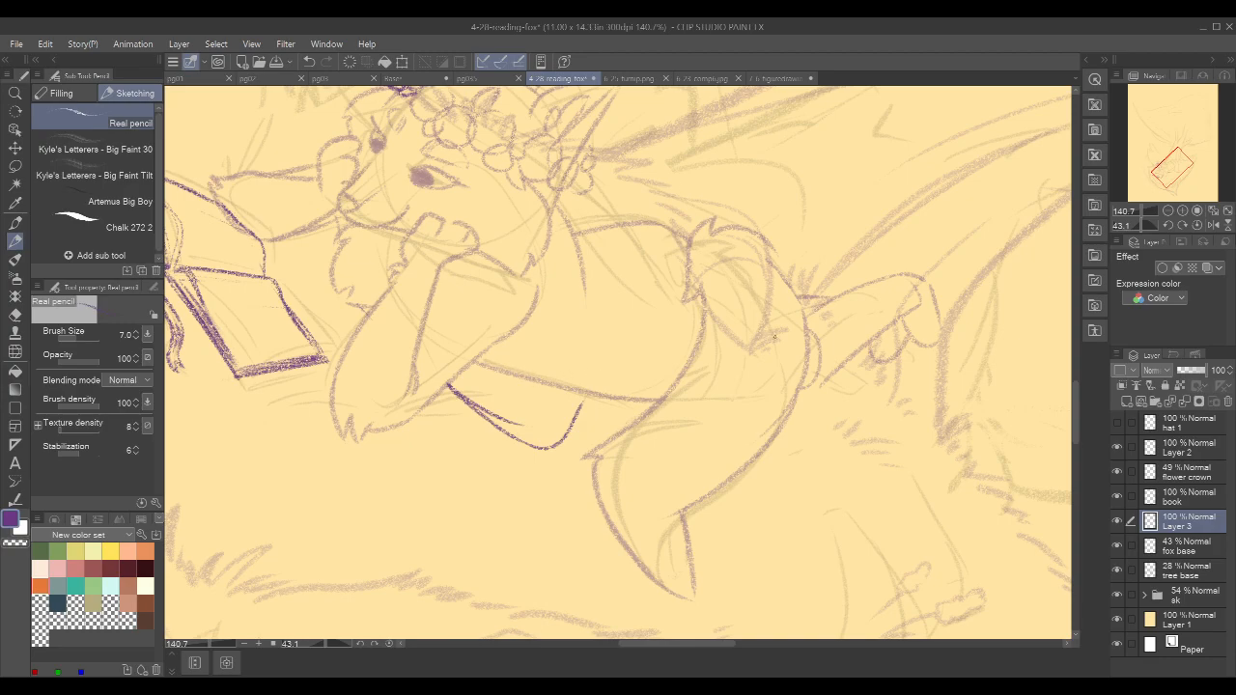
{"action": "key", "text": "r"}
{"action": "double_click", "coordinate": [820, 315]}
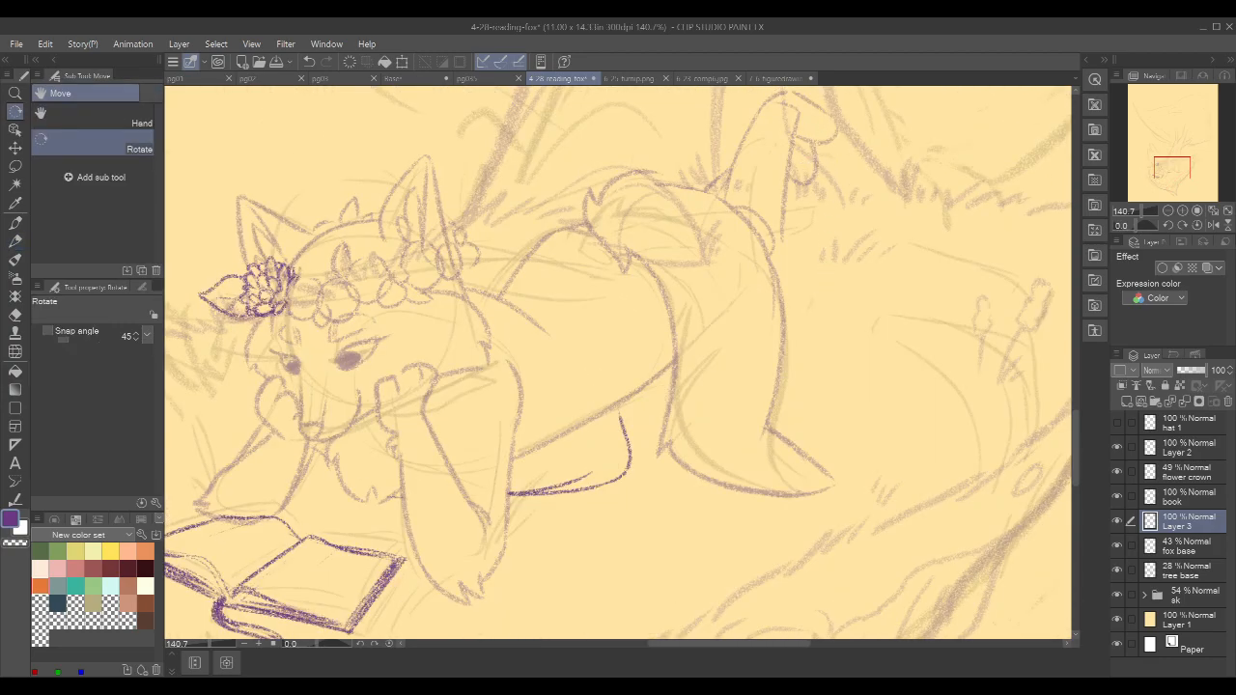
- Sketch the garment's curved hem across the fox's torso from the belly up to the neck, and strengthen the bare back and belly contours
{"action": "key", "text": "p"}
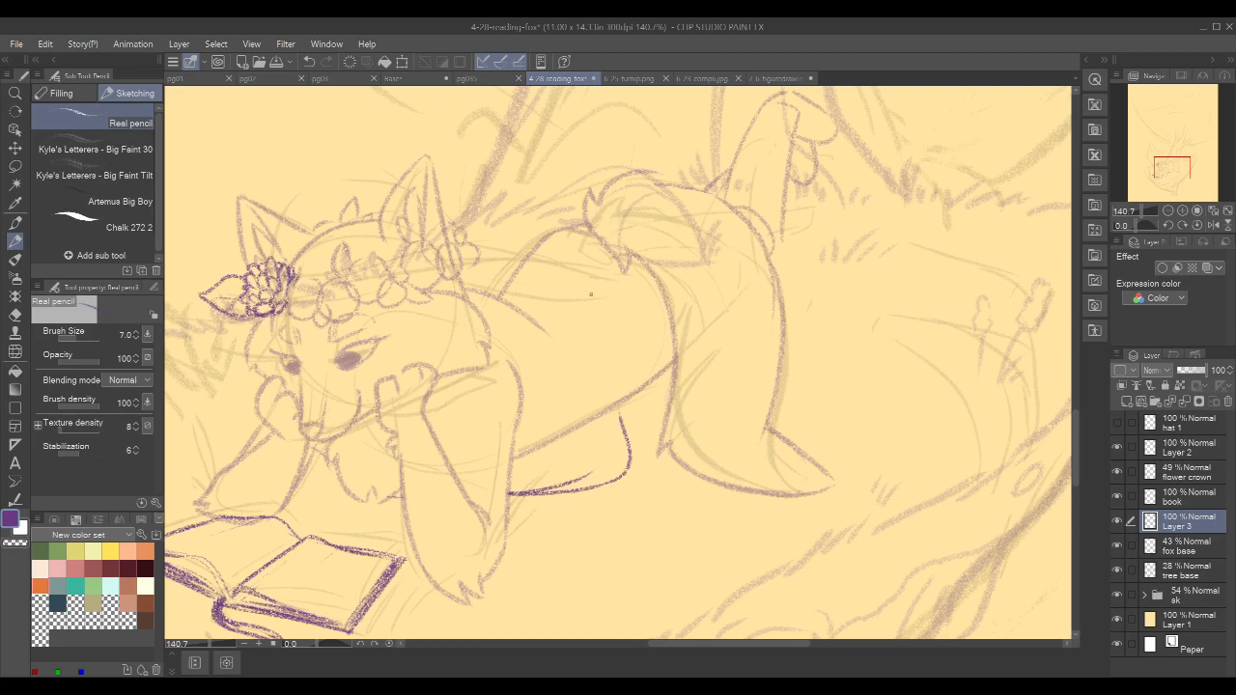
{"action": "left_click_drag", "start_coordinate": [620, 416], "coordinate": [618, 401]}
{"action": "left_click_drag", "start_coordinate": [558, 340], "coordinate": [616, 407]}
{"action": "left_click_drag", "start_coordinate": [545, 327], "coordinate": [601, 384]}
{"action": "mouse_move", "coordinate": [506, 297]}
{"action": "left_mouse_down"}
{"action": "mouse_move", "coordinate": [589, 339]}
{"action": "mouse_move", "coordinate": [620, 405]}
{"action": "mouse_move", "coordinate": [674, 363]}
{"action": "left_mouse_up"}
{"action": "left_click_drag", "start_coordinate": [876, 307], "coordinate": [905, 358]}
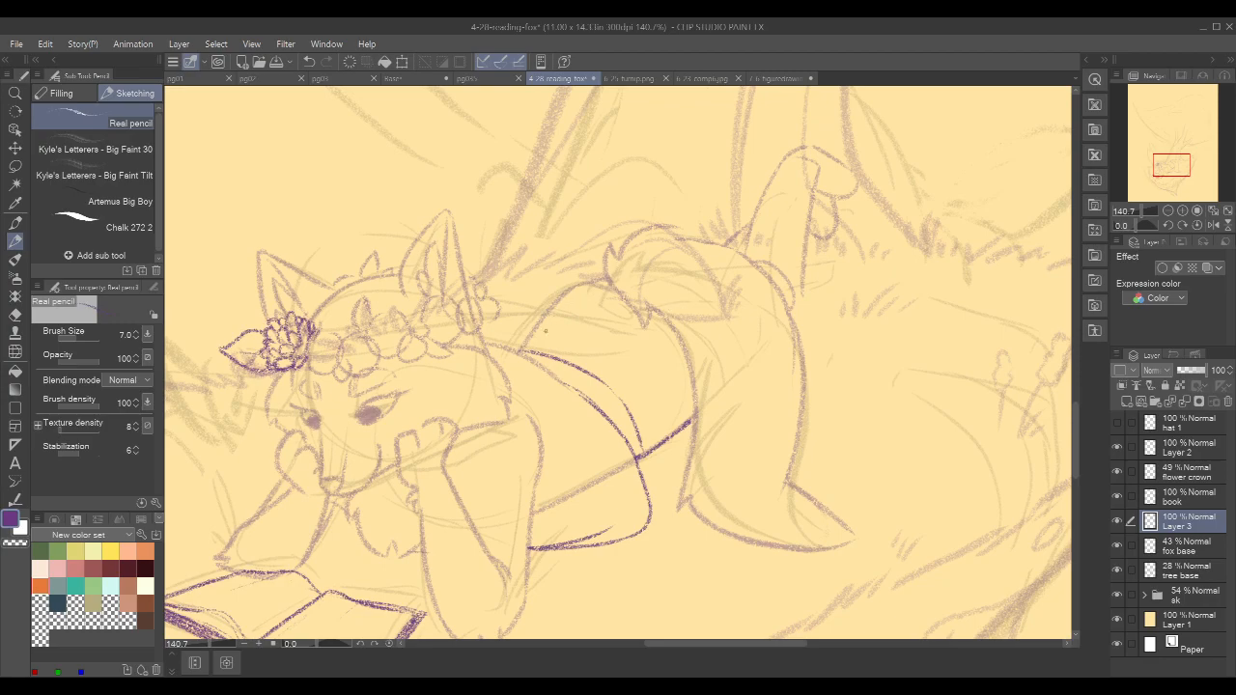
{"action": "left_click_drag", "start_coordinate": [522, 351], "coordinate": [555, 302]}
{"action": "scroll", "coordinate": [971, 334], "scroll_direction": "down", "scroll_amount": 8}
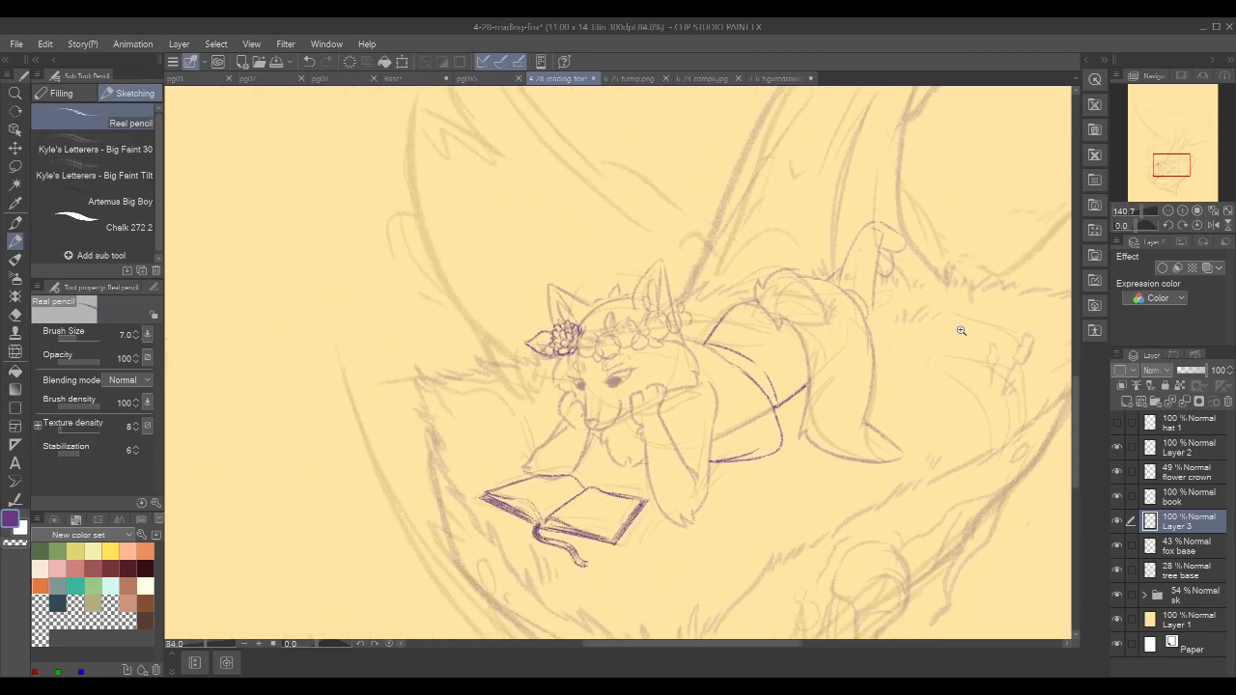
{"action": "mouse_move", "coordinate": [1048, 340]}
{"action": "left_mouse_down"}
{"action": "mouse_move", "coordinate": [855, 378]}
{"action": "mouse_move", "coordinate": [815, 399]}
{"action": "mouse_move", "coordinate": [786, 441]}
{"action": "left_mouse_up"}
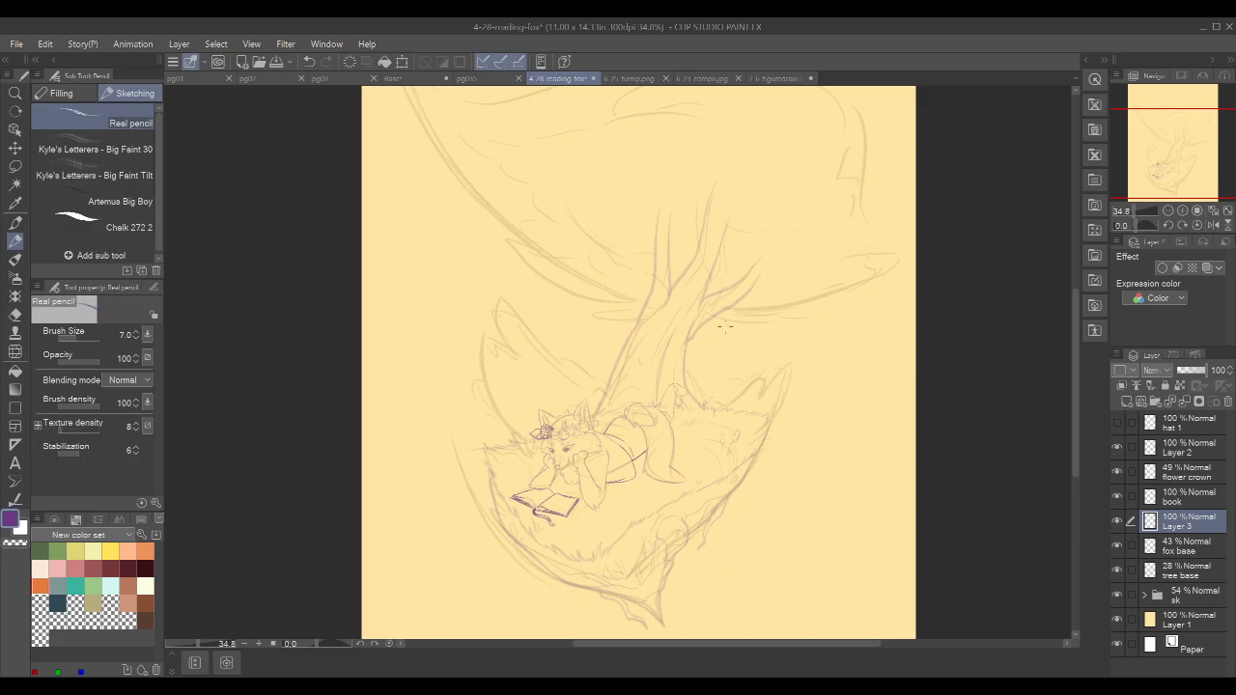
- Sketch the shoulder contour of the garment along the back of the fox's near upper arm
{"action": "left_click_drag", "start_coordinate": [616, 472], "coordinate": [785, 330]}
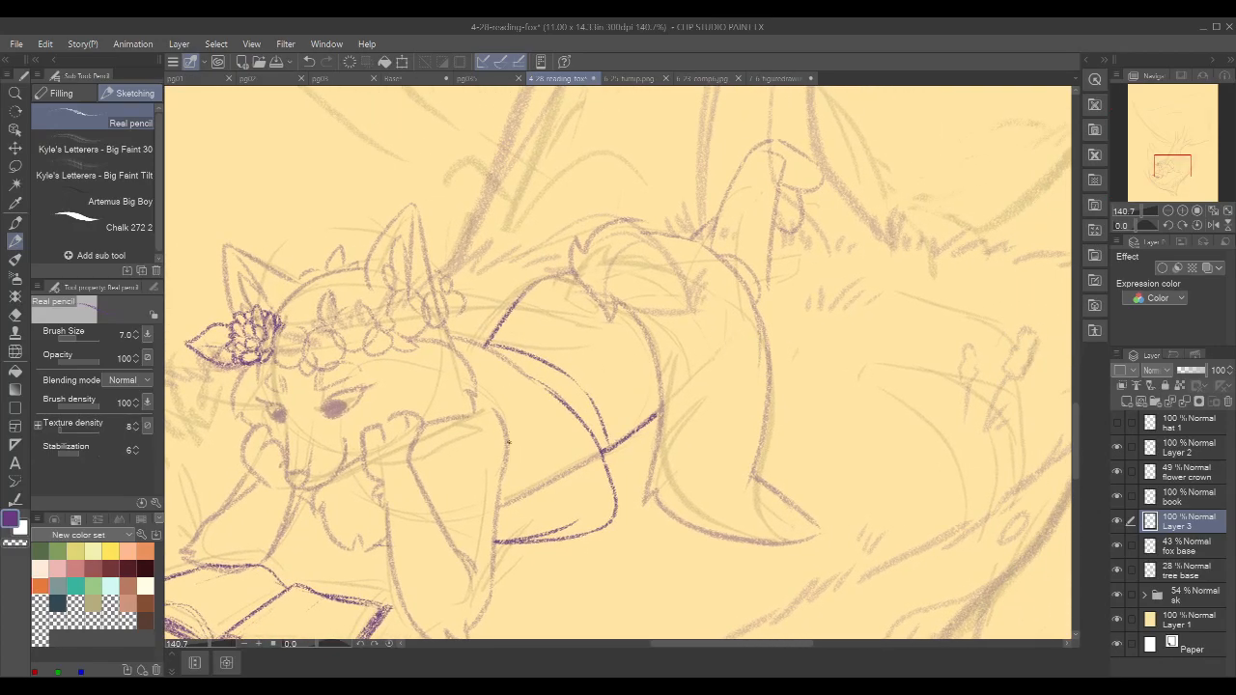
{"action": "left_click_drag", "start_coordinate": [496, 406], "coordinate": [512, 488]}
{"action": "key", "text": "ctrl+z"}
{"action": "left_click_drag", "start_coordinate": [504, 412], "coordinate": [508, 470]}
- Sketch a short fold line inside the garment's side and extend its upper edge to the back of the neck
{"action": "left_click_drag", "start_coordinate": [539, 392], "coordinate": [571, 496]}
{"action": "key", "text": "ctrl+z"}
{"action": "left_click_drag", "start_coordinate": [554, 390], "coordinate": [567, 465]}
{"action": "key", "text": "ctrl+z"}
{"action": "left_click_drag", "start_coordinate": [558, 398], "coordinate": [565, 460]}
{"action": "key", "text": "ctrl+z"}
{"action": "mouse_move", "coordinate": [556, 402]}
{"action": "left_mouse_down"}
{"action": "mouse_move", "coordinate": [561, 488]}
{"action": "mouse_move", "coordinate": [569, 469]}
{"action": "mouse_move", "coordinate": [591, 505]}
{"action": "left_mouse_up"}
{"action": "key", "text": "ctrl+z"}
{"action": "key", "text": "ctrl+z"}
{"action": "left_click_drag", "start_coordinate": [571, 422], "coordinate": [579, 460]}
{"action": "key", "text": "ctrl+z"}
{"action": "left_click_drag", "start_coordinate": [554, 399], "coordinate": [581, 473]}
{"action": "key", "text": "ctrl+z"}
{"action": "left_click_drag", "start_coordinate": [555, 400], "coordinate": [567, 456]}
{"action": "key", "text": "ctrl+z"}
{"action": "left_click_drag", "start_coordinate": [724, 355], "coordinate": [772, 358]}
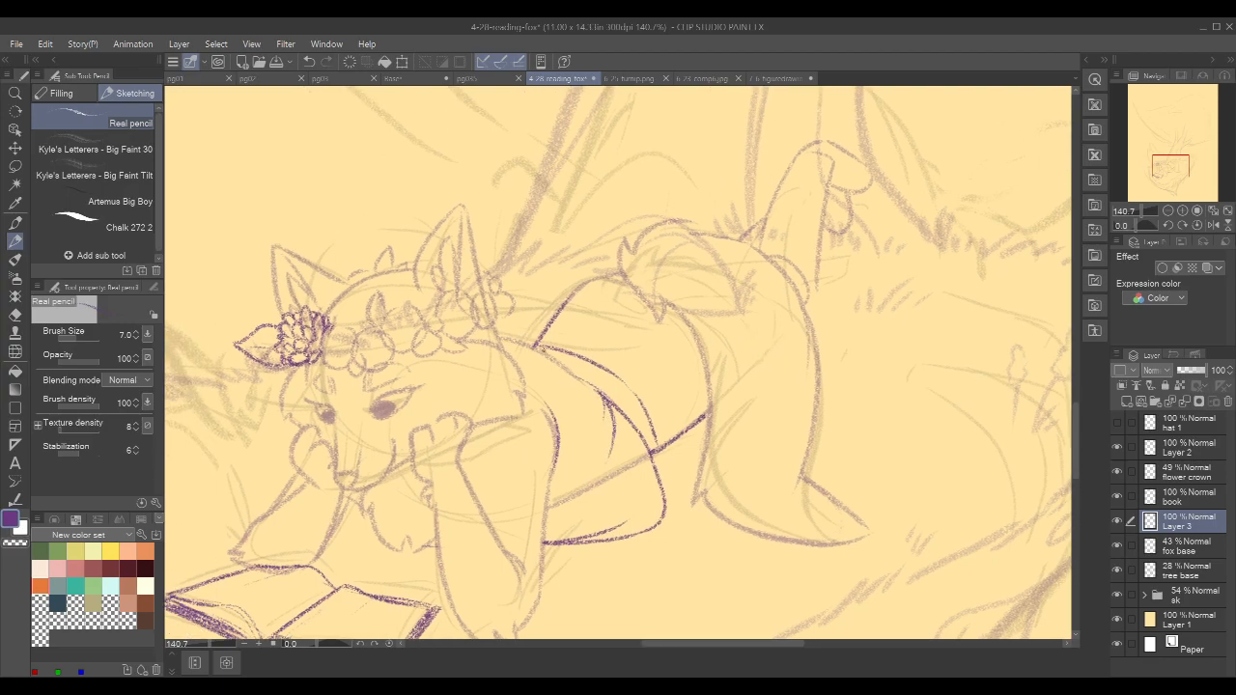
{"action": "left_click_drag", "start_coordinate": [495, 337], "coordinate": [584, 382]}
{"action": "left_click_drag", "start_coordinate": [759, 358], "coordinate": [734, 334]}
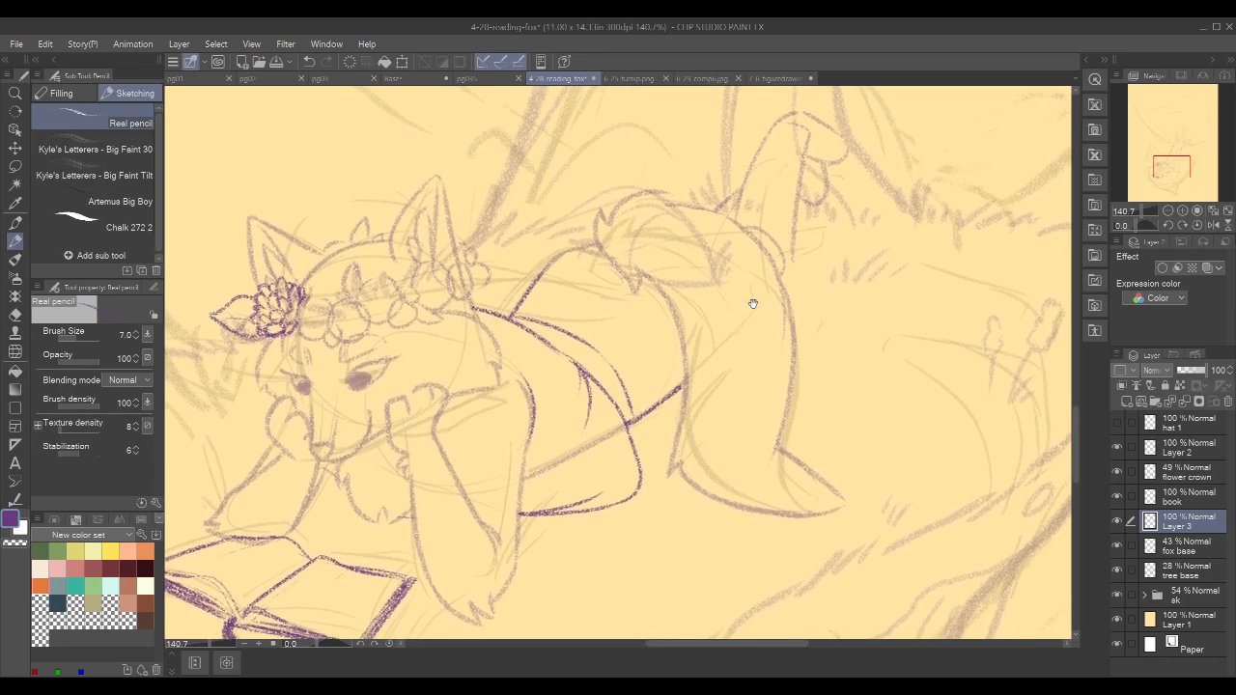
- Sketch the near sleeve's loose outer edge, sweeping from the shoulder down behind the elbow and curving back underneath it
{"action": "left_click_drag", "start_coordinate": [832, 343], "coordinate": [946, 263]}
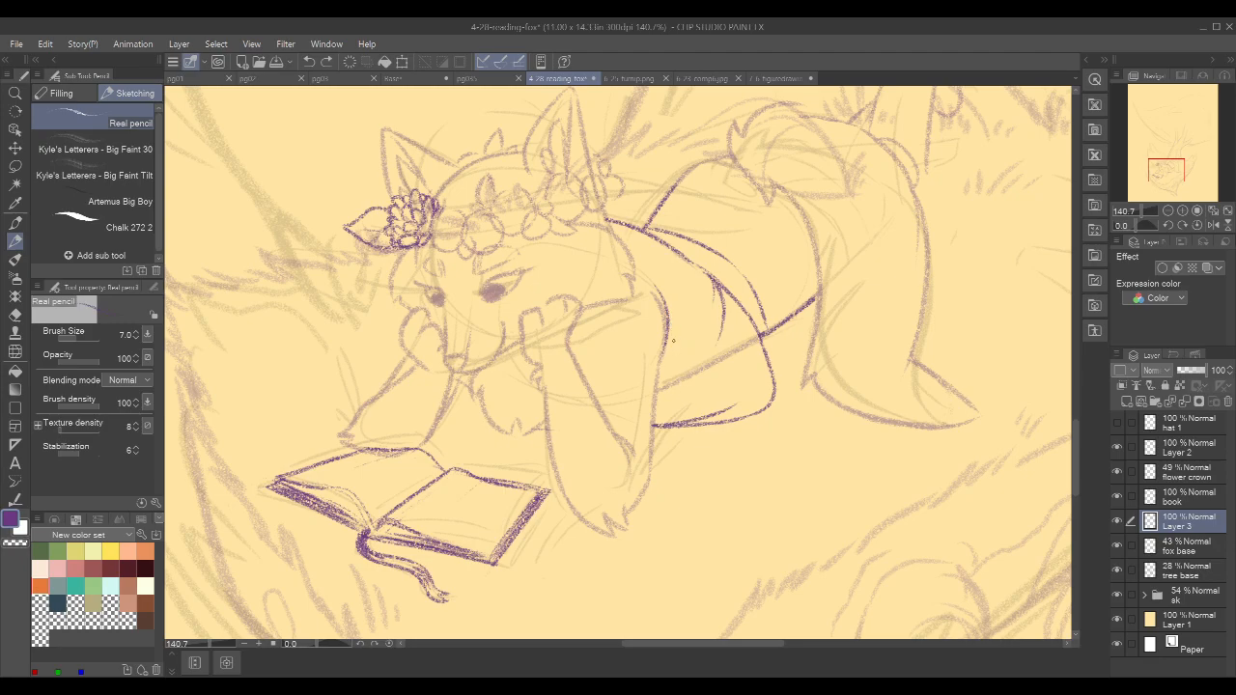
{"action": "left_click_drag", "start_coordinate": [665, 295], "coordinate": [692, 414]}
{"action": "key", "text": "ctrl+z"}
{"action": "mouse_move", "coordinate": [666, 297]}
{"action": "left_mouse_down"}
{"action": "mouse_move", "coordinate": [707, 460]}
{"action": "mouse_move", "coordinate": [642, 527]}
{"action": "left_mouse_up"}
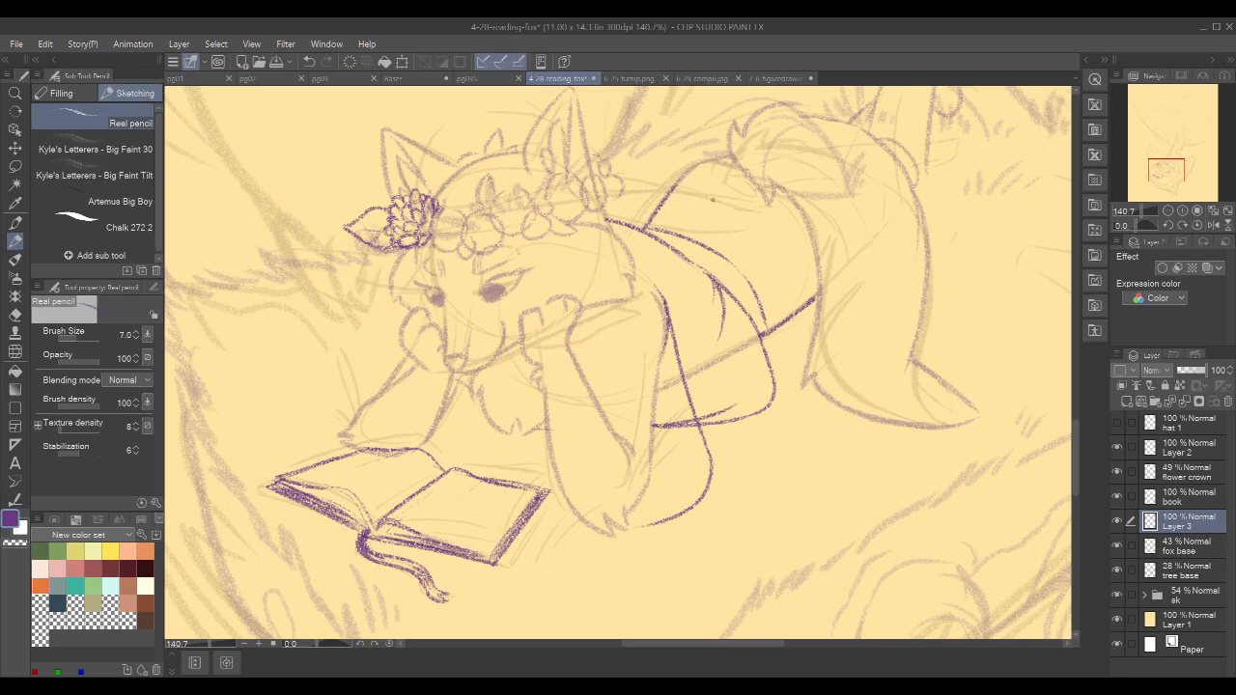
- Sketch the curved upper rim of the sleeve opening across the fox's near forearm, just below the paw
{"action": "mouse_move", "coordinate": [547, 387]}
{"action": "left_mouse_down"}
{"action": "mouse_move", "coordinate": [587, 370]}
{"action": "mouse_move", "coordinate": [578, 373]}
{"action": "left_mouse_up"}
{"action": "key", "text": "ctrl+z"}
{"action": "key", "text": "ctrl+z"}
{"action": "key", "text": "ctrl+z"}
{"action": "key", "text": "ctrl+z"}
{"action": "mouse_move", "coordinate": [720, 300]}
{"action": "left_mouse_down"}
{"action": "mouse_move", "coordinate": [706, 279]}
{"action": "mouse_move", "coordinate": [670, 270]}
{"action": "left_mouse_up"}
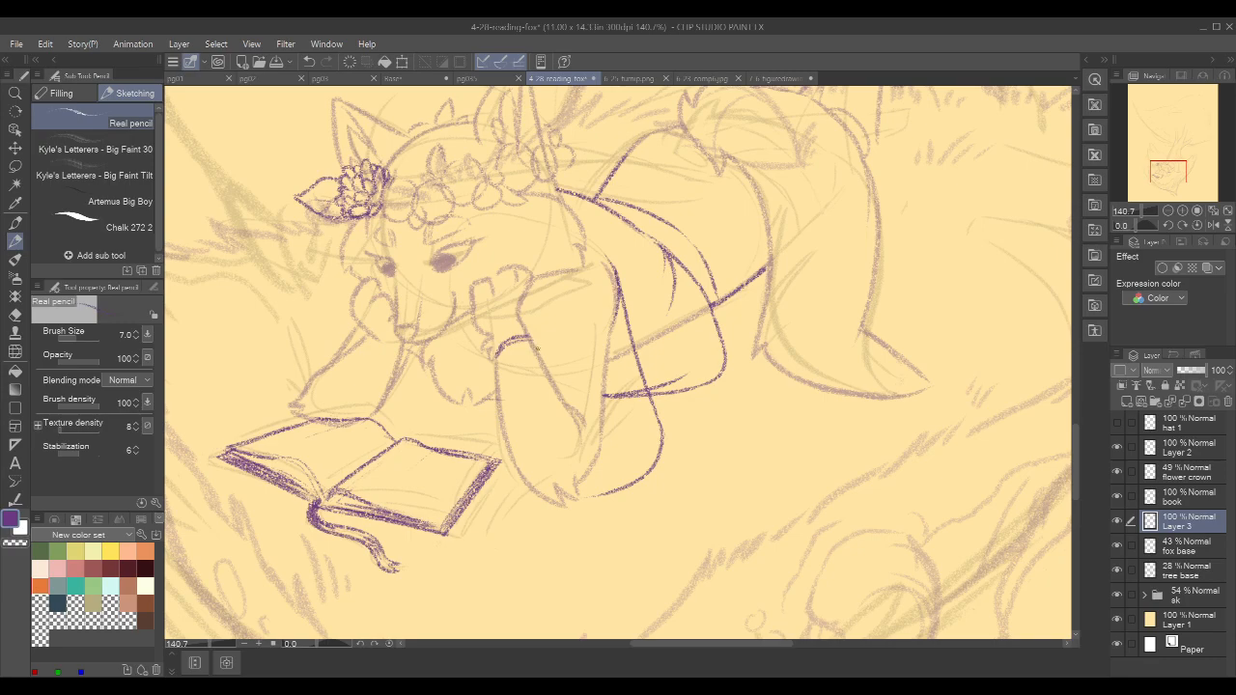
- Sketch the inner edge of the sleeve opening diagonally along the near forearm down to the elbow crease
{"action": "left_click_drag", "start_coordinate": [530, 338], "coordinate": [605, 404]}
{"action": "key", "text": "ctrl+z"}
{"action": "left_click_drag", "start_coordinate": [530, 338], "coordinate": [560, 380]}
{"action": "key", "text": "ctrl+z"}
{"action": "mouse_move", "coordinate": [530, 338]}
{"action": "left_mouse_down"}
{"action": "mouse_move", "coordinate": [558, 382]}
{"action": "mouse_move", "coordinate": [543, 362]}
{"action": "mouse_move", "coordinate": [601, 406]}
{"action": "left_mouse_up"}
{"action": "key", "text": "ctrl+z"}
{"action": "key", "text": "ctrl+z"}
{"action": "left_click_drag", "start_coordinate": [533, 345], "coordinate": [608, 422]}
{"action": "key", "text": "ctrl+z"}
{"action": "left_click_drag", "start_coordinate": [533, 344], "coordinate": [602, 414]}
{"action": "key", "text": "ctrl+z"}
{"action": "left_click_drag", "start_coordinate": [534, 345], "coordinate": [604, 420]}
{"action": "key", "text": "ctrl+z"}
{"action": "mouse_move", "coordinate": [531, 336]}
{"action": "left_mouse_down"}
{"action": "mouse_move", "coordinate": [583, 417]}
{"action": "mouse_move", "coordinate": [603, 421]}
{"action": "left_mouse_up"}
- Sketch the front edge of the sleeve opening straight down from the wrist beside the book
{"action": "left_click_drag", "start_coordinate": [496, 359], "coordinate": [493, 488]}
{"action": "key", "text": "ctrl+z"}
{"action": "left_click_drag", "start_coordinate": [495, 354], "coordinate": [492, 495]}
{"action": "left_click_drag", "start_coordinate": [766, 276], "coordinate": [736, 286]}
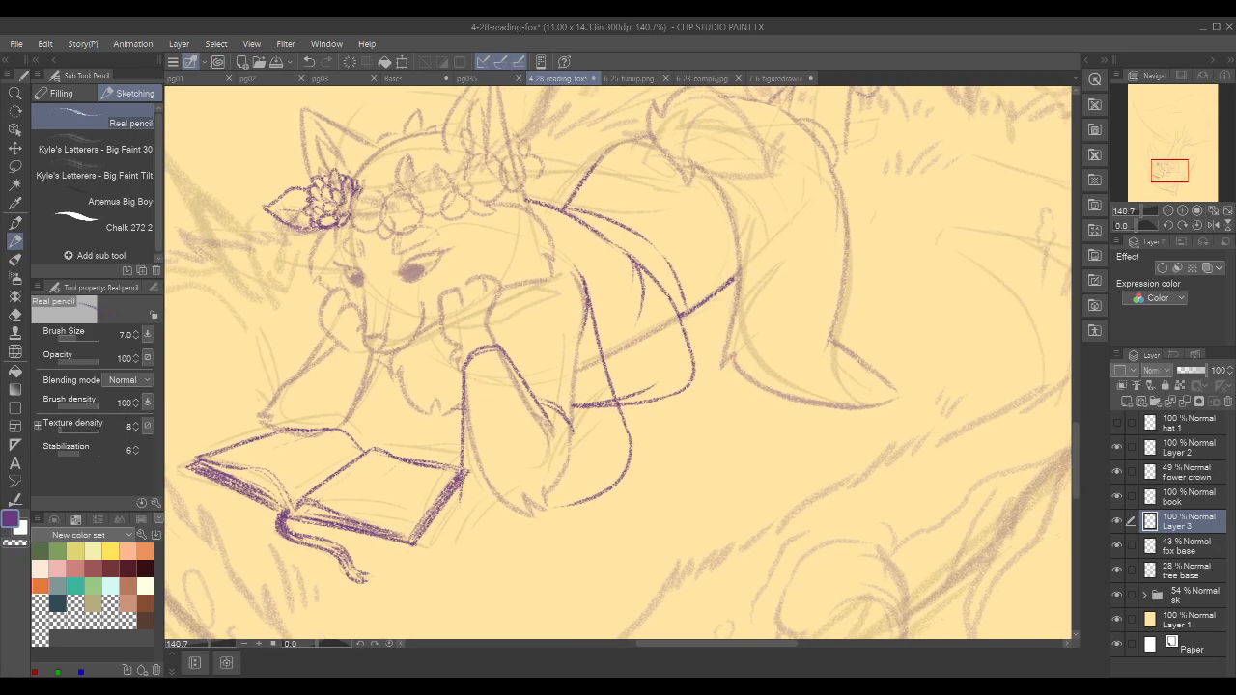
{"action": "left_click_drag", "start_coordinate": [771, 422], "coordinate": [747, 403]}
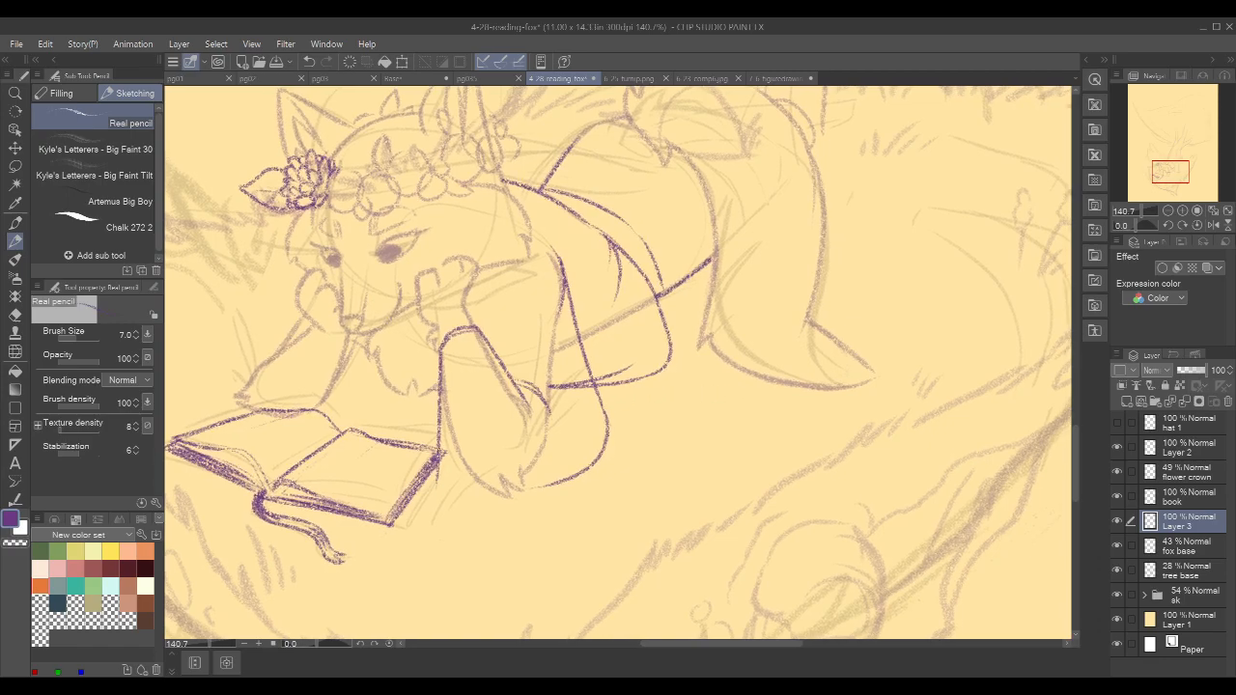
- Sketch the rounded bottom edge of the near sleeve beneath the elbow in a mirrored, rotated view, and return to the normal orientation
{"action": "left_click", "coordinate": [1213, 224]}
{"action": "left_click_drag", "start_coordinate": [965, 280], "coordinate": [679, 289]}
{"action": "mouse_move", "coordinate": [848, 380]}
{"action": "left_mouse_down"}
{"action": "mouse_move", "coordinate": [814, 256]}
{"action": "mouse_move", "coordinate": [698, 160]}
{"action": "left_mouse_up"}
{"action": "mouse_move", "coordinate": [725, 450]}
{"action": "left_mouse_down"}
{"action": "mouse_move", "coordinate": [736, 475]}
{"action": "mouse_move", "coordinate": [705, 549]}
{"action": "left_mouse_up"}
{"action": "key", "text": "ctrl+z"}
{"action": "left_click_drag", "start_coordinate": [723, 448], "coordinate": [687, 566]}
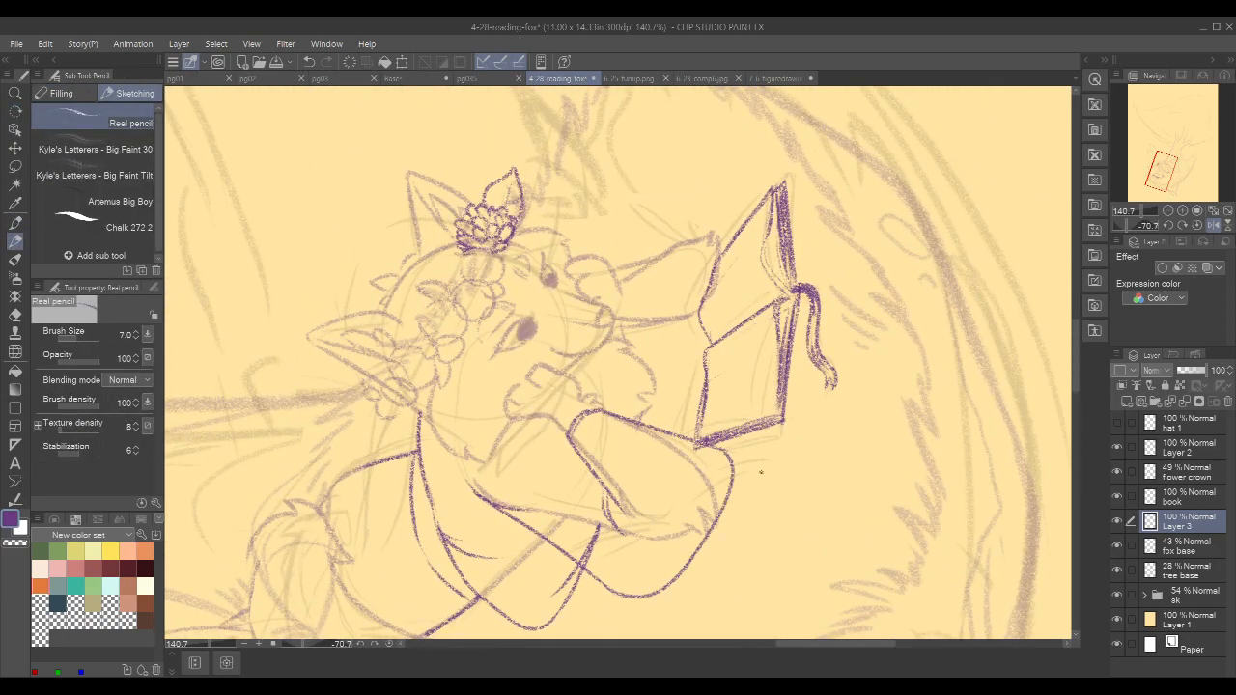
{"action": "key", "text": "ctrl+z"}
{"action": "key", "text": "ctrl+y"}
{"action": "key", "text": "ctrl+z"}
{"action": "left_click_drag", "start_coordinate": [723, 449], "coordinate": [714, 531]}
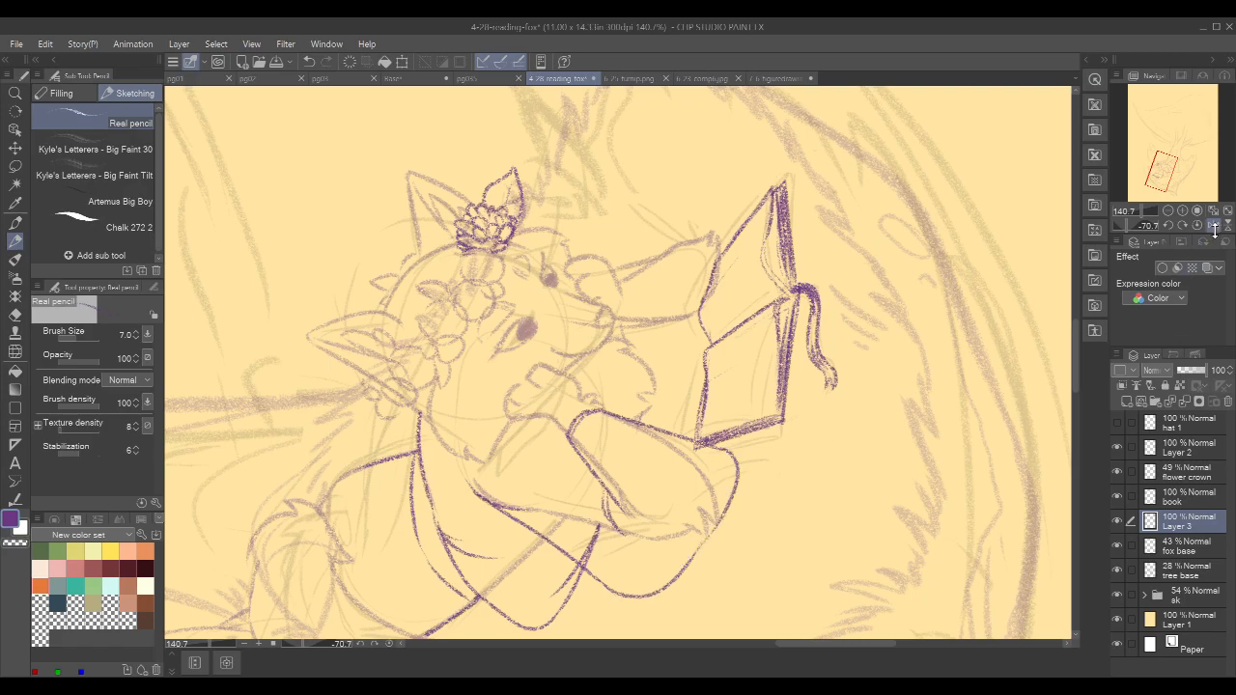
{"action": "key", "text": "r"}
{"action": "left_click_drag", "start_coordinate": [1003, 393], "coordinate": [996, 365]}
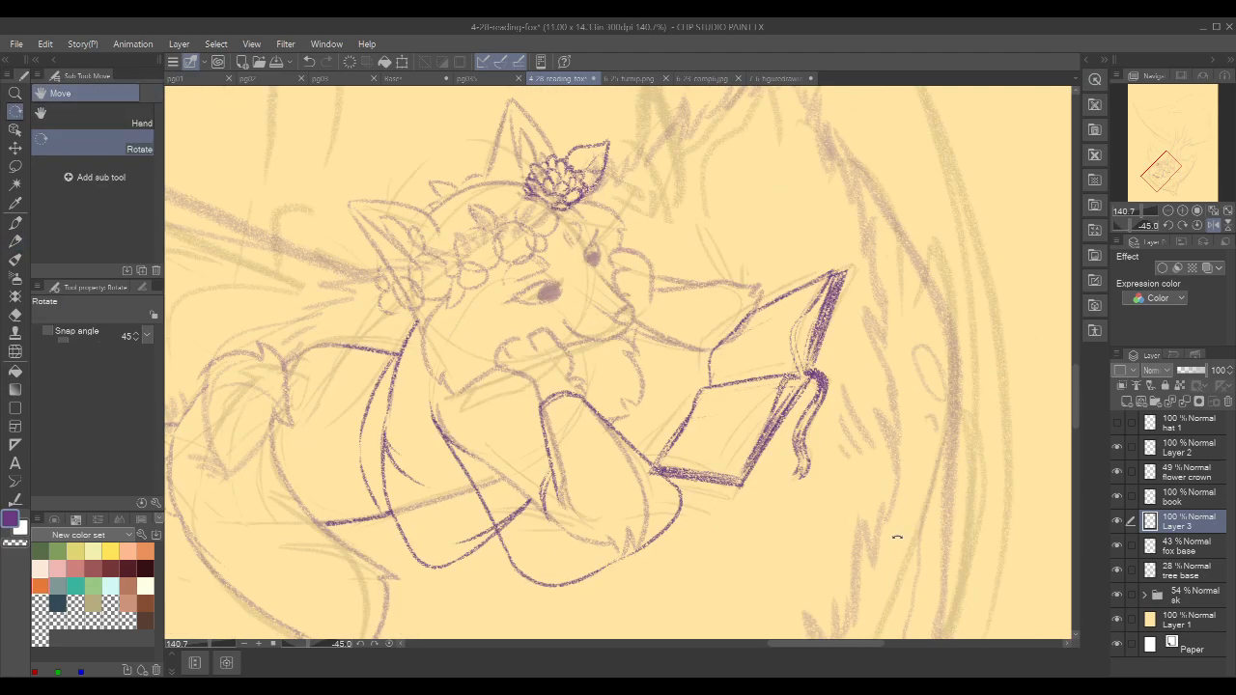
{"action": "left_click_drag", "start_coordinate": [898, 536], "coordinate": [838, 563]}
{"action": "left_click", "coordinate": [1214, 225]}
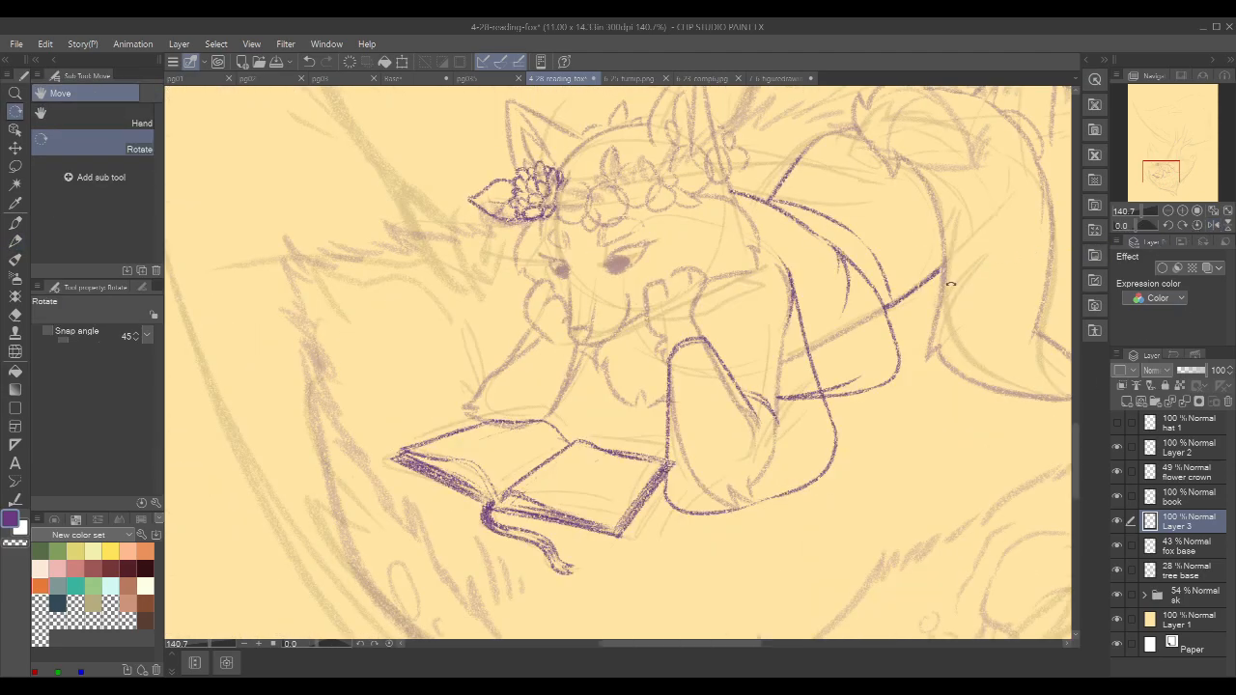
- Try to shift the book on its layer slightly away from the front edge of the near sleeve
{"action": "key", "text": "p"}
{"action": "left_click_drag", "start_coordinate": [931, 512], "coordinate": [828, 414]}
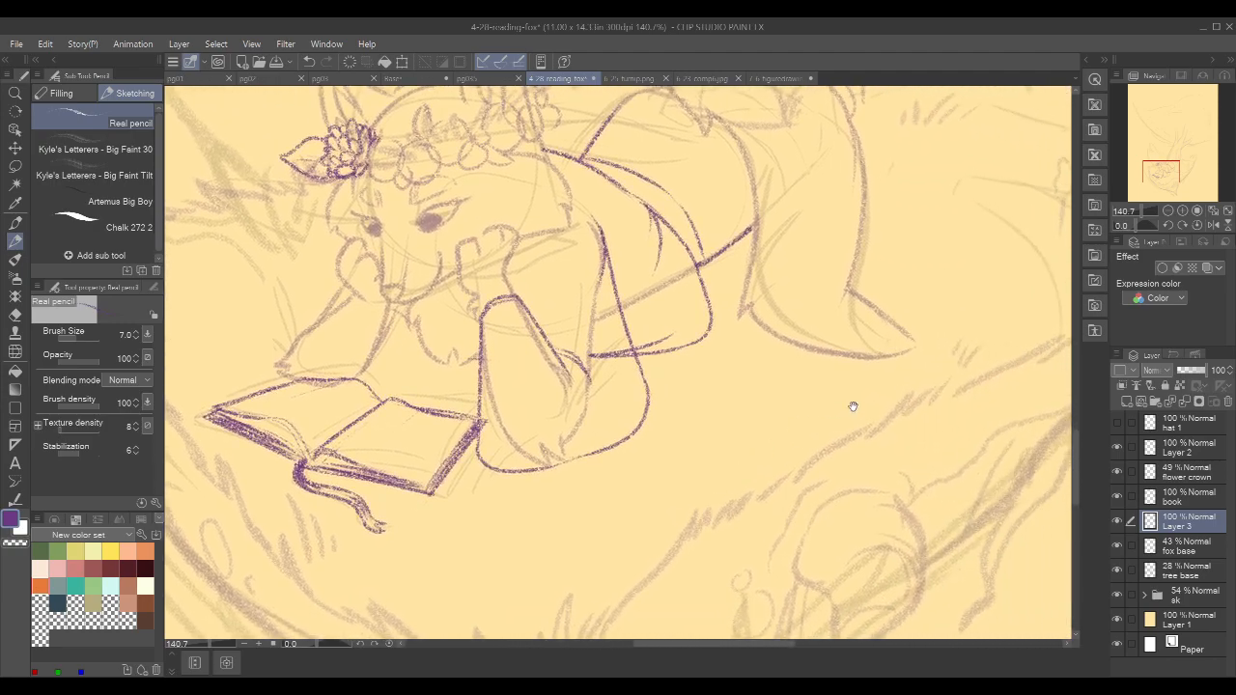
{"action": "mouse_move", "coordinate": [929, 421]}
{"action": "left_mouse_down"}
{"action": "mouse_move", "coordinate": [897, 427]}
{"action": "mouse_move", "coordinate": [908, 419]}
{"action": "mouse_move", "coordinate": [849, 400]}
{"action": "mouse_move", "coordinate": [864, 376]}
{"action": "mouse_move", "coordinate": [834, 428]}
{"action": "mouse_move", "coordinate": [911, 433]}
{"action": "mouse_move", "coordinate": [940, 414]}
{"action": "mouse_move", "coordinate": [930, 406]}
{"action": "mouse_move", "coordinate": [878, 457]}
{"action": "mouse_move", "coordinate": [904, 408]}
{"action": "left_mouse_up"}
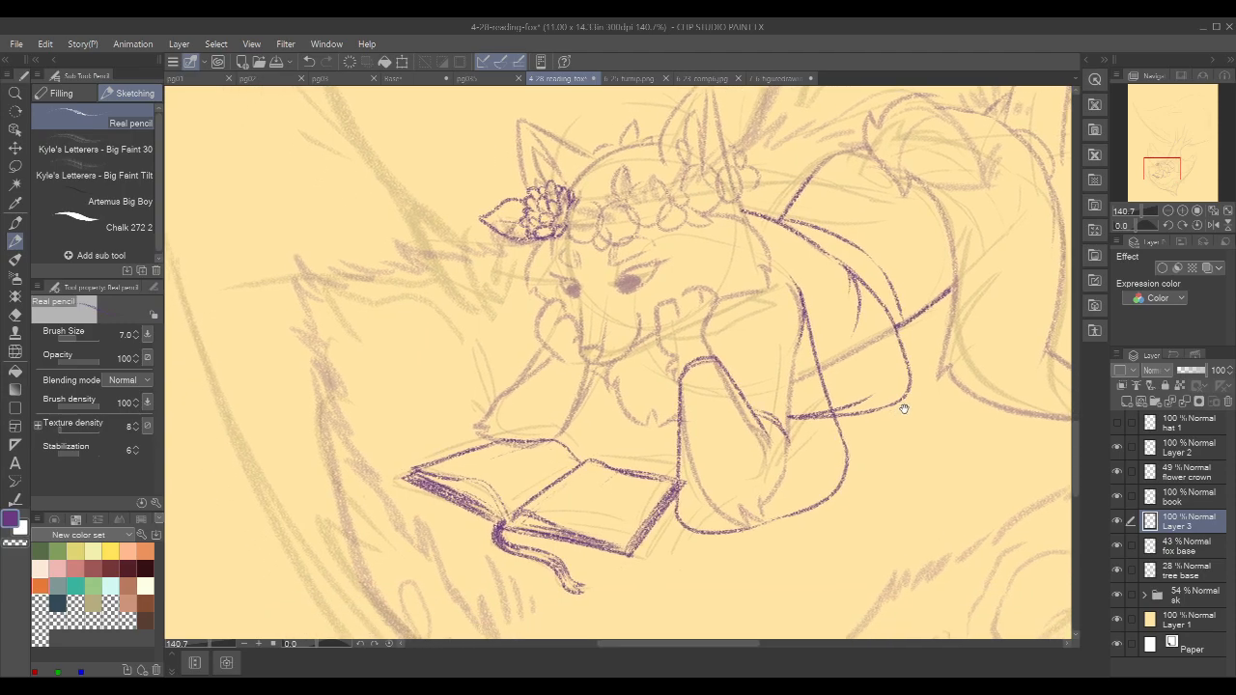
{"action": "left_click", "coordinate": [1189, 496]}
{"action": "key", "text": "ctrl+t"}
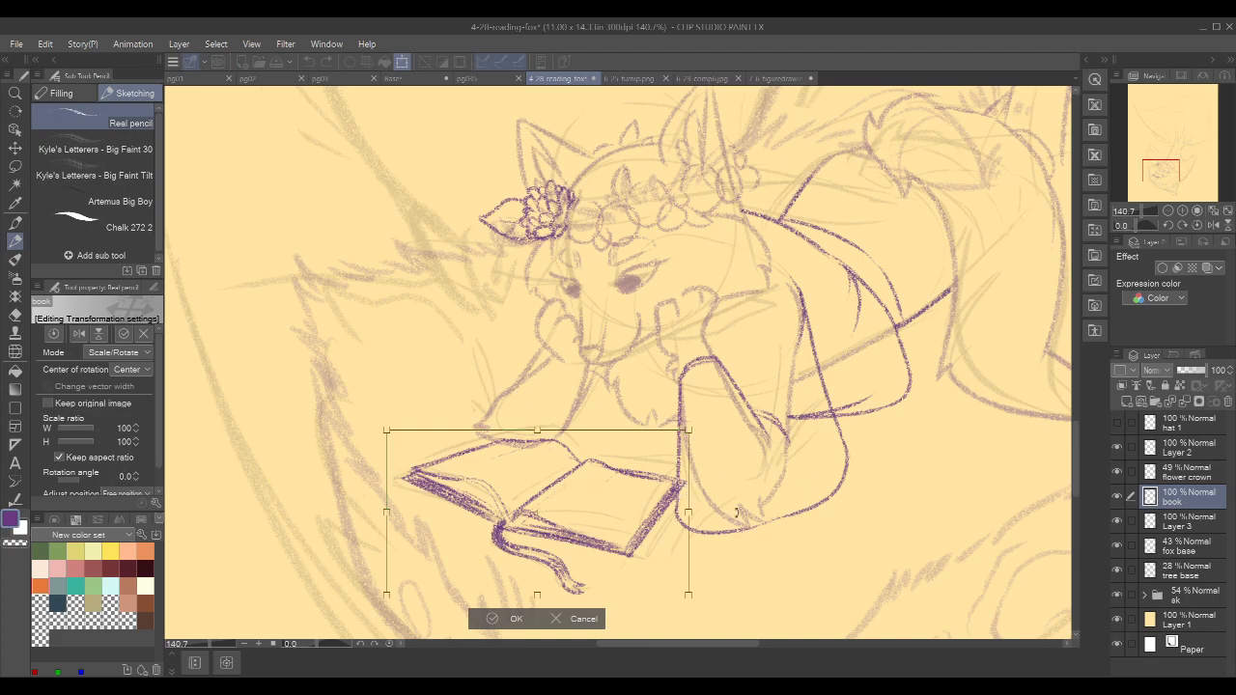
{"action": "left_click", "coordinate": [583, 619]}
{"action": "key", "text": "c"}
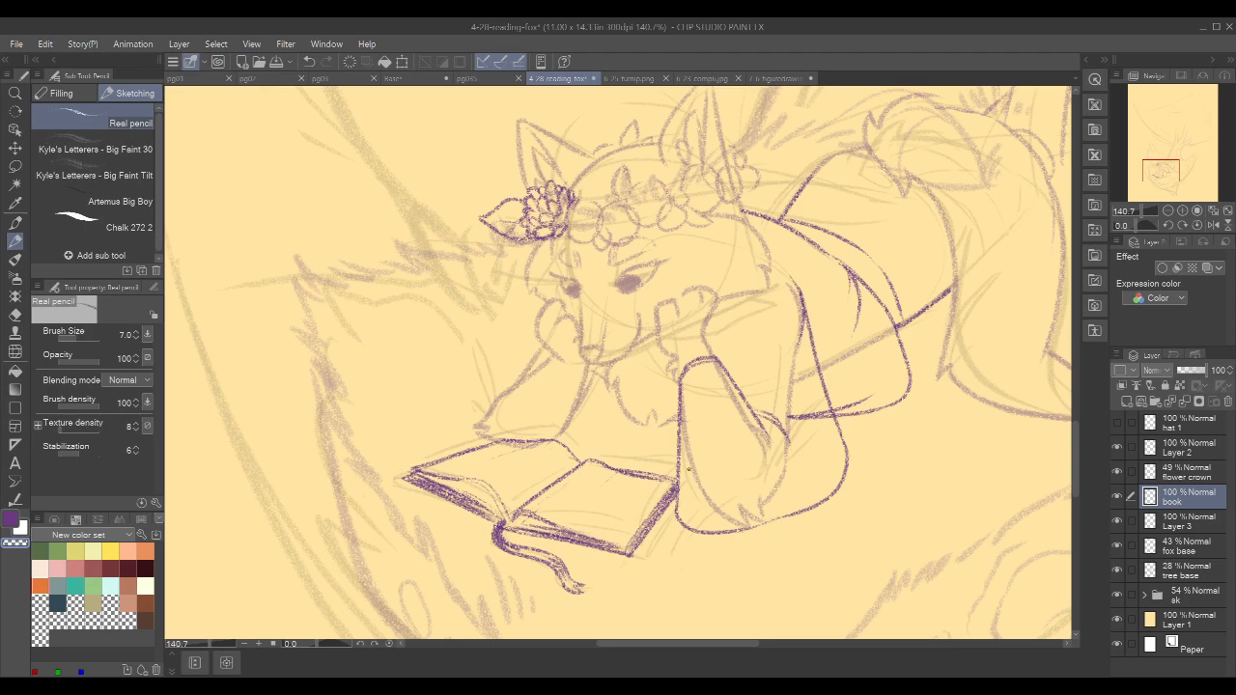
{"action": "key", "text": "ctrl+z"}
{"action": "key", "text": "ctrl+t"}
{"action": "left_click_drag", "start_coordinate": [666, 540], "coordinate": [651, 548]}
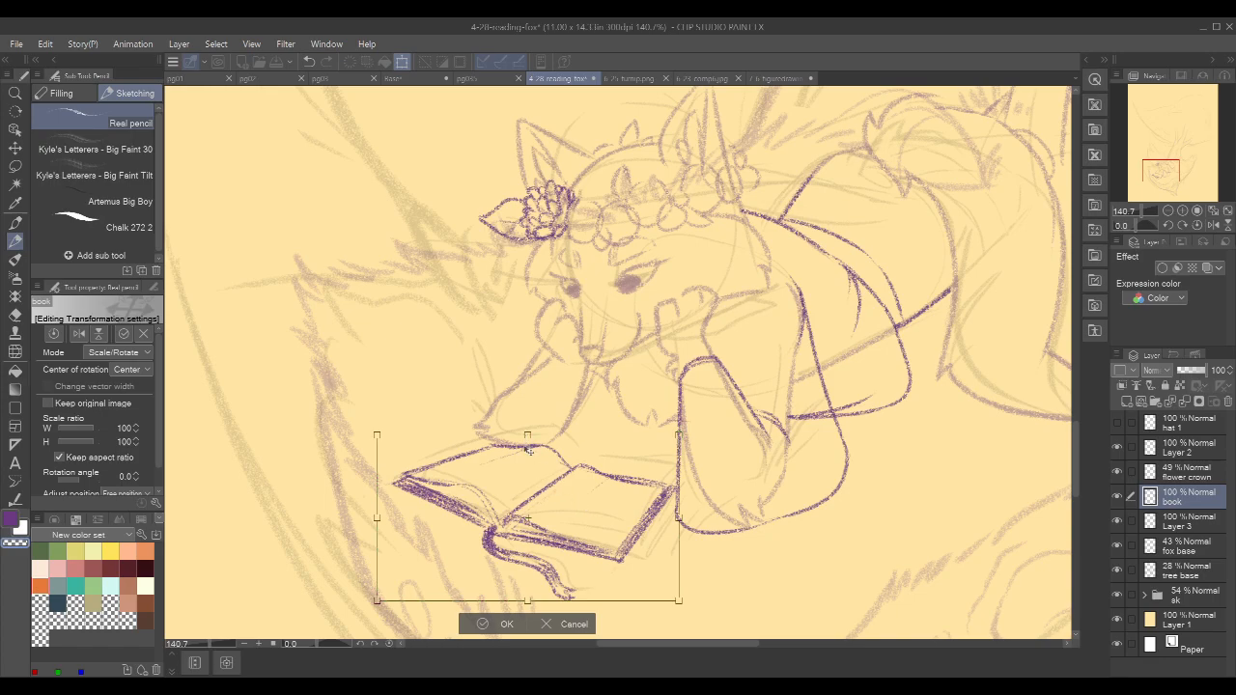
{"action": "left_click", "coordinate": [500, 624]}
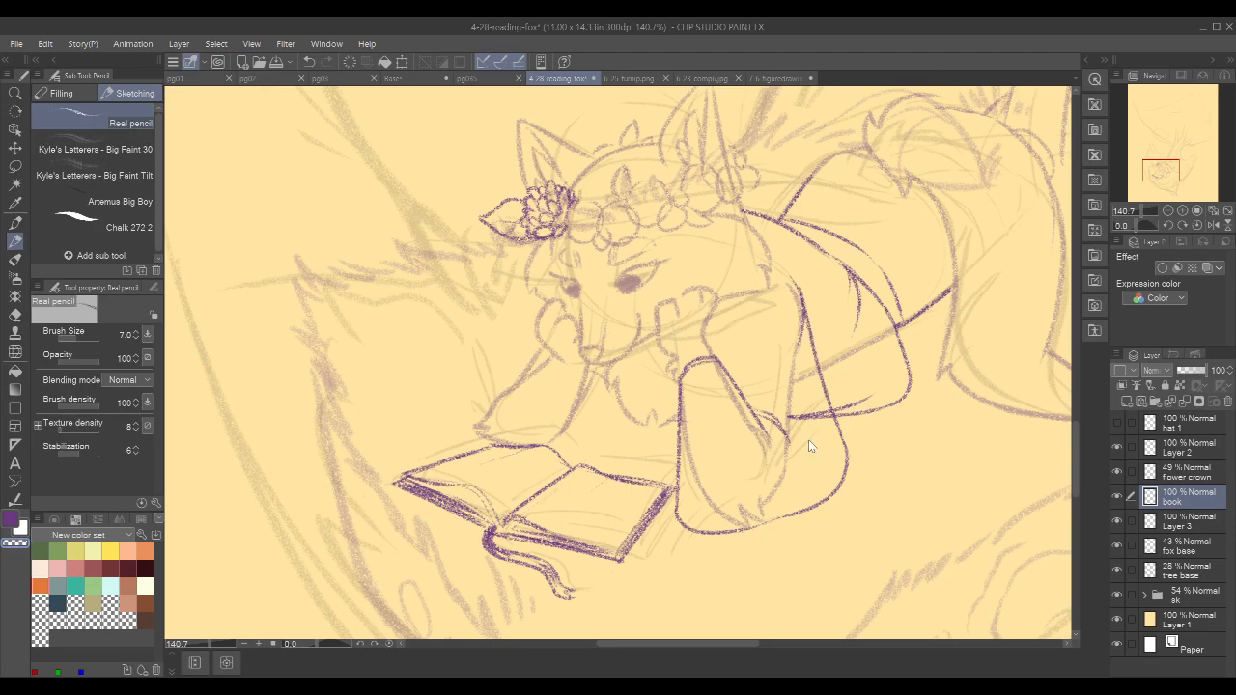
{"action": "key", "text": "ctrl+z"}
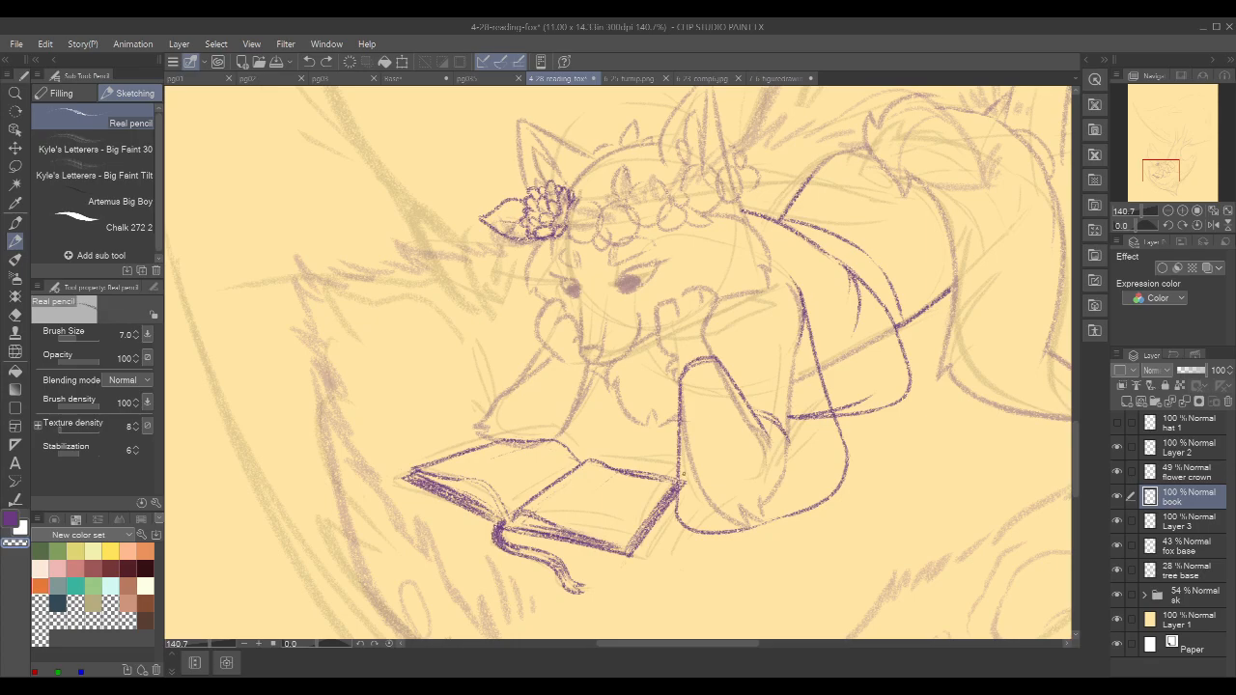
- Erase the corner of the book where it meets the near sleeve's front edge
{"action": "left_click_drag", "start_coordinate": [682, 507], "coordinate": [684, 467]}
{"action": "left_click_drag", "start_coordinate": [938, 338], "coordinate": [852, 386]}
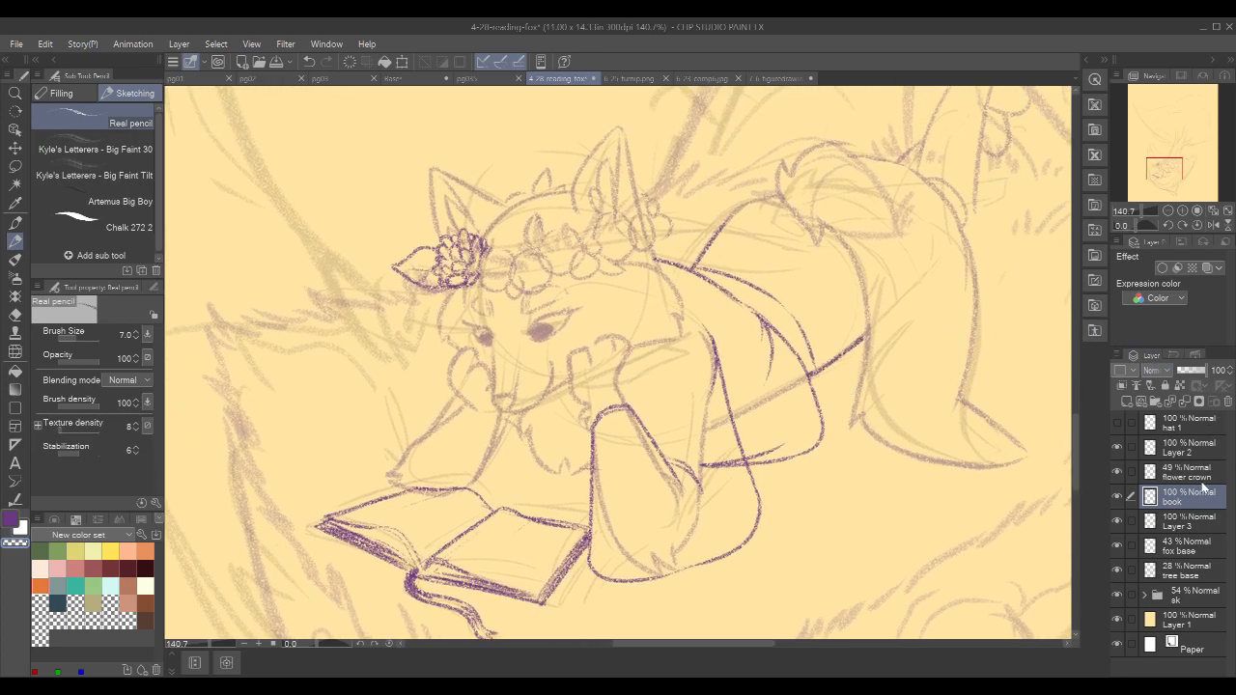
- Rename the garment sketch layer, Layer 3, as clothes
{"action": "left_click", "coordinate": [1189, 521]}
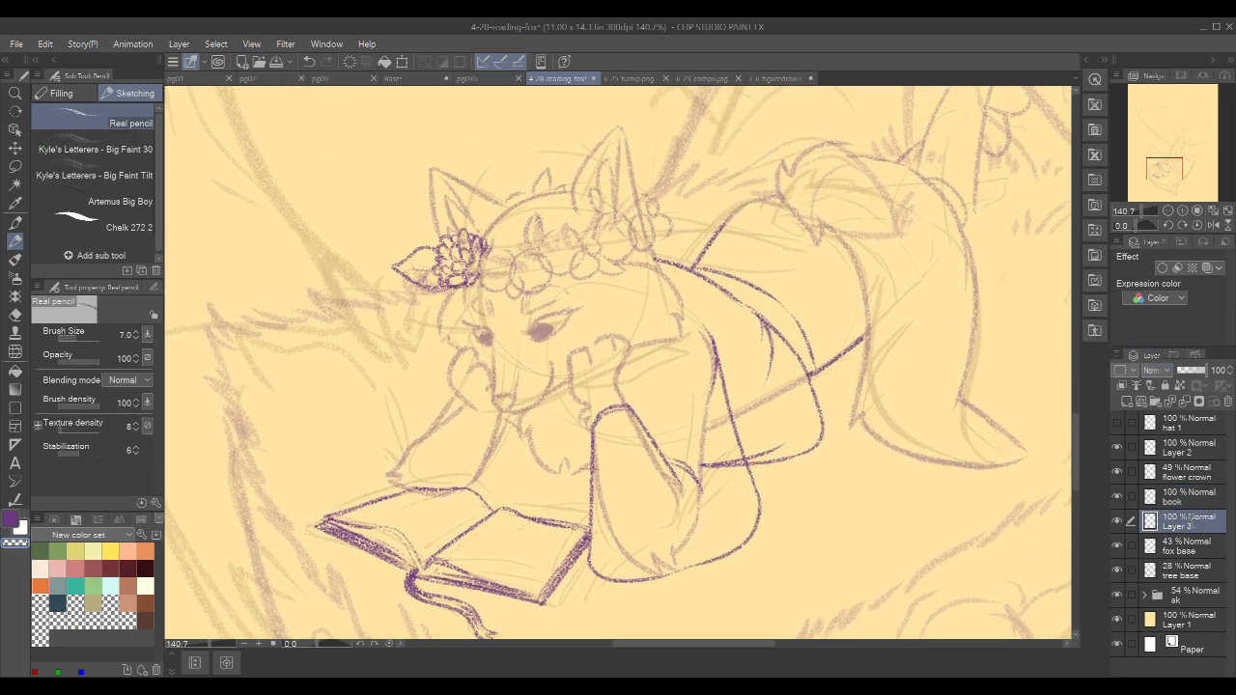
{"action": "double_click", "coordinate": [1191, 524]}
{"action": "type", "text": "clothes"}
{"action": "key", "text": "Return"}
- Sketch a second line just inside the near sleeve's front edge, running from below the cuff toward the elbow
{"action": "left_click_drag", "start_coordinate": [598, 433], "coordinate": [613, 559]}
{"action": "key", "text": "ctrl+z"}
{"action": "left_click_drag", "start_coordinate": [597, 432], "coordinate": [610, 552]}
{"action": "key", "text": "ctrl+z"}
{"action": "left_click_drag", "start_coordinate": [599, 432], "coordinate": [610, 554]}
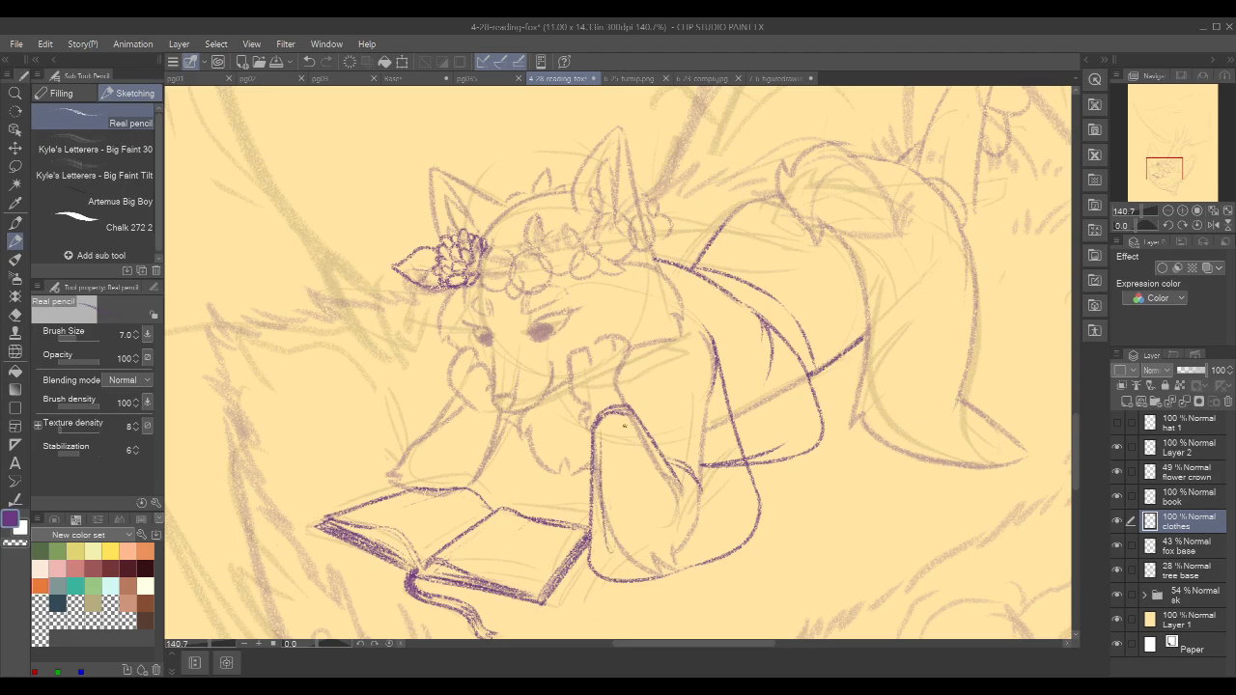
- Try to sketch short fold lines inside the near sleeve just below the cuff rim
{"action": "left_click_drag", "start_coordinate": [612, 429], "coordinate": [628, 469]}
{"action": "key", "text": "ctrl+z"}
{"action": "left_click_drag", "start_coordinate": [615, 419], "coordinate": [644, 471]}
{"action": "key", "text": "ctrl+z"}
{"action": "left_click_drag", "start_coordinate": [925, 400], "coordinate": [861, 285]}
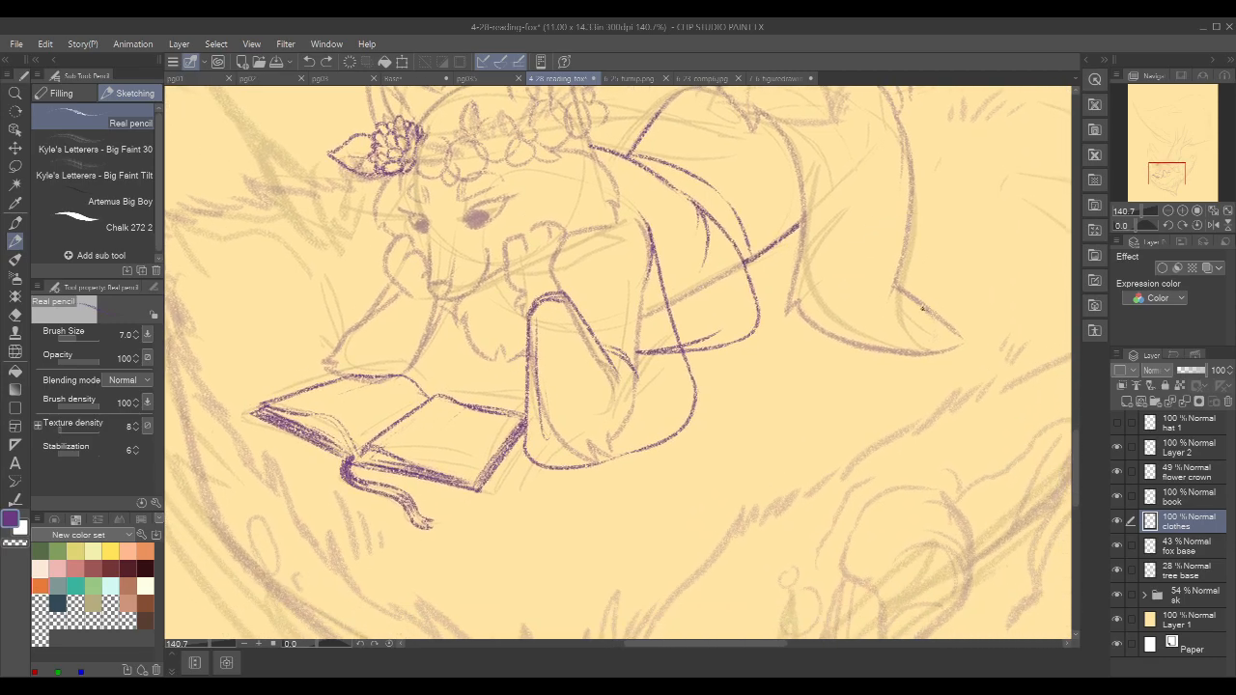
{"action": "left_click_drag", "start_coordinate": [979, 276], "coordinate": [938, 394]}
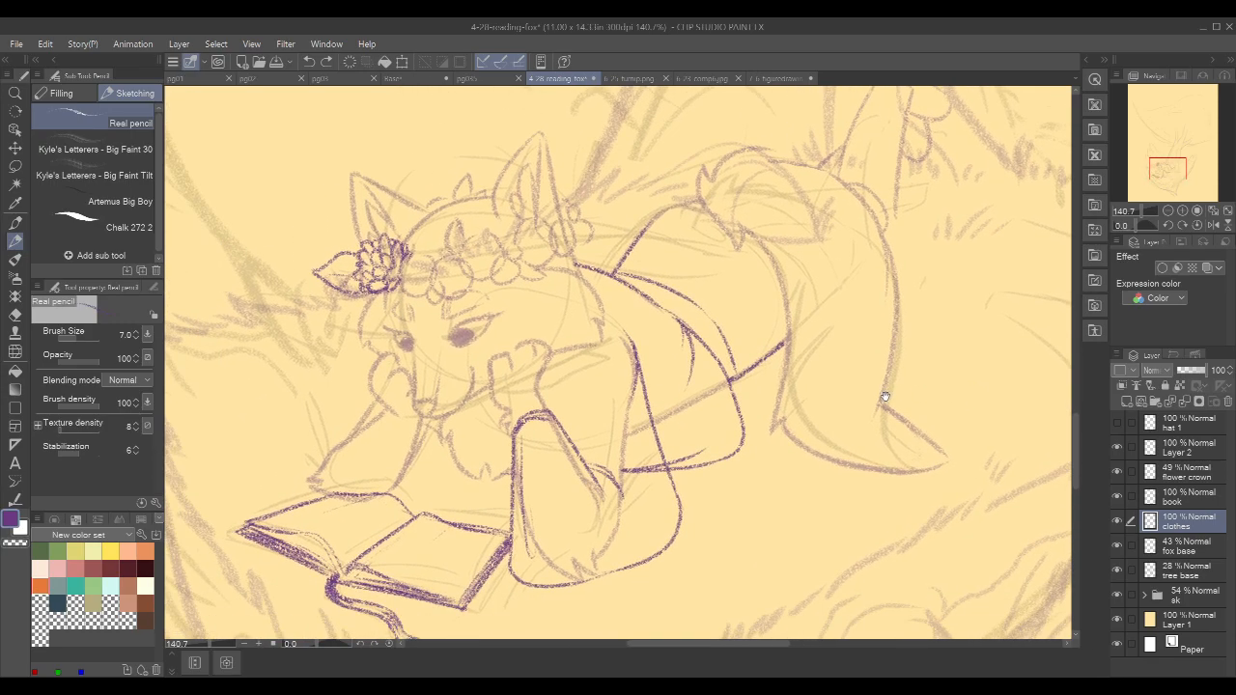
{"action": "left_click_drag", "start_coordinate": [734, 477], "coordinate": [735, 467]}
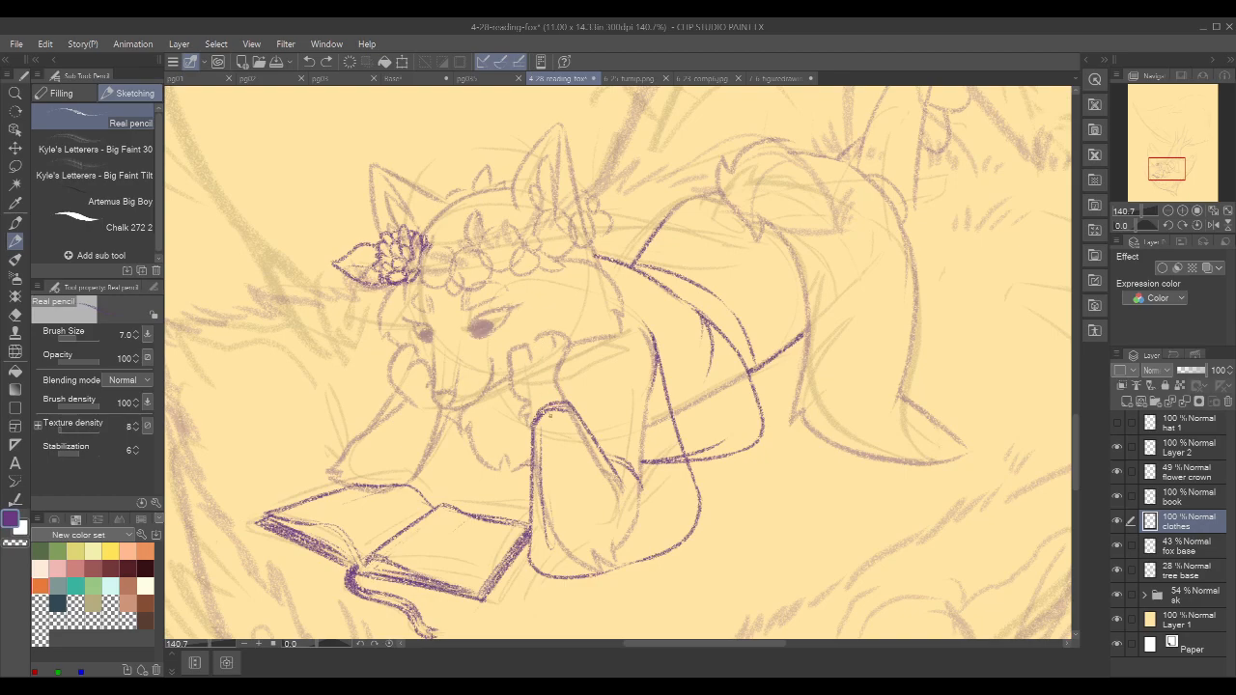
{"action": "left_click_drag", "start_coordinate": [549, 422], "coordinate": [562, 469]}
{"action": "key", "text": "ctrl+z"}
{"action": "left_click_drag", "start_coordinate": [549, 423], "coordinate": [549, 430]}
{"action": "key", "text": "ctrl+z"}
{"action": "left_click_drag", "start_coordinate": [957, 325], "coordinate": [937, 409]}
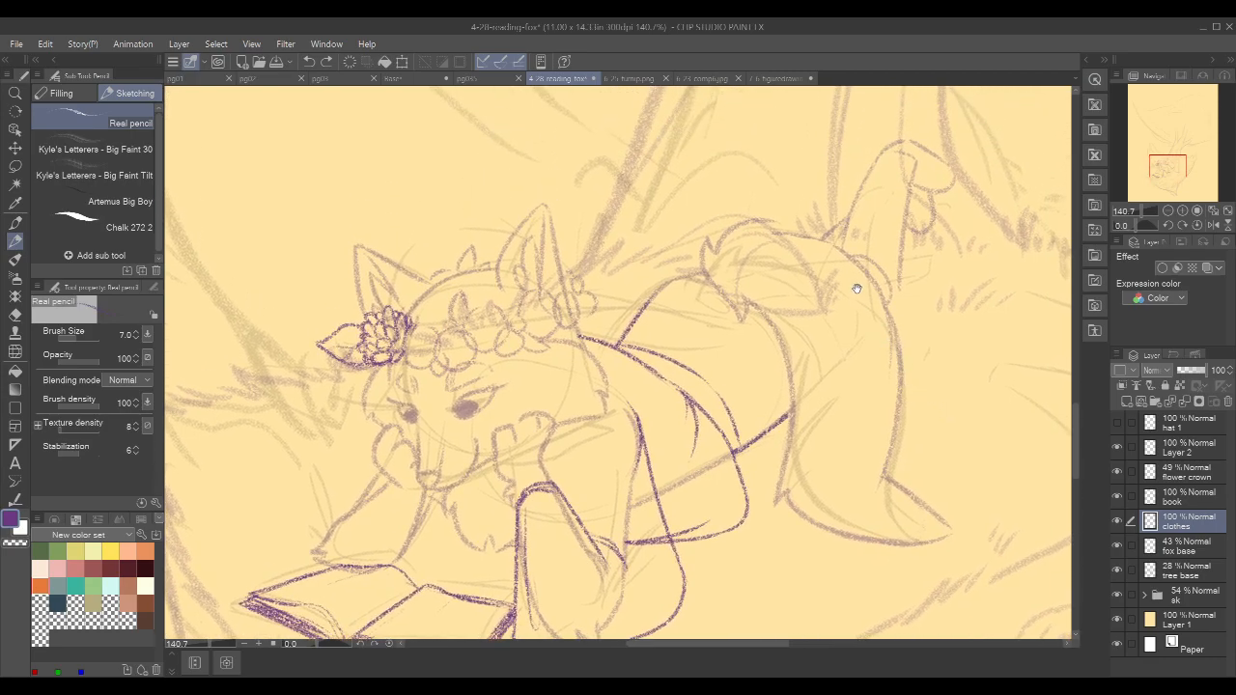
{"action": "mouse_move", "coordinate": [859, 294]}
{"action": "left_mouse_down"}
{"action": "mouse_move", "coordinate": [877, 406]}
{"action": "mouse_move", "coordinate": [863, 309]}
{"action": "left_mouse_up"}
{"action": "left_click_drag", "start_coordinate": [854, 394], "coordinate": [859, 324]}
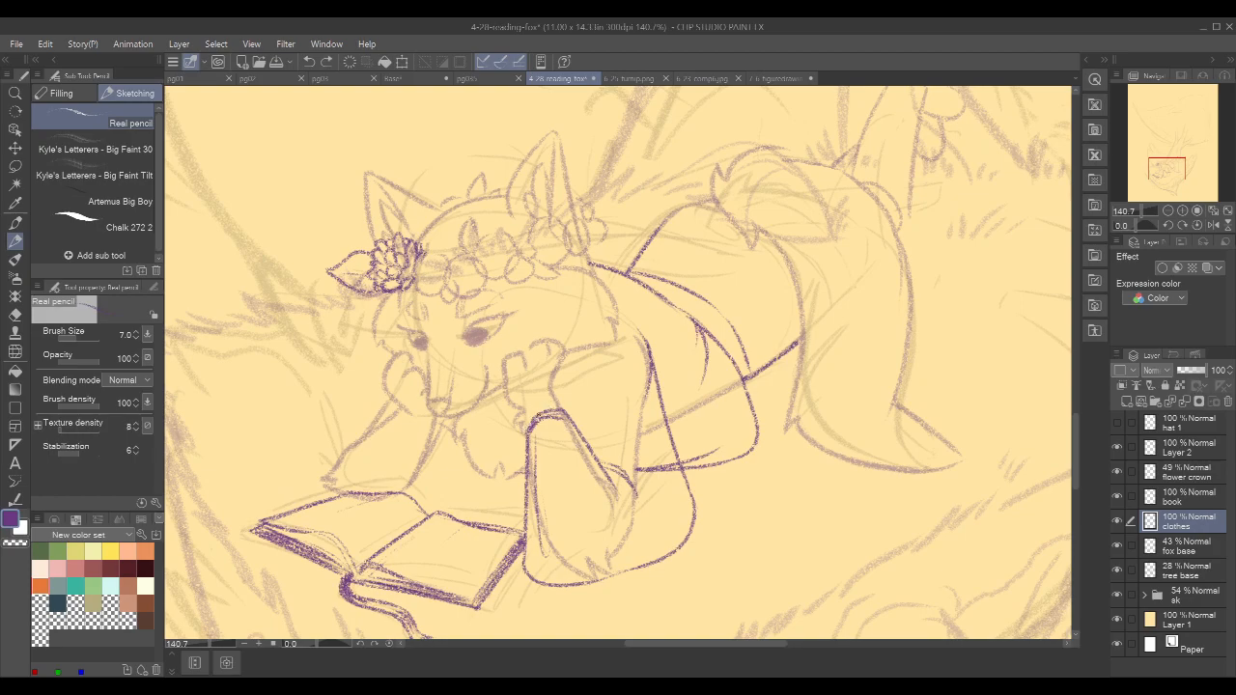
- Redraw the near sleeve's front edge with an outward curve, and erase the old line and the overlapping corner of the book
{"action": "key", "text": "c"}
{"action": "key", "text": "c"}
{"action": "left_click_drag", "start_coordinate": [528, 471], "coordinate": [524, 538]}
{"action": "key", "text": "ctrl+z"}
{"action": "mouse_move", "coordinate": [529, 464]}
{"action": "left_mouse_down"}
{"action": "mouse_move", "coordinate": [521, 546]}
{"action": "mouse_move", "coordinate": [533, 583]}
{"action": "left_mouse_up"}
{"action": "key", "text": "c"}
{"action": "left_click_drag", "start_coordinate": [525, 516], "coordinate": [525, 558]}
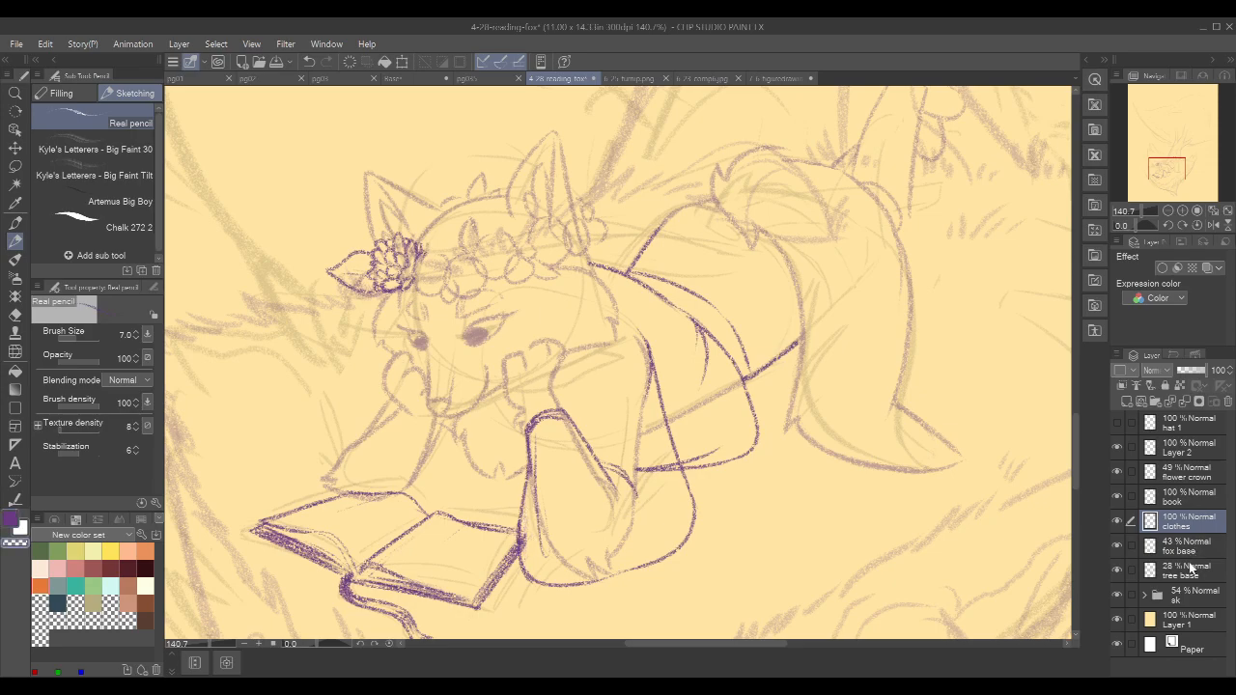
{"action": "left_click", "coordinate": [1189, 496]}
{"action": "left_click_drag", "start_coordinate": [525, 525], "coordinate": [524, 552]}
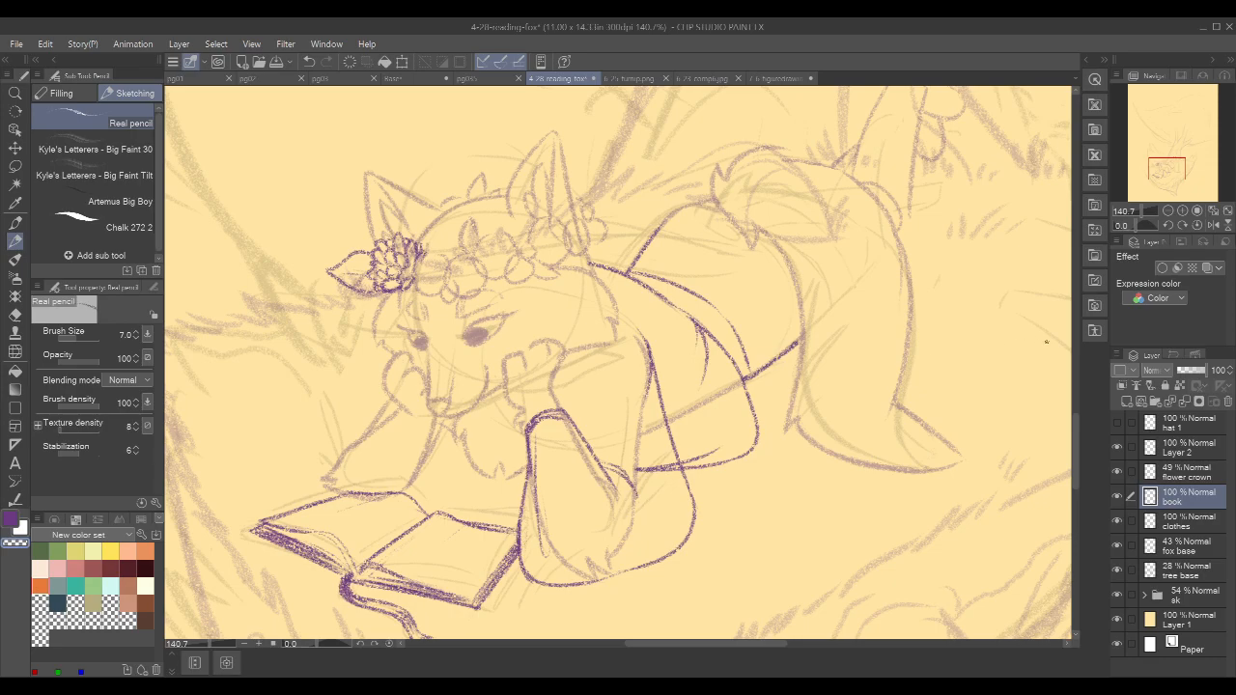
- On the clothes layer, sketch the curved cuff rim of the far sleeve across the wrist below the far paw
{"action": "left_click", "coordinate": [1203, 527]}
{"action": "left_click_drag", "start_coordinate": [932, 445], "coordinate": [936, 416]}
{"action": "key", "text": "c"}
{"action": "left_click_drag", "start_coordinate": [716, 386], "coordinate": [800, 374]}
{"action": "left_click_drag", "start_coordinate": [890, 337], "coordinate": [849, 331]}
{"action": "mouse_move", "coordinate": [612, 369]}
{"action": "left_mouse_down"}
{"action": "mouse_move", "coordinate": [616, 338]}
{"action": "mouse_move", "coordinate": [566, 338]}
{"action": "mouse_move", "coordinate": [697, 300]}
{"action": "left_mouse_up"}
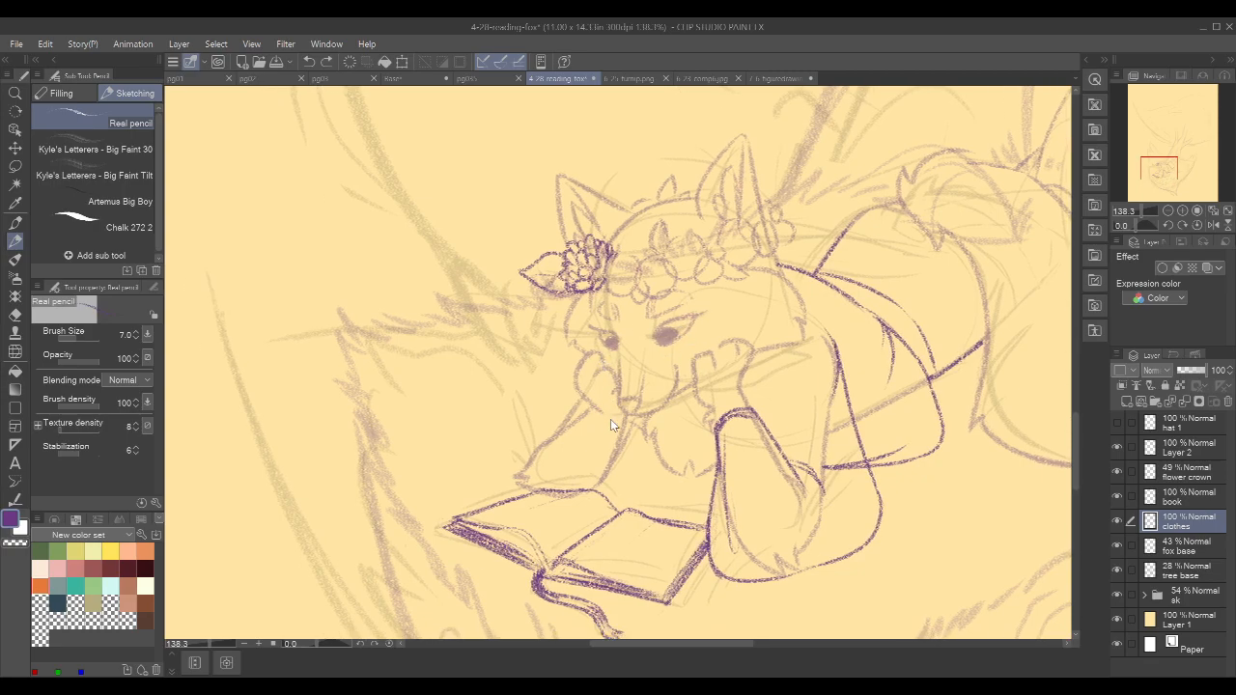
{"action": "left_click_drag", "start_coordinate": [591, 406], "coordinate": [627, 419]}
{"action": "mouse_move", "coordinate": [827, 319]}
{"action": "left_mouse_down"}
{"action": "mouse_move", "coordinate": [683, 316]}
{"action": "mouse_move", "coordinate": [734, 331]}
{"action": "mouse_move", "coordinate": [772, 302]}
{"action": "mouse_move", "coordinate": [818, 307]}
{"action": "left_mouse_up"}
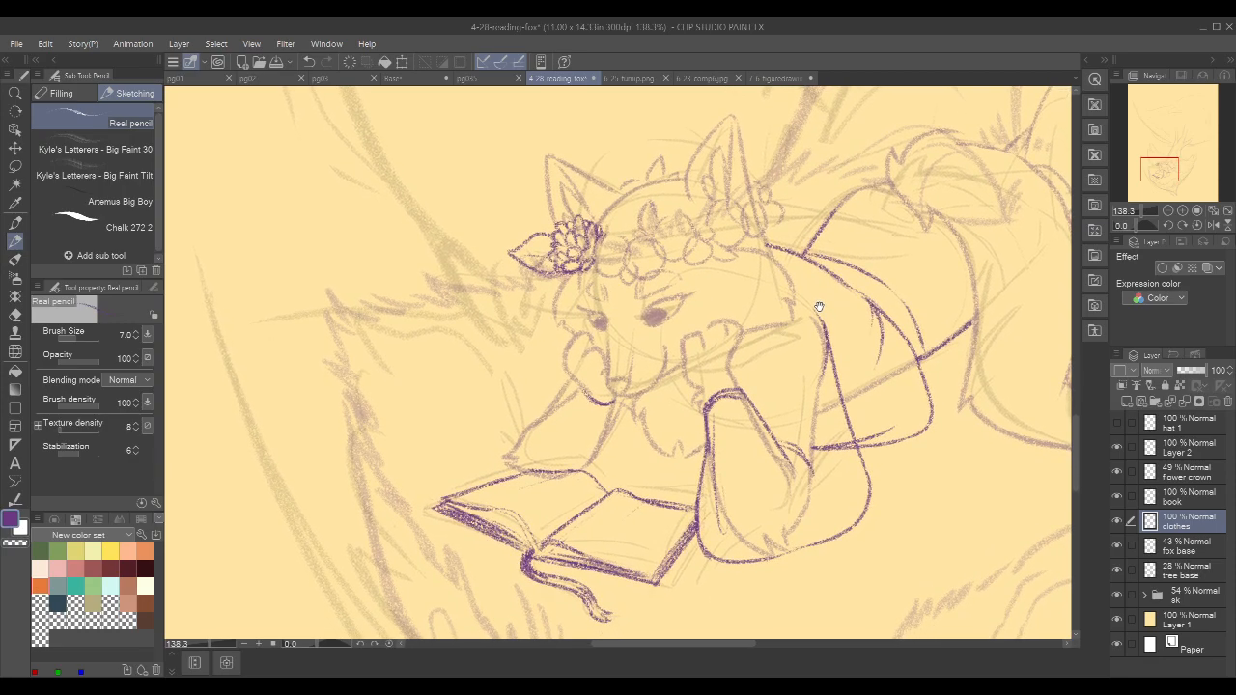
- Sketch the inner edge of the far sleeve from the cuff beneath the muzzle down to the open book
{"action": "left_click", "coordinate": [1194, 555]}
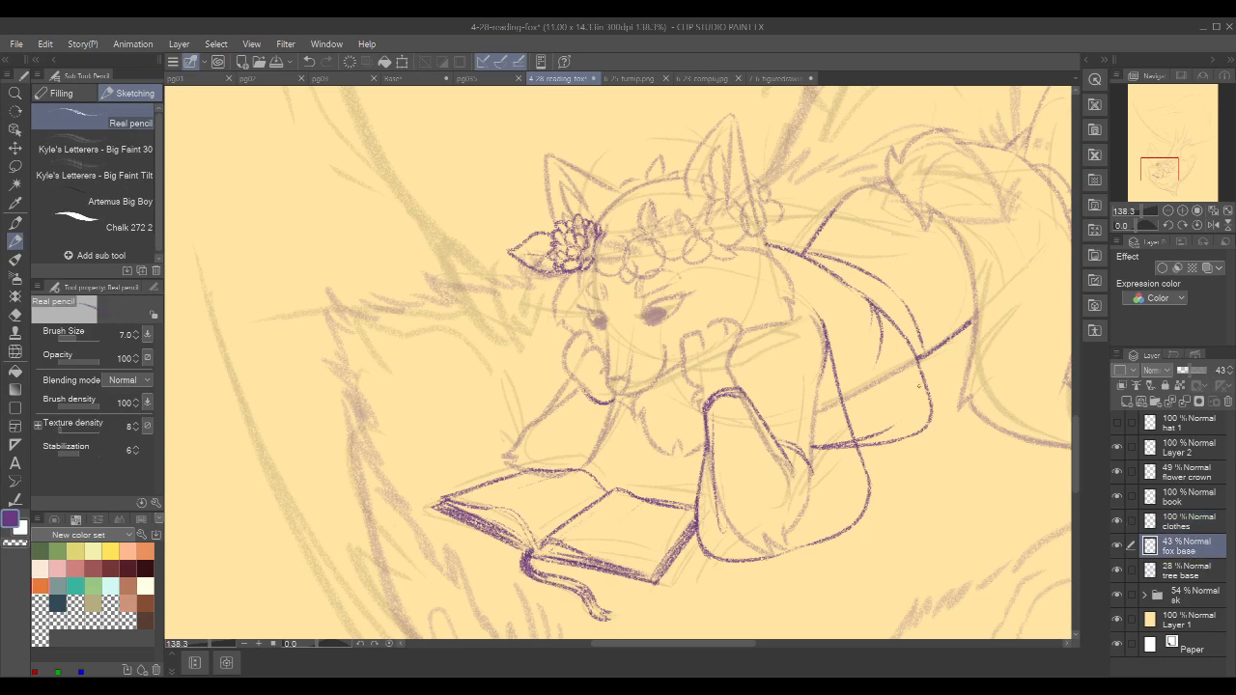
{"action": "left_click", "coordinate": [707, 277]}
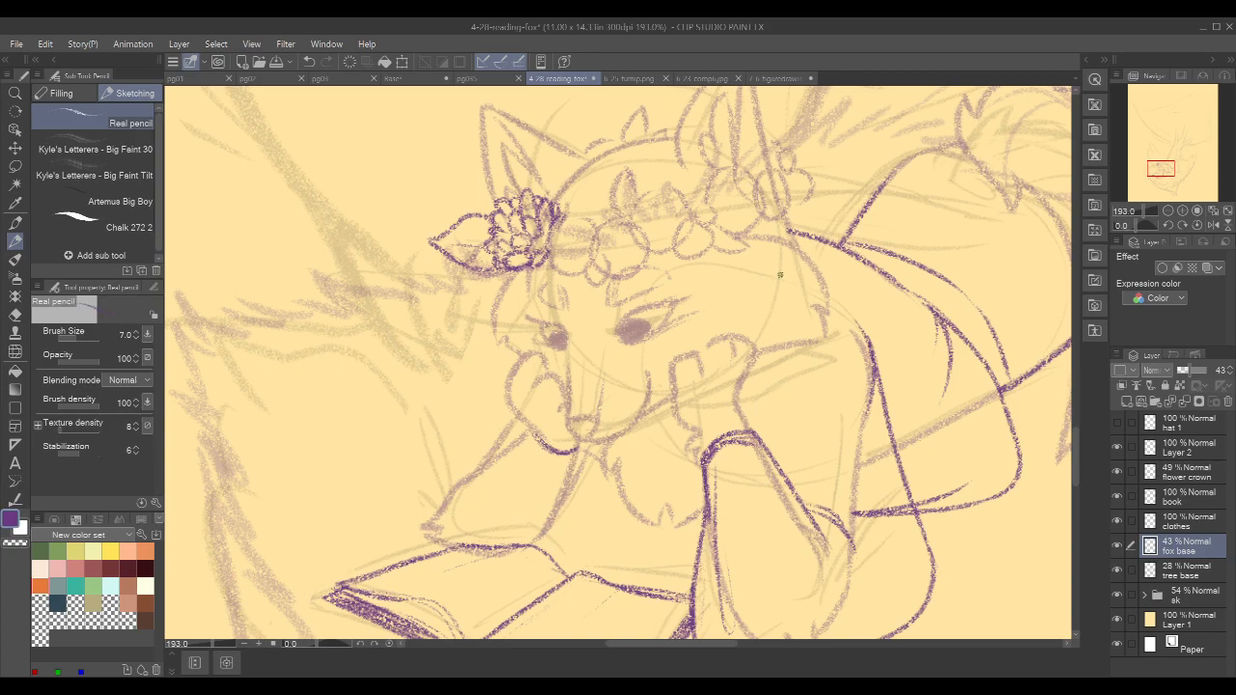
{"action": "left_click", "coordinate": [1197, 521]}
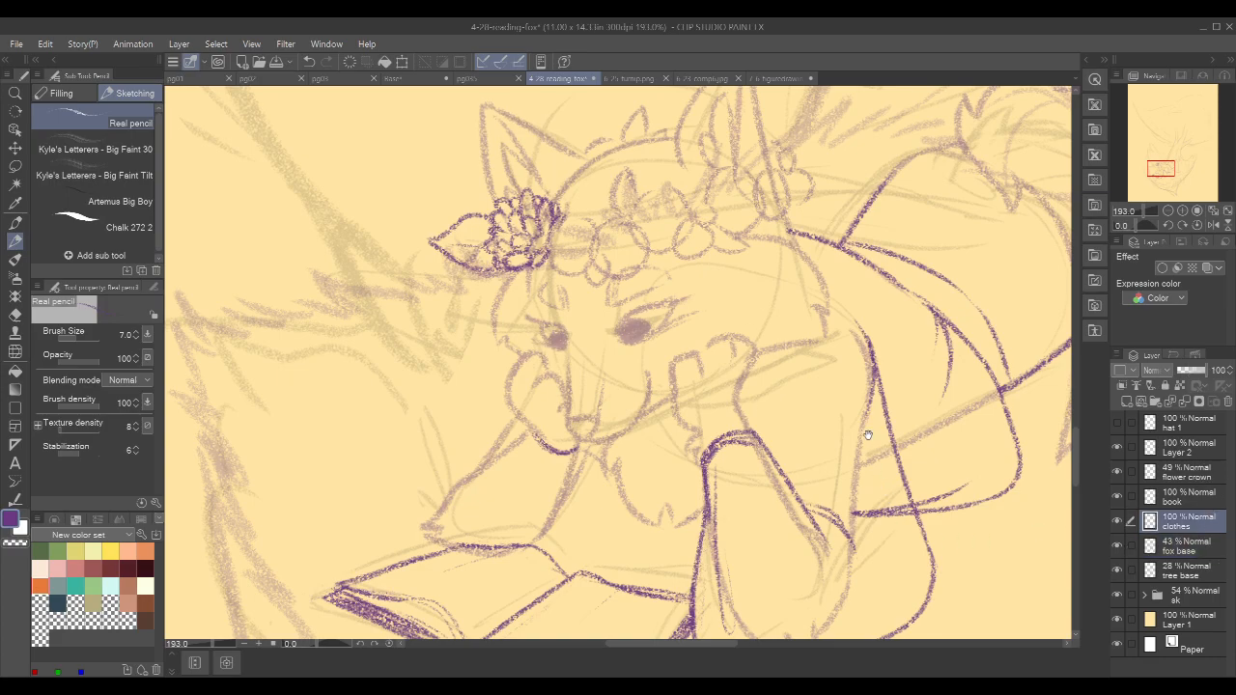
{"action": "left_click_drag", "start_coordinate": [657, 460], "coordinate": [697, 328]}
{"action": "left_click_drag", "start_coordinate": [620, 319], "coordinate": [610, 374]}
{"action": "key", "text": "ctrl+z"}
{"action": "left_click_drag", "start_coordinate": [617, 320], "coordinate": [606, 377]}
{"action": "key", "text": "ctrl+z"}
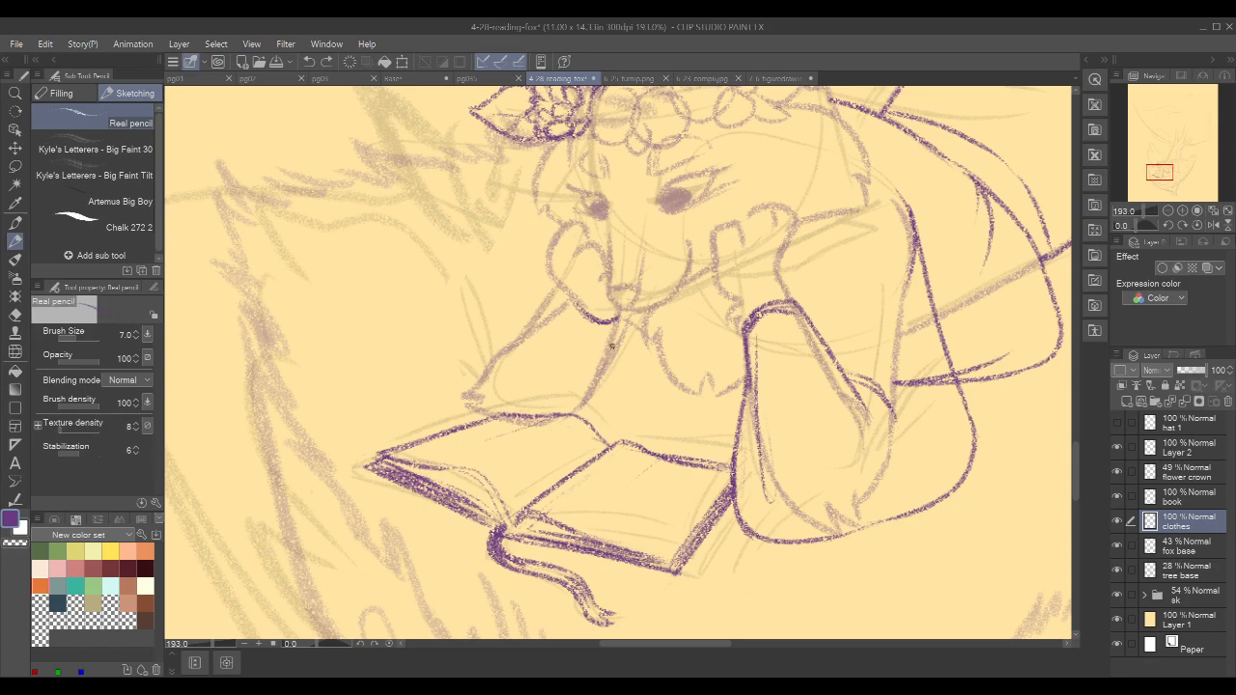
{"action": "left_click_drag", "start_coordinate": [620, 316], "coordinate": [608, 378]}
{"action": "key", "text": "ctrl+z"}
{"action": "left_click_drag", "start_coordinate": [620, 314], "coordinate": [598, 439]}
- Sketch the start of the far sleeve's outer edge at the wrist and reinforce its inner edge down to the book
{"action": "mouse_move", "coordinate": [853, 280]}
{"action": "left_mouse_down"}
{"action": "mouse_move", "coordinate": [879, 298]}
{"action": "mouse_move", "coordinate": [940, 282]}
{"action": "left_mouse_up"}
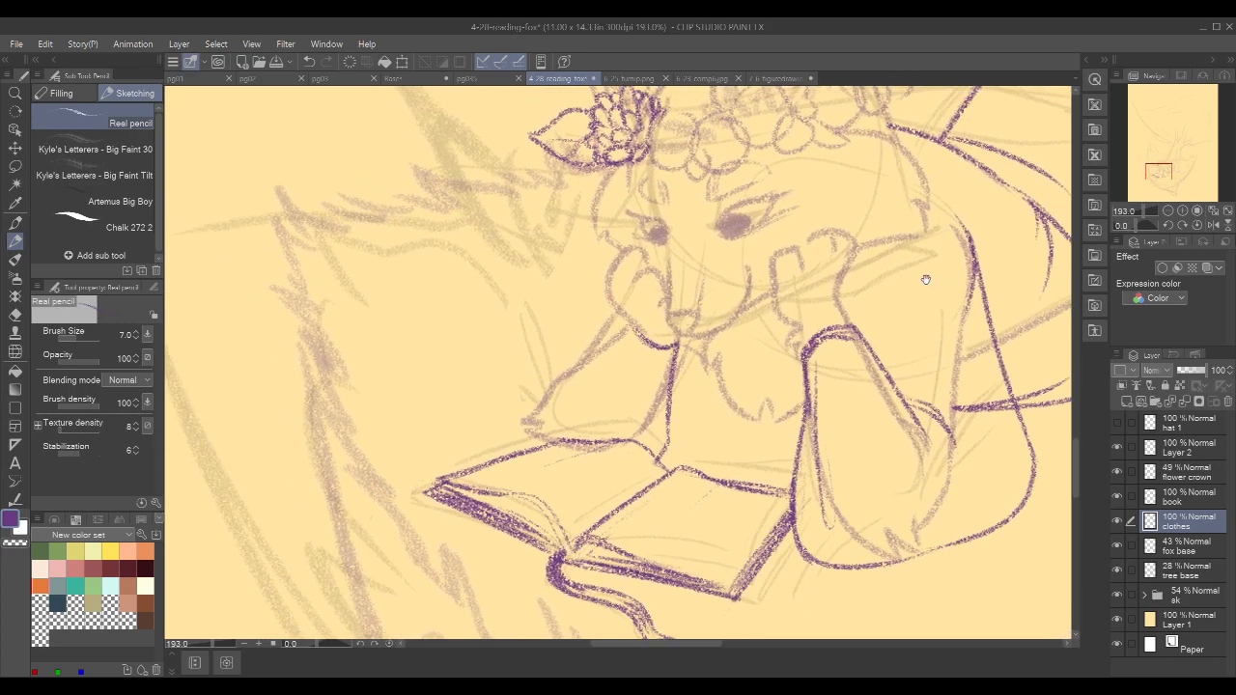
{"action": "left_click_drag", "start_coordinate": [632, 326], "coordinate": [558, 375]}
{"action": "key", "text": "ctrl+z"}
{"action": "mouse_move", "coordinate": [632, 329]}
{"action": "left_mouse_down"}
{"action": "mouse_move", "coordinate": [608, 349]}
{"action": "mouse_move", "coordinate": [669, 394]}
{"action": "left_mouse_up"}
{"action": "key", "text": "c"}
{"action": "key", "text": "c"}
{"action": "left_click_drag", "start_coordinate": [678, 342], "coordinate": [664, 435]}
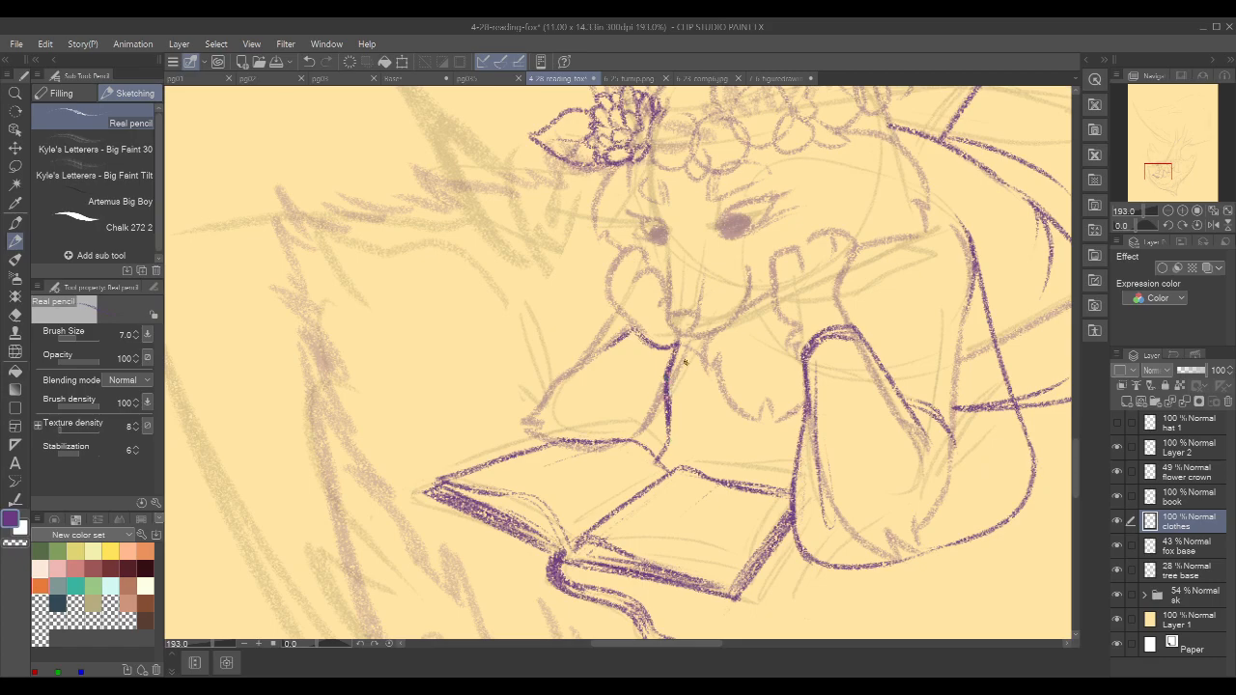
- Add short fold strokes just below the cuff rims of the sleeves
{"action": "key", "text": "c"}
{"action": "key", "text": "c"}
{"action": "left_click_drag", "start_coordinate": [853, 306], "coordinate": [761, 335]}
{"action": "mouse_move", "coordinate": [727, 376]}
{"action": "left_mouse_down"}
{"action": "mouse_move", "coordinate": [734, 418]}
{"action": "mouse_move", "coordinate": [822, 351]}
{"action": "mouse_move", "coordinate": [921, 354]}
{"action": "left_mouse_up"}
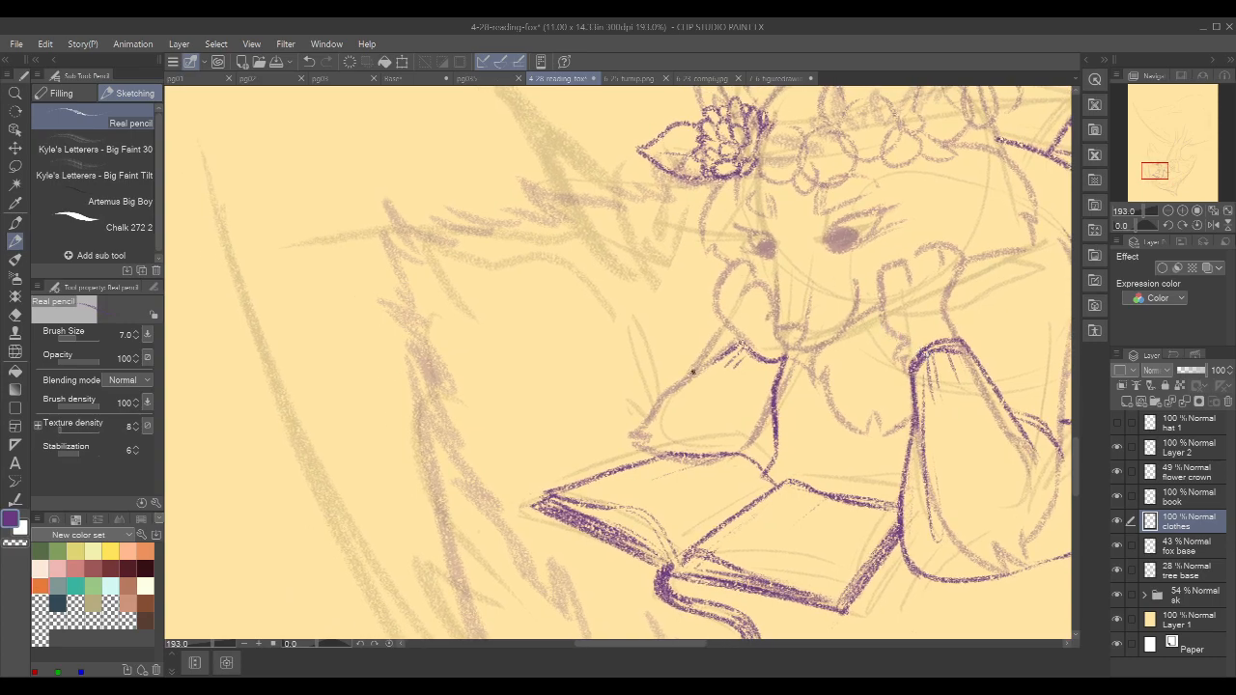
{"action": "left_click_drag", "start_coordinate": [710, 361], "coordinate": [644, 403]}
{"action": "key", "text": "ctrl+z"}
{"action": "mouse_move", "coordinate": [707, 363]}
{"action": "left_mouse_down"}
{"action": "mouse_move", "coordinate": [615, 439]}
{"action": "mouse_move", "coordinate": [626, 454]}
{"action": "left_mouse_up"}
{"action": "key", "text": "ctrl+z"}
{"action": "mouse_move", "coordinate": [707, 365]}
{"action": "left_mouse_down"}
{"action": "mouse_move", "coordinate": [626, 422]}
{"action": "mouse_move", "coordinate": [661, 461]}
{"action": "left_mouse_up"}
{"action": "key", "text": "ctrl+z"}
- Sketch the far sleeve's outer edge from the cuff down to the book in a mirrored, rotated view, and return to the normal orientation
{"action": "left_click", "coordinate": [1213, 225]}
{"action": "mouse_move", "coordinate": [913, 256]}
{"action": "left_mouse_down"}
{"action": "mouse_move", "coordinate": [863, 267]}
{"action": "mouse_move", "coordinate": [956, 262]}
{"action": "left_mouse_up"}
{"action": "key", "text": "shift+space"}
{"action": "mouse_move", "coordinate": [856, 242]}
{"action": "left_mouse_down"}
{"action": "mouse_move", "coordinate": [850, 381]}
{"action": "mouse_move", "coordinate": [770, 392]}
{"action": "left_mouse_up"}
{"action": "left_click_drag", "start_coordinate": [564, 308], "coordinate": [600, 424]}
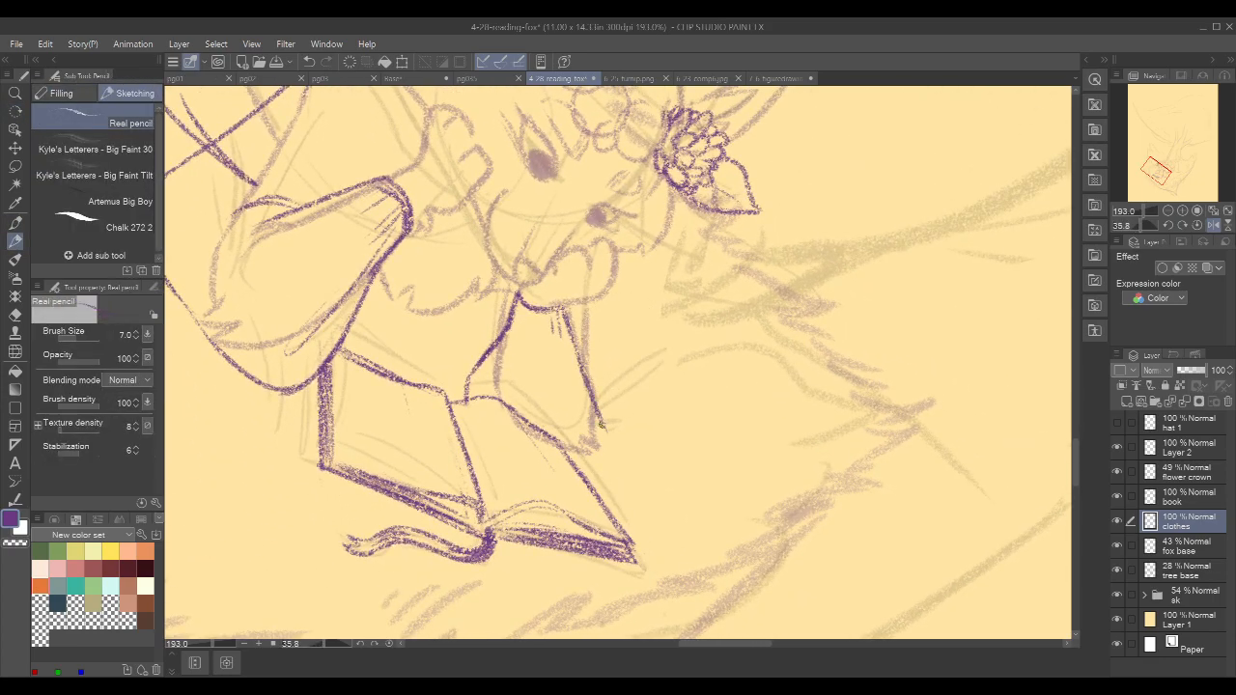
{"action": "key", "text": "ctrl+z"}
{"action": "left_click_drag", "start_coordinate": [569, 340], "coordinate": [595, 440]}
{"action": "left_click_drag", "start_coordinate": [583, 370], "coordinate": [597, 473]}
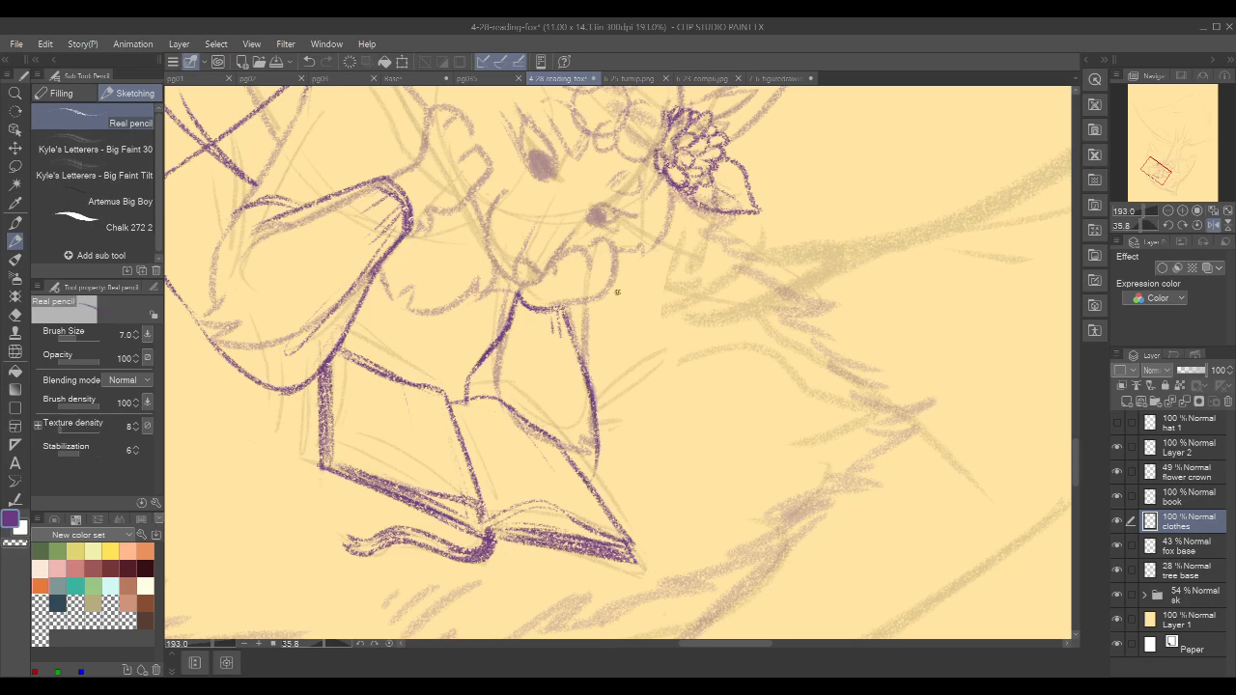
{"action": "key", "text": "r"}
{"action": "left_click_drag", "start_coordinate": [691, 340], "coordinate": [843, 267]}
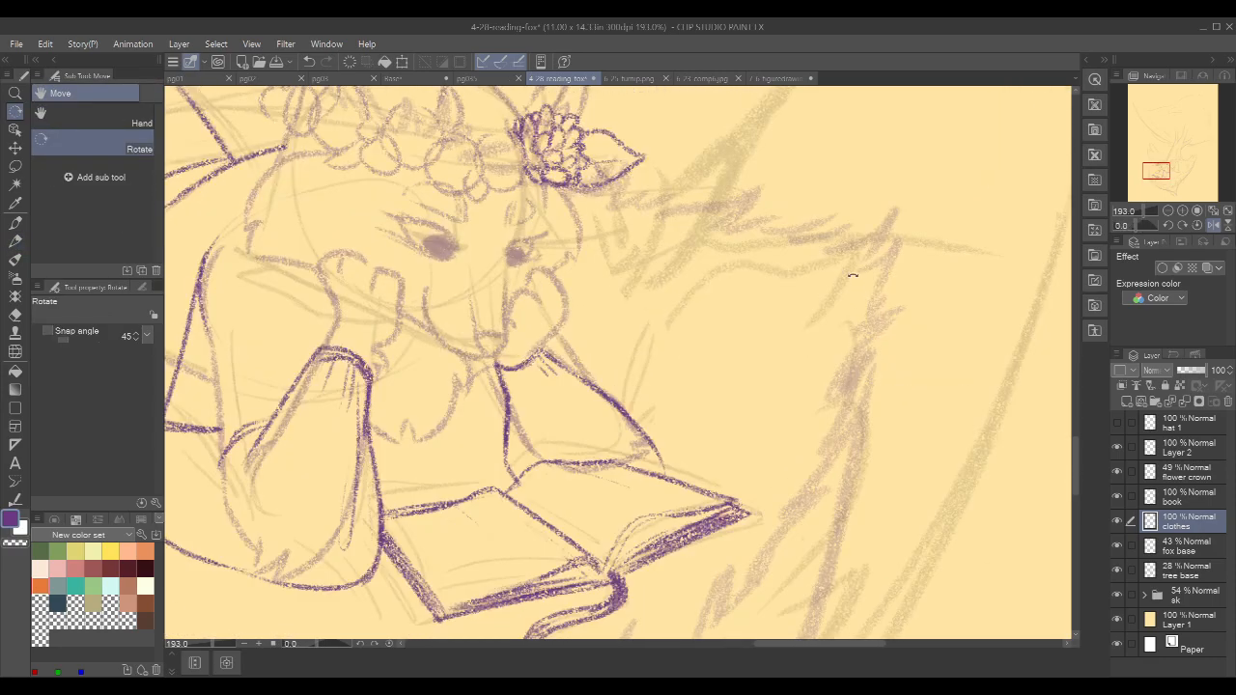
{"action": "left_click", "coordinate": [1214, 225]}
{"action": "key", "text": "p"}
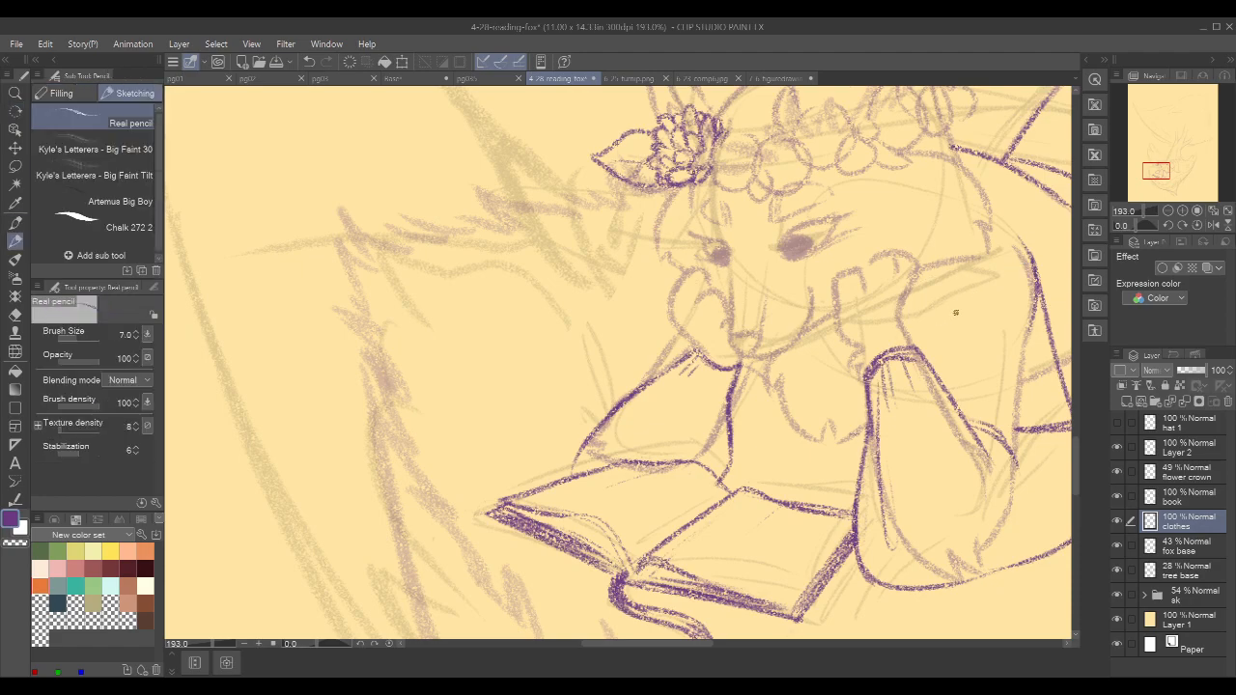
- Try to add another stroke along the far sleeve's outer edge just below the wrist
{"action": "scroll", "coordinate": [998, 320], "scroll_direction": "down", "scroll_amount": 6}
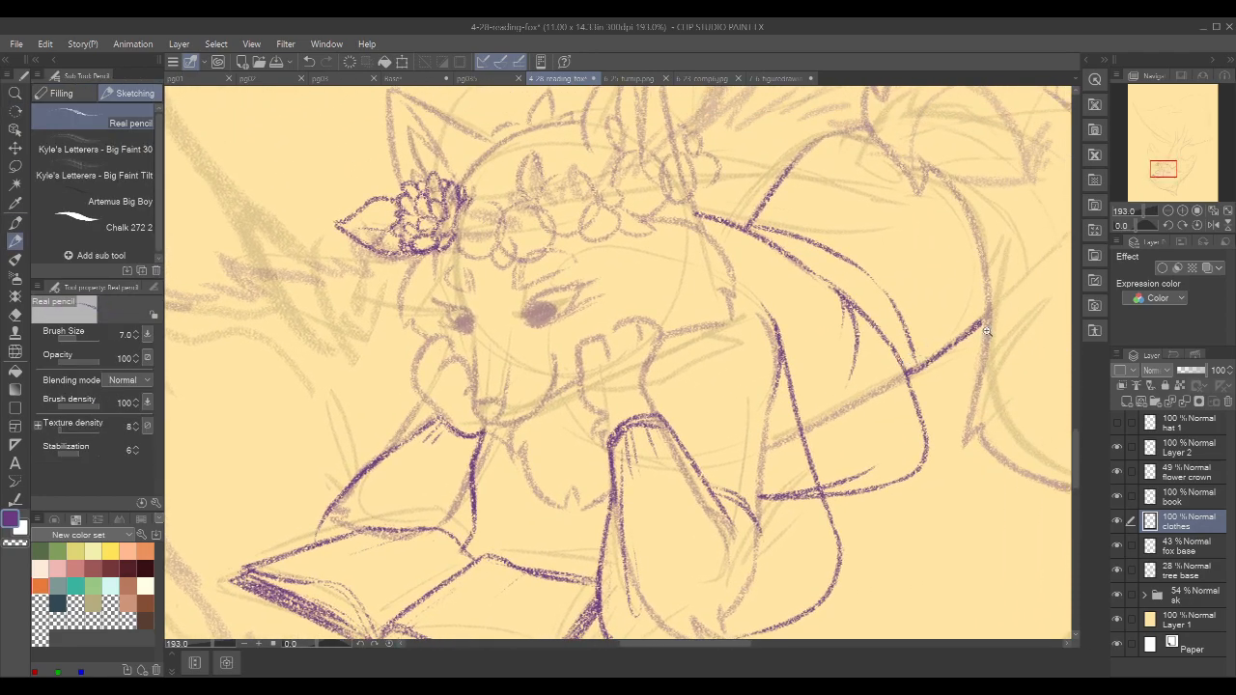
{"action": "scroll", "coordinate": [983, 331], "scroll_direction": "up", "scroll_amount": 2}
{"action": "scroll", "coordinate": [673, 395], "scroll_direction": "up", "scroll_amount": 3}
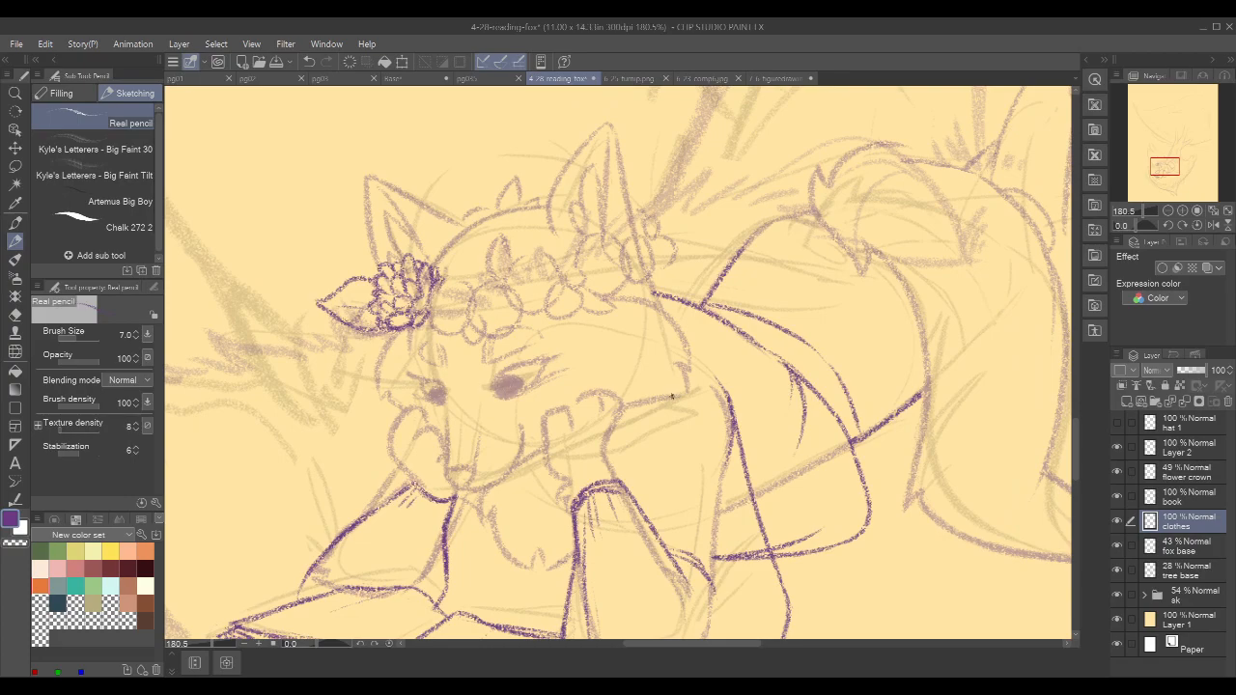
{"action": "left_click_drag", "start_coordinate": [695, 355], "coordinate": [794, 274]}
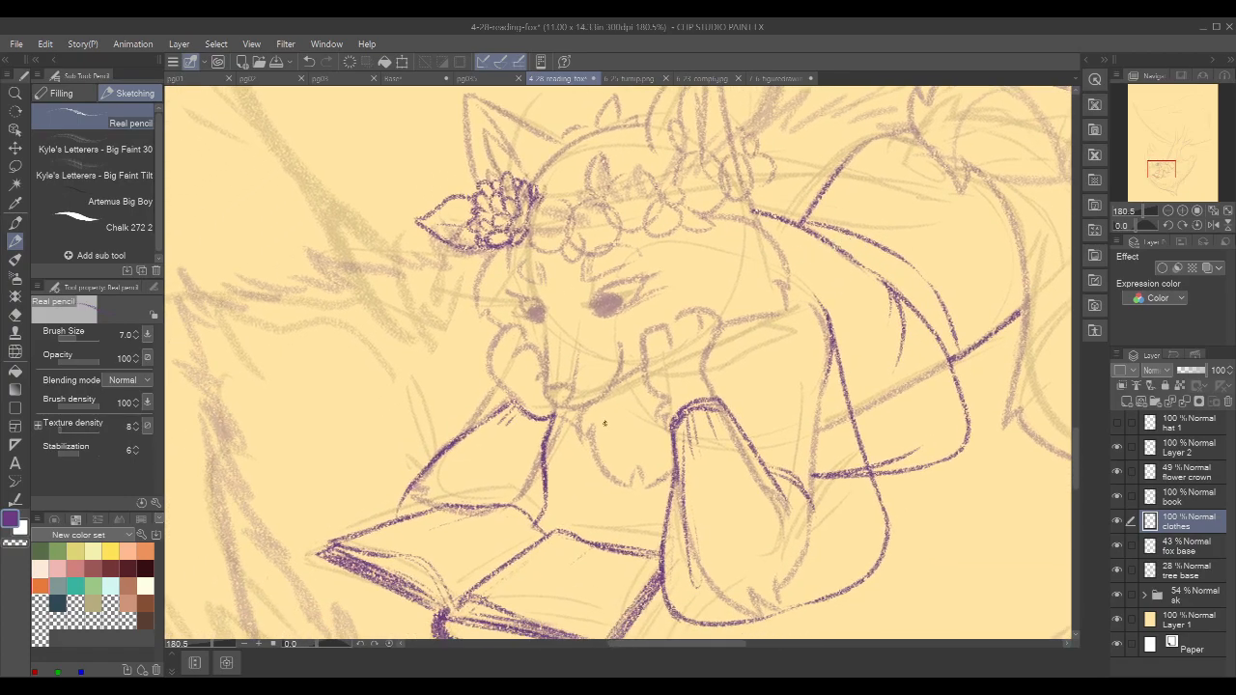
{"action": "left_click_drag", "start_coordinate": [872, 331], "coordinate": [927, 301]}
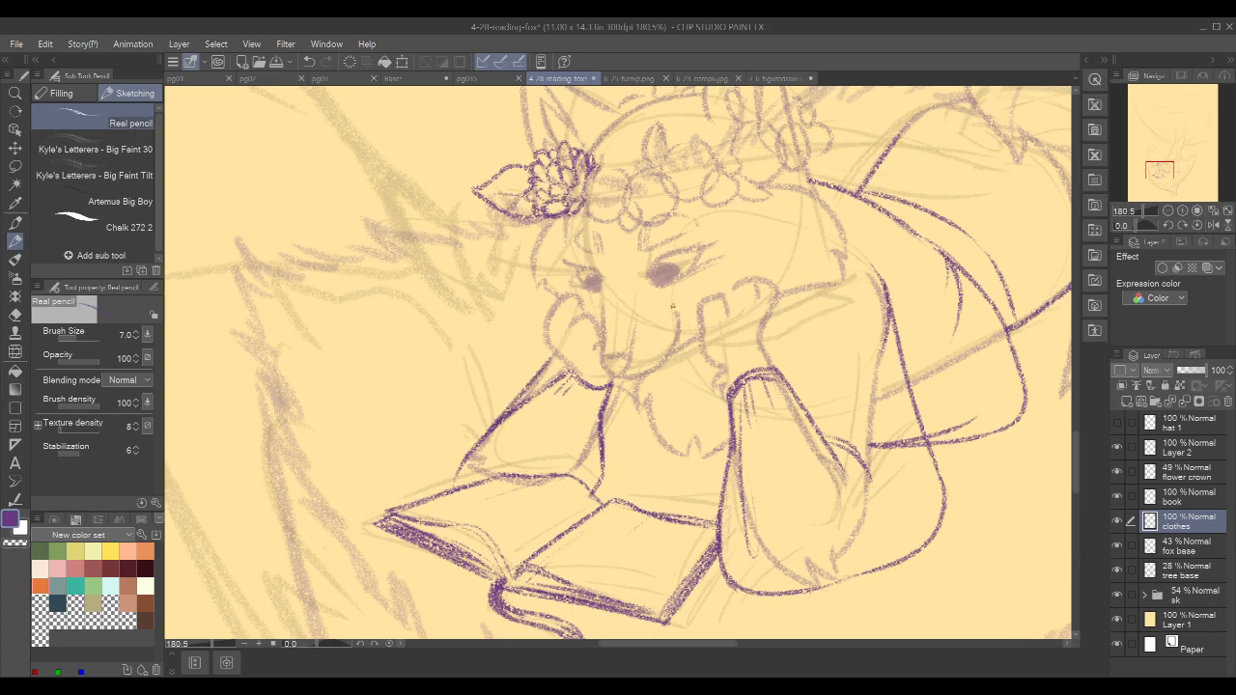
{"action": "key", "text": "ctrl+z"}
{"action": "left_click_drag", "start_coordinate": [555, 354], "coordinate": [517, 403]}
{"action": "key", "text": "ctrl+z"}
{"action": "left_click_drag", "start_coordinate": [791, 292], "coordinate": [873, 288]}
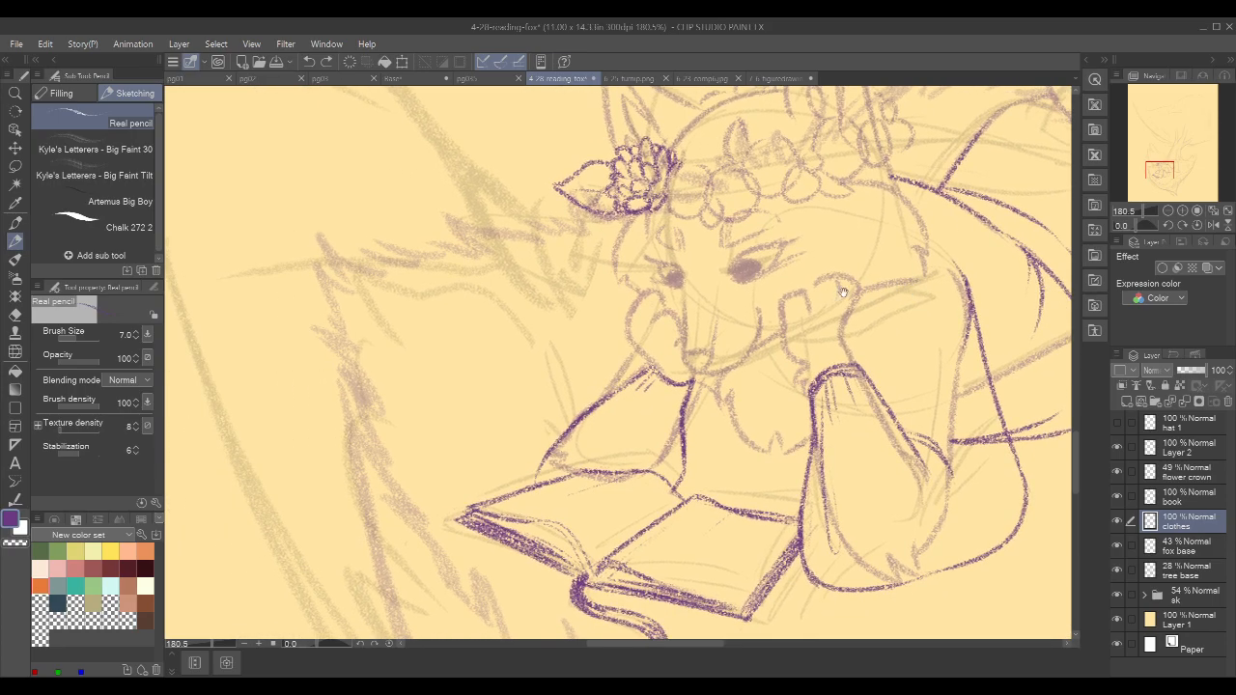
- Reinforce the far sleeve's outer edge from below the wrist down toward the book
{"action": "left_click_drag", "start_coordinate": [636, 351], "coordinate": [543, 456]}
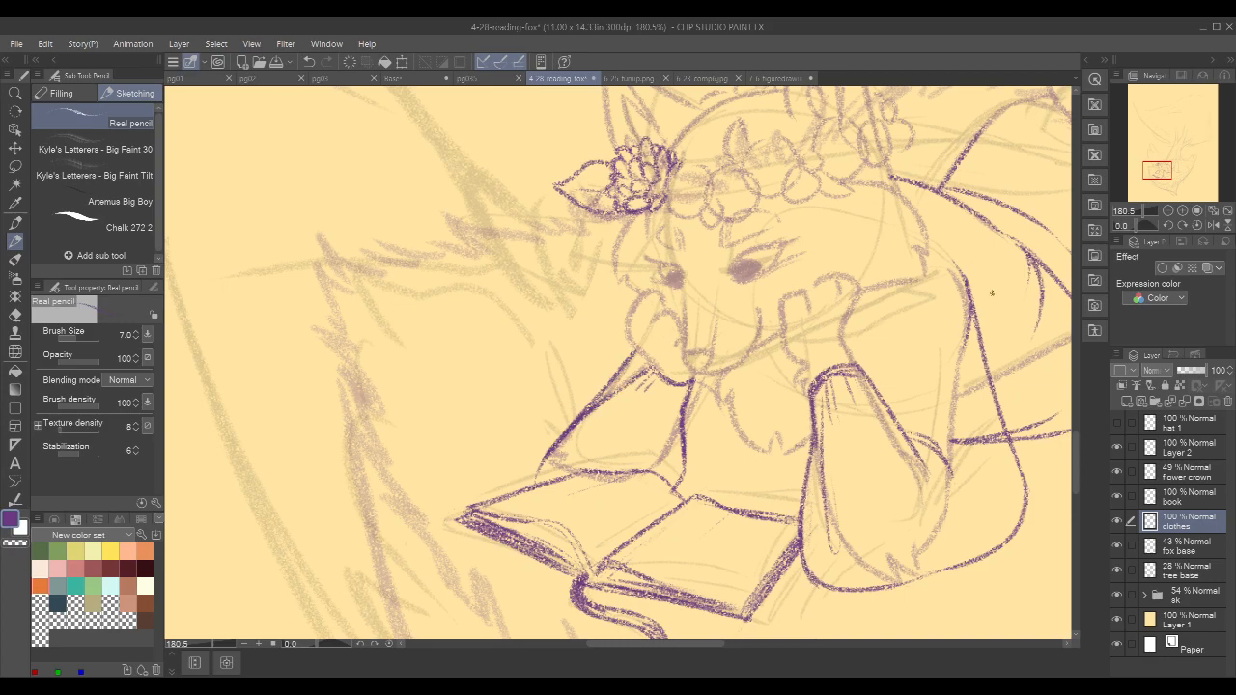
{"action": "scroll", "coordinate": [708, 312], "scroll_direction": "down", "scroll_amount": 5}
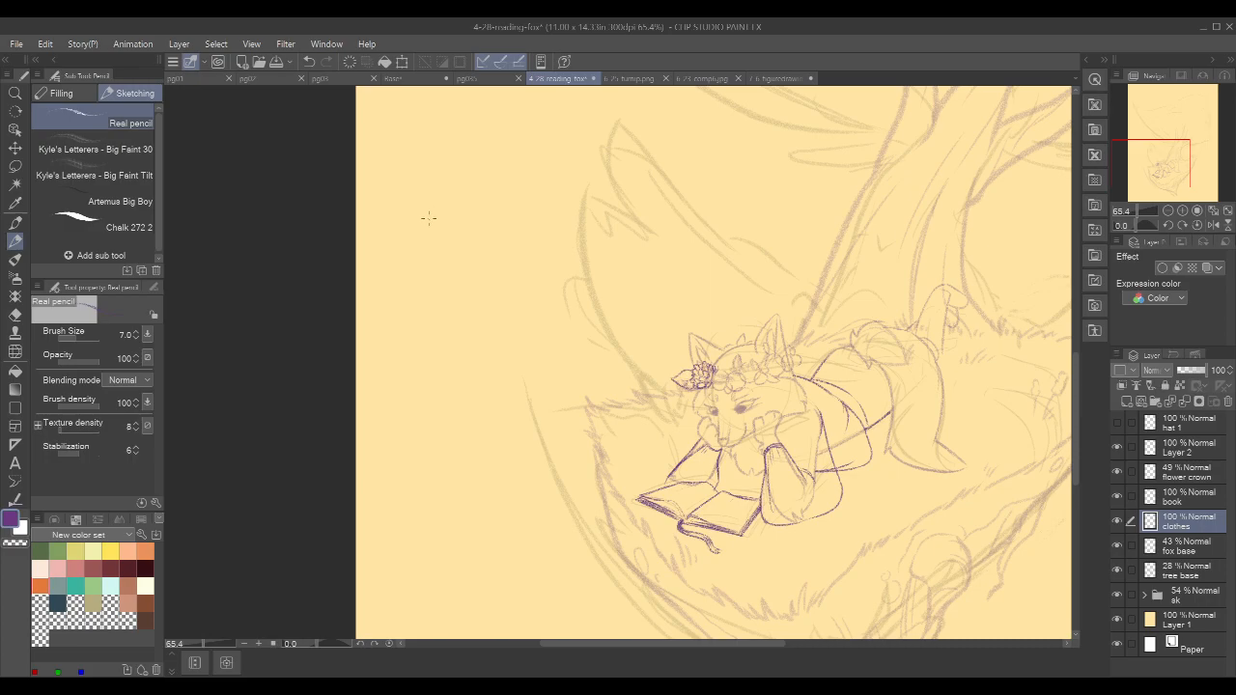
{"action": "scroll", "coordinate": [772, 212], "scroll_direction": "up", "scroll_amount": 2}
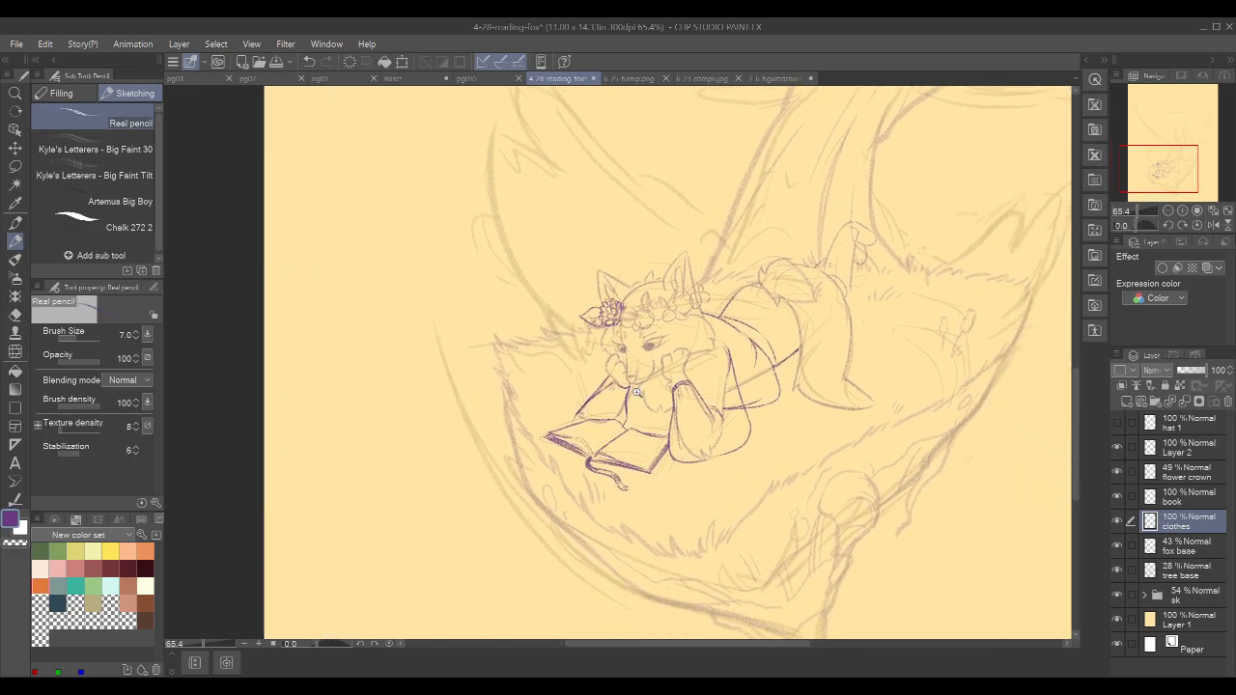
{"action": "scroll", "coordinate": [639, 390], "scroll_direction": "up", "scroll_amount": 1}
{"action": "scroll", "coordinate": [639, 390], "scroll_direction": "up", "scroll_amount": 2}
{"action": "scroll", "coordinate": [668, 371], "scroll_direction": "up", "scroll_amount": 1}
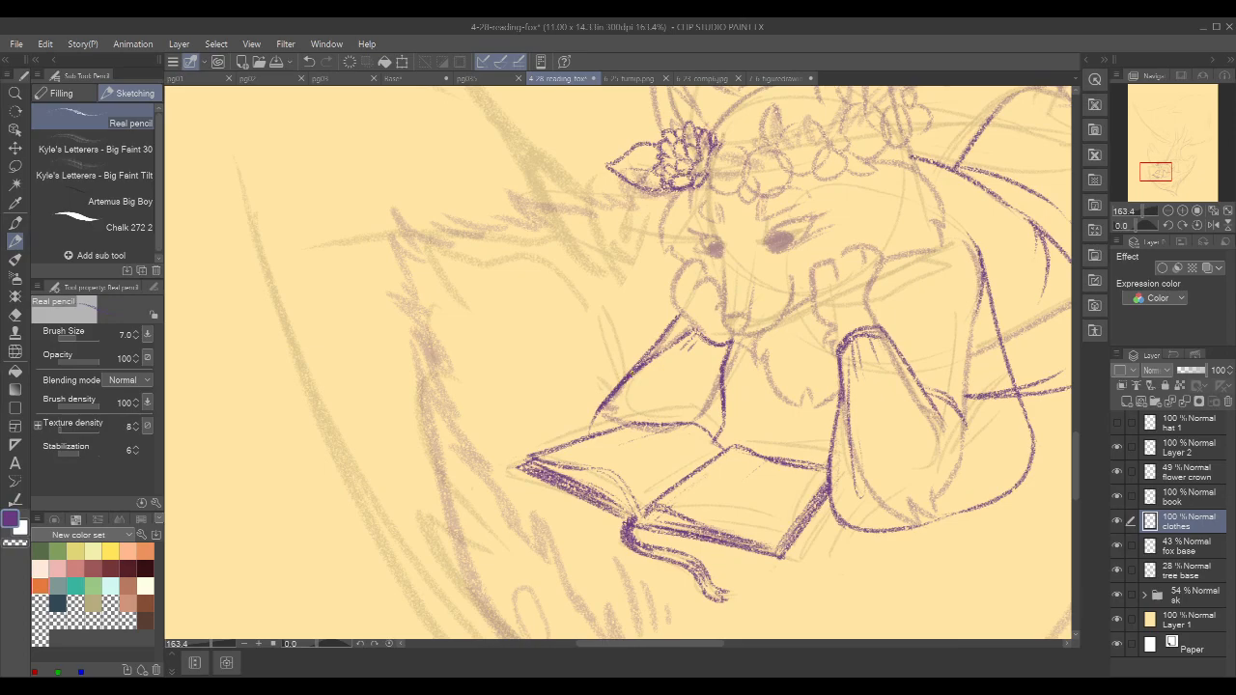
- Try to add a drooping flap outside the far sleeve's outer edge, just above the book
{"action": "mouse_move", "coordinate": [624, 383]}
{"action": "left_mouse_down"}
{"action": "mouse_move", "coordinate": [576, 422]}
{"action": "mouse_move", "coordinate": [617, 399]}
{"action": "mouse_move", "coordinate": [571, 407]}
{"action": "left_mouse_up"}
{"action": "key", "text": "ctrl+z"}
{"action": "key", "text": "ctrl+z"}
{"action": "left_click_drag", "start_coordinate": [647, 353], "coordinate": [552, 403]}
{"action": "key", "text": "ctrl+z"}
{"action": "left_click_drag", "start_coordinate": [646, 355], "coordinate": [552, 406]}
{"action": "key", "text": "ctrl+z"}
{"action": "key", "text": "ctrl+z"}
{"action": "mouse_move", "coordinate": [635, 369]}
{"action": "left_mouse_down"}
{"action": "mouse_move", "coordinate": [546, 411]}
{"action": "mouse_move", "coordinate": [599, 435]}
{"action": "left_mouse_up"}
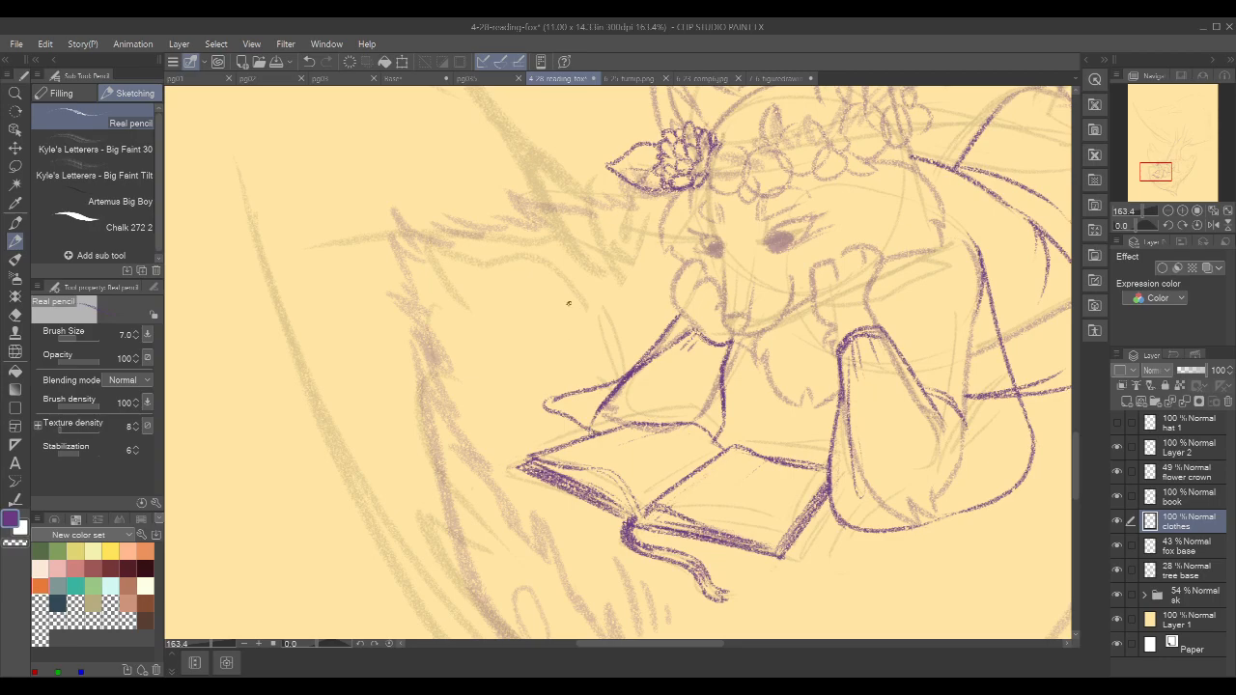
{"action": "key", "text": "ctrl+z"}
{"action": "left_click_drag", "start_coordinate": [546, 401], "coordinate": [585, 430]}
{"action": "key", "text": "ctrl+z"}
{"action": "key", "text": "ctrl+z"}
- Erase the stray line crossing inside the near sleeve and add short fold strokes just below the shoulder
{"action": "left_click_drag", "start_coordinate": [1044, 242], "coordinate": [908, 263]}
{"action": "key", "text": "c"}
{"action": "mouse_move", "coordinate": [787, 441]}
{"action": "left_mouse_down"}
{"action": "mouse_move", "coordinate": [814, 480]}
{"action": "mouse_move", "coordinate": [820, 438]}
{"action": "left_mouse_up"}
{"action": "left_click", "coordinate": [815, 441]}
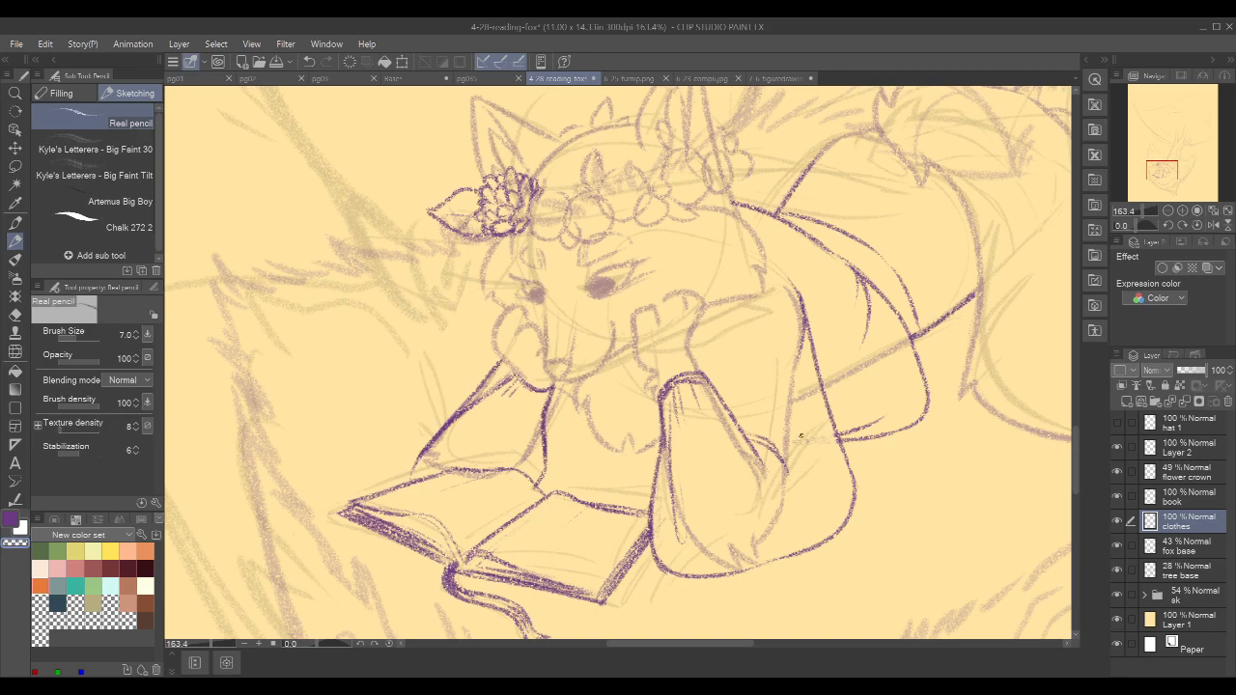
{"action": "key", "text": "c"}
{"action": "left_click_drag", "start_coordinate": [802, 341], "coordinate": [788, 394]}
{"action": "left_click_drag", "start_coordinate": [805, 312], "coordinate": [793, 365]}
- Hide the sk sketch folder, extend the far sleeve's inner edge down to the book, and erase the overlapping old line
{"action": "left_click", "coordinate": [1118, 592]}
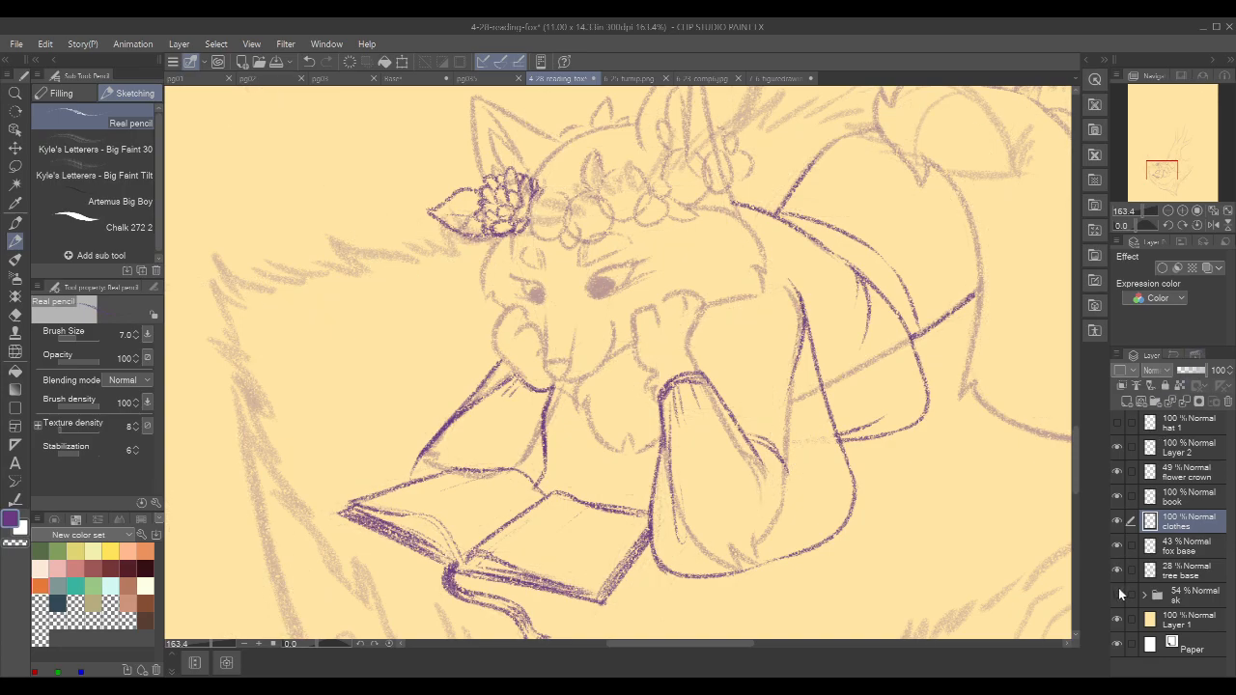
{"action": "mouse_move", "coordinate": [949, 468]}
{"action": "left_mouse_down"}
{"action": "mouse_move", "coordinate": [930, 481]}
{"action": "mouse_move", "coordinate": [982, 502]}
{"action": "mouse_move", "coordinate": [762, 411]}
{"action": "left_mouse_up"}
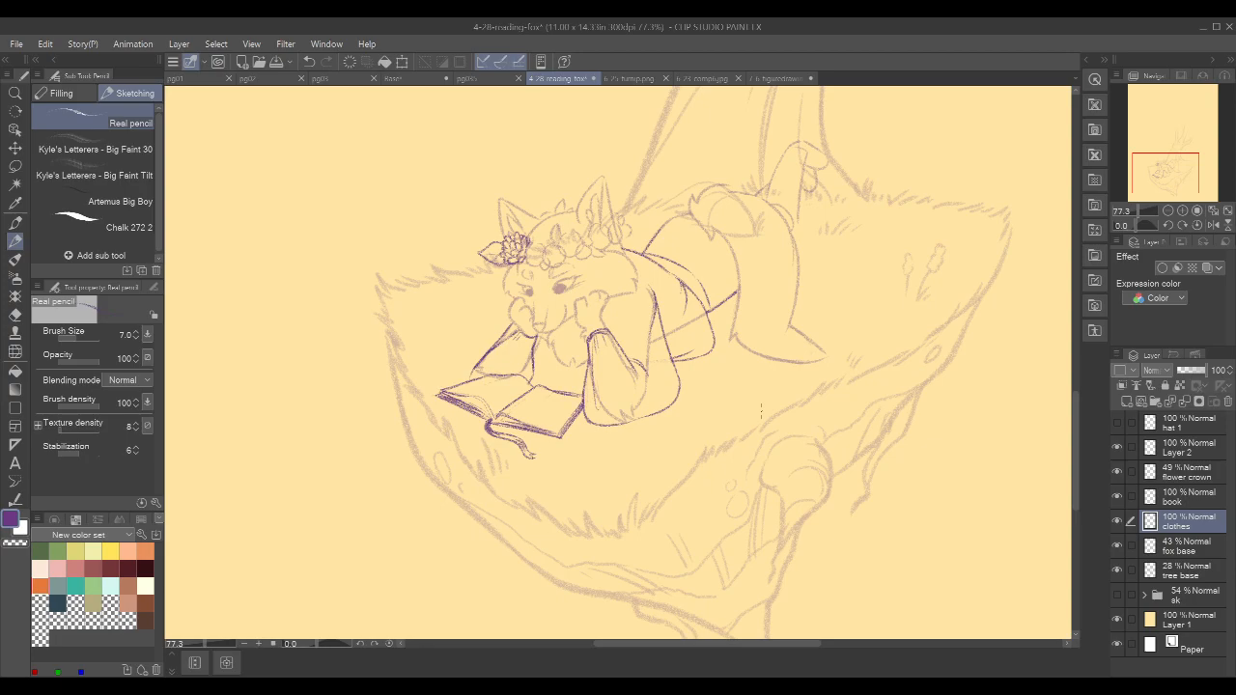
{"action": "left_click_drag", "start_coordinate": [819, 279], "coordinate": [861, 396]}
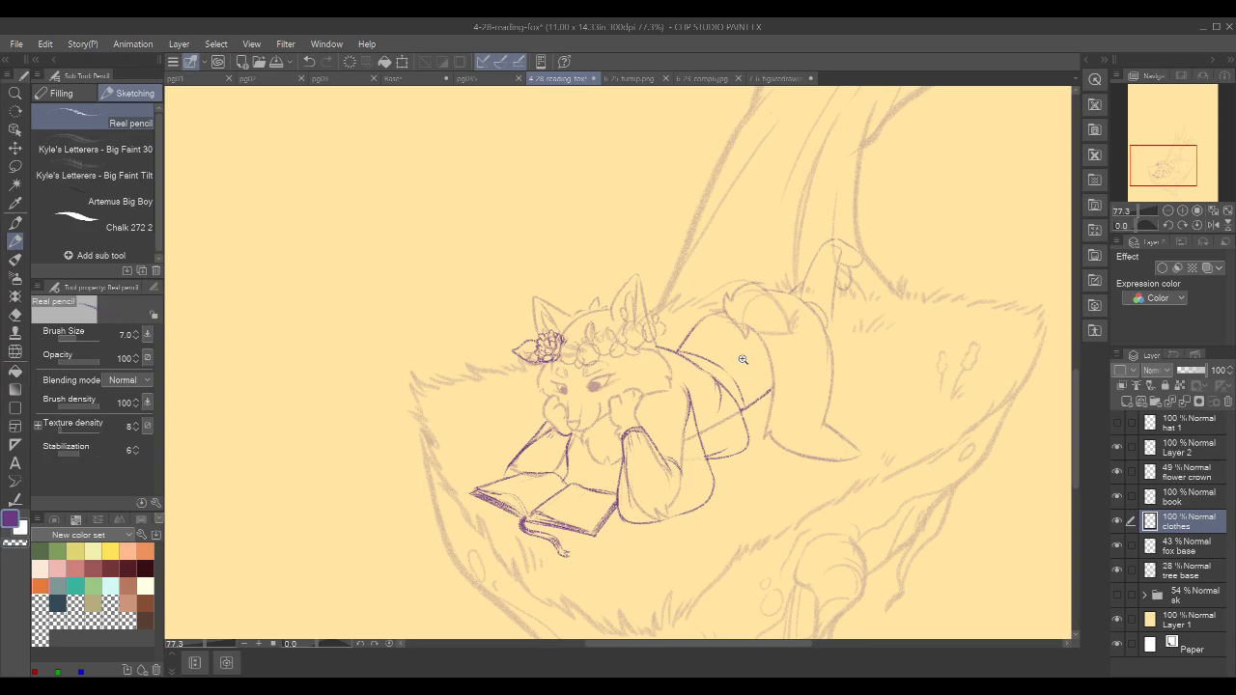
{"action": "scroll", "coordinate": [734, 354], "scroll_direction": "up", "scroll_amount": 4}
{"action": "left_click_drag", "start_coordinate": [620, 393], "coordinate": [638, 405]}
{"action": "key", "text": "ctrl+z"}
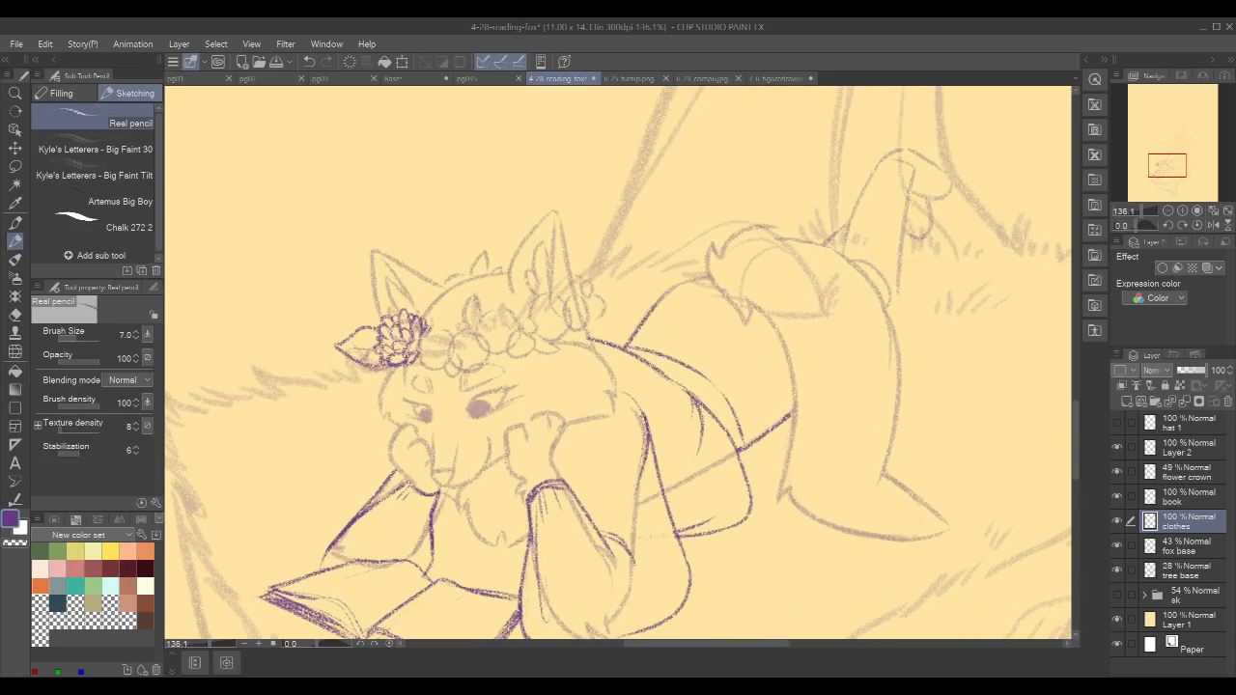
{"action": "mouse_move", "coordinate": [728, 337]}
{"action": "left_mouse_down"}
{"action": "mouse_move", "coordinate": [872, 267]}
{"action": "mouse_move", "coordinate": [931, 254]}
{"action": "left_mouse_up"}
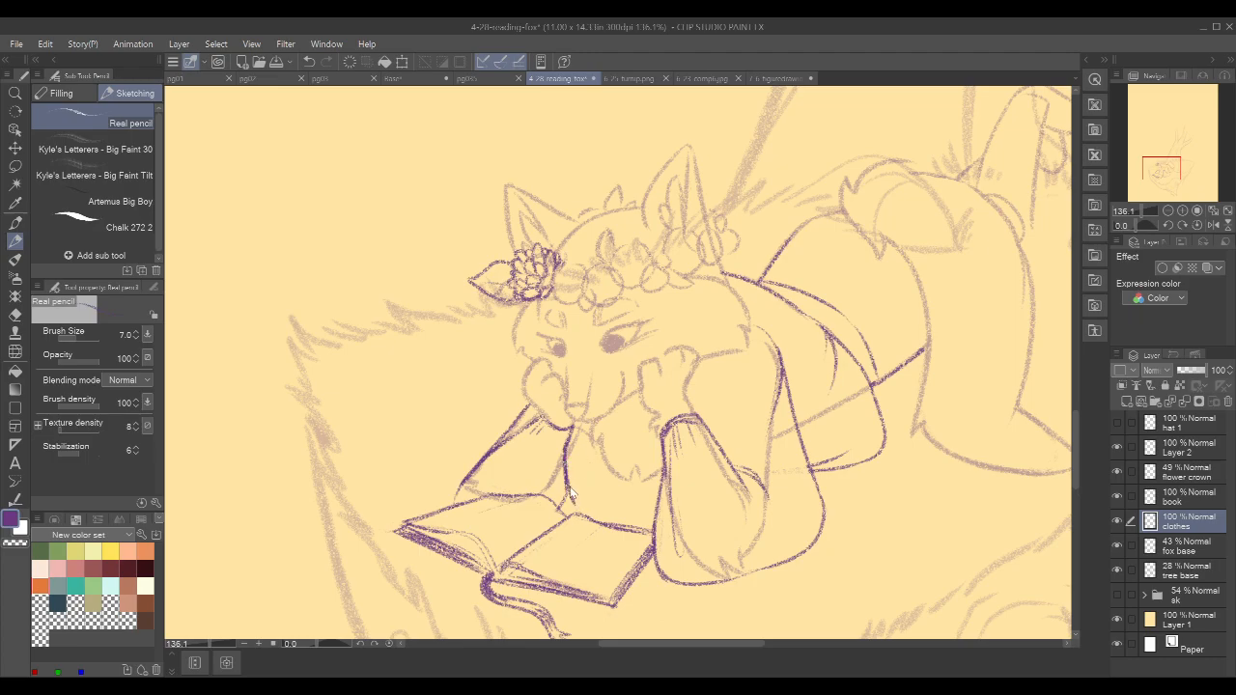
{"action": "left_click_drag", "start_coordinate": [568, 467], "coordinate": [585, 511]}
{"action": "key", "text": "c"}
{"action": "left_click_drag", "start_coordinate": [566, 477], "coordinate": [570, 492]}
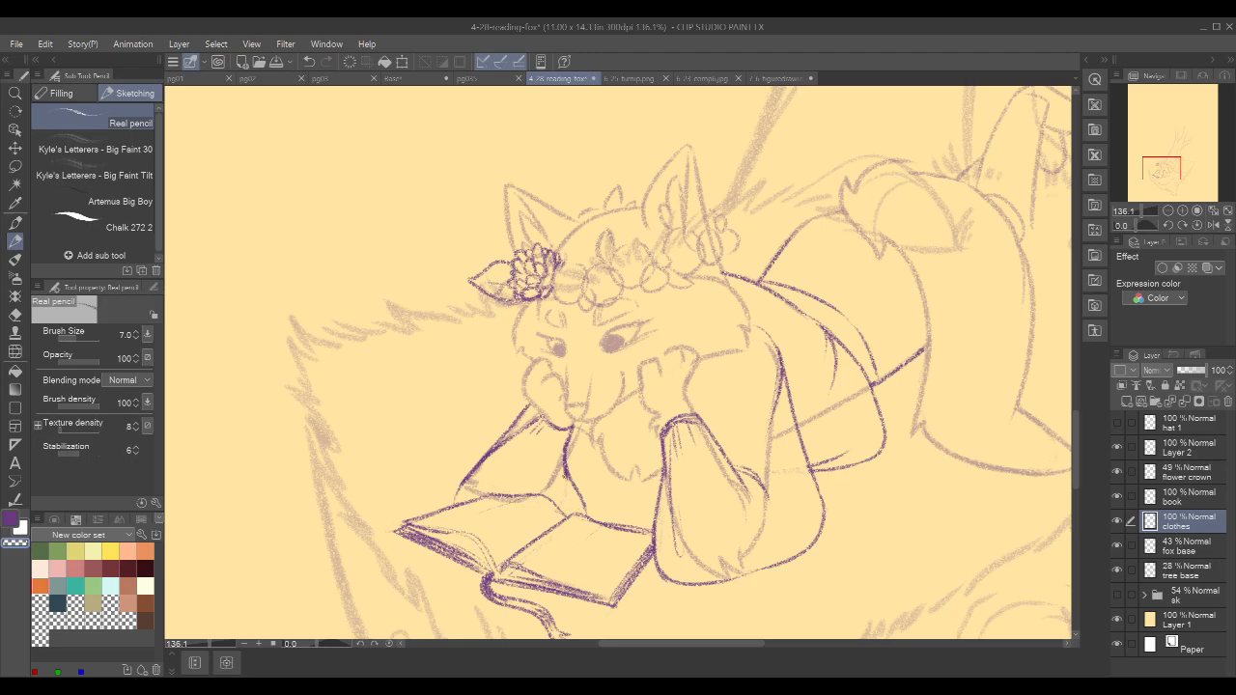
{"action": "key", "text": "c"}
- Extend the garment's back line up to the base of the tail and add a small curved hem stroke there
{"action": "left_click_drag", "start_coordinate": [996, 325], "coordinate": [815, 400]}
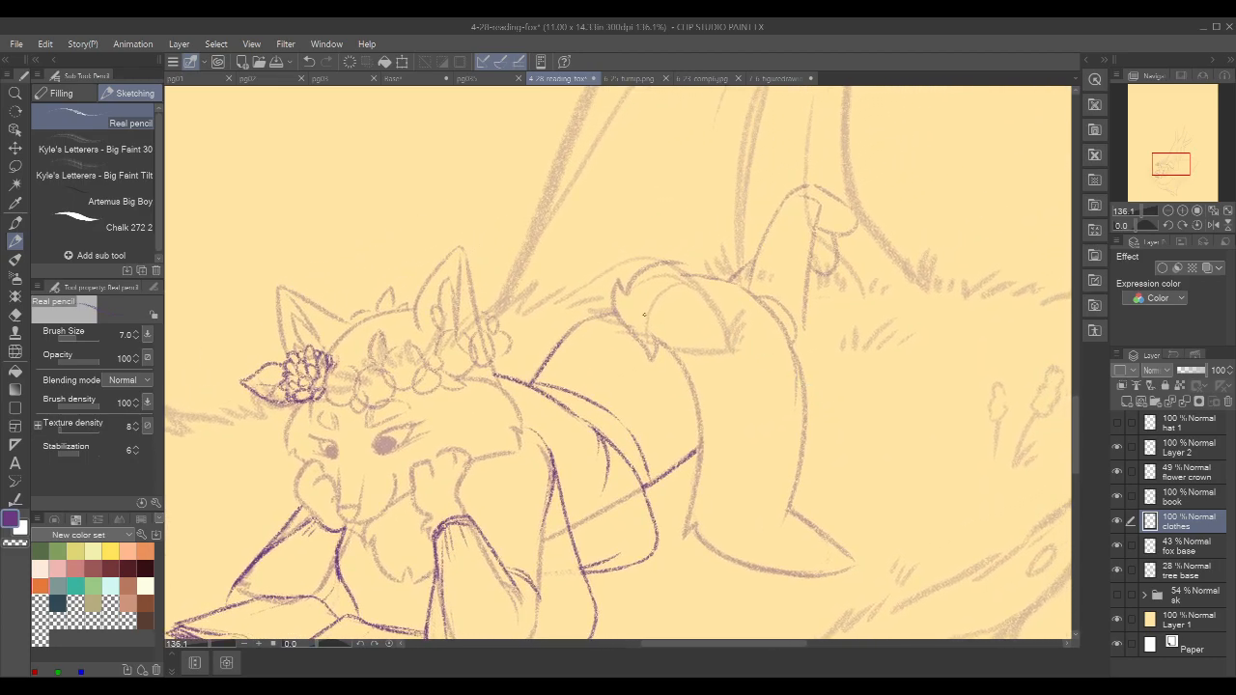
{"action": "mouse_move", "coordinate": [614, 327]}
{"action": "left_mouse_down"}
{"action": "mouse_move", "coordinate": [663, 344]}
{"action": "mouse_move", "coordinate": [623, 330]}
{"action": "mouse_move", "coordinate": [635, 340]}
{"action": "left_mouse_up"}
{"action": "key", "text": "ctrl+z"}
{"action": "key", "text": "ctrl+z"}
{"action": "left_click_drag", "start_coordinate": [569, 332], "coordinate": [617, 311]}
{"action": "mouse_move", "coordinate": [930, 337]}
{"action": "left_mouse_down"}
{"action": "mouse_move", "coordinate": [844, 367]}
{"action": "mouse_move", "coordinate": [817, 344]}
{"action": "mouse_move", "coordinate": [772, 260]}
{"action": "left_mouse_up"}
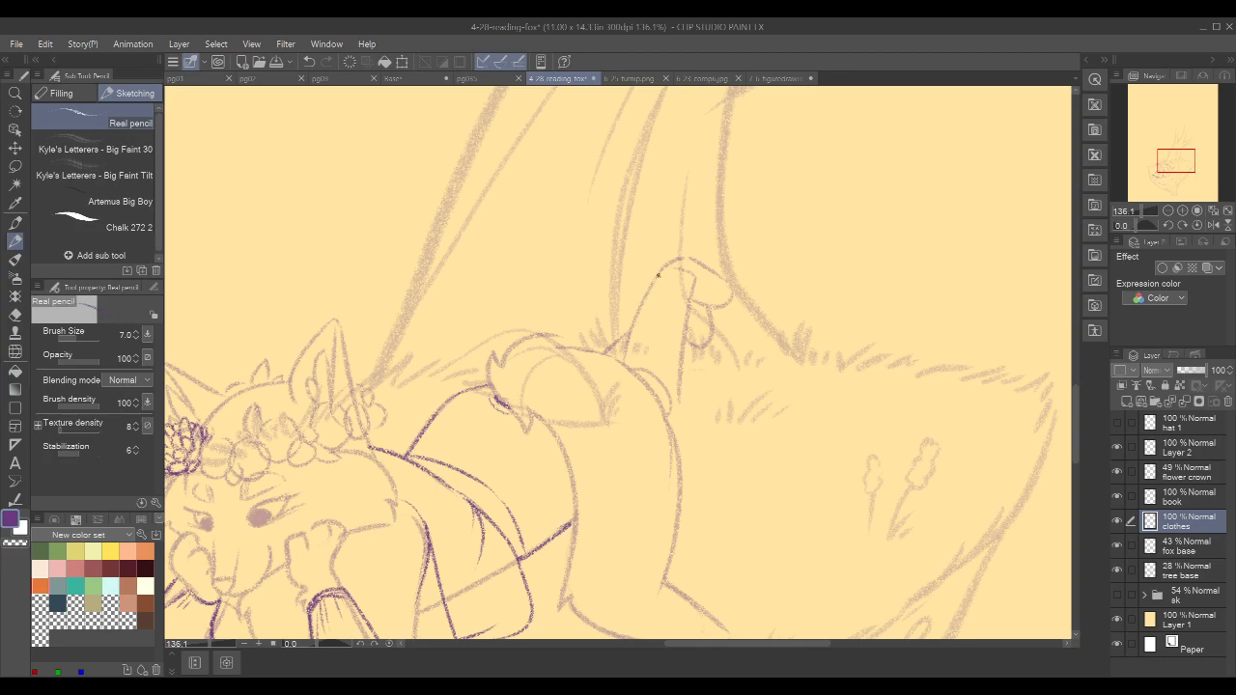
{"action": "mouse_move", "coordinate": [717, 405]}
{"action": "left_mouse_down"}
{"action": "mouse_move", "coordinate": [756, 286]}
{"action": "mouse_move", "coordinate": [801, 277]}
{"action": "left_mouse_up"}
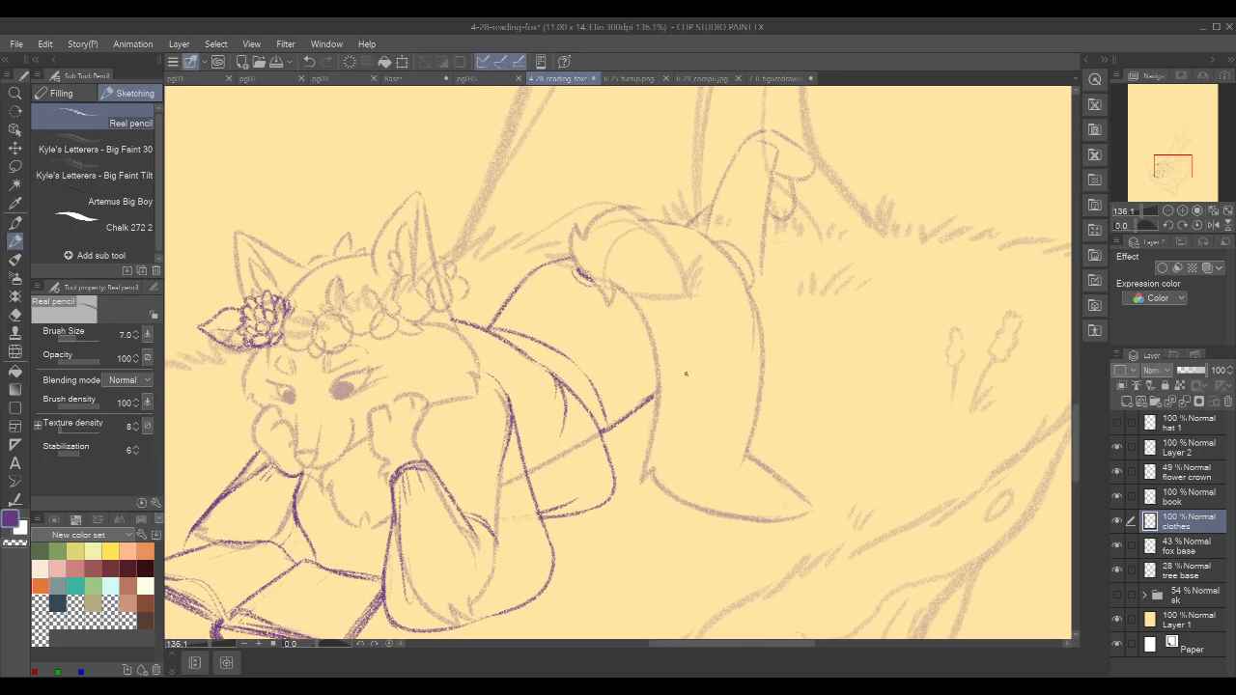
- Try to draw a cuff seam across the near sleeve on the flower crown layer
{"action": "left_click", "coordinate": [1194, 473]}
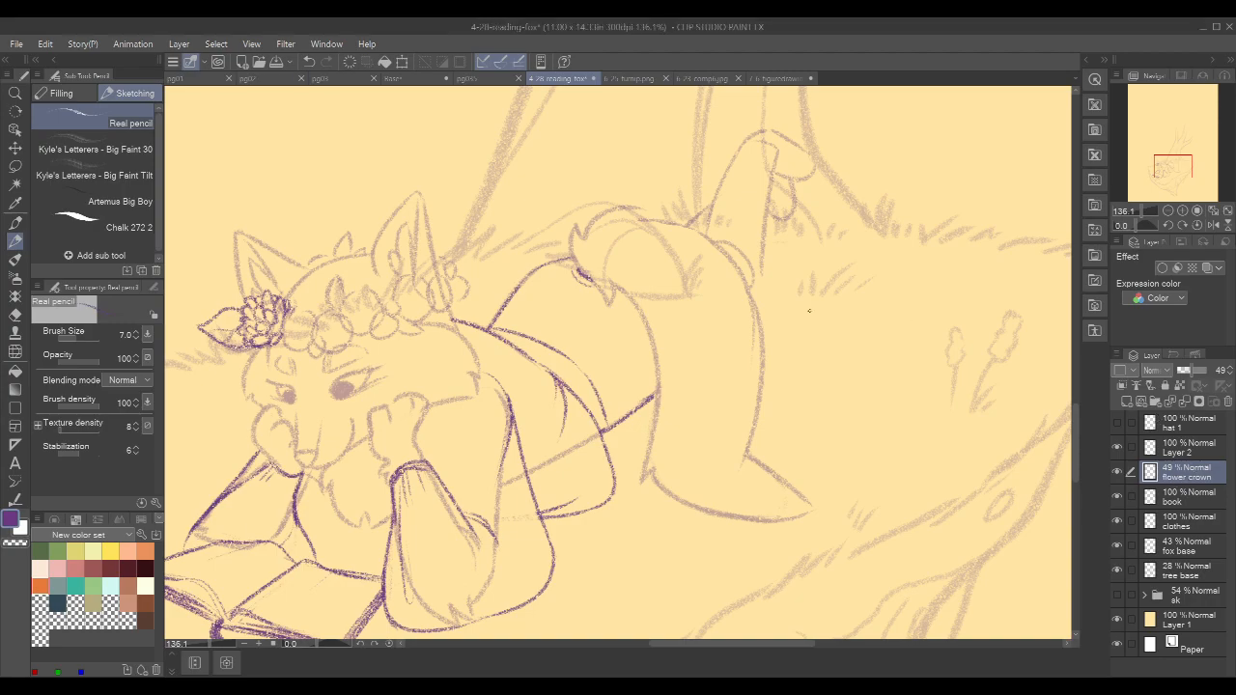
{"action": "mouse_move", "coordinate": [729, 338]}
{"action": "left_mouse_down"}
{"action": "mouse_move", "coordinate": [925, 291]}
{"action": "mouse_move", "coordinate": [941, 306]}
{"action": "left_mouse_up"}
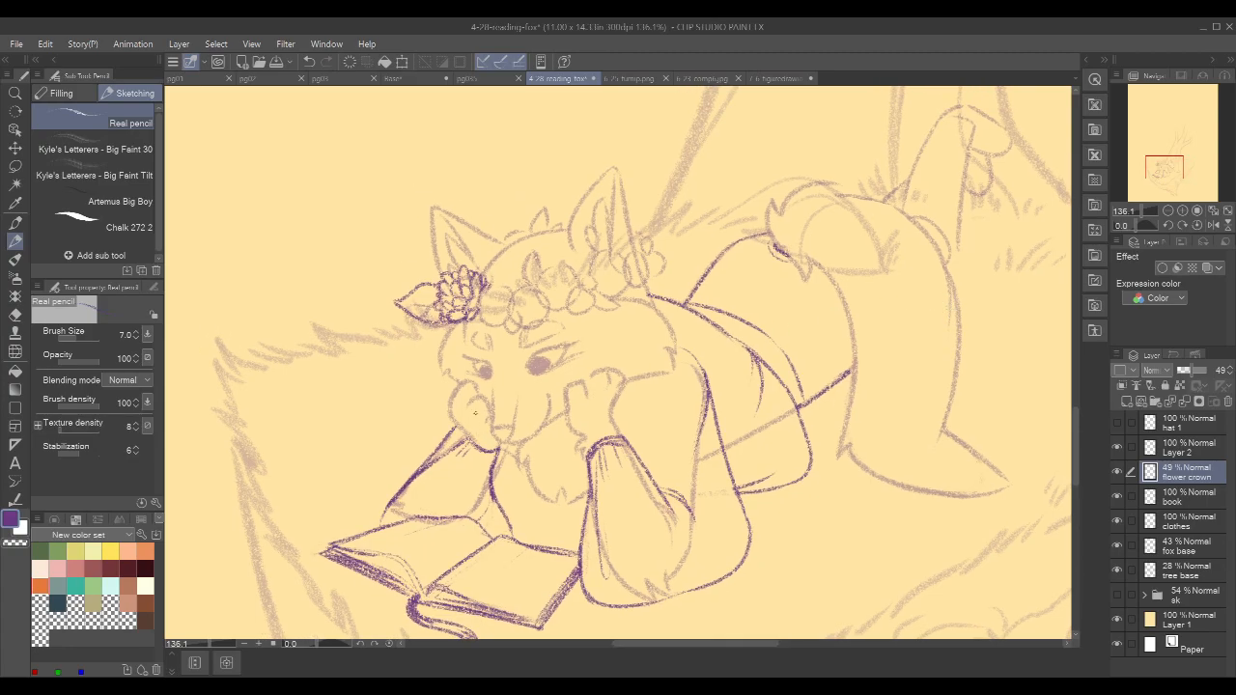
{"action": "left_click_drag", "start_coordinate": [592, 467], "coordinate": [644, 488]}
{"action": "key", "text": "ctrl+z"}
{"action": "key", "text": "ctrl+z"}
- Draw curved cuff seam lines across both sleeves below the wrists on the clothes layer
{"action": "left_click", "coordinate": [1198, 522]}
{"action": "mouse_move", "coordinate": [447, 455]}
{"action": "left_mouse_down"}
{"action": "mouse_move", "coordinate": [496, 485]}
{"action": "mouse_move", "coordinate": [454, 468]}
{"action": "mouse_move", "coordinate": [483, 480]}
{"action": "left_mouse_up"}
{"action": "key", "text": "ctrl+z"}
{"action": "key", "text": "ctrl+z"}
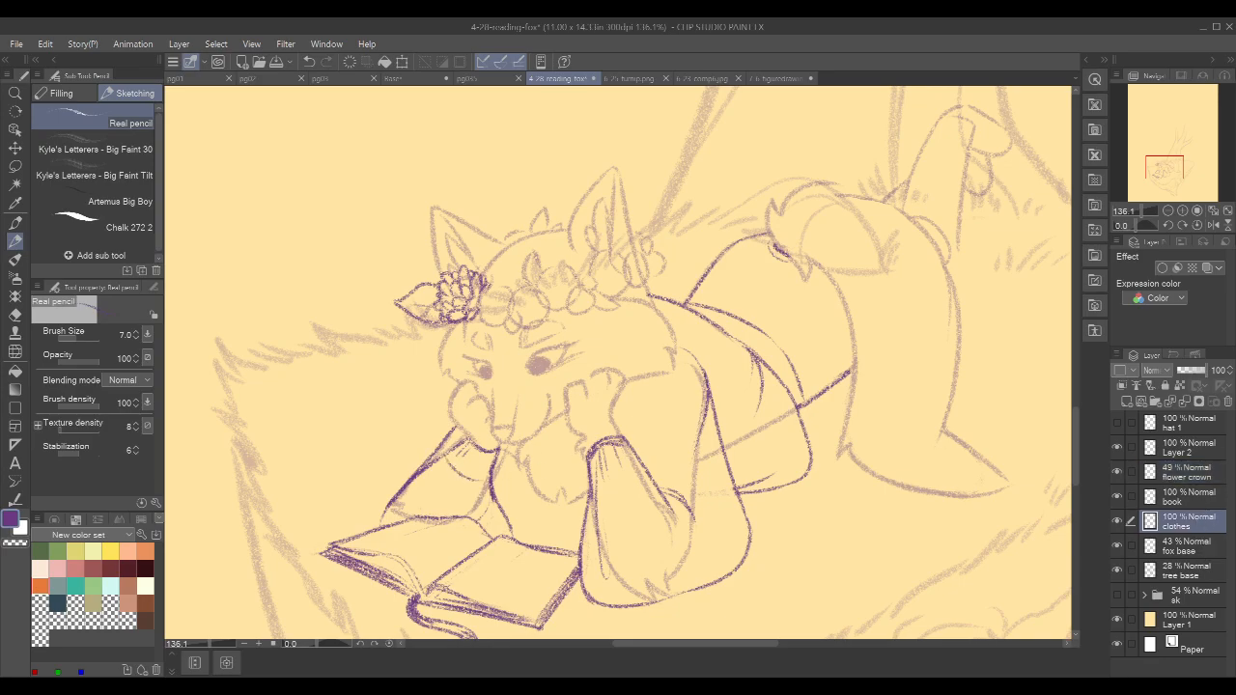
{"action": "left_click_drag", "start_coordinate": [591, 472], "coordinate": [636, 486]}
{"action": "key", "text": "ctrl+z"}
{"action": "left_click_drag", "start_coordinate": [592, 484], "coordinate": [630, 474]}
- Sketch circles and pointed leaves as flower placeholders along the fox's tail on the flower crown layer
{"action": "left_click", "coordinate": [1117, 472]}
{"action": "left_click", "coordinate": [1117, 472]}
{"action": "left_click", "coordinate": [1202, 475]}
{"action": "left_click_drag", "start_coordinate": [907, 434], "coordinate": [718, 459]}
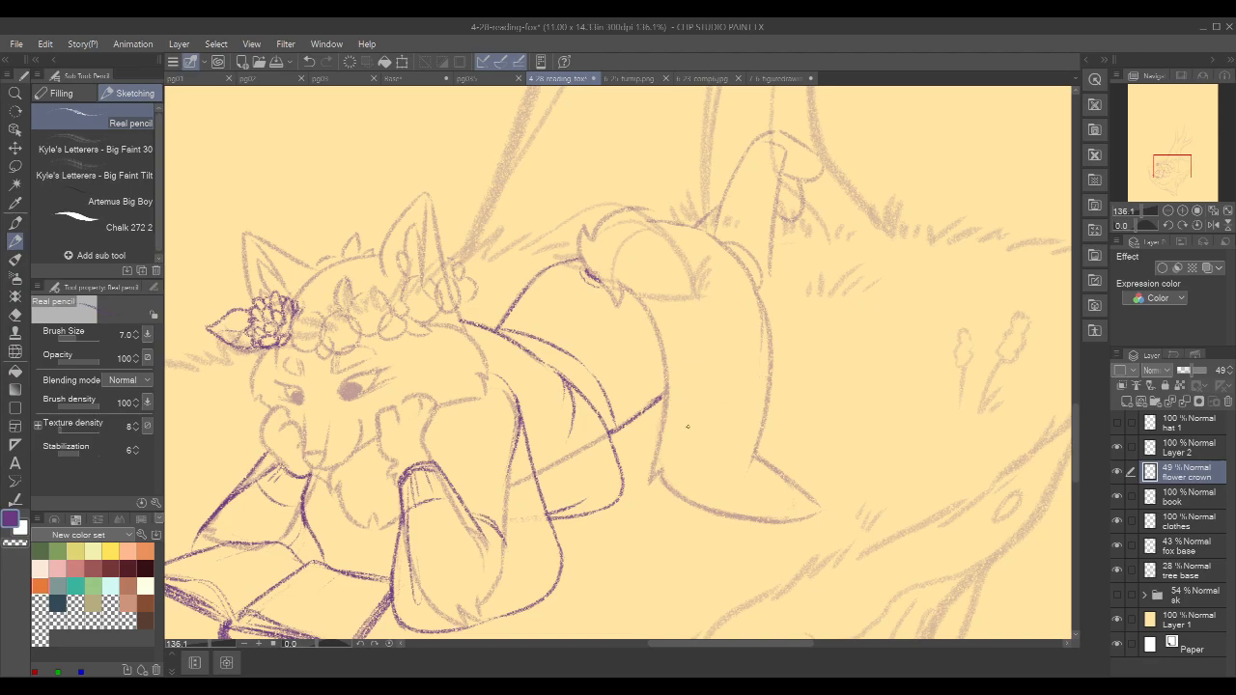
{"action": "mouse_move", "coordinate": [679, 407]}
{"action": "left_mouse_down"}
{"action": "mouse_move", "coordinate": [712, 429]}
{"action": "mouse_move", "coordinate": [697, 402]}
{"action": "mouse_move", "coordinate": [715, 427]}
{"action": "mouse_move", "coordinate": [731, 376]}
{"action": "mouse_move", "coordinate": [720, 405]}
{"action": "mouse_move", "coordinate": [701, 400]}
{"action": "mouse_move", "coordinate": [713, 369]}
{"action": "mouse_move", "coordinate": [740, 353]}
{"action": "mouse_move", "coordinate": [728, 395]}
{"action": "left_mouse_up"}
{"action": "mouse_move", "coordinate": [777, 456]}
{"action": "left_mouse_down"}
{"action": "mouse_move", "coordinate": [800, 478]}
{"action": "mouse_move", "coordinate": [775, 458]}
{"action": "mouse_move", "coordinate": [735, 481]}
{"action": "mouse_move", "coordinate": [772, 487]}
{"action": "left_mouse_up"}
{"action": "left_click_drag", "start_coordinate": [889, 390], "coordinate": [904, 415]}
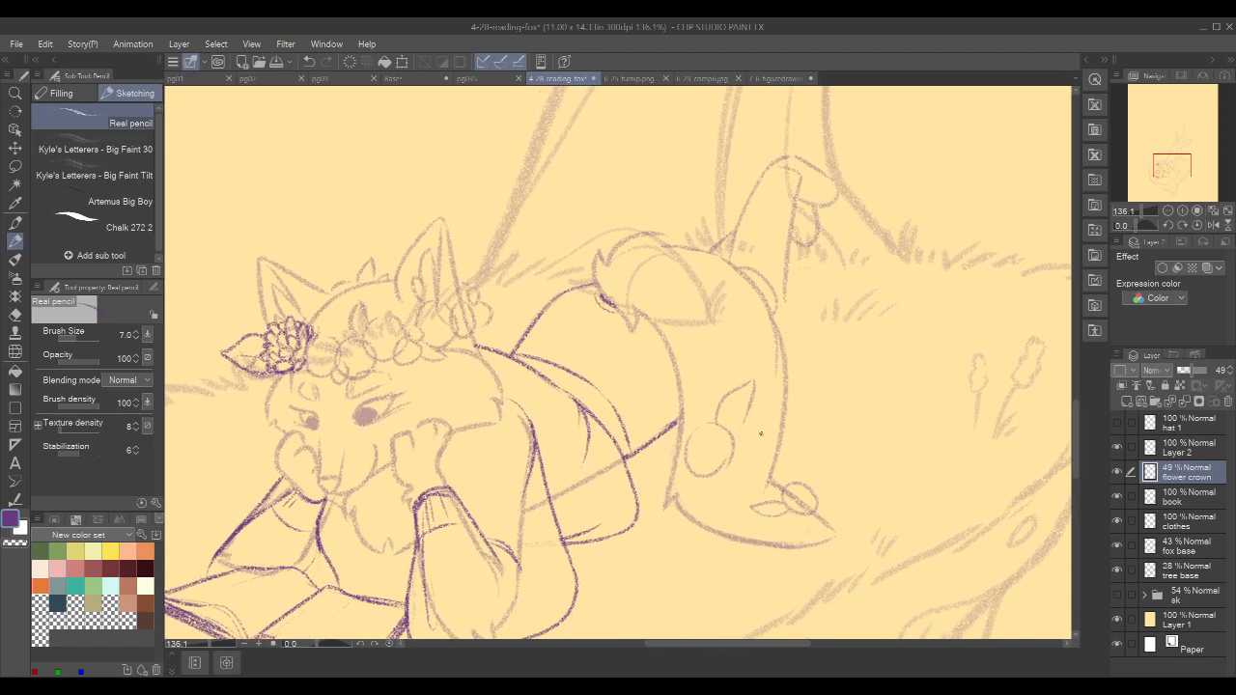
{"action": "mouse_move", "coordinate": [762, 425]}
{"action": "left_mouse_down"}
{"action": "mouse_move", "coordinate": [768, 443]}
{"action": "mouse_move", "coordinate": [761, 421]}
{"action": "mouse_move", "coordinate": [756, 436]}
{"action": "left_mouse_up"}
{"action": "key", "text": "ctrl+z"}
{"action": "mouse_move", "coordinate": [757, 413]}
{"action": "left_mouse_down"}
{"action": "mouse_move", "coordinate": [766, 429]}
{"action": "mouse_move", "coordinate": [756, 413]}
{"action": "left_mouse_up"}
{"action": "scroll", "coordinate": [949, 329], "scroll_direction": "down", "scroll_amount": 4}
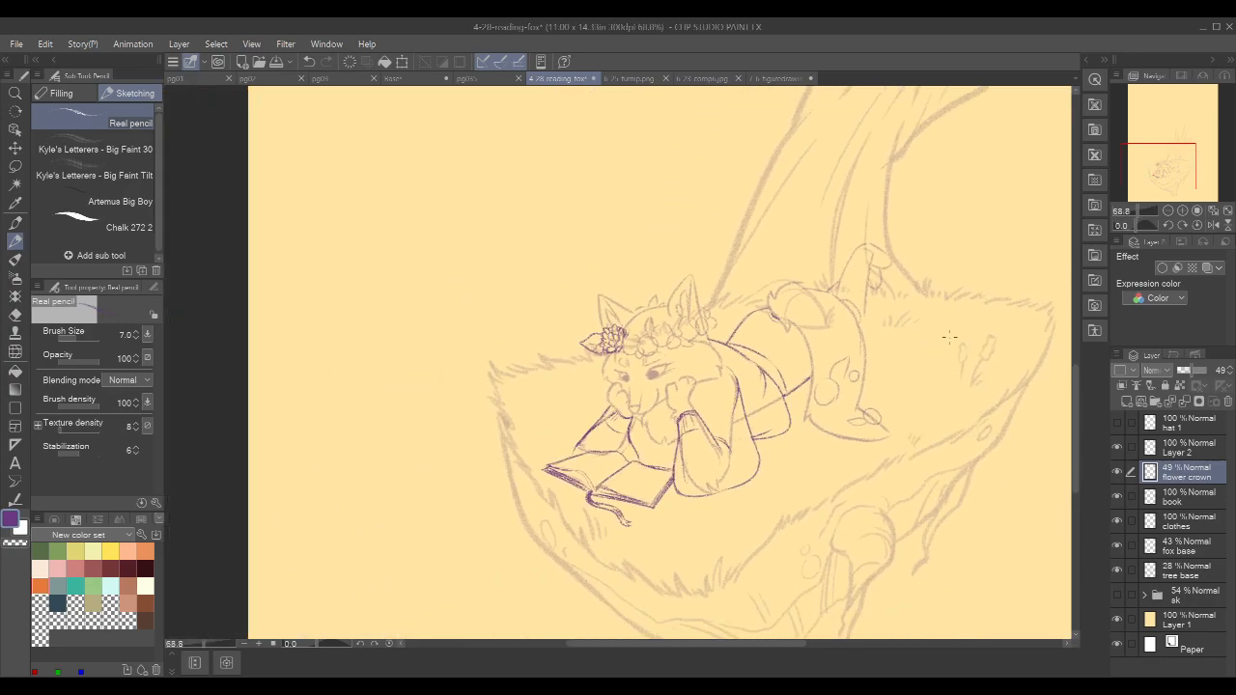
- On the clothes layer, sketch a short line at the chest above the book and a parallel line above the waist
{"action": "left_click", "coordinate": [1193, 522]}
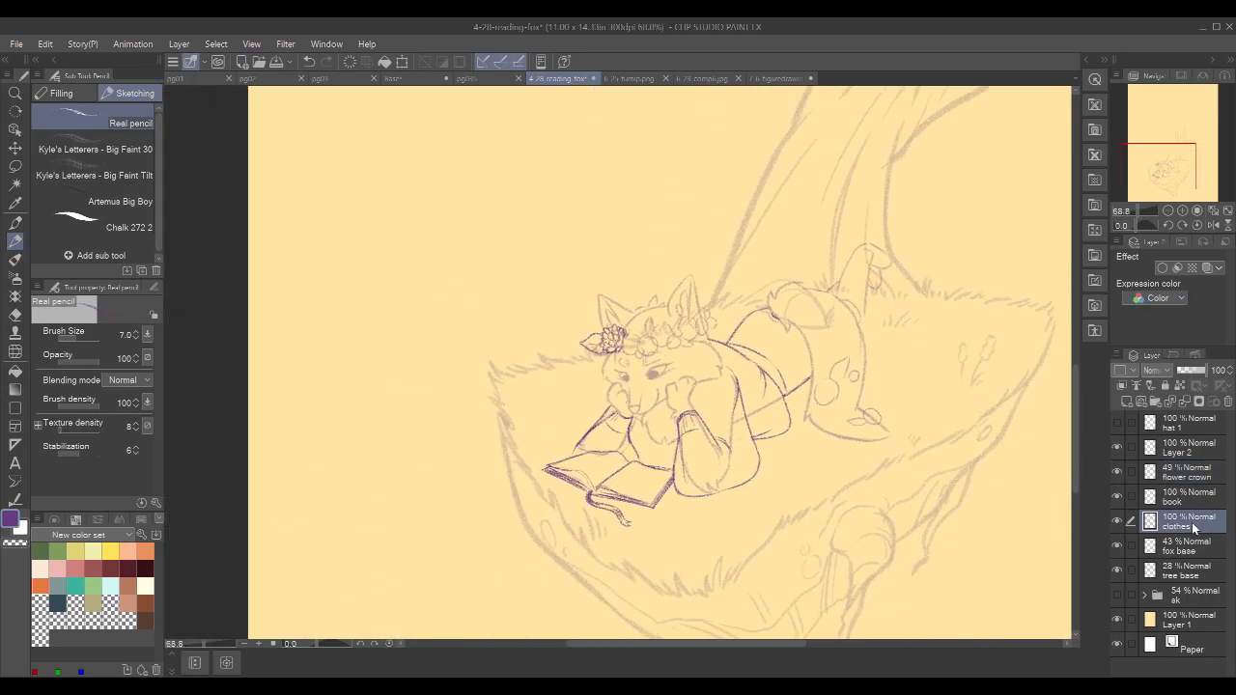
{"action": "left_click_drag", "start_coordinate": [971, 388], "coordinate": [857, 405]}
{"action": "scroll", "coordinate": [619, 416], "scroll_direction": "up", "scroll_amount": 4}
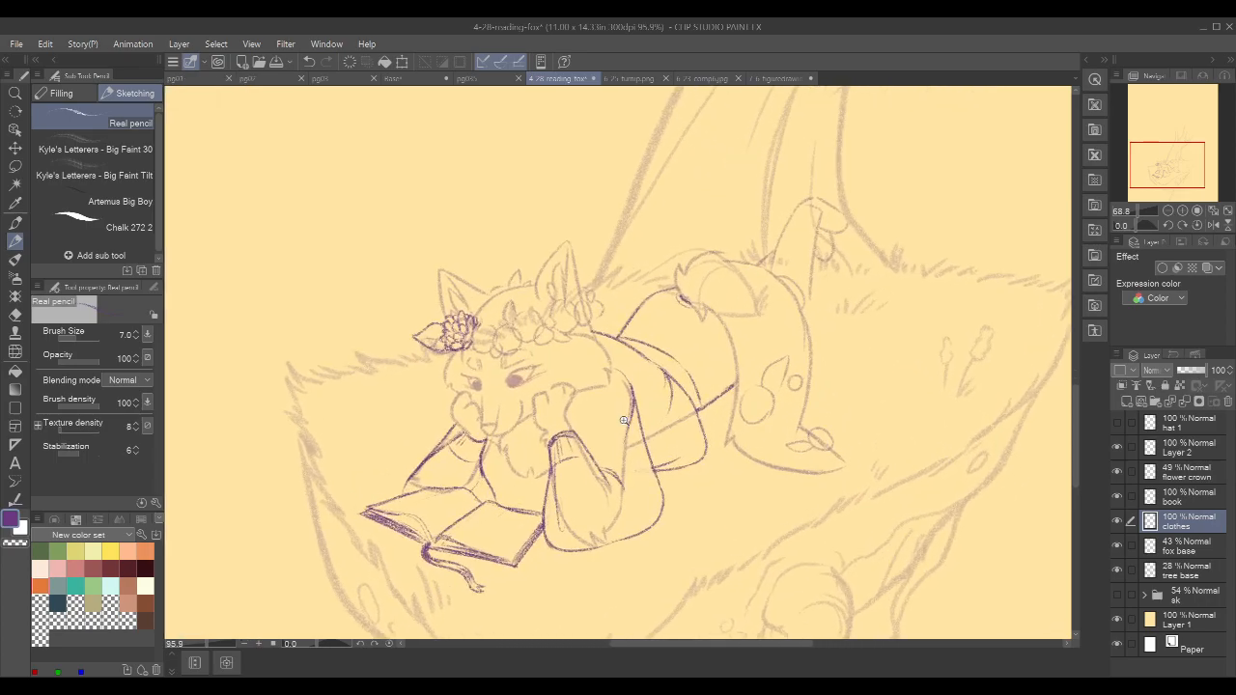
{"action": "left_click_drag", "start_coordinate": [756, 377], "coordinate": [805, 365]}
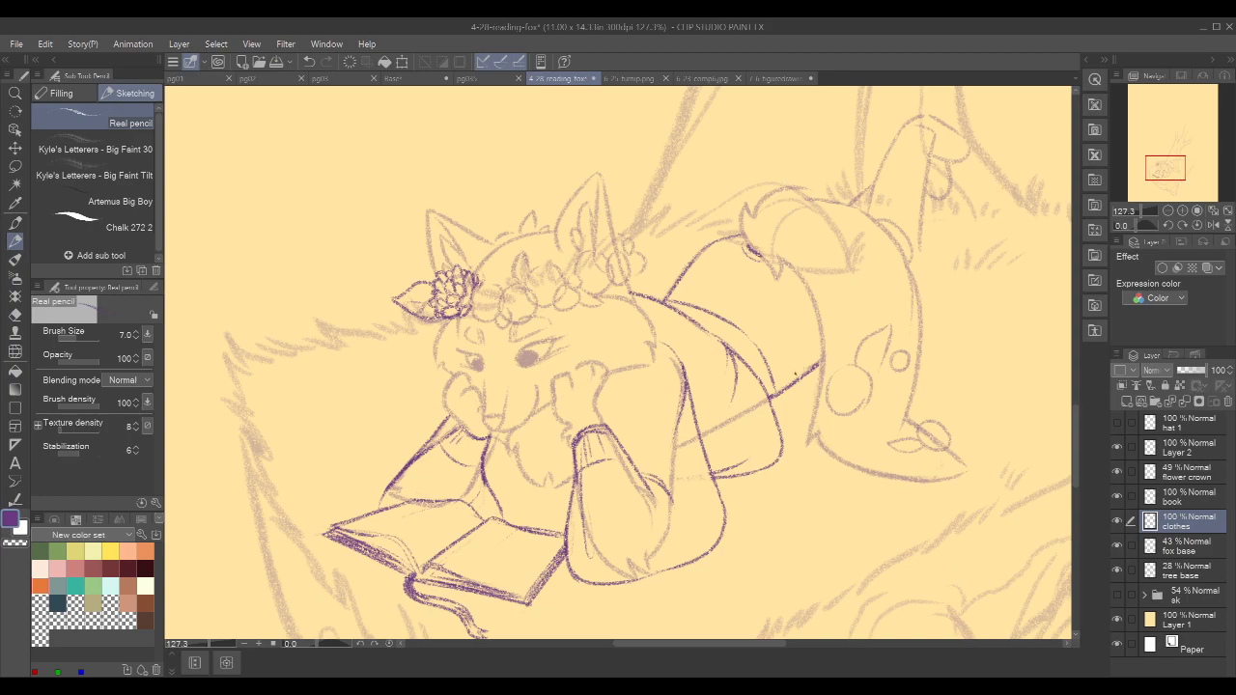
{"action": "left_click_drag", "start_coordinate": [516, 480], "coordinate": [554, 477]}
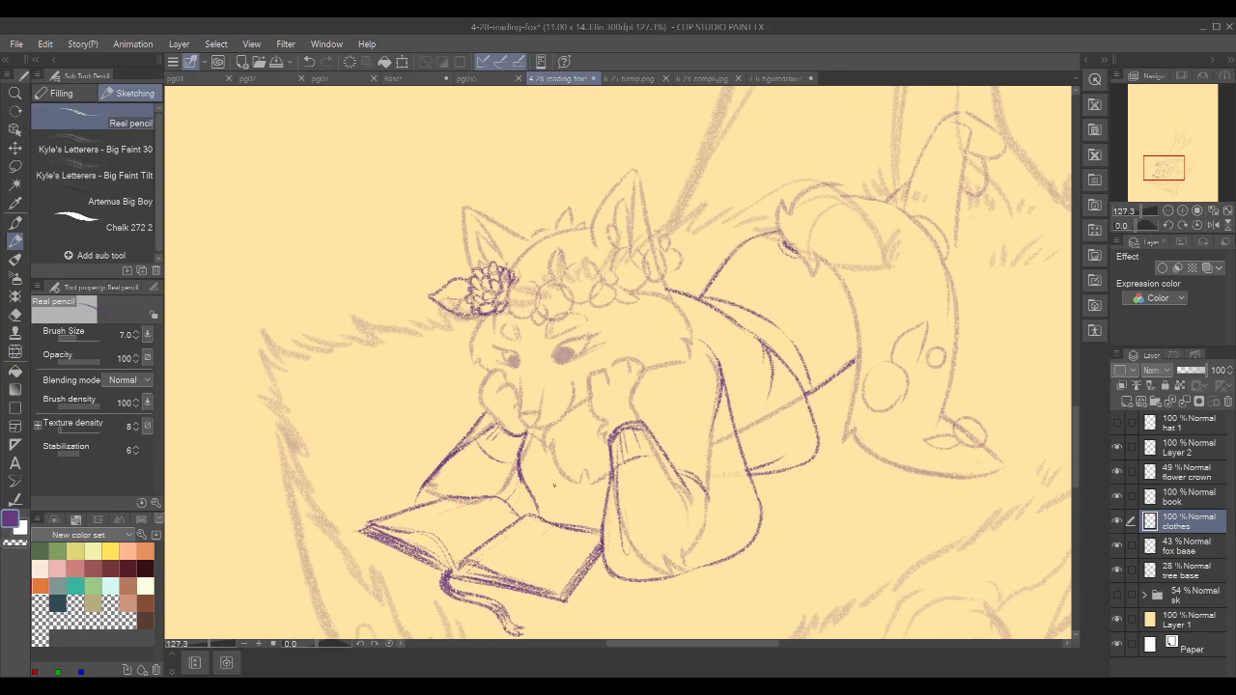
{"action": "key", "text": "ctrl+z"}
{"action": "left_click_drag", "start_coordinate": [538, 506], "coordinate": [565, 475]}
{"action": "mouse_move", "coordinate": [1020, 337]}
{"action": "left_mouse_down"}
{"action": "mouse_move", "coordinate": [965, 341]}
{"action": "mouse_move", "coordinate": [905, 369]}
{"action": "left_mouse_up"}
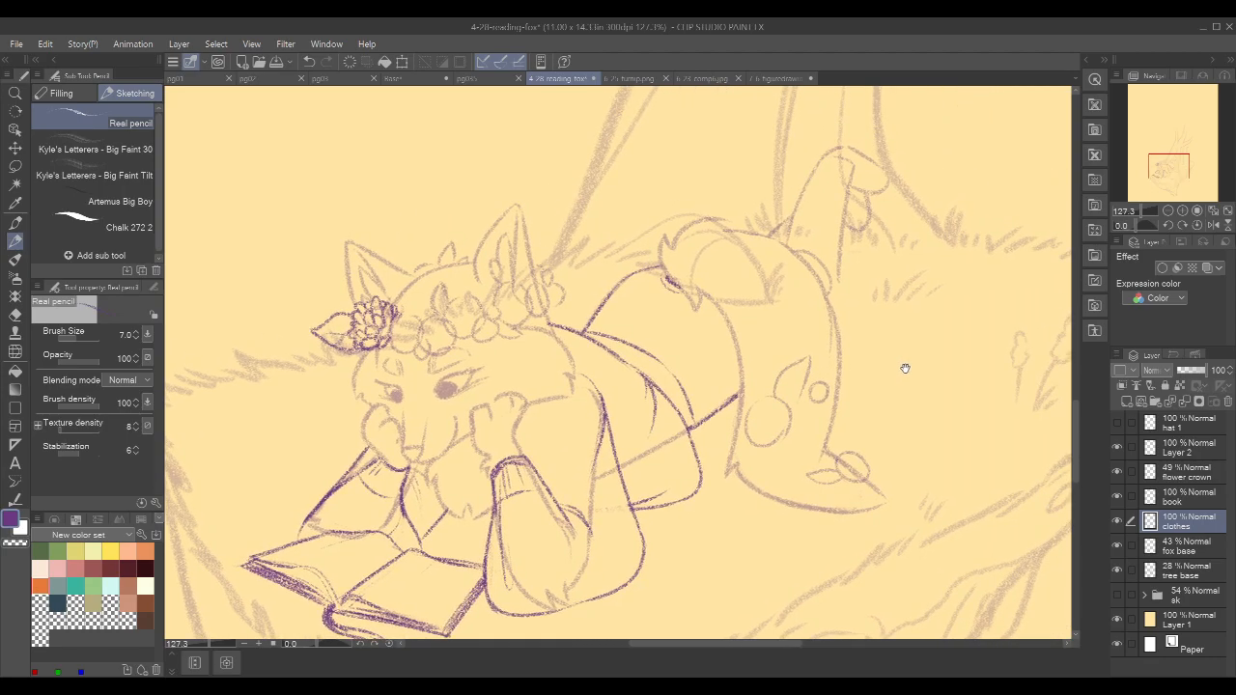
{"action": "left_click_drag", "start_coordinate": [687, 398], "coordinate": [734, 363]}
- Sketch short curved strokes across the base of the fox's raised leg for the lower garment
{"action": "mouse_move", "coordinate": [1000, 324]}
{"action": "left_mouse_down"}
{"action": "mouse_move", "coordinate": [982, 305]}
{"action": "mouse_move", "coordinate": [695, 455]}
{"action": "left_mouse_up"}
{"action": "left_click_drag", "start_coordinate": [541, 413], "coordinate": [571, 431]}
{"action": "key", "text": "ctrl+z"}
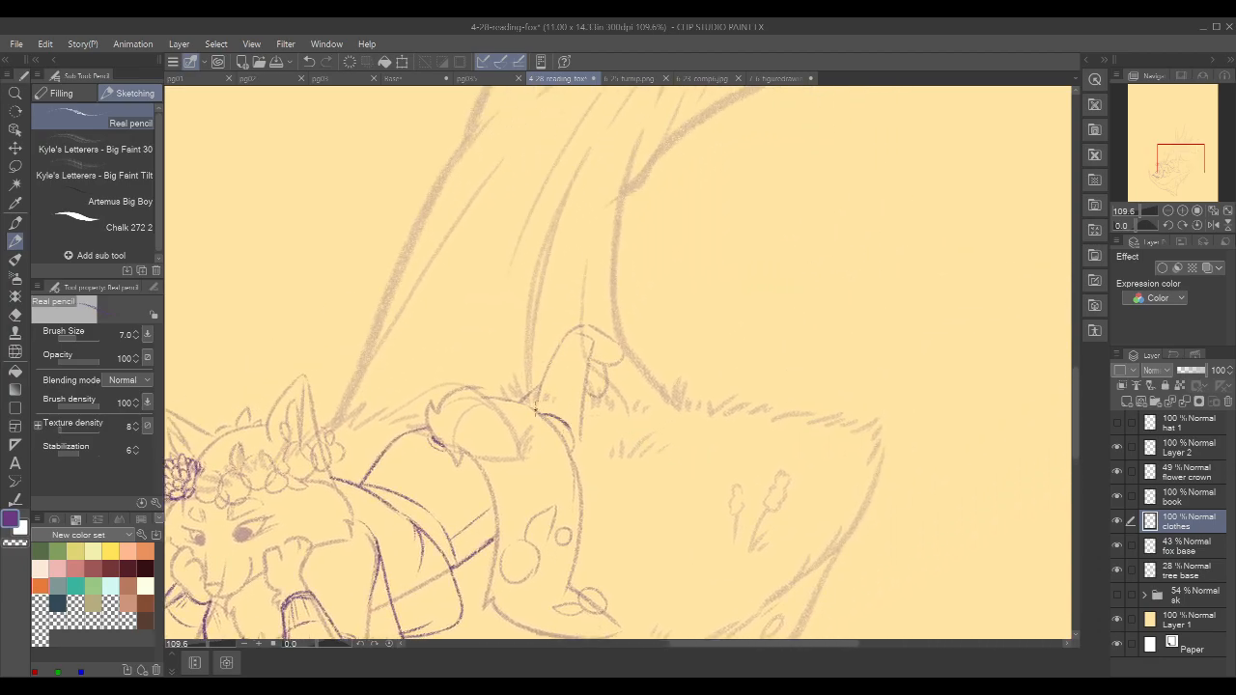
{"action": "left_click_drag", "start_coordinate": [531, 402], "coordinate": [565, 413]}
{"action": "left_click_drag", "start_coordinate": [731, 259], "coordinate": [762, 275]}
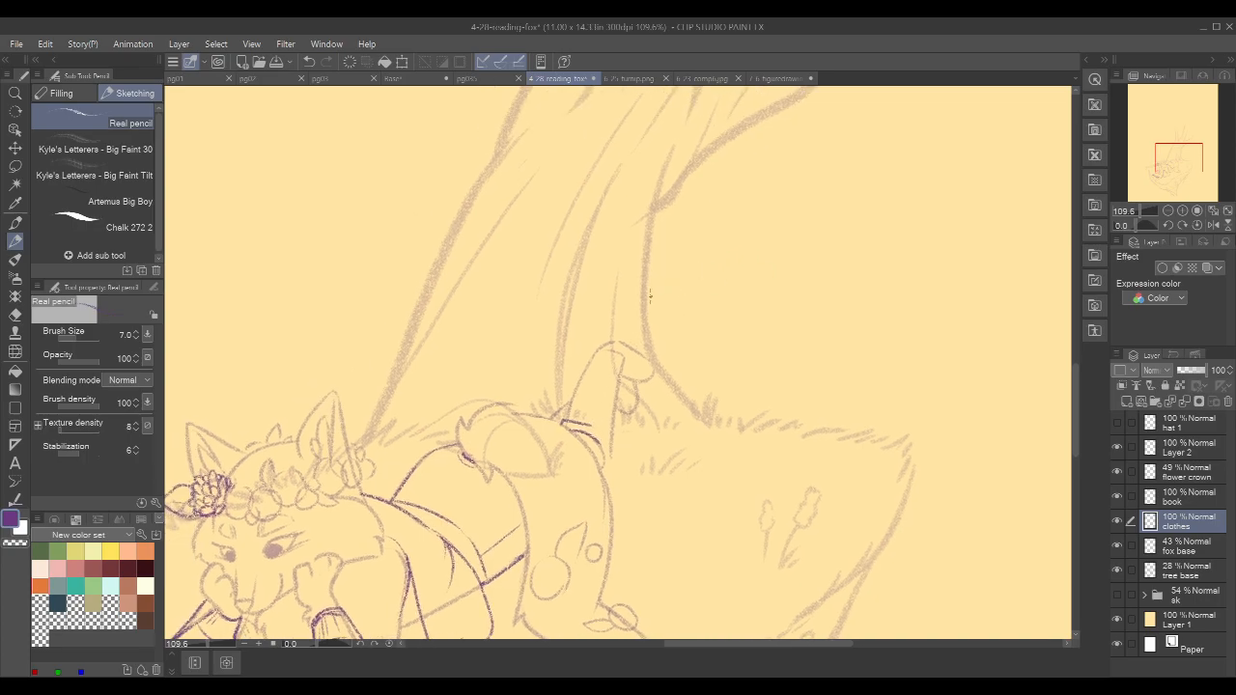
- Outline a fitted trouser leg around the raised lower leg, with a rounded end at the ankle
{"action": "left_click_drag", "start_coordinate": [568, 419], "coordinate": [594, 348]}
{"action": "key", "text": "ctrl+z"}
{"action": "left_click_drag", "start_coordinate": [568, 419], "coordinate": [595, 355]}
{"action": "key", "text": "ctrl+z"}
{"action": "left_click_drag", "start_coordinate": [564, 423], "coordinate": [590, 356]}
{"action": "key", "text": "ctrl+z"}
{"action": "left_click_drag", "start_coordinate": [563, 422], "coordinate": [606, 346]}
{"action": "key", "text": "ctrl+z"}
{"action": "mouse_move", "coordinate": [591, 350]}
{"action": "left_mouse_down"}
{"action": "mouse_move", "coordinate": [628, 366]}
{"action": "mouse_move", "coordinate": [628, 349]}
{"action": "mouse_move", "coordinate": [605, 482]}
{"action": "left_mouse_up"}
{"action": "key", "text": "ctrl+z"}
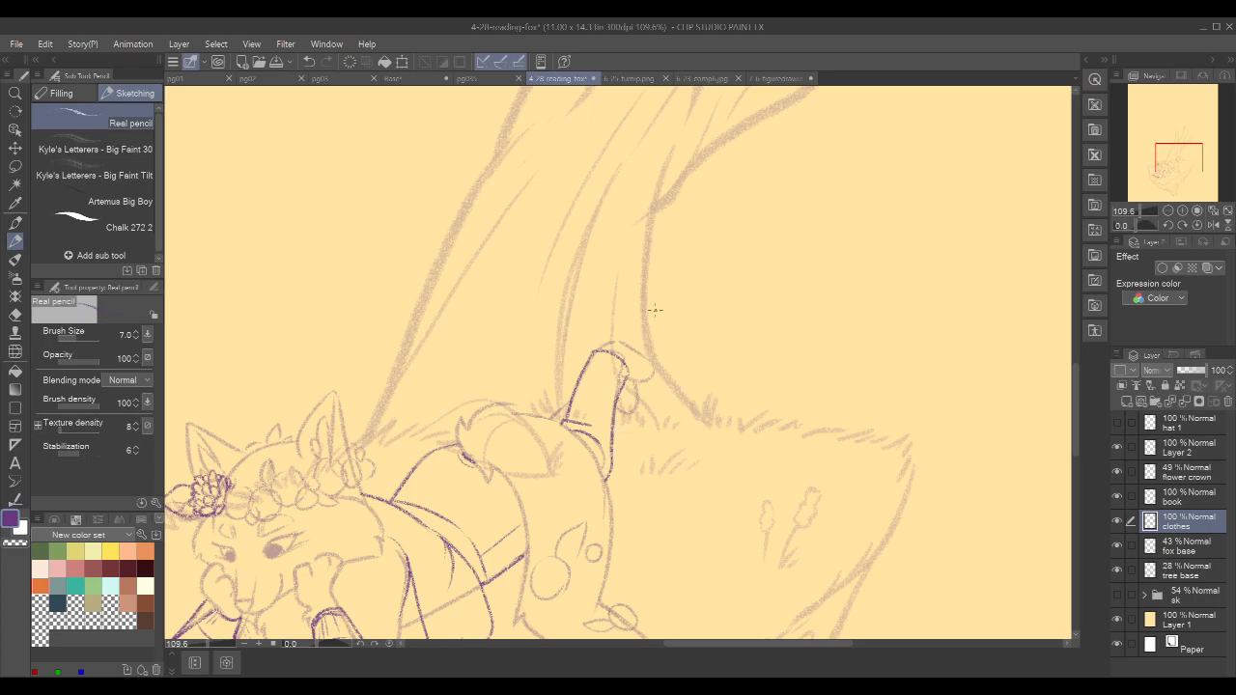
{"action": "left_click_drag", "start_coordinate": [570, 403], "coordinate": [547, 419]}
{"action": "left_click_drag", "start_coordinate": [594, 359], "coordinate": [618, 379]}
{"action": "key", "text": "ctrl+z"}
- Check the composition in a mirrored view, restore the normal orientation, and show the sk folder again over the whole page
{"action": "left_click_drag", "start_coordinate": [823, 269], "coordinate": [797, 276]}
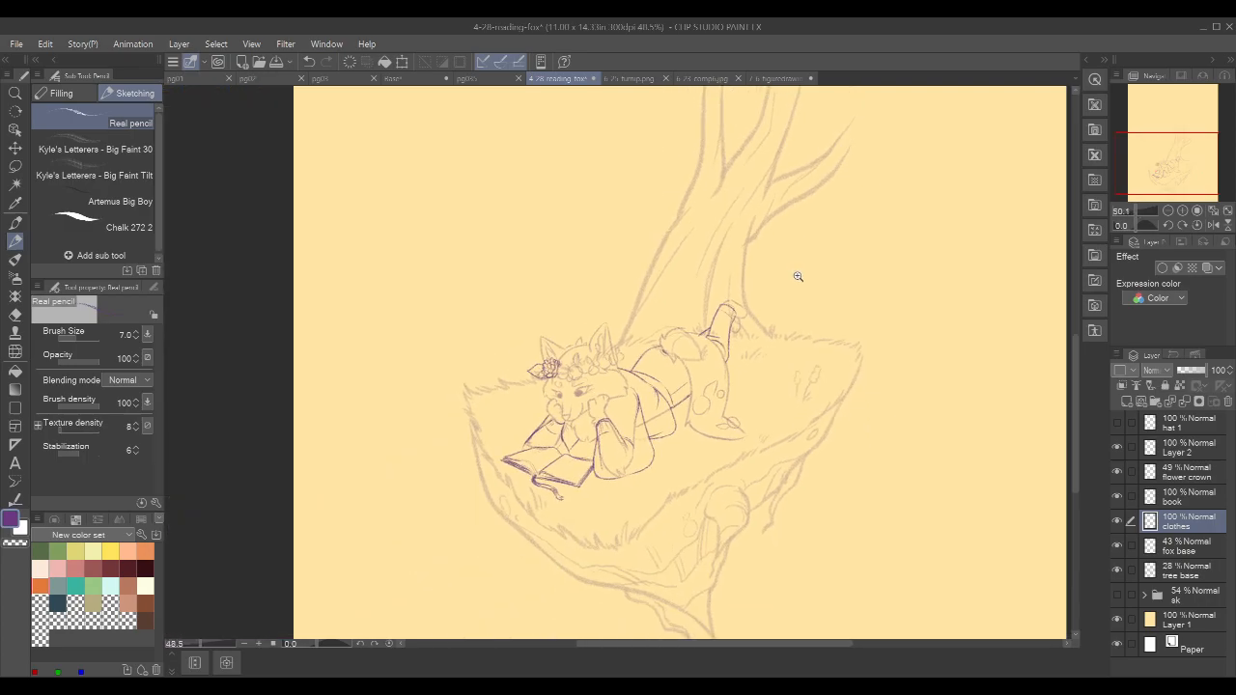
{"action": "left_click_drag", "start_coordinate": [1016, 232], "coordinate": [948, 297]}
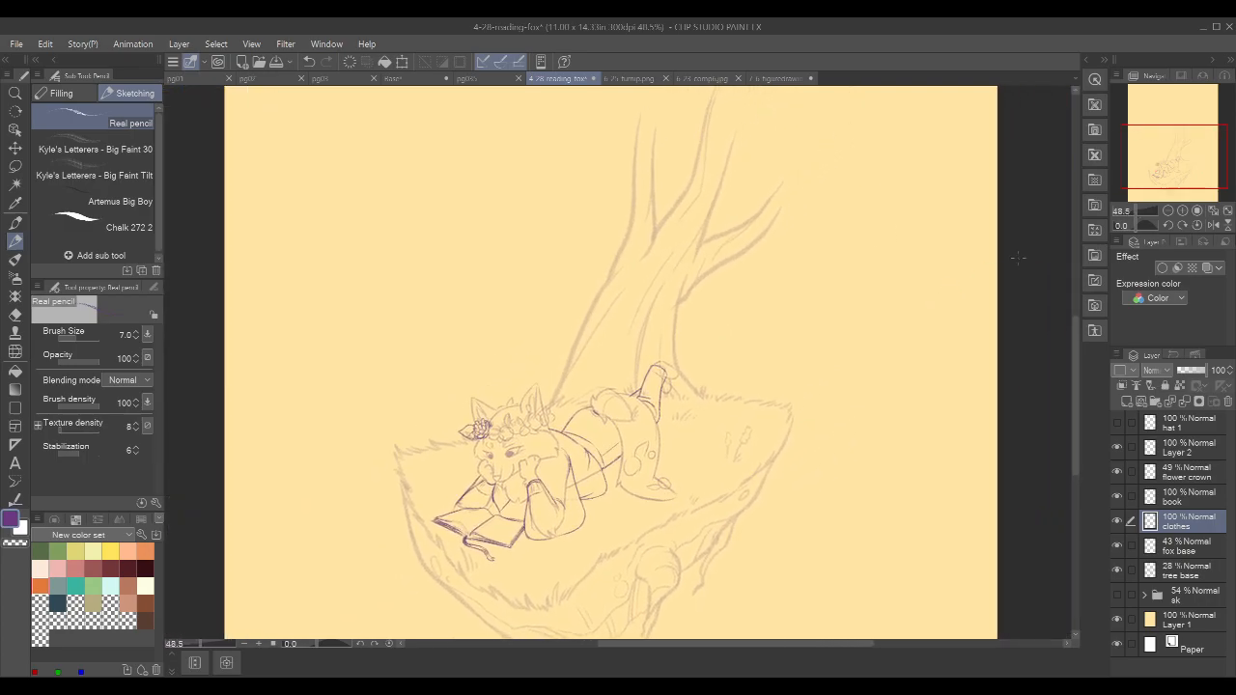
{"action": "left_click", "coordinate": [1215, 225]}
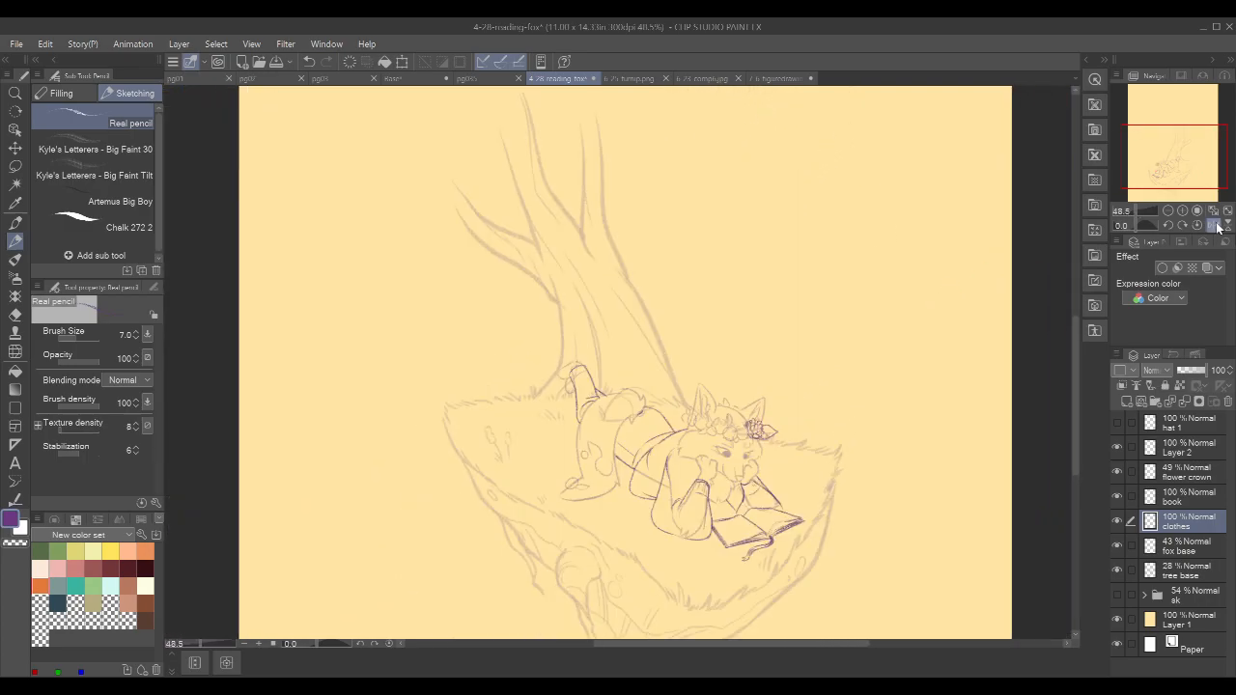
{"action": "left_click", "coordinate": [1218, 227]}
{"action": "left_click", "coordinate": [1117, 595]}
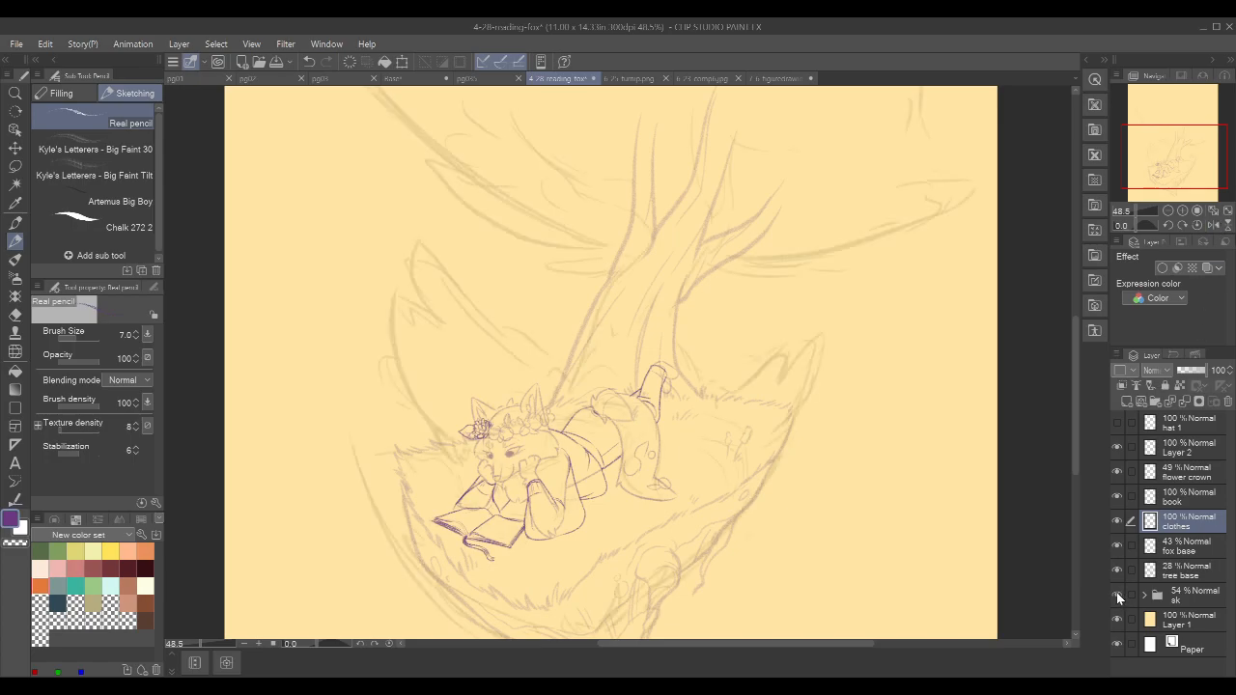
{"action": "scroll", "coordinate": [865, 414], "scroll_direction": "down", "scroll_amount": 3}
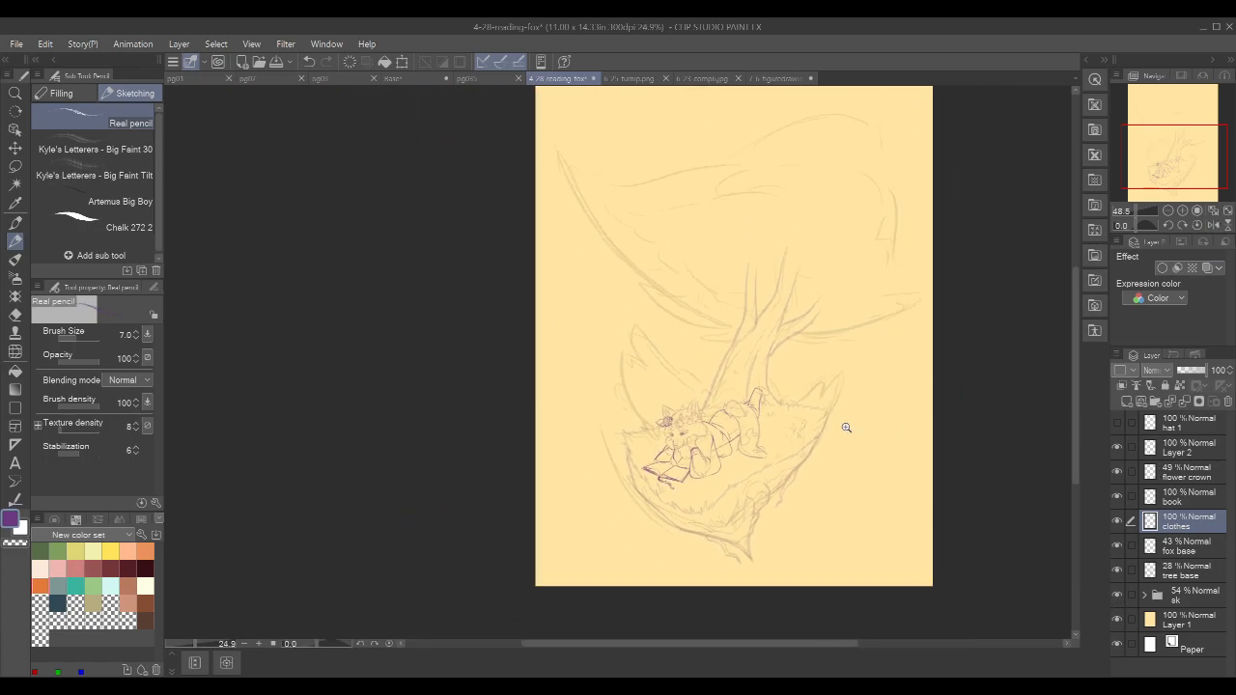
{"action": "mouse_move", "coordinate": [999, 412]}
{"action": "left_mouse_down"}
{"action": "mouse_move", "coordinate": [882, 463]}
{"action": "mouse_move", "coordinate": [928, 413]}
{"action": "left_mouse_up"}
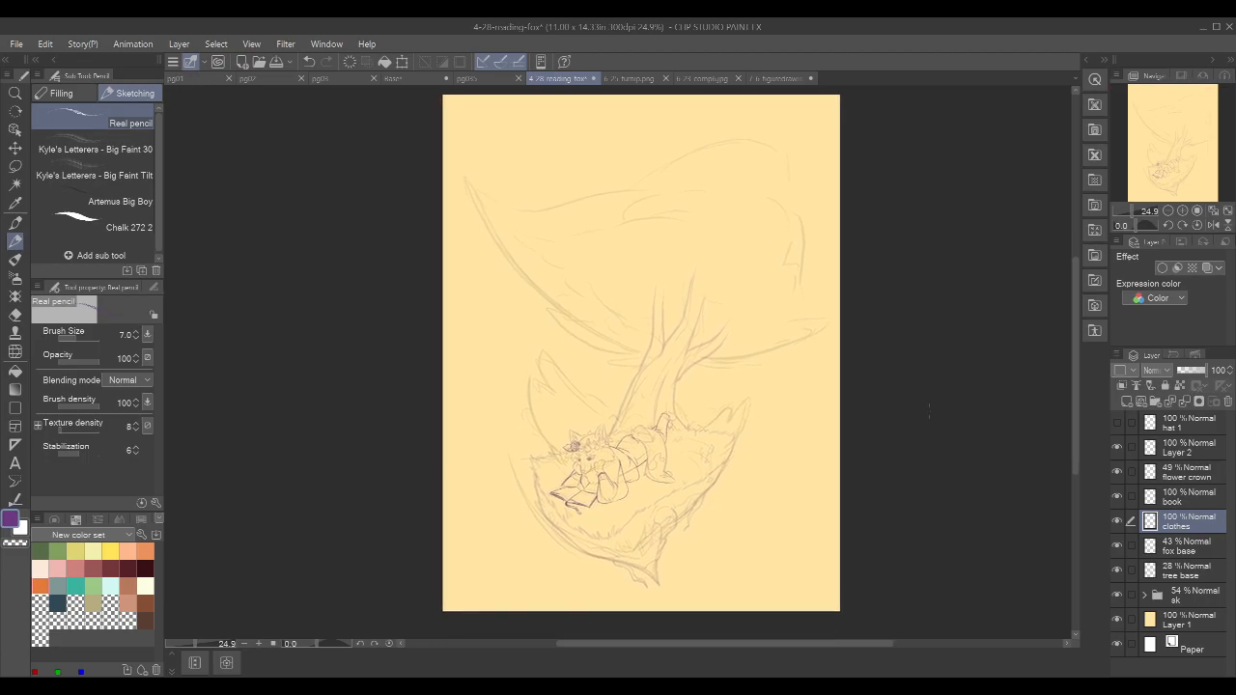
- Add a new layer directly above the tree base layer and name it bushes
{"action": "scroll", "coordinate": [593, 414], "scroll_direction": "up", "scroll_amount": 5}
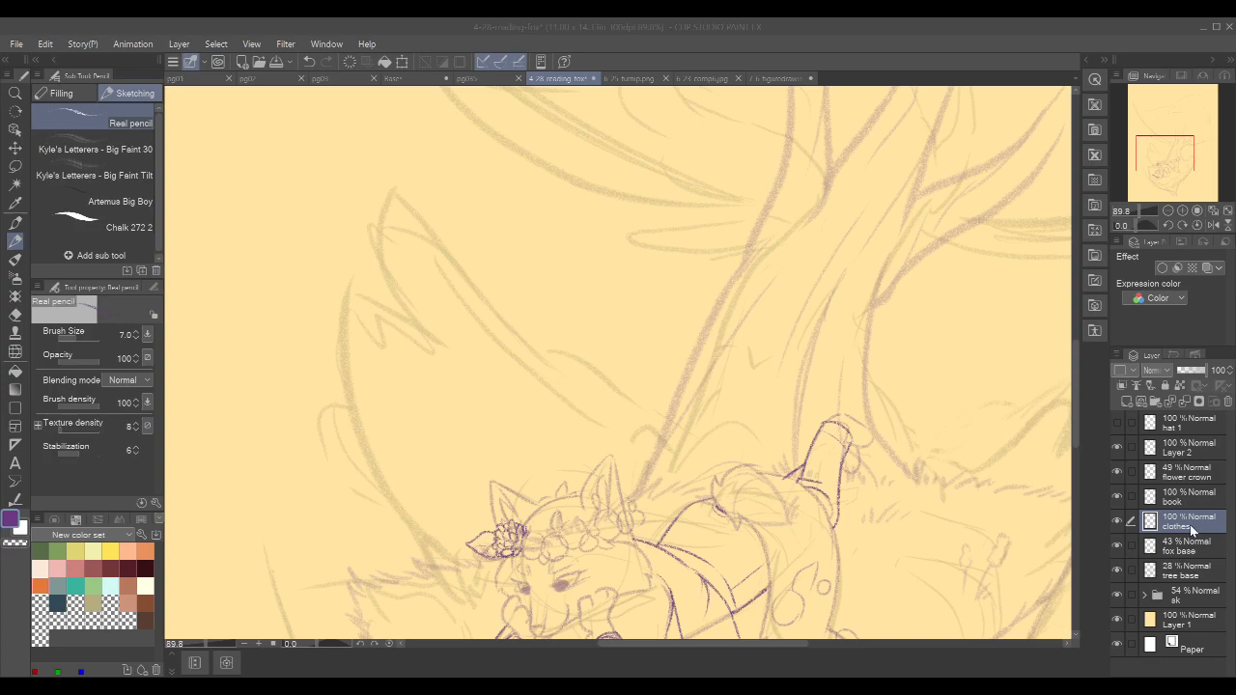
{"action": "mouse_move", "coordinate": [504, 270]}
{"action": "left_mouse_down"}
{"action": "mouse_move", "coordinate": [531, 276]}
{"action": "mouse_move", "coordinate": [506, 291]}
{"action": "left_mouse_up"}
{"action": "key", "text": "ctrl+z"}
{"action": "key", "text": "ctrl+z"}
{"action": "left_click", "coordinate": [1193, 575]}
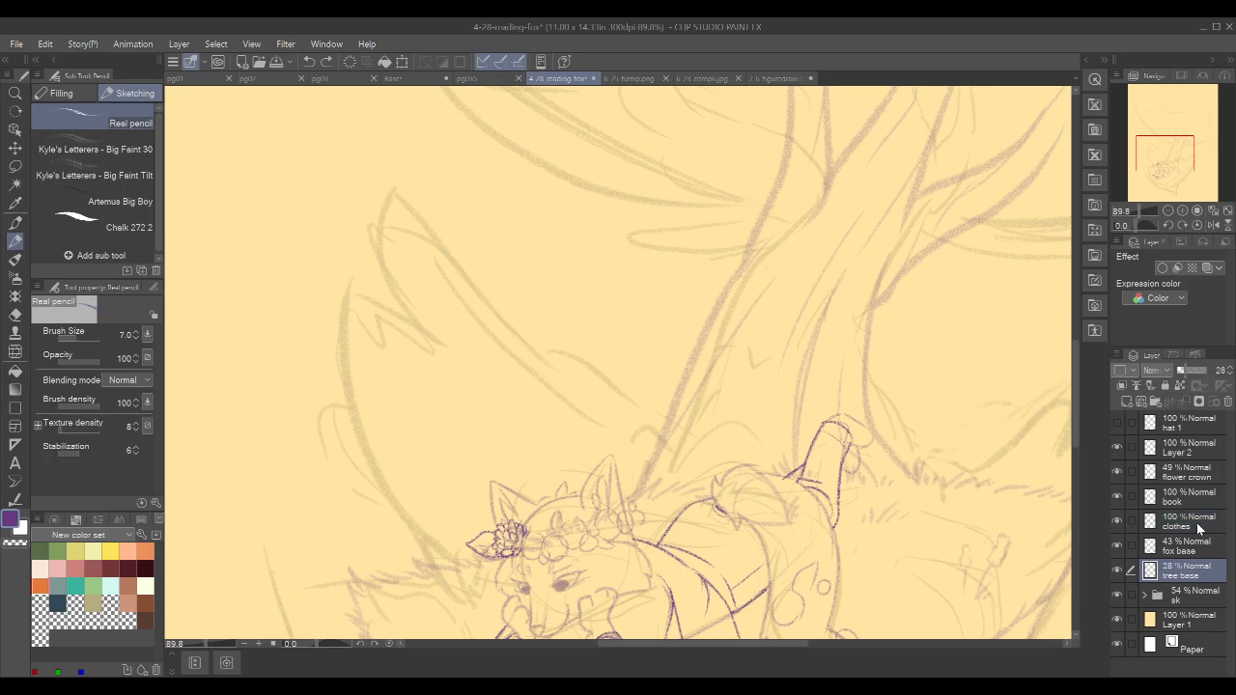
{"action": "left_click", "coordinate": [1124, 401]}
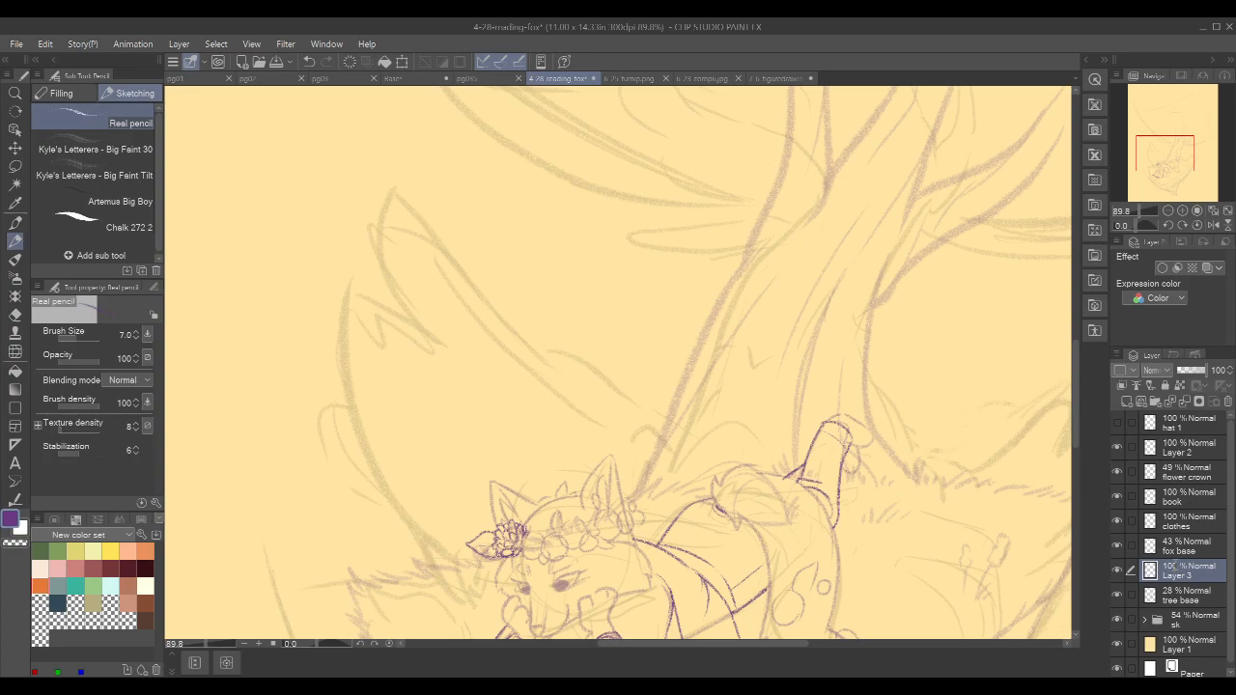
{"action": "double_click", "coordinate": [1174, 573]}
{"action": "type", "text": "bushes"}
{"action": "key", "text": "Return"}
{"action": "left_click_drag", "start_coordinate": [772, 339], "coordinate": [753, 338]}
{"action": "left_click_drag", "start_coordinate": [895, 306], "coordinate": [801, 339]}
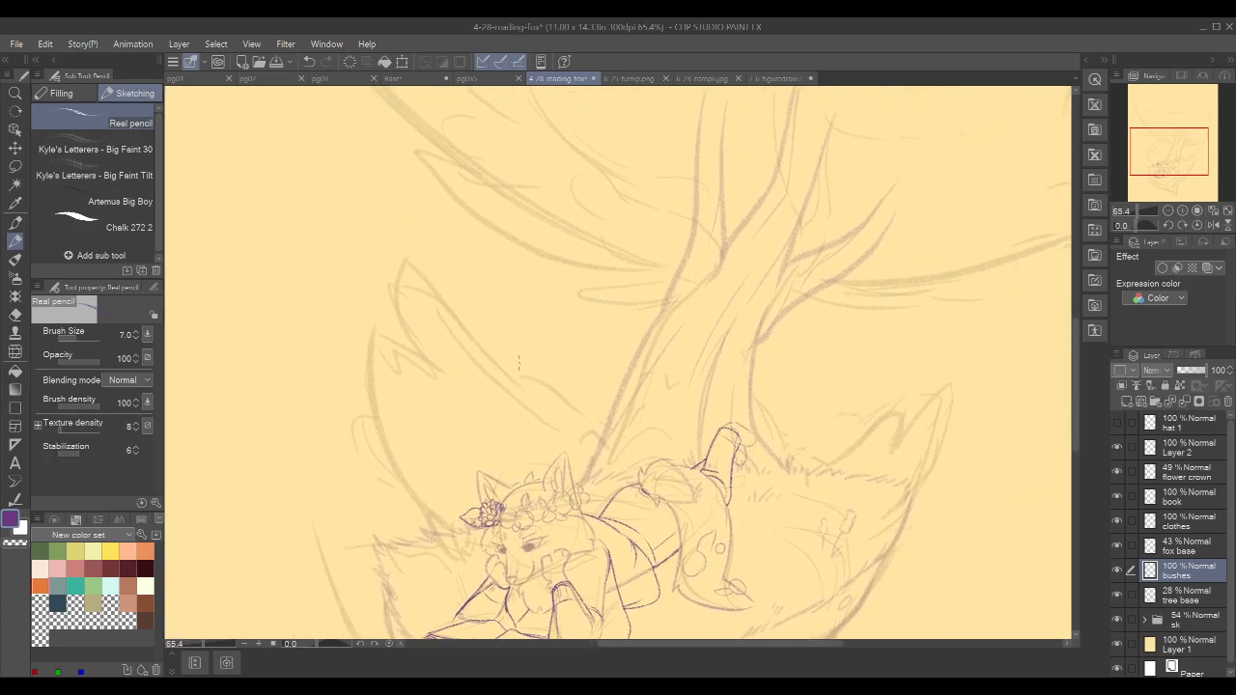
{"action": "left_click_drag", "start_coordinate": [505, 287], "coordinate": [527, 278]}
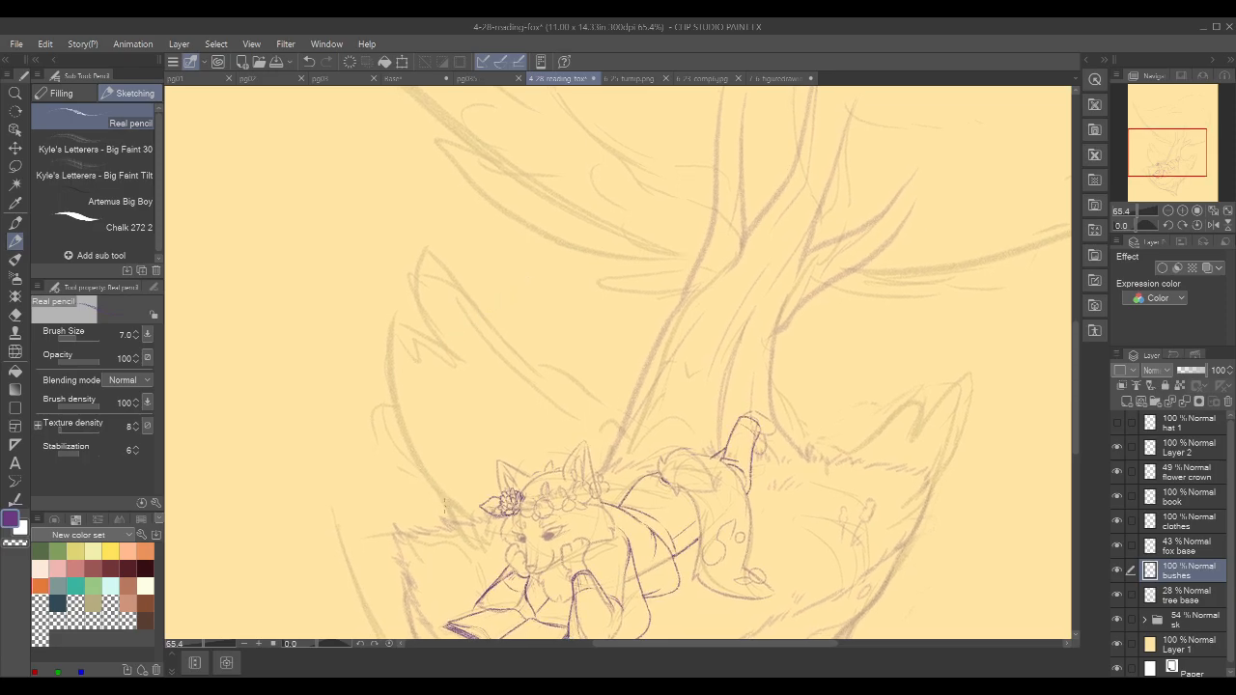
{"action": "left_click_drag", "start_coordinate": [434, 522], "coordinate": [412, 483]}
{"action": "key", "text": "ctrl+z"}
{"action": "mouse_move", "coordinate": [441, 526]}
{"action": "left_mouse_down"}
{"action": "mouse_move", "coordinate": [388, 452]}
{"action": "mouse_move", "coordinate": [381, 377]}
{"action": "mouse_move", "coordinate": [404, 307]}
{"action": "mouse_move", "coordinate": [454, 279]}
{"action": "left_mouse_up"}
{"action": "key", "text": "ctrl+z"}
{"action": "key", "text": "ctrl+z"}
- Outline a tall, lobed bush behind the fox's head, rising to a rounded peak and sloping down to the tree trunk
{"action": "left_click_drag", "start_coordinate": [839, 207], "coordinate": [819, 206]}
{"action": "left_click_drag", "start_coordinate": [931, 186], "coordinate": [778, 333]}
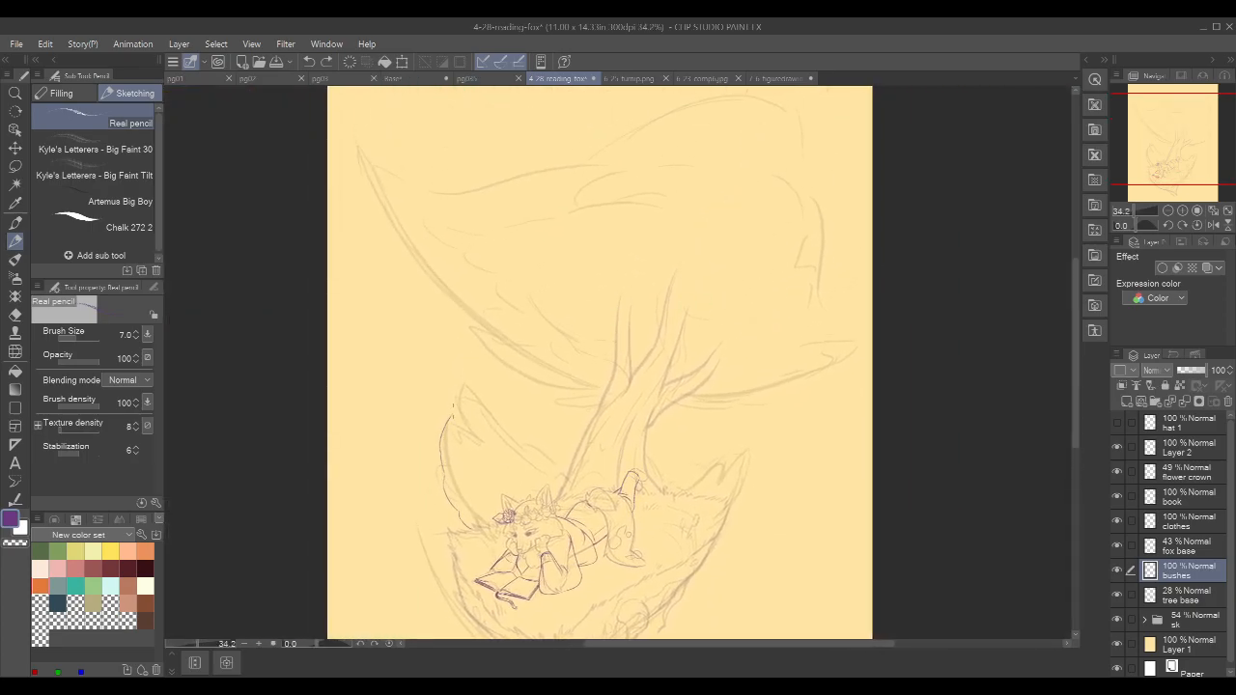
{"action": "left_click_drag", "start_coordinate": [455, 405], "coordinate": [462, 389]}
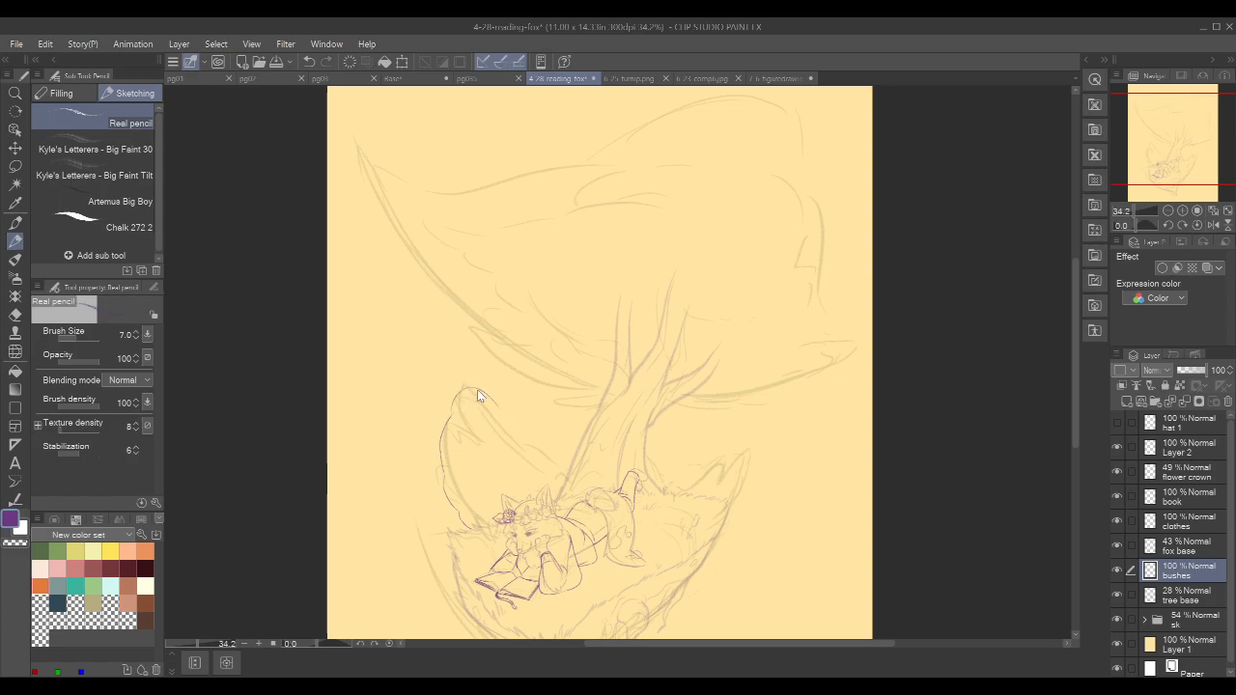
{"action": "mouse_move", "coordinate": [471, 388]}
{"action": "left_mouse_down"}
{"action": "mouse_move", "coordinate": [498, 394]}
{"action": "mouse_move", "coordinate": [533, 436]}
{"action": "left_mouse_up"}
{"action": "key", "text": "ctrl+z"}
{"action": "left_click_drag", "start_coordinate": [507, 419], "coordinate": [578, 431]}
- Outline a lower bush from the other side of the trunk, rising to a rounded peak at the island's right edge
{"action": "left_click_drag", "start_coordinate": [646, 446], "coordinate": [664, 462]}
{"action": "left_click_drag", "start_coordinate": [812, 394], "coordinate": [742, 344]}
{"action": "left_click_drag", "start_coordinate": [642, 406], "coordinate": [643, 404]}
{"action": "left_click", "coordinate": [643, 404]}
{"action": "left_click", "coordinate": [704, 361]}
{"action": "left_click", "coordinate": [634, 380]}
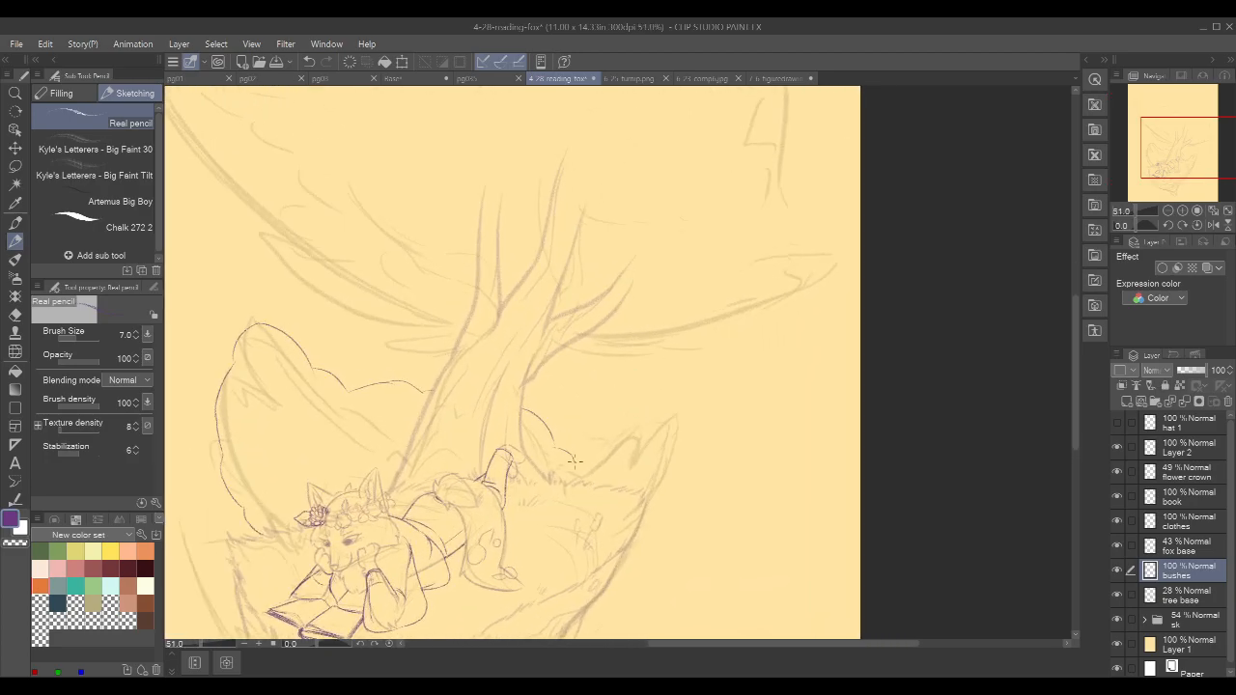
{"action": "mouse_move", "coordinate": [571, 463]}
{"action": "left_mouse_down"}
{"action": "mouse_move", "coordinate": [644, 408]}
{"action": "mouse_move", "coordinate": [678, 420]}
{"action": "mouse_move", "coordinate": [662, 460]}
{"action": "left_mouse_up"}
{"action": "key", "text": "ctrl+z"}
- Hide the sk folder, rework the right-hand bush and sketch a rounded front lobe curving down over the grass
{"action": "left_click", "coordinate": [1118, 620]}
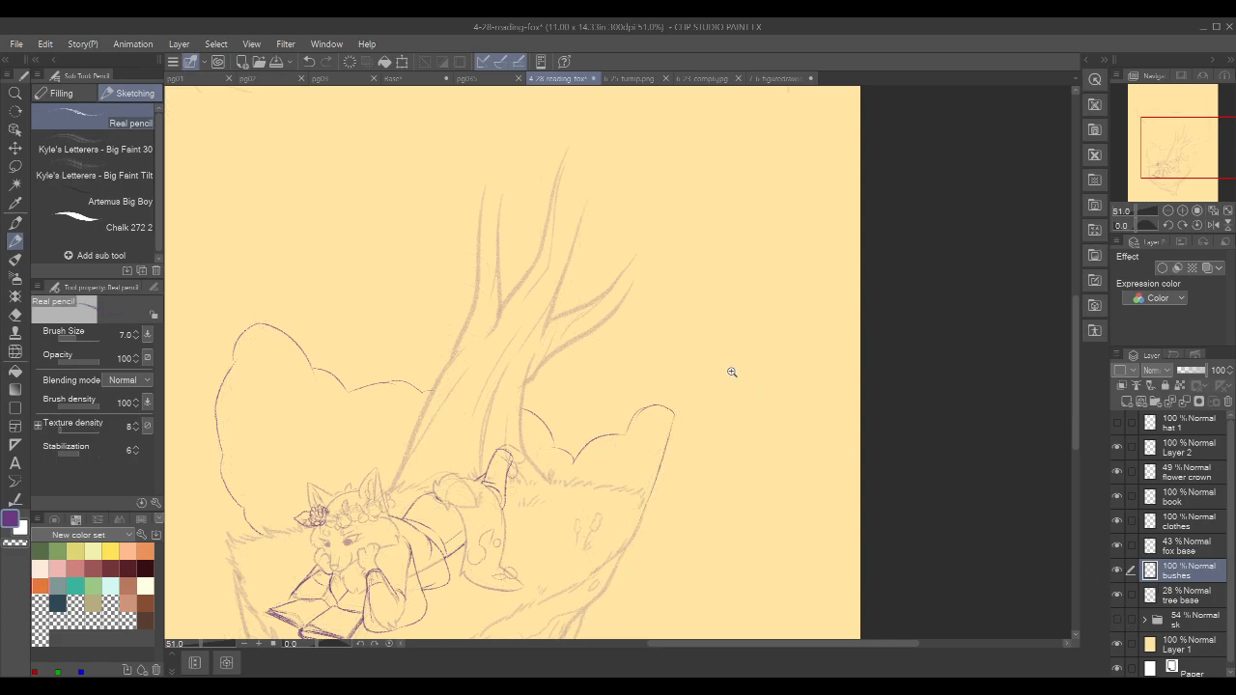
{"action": "scroll", "coordinate": [724, 375], "scroll_direction": "down", "scroll_amount": 3}
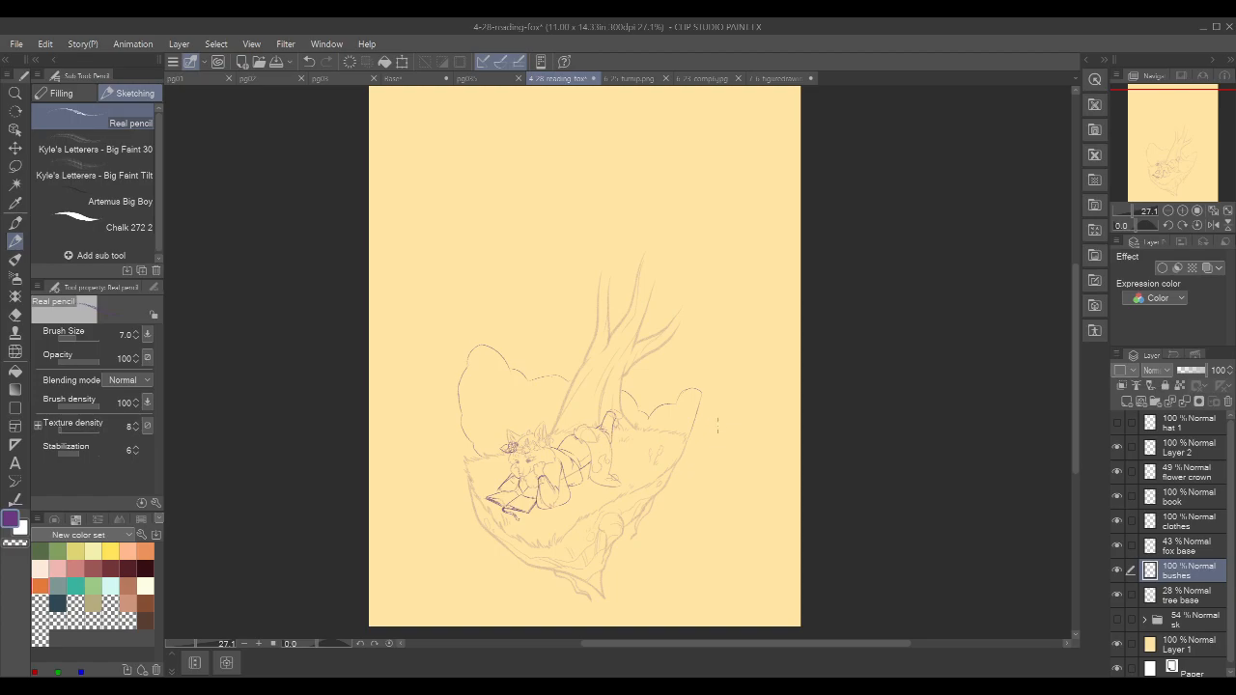
{"action": "scroll", "coordinate": [687, 436], "scroll_direction": "up", "scroll_amount": 2}
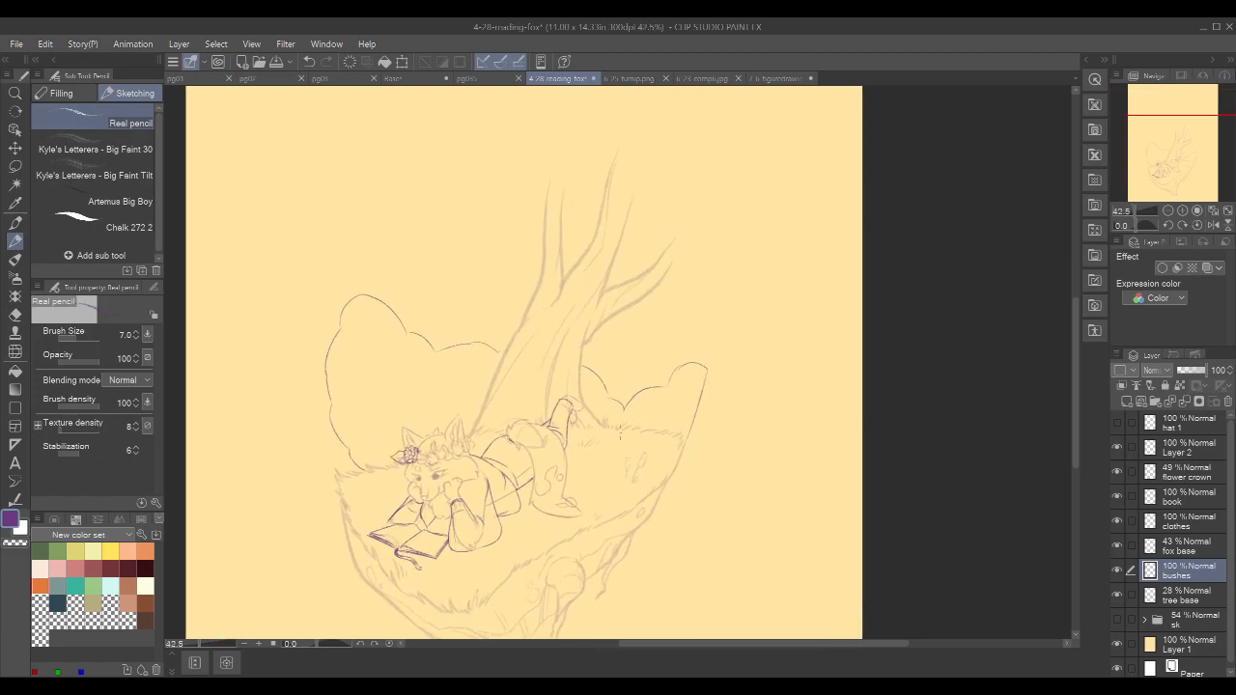
{"action": "key", "text": "ctrl+z"}
{"action": "left_click_drag", "start_coordinate": [630, 440], "coordinate": [609, 500]}
{"action": "key", "text": "ctrl+z"}
{"action": "key", "text": "ctrl+z"}
{"action": "key", "text": "ctrl+z"}
{"action": "key", "text": "ctrl+z"}
{"action": "key", "text": "ctrl+z"}
{"action": "left_click_drag", "start_coordinate": [629, 439], "coordinate": [606, 483]}
{"action": "left_click_drag", "start_coordinate": [664, 396], "coordinate": [681, 383]}
- Check the bush outlines over a wider view of the page and show the sk folder again
{"action": "scroll", "coordinate": [801, 384], "scroll_direction": "down", "scroll_amount": 3}
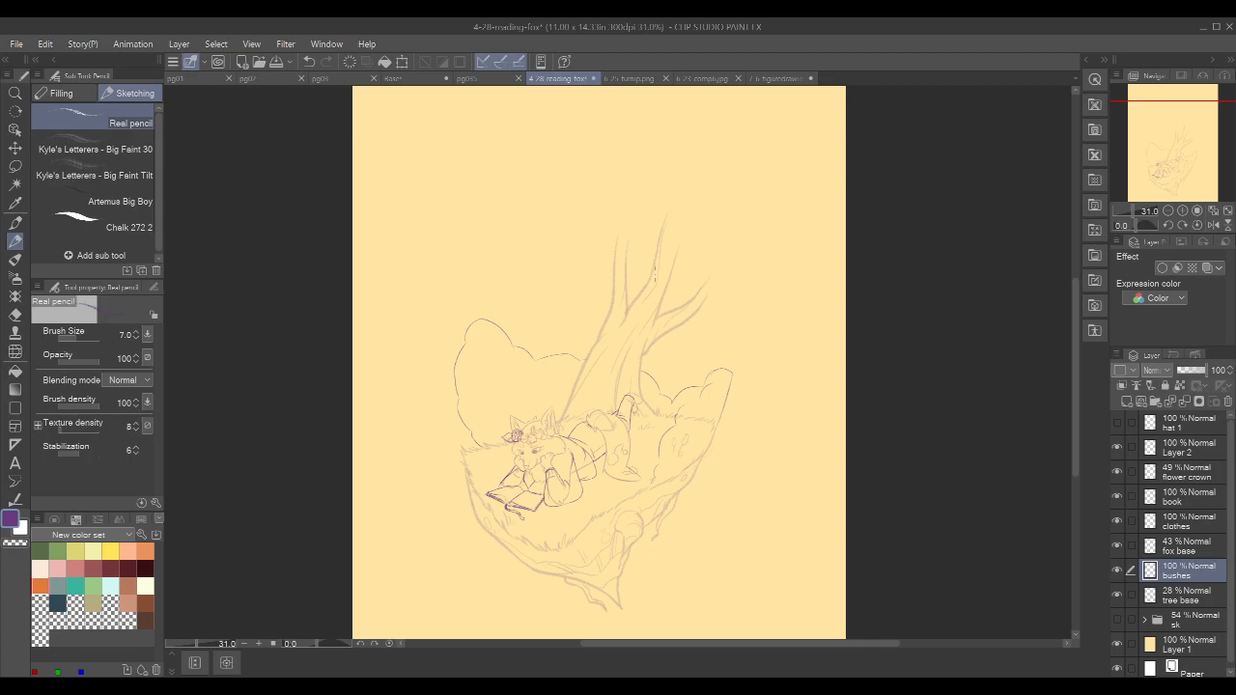
{"action": "left_click_drag", "start_coordinate": [776, 274], "coordinate": [761, 289]}
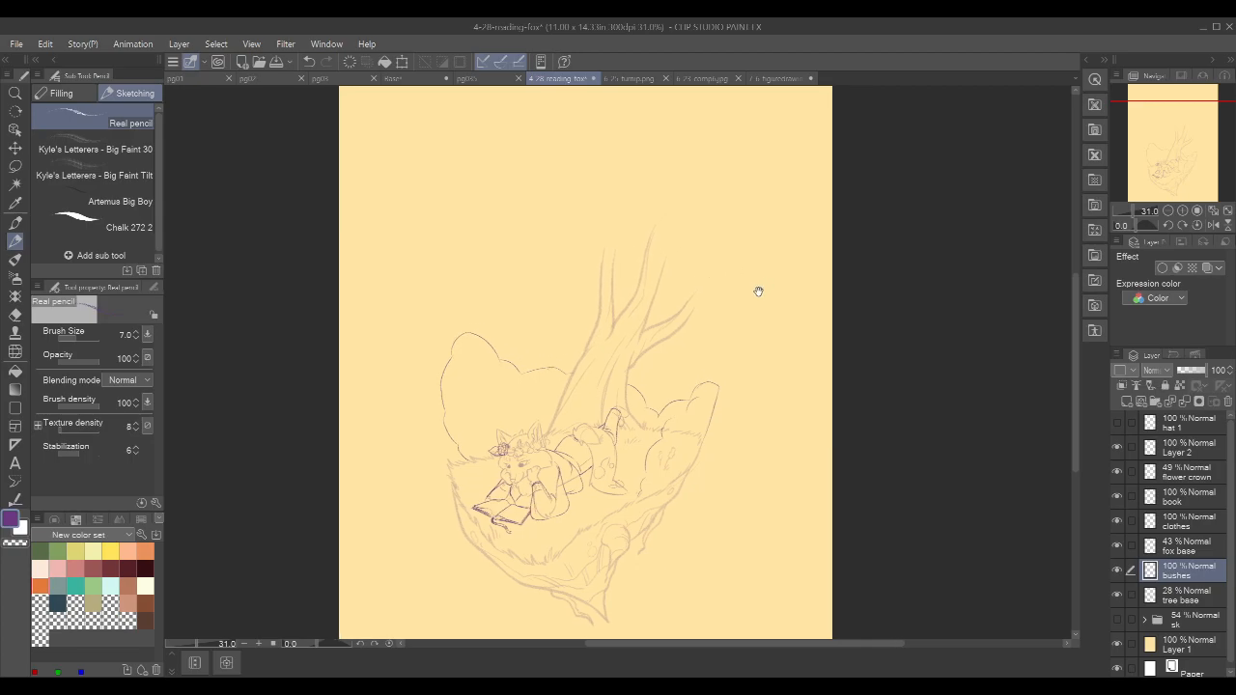
{"action": "left_click", "coordinate": [1116, 620]}
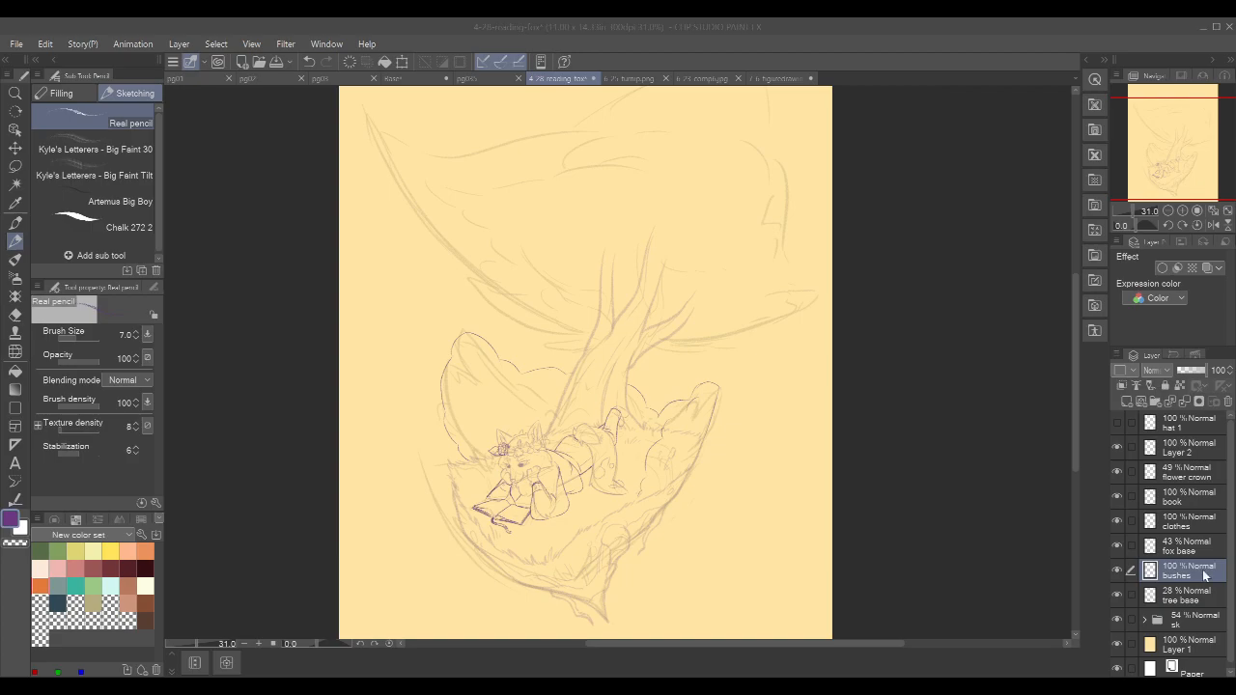
- Sketch the first few round blossoms along the left side and upper outline of the tall bush behind the fox
{"action": "left_click_drag", "start_coordinate": [549, 379], "coordinate": [562, 368]}
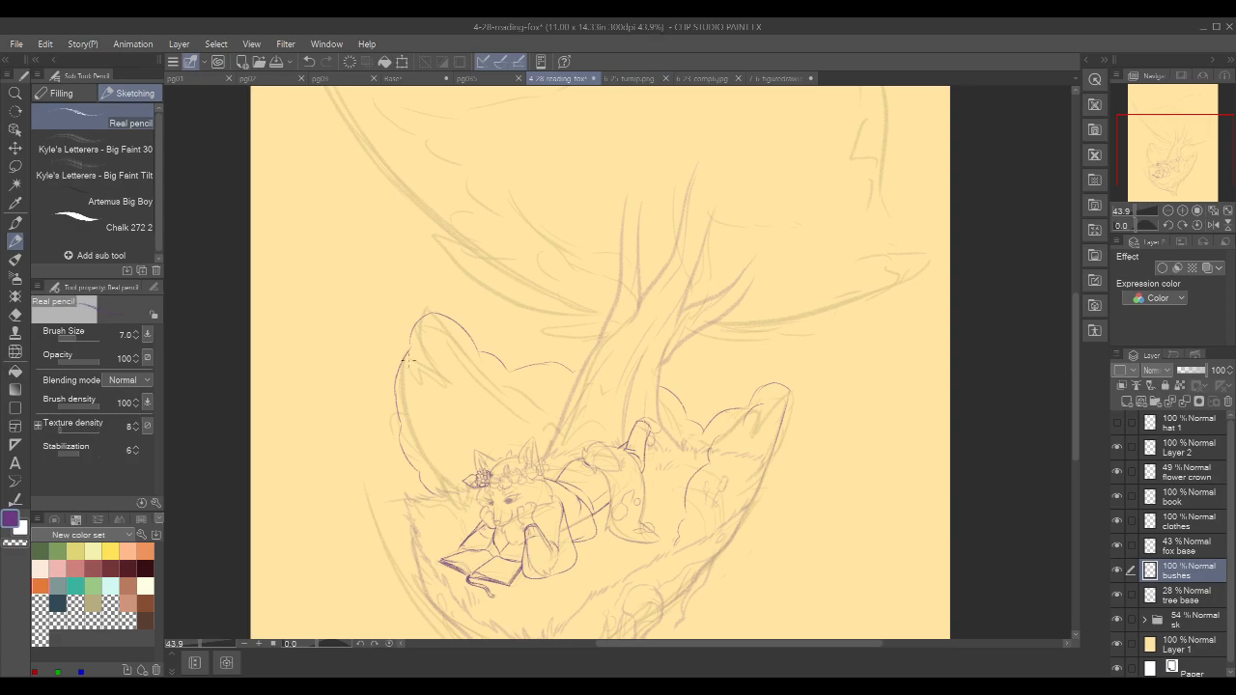
{"action": "left_click_drag", "start_coordinate": [411, 351], "coordinate": [421, 378]}
{"action": "key", "text": "ctrl+z"}
{"action": "mouse_move", "coordinate": [410, 432]}
{"action": "left_mouse_down"}
{"action": "mouse_move", "coordinate": [425, 432]}
{"action": "mouse_move", "coordinate": [415, 410]}
{"action": "mouse_move", "coordinate": [410, 426]}
{"action": "mouse_move", "coordinate": [426, 426]}
{"action": "mouse_move", "coordinate": [407, 423]}
{"action": "left_mouse_up"}
{"action": "key", "text": "ctrl+z"}
{"action": "mouse_move", "coordinate": [466, 342]}
{"action": "left_mouse_down"}
{"action": "mouse_move", "coordinate": [456, 361]}
{"action": "mouse_move", "coordinate": [479, 359]}
{"action": "mouse_move", "coordinate": [471, 343]}
{"action": "mouse_move", "coordinate": [486, 358]}
{"action": "left_mouse_up"}
{"action": "key", "text": "ctrl+z"}
{"action": "left_click_drag", "start_coordinate": [477, 345], "coordinate": [482, 347]}
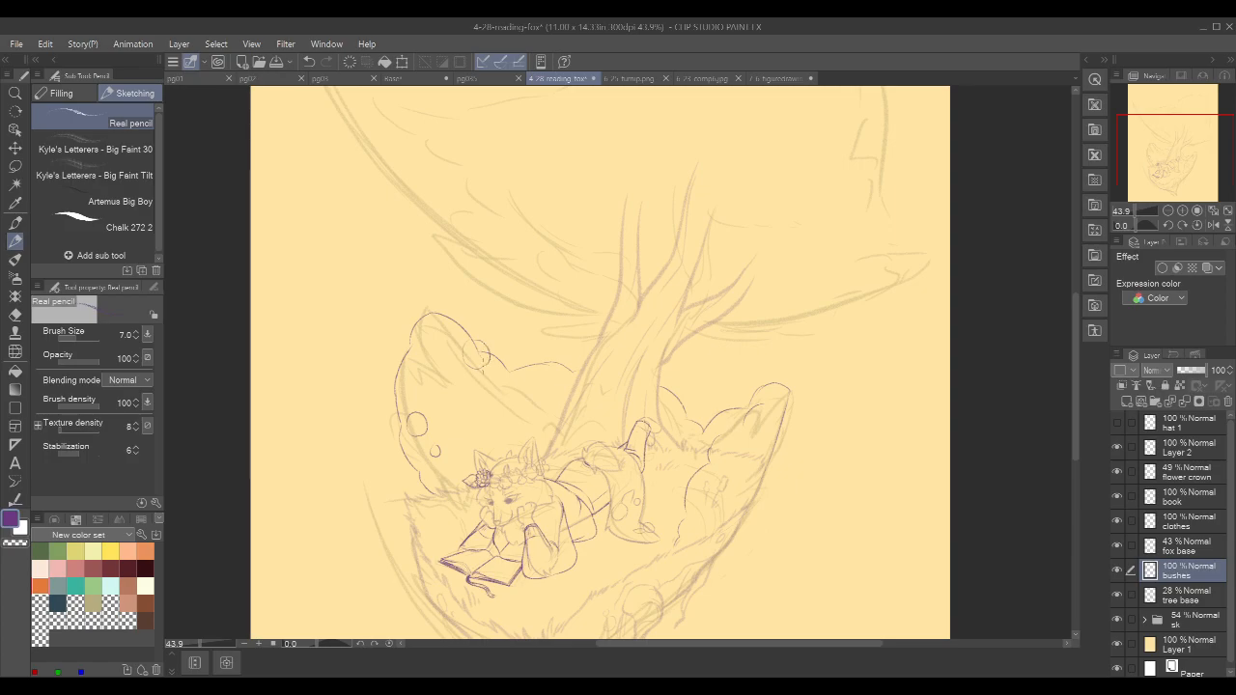
- Spread more round blossoms of varied sizes across the tall bush, from its peak and lower edge to the trunk
{"action": "left_click_drag", "start_coordinate": [496, 404], "coordinate": [498, 403]}
{"action": "key", "text": "ctrl+z"}
{"action": "left_click_drag", "start_coordinate": [462, 380], "coordinate": [457, 375]}
{"action": "mouse_move", "coordinate": [431, 328]}
{"action": "left_mouse_down"}
{"action": "mouse_move", "coordinate": [440, 345]}
{"action": "mouse_move", "coordinate": [432, 325]}
{"action": "left_mouse_up"}
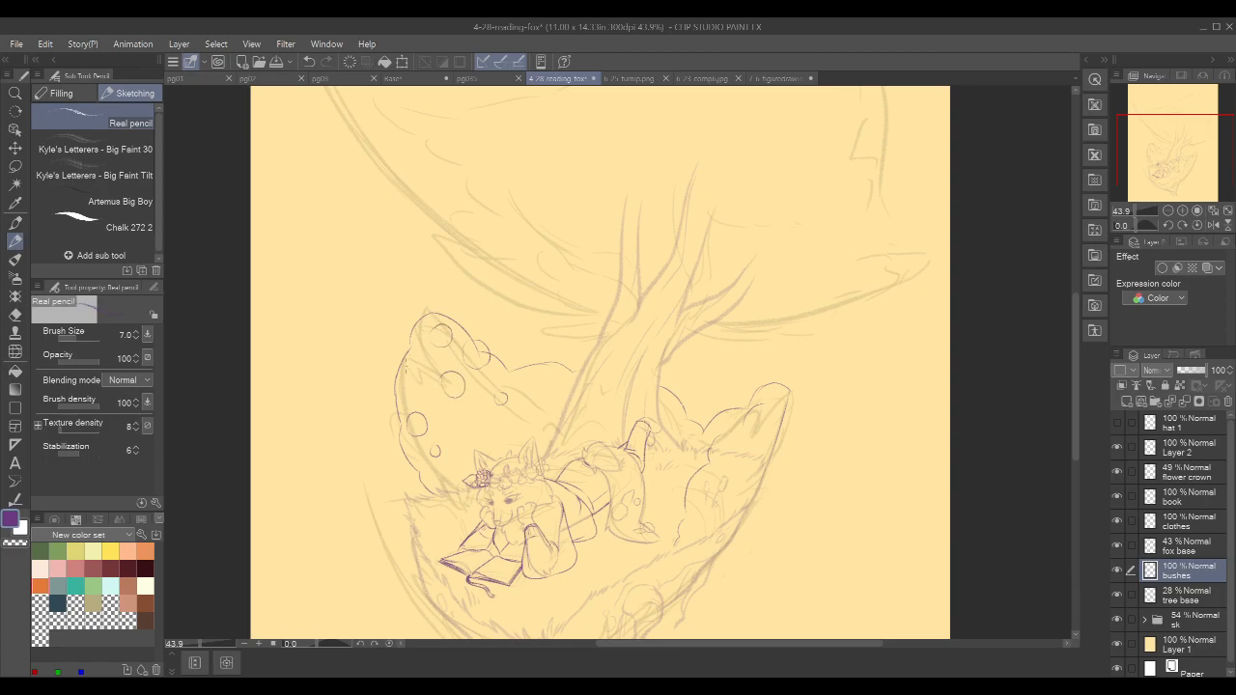
{"action": "mouse_move", "coordinate": [476, 417]}
{"action": "left_mouse_down"}
{"action": "mouse_move", "coordinate": [485, 436]}
{"action": "mouse_move", "coordinate": [472, 415]}
{"action": "left_mouse_up"}
{"action": "key", "text": "ctrl+z"}
{"action": "left_click_drag", "start_coordinate": [407, 465], "coordinate": [410, 480]}
{"action": "mouse_move", "coordinate": [539, 374]}
{"action": "left_mouse_down"}
{"action": "mouse_move", "coordinate": [534, 389]}
{"action": "mouse_move", "coordinate": [541, 372]}
{"action": "left_mouse_up"}
{"action": "left_click_drag", "start_coordinate": [566, 403], "coordinate": [568, 411]}
{"action": "key", "text": "c"}
{"action": "key", "text": "c"}
- Fill the remaining gaps in the tall bush with round blossoms, including some just above the fox's head
{"action": "scroll", "coordinate": [560, 418], "scroll_direction": "up", "scroll_amount": 2}
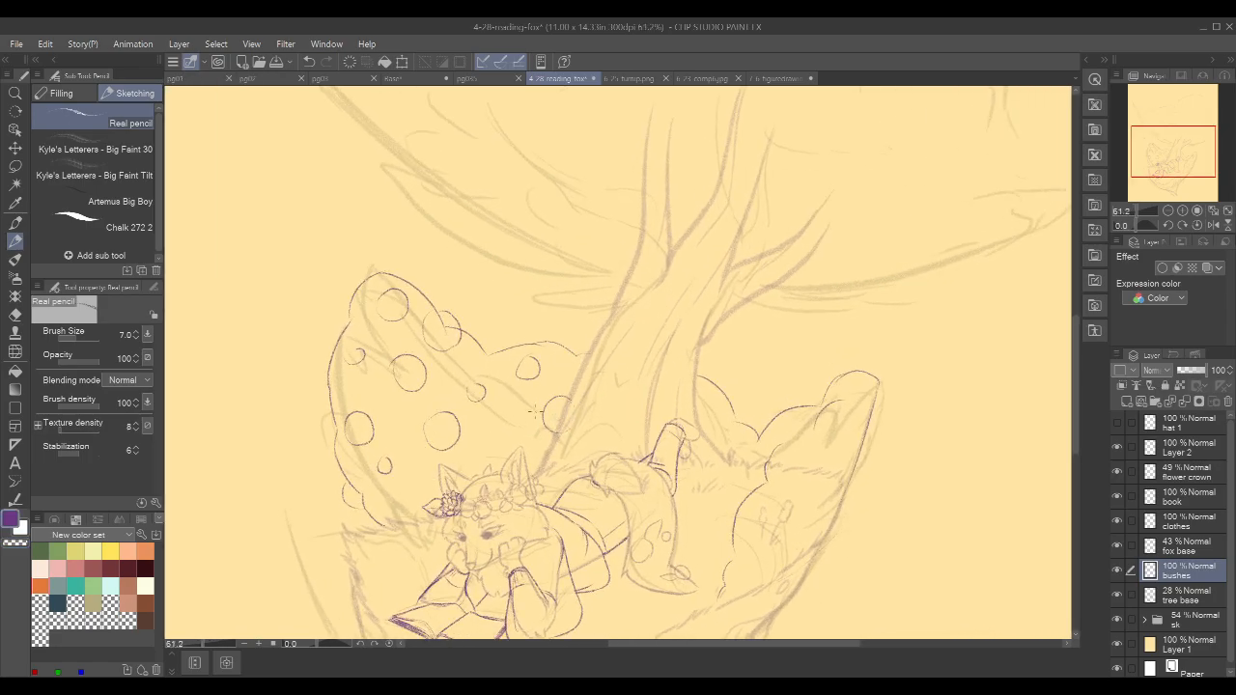
{"action": "left_click_drag", "start_coordinate": [599, 401], "coordinate": [591, 390]}
{"action": "mouse_move", "coordinate": [385, 490]}
{"action": "left_mouse_down"}
{"action": "mouse_move", "coordinate": [375, 487]}
{"action": "mouse_move", "coordinate": [420, 465]}
{"action": "mouse_move", "coordinate": [397, 473]}
{"action": "left_mouse_up"}
{"action": "key", "text": "ctrl+z"}
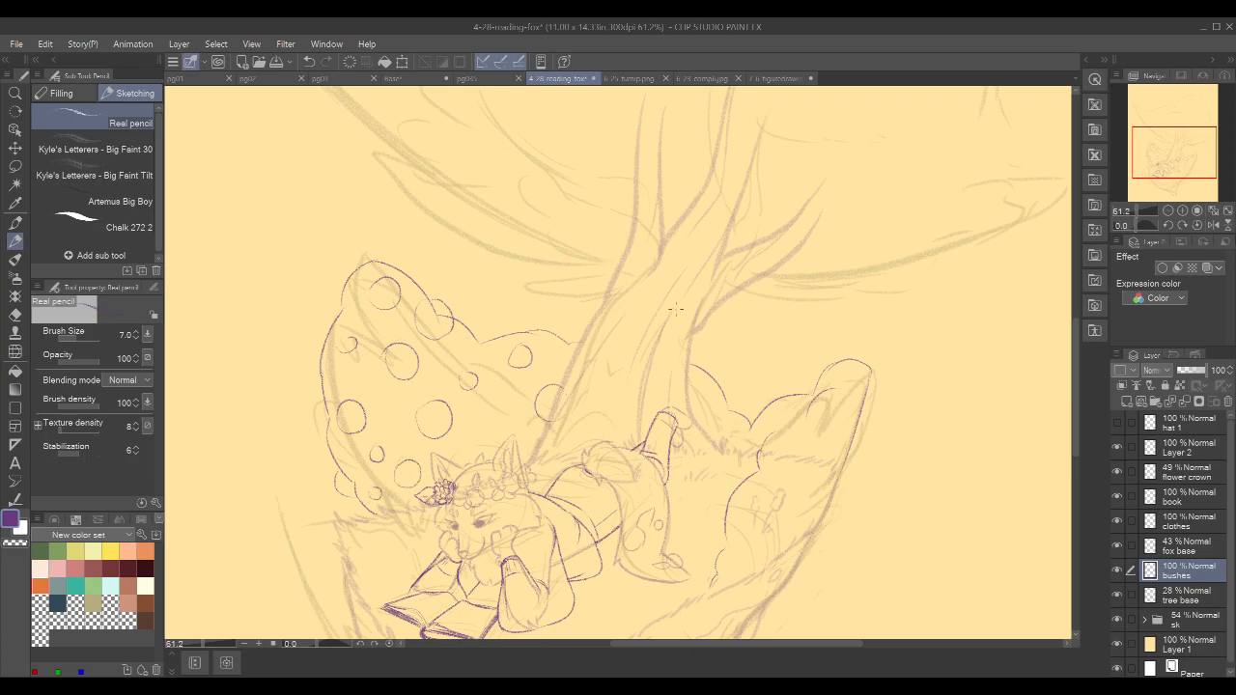
{"action": "mouse_move", "coordinate": [383, 400]}
{"action": "left_mouse_down"}
{"action": "mouse_move", "coordinate": [388, 422]}
{"action": "mouse_move", "coordinate": [381, 399]}
{"action": "left_mouse_up"}
{"action": "mouse_move", "coordinate": [502, 410]}
{"action": "left_mouse_down"}
{"action": "mouse_move", "coordinate": [504, 428]}
{"action": "mouse_move", "coordinate": [500, 409]}
{"action": "left_mouse_up"}
{"action": "left_click_drag", "start_coordinate": [869, 312], "coordinate": [836, 295]}
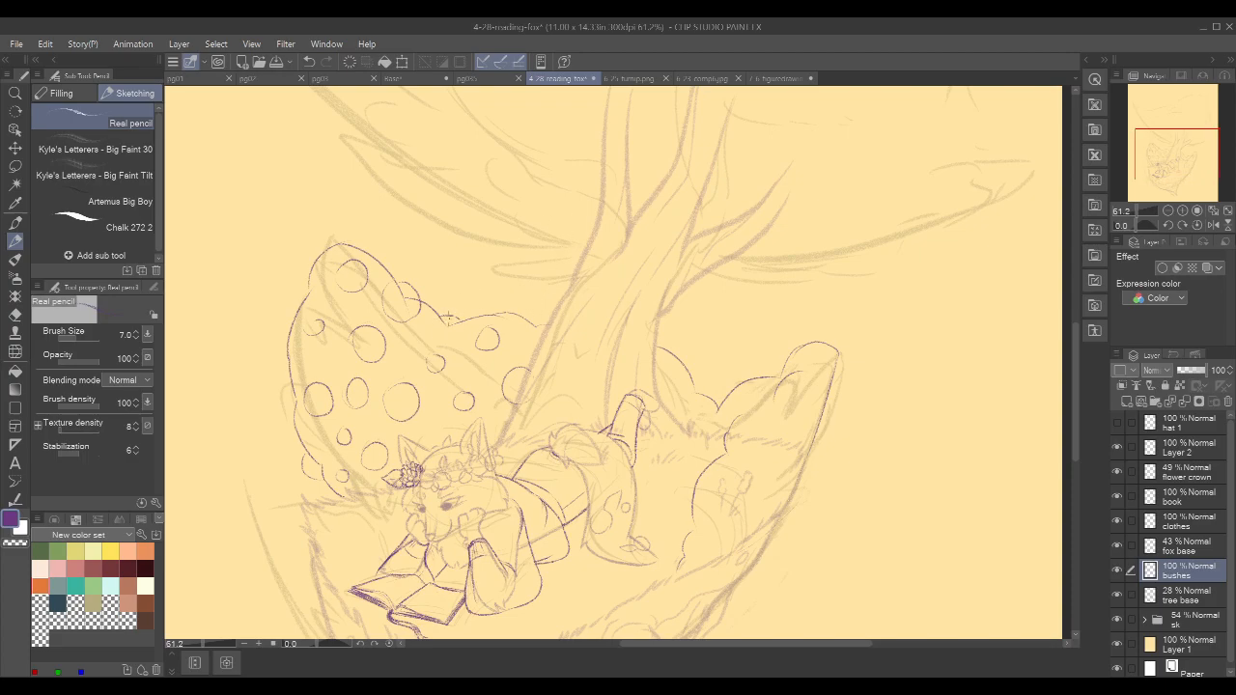
- Sketch a few small round blossoms on the bush just right of the trunk, behind the fox's raised foot
{"action": "left_click_drag", "start_coordinate": [683, 362], "coordinate": [700, 382]}
{"action": "mouse_move", "coordinate": [676, 421]}
{"action": "left_mouse_down"}
{"action": "mouse_move", "coordinate": [691, 415]}
{"action": "mouse_move", "coordinate": [674, 412]}
{"action": "left_mouse_up"}
{"action": "key", "text": "ctrl+z"}
{"action": "key", "text": "c"}
{"action": "key", "text": "c"}
{"action": "left_click_drag", "start_coordinate": [825, 345], "coordinate": [813, 325]}
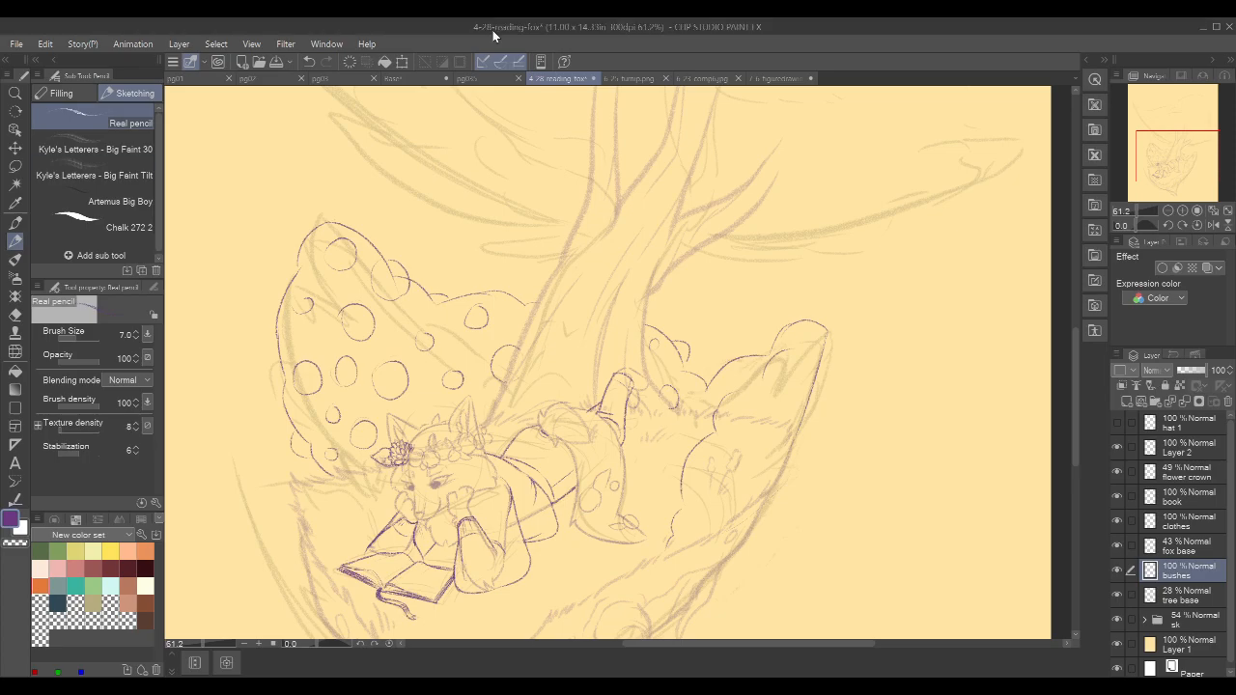
- Add small blossom details along the outer left edge of the tall bush
{"action": "scroll", "coordinate": [882, 202], "scroll_direction": "down", "scroll_amount": 1}
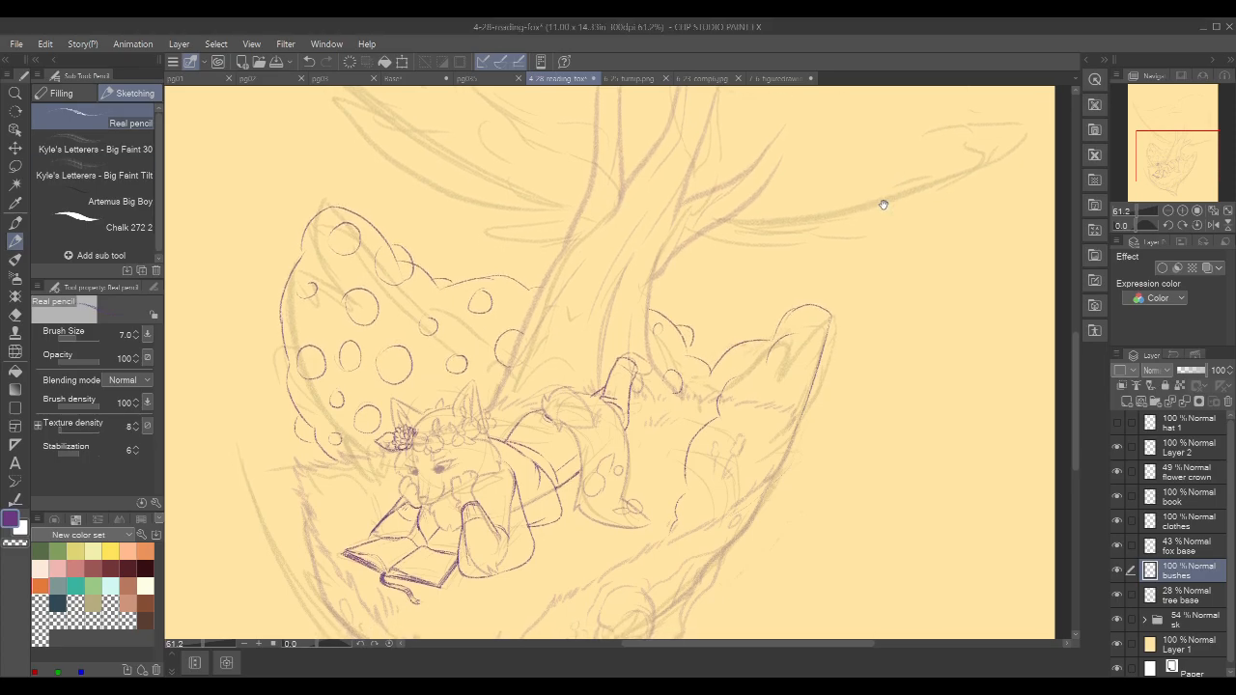
{"action": "mouse_move", "coordinate": [280, 298]}
{"action": "left_mouse_down"}
{"action": "mouse_move", "coordinate": [279, 335]}
{"action": "mouse_move", "coordinate": [323, 319]}
{"action": "left_mouse_up"}
{"action": "key", "text": "ctrl+z"}
{"action": "scroll", "coordinate": [841, 309], "scroll_direction": "down", "scroll_amount": 3}
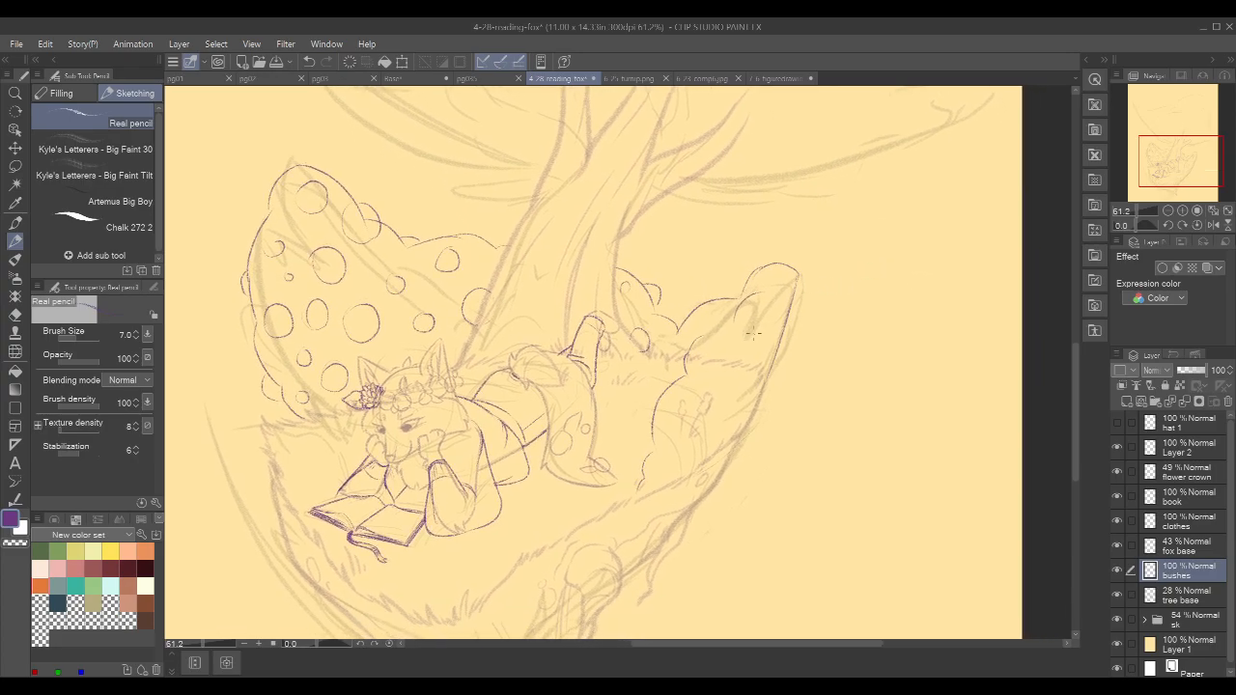
- Sketch long, tapering foliage strokes between the front bush lobe and the island's right edge, and extend the lobe's lower contour
{"action": "left_click_drag", "start_coordinate": [815, 346], "coordinate": [795, 354]}
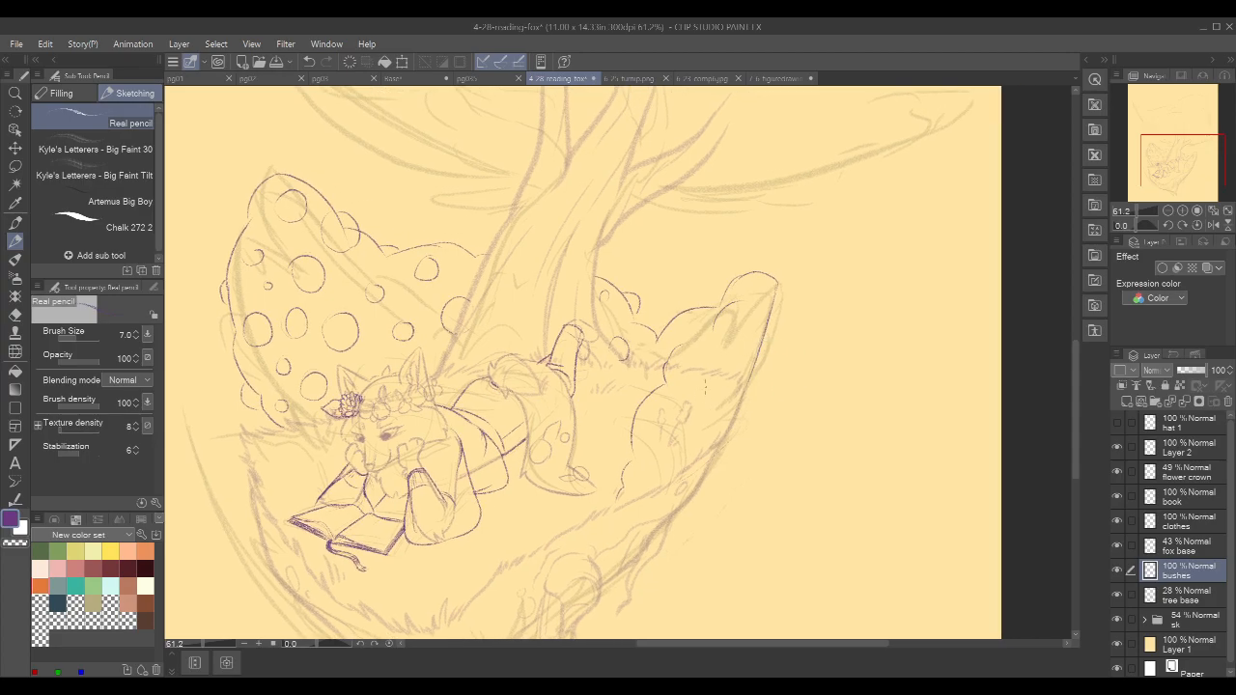
{"action": "left_click_drag", "start_coordinate": [703, 406], "coordinate": [697, 439]}
{"action": "left_click_drag", "start_coordinate": [691, 446], "coordinate": [685, 477]}
{"action": "key", "text": "ctrl+z"}
{"action": "mouse_move", "coordinate": [701, 425]}
{"action": "left_mouse_down"}
{"action": "mouse_move", "coordinate": [664, 425]}
{"action": "mouse_move", "coordinate": [676, 464]}
{"action": "left_mouse_up"}
{"action": "left_click_drag", "start_coordinate": [733, 380], "coordinate": [703, 455]}
{"action": "left_click_drag", "start_coordinate": [730, 358], "coordinate": [701, 415]}
{"action": "left_click_drag", "start_coordinate": [726, 367], "coordinate": [699, 430]}
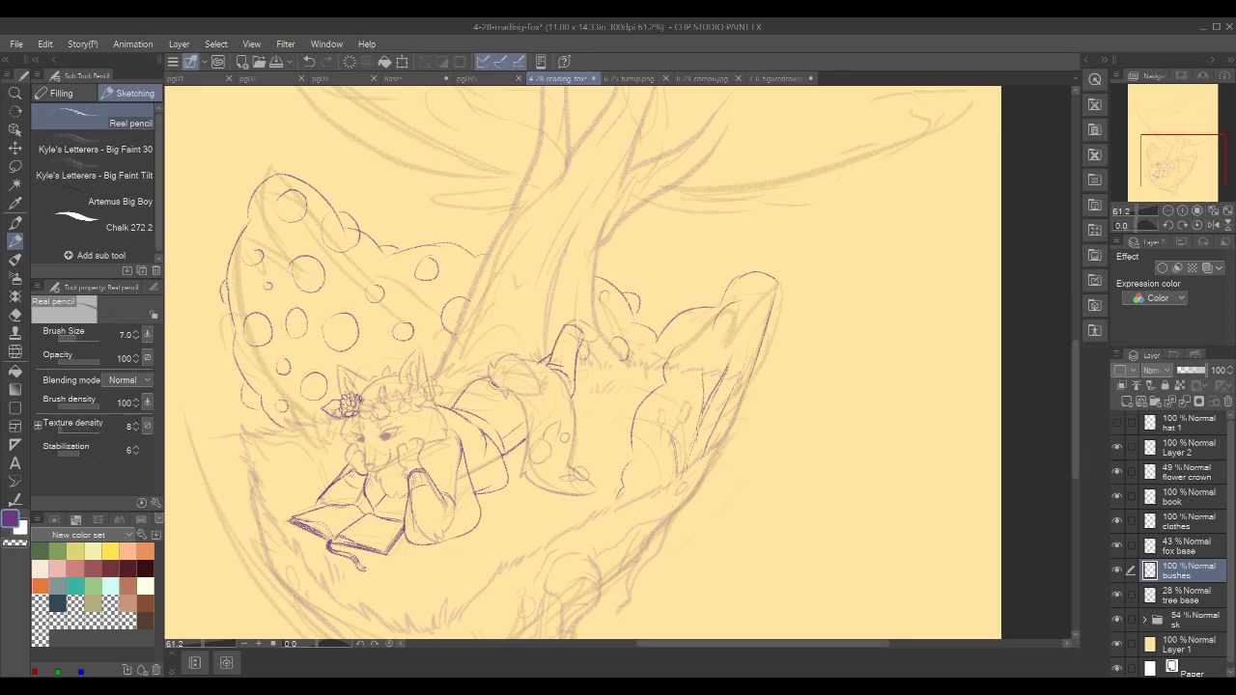
{"action": "mouse_move", "coordinate": [726, 351]}
{"action": "left_mouse_down"}
{"action": "mouse_move", "coordinate": [720, 368]}
{"action": "mouse_move", "coordinate": [747, 379]}
{"action": "mouse_move", "coordinate": [722, 436]}
{"action": "left_mouse_up"}
{"action": "mouse_move", "coordinate": [670, 472]}
{"action": "left_mouse_down"}
{"action": "mouse_move", "coordinate": [658, 481]}
{"action": "mouse_move", "coordinate": [661, 459]}
{"action": "left_mouse_up"}
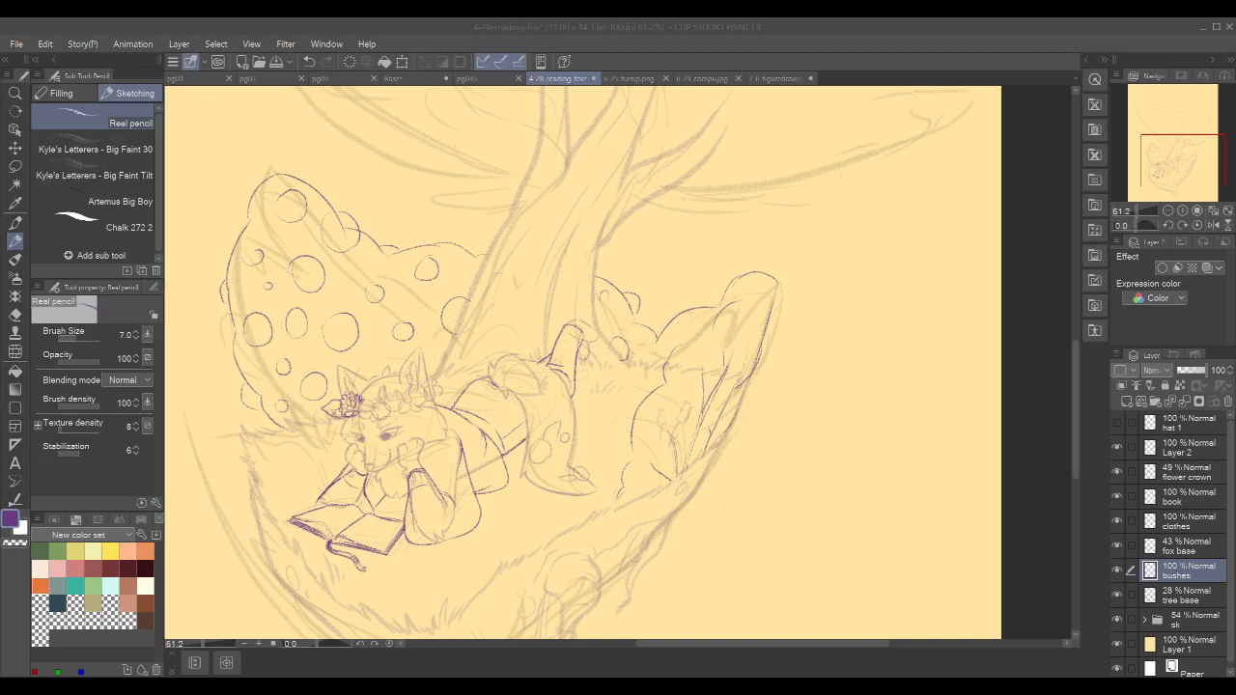
- Paste the white blossom photo as a reference layer above bushes, view it, hide it and reselect the bushes layer
{"action": "left_click", "coordinate": [487, 147]}
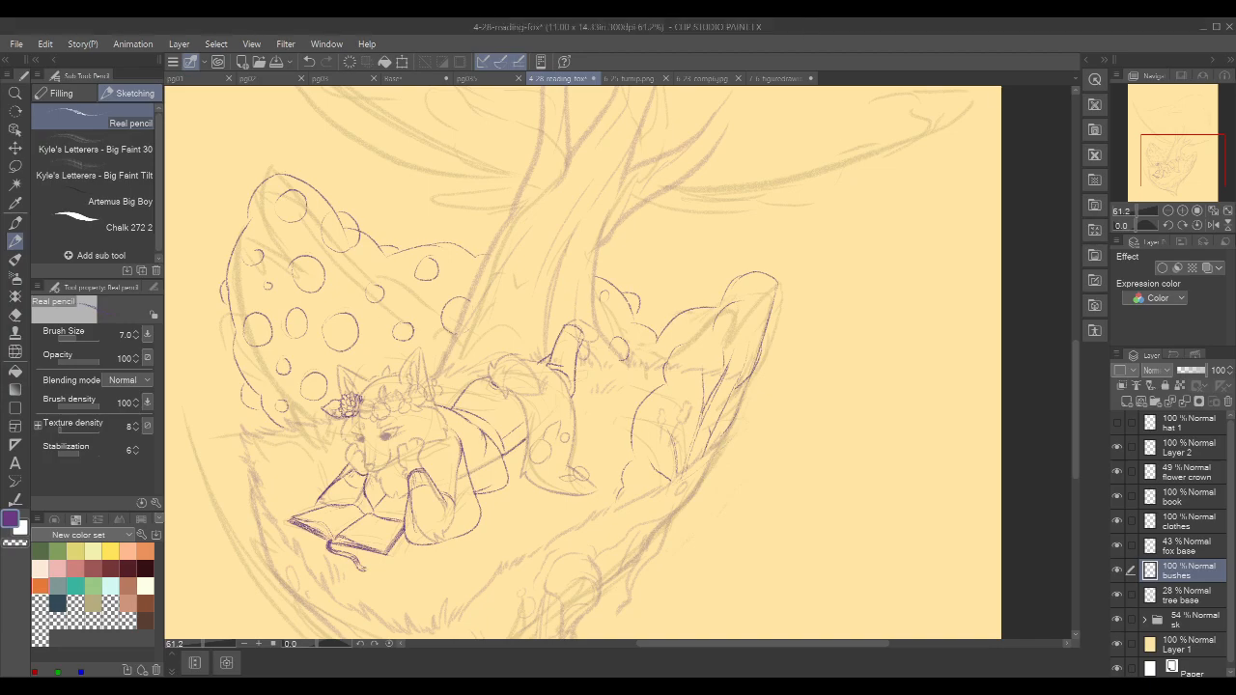
{"action": "key", "text": "ctrl+v"}
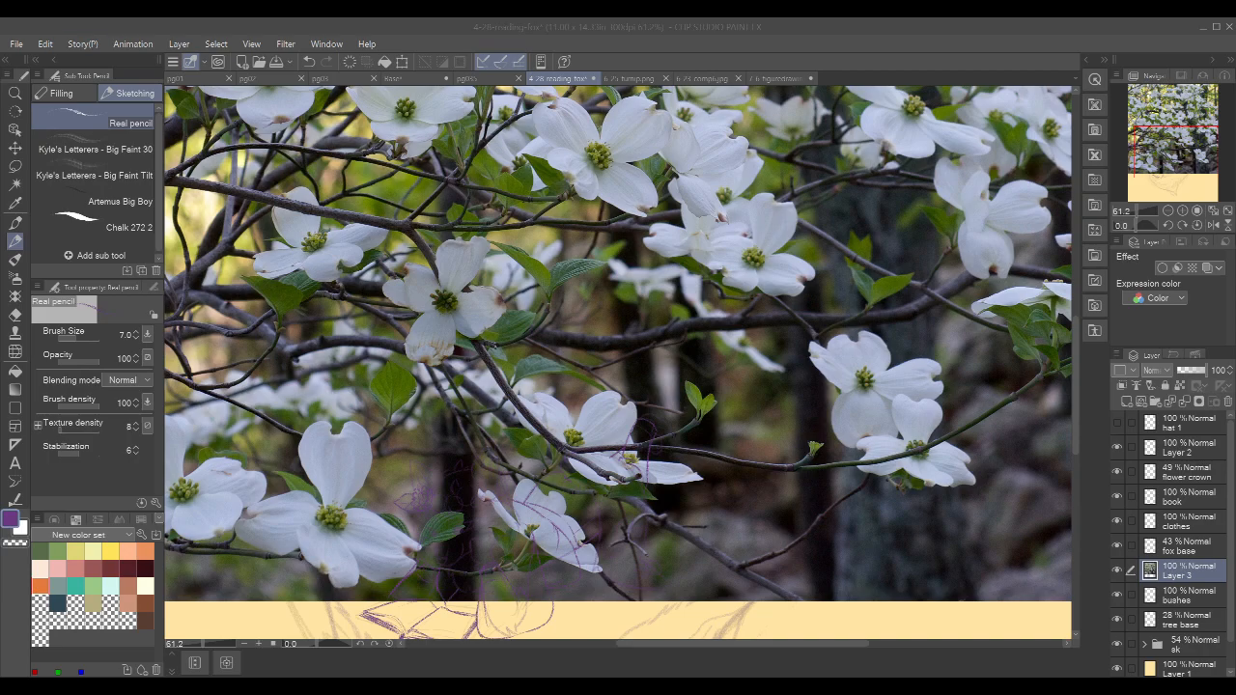
{"action": "left_click", "coordinate": [288, 23]}
{"action": "scroll", "coordinate": [545, 267], "scroll_direction": "down", "scroll_amount": 2}
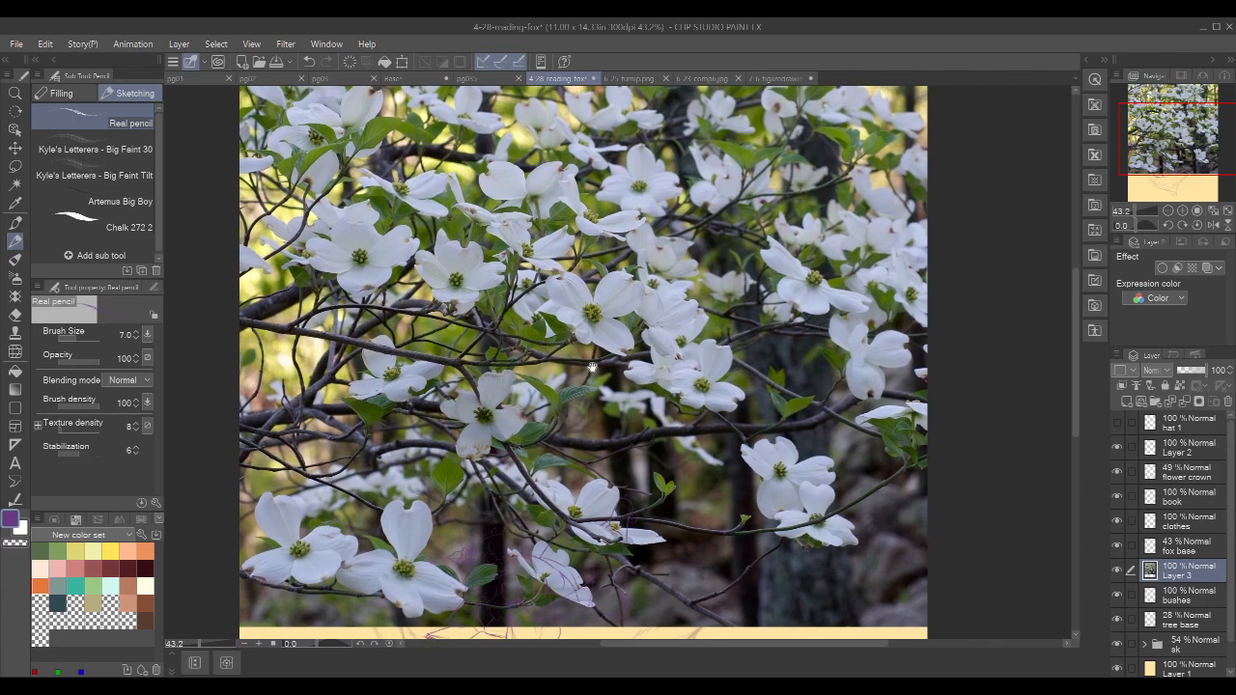
{"action": "left_click", "coordinate": [1118, 570]}
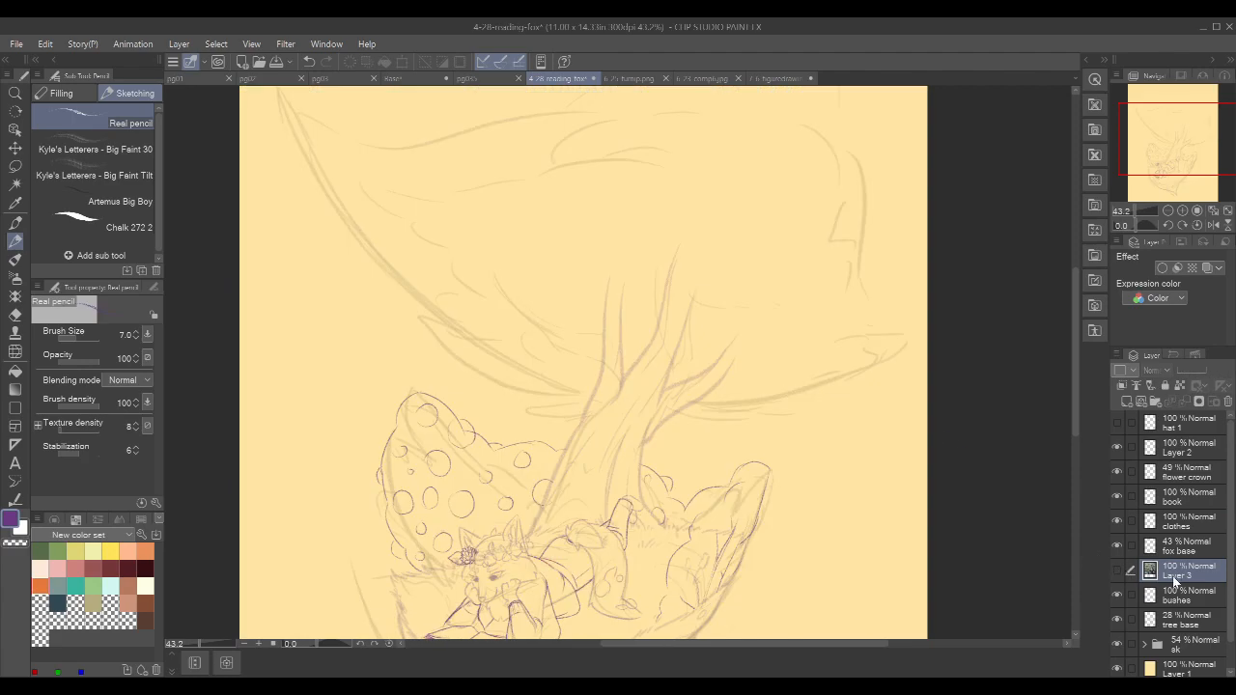
{"action": "left_click", "coordinate": [1188, 599]}
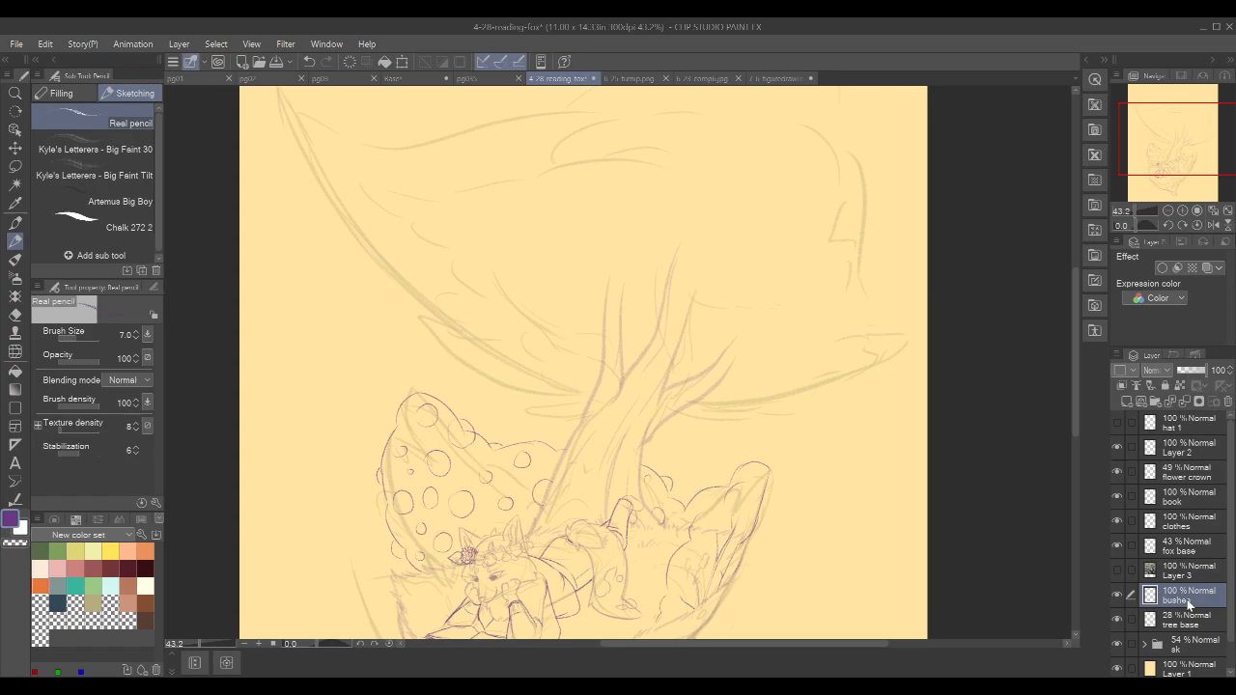
- Add a small round blossom to the tall bush where its upper outline meets the trunk
{"action": "scroll", "coordinate": [568, 467], "scroll_direction": "up", "scroll_amount": 3}
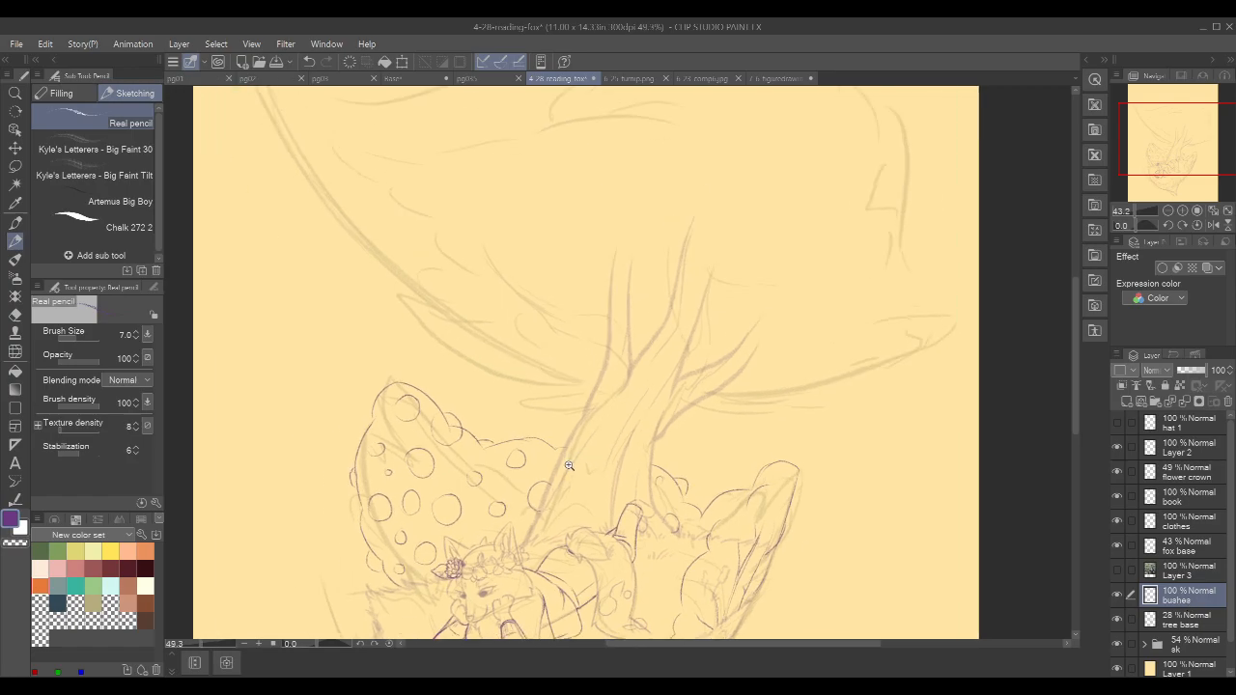
{"action": "left_click_drag", "start_coordinate": [842, 444], "coordinate": [753, 337]}
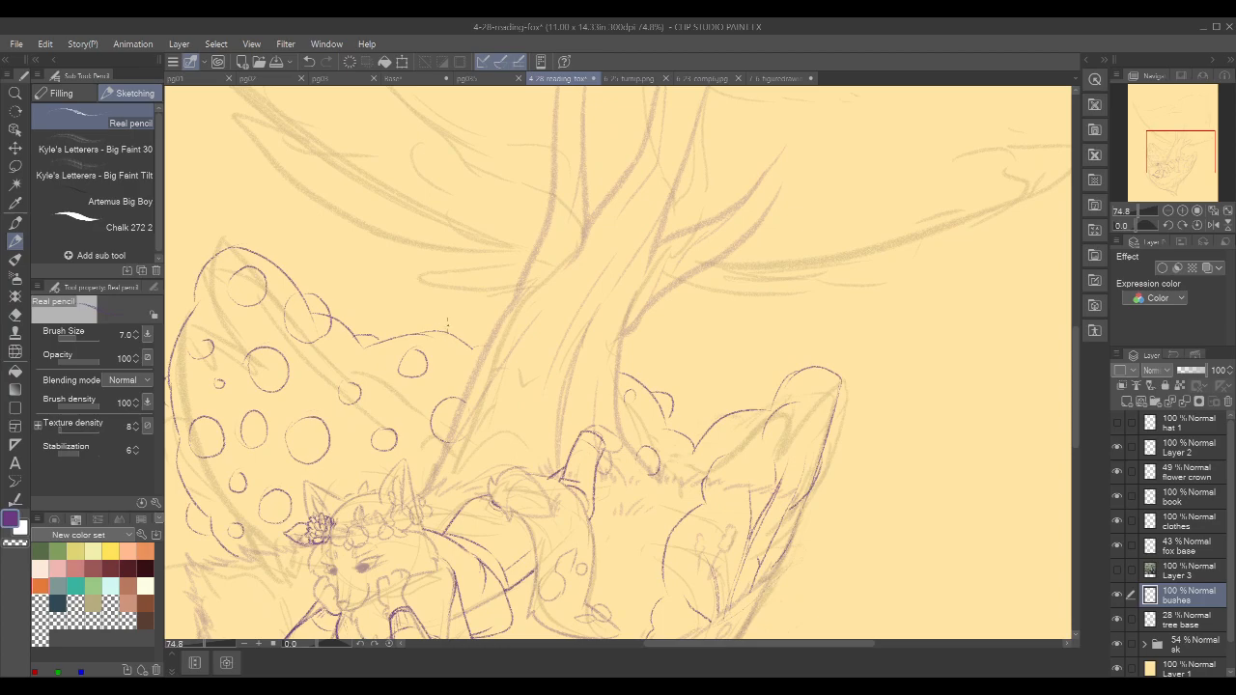
{"action": "mouse_move", "coordinate": [470, 343]}
{"action": "left_mouse_down"}
{"action": "mouse_move", "coordinate": [507, 321]}
{"action": "mouse_move", "coordinate": [524, 245]}
{"action": "mouse_move", "coordinate": [455, 364]}
{"action": "left_mouse_up"}
- Sketch inner contour lines inside the front bush lobe and a long wavy line down the foliage at the island's right edge
{"action": "mouse_move", "coordinate": [839, 382]}
{"action": "left_mouse_down"}
{"action": "mouse_move", "coordinate": [782, 345]}
{"action": "mouse_move", "coordinate": [747, 281]}
{"action": "left_mouse_up"}
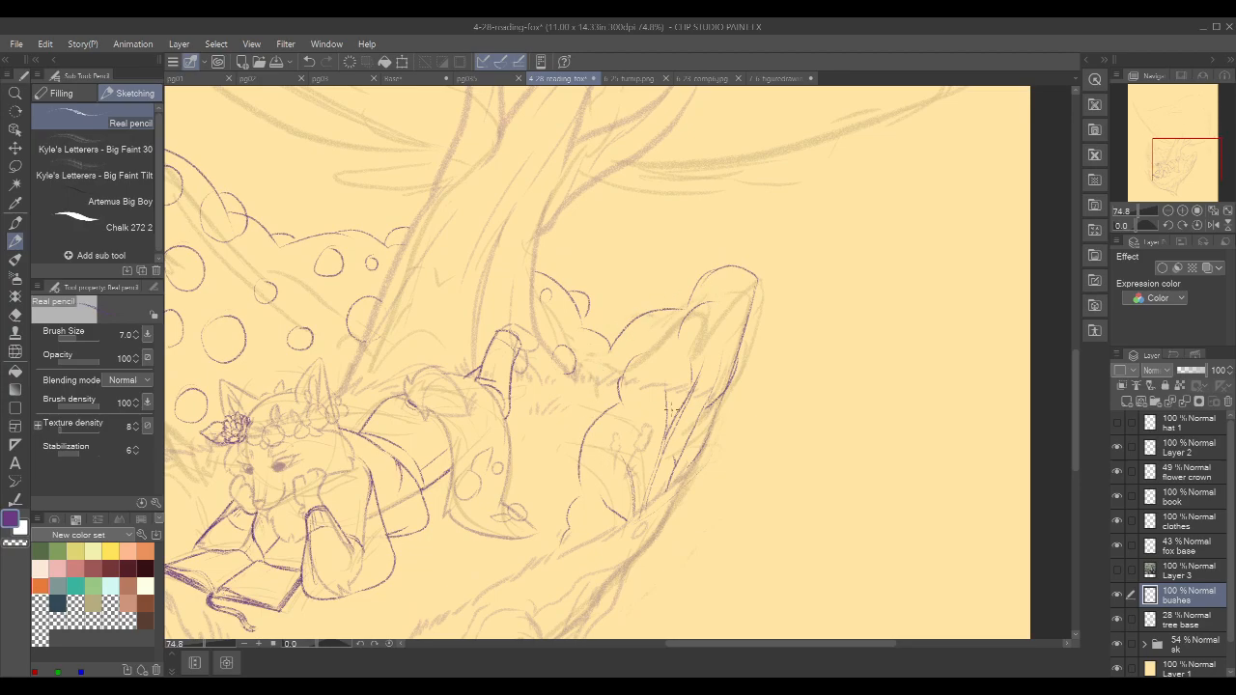
{"action": "left_click_drag", "start_coordinate": [608, 461], "coordinate": [597, 506]}
{"action": "left_click_drag", "start_coordinate": [635, 461], "coordinate": [632, 490]}
{"action": "left_click_drag", "start_coordinate": [724, 394], "coordinate": [735, 367]}
{"action": "mouse_move", "coordinate": [727, 315]}
{"action": "left_mouse_down"}
{"action": "mouse_move", "coordinate": [711, 368]}
{"action": "mouse_move", "coordinate": [685, 399]}
{"action": "mouse_move", "coordinate": [658, 405]}
{"action": "mouse_move", "coordinate": [672, 420]}
{"action": "mouse_move", "coordinate": [638, 431]}
{"action": "mouse_move", "coordinate": [651, 483]}
{"action": "left_mouse_up"}
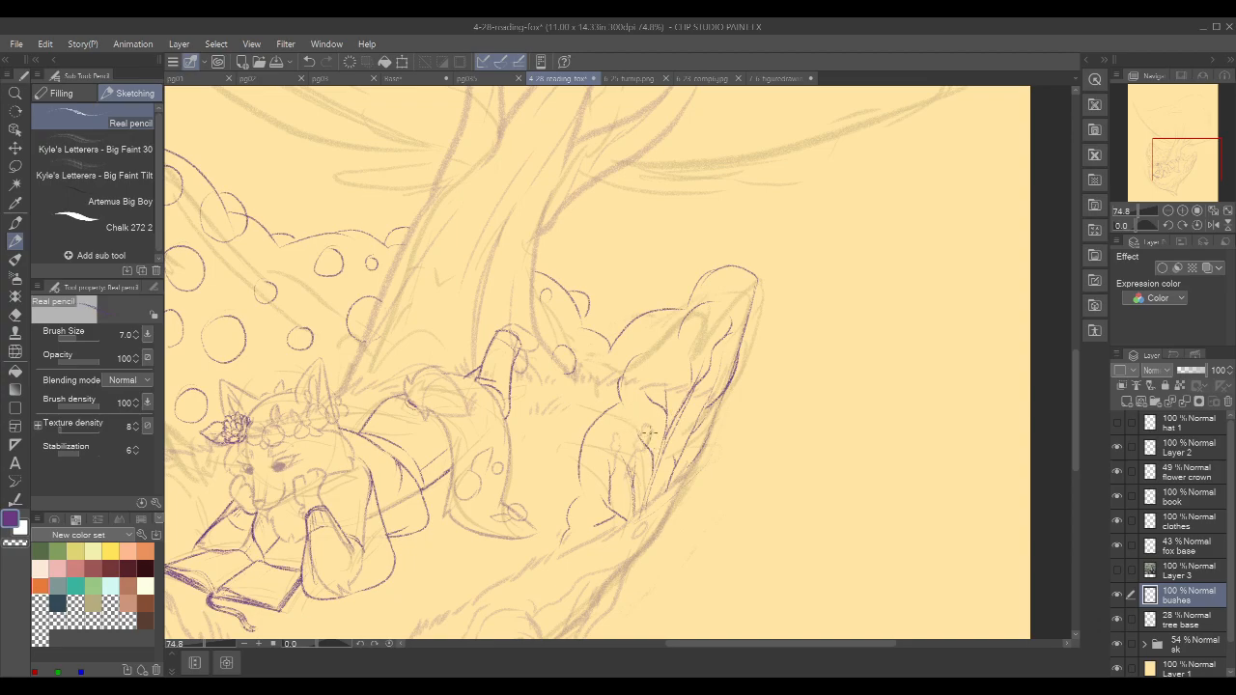
- Add short foliage strokes beside the front bush lobe at the island's right edge, and hide the rough sketch folder
{"action": "left_click_drag", "start_coordinate": [726, 410], "coordinate": [685, 459]}
{"action": "left_click_drag", "start_coordinate": [699, 457], "coordinate": [682, 484]}
{"action": "scroll", "coordinate": [830, 365], "scroll_direction": "down", "scroll_amount": 4}
{"action": "left_click_drag", "start_coordinate": [846, 371], "coordinate": [779, 420]}
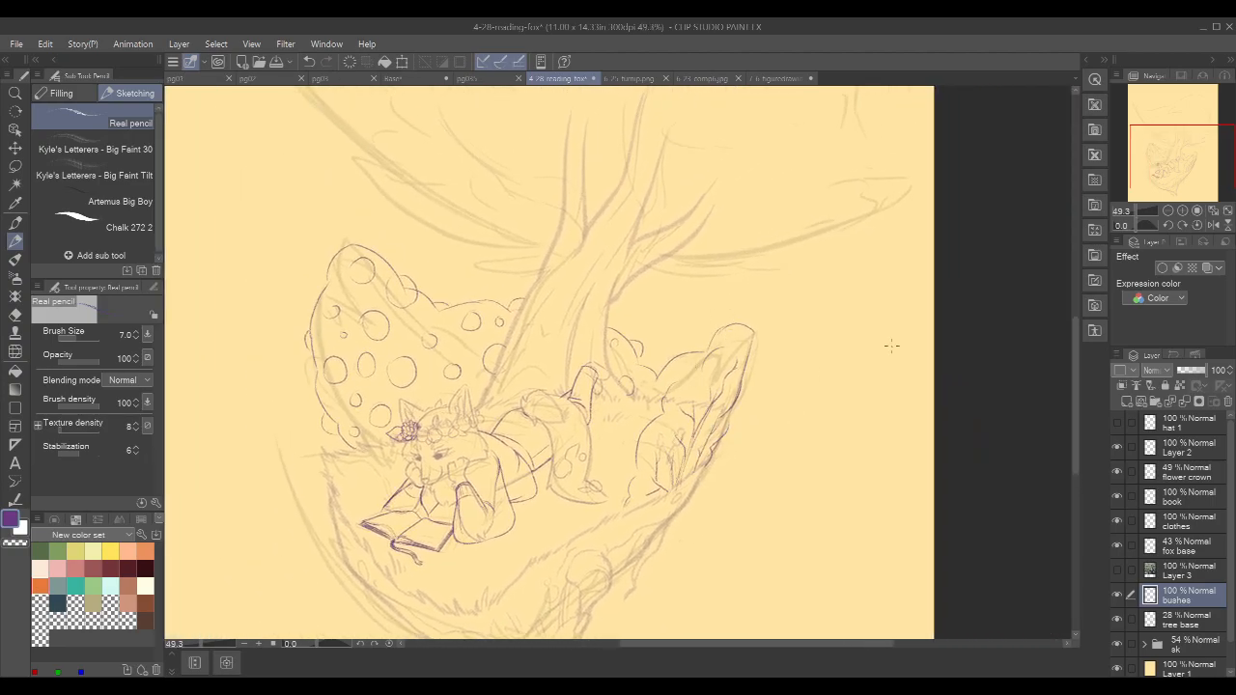
{"action": "left_click", "coordinate": [1117, 643]}
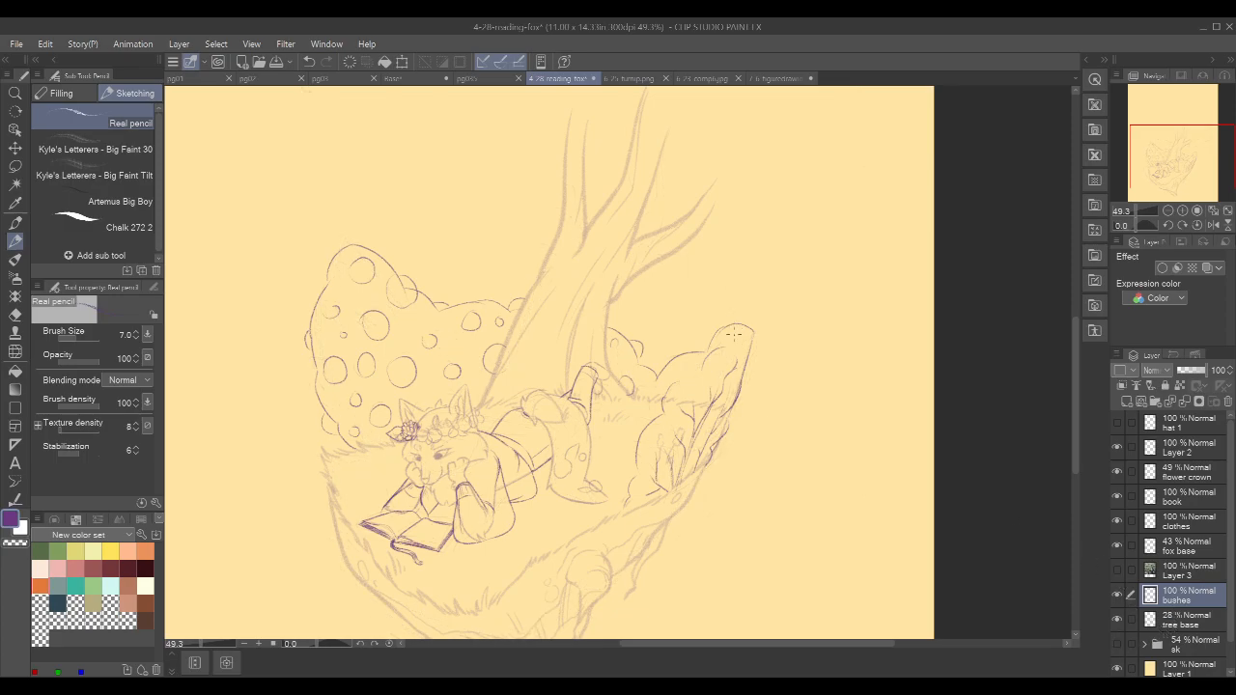
- Try loose directional strokes across the foliage and beside the island's right edge, and undo them
{"action": "left_click_drag", "start_coordinate": [761, 350], "coordinate": [792, 313]}
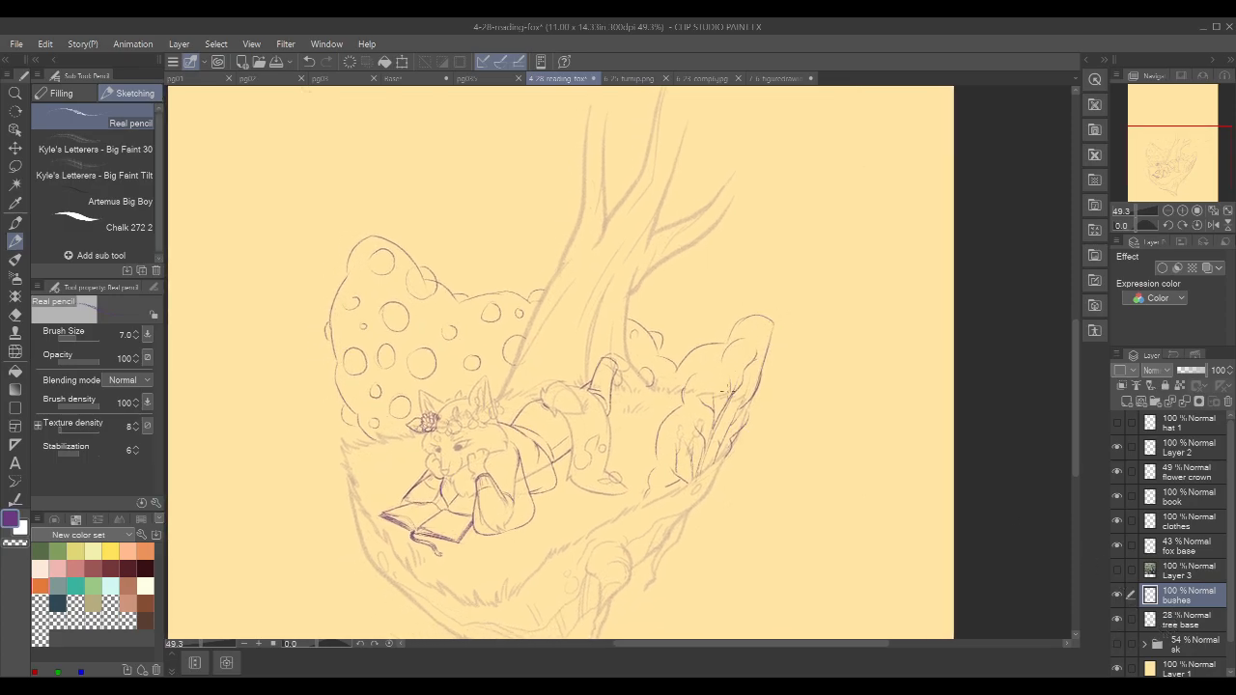
{"action": "mouse_move", "coordinate": [666, 478]}
{"action": "left_mouse_down"}
{"action": "mouse_move", "coordinate": [697, 404]}
{"action": "mouse_move", "coordinate": [812, 323]}
{"action": "left_mouse_up"}
{"action": "left_click_drag", "start_coordinate": [847, 417], "coordinate": [884, 314]}
{"action": "left_click_drag", "start_coordinate": [784, 391], "coordinate": [743, 413]}
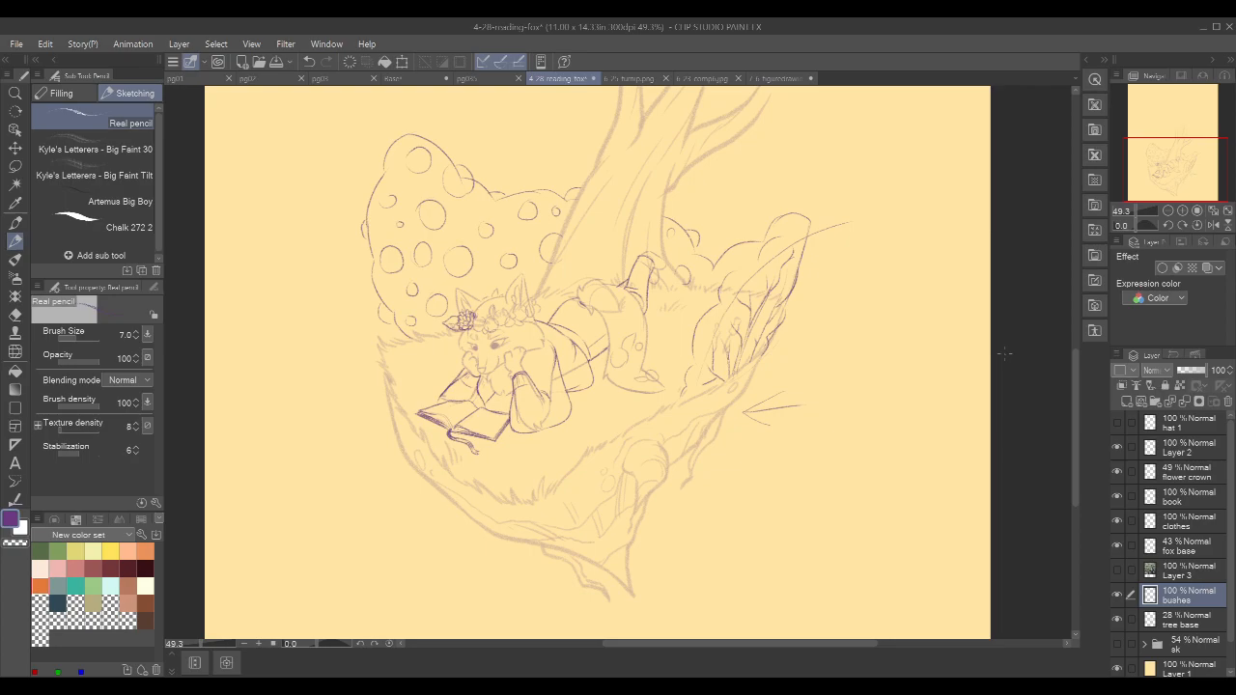
{"action": "key", "text": "ctrl+z"}
{"action": "key", "text": "ctrl+z"}
{"action": "key", "text": "ctrl+z"}
{"action": "scroll", "coordinate": [794, 231], "scroll_direction": "up", "scroll_amount": 3}
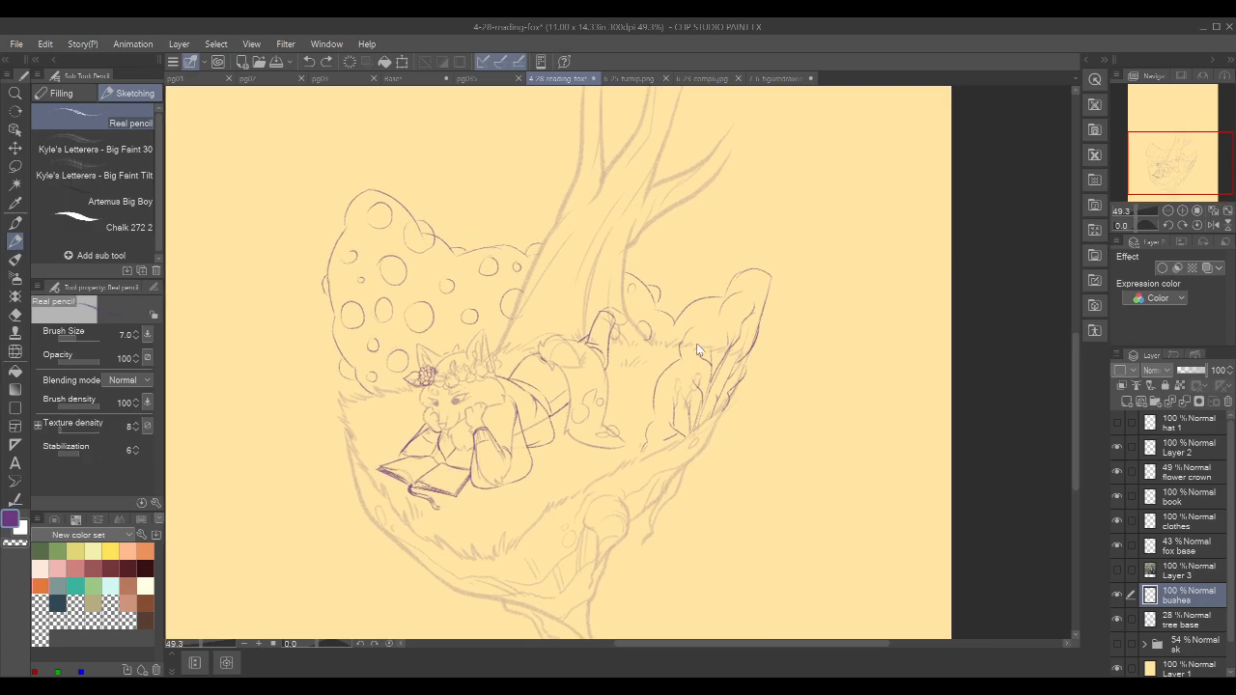
- Sketch a cube with its inner edges in the empty area beside the island
{"action": "mouse_move", "coordinate": [612, 417]}
{"action": "left_mouse_down"}
{"action": "mouse_move", "coordinate": [602, 413]}
{"action": "mouse_move", "coordinate": [606, 457]}
{"action": "left_mouse_up"}
{"action": "left_click_drag", "start_coordinate": [1014, 299], "coordinate": [829, 293]}
{"action": "mouse_move", "coordinate": [701, 315]}
{"action": "left_mouse_down"}
{"action": "mouse_move", "coordinate": [702, 405]}
{"action": "mouse_move", "coordinate": [728, 297]}
{"action": "mouse_move", "coordinate": [790, 276]}
{"action": "mouse_move", "coordinate": [886, 322]}
{"action": "left_mouse_up"}
{"action": "left_click_drag", "start_coordinate": [703, 417], "coordinate": [784, 475]}
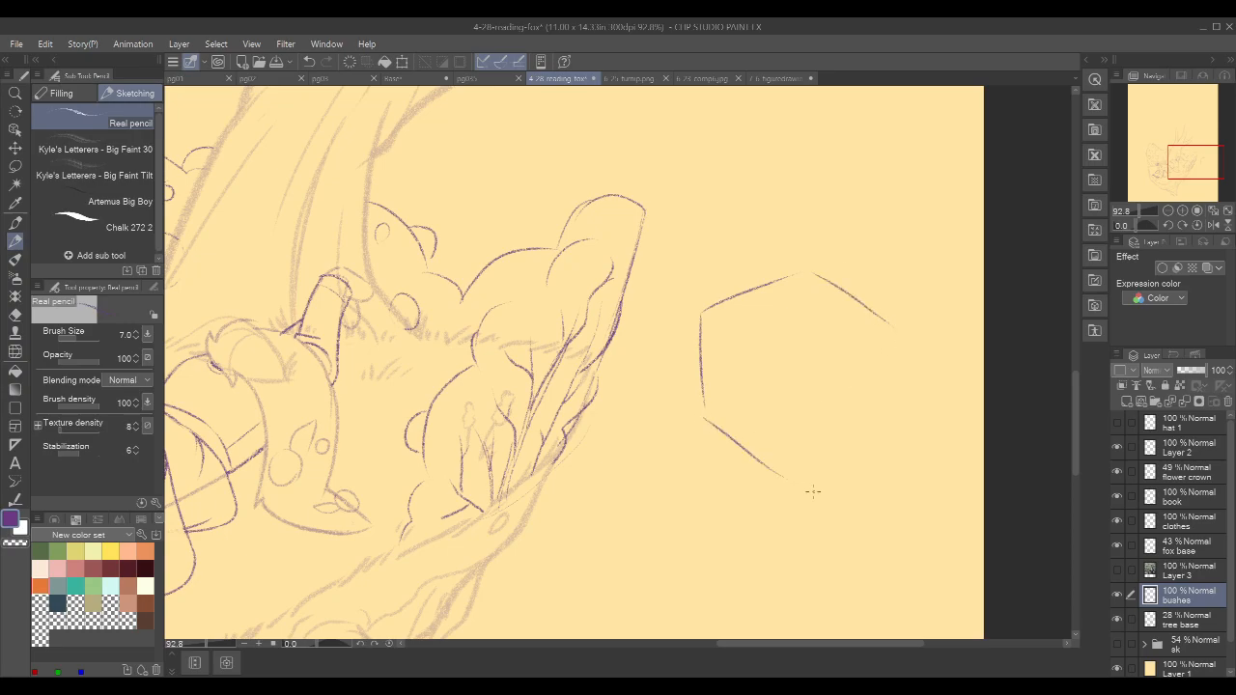
{"action": "mouse_move", "coordinate": [890, 327]}
{"action": "left_mouse_down"}
{"action": "mouse_move", "coordinate": [880, 422]}
{"action": "mouse_move", "coordinate": [800, 477]}
{"action": "left_mouse_up"}
{"action": "mouse_move", "coordinate": [706, 414]}
{"action": "left_mouse_down"}
{"action": "mouse_move", "coordinate": [762, 389]}
{"action": "mouse_move", "coordinate": [883, 421]}
{"action": "left_mouse_up"}
{"action": "left_click_drag", "start_coordinate": [798, 275], "coordinate": [798, 369]}
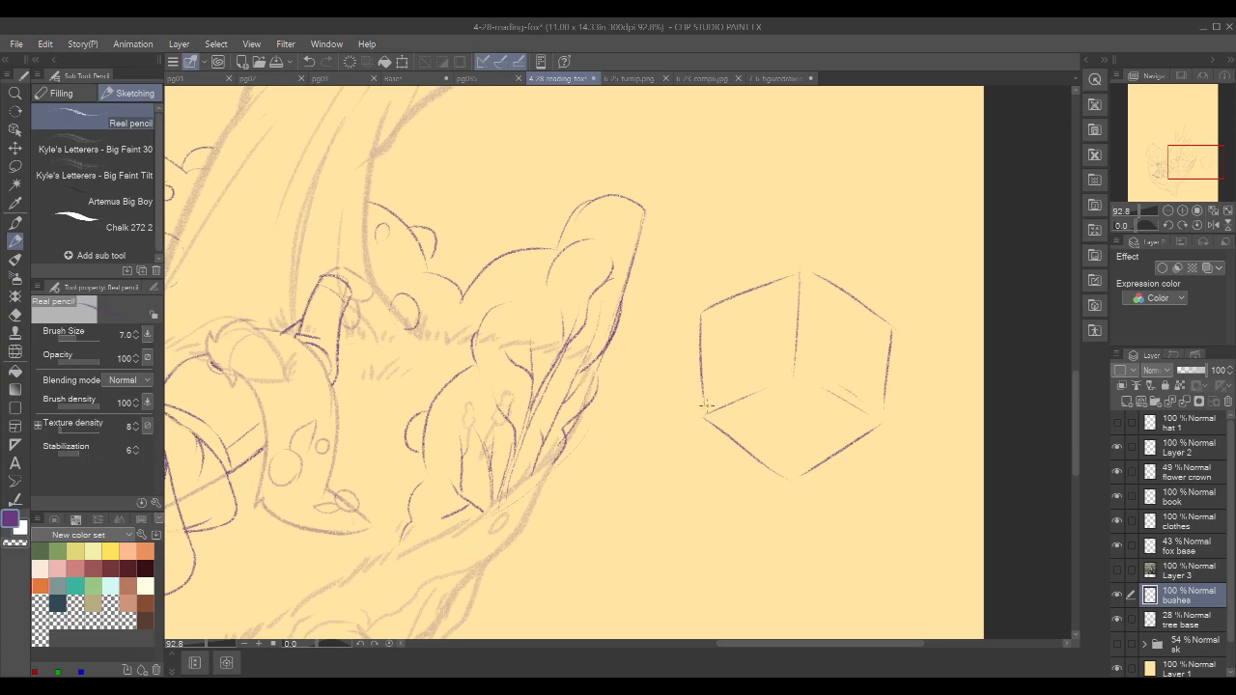
- Sketch a tapering form with wavy bands beneath the cube
{"action": "left_click_drag", "start_coordinate": [703, 422], "coordinate": [737, 498]}
{"action": "left_click_drag", "start_coordinate": [884, 405], "coordinate": [874, 481]}
{"action": "left_click_drag", "start_coordinate": [734, 505], "coordinate": [811, 536]}
{"action": "left_click_drag", "start_coordinate": [861, 494], "coordinate": [820, 537]}
{"action": "mouse_move", "coordinate": [713, 446]}
{"action": "left_mouse_down"}
{"action": "mouse_move", "coordinate": [768, 492]}
{"action": "mouse_move", "coordinate": [863, 484]}
{"action": "left_mouse_up"}
{"action": "mouse_move", "coordinate": [731, 490]}
{"action": "left_mouse_down"}
{"action": "mouse_move", "coordinate": [822, 530]}
{"action": "mouse_move", "coordinate": [804, 526]}
{"action": "mouse_move", "coordinate": [866, 495]}
{"action": "mouse_move", "coordinate": [778, 485]}
{"action": "mouse_move", "coordinate": [819, 486]}
{"action": "mouse_move", "coordinate": [882, 449]}
{"action": "left_mouse_up"}
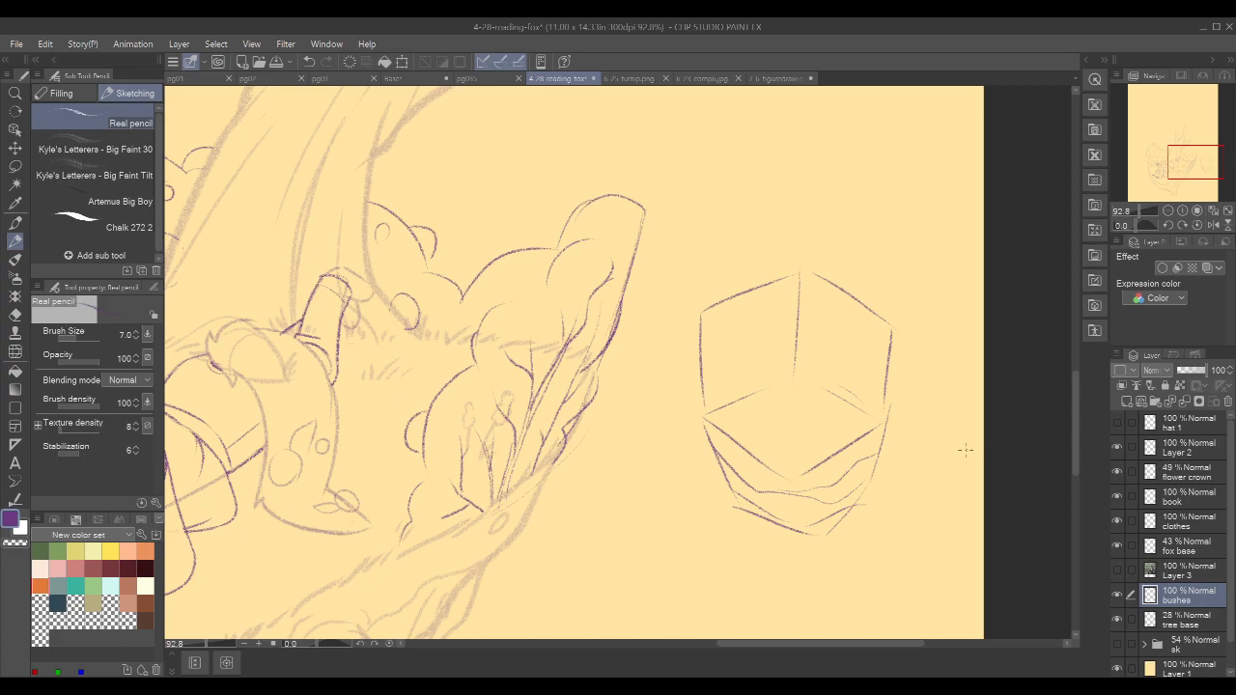
- Lasso the cube study, delete it, clear the selection and return to the Real pencil
{"action": "key", "text": "m"}
{"action": "mouse_move", "coordinate": [792, 207]}
{"action": "left_mouse_down"}
{"action": "mouse_move", "coordinate": [778, 570]}
{"action": "mouse_move", "coordinate": [941, 309]}
{"action": "left_mouse_up"}
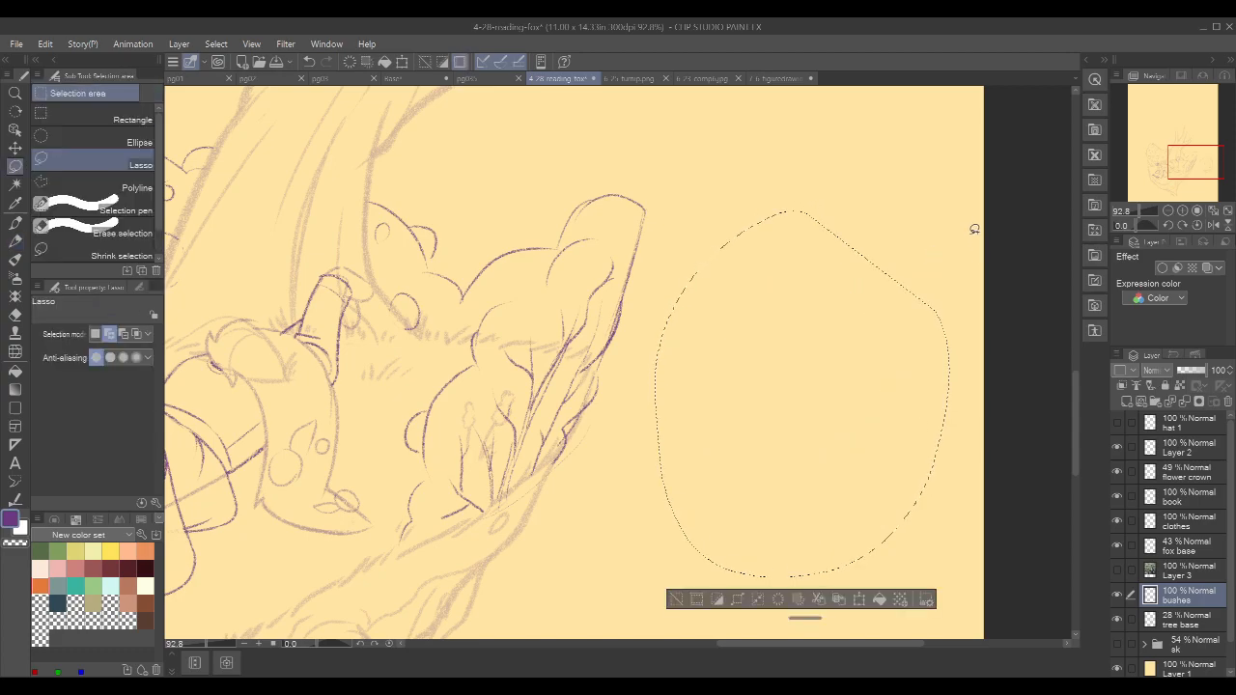
{"action": "key", "text": "ctrl+d"}
{"action": "key", "text": "p"}
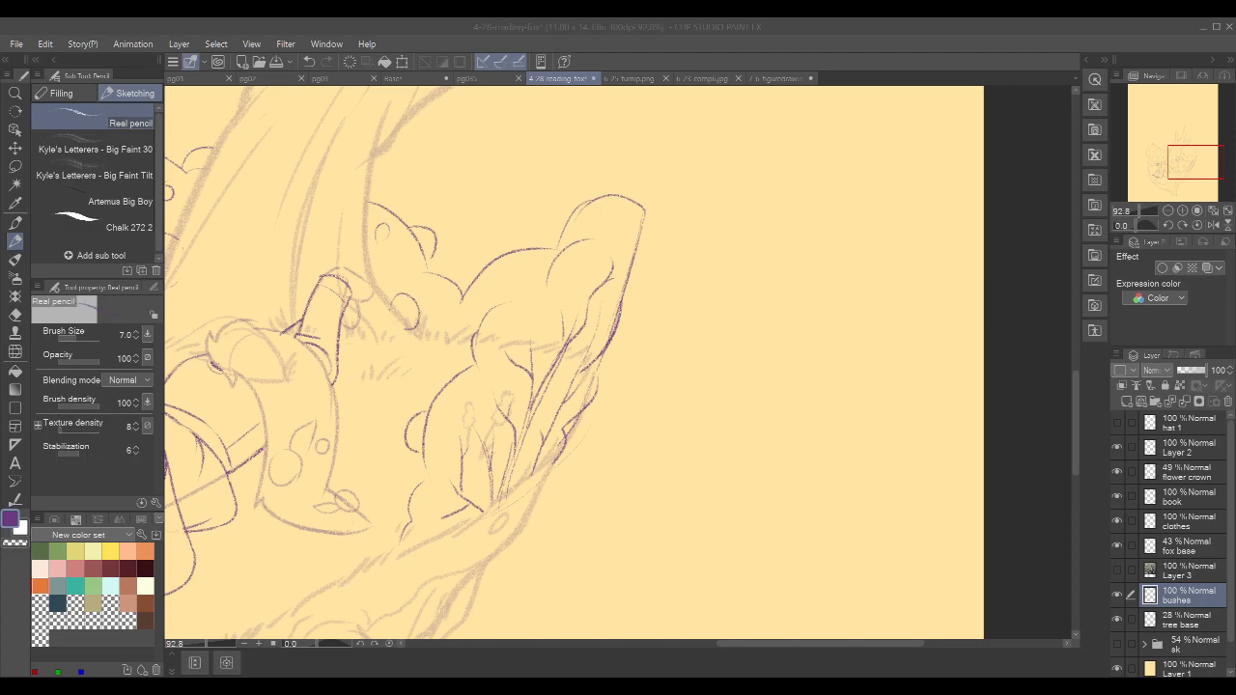
- Paste the marigold photo as a reference layer above bushes and examine the flowers up close
{"action": "left_click", "coordinate": [645, 178]}
{"action": "key", "text": "ctrl+shift+n"}
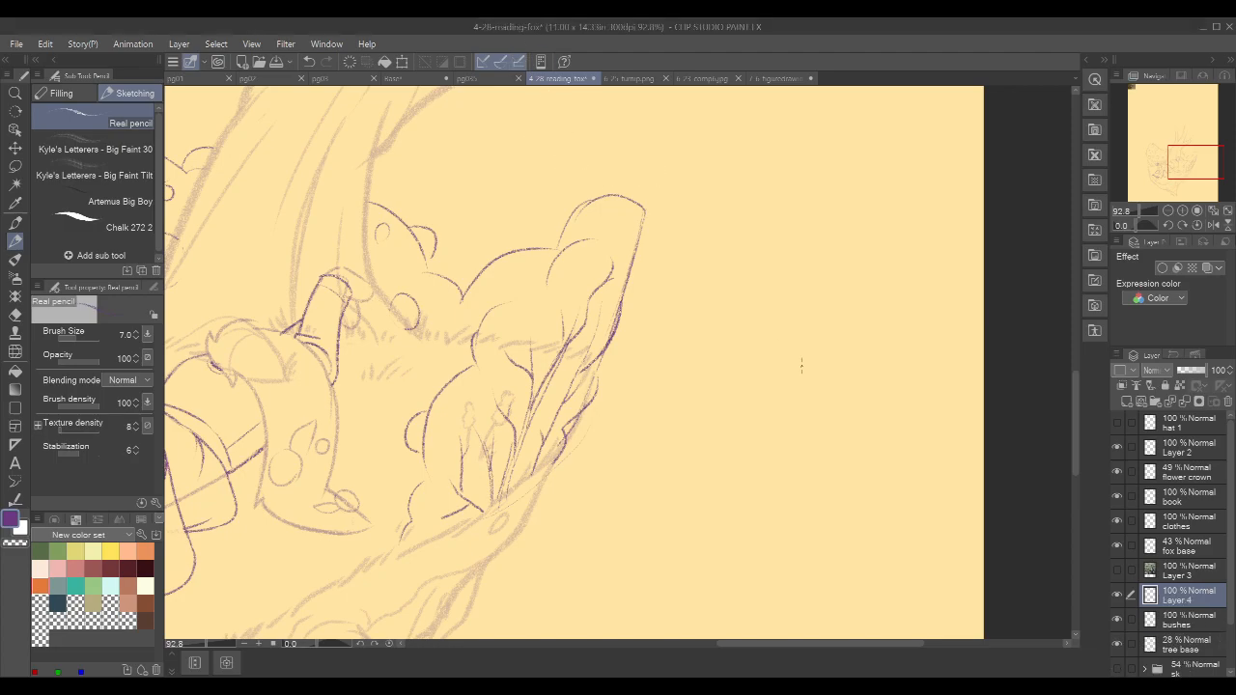
{"action": "left_click_drag", "start_coordinate": [607, 306], "coordinate": [449, 496]}
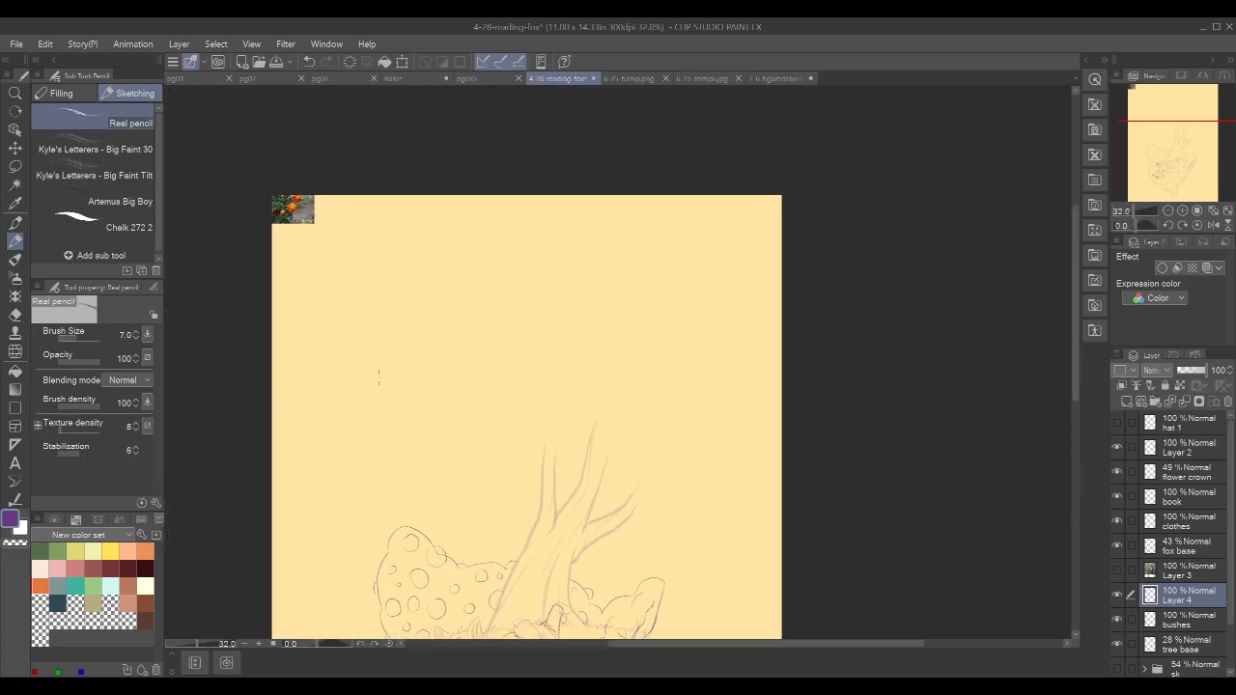
{"action": "left_click_drag", "start_coordinate": [270, 194], "coordinate": [319, 191]}
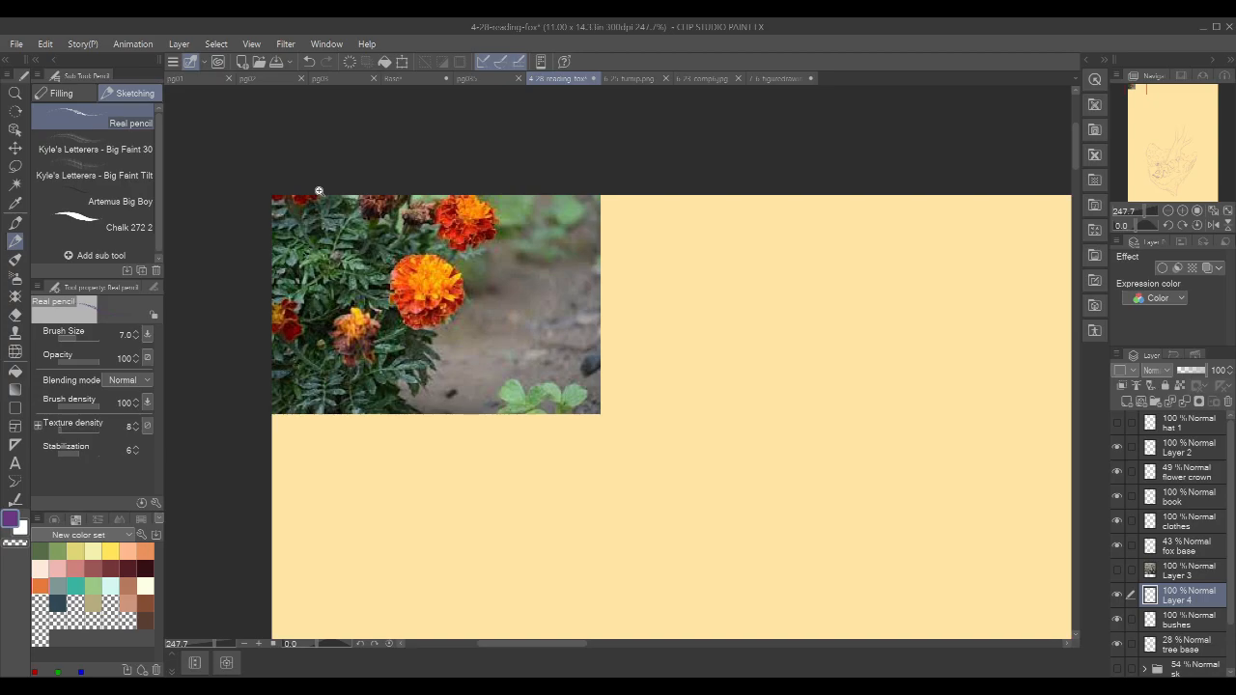
{"action": "left_click_drag", "start_coordinate": [319, 191], "coordinate": [300, 200]}
{"action": "key", "text": "ctrl+0"}
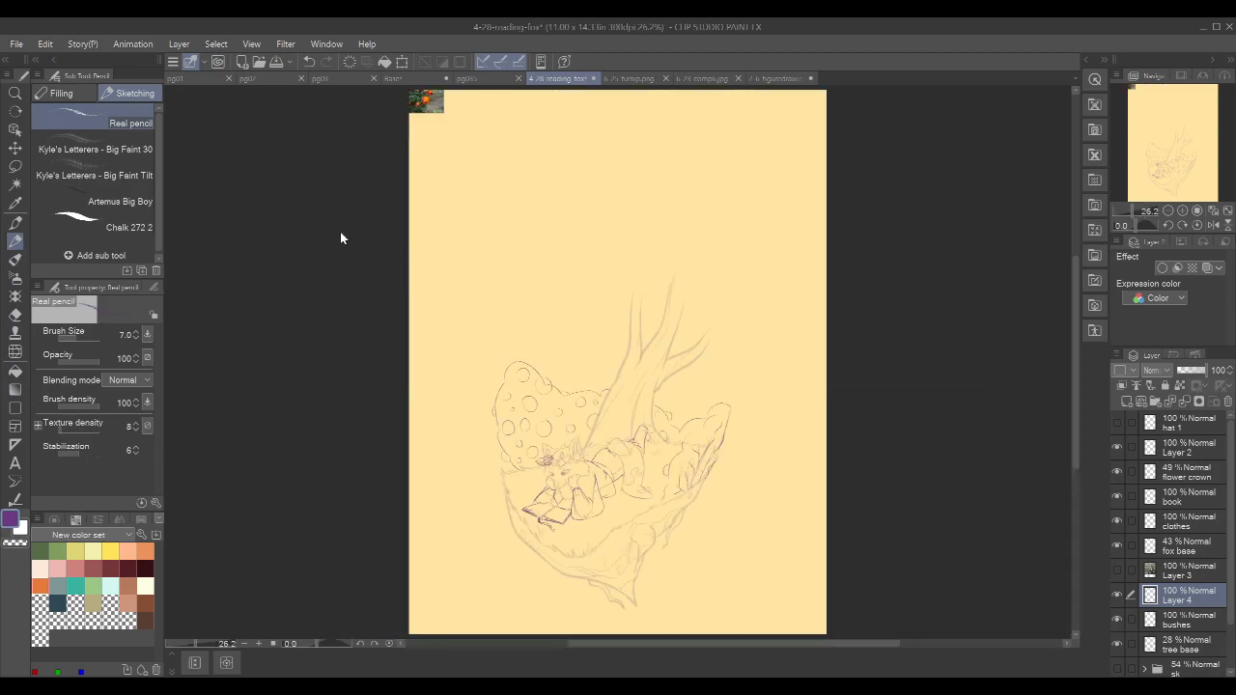
- Delete the marigold and white blossom reference photo layers, leaving the bushes layer selected
{"action": "left_click_drag", "start_coordinate": [1194, 595], "coordinate": [1226, 409]}
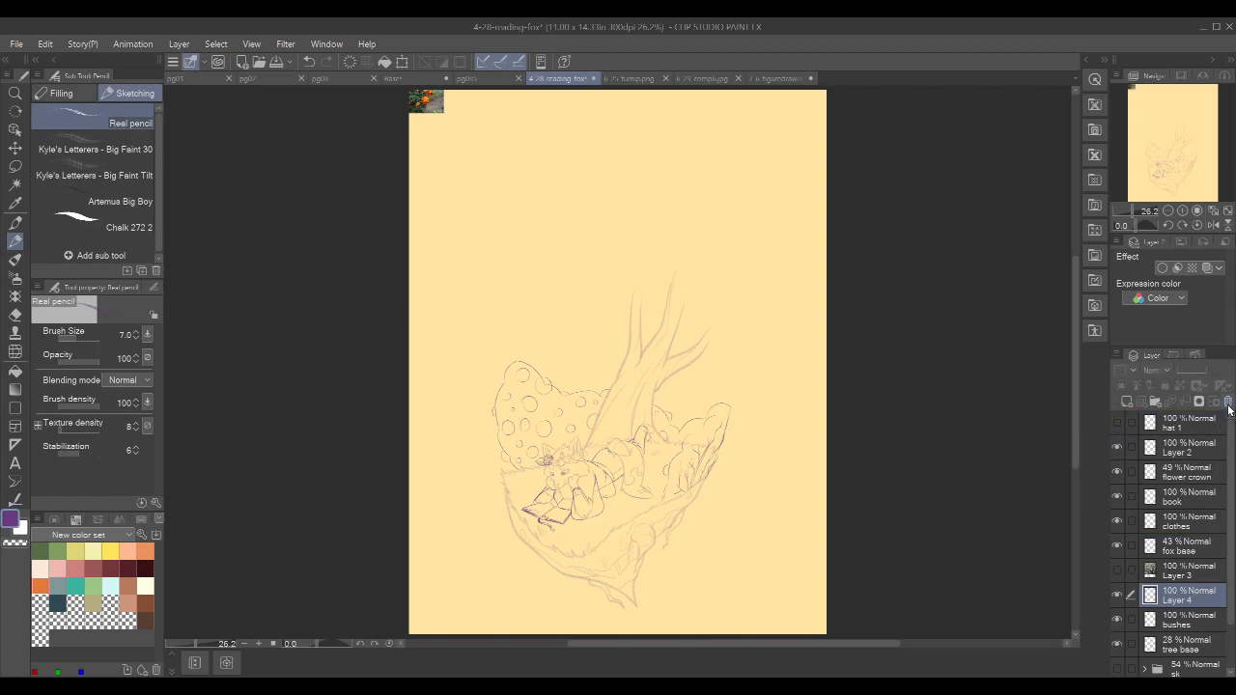
{"action": "left_click", "coordinate": [1187, 571]}
{"action": "left_click_drag", "start_coordinate": [1188, 572], "coordinate": [1226, 402]}
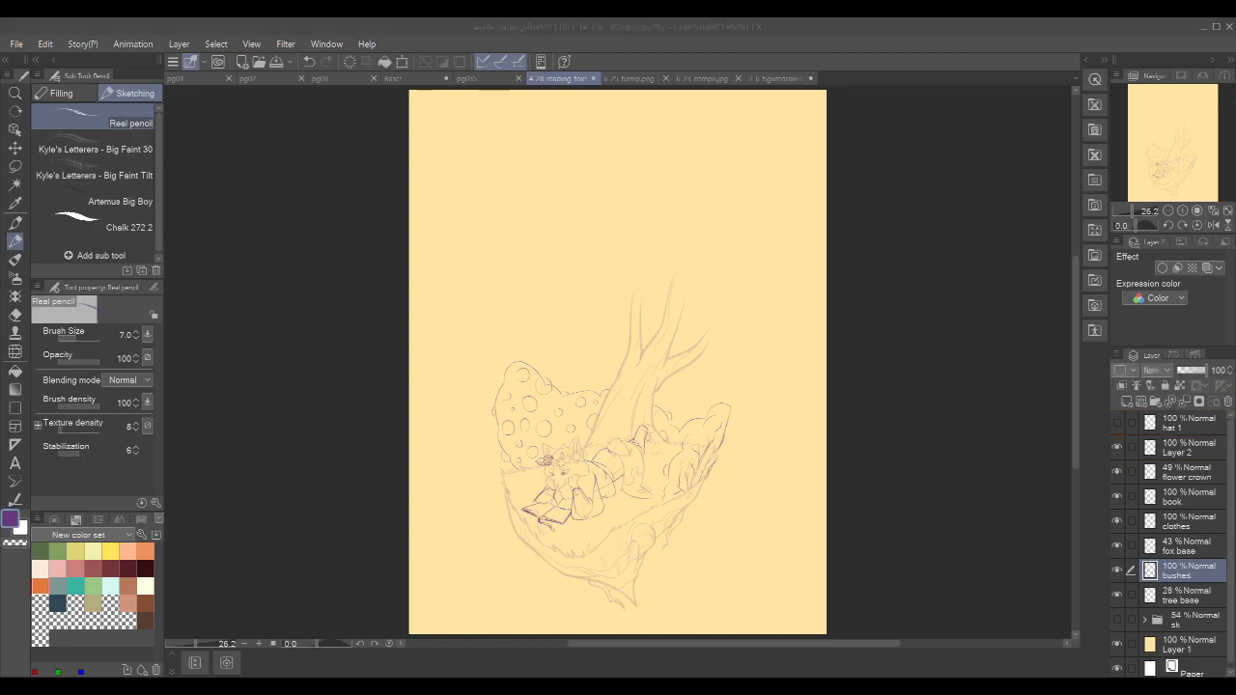
{"action": "left_click", "coordinate": [335, 32]}
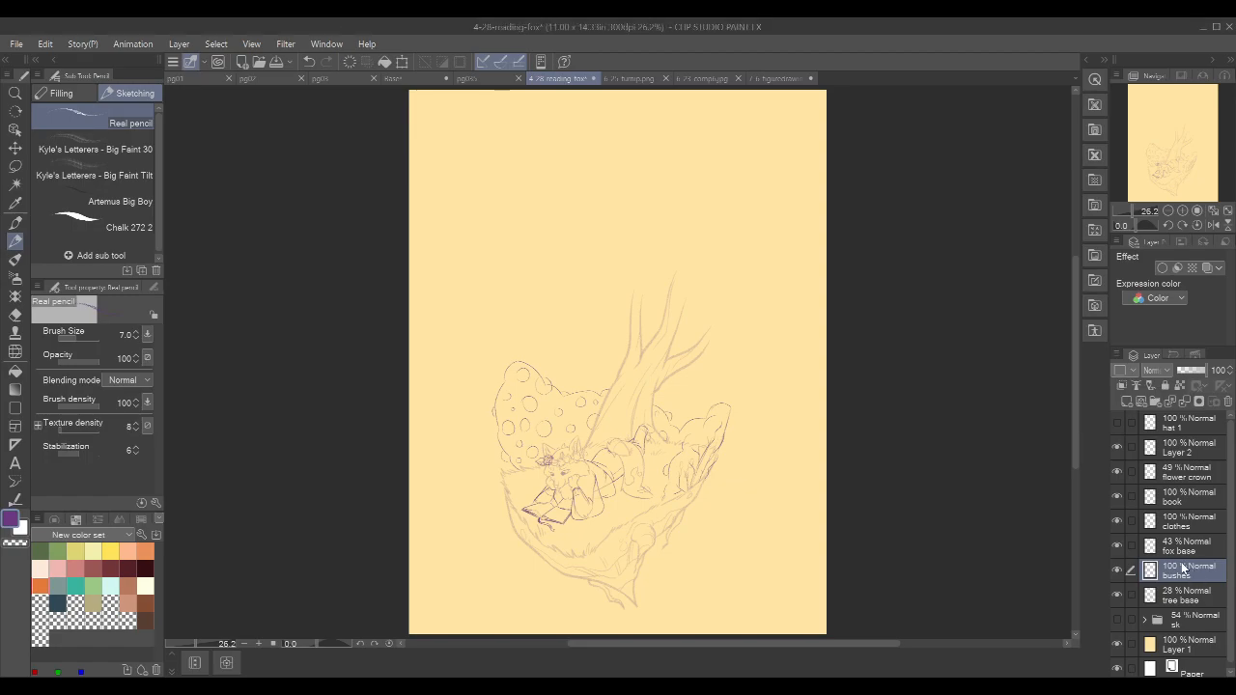
- Draw a large round blossom on top of the front bush lobe and a small one at its lower tip, erasing overlapping lines
{"action": "scroll", "coordinate": [706, 415], "scroll_direction": "up", "scroll_amount": 5}
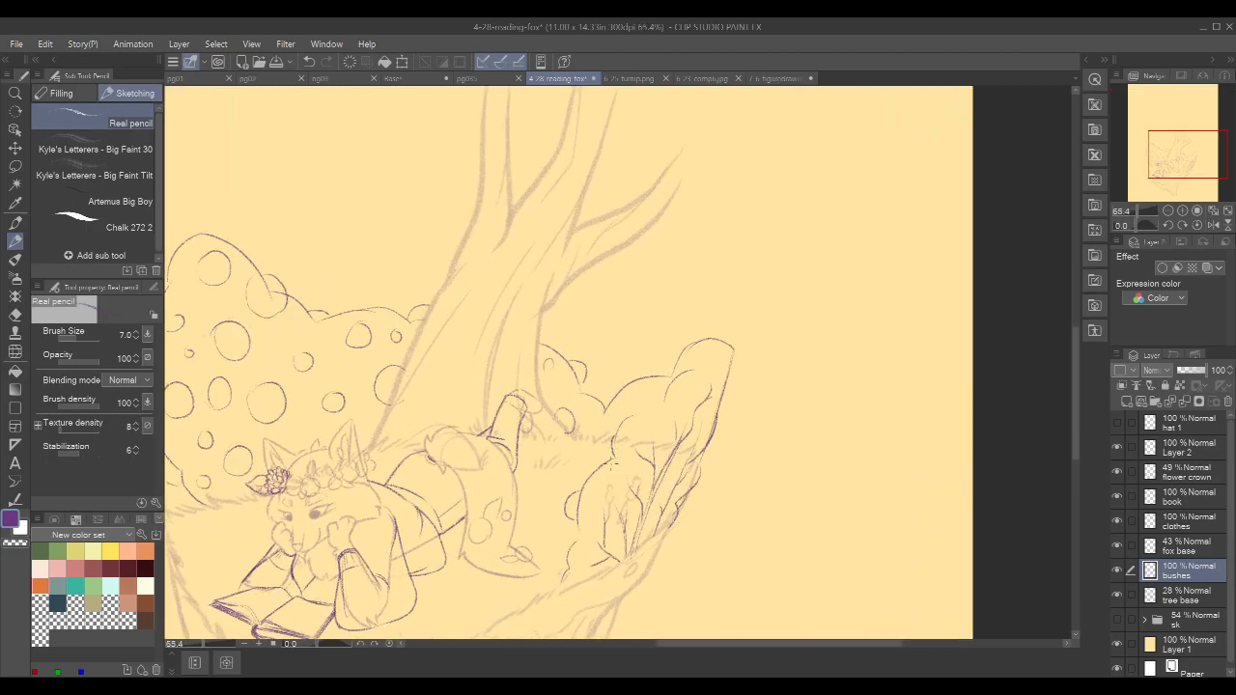
{"action": "mouse_move", "coordinate": [626, 453]}
{"action": "left_mouse_down"}
{"action": "mouse_move", "coordinate": [632, 466]}
{"action": "mouse_move", "coordinate": [618, 460]}
{"action": "mouse_move", "coordinate": [628, 454]}
{"action": "mouse_move", "coordinate": [607, 471]}
{"action": "mouse_move", "coordinate": [624, 457]}
{"action": "mouse_move", "coordinate": [618, 483]}
{"action": "mouse_move", "coordinate": [623, 453]}
{"action": "left_mouse_up"}
{"action": "key", "text": "ctrl+z"}
{"action": "key", "text": "ctrl+z"}
{"action": "key", "text": "ctrl+z"}
{"action": "key", "text": "ctrl+z"}
{"action": "left_click_drag", "start_coordinate": [569, 547], "coordinate": [569, 553]}
{"action": "key", "text": "c"}
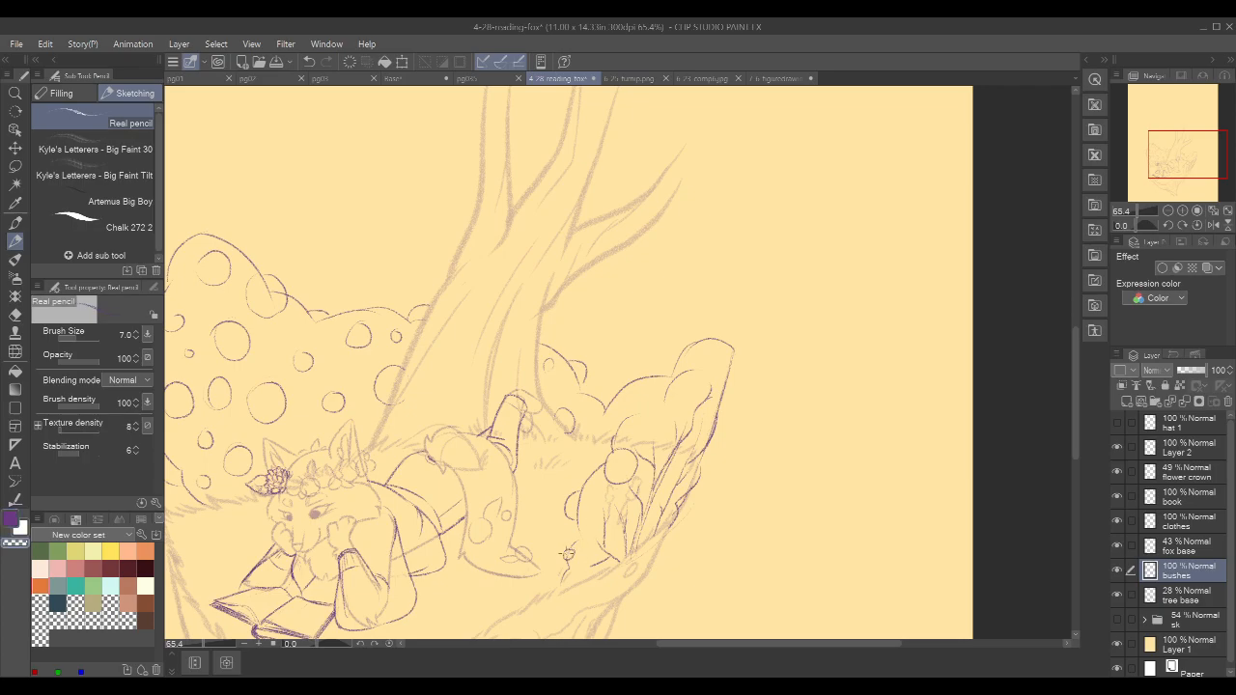
{"action": "key", "text": "c"}
- Add small round blossoms along the rear bush lobe's outline and interior, and redraw its inner contour above the large blossom
{"action": "left_click_drag", "start_coordinate": [681, 380], "coordinate": [689, 385]}
{"action": "left_click_drag", "start_coordinate": [611, 442], "coordinate": [658, 408]}
{"action": "mouse_move", "coordinate": [674, 405]}
{"action": "left_mouse_down"}
{"action": "mouse_move", "coordinate": [675, 428]}
{"action": "mouse_move", "coordinate": [662, 396]}
{"action": "left_mouse_up"}
{"action": "key", "text": "ctrl+z"}
{"action": "key", "text": "ctrl+z"}
{"action": "left_click_drag", "start_coordinate": [612, 446], "coordinate": [673, 398]}
{"action": "key", "text": "c"}
{"action": "key", "text": "c"}
{"action": "left_click_drag", "start_coordinate": [623, 442], "coordinate": [627, 426]}
{"action": "mouse_move", "coordinate": [613, 386]}
{"action": "left_mouse_down"}
{"action": "mouse_move", "coordinate": [623, 400]}
{"action": "mouse_move", "coordinate": [621, 382]}
{"action": "left_mouse_up"}
{"action": "key", "text": "c"}
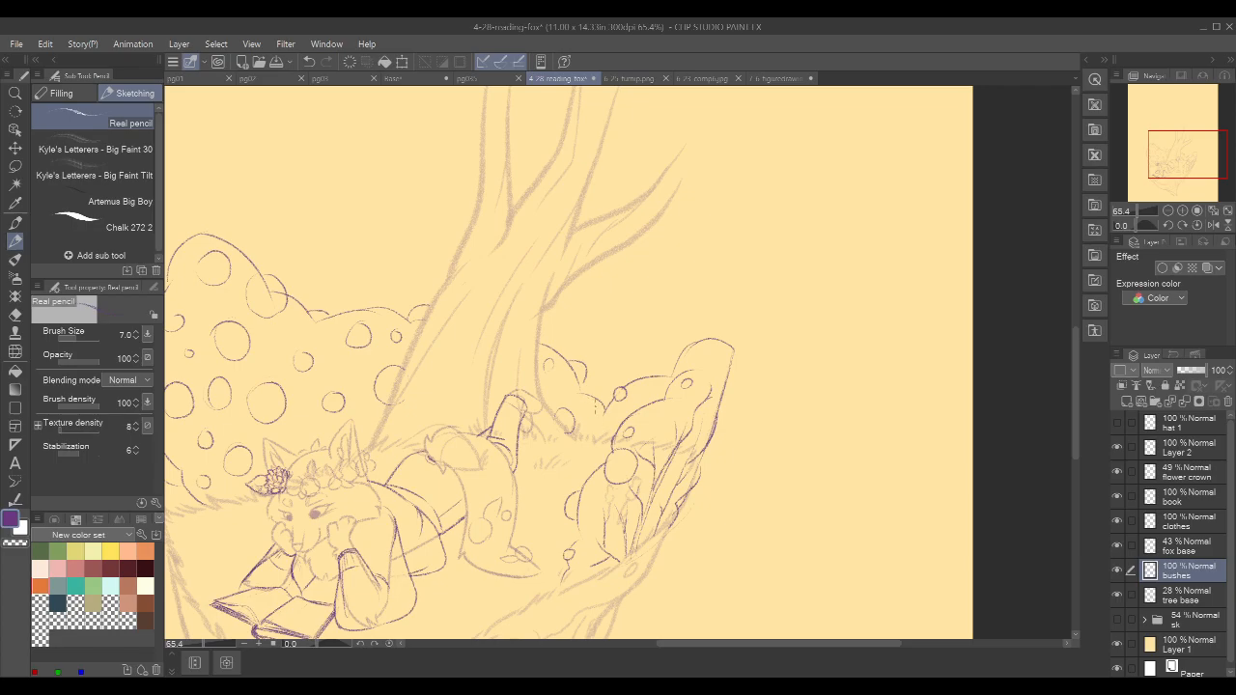
- Add more round blossoms up the rear bush lobe and a rounded bump near its tip, cleaning up overlaps
{"action": "mouse_move", "coordinate": [604, 422]}
{"action": "left_mouse_down"}
{"action": "mouse_move", "coordinate": [596, 431]}
{"action": "mouse_move", "coordinate": [605, 422]}
{"action": "left_mouse_up"}
{"action": "key", "text": "ctrl+z"}
{"action": "left_click_drag", "start_coordinate": [667, 377], "coordinate": [709, 339]}
{"action": "key", "text": "ctrl+z"}
{"action": "left_click_drag", "start_coordinate": [662, 377], "coordinate": [709, 340]}
{"action": "key", "text": "c"}
{"action": "key", "text": "c"}
{"action": "mouse_move", "coordinate": [672, 412]}
{"action": "left_mouse_down"}
{"action": "mouse_move", "coordinate": [664, 421]}
{"action": "mouse_move", "coordinate": [695, 338]}
{"action": "left_mouse_up"}
{"action": "key", "text": "ctrl+z"}
{"action": "left_click_drag", "start_coordinate": [774, 334], "coordinate": [857, 333]}
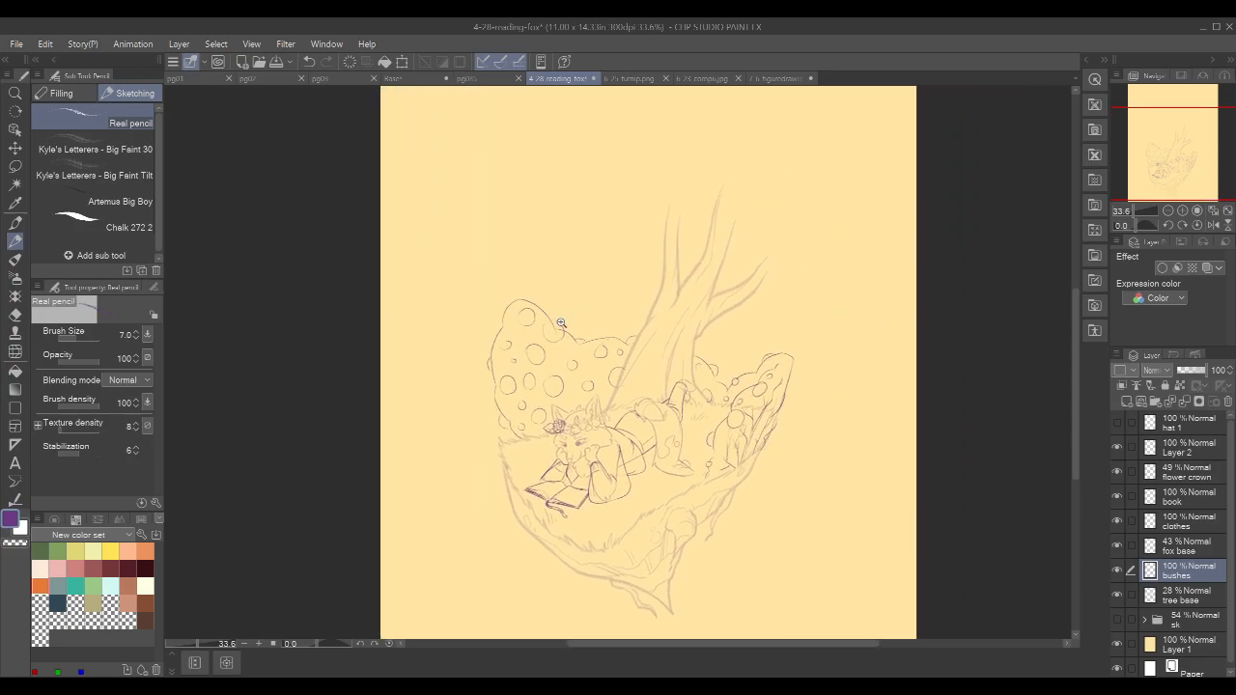
- Add small overlapping round blossoms to the big bush near the tree trunk
{"action": "left_click_drag", "start_coordinate": [562, 325], "coordinate": [569, 325]}
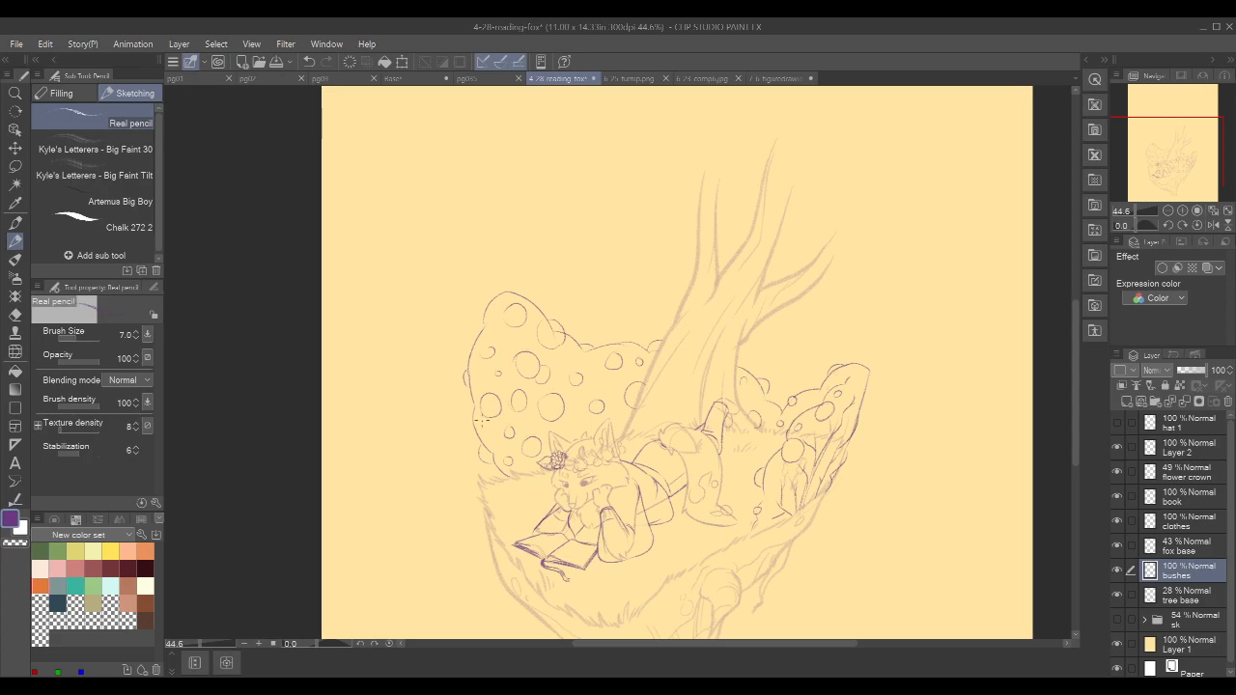
{"action": "left_click_drag", "start_coordinate": [906, 264], "coordinate": [865, 257]}
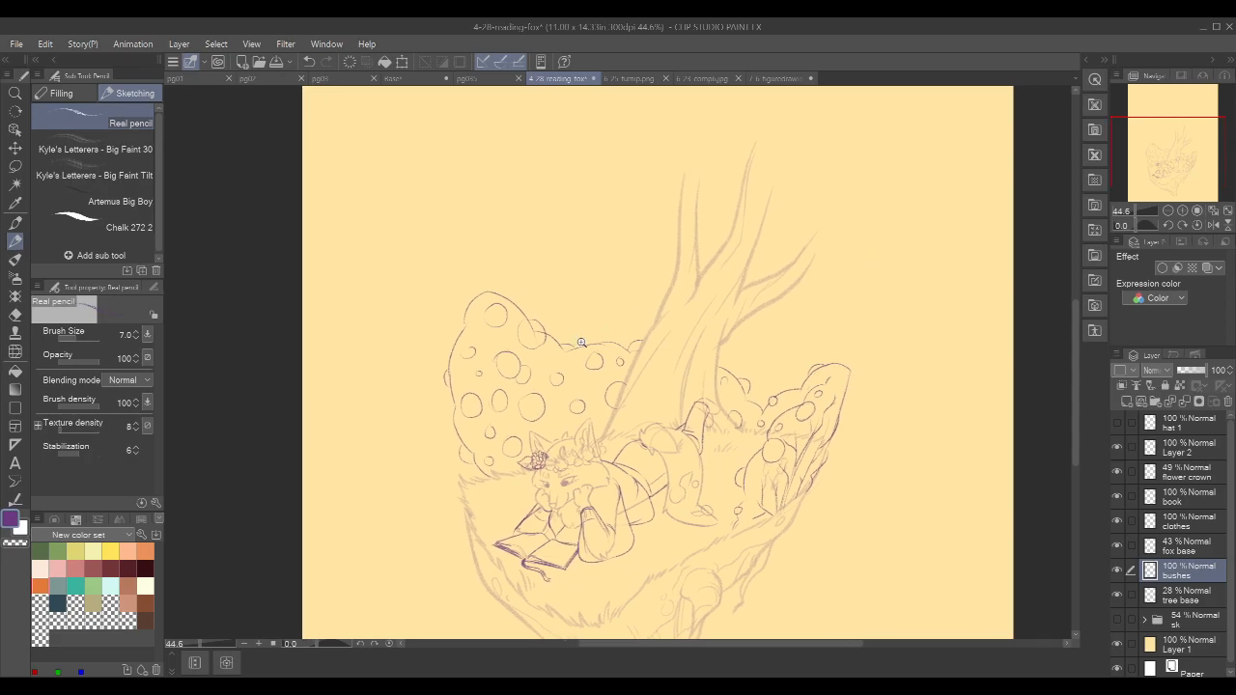
{"action": "left_click_drag", "start_coordinate": [581, 341], "coordinate": [603, 296]}
{"action": "left_click_drag", "start_coordinate": [615, 425], "coordinate": [616, 441]}
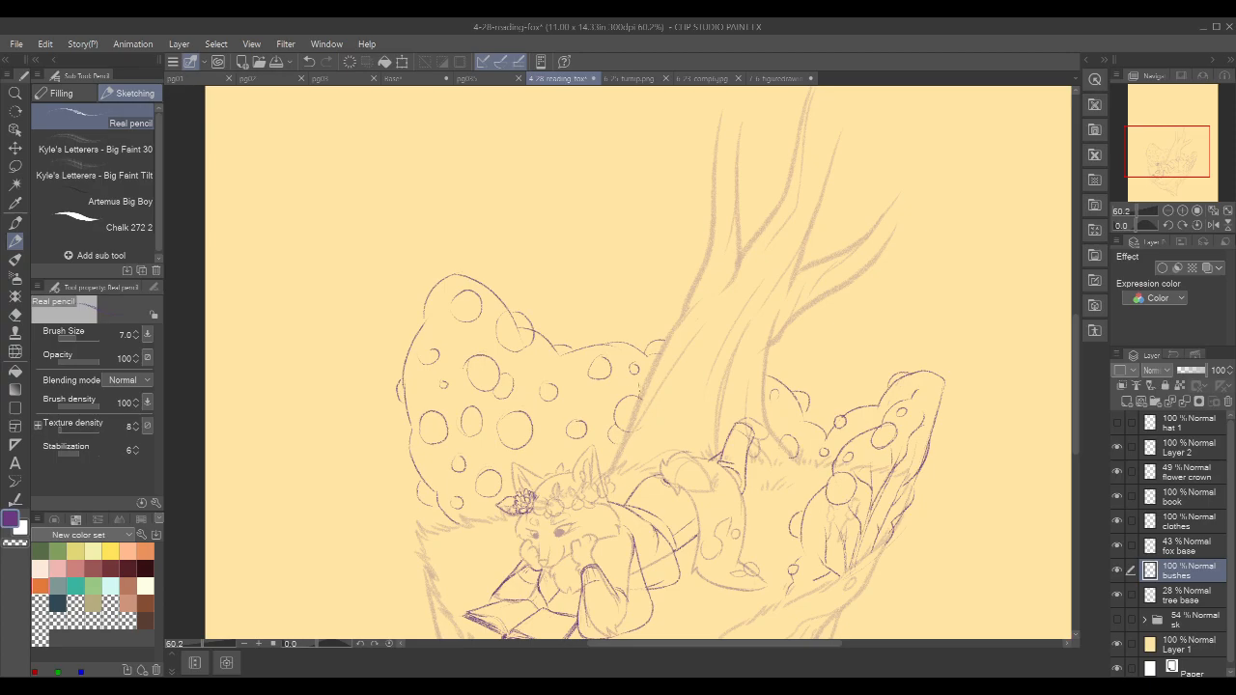
{"action": "mouse_move", "coordinate": [600, 373]}
{"action": "left_mouse_down"}
{"action": "mouse_move", "coordinate": [612, 392]}
{"action": "mouse_move", "coordinate": [575, 451]}
{"action": "mouse_move", "coordinate": [548, 463]}
{"action": "mouse_move", "coordinate": [582, 453]}
{"action": "left_mouse_up"}
{"action": "key", "text": "ctrl+z"}
{"action": "key", "text": "ctrl+z"}
{"action": "key", "text": "ctrl+z"}
- Draw round blossoms behind the fox's ears and in the middle of the big bush, erasing lines where they overlap
{"action": "left_click_drag", "start_coordinate": [539, 465], "coordinate": [568, 458]}
{"action": "key", "text": "ctrl+z"}
{"action": "key", "text": "ctrl+z"}
{"action": "mouse_move", "coordinate": [518, 454]}
{"action": "left_mouse_down"}
{"action": "mouse_move", "coordinate": [538, 445]}
{"action": "mouse_move", "coordinate": [527, 434]}
{"action": "mouse_move", "coordinate": [532, 446]}
{"action": "left_mouse_up"}
{"action": "key", "text": "ctrl+z"}
{"action": "key", "text": "c"}
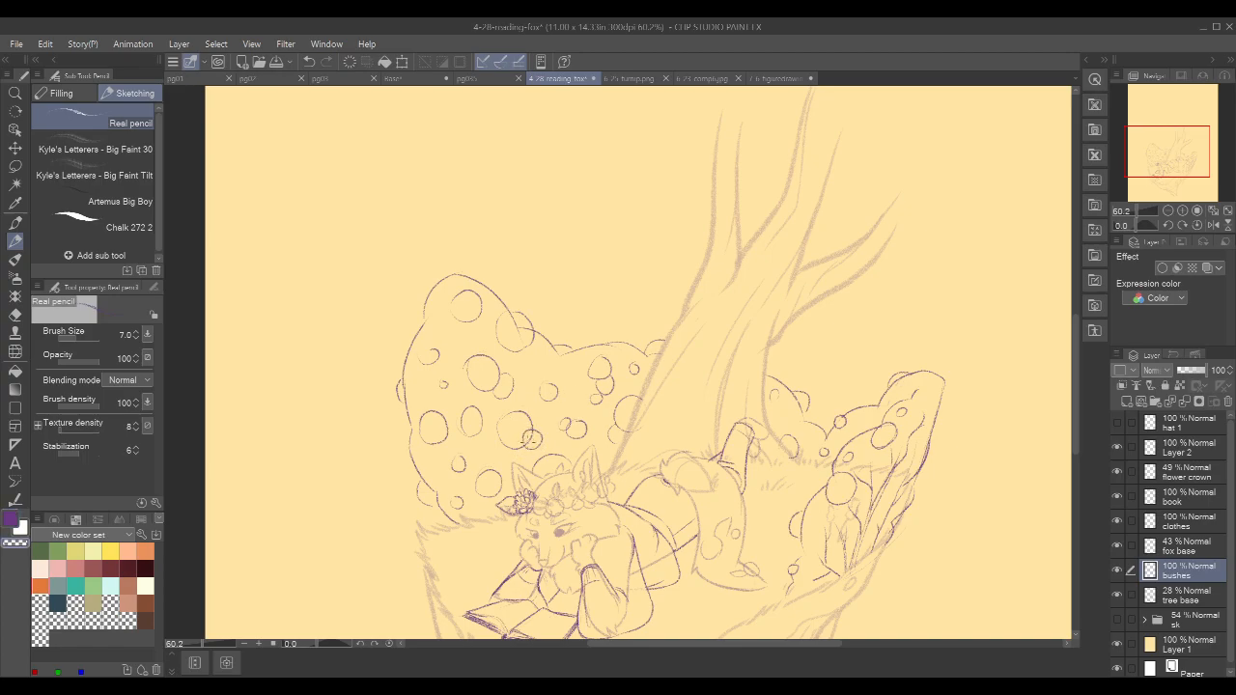
{"action": "key", "text": "c"}
{"action": "key", "text": "c"}
{"action": "key", "text": "c"}
- Add an oval blossom beside the front lobe's large blossom and small blossoms near the big bush's outer edge
{"action": "left_click_drag", "start_coordinate": [949, 237], "coordinate": [918, 221]}
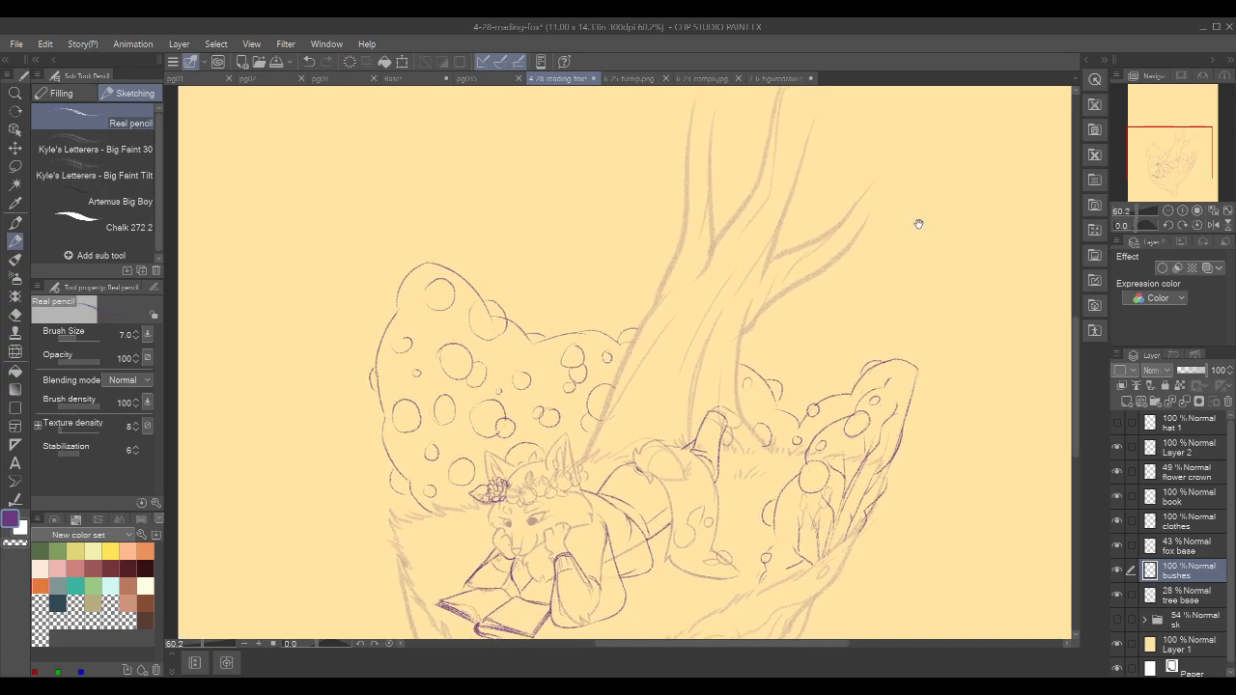
{"action": "mouse_move", "coordinate": [790, 485]}
{"action": "left_mouse_down"}
{"action": "mouse_move", "coordinate": [783, 510]}
{"action": "mouse_move", "coordinate": [806, 508]}
{"action": "left_mouse_up"}
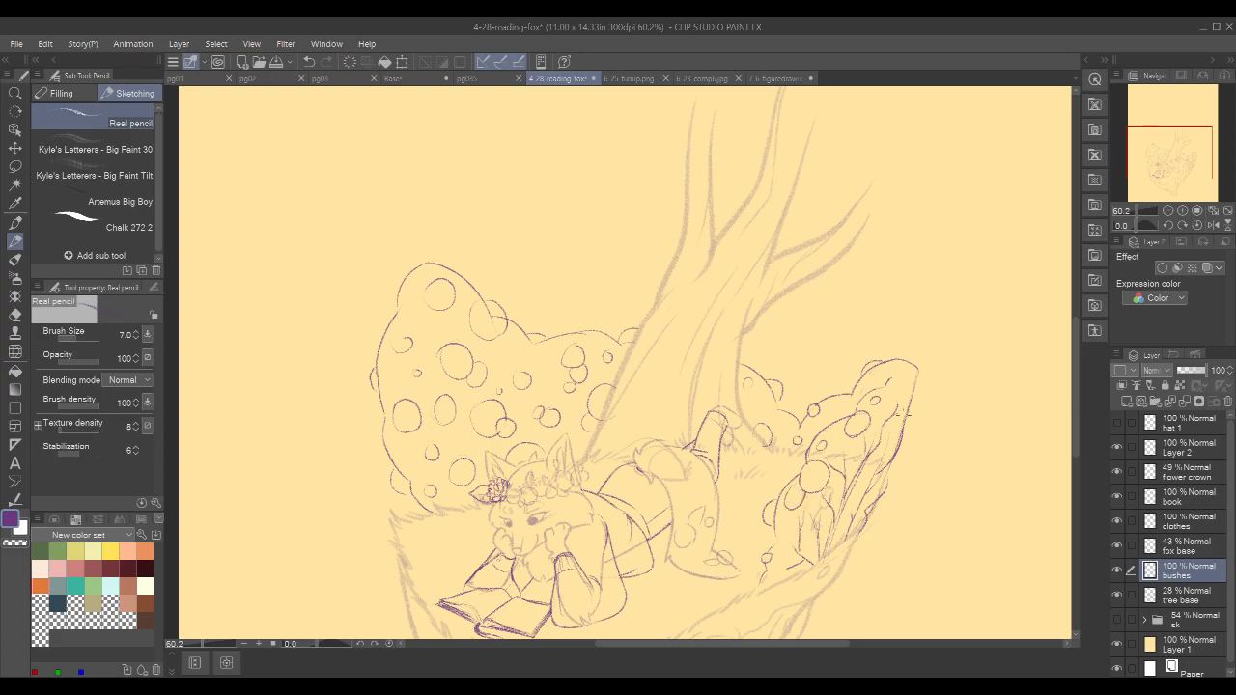
{"action": "left_click_drag", "start_coordinate": [400, 337], "coordinate": [397, 353]}
{"action": "mouse_move", "coordinate": [821, 280]}
{"action": "left_mouse_down"}
{"action": "mouse_move", "coordinate": [789, 242]}
{"action": "mouse_move", "coordinate": [781, 199]}
{"action": "left_mouse_up"}
{"action": "left_click_drag", "start_coordinate": [370, 326], "coordinate": [363, 315]}
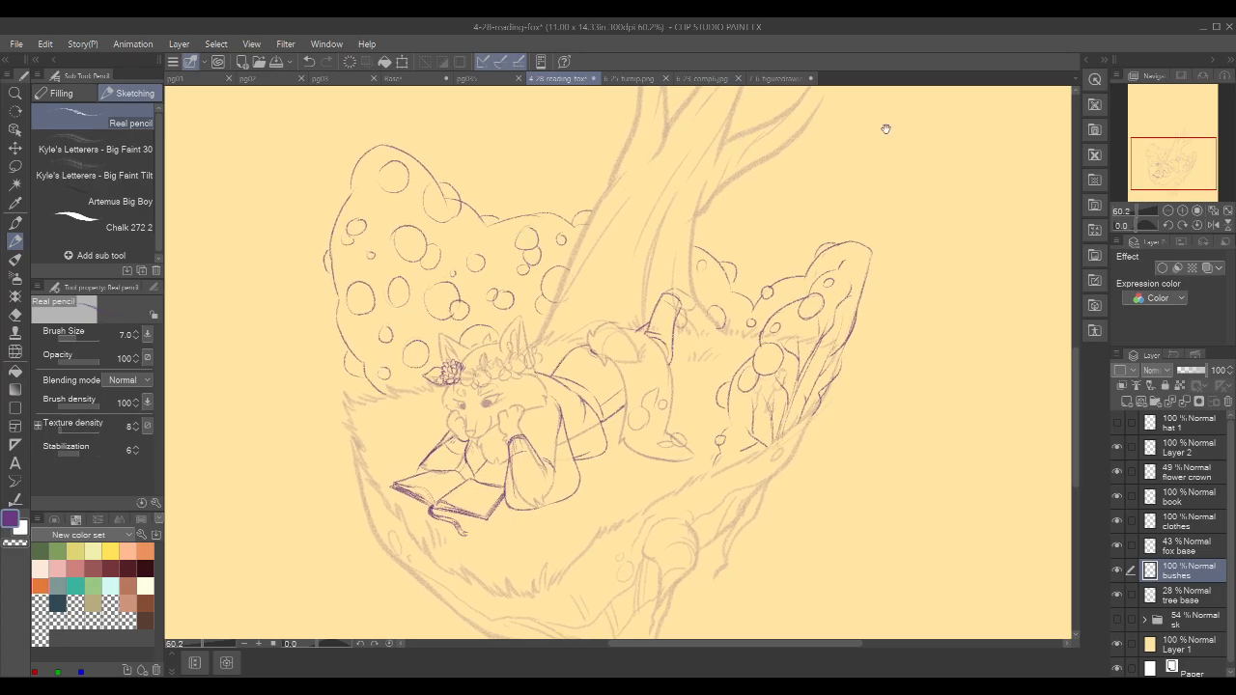
- On the tree base layer, sketch grass strokes around the fox and book, raising the brush size to 12
{"action": "left_click", "coordinate": [1190, 600]}
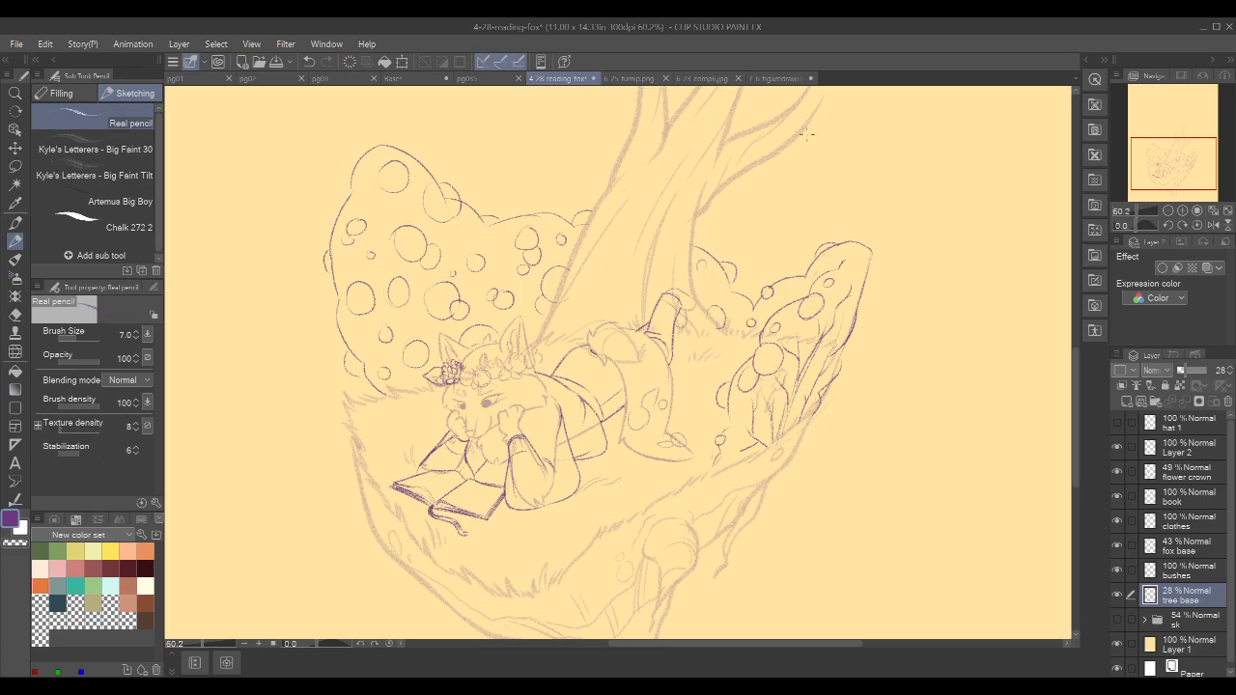
{"action": "left_click_drag", "start_coordinate": [808, 141], "coordinate": [792, 196]}
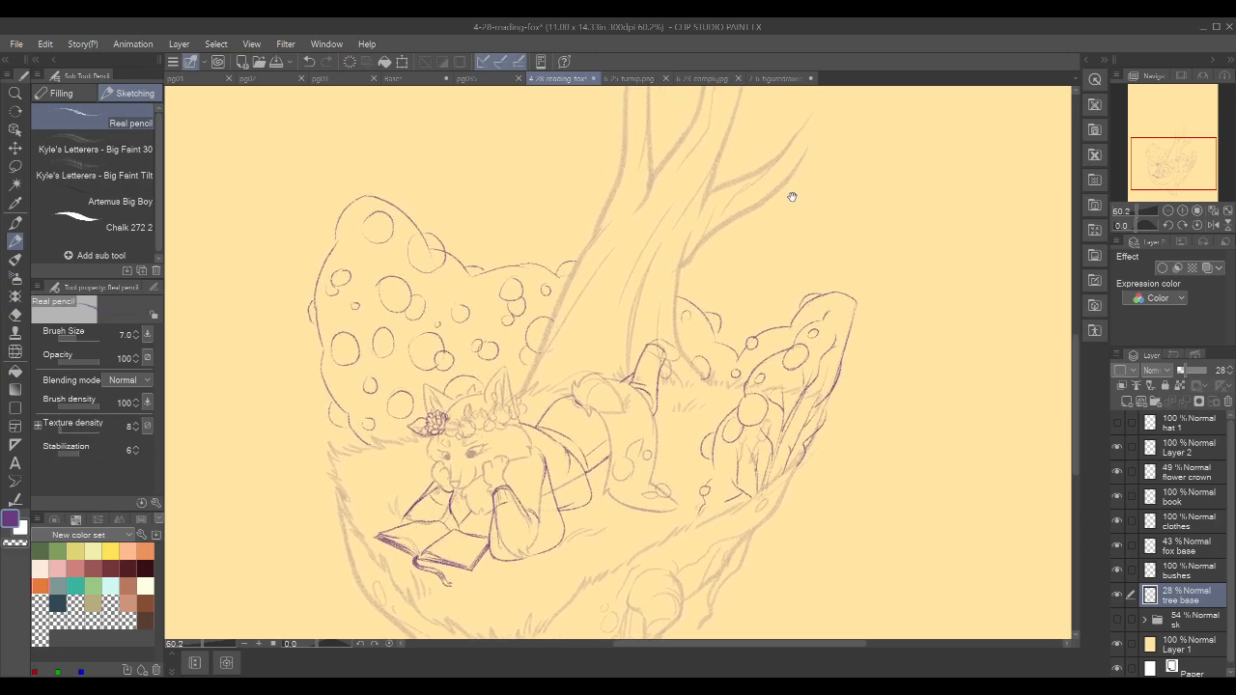
{"action": "scroll", "coordinate": [425, 550], "scroll_direction": "up", "scroll_amount": 2}
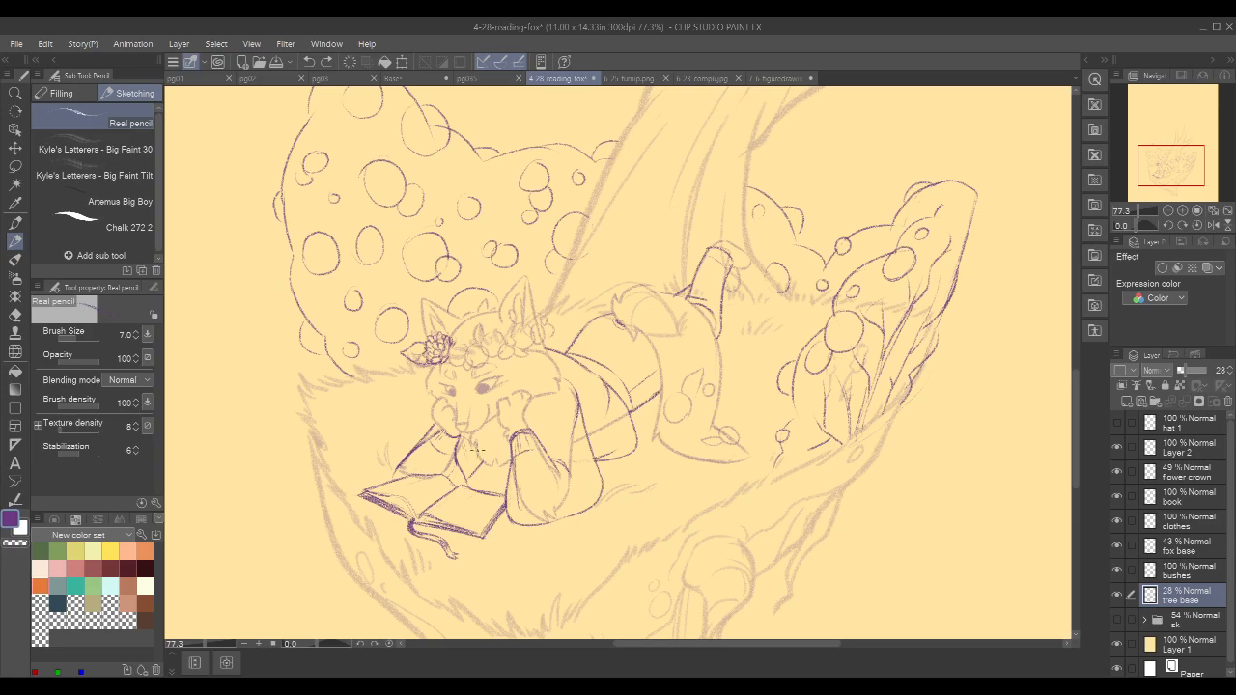
{"action": "key", "text": "bracketright"}
{"action": "key", "text": "bracketright"}
{"action": "key", "text": "bracketright"}
{"action": "mouse_move", "coordinate": [905, 390]}
{"action": "left_mouse_down"}
{"action": "mouse_move", "coordinate": [880, 331]}
{"action": "mouse_move", "coordinate": [857, 331]}
{"action": "mouse_move", "coordinate": [830, 363]}
{"action": "left_mouse_up"}
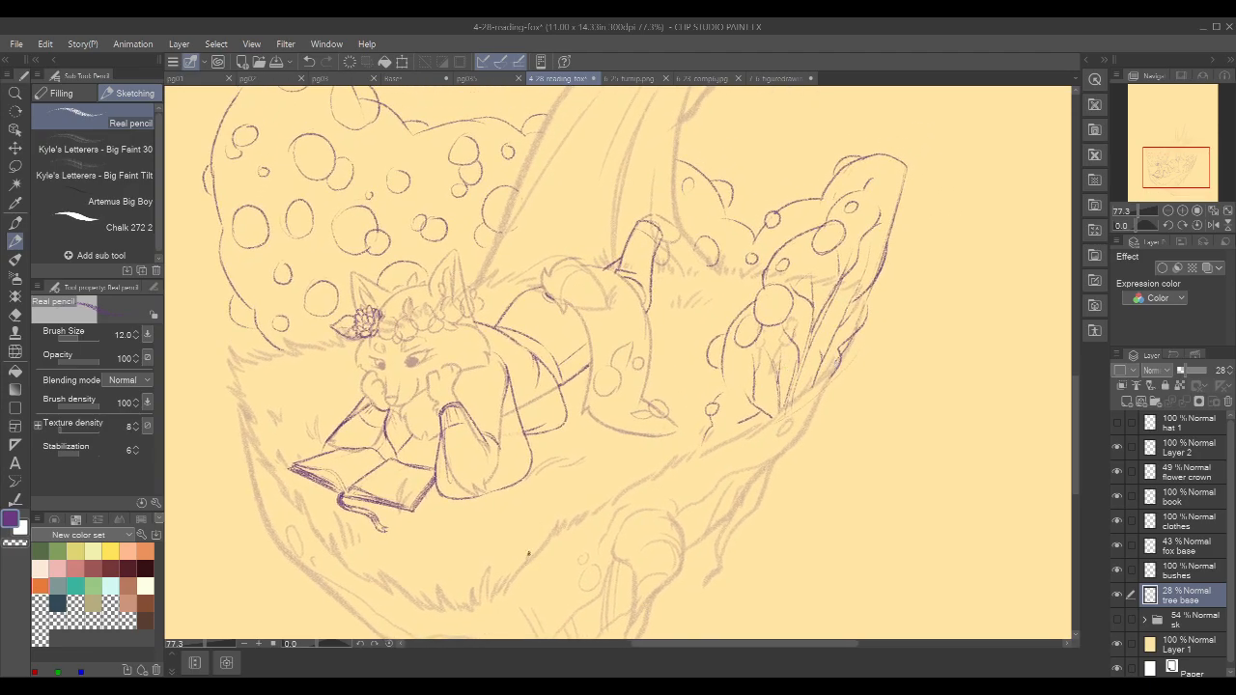
{"action": "left_click_drag", "start_coordinate": [415, 555], "coordinate": [421, 566]}
- Show the rough sketch folder and create a layer named tree leaves above tree base
{"action": "scroll", "coordinate": [893, 310], "scroll_direction": "down", "scroll_amount": 5}
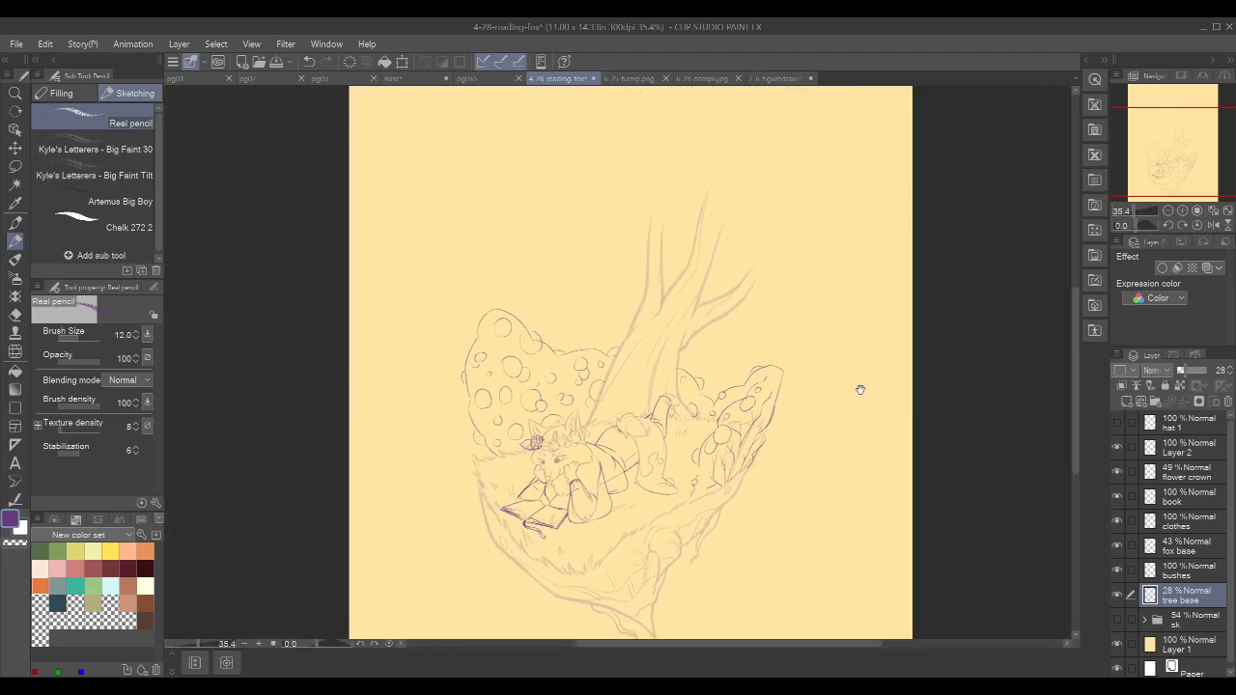
{"action": "left_click", "coordinate": [1118, 619]}
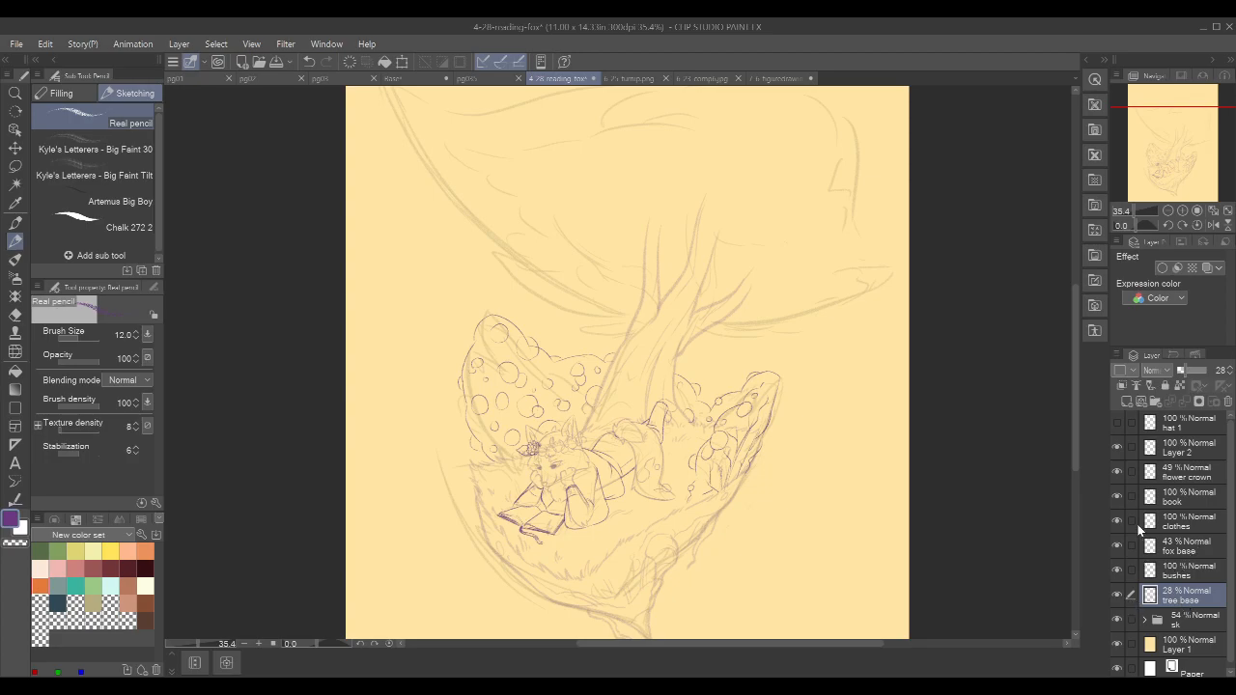
{"action": "left_click", "coordinate": [1124, 401]}
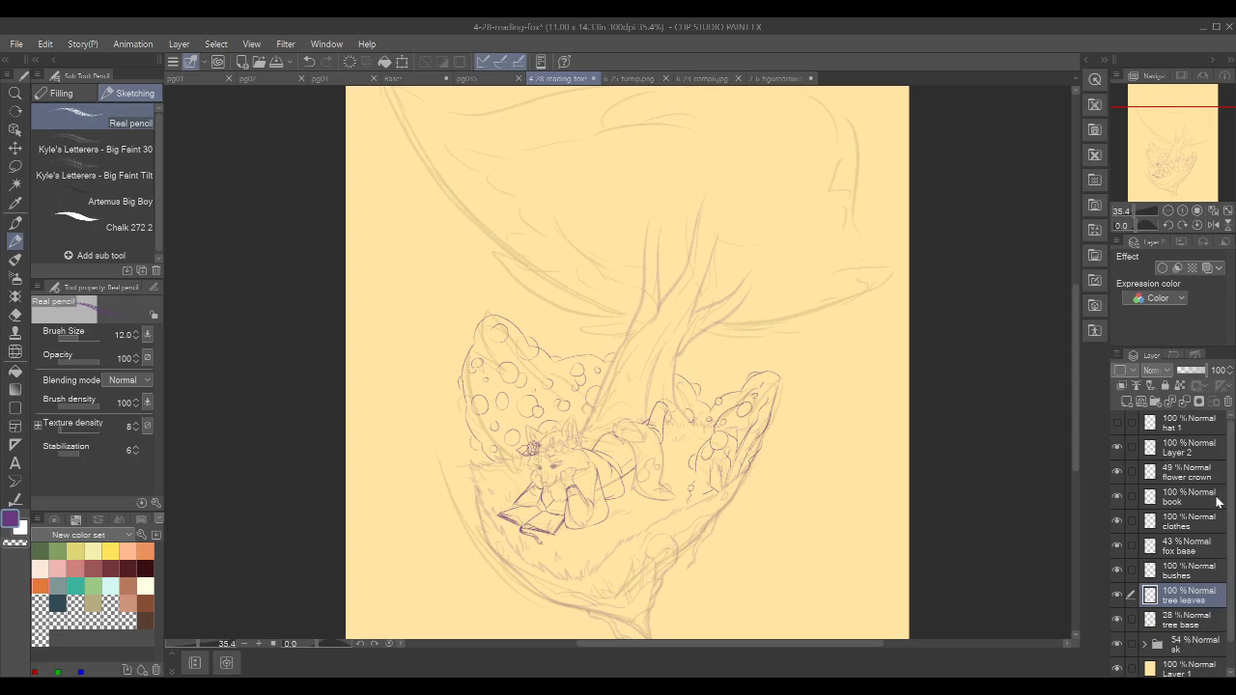
{"action": "left_click_drag", "start_coordinate": [863, 226], "coordinate": [879, 304]}
{"action": "left_click", "coordinate": [852, 299]}
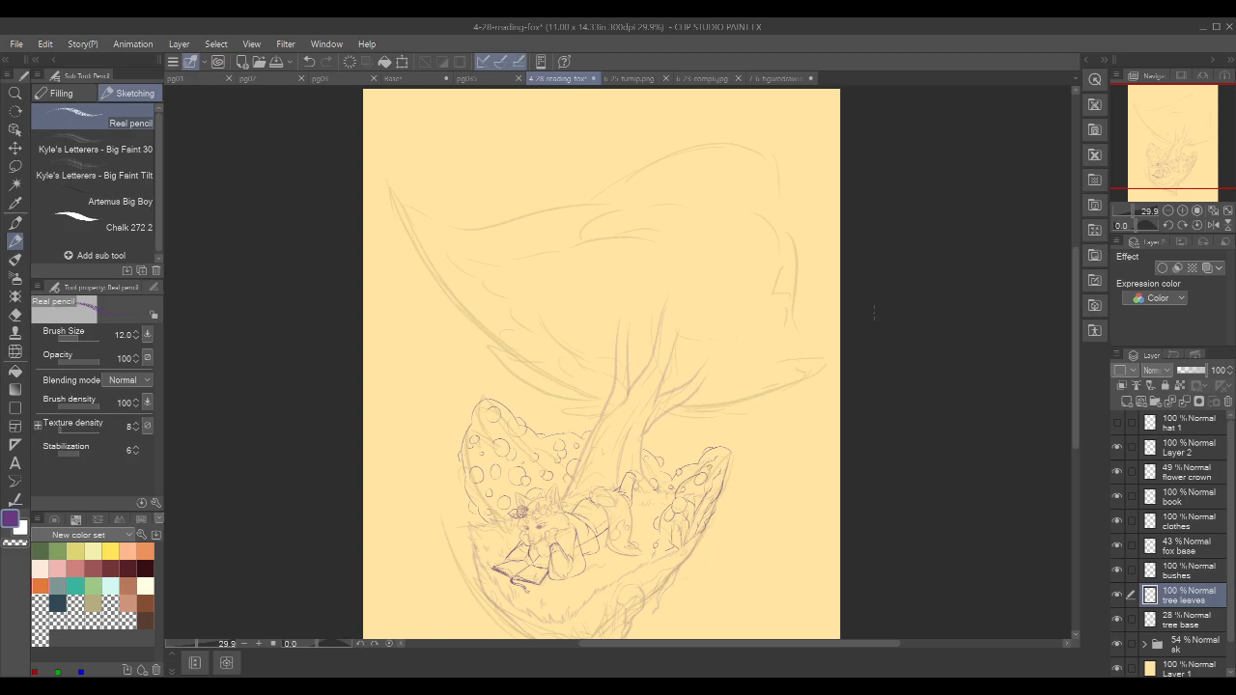
{"action": "scroll", "coordinate": [767, 413], "scroll_direction": "down", "scroll_amount": 3}
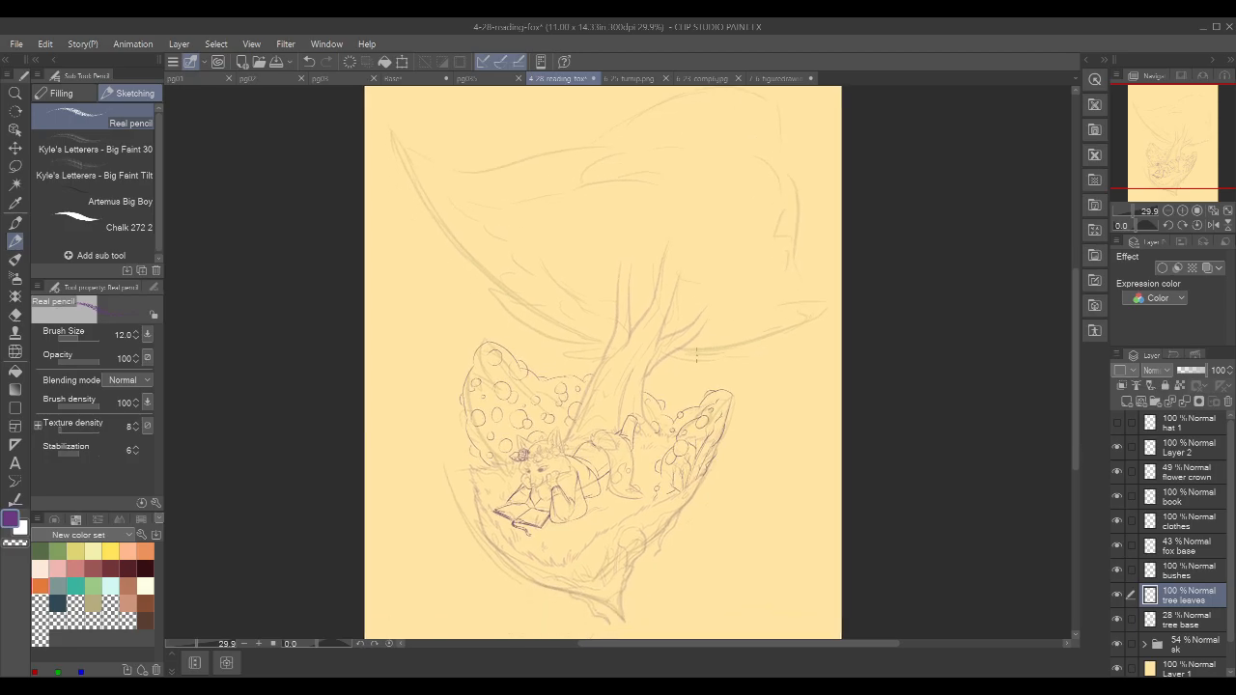
{"action": "left_click_drag", "start_coordinate": [424, 326], "coordinate": [458, 359]}
{"action": "mouse_move", "coordinate": [442, 355]}
{"action": "left_mouse_down"}
{"action": "mouse_move", "coordinate": [458, 360]}
{"action": "mouse_move", "coordinate": [457, 343]}
{"action": "left_mouse_up"}
{"action": "left_click_drag", "start_coordinate": [751, 547], "coordinate": [699, 549]}
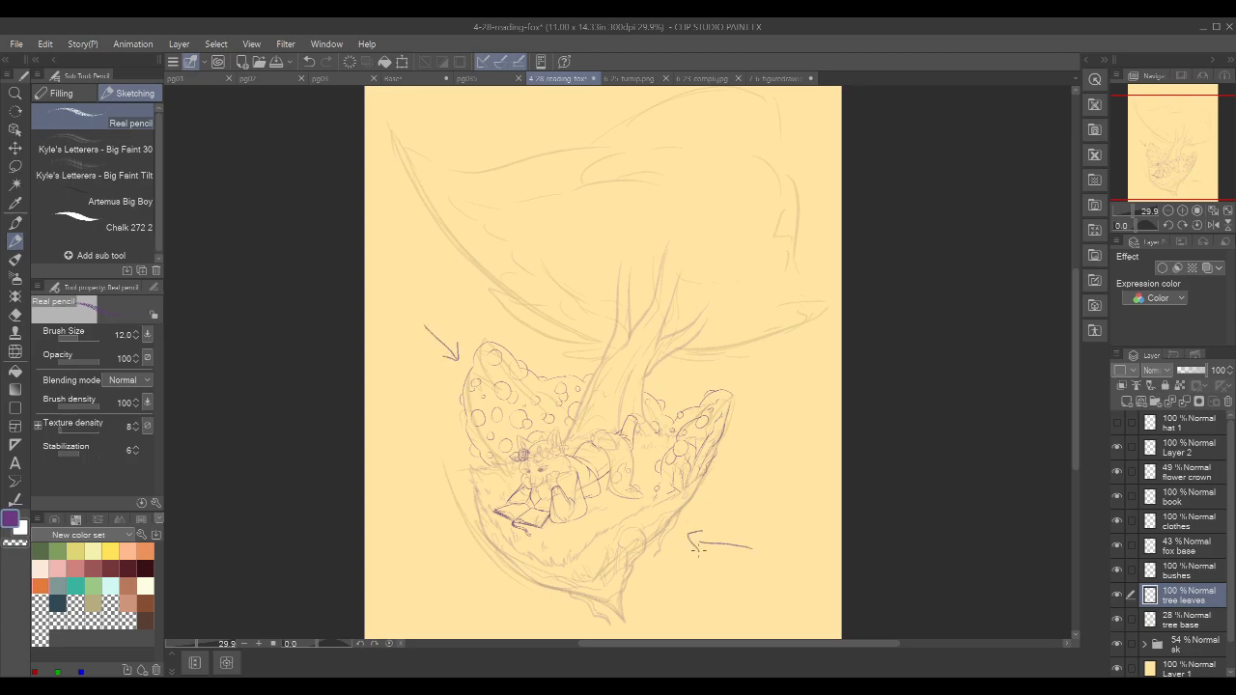
{"action": "key", "text": "ctrl+z"}
{"action": "key", "text": "ctrl+z"}
{"action": "key", "text": "ctrl+z"}
{"action": "key", "text": "ctrl+z"}
- Draw a small bump and a large rounded arch as the top outline of the tree's canopy
{"action": "left_click_drag", "start_coordinate": [918, 325], "coordinate": [890, 354]}
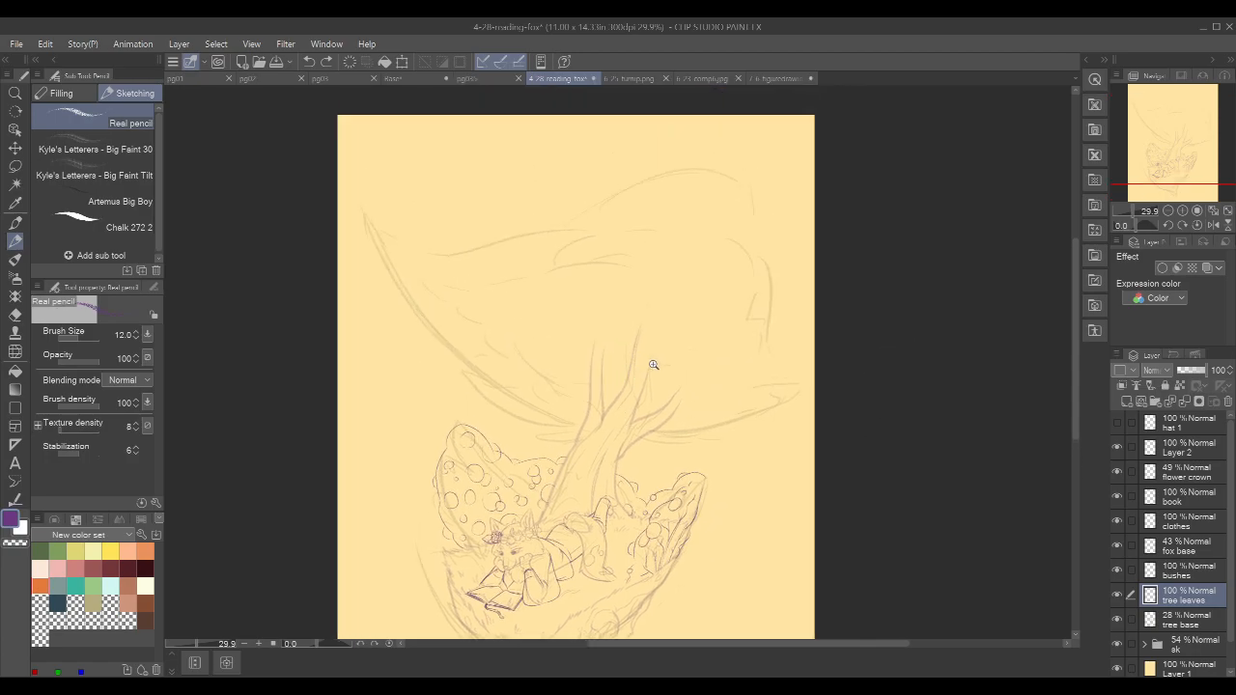
{"action": "scroll", "coordinate": [651, 361], "scroll_direction": "up", "scroll_amount": 2}
{"action": "scroll", "coordinate": [781, 337], "scroll_direction": "down", "scroll_amount": 3}
{"action": "scroll", "coordinate": [781, 337], "scroll_direction": "down", "scroll_amount": 1}
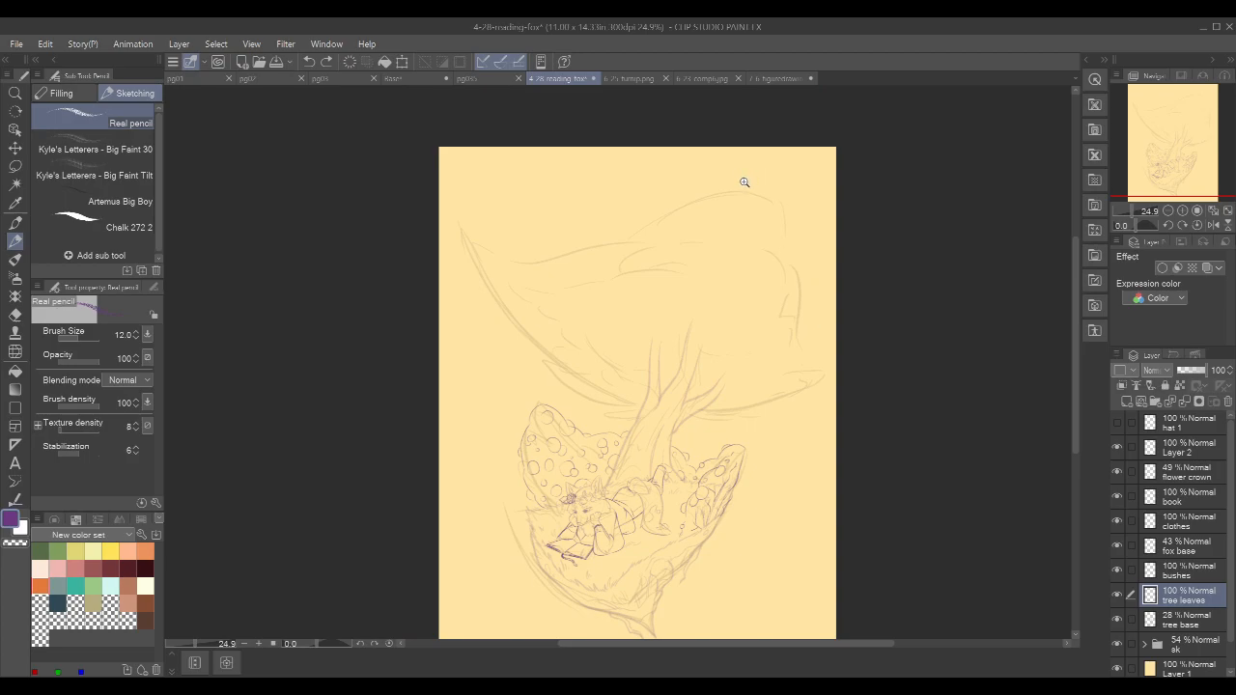
{"action": "scroll", "coordinate": [743, 181], "scroll_direction": "up", "scroll_amount": 2}
{"action": "scroll", "coordinate": [809, 111], "scroll_direction": "up", "scroll_amount": 1}
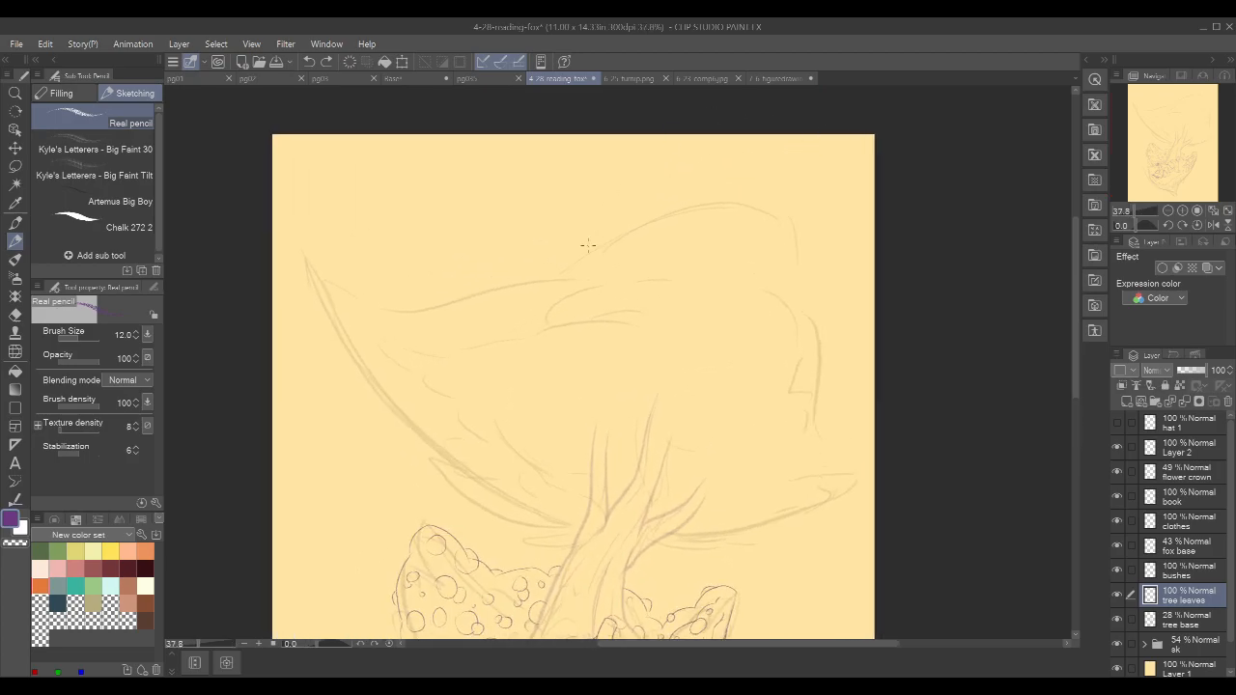
{"action": "left_click_drag", "start_coordinate": [566, 276], "coordinate": [606, 229]}
{"action": "key", "text": "ctrl+z"}
{"action": "left_click_drag", "start_coordinate": [565, 275], "coordinate": [605, 229]}
{"action": "key", "text": "ctrl+z"}
{"action": "left_click_drag", "start_coordinate": [563, 272], "coordinate": [679, 178]}
{"action": "key", "text": "ctrl+z"}
{"action": "mouse_move", "coordinate": [577, 251]}
{"action": "left_mouse_down"}
{"action": "mouse_move", "coordinate": [595, 249]}
{"action": "mouse_move", "coordinate": [650, 185]}
{"action": "mouse_move", "coordinate": [715, 170]}
{"action": "left_mouse_up"}
- Go over the large arch at the canopy's crown with a second contour line
{"action": "left_click_drag", "start_coordinate": [922, 213], "coordinate": [813, 201]}
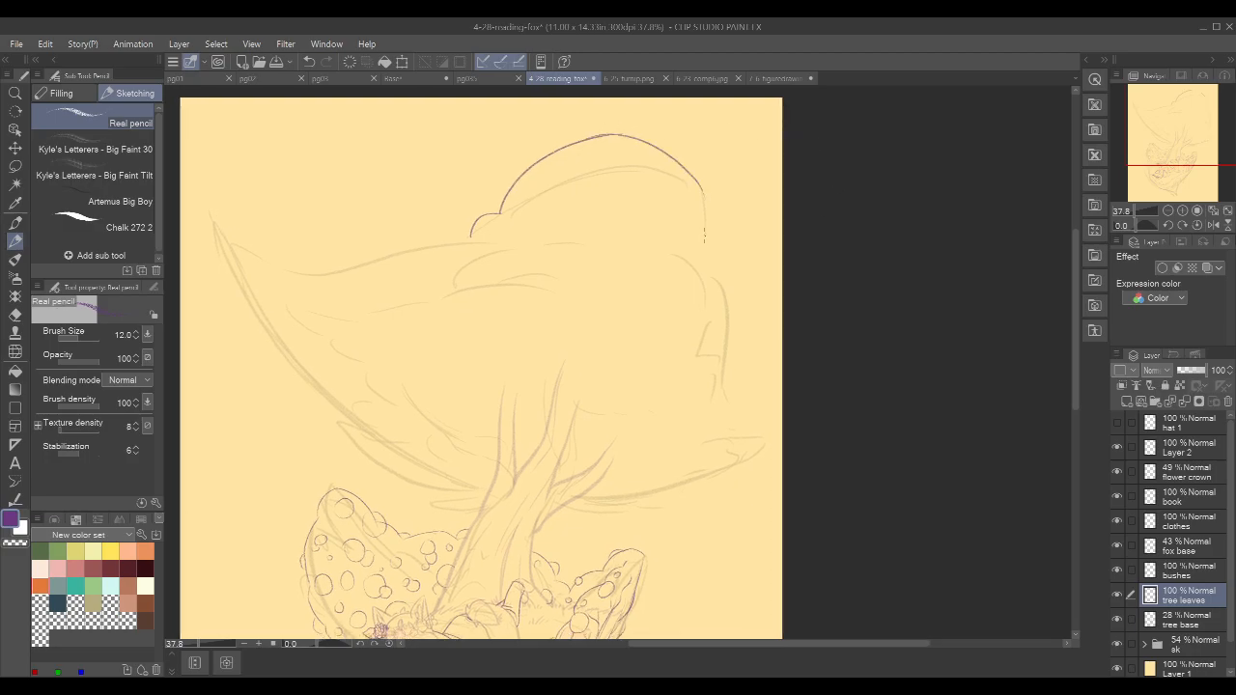
{"action": "left_click_drag", "start_coordinate": [883, 353], "coordinate": [689, 290]}
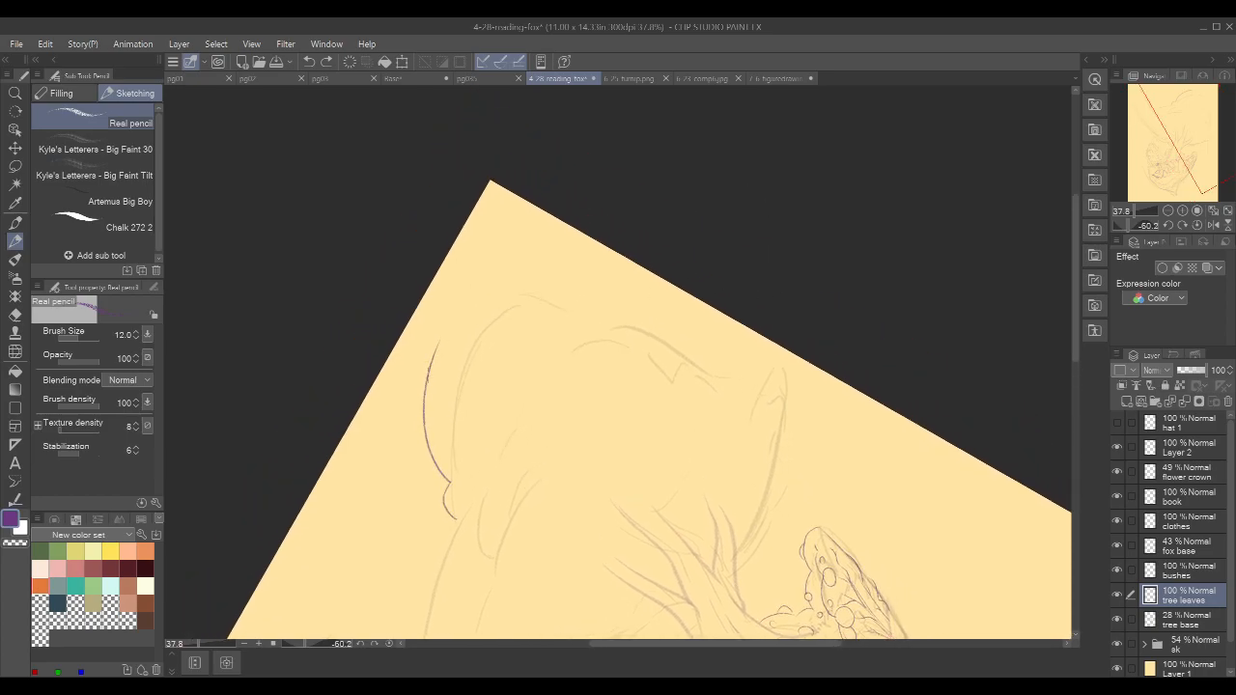
{"action": "left_click_drag", "start_coordinate": [425, 421], "coordinate": [509, 305]}
{"action": "key", "text": "ctrl+z"}
{"action": "left_click_drag", "start_coordinate": [429, 440], "coordinate": [546, 299]}
{"action": "key", "text": "ctrl+z"}
{"action": "left_click_drag", "start_coordinate": [429, 449], "coordinate": [516, 297]}
{"action": "key", "text": "r"}
{"action": "mouse_move", "coordinate": [934, 212]}
{"action": "left_mouse_down"}
{"action": "mouse_move", "coordinate": [902, 425]}
{"action": "mouse_move", "coordinate": [876, 472]}
{"action": "left_mouse_up"}
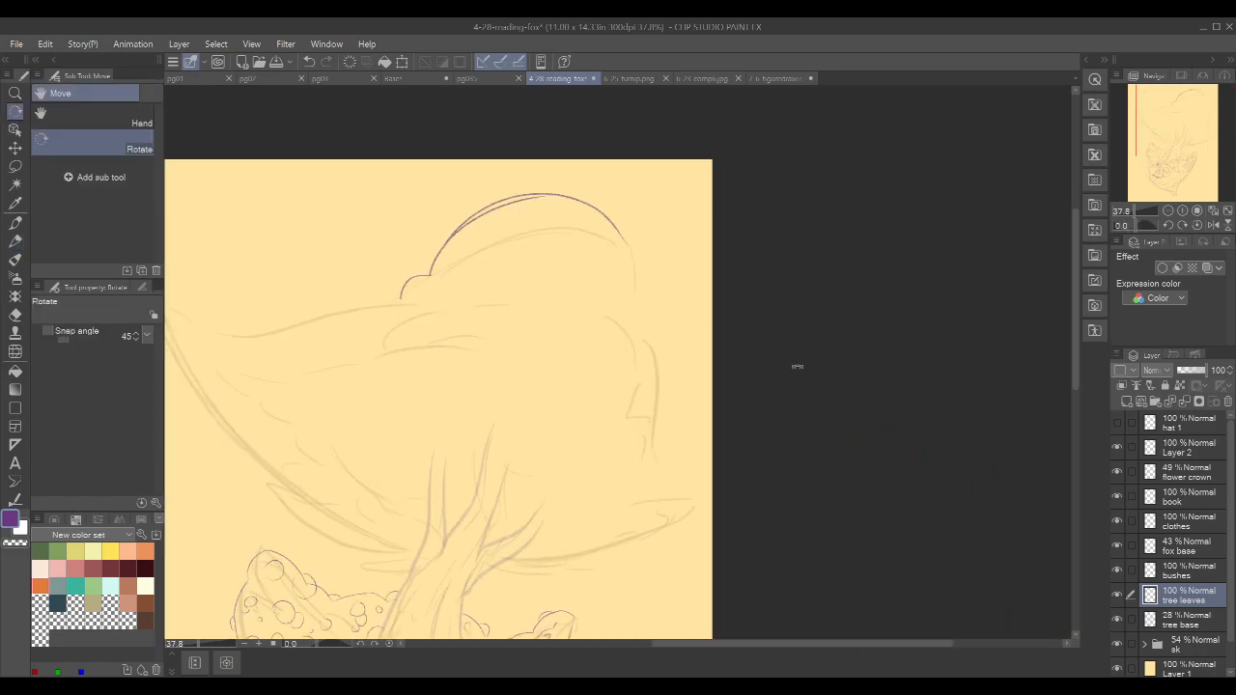
- Draw a rounded lobe beside the crown's arch, curving down the canopy's right edge
{"action": "key", "text": "p"}
{"action": "key", "text": "p"}
{"action": "mouse_move", "coordinate": [626, 244]}
{"action": "left_mouse_down"}
{"action": "mouse_move", "coordinate": [646, 277]}
{"action": "mouse_move", "coordinate": [633, 247]}
{"action": "mouse_move", "coordinate": [653, 284]}
{"action": "mouse_move", "coordinate": [626, 243]}
{"action": "mouse_move", "coordinate": [657, 307]}
{"action": "left_mouse_up"}
{"action": "key", "text": "ctrl+z"}
{"action": "key", "text": "ctrl+z"}
{"action": "mouse_move", "coordinate": [627, 243]}
{"action": "left_mouse_down"}
{"action": "mouse_move", "coordinate": [647, 253]}
{"action": "mouse_move", "coordinate": [656, 326]}
{"action": "left_mouse_up"}
{"action": "key", "text": "ctrl+y"}
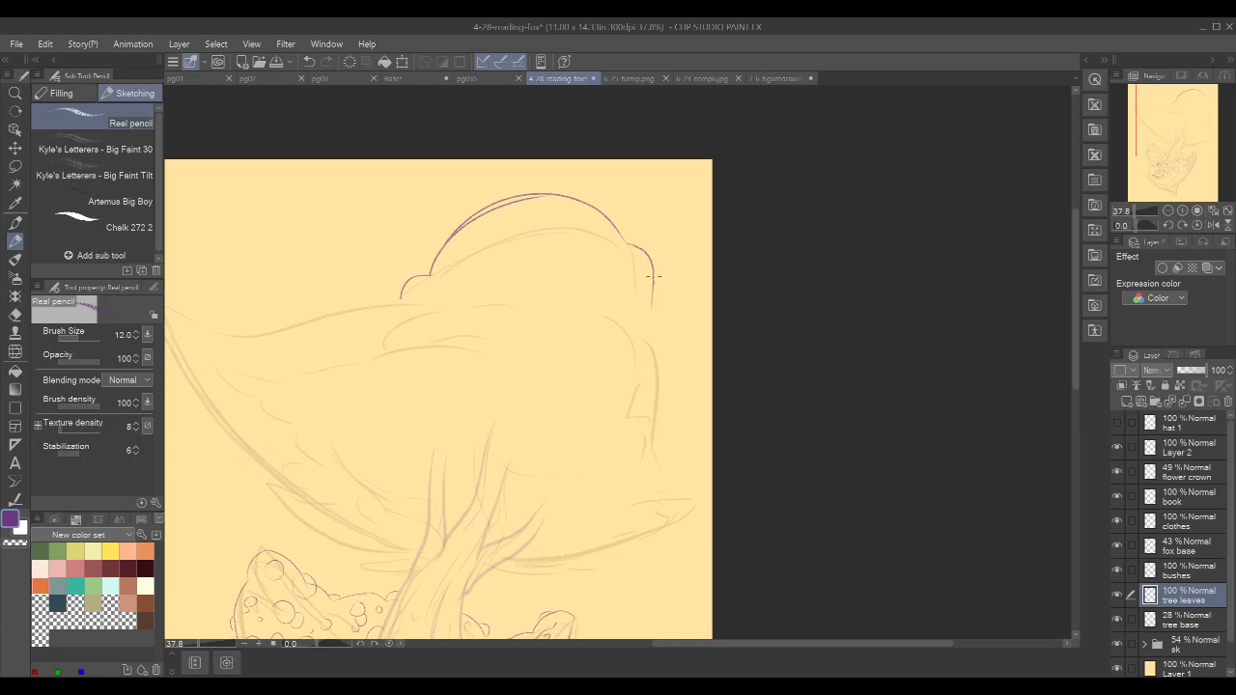
{"action": "left_click_drag", "start_coordinate": [653, 270], "coordinate": [650, 343]}
{"action": "key", "text": "ctrl+z"}
{"action": "left_click_drag", "start_coordinate": [653, 270], "coordinate": [650, 341]}
- Add a longer curved lobe below it, extending the outline down the canopy's right side
{"action": "mouse_move", "coordinate": [724, 270]}
{"action": "left_mouse_down"}
{"action": "mouse_move", "coordinate": [708, 235]}
{"action": "mouse_move", "coordinate": [863, 202]}
{"action": "mouse_move", "coordinate": [816, 174]}
{"action": "left_mouse_up"}
{"action": "left_click_drag", "start_coordinate": [732, 224], "coordinate": [751, 296]}
{"action": "key", "text": "ctrl+z"}
{"action": "left_click_drag", "start_coordinate": [732, 220], "coordinate": [750, 311]}
{"action": "key", "text": "ctrl+z"}
{"action": "left_click_drag", "start_coordinate": [737, 234], "coordinate": [753, 333]}
{"action": "left_click_drag", "start_coordinate": [905, 279], "coordinate": [889, 281]}
{"action": "left_click", "coordinate": [1117, 644]}
{"action": "left_click", "coordinate": [1117, 644]}
{"action": "mouse_move", "coordinate": [706, 251]}
{"action": "left_mouse_down"}
{"action": "mouse_move", "coordinate": [732, 237]}
{"action": "mouse_move", "coordinate": [724, 222]}
{"action": "mouse_move", "coordinate": [634, 286]}
{"action": "mouse_move", "coordinate": [656, 265]}
{"action": "mouse_move", "coordinate": [540, 289]}
{"action": "left_mouse_up"}
{"action": "key", "text": "ctrl+z"}
{"action": "key", "text": "ctrl+z"}
{"action": "key", "text": "ctrl+z"}
{"action": "key", "text": "ctrl+z"}
{"action": "left_click_drag", "start_coordinate": [668, 259], "coordinate": [555, 292]}
{"action": "key", "text": "ctrl+z"}
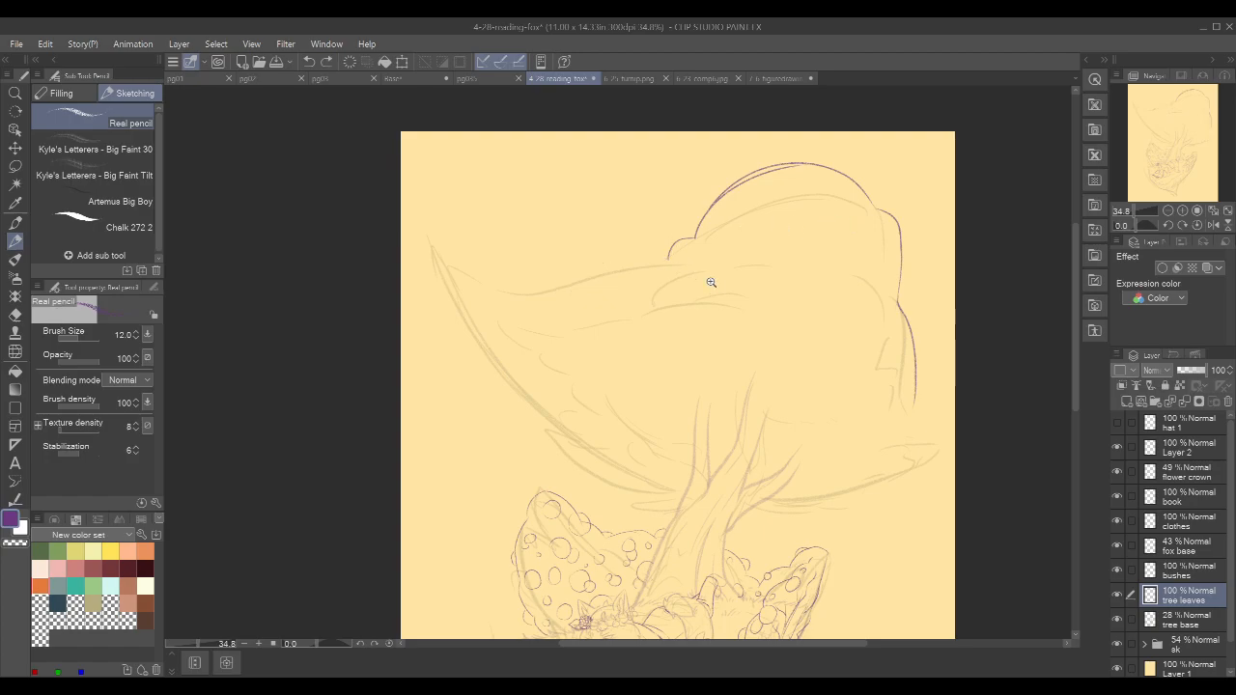
- Continue the canopy's upper outline with scalloped lobes from the small bump out to its far left tip
{"action": "scroll", "coordinate": [710, 282], "scroll_direction": "up", "scroll_amount": 1}
{"action": "left_click_drag", "start_coordinate": [654, 256], "coordinate": [502, 293]}
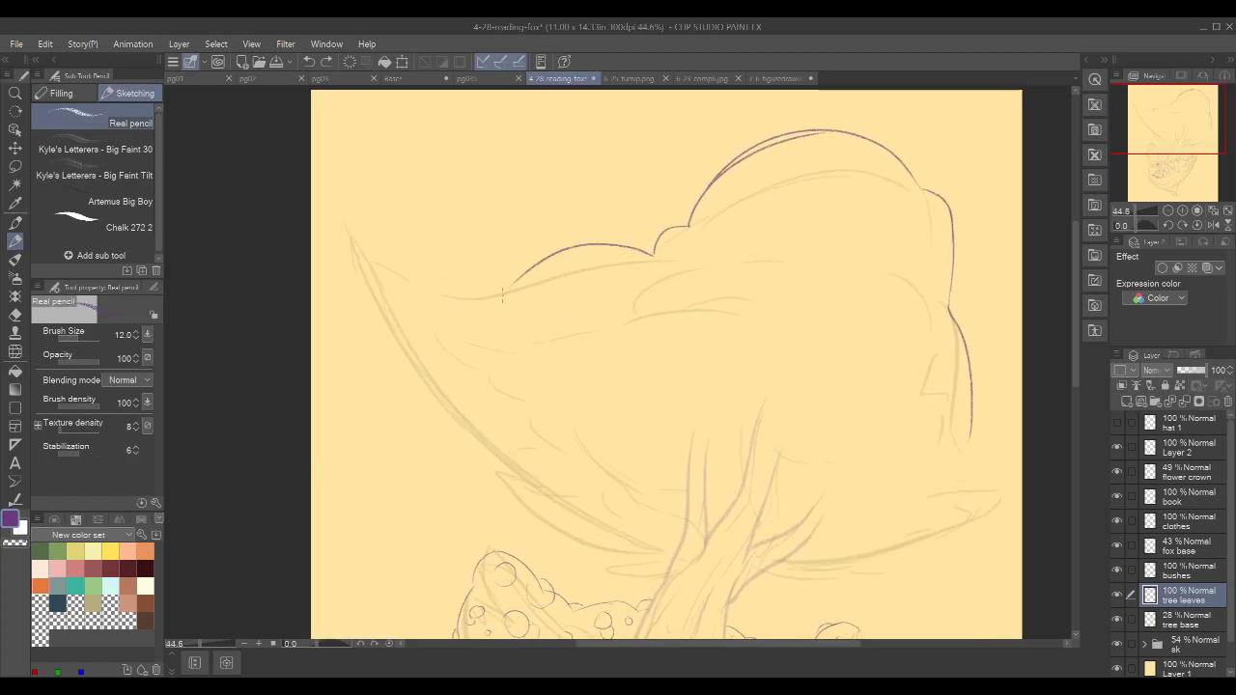
{"action": "left_click_drag", "start_coordinate": [959, 211], "coordinate": [946, 216]}
{"action": "mouse_move", "coordinate": [500, 287]}
{"action": "left_mouse_down"}
{"action": "mouse_move", "coordinate": [462, 285]}
{"action": "mouse_move", "coordinate": [456, 259]}
{"action": "mouse_move", "coordinate": [338, 200]}
{"action": "left_mouse_up"}
{"action": "left_click_drag", "start_coordinate": [894, 253], "coordinate": [861, 232]}
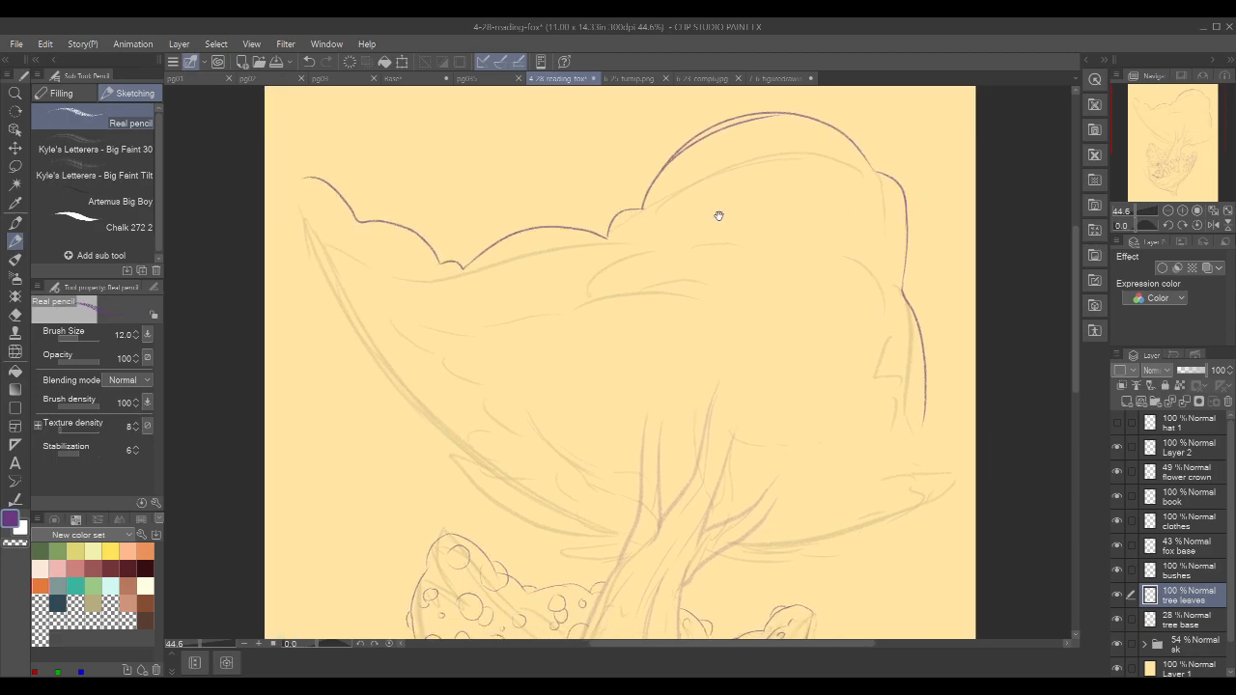
- Round off the canopy's left tip with a curve running down onto its lower edge
{"action": "left_click_drag", "start_coordinate": [307, 178], "coordinate": [324, 280]}
{"action": "key", "text": "ctrl+z"}
{"action": "left_click_drag", "start_coordinate": [305, 178], "coordinate": [326, 276]}
{"action": "left_click_drag", "start_coordinate": [835, 270], "coordinate": [798, 258]}
{"action": "left_click_drag", "start_coordinate": [955, 294], "coordinate": [907, 270]}
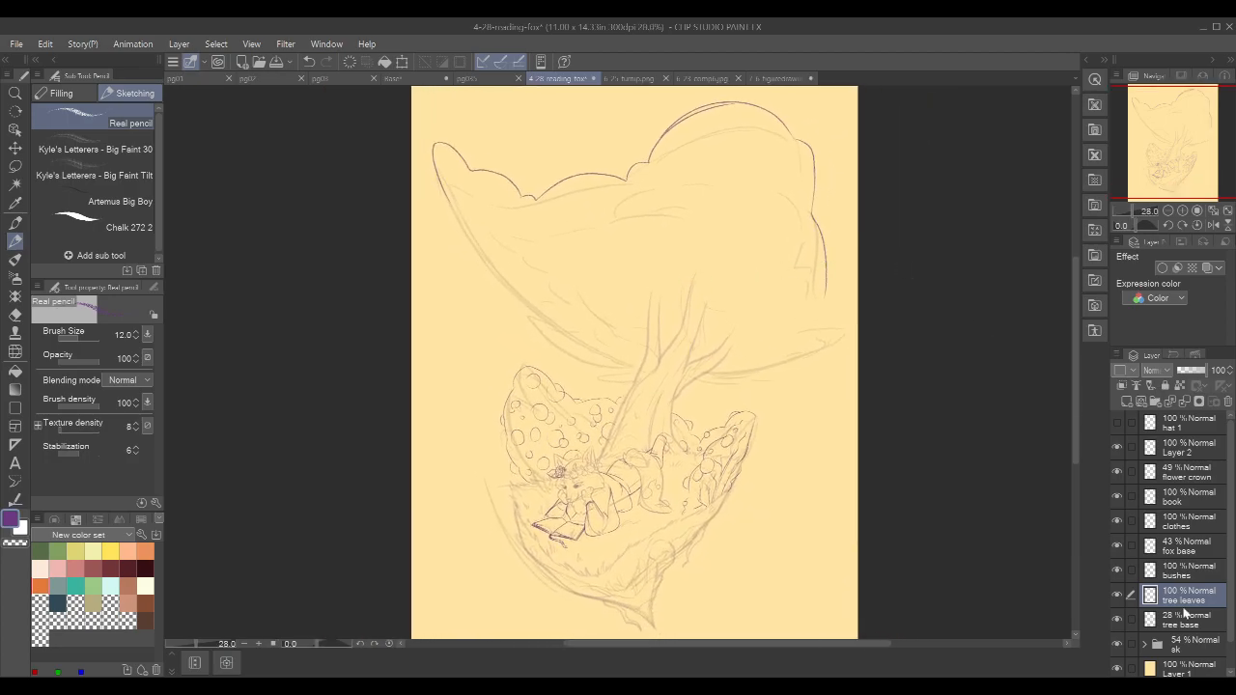
- Group all layers from tree base up to hat 1 into one folder and expand the sk folder
{"action": "left_click", "coordinate": [1144, 644]}
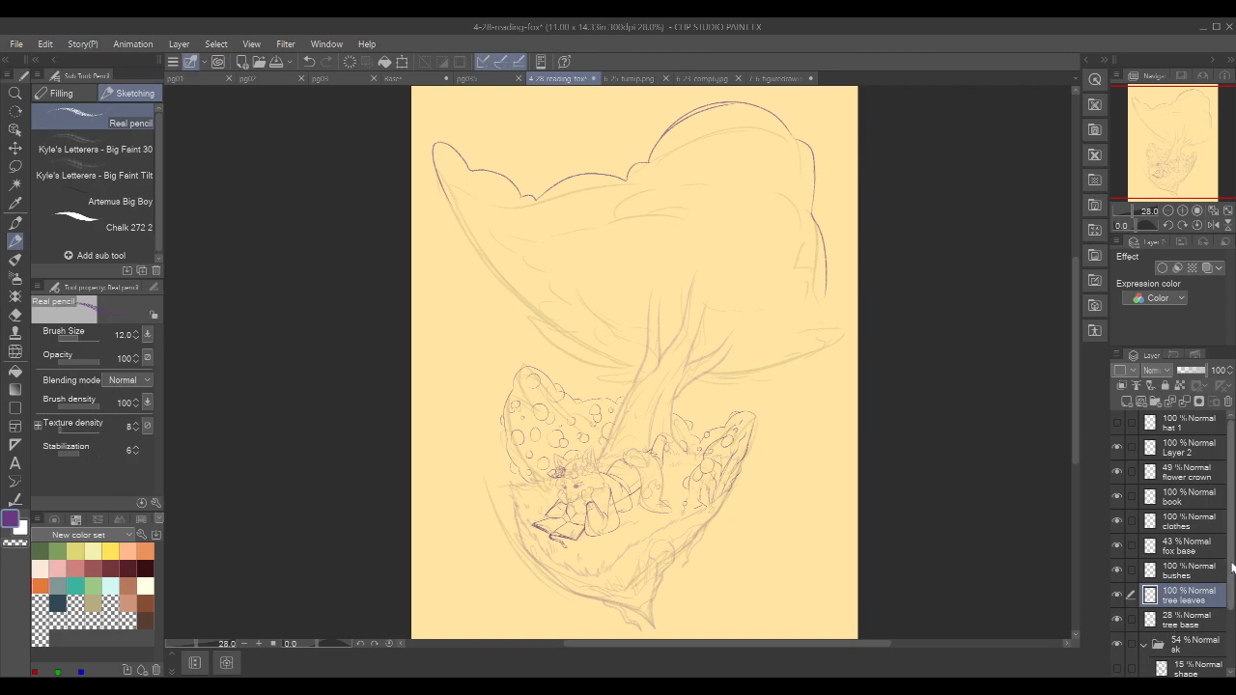
{"action": "left_click", "coordinate": [1189, 623]}
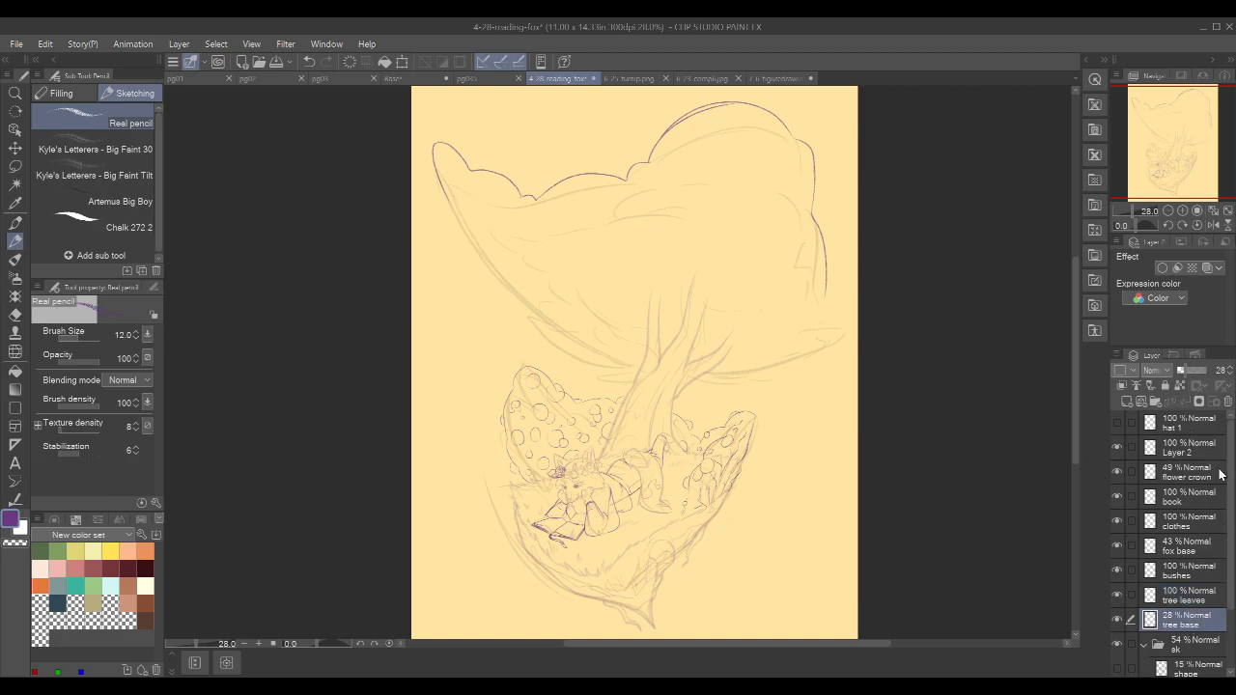
{"action": "left_click", "coordinate": [1189, 422], "text": "shift"}
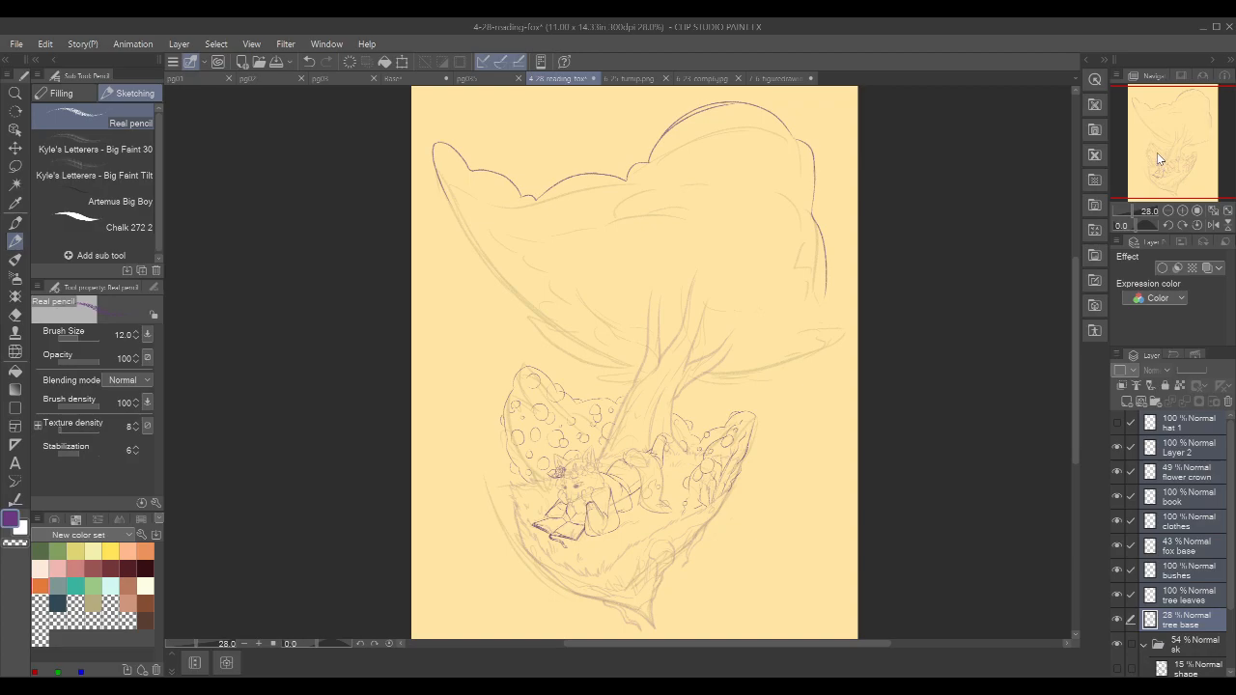
{"action": "key", "text": "ctrl+g"}
{"action": "left_click", "coordinate": [1145, 423]}
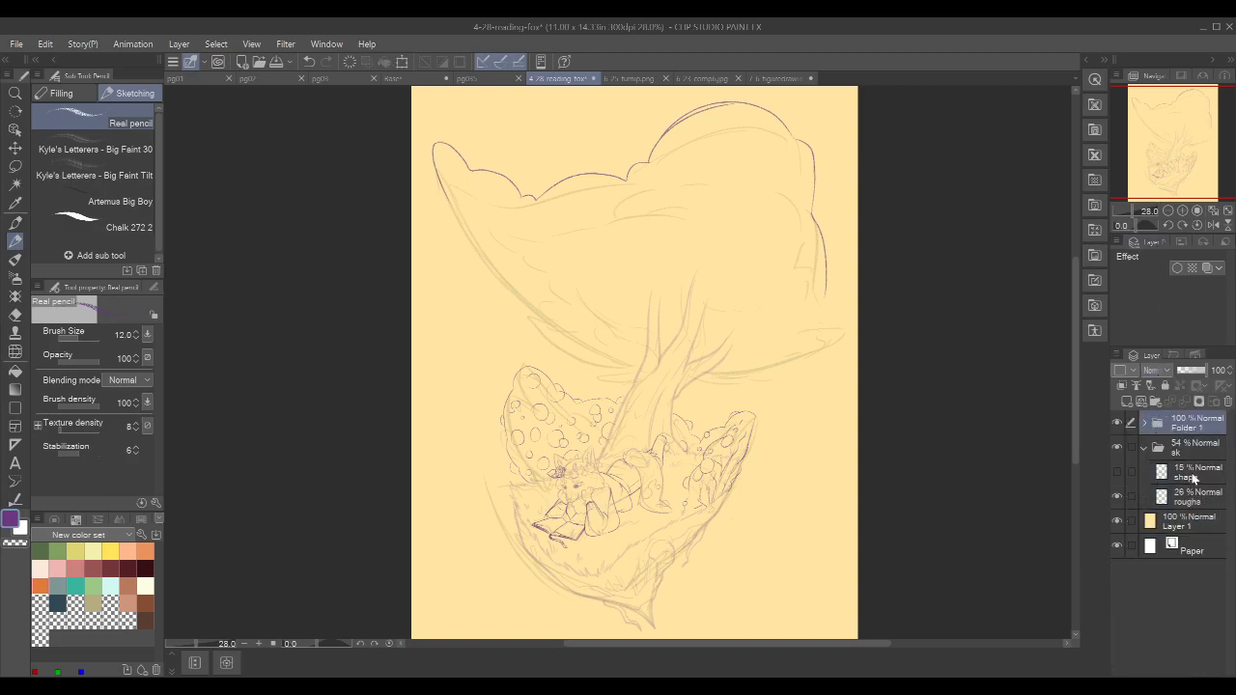
- Hide the drawing folder and compare the shape and roughs layers, restoring their original visibility and collapsing the sk folder
{"action": "left_click", "coordinate": [1117, 423]}
{"action": "left_click", "coordinate": [1118, 471]}
{"action": "left_click", "coordinate": [1118, 469]}
{"action": "left_click", "coordinate": [1116, 470]}
{"action": "left_click", "coordinate": [1114, 467]}
{"action": "left_click", "coordinate": [1114, 467]}
{"action": "left_click", "coordinate": [1117, 494]}
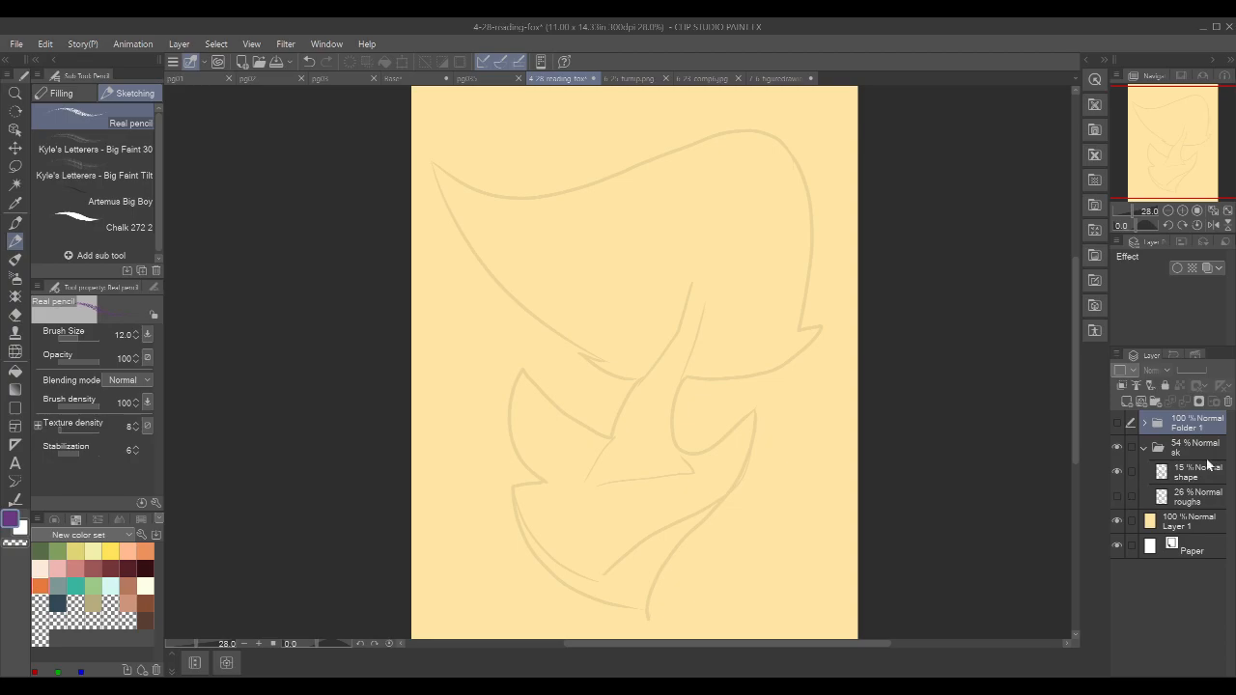
{"action": "left_click", "coordinate": [1115, 496]}
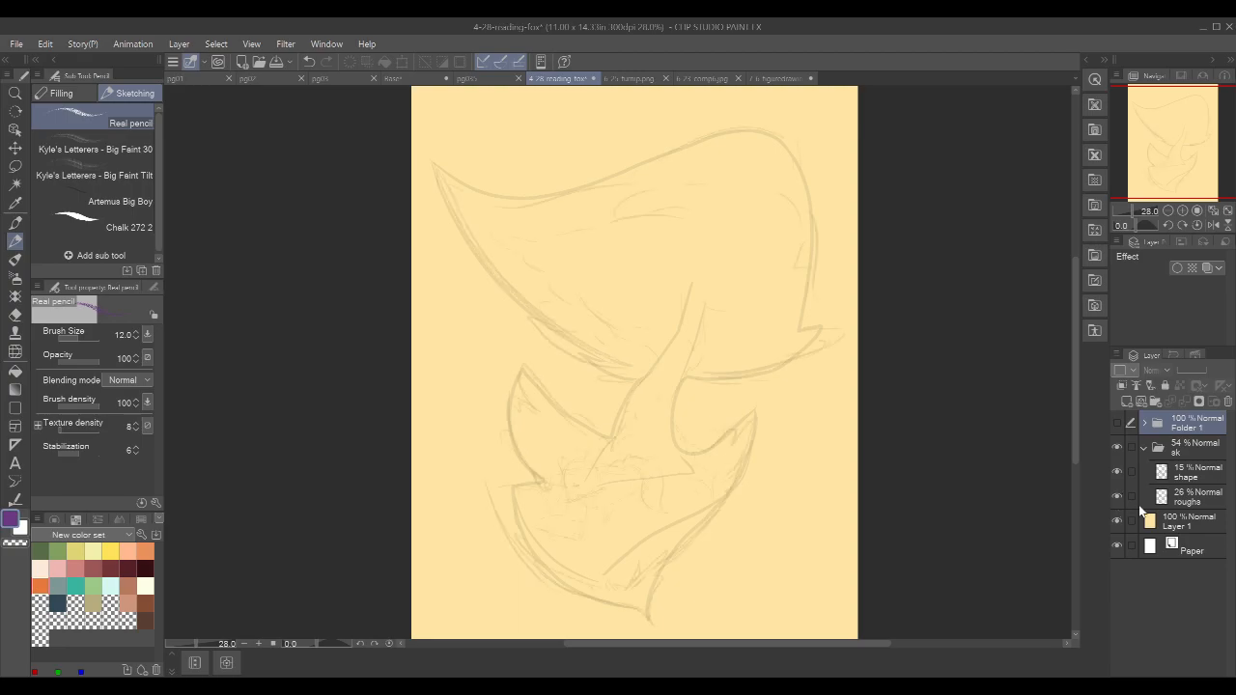
{"action": "left_click", "coordinate": [1117, 422]}
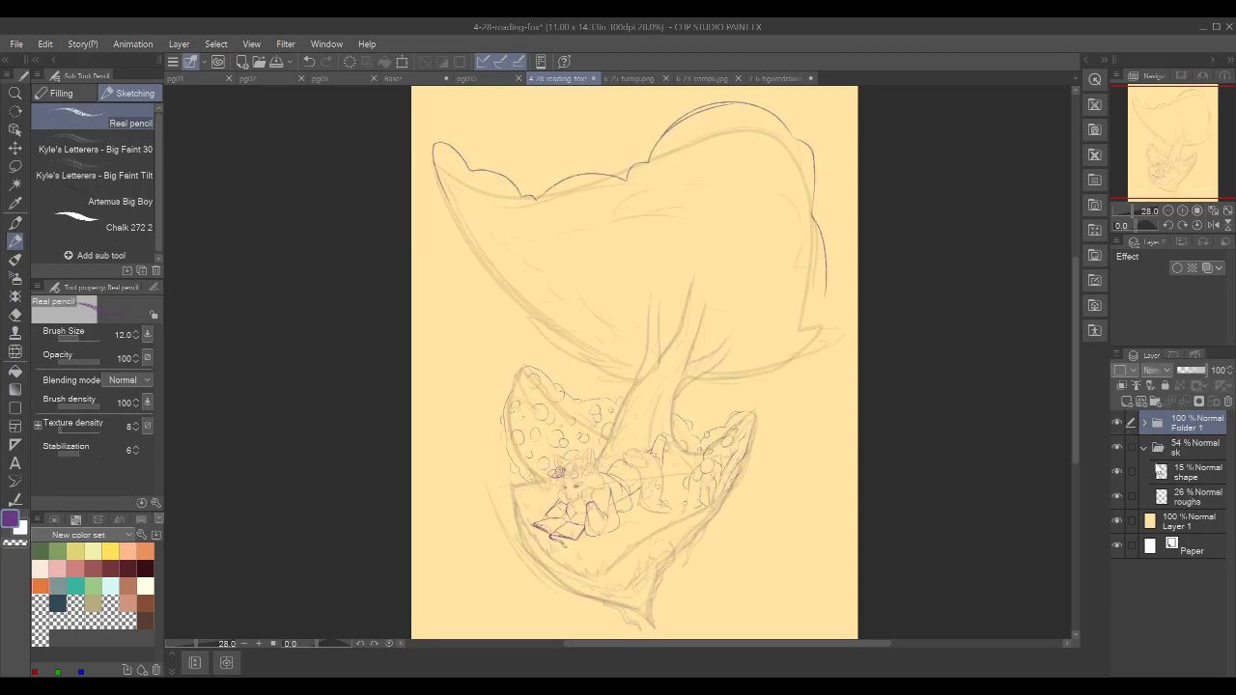
{"action": "left_click", "coordinate": [1118, 471]}
{"action": "left_click", "coordinate": [1143, 448]}
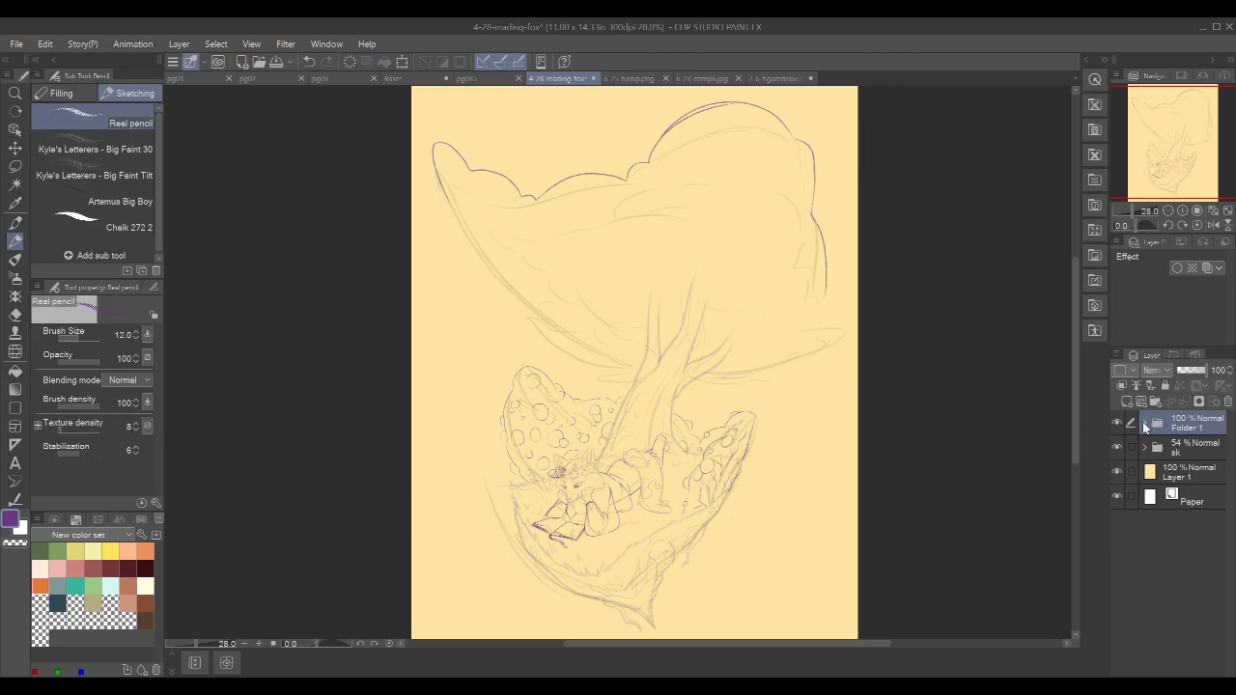
- Select the tree leaves layer in the new folder and begin a lobe below the canopy's left tip
{"action": "left_click", "coordinate": [1144, 423]}
{"action": "scroll", "coordinate": [1225, 465], "scroll_direction": "down", "scroll_amount": 2}
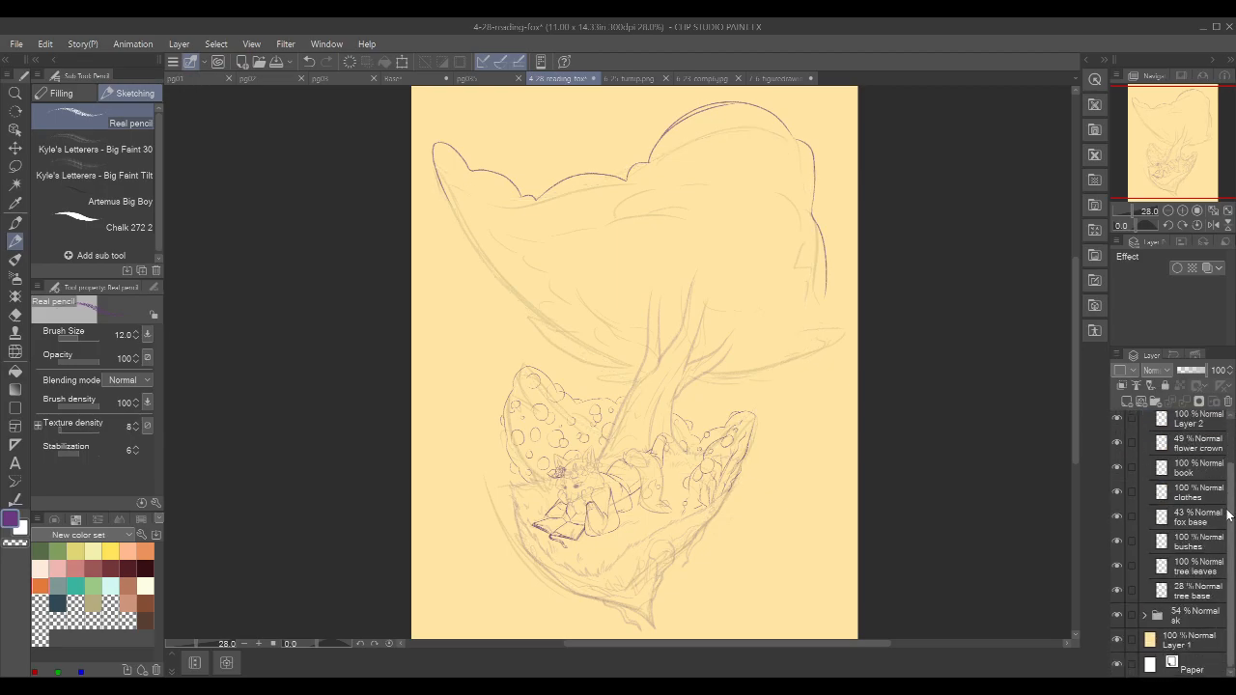
{"action": "left_click", "coordinate": [1196, 569]}
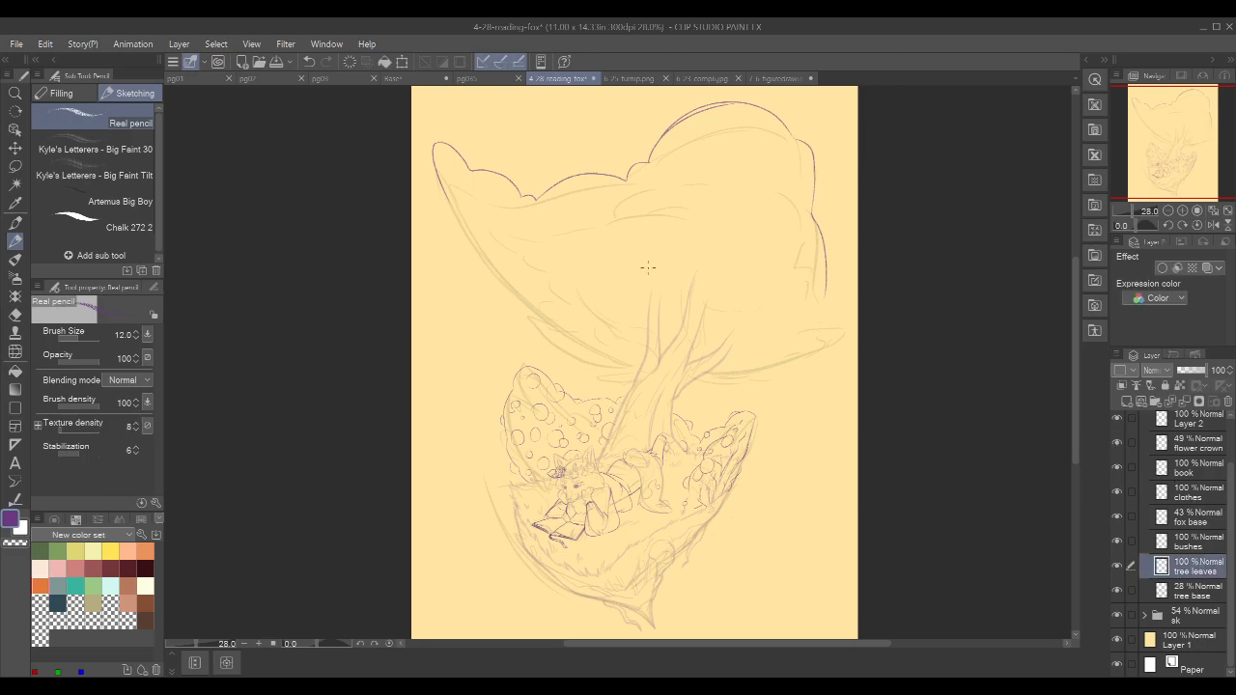
{"action": "left_click_drag", "start_coordinate": [578, 199], "coordinate": [565, 218]}
{"action": "left_click_drag", "start_coordinate": [433, 216], "coordinate": [442, 250]}
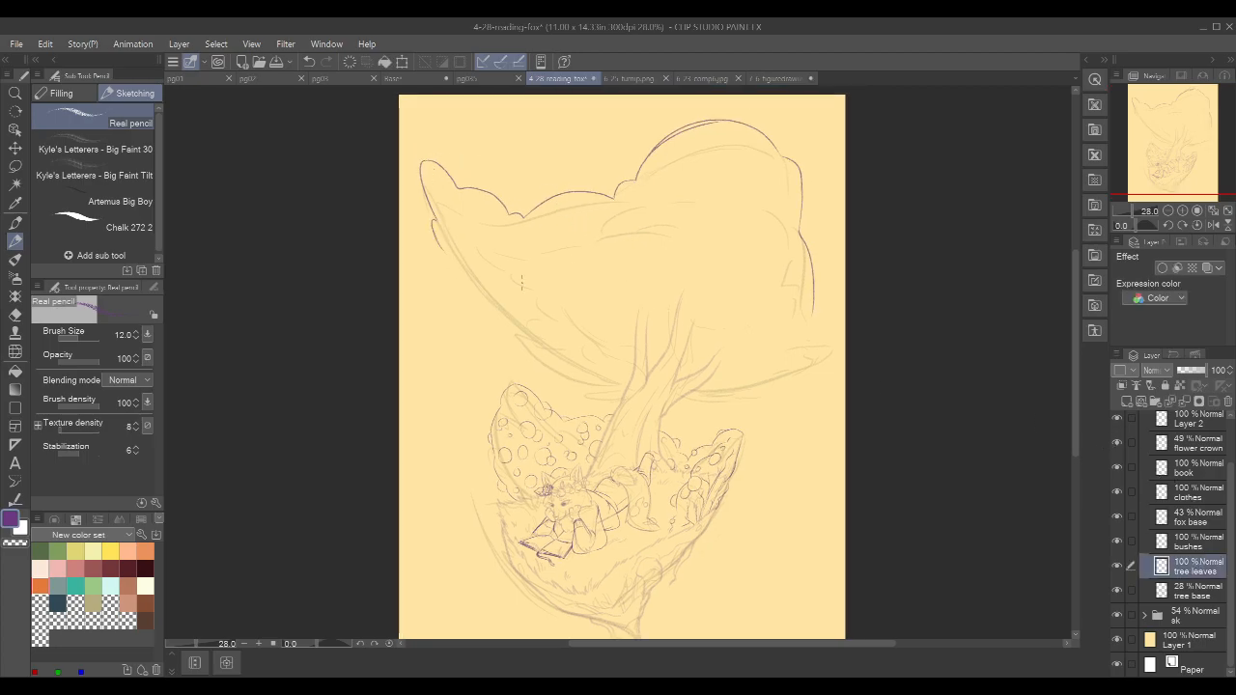
{"action": "scroll", "coordinate": [689, 249], "scroll_direction": "up", "scroll_amount": 1}
{"action": "scroll", "coordinate": [541, 303], "scroll_direction": "up", "scroll_amount": 1}
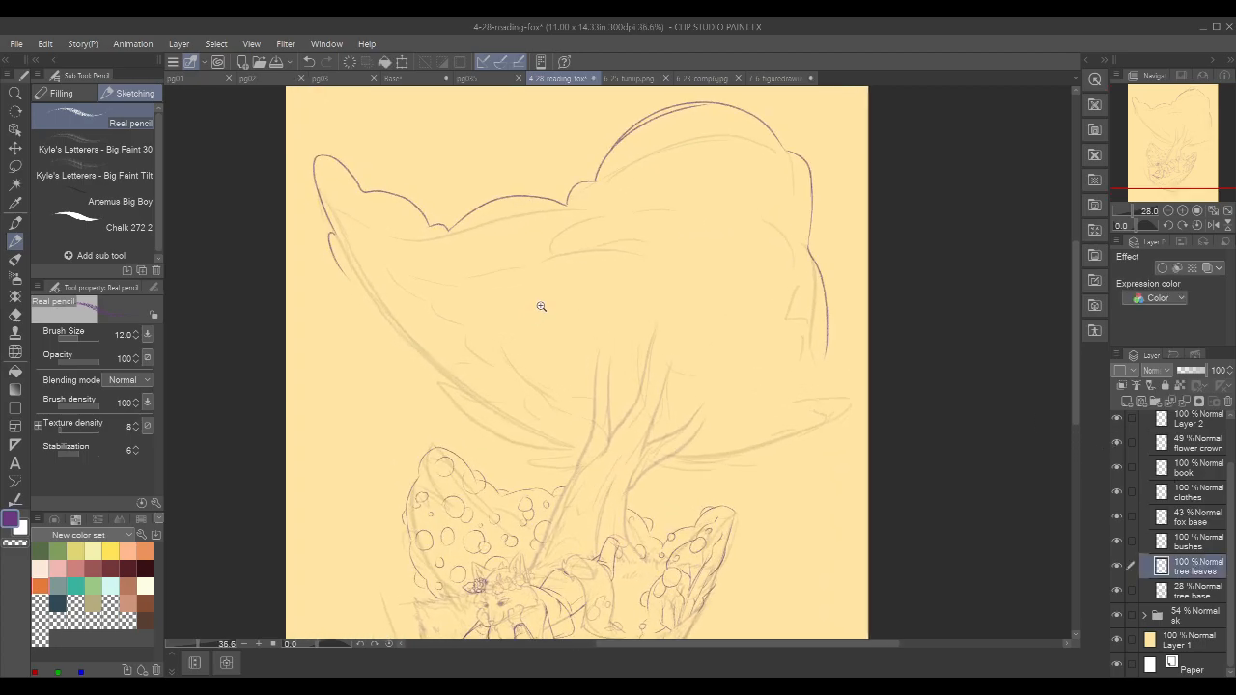
{"action": "left_click_drag", "start_coordinate": [326, 246], "coordinate": [447, 373]}
{"action": "key", "text": "ctrl+z"}
{"action": "left_click_drag", "start_coordinate": [326, 236], "coordinate": [448, 388]}
{"action": "key", "text": "ctrl+z"}
{"action": "mouse_move", "coordinate": [326, 239]}
{"action": "left_mouse_down"}
{"action": "mouse_move", "coordinate": [355, 297]}
{"action": "mouse_move", "coordinate": [417, 358]}
{"action": "left_mouse_up"}
{"action": "left_click_drag", "start_coordinate": [786, 306], "coordinate": [738, 306]}
{"action": "key", "text": "ctrl+z"}
{"action": "left_click_drag", "start_coordinate": [277, 233], "coordinate": [445, 393]}
{"action": "key", "text": "ctrl+z"}
- Draw a long curve down the canopy's left underside and start a second, lower lobe beneath it
{"action": "key", "text": "r"}
{"action": "left_click_drag", "start_coordinate": [757, 261], "coordinate": [789, 362]}
{"action": "key", "text": "p"}
{"action": "left_click_drag", "start_coordinate": [856, 228], "coordinate": [881, 336]}
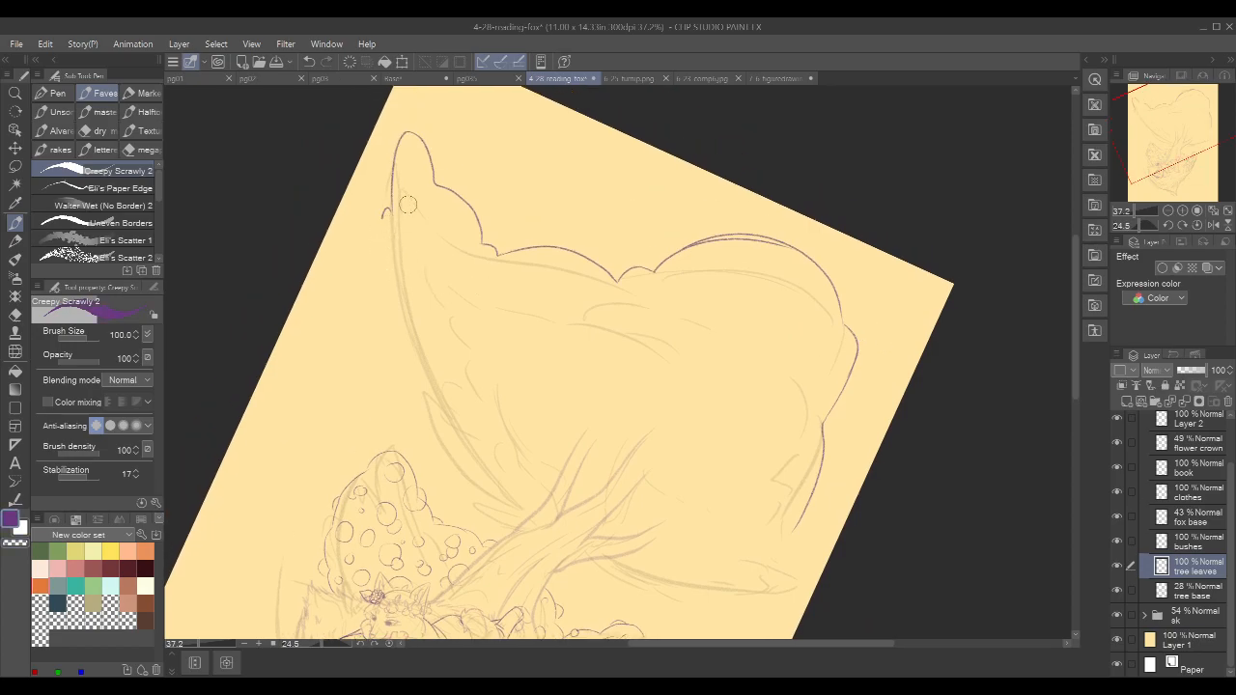
{"action": "key", "text": "p"}
{"action": "left_click_drag", "start_coordinate": [386, 216], "coordinate": [425, 387]}
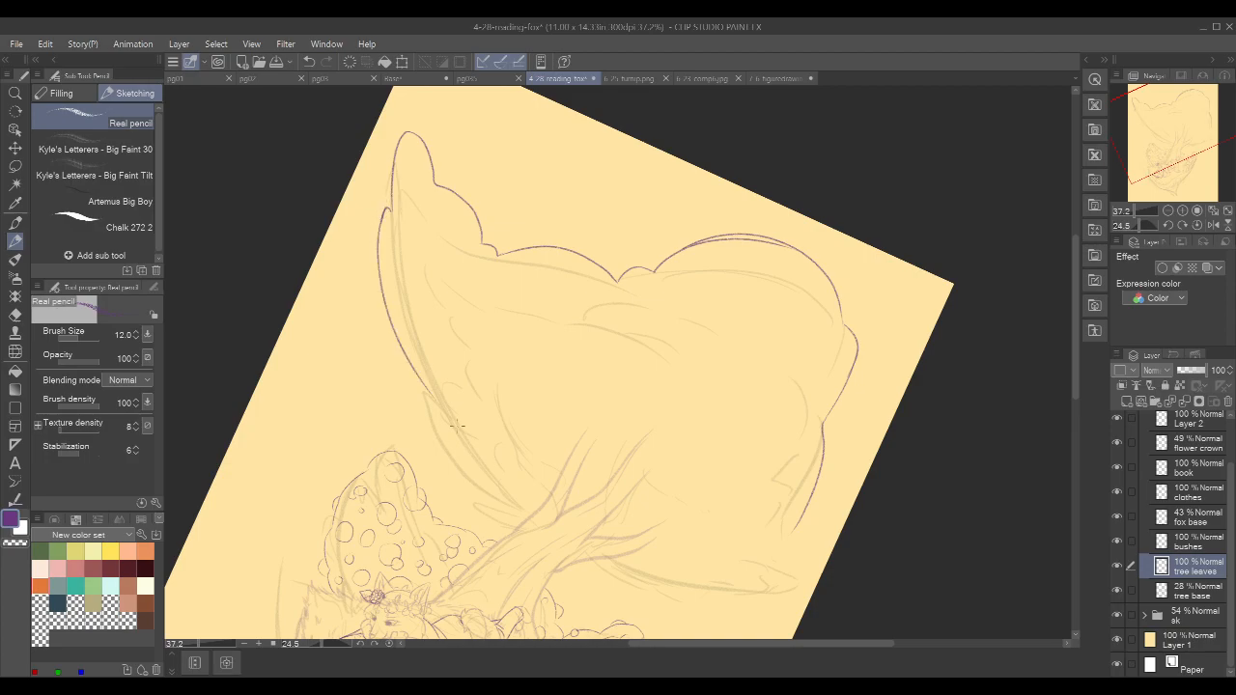
{"action": "left_click_drag", "start_coordinate": [761, 291], "coordinate": [698, 255]}
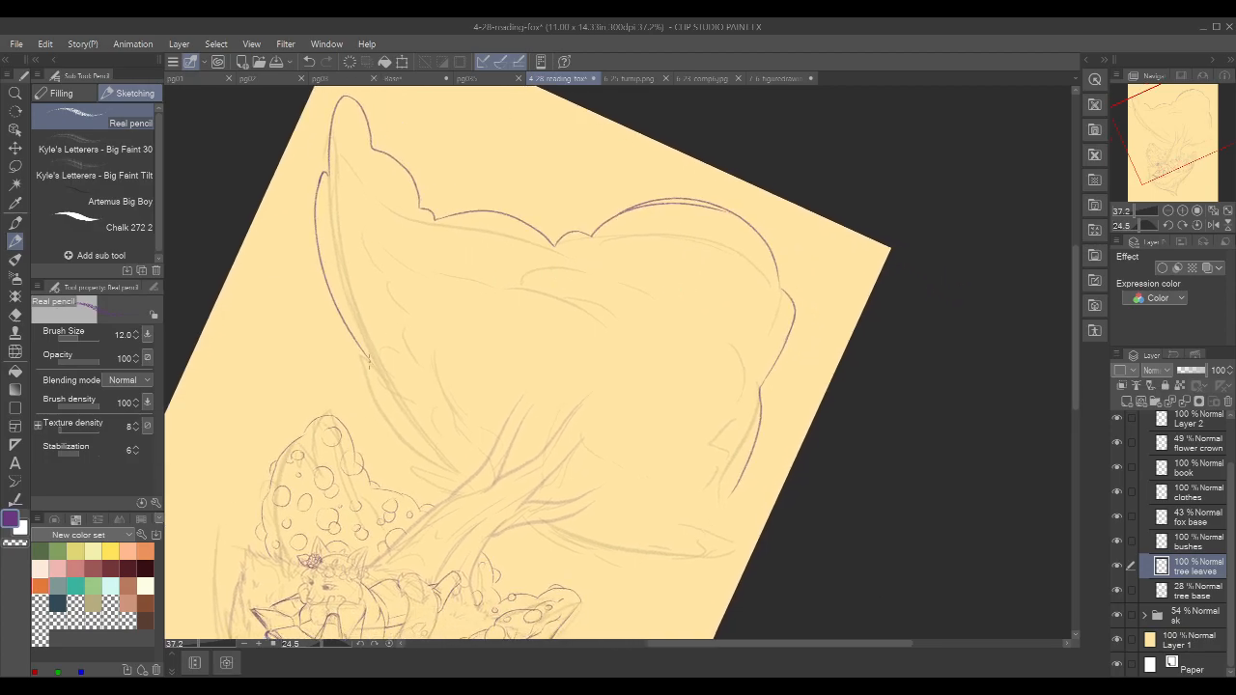
{"action": "left_click_drag", "start_coordinate": [363, 364], "coordinate": [382, 425]}
{"action": "key", "text": "r"}
{"action": "double_click", "coordinate": [886, 336]}
{"action": "key", "text": "p"}
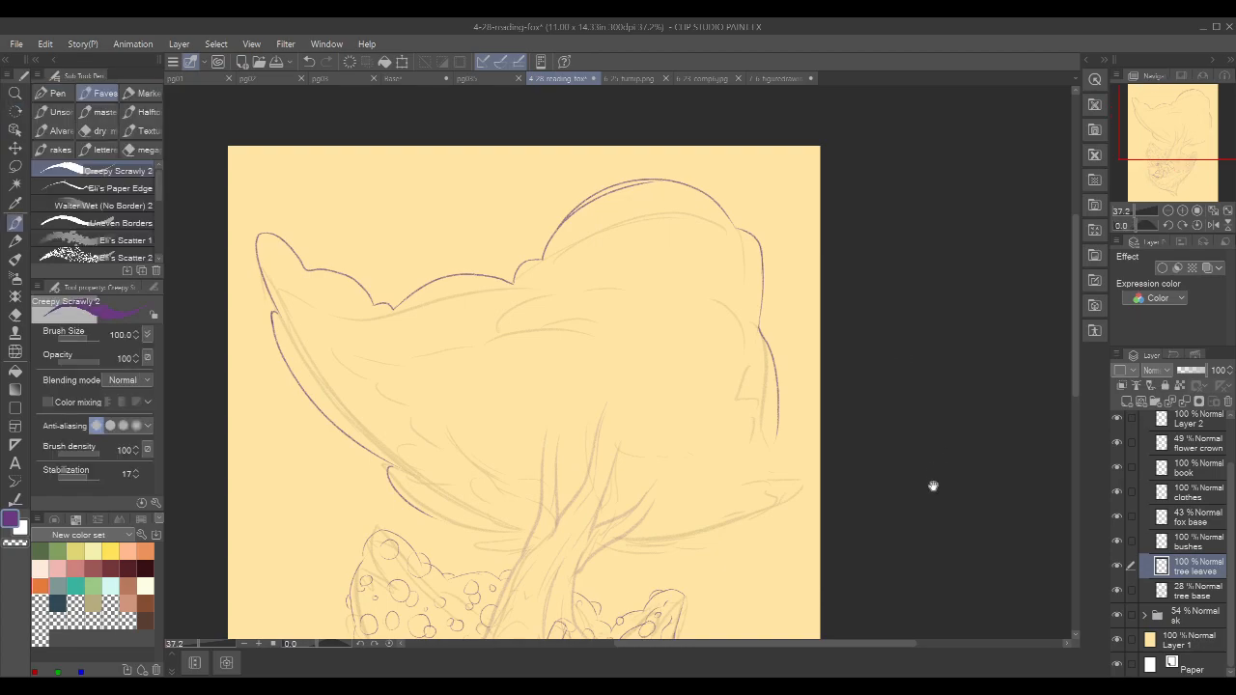
- Extend the canopy's right outline down and inward to the rough lower edge
{"action": "scroll", "coordinate": [935, 481], "scroll_direction": "down", "scroll_amount": 5}
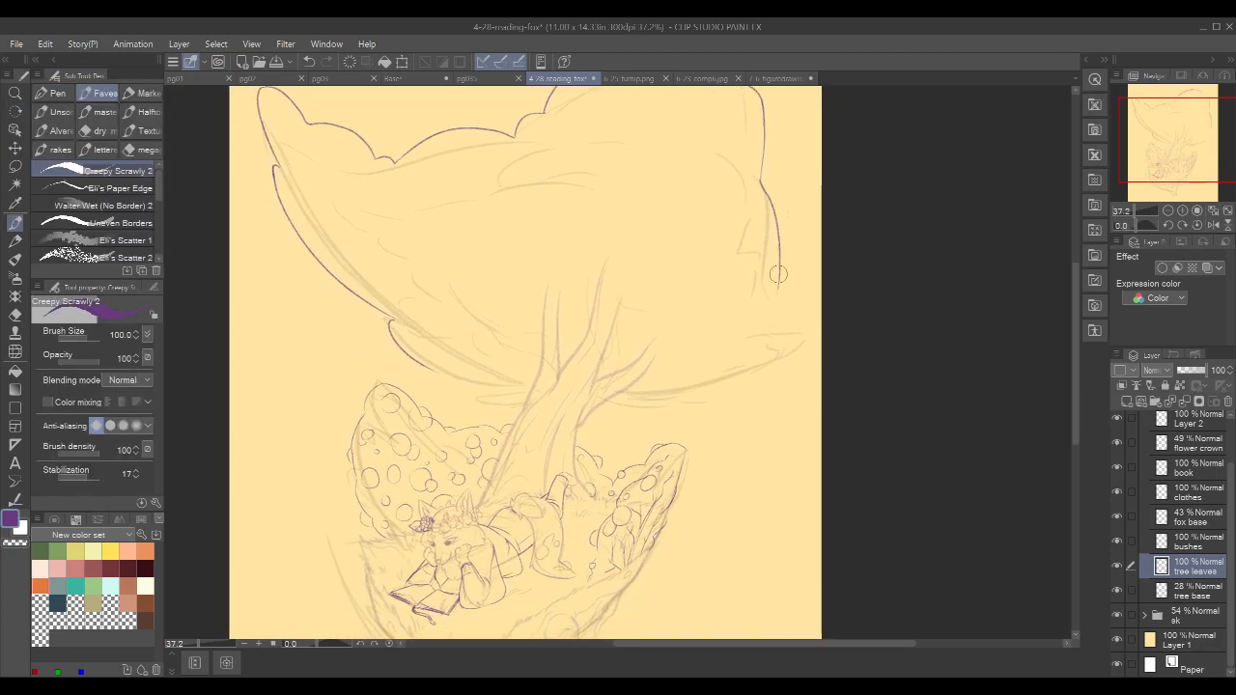
{"action": "key", "text": "p"}
{"action": "left_click_drag", "start_coordinate": [778, 277], "coordinate": [752, 362]}
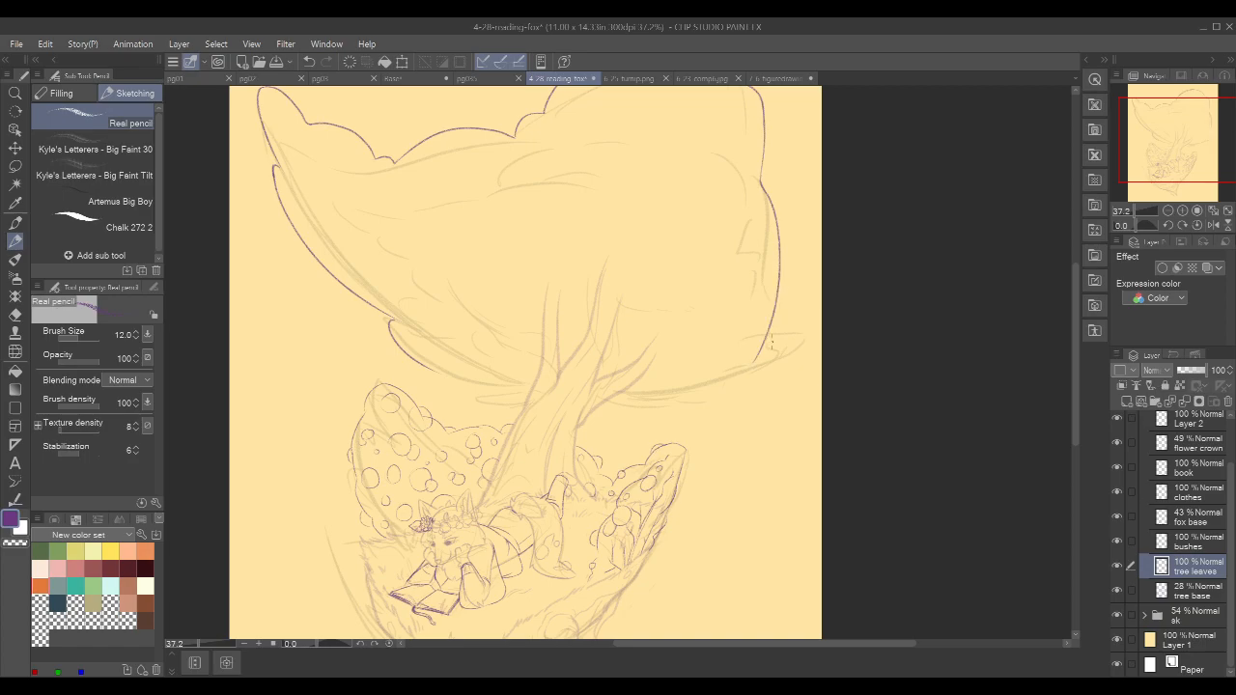
{"action": "key", "text": "ctrl+z"}
{"action": "left_click_drag", "start_coordinate": [780, 275], "coordinate": [757, 341]}
- Continue the lower left lobe along the canopy's underside to the tree trunk
{"action": "scroll", "coordinate": [780, 338], "scroll_direction": "up", "scroll_amount": 2}
{"action": "left_click_drag", "start_coordinate": [272, 374], "coordinate": [400, 415]}
{"action": "left_click_drag", "start_coordinate": [612, 261], "coordinate": [745, 332]}
{"action": "key", "text": "ctrl+z"}
{"action": "left_click_drag", "start_coordinate": [383, 433], "coordinate": [568, 467]}
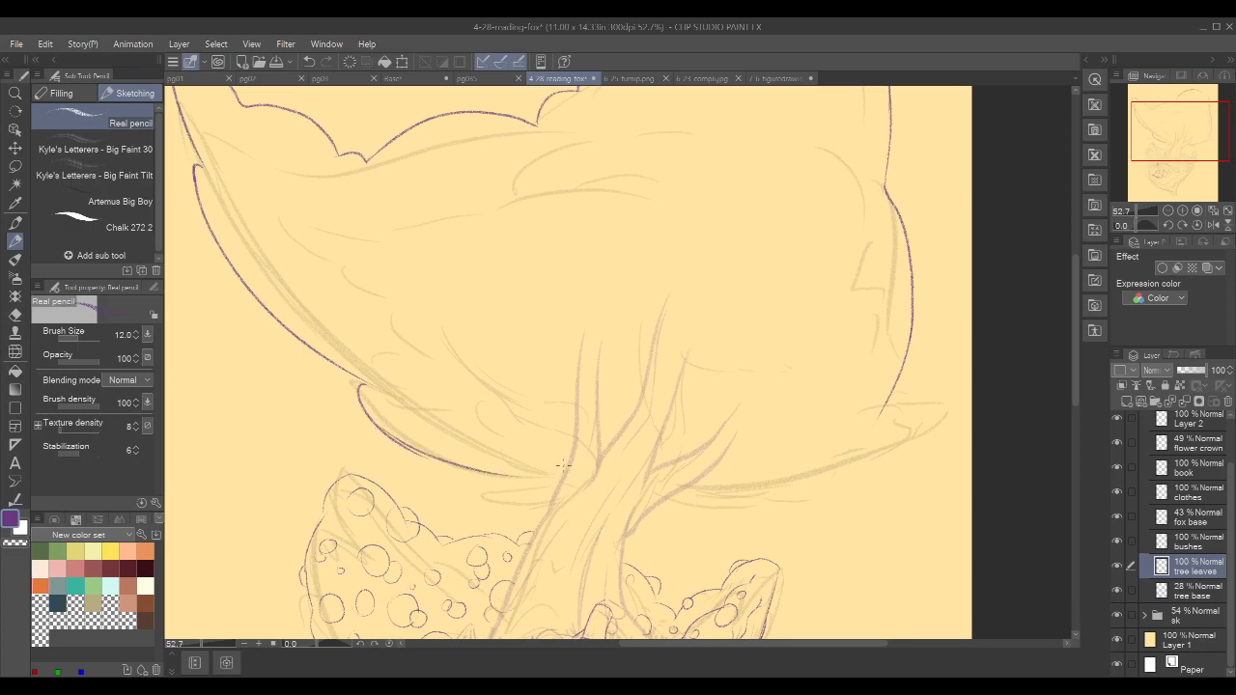
{"action": "left_click_drag", "start_coordinate": [804, 261], "coordinate": [820, 296]}
{"action": "left_click_drag", "start_coordinate": [507, 270], "coordinate": [515, 281]}
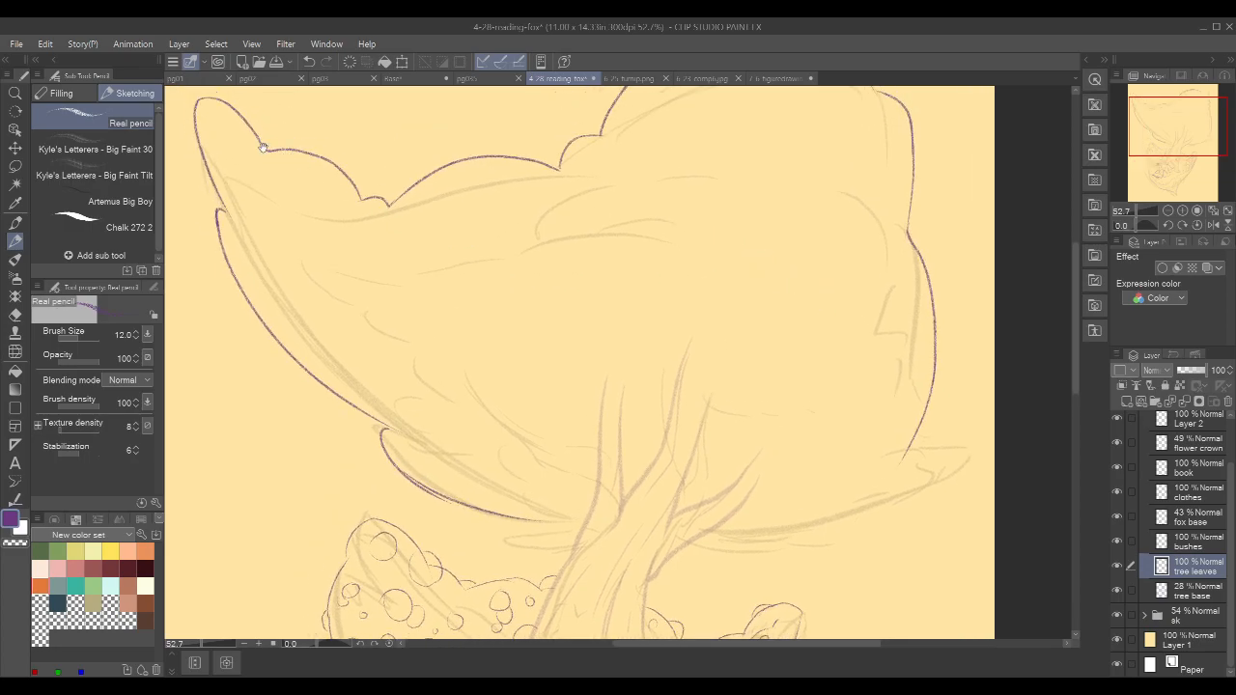
{"action": "left_click_drag", "start_coordinate": [606, 325], "coordinate": [585, 337]}
{"action": "left_click_drag", "start_coordinate": [786, 404], "coordinate": [758, 378]}
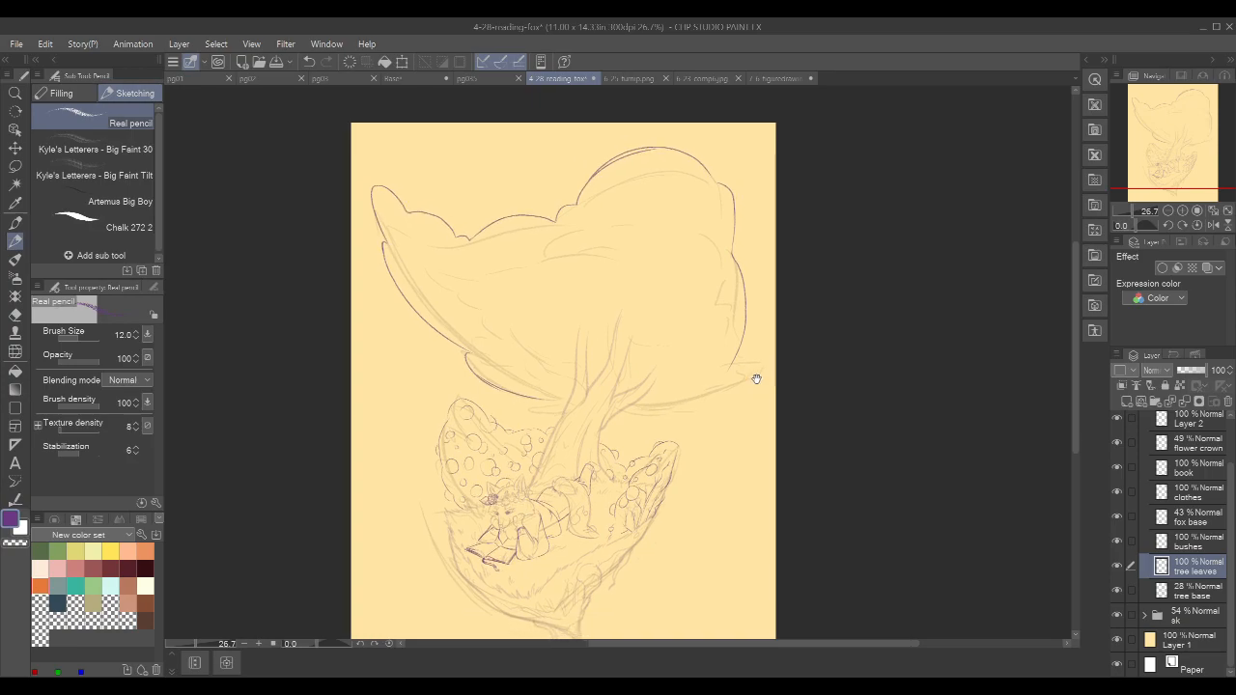
- Draw the inner edge of the canopy's left tip, curving from the tip's rounded end down into the foliage
{"action": "left_click_drag", "start_coordinate": [759, 331], "coordinate": [753, 330]}
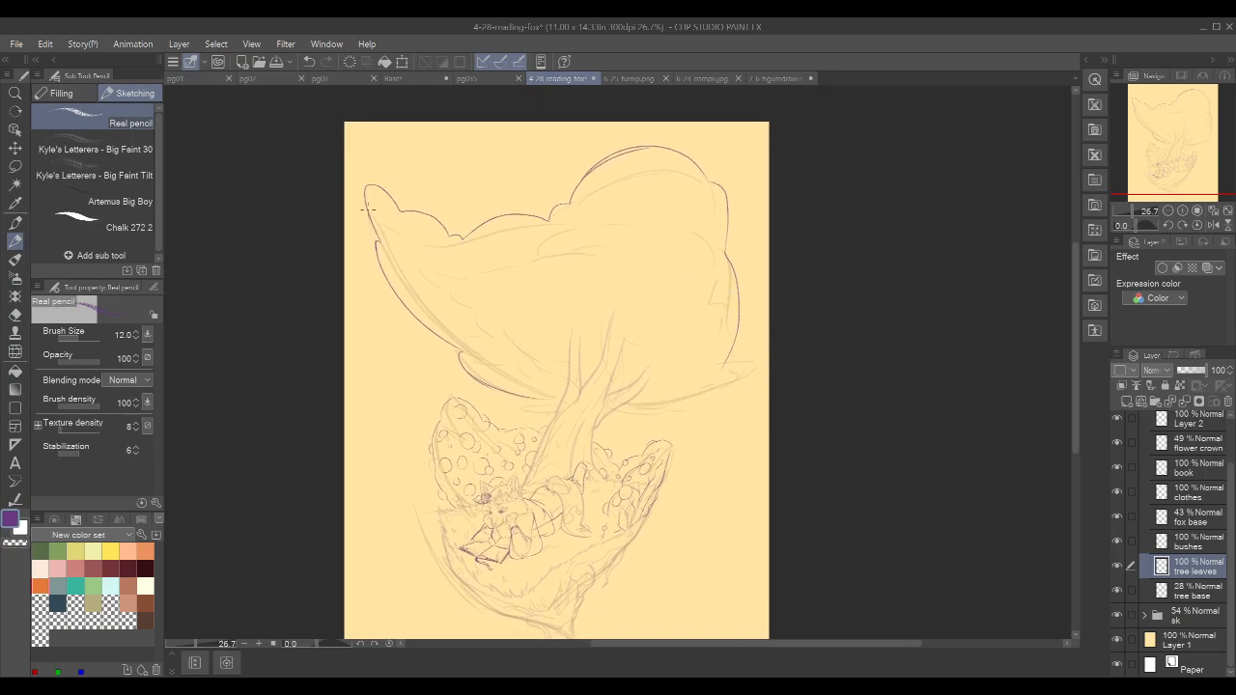
{"action": "left_click_drag", "start_coordinate": [368, 191], "coordinate": [398, 238]}
{"action": "key", "text": "ctrl+z"}
{"action": "left_click_drag", "start_coordinate": [367, 192], "coordinate": [401, 247]}
{"action": "key", "text": "ctrl+z"}
{"action": "left_click_drag", "start_coordinate": [368, 187], "coordinate": [408, 258]}
{"action": "scroll", "coordinate": [551, 271], "scroll_direction": "up", "scroll_amount": 1}
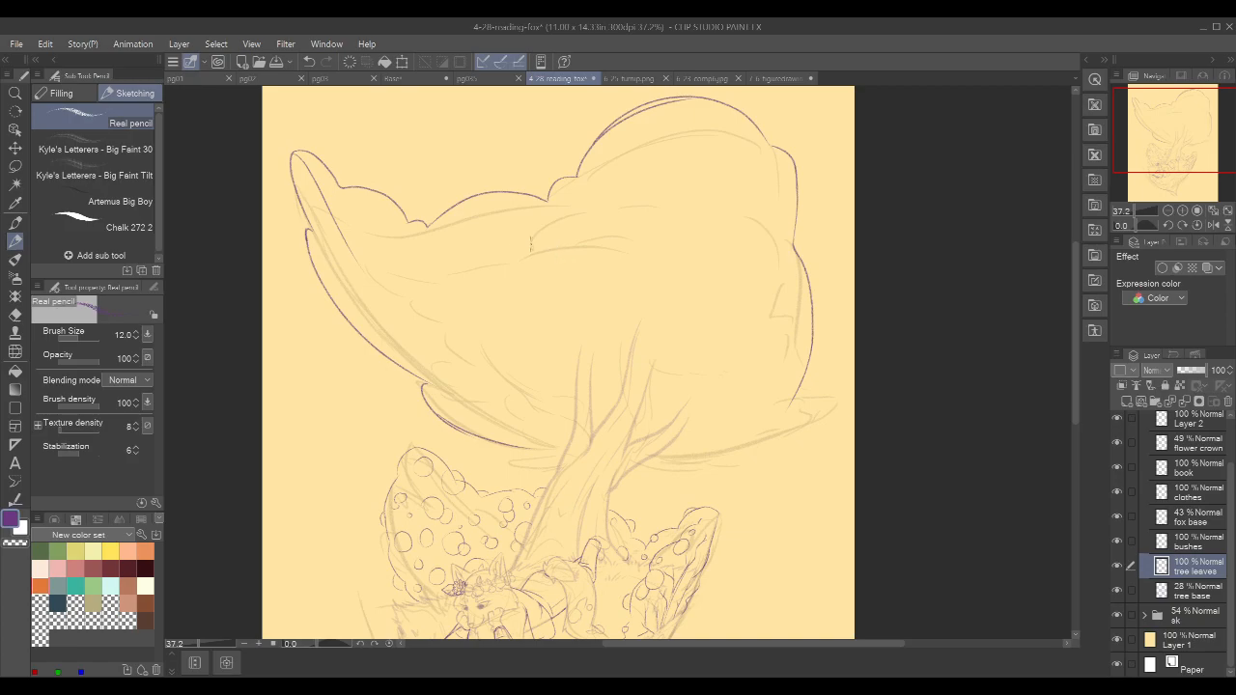
{"action": "left_click_drag", "start_coordinate": [367, 262], "coordinate": [440, 316]}
{"action": "key", "text": "ctrl+z"}
{"action": "key", "text": "ctrl+y"}
{"action": "key", "text": "ctrl+z"}
{"action": "left_click_drag", "start_coordinate": [343, 232], "coordinate": [422, 319]}
{"action": "left_click_drag", "start_coordinate": [680, 258], "coordinate": [661, 240]}
{"action": "key", "text": "ctrl+z"}
{"action": "left_click_drag", "start_coordinate": [331, 232], "coordinate": [408, 299]}
{"action": "key", "text": "ctrl+z"}
{"action": "left_click_drag", "start_coordinate": [292, 221], "coordinate": [310, 253]}
{"action": "left_click_drag", "start_coordinate": [300, 245], "coordinate": [328, 274]}
{"action": "left_click_drag", "start_coordinate": [320, 254], "coordinate": [337, 295]}
{"action": "key", "text": "ctrl+z"}
{"action": "key", "text": "ctrl+z"}
- Continue the left tip's inner edge into a rounded foliage lobe with a small bump toward the canopy's middle
{"action": "scroll", "coordinate": [840, 216], "scroll_direction": "right", "scroll_amount": 1}
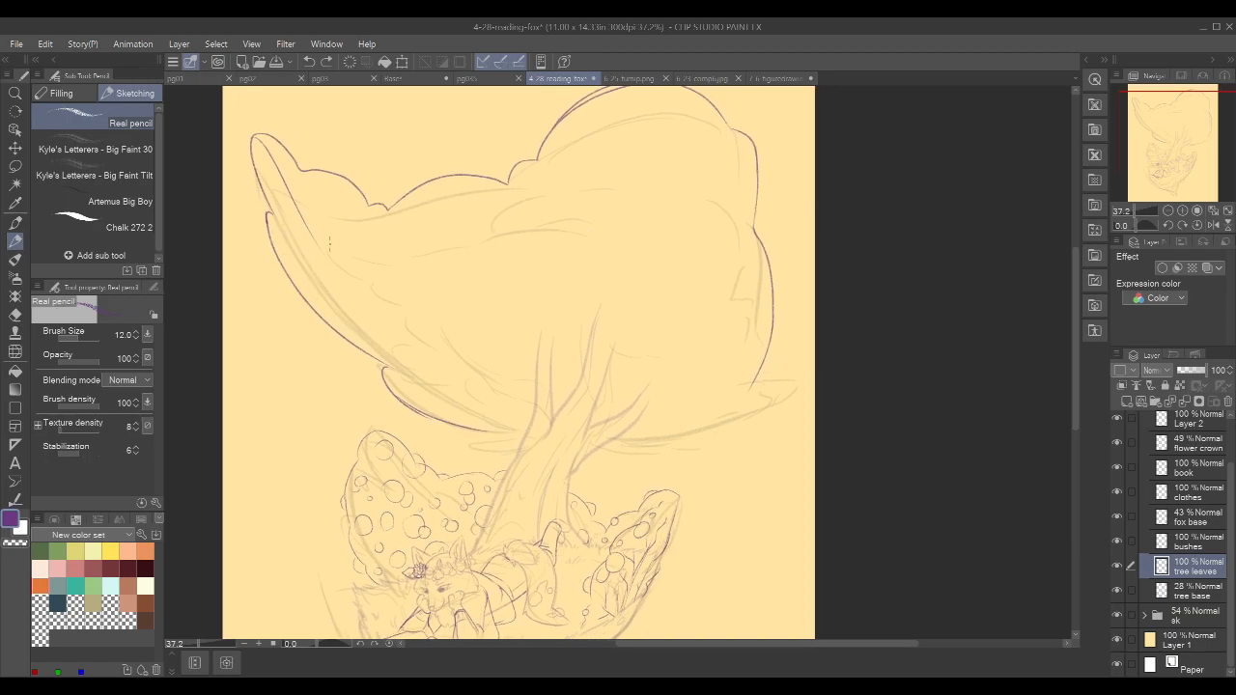
{"action": "mouse_move", "coordinate": [317, 241]}
{"action": "left_mouse_down"}
{"action": "mouse_move", "coordinate": [410, 269]}
{"action": "mouse_move", "coordinate": [446, 302]}
{"action": "left_mouse_up"}
{"action": "key", "text": "ctrl+z"}
{"action": "mouse_move", "coordinate": [318, 242]}
{"action": "left_mouse_down"}
{"action": "mouse_move", "coordinate": [391, 290]}
{"action": "mouse_move", "coordinate": [599, 290]}
{"action": "left_mouse_up"}
- Draw a long arching curve from the small bump across the canopy's underside, passing over the tree branches
{"action": "mouse_move", "coordinate": [782, 249]}
{"action": "left_mouse_down"}
{"action": "mouse_move", "coordinate": [855, 284]}
{"action": "mouse_move", "coordinate": [714, 164]}
{"action": "left_mouse_up"}
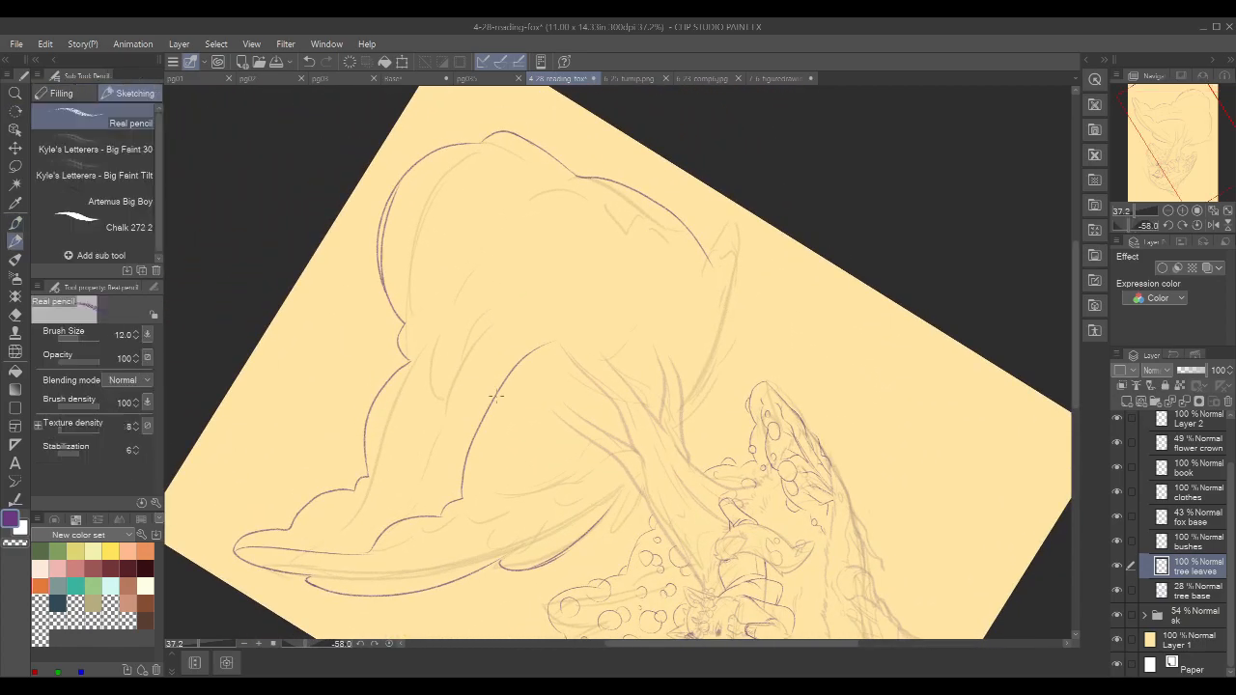
{"action": "left_click_drag", "start_coordinate": [462, 502], "coordinate": [546, 350]}
{"action": "key", "text": "m"}
{"action": "mouse_move", "coordinate": [565, 307]}
{"action": "left_mouse_down"}
{"action": "mouse_move", "coordinate": [465, 434]}
{"action": "mouse_move", "coordinate": [552, 414]}
{"action": "mouse_move", "coordinate": [614, 315]}
{"action": "left_mouse_up"}
{"action": "key", "text": "Delete"}
{"action": "key", "text": "ctrl+d"}
{"action": "key", "text": "p"}
{"action": "left_click_drag", "start_coordinate": [463, 498], "coordinate": [523, 345]}
{"action": "key", "text": "ctrl+z"}
{"action": "mouse_move", "coordinate": [463, 498]}
{"action": "left_mouse_down"}
{"action": "mouse_move", "coordinate": [466, 465]}
{"action": "mouse_move", "coordinate": [564, 364]}
{"action": "left_mouse_up"}
{"action": "key", "text": "ctrl+z"}
{"action": "left_click_drag", "start_coordinate": [464, 498], "coordinate": [594, 326]}
{"action": "key", "text": "ctrl+z"}
{"action": "left_click_drag", "start_coordinate": [463, 498], "coordinate": [634, 331]}
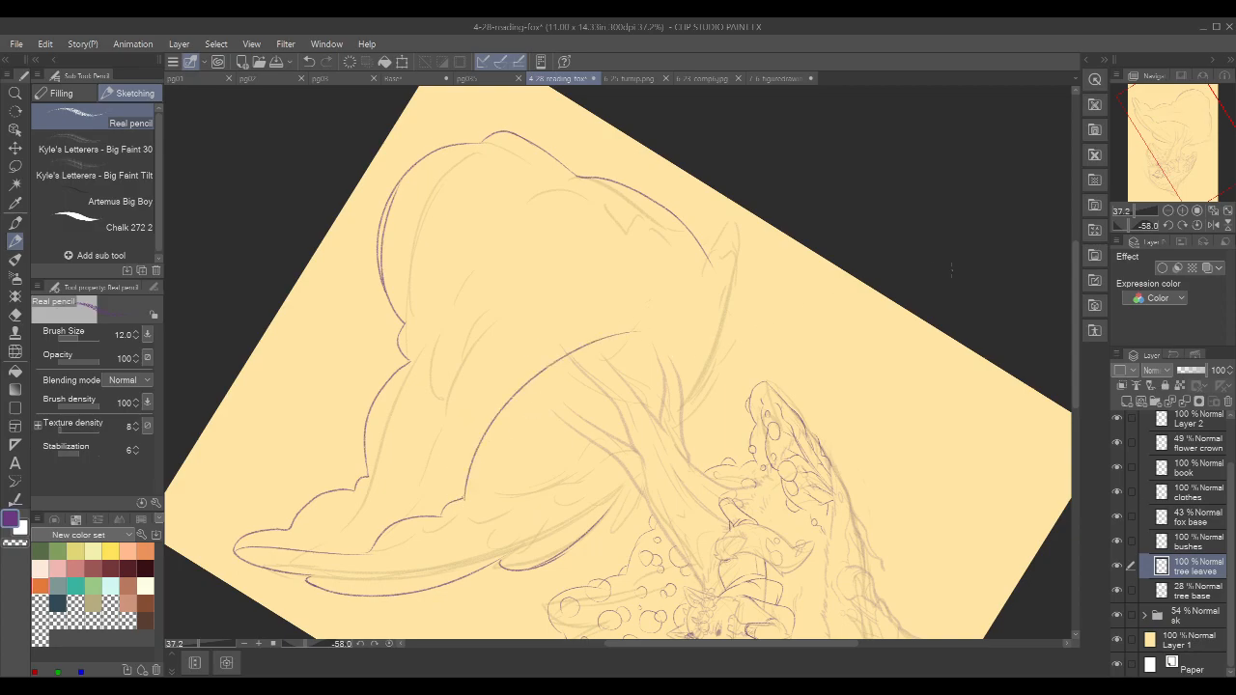
- Add a small rounded lobe at the arch's right end and a shallow curve toward the canopy's lower right corner
{"action": "left_click_drag", "start_coordinate": [932, 241], "coordinate": [825, 260]}
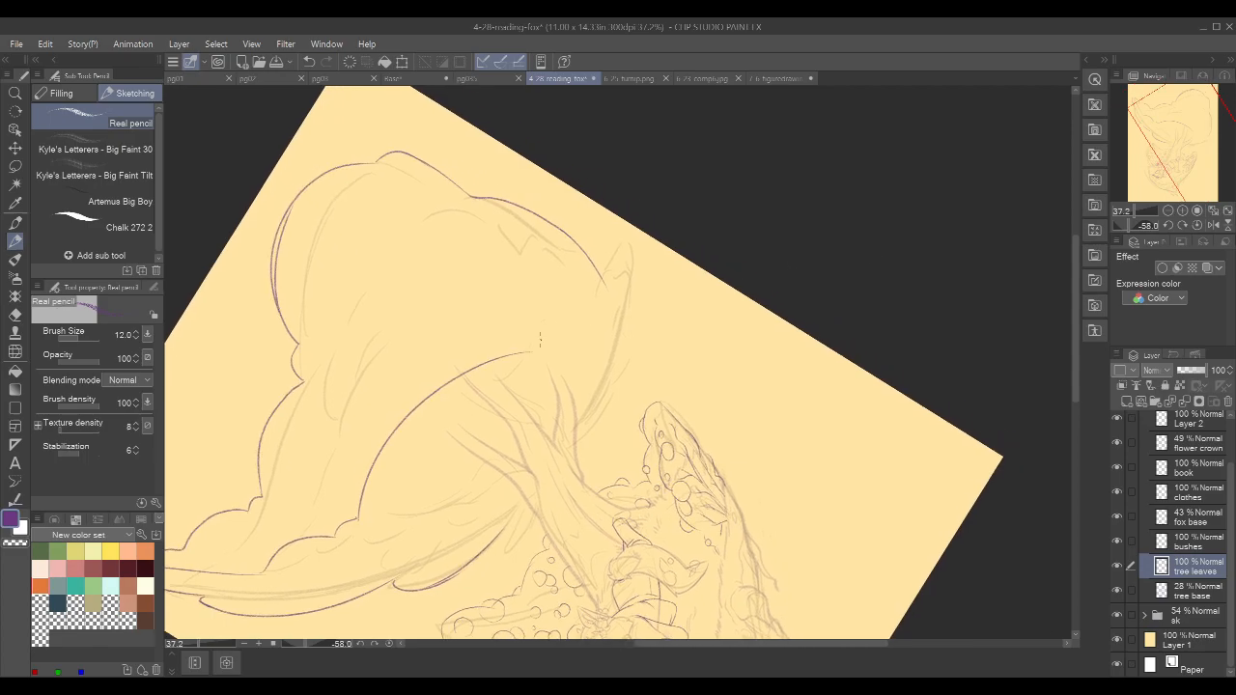
{"action": "mouse_move", "coordinate": [541, 350]}
{"action": "left_mouse_down"}
{"action": "mouse_move", "coordinate": [575, 353]}
{"action": "mouse_move", "coordinate": [630, 272]}
{"action": "left_mouse_up"}
{"action": "key", "text": "ctrl+z"}
{"action": "key", "text": "ctrl+z"}
{"action": "left_click_drag", "start_coordinate": [578, 350], "coordinate": [600, 301]}
{"action": "key", "text": "r"}
{"action": "left_click_drag", "start_coordinate": [862, 207], "coordinate": [853, 505]}
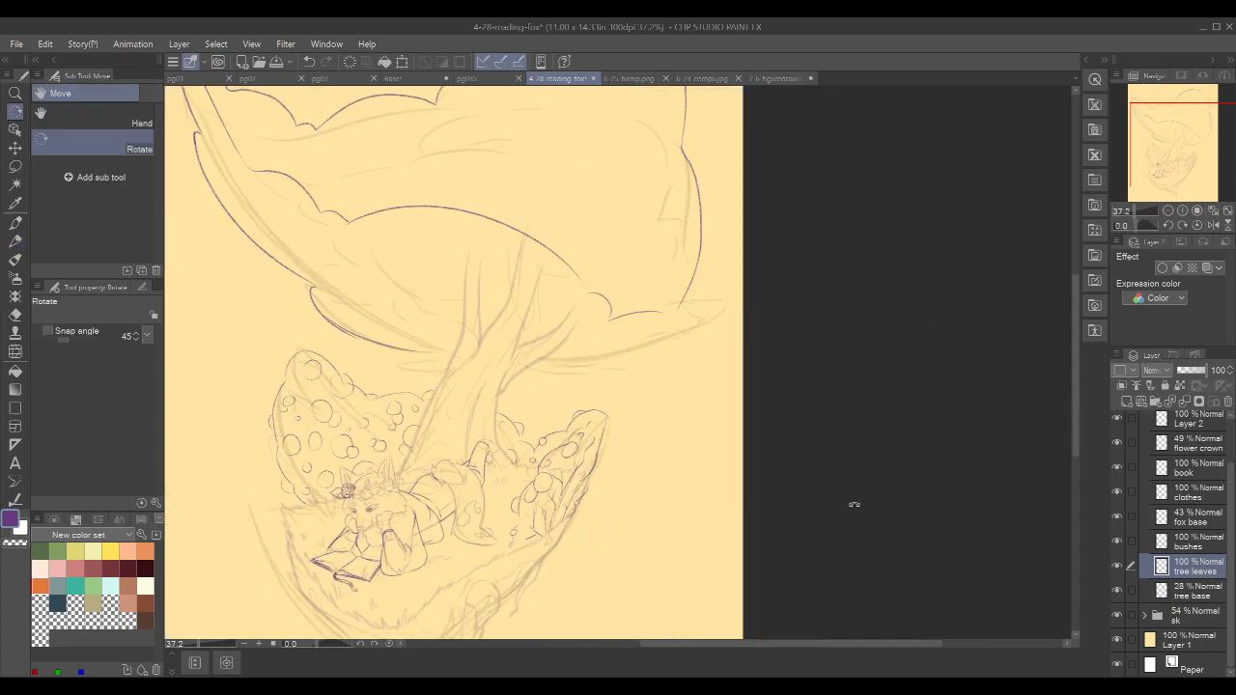
{"action": "key", "text": "p"}
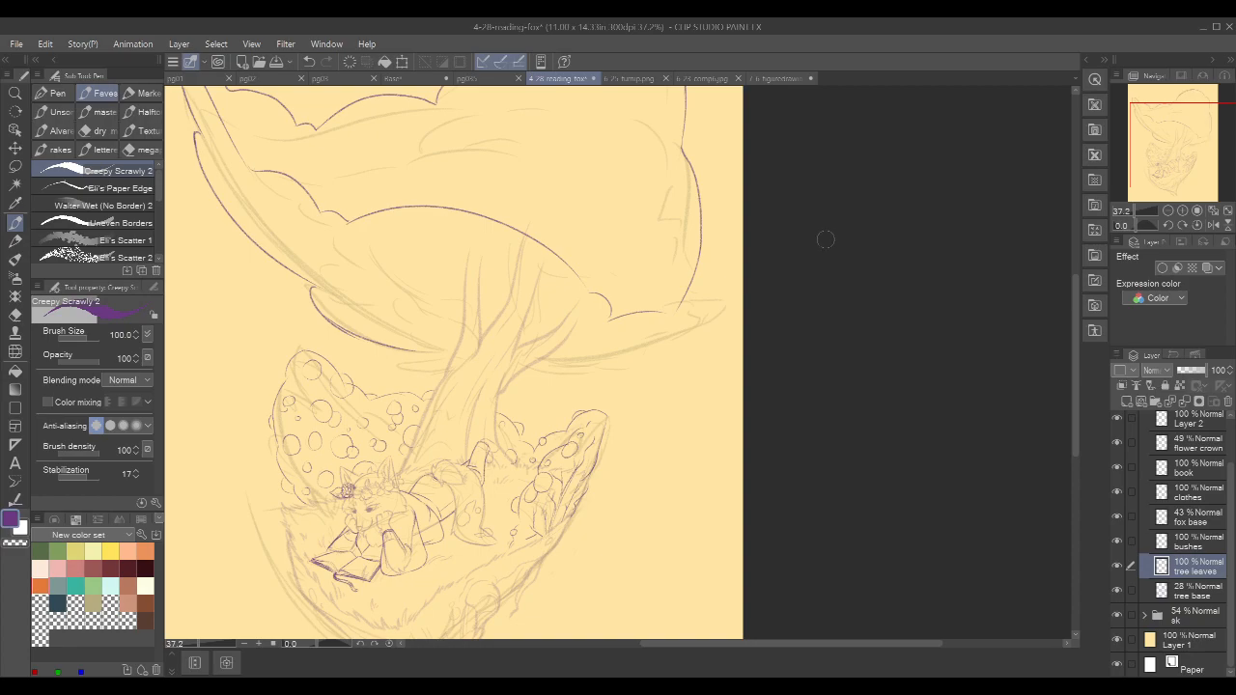
{"action": "key", "text": "p"}
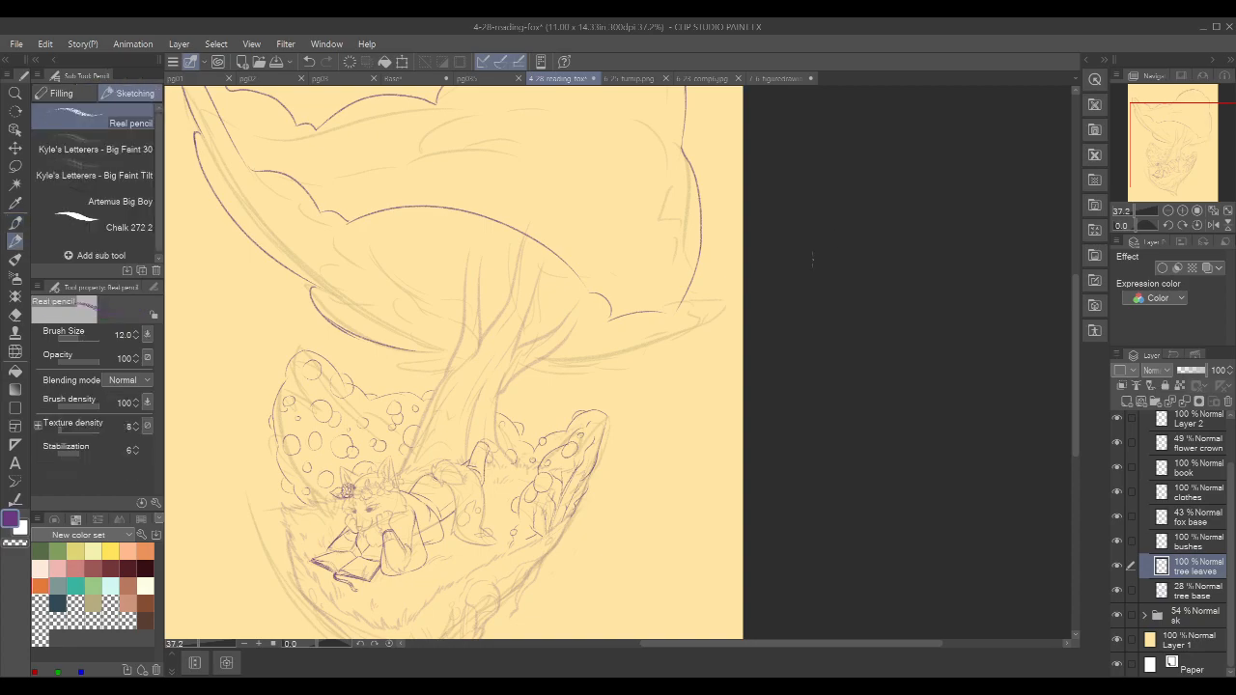
{"action": "mouse_move", "coordinate": [677, 303]}
{"action": "left_mouse_down"}
{"action": "mouse_move", "coordinate": [766, 303]}
{"action": "mouse_move", "coordinate": [841, 354]}
{"action": "left_mouse_up"}
{"action": "key", "text": "ctrl+z"}
{"action": "key", "text": "ctrl+z"}
{"action": "key", "text": "ctrl+z"}
- Draw the rounded lower right tip of the canopy and curve its underside back toward the trunk
{"action": "key", "text": "r"}
{"action": "mouse_move", "coordinate": [918, 447]}
{"action": "left_mouse_down"}
{"action": "mouse_move", "coordinate": [911, 295]}
{"action": "mouse_move", "coordinate": [827, 193]}
{"action": "mouse_move", "coordinate": [756, 185]}
{"action": "left_mouse_up"}
{"action": "key", "text": "p"}
{"action": "left_click_drag", "start_coordinate": [717, 224], "coordinate": [710, 308]}
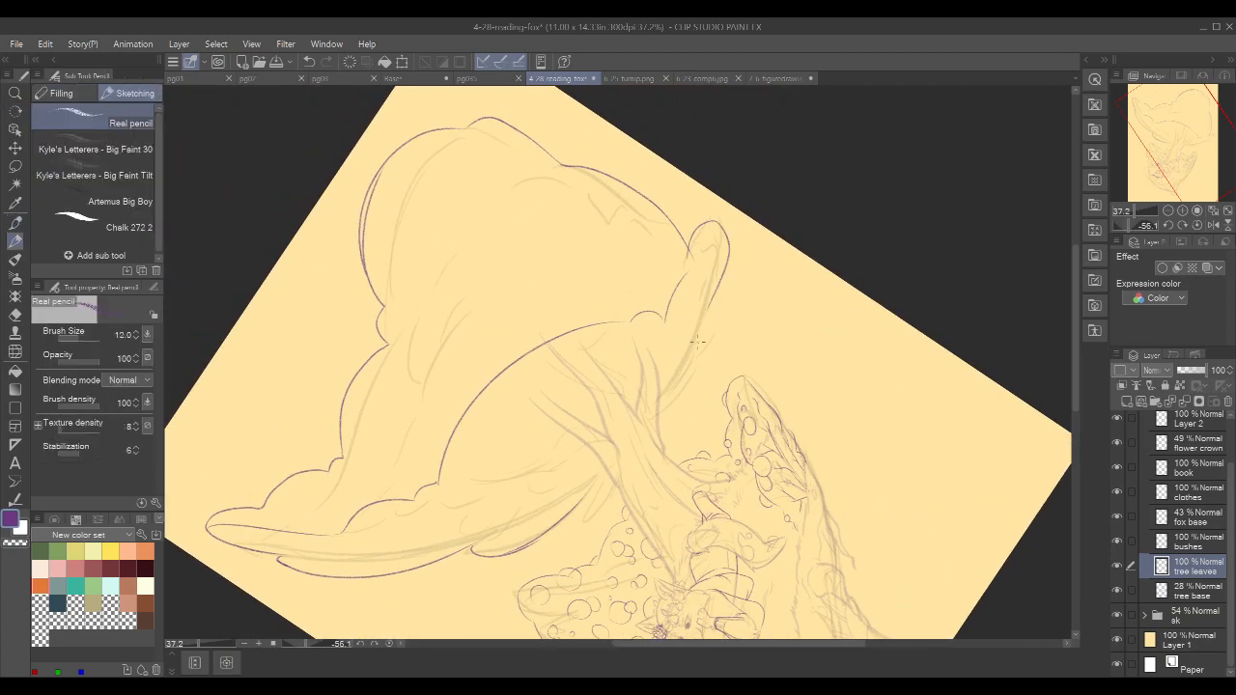
{"action": "key", "text": "ctrl+z"}
{"action": "left_click_drag", "start_coordinate": [715, 223], "coordinate": [709, 286]}
{"action": "scroll", "coordinate": [792, 299], "scroll_direction": "down", "scroll_amount": 1}
{"action": "left_click_drag", "start_coordinate": [722, 200], "coordinate": [668, 377]}
{"action": "key", "text": "ctrl+z"}
{"action": "left_click_drag", "start_coordinate": [721, 203], "coordinate": [664, 366]}
- Hide the rough sketch folder at 54% opacity and return the canvas to its upright orientation
{"action": "left_click", "coordinate": [1116, 612]}
{"action": "key", "text": "r"}
{"action": "left_click_drag", "start_coordinate": [930, 254], "coordinate": [941, 507]}
{"action": "scroll", "coordinate": [939, 430], "scroll_direction": "down", "scroll_amount": 2}
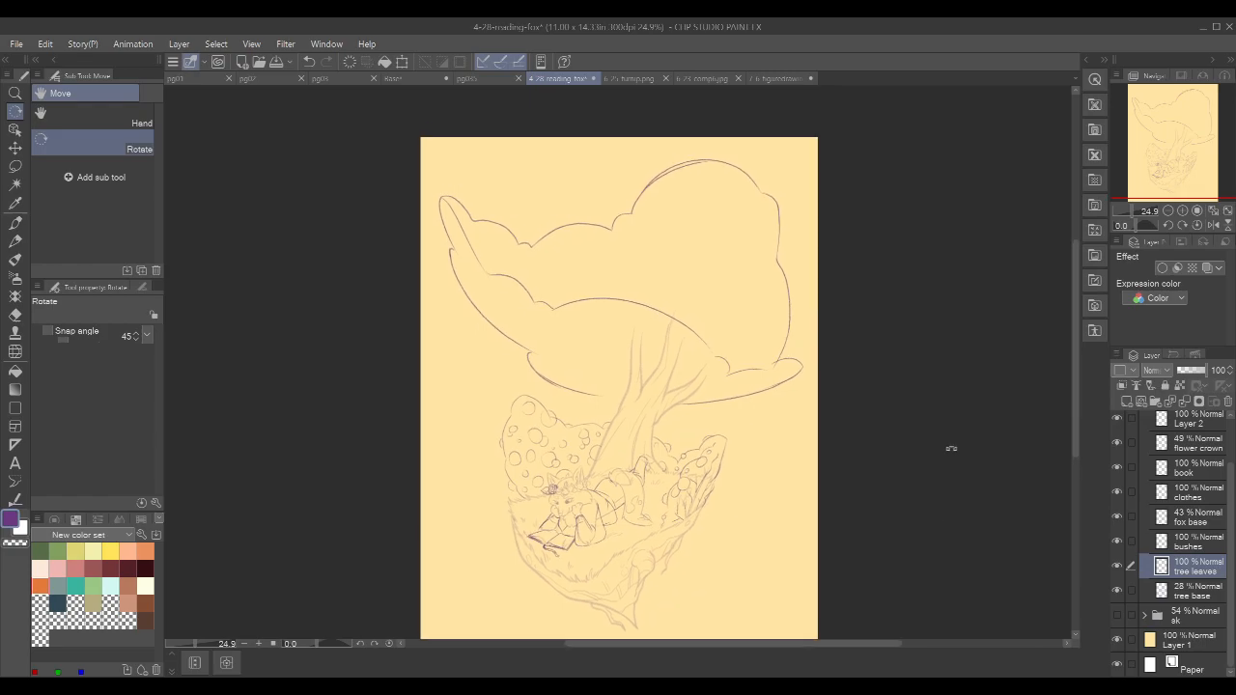
{"action": "key", "text": "p"}
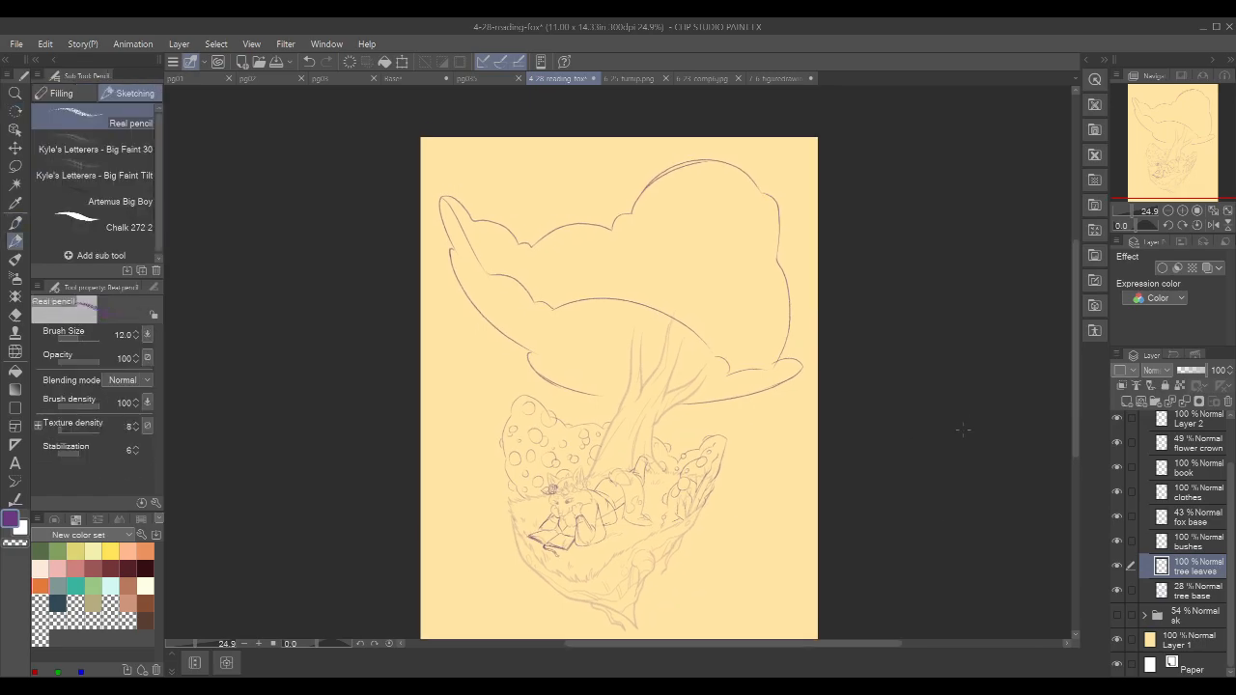
- Redraw the underside of the lower left lobe as a smoother curve running to the tree trunk
{"action": "scroll", "coordinate": [722, 248], "scroll_direction": "up", "scroll_amount": 2}
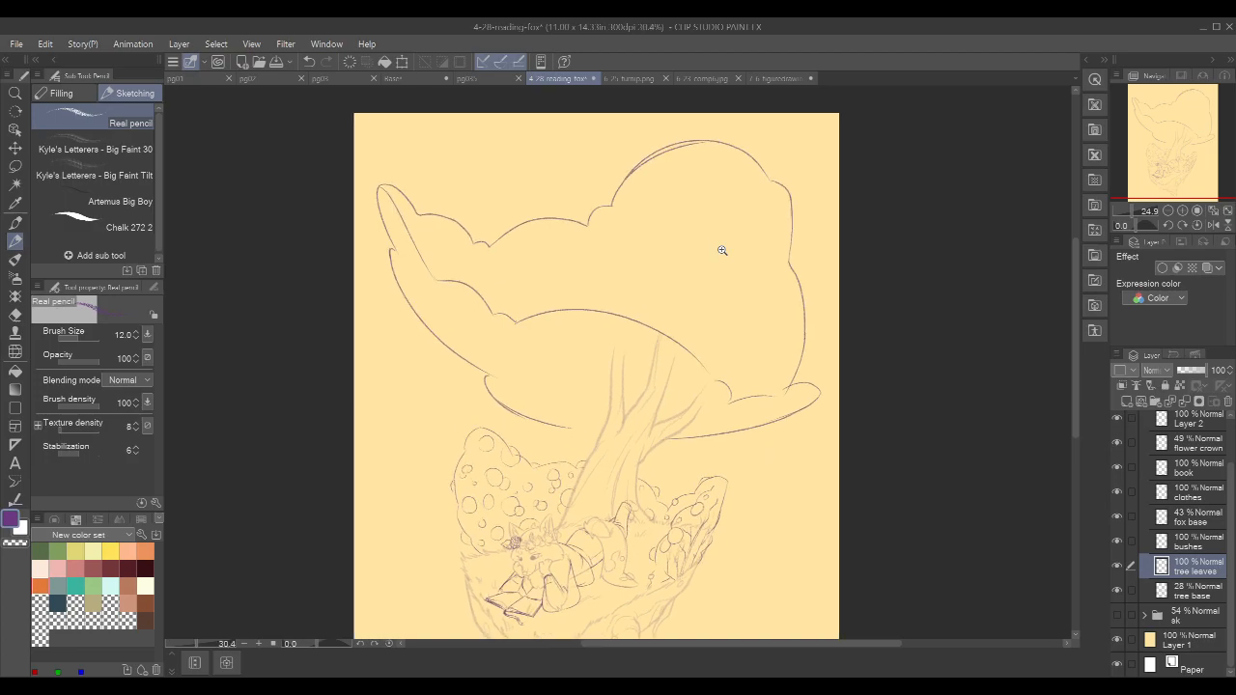
{"action": "left_click_drag", "start_coordinate": [899, 250], "coordinate": [870, 246]}
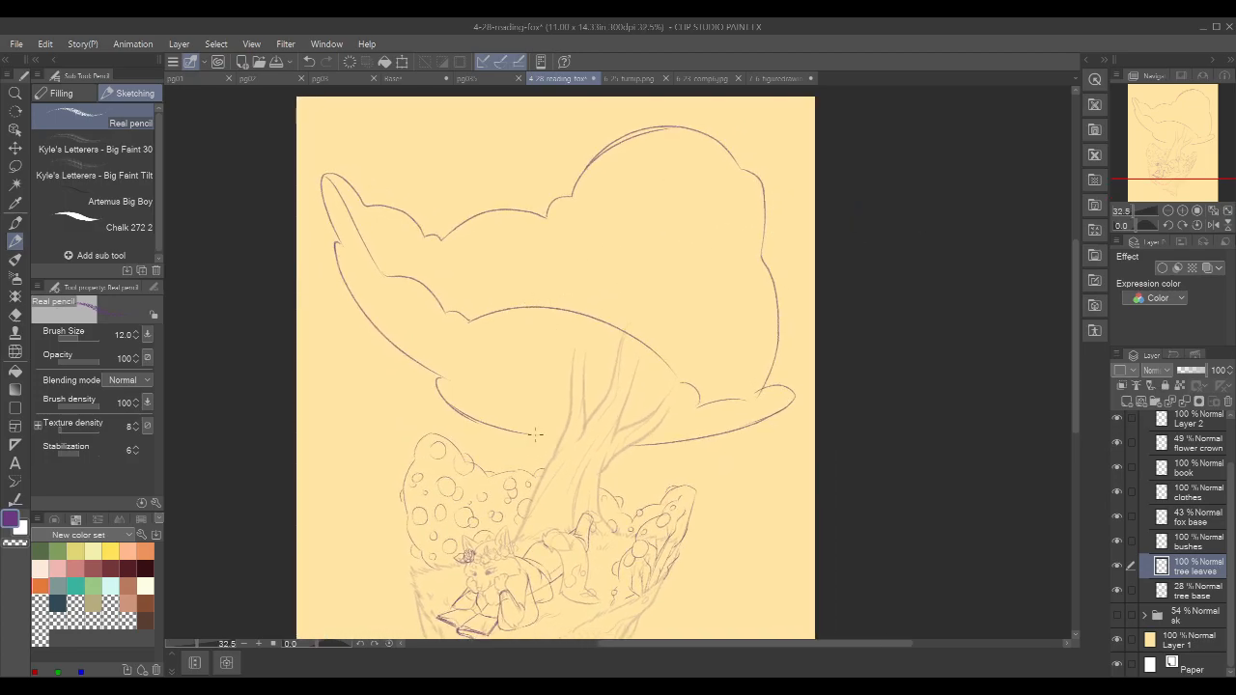
{"action": "left_click_drag", "start_coordinate": [463, 411], "coordinate": [568, 441]}
{"action": "key", "text": "ctrl+z"}
{"action": "key", "text": "ctrl+y"}
{"action": "key", "text": "ctrl+z"}
{"action": "key", "text": "c"}
{"action": "left_click_drag", "start_coordinate": [466, 414], "coordinate": [531, 439]}
{"action": "key", "text": "c"}
{"action": "left_click_drag", "start_coordinate": [446, 399], "coordinate": [551, 444]}
{"action": "key", "text": "ctrl+z"}
{"action": "left_click_drag", "start_coordinate": [446, 397], "coordinate": [554, 444]}
{"action": "key", "text": "ctrl+z"}
{"action": "left_click_drag", "start_coordinate": [454, 407], "coordinate": [552, 444]}
{"action": "left_click_drag", "start_coordinate": [859, 242], "coordinate": [850, 248]}
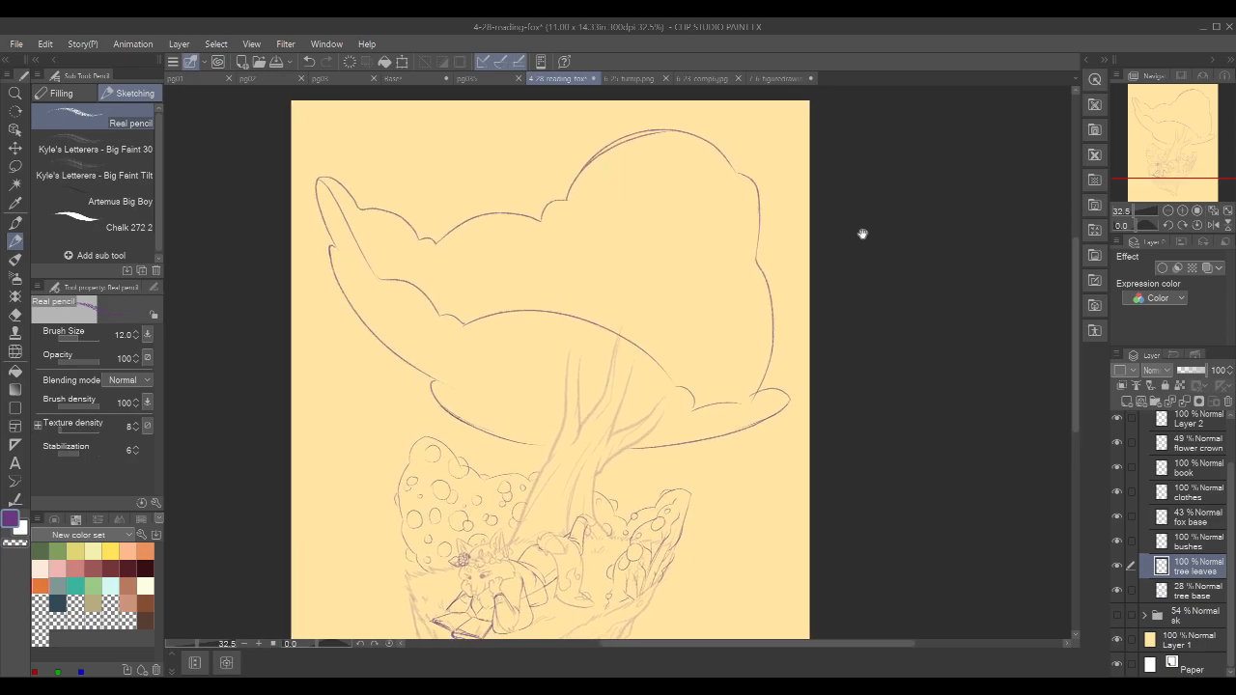
- Select the tree base layer and try to extend the left branch up to the canopy's underside
{"action": "left_click", "coordinate": [1193, 590]}
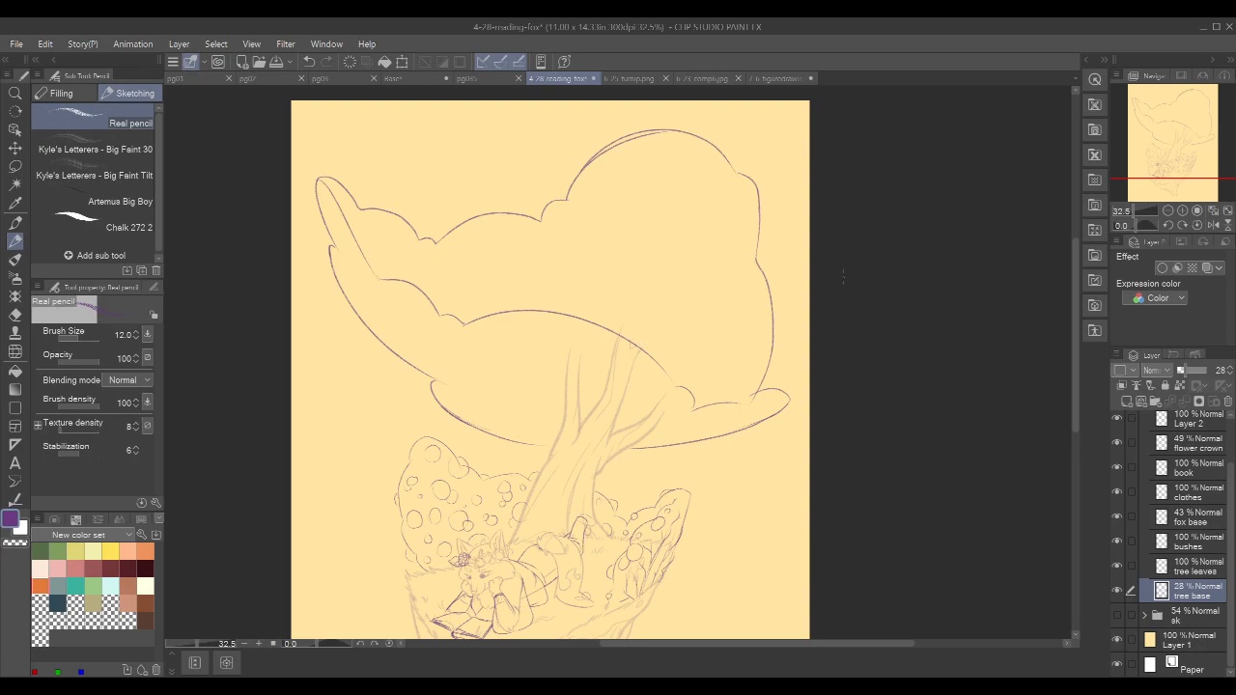
{"action": "key", "text": "ctrl+z"}
{"action": "left_click_drag", "start_coordinate": [791, 374], "coordinate": [811, 356]}
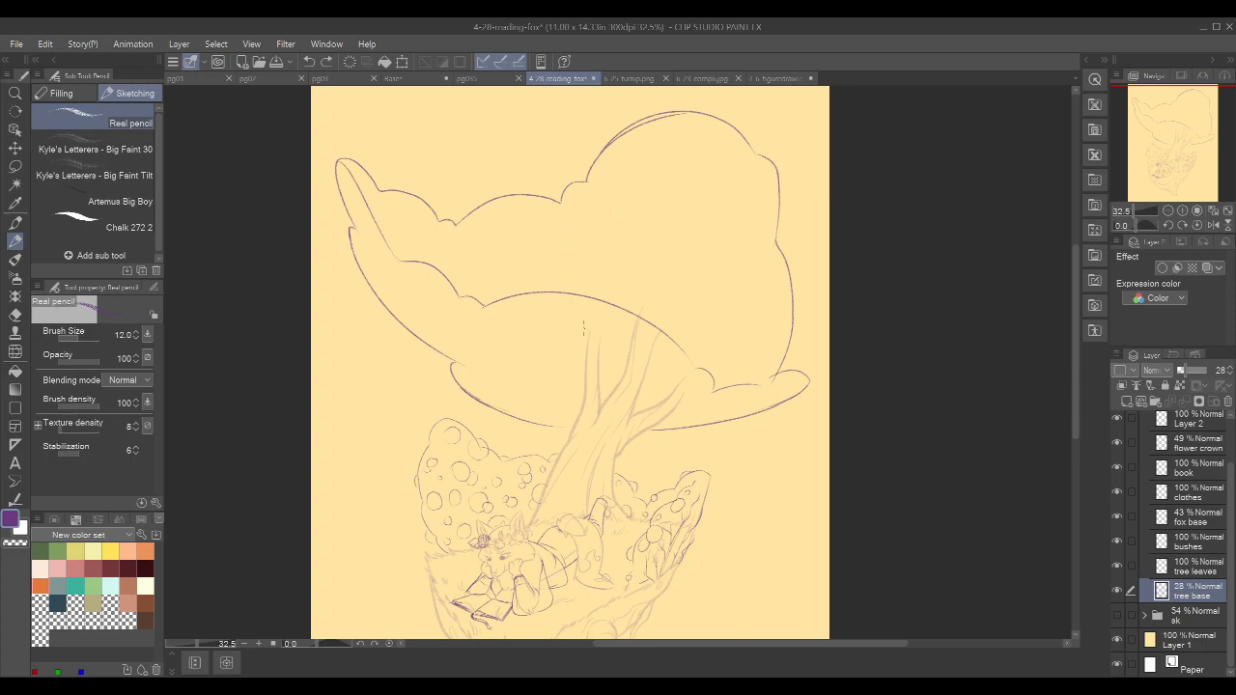
{"action": "left_click_drag", "start_coordinate": [586, 338], "coordinate": [560, 293]}
{"action": "scroll", "coordinate": [572, 301], "scroll_direction": "up", "scroll_amount": 3}
{"action": "left_click_drag", "start_coordinate": [584, 341], "coordinate": [556, 287]}
{"action": "key", "text": "ctrl+z"}
{"action": "mouse_move", "coordinate": [583, 343]}
{"action": "left_mouse_down"}
{"action": "mouse_move", "coordinate": [546, 287]}
{"action": "mouse_move", "coordinate": [567, 328]}
{"action": "left_mouse_up"}
{"action": "key", "text": "ctrl+z"}
{"action": "key", "text": "ctrl+z"}
{"action": "left_click_drag", "start_coordinate": [544, 287], "coordinate": [572, 330]}
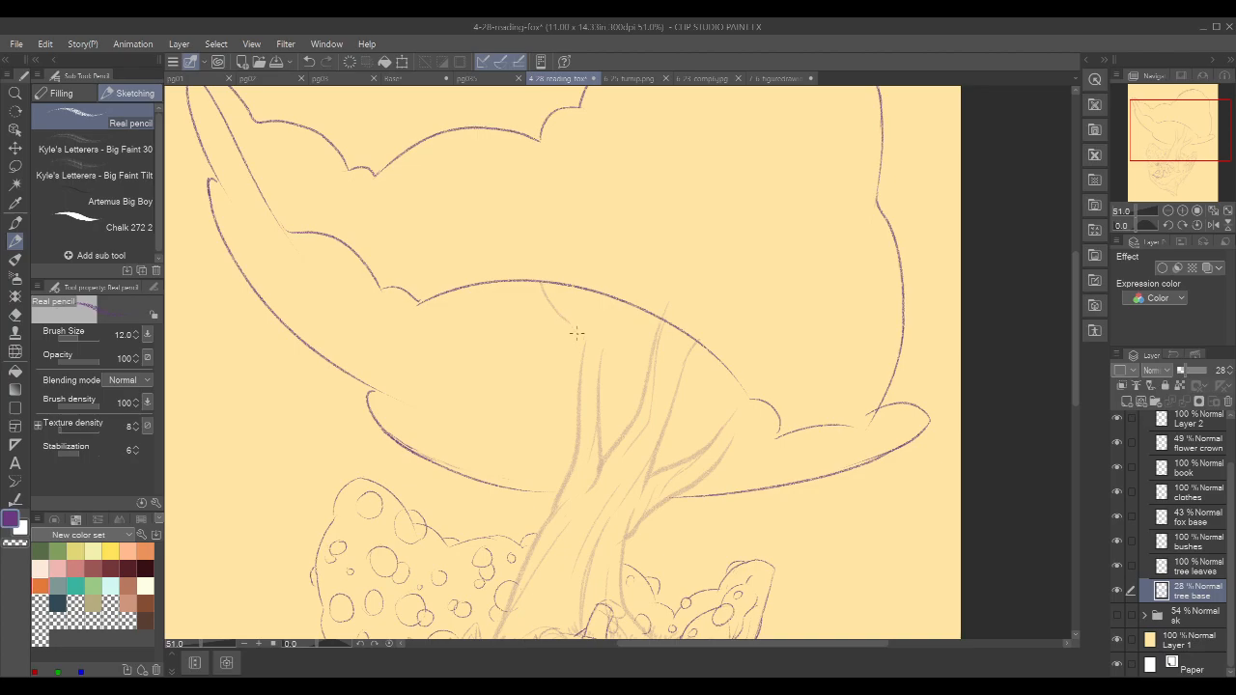
{"action": "key", "text": "ctrl+z"}
- Draw a forked end on the left branch, with both offshoots reaching the arch of the canopy's underside
{"action": "left_click_drag", "start_coordinate": [544, 288], "coordinate": [583, 353]}
{"action": "mouse_move", "coordinate": [548, 280]}
{"action": "left_mouse_down"}
{"action": "mouse_move", "coordinate": [581, 321]}
{"action": "mouse_move", "coordinate": [571, 311]}
{"action": "left_mouse_up"}
{"action": "key", "text": "ctrl+z"}
{"action": "key", "text": "ctrl+z"}
{"action": "key", "text": "ctrl+z"}
{"action": "key", "text": "ctrl+z"}
{"action": "mouse_move", "coordinate": [582, 317]}
{"action": "left_mouse_down"}
{"action": "mouse_move", "coordinate": [599, 349]}
{"action": "mouse_move", "coordinate": [601, 295]}
{"action": "left_mouse_up"}
{"action": "left_click_drag", "start_coordinate": [811, 190], "coordinate": [794, 195]}
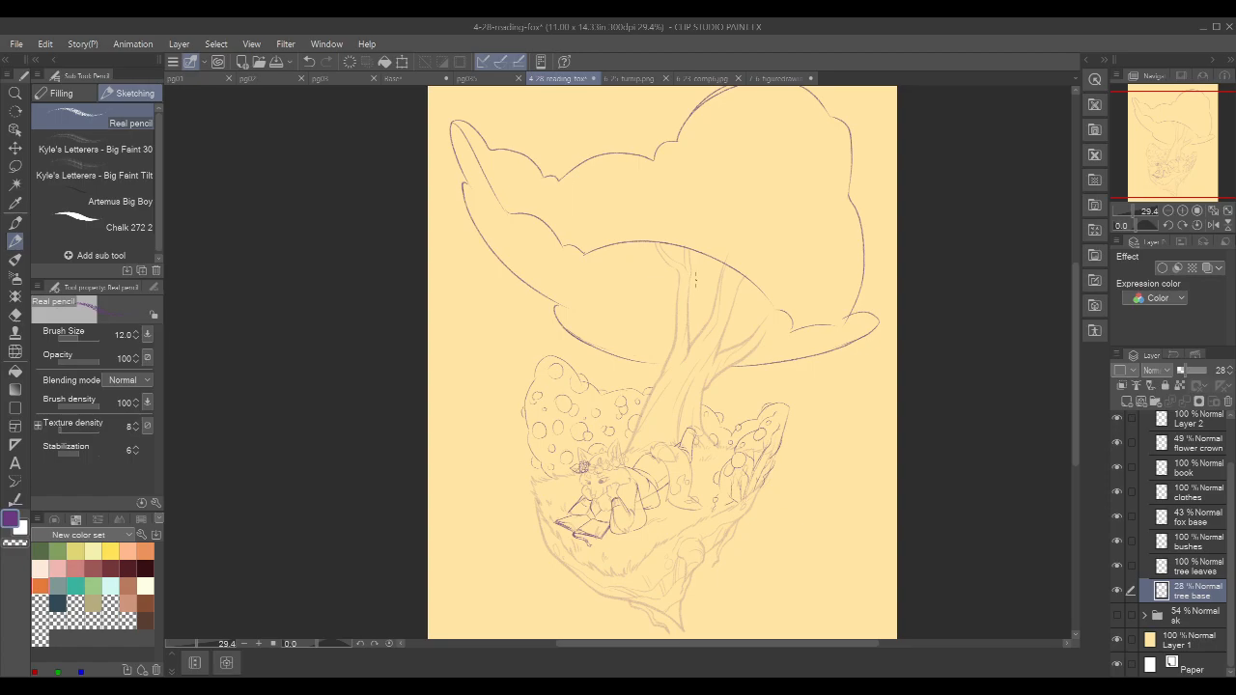
{"action": "scroll", "coordinate": [729, 264], "scroll_direction": "up", "scroll_amount": 3}
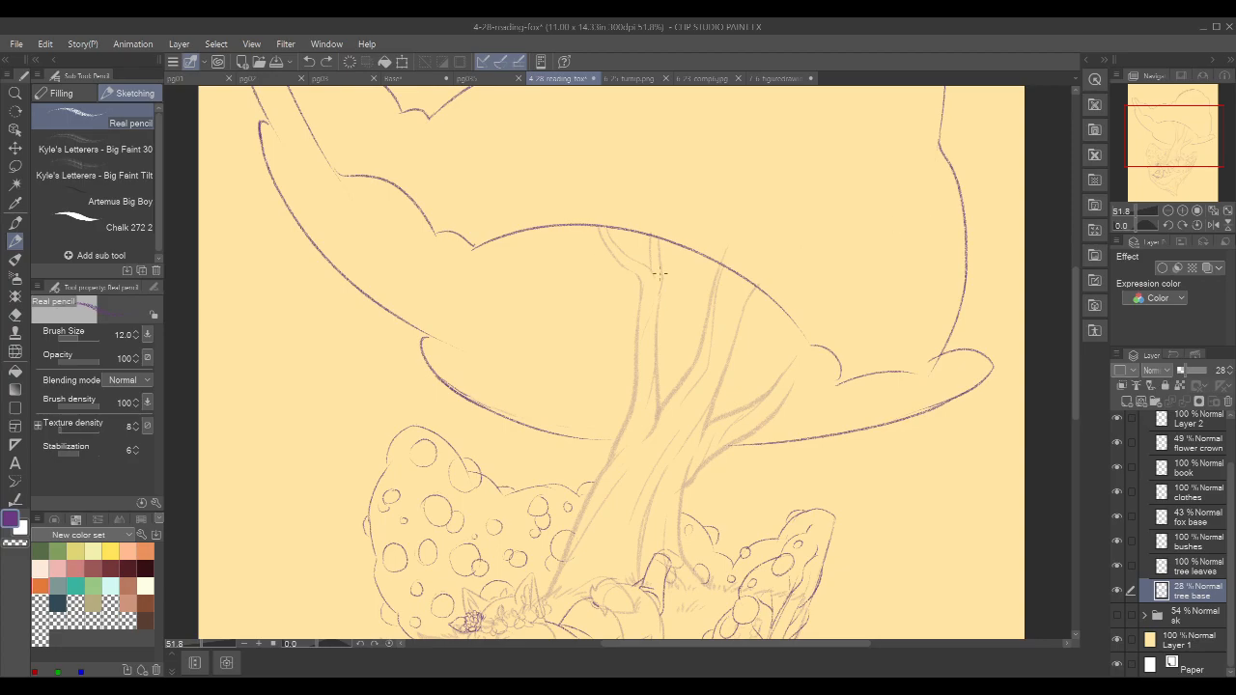
{"action": "scroll", "coordinate": [841, 223], "scroll_direction": "down", "scroll_amount": 5}
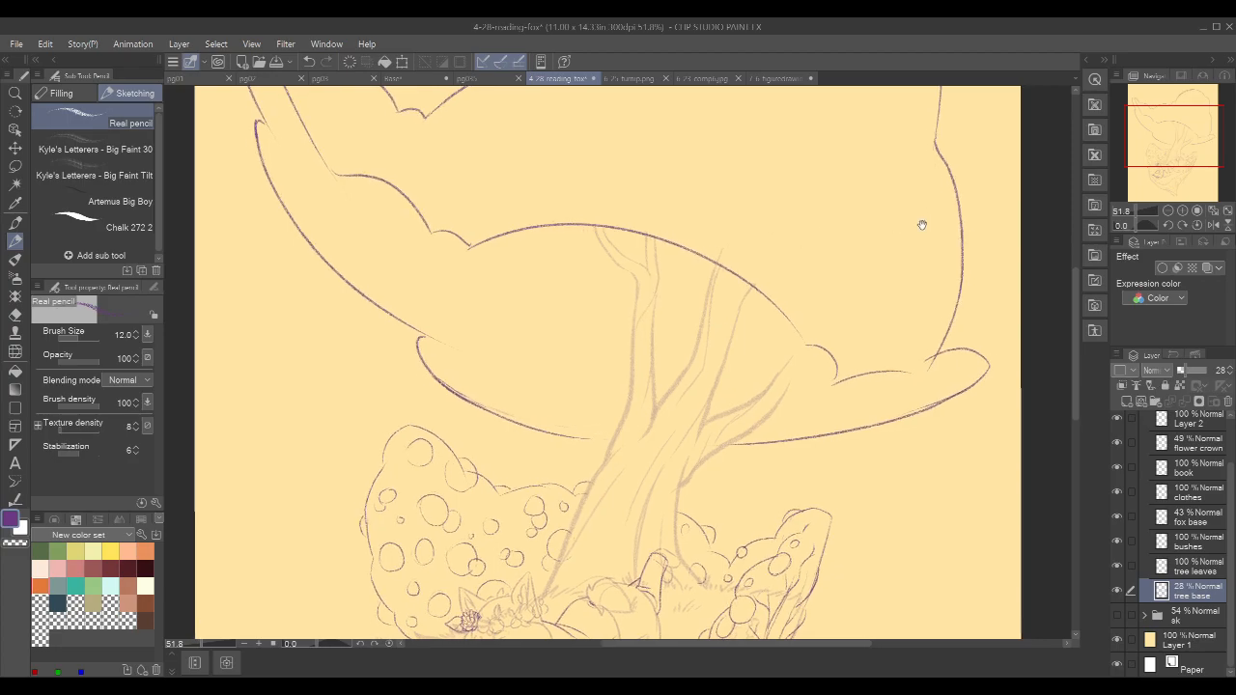
- Select the tree leaves layer and draw a curved inner contour across the upper right of the canopy
{"action": "scroll", "coordinate": [876, 208], "scroll_direction": "down", "scroll_amount": 1}
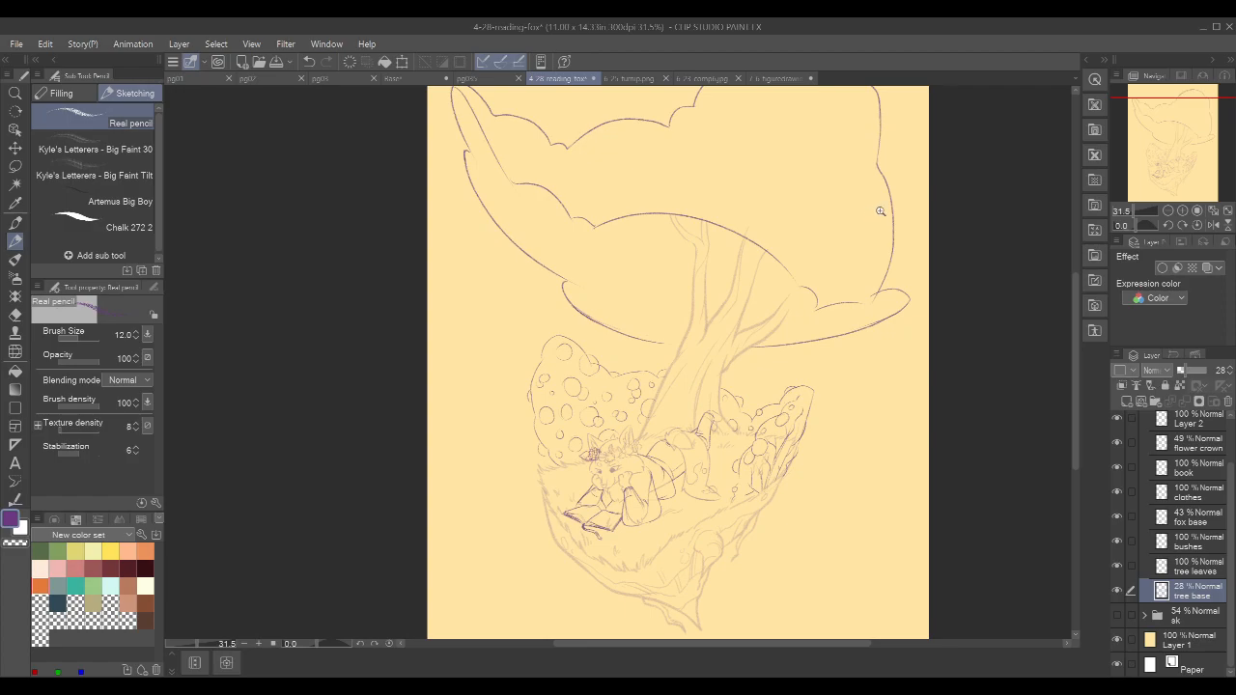
{"action": "left_click_drag", "start_coordinate": [938, 199], "coordinate": [836, 255]}
{"action": "scroll", "coordinate": [880, 226], "scroll_direction": "down", "scroll_amount": 2}
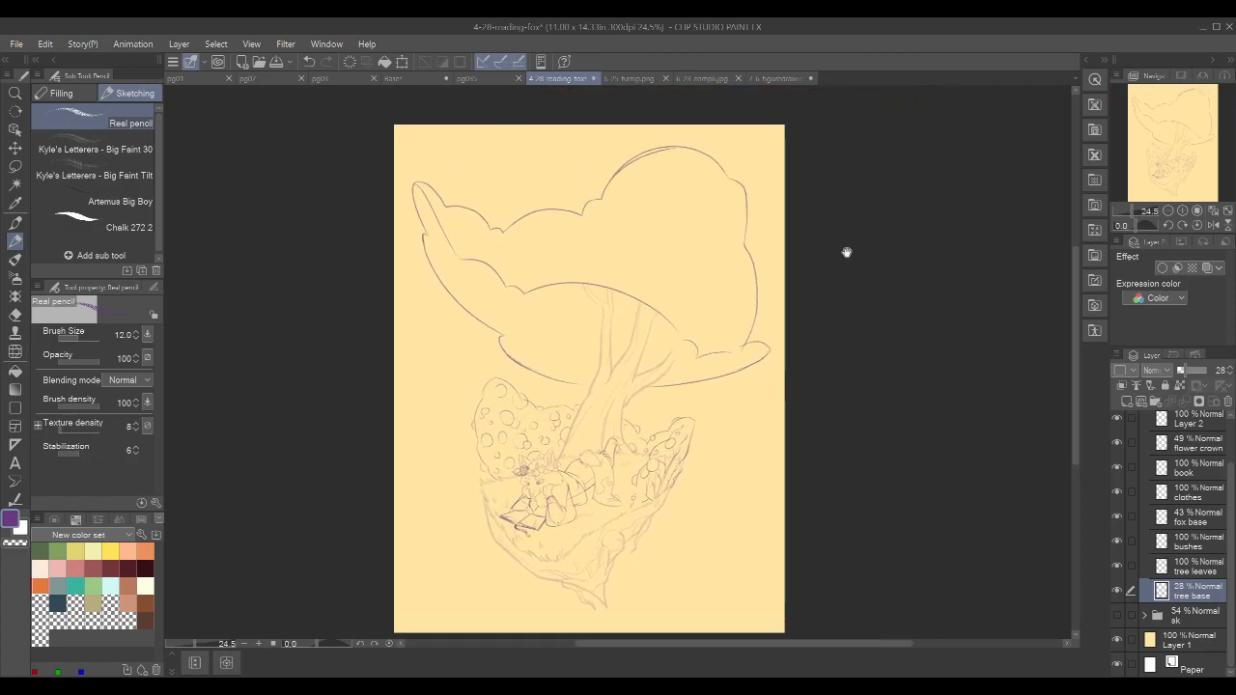
{"action": "left_click", "coordinate": [1192, 571]}
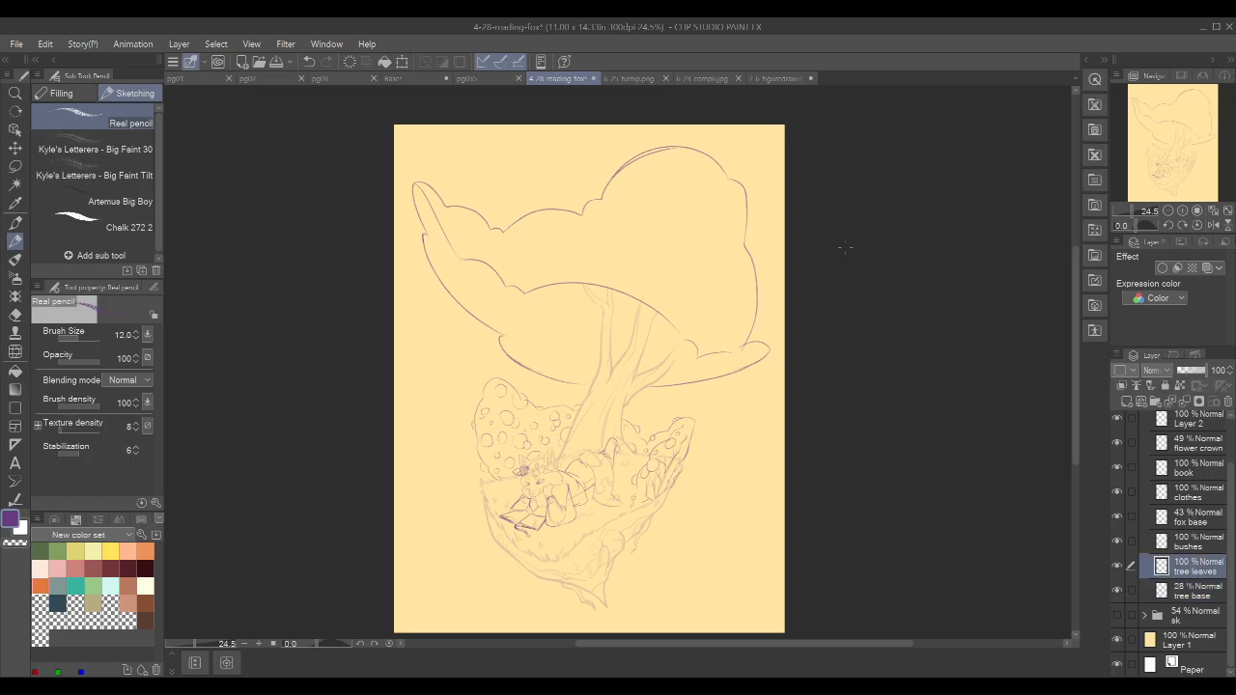
{"action": "left_click_drag", "start_coordinate": [695, 201], "coordinate": [709, 195]}
{"action": "left_click_drag", "start_coordinate": [814, 194], "coordinate": [766, 237]}
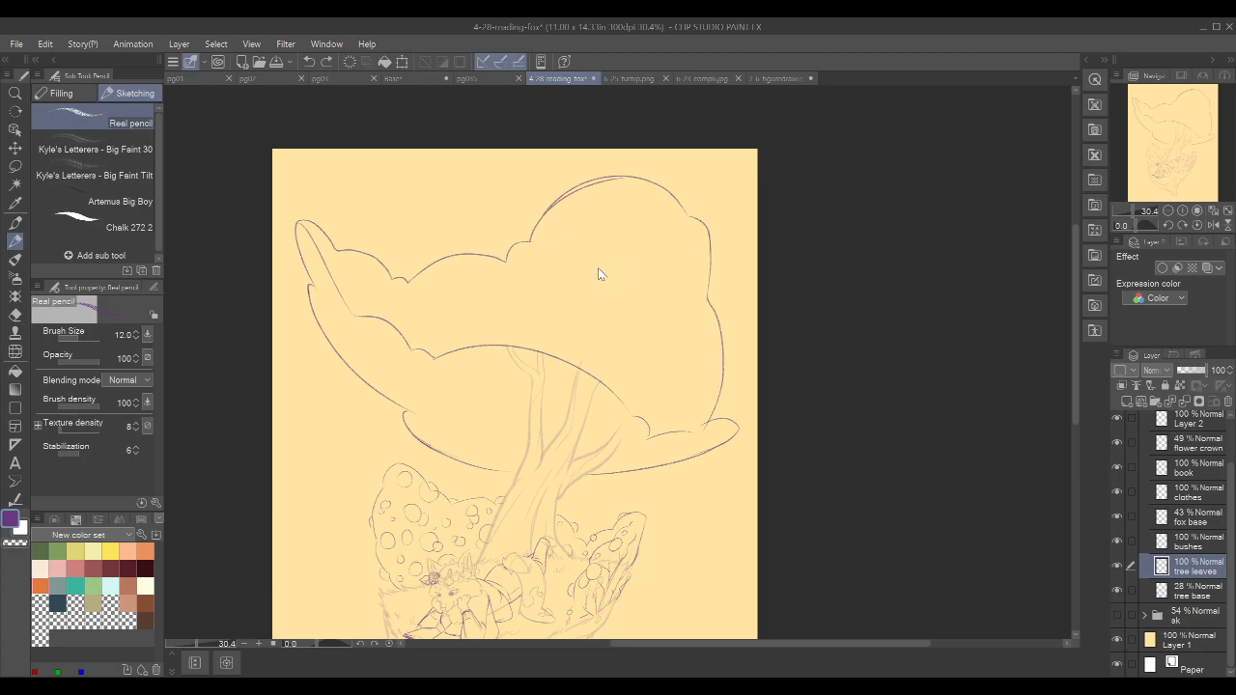
{"action": "left_click_drag", "start_coordinate": [597, 272], "coordinate": [662, 301]}
{"action": "key", "text": "ctrl+z"}
{"action": "mouse_move", "coordinate": [548, 269]}
{"action": "left_mouse_down"}
{"action": "mouse_move", "coordinate": [609, 272]}
{"action": "mouse_move", "coordinate": [602, 253]}
{"action": "mouse_move", "coordinate": [611, 272]}
{"action": "mouse_move", "coordinate": [666, 305]}
{"action": "left_mouse_up"}
{"action": "mouse_move", "coordinate": [818, 324]}
{"action": "left_mouse_down"}
{"action": "mouse_move", "coordinate": [882, 242]}
{"action": "mouse_move", "coordinate": [886, 265]}
{"action": "left_mouse_up"}
- Draw a small leaf tuft inside the left part of the canopy
{"action": "left_click_drag", "start_coordinate": [494, 237], "coordinate": [499, 239]}
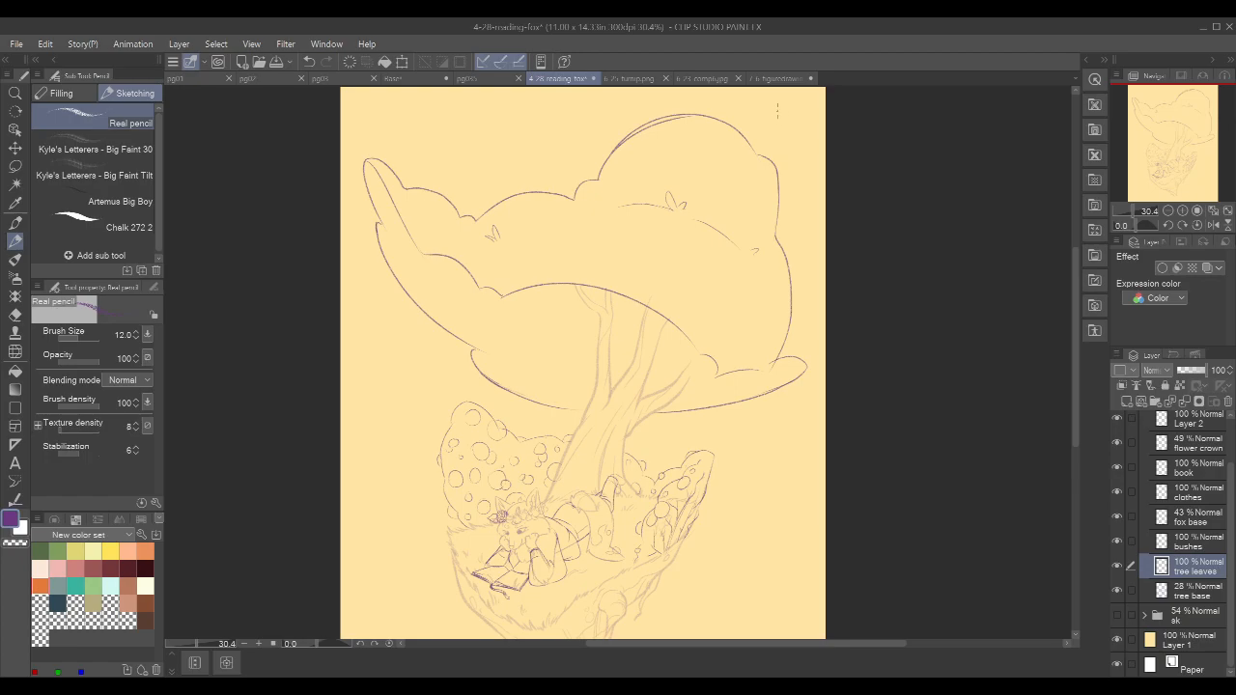
{"action": "key", "text": "ctrl+z"}
{"action": "left_click_drag", "start_coordinate": [490, 237], "coordinate": [493, 244]}
- Draw a short contour above the lower right tip and erase the overlapping lines where the right outline meets it
{"action": "mouse_move", "coordinate": [716, 333]}
{"action": "left_mouse_down"}
{"action": "mouse_move", "coordinate": [760, 323]}
{"action": "mouse_move", "coordinate": [778, 361]}
{"action": "mouse_move", "coordinate": [744, 377]}
{"action": "left_mouse_up"}
{"action": "key", "text": "ctrl+z"}
{"action": "key", "text": "ctrl+z"}
{"action": "key", "text": "c"}
{"action": "key", "text": "c"}
{"action": "key", "text": "ctrl+z"}
{"action": "scroll", "coordinate": [797, 366], "scroll_direction": "up", "scroll_amount": 2}
{"action": "key", "text": "c"}
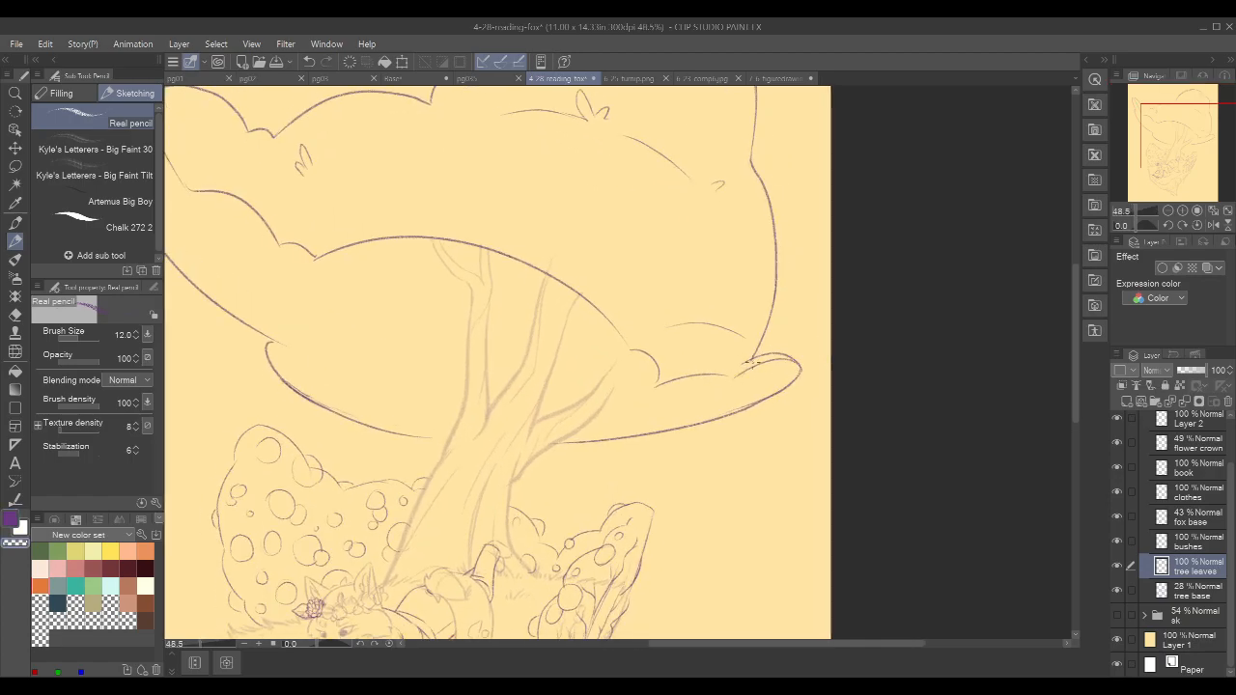
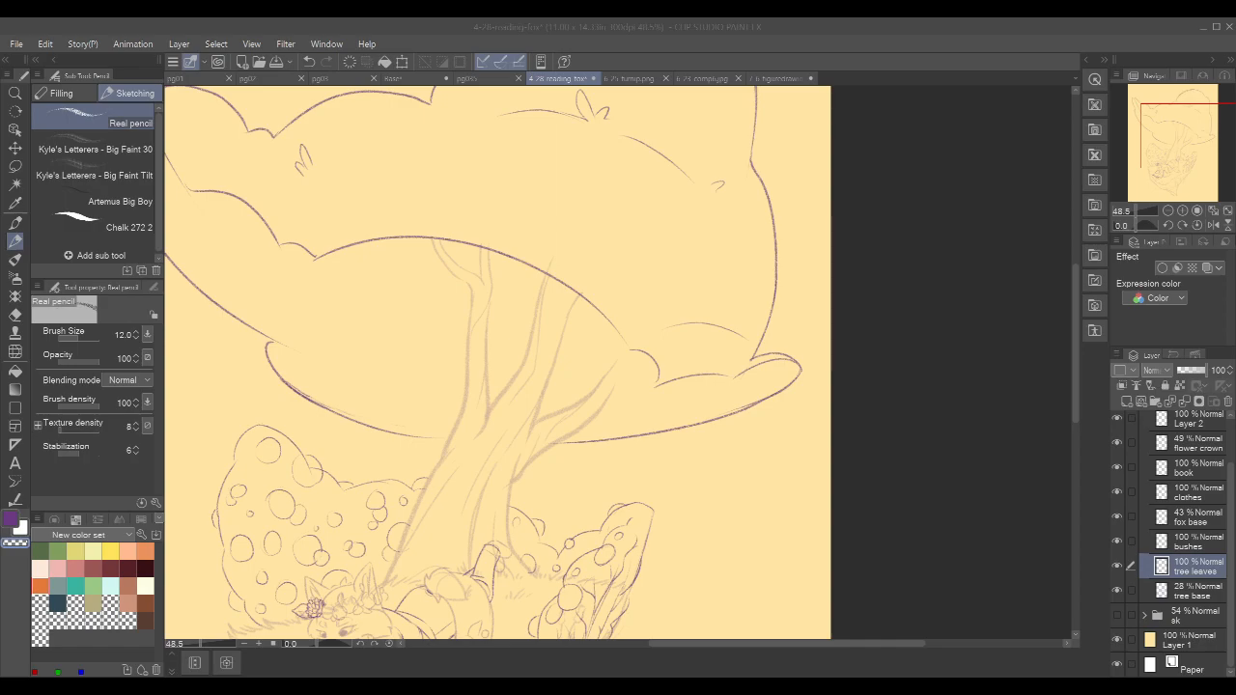
{"action": "left_click", "coordinate": [761, 30]}
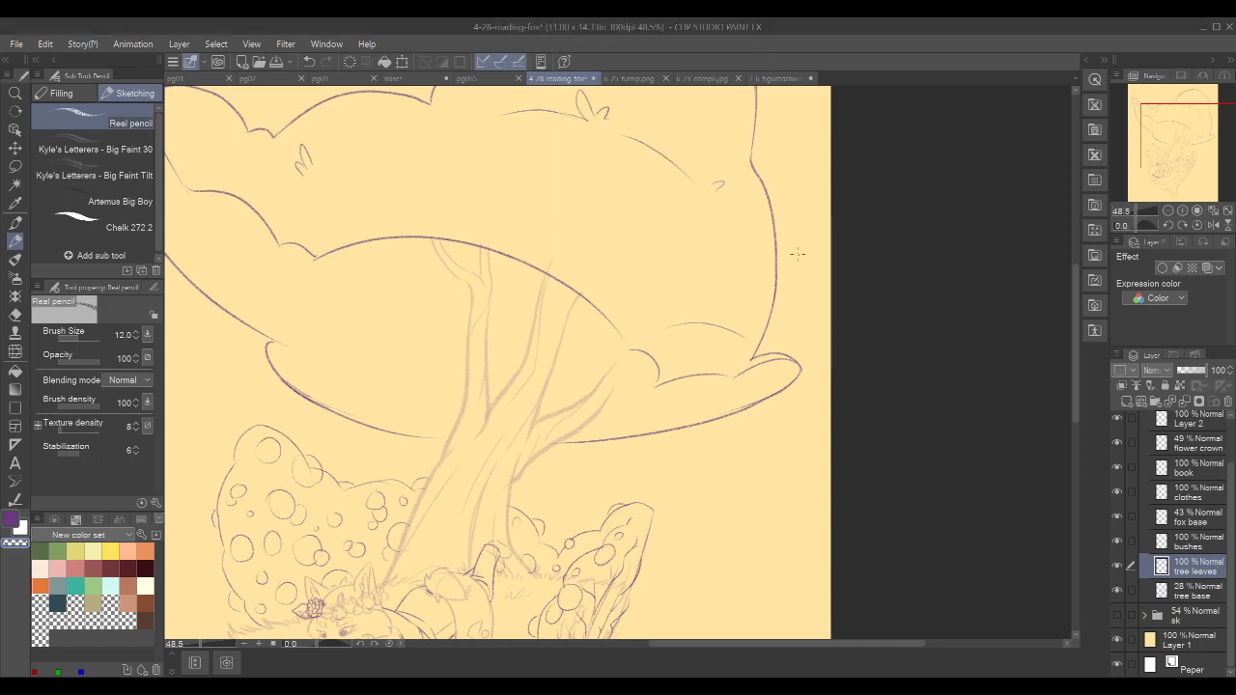
- Add a small leaf tuft on the upper outline just beside the canopy's left tip
{"action": "left_click_drag", "start_coordinate": [836, 359], "coordinate": [853, 501]}
{"action": "mouse_move", "coordinate": [762, 392]}
{"action": "left_mouse_down"}
{"action": "mouse_move", "coordinate": [855, 420]}
{"action": "mouse_move", "coordinate": [873, 441]}
{"action": "left_mouse_up"}
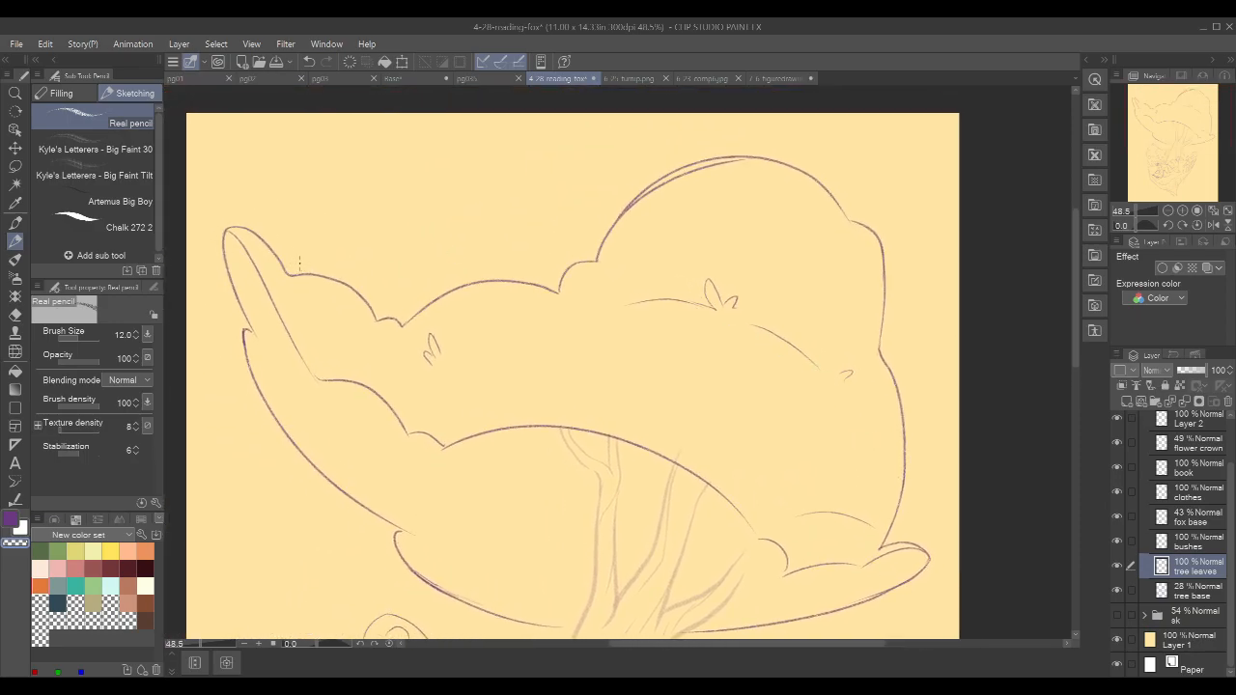
{"action": "mouse_move", "coordinate": [295, 273]}
{"action": "left_mouse_down"}
{"action": "mouse_move", "coordinate": [301, 259]}
{"action": "mouse_move", "coordinate": [308, 275]}
{"action": "left_mouse_up"}
{"action": "key", "text": "ctrl+z"}
{"action": "key", "text": "ctrl+z"}
{"action": "key", "text": "c"}
{"action": "scroll", "coordinate": [914, 334], "scroll_direction": "down", "scroll_amount": 1}
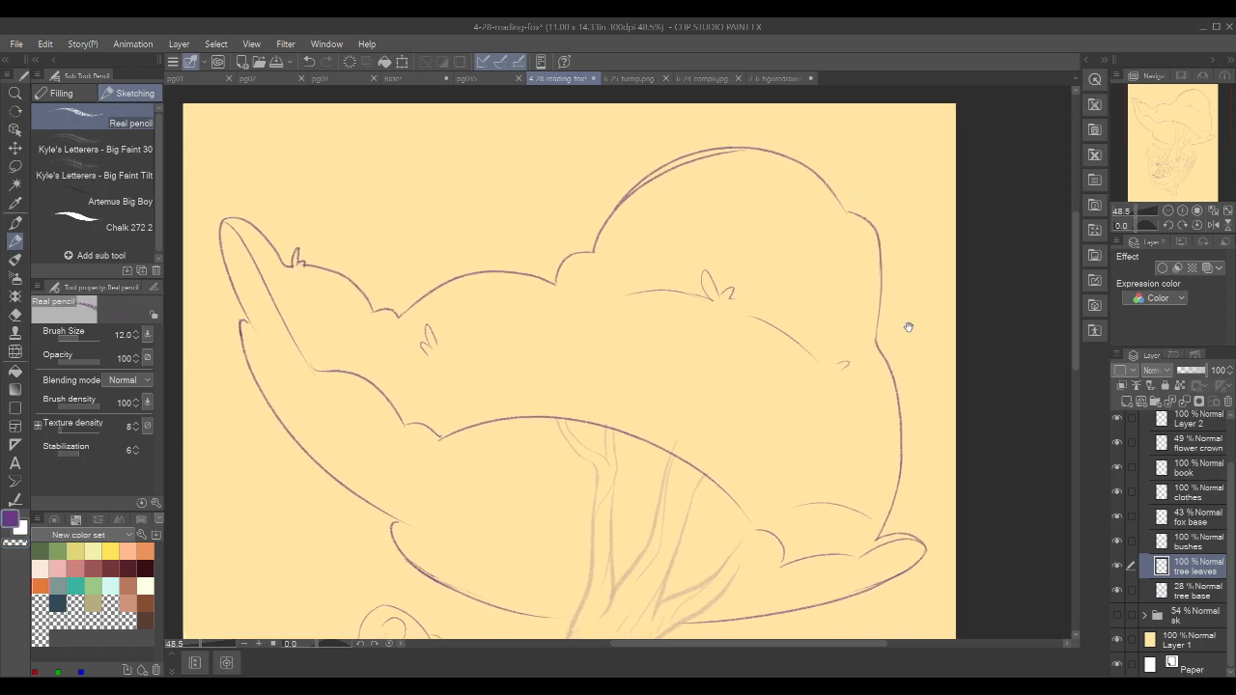
- Add small leaf shapes along the lower edge of the left foliage lobe and at the base of the tip's inner edge
{"action": "mouse_move", "coordinate": [371, 384]}
{"action": "left_mouse_down"}
{"action": "mouse_move", "coordinate": [356, 380]}
{"action": "mouse_move", "coordinate": [386, 392]}
{"action": "left_mouse_up"}
{"action": "key", "text": "c"}
{"action": "key", "text": "c"}
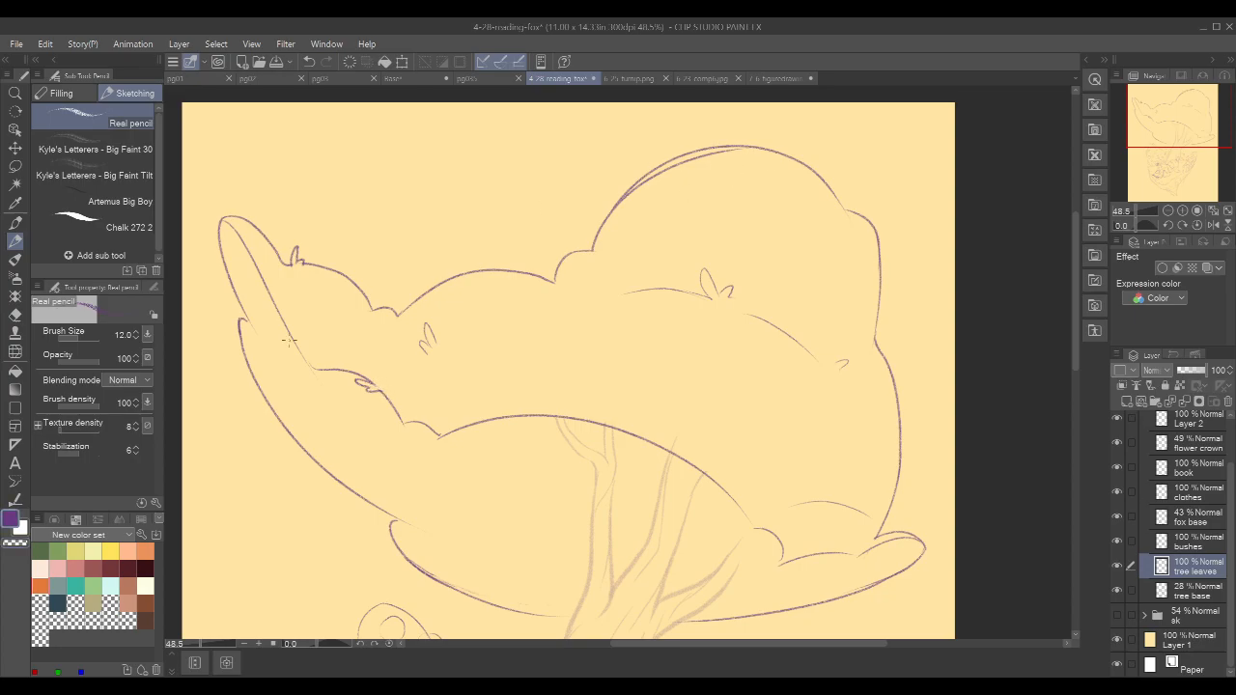
{"action": "left_click_drag", "start_coordinate": [315, 368], "coordinate": [294, 359]}
{"action": "left_click_drag", "start_coordinate": [907, 317], "coordinate": [901, 307]}
{"action": "scroll", "coordinate": [886, 262], "scroll_direction": "down", "scroll_amount": 4}
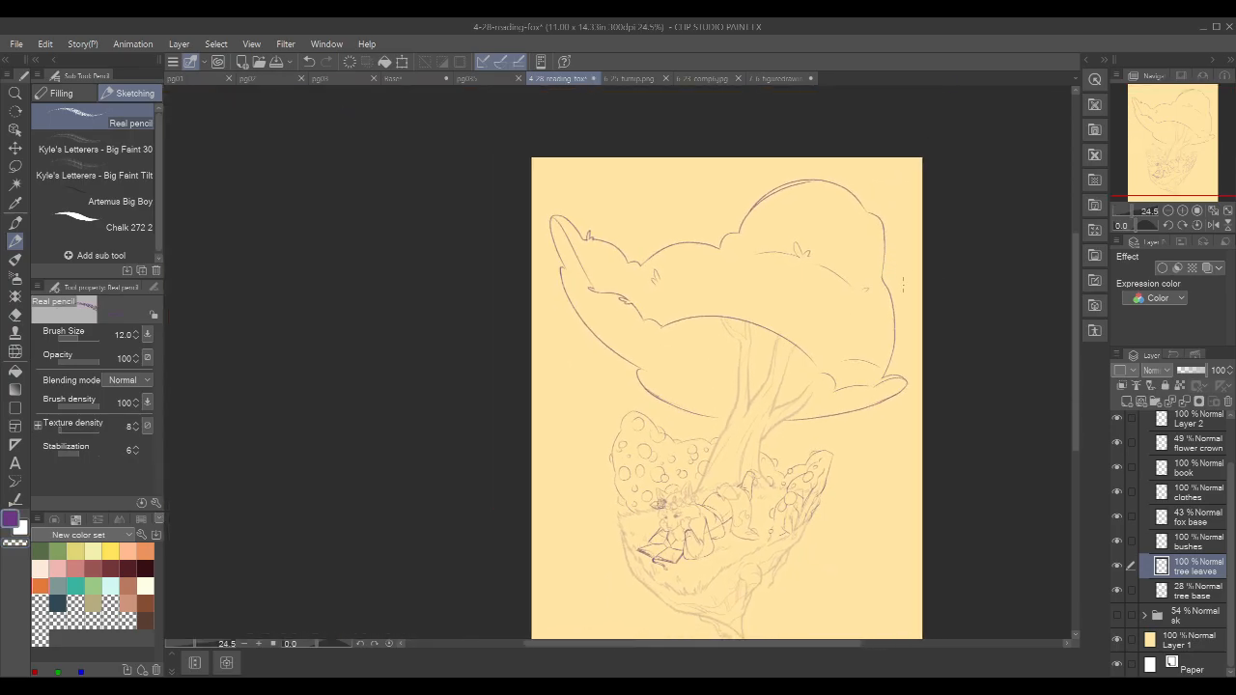
{"action": "left_click_drag", "start_coordinate": [902, 294], "coordinate": [834, 256]}
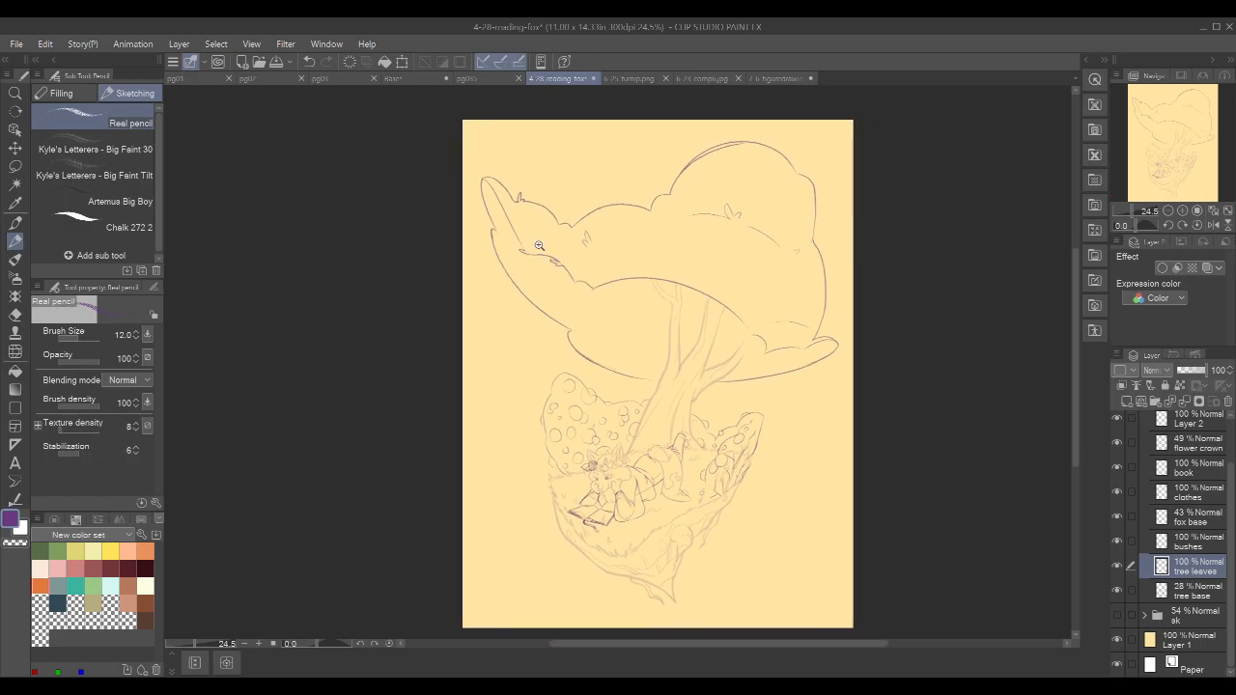
{"action": "scroll", "coordinate": [540, 244], "scroll_direction": "up", "scroll_amount": 5}
{"action": "left_click_drag", "start_coordinate": [677, 201], "coordinate": [501, 244]}
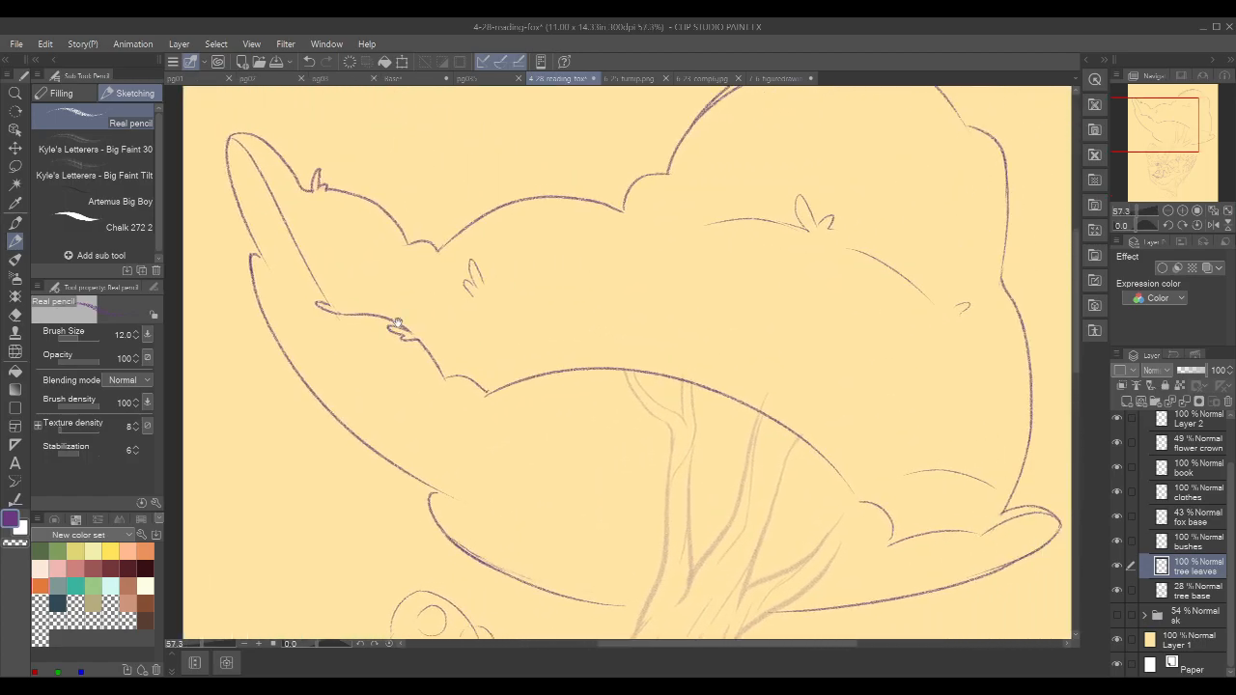
- Add small leaf shapes along the lower part of the left foliage lobe's outer edge and on the notch just below it
{"action": "mouse_move", "coordinate": [320, 417]}
{"action": "left_mouse_down"}
{"action": "mouse_move", "coordinate": [414, 478]}
{"action": "mouse_move", "coordinate": [395, 475]}
{"action": "mouse_move", "coordinate": [427, 481]}
{"action": "left_mouse_up"}
{"action": "key", "text": "ctrl+z"}
{"action": "key", "text": "c"}
{"action": "key", "text": "c"}
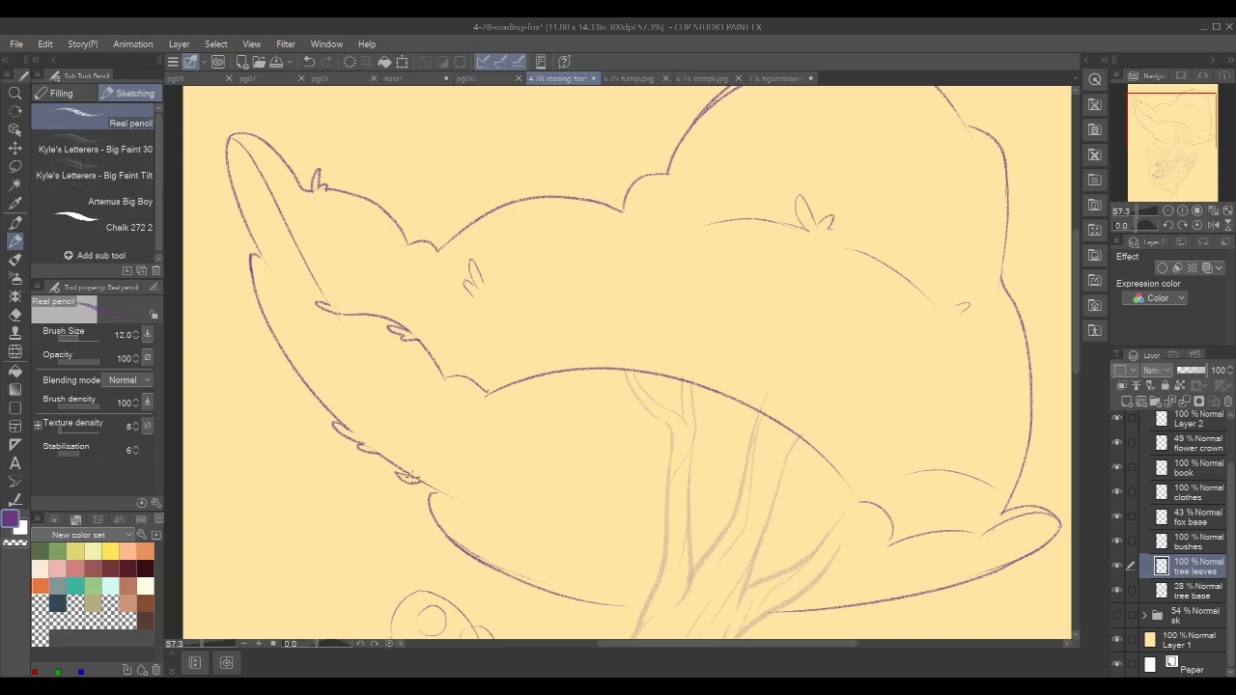
{"action": "key", "text": "ctrl+z"}
{"action": "mouse_move", "coordinate": [415, 476]}
{"action": "left_mouse_down"}
{"action": "mouse_move", "coordinate": [399, 478]}
{"action": "mouse_move", "coordinate": [424, 481]}
{"action": "left_mouse_up"}
{"action": "key", "text": "c"}
{"action": "key", "text": "c"}
{"action": "left_click_drag", "start_coordinate": [665, 357], "coordinate": [681, 318]}
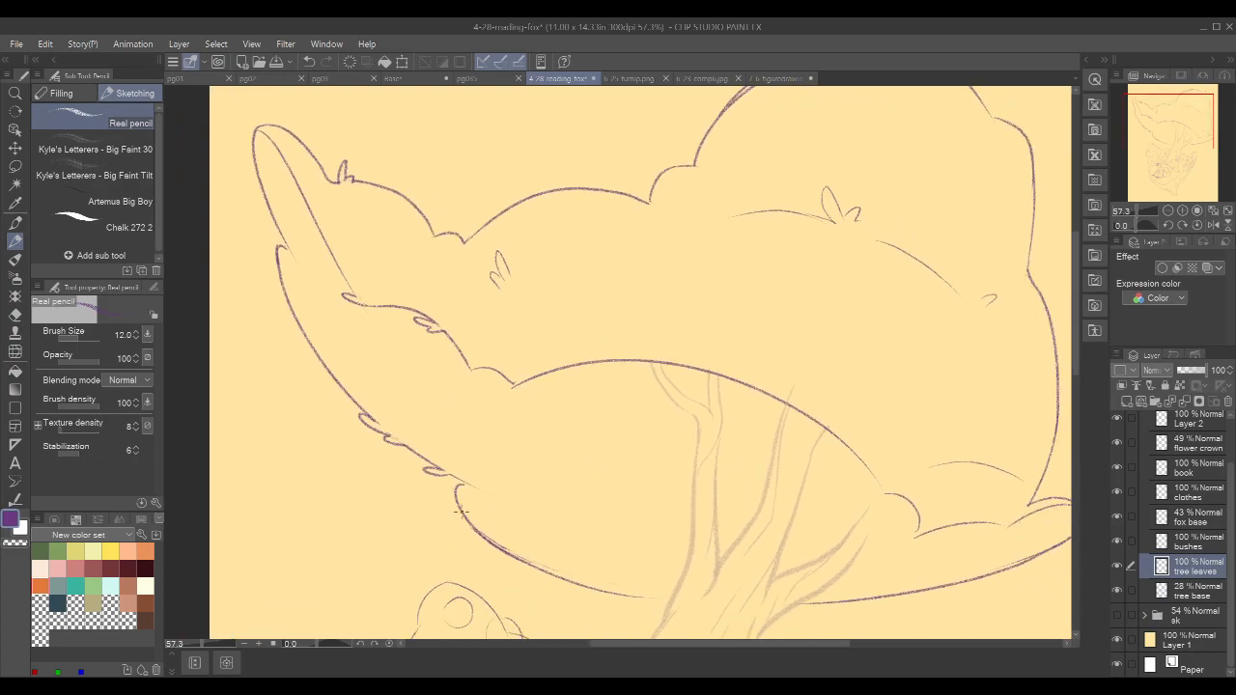
{"action": "key", "text": "c"}
{"action": "key", "text": "c"}
{"action": "mouse_move", "coordinate": [747, 339]}
{"action": "left_mouse_down"}
{"action": "mouse_move", "coordinate": [720, 345]}
{"action": "mouse_move", "coordinate": [728, 404]}
{"action": "mouse_move", "coordinate": [711, 367]}
{"action": "mouse_move", "coordinate": [662, 351]}
{"action": "left_mouse_up"}
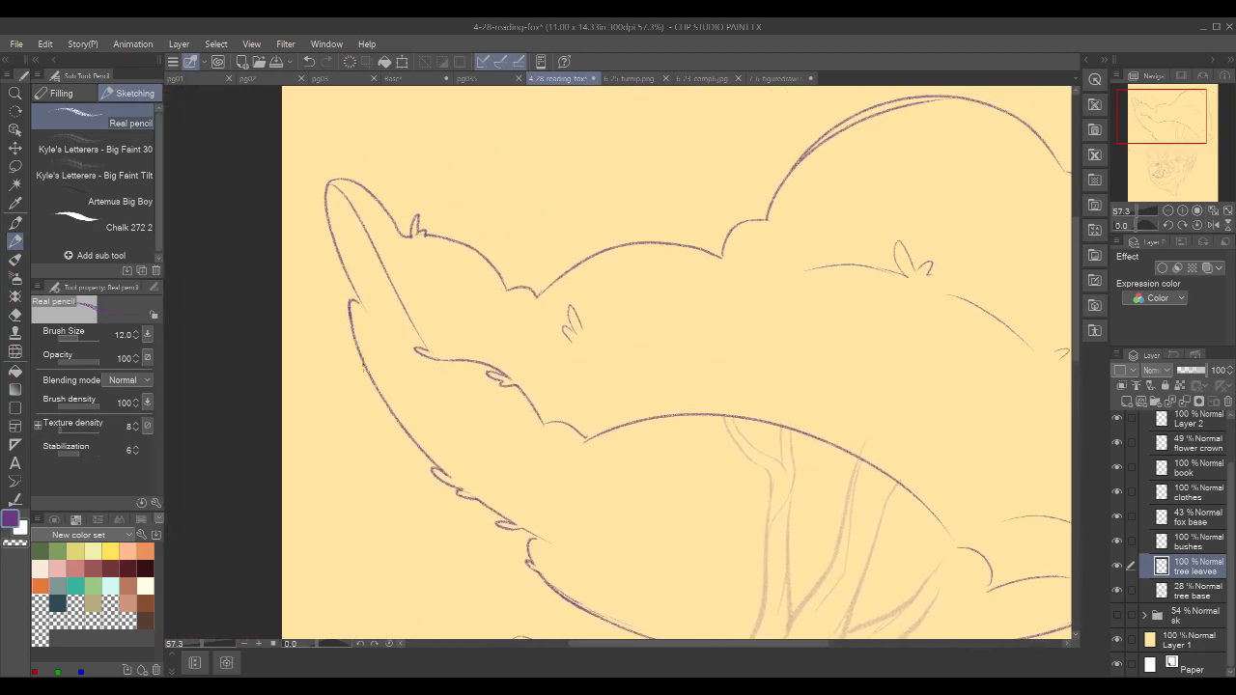
- Add small leaf shapes to the upper half of the left lobe's outer edge and erase the outline inside them
{"action": "left_click_drag", "start_coordinate": [362, 365], "coordinate": [359, 356]}
{"action": "key", "text": "ctrl+z"}
{"action": "key", "text": "c"}
{"action": "key", "text": "c"}
{"action": "left_click_drag", "start_coordinate": [390, 415], "coordinate": [400, 419]}
{"action": "key", "text": "c"}
{"action": "key", "text": "c"}
{"action": "left_click_drag", "start_coordinate": [868, 339], "coordinate": [739, 208]}
- Draw a larger leaf among the small ones low on the left lobe's outer edge and clean up the outline behind it
{"action": "scroll", "coordinate": [861, 206], "scroll_direction": "down", "scroll_amount": 4}
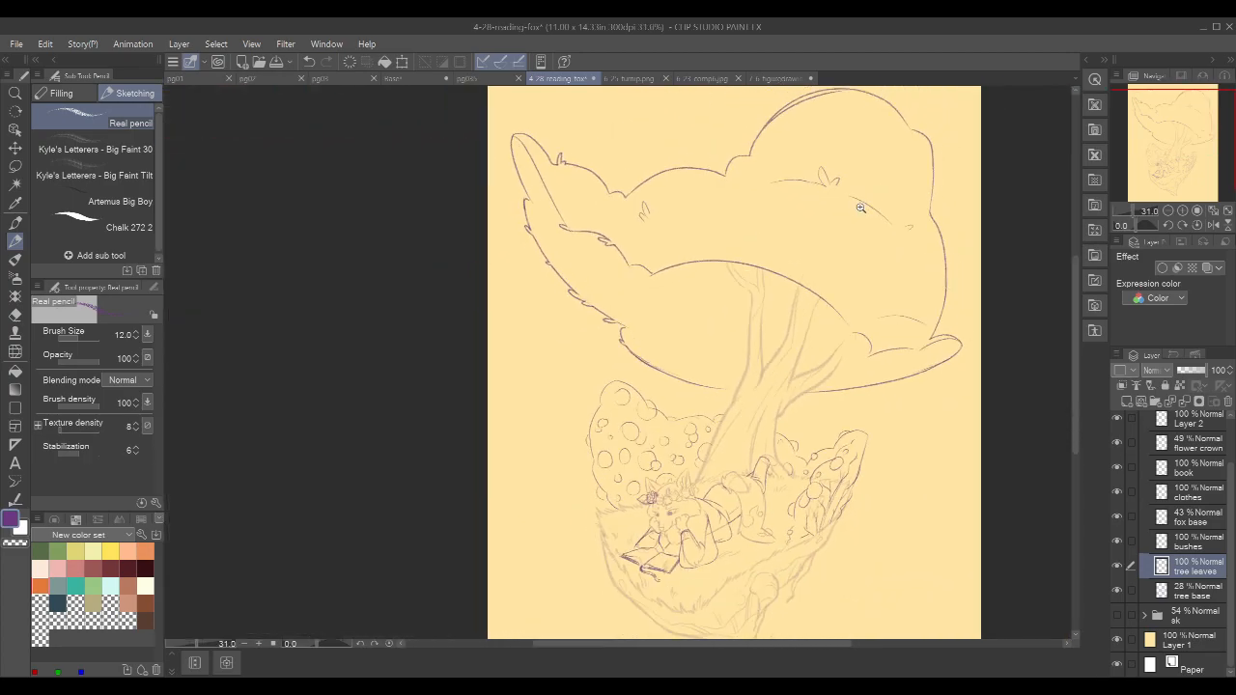
{"action": "scroll", "coordinate": [861, 205], "scroll_direction": "up", "scroll_amount": 4}
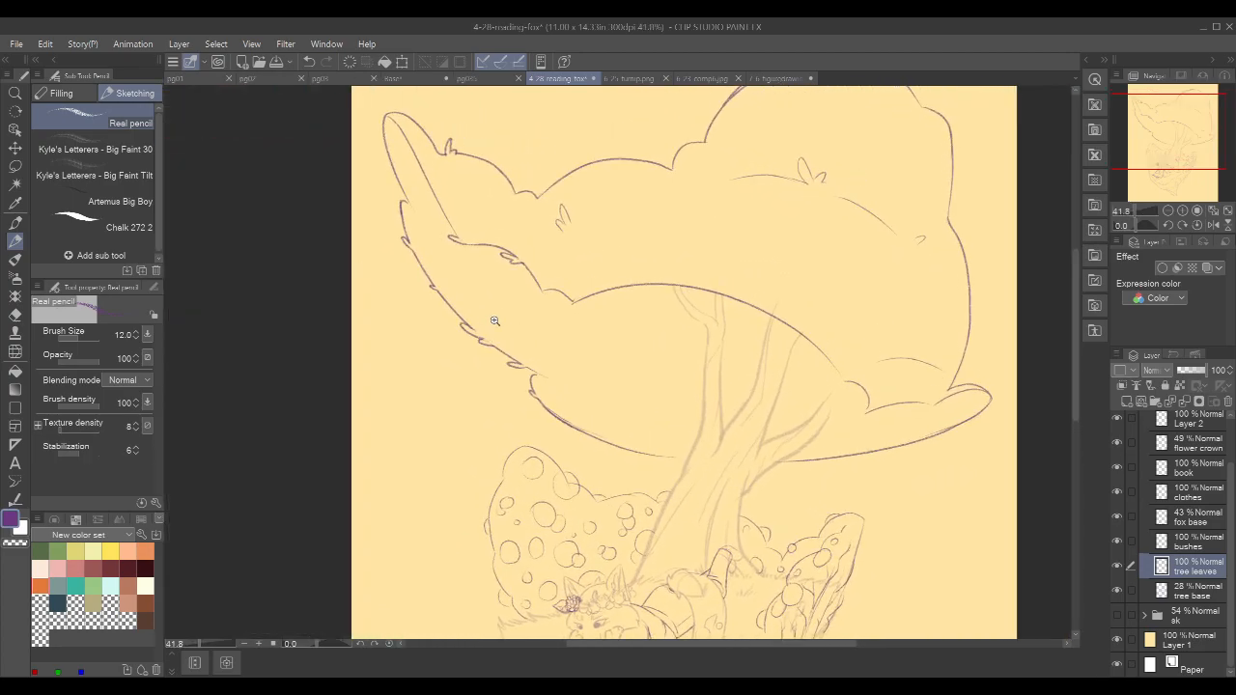
{"action": "scroll", "coordinate": [514, 308], "scroll_direction": "up", "scroll_amount": 1}
{"action": "scroll", "coordinate": [768, 196], "scroll_direction": "up", "scroll_amount": 1}
{"action": "key", "text": "r"}
{"action": "mouse_move", "coordinate": [850, 311]}
{"action": "left_mouse_down"}
{"action": "mouse_move", "coordinate": [849, 444]}
{"action": "mouse_move", "coordinate": [823, 458]}
{"action": "left_mouse_up"}
{"action": "key", "text": "p"}
{"action": "key", "text": "p"}
{"action": "left_click_drag", "start_coordinate": [766, 311], "coordinate": [737, 436]}
{"action": "mouse_move", "coordinate": [499, 459]}
{"action": "left_mouse_down"}
{"action": "mouse_move", "coordinate": [471, 407]}
{"action": "mouse_move", "coordinate": [485, 421]}
{"action": "mouse_move", "coordinate": [457, 413]}
{"action": "mouse_move", "coordinate": [497, 429]}
{"action": "mouse_move", "coordinate": [456, 414]}
{"action": "left_mouse_up"}
{"action": "key", "text": "ctrl+z"}
{"action": "key", "text": "ctrl+z"}
{"action": "key", "text": "ctrl+z"}
{"action": "key", "text": "ctrl+z"}
{"action": "key", "text": "c"}
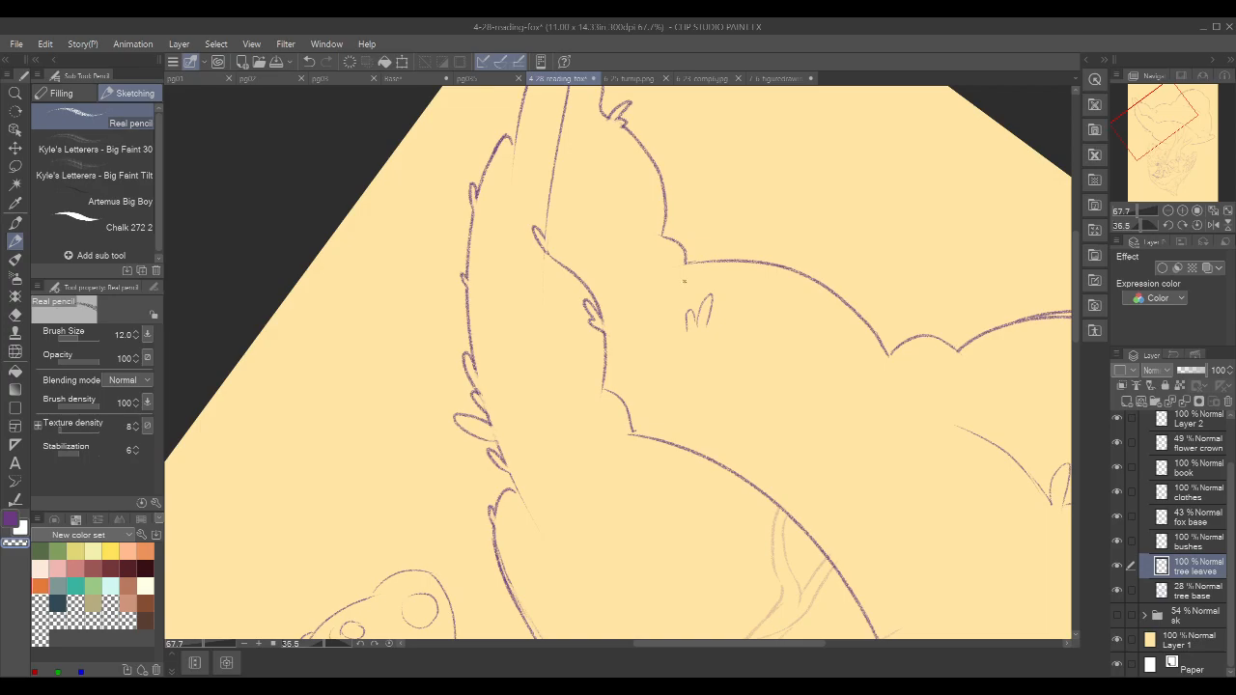
{"action": "key", "text": "r"}
{"action": "mouse_move", "coordinate": [855, 425]}
{"action": "left_mouse_down"}
{"action": "mouse_move", "coordinate": [858, 314]}
{"action": "mouse_move", "coordinate": [814, 279]}
{"action": "mouse_move", "coordinate": [746, 302]}
{"action": "left_mouse_up"}
{"action": "key", "text": "p"}
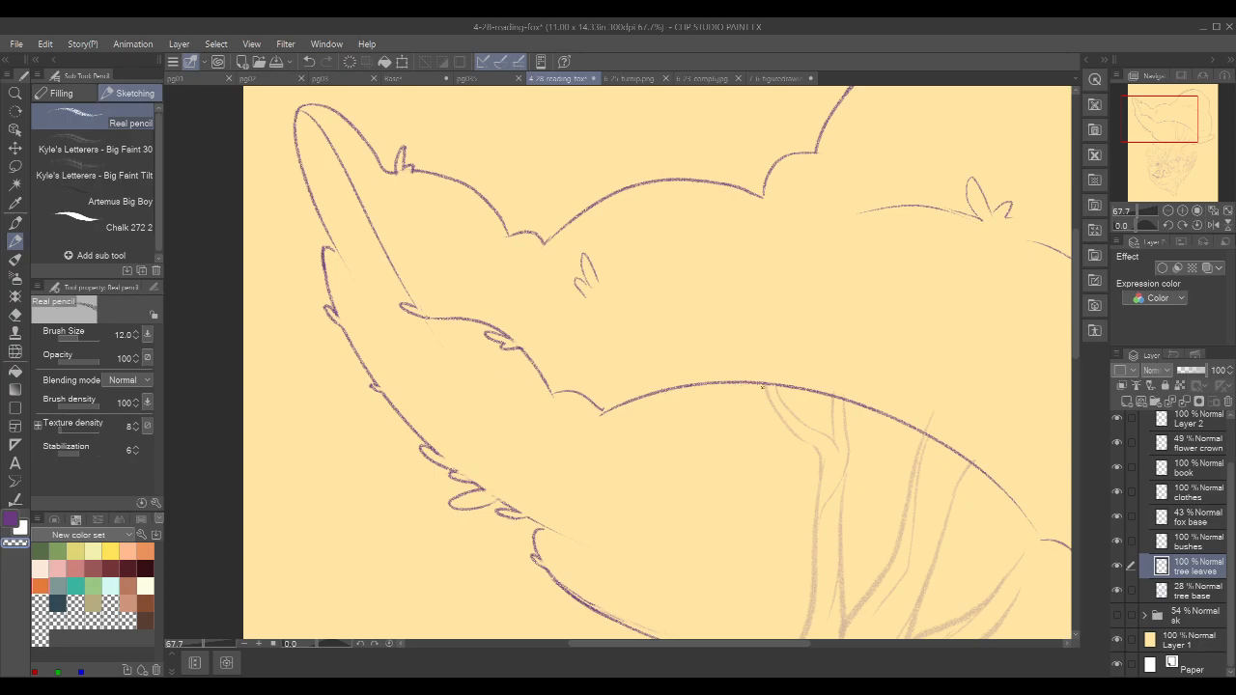
- Draw hanging leaves along the canopy's underside beside the leftmost branch and erase the edge line at their base
{"action": "mouse_move", "coordinate": [755, 384]}
{"action": "left_mouse_down"}
{"action": "mouse_move", "coordinate": [744, 389]}
{"action": "mouse_move", "coordinate": [774, 389]}
{"action": "left_mouse_up"}
{"action": "mouse_move", "coordinate": [681, 387]}
{"action": "left_mouse_down"}
{"action": "mouse_move", "coordinate": [694, 386]}
{"action": "mouse_move", "coordinate": [642, 399]}
{"action": "left_mouse_up"}
{"action": "left_click_drag", "start_coordinate": [922, 329], "coordinate": [847, 329]}
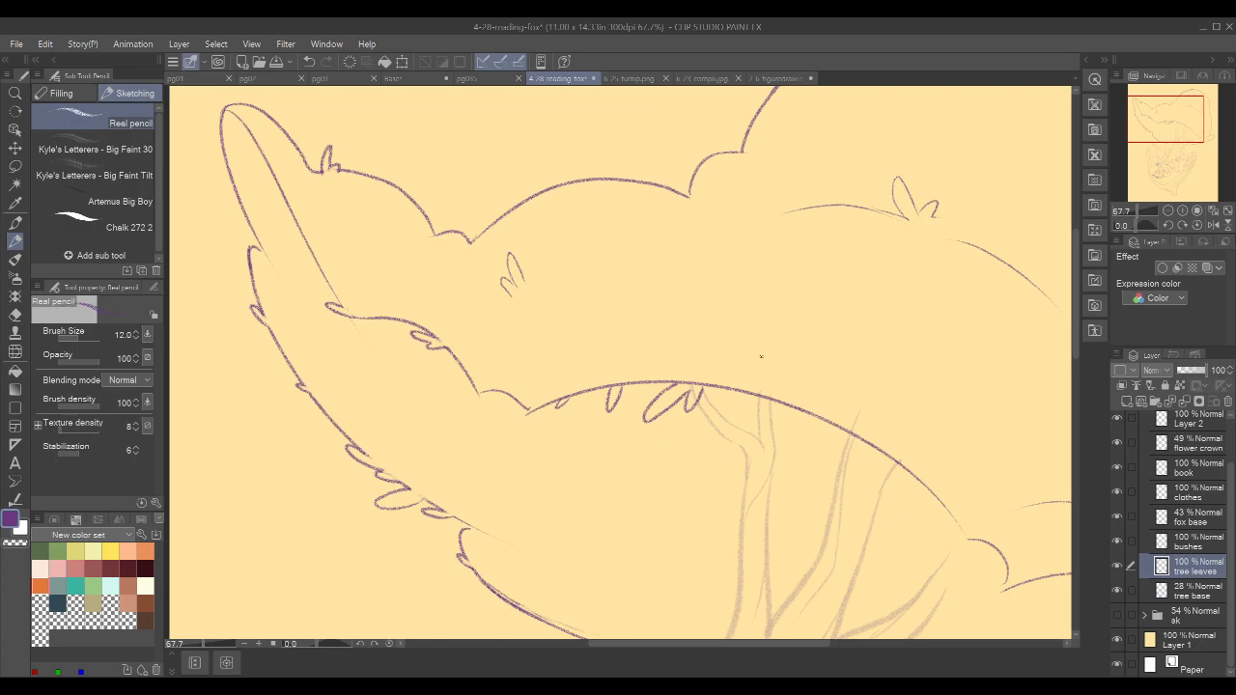
{"action": "key", "text": "c"}
{"action": "left_click", "coordinate": [690, 386]}
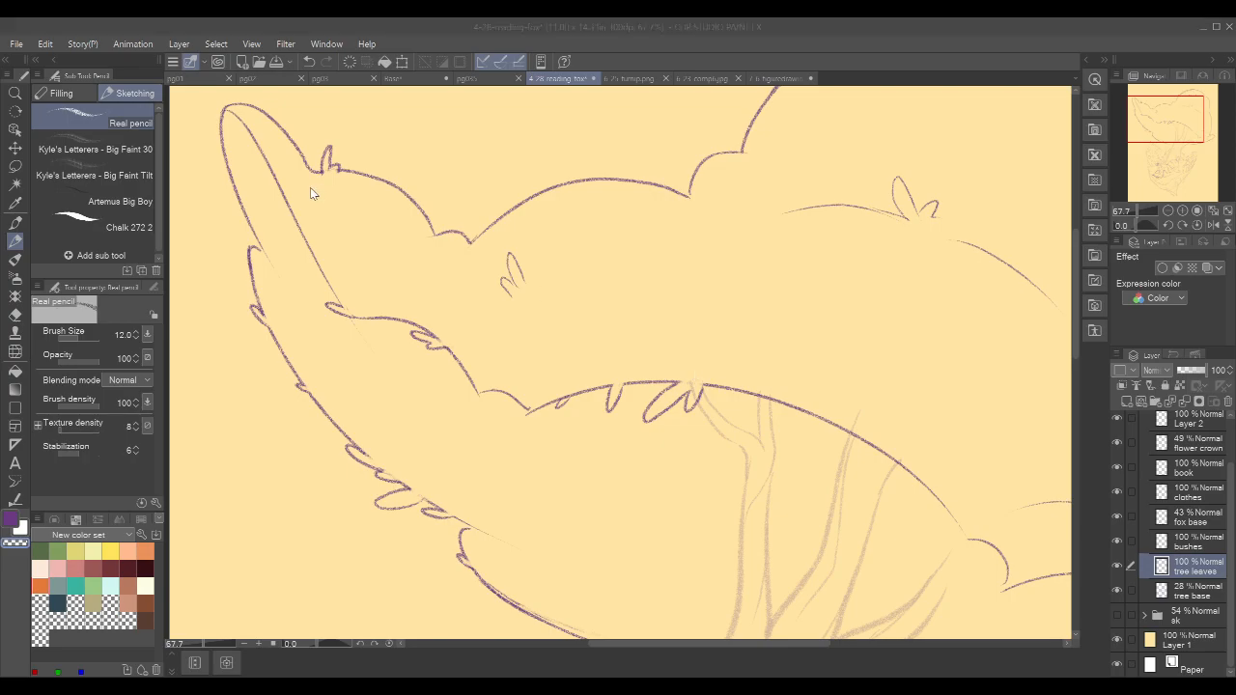
- Open the 5-2-ribs sketch, glance at the figure drawing page and return to the reading fox document
{"action": "double_click", "coordinate": [433, 335]}
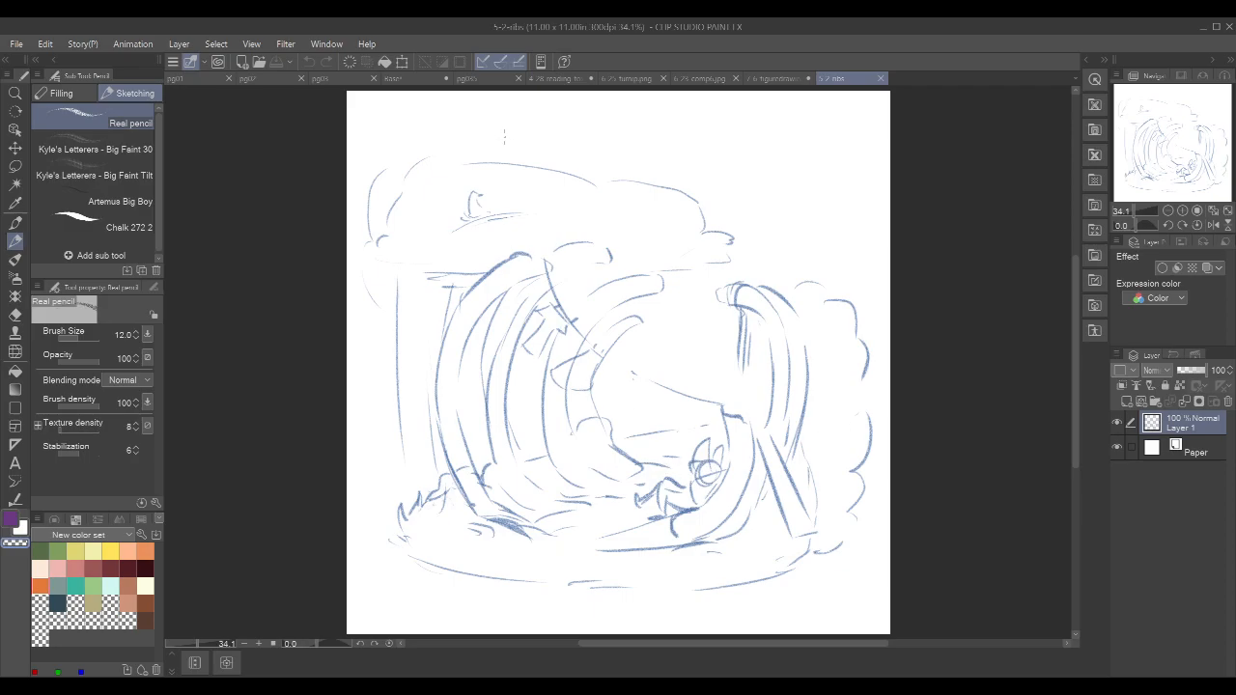
{"action": "left_click", "coordinate": [780, 78]}
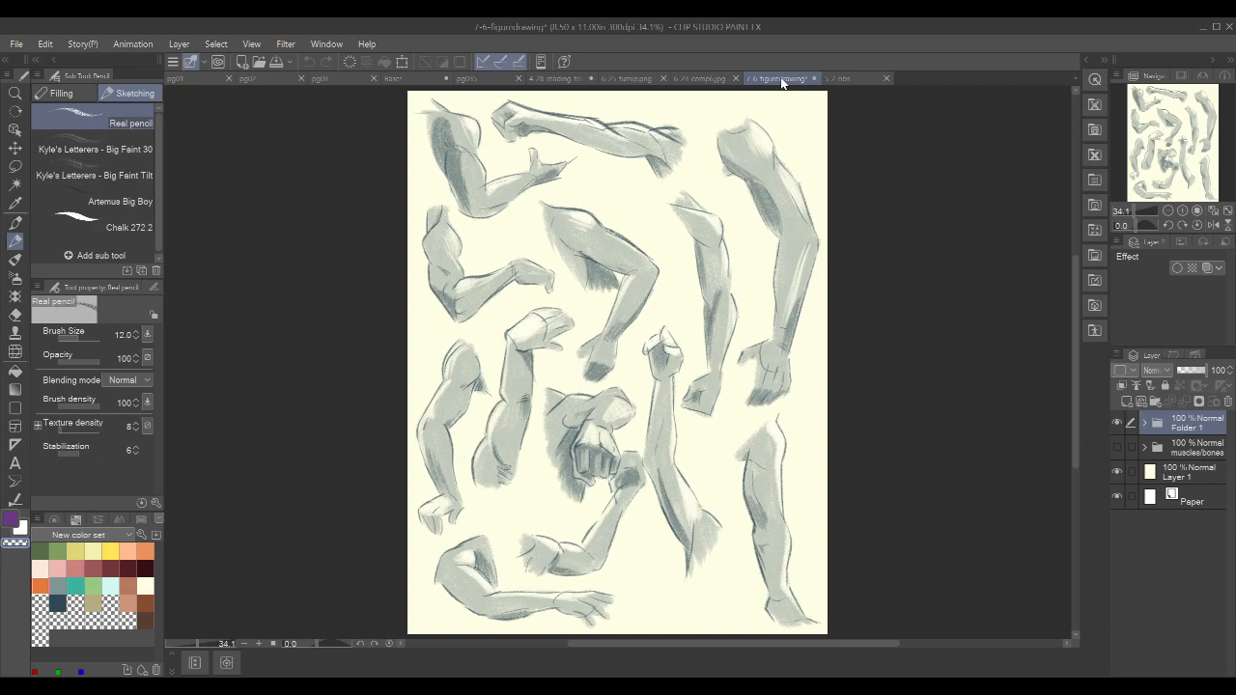
{"action": "left_click", "coordinate": [565, 79]}
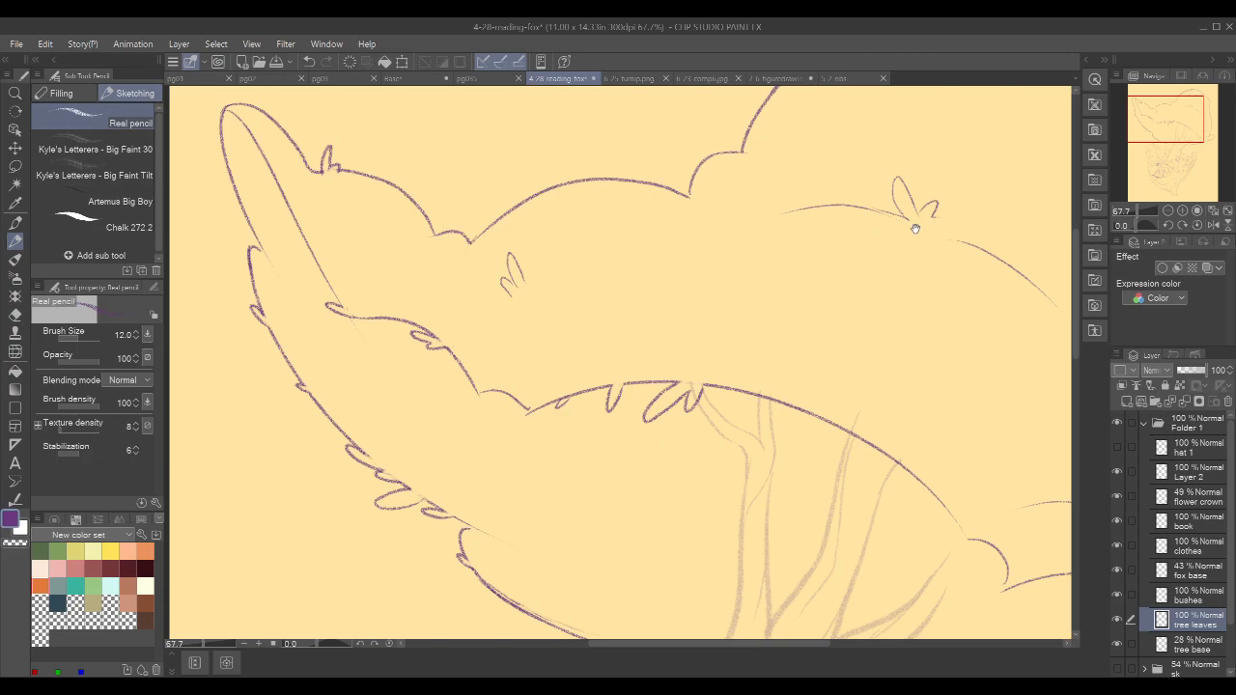
- Fill the gap between the hanging leaves on the canopy's underside with another leaf and erase the overlapping edge line
{"action": "left_click_drag", "start_coordinate": [909, 227], "coordinate": [950, 251]}
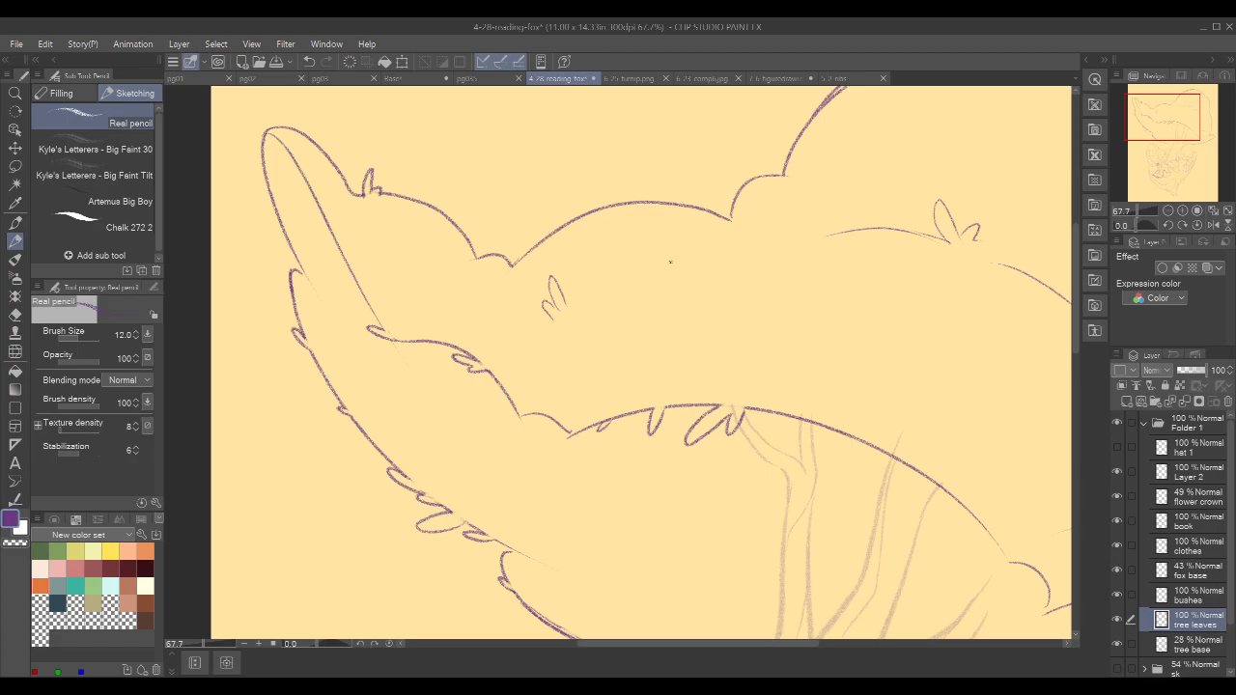
{"action": "mouse_move", "coordinate": [676, 409]}
{"action": "left_mouse_down"}
{"action": "mouse_move", "coordinate": [664, 424]}
{"action": "mouse_move", "coordinate": [674, 409]}
{"action": "left_mouse_up"}
{"action": "key", "text": "ctrl+z"}
{"action": "key", "text": "c"}
{"action": "key", "text": "c"}
{"action": "left_click_drag", "start_coordinate": [912, 348], "coordinate": [892, 346]}
{"action": "left_click_drag", "start_coordinate": [621, 407], "coordinate": [608, 422]}
{"action": "key", "text": "c"}
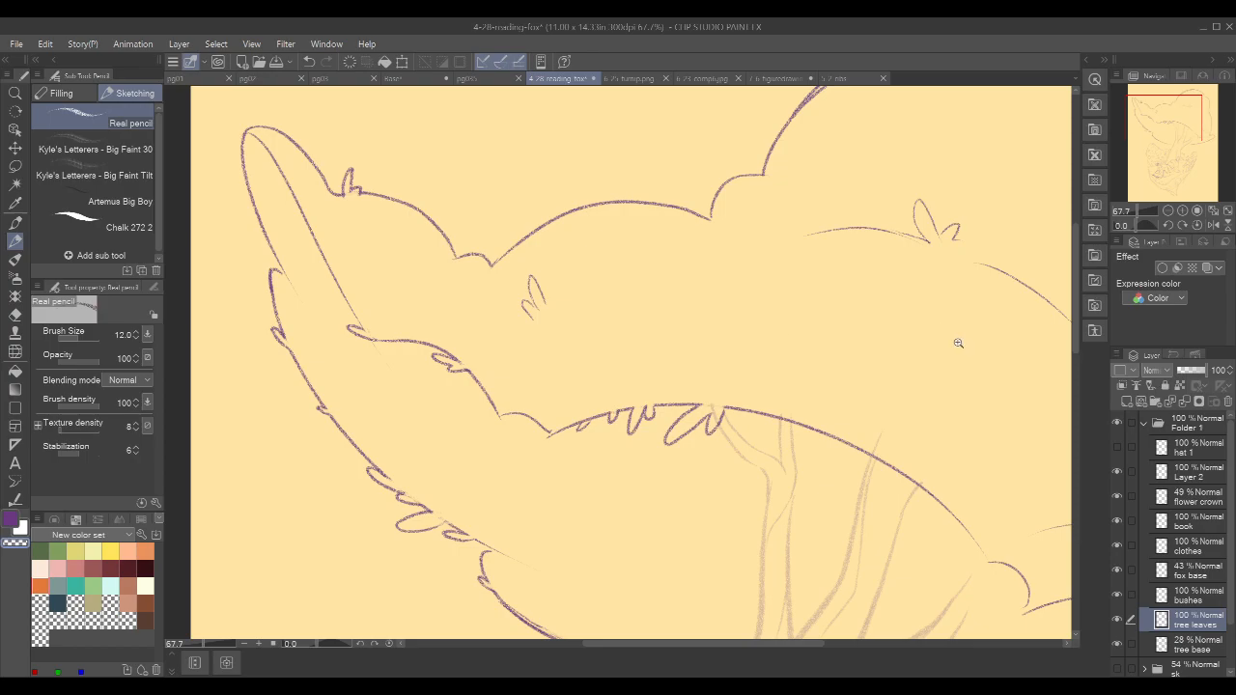
- Add a leaf tuft on the outer edge of the canopy's left tip, just above the notch, and erase the overlapping lines
{"action": "scroll", "coordinate": [953, 339], "scroll_direction": "down", "scroll_amount": 3}
{"action": "mouse_move", "coordinate": [933, 337]}
{"action": "left_mouse_down"}
{"action": "mouse_move", "coordinate": [976, 356]}
{"action": "mouse_move", "coordinate": [829, 373]}
{"action": "mouse_move", "coordinate": [763, 396]}
{"action": "left_mouse_up"}
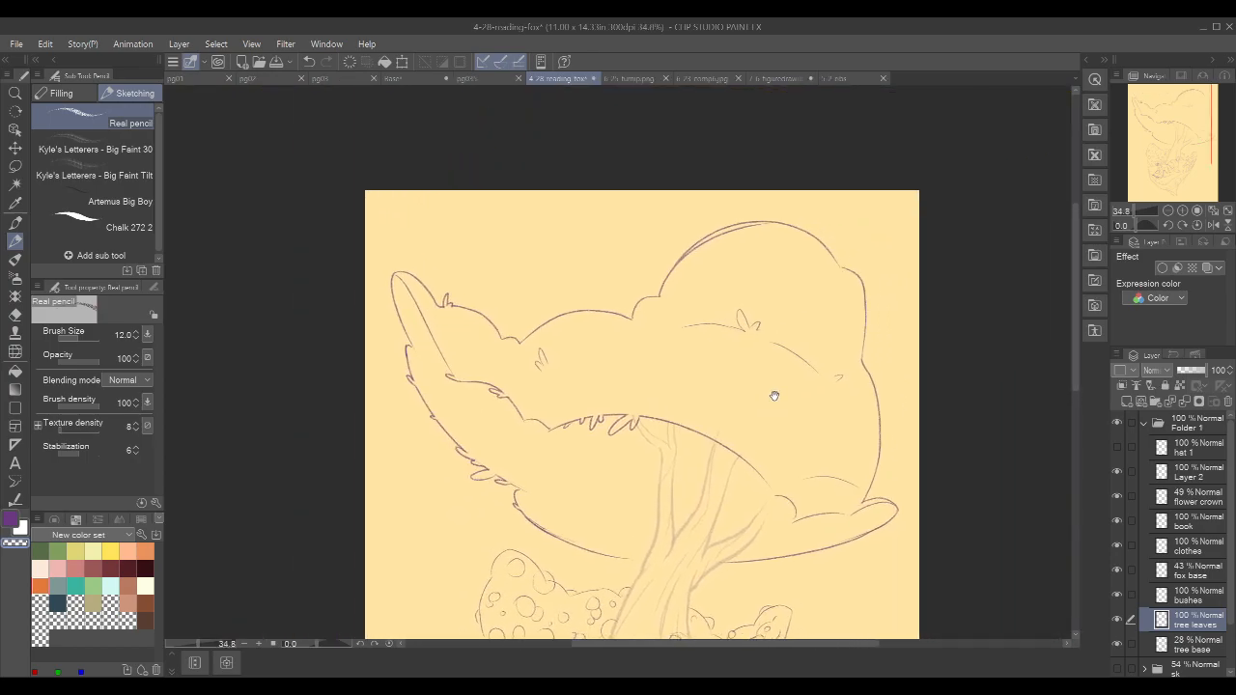
{"action": "left_click_drag", "start_coordinate": [846, 388], "coordinate": [840, 388]}
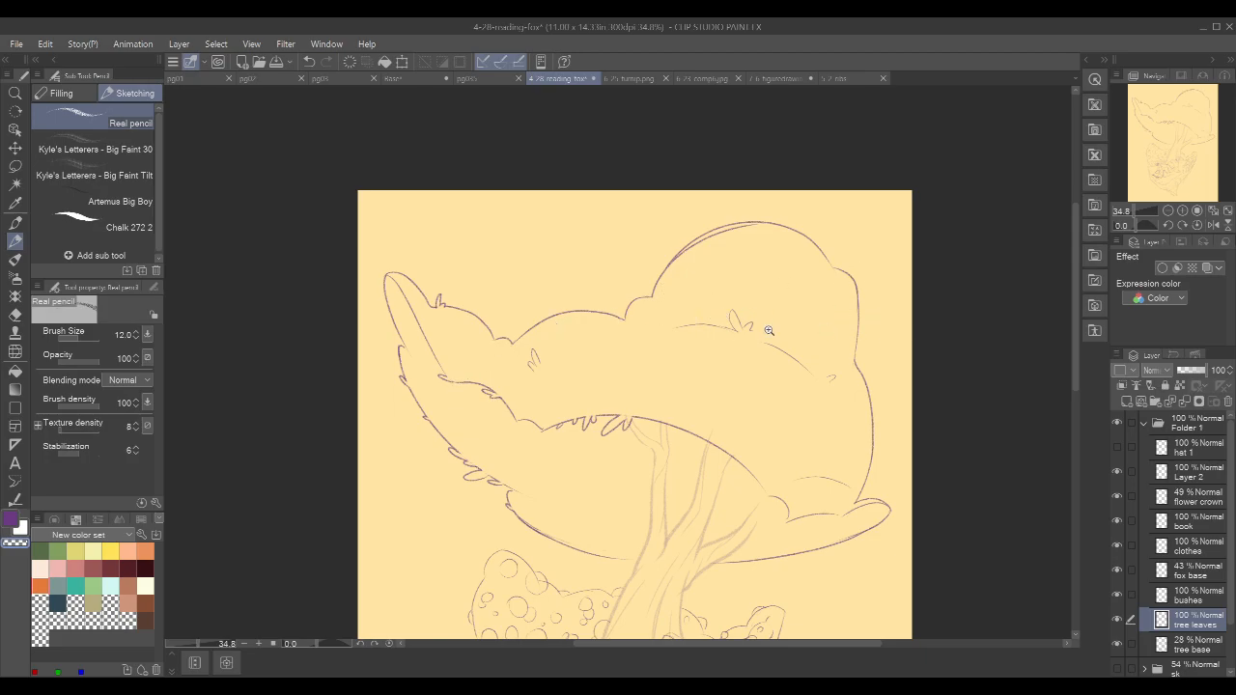
{"action": "scroll", "coordinate": [455, 387], "scroll_direction": "up", "scroll_amount": 3}
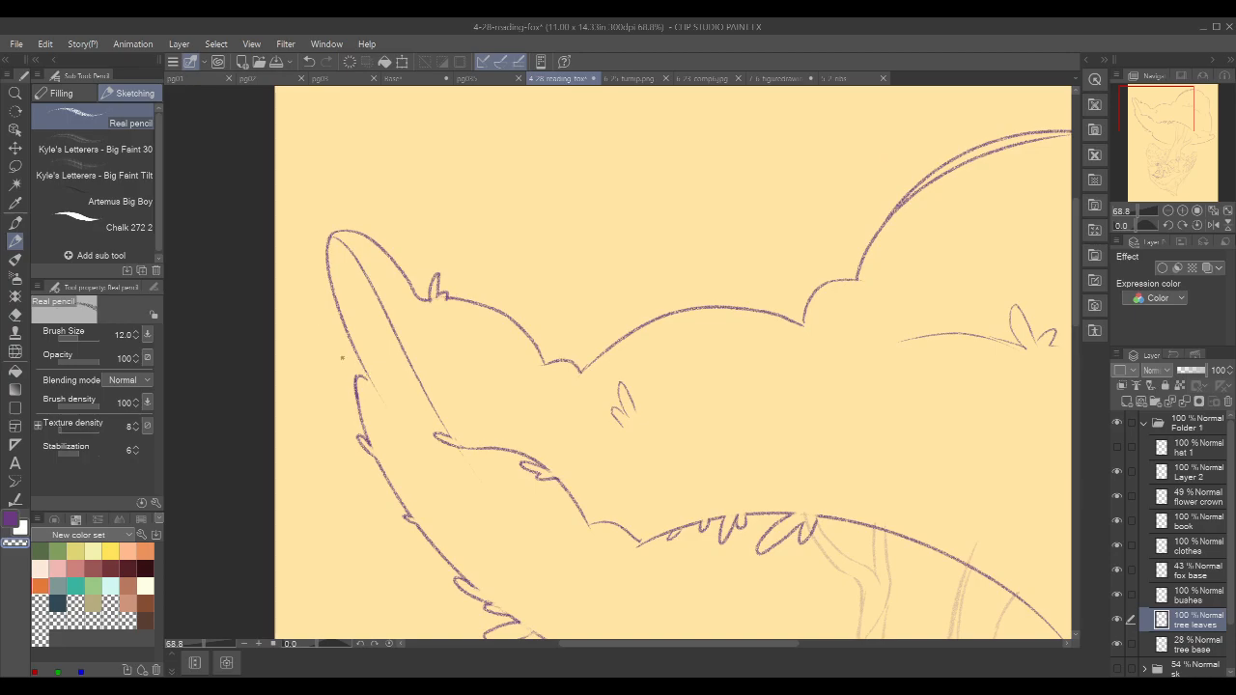
{"action": "key", "text": "c"}
{"action": "mouse_move", "coordinate": [364, 372]}
{"action": "left_mouse_down"}
{"action": "mouse_move", "coordinate": [337, 346]}
{"action": "mouse_move", "coordinate": [356, 345]}
{"action": "mouse_move", "coordinate": [362, 365]}
{"action": "left_mouse_up"}
{"action": "key", "text": "ctrl+z"}
{"action": "key", "text": "ctrl+z"}
{"action": "key", "text": "c"}
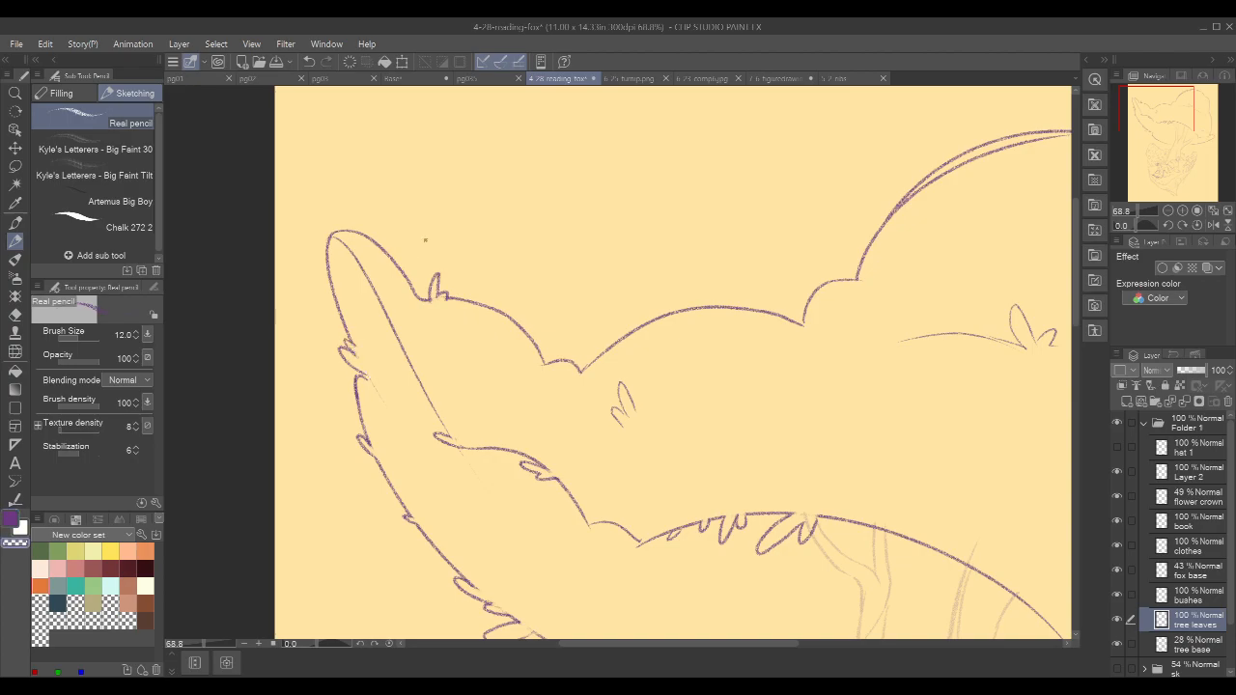
{"action": "left_click_drag", "start_coordinate": [366, 374], "coordinate": [355, 381]}
{"action": "key", "text": "c"}
- Add more leaves below the notch on the left lobe's outer edge, including a larger one, and erase the outline behind them
{"action": "left_click_drag", "start_coordinate": [563, 318], "coordinate": [533, 296]}
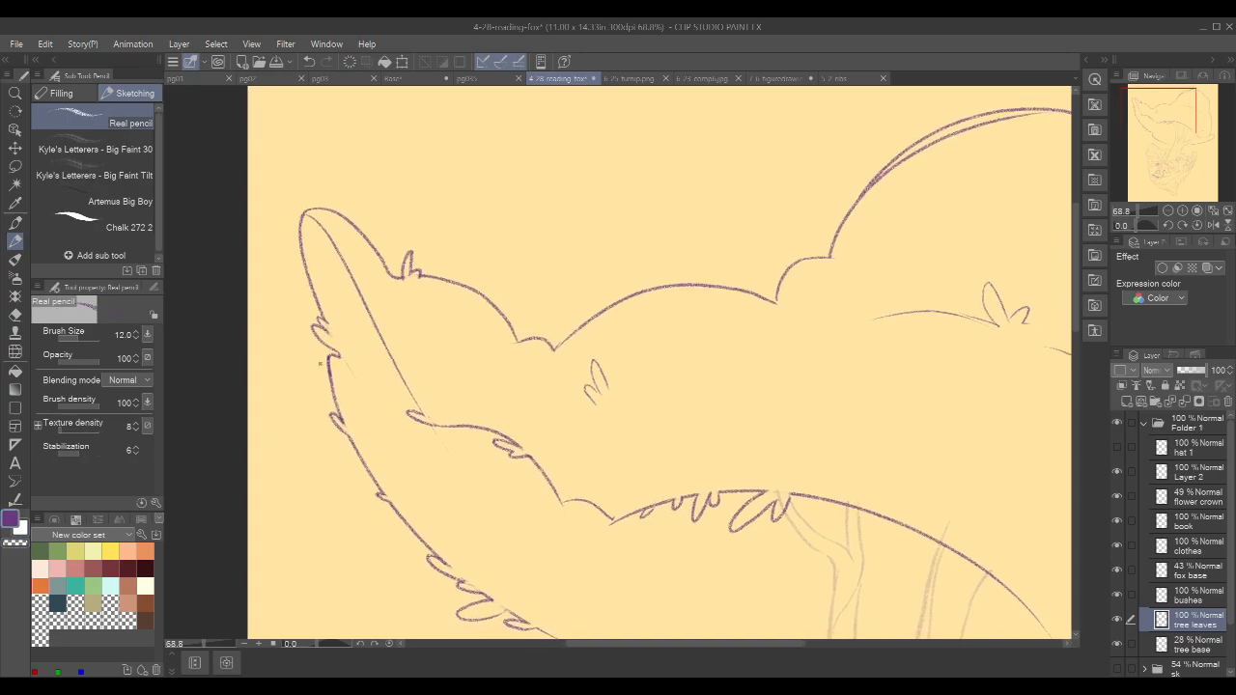
{"action": "key", "text": "c"}
{"action": "key", "text": "c"}
{"action": "left_click_drag", "start_coordinate": [414, 316], "coordinate": [394, 288]}
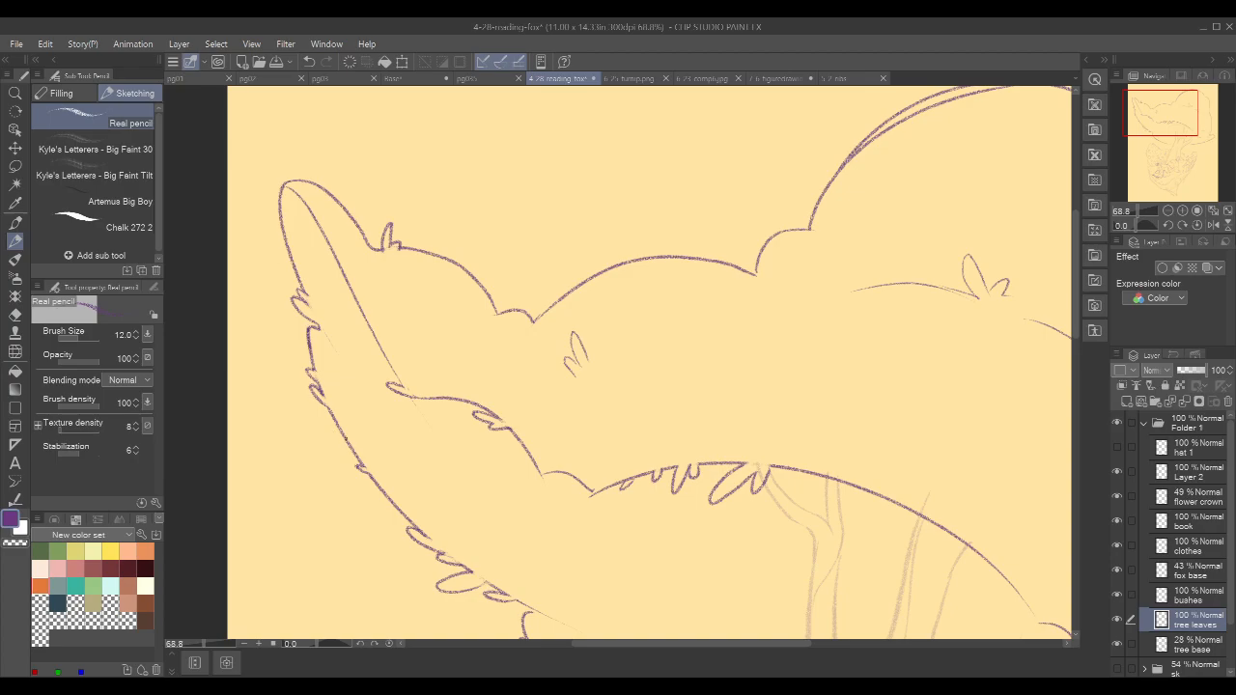
{"action": "left_click_drag", "start_coordinate": [310, 421], "coordinate": [348, 435]}
{"action": "key", "text": "c"}
- Draw leaf shapes on the upper outline between the left tip and its existing tuft, erasing the original line there
{"action": "scroll", "coordinate": [779, 214], "scroll_direction": "down", "scroll_amount": 4}
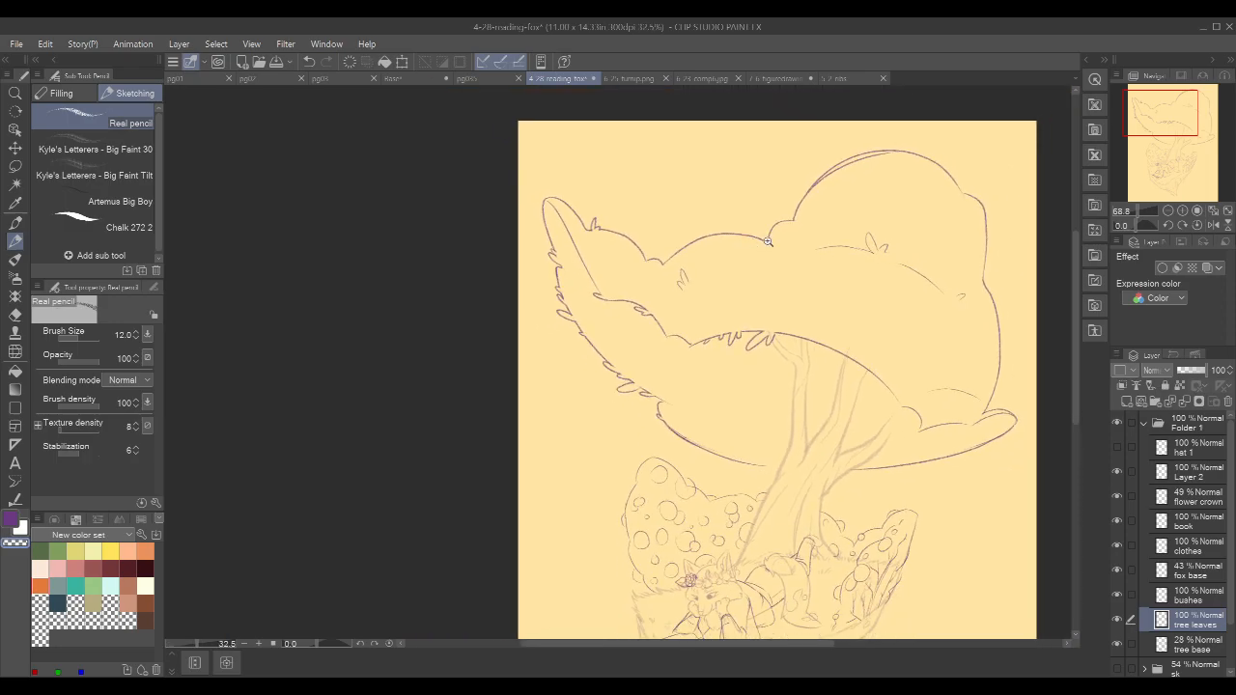
{"action": "mouse_move", "coordinate": [905, 297]}
{"action": "left_mouse_down"}
{"action": "mouse_move", "coordinate": [725, 263]}
{"action": "mouse_move", "coordinate": [681, 224]}
{"action": "left_mouse_up"}
{"action": "key", "text": "c"}
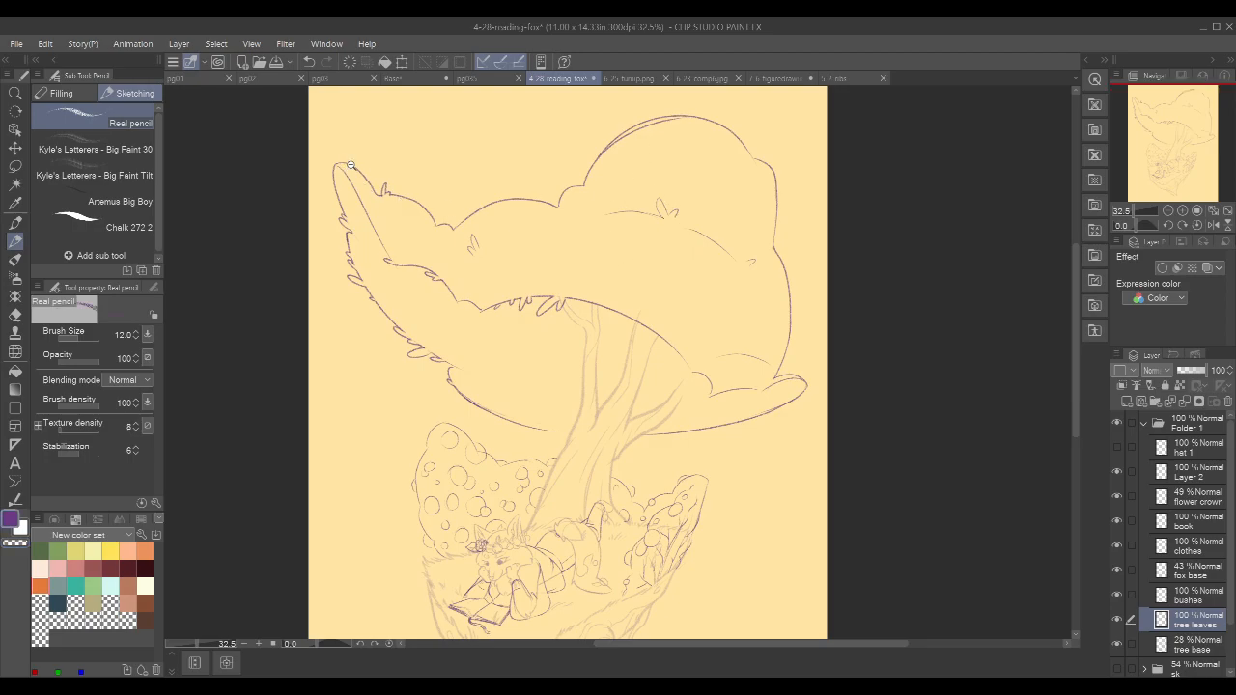
{"action": "scroll", "coordinate": [530, 299], "scroll_direction": "up", "scroll_amount": 5}
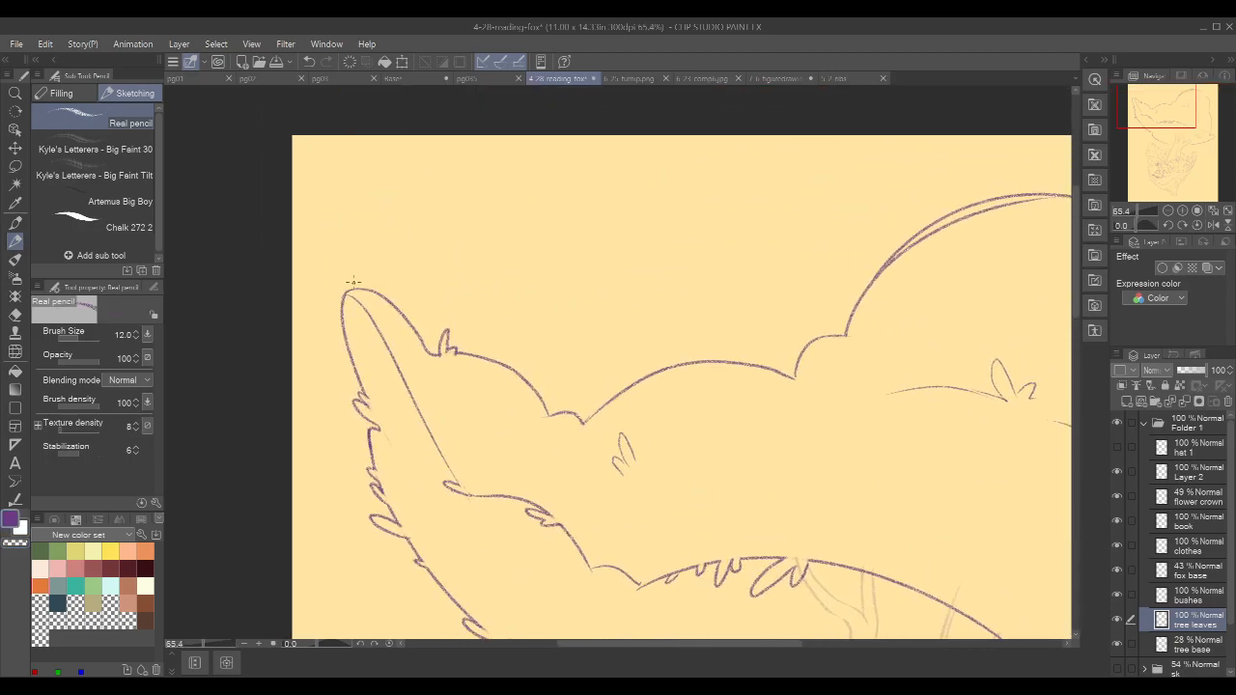
{"action": "mouse_move", "coordinate": [381, 287]}
{"action": "left_mouse_down"}
{"action": "mouse_move", "coordinate": [423, 332]}
{"action": "mouse_move", "coordinate": [405, 305]}
{"action": "left_mouse_up"}
{"action": "key", "text": "ctrl+z"}
{"action": "key", "text": "c"}
{"action": "left_click_drag", "start_coordinate": [406, 316], "coordinate": [422, 348]}
{"action": "key", "text": "c"}
{"action": "left_click_drag", "start_coordinate": [554, 283], "coordinate": [529, 275]}
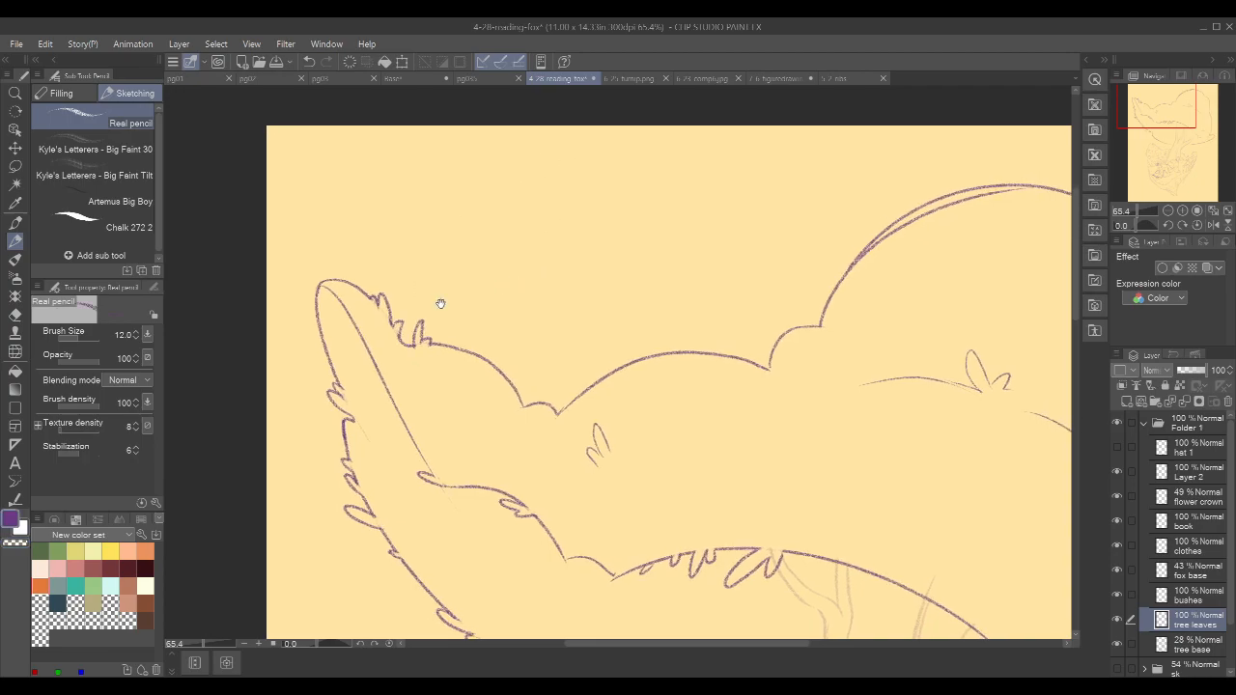
- Add a leaf to the lower end of the left tip's inner edge and erase the line it replaces
{"action": "left_click_drag", "start_coordinate": [431, 475], "coordinate": [415, 447]}
{"action": "key", "text": "ctrl+z"}
{"action": "key", "text": "ctrl+z"}
{"action": "key", "text": "c"}
{"action": "left_click_drag", "start_coordinate": [418, 447], "coordinate": [432, 473]}
{"action": "key", "text": "c"}
{"action": "left_click_drag", "start_coordinate": [487, 326], "coordinate": [471, 328]}
- Draw small leaves where the left tip's inner edge turns into the lobe's lower edge and erase the overlapping line
{"action": "left_click_drag", "start_coordinate": [525, 380], "coordinate": [595, 302]}
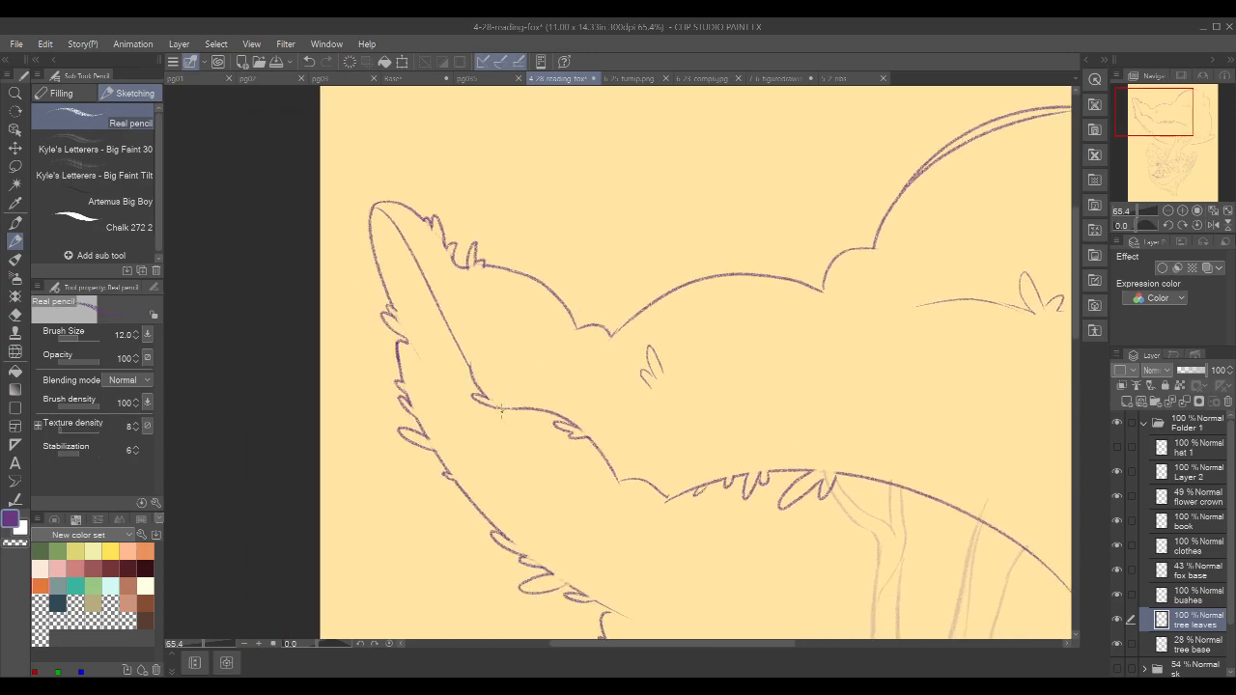
{"action": "left_click_drag", "start_coordinate": [502, 410], "coordinate": [507, 412]}
{"action": "key", "text": "ctrl+z"}
{"action": "key", "text": "c"}
{"action": "left_click_drag", "start_coordinate": [705, 345], "coordinate": [668, 348]}
{"action": "left_click_drag", "start_coordinate": [477, 411], "coordinate": [488, 415]}
{"action": "key", "text": "c"}
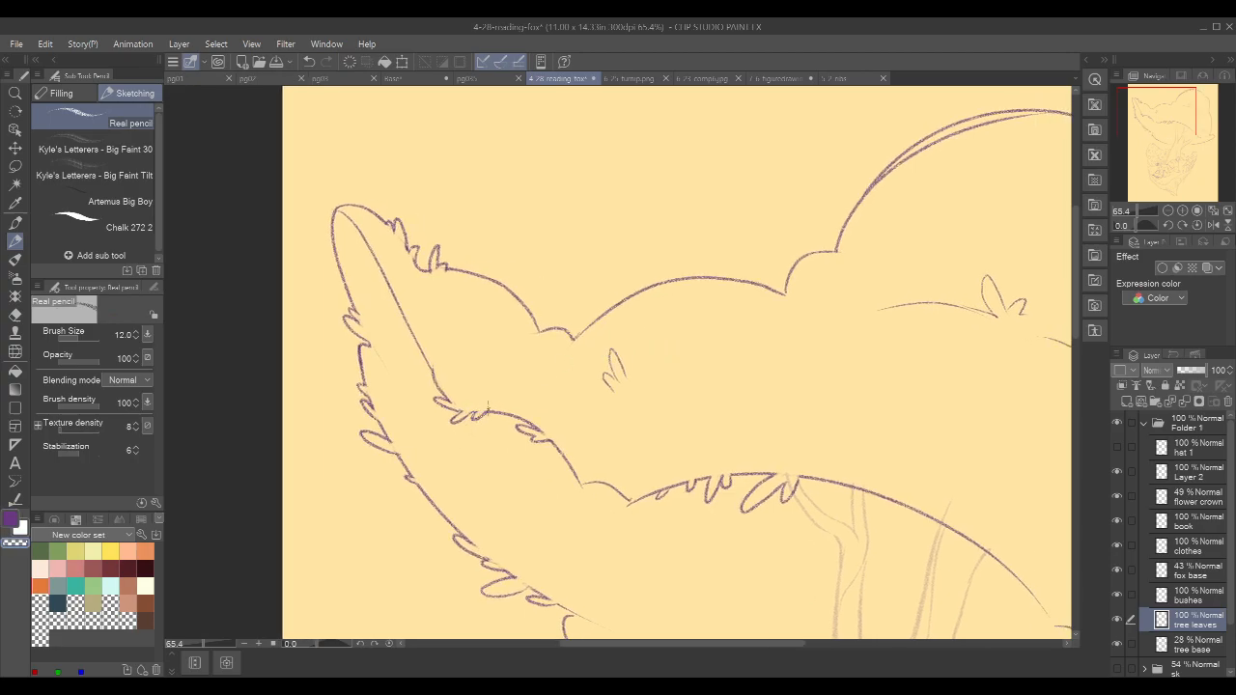
{"action": "key", "text": "c"}
- Replace the middle of the left tip's inner edge with a leaf tuft, redrawing the strokes and erasing the old line
{"action": "left_click_drag", "start_coordinate": [665, 347], "coordinate": [711, 451]}
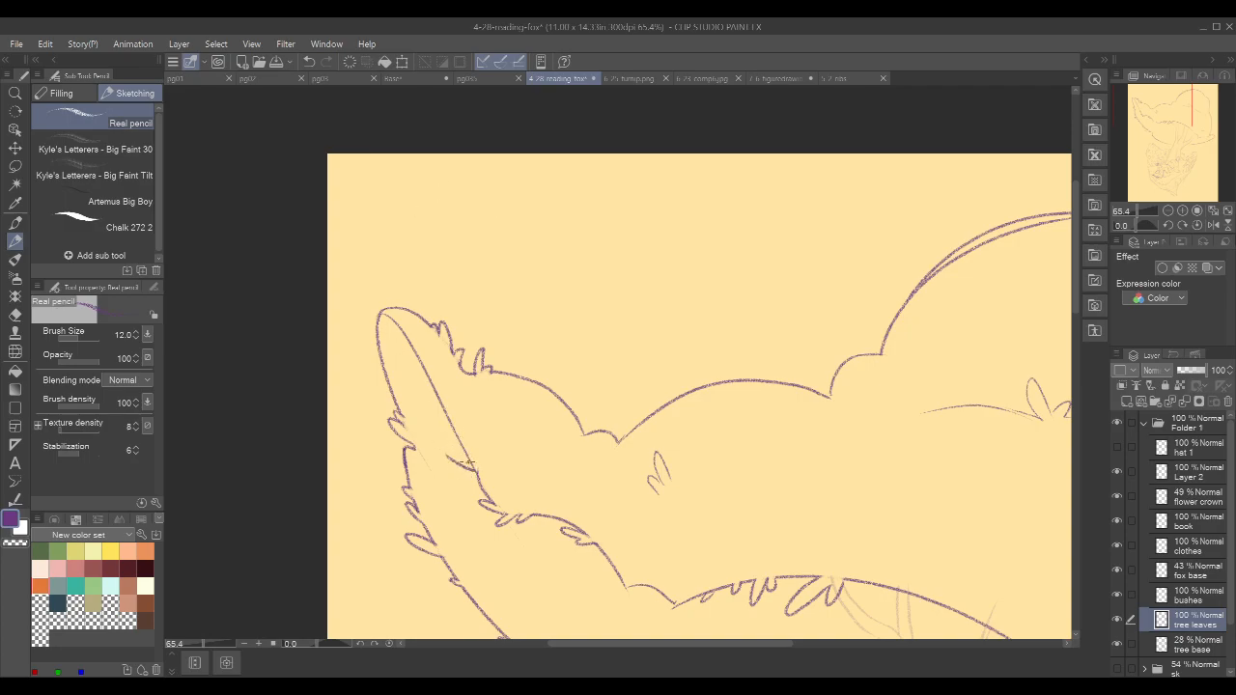
{"action": "key", "text": "ctrl+z"}
{"action": "mouse_move", "coordinate": [477, 473]}
{"action": "left_mouse_down"}
{"action": "mouse_move", "coordinate": [446, 448]}
{"action": "mouse_move", "coordinate": [460, 465]}
{"action": "left_mouse_up"}
{"action": "key", "text": "ctrl+z"}
{"action": "mouse_move", "coordinate": [461, 445]}
{"action": "left_mouse_down"}
{"action": "mouse_move", "coordinate": [436, 411]}
{"action": "mouse_move", "coordinate": [470, 459]}
{"action": "left_mouse_up"}
{"action": "key", "text": "c"}
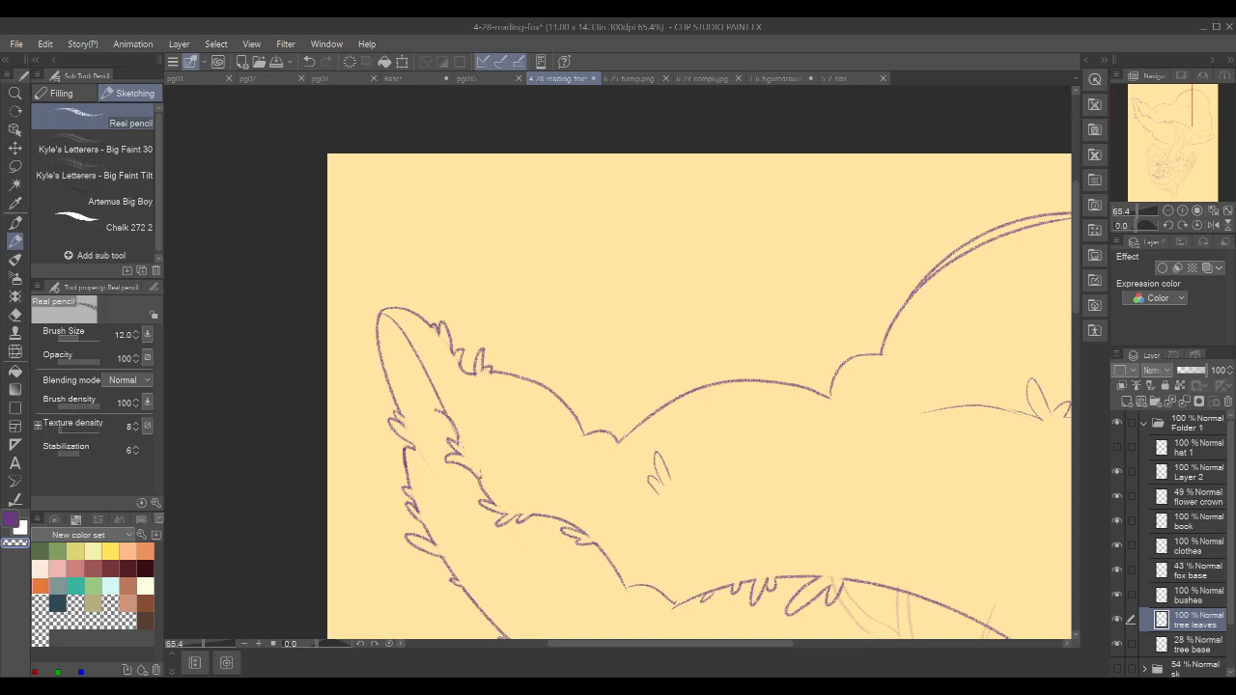
- Continue the leaf shapes up the left tip's inner edge to its upper end and erase the smooth line beneath them
{"action": "scroll", "coordinate": [612, 281], "scroll_direction": "up", "scroll_amount": 1}
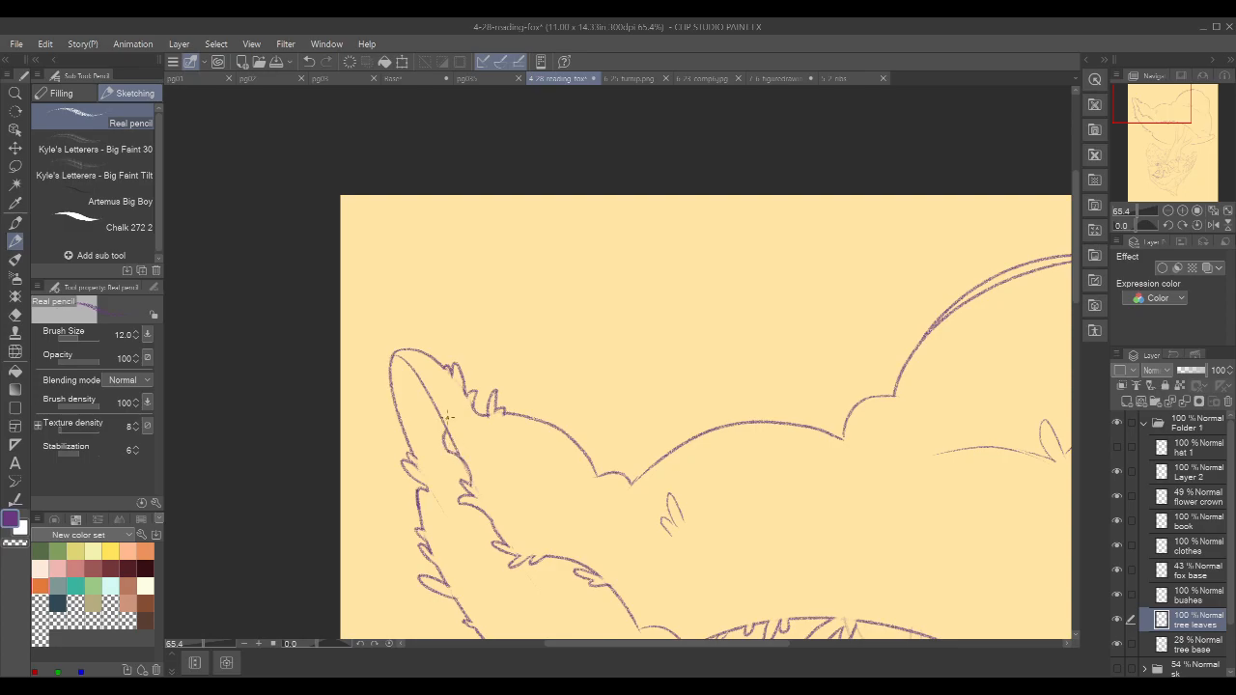
{"action": "key", "text": "c"}
{"action": "left_click_drag", "start_coordinate": [463, 459], "coordinate": [468, 479]}
{"action": "key", "text": "c"}
{"action": "left_click_drag", "start_coordinate": [445, 435], "coordinate": [416, 378]}
{"action": "key", "text": "ctrl+z"}
{"action": "key", "text": "ctrl+z"}
{"action": "key", "text": "ctrl+z"}
{"action": "left_click_drag", "start_coordinate": [425, 390], "coordinate": [417, 381]}
{"action": "key", "text": "c"}
- Examine the whole illustration to judge the canopy's leafy left side against the rest of the tree
{"action": "scroll", "coordinate": [878, 323], "scroll_direction": "down", "scroll_amount": 3}
{"action": "mouse_move", "coordinate": [946, 349]}
{"action": "left_mouse_down"}
{"action": "mouse_move", "coordinate": [824, 305]}
{"action": "mouse_move", "coordinate": [860, 331]}
{"action": "mouse_move", "coordinate": [829, 314]}
{"action": "left_mouse_up"}
{"action": "mouse_move", "coordinate": [930, 330]}
{"action": "left_mouse_down"}
{"action": "mouse_move", "coordinate": [917, 290]}
{"action": "mouse_move", "coordinate": [903, 309]}
{"action": "mouse_move", "coordinate": [936, 312]}
{"action": "mouse_move", "coordinate": [910, 295]}
{"action": "mouse_move", "coordinate": [839, 325]}
{"action": "mouse_move", "coordinate": [912, 282]}
{"action": "left_mouse_up"}
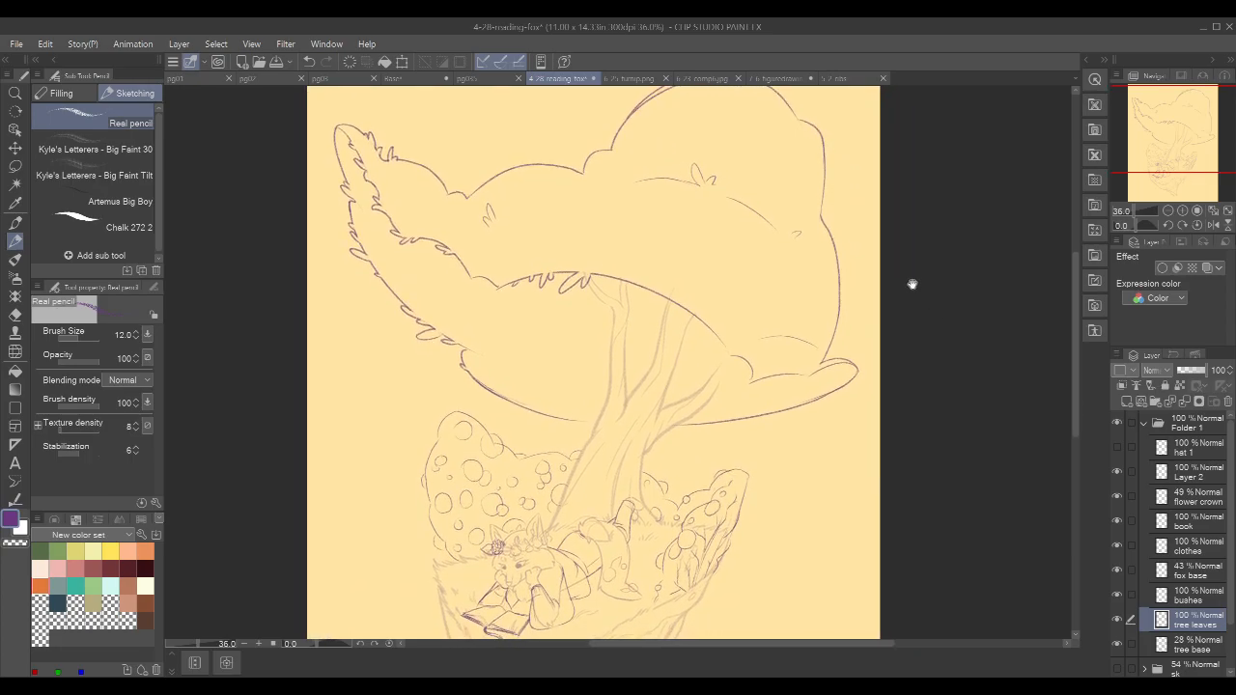
{"action": "left_click_drag", "start_coordinate": [917, 343], "coordinate": [916, 306]}
{"action": "mouse_move", "coordinate": [905, 375]}
{"action": "left_mouse_down"}
{"action": "mouse_move", "coordinate": [913, 336]}
{"action": "mouse_move", "coordinate": [910, 377]}
{"action": "left_mouse_up"}
{"action": "scroll", "coordinate": [985, 306], "scroll_direction": "down", "scroll_amount": 3}
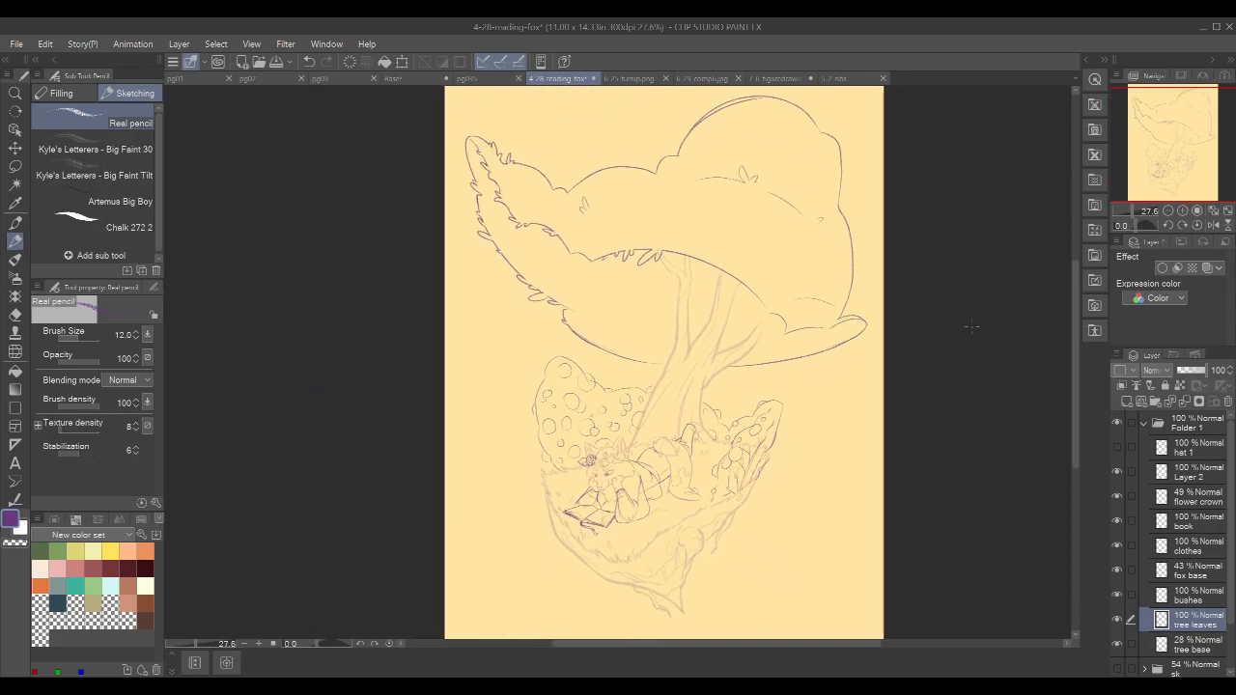
{"action": "scroll", "coordinate": [705, 236], "scroll_direction": "up", "scroll_amount": 2}
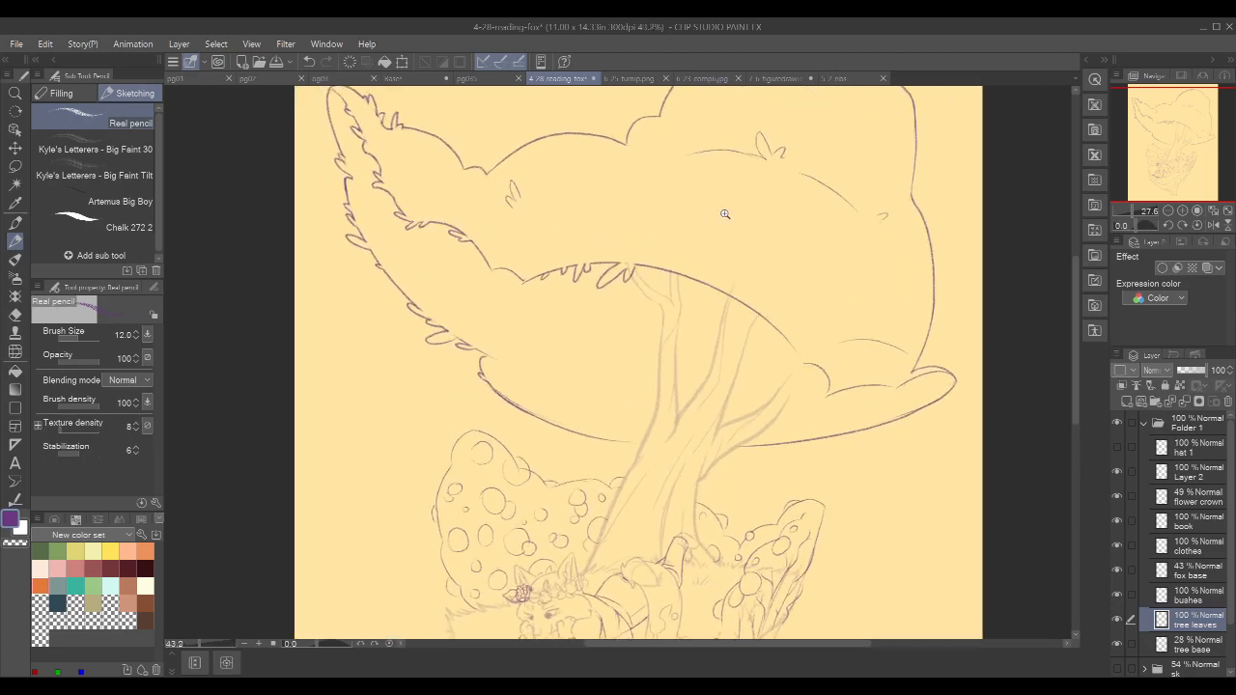
{"action": "left_click_drag", "start_coordinate": [888, 206], "coordinate": [822, 244]}
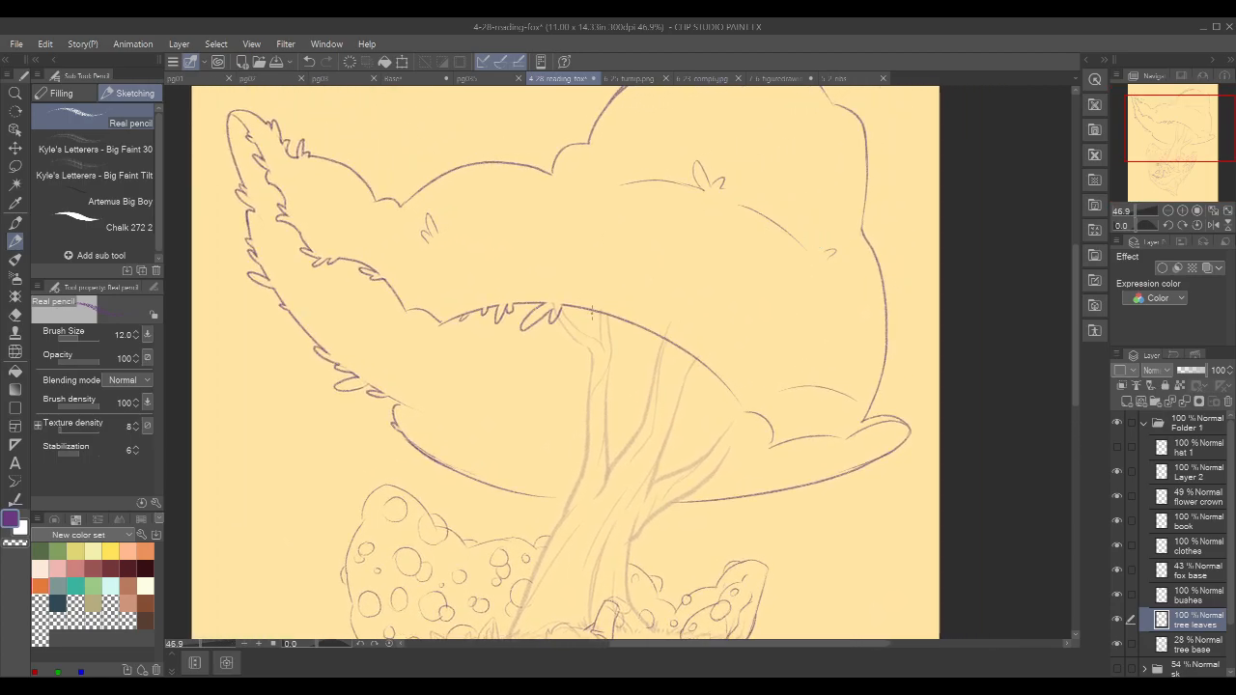
{"action": "mouse_move", "coordinate": [562, 305]}
{"action": "left_mouse_down"}
{"action": "mouse_move", "coordinate": [603, 333]}
{"action": "mouse_move", "coordinate": [588, 325]}
{"action": "mouse_move", "coordinate": [609, 320]}
{"action": "left_mouse_up"}
{"action": "key", "text": "ctrl+z"}
{"action": "key", "text": "ctrl+z"}
{"action": "key", "text": "ctrl+z"}
{"action": "key", "text": "ctrl+z"}
{"action": "key", "text": "ctrl+z"}
- Add a small leaf tuft on the upper outline where the canopy's large dome begins
{"action": "left_click_drag", "start_coordinate": [910, 247], "coordinate": [860, 332]}
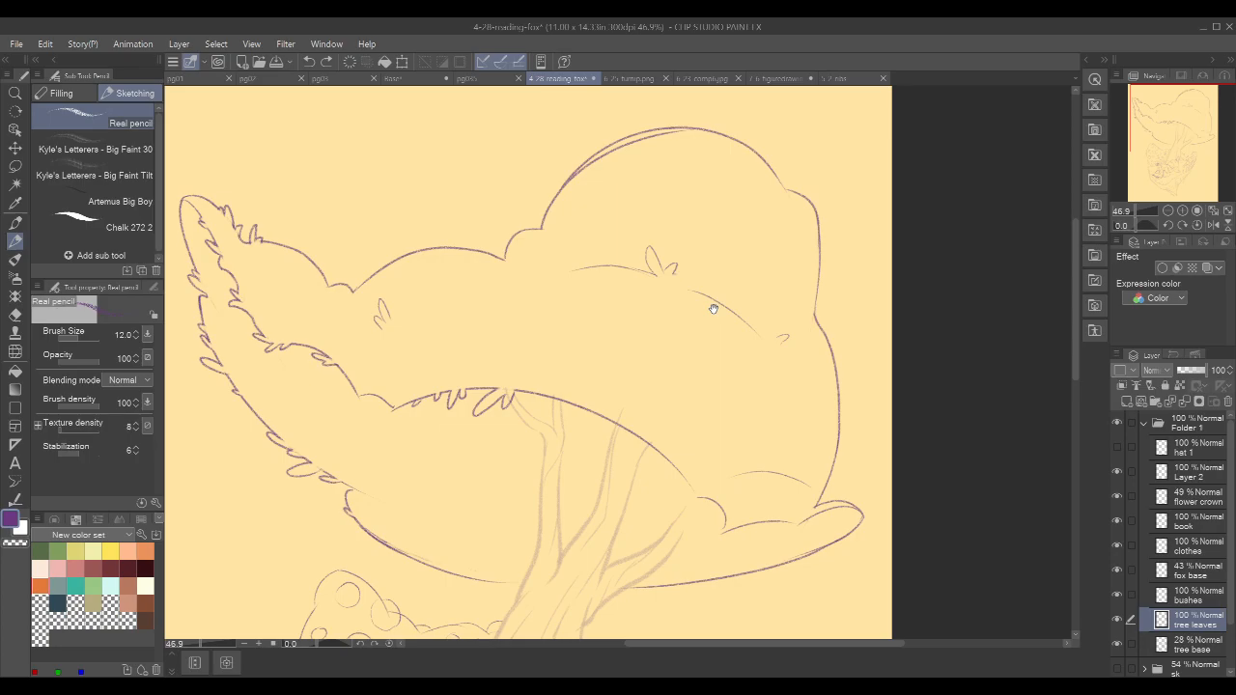
{"action": "left_click_drag", "start_coordinate": [668, 215], "coordinate": [667, 242]}
{"action": "mouse_move", "coordinate": [541, 251]}
{"action": "left_mouse_down"}
{"action": "mouse_move", "coordinate": [537, 238]}
{"action": "mouse_move", "coordinate": [554, 230]}
{"action": "left_mouse_up"}
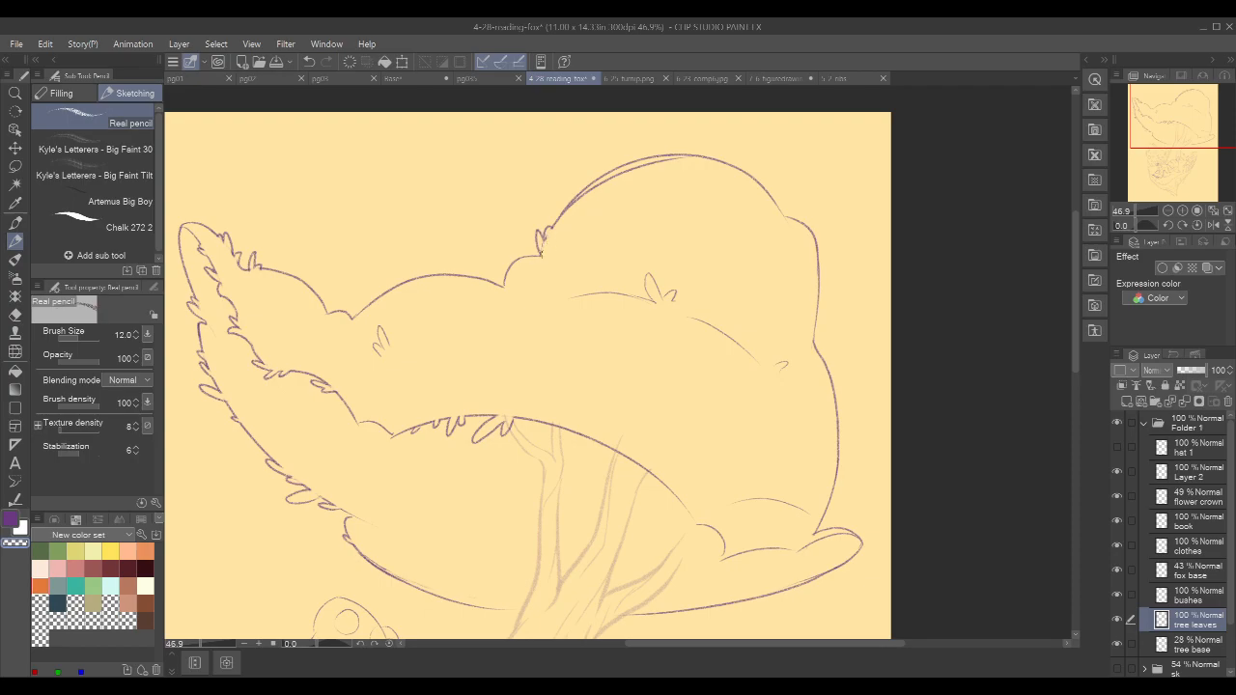
- Add small leaf tufts on the right side of the canopy, at the dome's shoulder and at the outer notch below it
{"action": "key", "text": "c"}
{"action": "left_click_drag", "start_coordinate": [827, 199], "coordinate": [820, 219]}
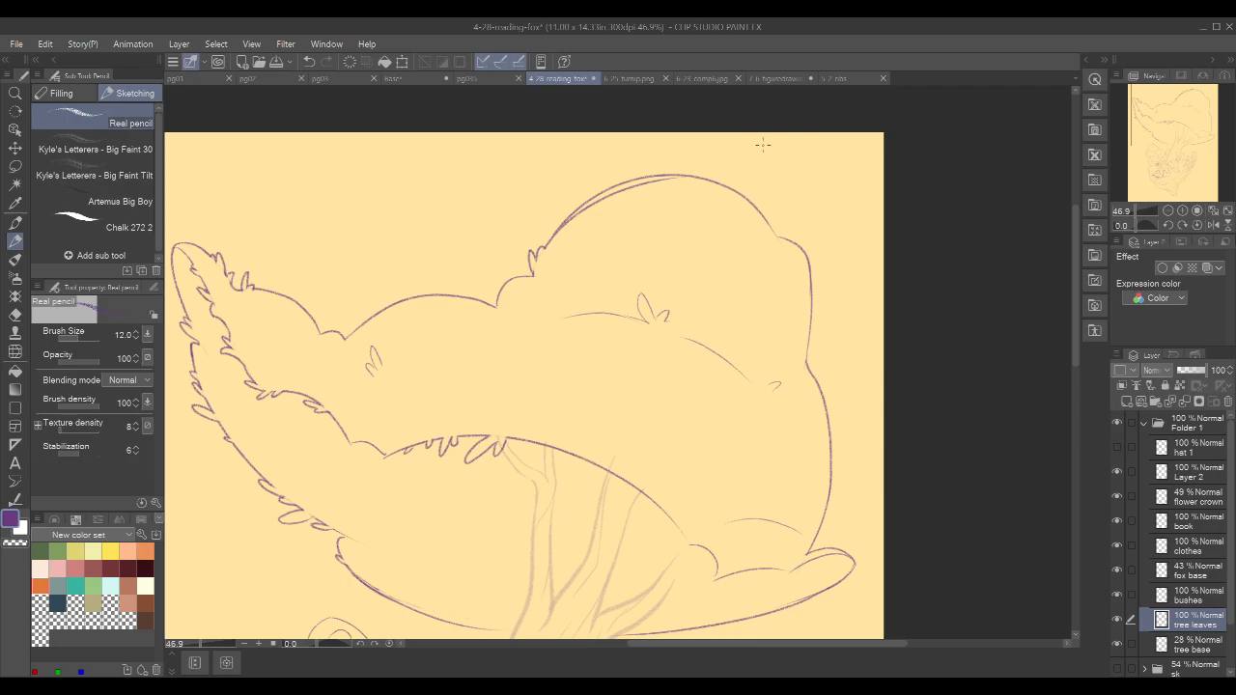
{"action": "mouse_move", "coordinate": [775, 238]}
{"action": "left_mouse_down"}
{"action": "mouse_move", "coordinate": [782, 213]}
{"action": "mouse_move", "coordinate": [776, 228]}
{"action": "mouse_move", "coordinate": [771, 217]}
{"action": "left_mouse_up"}
{"action": "left_click_drag", "start_coordinate": [809, 340], "coordinate": [813, 365]}
- Undo the stray arrow mark and examine the whole illustration from the canopy down to the fox and floating island
{"action": "left_click_drag", "start_coordinate": [912, 268], "coordinate": [886, 277]}
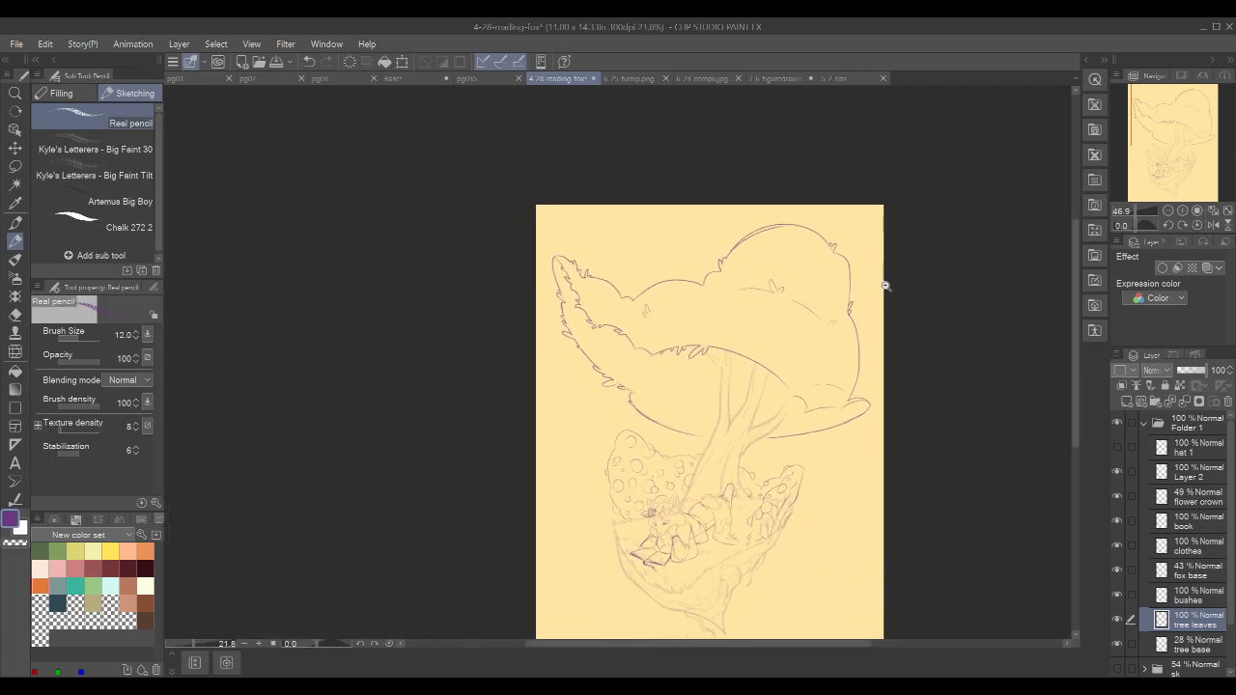
{"action": "left_click_drag", "start_coordinate": [911, 344], "coordinate": [875, 319]}
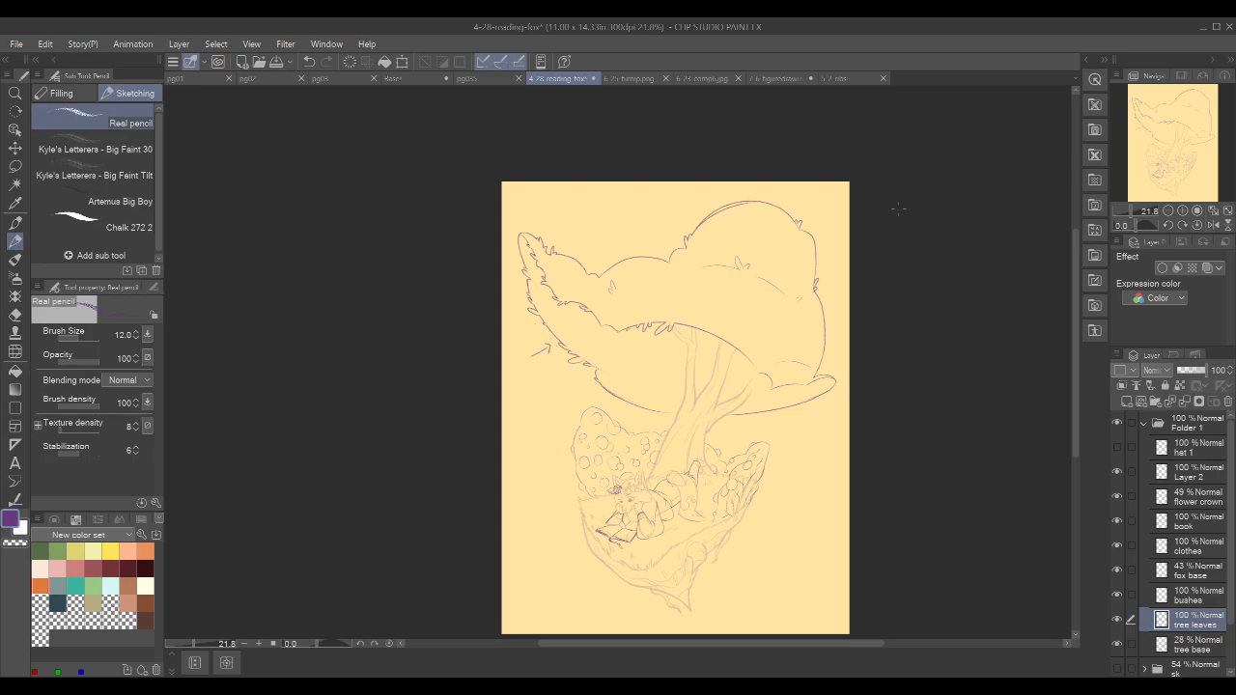
{"action": "key", "text": "ctrl+z"}
{"action": "left_click_drag", "start_coordinate": [731, 364], "coordinate": [784, 372]}
{"action": "left_click_drag", "start_coordinate": [847, 481], "coordinate": [662, 263]}
{"action": "left_click_drag", "start_coordinate": [639, 346], "coordinate": [662, 342]}
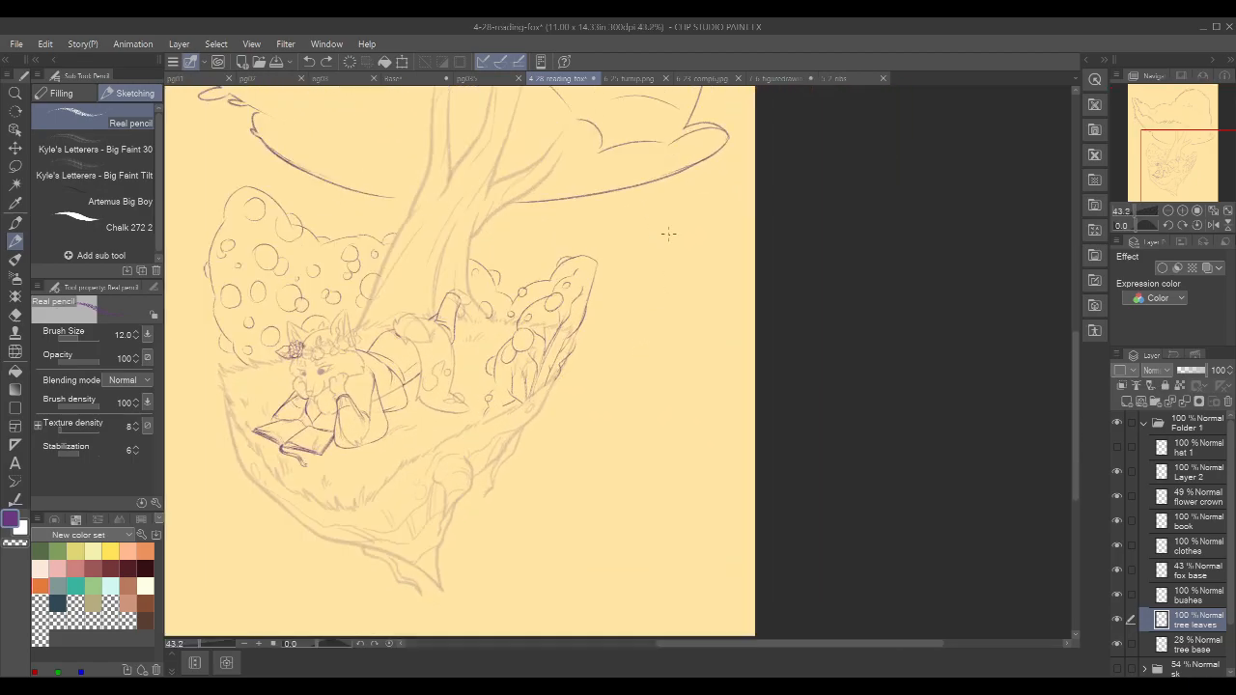
{"action": "left_click_drag", "start_coordinate": [690, 275], "coordinate": [696, 460]}
{"action": "left_click_drag", "start_coordinate": [653, 311], "coordinate": [736, 480]}
{"action": "left_click_drag", "start_coordinate": [771, 244], "coordinate": [792, 288]}
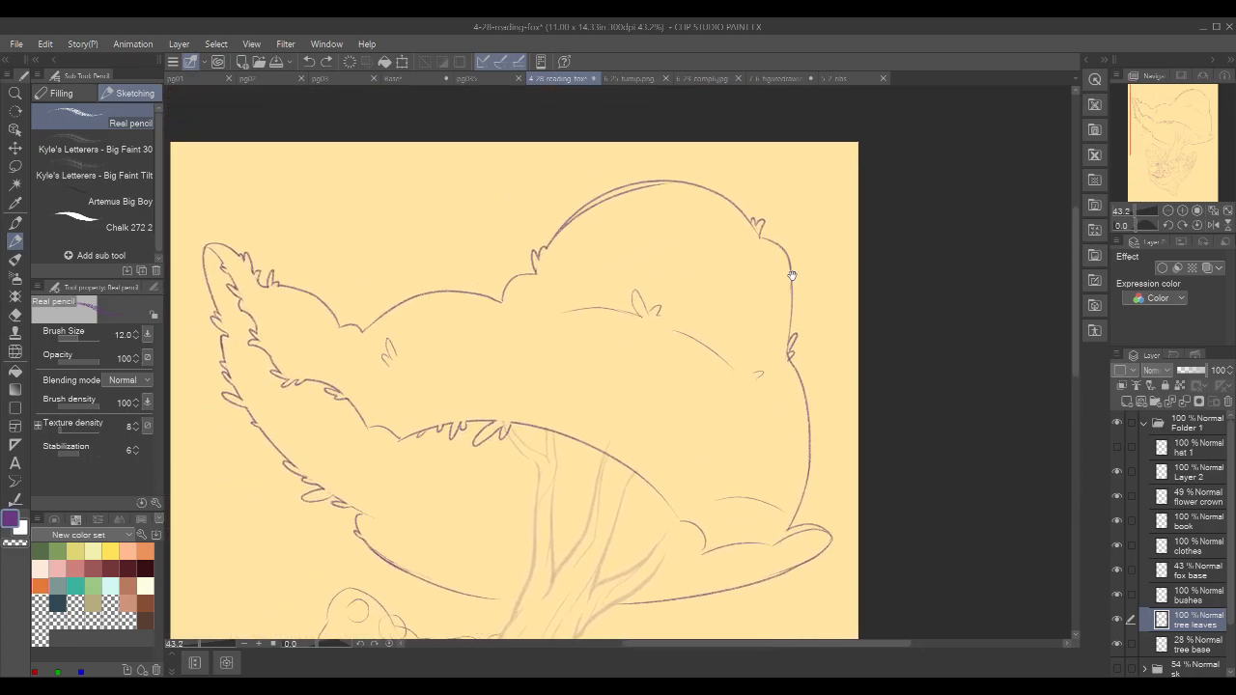
- Draw leaf tufts on the upper outline at both ends of the middle hump, redoing strokes and erasing the old line
{"action": "left_click_drag", "start_coordinate": [501, 280], "coordinate": [500, 302]}
{"action": "key", "text": "ctrl+z"}
{"action": "key", "text": "ctrl+z"}
{"action": "key", "text": "c"}
{"action": "key", "text": "c"}
{"action": "left_click_drag", "start_coordinate": [427, 251], "coordinate": [469, 244]}
{"action": "left_click_drag", "start_coordinate": [382, 323], "coordinate": [374, 304]}
{"action": "key", "text": "c"}
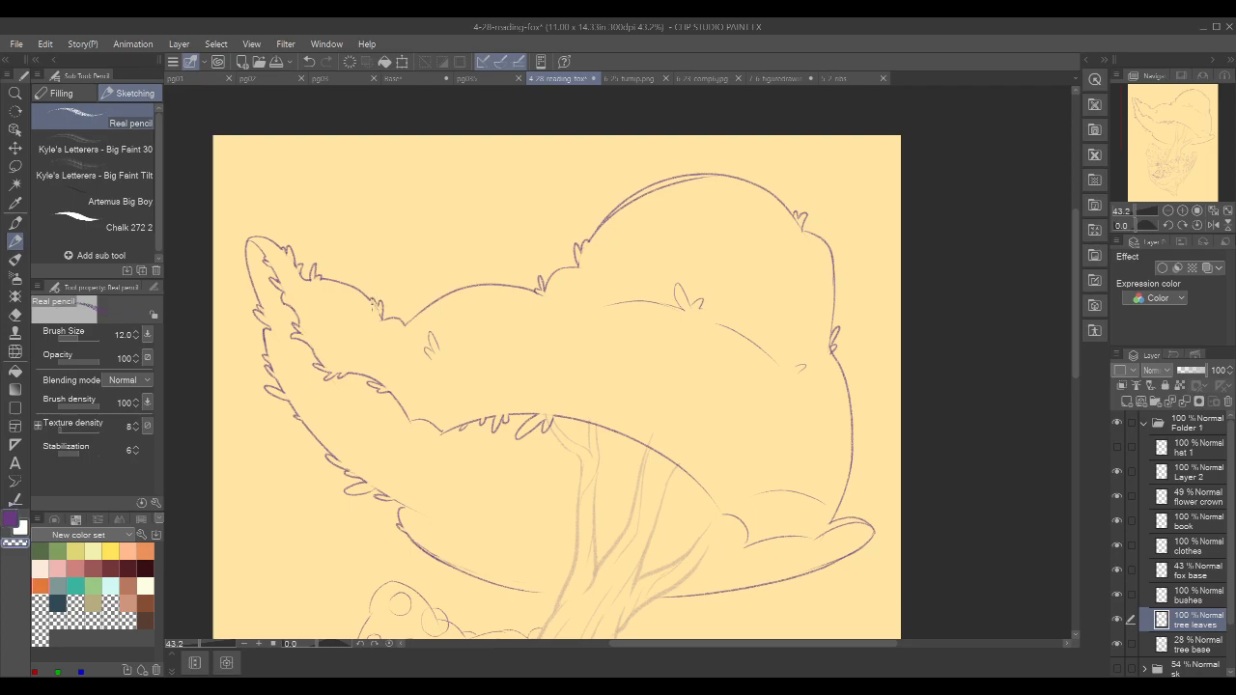
- Sketch small loose leaf marks inside the canopy near the base of the left tip
{"action": "key", "text": "c"}
{"action": "left_click_drag", "start_coordinate": [832, 263], "coordinate": [807, 241]}
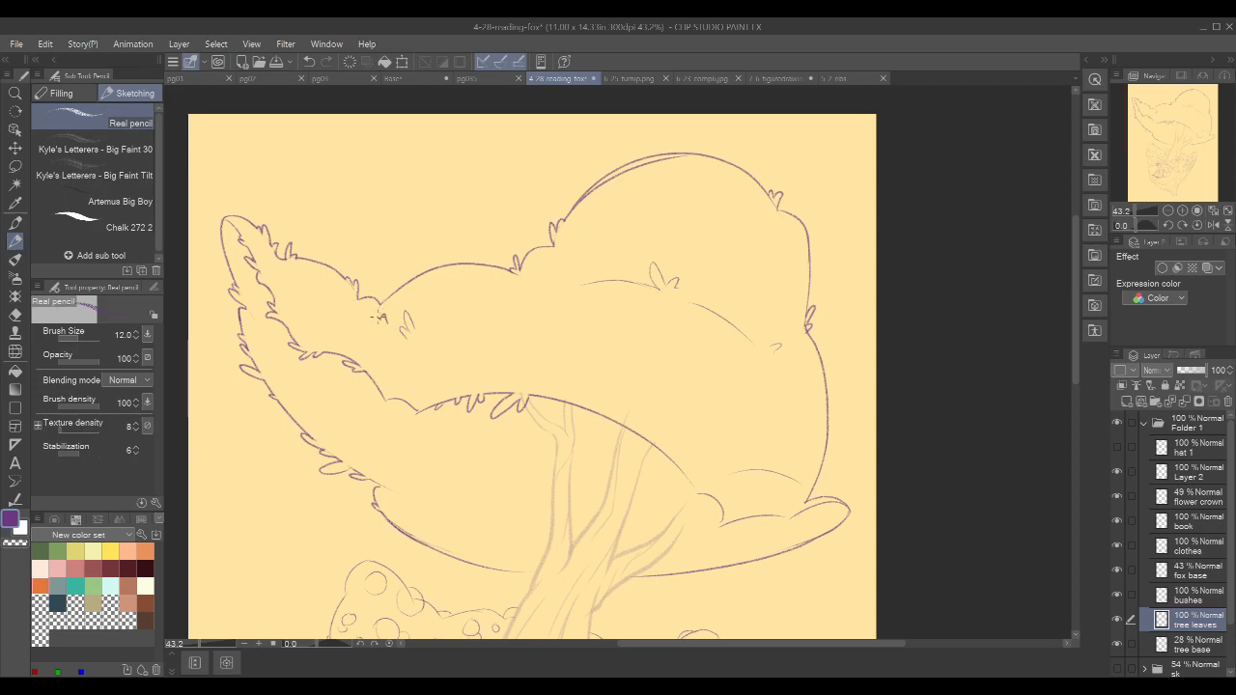
{"action": "left_click_drag", "start_coordinate": [314, 289], "coordinate": [317, 300]}
- Add a small leaf tuft to the canopy's lower edge just left of the trunk
{"action": "left_click_drag", "start_coordinate": [814, 416], "coordinate": [752, 177]}
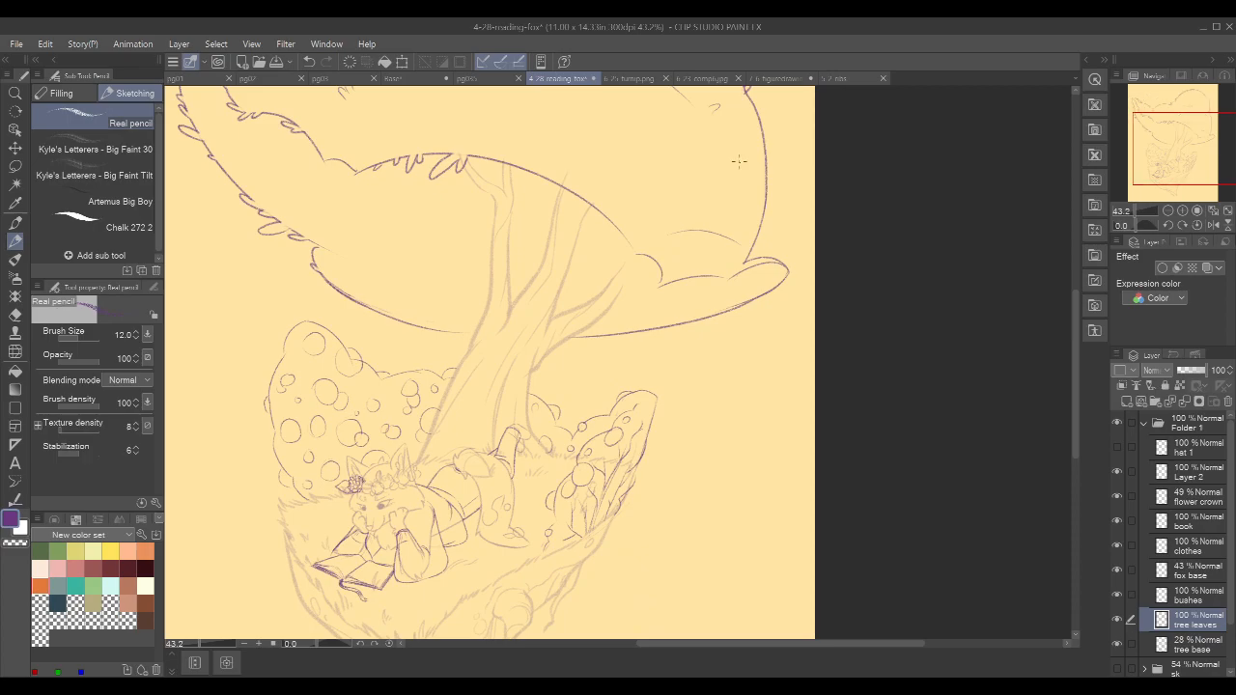
{"action": "mouse_move", "coordinate": [783, 185]}
{"action": "left_mouse_down"}
{"action": "mouse_move", "coordinate": [839, 254]}
{"action": "mouse_move", "coordinate": [916, 249]}
{"action": "left_mouse_up"}
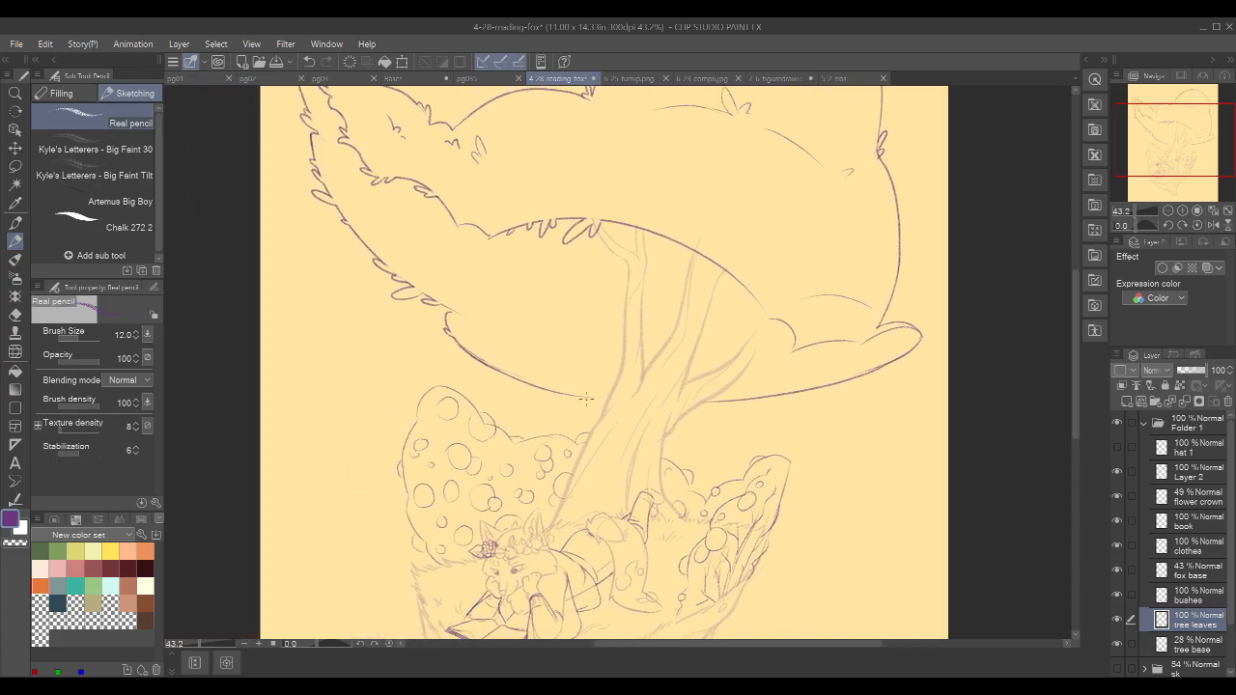
{"action": "left_click_drag", "start_coordinate": [597, 401], "coordinate": [600, 393]}
{"action": "left_click_drag", "start_coordinate": [721, 231], "coordinate": [727, 271]}
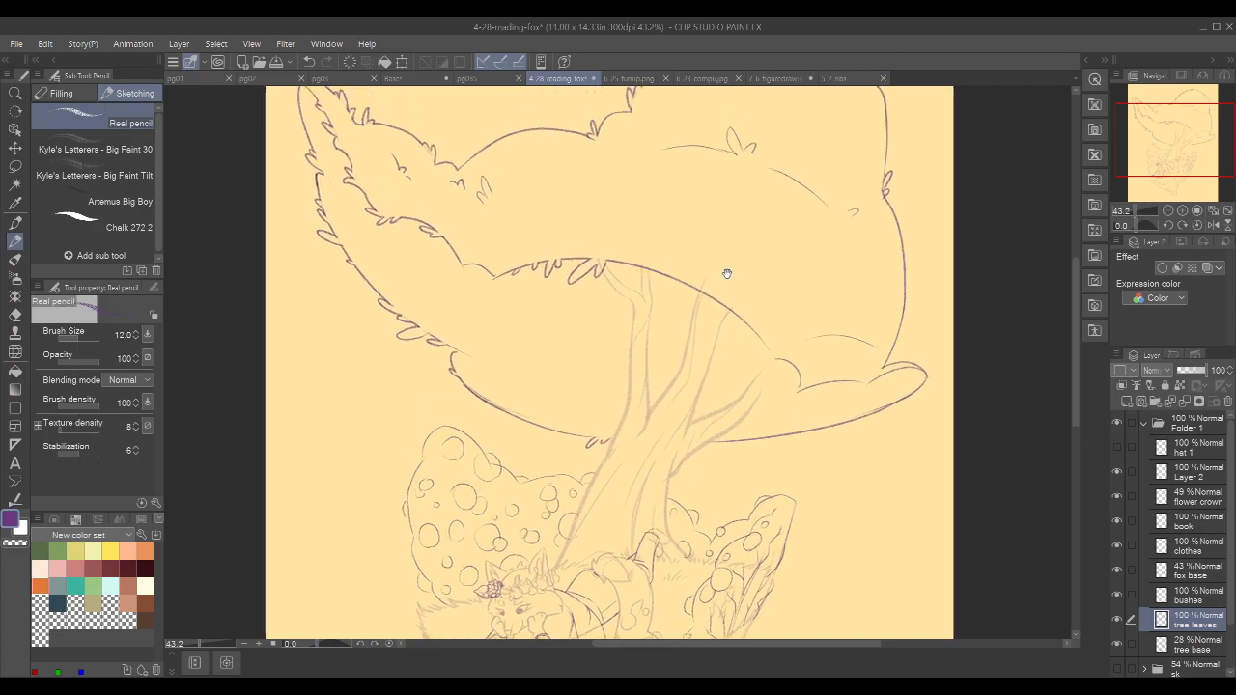
- Add two small leaf tufts along the middle hump's upper outline and erase the line crossing them
{"action": "left_click_drag", "start_coordinate": [916, 296], "coordinate": [854, 367]}
{"action": "left_click_drag", "start_coordinate": [824, 311], "coordinate": [807, 379]}
{"action": "left_click_drag", "start_coordinate": [445, 266], "coordinate": [432, 266]}
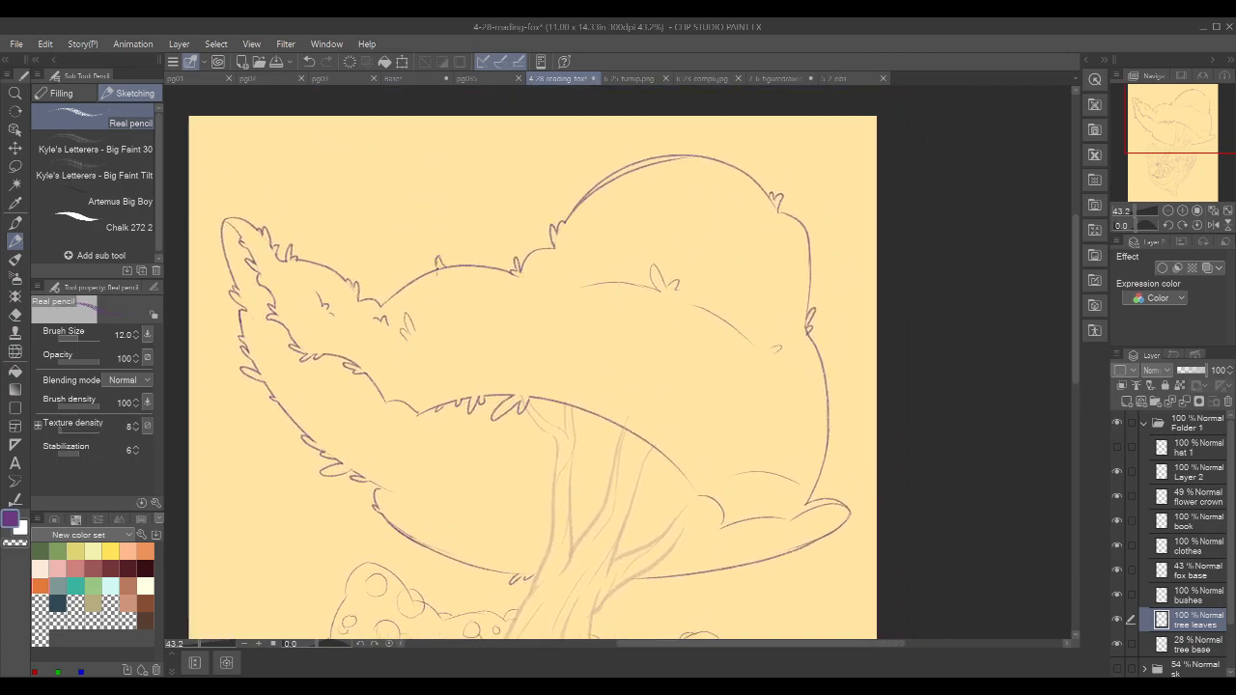
{"action": "key", "text": "c"}
{"action": "key", "text": "c"}
{"action": "left_click_drag", "start_coordinate": [405, 285], "coordinate": [413, 287]}
{"action": "key", "text": "c"}
{"action": "key", "text": "c"}
- Flip the canvas view horizontally to check the canopy's shape in mirror image
{"action": "left_click_drag", "start_coordinate": [860, 240], "coordinate": [843, 230]}
{"action": "left_click_drag", "start_coordinate": [924, 182], "coordinate": [916, 181]}
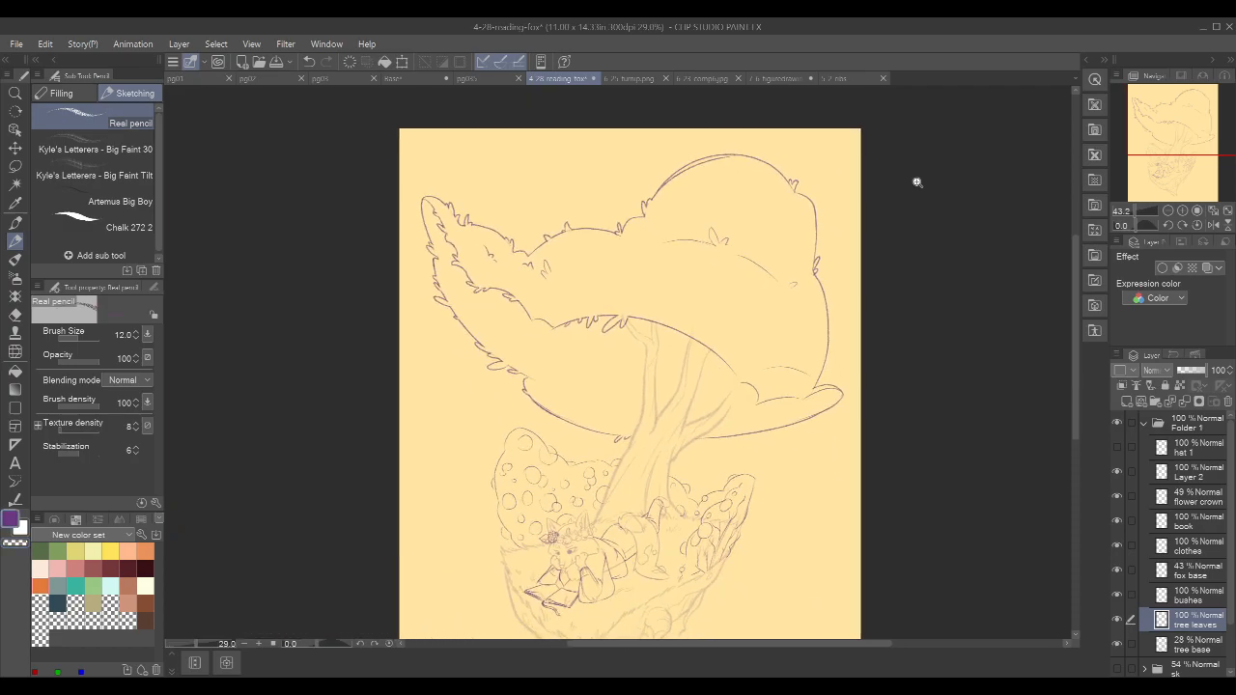
{"action": "left_click", "coordinate": [1212, 225]}
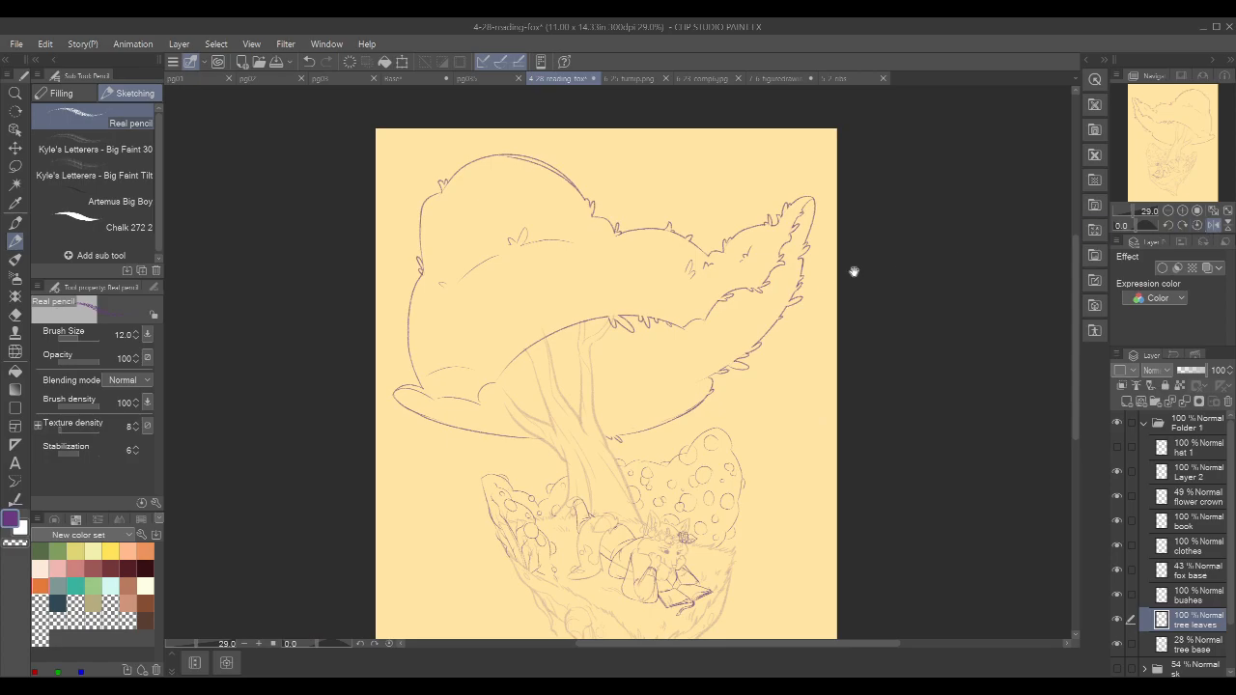
{"action": "left_click_drag", "start_coordinate": [827, 276], "coordinate": [920, 231]}
- Redraw the outer edge below the dome's side notch as a bulge ending in leaf points, and erase the old line
{"action": "left_click_drag", "start_coordinate": [517, 348], "coordinate": [629, 439]}
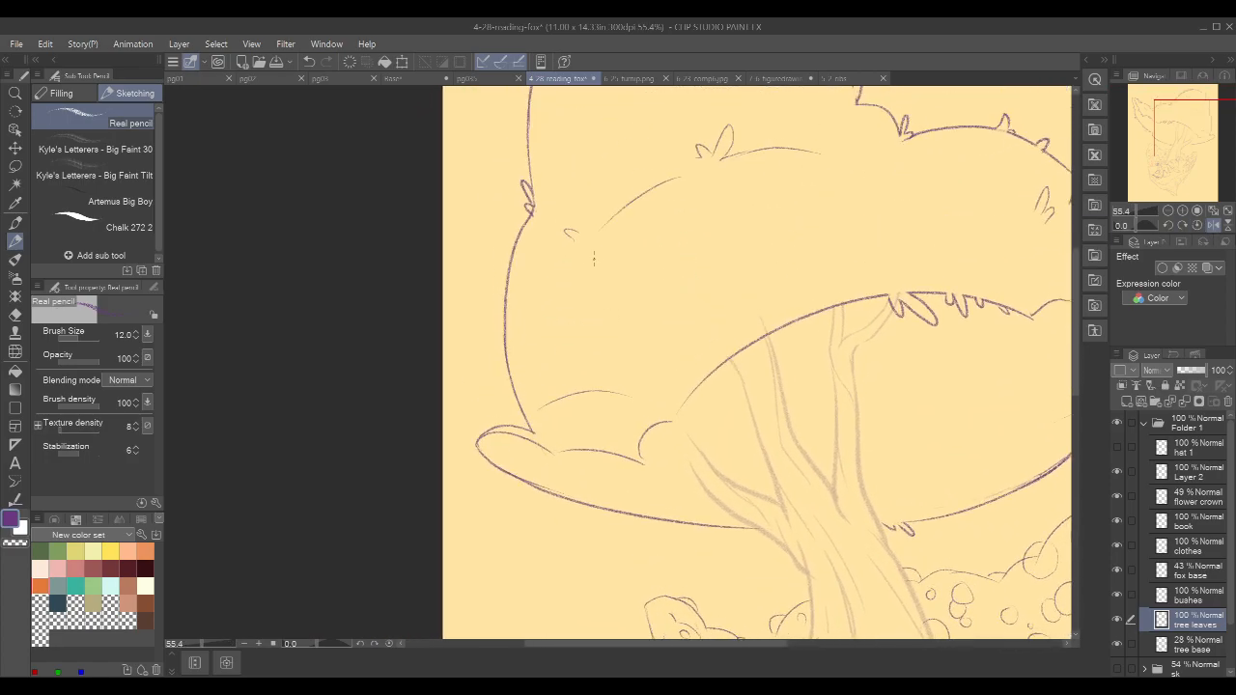
{"action": "key", "text": "c"}
{"action": "left_click_drag", "start_coordinate": [533, 205], "coordinate": [537, 219]}
{"action": "key", "text": "c"}
{"action": "mouse_move", "coordinate": [525, 224]}
{"action": "left_mouse_down"}
{"action": "mouse_move", "coordinate": [495, 268]}
{"action": "mouse_move", "coordinate": [533, 235]}
{"action": "mouse_move", "coordinate": [495, 270]}
{"action": "mouse_move", "coordinate": [513, 269]}
{"action": "left_mouse_up"}
{"action": "key", "text": "ctrl+z"}
{"action": "key", "text": "ctrl+z"}
{"action": "key", "text": "c"}
{"action": "left_click_drag", "start_coordinate": [524, 223], "coordinate": [517, 239]}
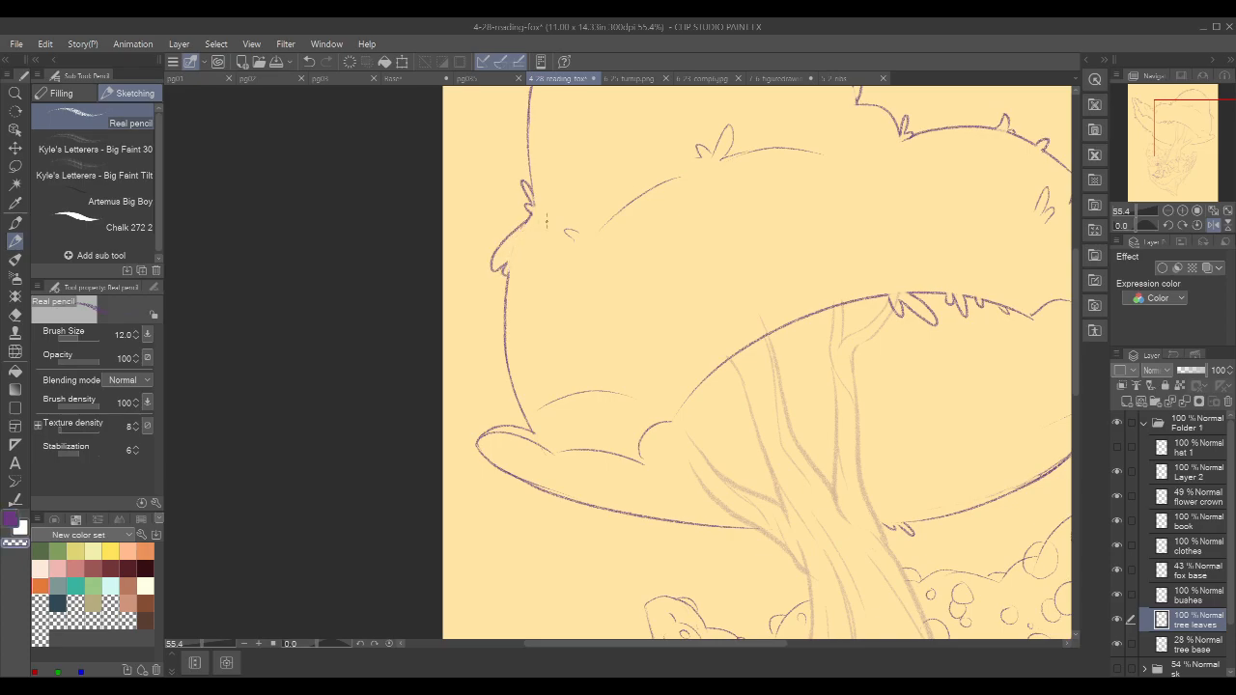
- Redraw the outer curve between the dome's shoulder tuft and the side notch, retrying the stroke and erasing the old line
{"action": "scroll", "coordinate": [949, 173], "scroll_direction": "down", "scroll_amount": 3}
{"action": "left_click_drag", "start_coordinate": [1041, 203], "coordinate": [880, 216]}
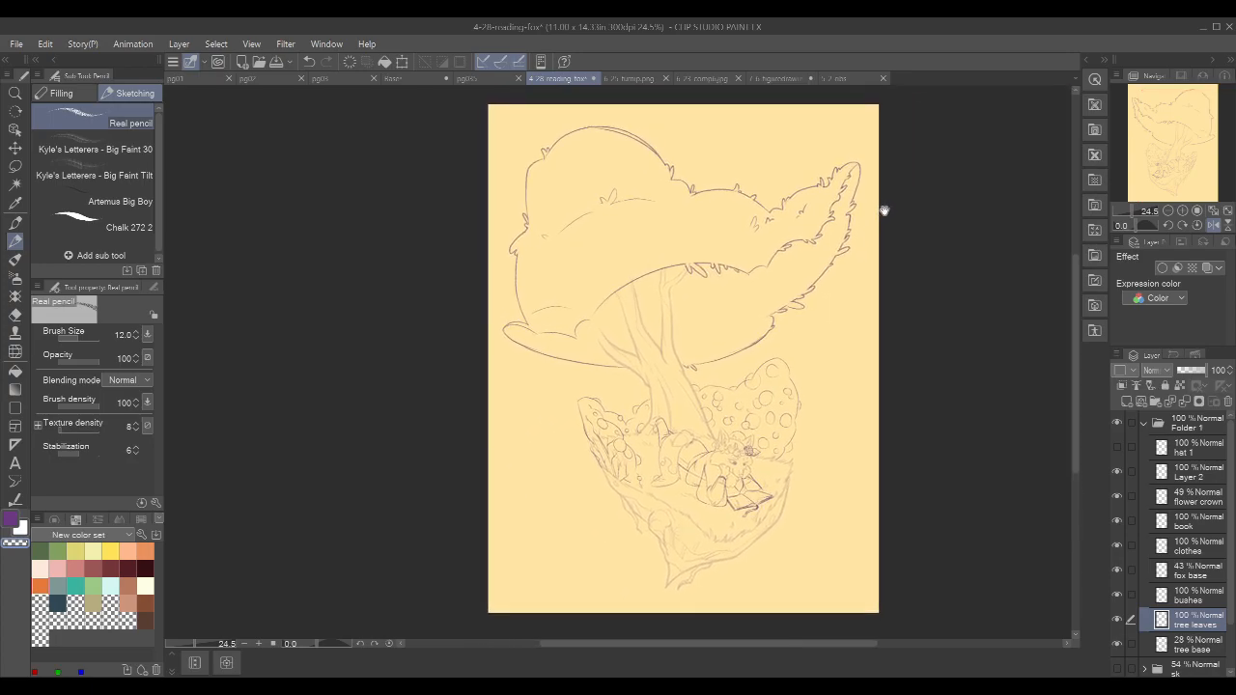
{"action": "left_click_drag", "start_coordinate": [549, 168], "coordinate": [618, 166]}
{"action": "mouse_move", "coordinate": [536, 147]}
{"action": "left_mouse_down"}
{"action": "mouse_move", "coordinate": [495, 225]}
{"action": "mouse_move", "coordinate": [542, 147]}
{"action": "mouse_move", "coordinate": [500, 237]}
{"action": "left_mouse_up"}
{"action": "key", "text": "c"}
{"action": "key", "text": "ctrl+z"}
{"action": "left_click_drag", "start_coordinate": [538, 145], "coordinate": [496, 246]}
{"action": "key", "text": "ctrl+z"}
{"action": "left_click_drag", "start_coordinate": [530, 144], "coordinate": [494, 253]}
{"action": "key", "text": "c"}
{"action": "mouse_move", "coordinate": [527, 147]}
{"action": "left_mouse_down"}
{"action": "mouse_move", "coordinate": [497, 191]}
{"action": "mouse_move", "coordinate": [497, 180]}
{"action": "left_mouse_up"}
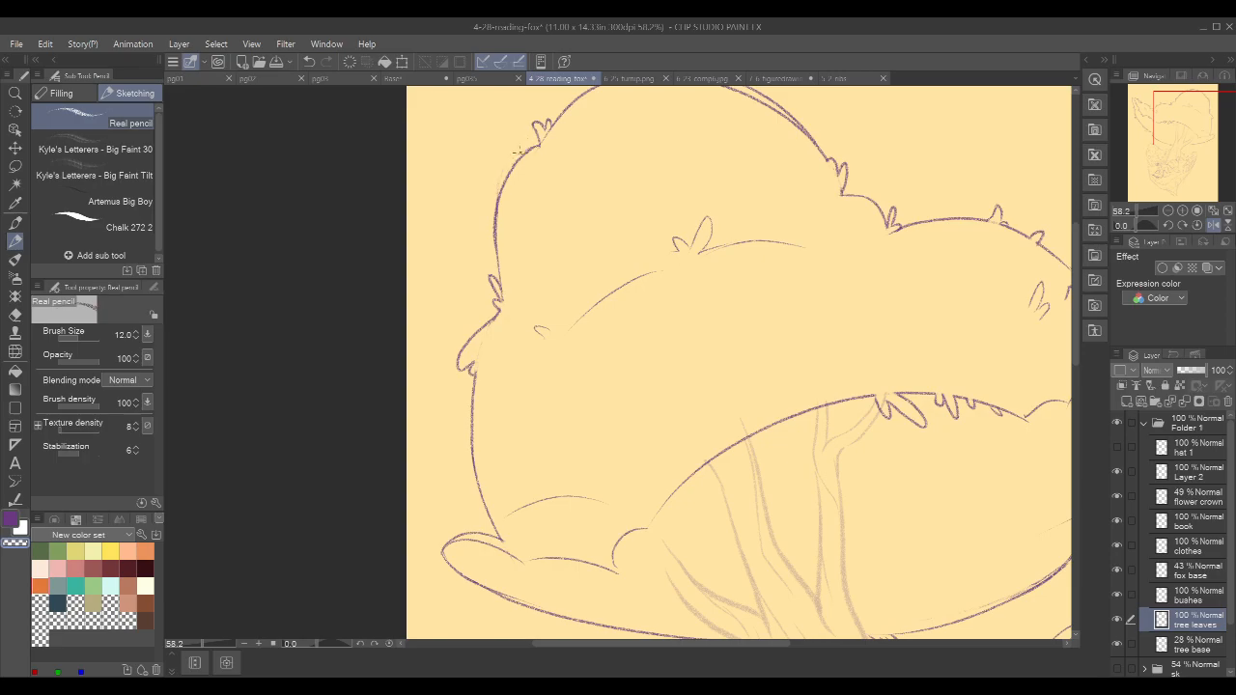
{"action": "left_click_drag", "start_coordinate": [503, 206], "coordinate": [501, 253]}
{"action": "key", "text": "c"}
- Add a leaf tuft on the dome's inner slope and clean up the doubled outline there
{"action": "left_click_drag", "start_coordinate": [868, 143], "coordinate": [814, 277]}
{"action": "left_click_drag", "start_coordinate": [855, 231], "coordinate": [844, 254]}
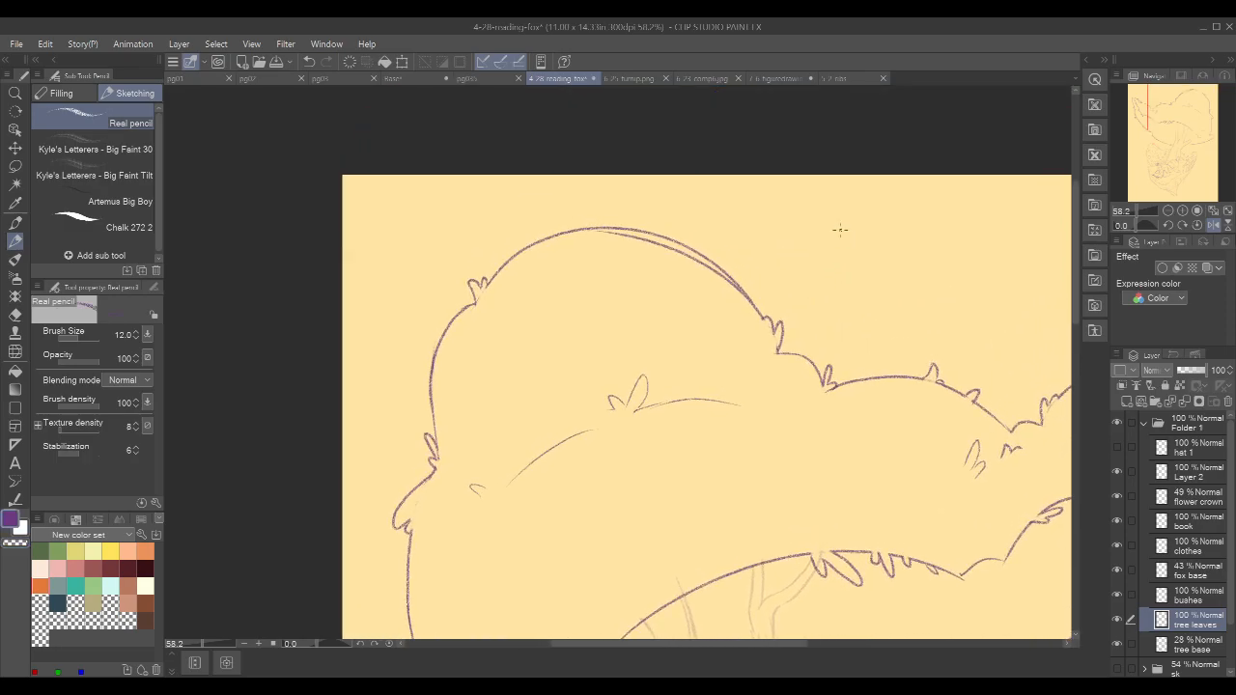
{"action": "mouse_move", "coordinate": [711, 259]}
{"action": "left_mouse_down"}
{"action": "mouse_move", "coordinate": [706, 243]}
{"action": "mouse_move", "coordinate": [713, 257]}
{"action": "mouse_move", "coordinate": [696, 251]}
{"action": "mouse_move", "coordinate": [708, 259]}
{"action": "mouse_move", "coordinate": [623, 235]}
{"action": "mouse_move", "coordinate": [733, 285]}
{"action": "left_mouse_up"}
{"action": "key", "text": "c"}
{"action": "scroll", "coordinate": [925, 298], "scroll_direction": "down", "scroll_amount": 3}
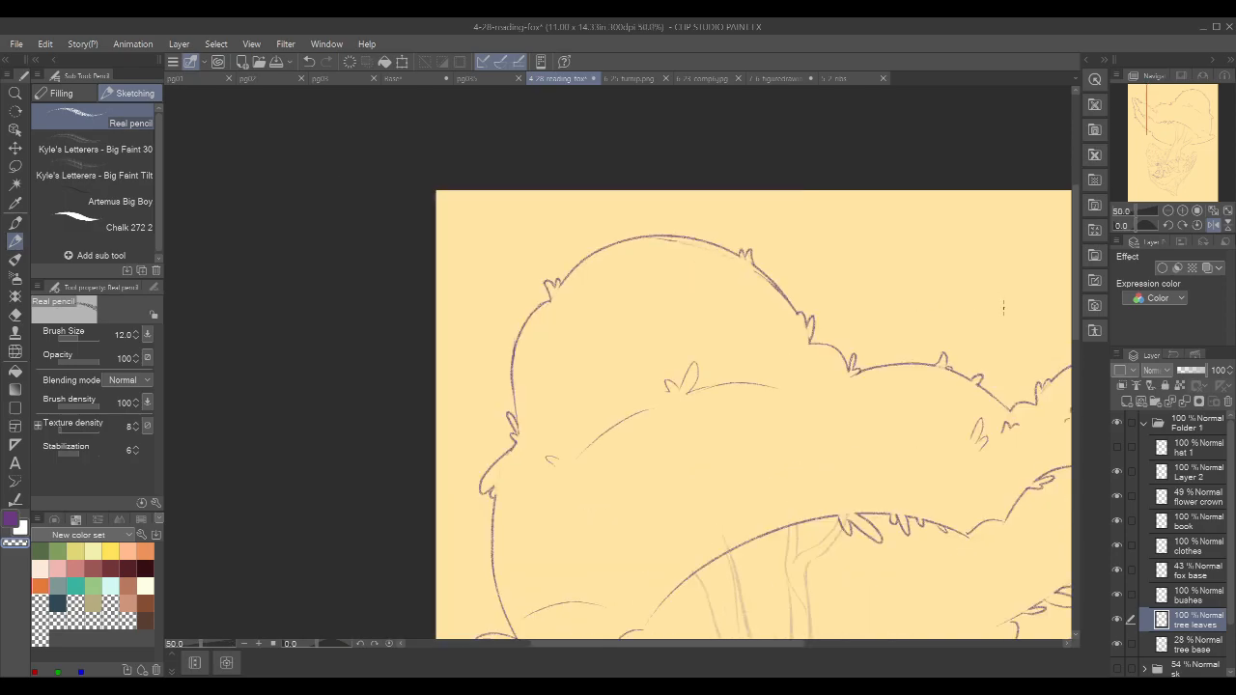
{"action": "scroll", "coordinate": [976, 325], "scroll_direction": "down", "scroll_amount": 2}
{"action": "left_click_drag", "start_coordinate": [976, 325], "coordinate": [889, 315]}
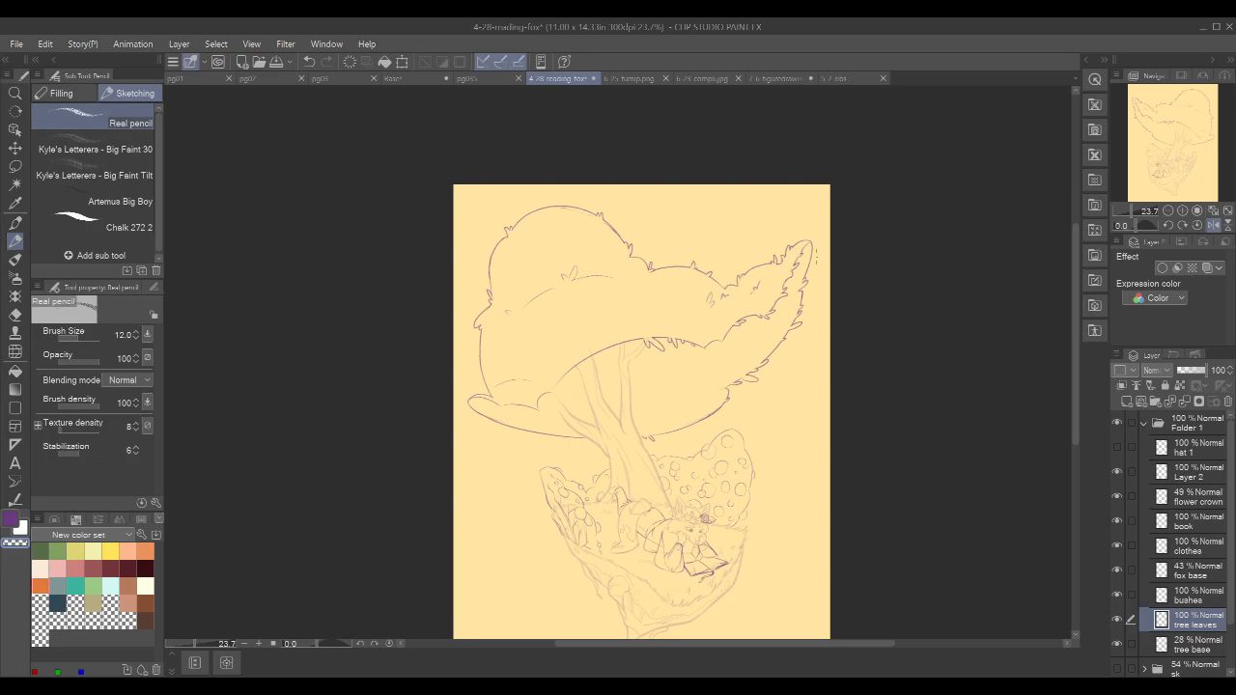
- Rotate the canvas view and draw a hanging leaf tuft along the underside above the branches, erasing the smooth line behind it
{"action": "scroll", "coordinate": [491, 394], "scroll_direction": "up", "scroll_amount": 5}
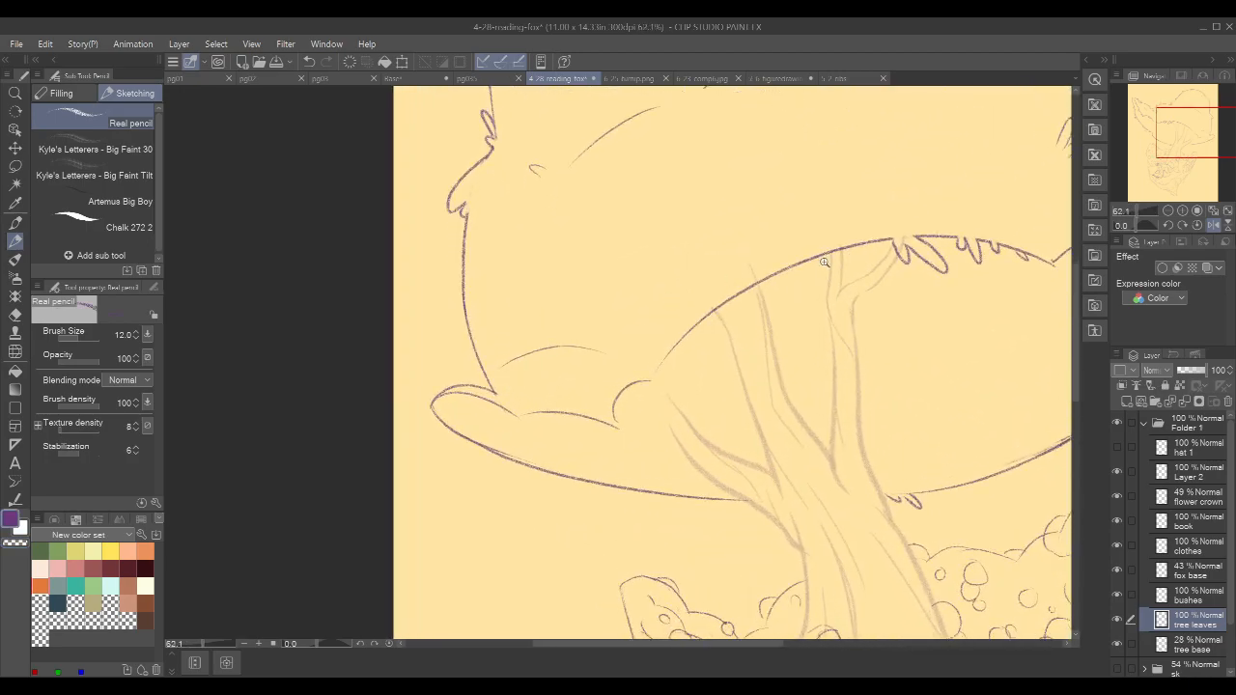
{"action": "key", "text": "r"}
{"action": "left_click_drag", "start_coordinate": [852, 443], "coordinate": [802, 255]}
{"action": "key", "text": "p"}
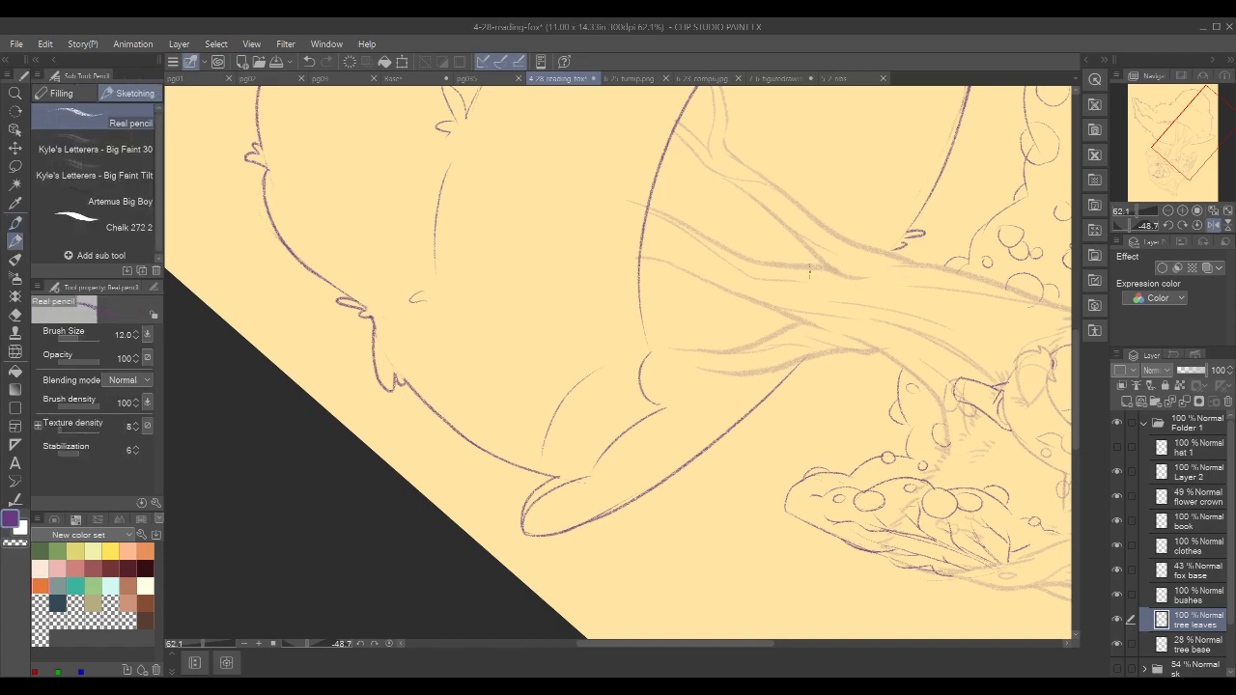
{"action": "left_click_drag", "start_coordinate": [813, 162], "coordinate": [778, 281]}
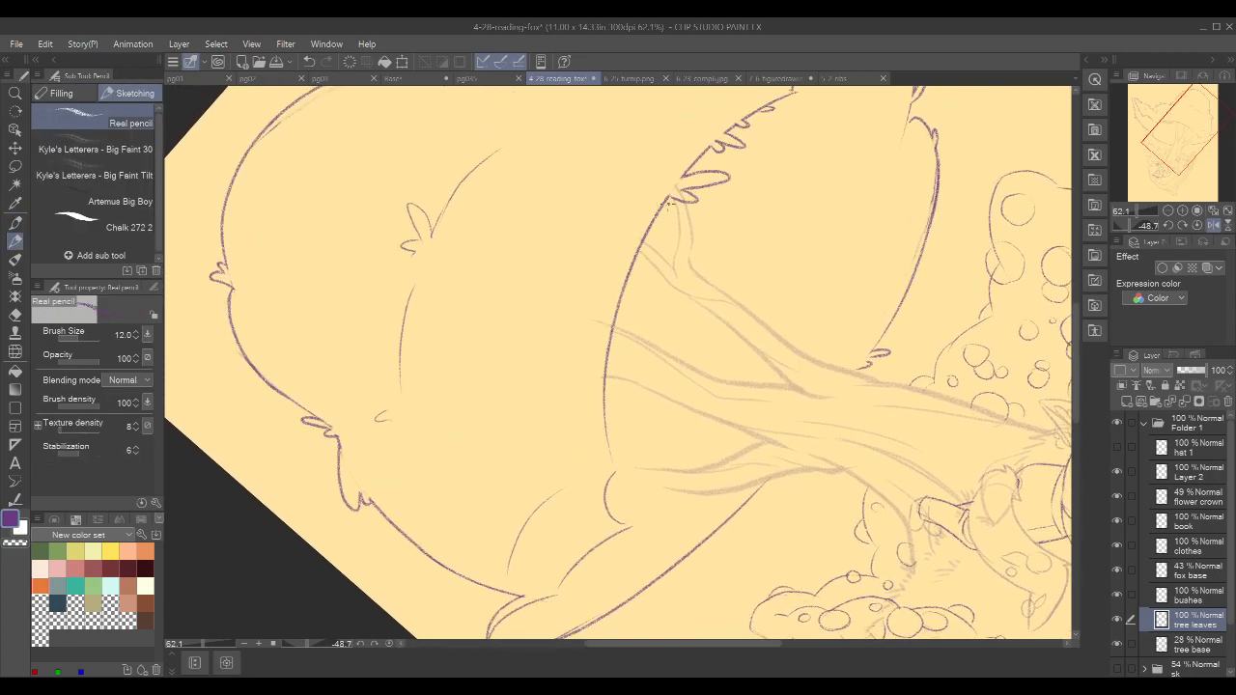
{"action": "mouse_move", "coordinate": [668, 200]}
{"action": "left_mouse_down"}
{"action": "mouse_move", "coordinate": [657, 226]}
{"action": "mouse_move", "coordinate": [661, 204]}
{"action": "left_mouse_up"}
{"action": "key", "text": "ctrl+z"}
{"action": "key", "text": "c"}
{"action": "key", "text": "c"}
{"action": "mouse_move", "coordinate": [634, 255]}
{"action": "left_mouse_down"}
{"action": "mouse_move", "coordinate": [627, 316]}
{"action": "mouse_move", "coordinate": [619, 300]}
{"action": "mouse_move", "coordinate": [634, 276]}
{"action": "mouse_move", "coordinate": [633, 318]}
{"action": "mouse_move", "coordinate": [622, 291]}
{"action": "mouse_move", "coordinate": [619, 309]}
{"action": "left_mouse_up"}
{"action": "key", "text": "ctrl+z"}
{"action": "key", "text": "ctrl+z"}
{"action": "key", "text": "c"}
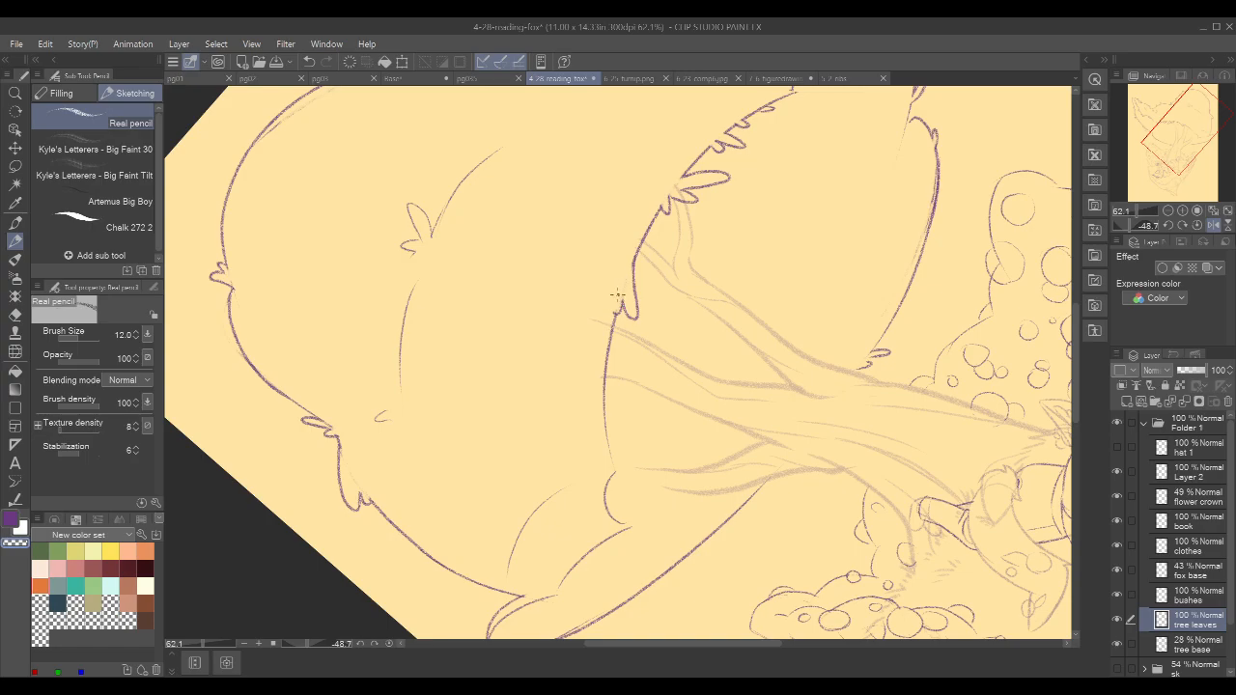
- Strengthen the underside line between the leaf clusters and refine the leaf beside the newest tuft
{"action": "left_click_drag", "start_coordinate": [912, 187], "coordinate": [863, 209]}
{"action": "key", "text": "c"}
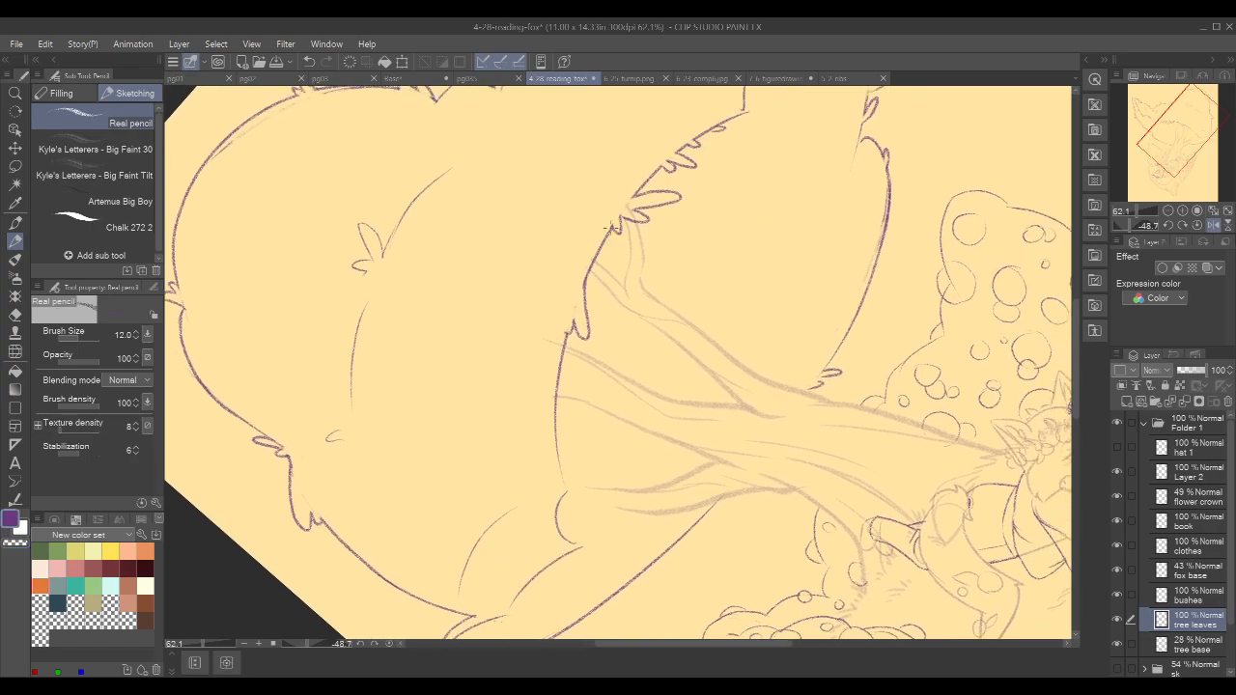
{"action": "key", "text": "c"}
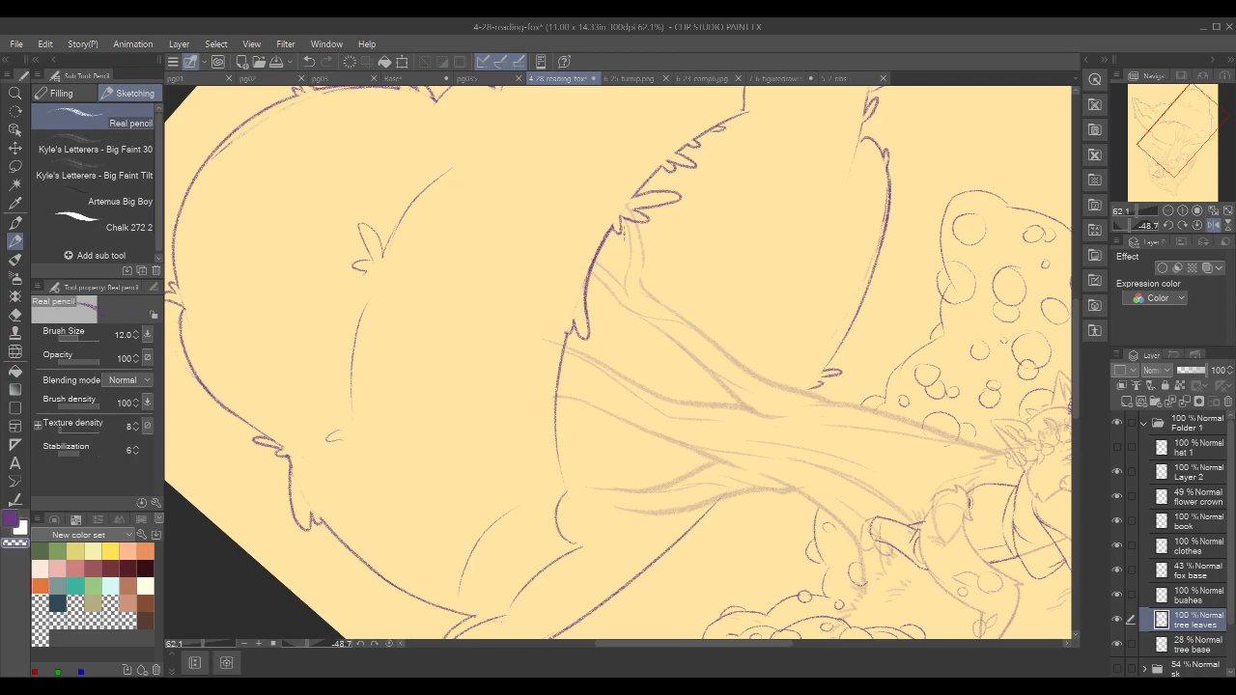
{"action": "left_click_drag", "start_coordinate": [788, 303], "coordinate": [798, 235]}
{"action": "left_click_drag", "start_coordinate": [574, 278], "coordinate": [572, 297]}
{"action": "key", "text": "ctrl+z"}
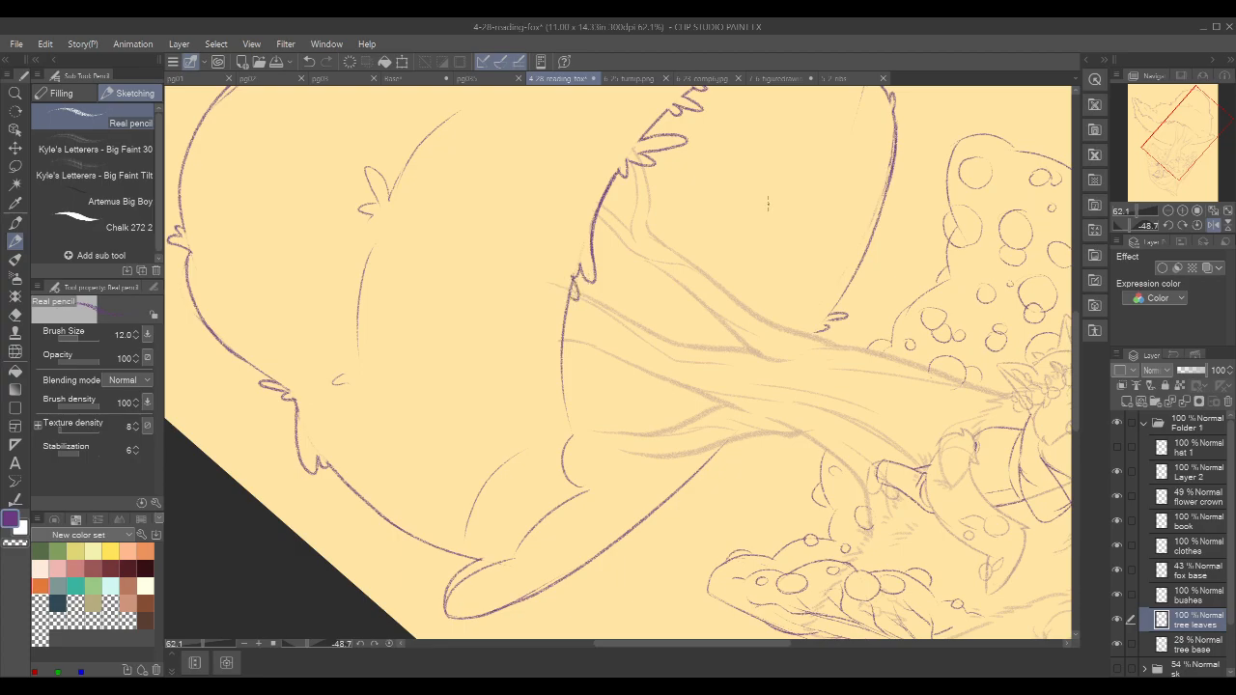
- Rotate the canvas view back upright and examine the whole illustration to judge the leafy underside
{"action": "key", "text": "r"}
{"action": "mouse_move", "coordinate": [762, 216]}
{"action": "left_mouse_down"}
{"action": "mouse_move", "coordinate": [794, 253]}
{"action": "mouse_move", "coordinate": [853, 465]}
{"action": "left_mouse_up"}
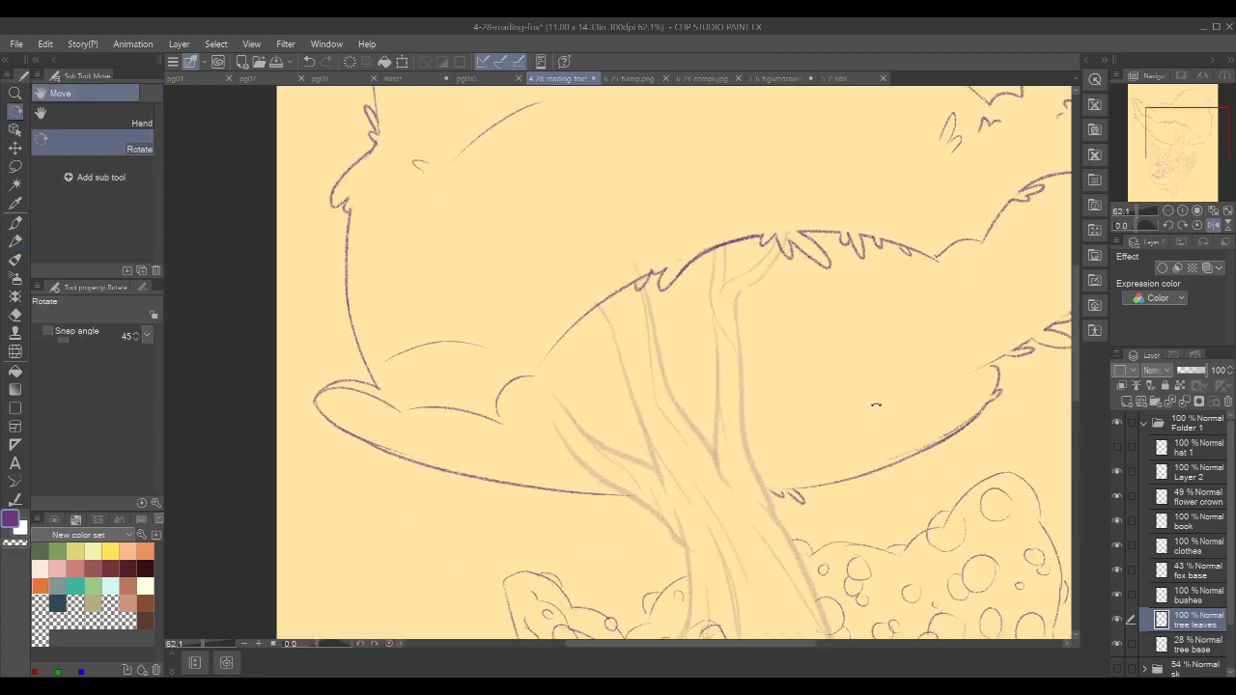
{"action": "key", "text": "p"}
{"action": "key", "text": "p"}
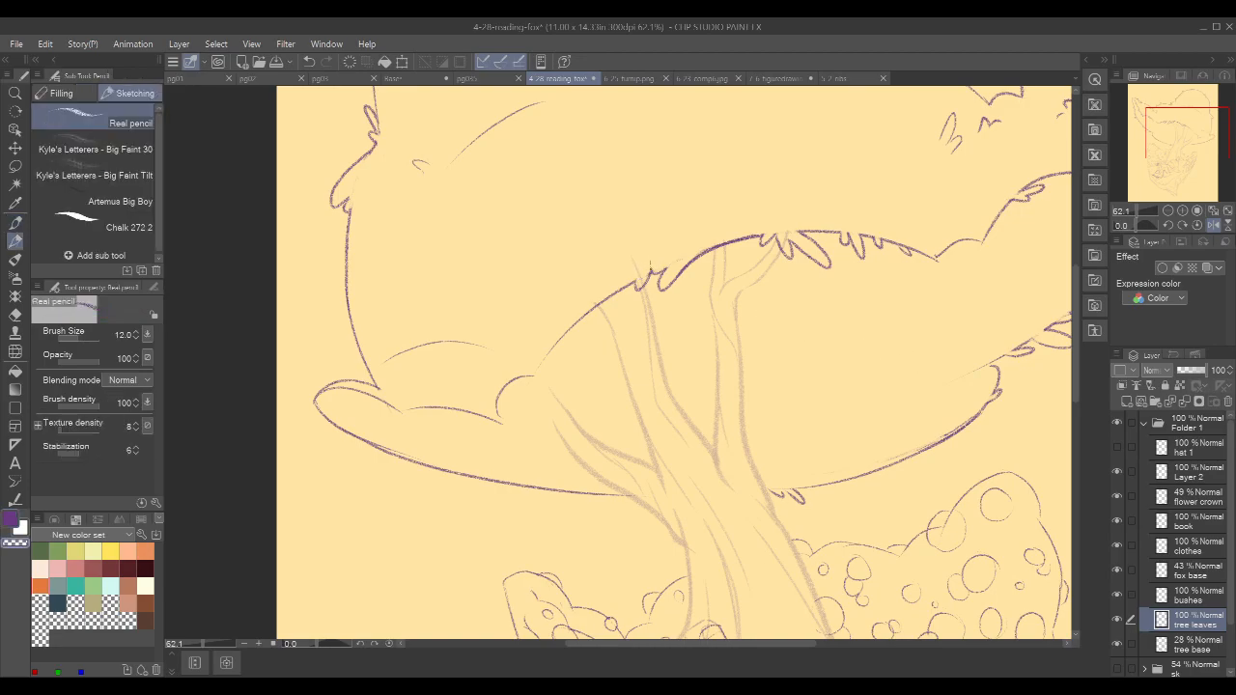
{"action": "scroll", "coordinate": [930, 203], "scroll_direction": "down", "scroll_amount": 3}
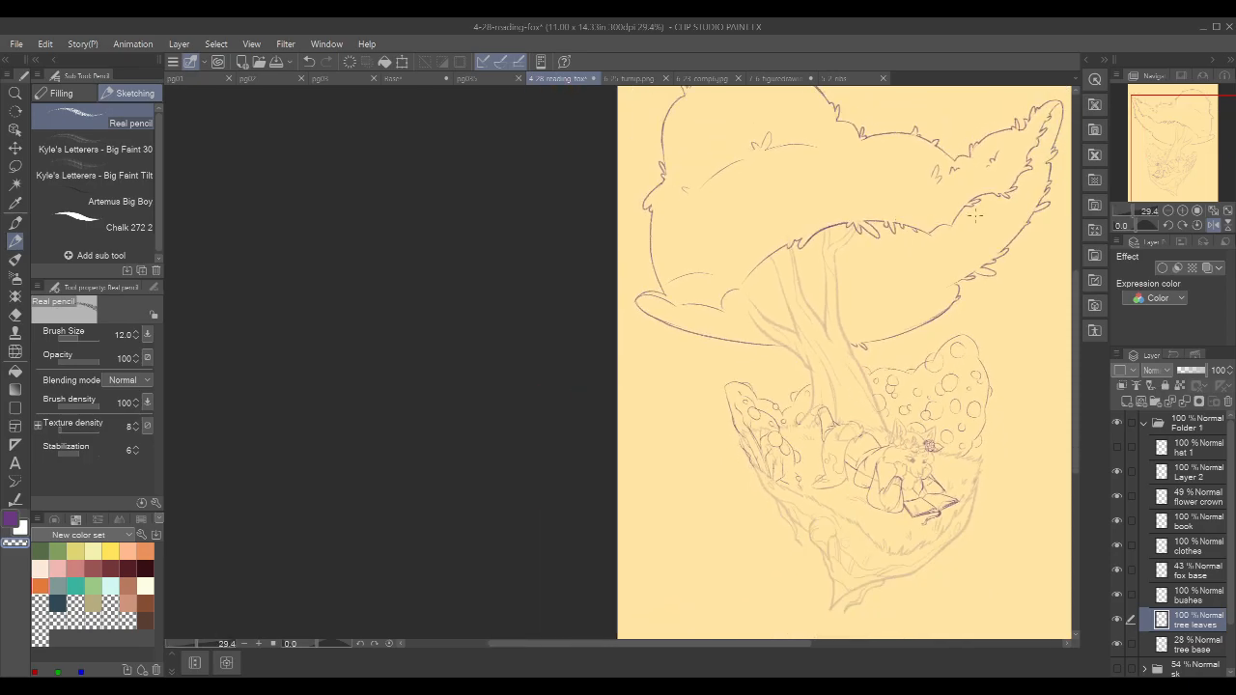
{"action": "left_click_drag", "start_coordinate": [1054, 194], "coordinate": [905, 269]}
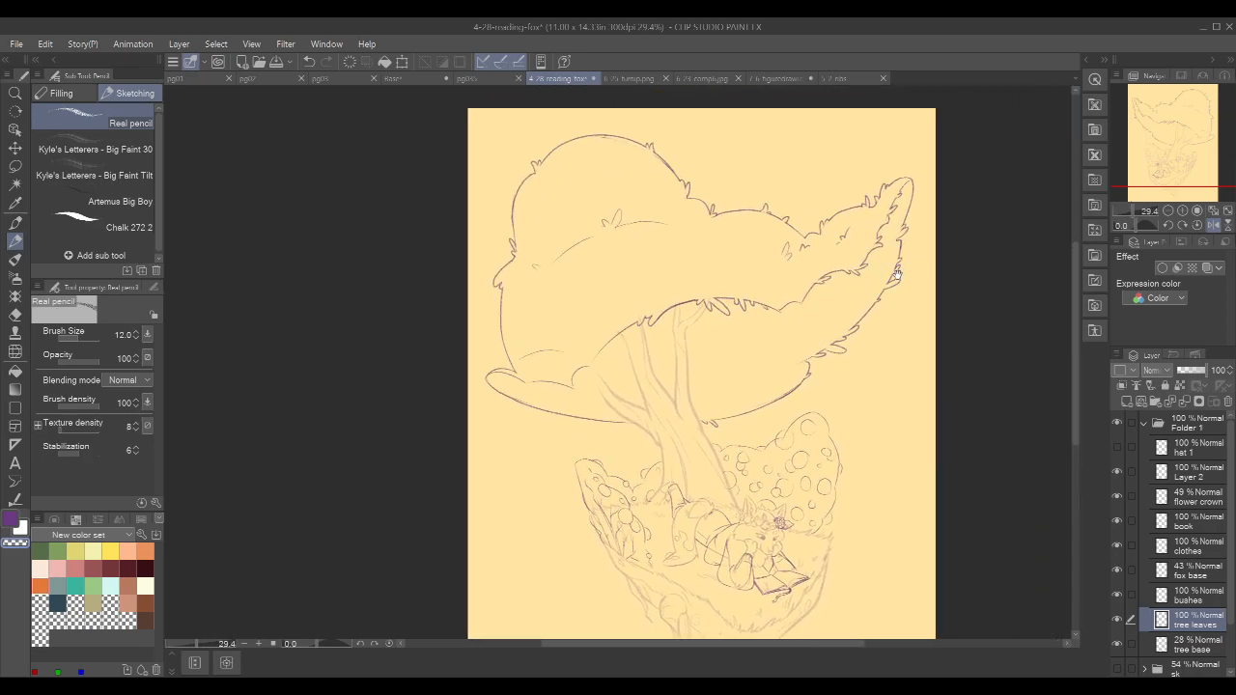
{"action": "left_click_drag", "start_coordinate": [582, 342], "coordinate": [588, 360]}
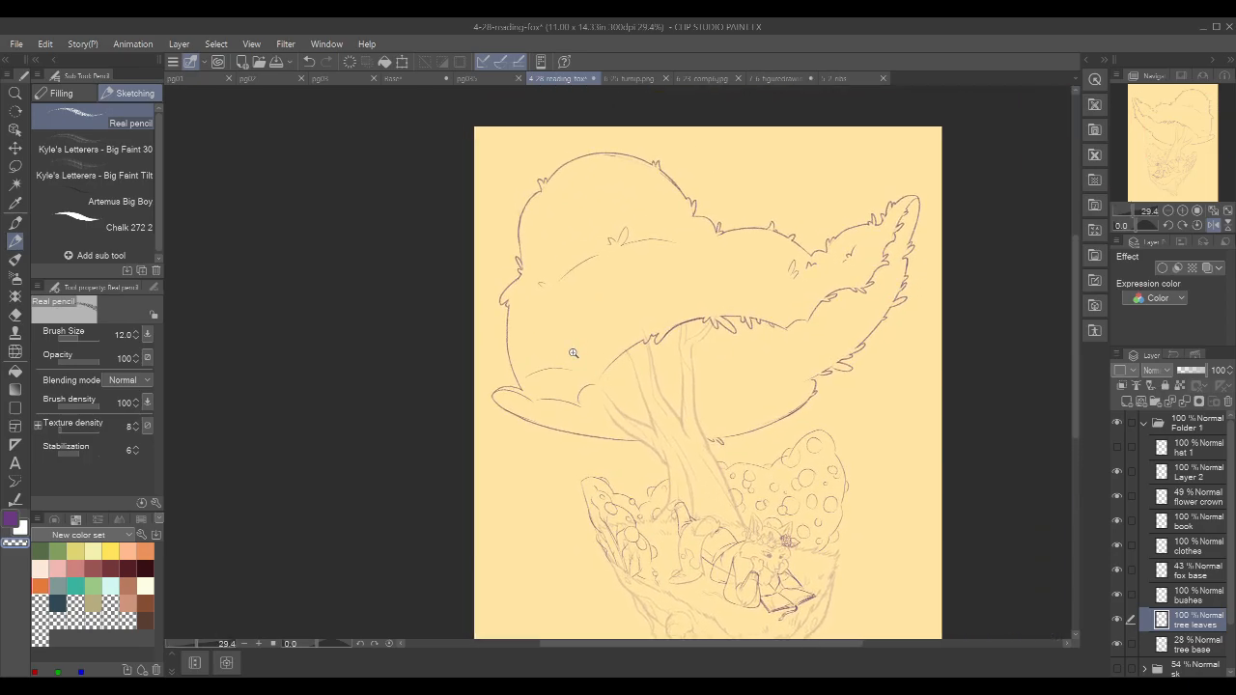
- Add a leaf tuft midway down the canopy's lower outer edge on the dome side, redoing strokes and erasing the old line
{"action": "scroll", "coordinate": [572, 353], "scroll_direction": "up", "scroll_amount": 3}
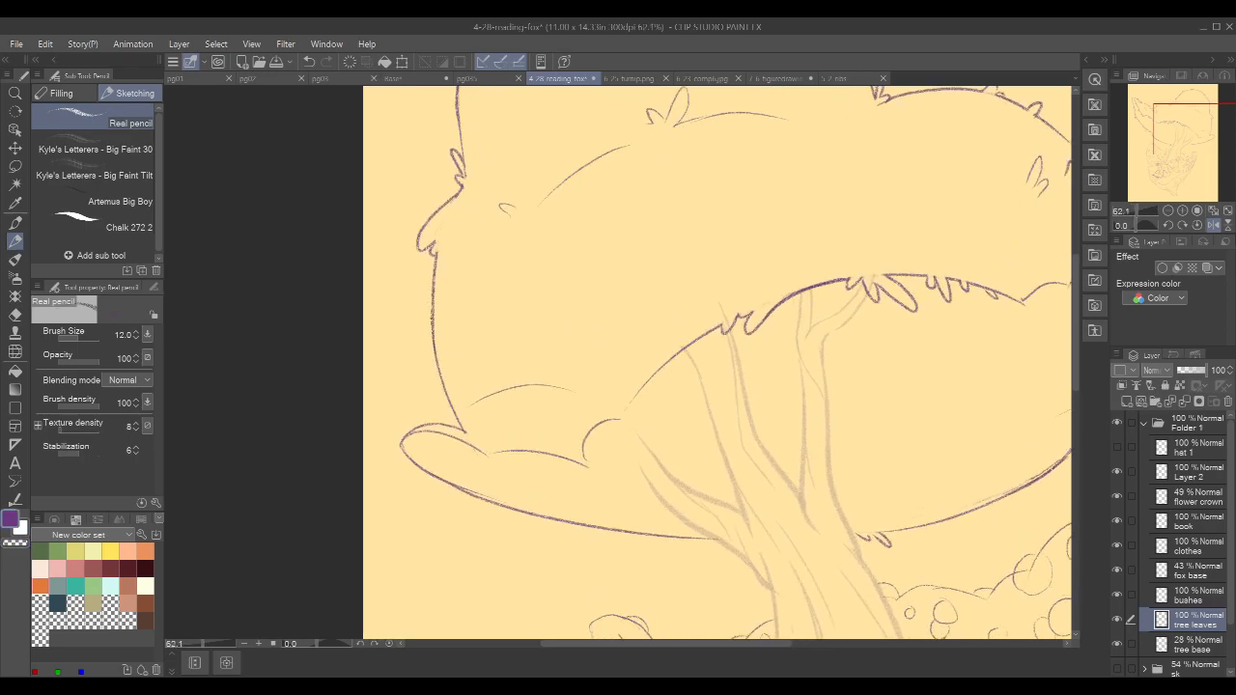
{"action": "left_click_drag", "start_coordinate": [431, 312], "coordinate": [427, 351]}
{"action": "key", "text": "ctrl+z"}
{"action": "mouse_move", "coordinate": [432, 307]}
{"action": "left_mouse_down"}
{"action": "mouse_move", "coordinate": [421, 329]}
{"action": "mouse_move", "coordinate": [434, 336]}
{"action": "left_mouse_up"}
{"action": "key", "text": "ctrl+z"}
{"action": "key", "text": "ctrl+z"}
{"action": "key", "text": "c"}
{"action": "key", "text": "c"}
{"action": "left_click_drag", "start_coordinate": [545, 328], "coordinate": [531, 322]}
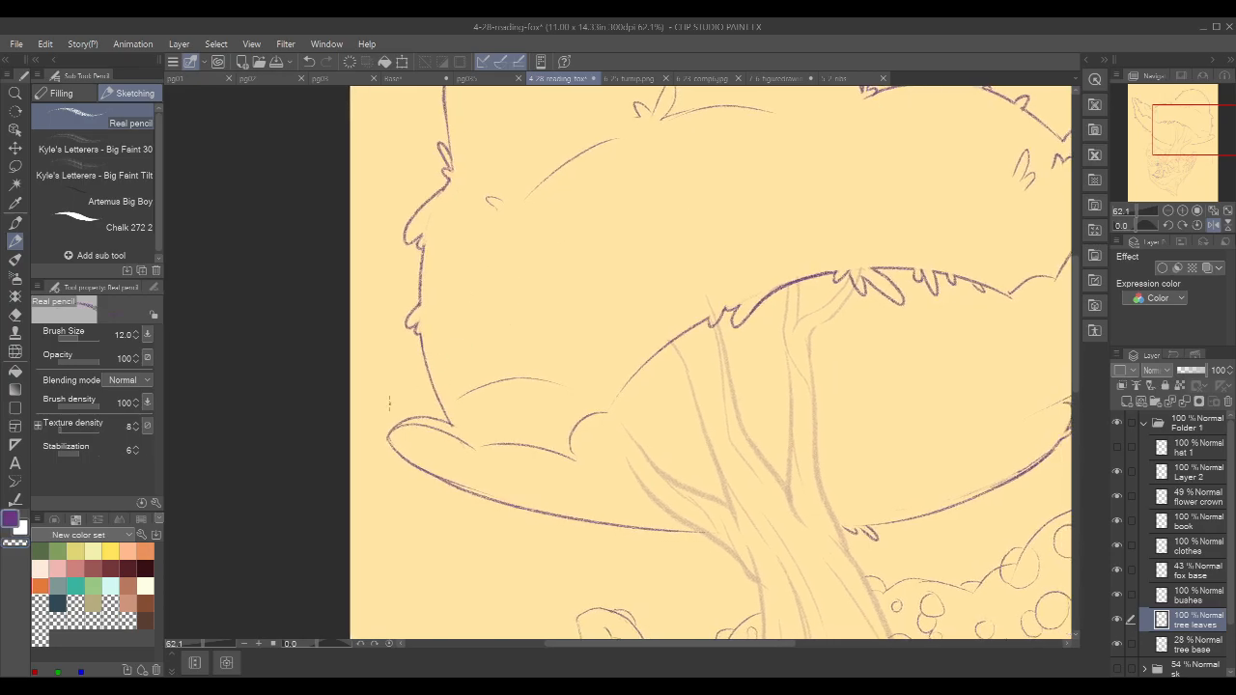
- Draw small hanging leaves beneath the lobe beside the rounded end of the brim
{"action": "left_click_drag", "start_coordinate": [573, 427], "coordinate": [573, 453]}
{"action": "mouse_move", "coordinate": [570, 447]}
{"action": "left_mouse_down"}
{"action": "mouse_move", "coordinate": [578, 475]}
{"action": "mouse_move", "coordinate": [534, 462]}
{"action": "mouse_move", "coordinate": [543, 451]}
{"action": "left_mouse_up"}
{"action": "left_click_drag", "start_coordinate": [931, 311], "coordinate": [850, 329]}
{"action": "left_click_drag", "start_coordinate": [1021, 283], "coordinate": [927, 304]}
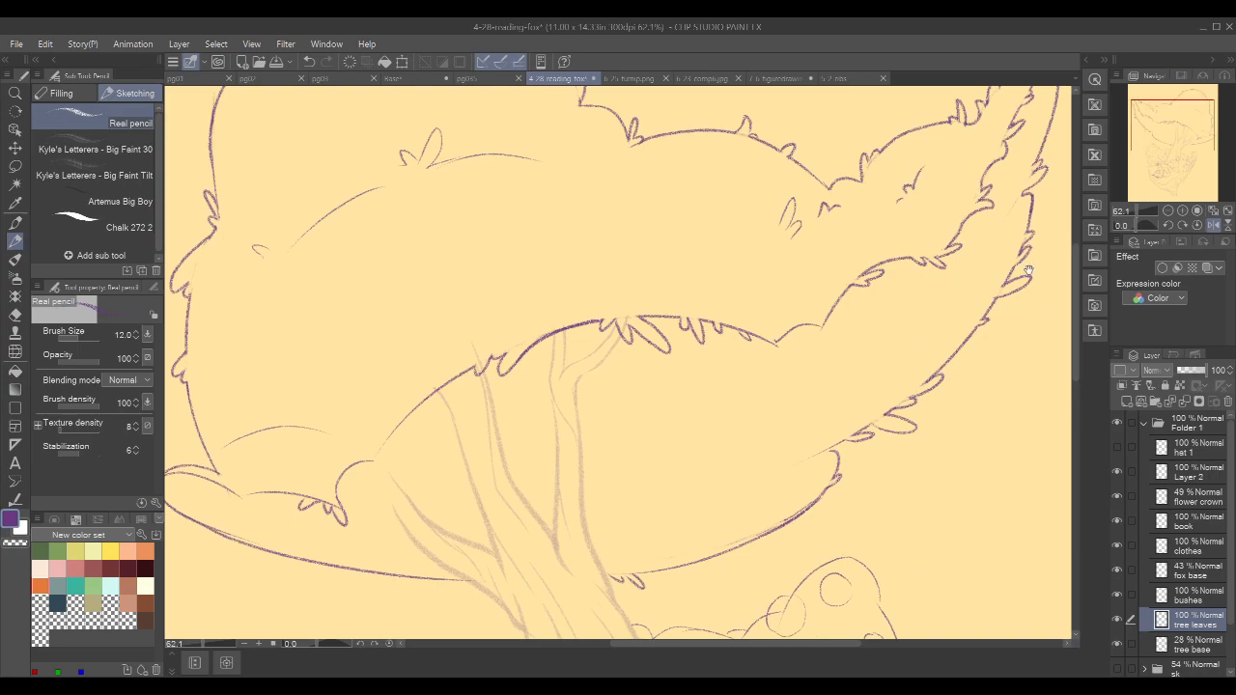
- Draw a small hanging leaf tuft on the sloping underside between the rounded lobe and the trunk's first branch, erasing the old line
{"action": "left_click_drag", "start_coordinate": [518, 419], "coordinate": [680, 385]}
{"action": "key", "text": "c"}
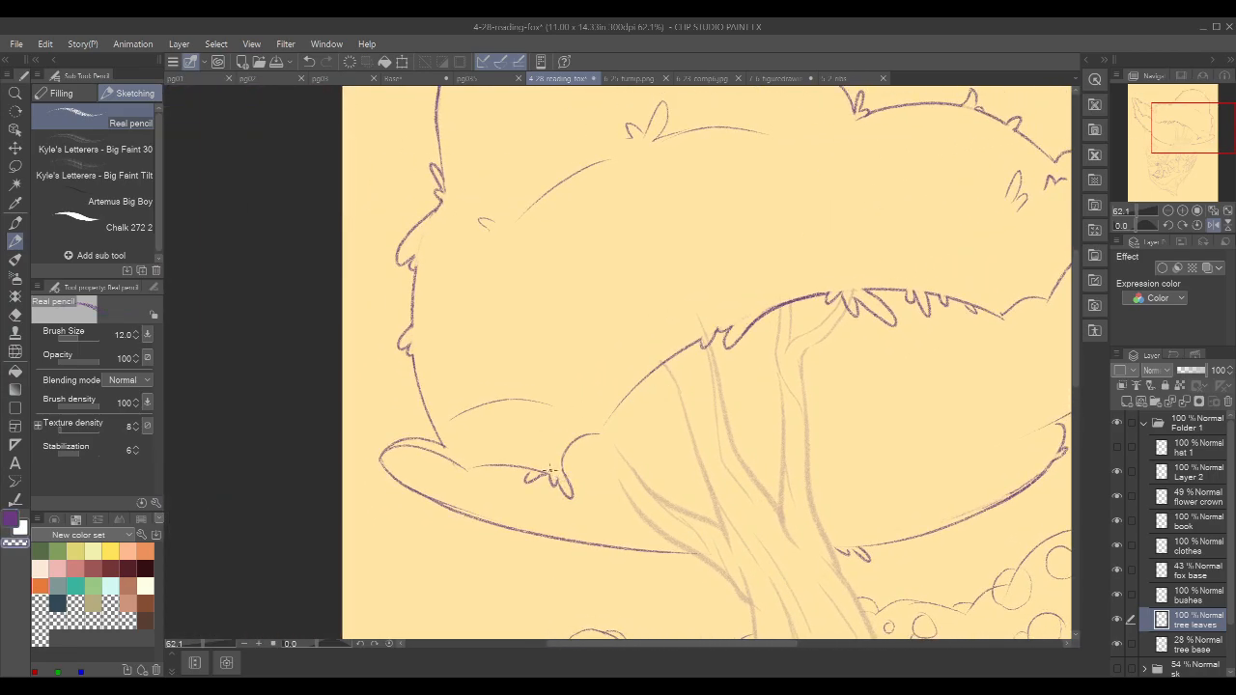
{"action": "left_click_drag", "start_coordinate": [815, 330], "coordinate": [778, 340]}
{"action": "left_click_drag", "start_coordinate": [716, 267], "coordinate": [712, 261]}
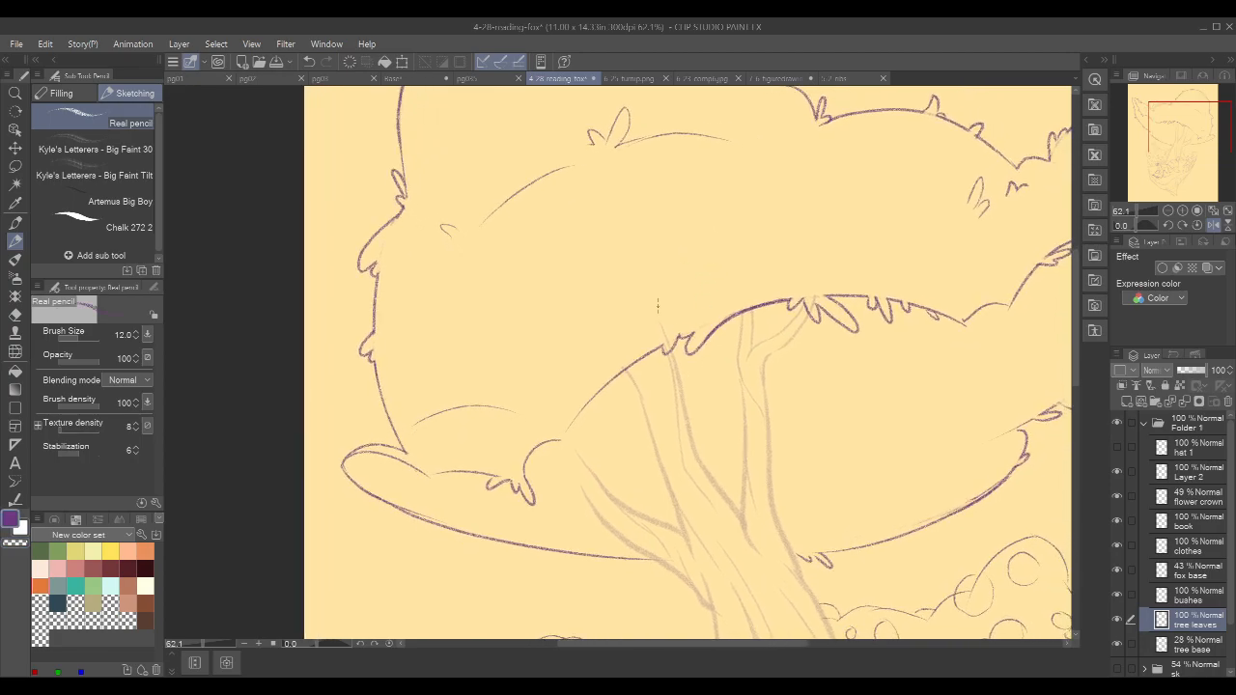
{"action": "left_click_drag", "start_coordinate": [652, 354], "coordinate": [622, 402]}
{"action": "key", "text": "ctrl+z"}
{"action": "key", "text": "ctrl+z"}
{"action": "mouse_move", "coordinate": [638, 359]}
{"action": "left_mouse_down"}
{"action": "mouse_move", "coordinate": [626, 394]}
{"action": "mouse_move", "coordinate": [614, 379]}
{"action": "mouse_move", "coordinate": [626, 366]}
{"action": "left_mouse_up"}
{"action": "key", "text": "c"}
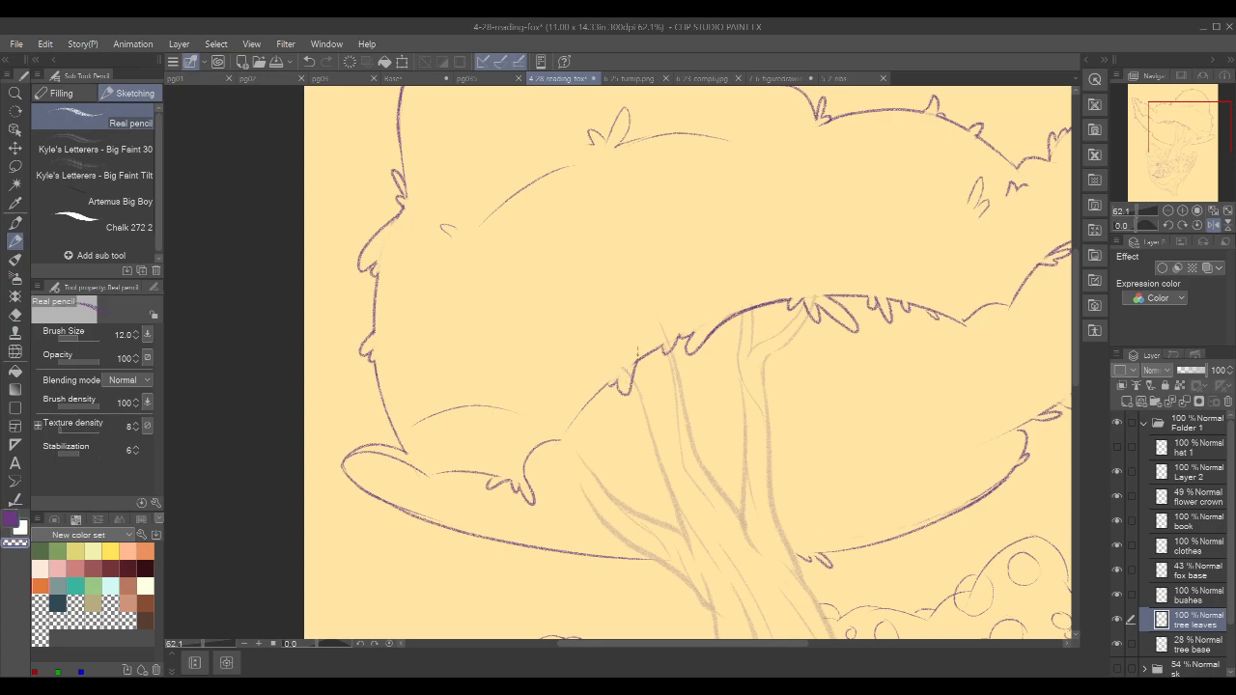
{"action": "key", "text": "c"}
{"action": "left_click_drag", "start_coordinate": [597, 385], "coordinate": [601, 377]}
- Add a small leaf where the sloping underside meets the rounded lobe, redoing strokes and cleaning up the junction
{"action": "mouse_move", "coordinate": [568, 433]}
{"action": "left_mouse_down"}
{"action": "mouse_move", "coordinate": [584, 431]}
{"action": "mouse_move", "coordinate": [575, 415]}
{"action": "left_mouse_up"}
{"action": "key", "text": "ctrl+z"}
{"action": "key", "text": "ctrl+z"}
{"action": "key", "text": "c"}
{"action": "key", "text": "c"}
{"action": "scroll", "coordinate": [959, 241], "scroll_direction": "down", "scroll_amount": 5}
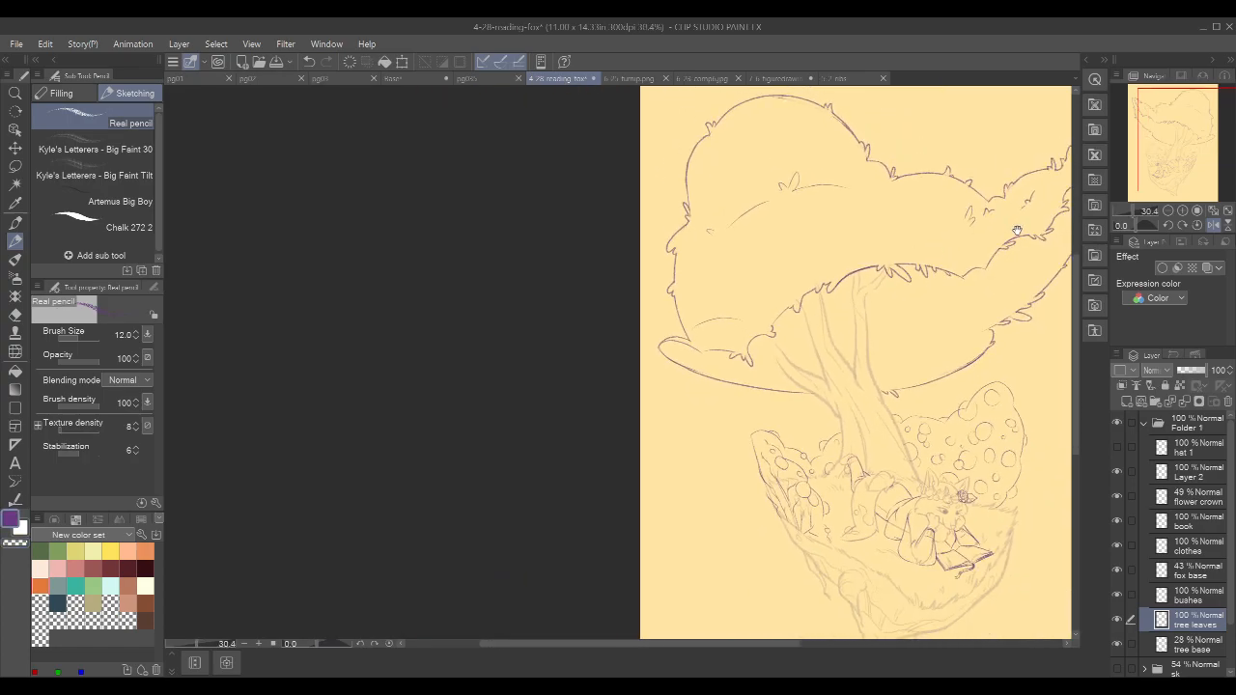
{"action": "left_click_drag", "start_coordinate": [900, 245], "coordinate": [886, 254]}
{"action": "left_click_drag", "start_coordinate": [578, 393], "coordinate": [623, 364]}
{"action": "left_click_drag", "start_coordinate": [577, 397], "coordinate": [593, 401]}
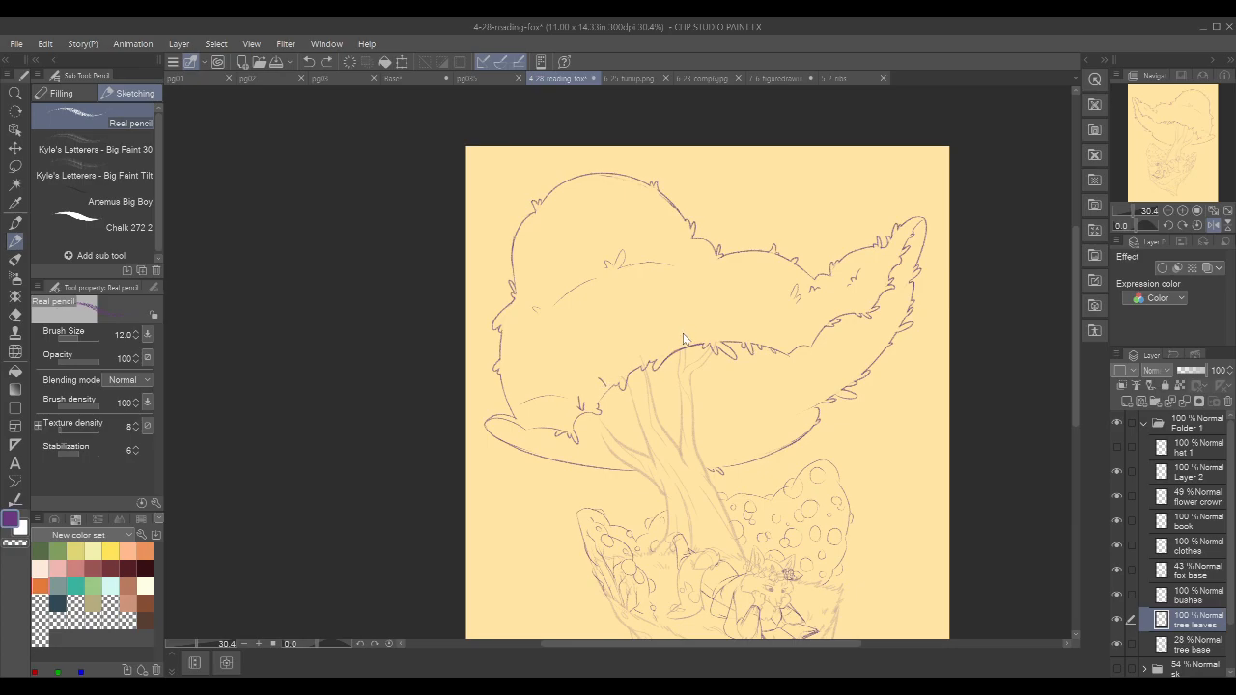
{"action": "key", "text": "ctrl+z"}
- Draw a long leaf hanging from the newest tuft down toward the rounded lobe, redoing the stroke and erasing the old slope line
{"action": "scroll", "coordinate": [644, 360], "scroll_direction": "up", "scroll_amount": 4}
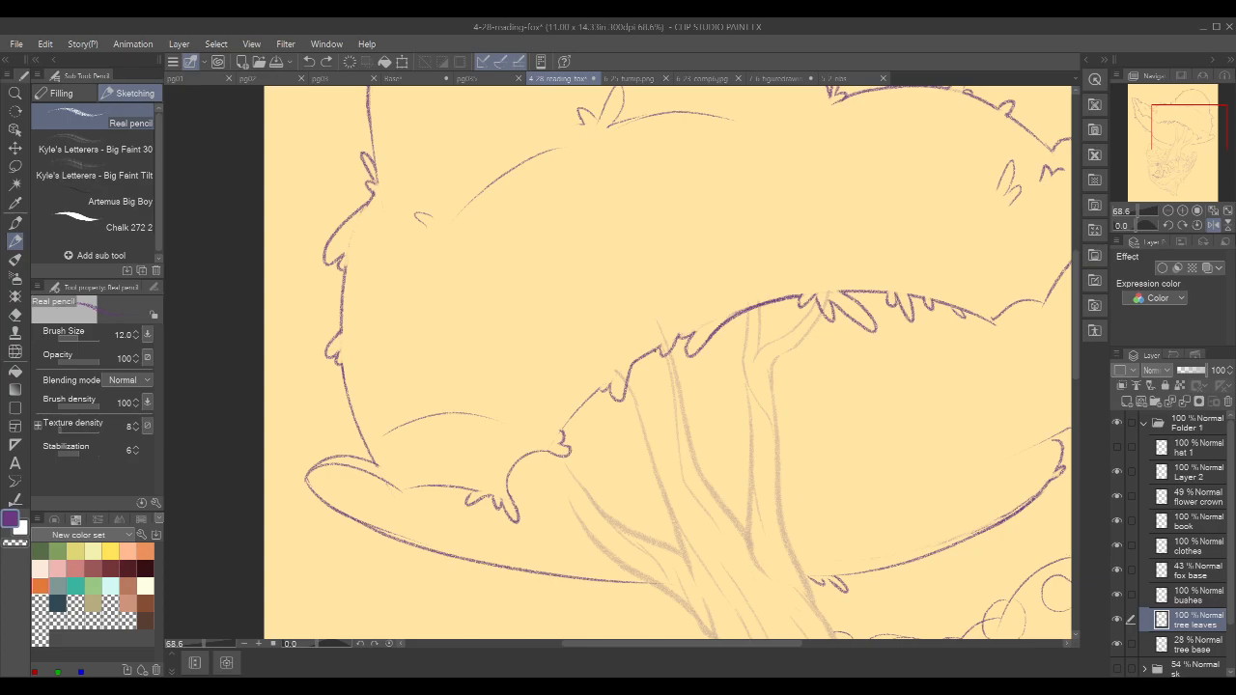
{"action": "mouse_move", "coordinate": [654, 351]}
{"action": "left_mouse_down"}
{"action": "mouse_move", "coordinate": [627, 400]}
{"action": "mouse_move", "coordinate": [656, 340]}
{"action": "mouse_move", "coordinate": [626, 380]}
{"action": "left_mouse_up"}
{"action": "key", "text": "ctrl+z"}
{"action": "key", "text": "c"}
{"action": "key", "text": "c"}
{"action": "left_click_drag", "start_coordinate": [600, 389], "coordinate": [595, 450]}
{"action": "key", "text": "ctrl+z"}
{"action": "left_click_drag", "start_coordinate": [601, 389], "coordinate": [595, 452]}
{"action": "key", "text": "ctrl+z"}
{"action": "mouse_move", "coordinate": [597, 390]}
{"action": "left_mouse_down"}
{"action": "mouse_move", "coordinate": [600, 458]}
{"action": "mouse_move", "coordinate": [582, 448]}
{"action": "left_mouse_up"}
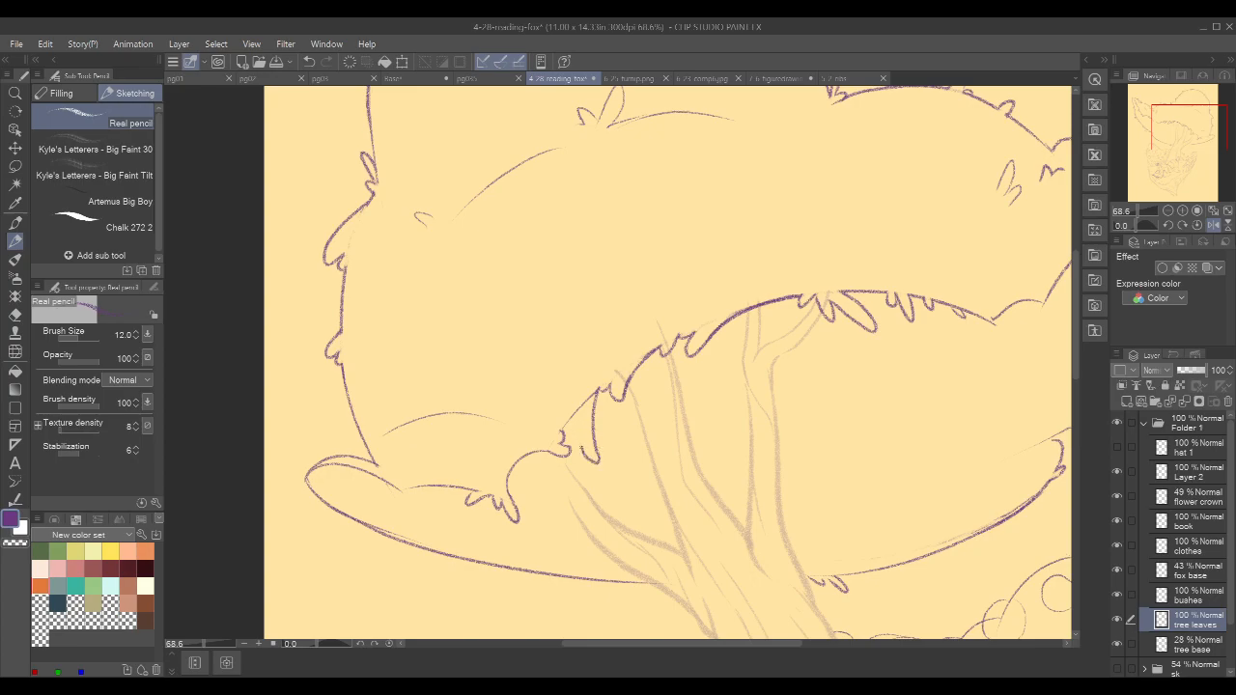
{"action": "key", "text": "c"}
{"action": "scroll", "coordinate": [874, 269], "scroll_direction": "down", "scroll_amount": 4}
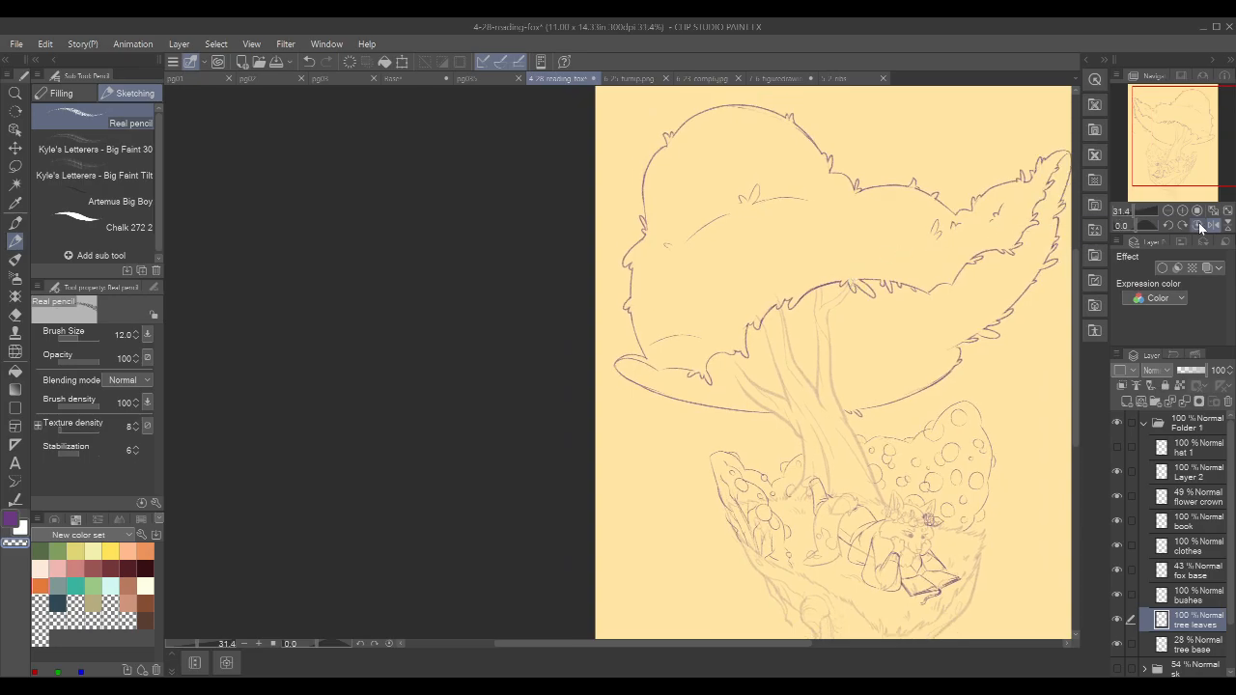
- Refine the underside line where the long hanging leaf joins the small tuft above it
{"action": "left_click_drag", "start_coordinate": [965, 276], "coordinate": [866, 318]}
{"action": "scroll", "coordinate": [680, 320], "scroll_direction": "up", "scroll_amount": 3}
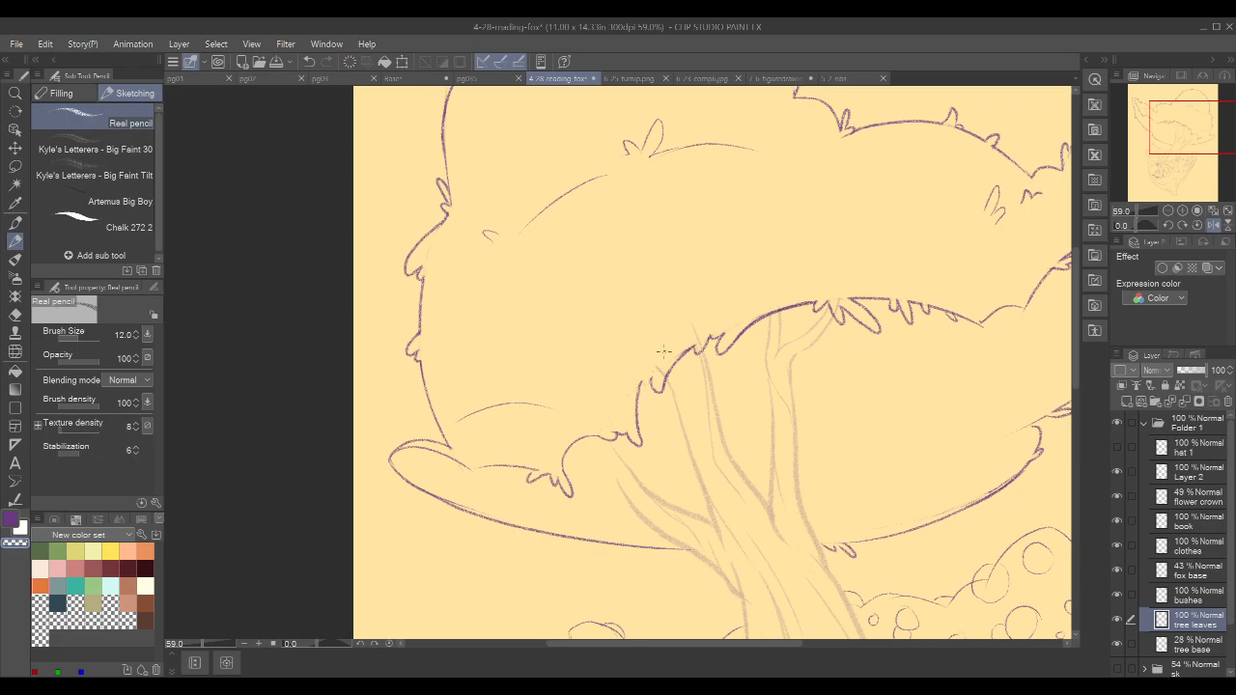
{"action": "mouse_move", "coordinate": [644, 392]}
{"action": "left_mouse_down"}
{"action": "mouse_move", "coordinate": [638, 381]}
{"action": "mouse_move", "coordinate": [663, 373]}
{"action": "mouse_move", "coordinate": [648, 385]}
{"action": "left_mouse_up"}
{"action": "key", "text": "c"}
{"action": "key", "text": "c"}
{"action": "scroll", "coordinate": [955, 238], "scroll_direction": "down", "scroll_amount": 3}
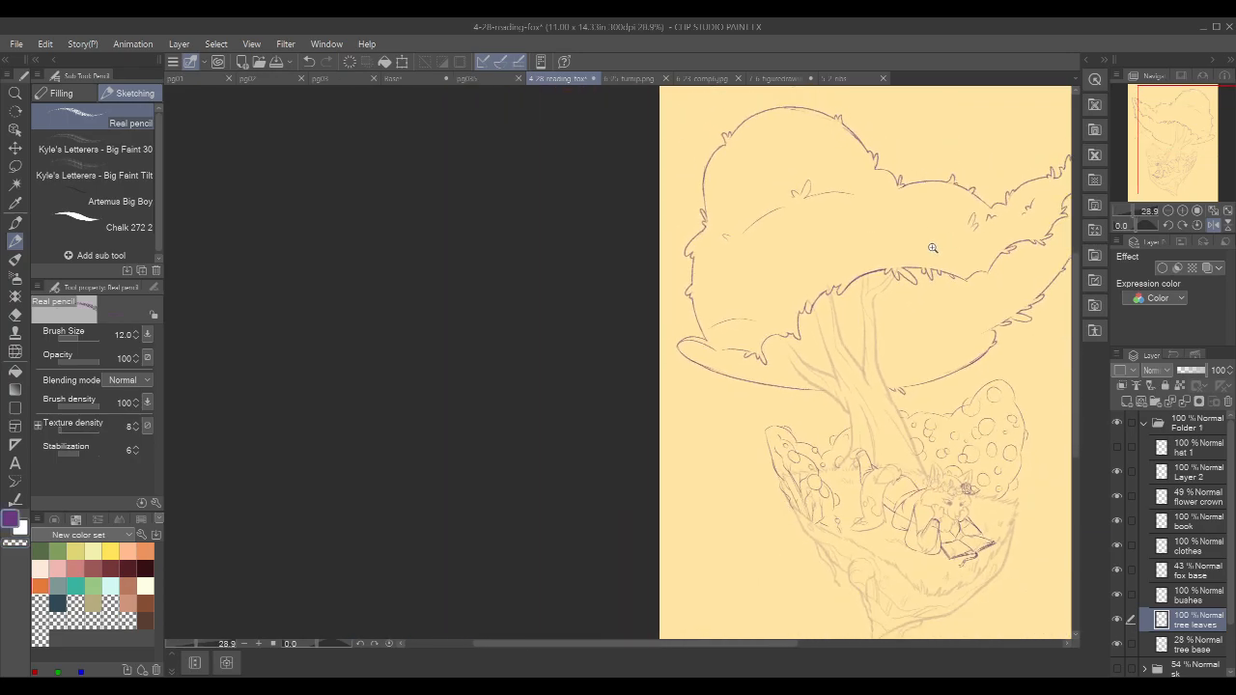
- Flip the canvas view back to its unmirrored orientation and examine the canopy's leafy underside up close
{"action": "left_click", "coordinate": [1212, 224]}
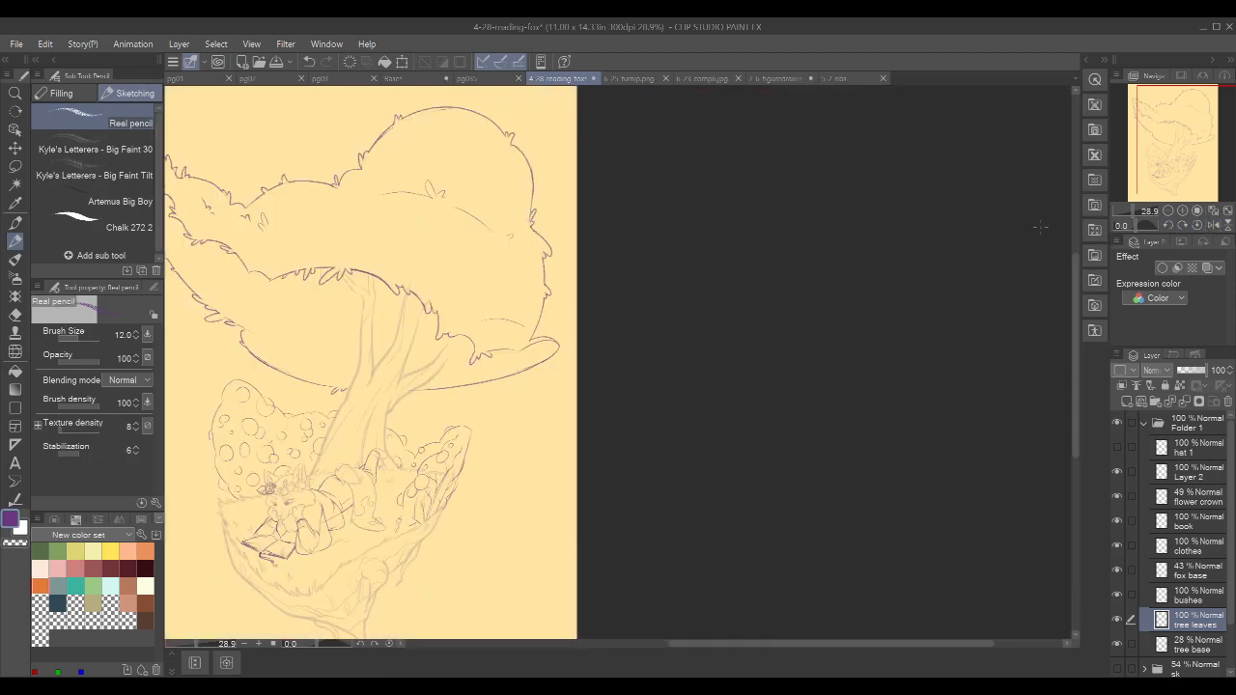
{"action": "left_click_drag", "start_coordinate": [679, 331], "coordinate": [753, 367]}
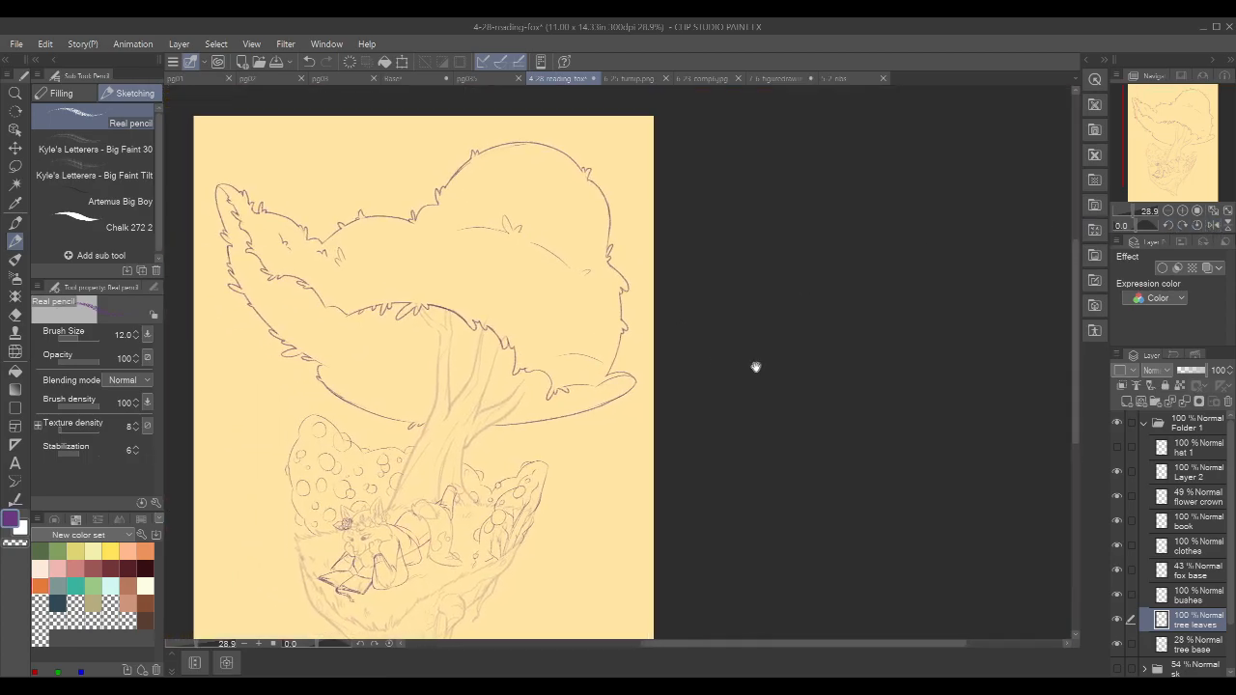
{"action": "left_click", "coordinate": [567, 319]}
{"action": "left_click", "coordinate": [566, 319]}
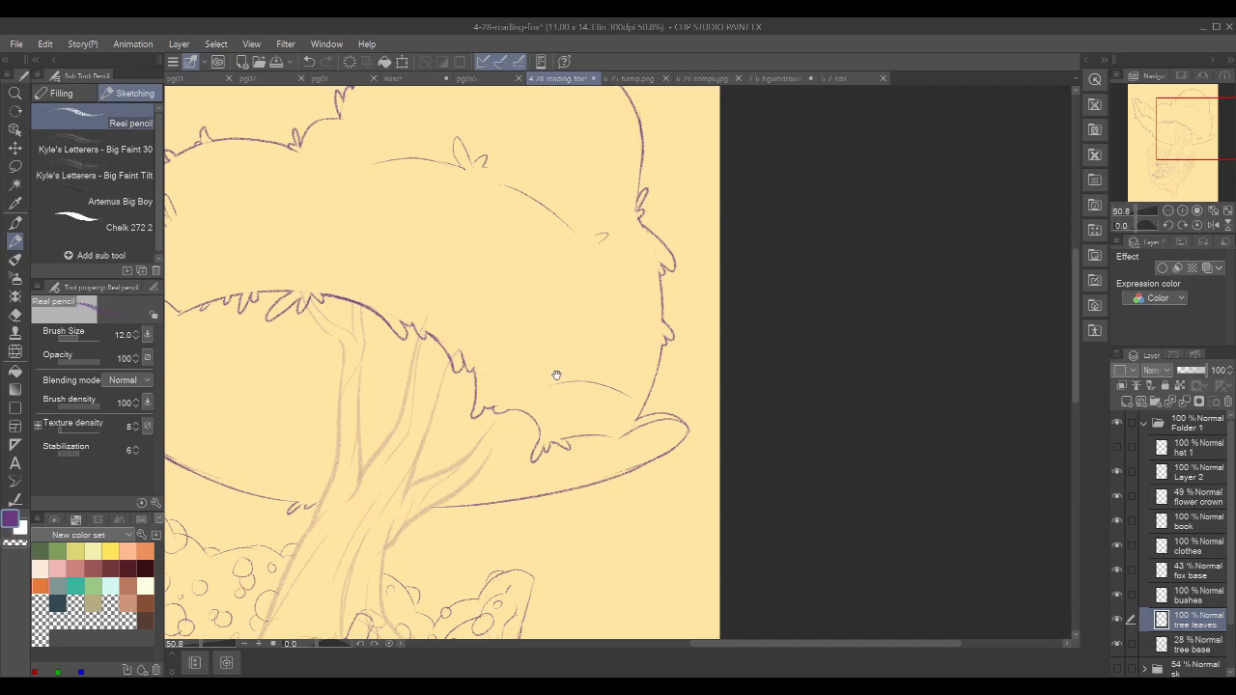
{"action": "left_click_drag", "start_coordinate": [574, 408], "coordinate": [748, 410]}
{"action": "mouse_move", "coordinate": [752, 411]}
{"action": "left_mouse_down"}
{"action": "mouse_move", "coordinate": [715, 406]}
{"action": "mouse_move", "coordinate": [731, 408]}
{"action": "left_mouse_up"}
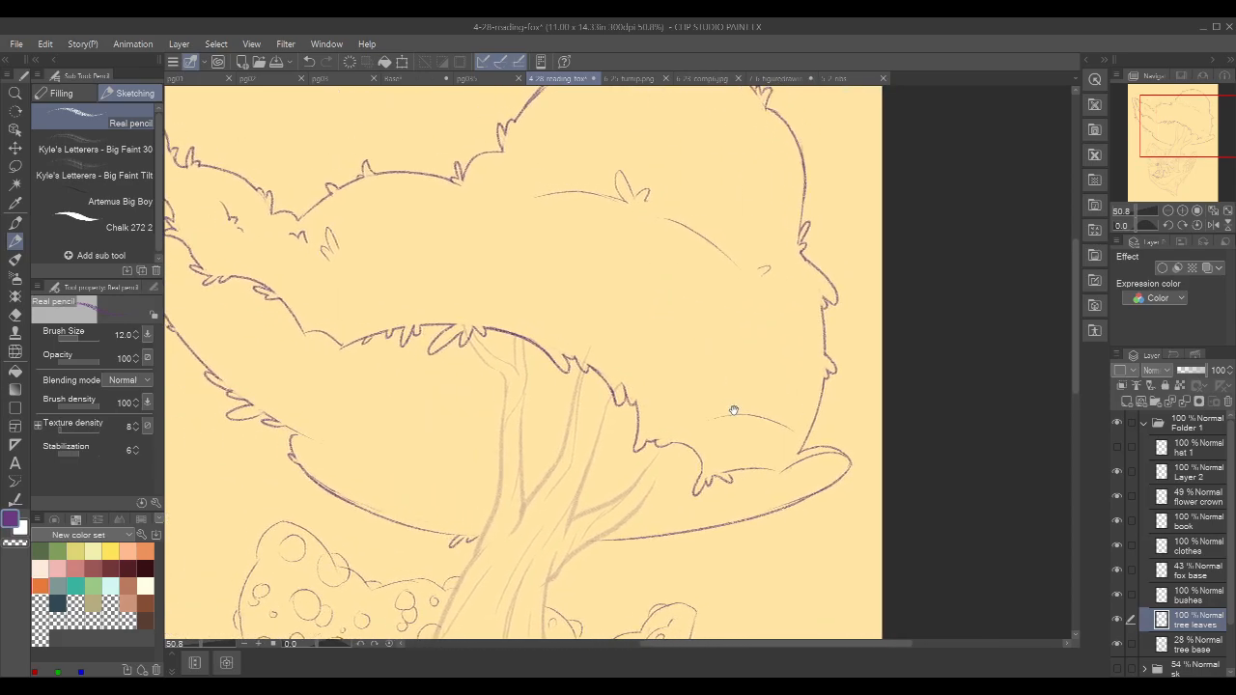
- Refine the right end of the canopy's lower front edge with small pencilled leaf tufts, erasing the outline beneath them
{"action": "mouse_move", "coordinate": [676, 306]}
{"action": "left_mouse_down"}
{"action": "mouse_move", "coordinate": [698, 345]}
{"action": "mouse_move", "coordinate": [689, 317]}
{"action": "left_mouse_up"}
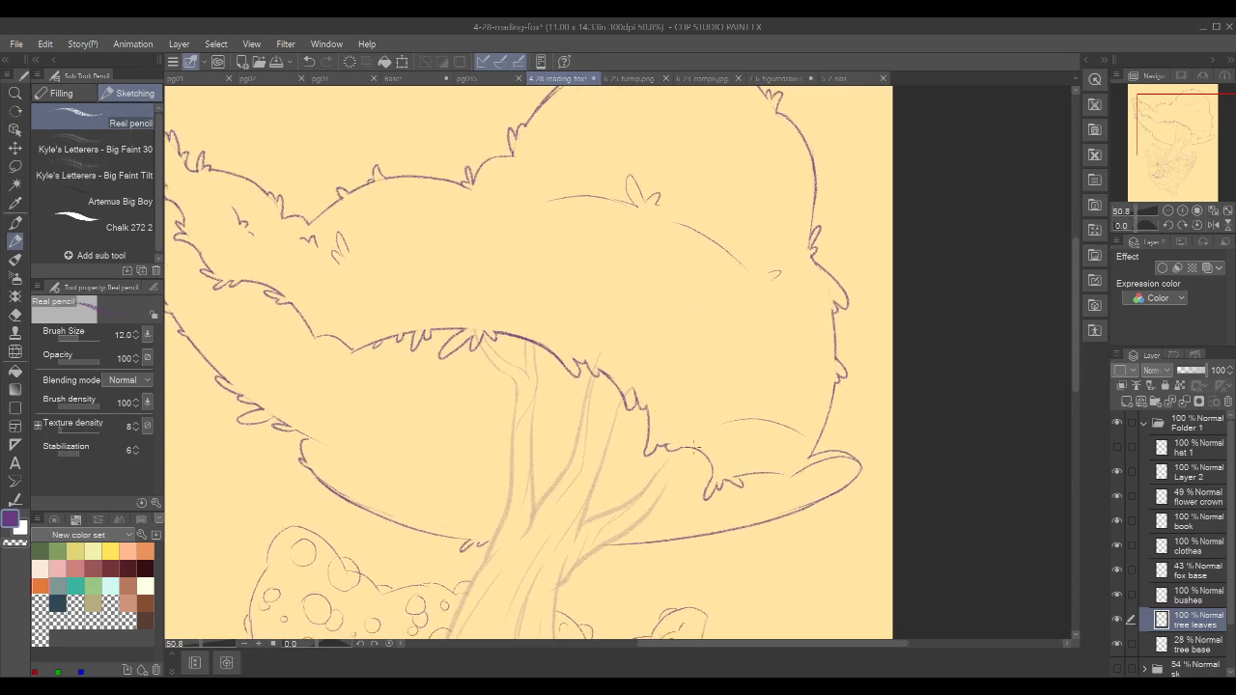
{"action": "left_click_drag", "start_coordinate": [693, 439], "coordinate": [693, 452]}
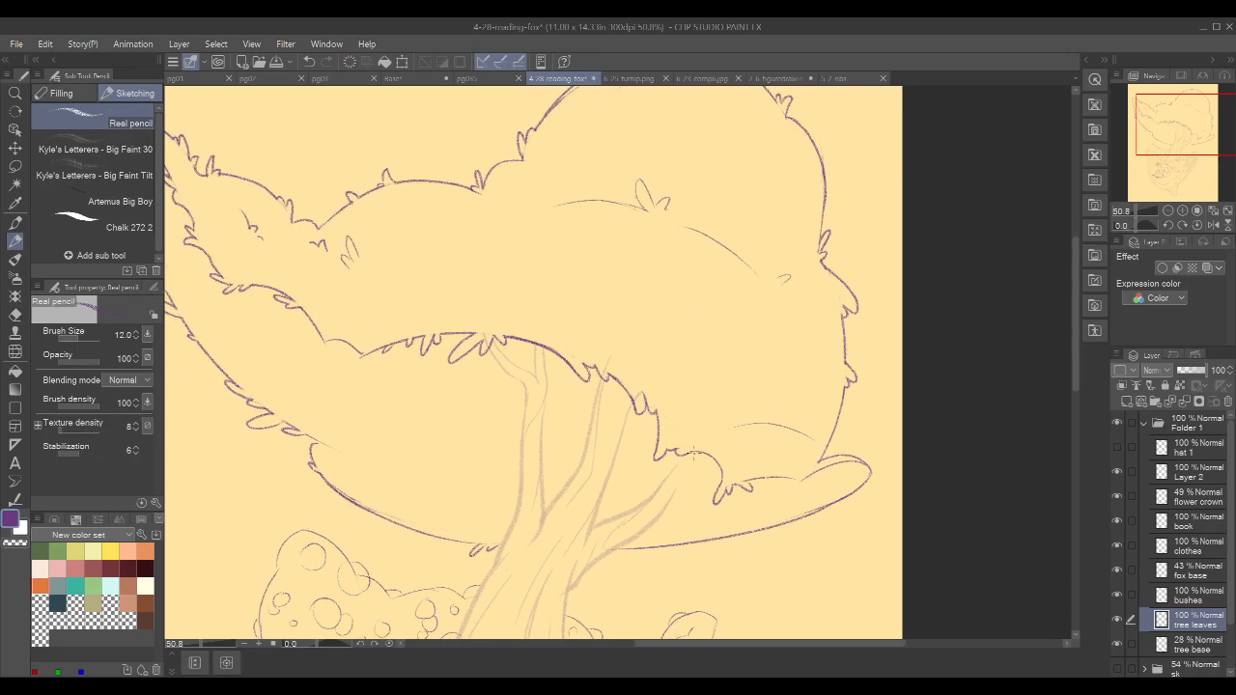
{"action": "key", "text": "c"}
{"action": "left_click_drag", "start_coordinate": [800, 335], "coordinate": [928, 351]}
{"action": "left_click_drag", "start_coordinate": [976, 407], "coordinate": [893, 322]}
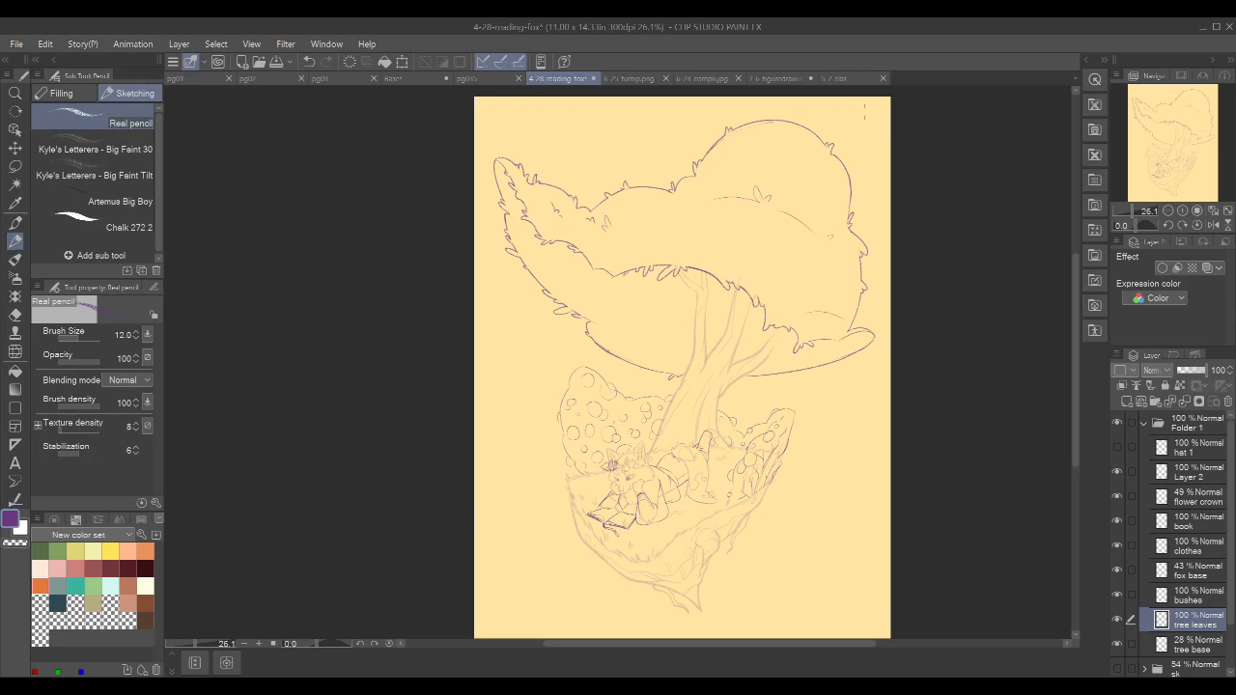
{"action": "scroll", "coordinate": [827, 324], "scroll_direction": "up", "scroll_amount": 3}
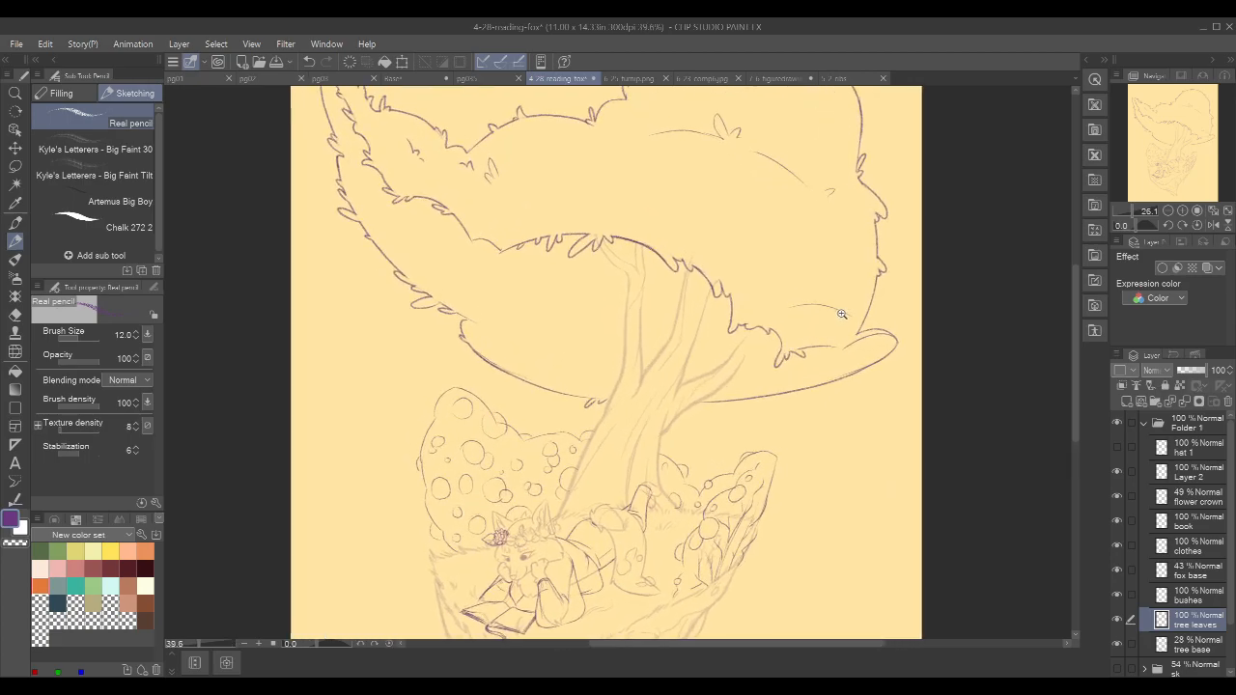
{"action": "mouse_move", "coordinate": [943, 232]}
{"action": "left_mouse_down"}
{"action": "mouse_move", "coordinate": [898, 280]}
{"action": "mouse_move", "coordinate": [827, 318]}
{"action": "mouse_move", "coordinate": [826, 244]}
{"action": "left_mouse_up"}
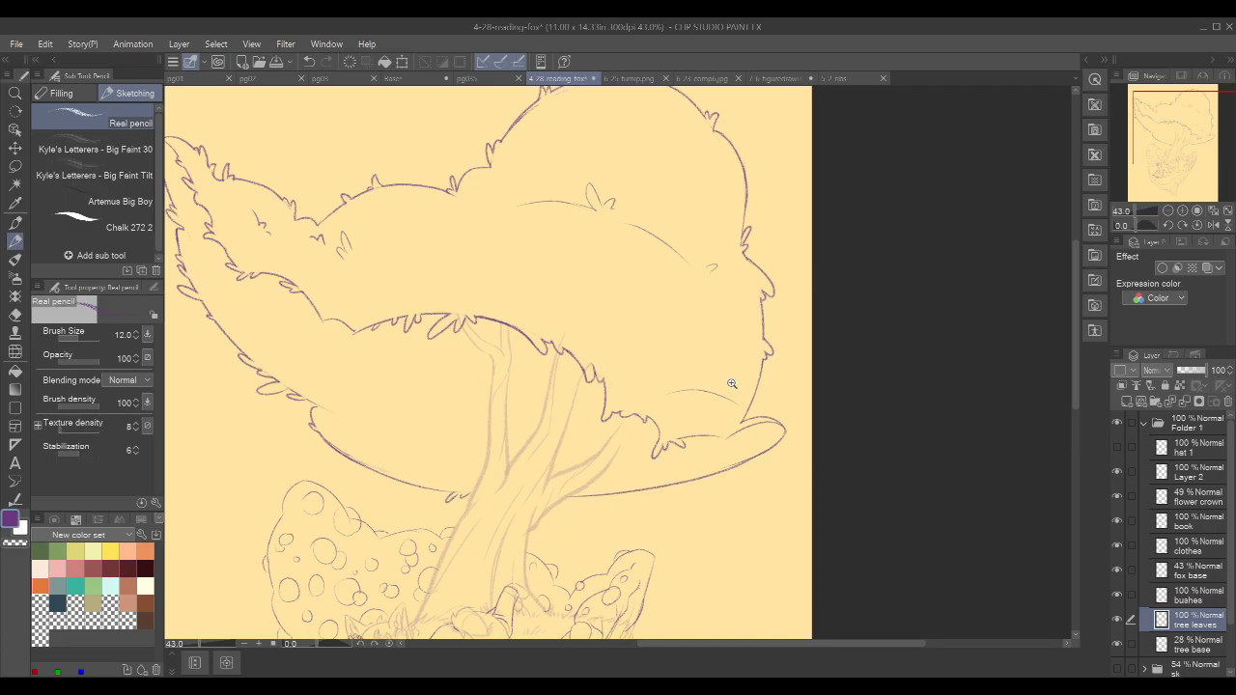
{"action": "scroll", "coordinate": [726, 381], "scroll_direction": "up", "scroll_amount": 2}
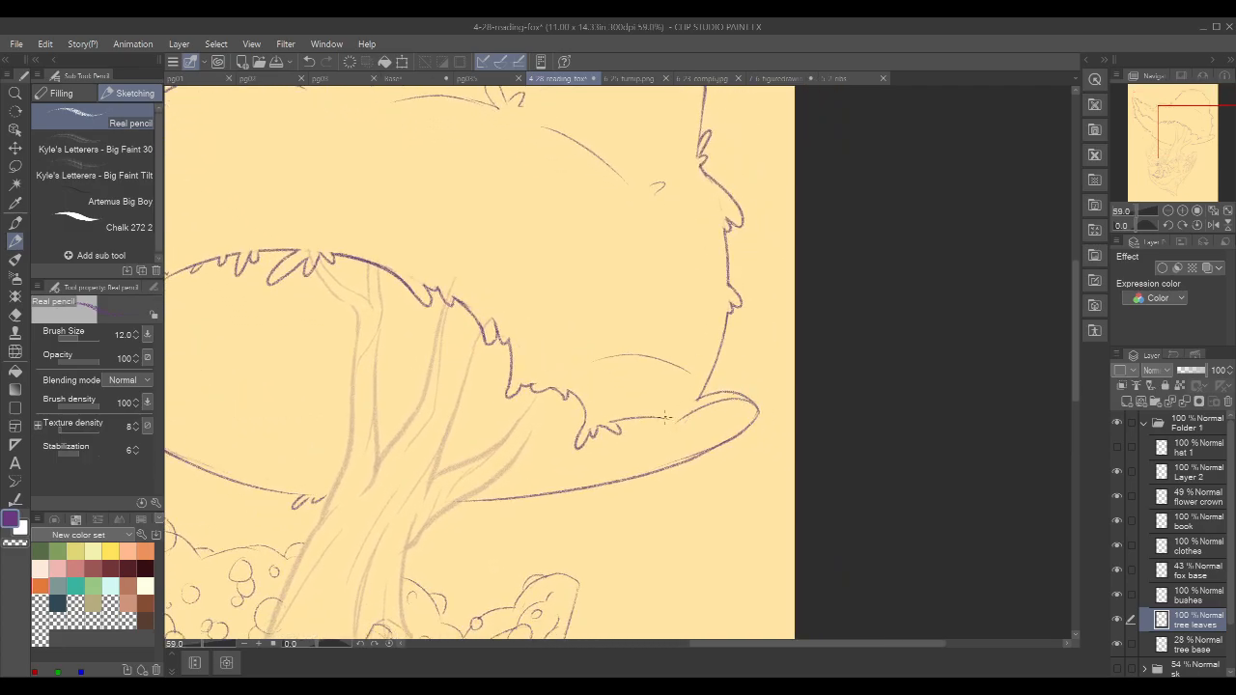
- Rework the outline of the canopy's upturned right tip with a leaf tuft and erase the doubled line there
{"action": "mouse_move", "coordinate": [664, 419]}
{"action": "left_mouse_down"}
{"action": "mouse_move", "coordinate": [693, 431]}
{"action": "mouse_move", "coordinate": [682, 431]}
{"action": "mouse_move", "coordinate": [687, 419]}
{"action": "left_mouse_up"}
{"action": "key", "text": "ctrl+z"}
{"action": "key", "text": "r"}
{"action": "left_click_drag", "start_coordinate": [879, 389], "coordinate": [782, 190]}
{"action": "key", "text": "p"}
{"action": "mouse_move", "coordinate": [702, 331]}
{"action": "left_mouse_down"}
{"action": "mouse_move", "coordinate": [719, 293]}
{"action": "mouse_move", "coordinate": [704, 310]}
{"action": "mouse_move", "coordinate": [754, 293]}
{"action": "left_mouse_up"}
{"action": "key", "text": "ctrl+z"}
{"action": "key", "text": "ctrl+z"}
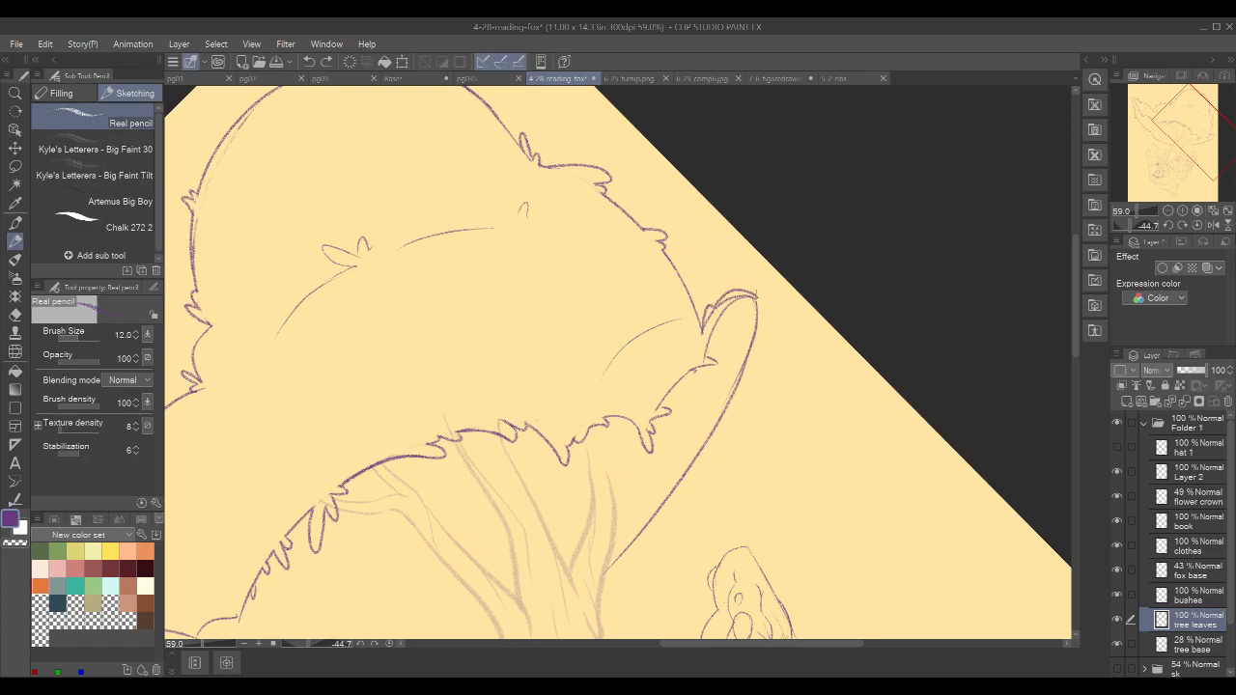
{"action": "key", "text": "c"}
{"action": "mouse_move", "coordinate": [726, 298]}
{"action": "left_mouse_down"}
{"action": "mouse_move", "coordinate": [712, 313]}
{"action": "mouse_move", "coordinate": [751, 297]}
{"action": "left_mouse_up"}
{"action": "left_click_drag", "start_coordinate": [499, 563], "coordinate": [863, 279]}
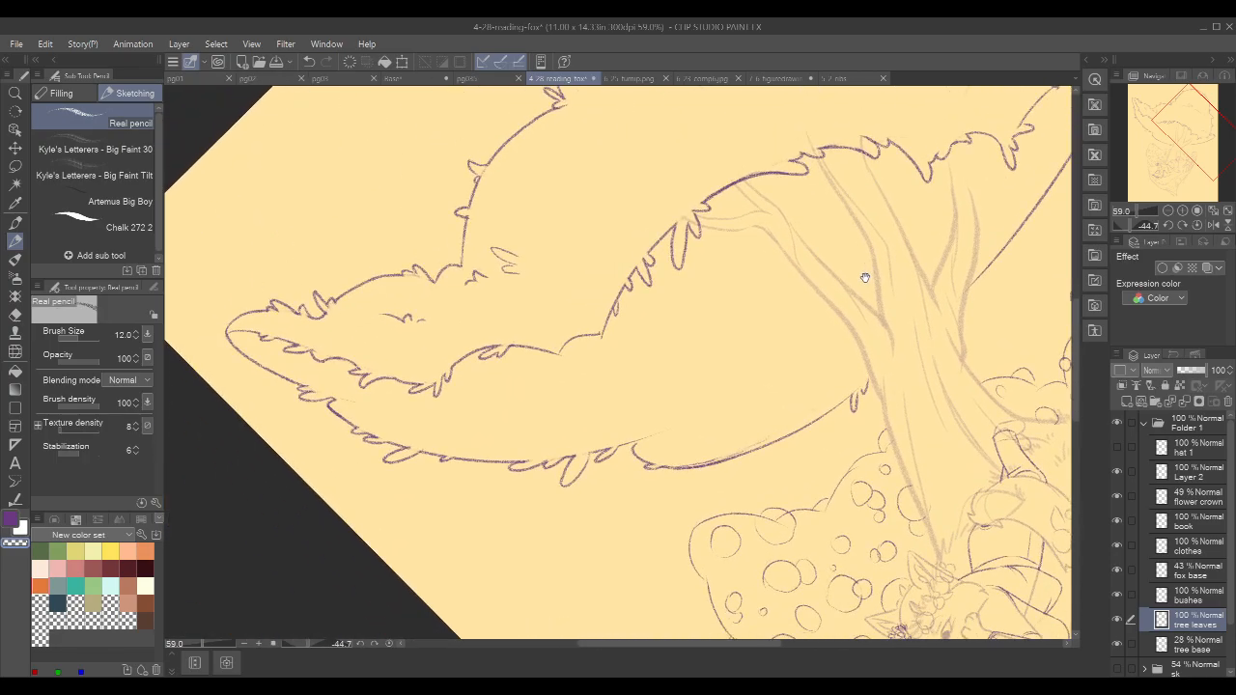
{"action": "scroll", "coordinate": [862, 279], "scroll_direction": "up", "scroll_amount": 10}
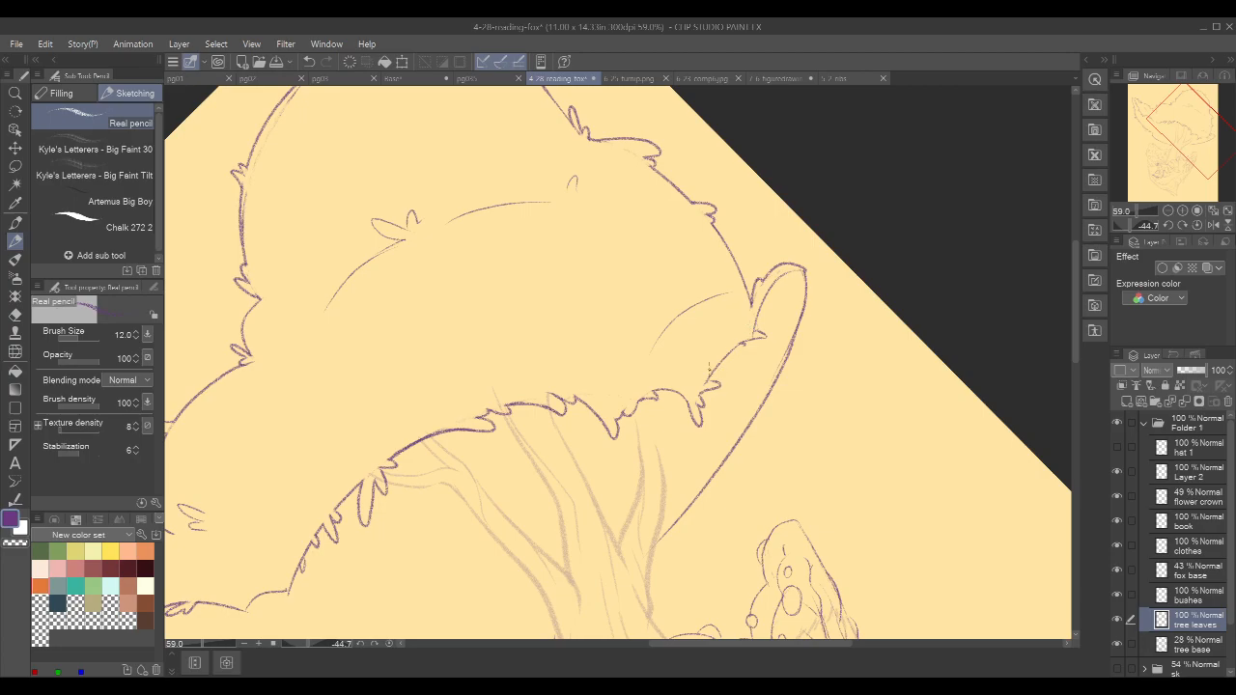
- Pencil another leaf tuft on the canopy's front edge just inside the right tip and erase the line crossing it
{"action": "key", "text": "c"}
{"action": "left_click_drag", "start_coordinate": [605, 420], "coordinate": [719, 377]}
{"action": "key", "text": "c"}
{"action": "left_click_drag", "start_coordinate": [845, 274], "coordinate": [862, 251]}
{"action": "left_click_drag", "start_coordinate": [754, 226], "coordinate": [753, 270]}
{"action": "key", "text": "c"}
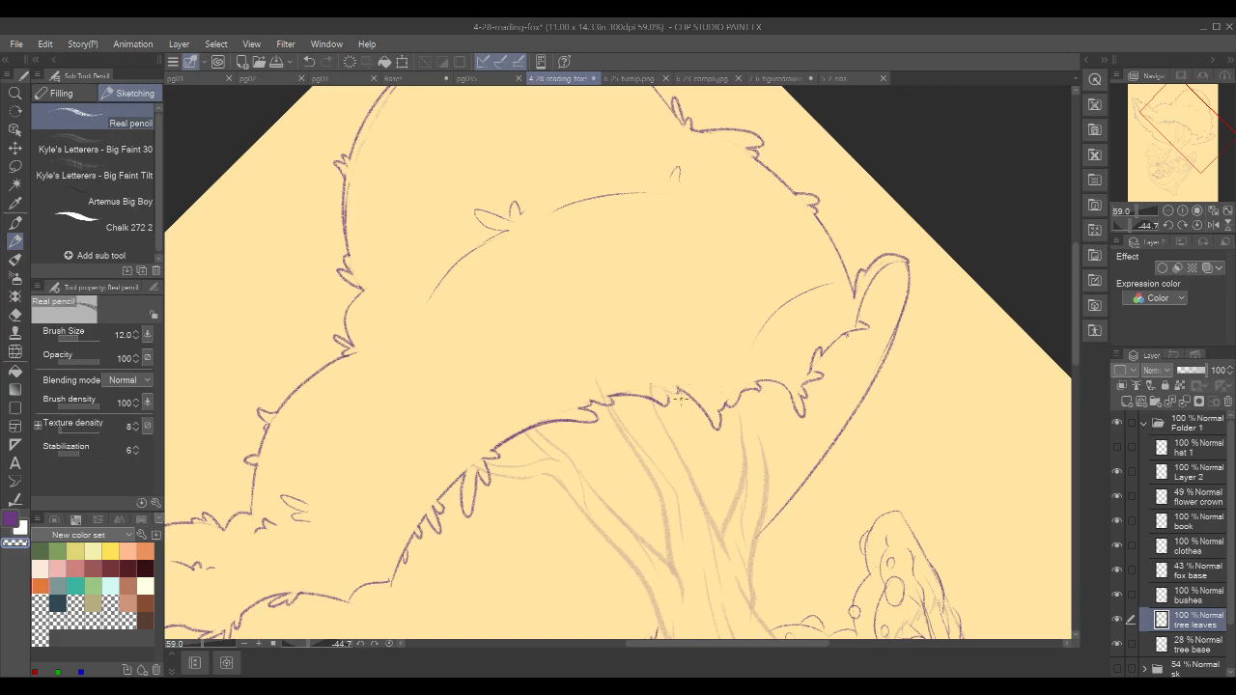
- Draw a leaf tuft on the canopy's front edge above the right-hand branches and clean up the outline around it
{"action": "key", "text": "c"}
{"action": "mouse_move", "coordinate": [664, 389]}
{"action": "left_mouse_down"}
{"action": "mouse_move", "coordinate": [678, 365]}
{"action": "mouse_move", "coordinate": [686, 394]}
{"action": "left_mouse_up"}
{"action": "key", "text": "ctrl+z"}
{"action": "key", "text": "ctrl+z"}
{"action": "key", "text": "r"}
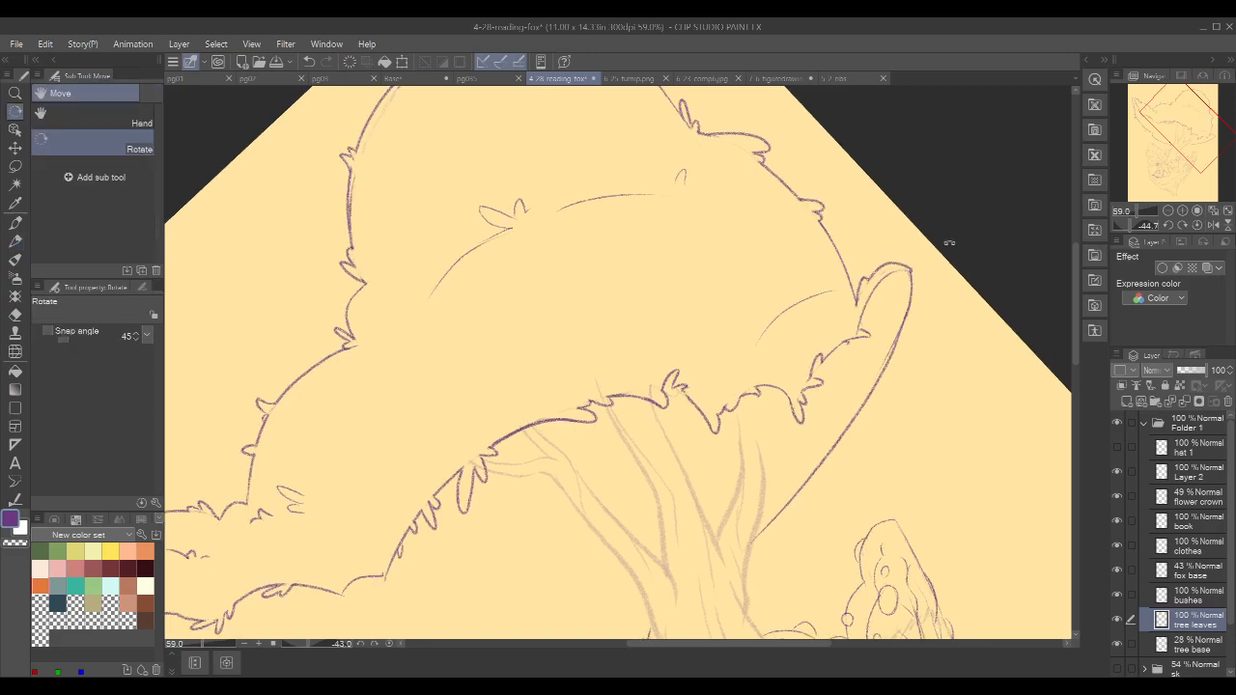
{"action": "double_click", "coordinate": [939, 227]}
- Add a pointed leaf tuft to the canopy's front edge above the left branch and erase the overlapping outline
{"action": "scroll", "coordinate": [930, 370], "scroll_direction": "down", "scroll_amount": 3}
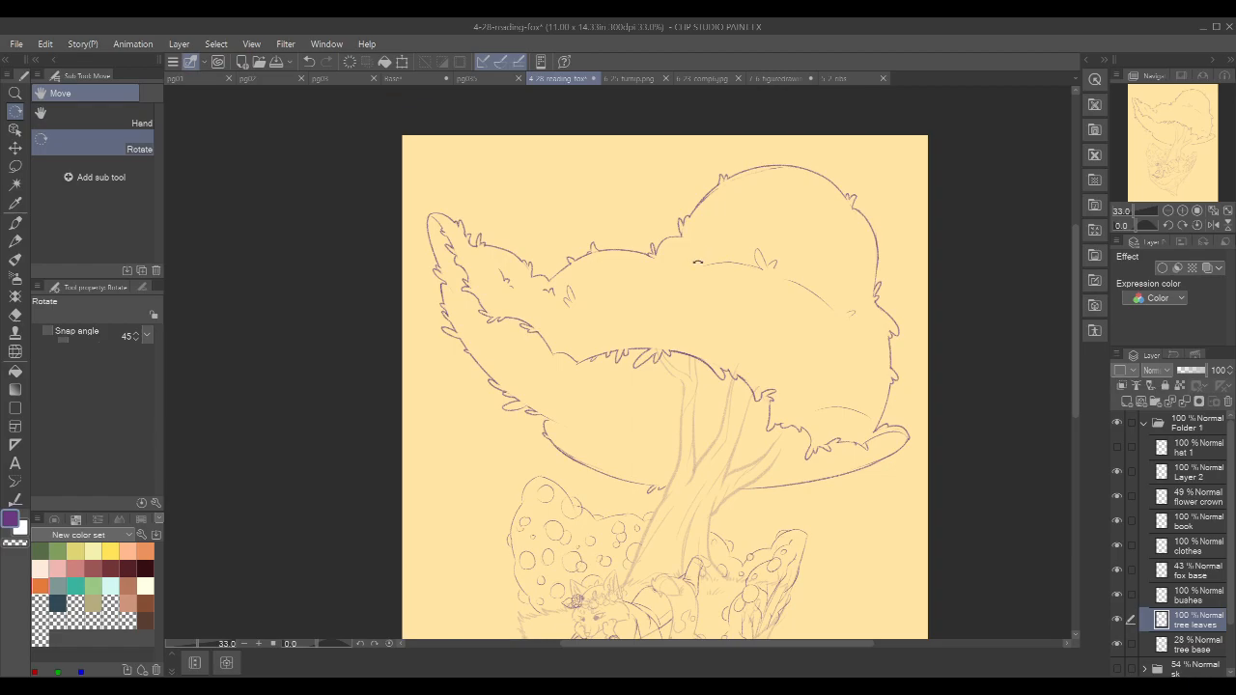
{"action": "scroll", "coordinate": [697, 352], "scroll_direction": "up", "scroll_amount": 1}
{"action": "scroll", "coordinate": [697, 352], "scroll_direction": "up", "scroll_amount": 2}
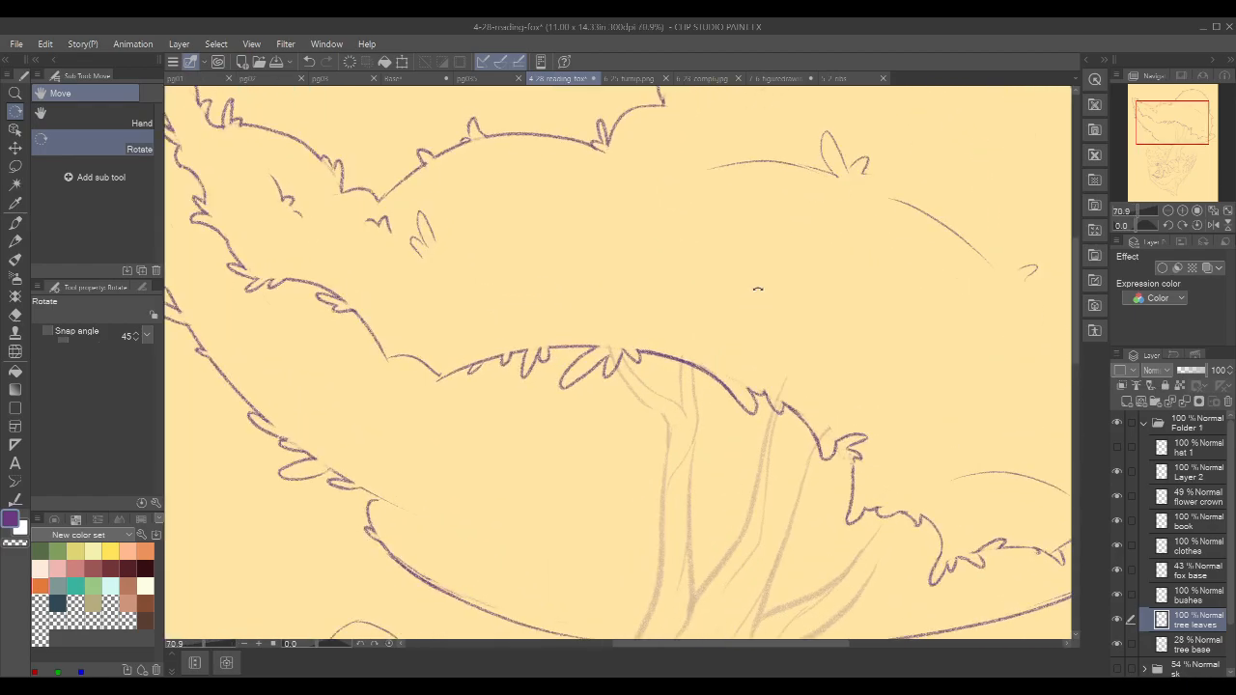
{"action": "mouse_move", "coordinate": [918, 326]}
{"action": "left_mouse_down"}
{"action": "mouse_move", "coordinate": [888, 248]}
{"action": "mouse_move", "coordinate": [826, 172]}
{"action": "mouse_move", "coordinate": [832, 183]}
{"action": "left_mouse_up"}
{"action": "key", "text": "p"}
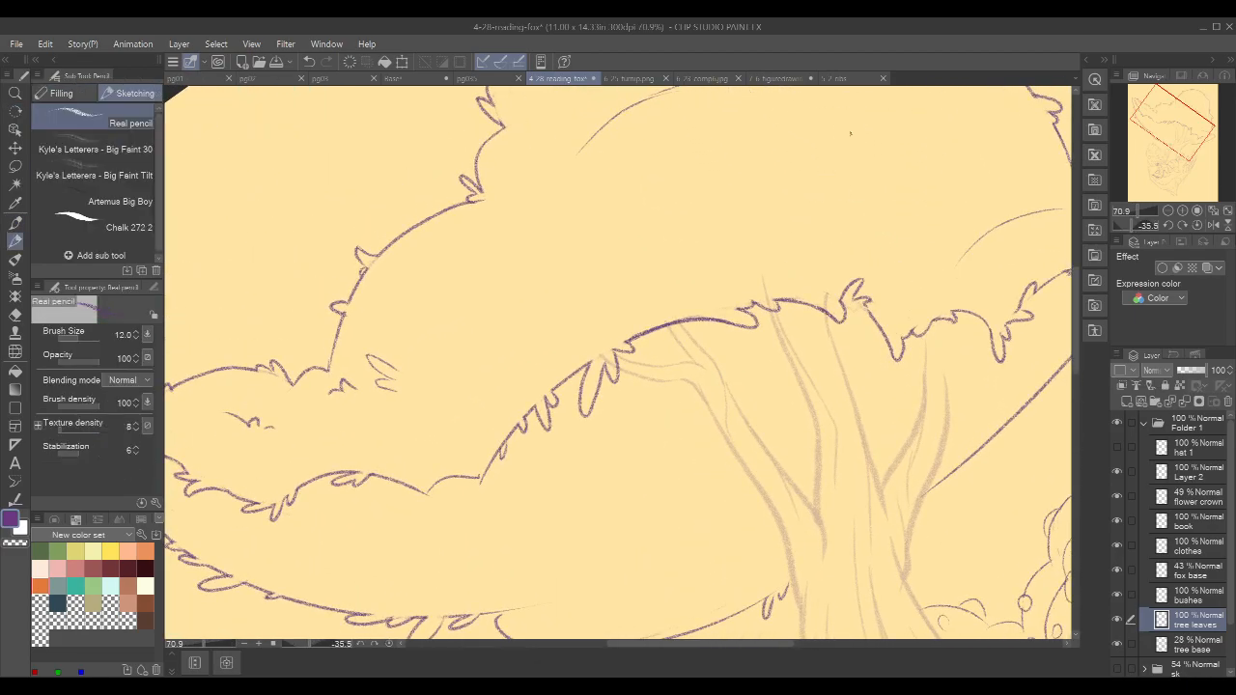
{"action": "mouse_move", "coordinate": [635, 389]}
{"action": "left_mouse_down"}
{"action": "mouse_move", "coordinate": [671, 358]}
{"action": "mouse_move", "coordinate": [661, 375]}
{"action": "mouse_move", "coordinate": [680, 361]}
{"action": "mouse_move", "coordinate": [681, 376]}
{"action": "mouse_move", "coordinate": [665, 377]}
{"action": "mouse_move", "coordinate": [678, 371]}
{"action": "left_mouse_up"}
{"action": "key", "text": "ctrl+z"}
{"action": "key", "text": "c"}
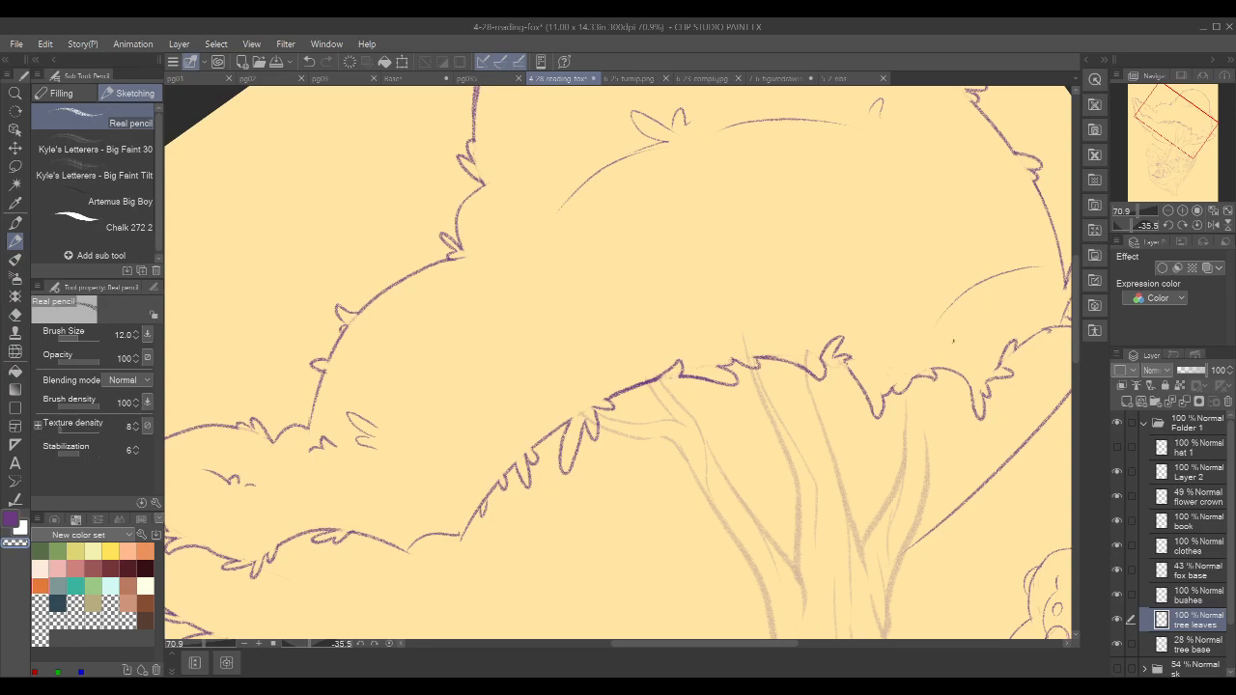
{"action": "key", "text": "c"}
{"action": "mouse_move", "coordinate": [641, 384]}
{"action": "left_mouse_down"}
{"action": "mouse_move", "coordinate": [631, 375]}
{"action": "mouse_move", "coordinate": [639, 386]}
{"action": "left_mouse_up"}
{"action": "key", "text": "c"}
{"action": "mouse_move", "coordinate": [774, 470]}
{"action": "left_mouse_down"}
{"action": "mouse_move", "coordinate": [787, 453]}
{"action": "mouse_move", "coordinate": [926, 396]}
{"action": "mouse_move", "coordinate": [837, 411]}
{"action": "left_mouse_up"}
{"action": "key", "text": "r"}
{"action": "double_click", "coordinate": [924, 529]}
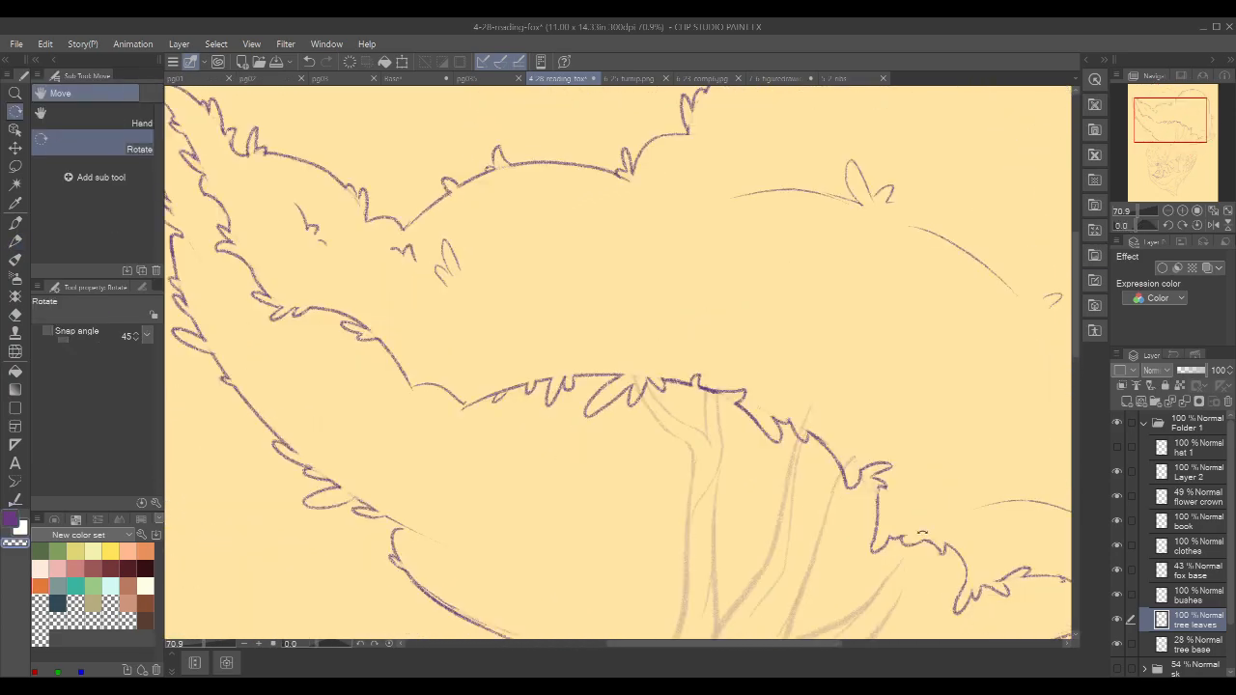
{"action": "left_click_drag", "start_coordinate": [951, 454], "coordinate": [881, 432]}
{"action": "left_click_drag", "start_coordinate": [1019, 475], "coordinate": [912, 473]}
{"action": "key", "text": "p"}
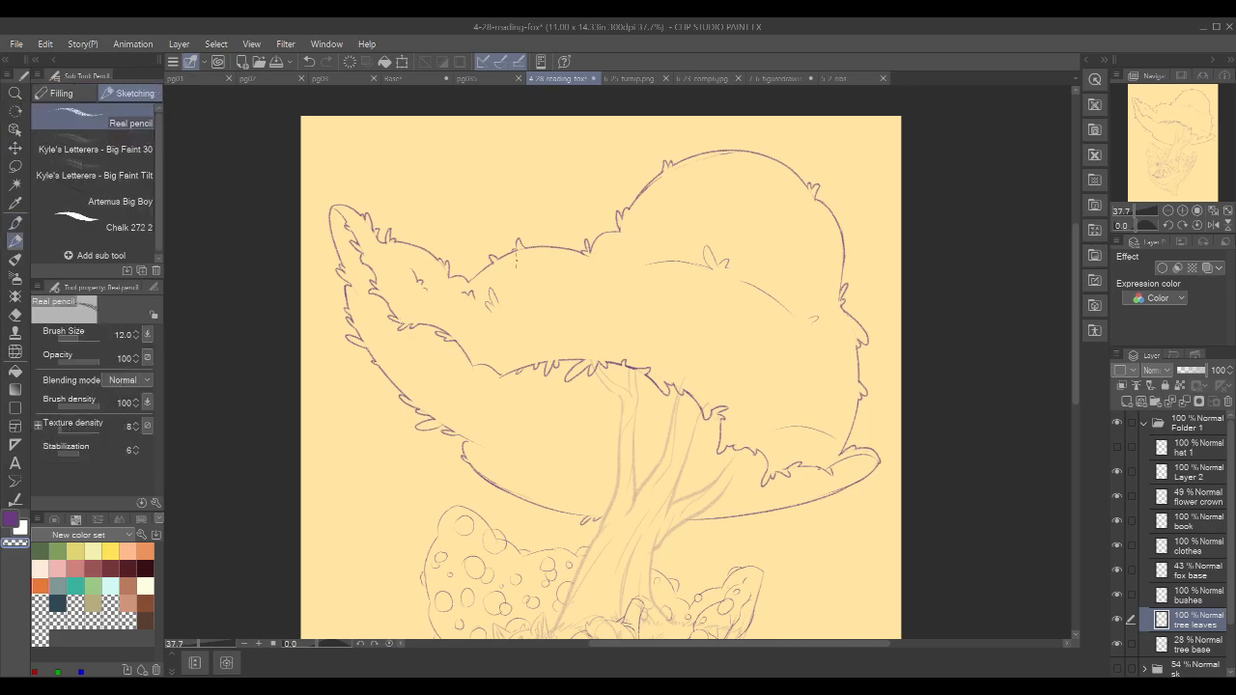
{"action": "key", "text": "c"}
{"action": "left_click_drag", "start_coordinate": [482, 342], "coordinate": [492, 345]}
{"action": "left_click_drag", "start_coordinate": [477, 336], "coordinate": [483, 342]}
{"action": "left_click_drag", "start_coordinate": [821, 250], "coordinate": [813, 247]}
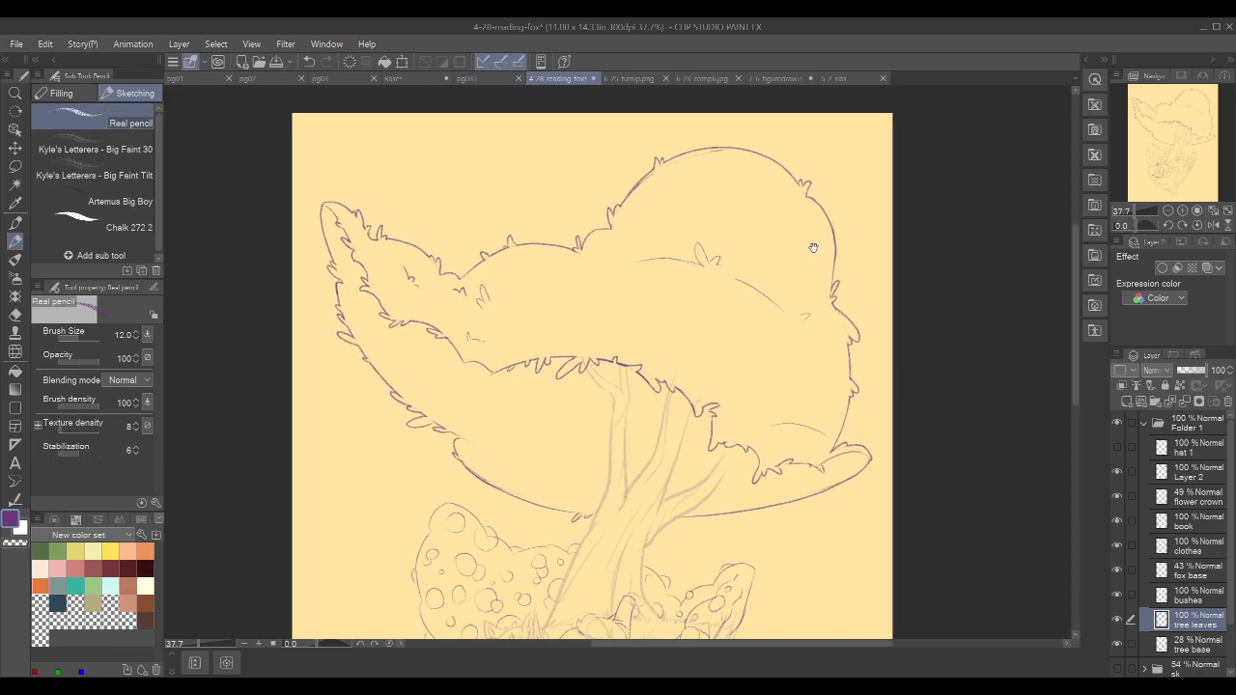
{"action": "key", "text": "ctrl+z"}
{"action": "key", "text": "ctrl+z"}
{"action": "left_click_drag", "start_coordinate": [839, 130], "coordinate": [822, 127]}
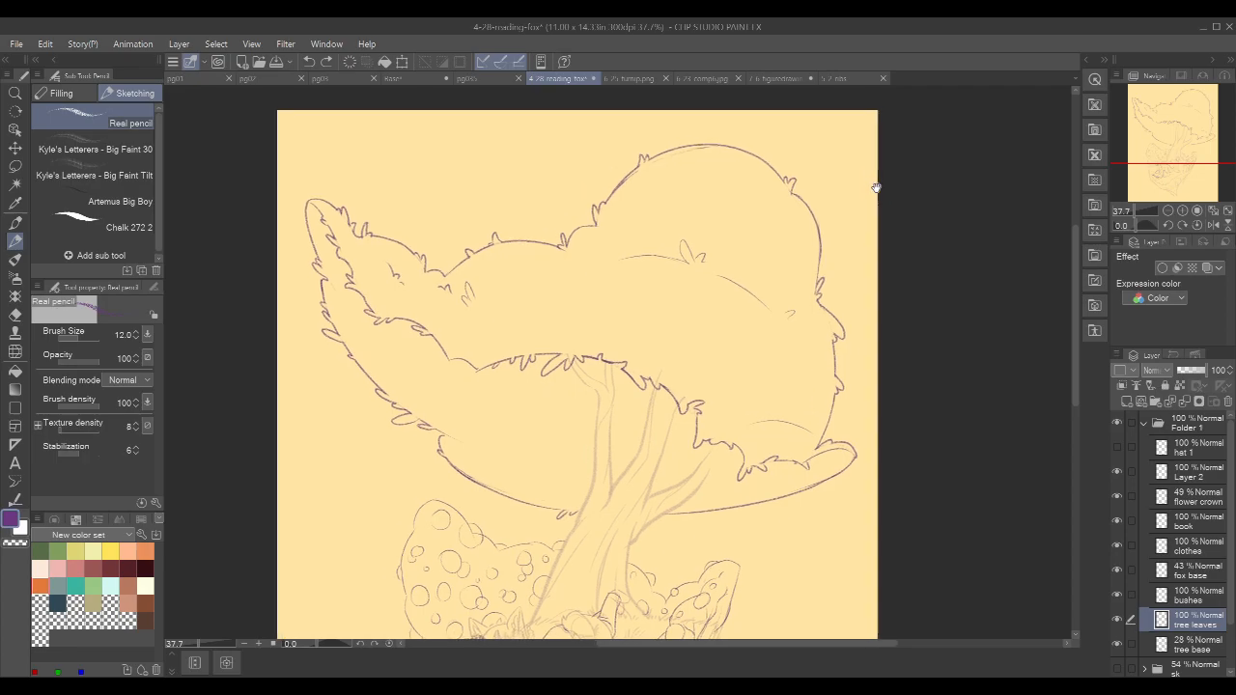
- Lasso the curved contour line inside the canopy's lower right area, delete it and clear the selection
{"action": "key", "text": "m"}
{"action": "mouse_move", "coordinate": [819, 419]}
{"action": "left_mouse_down"}
{"action": "mouse_move", "coordinate": [815, 430]}
{"action": "mouse_move", "coordinate": [750, 429]}
{"action": "mouse_move", "coordinate": [793, 396]}
{"action": "left_mouse_up"}
{"action": "key", "text": "Delete"}
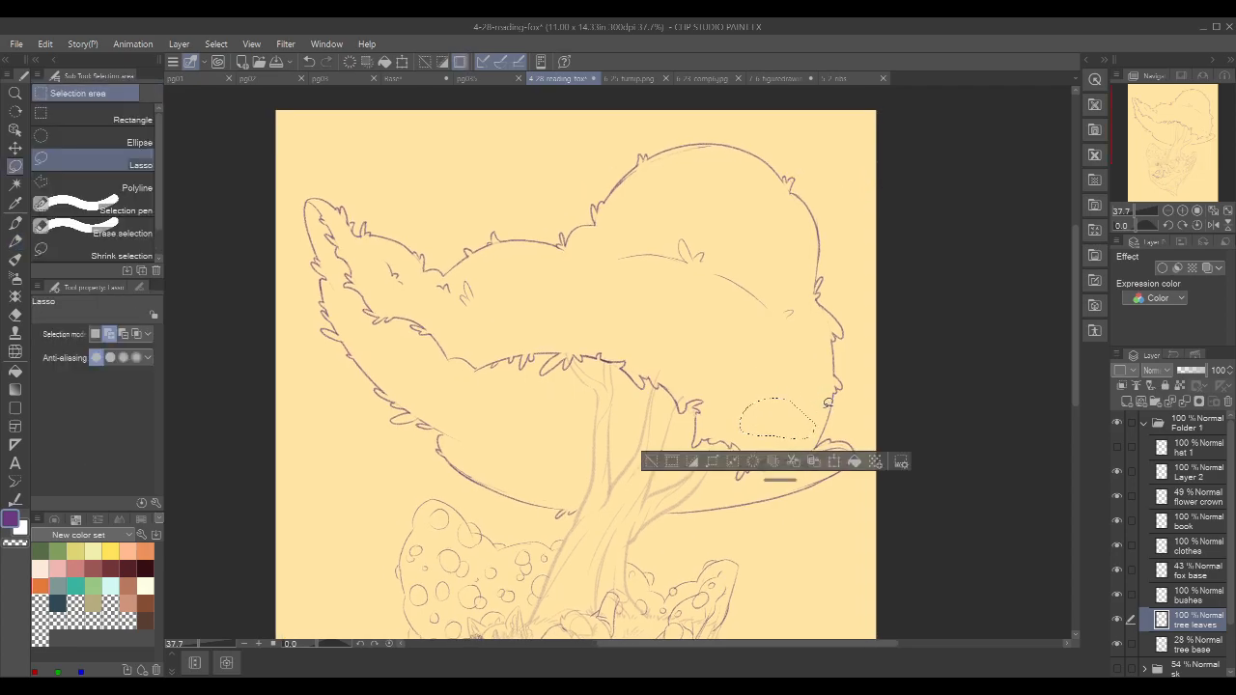
{"action": "key", "text": "ctrl+d"}
- With the Real pencil, sketch small leaf marks and a short contour curve inside the canopy's lower right area
{"action": "key", "text": "p"}
{"action": "key", "text": "p"}
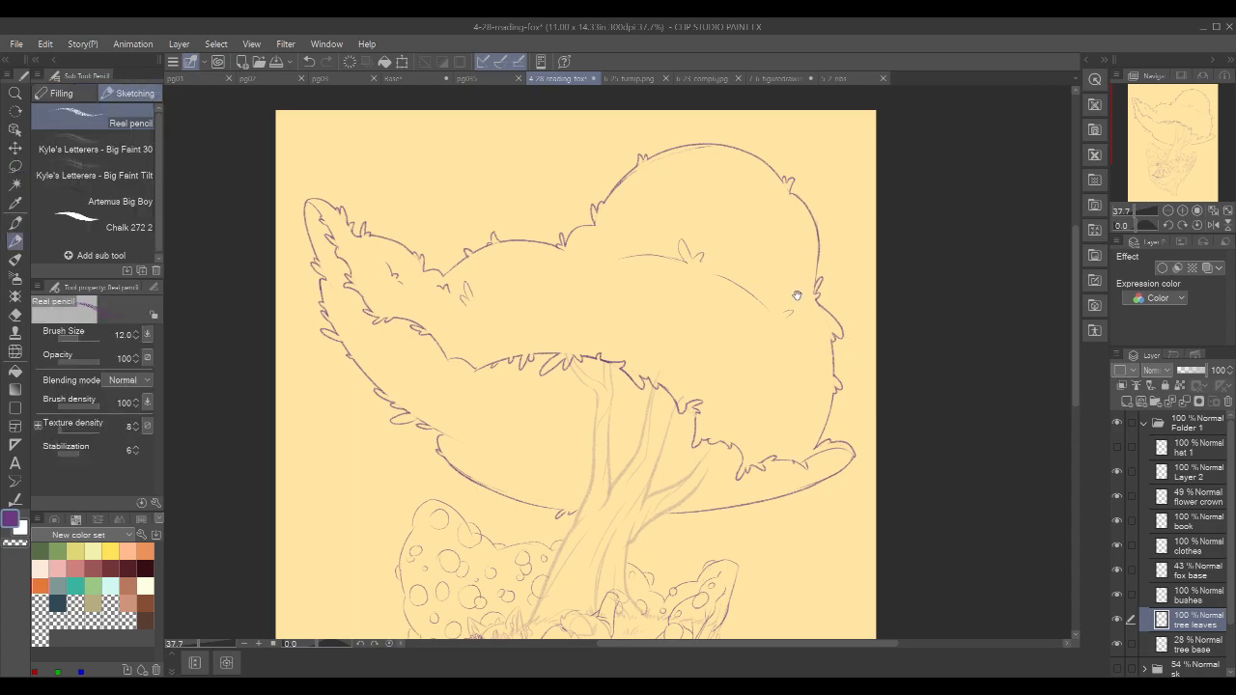
{"action": "left_click_drag", "start_coordinate": [792, 292], "coordinate": [777, 283]}
{"action": "left_click_drag", "start_coordinate": [744, 371], "coordinate": [750, 374]}
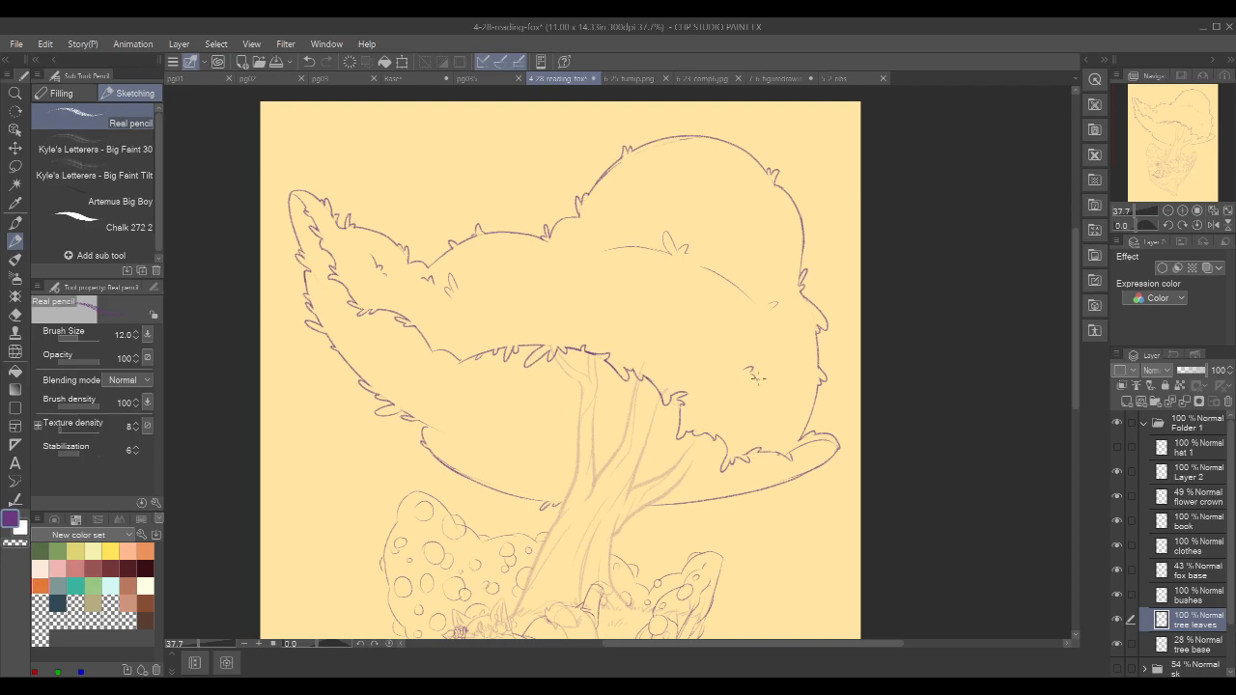
{"action": "left_click_drag", "start_coordinate": [786, 391], "coordinate": [806, 388]}
{"action": "left_click_drag", "start_coordinate": [878, 311], "coordinate": [862, 278]}
{"action": "left_click_drag", "start_coordinate": [863, 337], "coordinate": [864, 286]}
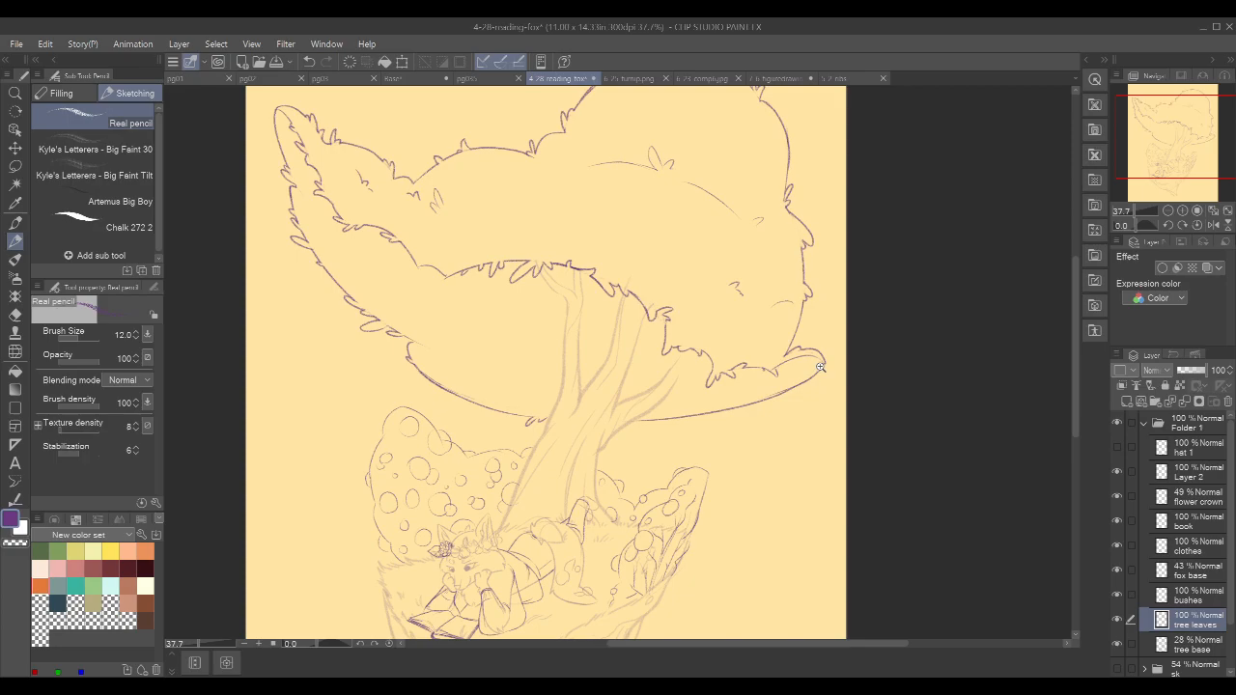
- Break up the canopy's bottom outline to the left of the trunk with small leaf tufts, erasing the smooth line beneath
{"action": "left_click_drag", "start_coordinate": [819, 367], "coordinate": [833, 354]}
{"action": "left_click_drag", "start_coordinate": [686, 285], "coordinate": [822, 339]}
{"action": "left_click_drag", "start_coordinate": [835, 385], "coordinate": [792, 355]}
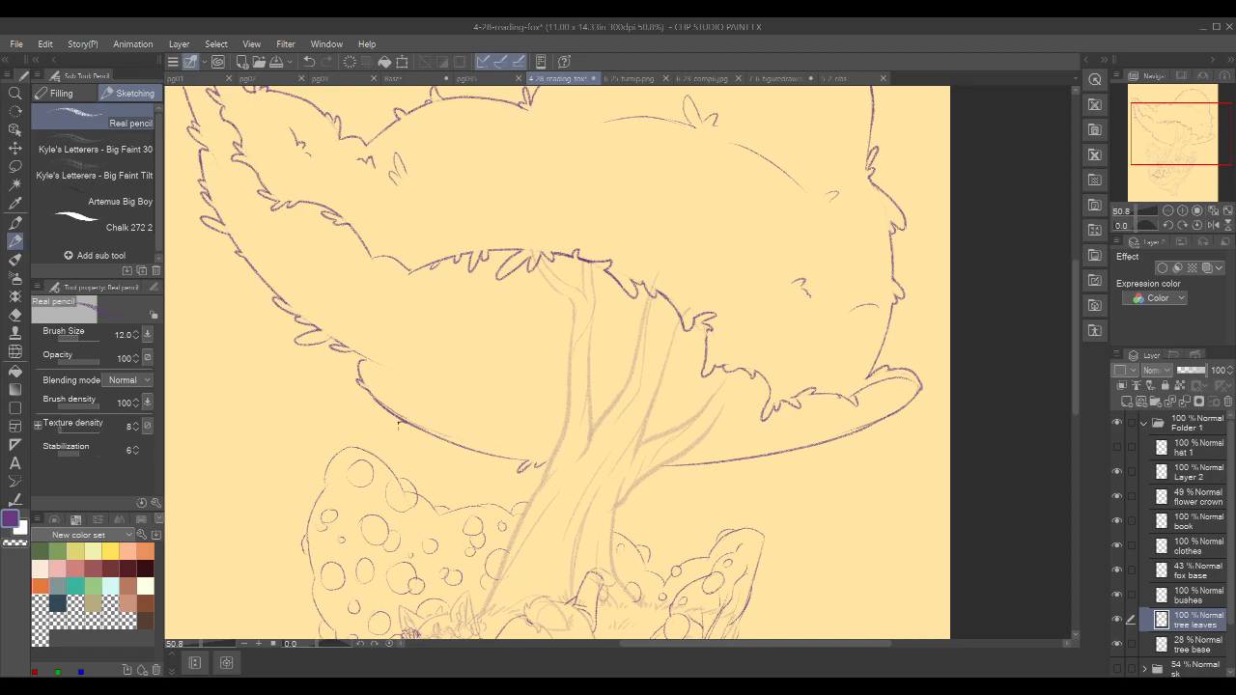
{"action": "key", "text": "c"}
{"action": "key", "text": "c"}
{"action": "key", "text": "c"}
{"action": "left_click_drag", "start_coordinate": [543, 317], "coordinate": [487, 289]}
{"action": "key", "text": "c"}
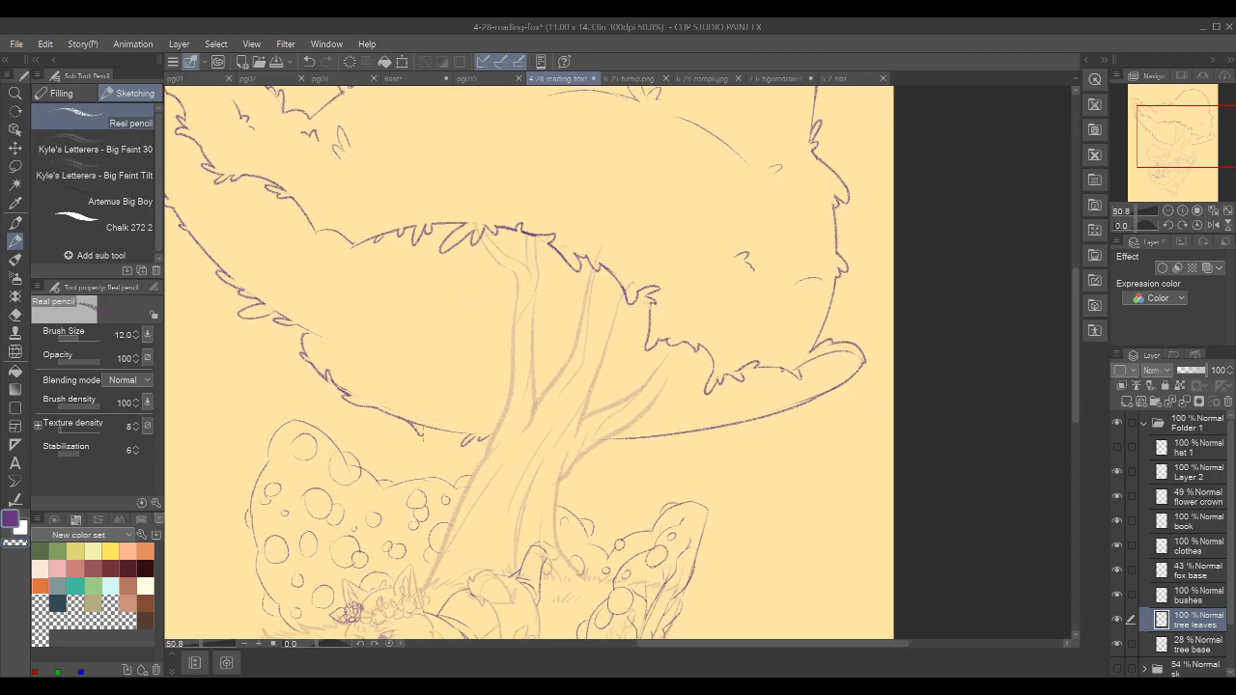
{"action": "key", "text": "c"}
{"action": "key", "text": "c"}
{"action": "left_click_drag", "start_coordinate": [581, 330], "coordinate": [549, 315]}
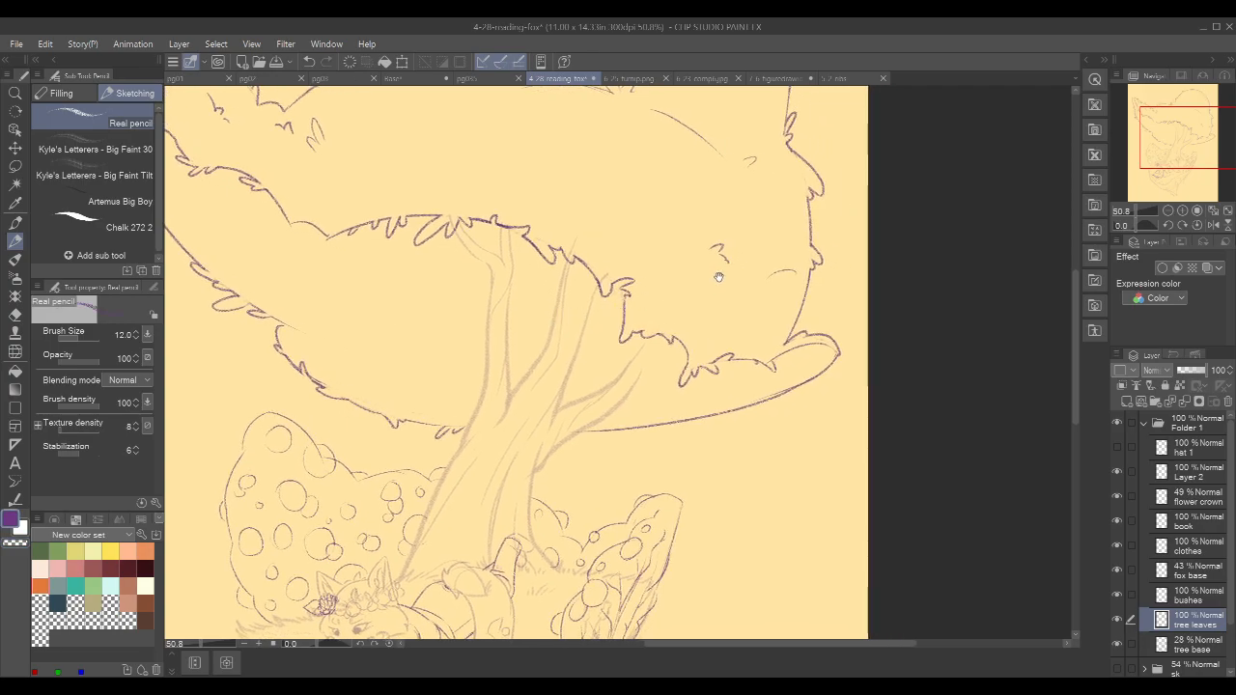
- Draw a leaf tuft on the canopy's bottom outline just right of the trunk and erase the overlapped line
{"action": "left_click_drag", "start_coordinate": [718, 271], "coordinate": [647, 293]}
{"action": "key", "text": "r"}
{"action": "left_click_drag", "start_coordinate": [869, 361], "coordinate": [731, 190]}
{"action": "key", "text": "p"}
{"action": "left_click_drag", "start_coordinate": [713, 364], "coordinate": [707, 293]}
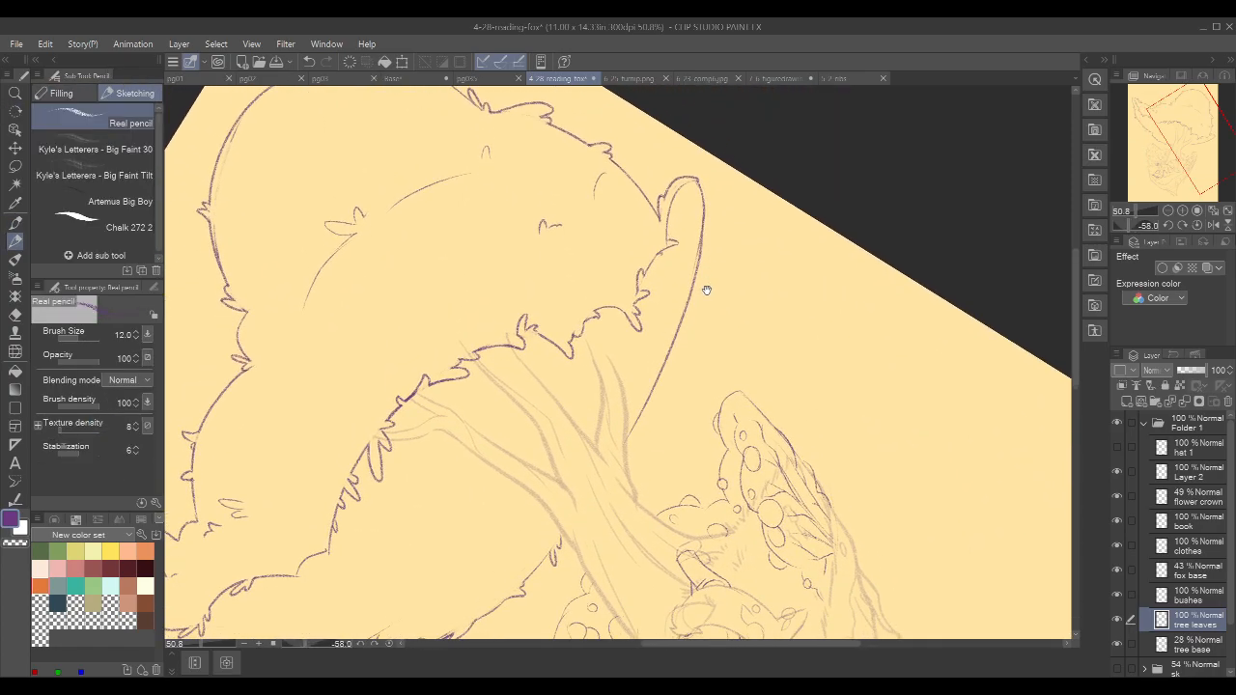
{"action": "mouse_move", "coordinate": [628, 437]}
{"action": "left_mouse_down"}
{"action": "mouse_move", "coordinate": [652, 402]}
{"action": "mouse_move", "coordinate": [637, 421]}
{"action": "mouse_move", "coordinate": [647, 385]}
{"action": "left_mouse_up"}
{"action": "key", "text": "c"}
{"action": "key", "text": "c"}
{"action": "key", "text": "c"}
{"action": "left_click_drag", "start_coordinate": [653, 388], "coordinate": [651, 401]}
{"action": "left_click_drag", "start_coordinate": [721, 331], "coordinate": [694, 375]}
{"action": "key", "text": "c"}
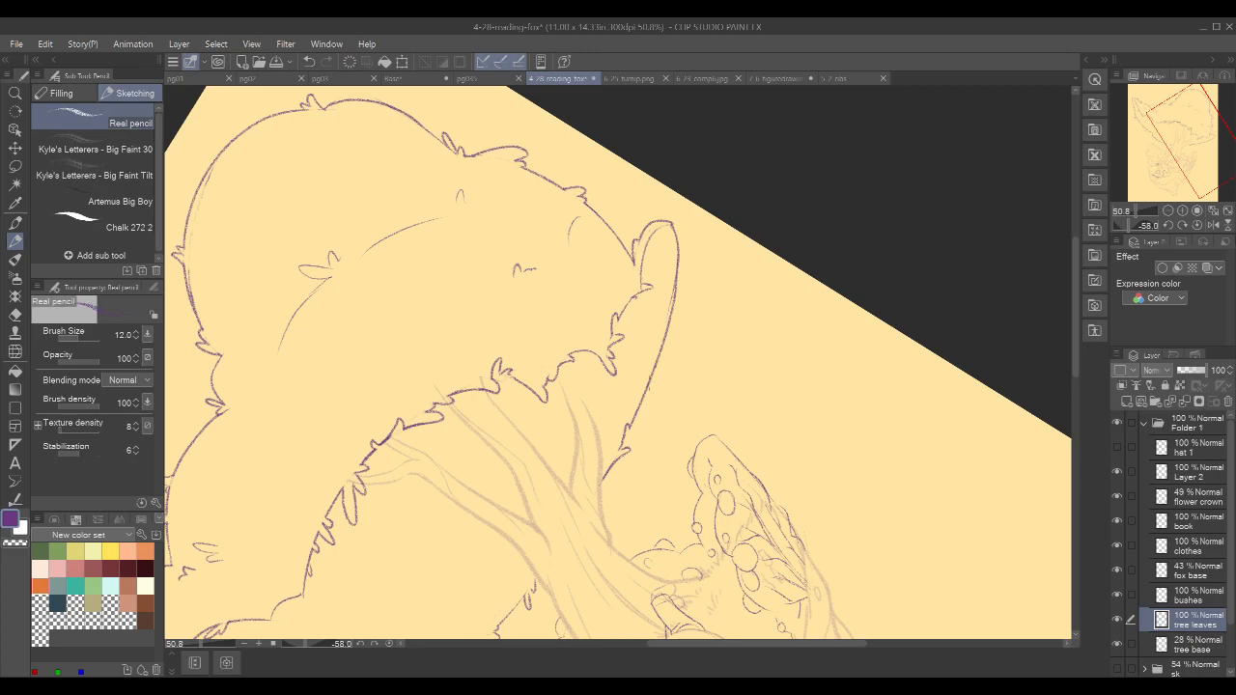
- Add a second leaf tuft farther along the bottom outline toward the right tip and return the canvas to upright
{"action": "left_click_drag", "start_coordinate": [682, 483], "coordinate": [788, 359]}
{"action": "mouse_move", "coordinate": [750, 302]}
{"action": "left_mouse_down"}
{"action": "mouse_move", "coordinate": [702, 390]}
{"action": "mouse_move", "coordinate": [724, 359]}
{"action": "mouse_move", "coordinate": [708, 380]}
{"action": "left_mouse_up"}
{"action": "key", "text": "ctrl+z"}
{"action": "key", "text": "ctrl+z"}
{"action": "key", "text": "c"}
{"action": "key", "text": "c"}
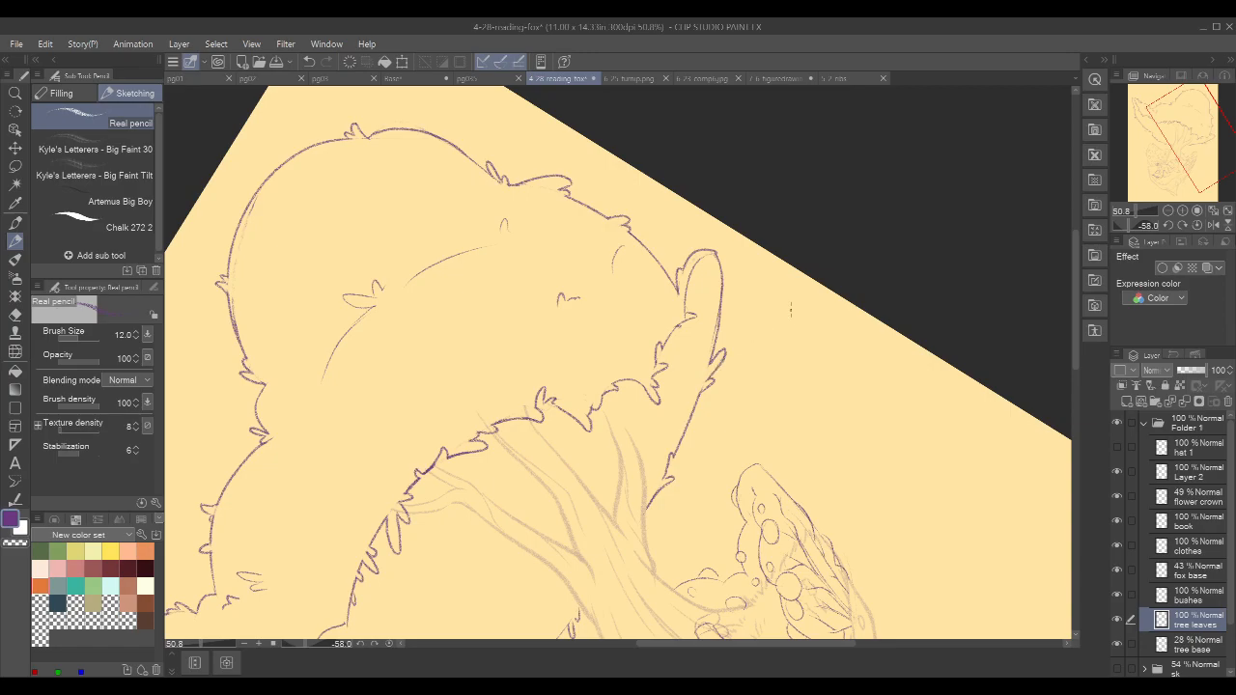
{"action": "key", "text": "r"}
{"action": "left_click_drag", "start_coordinate": [881, 221], "coordinate": [847, 469]}
{"action": "key", "text": "ctrl+space"}
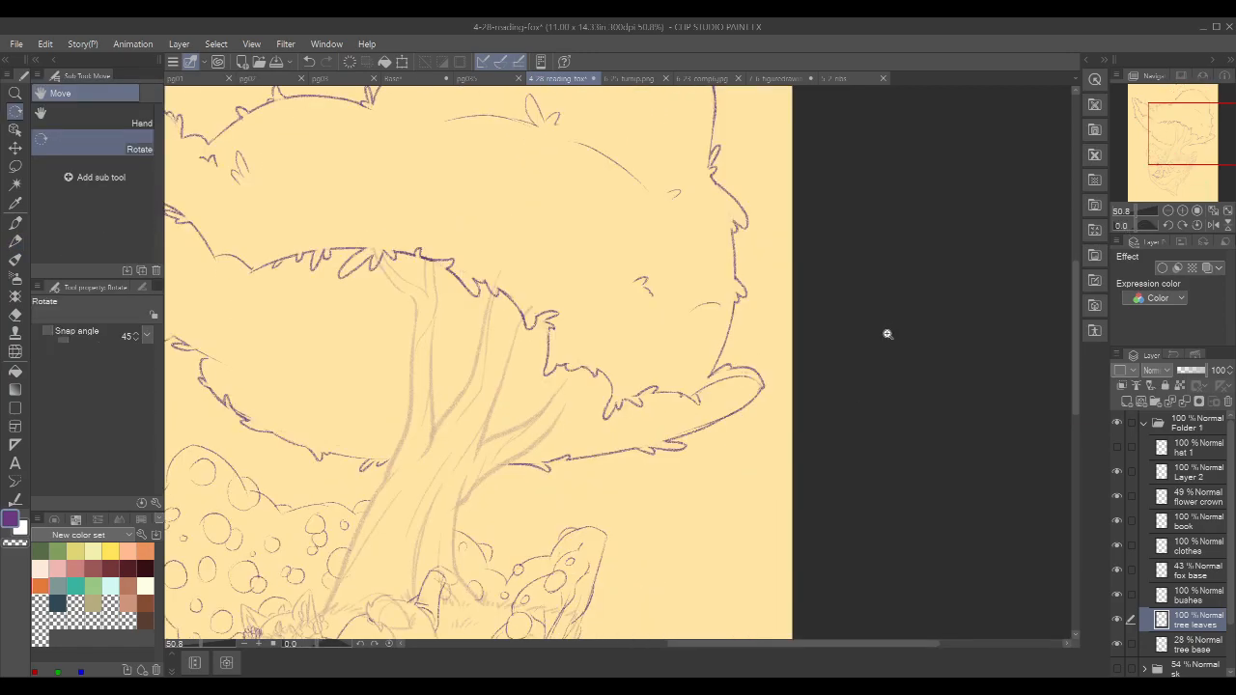
{"action": "left_click_drag", "start_coordinate": [889, 335], "coordinate": [867, 347]}
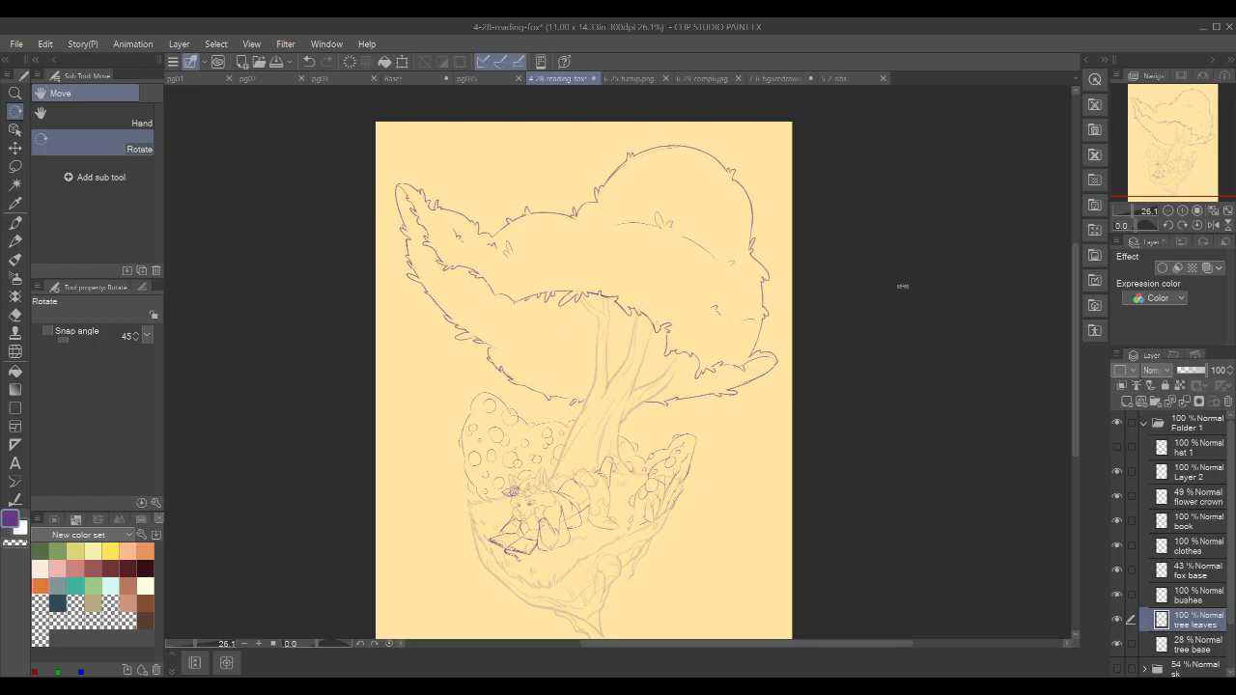
{"action": "key", "text": "p"}
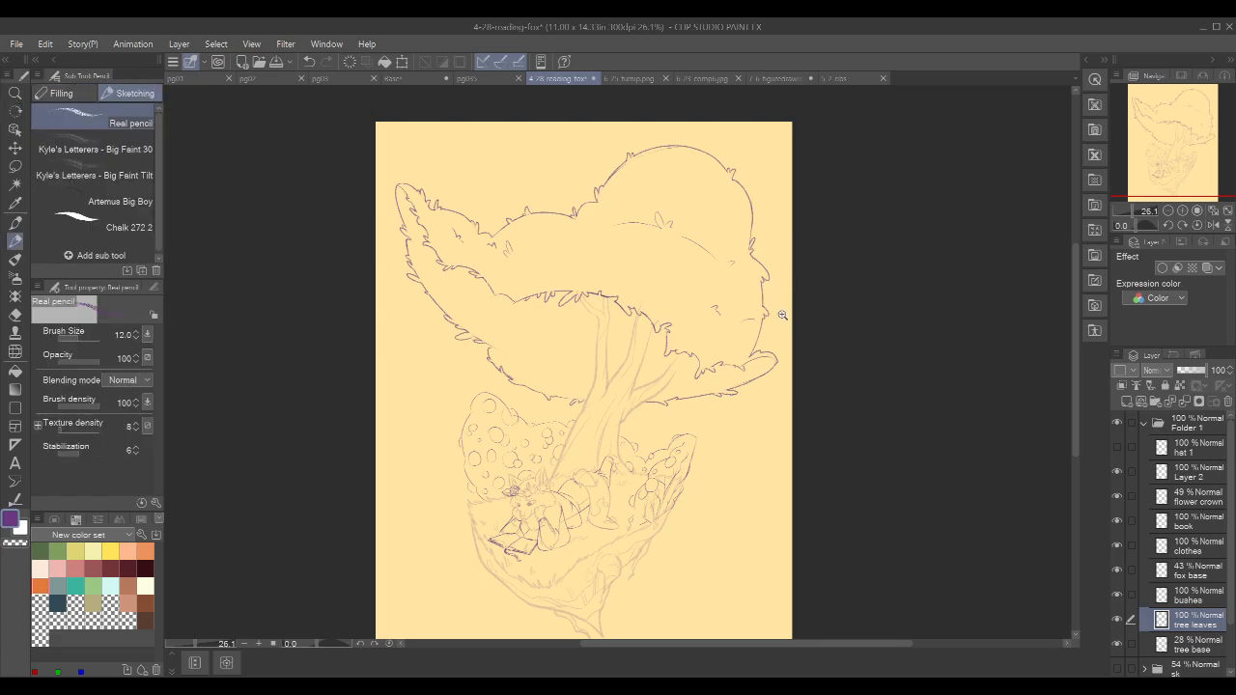
{"action": "scroll", "coordinate": [786, 319], "scroll_direction": "up", "scroll_amount": 4}
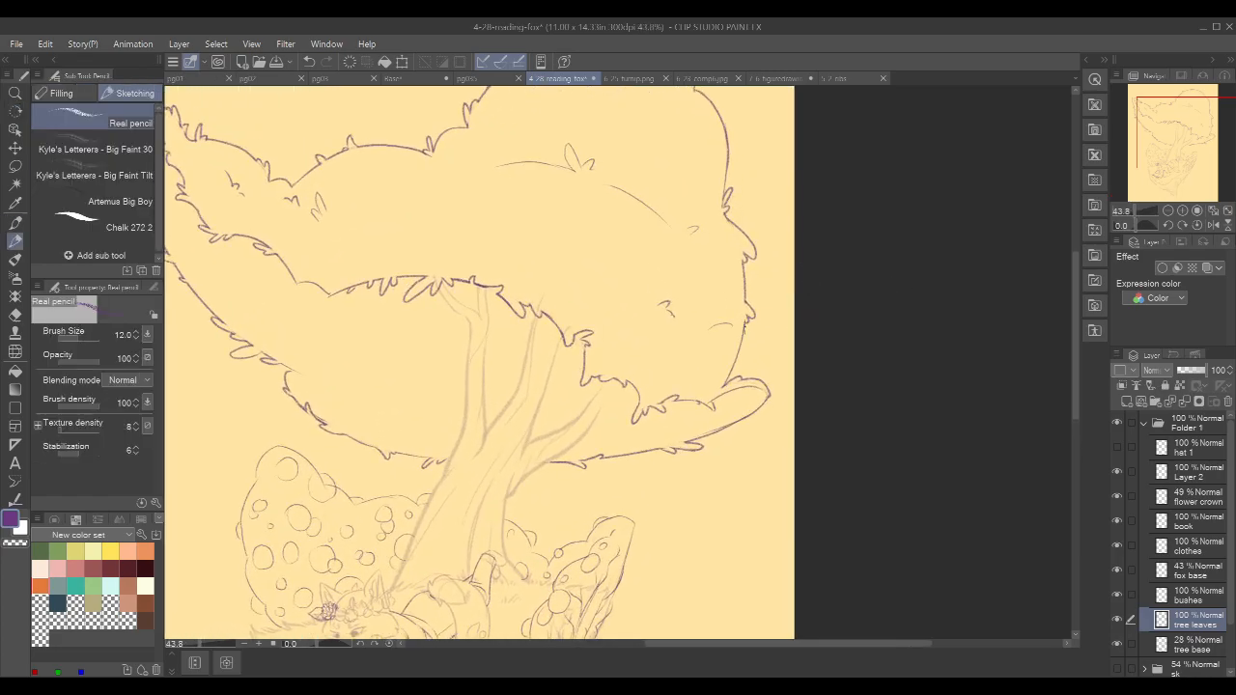
{"action": "mouse_move", "coordinate": [750, 326]}
{"action": "left_mouse_down"}
{"action": "mouse_move", "coordinate": [742, 342]}
{"action": "mouse_move", "coordinate": [905, 392]}
{"action": "mouse_move", "coordinate": [888, 412]}
{"action": "left_mouse_up"}
{"action": "key", "text": "ctrl+z"}
{"action": "key", "text": "ctrl+z"}
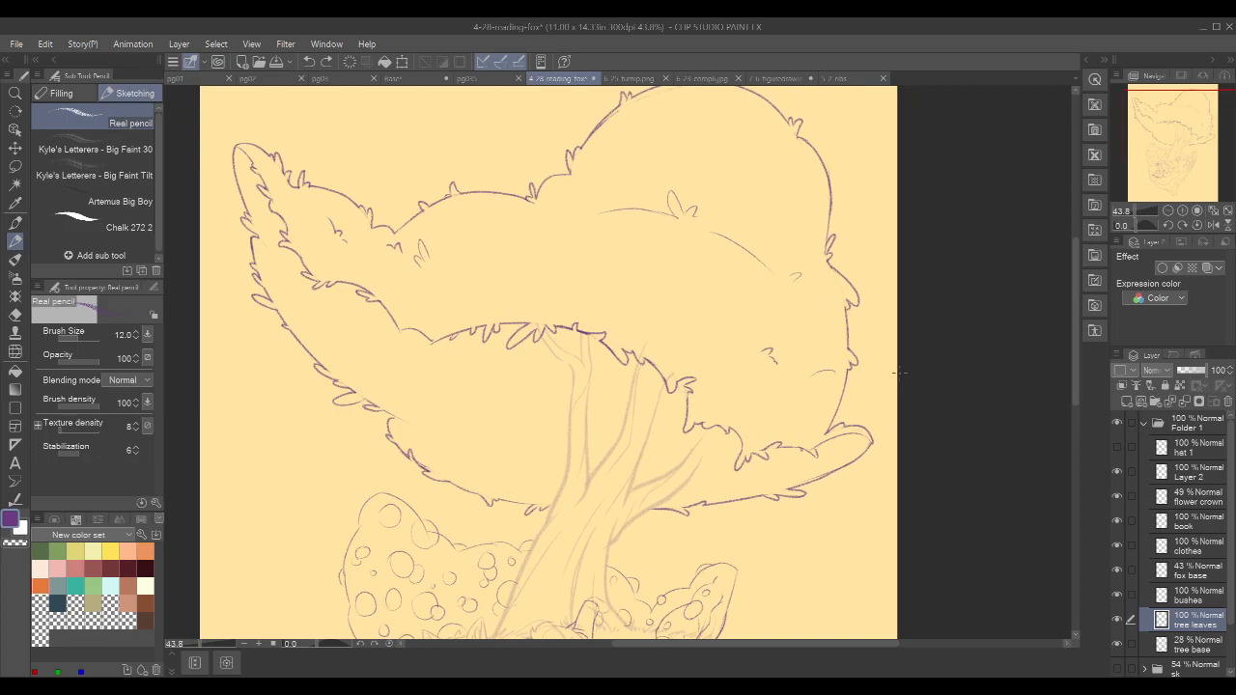
{"action": "scroll", "coordinate": [898, 375], "scroll_direction": "down", "scroll_amount": 4}
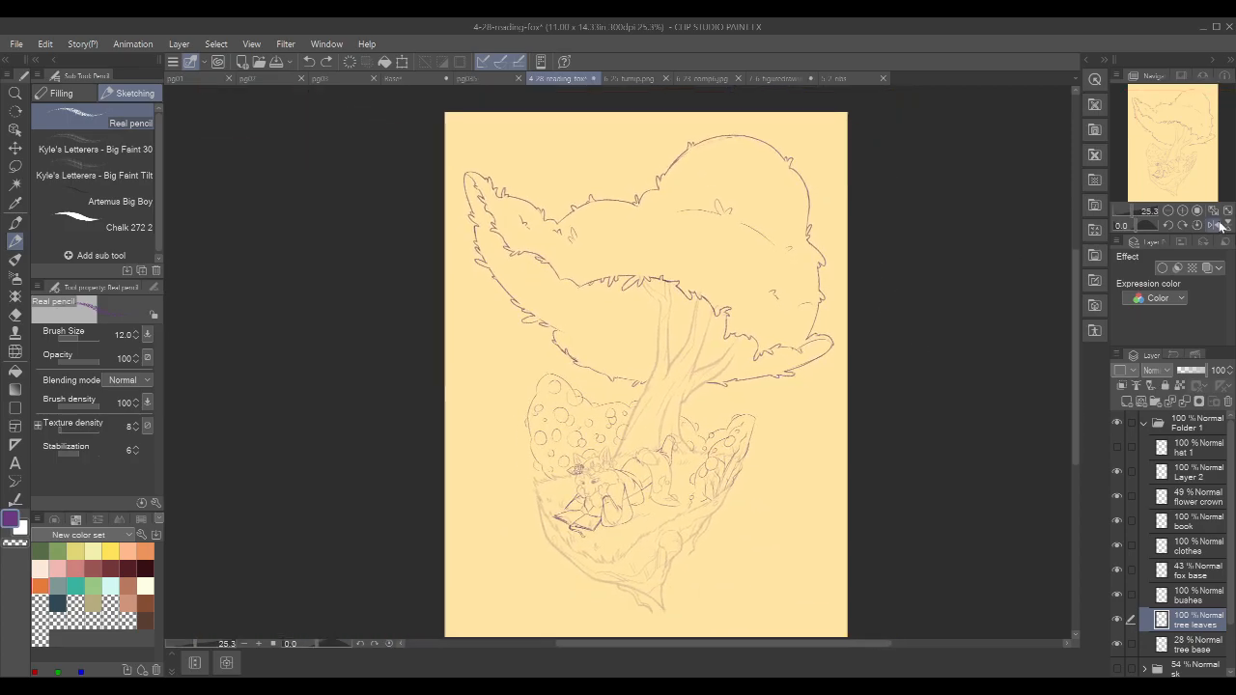
- Mirror the canvas view and break up the smooth side edge of the canopy's crown with small leaf tufts, erasing the line beneath
{"action": "left_click", "coordinate": [1218, 225]}
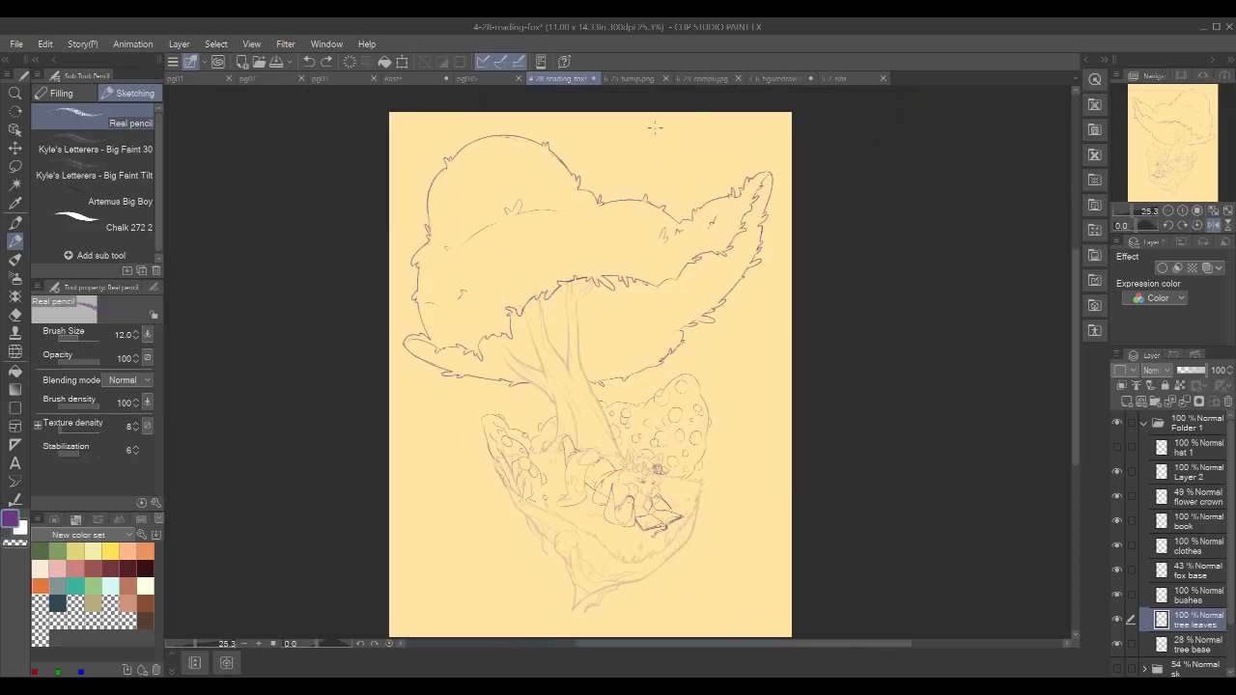
{"action": "scroll", "coordinate": [429, 280], "scroll_direction": "up", "scroll_amount": 3}
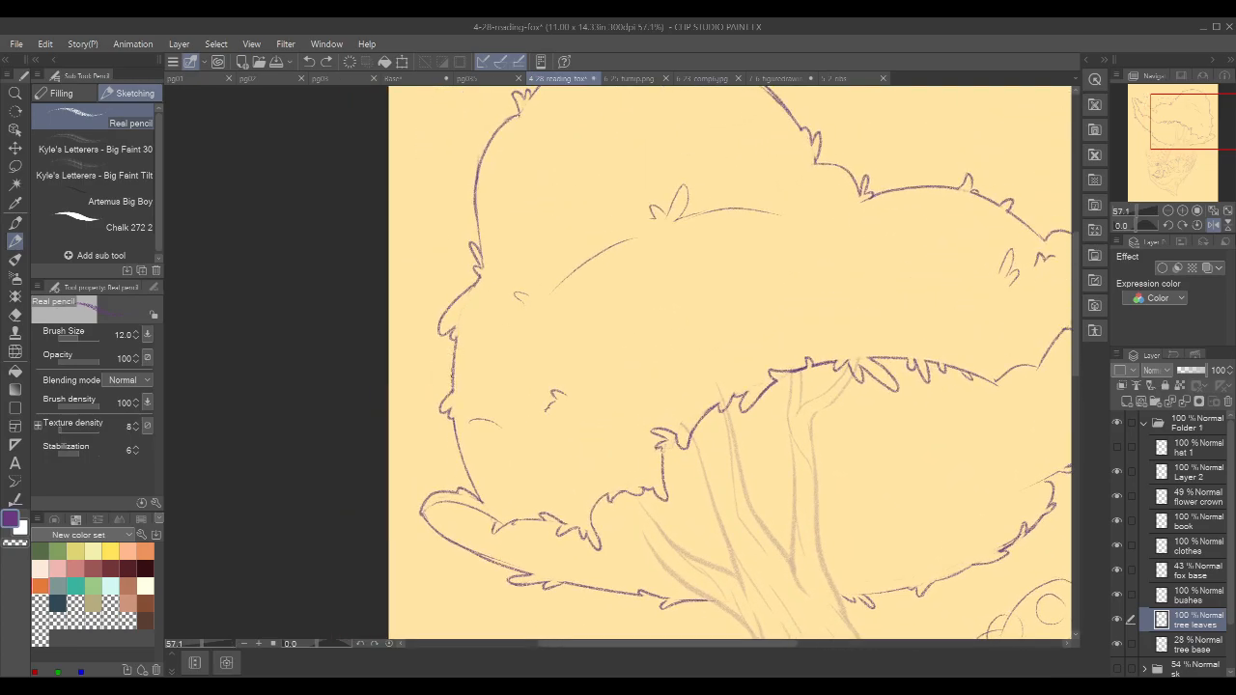
{"action": "mouse_move", "coordinate": [455, 352]}
{"action": "left_mouse_down"}
{"action": "mouse_move", "coordinate": [442, 354]}
{"action": "mouse_move", "coordinate": [454, 371]}
{"action": "left_mouse_up"}
{"action": "key", "text": "c"}
{"action": "key", "text": "c"}
{"action": "key", "text": "c"}
{"action": "scroll", "coordinate": [757, 362], "scroll_direction": "down", "scroll_amount": 3}
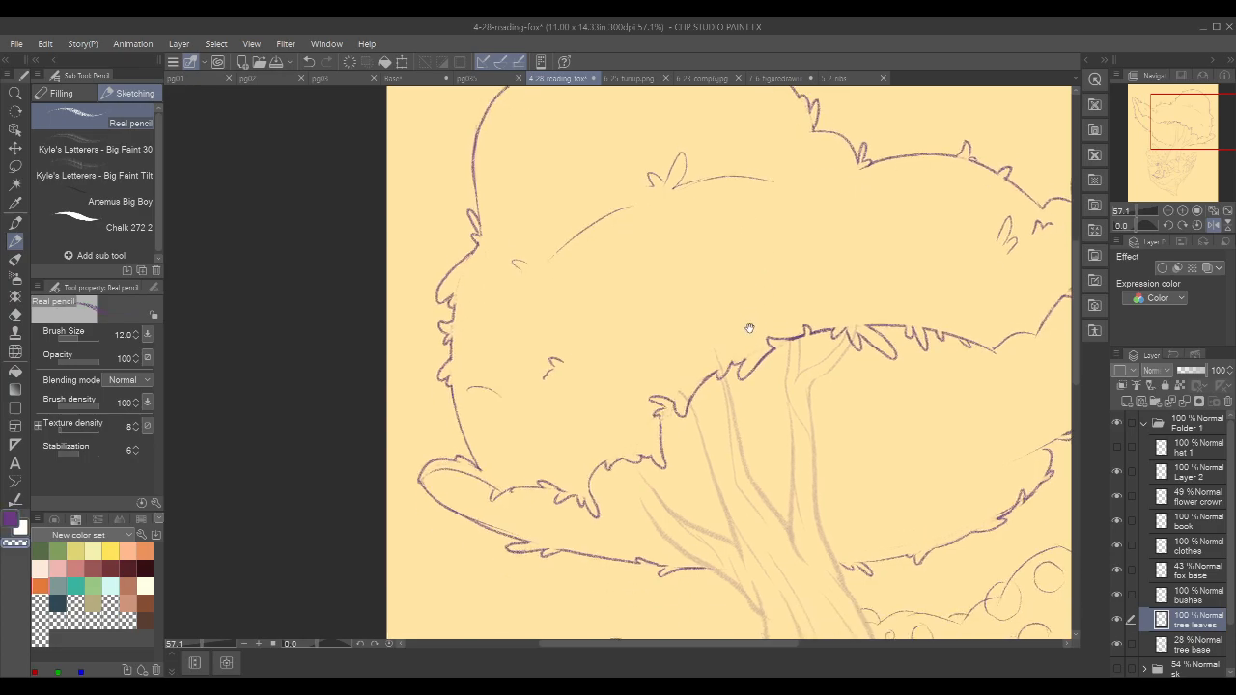
- Redraw the rounded tip of the canopy's low brim as a pointed leaf shape, erasing the old curve
{"action": "key", "text": "c"}
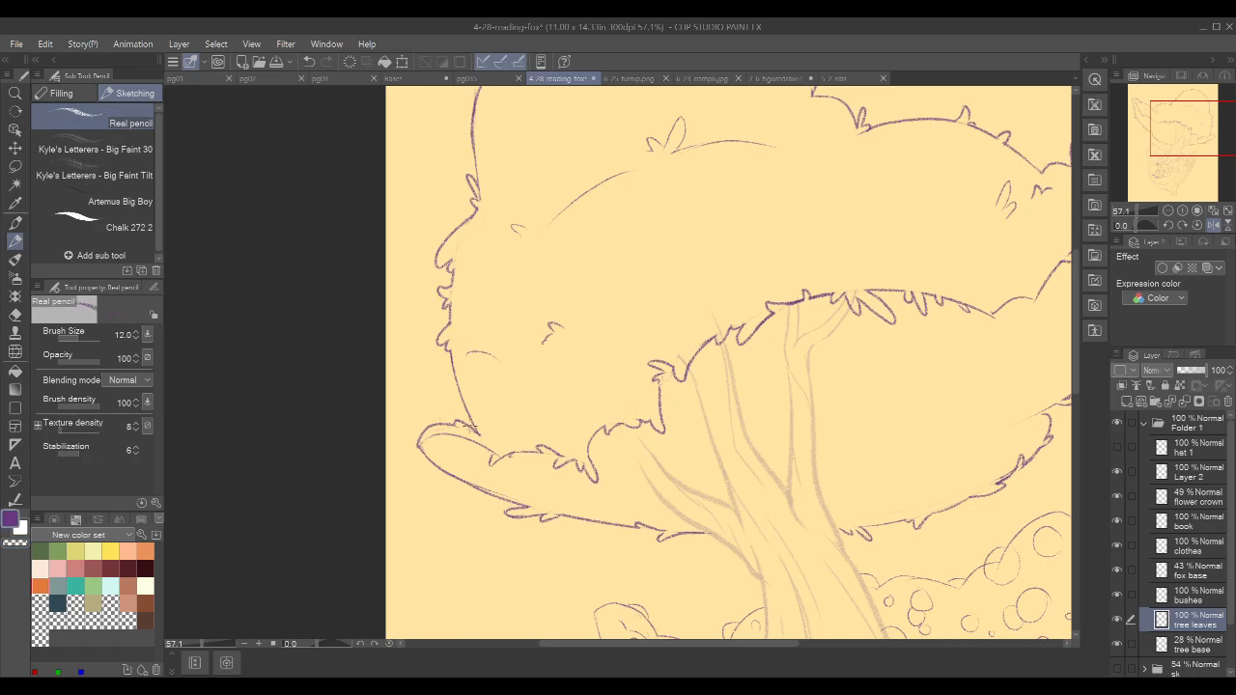
{"action": "mouse_move", "coordinate": [415, 433]}
{"action": "left_mouse_down"}
{"action": "mouse_move", "coordinate": [430, 426]}
{"action": "mouse_move", "coordinate": [417, 439]}
{"action": "mouse_move", "coordinate": [424, 430]}
{"action": "mouse_move", "coordinate": [419, 442]}
{"action": "mouse_move", "coordinate": [431, 445]}
{"action": "mouse_move", "coordinate": [427, 430]}
{"action": "mouse_move", "coordinate": [446, 437]}
{"action": "mouse_move", "coordinate": [424, 434]}
{"action": "mouse_move", "coordinate": [440, 434]}
{"action": "left_mouse_up"}
{"action": "key", "text": "ctrl+z"}
{"action": "key", "text": "c"}
{"action": "key", "text": "c"}
{"action": "key", "text": "ctrl+z"}
{"action": "key", "text": "ctrl+z"}
{"action": "key", "text": "ctrl+z"}
{"action": "scroll", "coordinate": [632, 292], "scroll_direction": "down", "scroll_amount": 2}
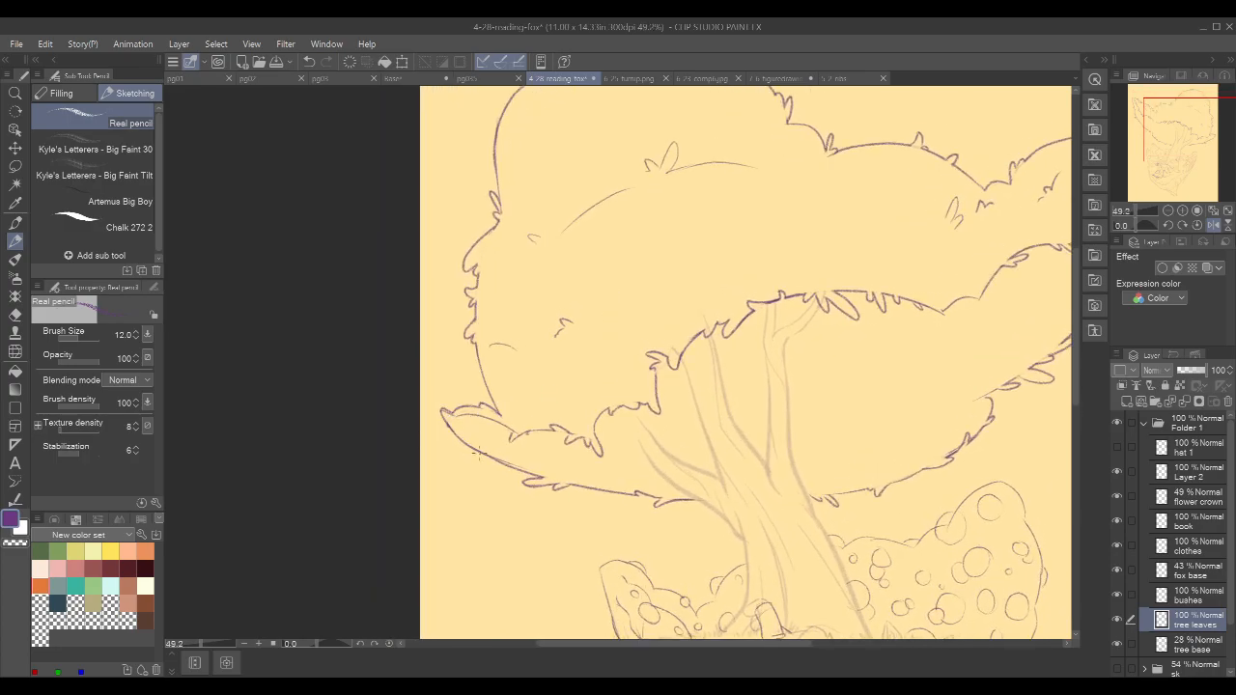
- Rotate the canvas and redraw the outer edge line beneath the low brim's tip, trimming it with the transparent colour
{"action": "key", "text": "r"}
{"action": "mouse_move", "coordinate": [525, 374]}
{"action": "left_mouse_down"}
{"action": "mouse_move", "coordinate": [465, 233]}
{"action": "mouse_move", "coordinate": [496, 289]}
{"action": "left_mouse_up"}
{"action": "key", "text": "space"}
{"action": "key", "text": "c"}
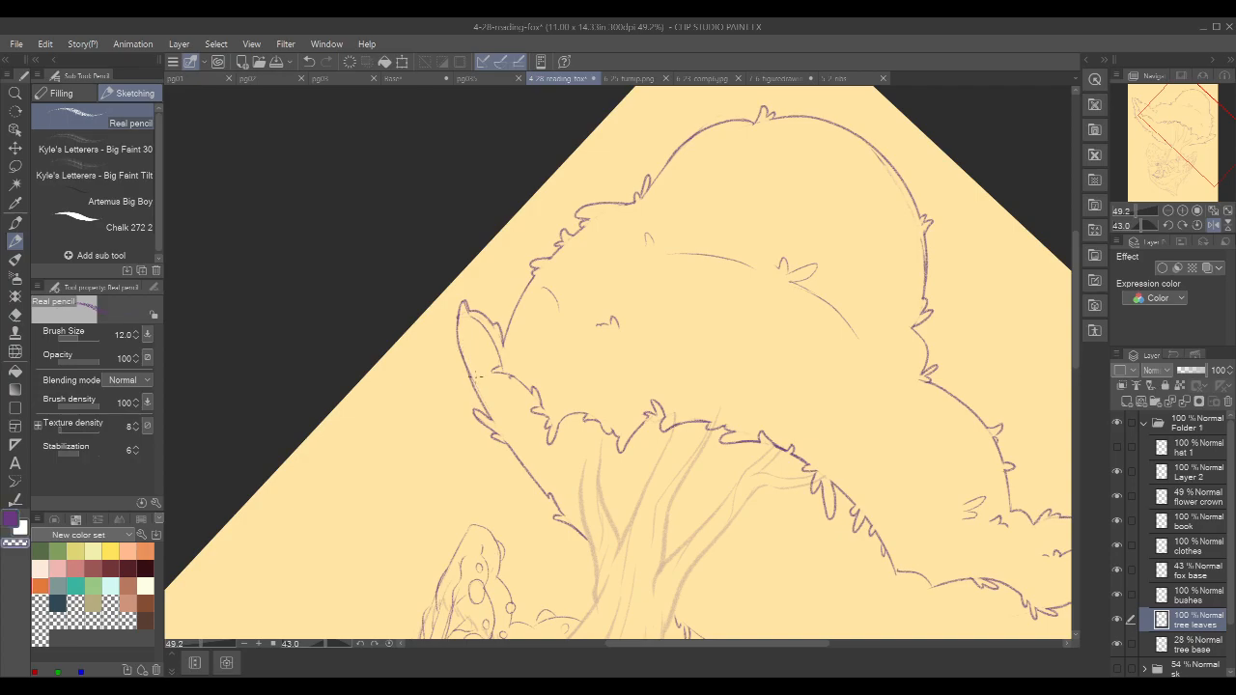
{"action": "key", "text": "c"}
{"action": "left_click_drag", "start_coordinate": [485, 410], "coordinate": [461, 350]}
{"action": "key", "text": "ctrl+z"}
{"action": "left_click_drag", "start_coordinate": [460, 306], "coordinate": [476, 398]}
{"action": "key", "text": "ctrl+z"}
{"action": "left_click_drag", "start_coordinate": [460, 302], "coordinate": [483, 411]}
{"action": "key", "text": "c"}
{"action": "left_click_drag", "start_coordinate": [460, 348], "coordinate": [480, 391]}
{"action": "key", "text": "c"}
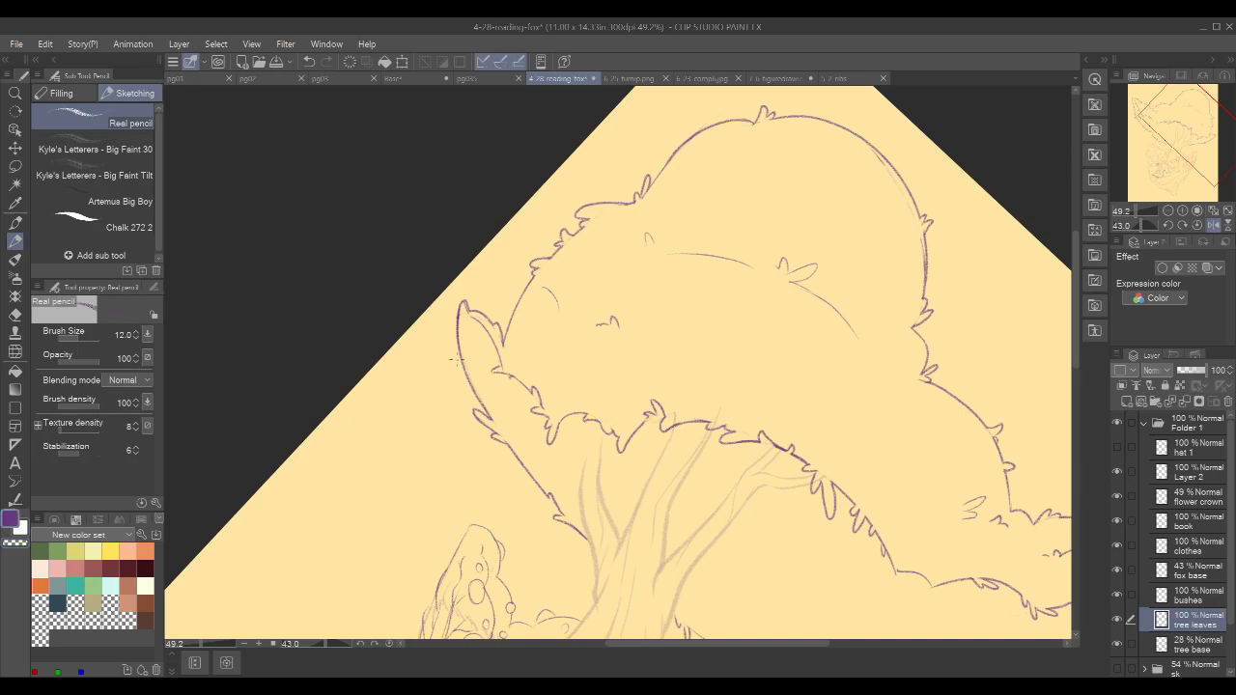
- Refine the low brim tip's outer edge with small leaf strokes and return the canvas to upright
{"action": "mouse_move", "coordinate": [467, 373]}
{"action": "left_mouse_down"}
{"action": "mouse_move", "coordinate": [477, 393]}
{"action": "mouse_move", "coordinate": [472, 374]}
{"action": "left_mouse_up"}
{"action": "key", "text": "c"}
{"action": "key", "text": "c"}
{"action": "key", "text": "ctrl+z"}
{"action": "mouse_move", "coordinate": [460, 363]}
{"action": "left_mouse_down"}
{"action": "mouse_move", "coordinate": [470, 355]}
{"action": "mouse_move", "coordinate": [460, 362]}
{"action": "mouse_move", "coordinate": [457, 349]}
{"action": "mouse_move", "coordinate": [456, 368]}
{"action": "mouse_move", "coordinate": [459, 354]}
{"action": "left_mouse_up"}
{"action": "key", "text": "ctrl+z"}
{"action": "key", "text": "c"}
{"action": "key", "text": "r"}
{"action": "double_click", "coordinate": [904, 258]}
{"action": "left_click_drag", "start_coordinate": [949, 352], "coordinate": [845, 381]}
- With the Real pencil, add small leaf tufts to the crown's side edge just above the low brim tip
{"action": "key", "text": "p"}
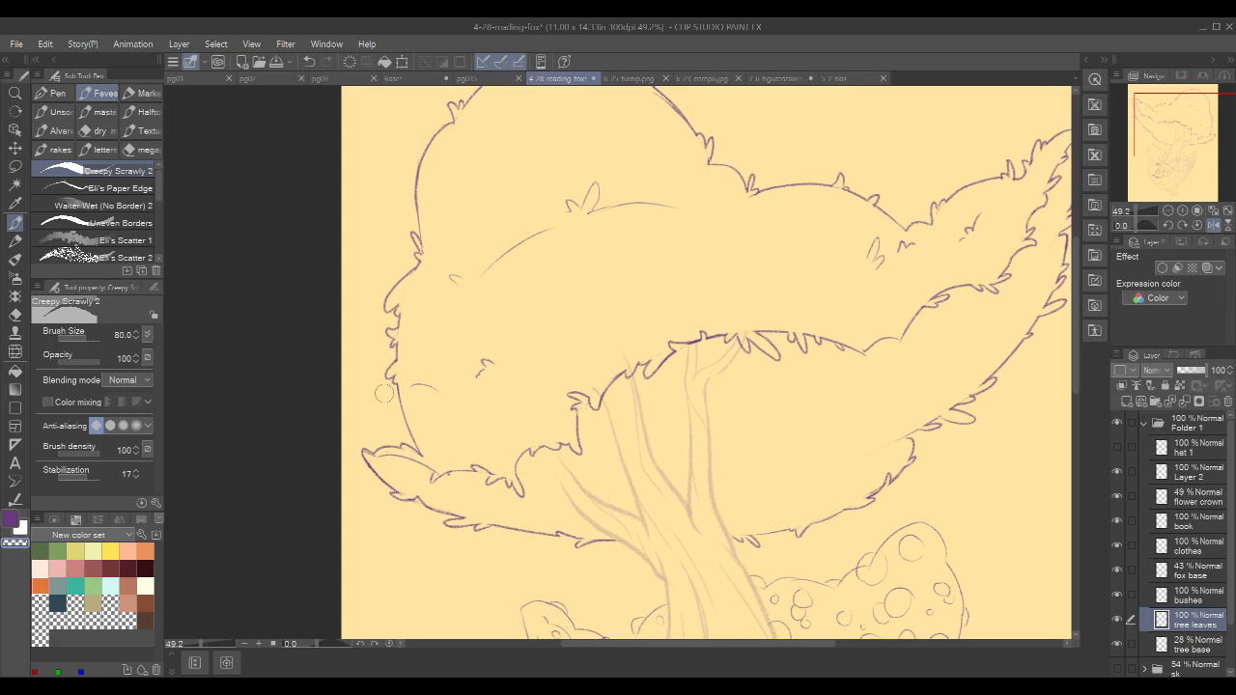
{"action": "key", "text": "p"}
{"action": "key", "text": "c"}
{"action": "mouse_move", "coordinate": [397, 387]}
{"action": "left_mouse_down"}
{"action": "mouse_move", "coordinate": [388, 398]}
{"action": "mouse_move", "coordinate": [400, 415]}
{"action": "mouse_move", "coordinate": [397, 390]}
{"action": "mouse_move", "coordinate": [401, 402]}
{"action": "left_mouse_up"}
{"action": "key", "text": "ctrl+z"}
{"action": "key", "text": "c"}
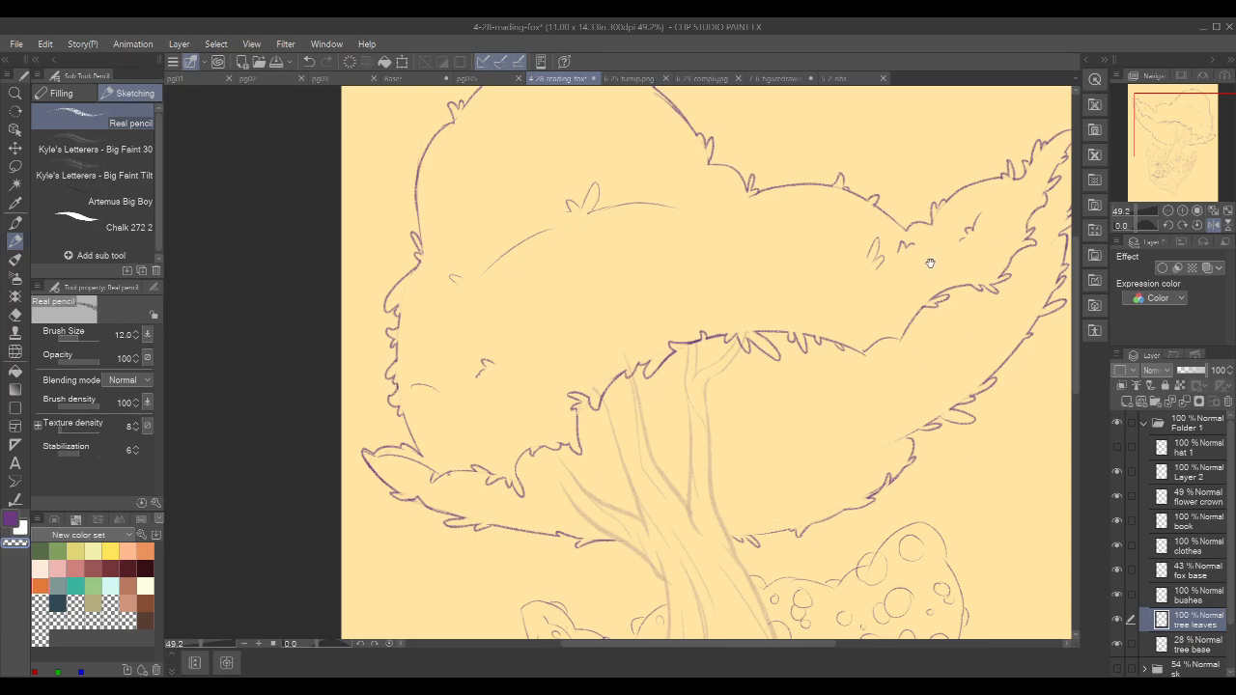
- Rework the outer edge of the canopy's tall upswept tip with leaf strokes, erasing the overlapped line
{"action": "left_click_drag", "start_coordinate": [931, 259], "coordinate": [812, 295]}
{"action": "left_click_drag", "start_coordinate": [965, 203], "coordinate": [982, 186]}
{"action": "key", "text": "c"}
{"action": "key", "text": "c"}
{"action": "key", "text": "c"}
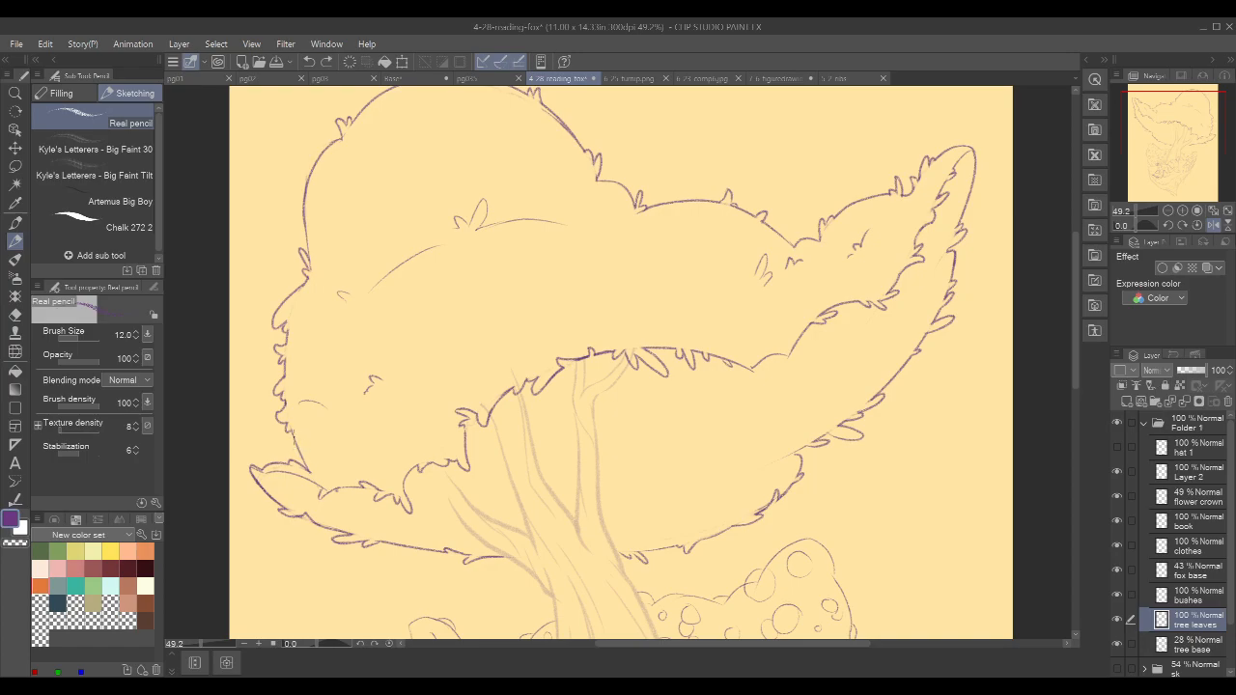
{"action": "key", "text": "c"}
{"action": "key", "text": "c"}
{"action": "key", "text": "c"}
{"action": "key", "text": "c"}
{"action": "key", "text": "c"}
- Add a small leaf stroke where the crown's side edge meets the low brim tip
{"action": "left_click_drag", "start_coordinate": [309, 465], "coordinate": [294, 463]}
{"action": "scroll", "coordinate": [838, 222], "scroll_direction": "down", "scroll_amount": 3}
{"action": "left_click_drag", "start_coordinate": [957, 197], "coordinate": [769, 190]}
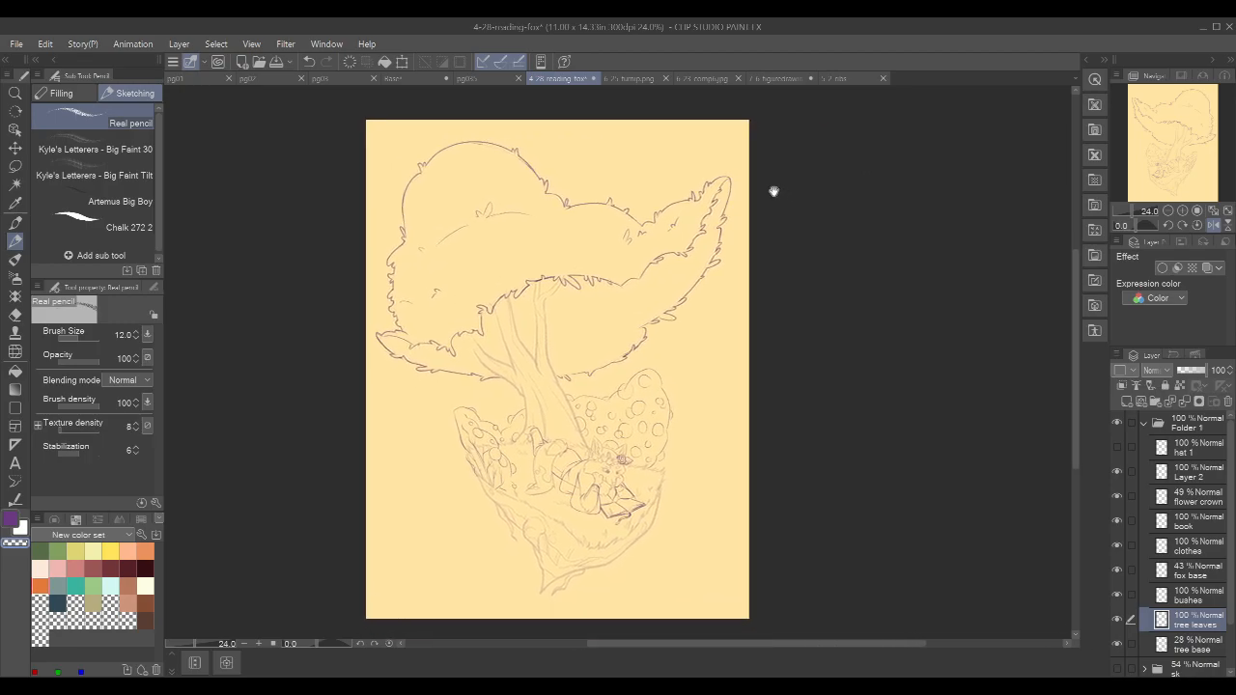
- Rotate all of Folder 1 slightly counterclockwise in the mirrored view, and return the canvas view to unmirrored
{"action": "left_click", "coordinate": [1195, 435]}
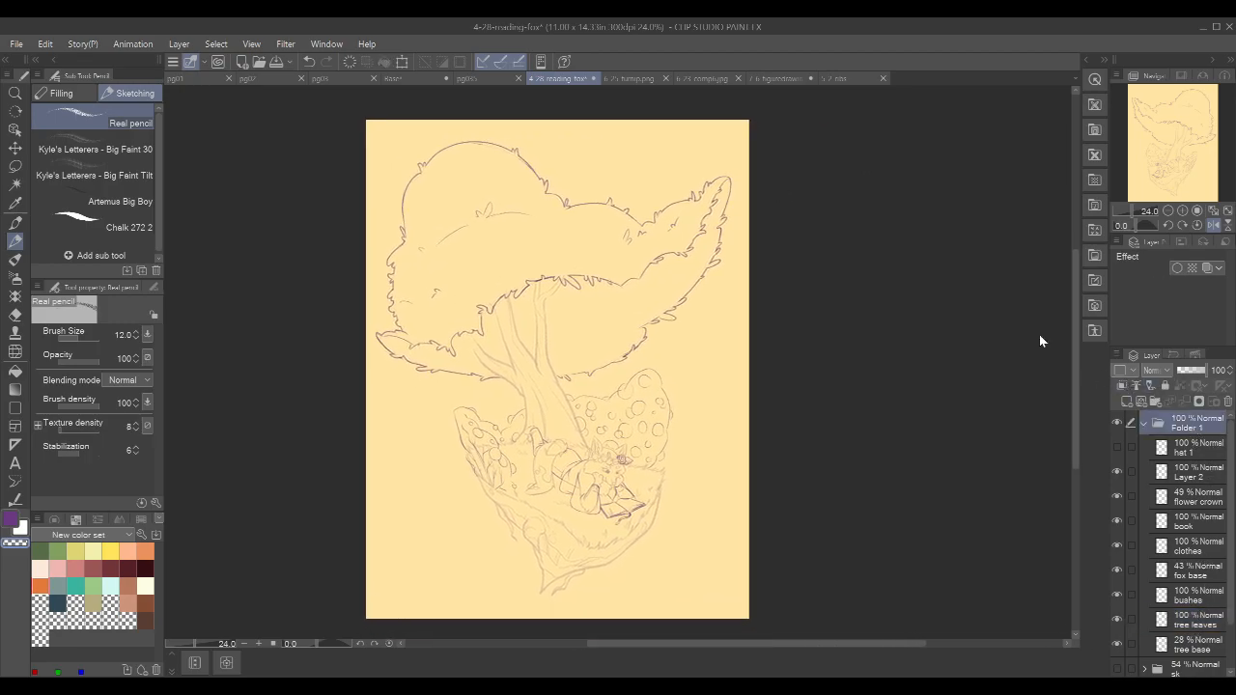
{"action": "key", "text": "ctrl+t"}
{"action": "left_click_drag", "start_coordinate": [779, 134], "coordinate": [768, 125]}
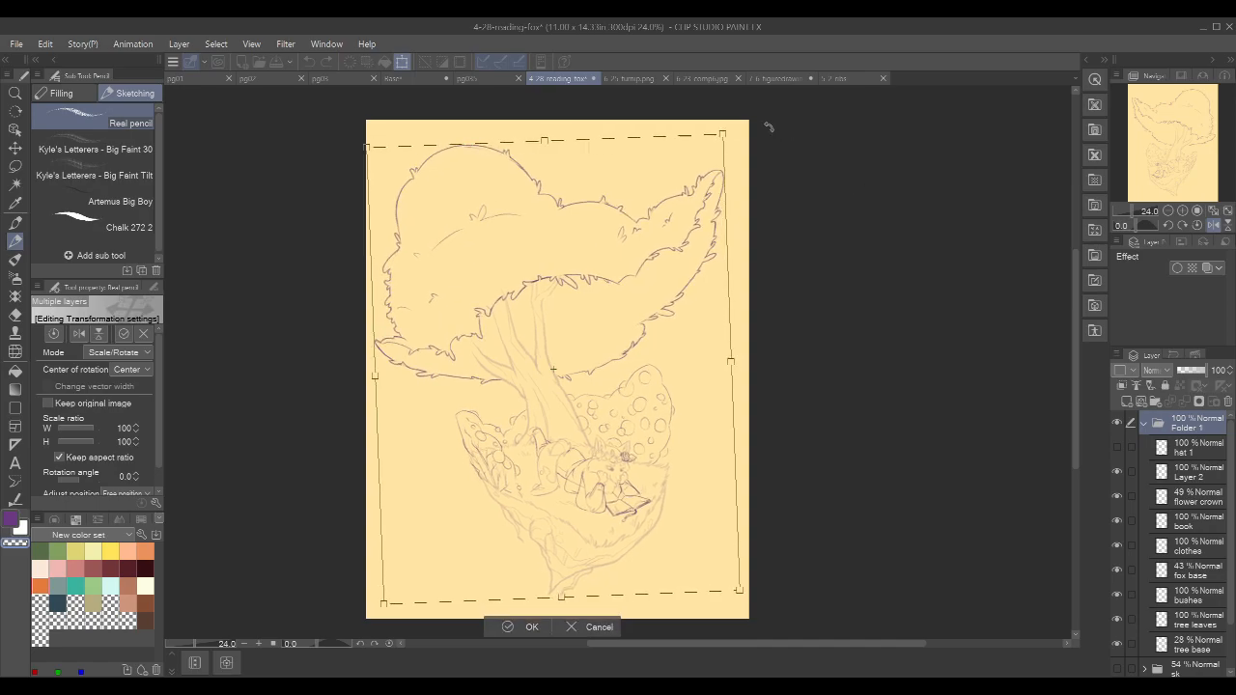
{"action": "left_click", "coordinate": [527, 627]}
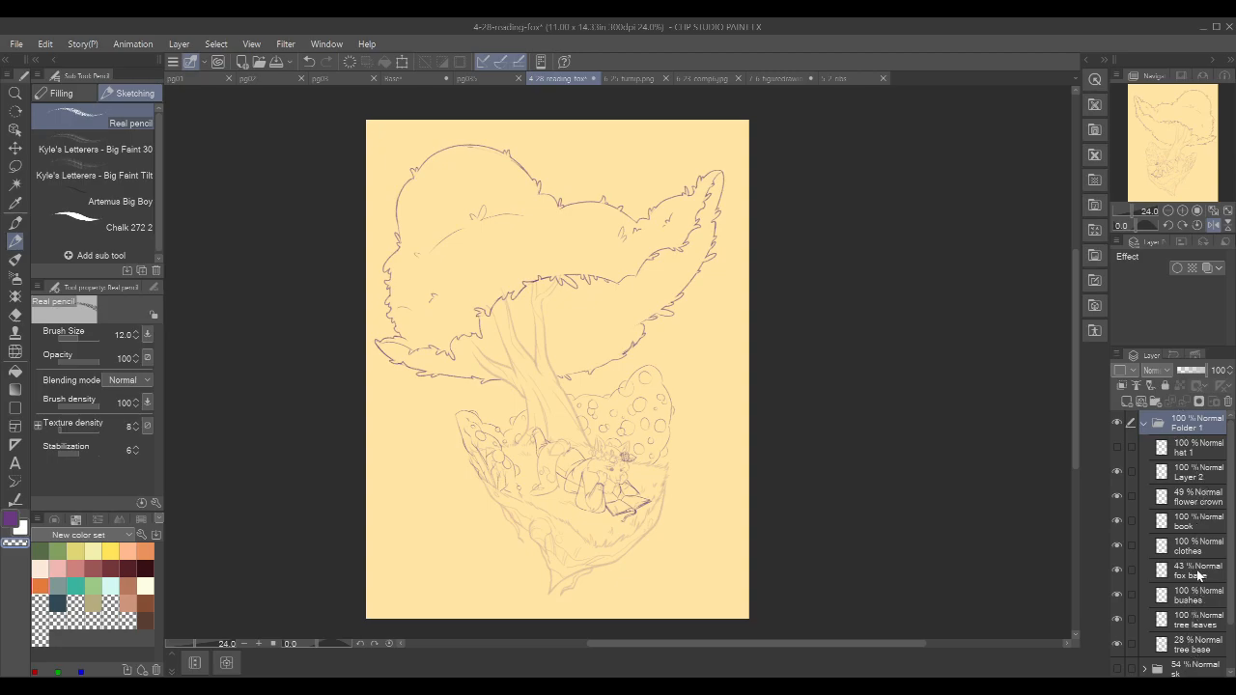
{"action": "left_click", "coordinate": [1214, 225]}
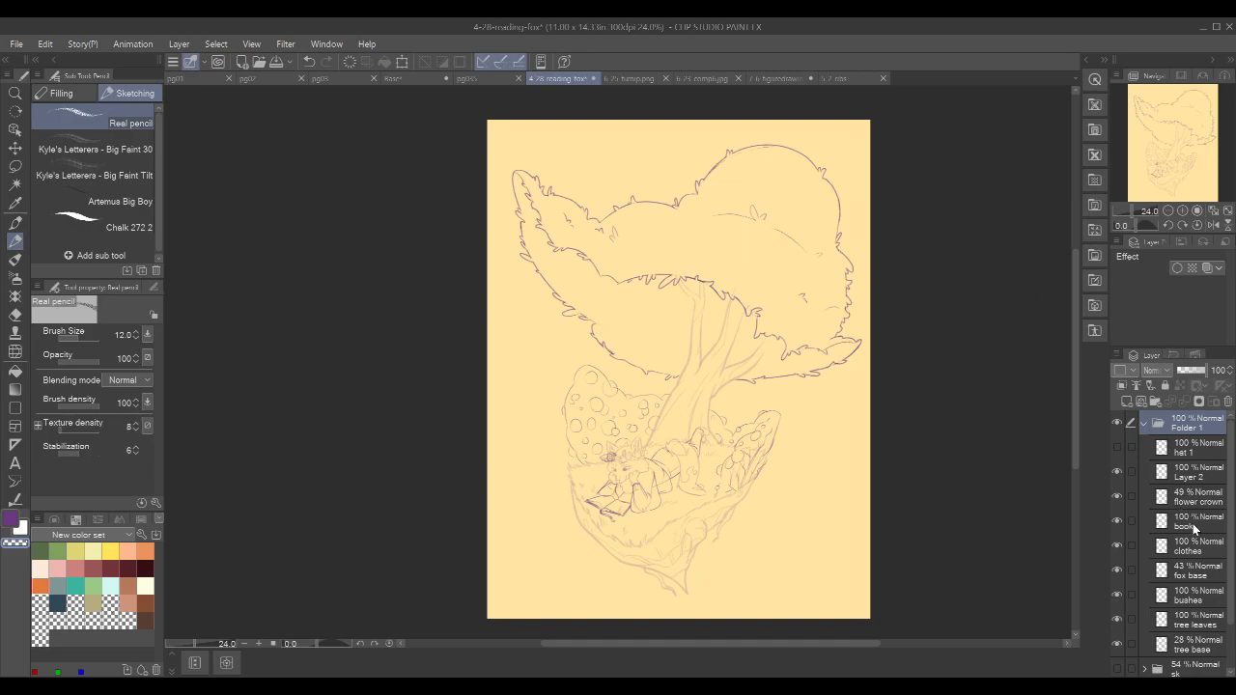
- On the tree leaves layer, sketch faint broken contour curves across the underside of the canopy's brim
{"action": "left_click", "coordinate": [1193, 615]}
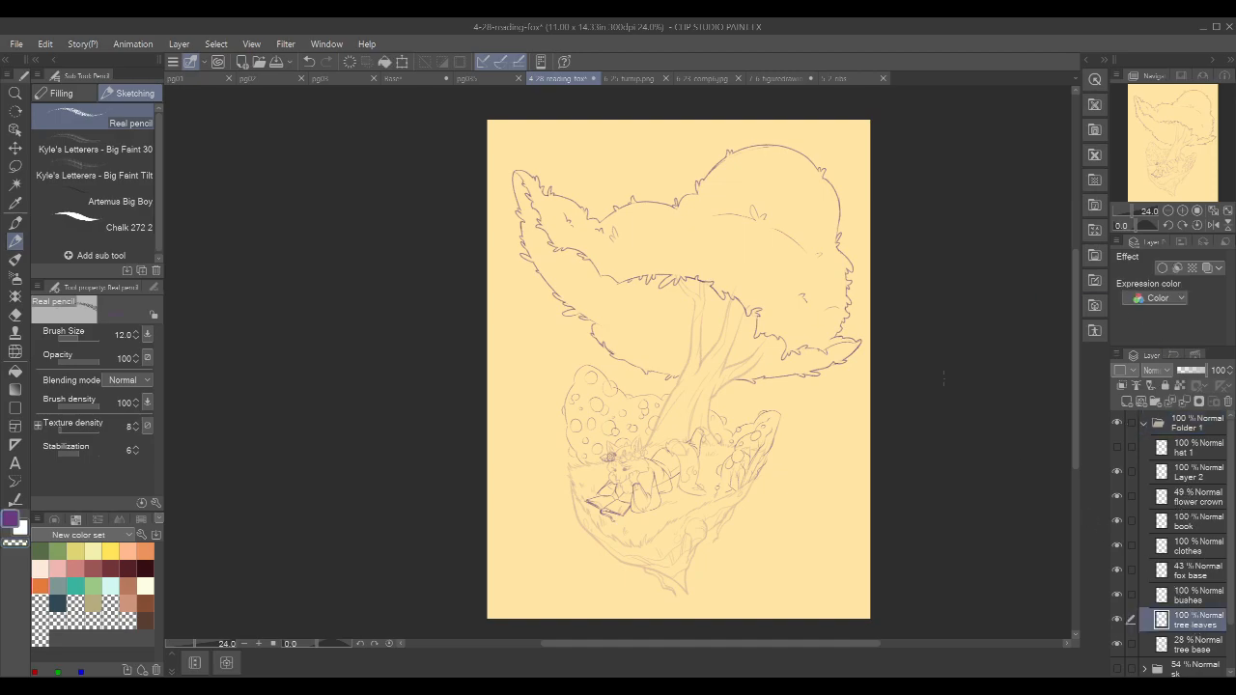
{"action": "left_click_drag", "start_coordinate": [726, 268], "coordinate": [701, 286]}
{"action": "scroll", "coordinate": [672, 303], "scroll_direction": "up", "scroll_amount": 1}
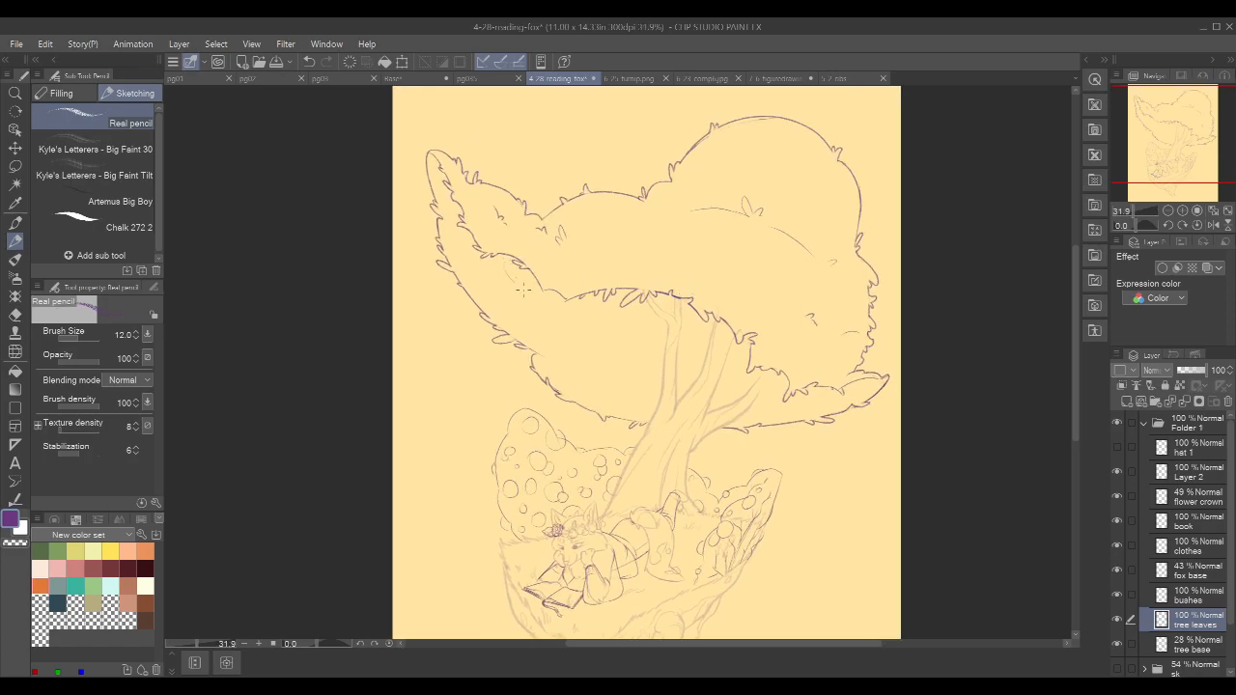
{"action": "key", "text": "ctrl+z"}
{"action": "left_click_drag", "start_coordinate": [959, 241], "coordinate": [907, 276]}
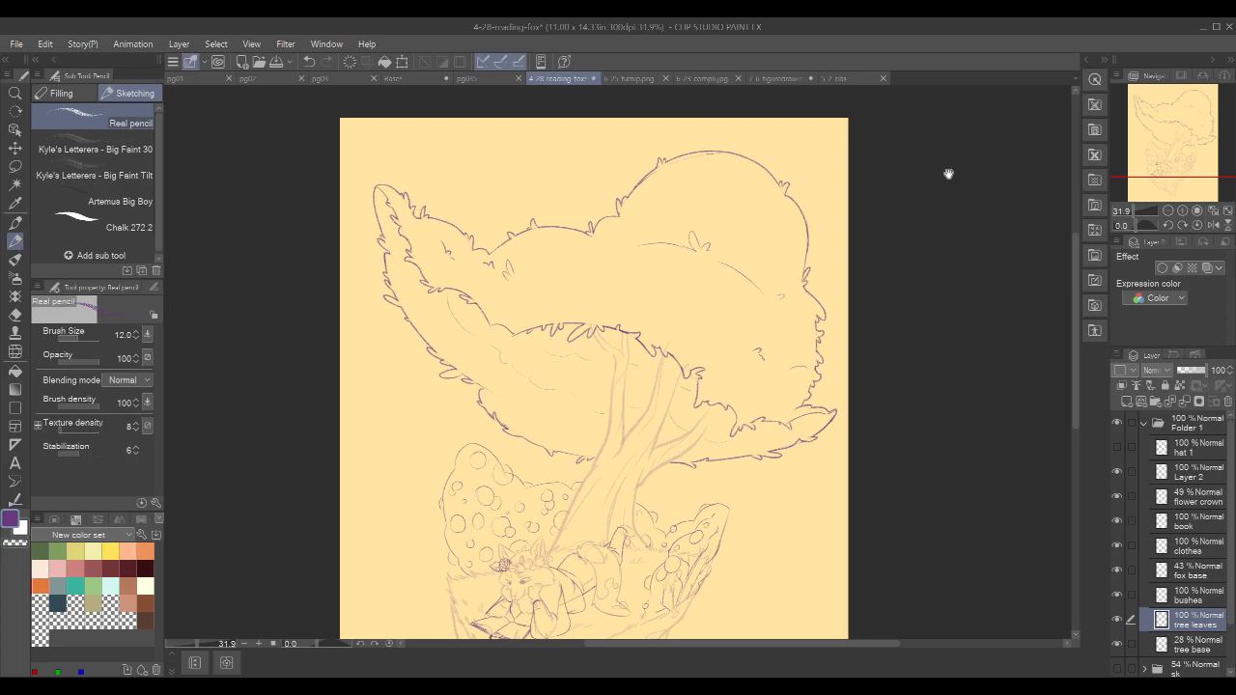
- Scatter small leaf marks inside the canopy's crown, from its middle down toward the lower right edge
{"action": "left_click_drag", "start_coordinate": [912, 194], "coordinate": [896, 210]}
{"action": "left_click_drag", "start_coordinate": [590, 271], "coordinate": [605, 271]}
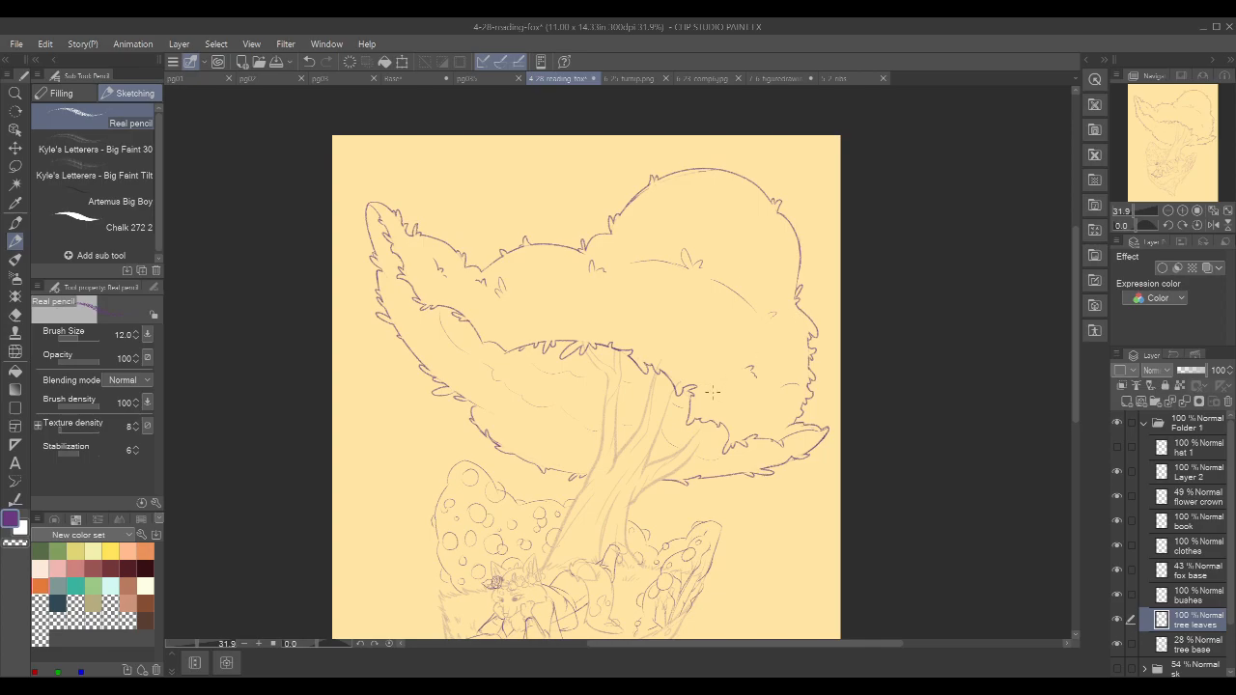
{"action": "left_click_drag", "start_coordinate": [717, 381], "coordinate": [725, 370]}
{"action": "key", "text": "ctrl+z"}
{"action": "left_click_drag", "start_coordinate": [698, 343], "coordinate": [665, 317]}
{"action": "left_click_drag", "start_coordinate": [756, 419], "coordinate": [761, 405]}
{"action": "left_click_drag", "start_coordinate": [784, 198], "coordinate": [773, 215]}
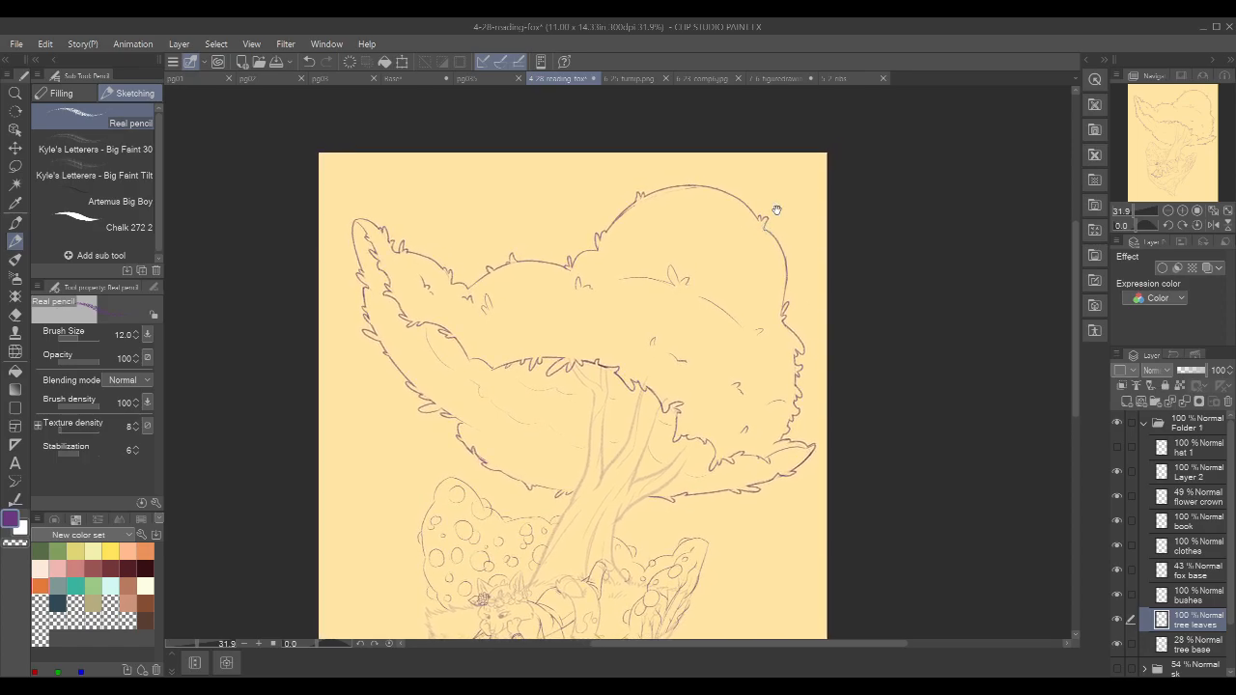
- Lasso and delete the two contour curves inside the crown, and pencil a small leaf mark in its upper left area
{"action": "mouse_move", "coordinate": [749, 312]}
{"action": "left_mouse_down"}
{"action": "mouse_move", "coordinate": [724, 334]}
{"action": "mouse_move", "coordinate": [717, 285]}
{"action": "mouse_move", "coordinate": [639, 263]}
{"action": "mouse_move", "coordinate": [643, 289]}
{"action": "left_mouse_up"}
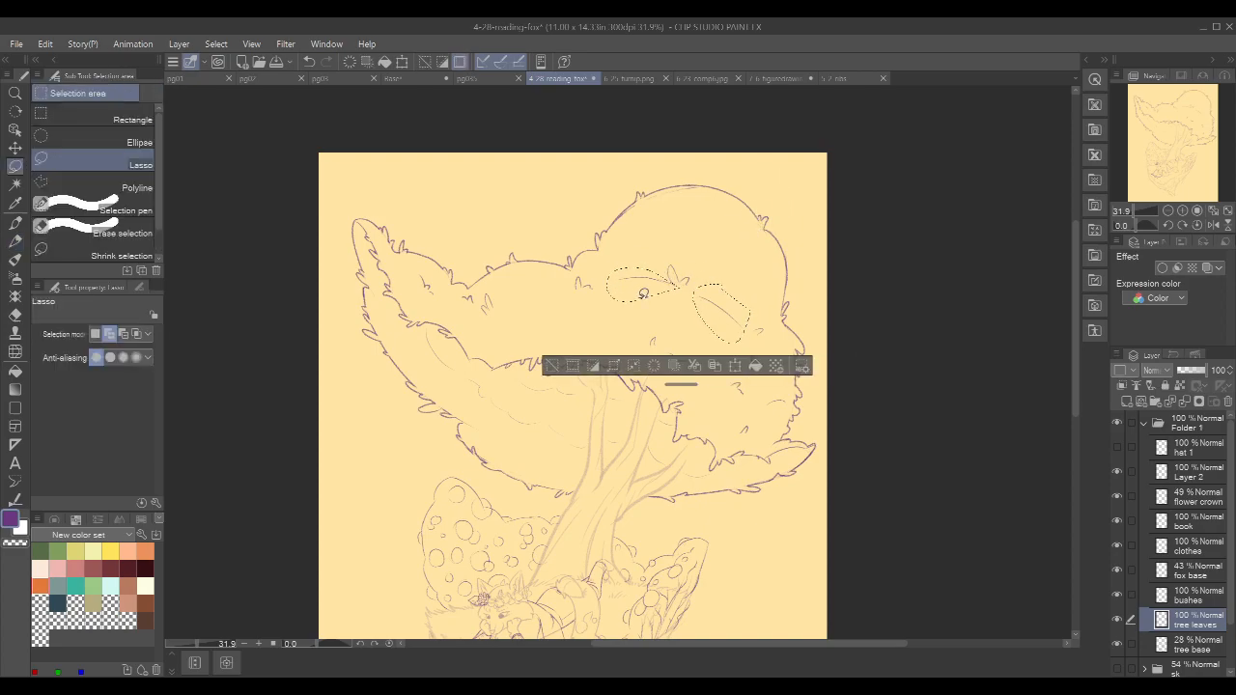
{"action": "key", "text": "ctrl+d"}
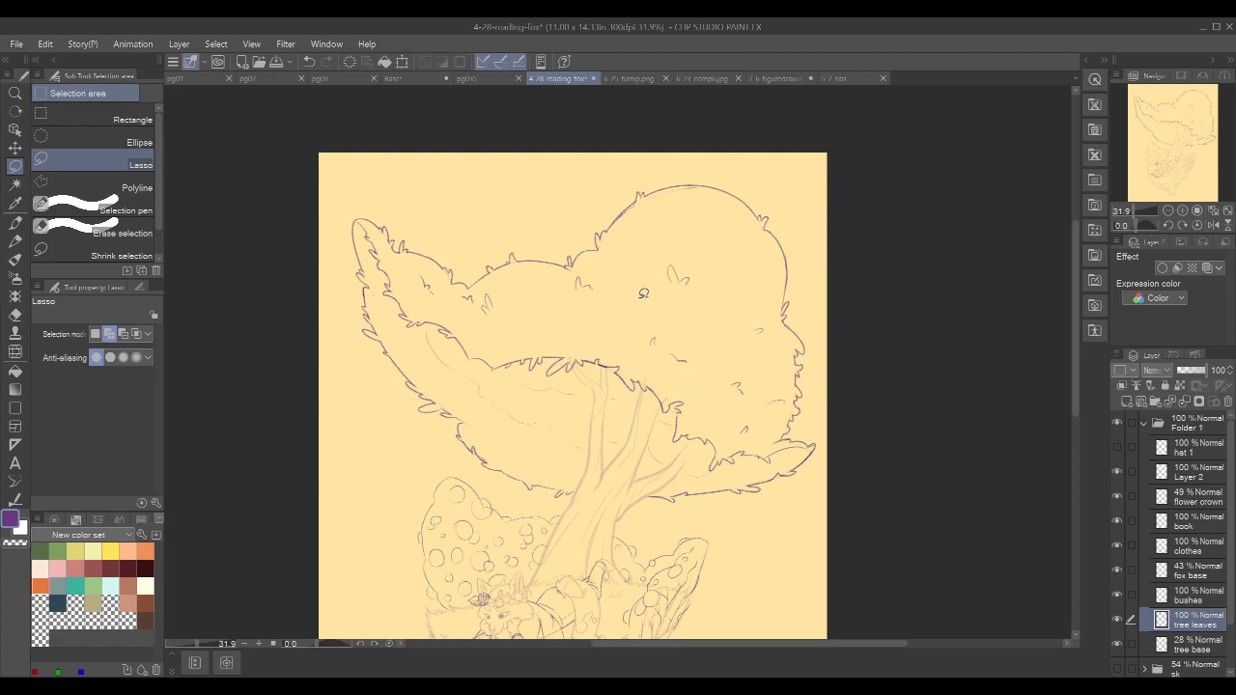
{"action": "key", "text": "p"}
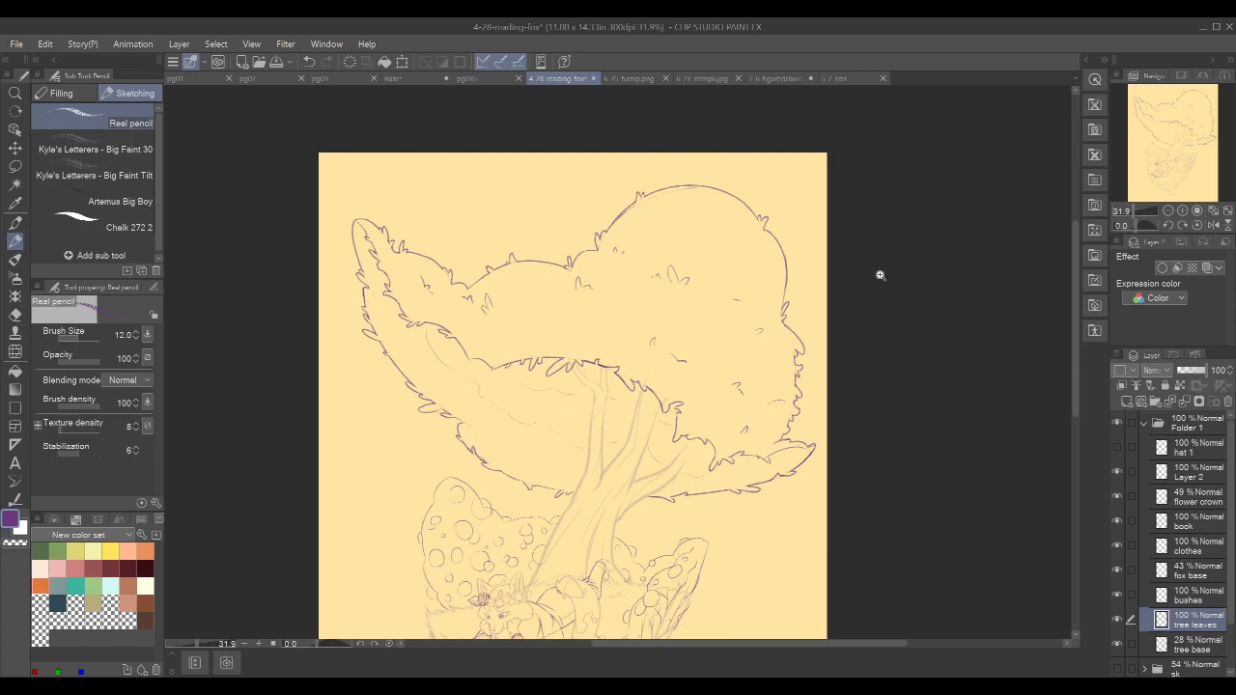
{"action": "scroll", "coordinate": [880, 275], "scroll_direction": "down", "scroll_amount": 1}
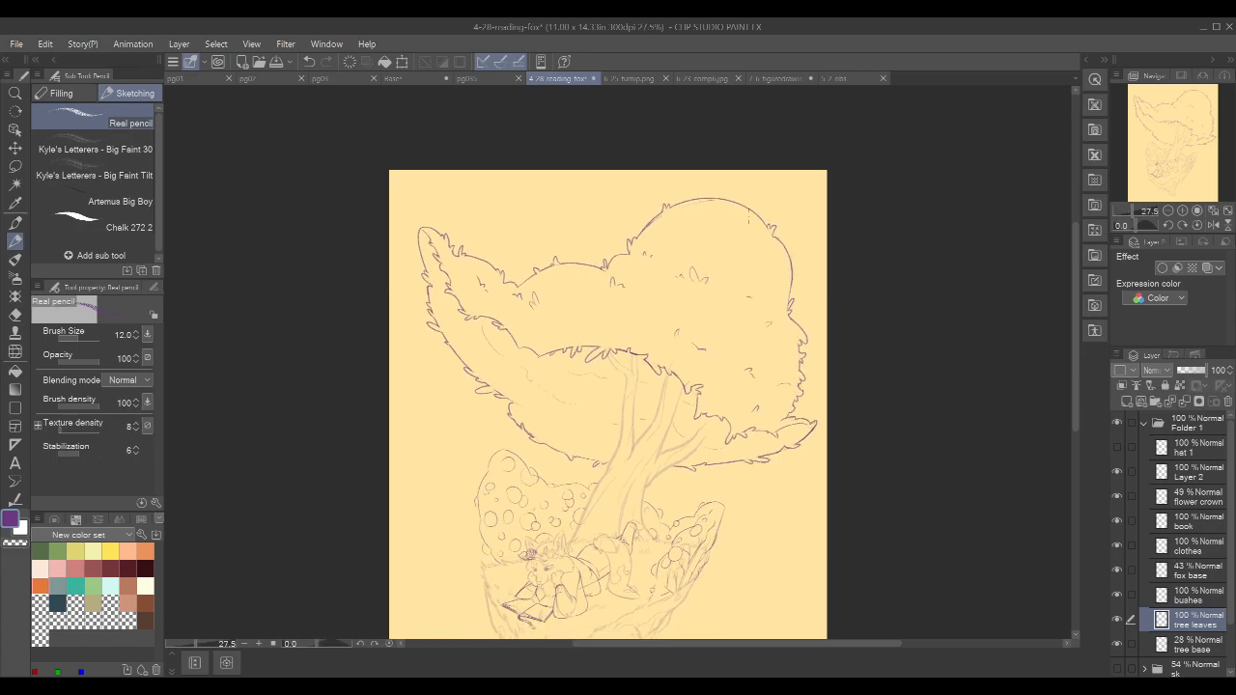
- Lasso and delete the small leaf marks in the lower middle of the crown
{"action": "key", "text": "m"}
{"action": "left_click_drag", "start_coordinate": [715, 320], "coordinate": [713, 322]}
{"action": "key", "text": "ctrl+d"}
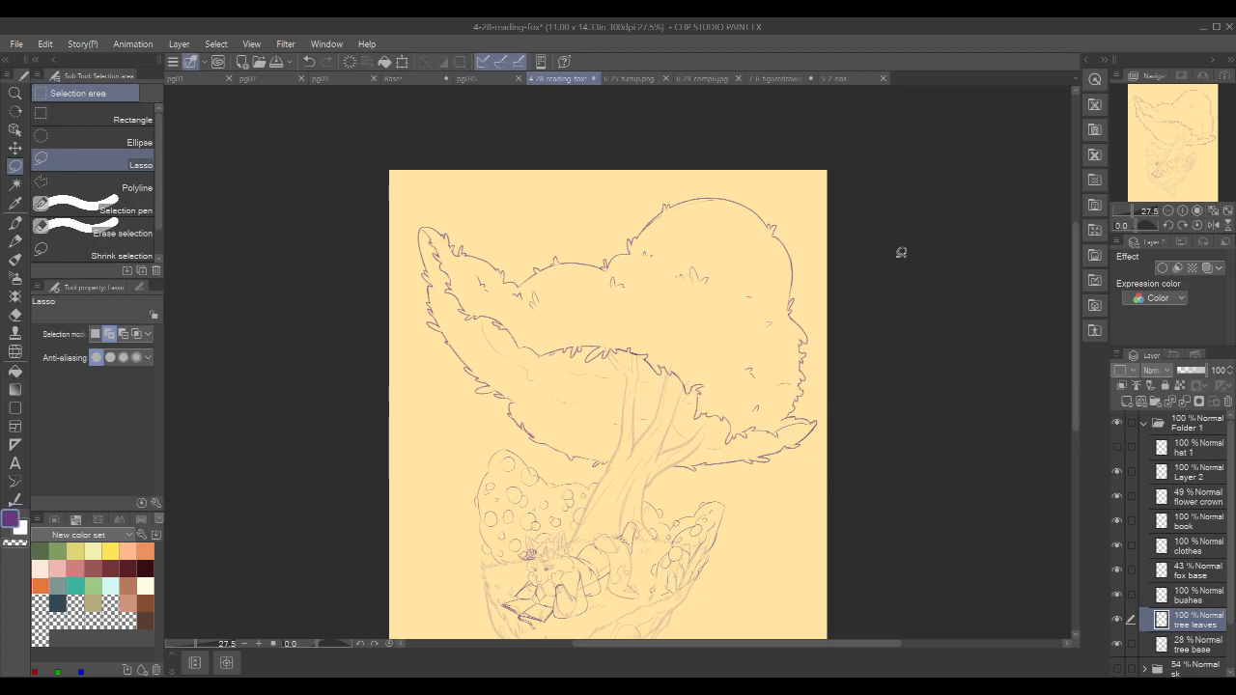
- With the Real pencil, add a small leaf mark near the top of the crown, undoing the unwanted stroke
{"action": "key", "text": "p"}
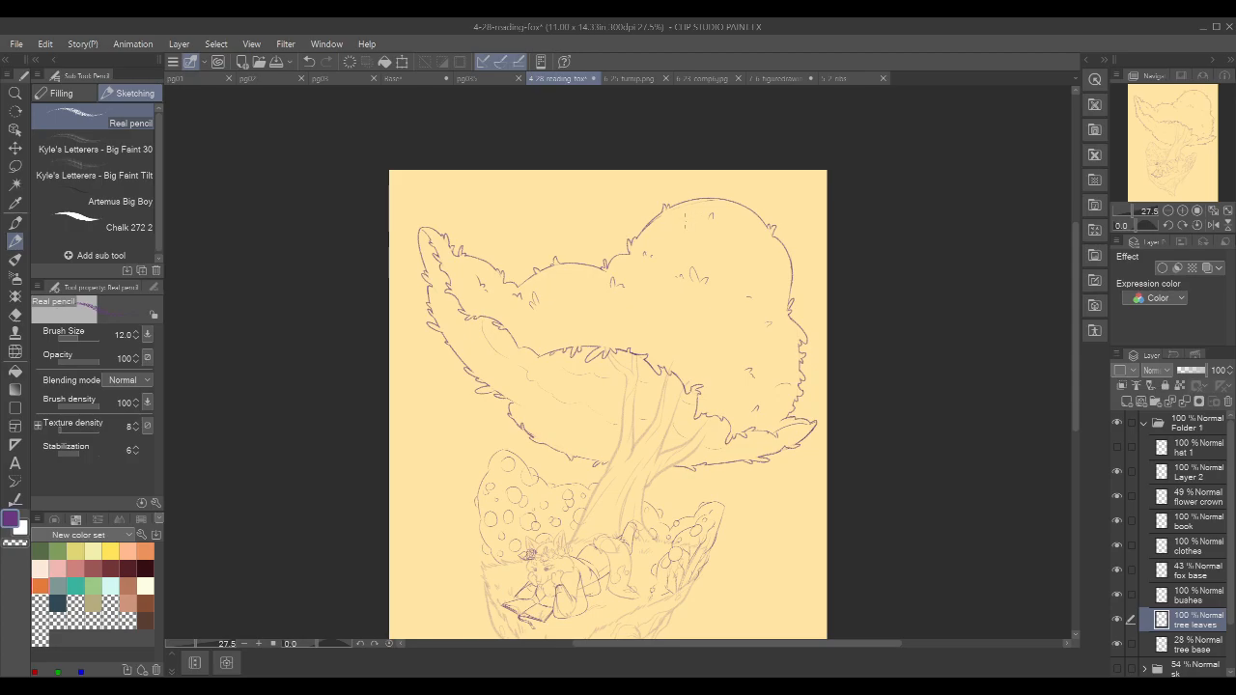
{"action": "key", "text": "ctrl+z"}
{"action": "left_click_drag", "start_coordinate": [866, 389], "coordinate": [843, 314]}
{"action": "scroll", "coordinate": [842, 321], "scroll_direction": "down", "scroll_amount": 1}
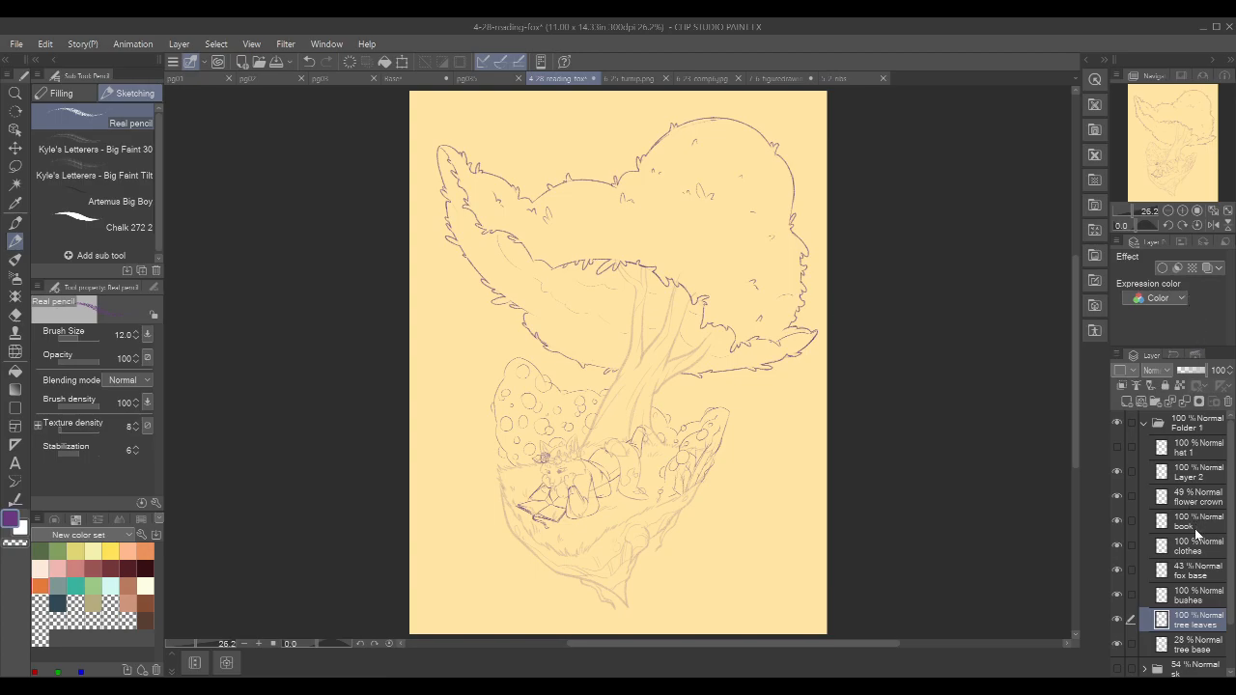
- Raise the opacity of the tree base, fox base and flower crown layers to 100%
{"action": "left_click", "coordinate": [1198, 644]}
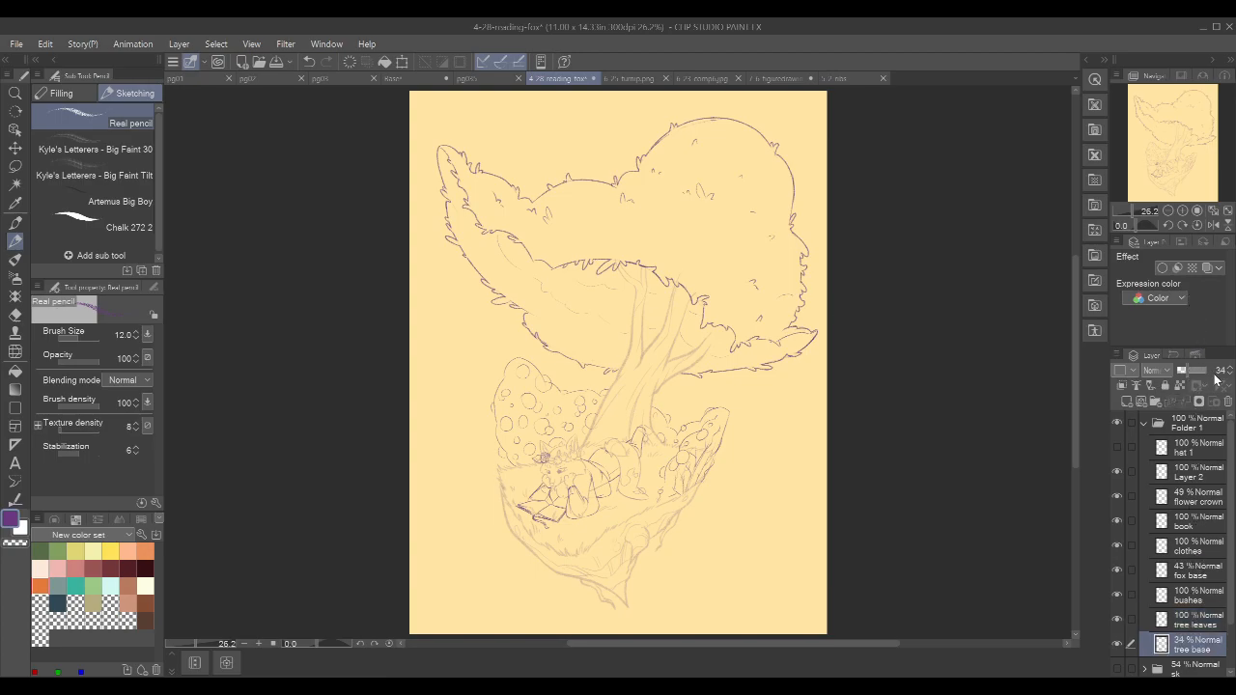
{"action": "left_click_drag", "start_coordinate": [1209, 380], "coordinate": [1228, 380]}
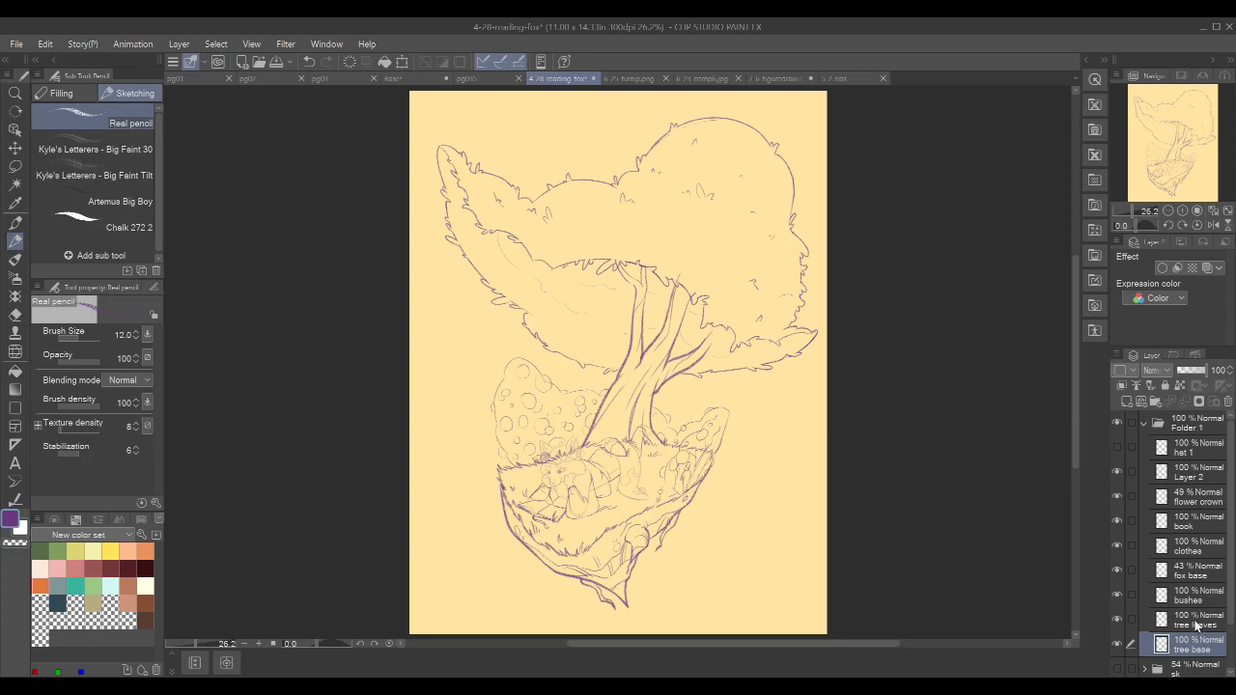
{"action": "left_click", "coordinate": [1196, 571]}
{"action": "left_click_drag", "start_coordinate": [1195, 372], "coordinate": [1234, 382]}
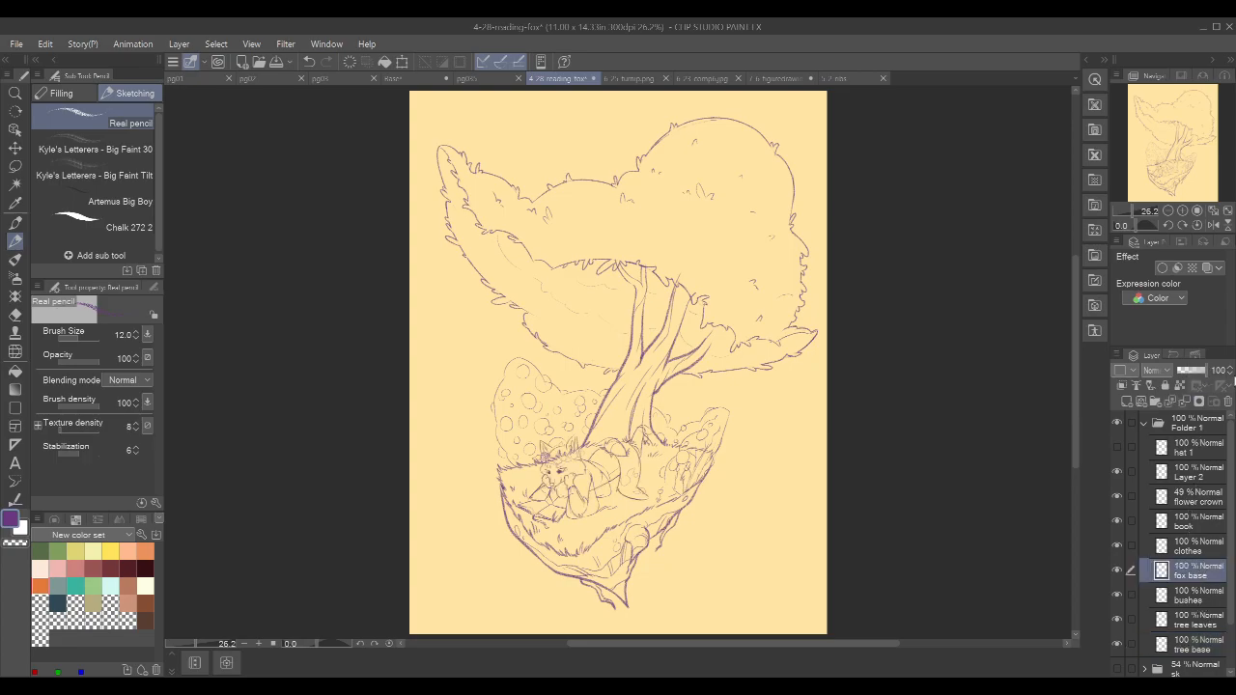
{"action": "left_click", "coordinate": [1197, 550]}
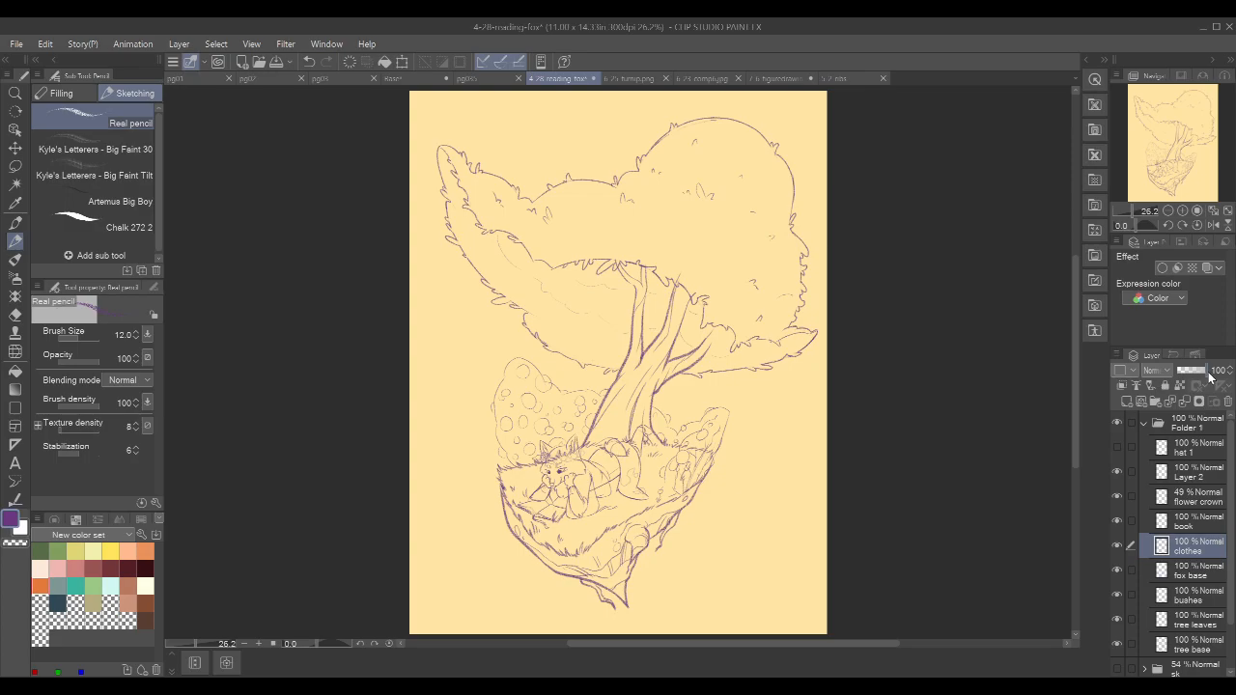
{"action": "left_click", "coordinate": [1193, 523]}
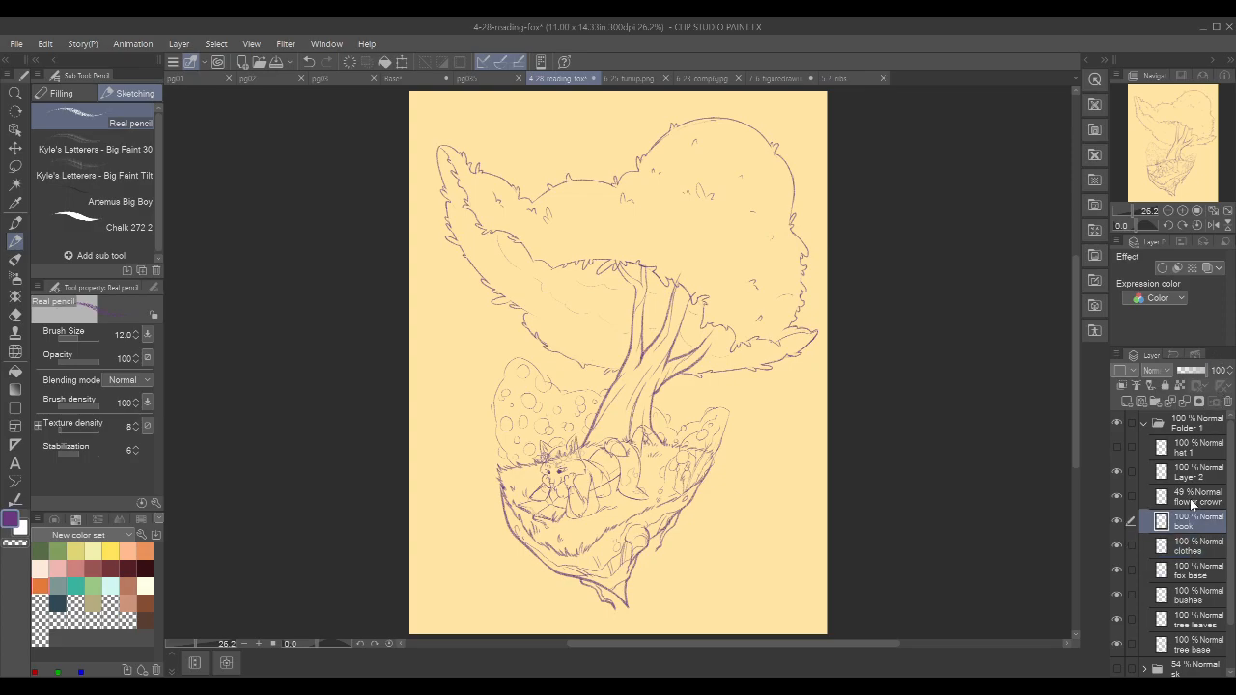
{"action": "left_click", "coordinate": [1195, 497]}
{"action": "left_click_drag", "start_coordinate": [1195, 372], "coordinate": [1228, 374]}
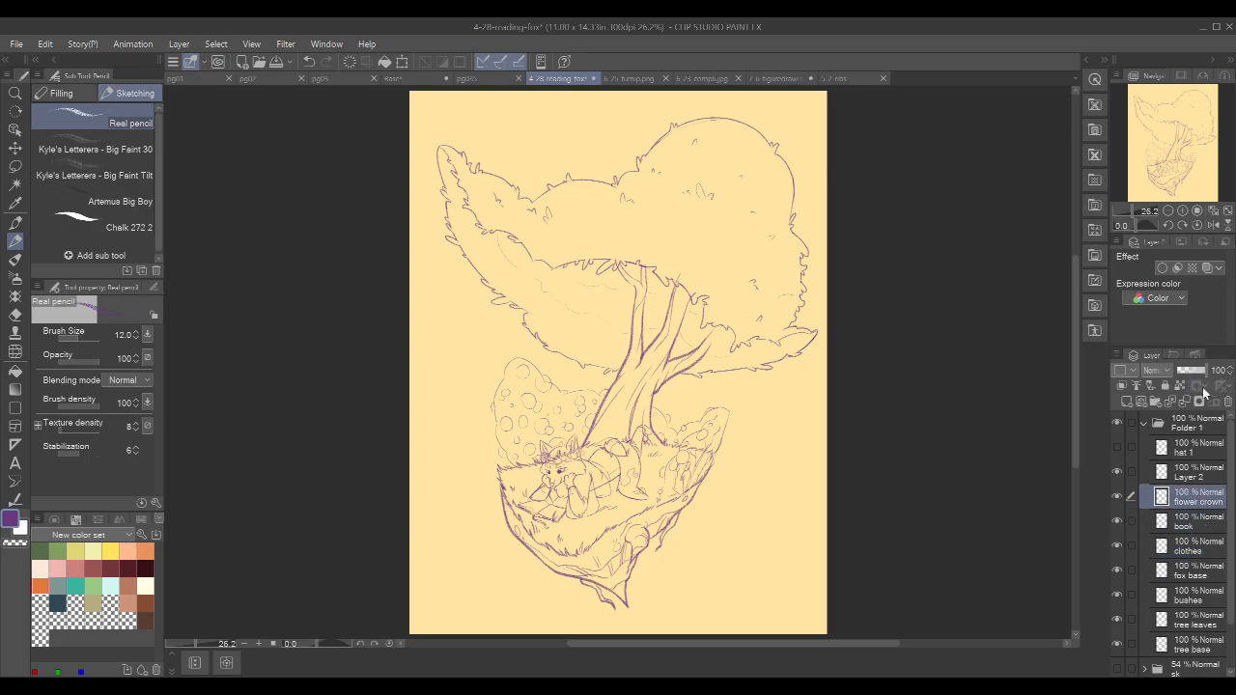
- Set the tree base layer's opacity to 44%, and collapse Folder 1 and set its opacity to 34%
{"action": "left_click", "coordinate": [1197, 644]}
{"action": "left_click", "coordinate": [1191, 368]}
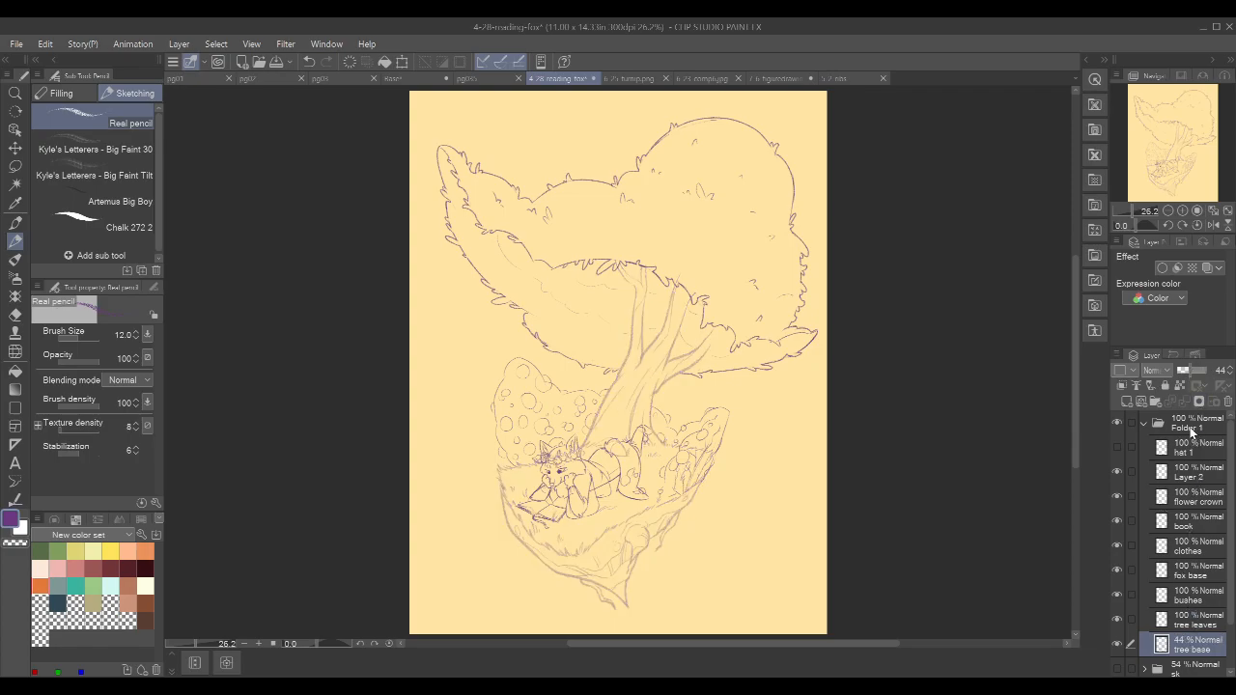
{"action": "left_click", "coordinate": [1145, 424]}
{"action": "left_click", "coordinate": [1193, 370]}
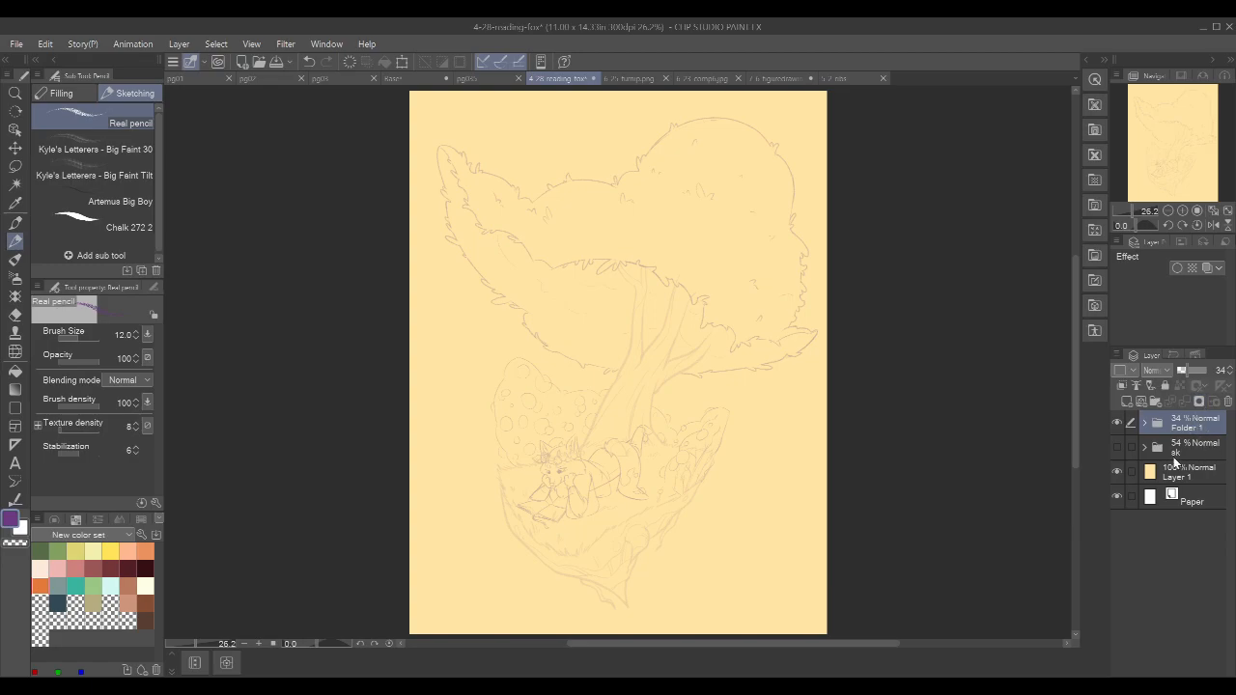
- Rename Folder 1 as "r sk" and add a new raster layer above it
{"action": "type", "text": "r sk"}
{"action": "key", "text": "Return"}
{"action": "left_click", "coordinate": [1126, 401]}
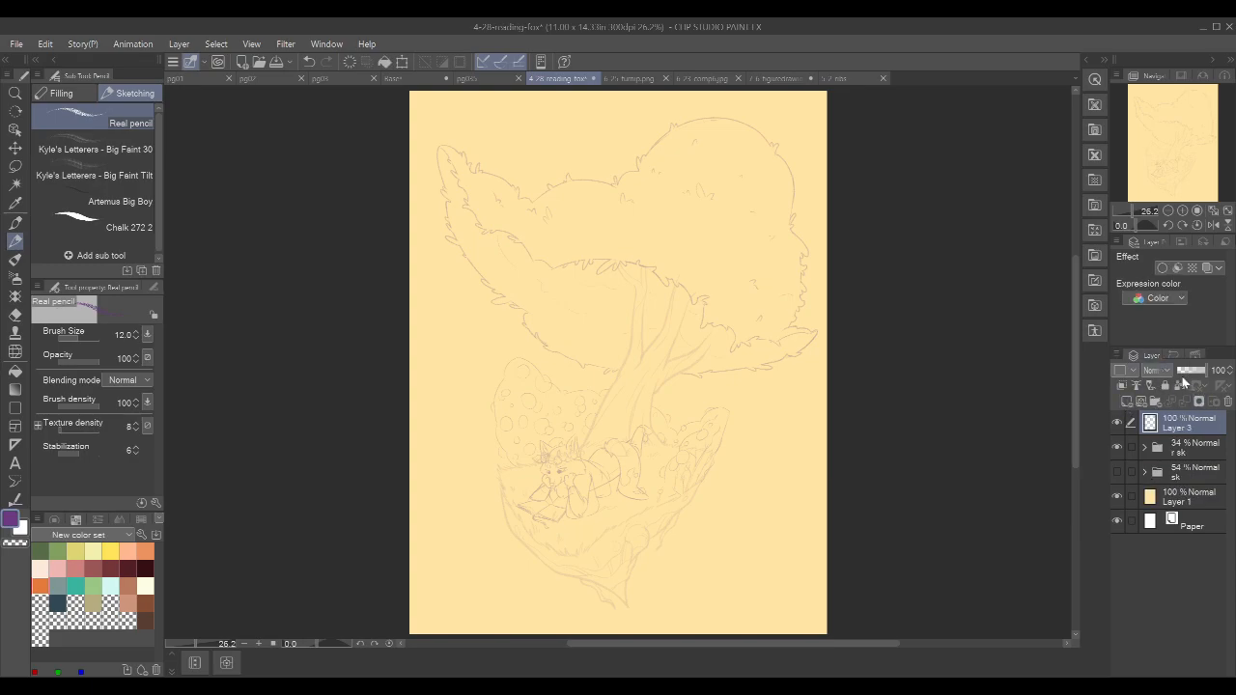
- Test the Creepy Scrawly 2 brush with loose purple strokes over the tree canopy and undo them
{"action": "key", "text": "p"}
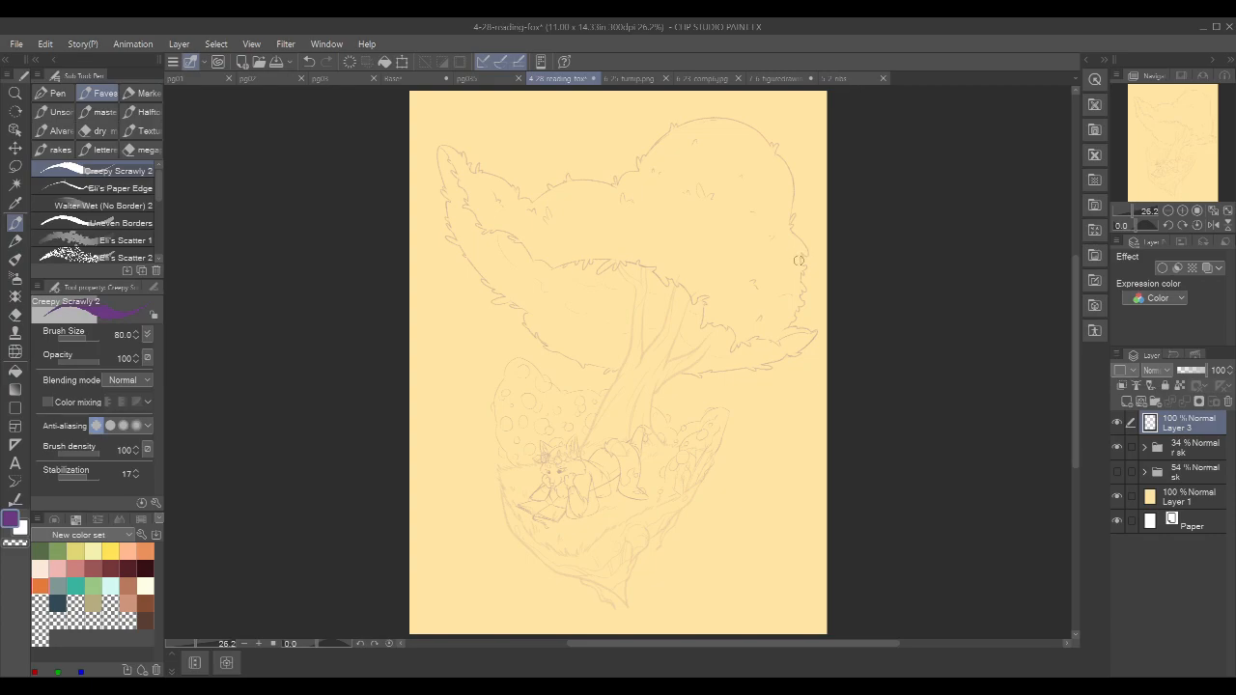
{"action": "mouse_move", "coordinate": [548, 218]}
{"action": "left_mouse_down"}
{"action": "mouse_move", "coordinate": [585, 278]}
{"action": "mouse_move", "coordinate": [626, 256]}
{"action": "mouse_move", "coordinate": [637, 292]}
{"action": "left_mouse_up"}
{"action": "key", "text": "ctrl+z"}
{"action": "left_click", "coordinate": [614, 217]}
{"action": "mouse_move", "coordinate": [570, 221]}
{"action": "left_mouse_down"}
{"action": "mouse_move", "coordinate": [516, 400]}
{"action": "mouse_move", "coordinate": [689, 408]}
{"action": "mouse_move", "coordinate": [786, 239]}
{"action": "left_mouse_up"}
{"action": "scroll", "coordinate": [856, 290], "scroll_direction": "up", "scroll_amount": 2}
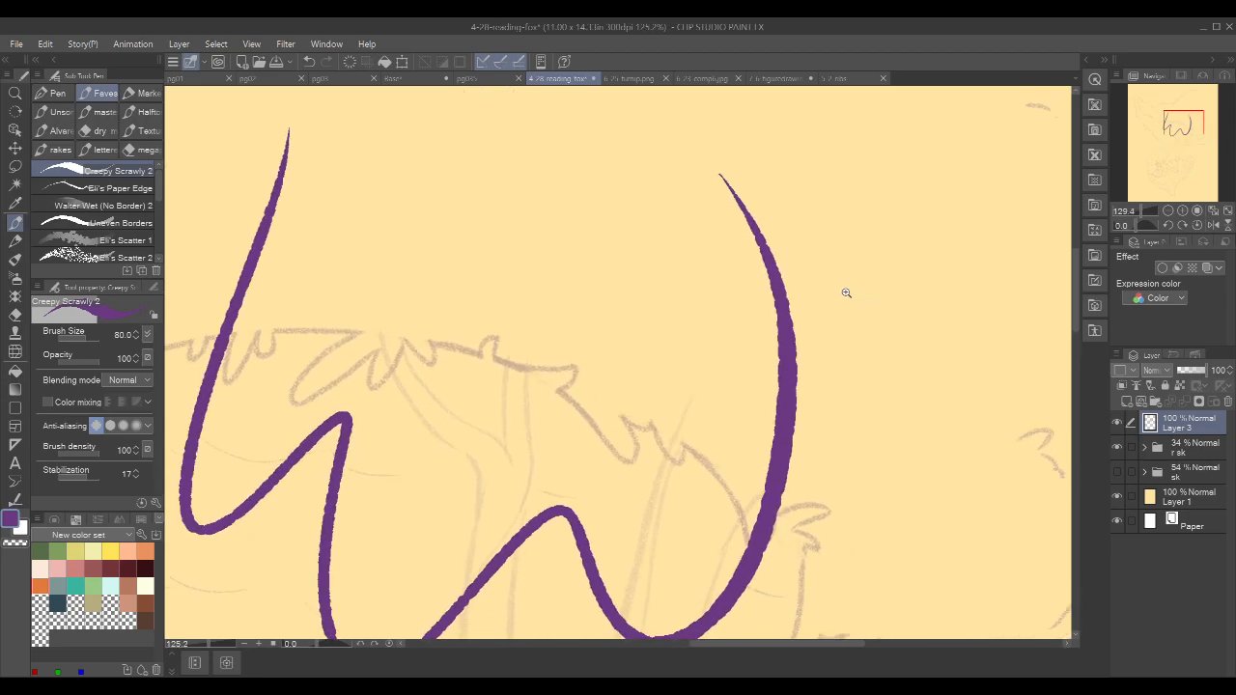
{"action": "key", "text": "ctrl+z"}
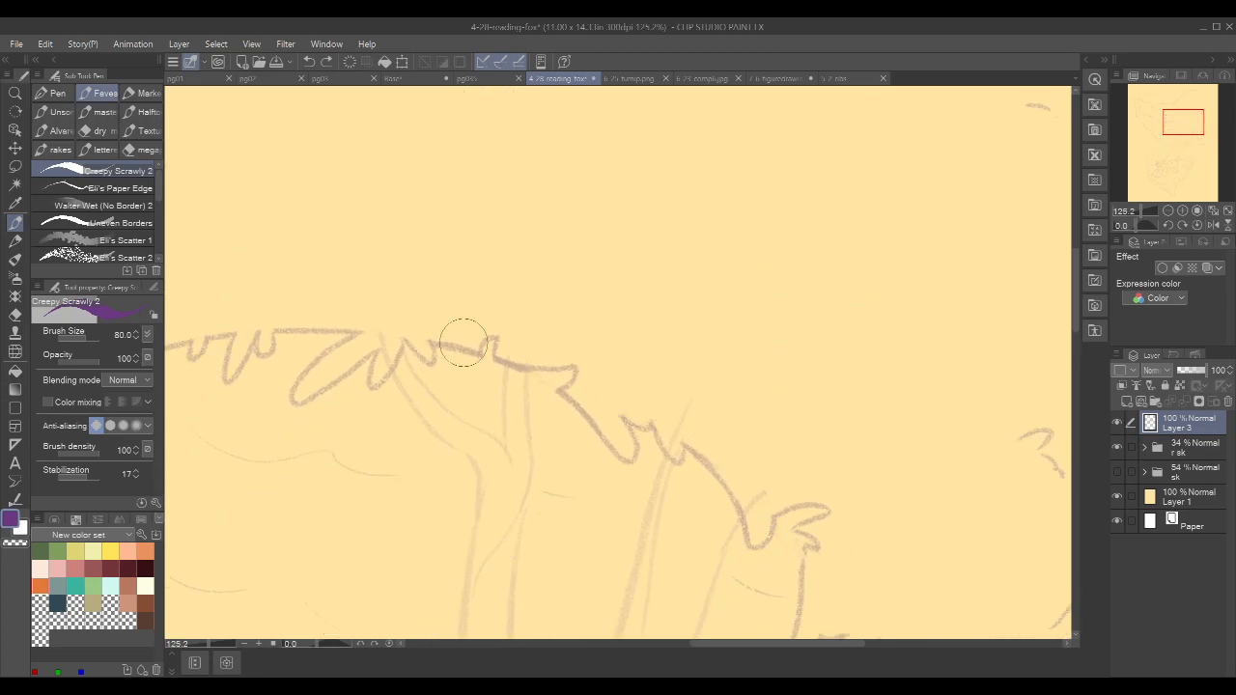
- Try the Turnip pen and Brush (Soft) with one wavy stroke each on the canopy, undoing both strokes
{"action": "left_click", "coordinate": [60, 95]}
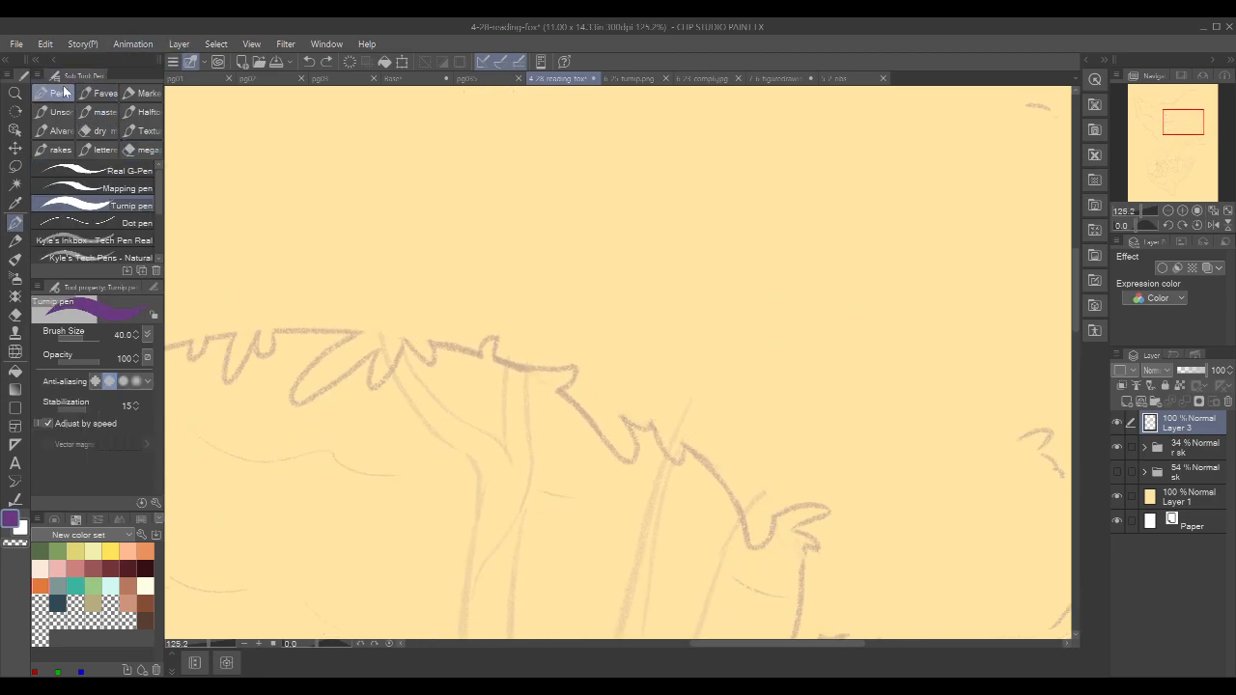
{"action": "mouse_move", "coordinate": [540, 182]}
{"action": "left_mouse_down"}
{"action": "mouse_move", "coordinate": [492, 295]}
{"action": "mouse_move", "coordinate": [888, 259]}
{"action": "left_mouse_up"}
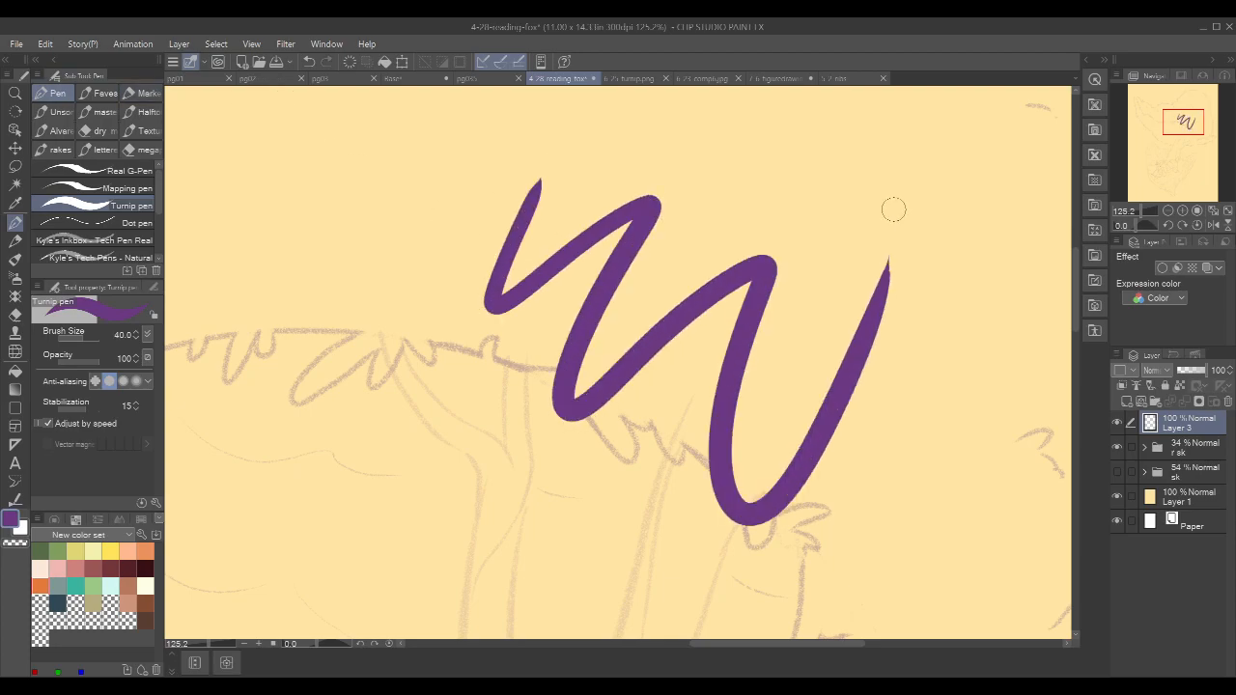
{"action": "key", "text": "ctrl+z"}
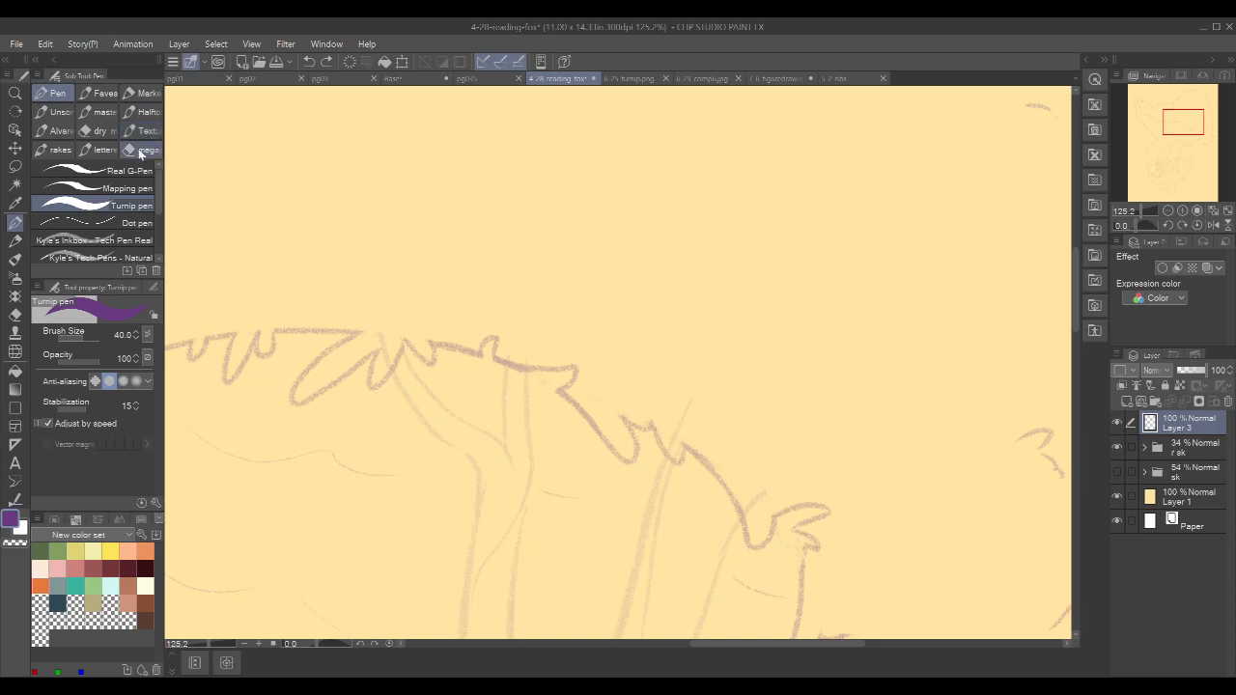
{"action": "left_click", "coordinate": [60, 112]}
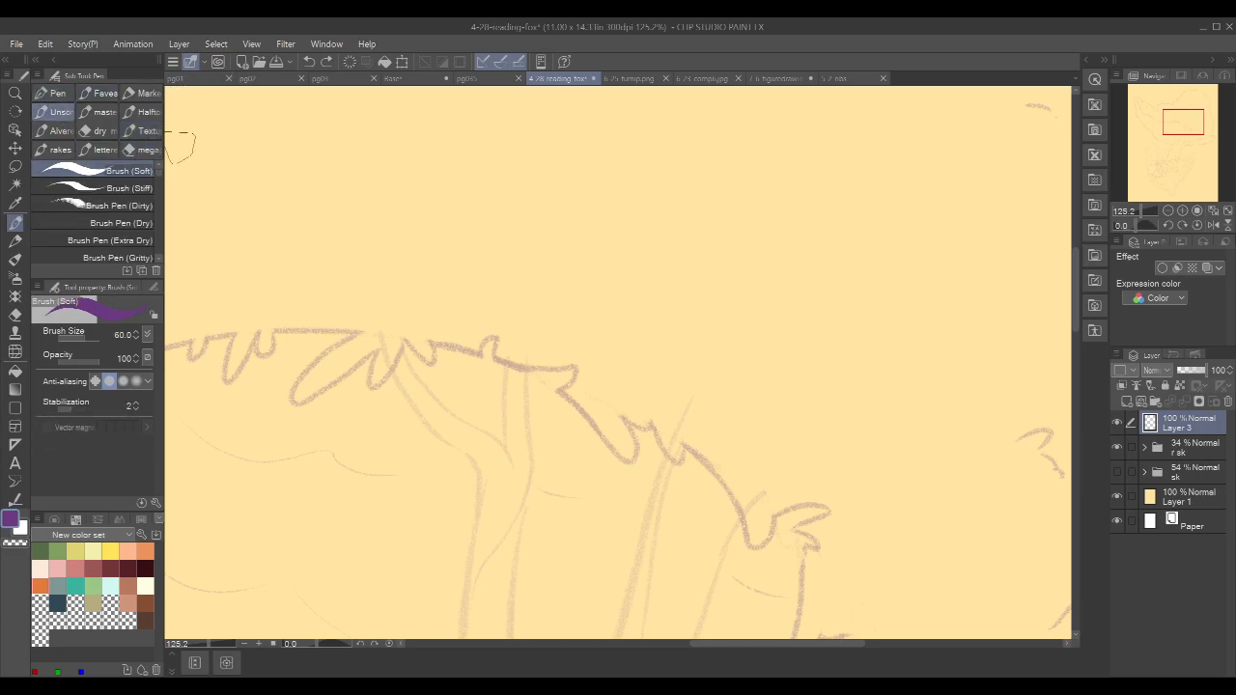
{"action": "mouse_move", "coordinate": [159, 178]}
{"action": "left_mouse_down"}
{"action": "mouse_move", "coordinate": [161, 259]}
{"action": "mouse_move", "coordinate": [162, 166]}
{"action": "left_mouse_up"}
{"action": "mouse_move", "coordinate": [459, 130]}
{"action": "left_mouse_down"}
{"action": "mouse_move", "coordinate": [601, 314]}
{"action": "mouse_move", "coordinate": [780, 338]}
{"action": "mouse_move", "coordinate": [951, 240]}
{"action": "left_mouse_up"}
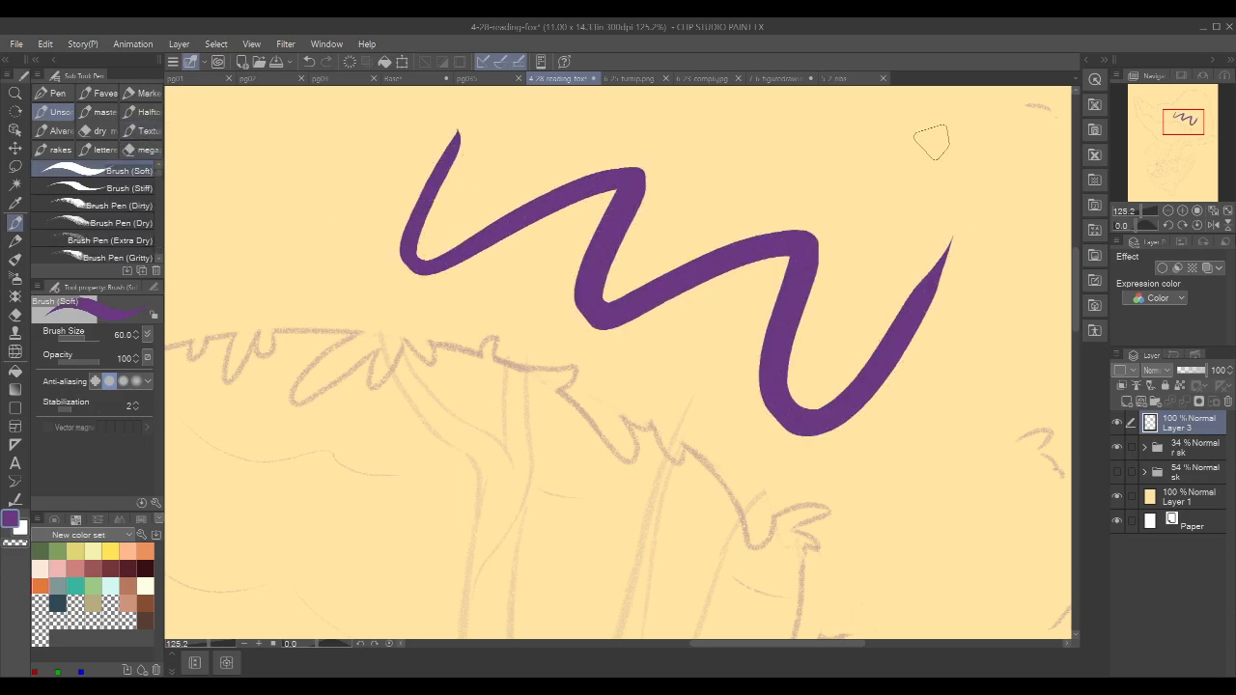
{"action": "key", "text": "ctrl+z"}
- Try Brush (Stiff) and Brush Pen (Dirty) with one wavy stroke each, undoing both strokes
{"action": "left_click", "coordinate": [109, 189]}
{"action": "mouse_move", "coordinate": [521, 177]}
{"action": "left_mouse_down"}
{"action": "mouse_move", "coordinate": [714, 315]}
{"action": "mouse_move", "coordinate": [953, 256]}
{"action": "left_mouse_up"}
{"action": "key", "text": "ctrl+z"}
{"action": "left_click", "coordinate": [120, 206]}
{"action": "mouse_move", "coordinate": [517, 179]}
{"action": "left_mouse_down"}
{"action": "mouse_move", "coordinate": [695, 263]}
{"action": "mouse_move", "coordinate": [918, 342]}
{"action": "mouse_move", "coordinate": [922, 232]}
{"action": "left_mouse_up"}
{"action": "key", "text": "ctrl+z"}
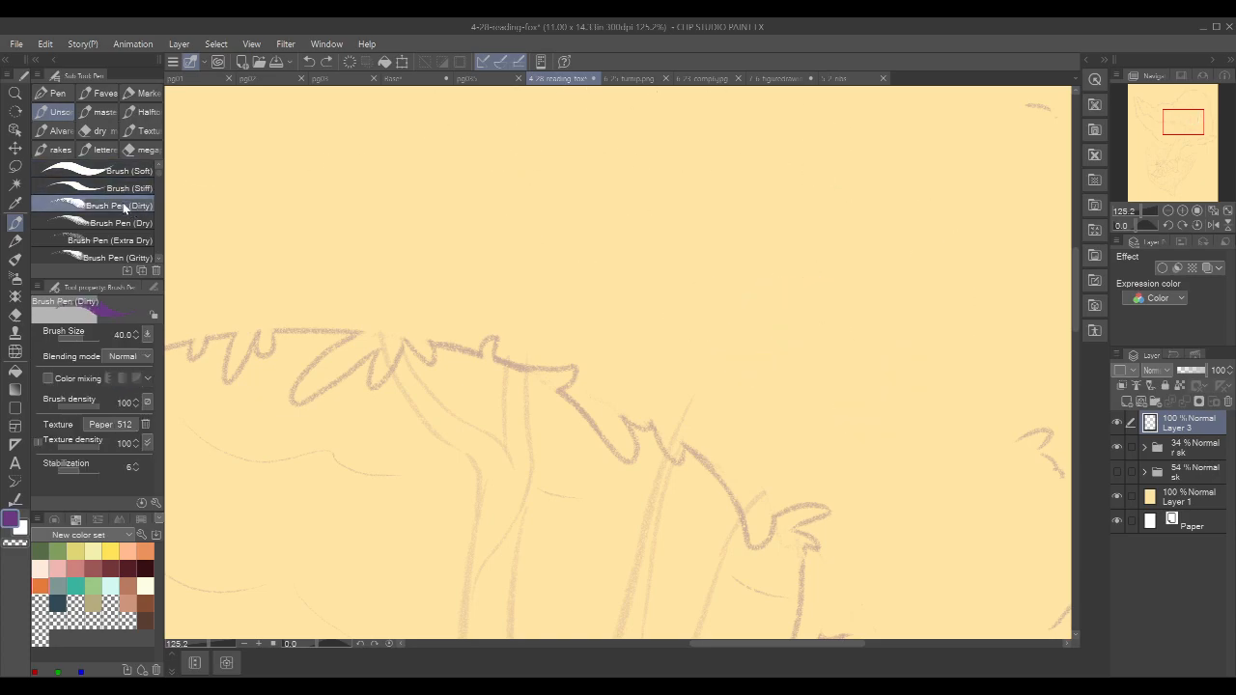
- Test the CIRO brush from the favourite pens with a wavy stroke on the canopy and undo it
{"action": "left_click", "coordinate": [104, 94]}
{"action": "scroll", "coordinate": [155, 247], "scroll_direction": "down", "scroll_amount": 5}
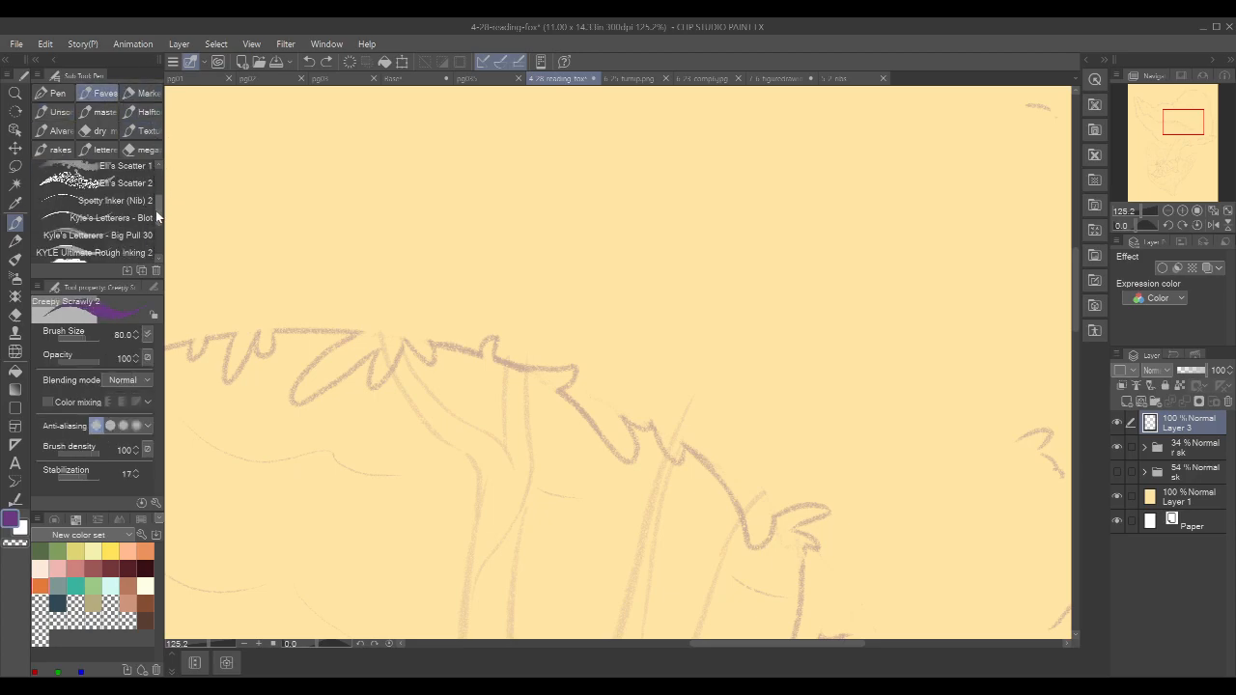
{"action": "left_click", "coordinate": [135, 207]}
{"action": "mouse_move", "coordinate": [431, 182]}
{"action": "left_mouse_down"}
{"action": "mouse_move", "coordinate": [622, 339]}
{"action": "mouse_move", "coordinate": [884, 436]}
{"action": "left_mouse_up"}
{"action": "key", "text": "ctrl+z"}
- Test the last favourite pen with a wavy purple line and overlapping purple and orange shading, undoing all the test marks
{"action": "left_click", "coordinate": [128, 225]}
{"action": "mouse_move", "coordinate": [349, 188]}
{"action": "left_mouse_down"}
{"action": "mouse_move", "coordinate": [444, 238]}
{"action": "mouse_move", "coordinate": [595, 269]}
{"action": "mouse_move", "coordinate": [739, 426]}
{"action": "mouse_move", "coordinate": [780, 242]}
{"action": "mouse_move", "coordinate": [809, 253]}
{"action": "left_mouse_up"}
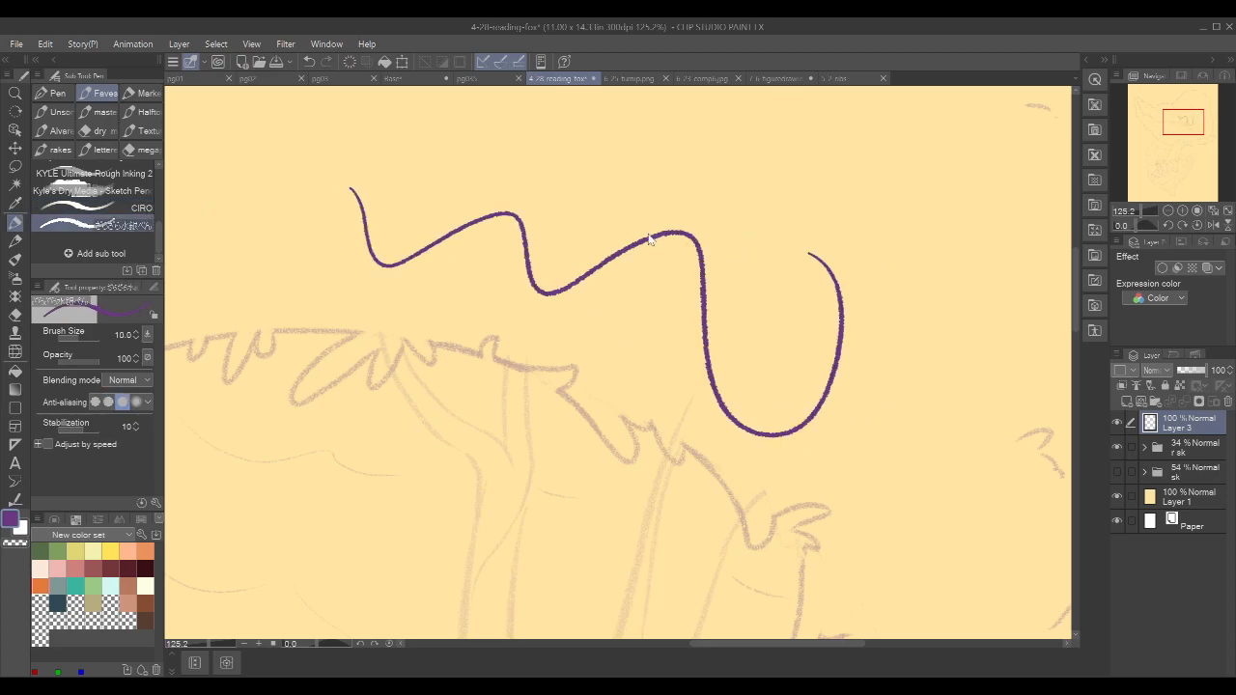
{"action": "scroll", "coordinate": [745, 226], "scroll_direction": "up", "scroll_amount": 5}
{"action": "mouse_move", "coordinate": [665, 232]}
{"action": "left_mouse_down"}
{"action": "mouse_move", "coordinate": [698, 389]}
{"action": "mouse_move", "coordinate": [717, 270]}
{"action": "mouse_move", "coordinate": [726, 387]}
{"action": "left_mouse_up"}
{"action": "left_click", "coordinate": [145, 550]}
{"action": "mouse_move", "coordinate": [692, 316]}
{"action": "left_mouse_down"}
{"action": "mouse_move", "coordinate": [683, 367]}
{"action": "mouse_move", "coordinate": [710, 338]}
{"action": "mouse_move", "coordinate": [722, 362]}
{"action": "left_mouse_up"}
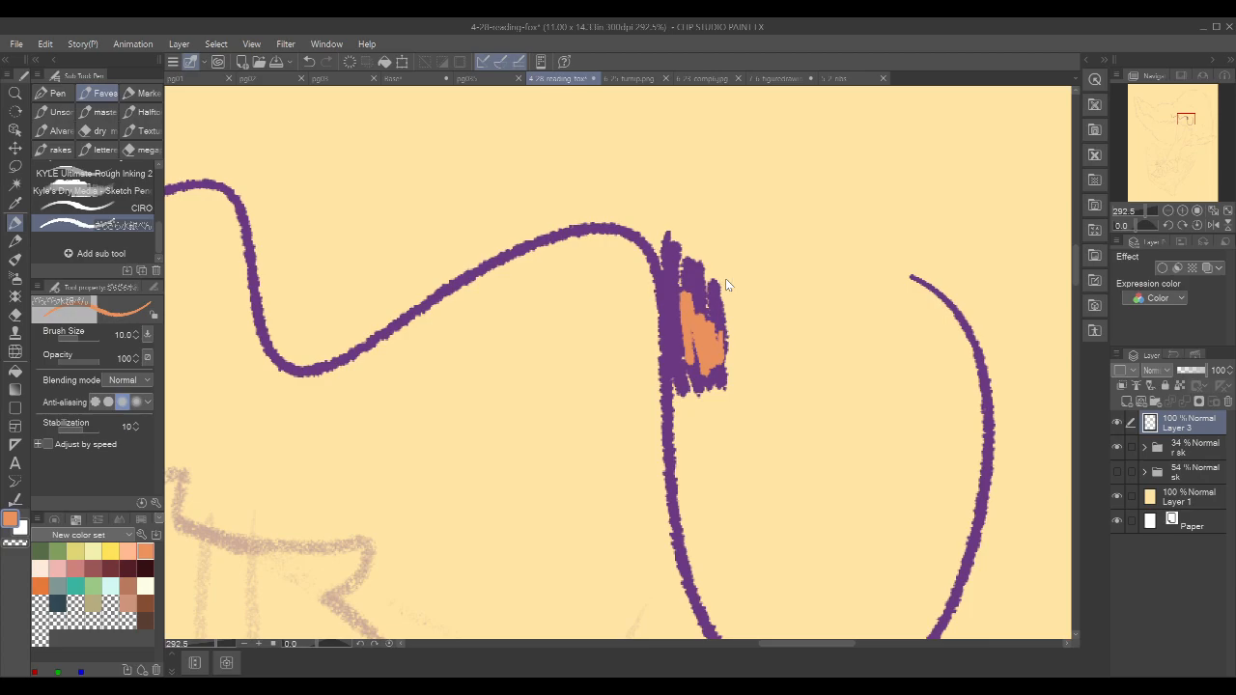
{"action": "key", "text": "ctrl+z"}
{"action": "key", "text": "ctrl+z"}
{"action": "key", "text": "ctrl+z"}
{"action": "key", "text": "ctrl+z"}
{"action": "key", "text": "ctrl+z"}
{"action": "scroll", "coordinate": [822, 229], "scroll_direction": "down", "scroll_amount": 6}
{"action": "left_click_drag", "start_coordinate": [784, 271], "coordinate": [779, 277]}
{"action": "left_click", "coordinate": [779, 277]}
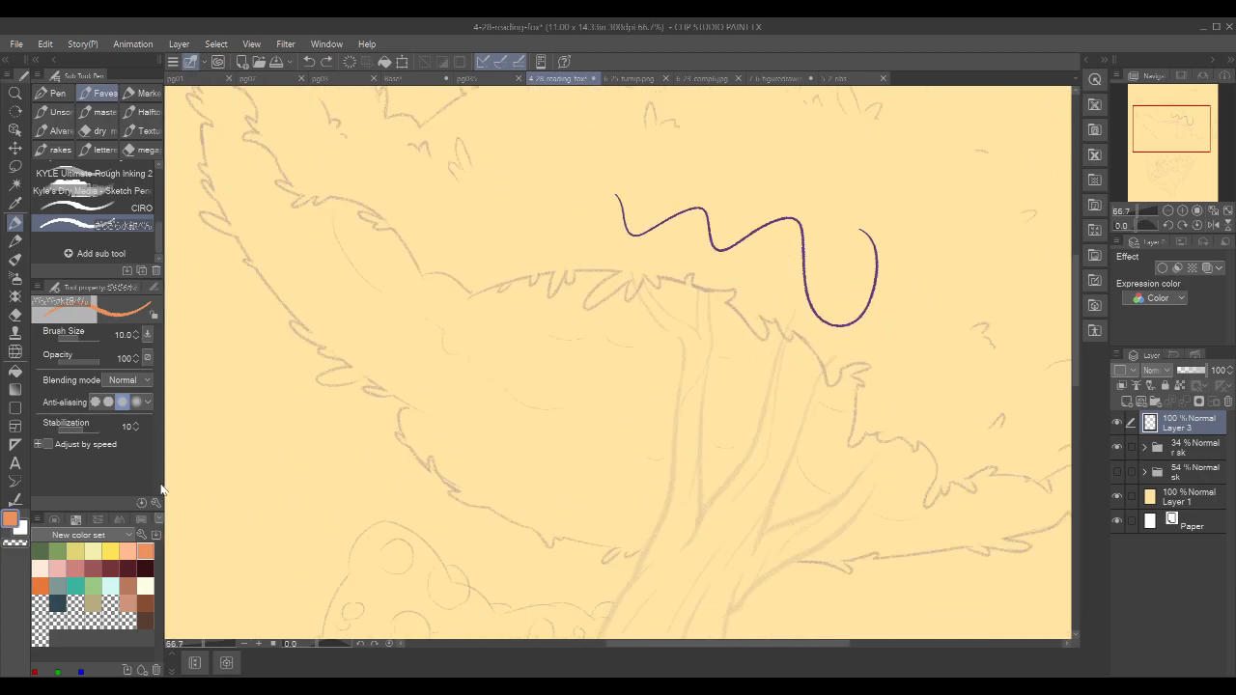
{"action": "key", "text": "ctrl+z"}
- Try an orange contour stroke along the fox's forehead with the last favourite pen and undo it
{"action": "scroll", "coordinate": [821, 234], "scroll_direction": "down", "scroll_amount": 3}
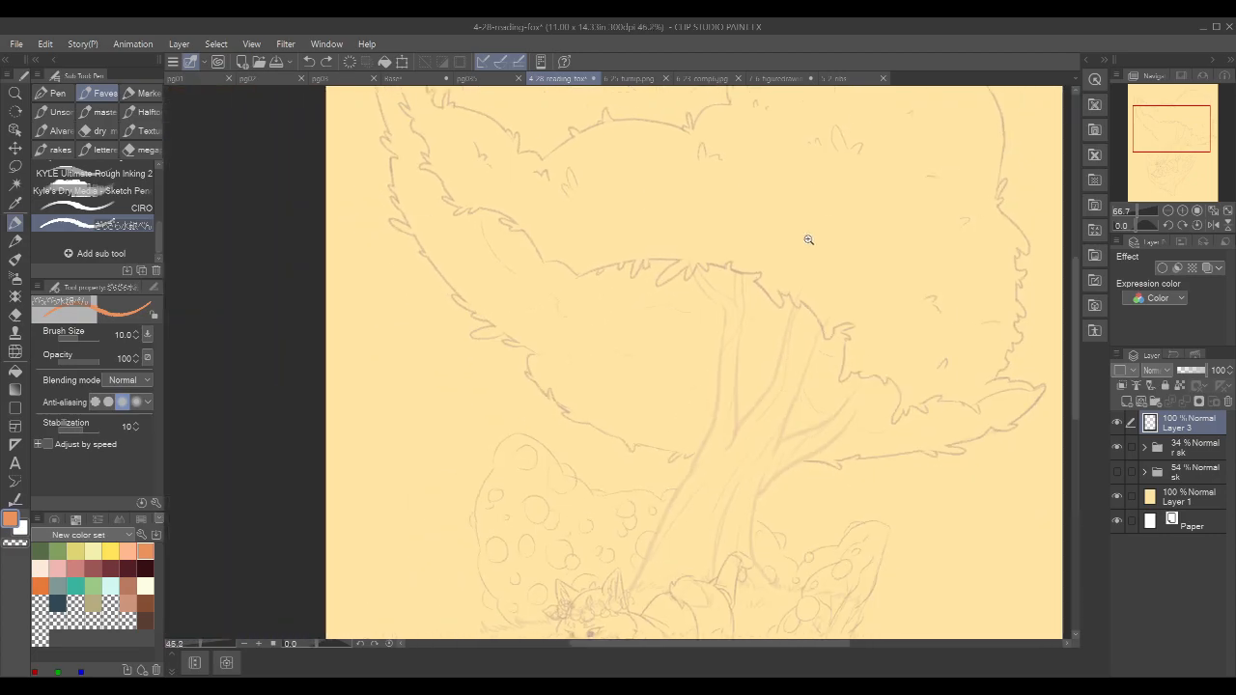
{"action": "left_click_drag", "start_coordinate": [800, 261], "coordinate": [665, 152]}
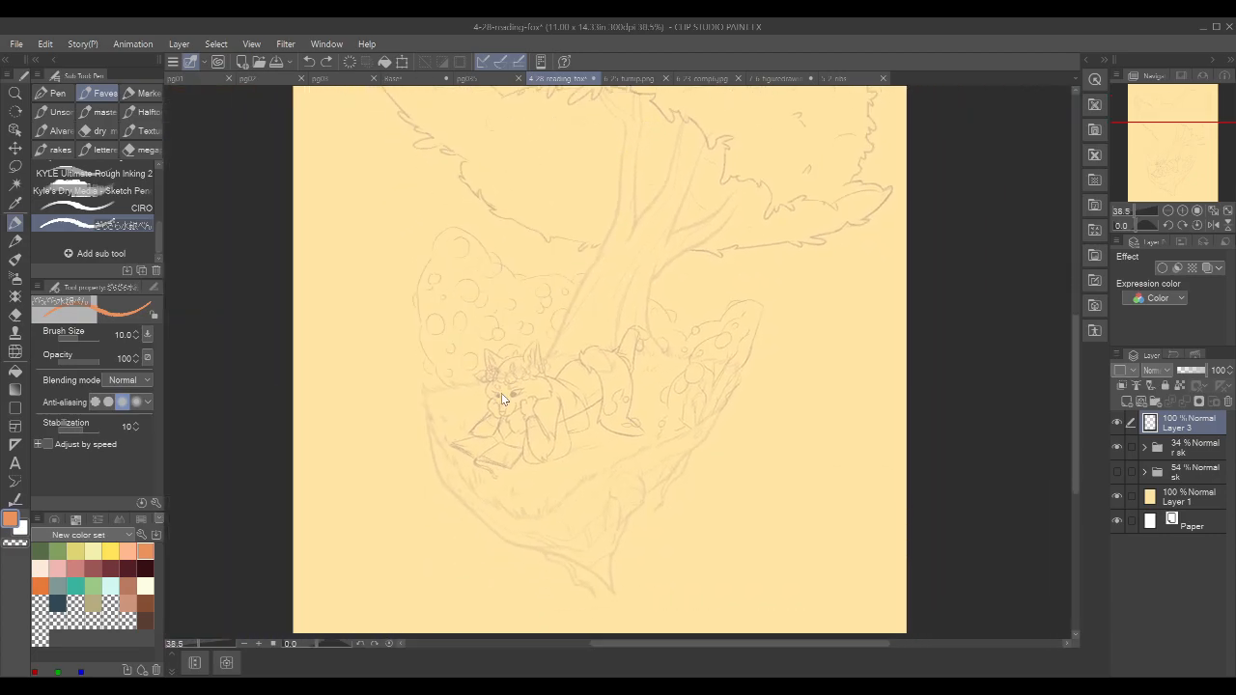
{"action": "scroll", "coordinate": [509, 402], "scroll_direction": "up", "scroll_amount": 5}
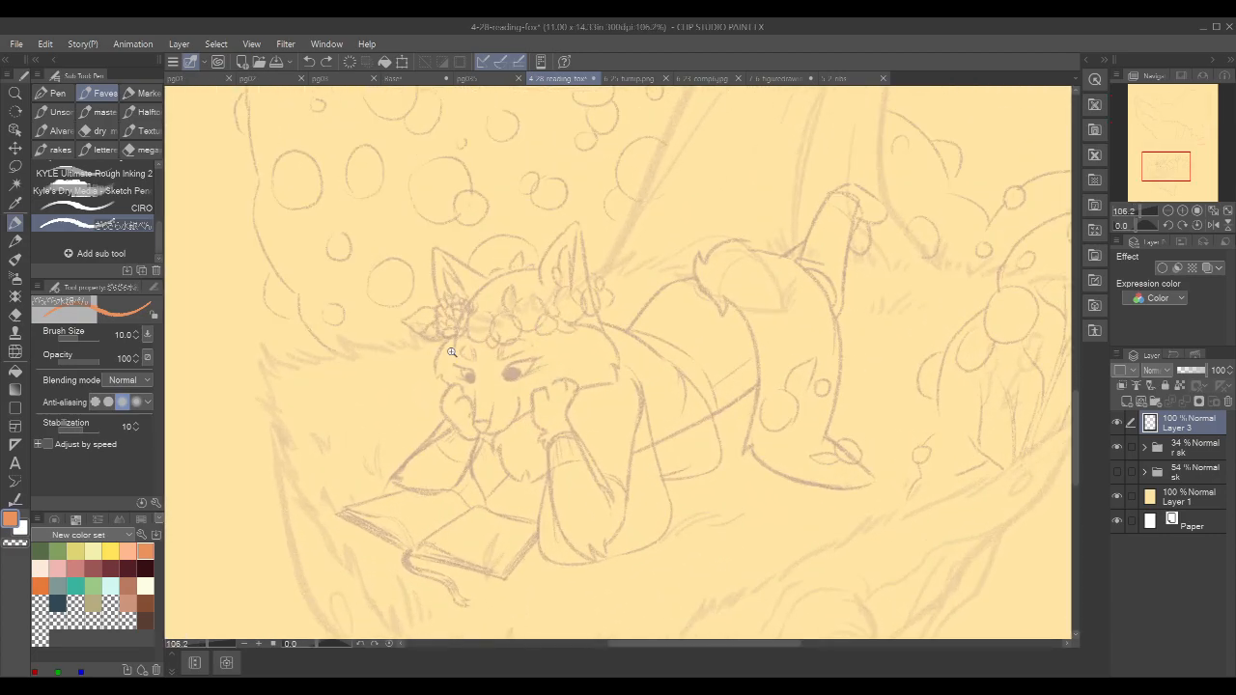
{"action": "scroll", "coordinate": [451, 352], "scroll_direction": "up", "scroll_amount": 3}
{"action": "mouse_move", "coordinate": [422, 404]}
{"action": "left_mouse_down"}
{"action": "mouse_move", "coordinate": [418, 382]}
{"action": "mouse_move", "coordinate": [481, 321]}
{"action": "left_mouse_up"}
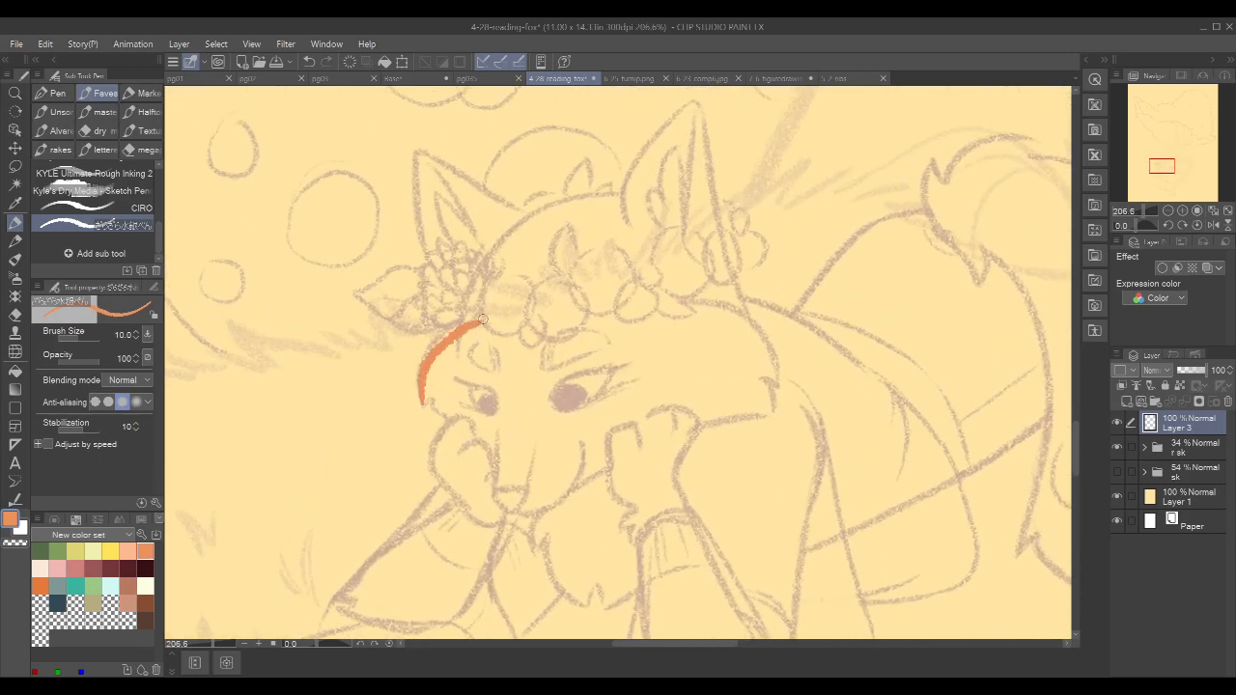
{"action": "key", "text": "ctrl+z"}
- Choose the Creepy Scrawly 2 brush and reduce its size to 12
{"action": "left_click_drag", "start_coordinate": [160, 237], "coordinate": [158, 176]}
{"action": "left_click", "coordinate": [131, 170]}
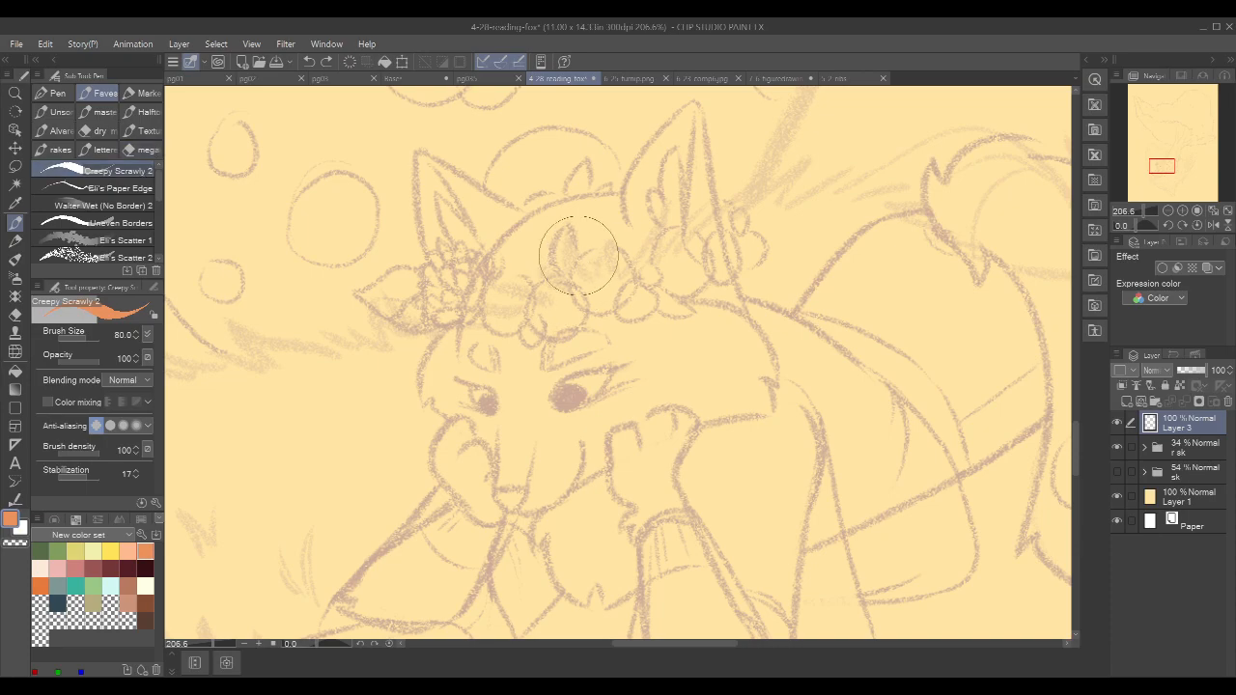
{"action": "key", "text": "bracketleft"}
{"action": "key", "text": "bracketleft"}
{"action": "key", "text": "bracketleft"}
{"action": "key", "text": "bracketleft"}
{"action": "key", "text": "bracketleft"}
{"action": "key", "text": "bracketleft"}
{"action": "key", "text": "bracketleft"}
{"action": "key", "text": "bracketleft"}
{"action": "key", "text": "bracketleft"}
- Pick the reddish-brown colour, set the brush size to 20, and undo the trial strokes on the island's left edge
{"action": "left_click_drag", "start_coordinate": [869, 267], "coordinate": [705, 259]}
{"action": "left_click_drag", "start_coordinate": [1016, 243], "coordinate": [778, 303]}
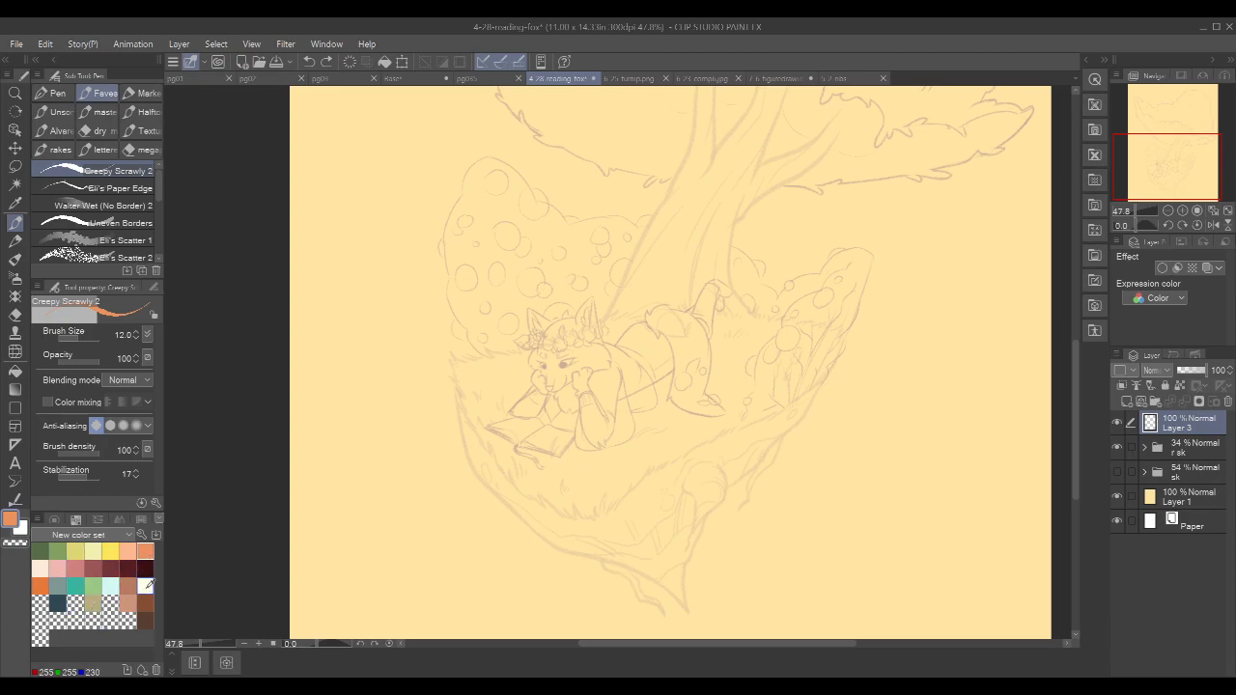
{"action": "left_click_drag", "start_coordinate": [769, 288], "coordinate": [689, 242]}
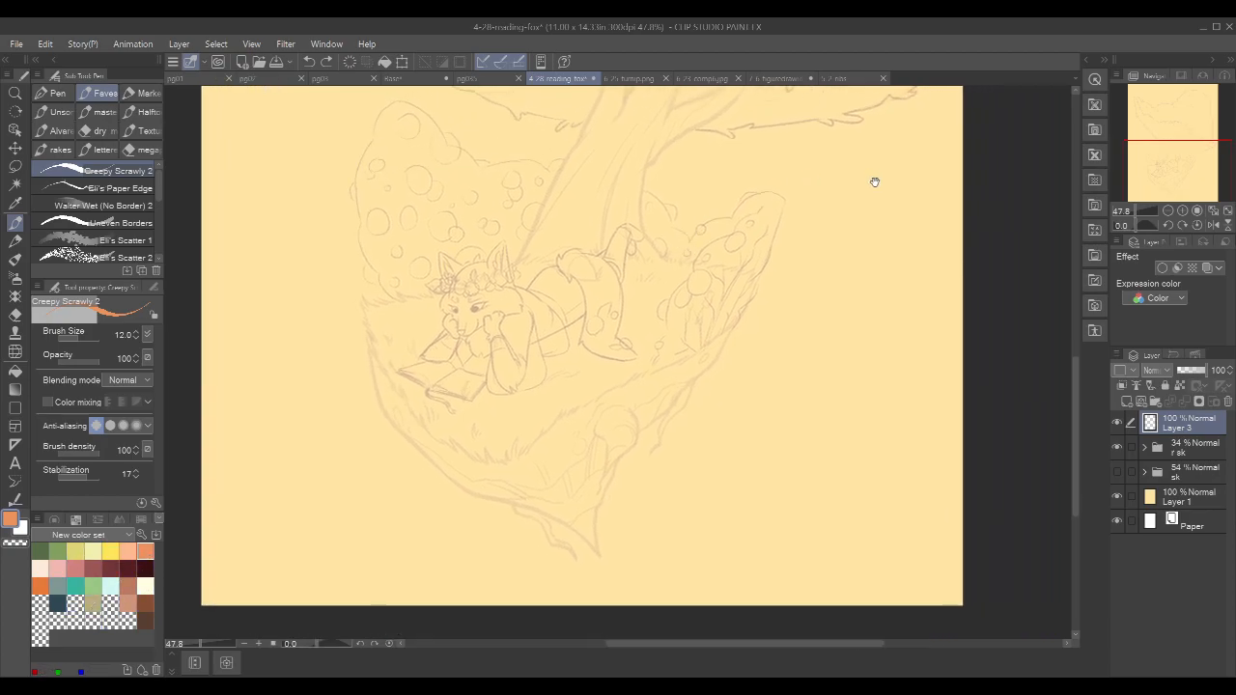
{"action": "left_click_drag", "start_coordinate": [872, 181], "coordinate": [864, 193]}
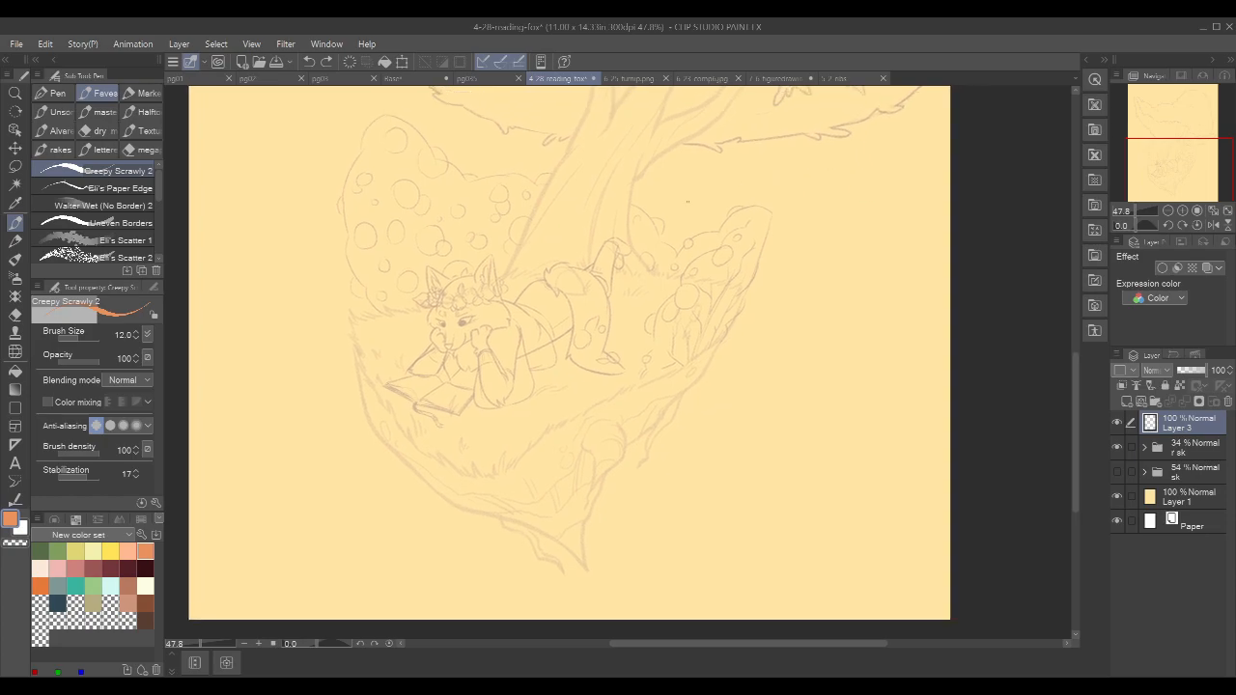
{"action": "left_click", "coordinate": [127, 586]}
{"action": "left_click_drag", "start_coordinate": [374, 387], "coordinate": [408, 456]}
{"action": "key", "text": "ctrl+z"}
{"action": "key", "text": "ctrl+z"}
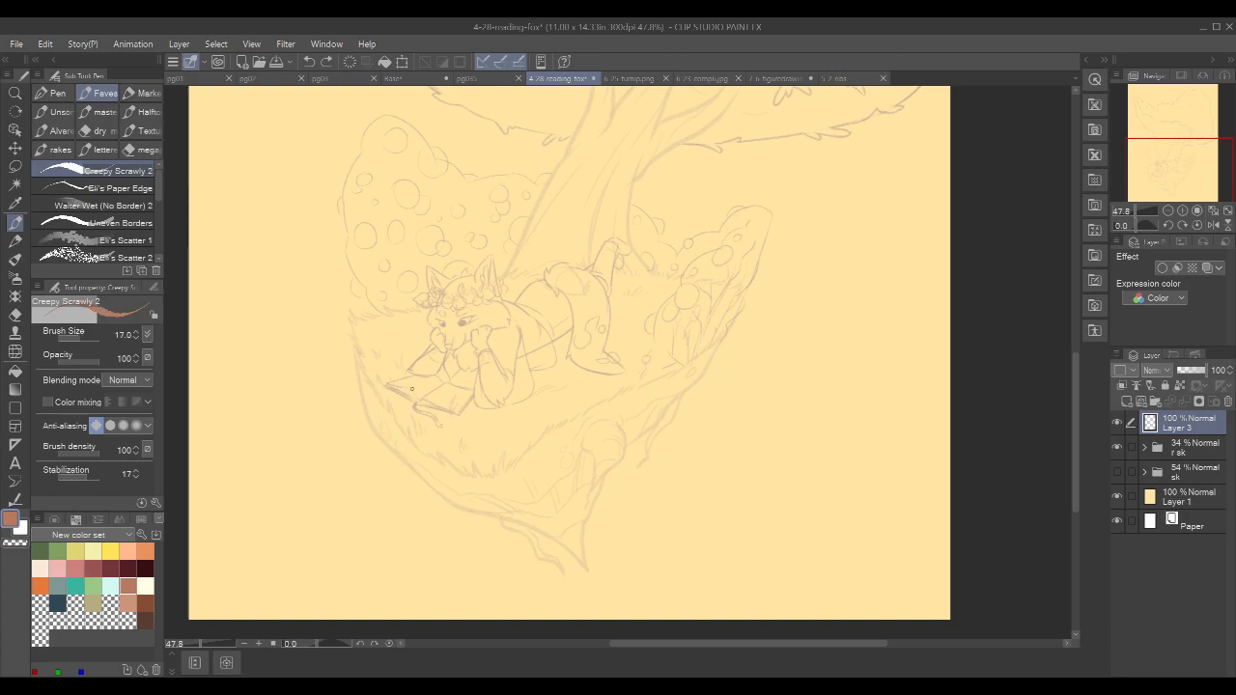
{"action": "scroll", "coordinate": [372, 386], "scroll_direction": "up", "scroll_amount": 3}
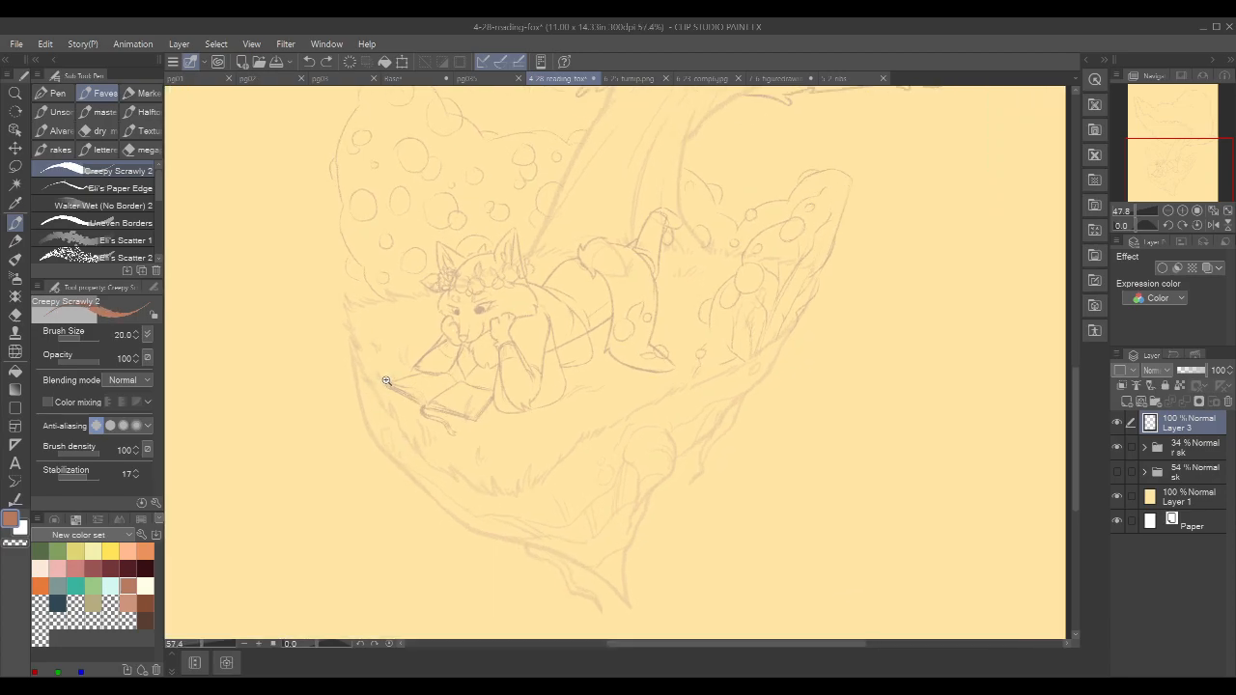
- Outline the left side of the floating island in reddish brown, from the grass edge down to the bottom tip
{"action": "left_click_drag", "start_coordinate": [339, 284], "coordinate": [365, 459]}
{"action": "left_click_drag", "start_coordinate": [344, 389], "coordinate": [371, 467]}
{"action": "mouse_move", "coordinate": [352, 410]}
{"action": "left_mouse_down"}
{"action": "mouse_move", "coordinate": [373, 468]}
{"action": "mouse_move", "coordinate": [411, 505]}
{"action": "left_mouse_up"}
{"action": "key", "text": "c"}
{"action": "key", "text": "c"}
{"action": "left_click_drag", "start_coordinate": [637, 407], "coordinate": [551, 304]}
{"action": "mouse_move", "coordinate": [283, 356]}
{"action": "left_mouse_down"}
{"action": "mouse_move", "coordinate": [425, 496]}
{"action": "mouse_move", "coordinate": [543, 526]}
{"action": "mouse_move", "coordinate": [635, 577]}
{"action": "mouse_move", "coordinate": [668, 615]}
{"action": "left_mouse_up"}
{"action": "mouse_move", "coordinate": [930, 289]}
{"action": "left_mouse_down"}
{"action": "mouse_move", "coordinate": [805, 356]}
{"action": "mouse_move", "coordinate": [844, 295]}
{"action": "mouse_move", "coordinate": [903, 338]}
{"action": "left_mouse_up"}
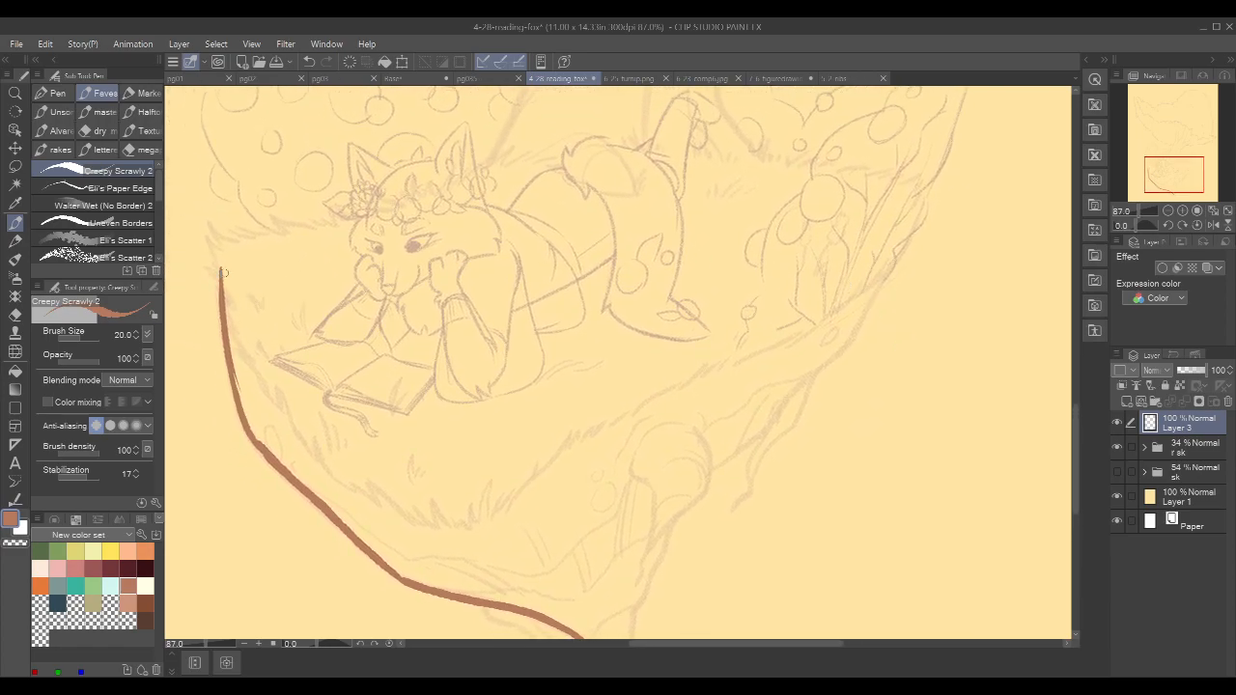
- Close the island outline with a curve across the top and a jagged right side down to the tip
{"action": "mouse_move", "coordinate": [221, 273]}
{"action": "left_mouse_down"}
{"action": "mouse_move", "coordinate": [250, 257]}
{"action": "mouse_move", "coordinate": [511, 233]}
{"action": "mouse_move", "coordinate": [817, 267]}
{"action": "mouse_move", "coordinate": [891, 265]}
{"action": "left_mouse_up"}
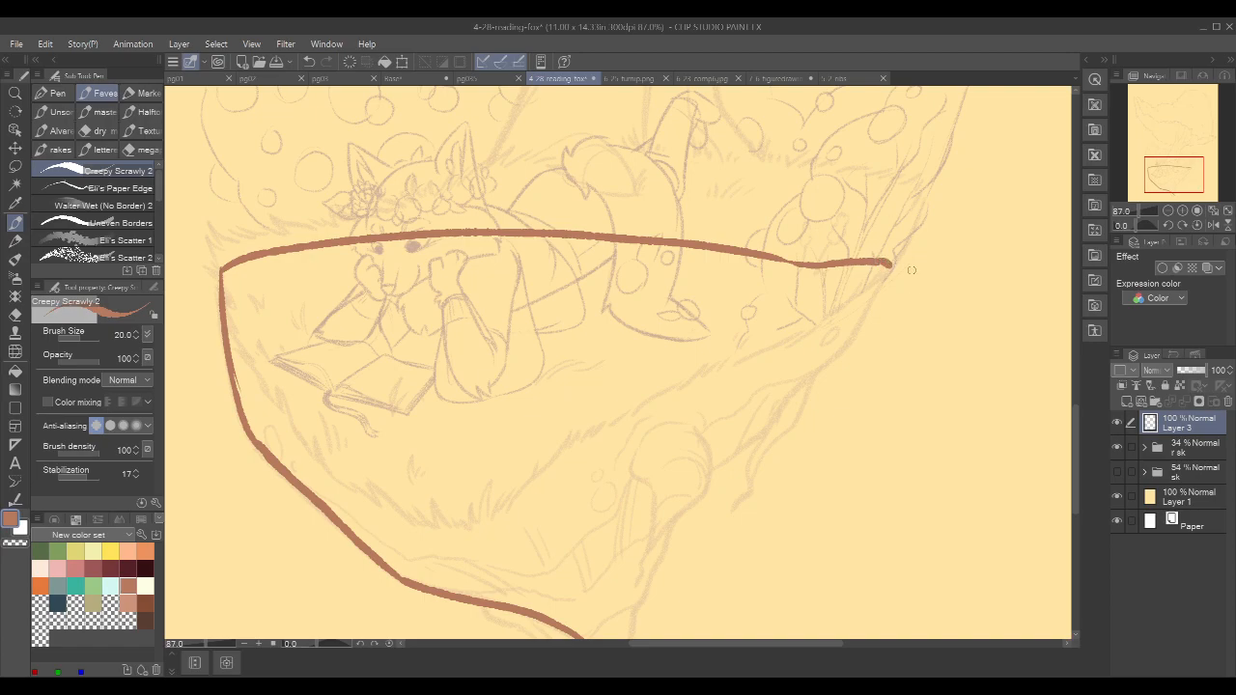
{"action": "left_click_drag", "start_coordinate": [913, 318], "coordinate": [908, 277]}
{"action": "left_click_drag", "start_coordinate": [844, 413], "coordinate": [766, 340]}
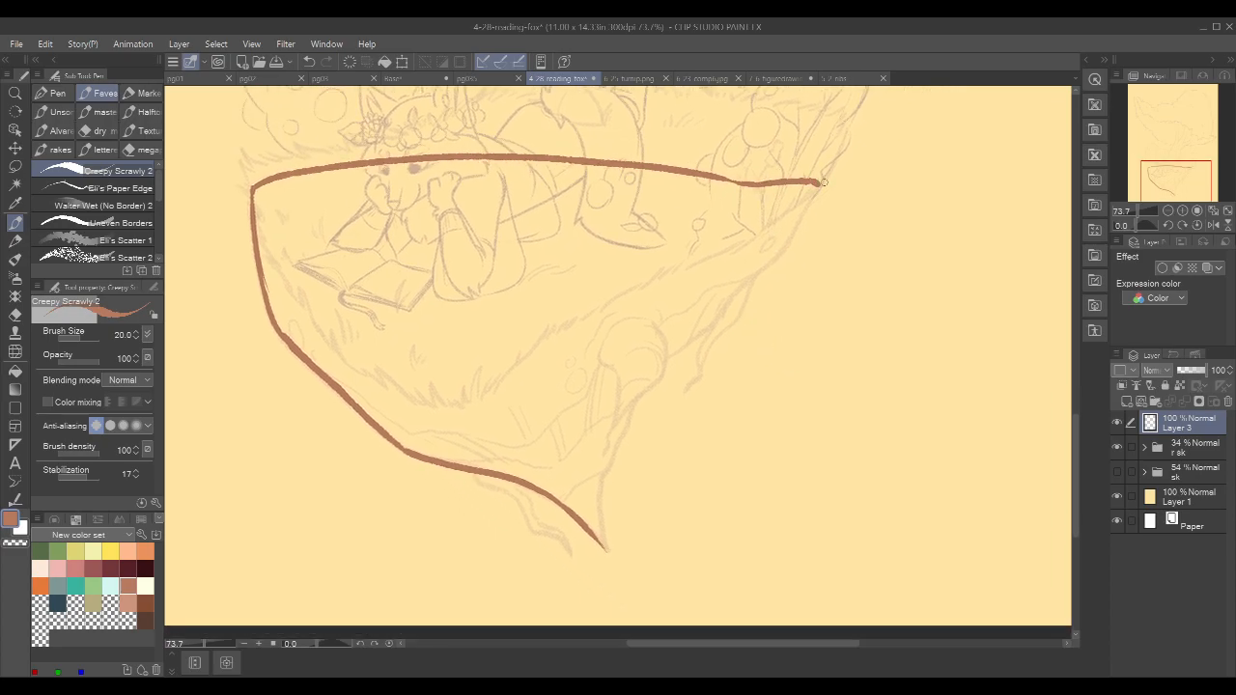
{"action": "left_click_drag", "start_coordinate": [818, 182], "coordinate": [809, 200]}
{"action": "mouse_move", "coordinate": [788, 231]}
{"action": "left_mouse_down"}
{"action": "mouse_move", "coordinate": [713, 328]}
{"action": "mouse_move", "coordinate": [662, 356]}
{"action": "mouse_move", "coordinate": [633, 402]}
{"action": "mouse_move", "coordinate": [597, 487]}
{"action": "mouse_move", "coordinate": [610, 566]}
{"action": "left_mouse_up"}
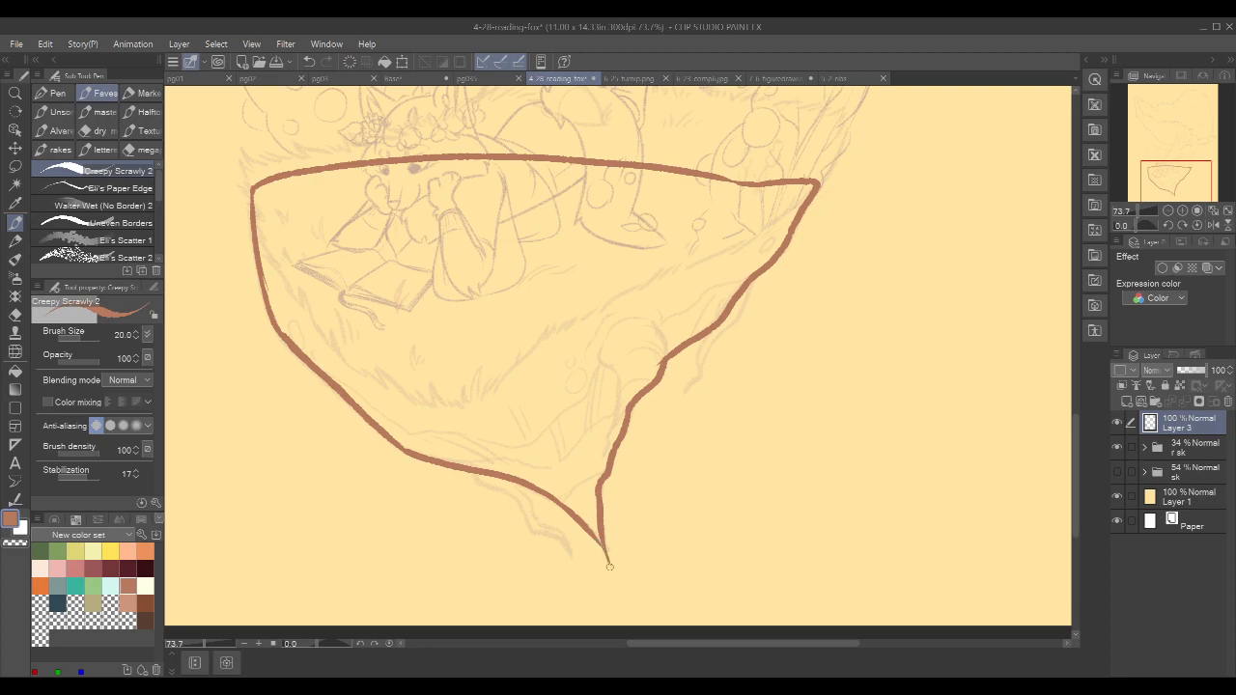
- Draw a hanging root on the island's right side and fill both the island and the root with reddish brown
{"action": "mouse_move", "coordinate": [753, 266]}
{"action": "left_mouse_down"}
{"action": "mouse_move", "coordinate": [740, 317]}
{"action": "mouse_move", "coordinate": [685, 394]}
{"action": "mouse_move", "coordinate": [702, 339]}
{"action": "left_mouse_up"}
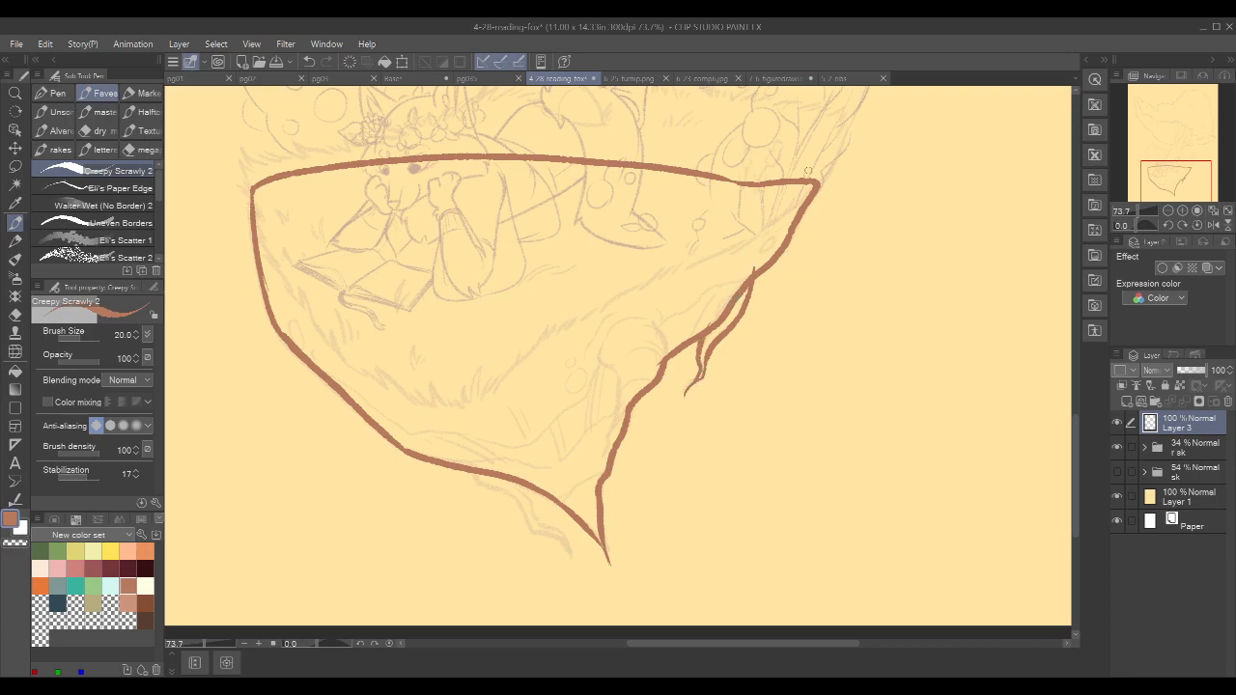
{"action": "key", "text": "g"}
{"action": "key", "text": "g"}
{"action": "left_click", "coordinate": [684, 257]}
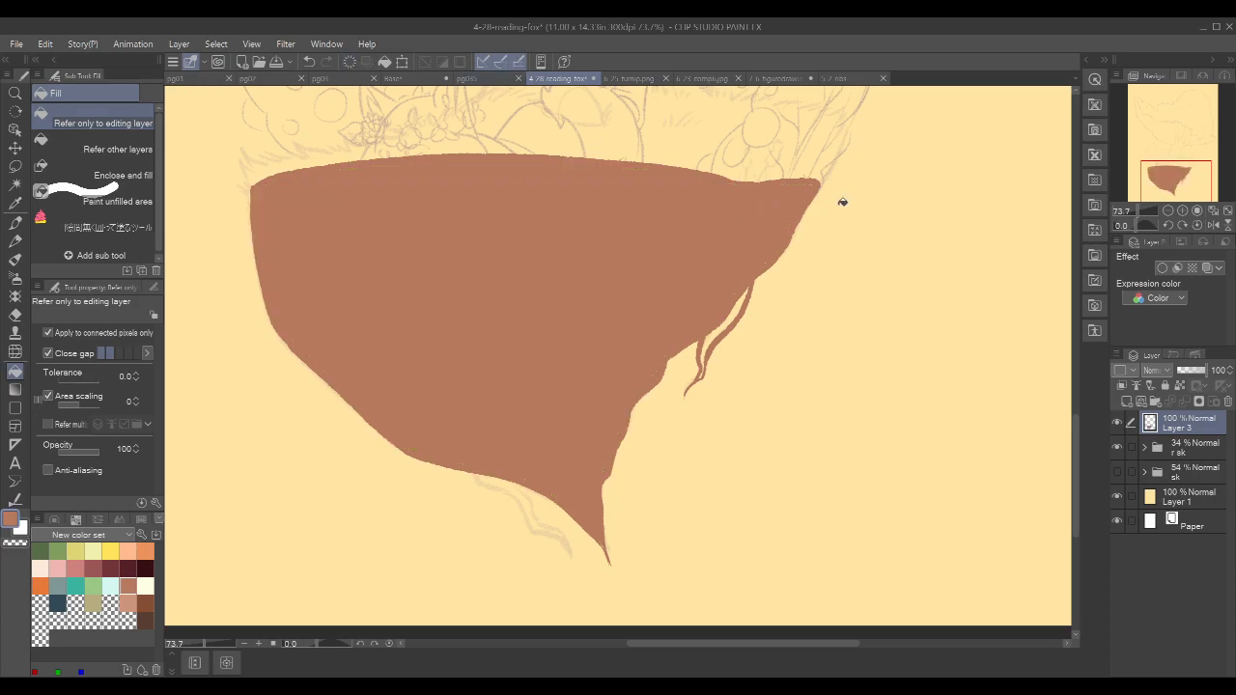
{"action": "left_click", "coordinate": [736, 312]}
{"action": "key", "text": "p"}
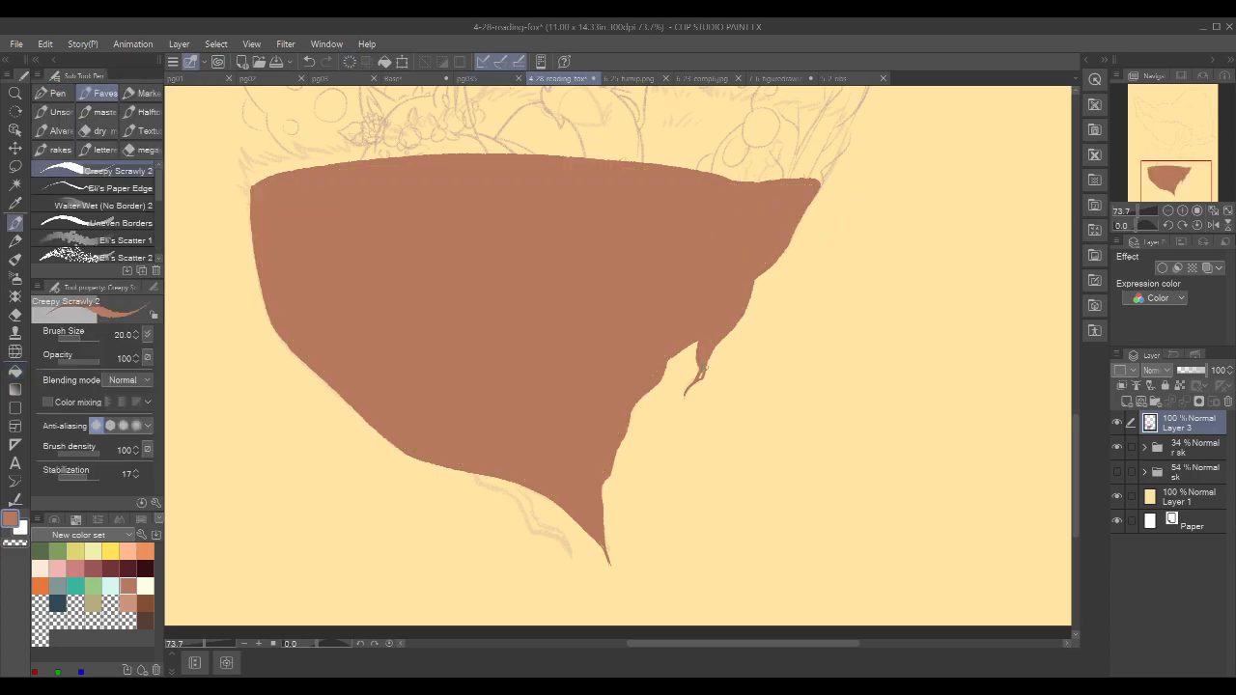
- Move the island layer below the r sk folder and outline a hanging root at the island's lower left
{"action": "left_click_drag", "start_coordinate": [1193, 427], "coordinate": [1197, 462]}
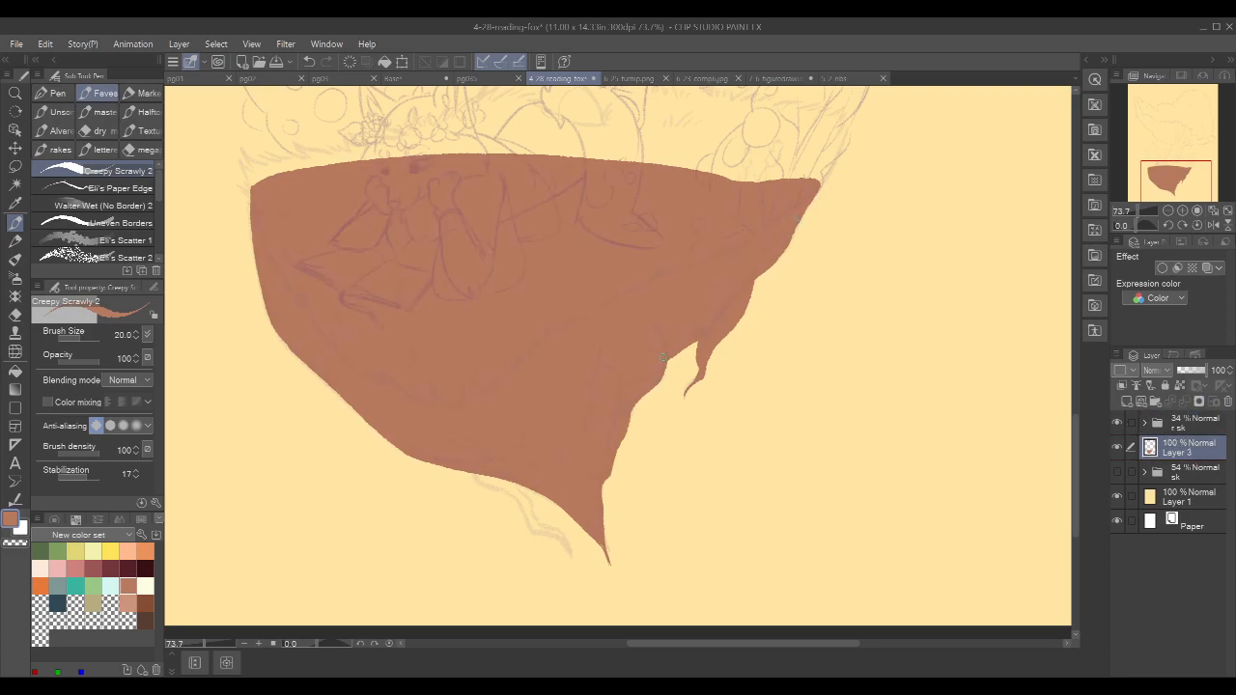
{"action": "mouse_move", "coordinate": [471, 472]}
{"action": "left_mouse_down"}
{"action": "mouse_move", "coordinate": [568, 551]}
{"action": "mouse_move", "coordinate": [520, 485]}
{"action": "left_mouse_up"}
{"action": "left_click_drag", "start_coordinate": [627, 467], "coordinate": [621, 392]}
{"action": "left_click_drag", "start_coordinate": [702, 322], "coordinate": [702, 337]}
{"action": "left_click_drag", "start_coordinate": [572, 346], "coordinate": [580, 344]}
{"action": "scroll", "coordinate": [443, 254], "scroll_direction": "up", "scroll_amount": 2}
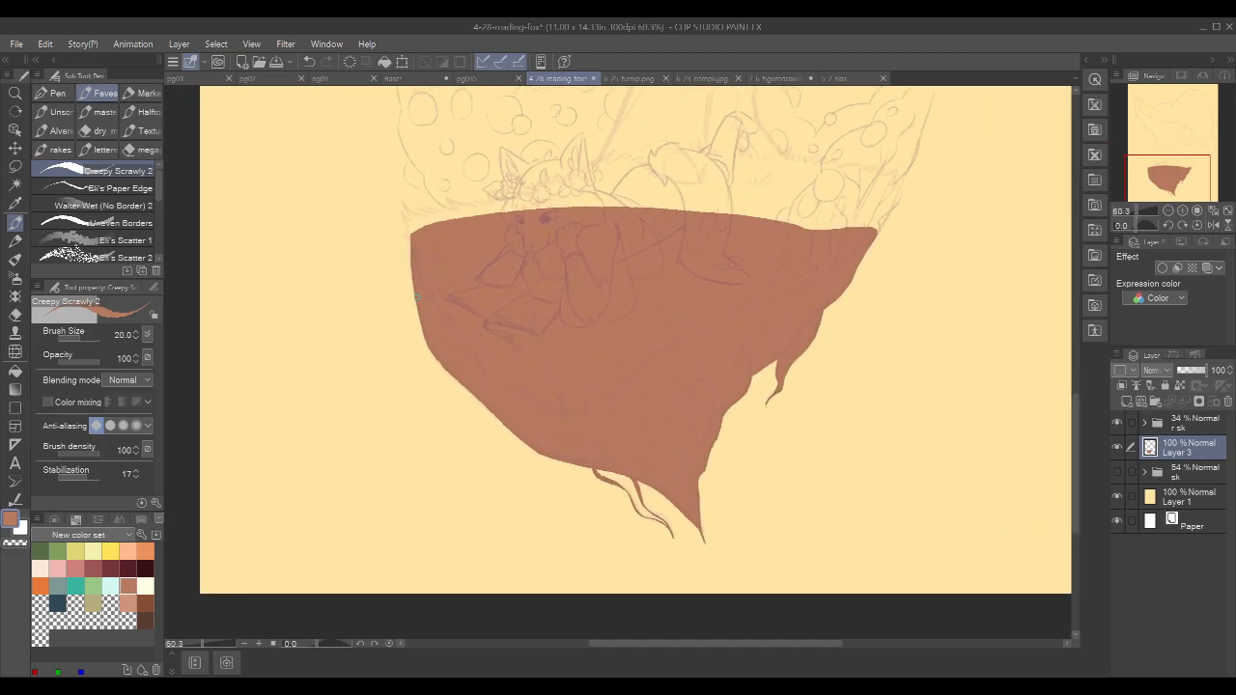
- Add uneven bumps to the island's left edge and fill the lower-left root with reddish brown
{"action": "mouse_move", "coordinate": [417, 299]}
{"action": "left_mouse_down"}
{"action": "mouse_move", "coordinate": [425, 353]}
{"action": "mouse_move", "coordinate": [440, 363]}
{"action": "mouse_move", "coordinate": [424, 348]}
{"action": "left_mouse_up"}
{"action": "left_click_drag", "start_coordinate": [444, 365], "coordinate": [471, 393]}
{"action": "left_click_drag", "start_coordinate": [754, 322], "coordinate": [678, 325]}
{"action": "key", "text": "g"}
{"action": "key", "text": "p"}
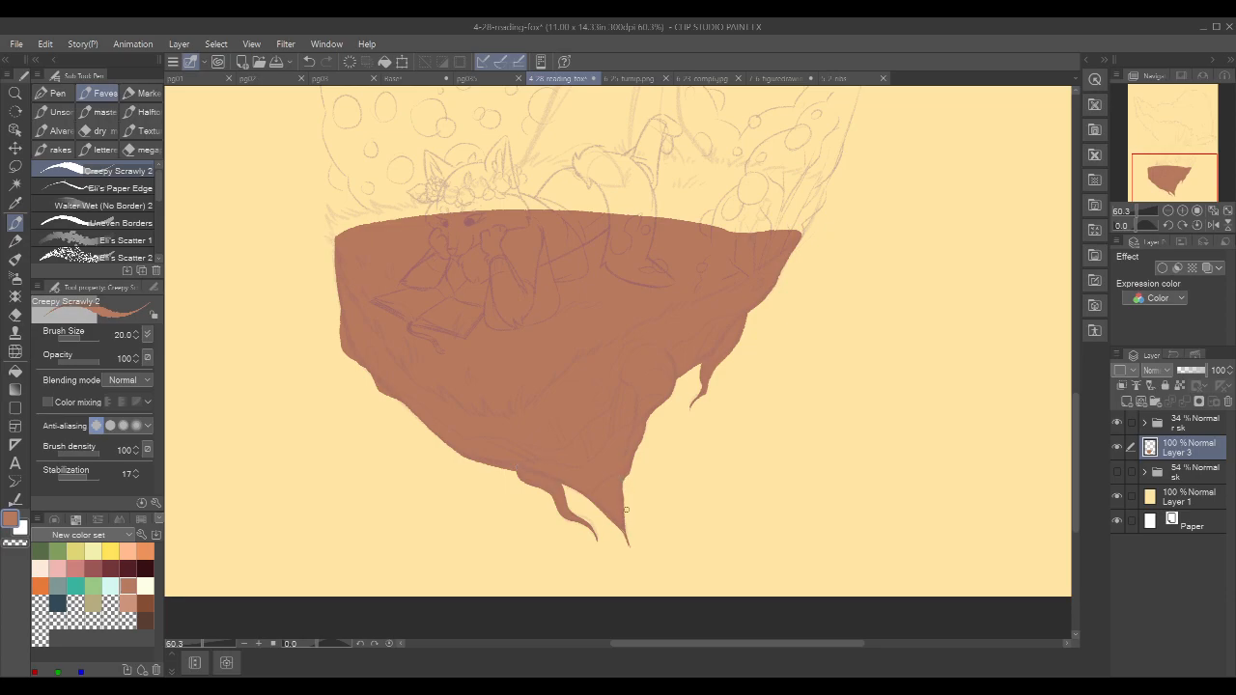
- Extend the island's bottom tip downward into a thin tapering point and switch to the transparent colour
{"action": "left_click_drag", "start_coordinate": [620, 499], "coordinate": [622, 577]}
{"action": "key", "text": "c"}
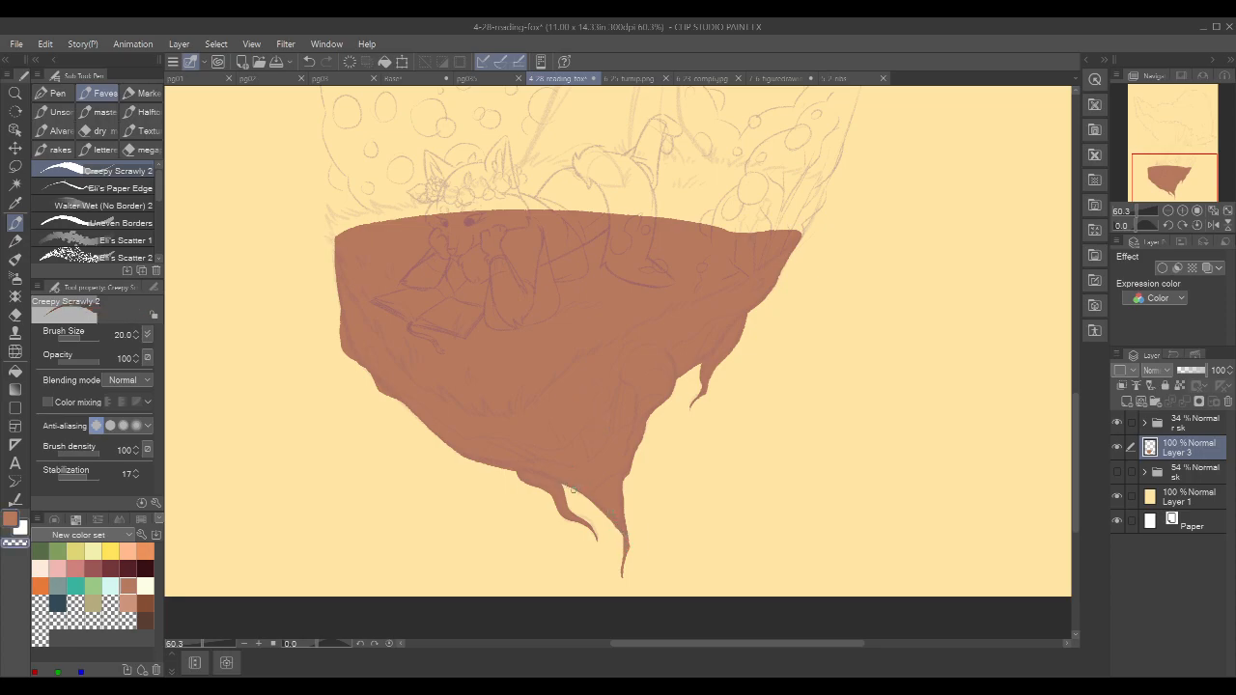
- Undo the erasing stroke beside the lower-left root and switch back to the brown drawing colour
{"action": "mouse_move", "coordinate": [566, 485]}
{"action": "left_mouse_down"}
{"action": "mouse_move", "coordinate": [606, 524]}
{"action": "mouse_move", "coordinate": [588, 500]}
{"action": "left_mouse_up"}
{"action": "key", "text": "ctrl+z"}
{"action": "key", "text": "c"}
{"action": "mouse_move", "coordinate": [833, 240]}
{"action": "left_mouse_down"}
{"action": "mouse_move", "coordinate": [811, 279]}
{"action": "mouse_move", "coordinate": [777, 291]}
{"action": "left_mouse_up"}
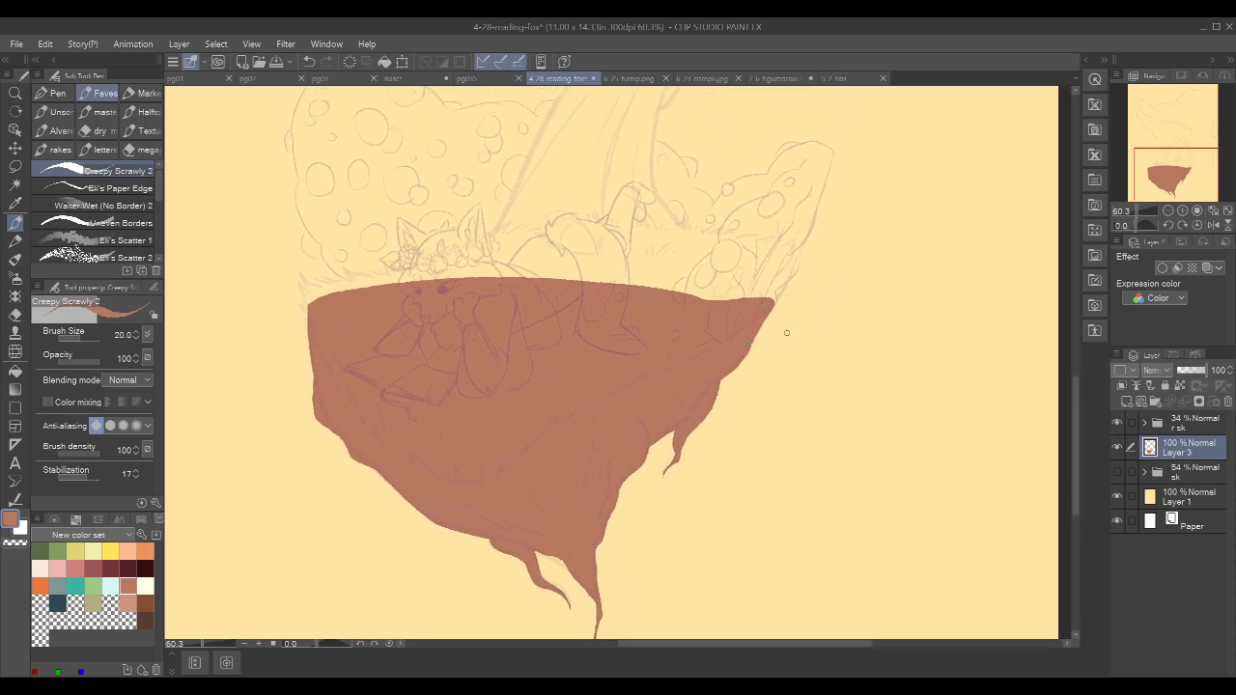
{"action": "left_click_drag", "start_coordinate": [778, 342], "coordinate": [784, 285]}
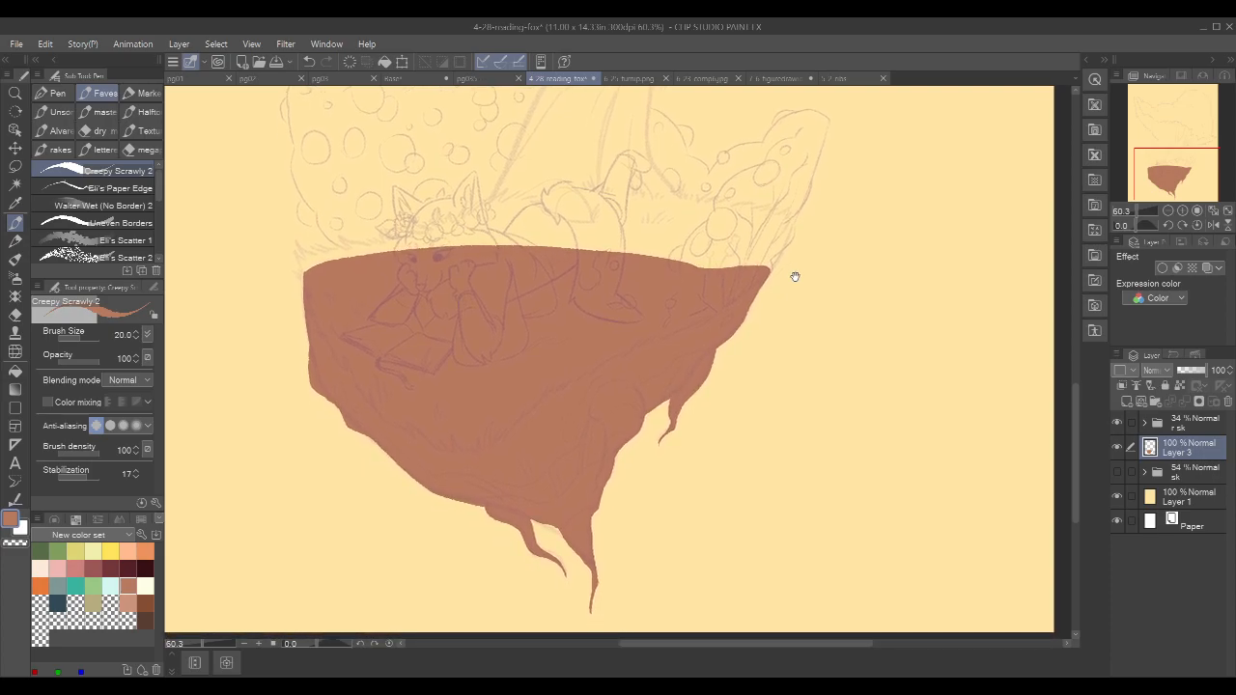
- Set the r sk sketch folder to 23% opacity and Multiply blending mode
{"action": "left_click", "coordinate": [1172, 421]}
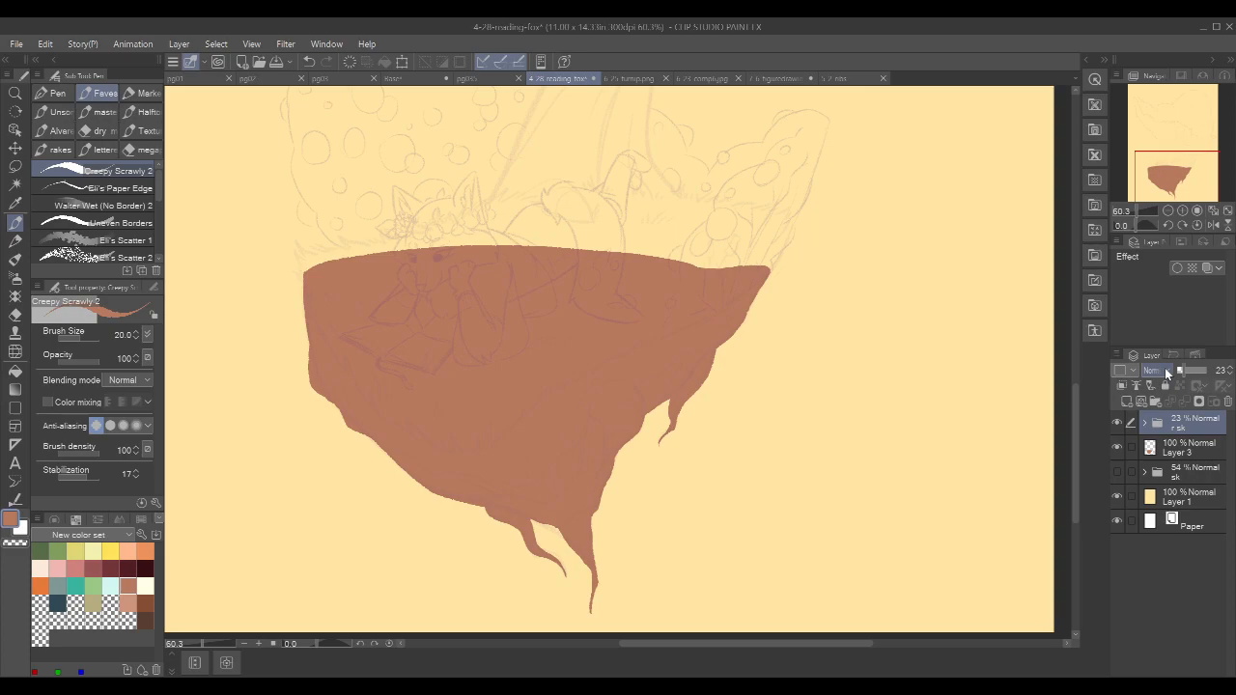
{"action": "left_click", "coordinate": [1167, 373]}
{"action": "left_click", "coordinate": [1182, 81]}
- Lock the transparent pixels of Layer 3, the island layer
{"action": "left_click", "coordinate": [1196, 452]}
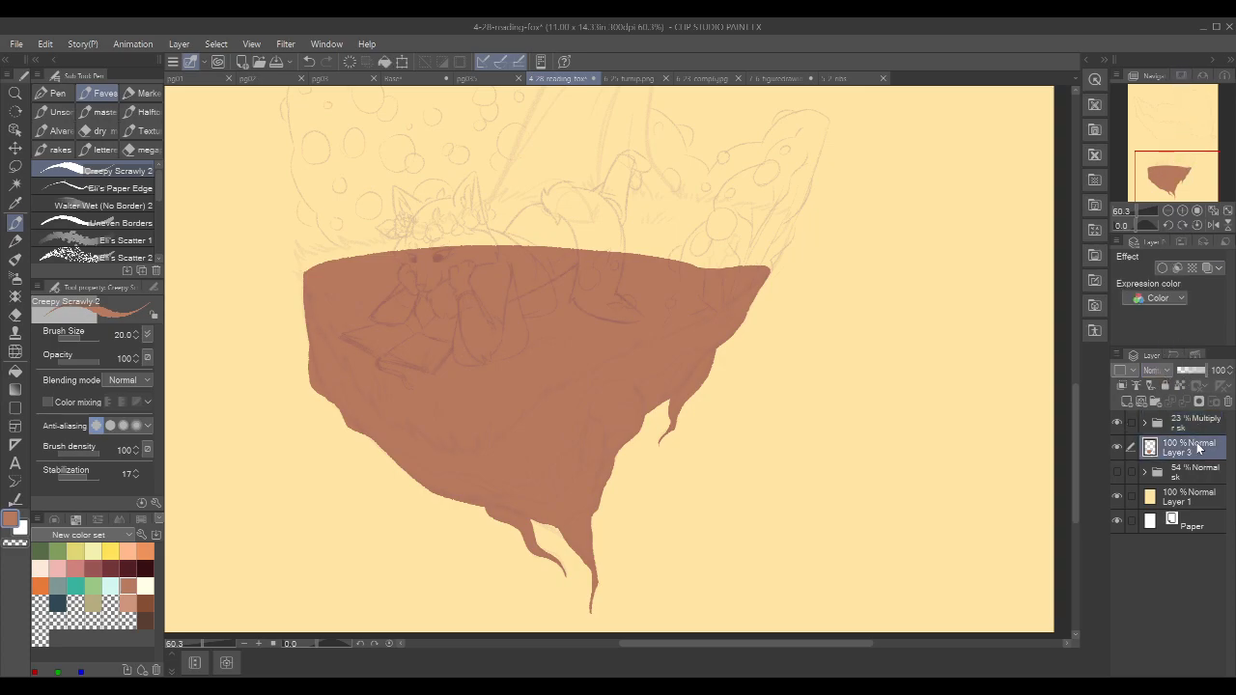
{"action": "left_click", "coordinate": [1181, 386]}
{"action": "left_click_drag", "start_coordinate": [499, 495], "coordinate": [507, 472]}
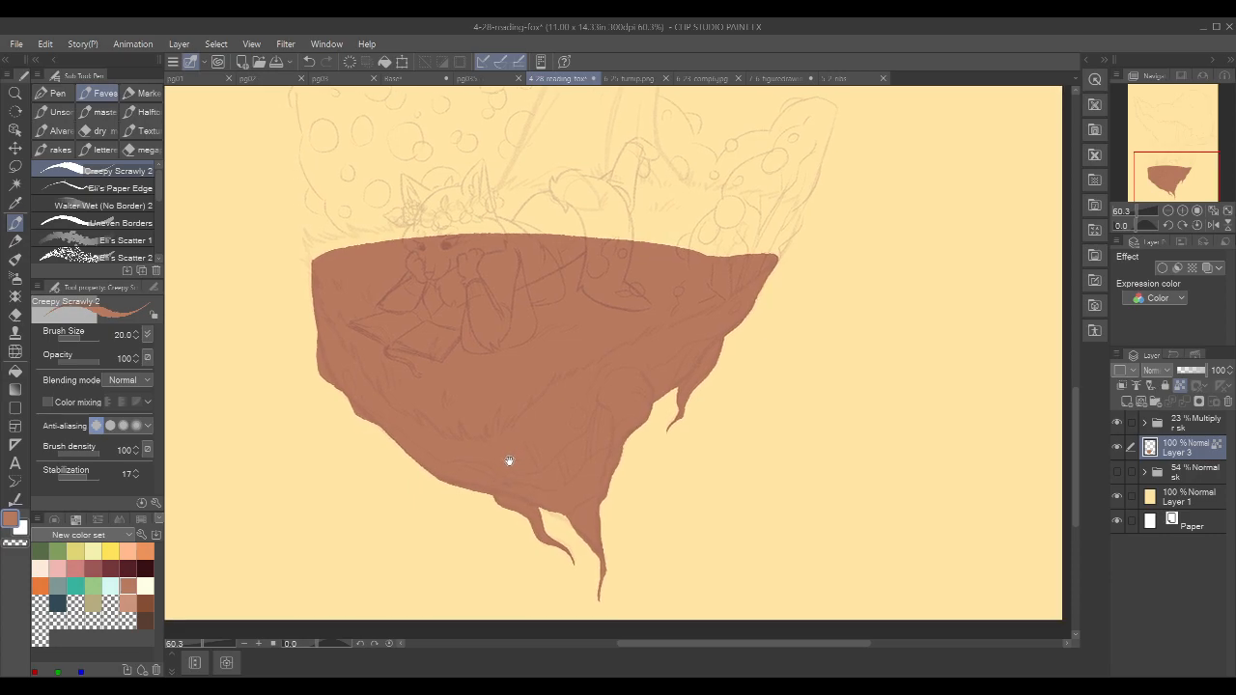
{"action": "left_click", "coordinate": [147, 604]}
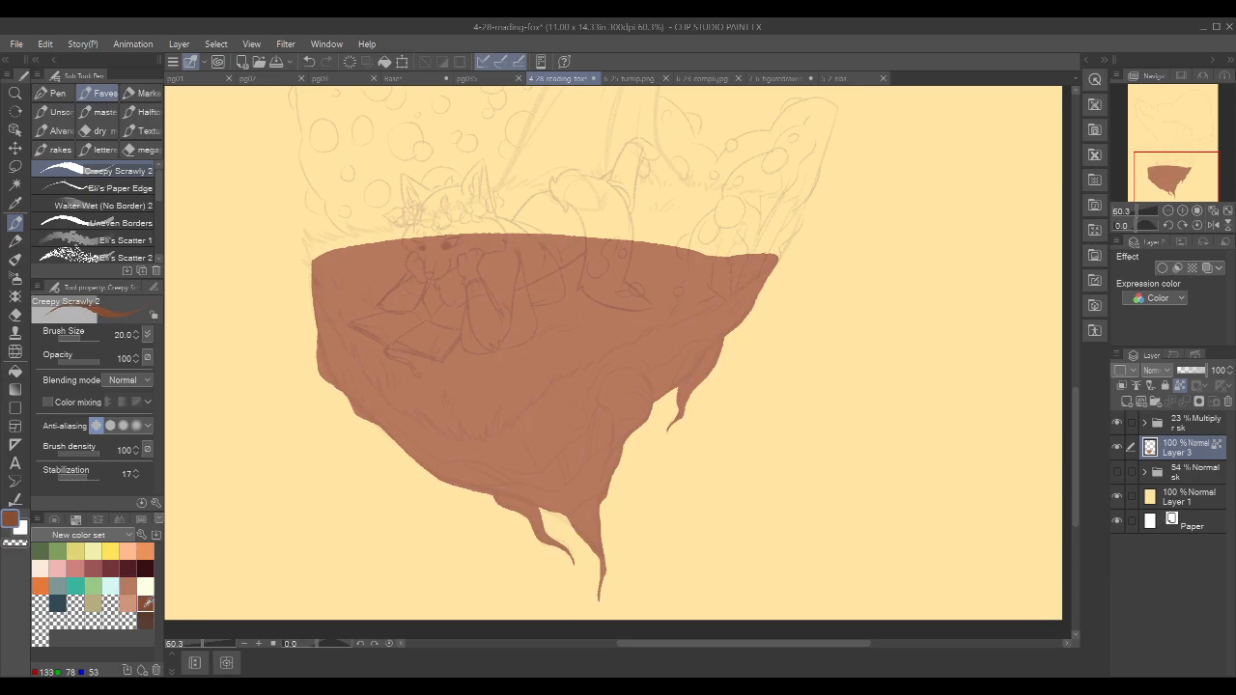
{"action": "mouse_move", "coordinate": [617, 384]}
{"action": "left_mouse_down"}
{"action": "mouse_move", "coordinate": [734, 331]}
{"action": "mouse_move", "coordinate": [758, 338]}
{"action": "left_mouse_up"}
{"action": "key", "text": "ctrl+z"}
{"action": "left_click", "coordinate": [606, 337], "text": "alt"}
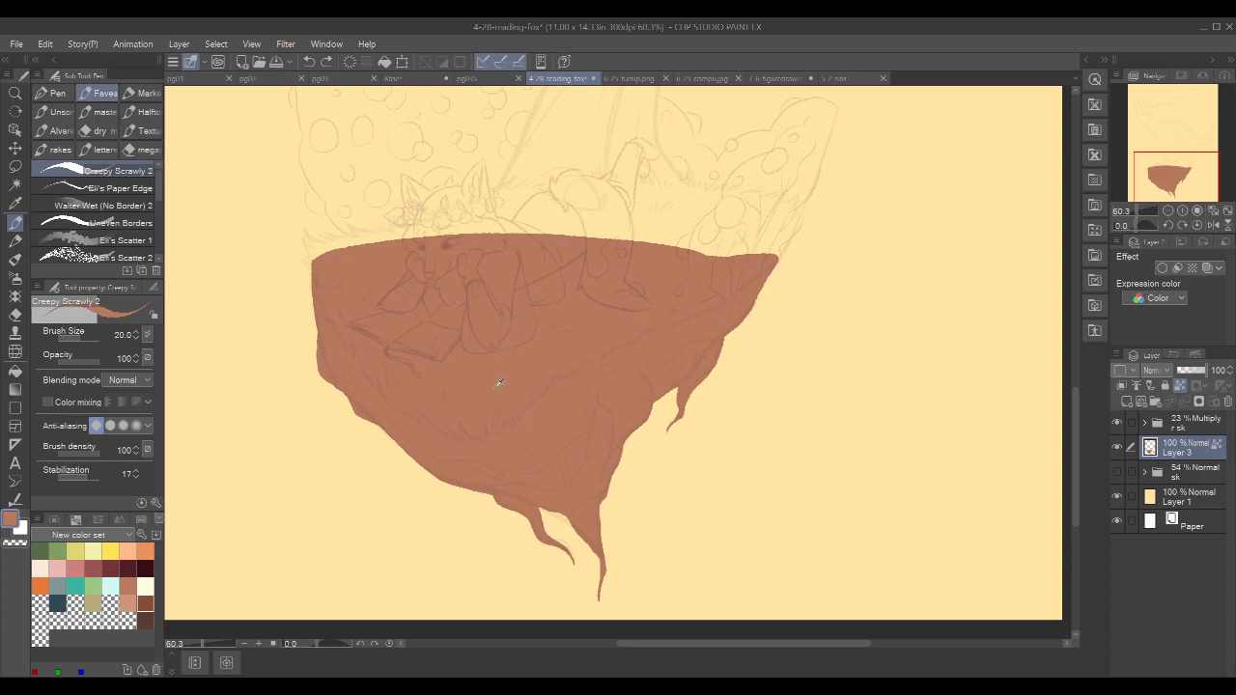
- Mix a more saturated orange-brown with hue 17, saturation 62 and value 68 as the drawing colour
{"action": "left_click", "coordinate": [128, 598]}
{"action": "left_click", "coordinate": [128, 603]}
{"action": "left_click", "coordinate": [55, 521]}
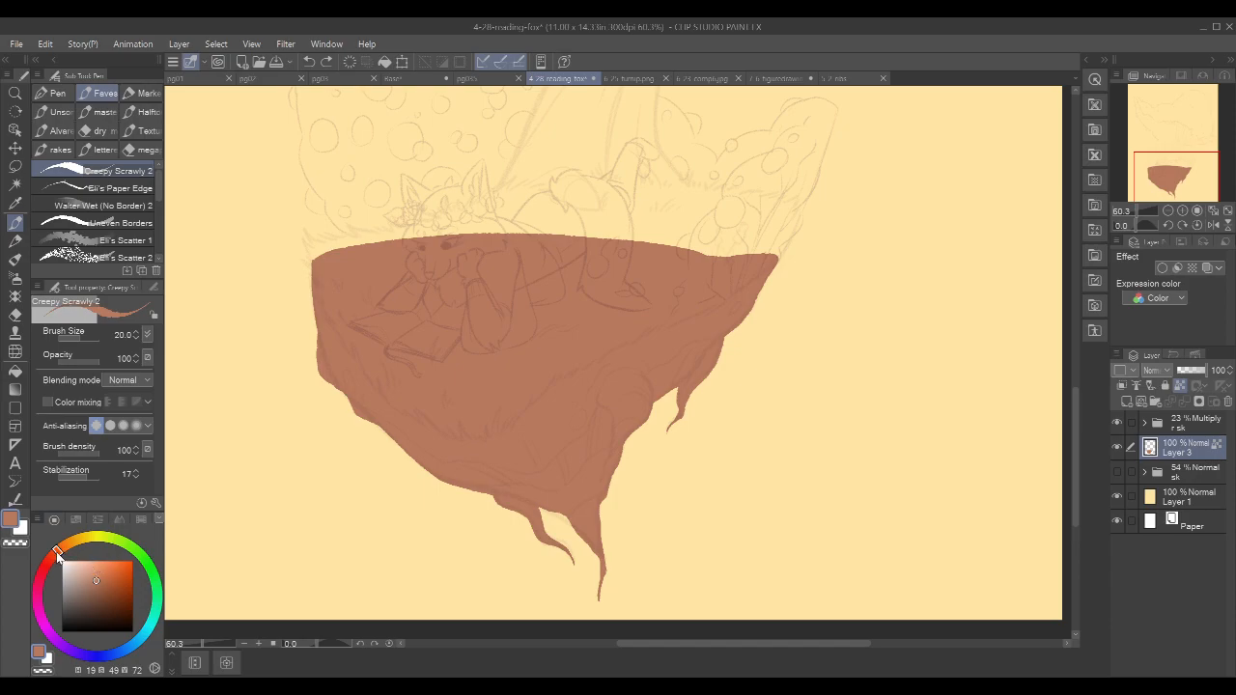
{"action": "left_click", "coordinate": [109, 575]}
{"action": "left_click_drag", "start_coordinate": [109, 575], "coordinate": [108, 572]}
{"action": "left_click", "coordinate": [108, 580]}
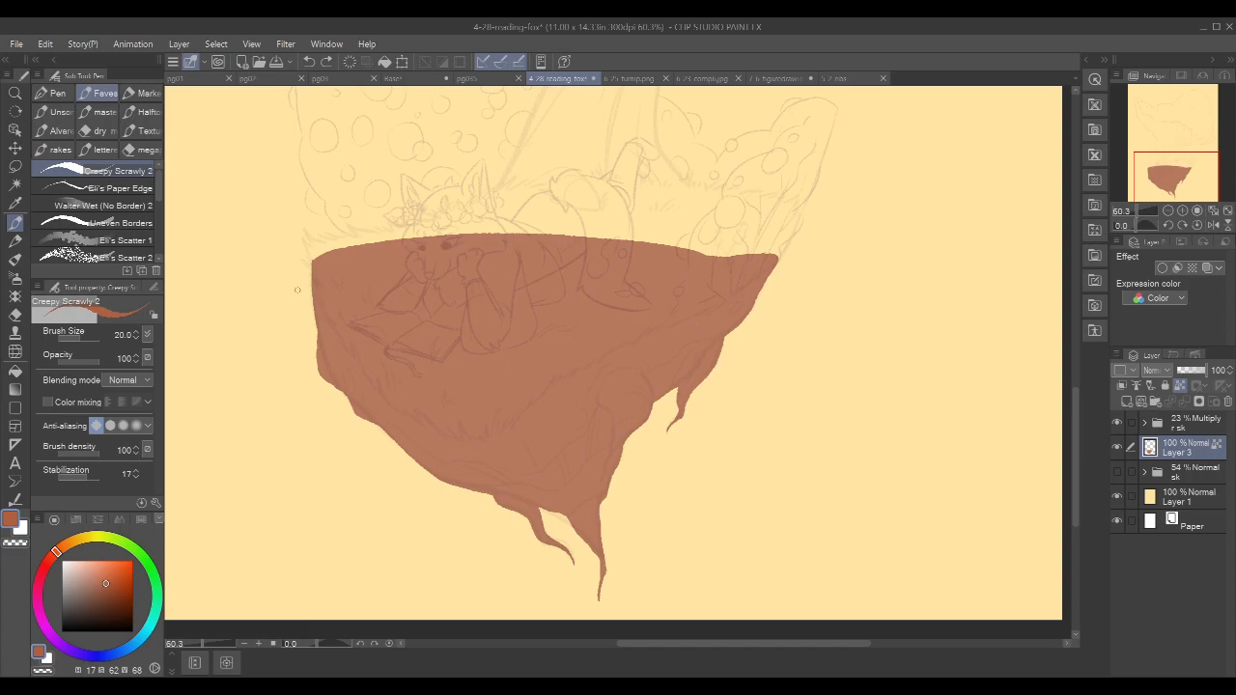
- Draw a curved contour across the island from its left edge to the right and fill the area below with orange-brown
{"action": "left_click_drag", "start_coordinate": [319, 333], "coordinate": [342, 383]}
{"action": "key", "text": "ctrl+z"}
{"action": "left_click_drag", "start_coordinate": [320, 335], "coordinate": [328, 366]}
{"action": "mouse_move", "coordinate": [365, 406]}
{"action": "left_mouse_down"}
{"action": "mouse_move", "coordinate": [460, 460]}
{"action": "mouse_move", "coordinate": [537, 456]}
{"action": "mouse_move", "coordinate": [519, 458]}
{"action": "mouse_move", "coordinate": [662, 352]}
{"action": "mouse_move", "coordinate": [726, 333]}
{"action": "left_mouse_up"}
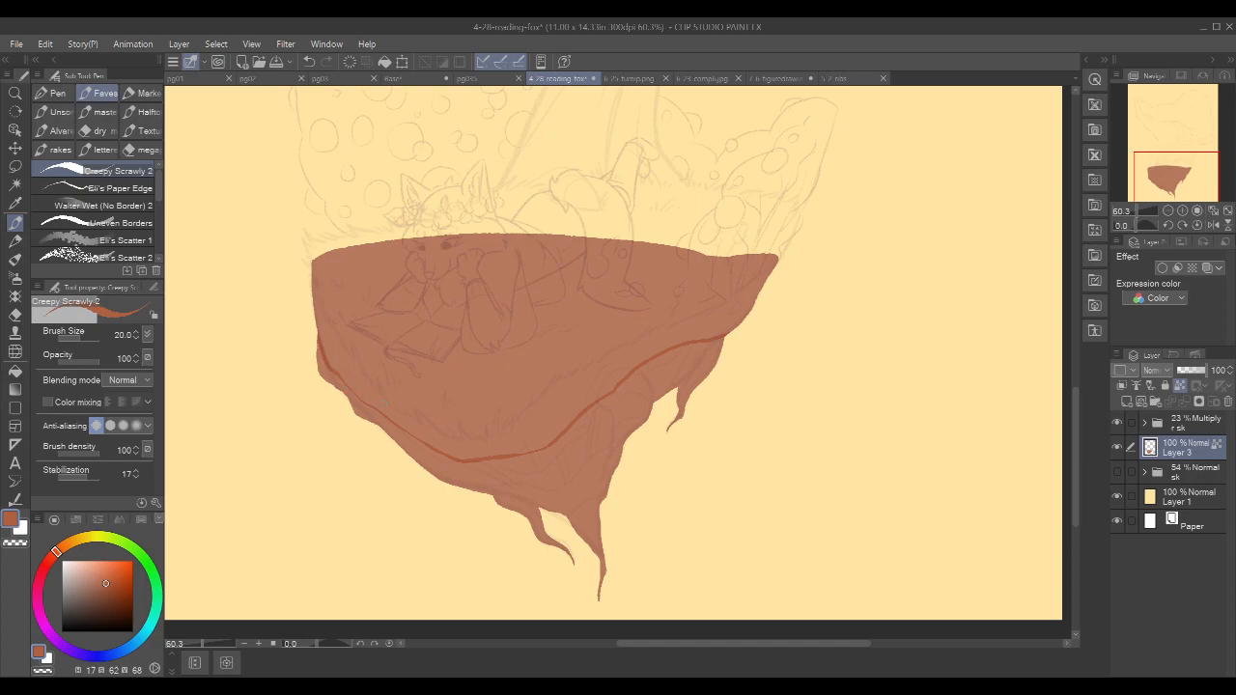
{"action": "key", "text": "g"}
{"action": "left_click", "coordinate": [588, 448]}
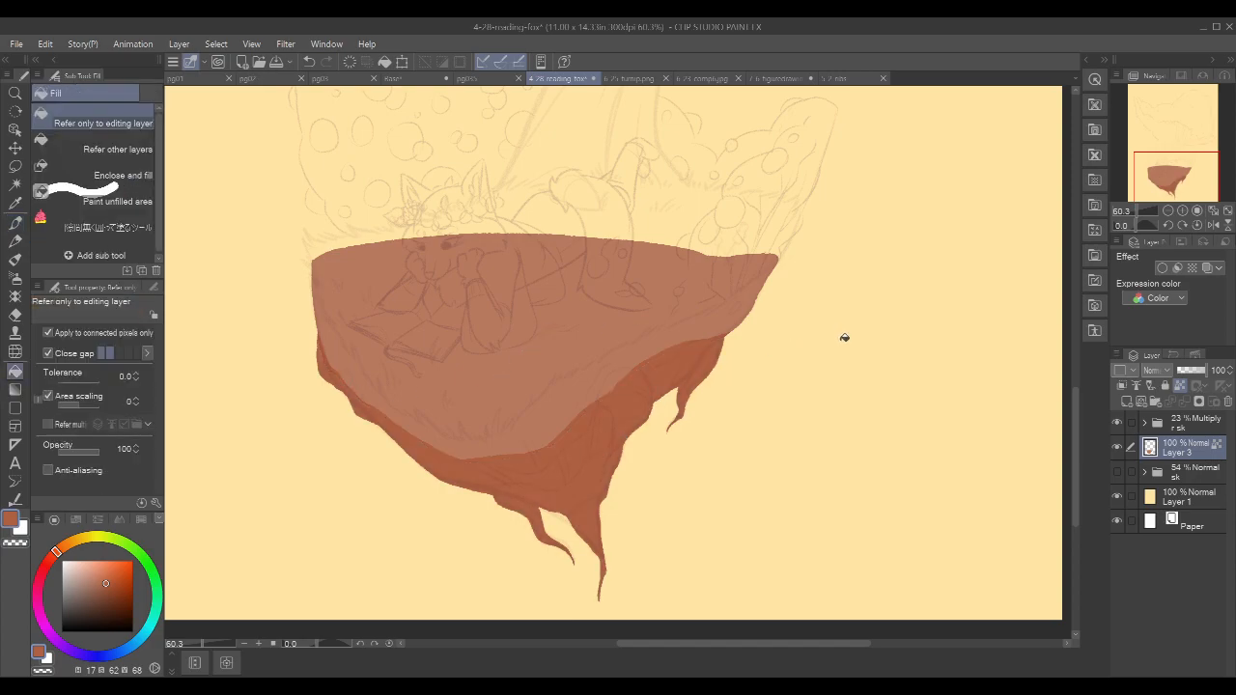
- Draw a wavy contour across the island's lower part in a darker brown with hue 17, saturation 68 and value 50
{"action": "key", "text": "p"}
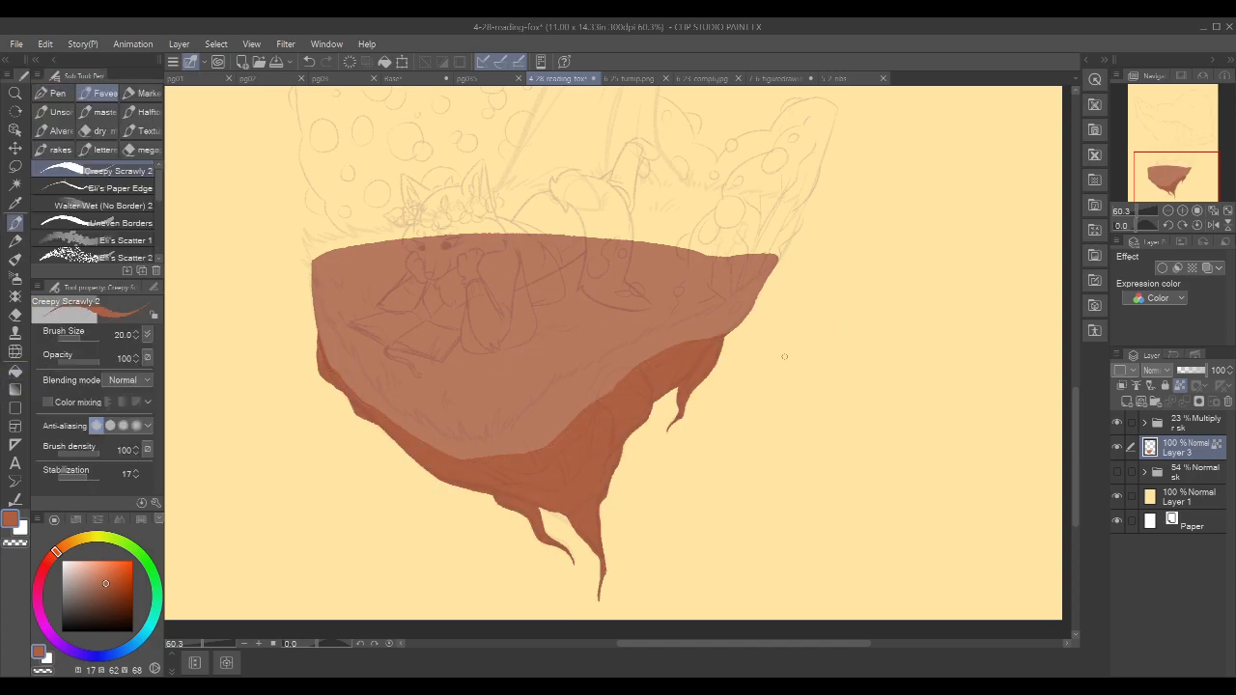
{"action": "left_click", "coordinate": [112, 592]}
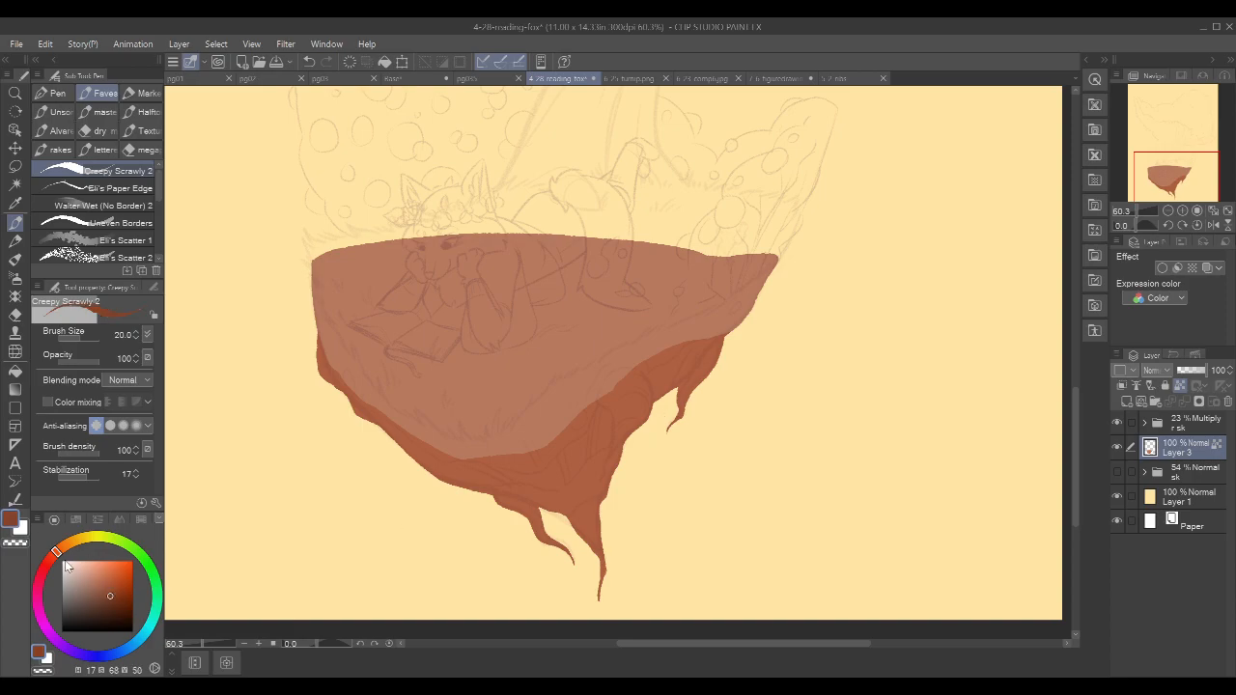
{"action": "mouse_move", "coordinate": [450, 482]}
{"action": "left_mouse_down"}
{"action": "mouse_move", "coordinate": [535, 496]}
{"action": "mouse_move", "coordinate": [614, 472]}
{"action": "left_mouse_up"}
{"action": "key", "text": "ctrl+z"}
{"action": "scroll", "coordinate": [598, 483], "scroll_direction": "up", "scroll_amount": 2}
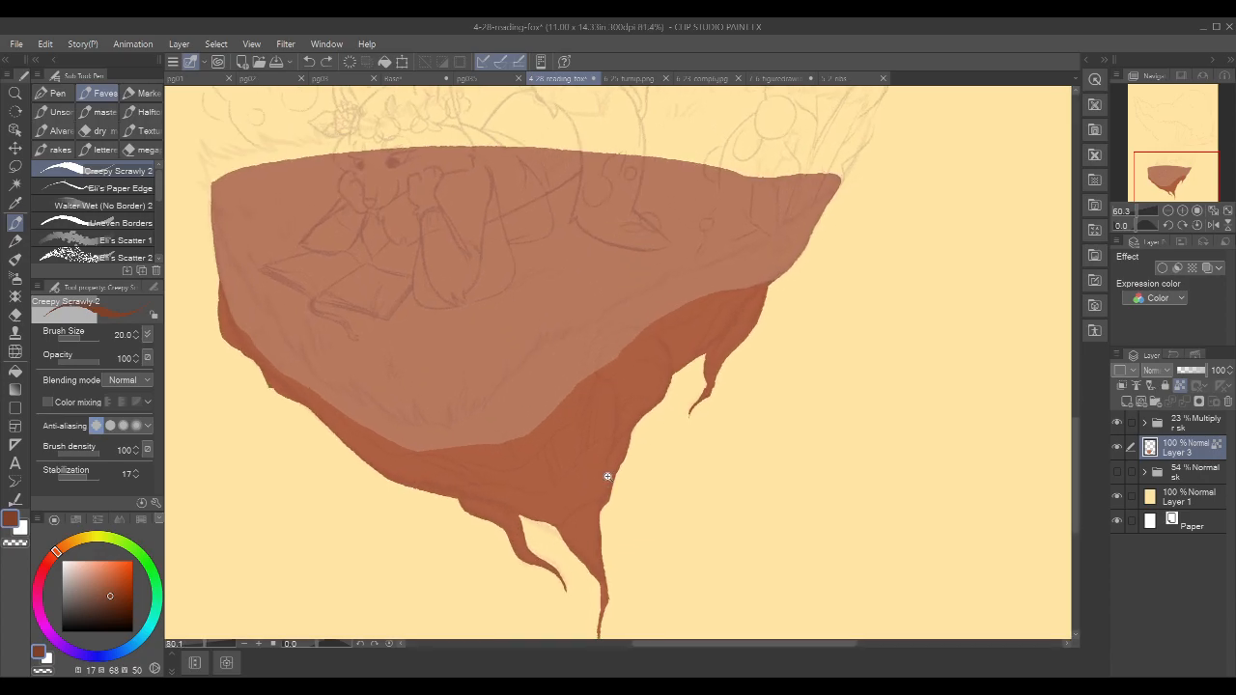
{"action": "left_click_drag", "start_coordinate": [849, 340], "coordinate": [869, 360]}
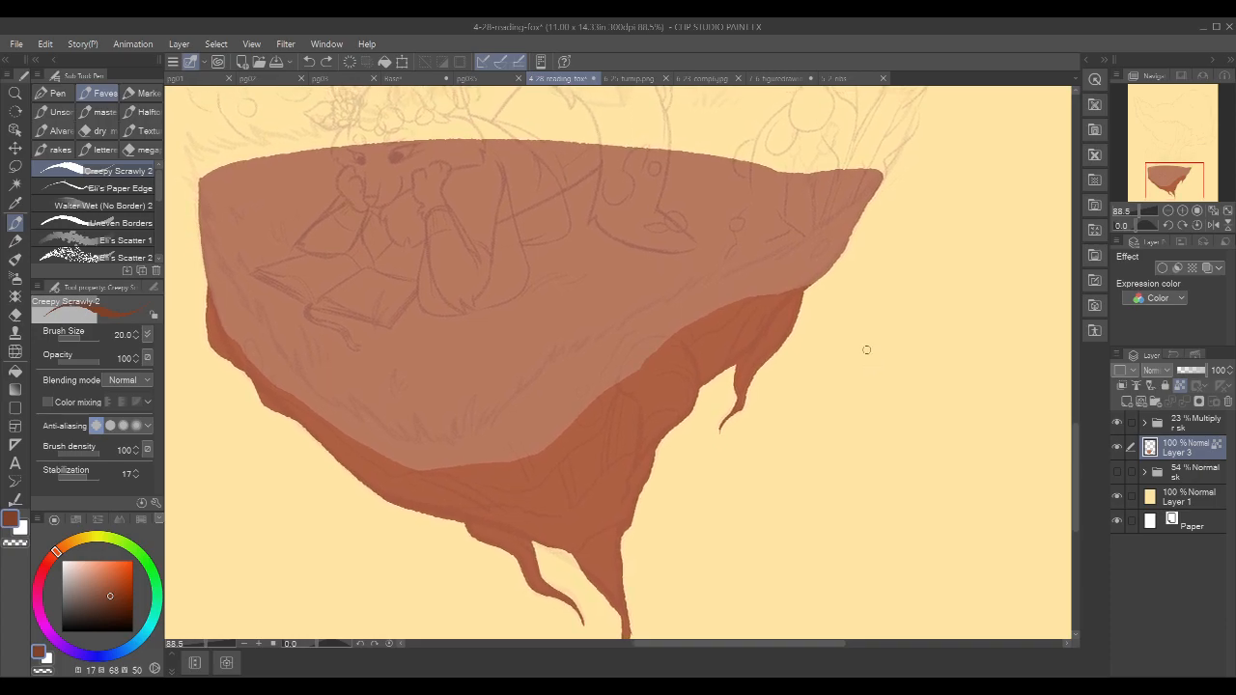
{"action": "mouse_move", "coordinate": [422, 513]}
{"action": "left_mouse_down"}
{"action": "mouse_move", "coordinate": [495, 490]}
{"action": "mouse_move", "coordinate": [484, 496]}
{"action": "mouse_move", "coordinate": [565, 502]}
{"action": "mouse_move", "coordinate": [636, 455]}
{"action": "mouse_move", "coordinate": [662, 406]}
{"action": "mouse_move", "coordinate": [705, 394]}
{"action": "left_mouse_up"}
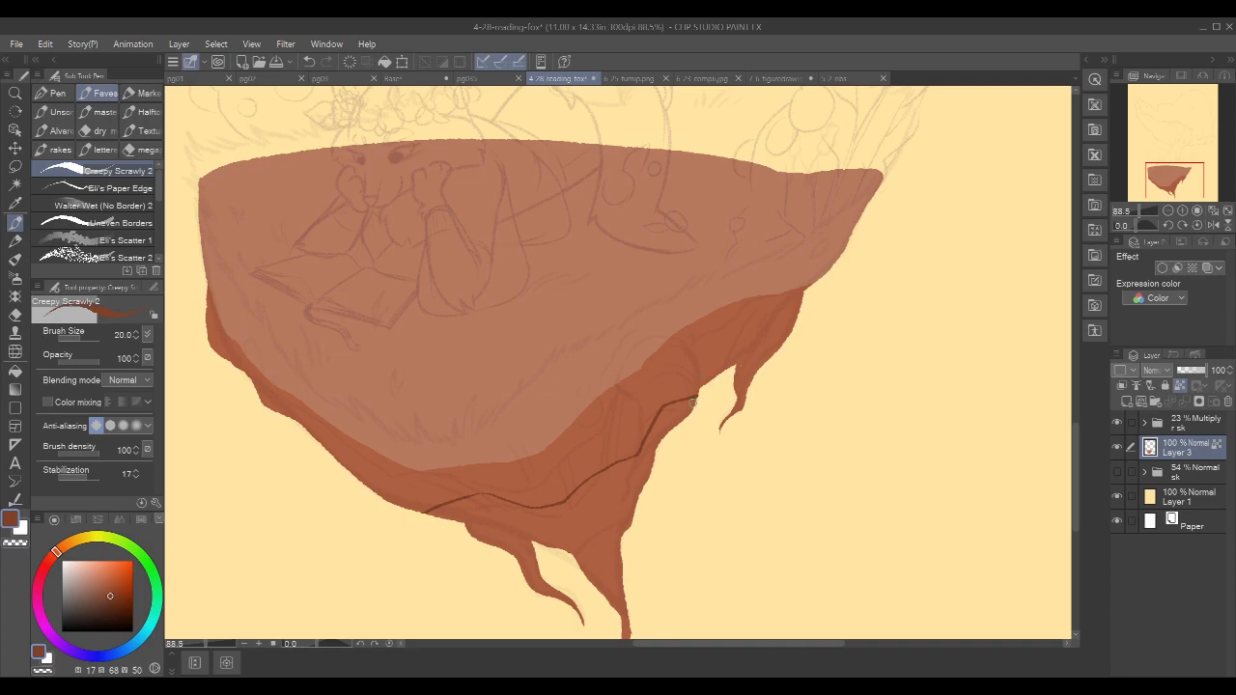
{"action": "key", "text": "ctrl+z"}
{"action": "left_click_drag", "start_coordinate": [697, 395], "coordinate": [480, 509]}
- Sample the orange-brown as the second colour, paint over the dark contour's right end and switch back to dark brown
{"action": "key", "text": "x"}
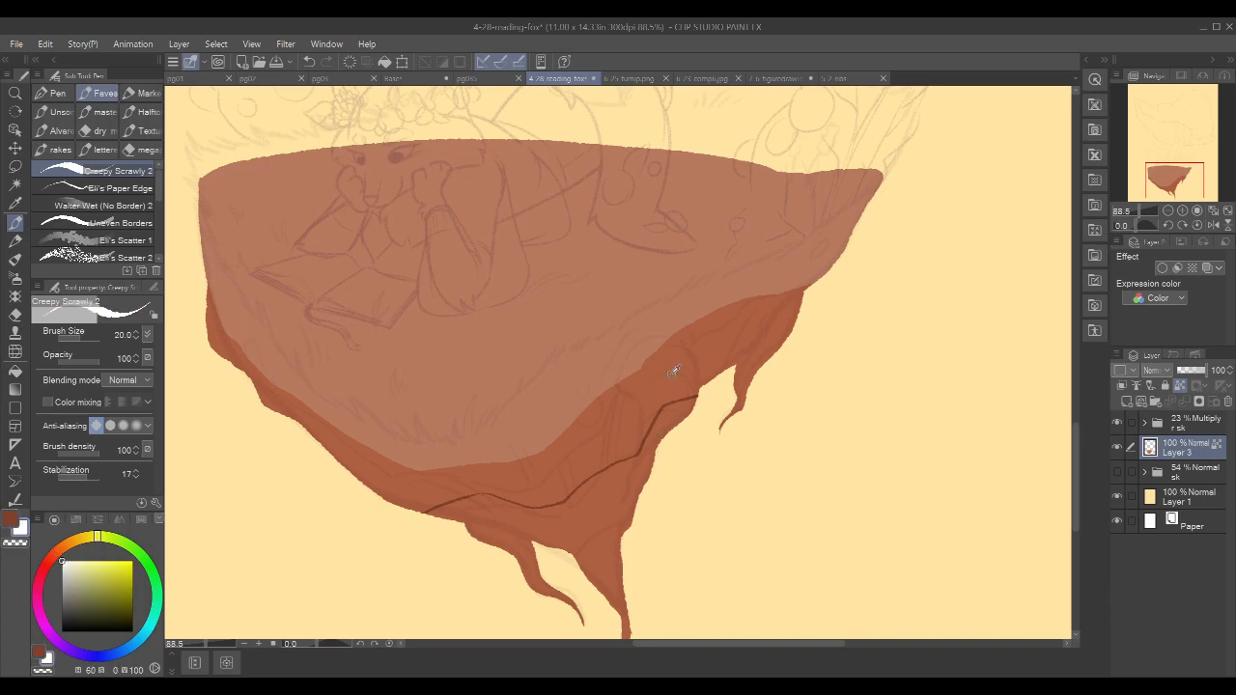
{"action": "key", "text": "alt"}
{"action": "left_click_drag", "start_coordinate": [586, 451], "coordinate": [589, 439]}
{"action": "key", "text": "ctrl+z"}
{"action": "key", "text": "i"}
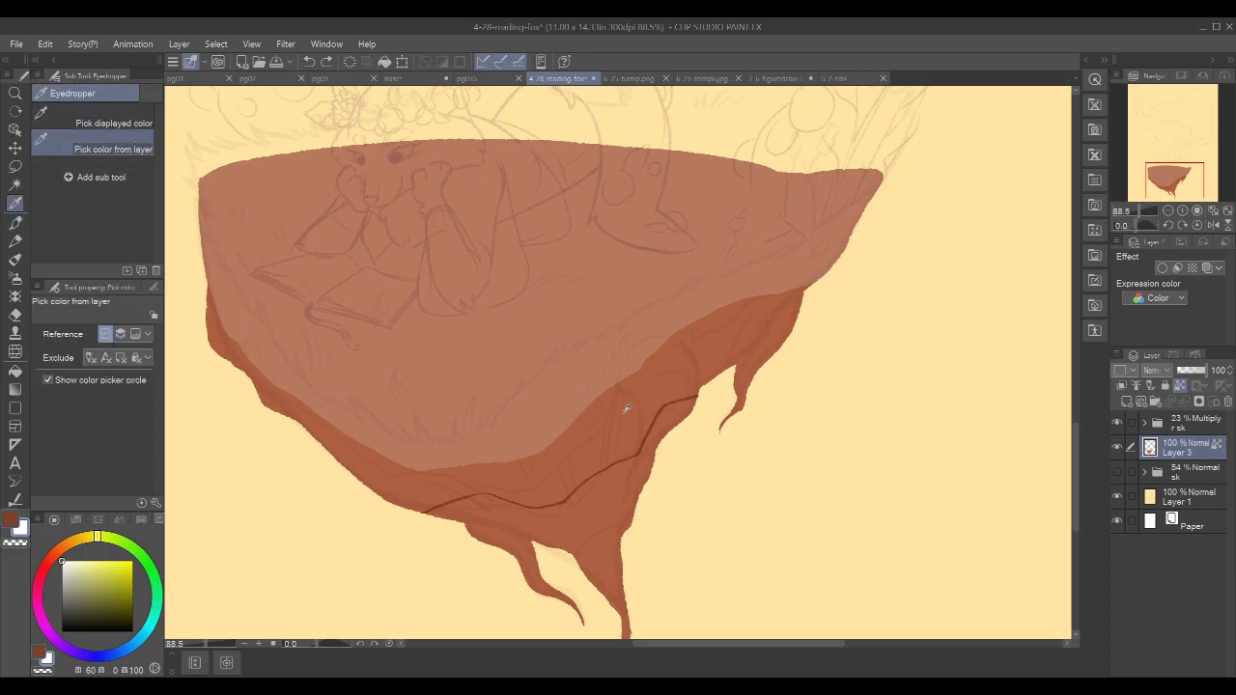
{"action": "key", "text": "p"}
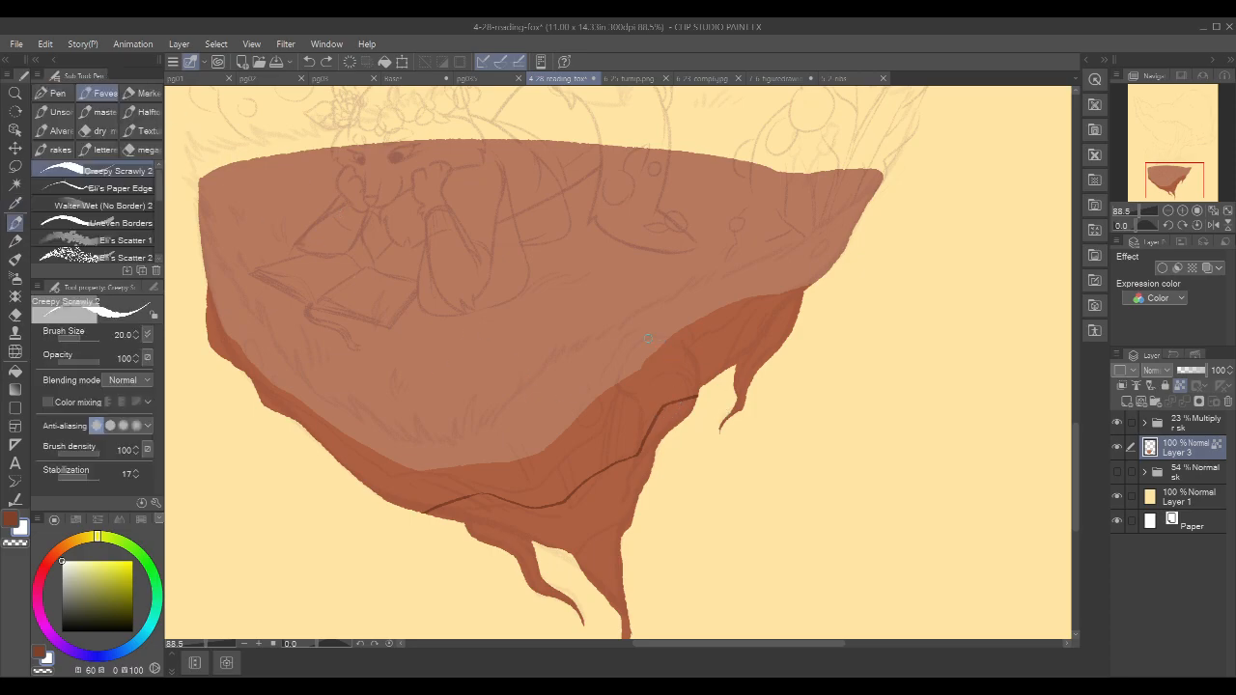
{"action": "left_click", "coordinate": [576, 386], "text": "alt"}
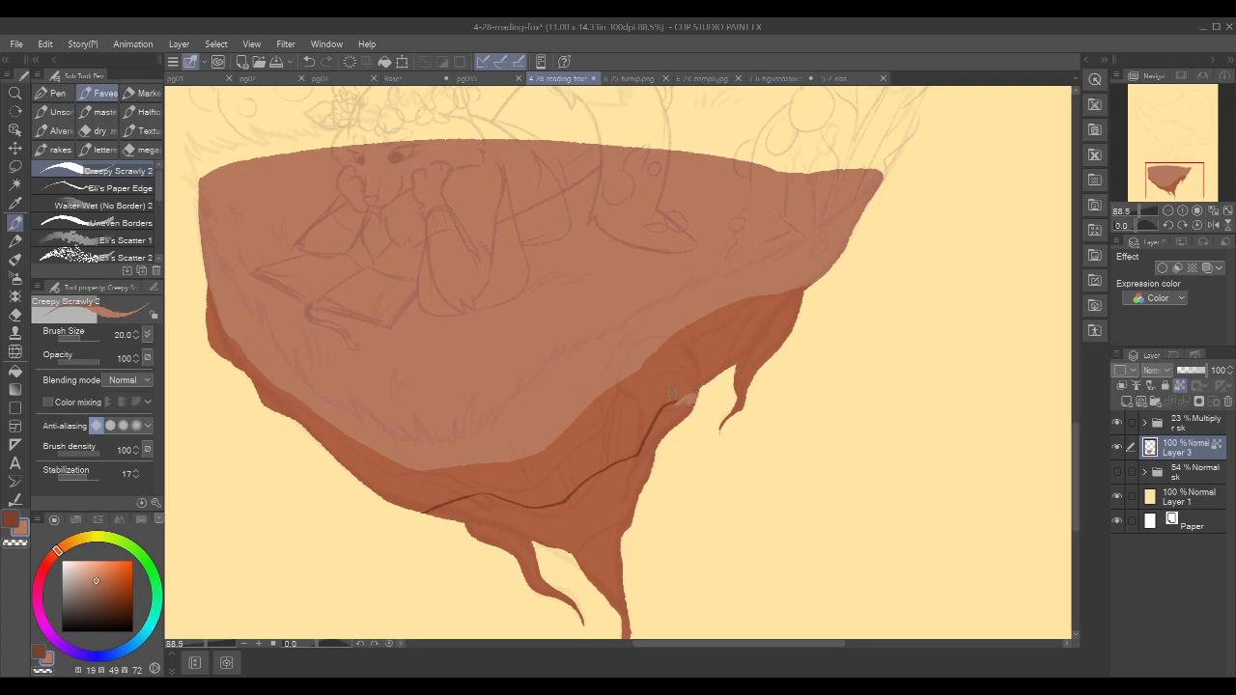
{"action": "left_click", "coordinate": [596, 458], "text": "alt"}
{"action": "left_click_drag", "start_coordinate": [693, 397], "coordinate": [682, 398]}
{"action": "key", "text": "x"}
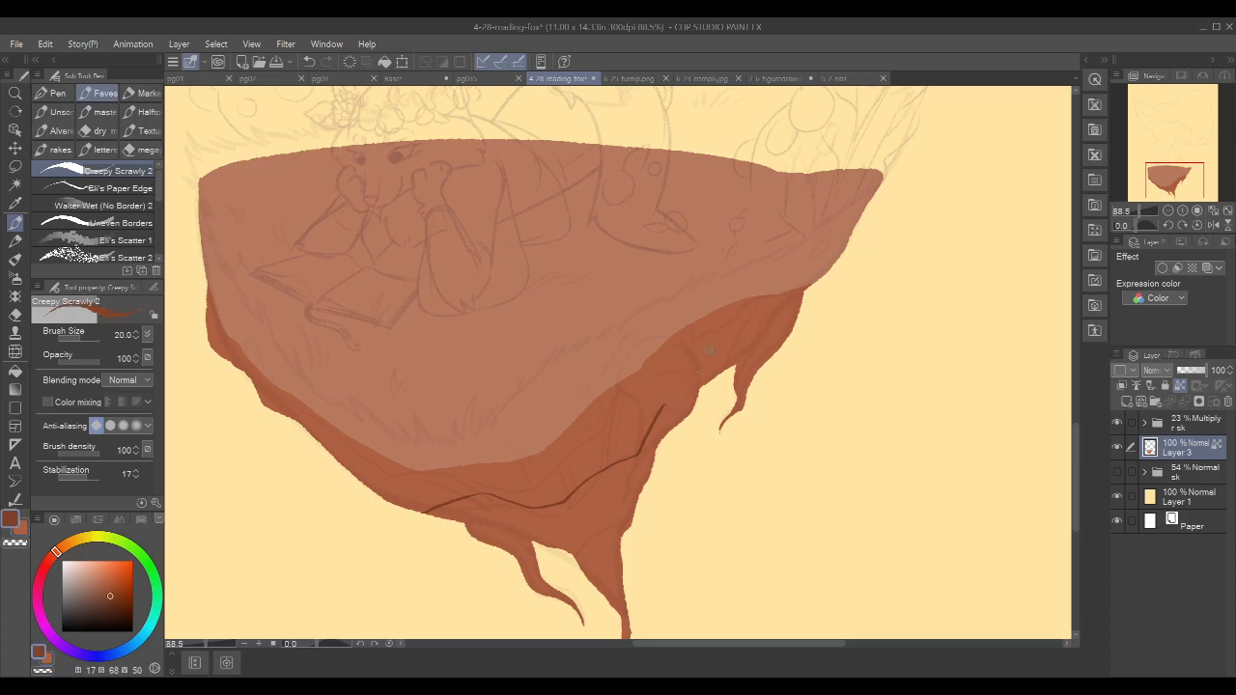
- Extend the dark contour across the top of the right root and fill the right root and lower tip with dark brown
{"action": "mouse_move", "coordinate": [677, 404]}
{"action": "left_mouse_down"}
{"action": "mouse_move", "coordinate": [739, 348]}
{"action": "mouse_move", "coordinate": [790, 336]}
{"action": "left_mouse_up"}
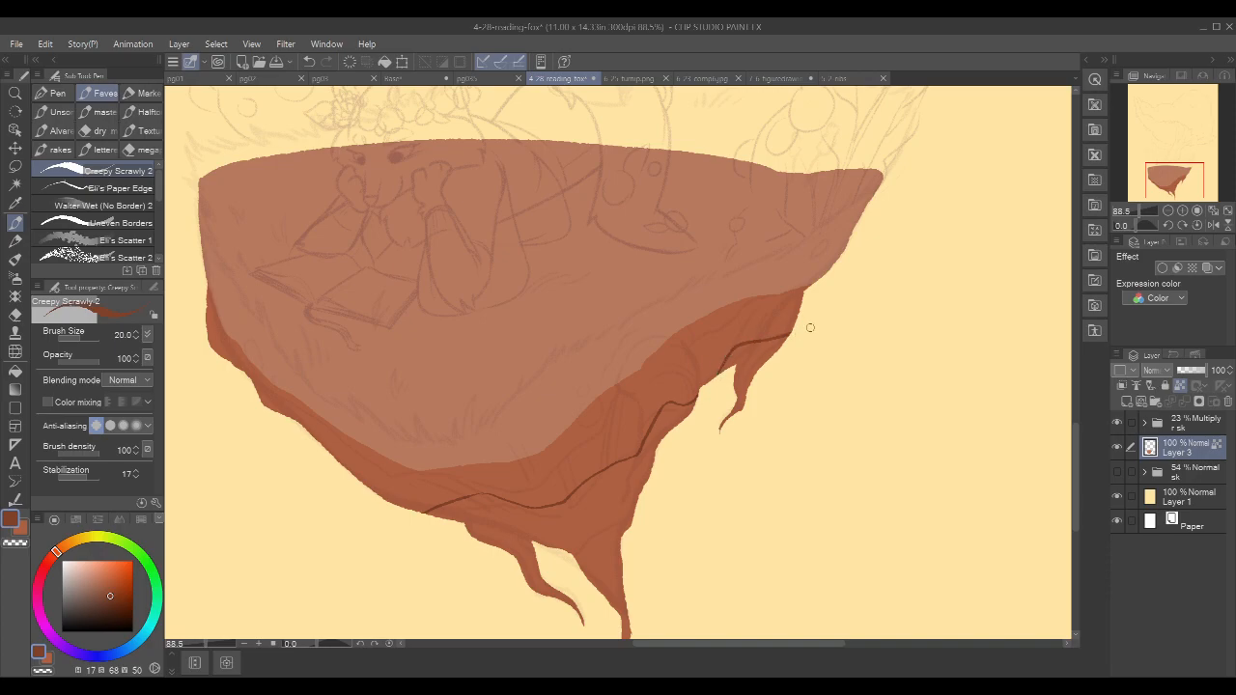
{"action": "key", "text": "g"}
{"action": "left_click", "coordinate": [755, 359]}
{"action": "left_click", "coordinate": [624, 473]}
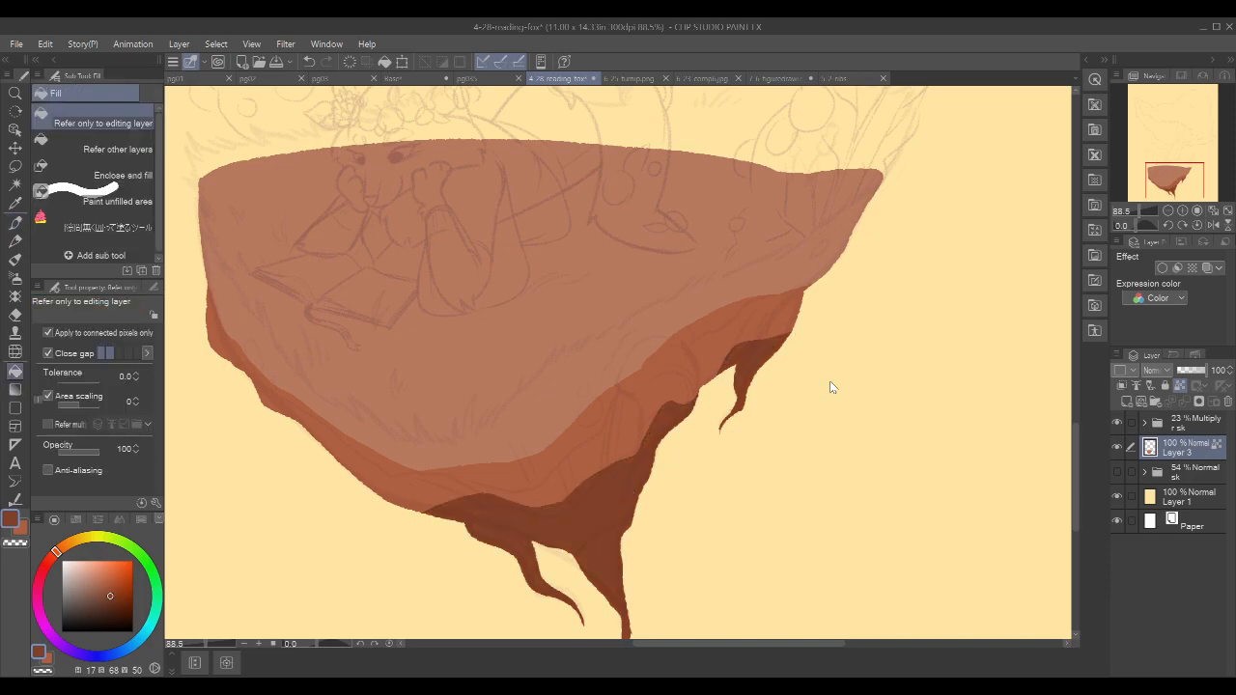
- Draw a dark contour along the island's lower-left edge and fill the strip beneath it with dark brown
{"action": "scroll", "coordinate": [826, 376], "scroll_direction": "down", "scroll_amount": 1}
{"action": "key", "text": "p"}
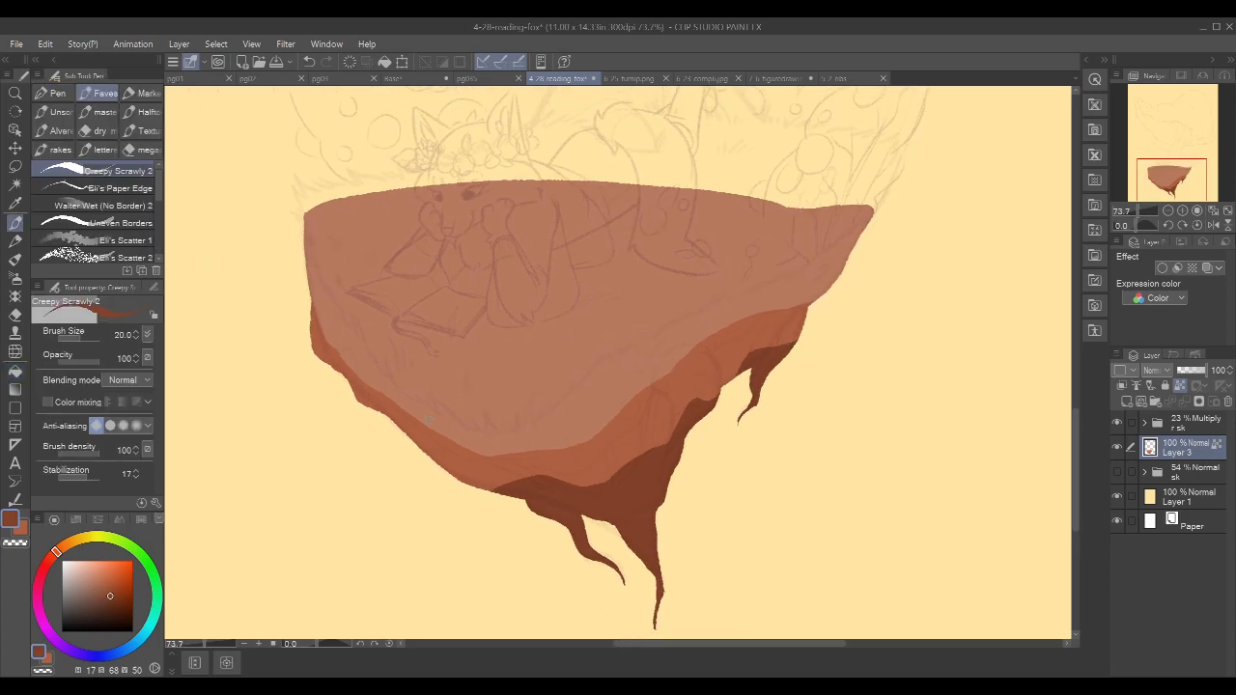
{"action": "left_click_drag", "start_coordinate": [380, 413], "coordinate": [514, 484]}
{"action": "key", "text": "g"}
{"action": "left_click", "coordinate": [496, 478]}
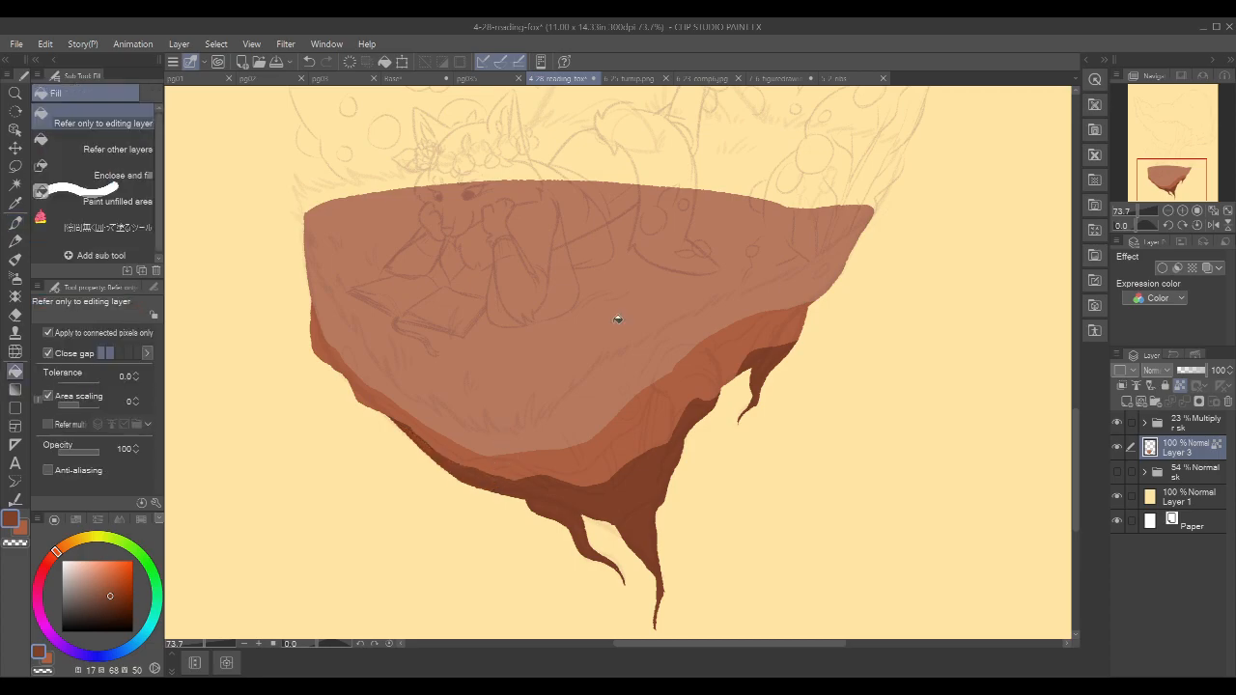
- Touch up the dark brown band's upper edge and mix a dark red with hue 4, saturation 72 and value 40
{"action": "key", "text": "p"}
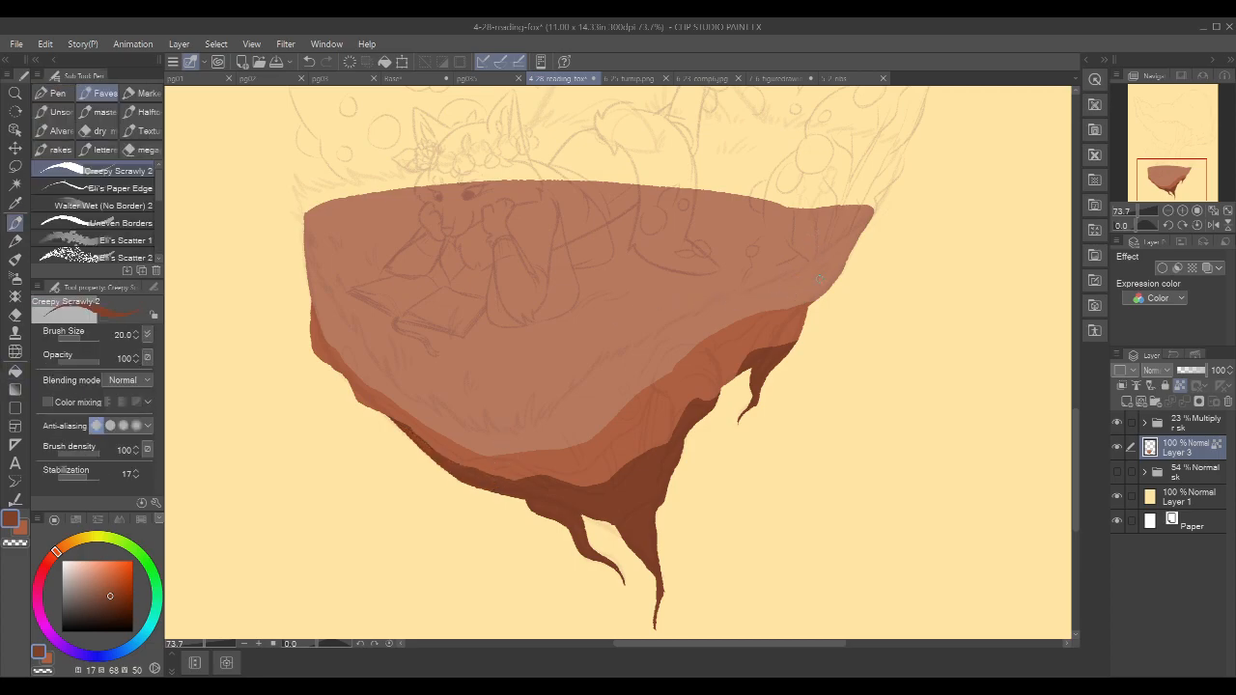
{"action": "left_click_drag", "start_coordinate": [608, 475], "coordinate": [666, 440]}
{"action": "left_click_drag", "start_coordinate": [914, 423], "coordinate": [891, 411]}
{"action": "left_click_drag", "start_coordinate": [54, 556], "coordinate": [48, 566]}
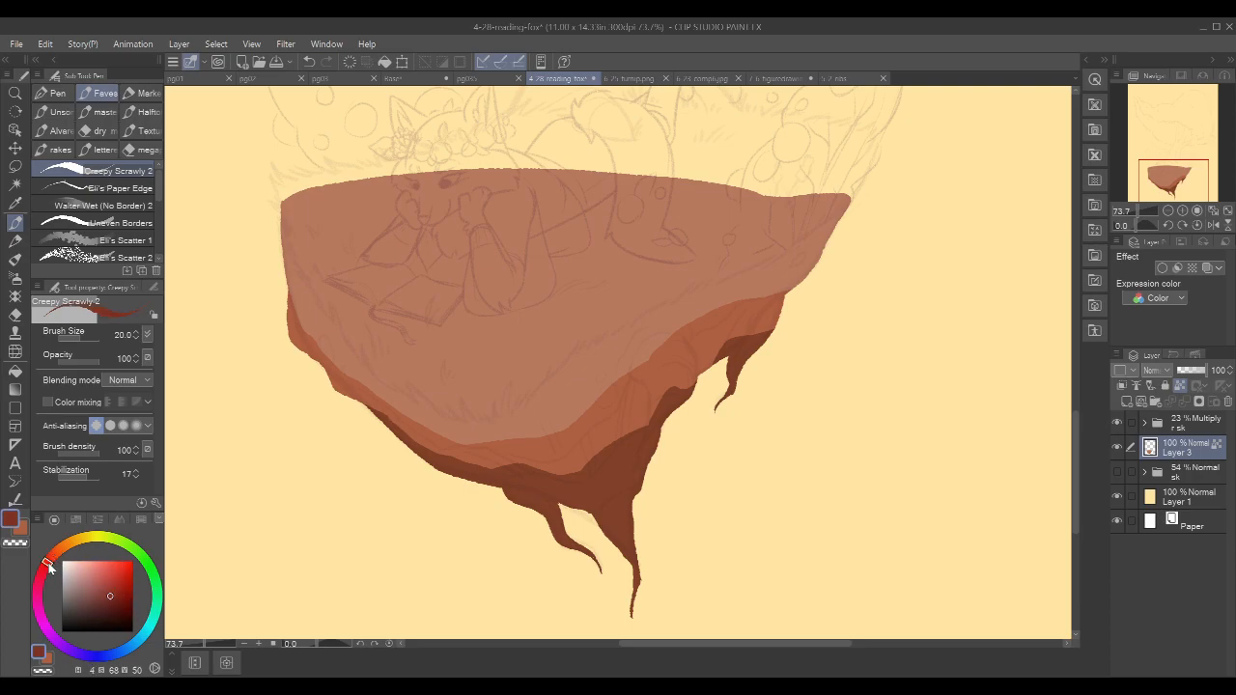
{"action": "left_click", "coordinate": [114, 604]}
{"action": "left_click_drag", "start_coordinate": [114, 604], "coordinate": [112, 603]}
- Draw a wavy contour above the two bottom roots and fill the tip below it with dark red
{"action": "mouse_move", "coordinate": [654, 452]}
{"action": "left_mouse_down"}
{"action": "mouse_move", "coordinate": [564, 492]}
{"action": "mouse_move", "coordinate": [508, 487]}
{"action": "mouse_move", "coordinate": [525, 502]}
{"action": "left_mouse_up"}
{"action": "key", "text": "g"}
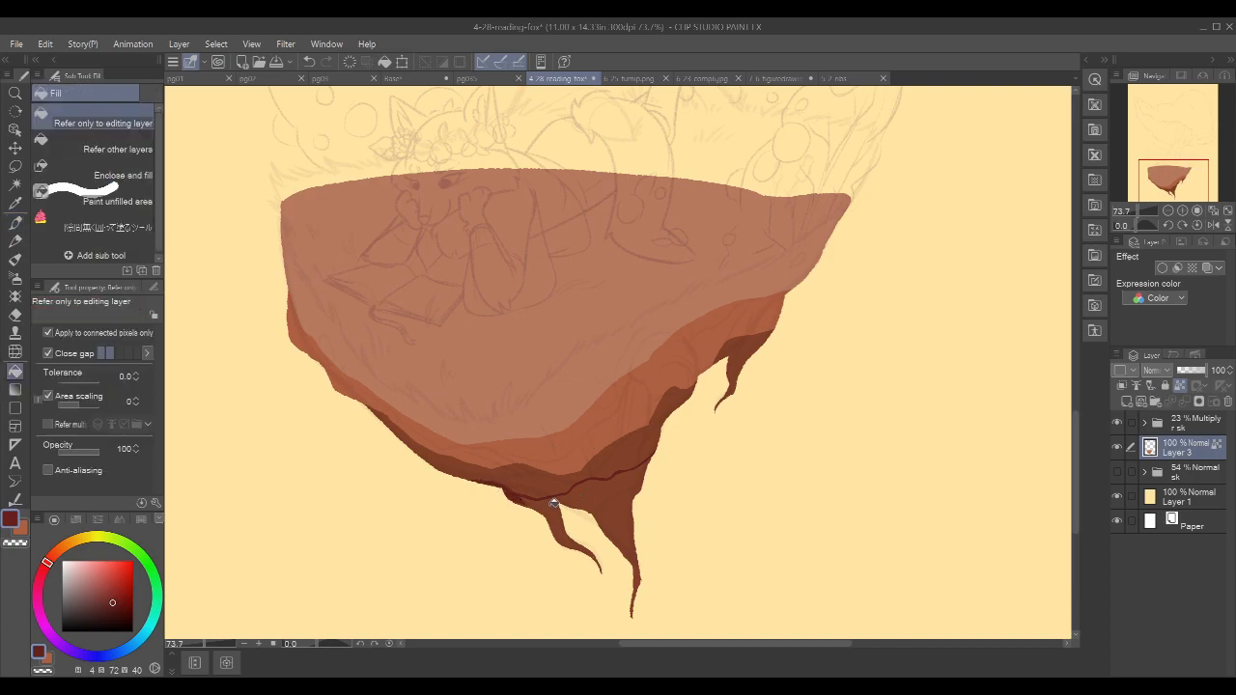
{"action": "left_click", "coordinate": [622, 450]}
- Hide the r sk sketch folder and sample the orange-brown of the middle band for drawing
{"action": "scroll", "coordinate": [786, 289], "scroll_direction": "down", "scroll_amount": 2}
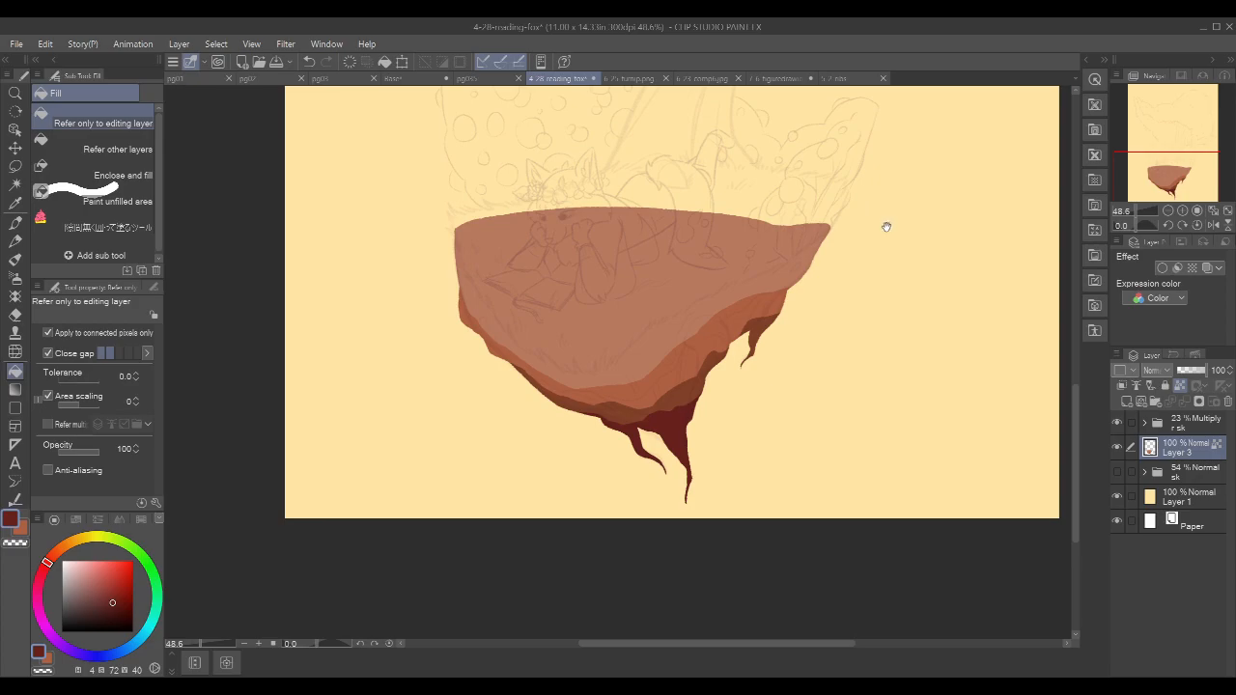
{"action": "left_click_drag", "start_coordinate": [877, 215], "coordinate": [858, 364]}
{"action": "left_click", "coordinate": [1117, 421]}
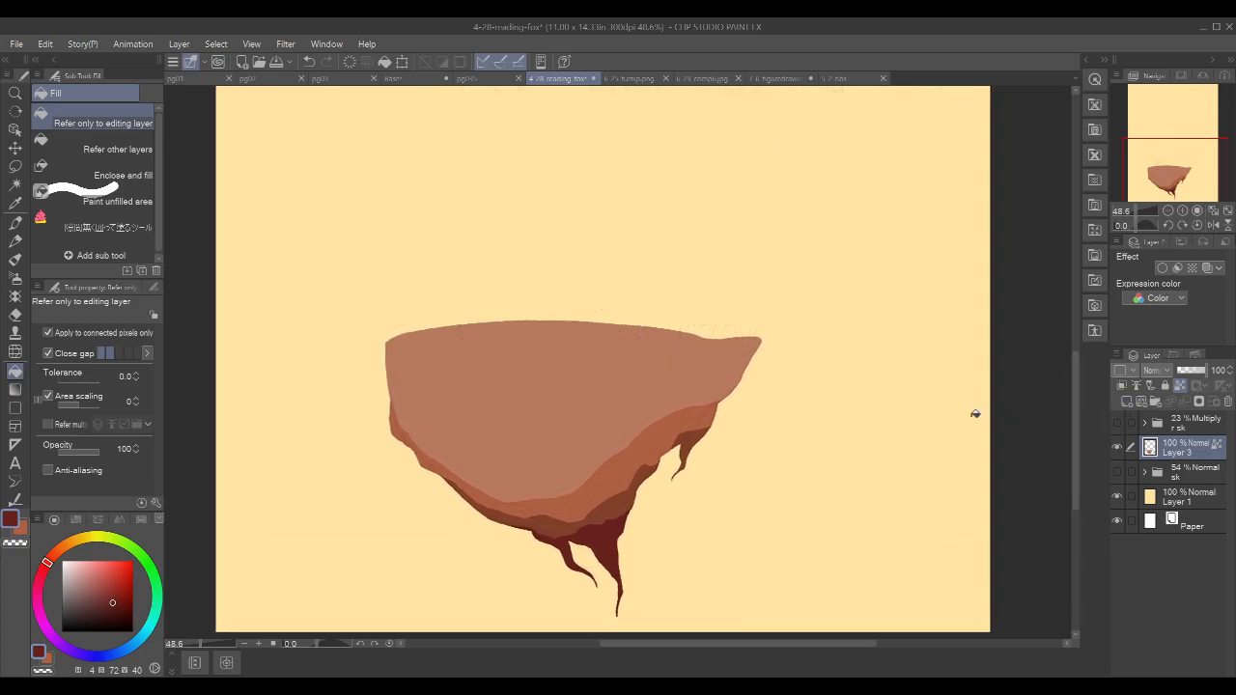
{"action": "key", "text": "p"}
{"action": "left_click", "coordinate": [635, 452], "text": "alt"}
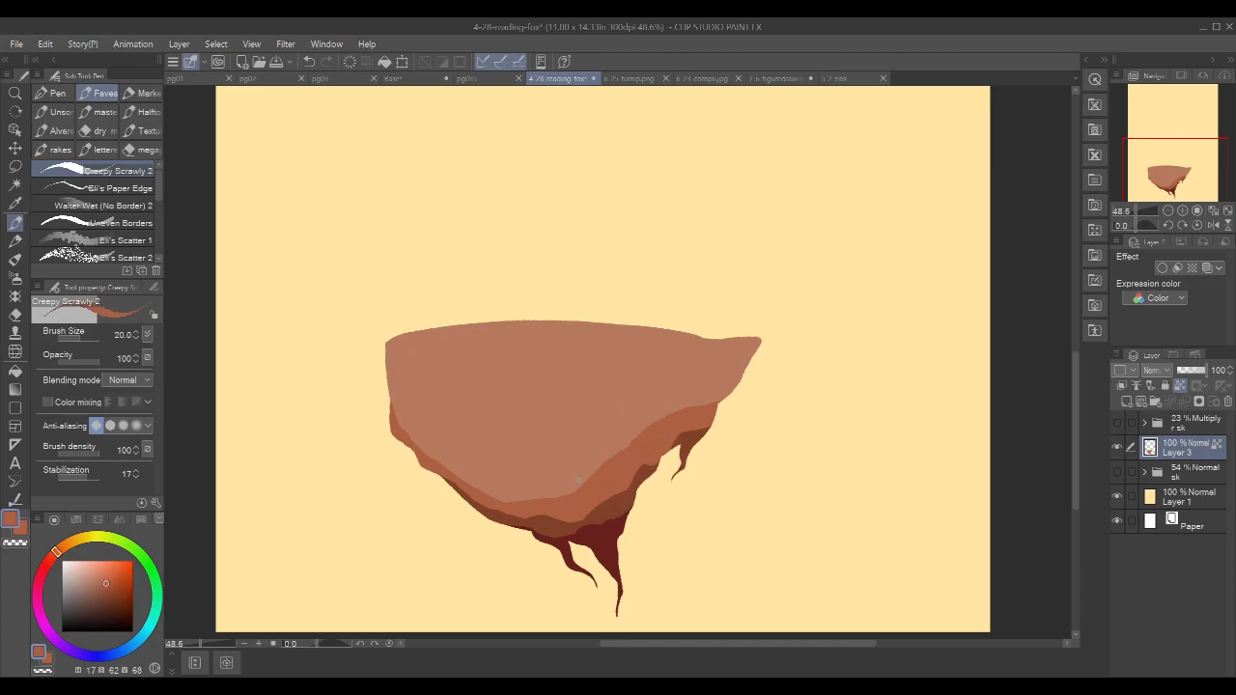
- Add uneven orange-brown strokes along the left part of the middle band's upper edge
{"action": "scroll", "coordinate": [681, 431], "scroll_direction": "up", "scroll_amount": 1}
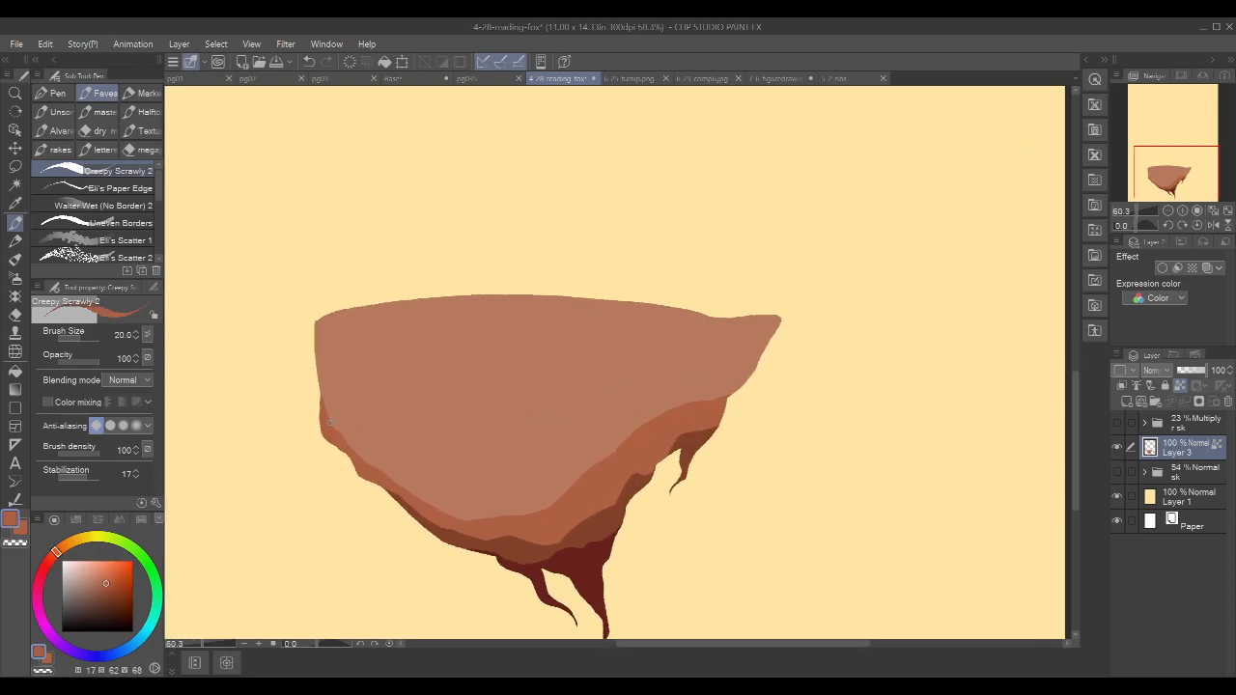
{"action": "left_click_drag", "start_coordinate": [333, 426], "coordinate": [364, 460]}
{"action": "left_click_drag", "start_coordinate": [373, 467], "coordinate": [417, 498]}
{"action": "scroll", "coordinate": [570, 491], "scroll_direction": "up", "scroll_amount": 1}
- Add uneven orange-brown strokes along the right part of the middle band's upper edge
{"action": "left_click_drag", "start_coordinate": [785, 420], "coordinate": [877, 395]}
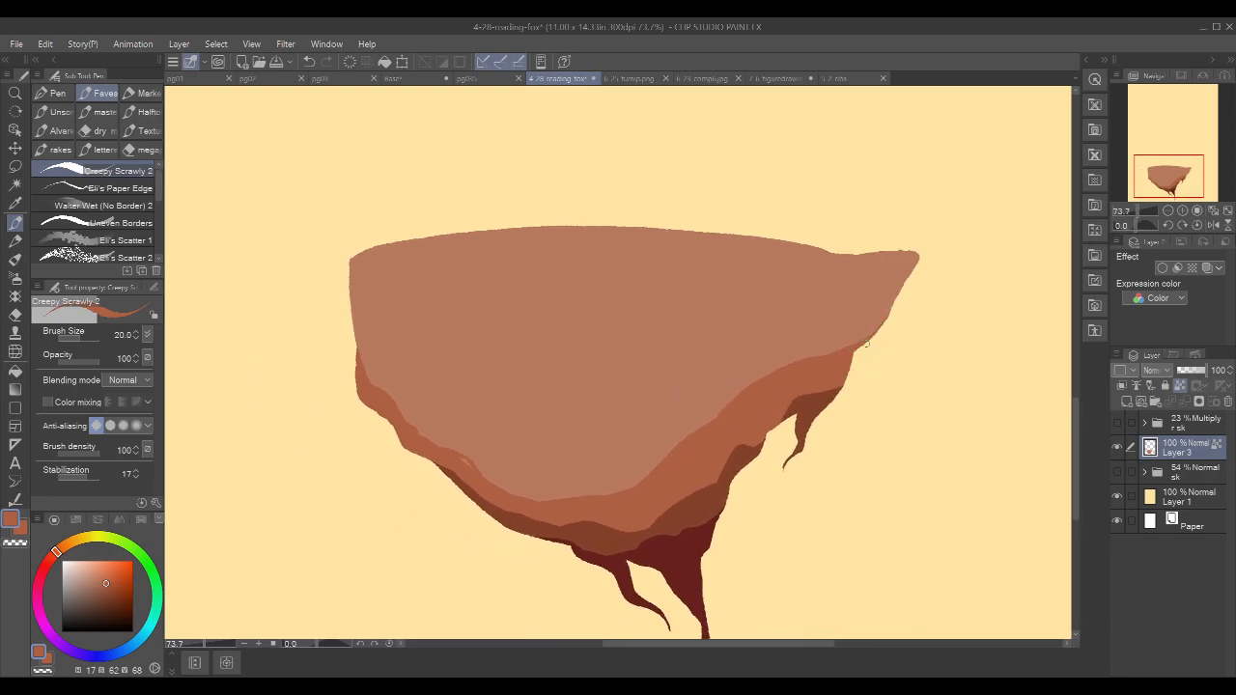
{"action": "left_click_drag", "start_coordinate": [829, 353], "coordinate": [777, 368]}
{"action": "left_click_drag", "start_coordinate": [814, 444], "coordinate": [748, 388]}
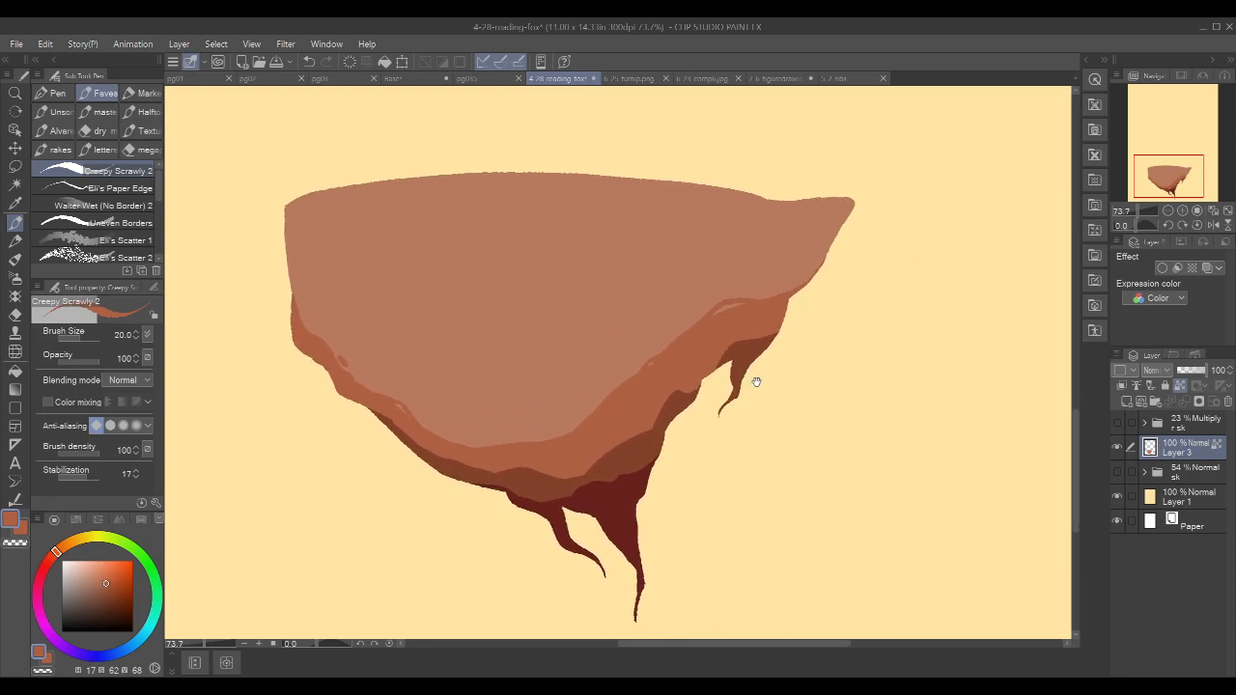
- Add small orange-brown streaks and specks along the middle band's upper edge where it curves around the island's bottom
{"action": "mouse_move", "coordinate": [882, 430]}
{"action": "left_mouse_down"}
{"action": "mouse_move", "coordinate": [840, 287]}
{"action": "mouse_move", "coordinate": [797, 234]}
{"action": "left_mouse_up"}
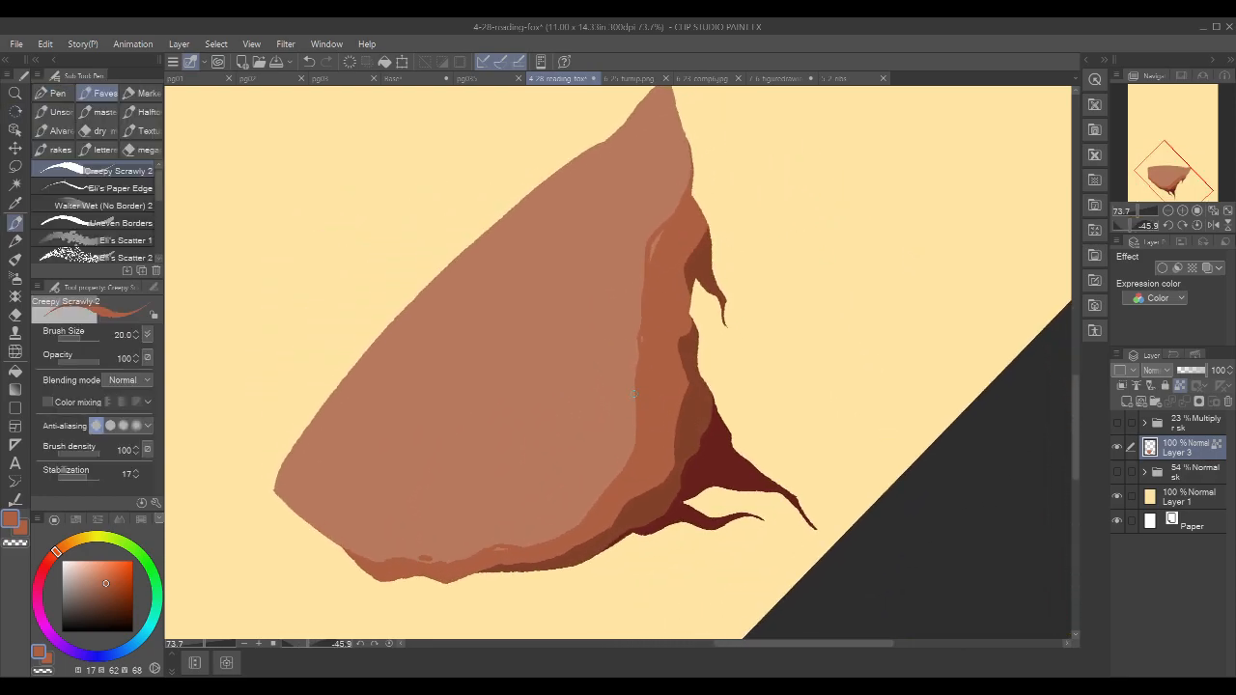
{"action": "left_click_drag", "start_coordinate": [635, 391], "coordinate": [626, 446]}
{"action": "left_click_drag", "start_coordinate": [622, 471], "coordinate": [589, 509]}
{"action": "key", "text": "ctrl+z"}
{"action": "left_click_drag", "start_coordinate": [623, 456], "coordinate": [622, 472]}
{"action": "key", "text": "r"}
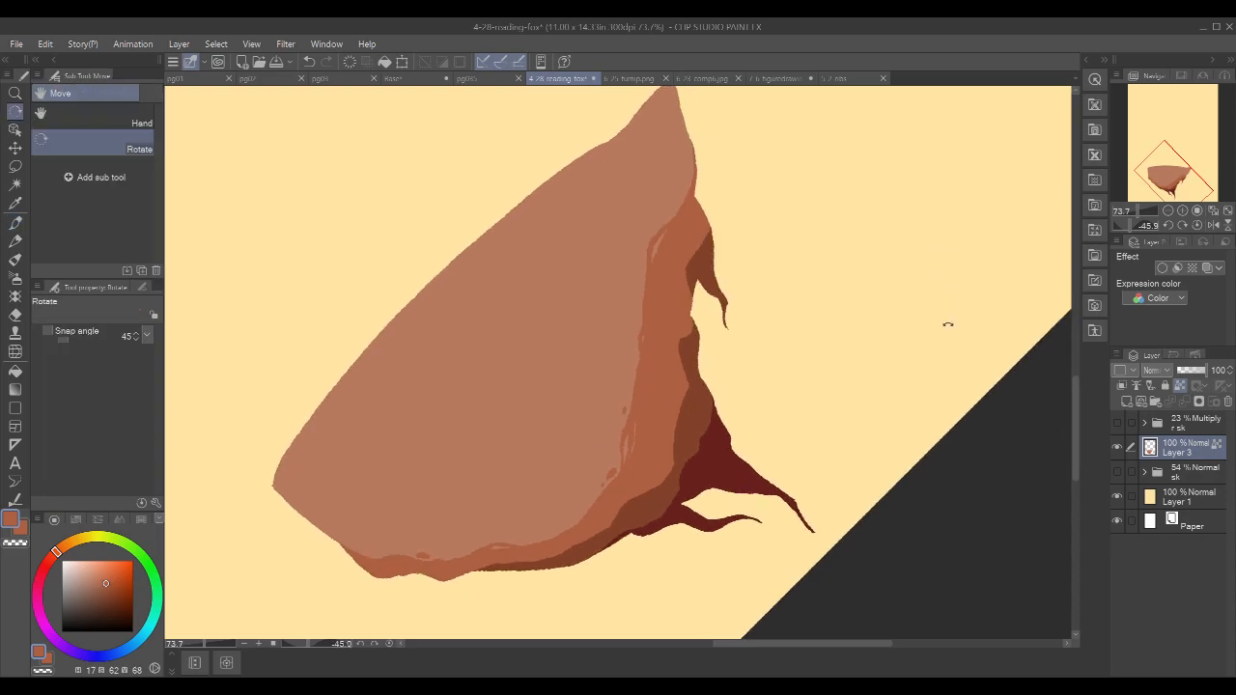
{"action": "double_click", "coordinate": [949, 307]}
{"action": "key", "text": "p"}
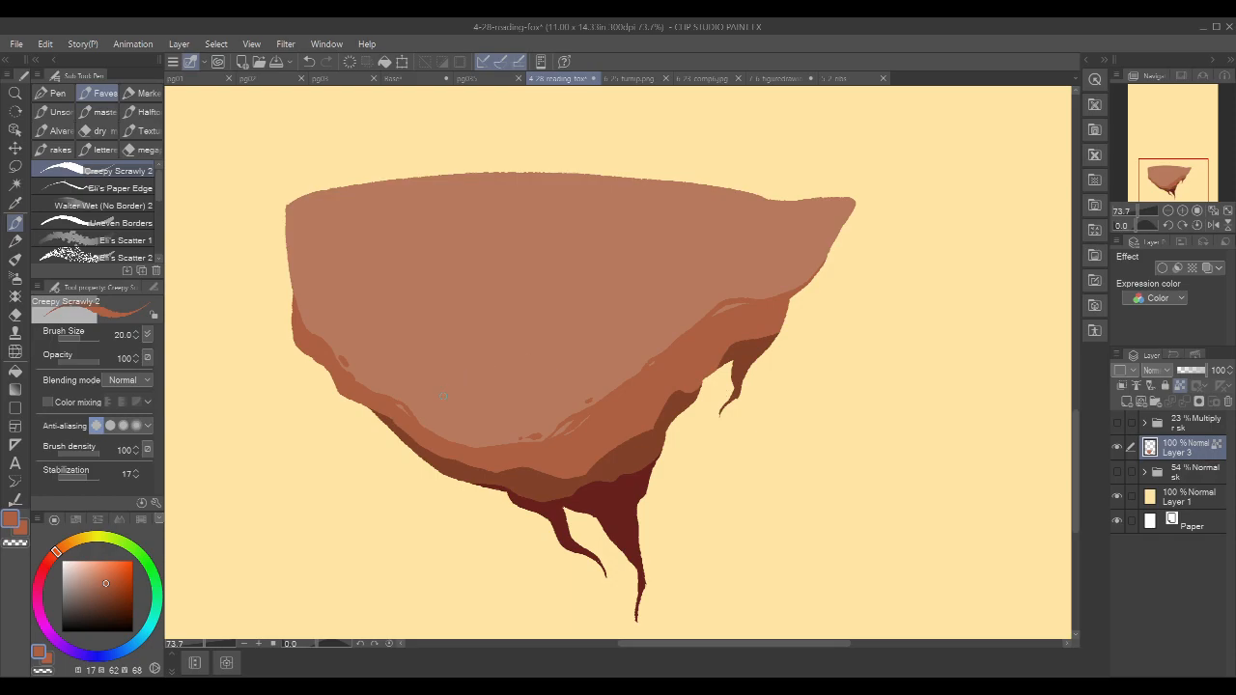
- Sample the island's light brown and touch up the left end of the middle band with it
{"action": "left_click", "coordinate": [407, 385], "text": "alt"}
{"action": "key", "text": "ctrl+z"}
{"action": "left_click_drag", "start_coordinate": [311, 338], "coordinate": [320, 344]}
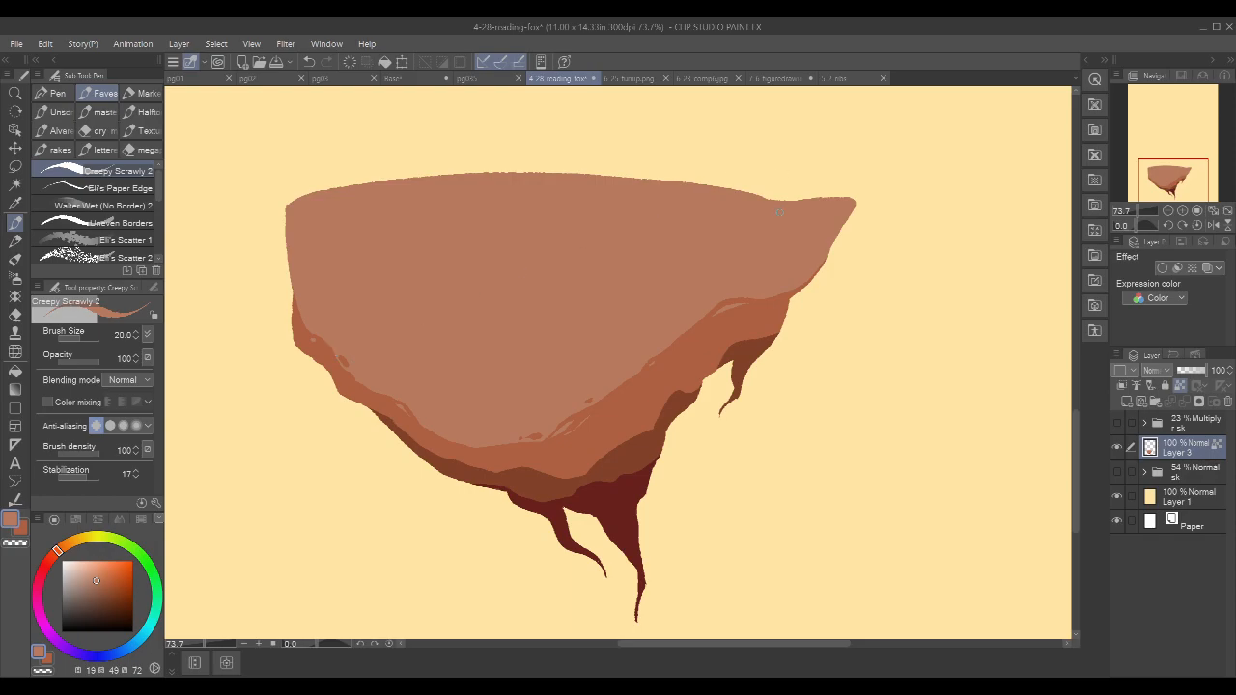
- Sample the orange-brown again and extend the middle band's upper edge toward the island's right tip
{"action": "left_click", "coordinate": [696, 318], "text": "alt"}
{"action": "key", "text": "ctrl+z"}
{"action": "left_click_drag", "start_coordinate": [687, 327], "coordinate": [713, 309]}
{"action": "left_click_drag", "start_coordinate": [820, 269], "coordinate": [793, 283]}
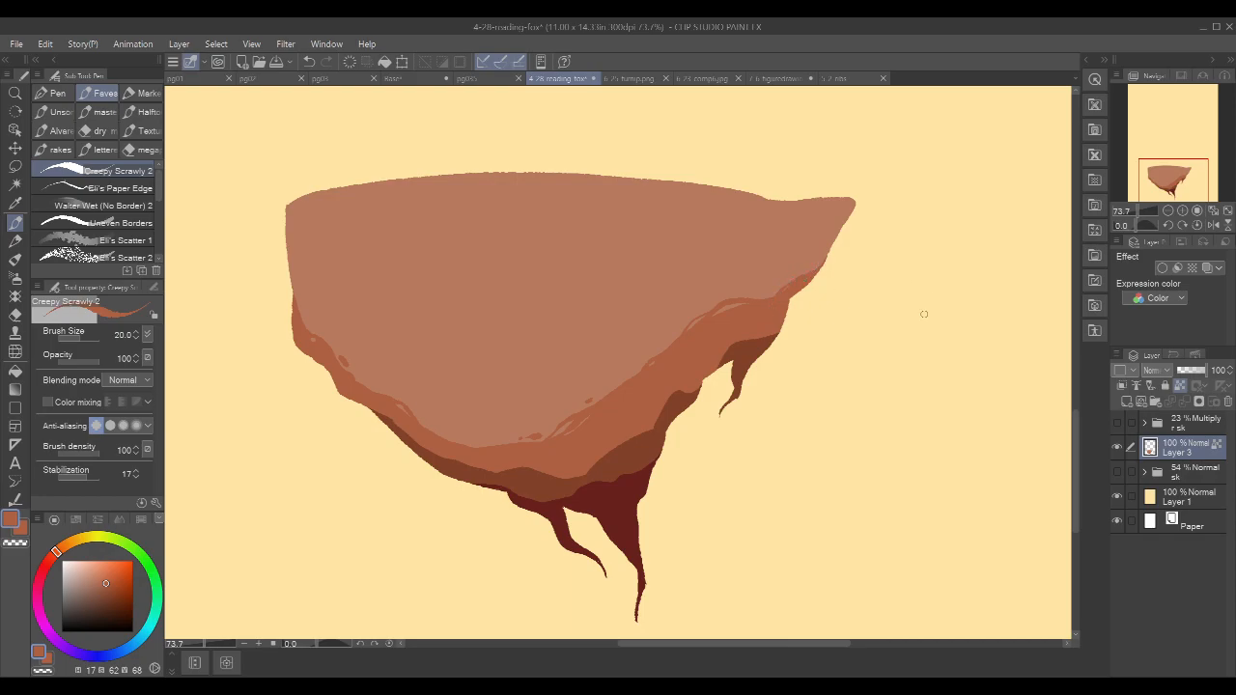
- Tint part of the dark brown band with orange-brown using Color blending at 37 opacity, and sample the tinted brown
{"action": "left_click", "coordinate": [645, 439], "text": "alt"}
{"action": "left_click", "coordinate": [645, 392], "text": "alt"}
{"action": "left_click", "coordinate": [110, 341]}
{"action": "left_click", "coordinate": [79, 359]}
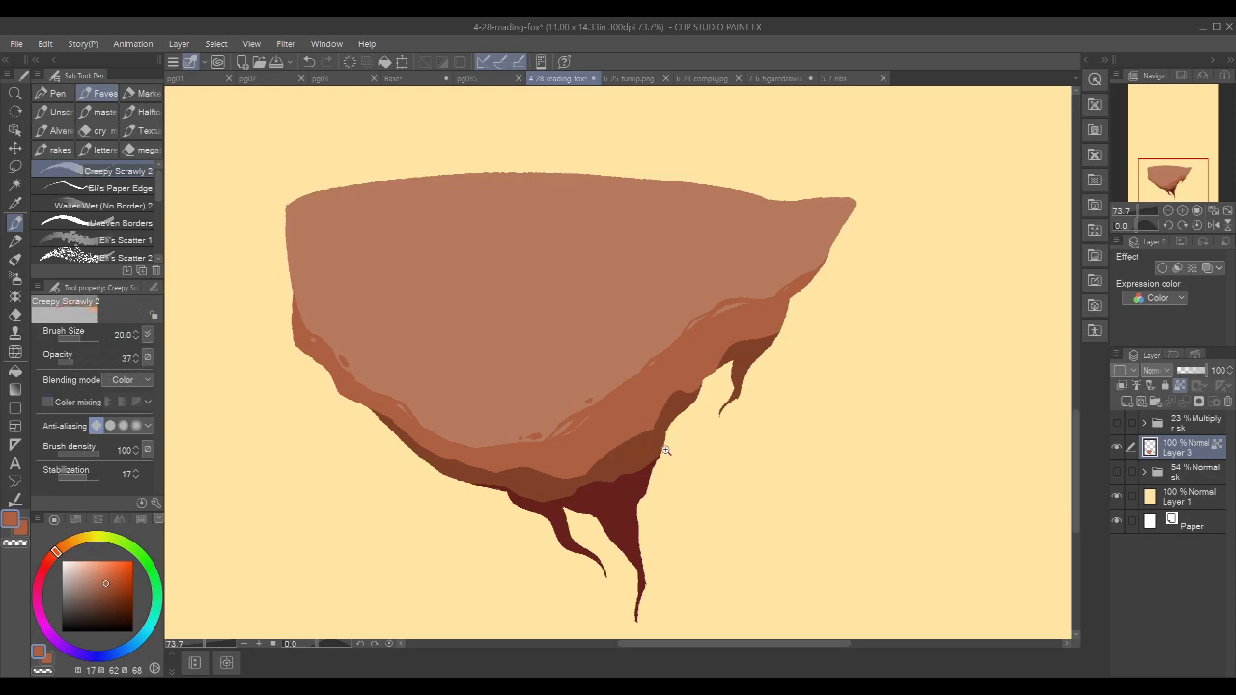
{"action": "left_click_drag", "start_coordinate": [666, 450], "coordinate": [698, 428]}
{"action": "mouse_move", "coordinate": [612, 447]}
{"action": "left_mouse_down"}
{"action": "mouse_move", "coordinate": [663, 428]}
{"action": "mouse_move", "coordinate": [604, 450]}
{"action": "left_mouse_up"}
{"action": "left_click", "coordinate": [594, 437], "text": "alt"}
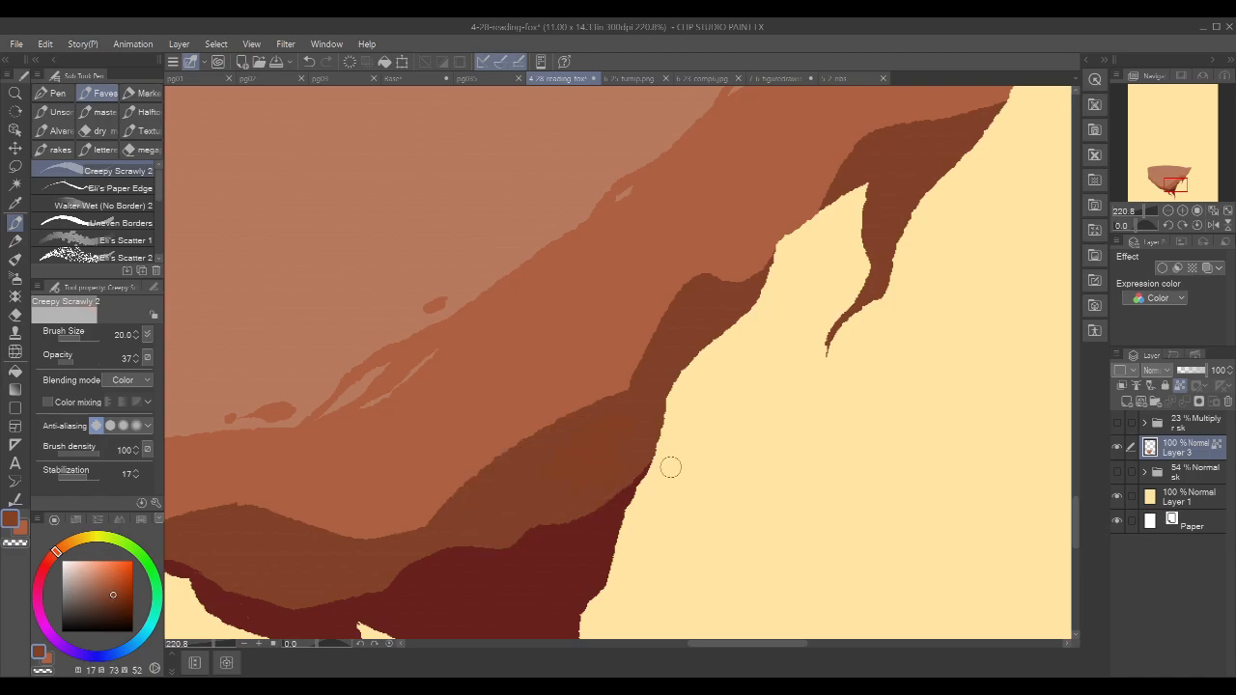
- Restore the brush to Normal blending at 100 opacity and fill the dark brown areas with the sampled brown
{"action": "left_click_drag", "start_coordinate": [75, 359], "coordinate": [100, 361]}
{"action": "left_click", "coordinate": [142, 45]}
{"action": "key", "text": "g"}
{"action": "key", "text": "g"}
{"action": "scroll", "coordinate": [824, 353], "scroll_direction": "down", "scroll_amount": 1}
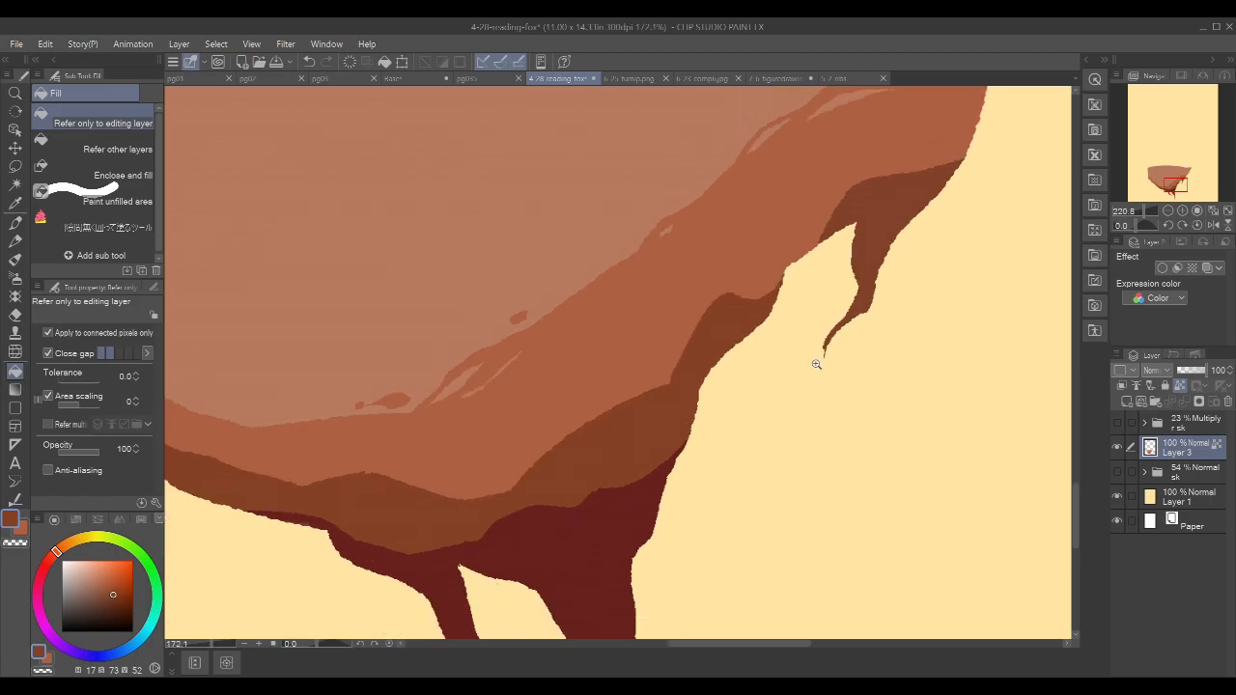
{"action": "scroll", "coordinate": [931, 287], "scroll_direction": "down", "scroll_amount": 2}
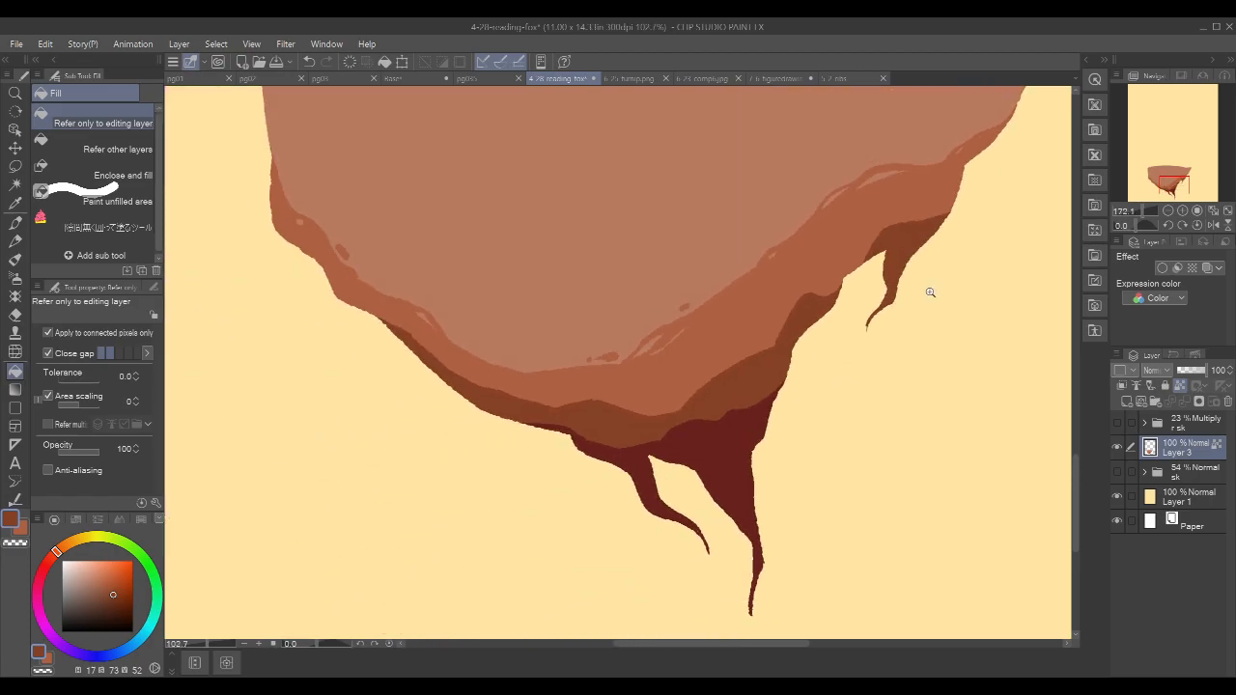
{"action": "key", "text": "p"}
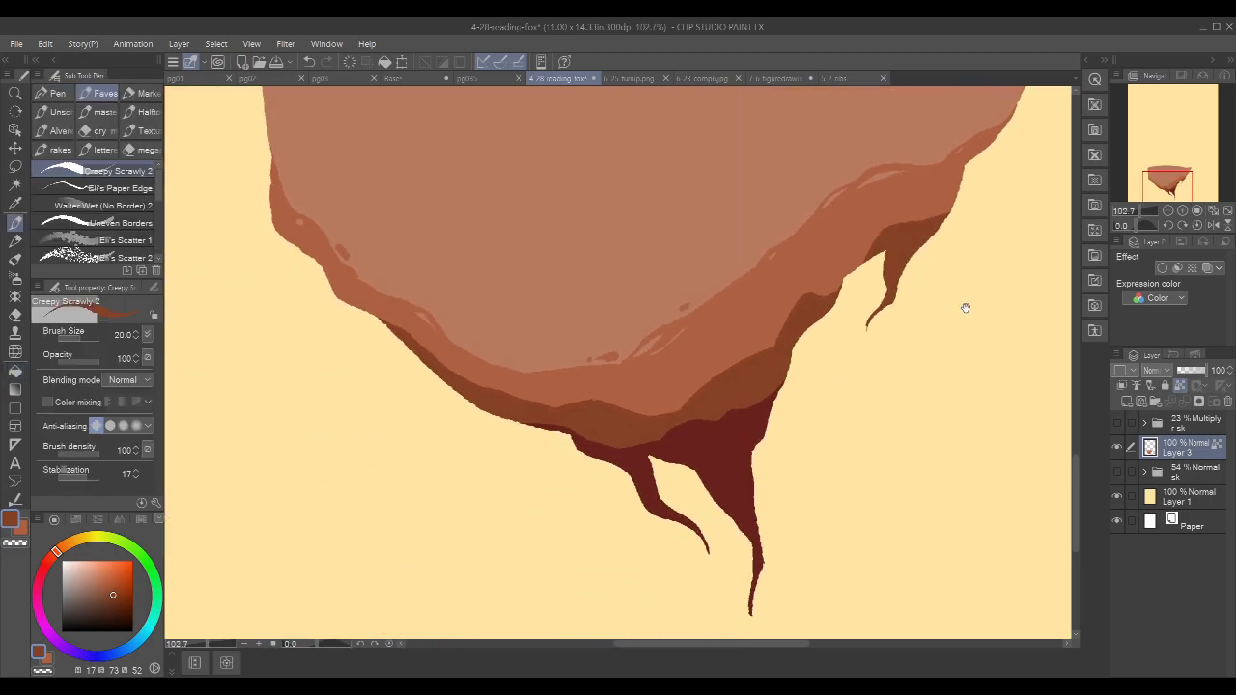
- Add dark brown streaks above the small right root and paint the root's tip dark red
{"action": "left_click_drag", "start_coordinate": [966, 303], "coordinate": [855, 369]}
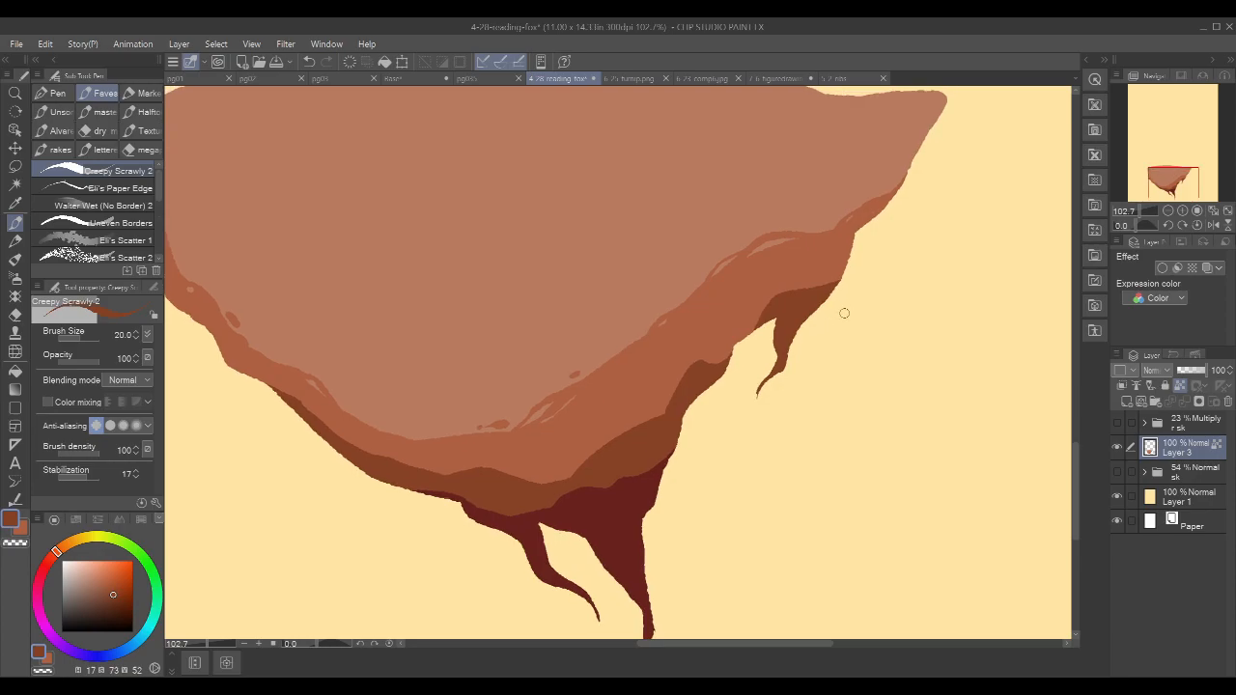
{"action": "left_click_drag", "start_coordinate": [886, 248], "coordinate": [921, 276]}
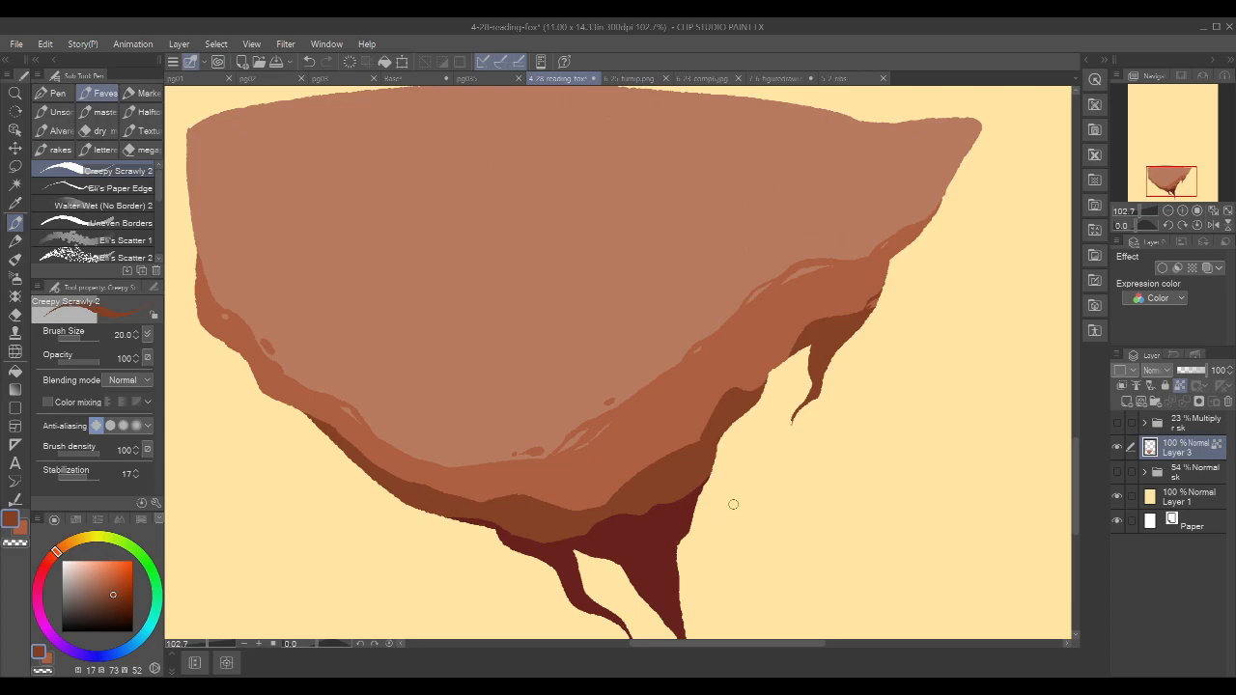
{"action": "left_click", "coordinate": [664, 534], "text": "alt"}
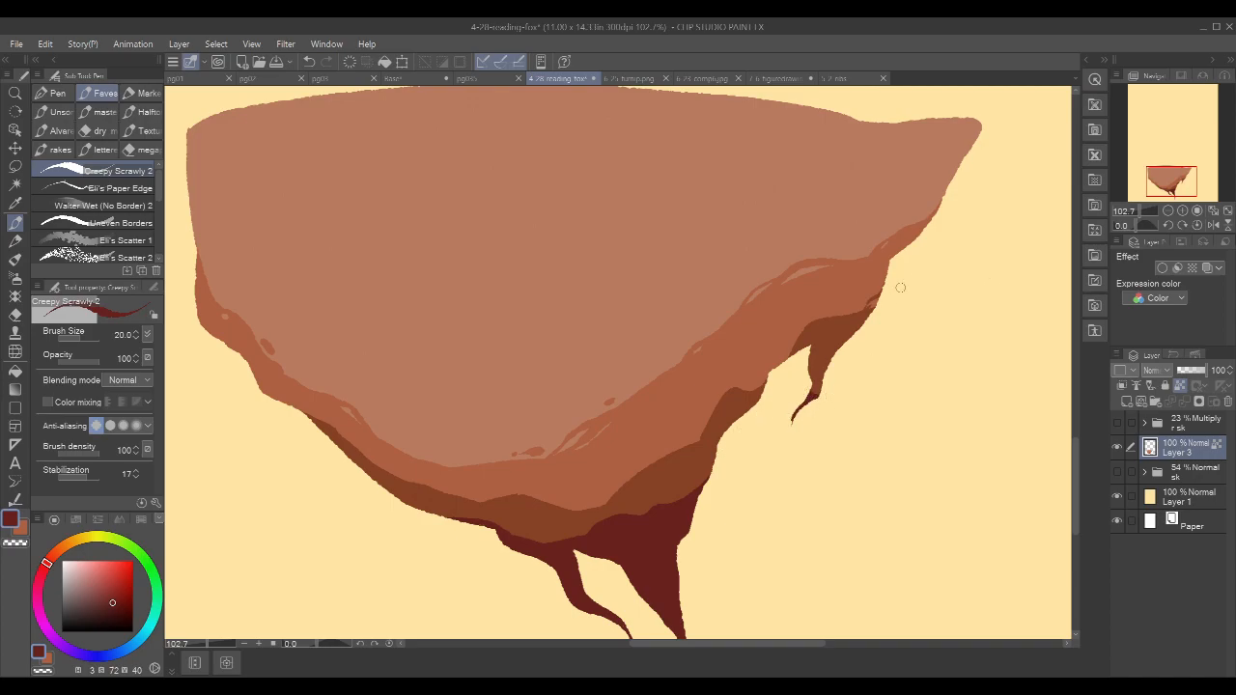
- Break up the left end of the dark brown band's upper edge with alternating orange-brown and dark brown strokes
{"action": "left_click", "coordinate": [836, 326], "text": "alt"}
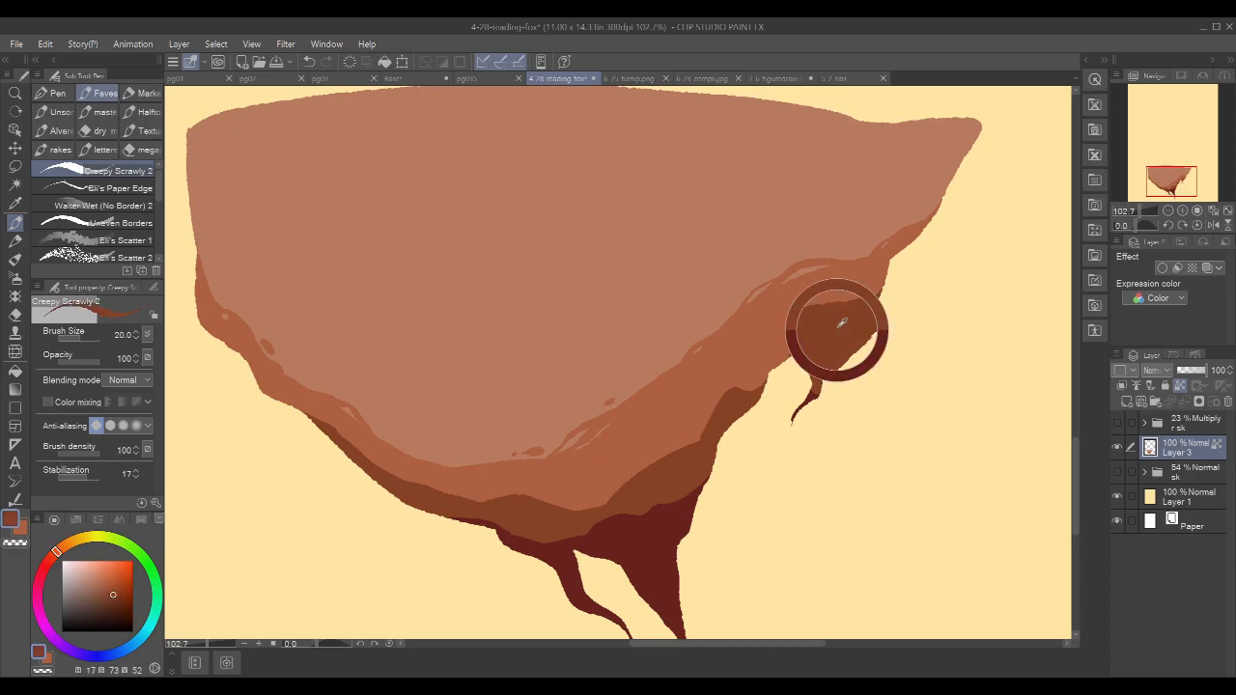
{"action": "key", "text": "x"}
{"action": "left_click", "coordinate": [379, 456], "text": "alt"}
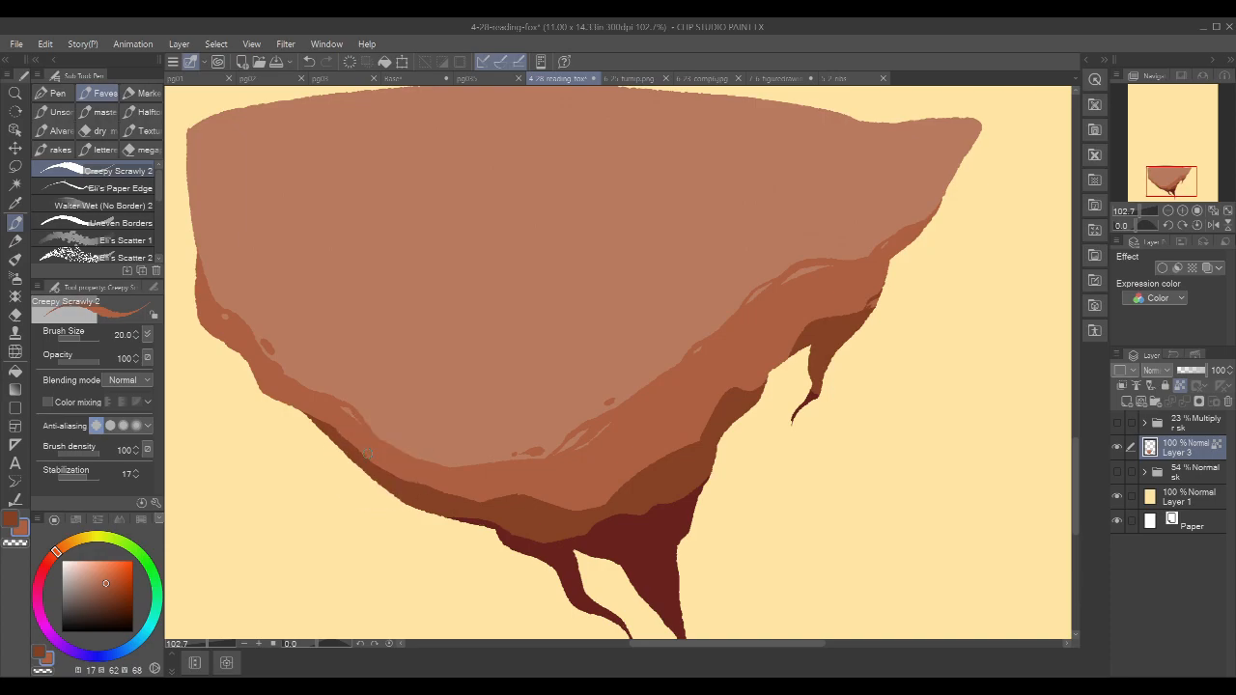
{"action": "left_click_drag", "start_coordinate": [344, 436], "coordinate": [397, 478]}
{"action": "left_click_drag", "start_coordinate": [674, 329], "coordinate": [660, 326]}
{"action": "key", "text": "x"}
{"action": "left_click_drag", "start_coordinate": [314, 423], "coordinate": [336, 440]}
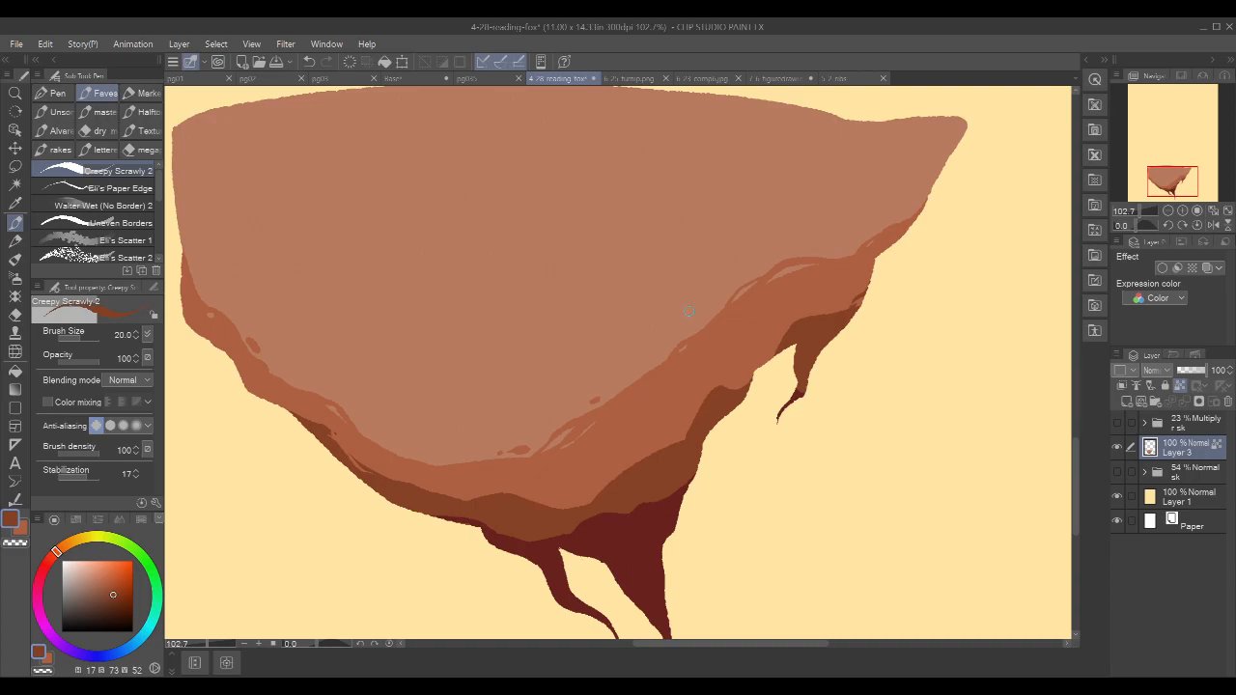
- Add orange-brown strokes into the dark brown band along the island's lower-left curve
{"action": "mouse_move", "coordinate": [651, 287]}
{"action": "left_mouse_down"}
{"action": "mouse_move", "coordinate": [631, 279]}
{"action": "mouse_move", "coordinate": [855, 414]}
{"action": "mouse_move", "coordinate": [838, 458]}
{"action": "left_mouse_up"}
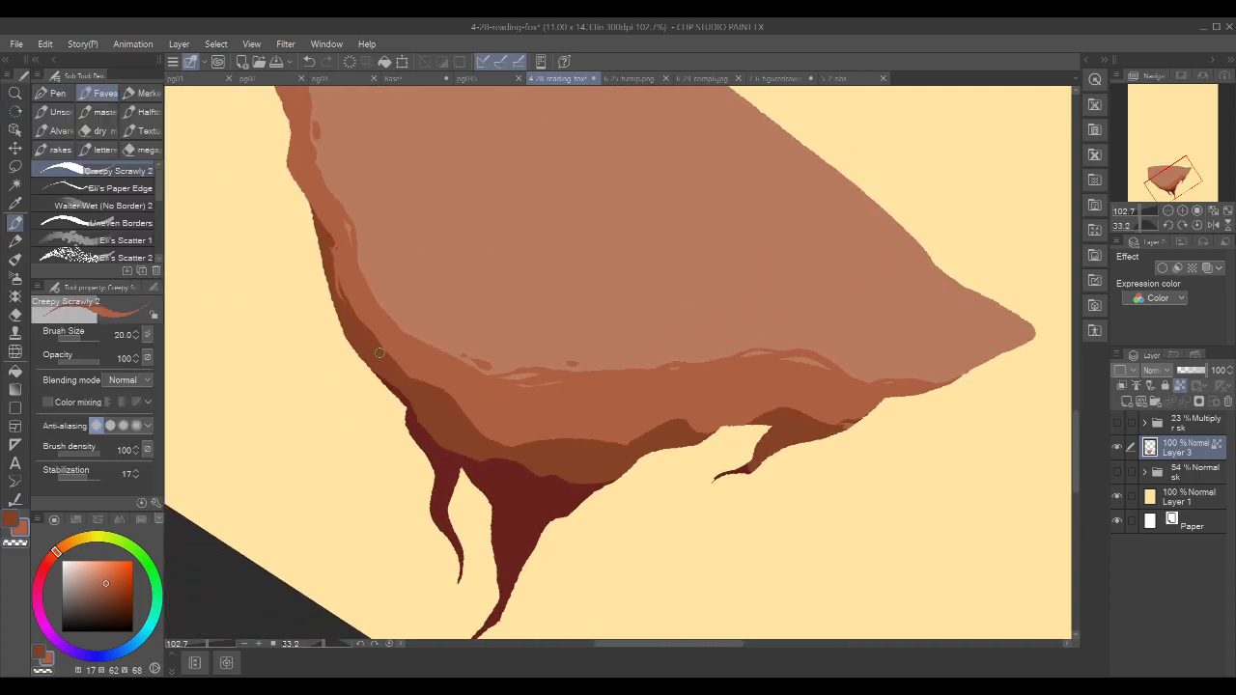
{"action": "left_click_drag", "start_coordinate": [377, 352], "coordinate": [410, 376]}
{"action": "left_click_drag", "start_coordinate": [483, 328], "coordinate": [464, 358]}
- Sample the dark brown and add thin streaks along the band's upper edge above the two bottom roots
{"action": "left_click", "coordinate": [397, 404], "text": "alt"}
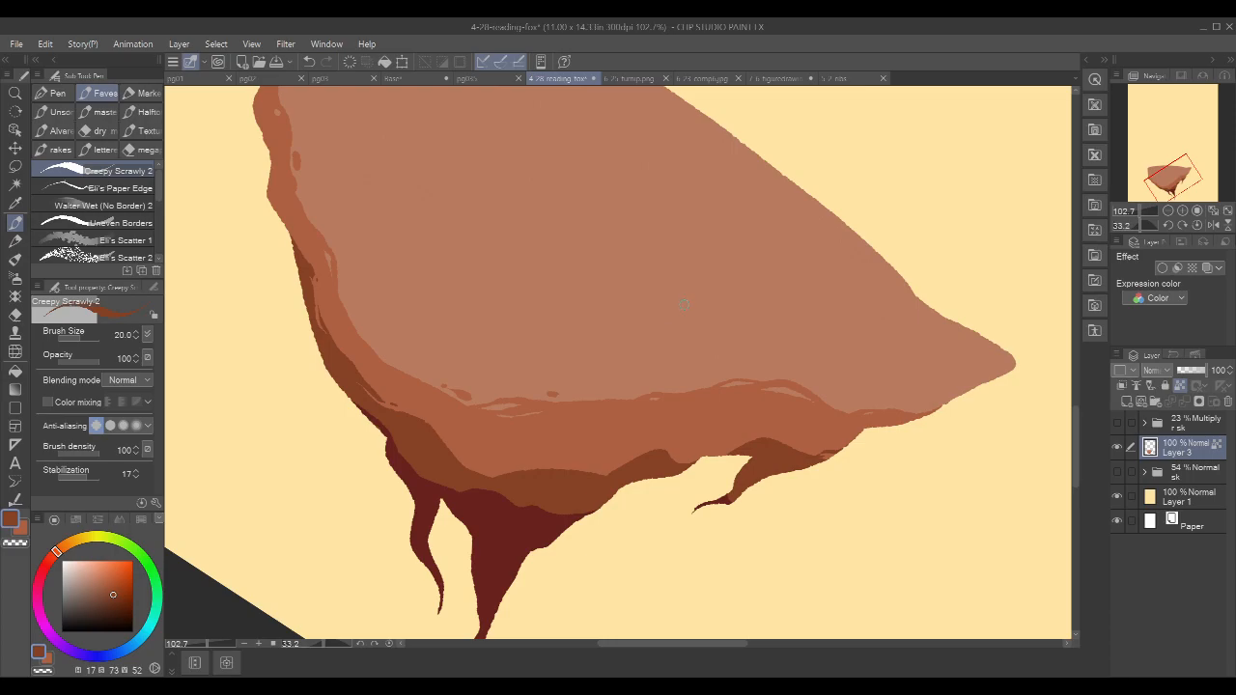
{"action": "left_click_drag", "start_coordinate": [828, 261], "coordinate": [753, 276]}
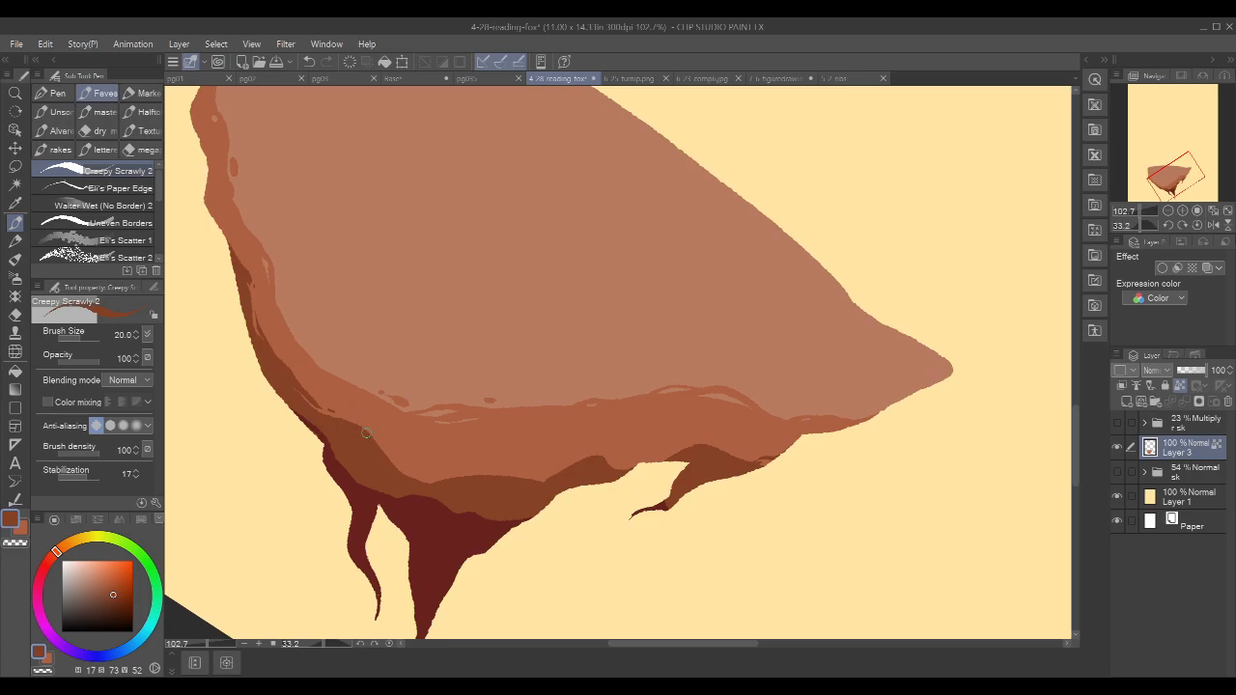
{"action": "key", "text": "ctrl+z"}
{"action": "left_click_drag", "start_coordinate": [365, 428], "coordinate": [427, 486]}
{"action": "left_click_drag", "start_coordinate": [415, 475], "coordinate": [435, 482]}
{"action": "key", "text": "r"}
{"action": "double_click", "coordinate": [910, 301]}
{"action": "left_click_drag", "start_coordinate": [946, 319], "coordinate": [942, 323]}
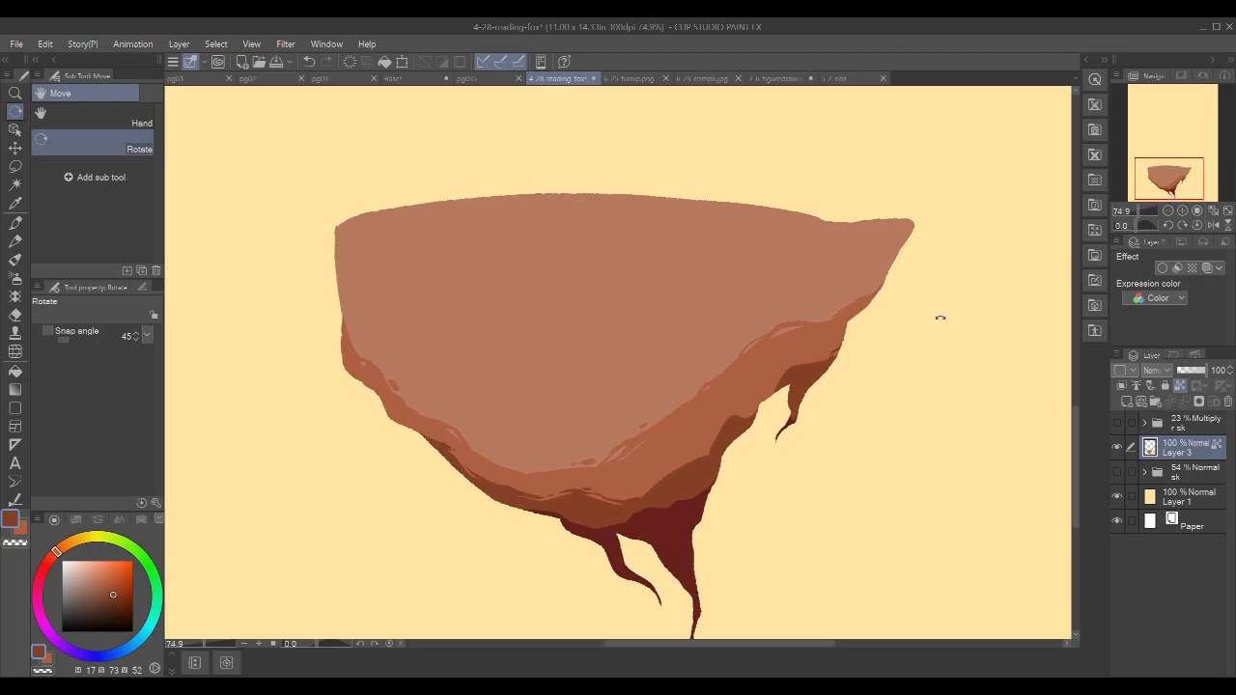
{"action": "key", "text": "p"}
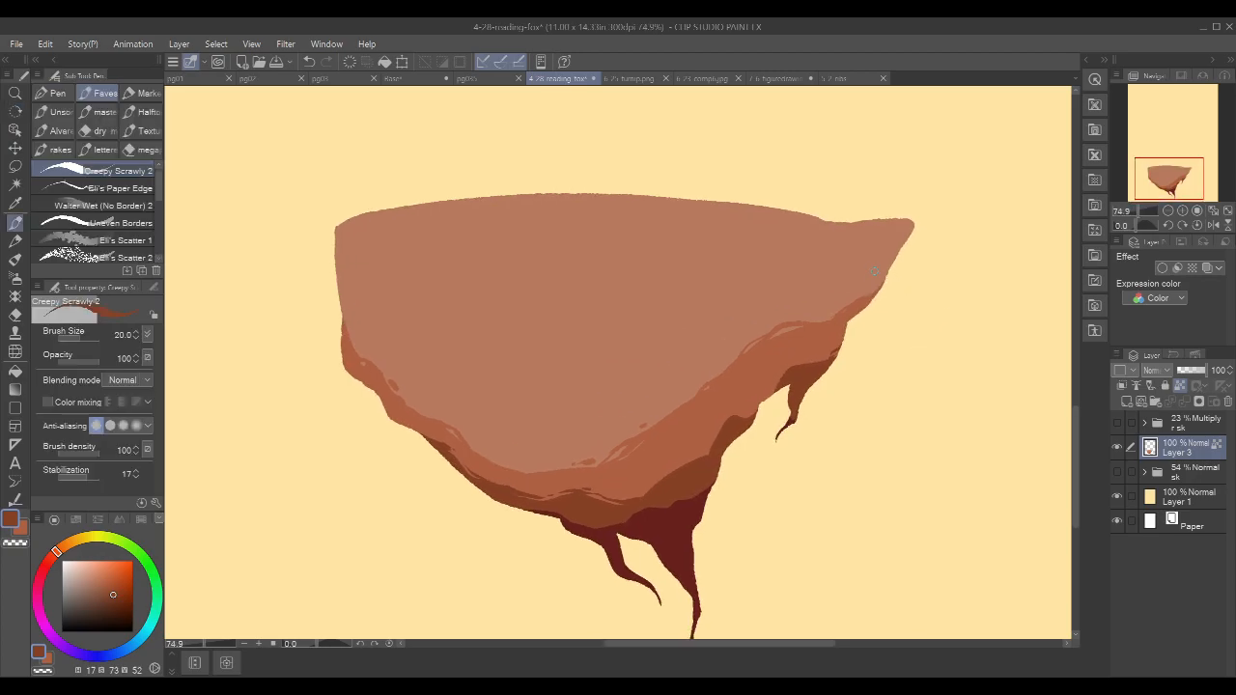
- Add orange-brown streaks into the dark brown patch above the small right root
{"action": "left_click_drag", "start_coordinate": [746, 455], "coordinate": [792, 394]}
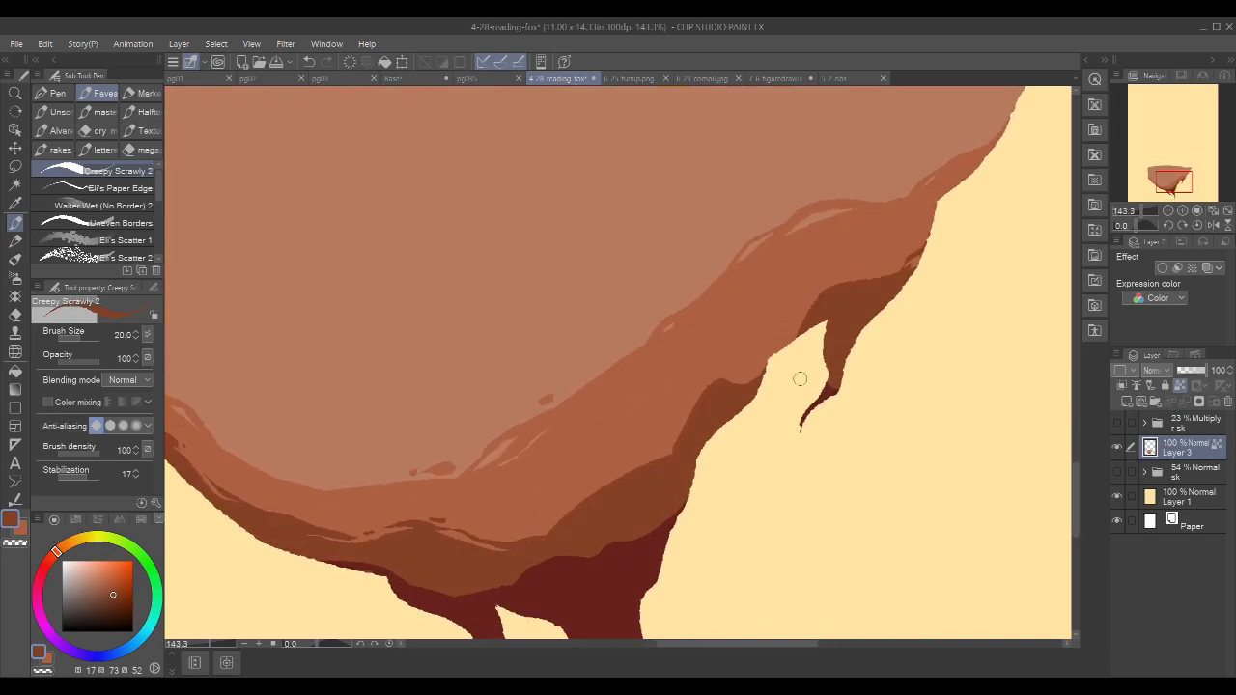
{"action": "key", "text": "x"}
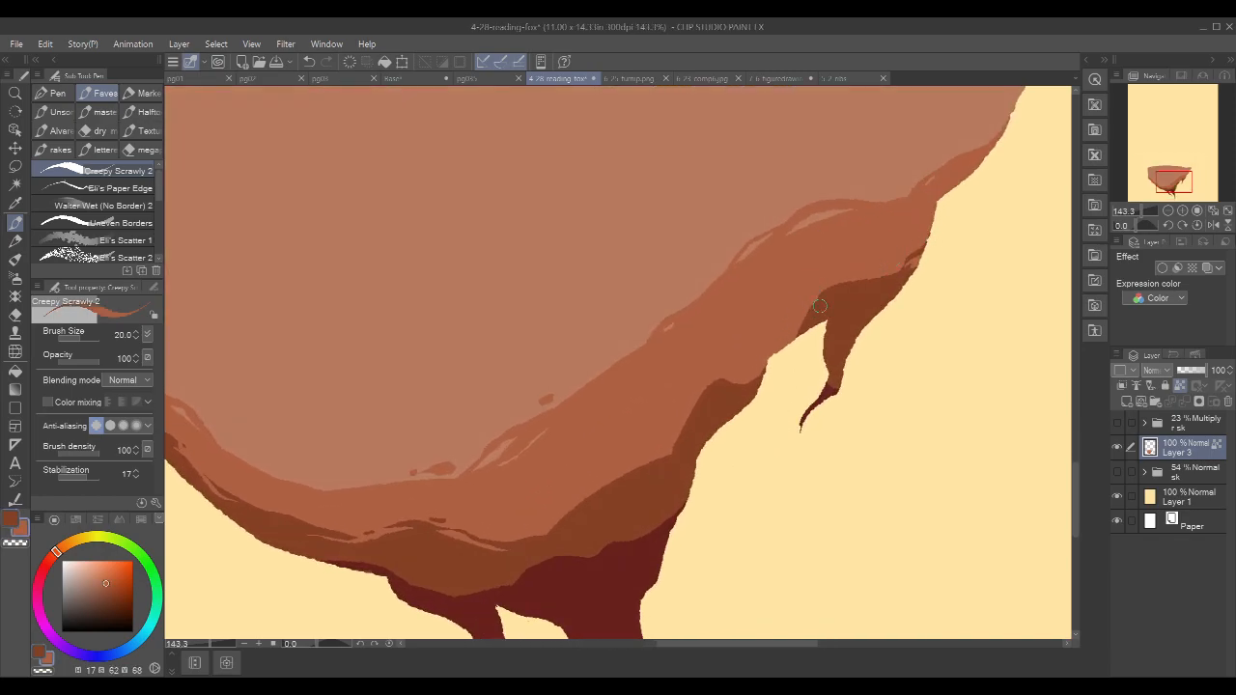
{"action": "left_click_drag", "start_coordinate": [839, 291], "coordinate": [808, 317]}
{"action": "key", "text": "ctrl+z"}
- Add dark brown strokes around the bump of the dark band just left of the small right root
{"action": "key", "text": "x"}
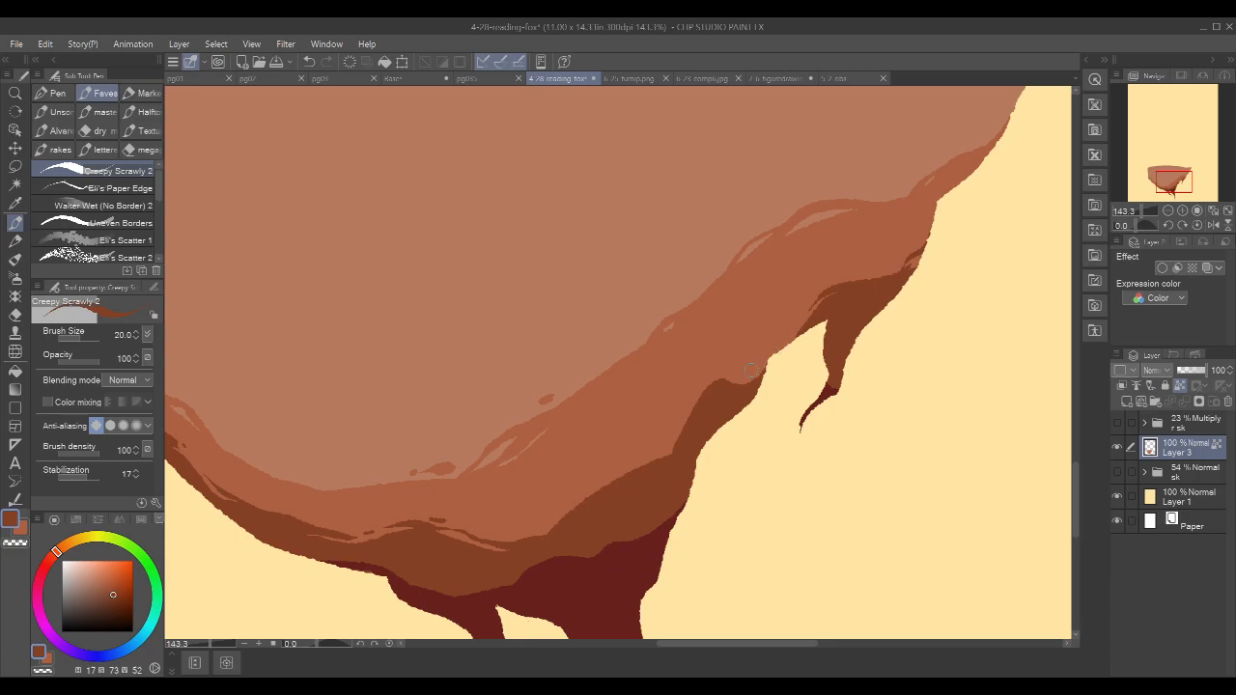
{"action": "left_click_drag", "start_coordinate": [743, 376], "coordinate": [772, 359]}
{"action": "mouse_move", "coordinate": [743, 378]}
{"action": "left_mouse_down"}
{"action": "mouse_move", "coordinate": [792, 352]}
{"action": "mouse_move", "coordinate": [833, 303]}
{"action": "mouse_move", "coordinate": [788, 348]}
{"action": "left_mouse_up"}
{"action": "mouse_move", "coordinate": [699, 419]}
{"action": "left_mouse_down"}
{"action": "mouse_move", "coordinate": [737, 384]}
{"action": "mouse_move", "coordinate": [722, 379]}
{"action": "mouse_move", "coordinate": [707, 429]}
{"action": "left_mouse_up"}
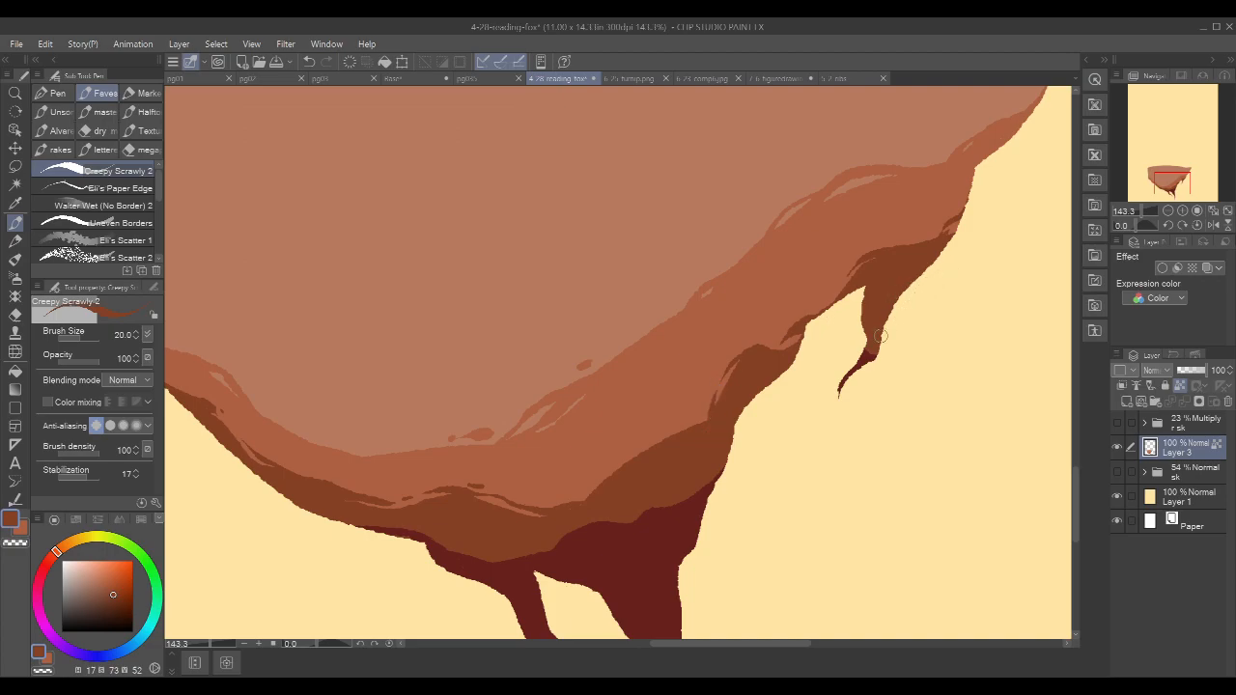
- Roughen the dark brown band's upper edge between the bottom roots and the bump with dark brown and orange-brown streaks
{"action": "left_click_drag", "start_coordinate": [841, 386], "coordinate": [900, 368]}
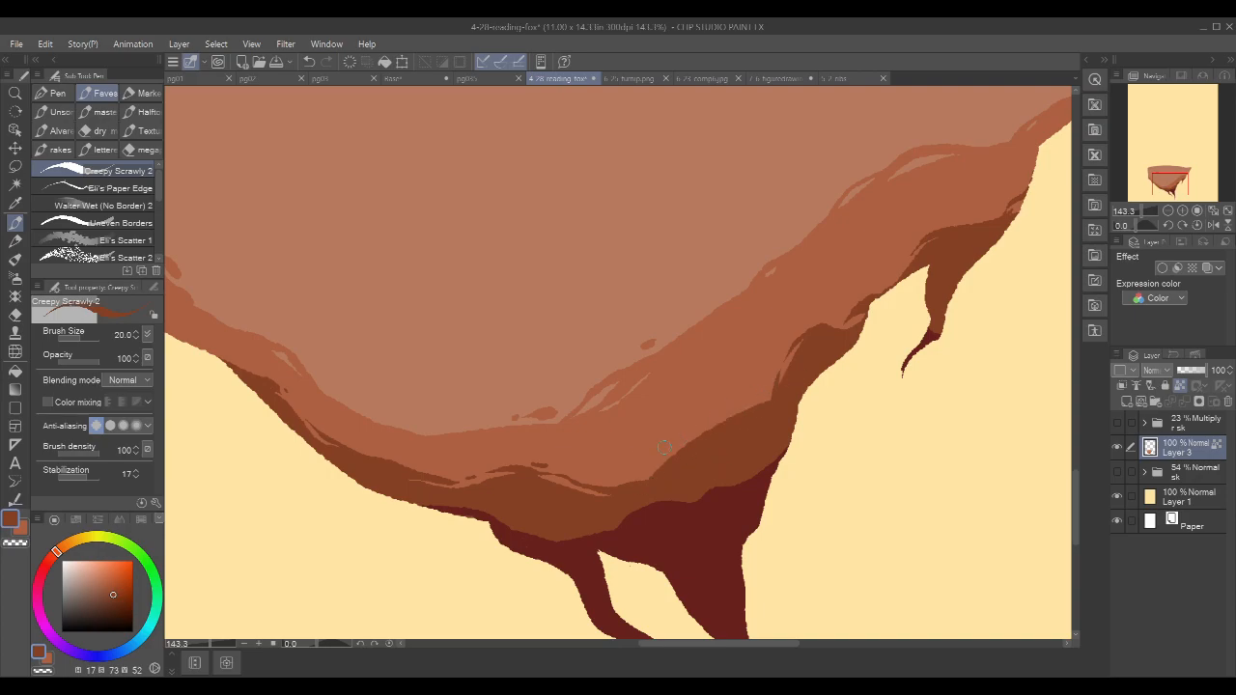
{"action": "left_click_drag", "start_coordinate": [635, 474], "coordinate": [688, 446]}
{"action": "left_click", "coordinate": [729, 422], "text": "alt"}
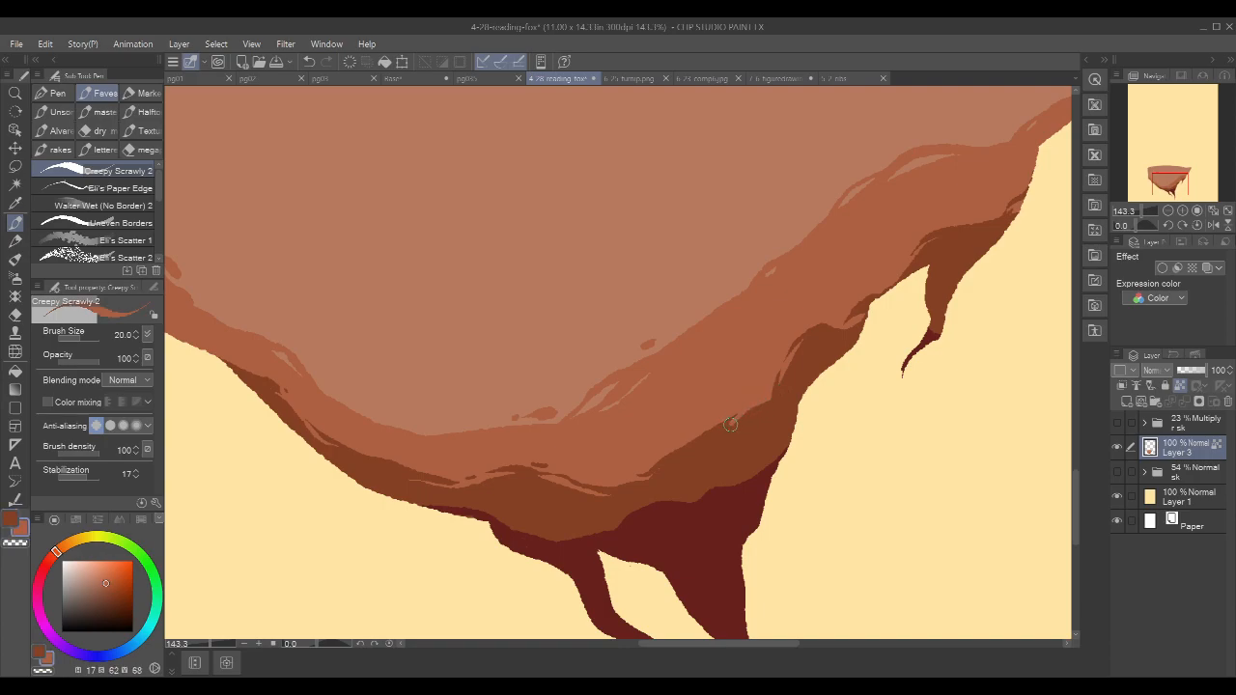
{"action": "scroll", "coordinate": [853, 389], "scroll_direction": "down", "scroll_amount": 2}
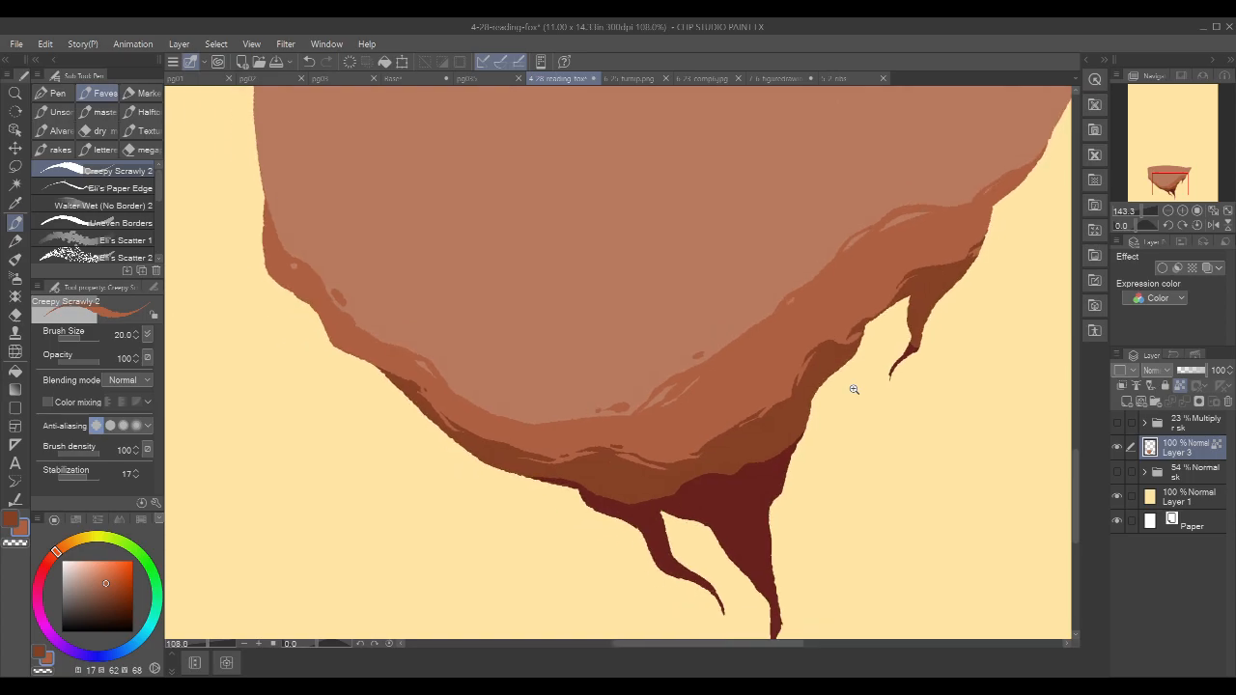
{"action": "scroll", "coordinate": [853, 389], "scroll_direction": "down", "scroll_amount": 2}
{"action": "mouse_move", "coordinate": [943, 386]}
{"action": "left_mouse_down"}
{"action": "mouse_move", "coordinate": [901, 419]}
{"action": "mouse_move", "coordinate": [801, 404]}
{"action": "mouse_move", "coordinate": [794, 388]}
{"action": "left_mouse_up"}
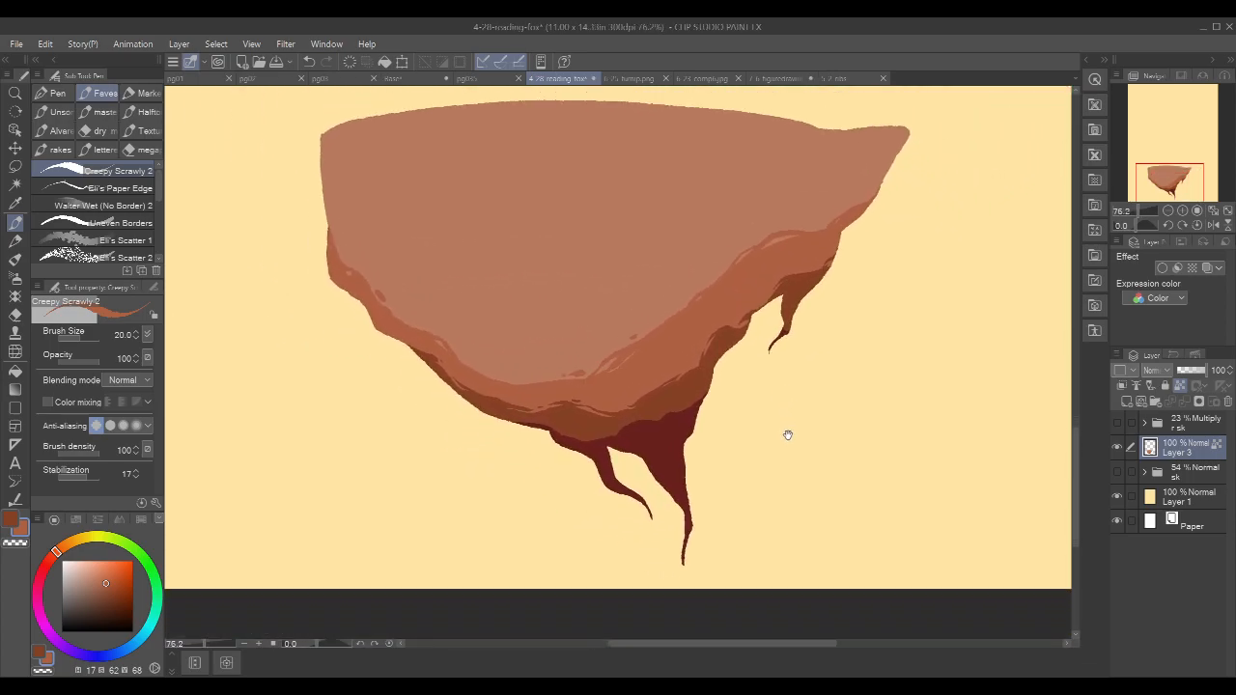
- Sample the dark red and paint streaks up from the left bottom root into the dark brown band
{"action": "left_click", "coordinate": [668, 434], "text": "alt"}
{"action": "left_click", "coordinate": [735, 393], "text": "ctrl"}
{"action": "left_click_drag", "start_coordinate": [736, 394], "coordinate": [739, 391]}
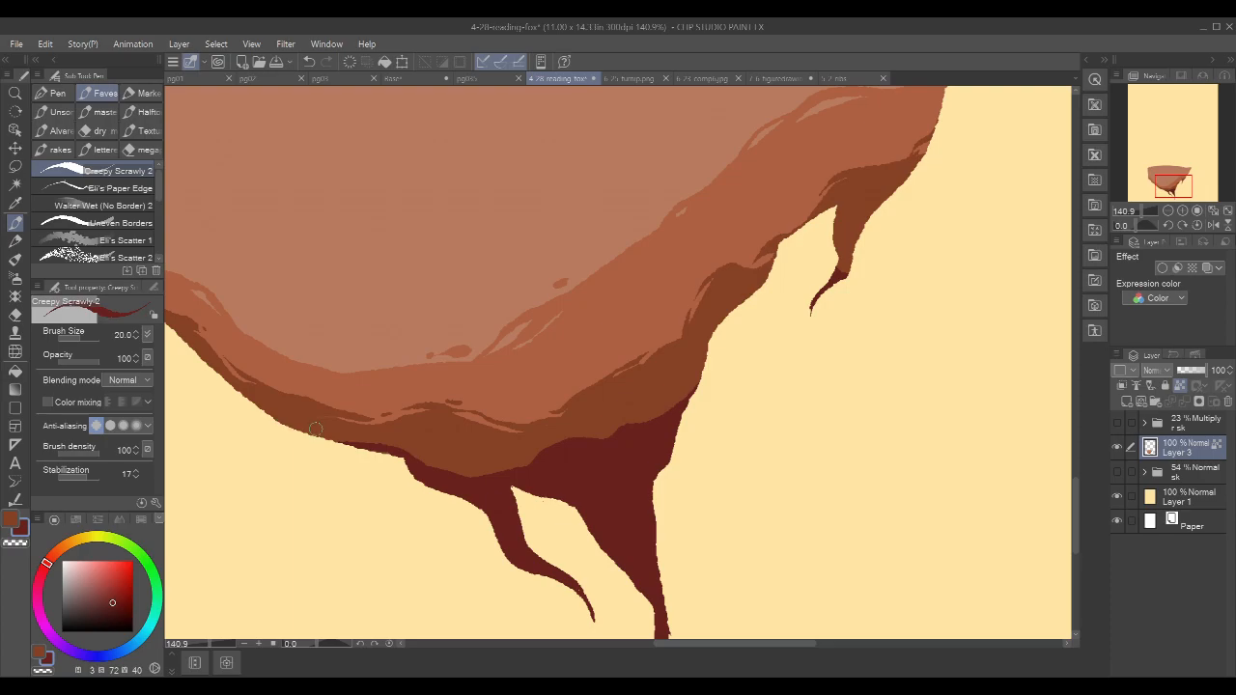
{"action": "key", "text": "shift+space"}
{"action": "mouse_move", "coordinate": [780, 314]}
{"action": "left_mouse_down"}
{"action": "mouse_move", "coordinate": [808, 422]}
{"action": "mouse_move", "coordinate": [792, 438]}
{"action": "left_mouse_up"}
{"action": "key", "text": "space"}
{"action": "left_click_drag", "start_coordinate": [920, 352], "coordinate": [894, 388]}
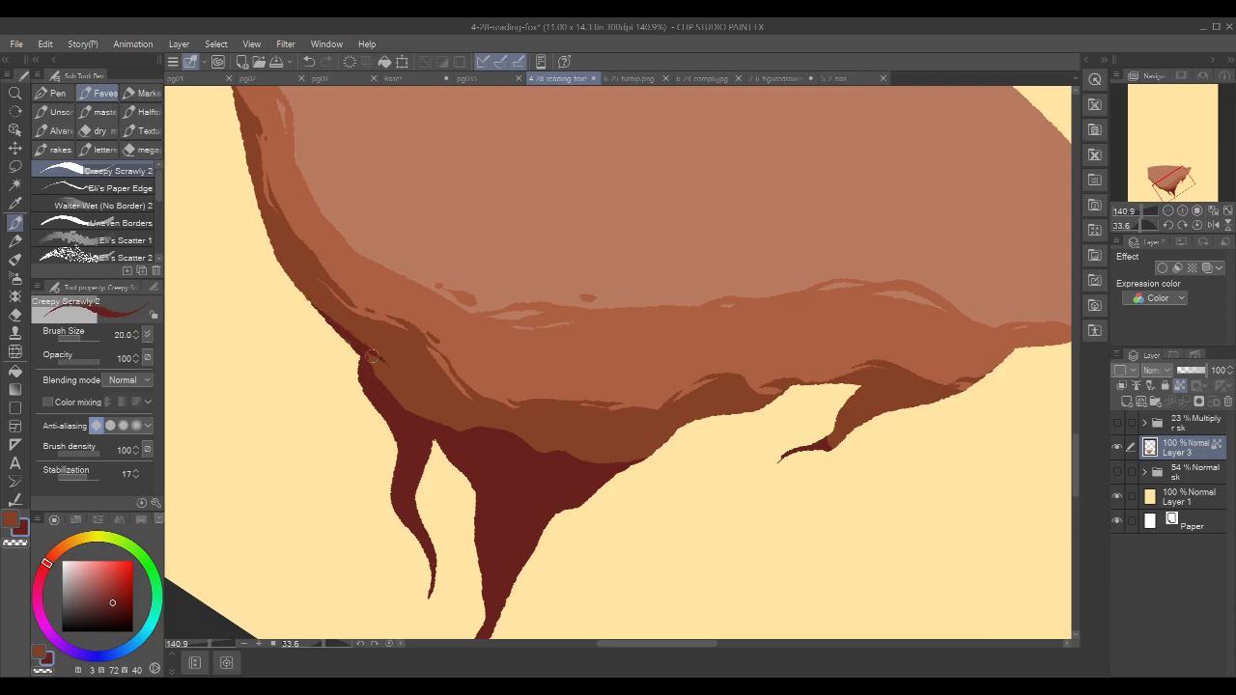
{"action": "left_click_drag", "start_coordinate": [309, 301], "coordinate": [382, 345]}
{"action": "left_click_drag", "start_coordinate": [390, 355], "coordinate": [394, 410]}
{"action": "left_click_drag", "start_coordinate": [362, 346], "coordinate": [378, 397]}
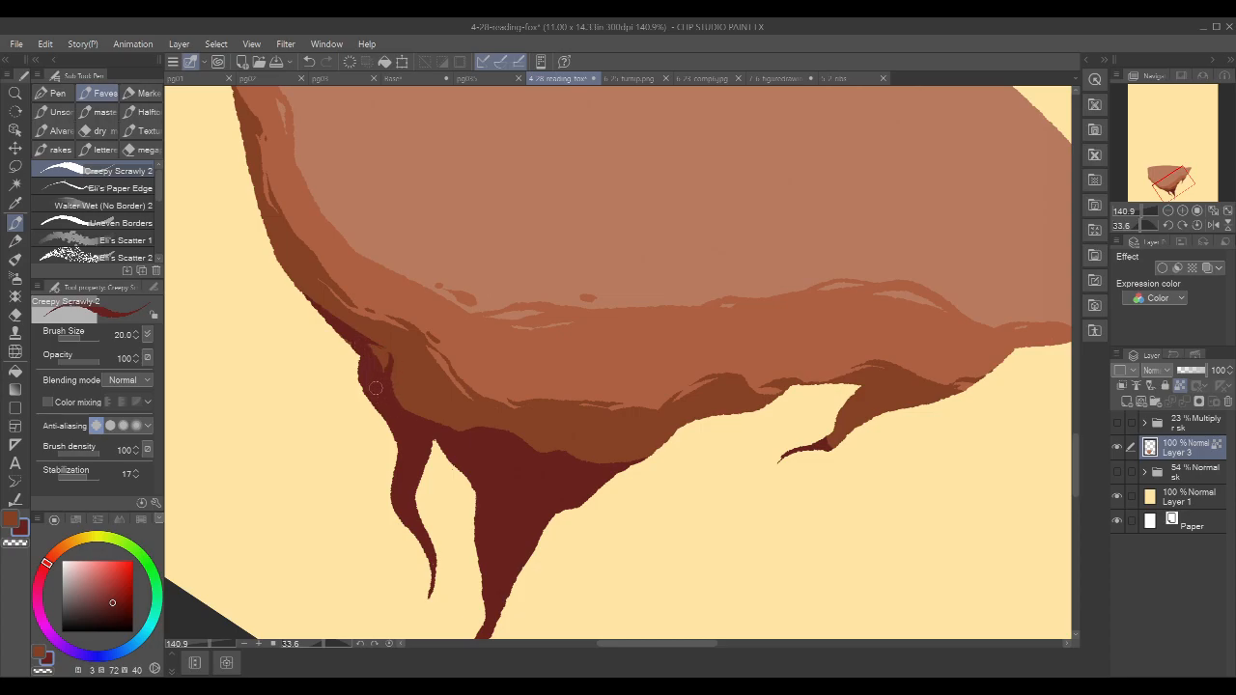
{"action": "mouse_move", "coordinate": [342, 336]}
{"action": "left_mouse_down"}
{"action": "mouse_move", "coordinate": [375, 350]}
{"action": "mouse_move", "coordinate": [383, 378]}
{"action": "mouse_move", "coordinate": [444, 428]}
{"action": "left_mouse_up"}
{"action": "key", "text": "ctrl+z"}
{"action": "key", "text": "ctrl+z"}
{"action": "left_click_drag", "start_coordinate": [743, 236], "coordinate": [673, 254]}
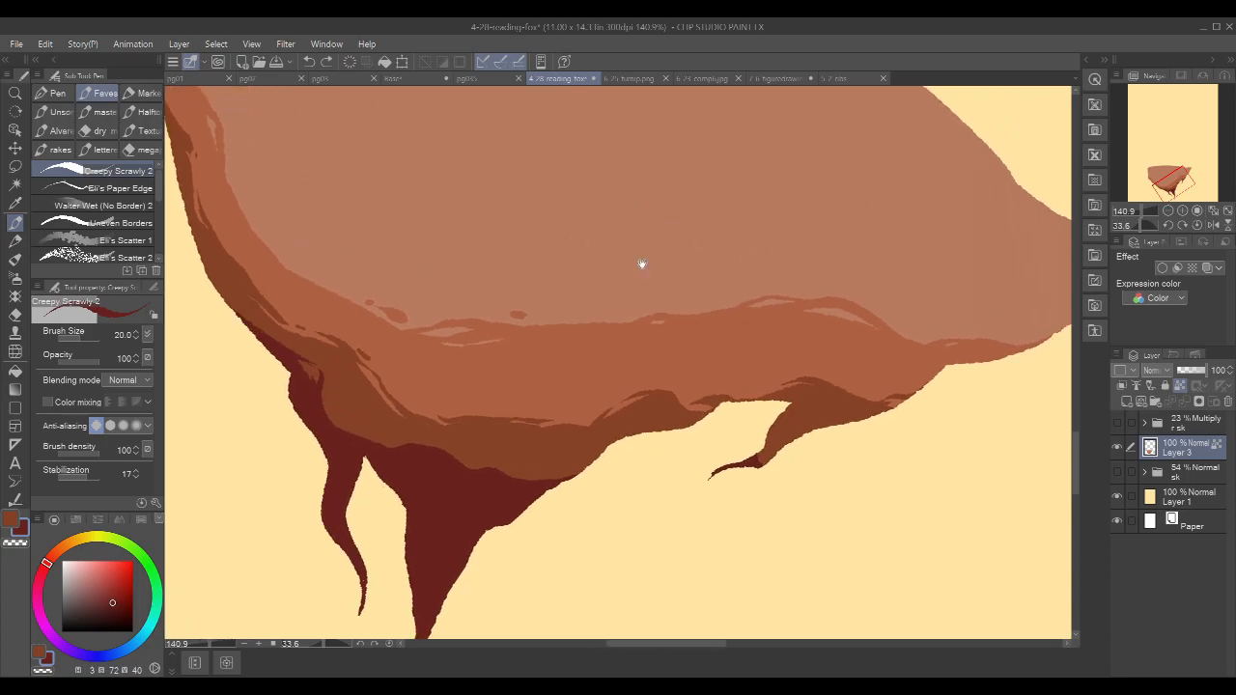
- Roughen the dark red band's upper edge above the large bottom root with brown and dark red streaks
{"action": "mouse_move", "coordinate": [326, 400]}
{"action": "left_mouse_down"}
{"action": "mouse_move", "coordinate": [353, 437]}
{"action": "mouse_move", "coordinate": [347, 421]}
{"action": "mouse_move", "coordinate": [391, 446]}
{"action": "left_mouse_up"}
{"action": "key", "text": "ctrl+z"}
{"action": "key", "text": "x"}
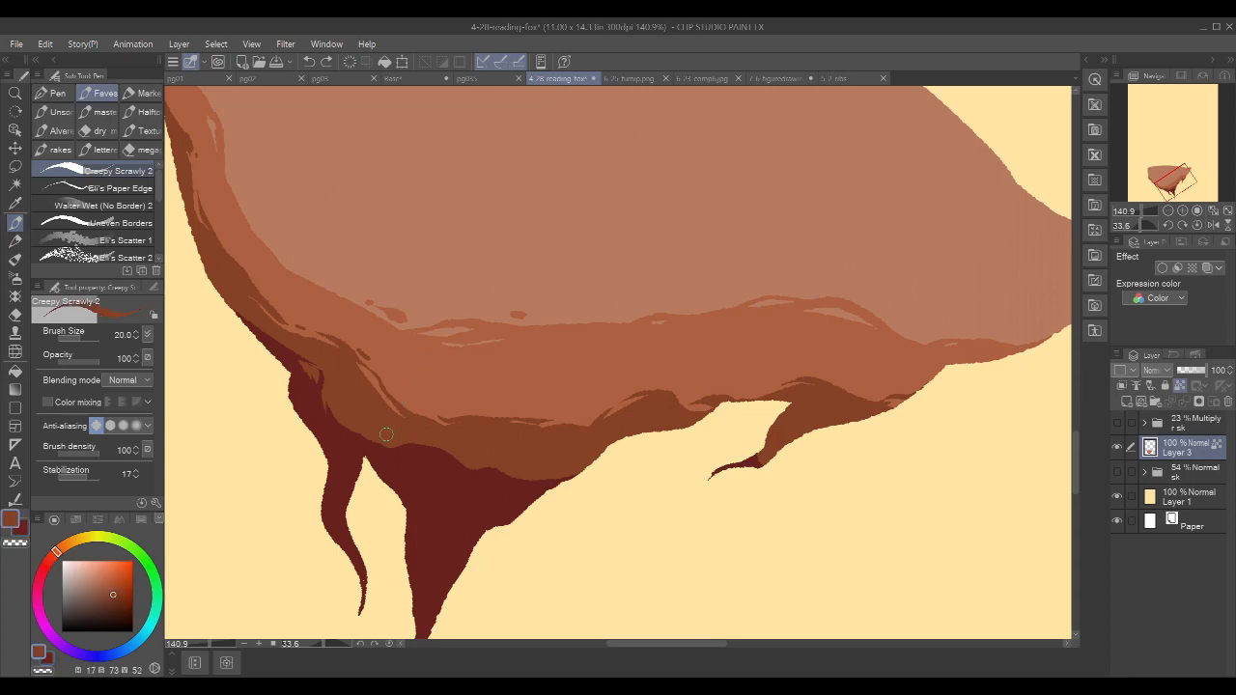
{"action": "mouse_move", "coordinate": [454, 459]}
{"action": "left_mouse_down"}
{"action": "mouse_move", "coordinate": [417, 451]}
{"action": "mouse_move", "coordinate": [489, 481]}
{"action": "left_mouse_up"}
{"action": "left_click_drag", "start_coordinate": [769, 335], "coordinate": [762, 322]}
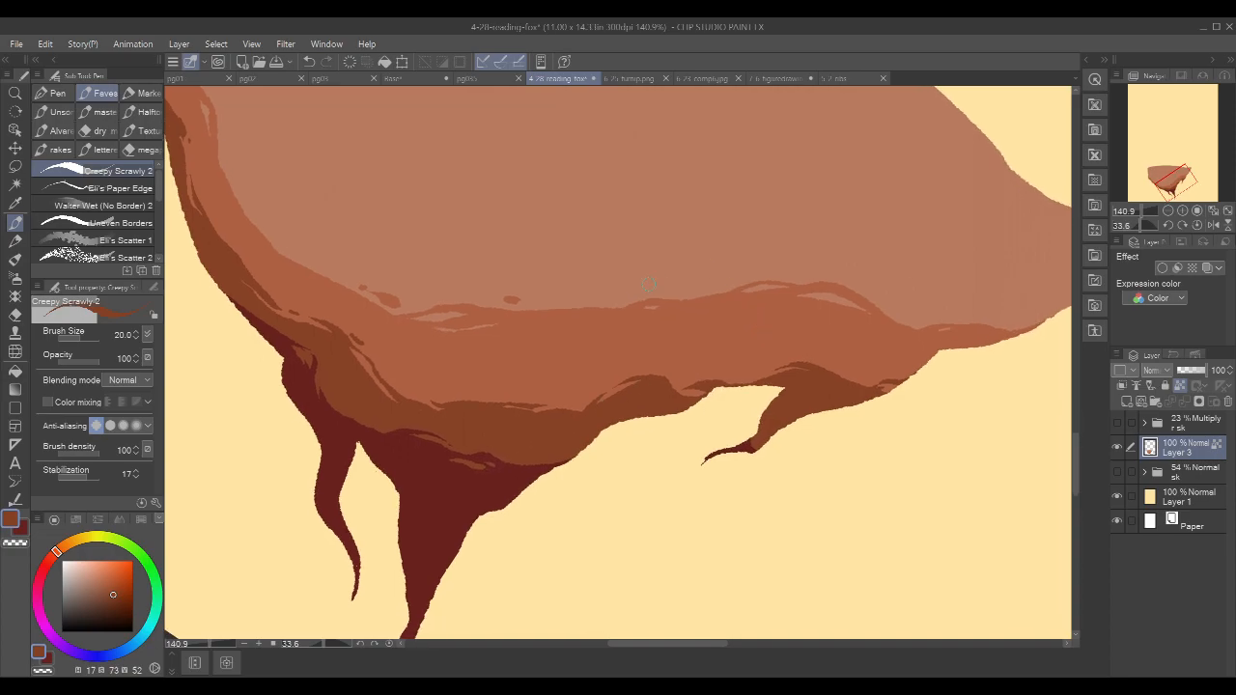
{"action": "left_click", "coordinate": [516, 470], "text": "alt"}
{"action": "left_click_drag", "start_coordinate": [553, 464], "coordinate": [579, 461]}
- Reset the canvas rotation, pick a darker red (3, 79, 25) and shade the tips of the two bottom roots
{"action": "key", "text": "shift+space"}
{"action": "left_click_drag", "start_coordinate": [838, 311], "coordinate": [922, 345]}
{"action": "scroll", "coordinate": [938, 337], "scroll_direction": "down", "scroll_amount": 3}
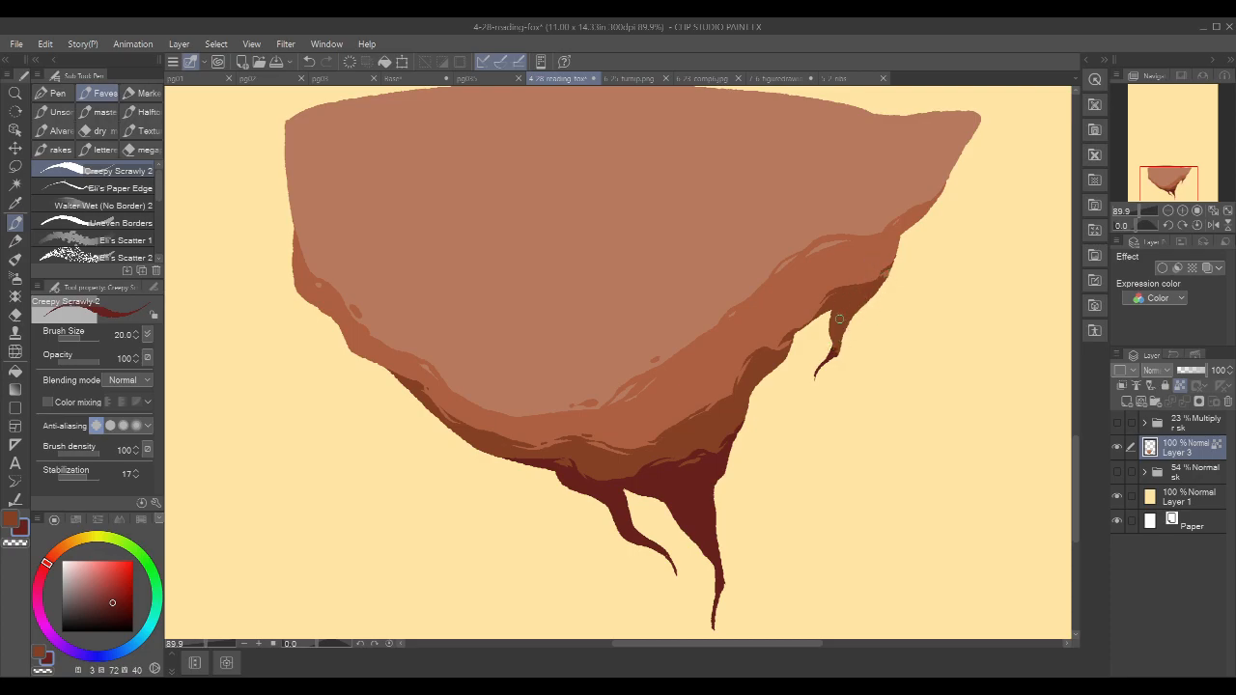
{"action": "scroll", "coordinate": [889, 319], "scroll_direction": "down", "scroll_amount": 3}
{"action": "left_click_drag", "start_coordinate": [888, 336], "coordinate": [815, 353]}
{"action": "left_click", "coordinate": [119, 611]}
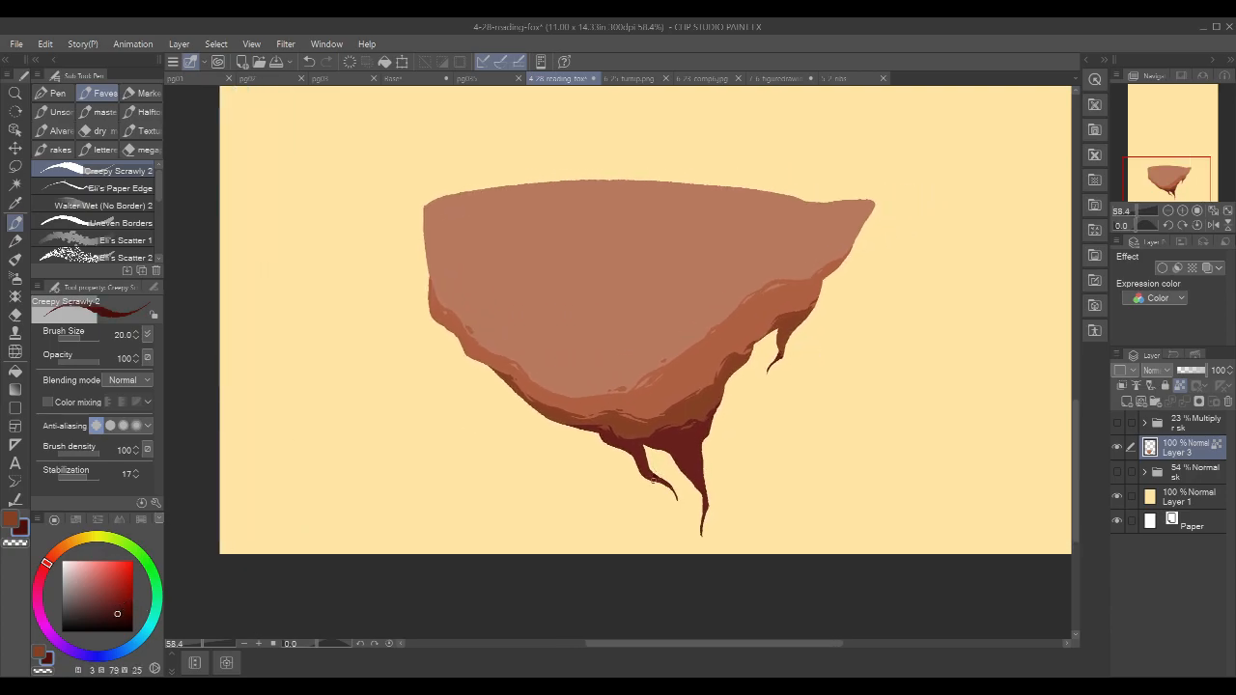
{"action": "left_click_drag", "start_coordinate": [660, 475], "coordinate": [670, 487]}
{"action": "key", "text": "ctrl+z"}
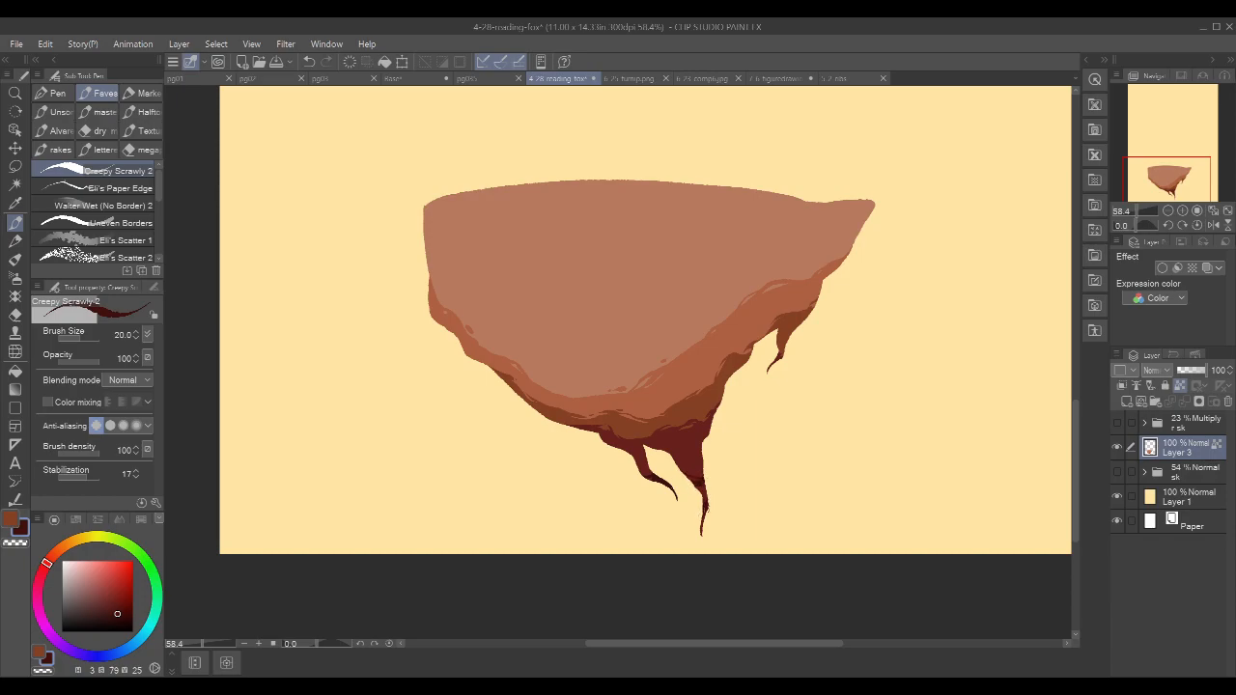
- Show the multiply sketch folder, compare the island's underside with the sketch, and hide the folder again
{"action": "left_click", "coordinate": [1117, 422]}
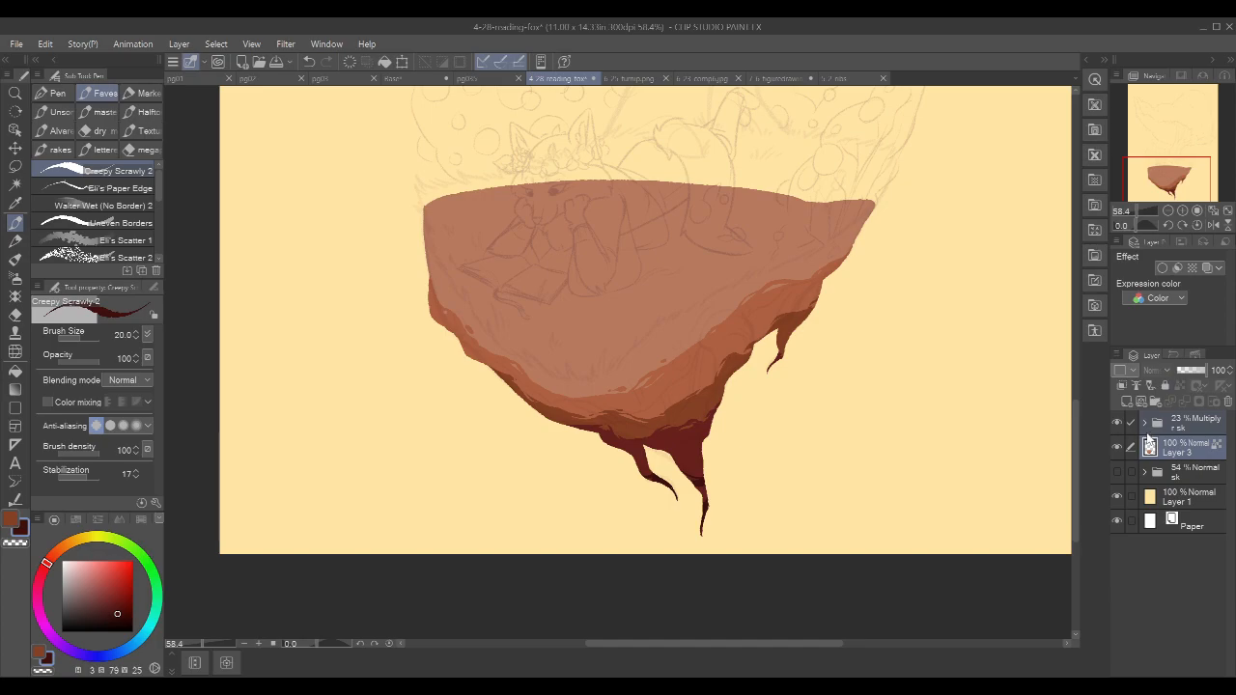
{"action": "scroll", "coordinate": [676, 386], "scroll_direction": "up", "scroll_amount": 5}
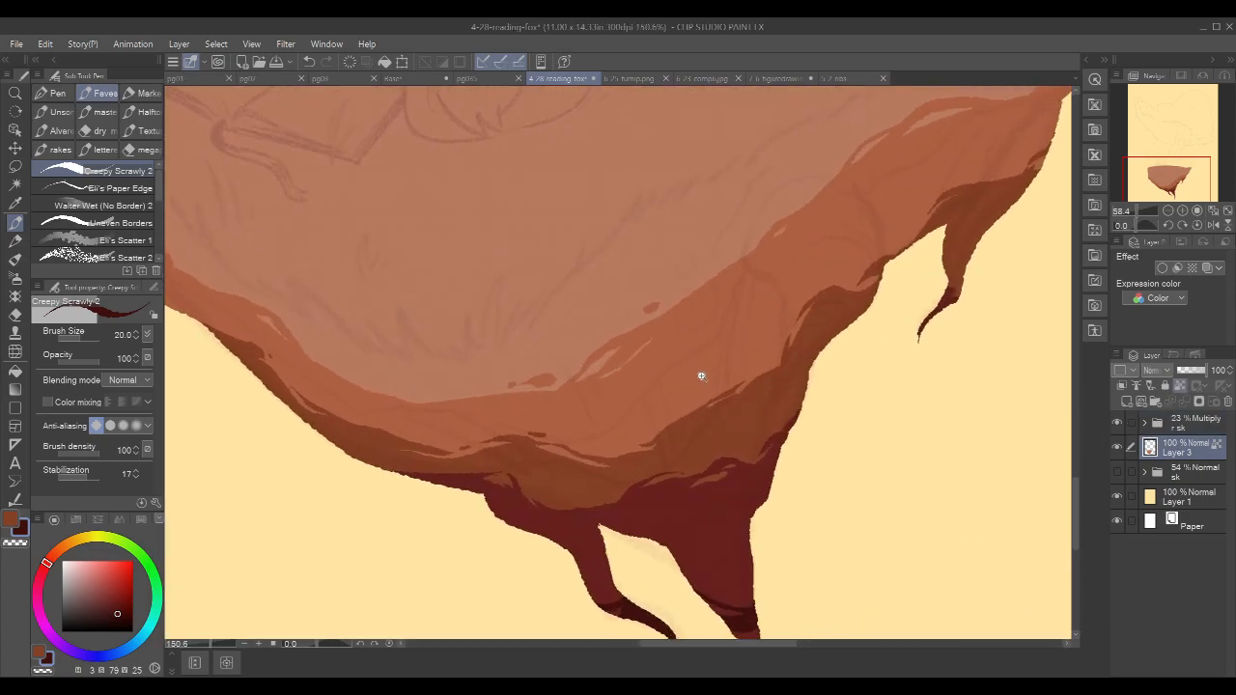
{"action": "scroll", "coordinate": [561, 398], "scroll_direction": "down", "scroll_amount": 1}
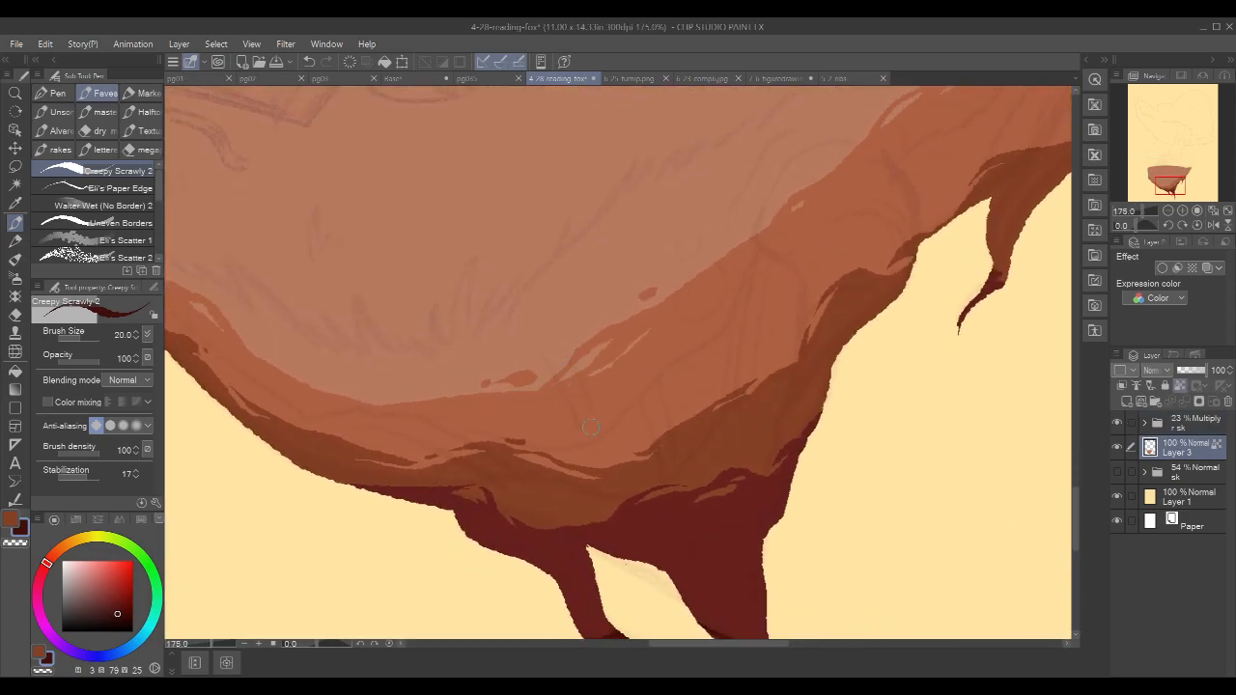
{"action": "scroll", "coordinate": [850, 288], "scroll_direction": "down", "scroll_amount": 4}
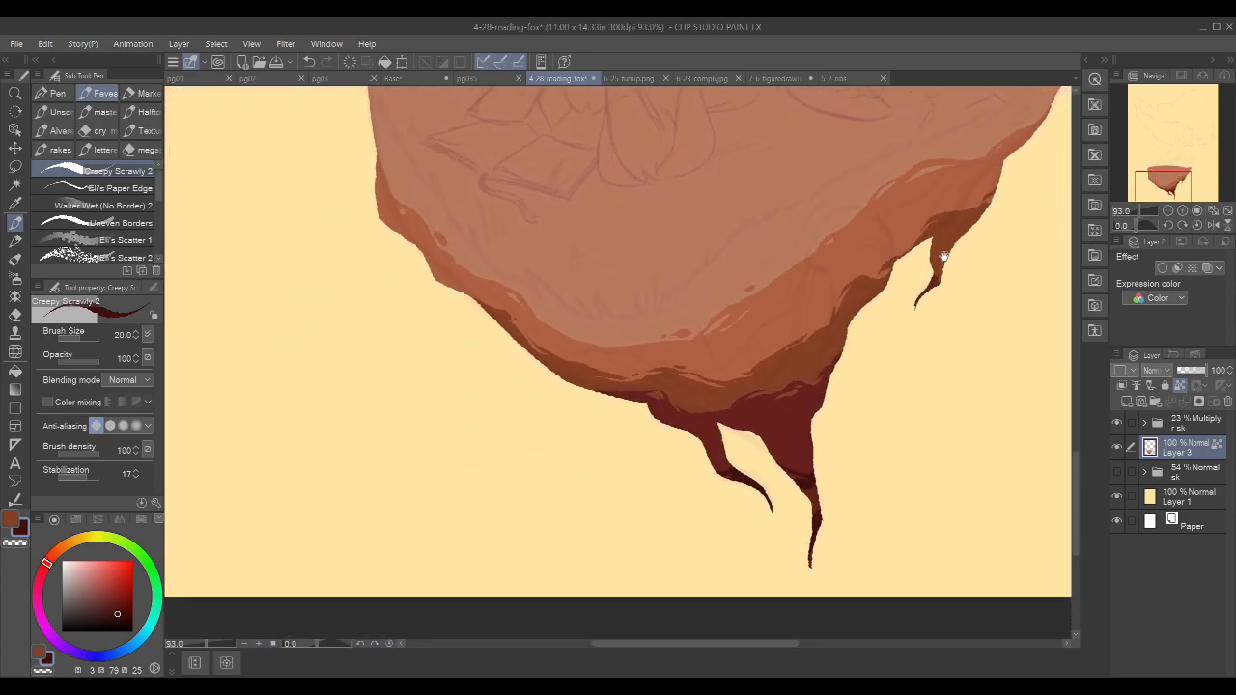
{"action": "scroll", "coordinate": [665, 326], "scroll_direction": "up", "scroll_amount": 2}
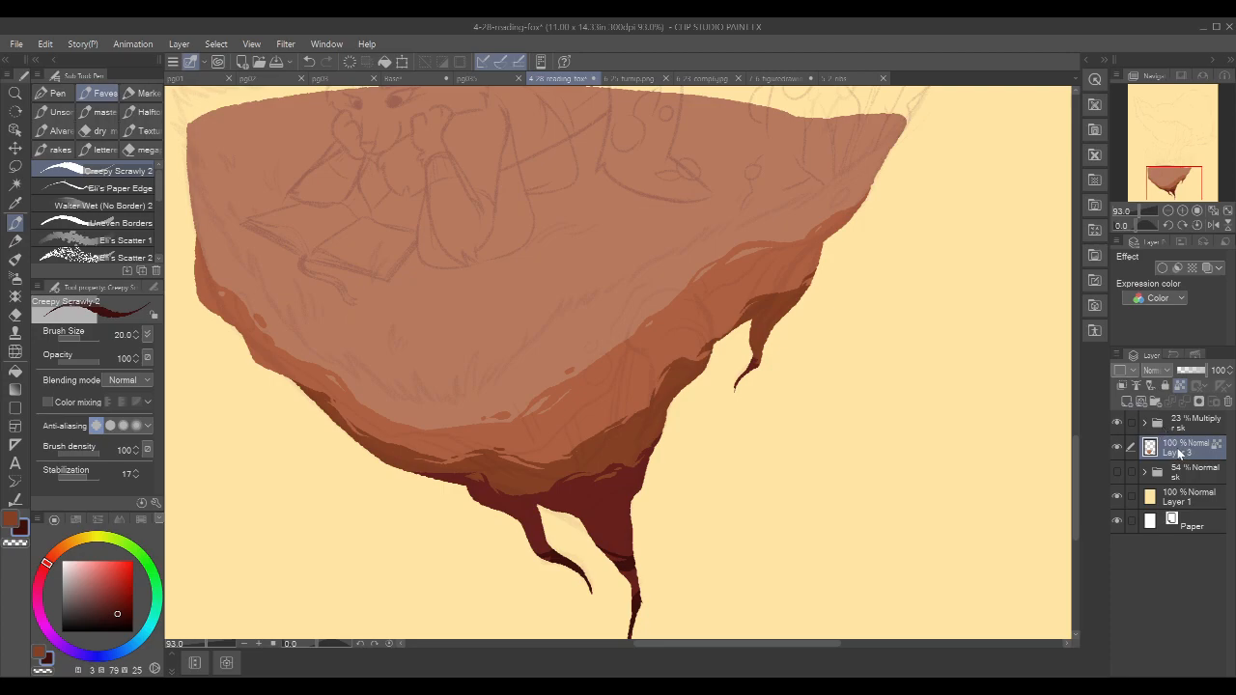
{"action": "left_click", "coordinate": [1116, 423]}
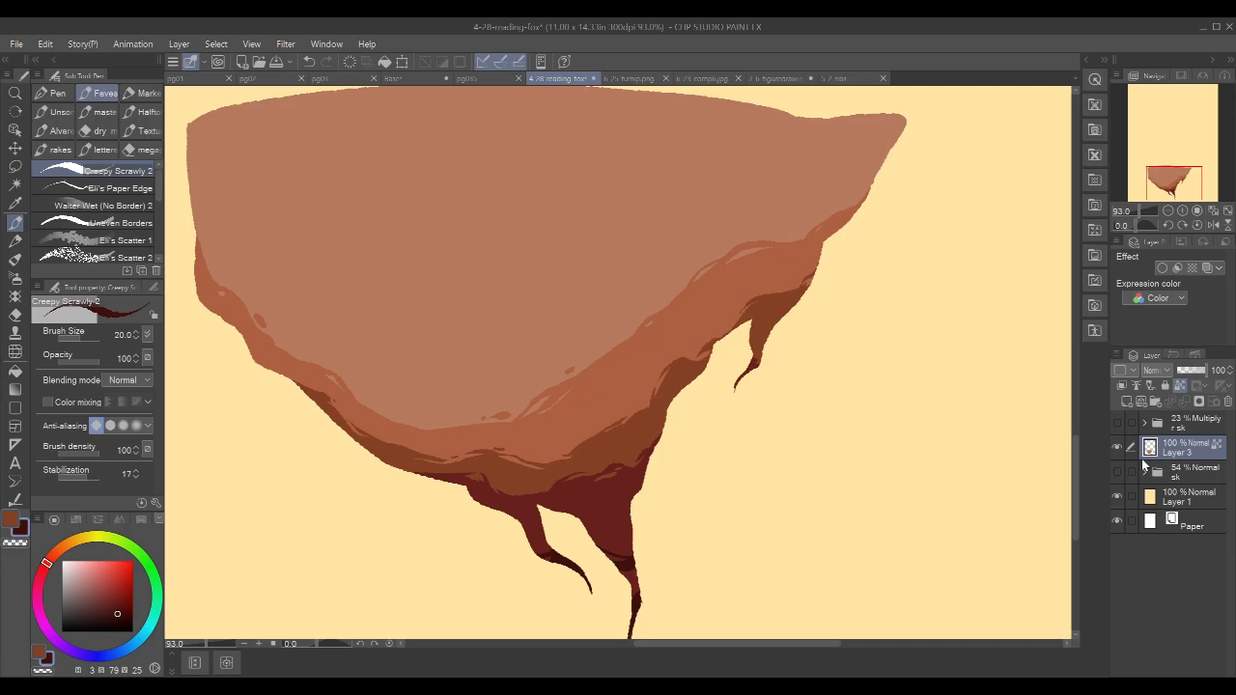
{"action": "scroll", "coordinate": [723, 215], "scroll_direction": "down", "scroll_amount": 2}
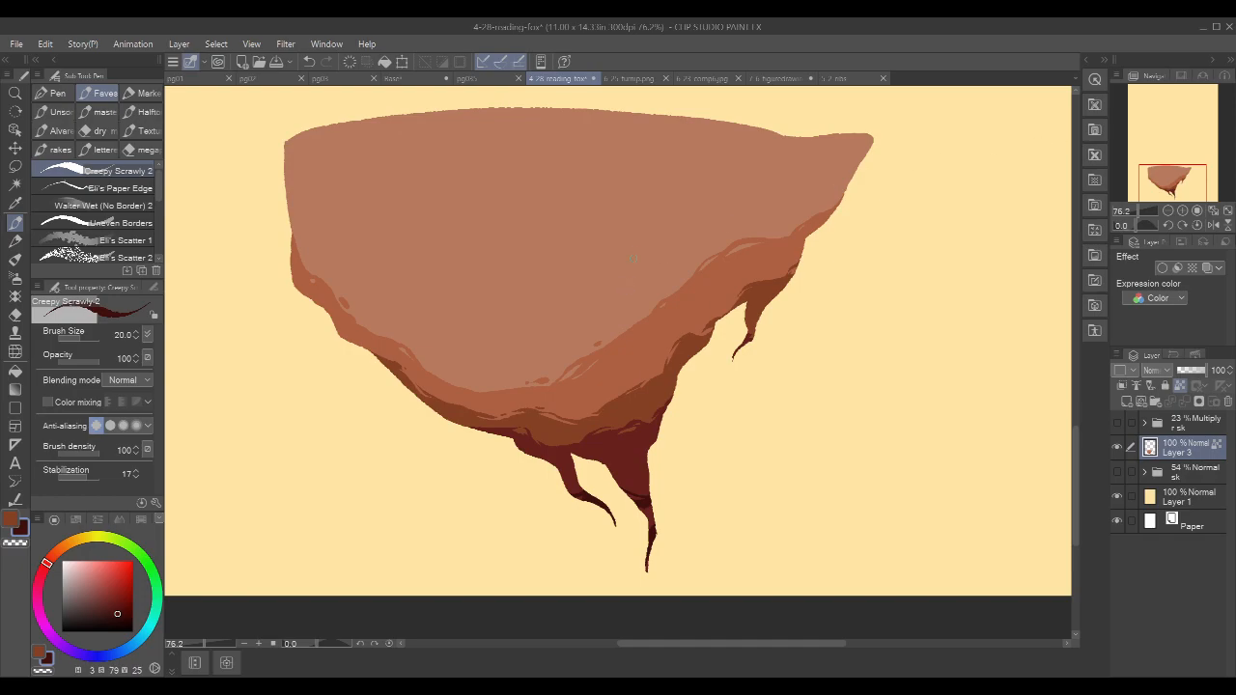
- Sample the light brown of the island's face and try to select the orange-brown band by colour
{"action": "left_click", "coordinate": [634, 272], "text": "alt"}
{"action": "left_click", "coordinate": [213, 48]}
{"action": "left_click", "coordinate": [259, 180]}
{"action": "left_click", "coordinate": [569, 371]}
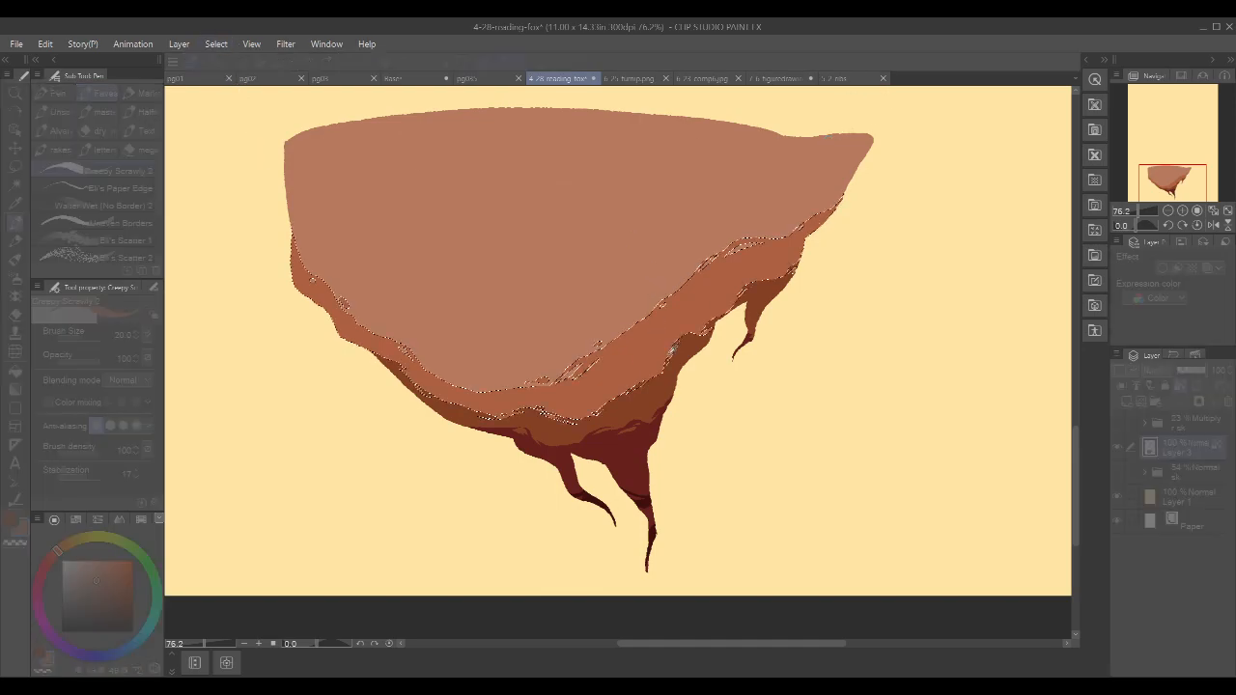
{"action": "left_click", "coordinate": [519, 383]}
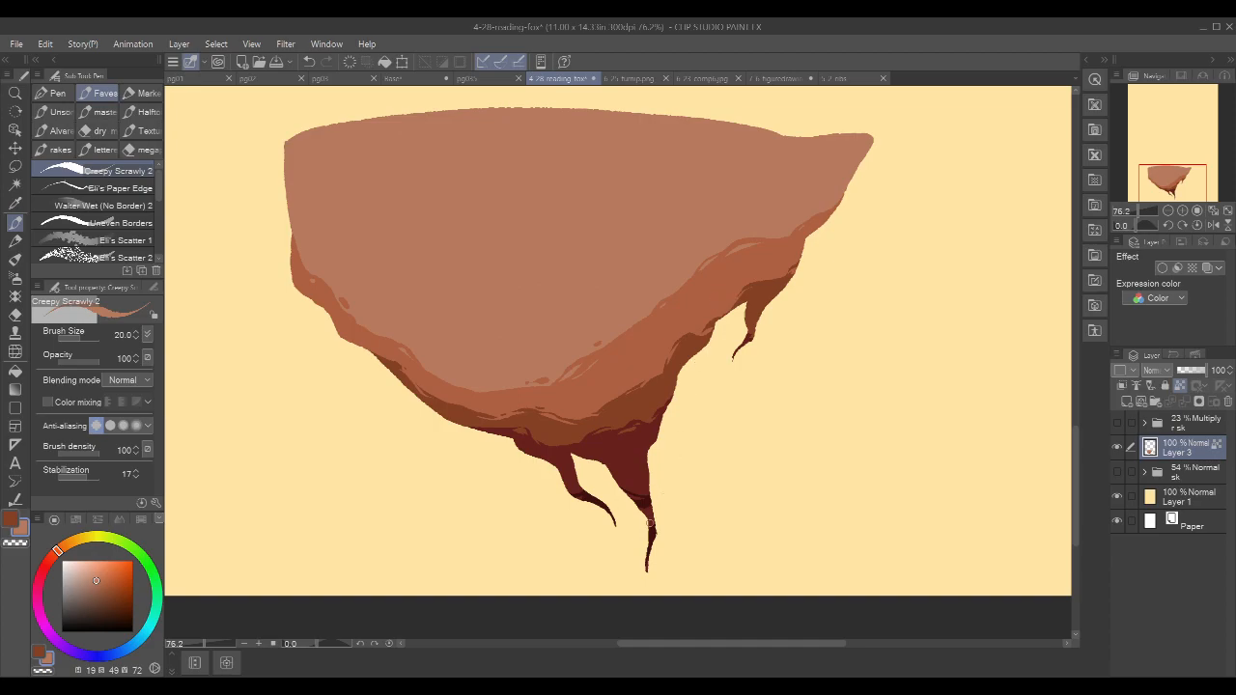
- Select the orange-brown band by colour and paint thin light brown vertical streaks across it
{"action": "left_click", "coordinate": [214, 45]}
{"action": "left_click", "coordinate": [270, 185]}
{"action": "left_click", "coordinate": [658, 353]}
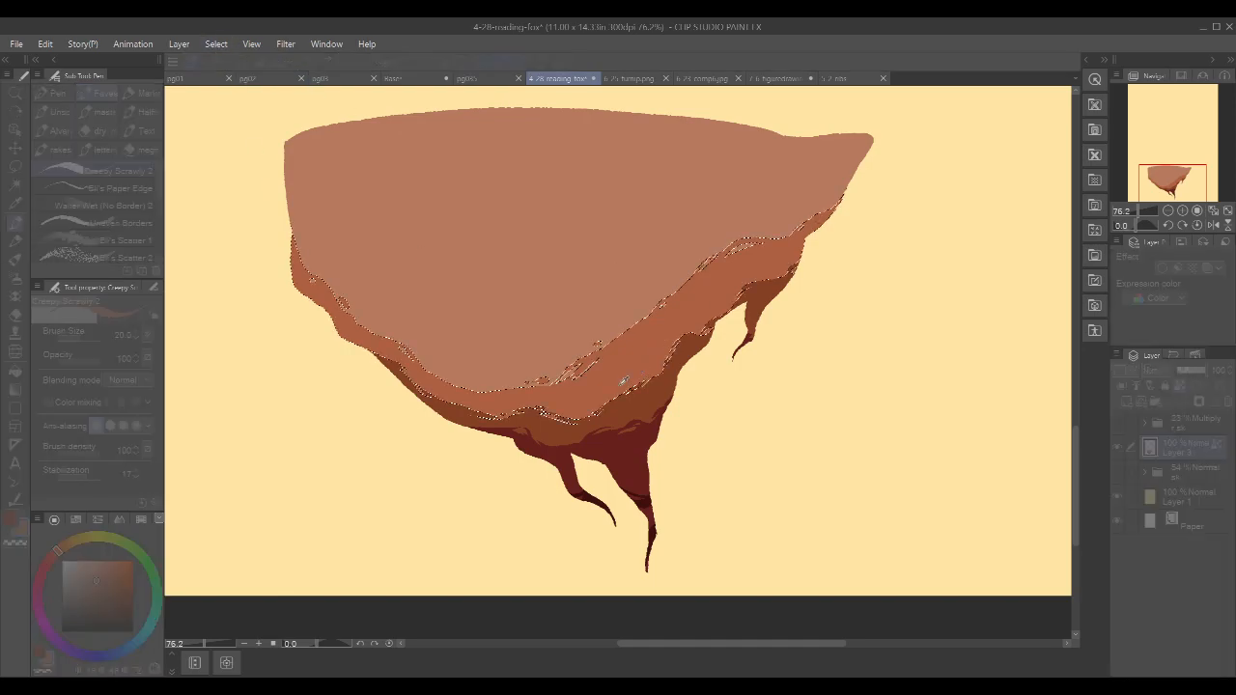
{"action": "left_click", "coordinate": [469, 406]}
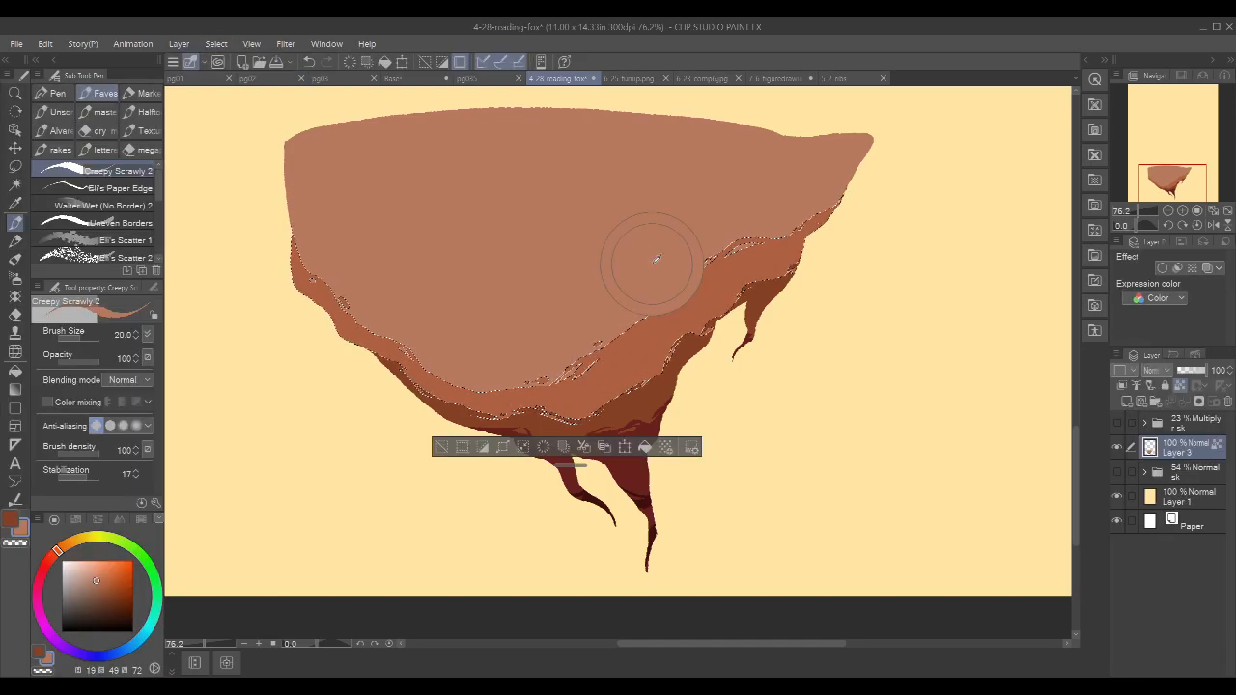
{"action": "left_click_drag", "start_coordinate": [641, 330], "coordinate": [644, 379]}
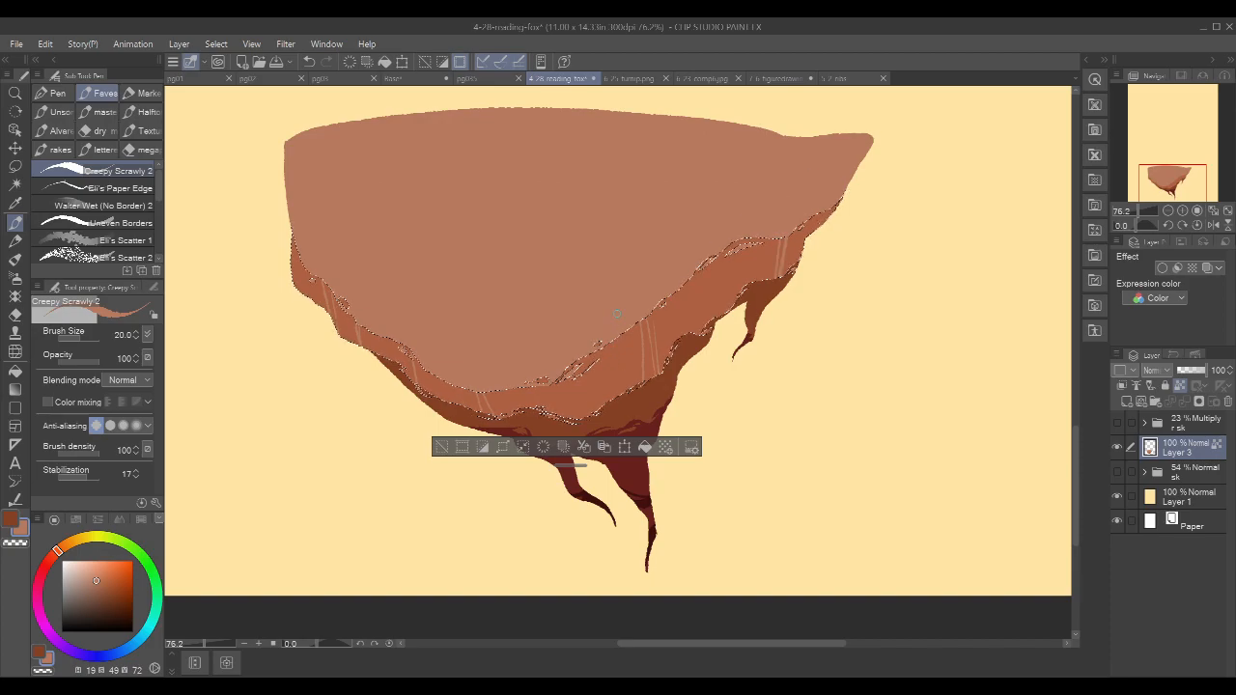
- Sample the dark brown, paint thin vertical cracks across the orange-brown band, and clear the selection
{"action": "left_click", "coordinate": [639, 396], "text": "alt"}
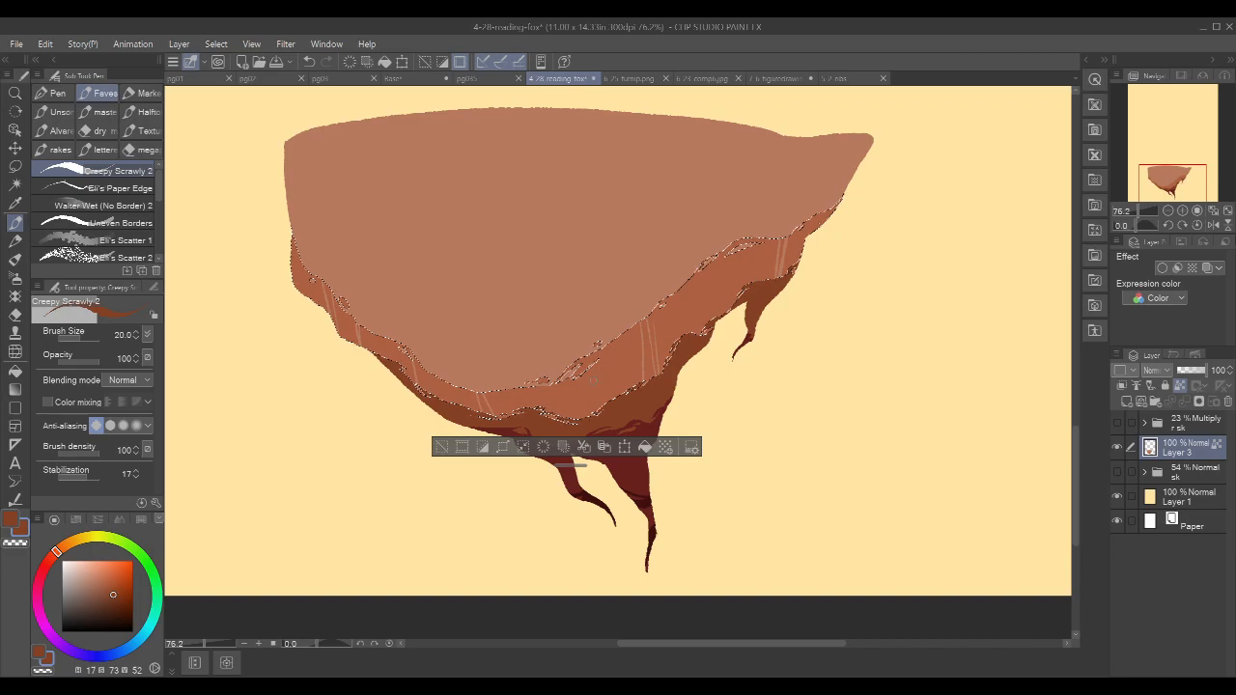
{"action": "key", "text": "ctrl+z"}
{"action": "key", "text": "ctrl+z"}
{"action": "left_click_drag", "start_coordinate": [543, 385], "coordinate": [550, 429]}
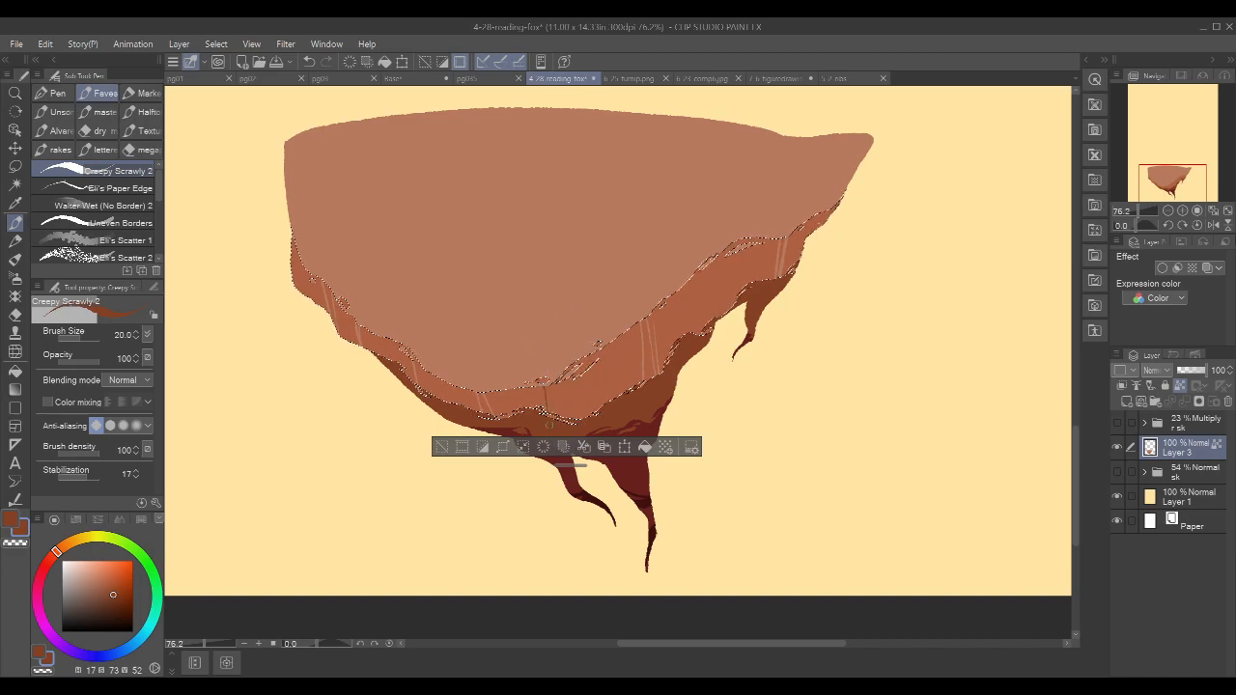
{"action": "key", "text": "ctrl+z"}
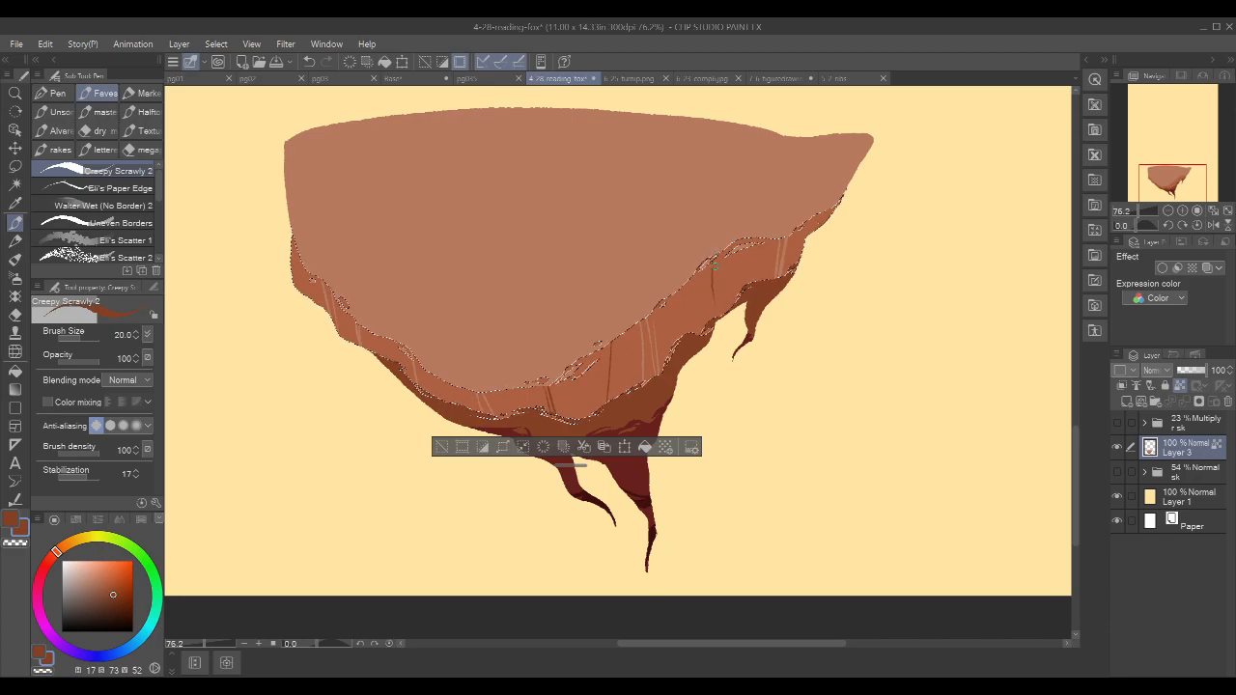
{"action": "scroll", "coordinate": [778, 184], "scroll_direction": "up", "scroll_amount": 1}
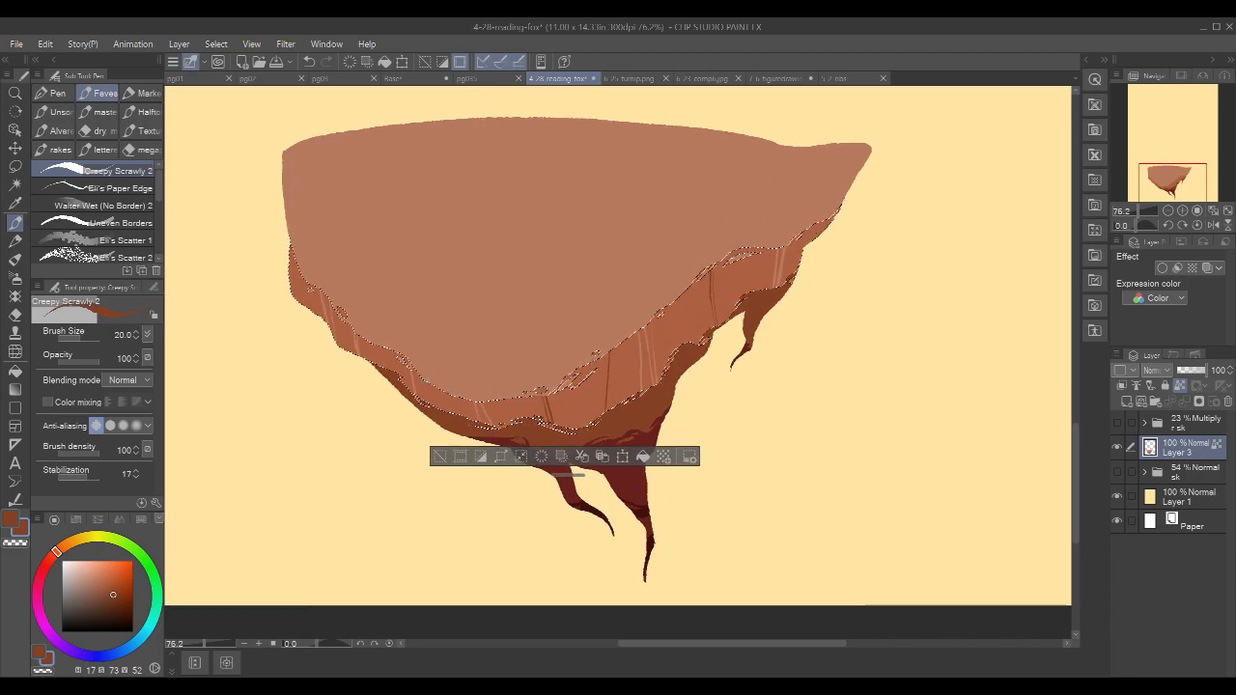
{"action": "key", "text": "ctrl+z"}
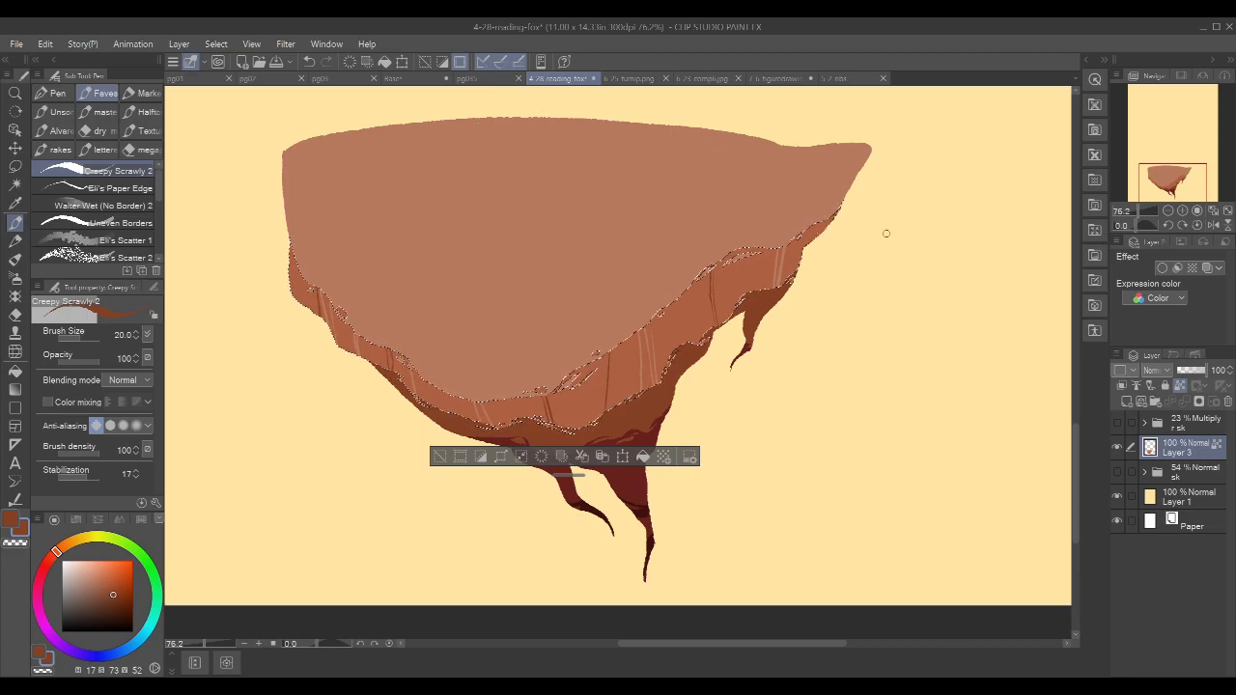
{"action": "left_click_drag", "start_coordinate": [853, 250], "coordinate": [846, 257]}
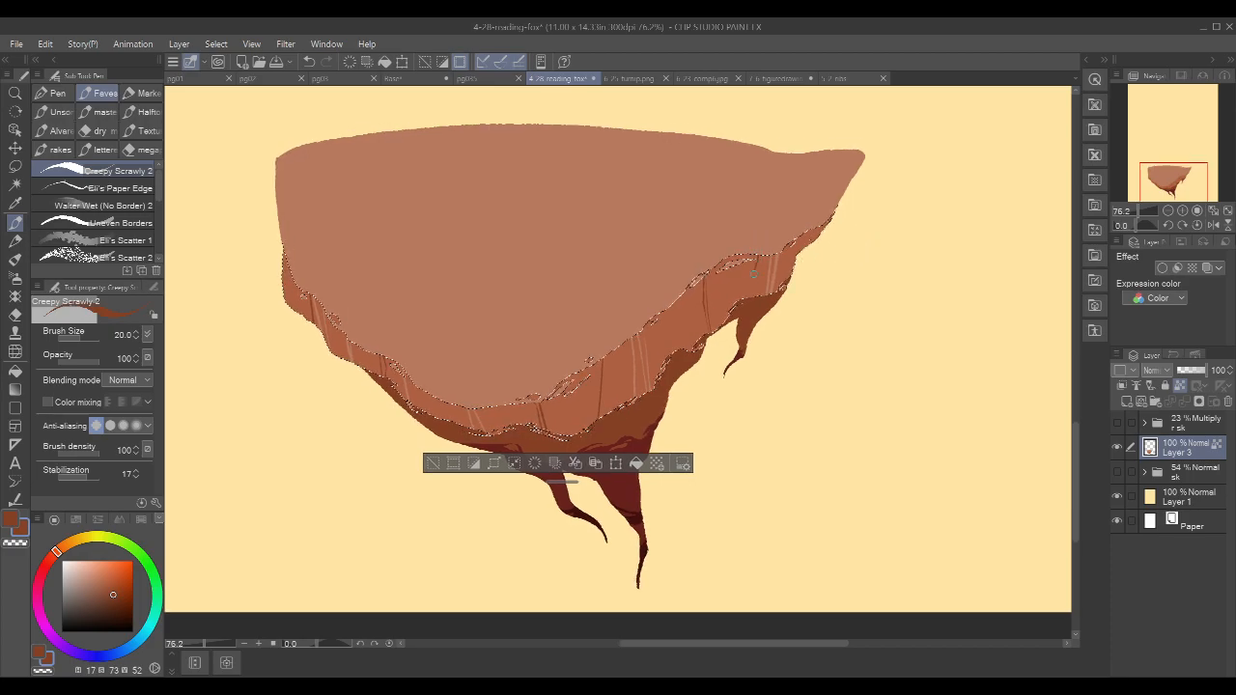
{"action": "key", "text": "ctrl+d"}
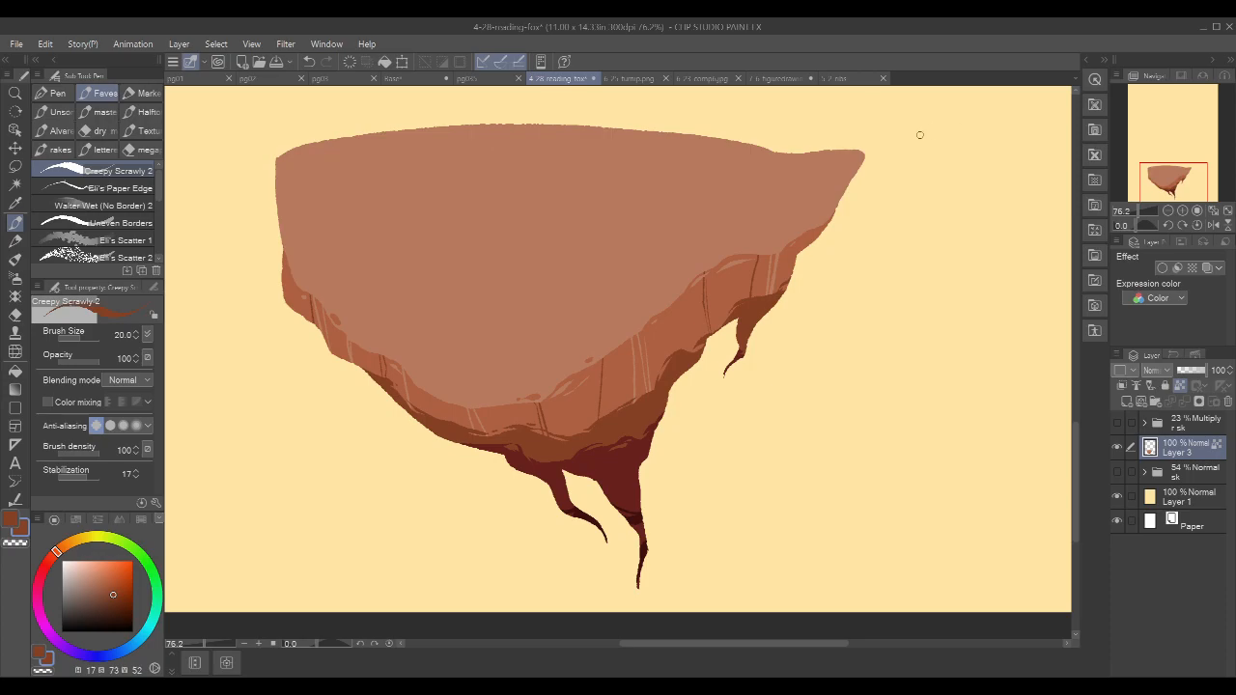
- Auto-select the island's light brown face and pick a lighter peach pen colour (19, 40, 81) based on it
{"action": "key", "text": "w"}
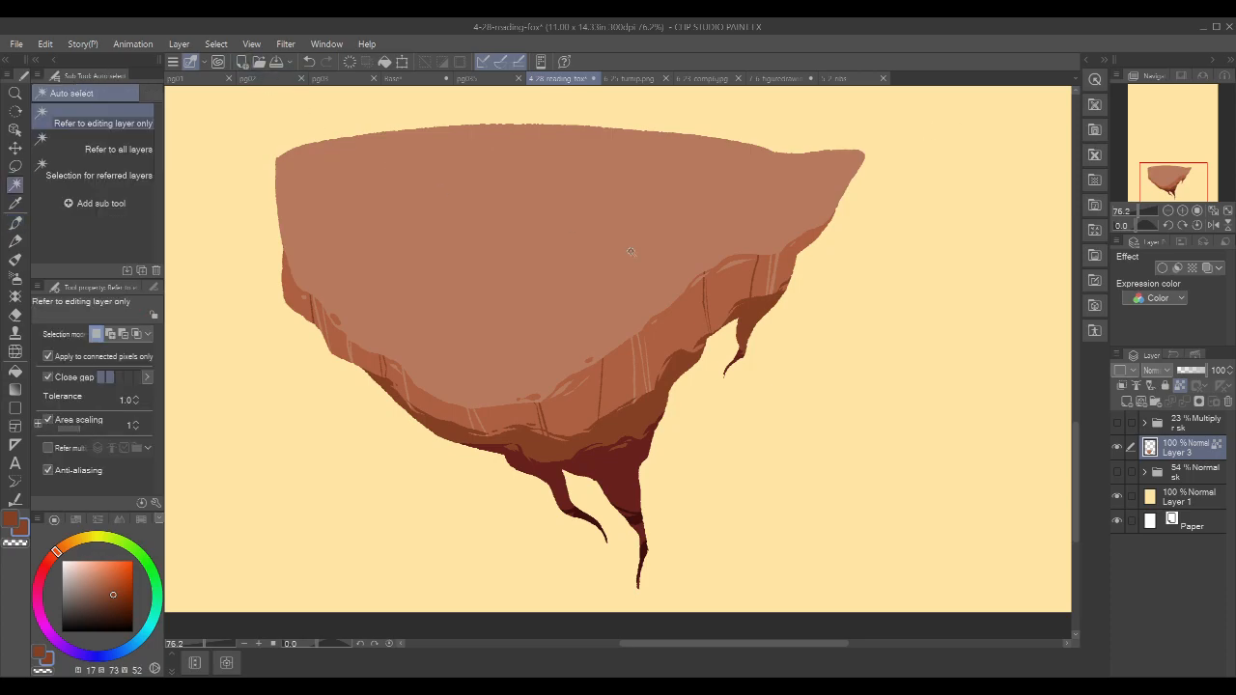
{"action": "left_click", "coordinate": [629, 249]}
{"action": "key", "text": "p"}
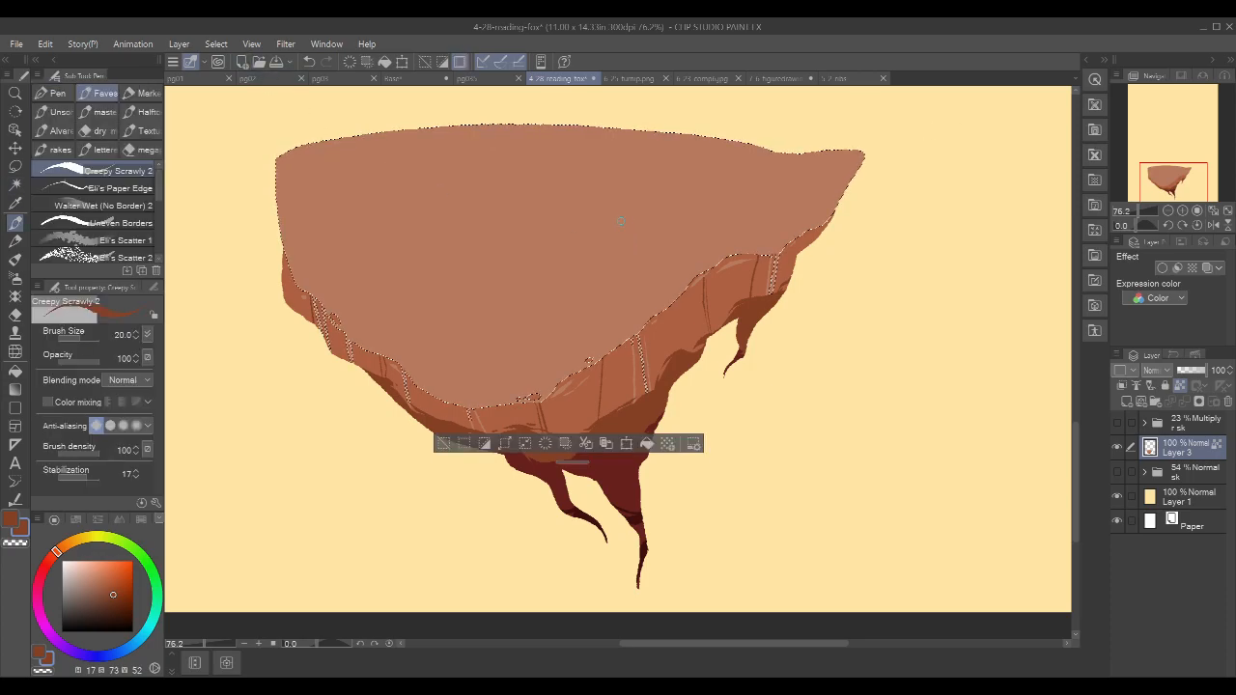
{"action": "left_click", "coordinate": [623, 362], "text": "alt"}
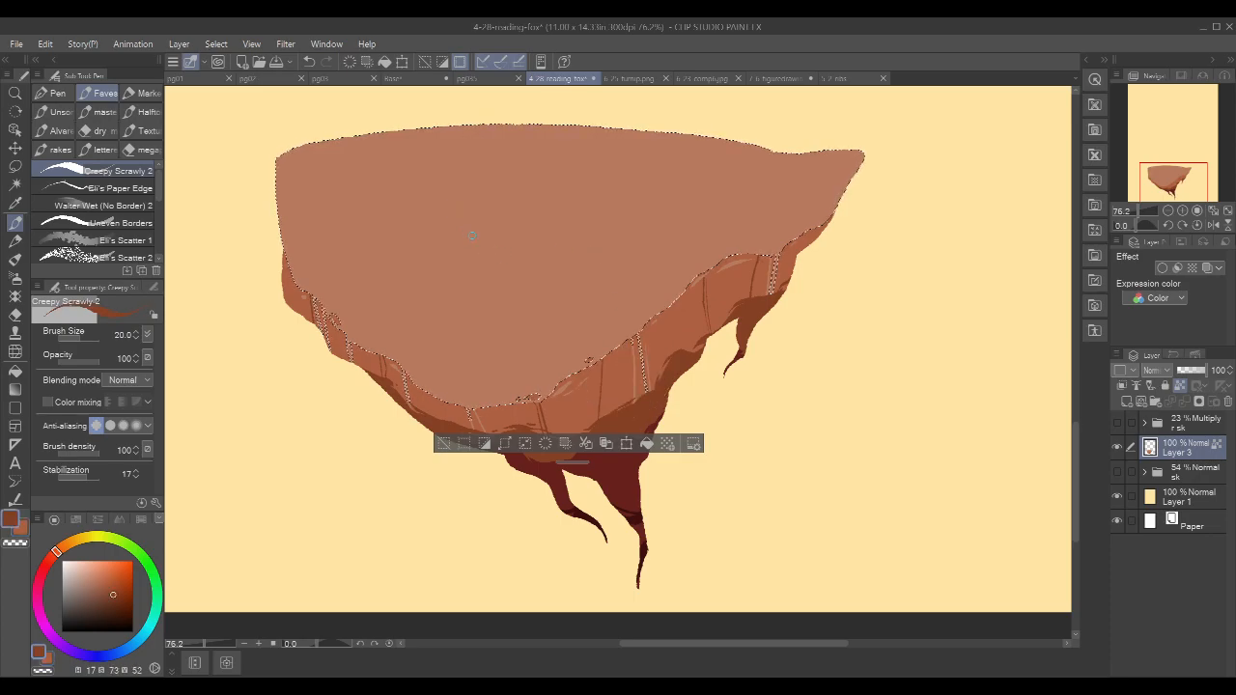
{"action": "left_click", "coordinate": [471, 241], "text": "alt"}
{"action": "left_click", "coordinate": [91, 573]}
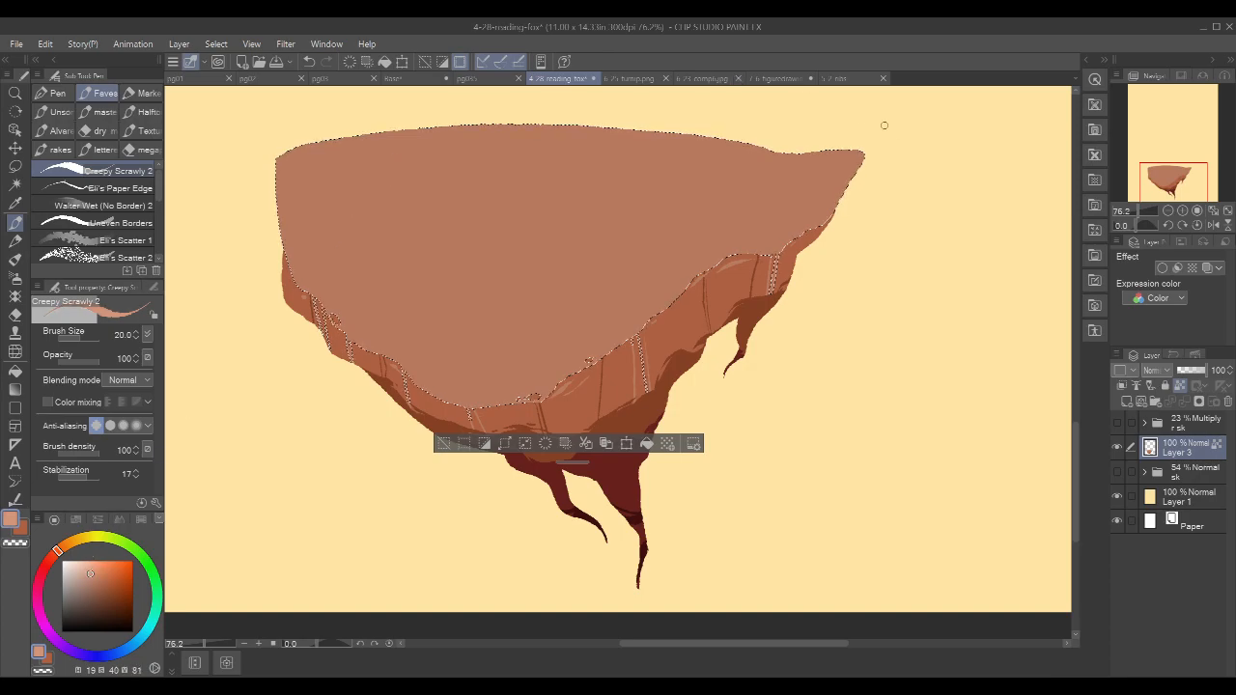
{"action": "left_click_drag", "start_coordinate": [925, 174], "coordinate": [955, 238]}
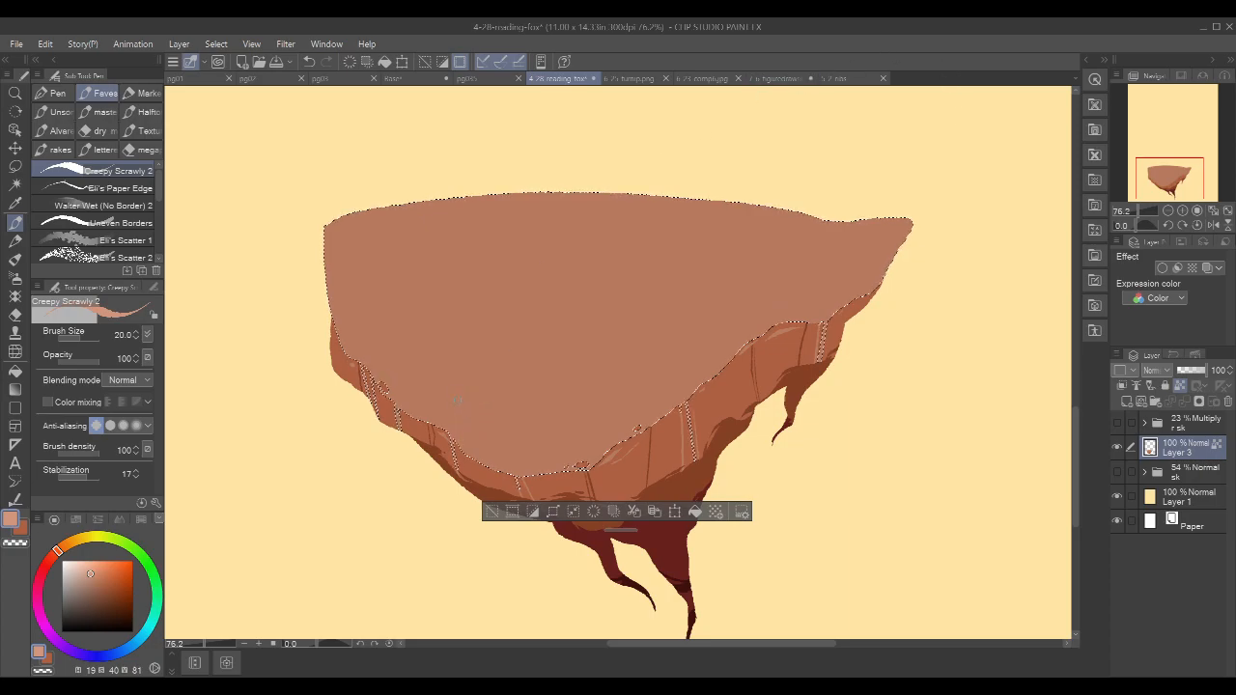
- Show the multiply sketch folder and paint thin peach vertical streaks along the lower part of the light brown face
{"action": "left_click", "coordinate": [1117, 423]}
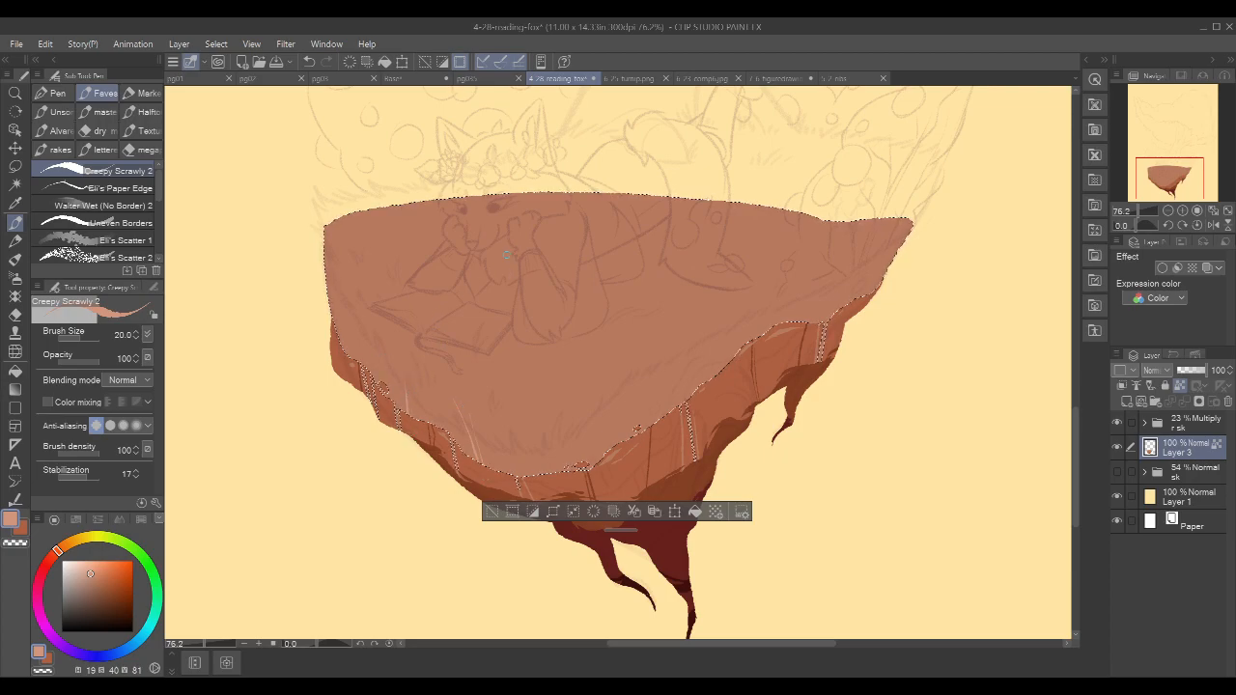
{"action": "left_click_drag", "start_coordinate": [411, 415], "coordinate": [407, 383]}
{"action": "left_click_drag", "start_coordinate": [345, 282], "coordinate": [341, 347]}
{"action": "left_click_drag", "start_coordinate": [340, 299], "coordinate": [338, 344]}
{"action": "left_click_drag", "start_coordinate": [810, 242], "coordinate": [793, 246]}
{"action": "left_click_drag", "start_coordinate": [743, 309], "coordinate": [733, 296]}
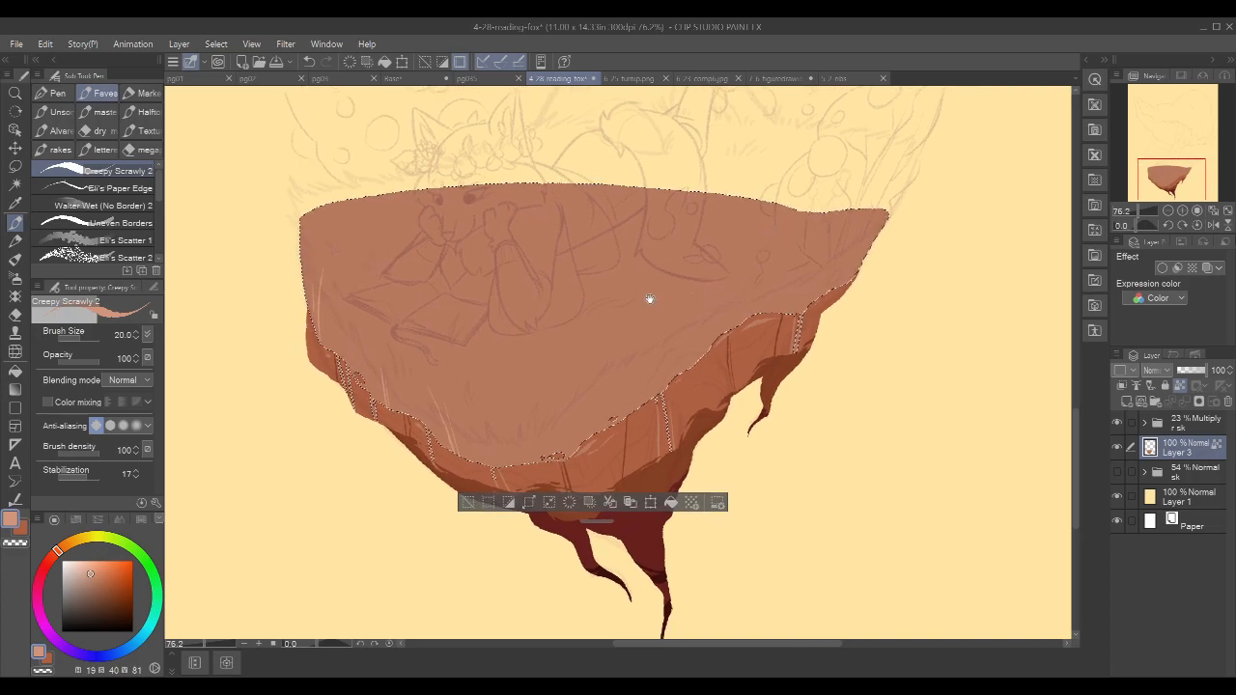
{"action": "left_click_drag", "start_coordinate": [581, 354], "coordinate": [563, 345]}
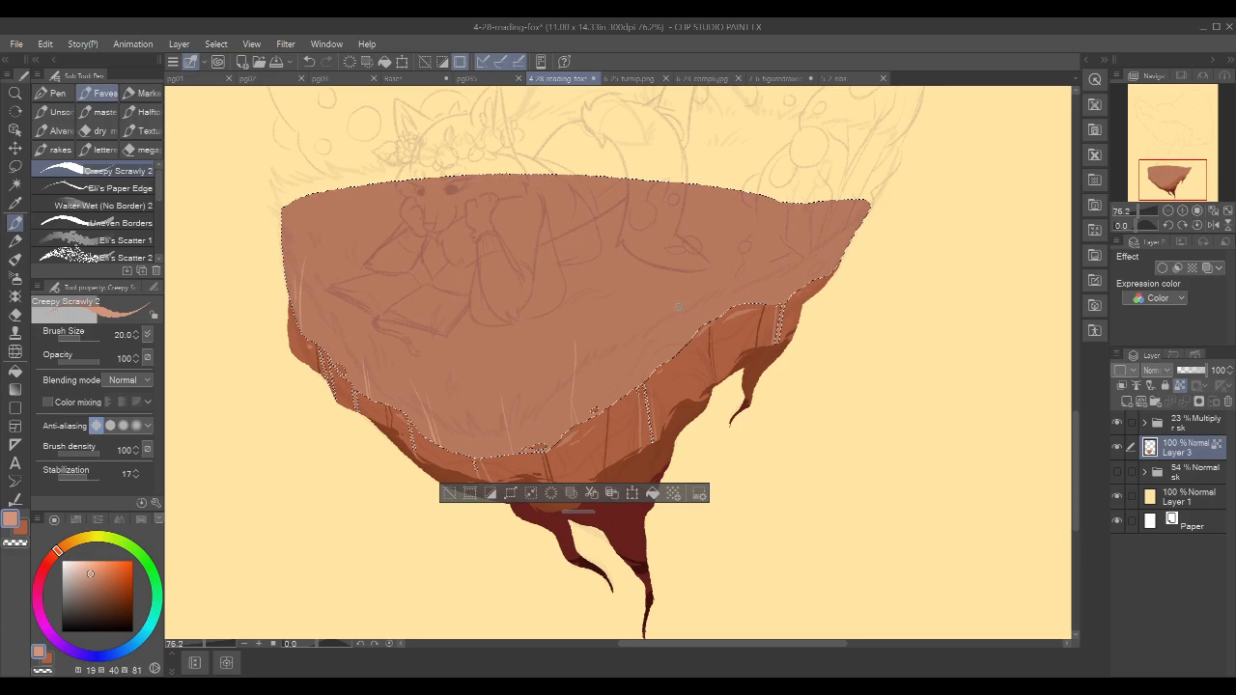
- Add thin vertical streaks in the sampled orange-brown to the light brown face, clearing the selection and hiding the sketch folder
{"action": "left_click", "coordinate": [433, 329], "text": "alt"}
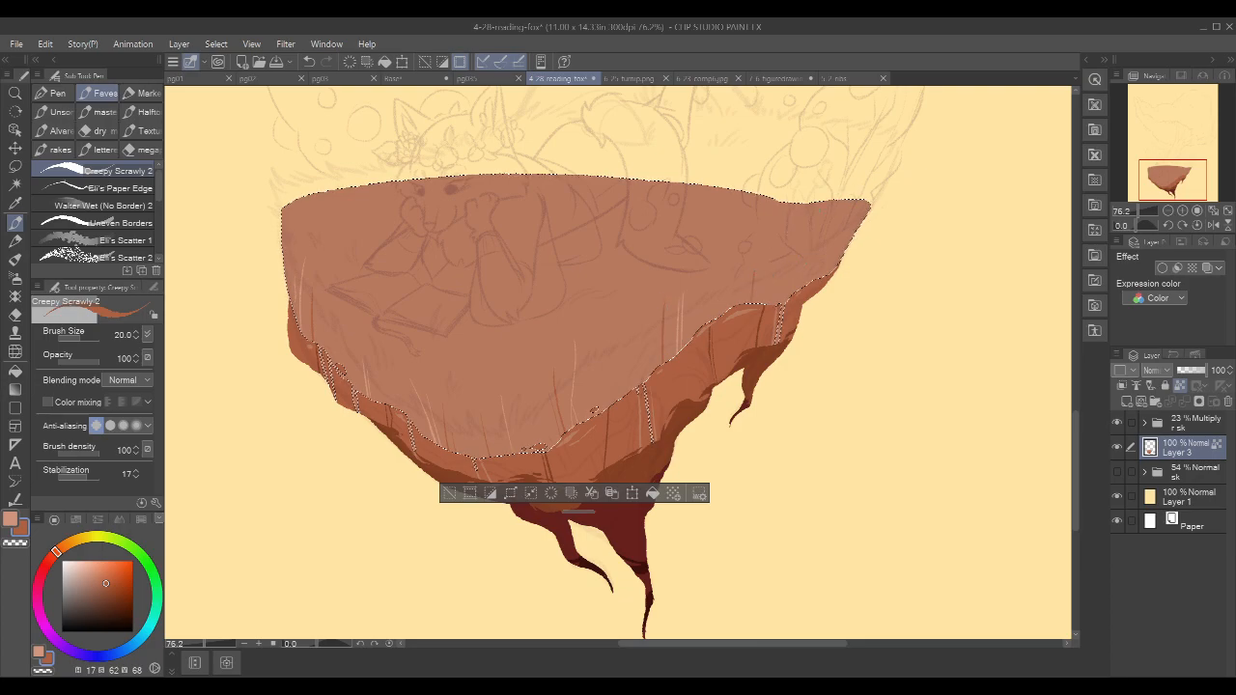
{"action": "key", "text": "ctrl+d"}
{"action": "left_click_drag", "start_coordinate": [943, 310], "coordinate": [937, 295]}
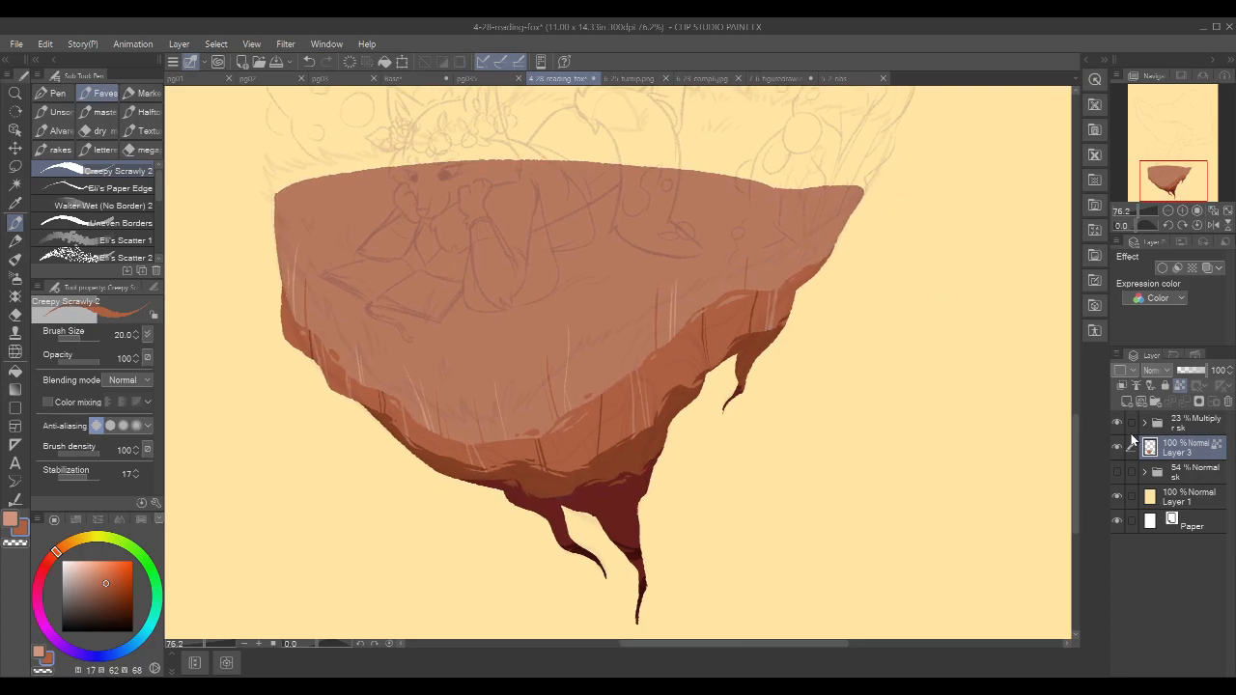
{"action": "left_click", "coordinate": [1117, 419]}
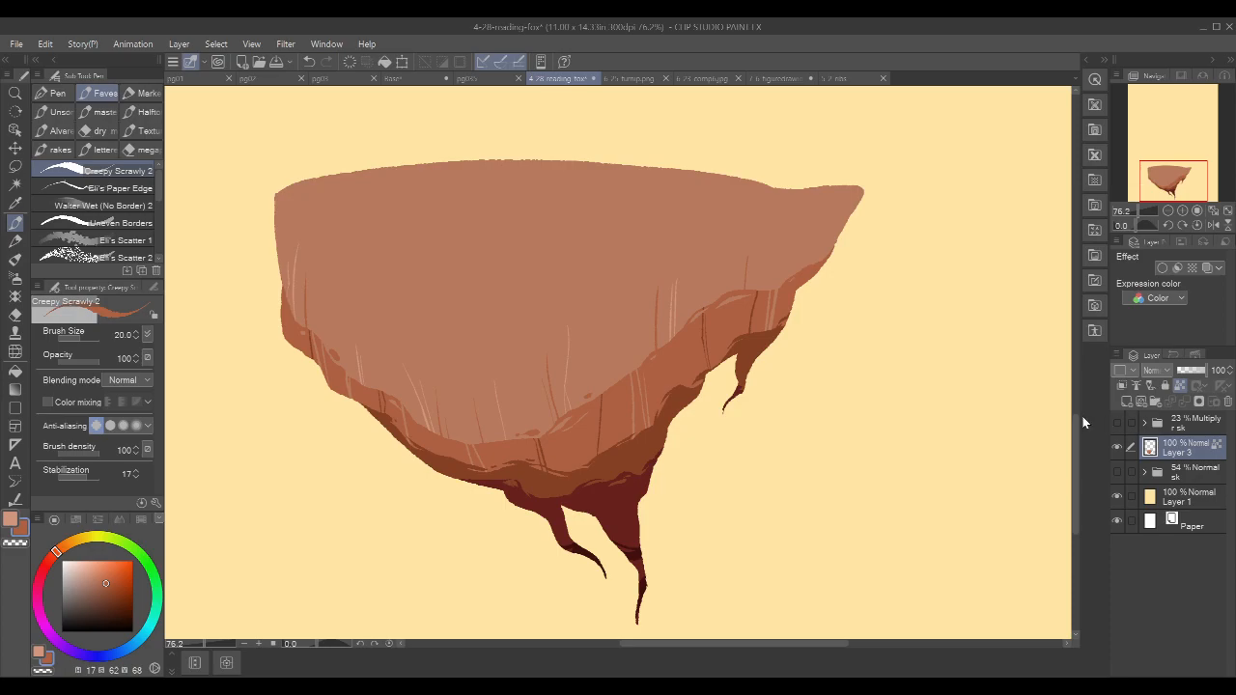
- Auto-select the island's dark brown band and paint thin vertical cracks across it in the sampled dark red
{"action": "left_click", "coordinate": [274, 177]}
{"action": "left_click", "coordinate": [639, 457]}
{"action": "left_click", "coordinate": [511, 410]}
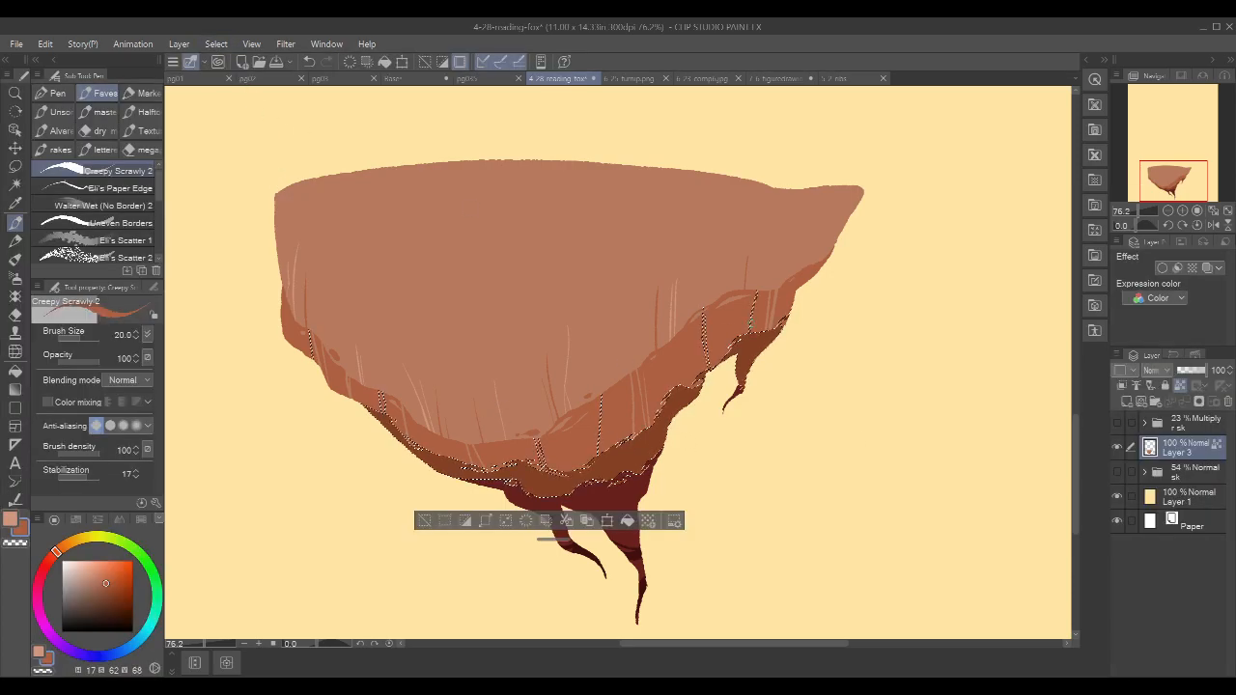
{"action": "key", "text": "p"}
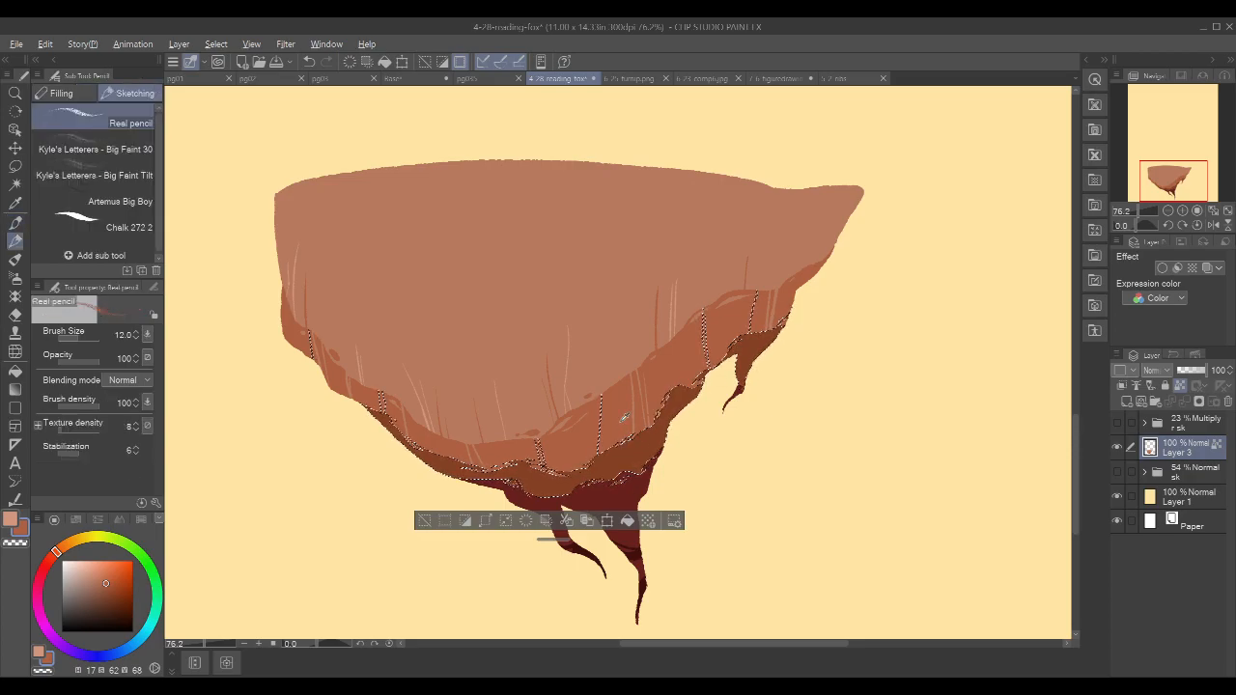
{"action": "left_click", "coordinate": [628, 486], "text": "alt"}
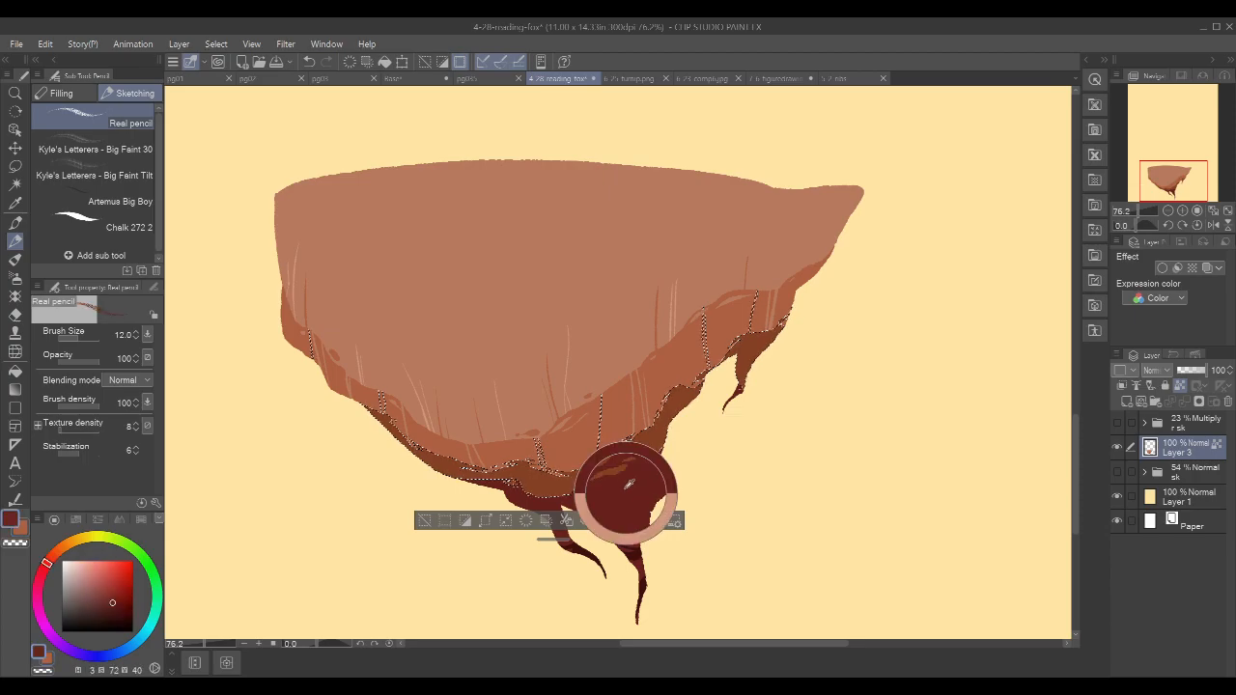
{"action": "key", "text": "p"}
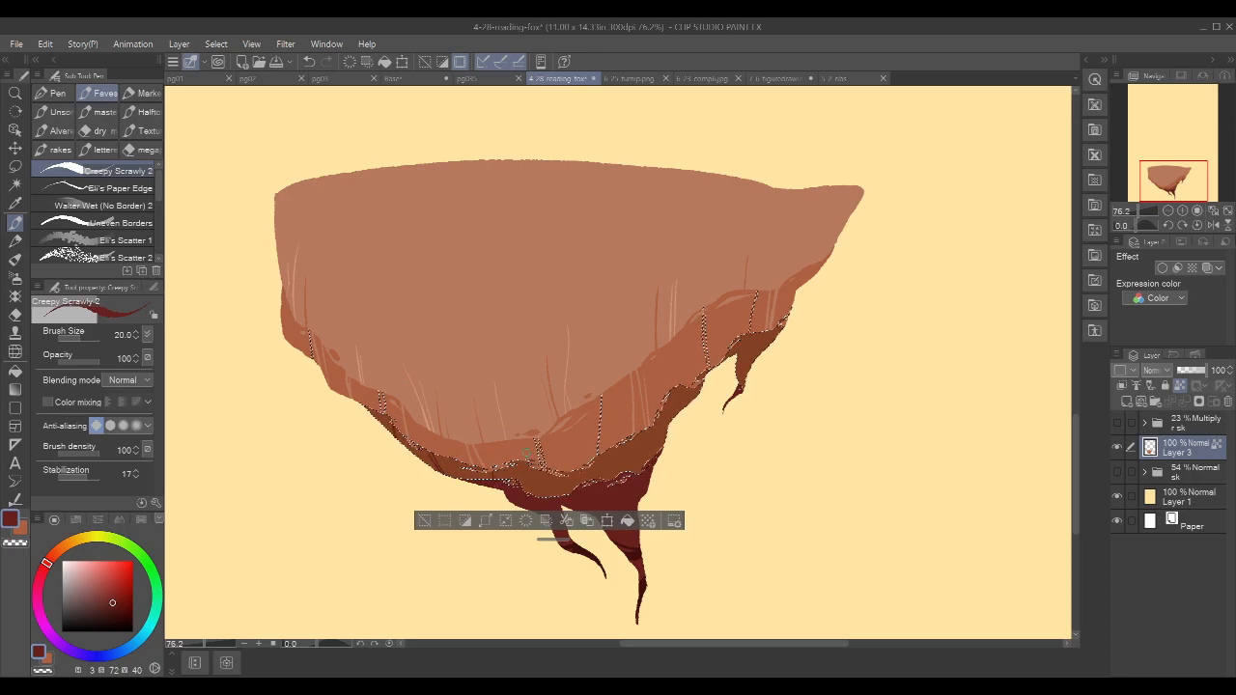
{"action": "key", "text": "ctrl+z"}
{"action": "key", "text": "ctrl+z"}
{"action": "key", "text": "ctrl+z"}
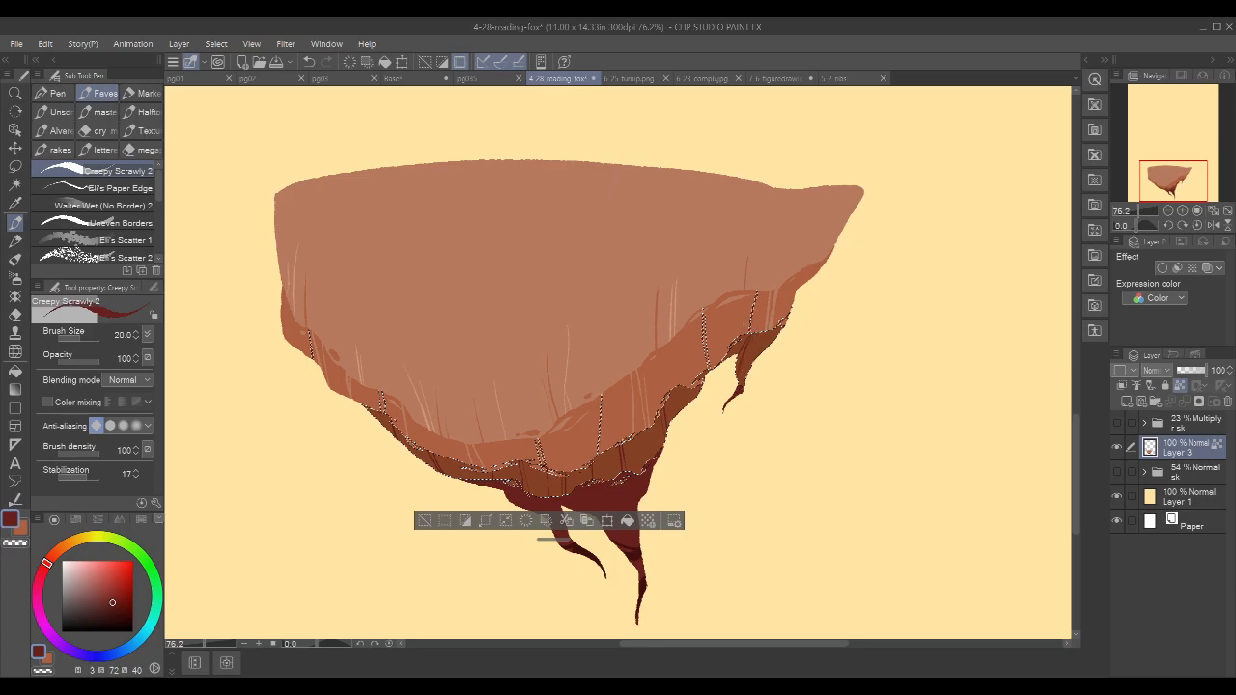
- Add thin vertical streaks in the sampled orange-brown to the dark brown band and clear the selection
{"action": "left_click", "coordinate": [625, 342], "text": "alt"}
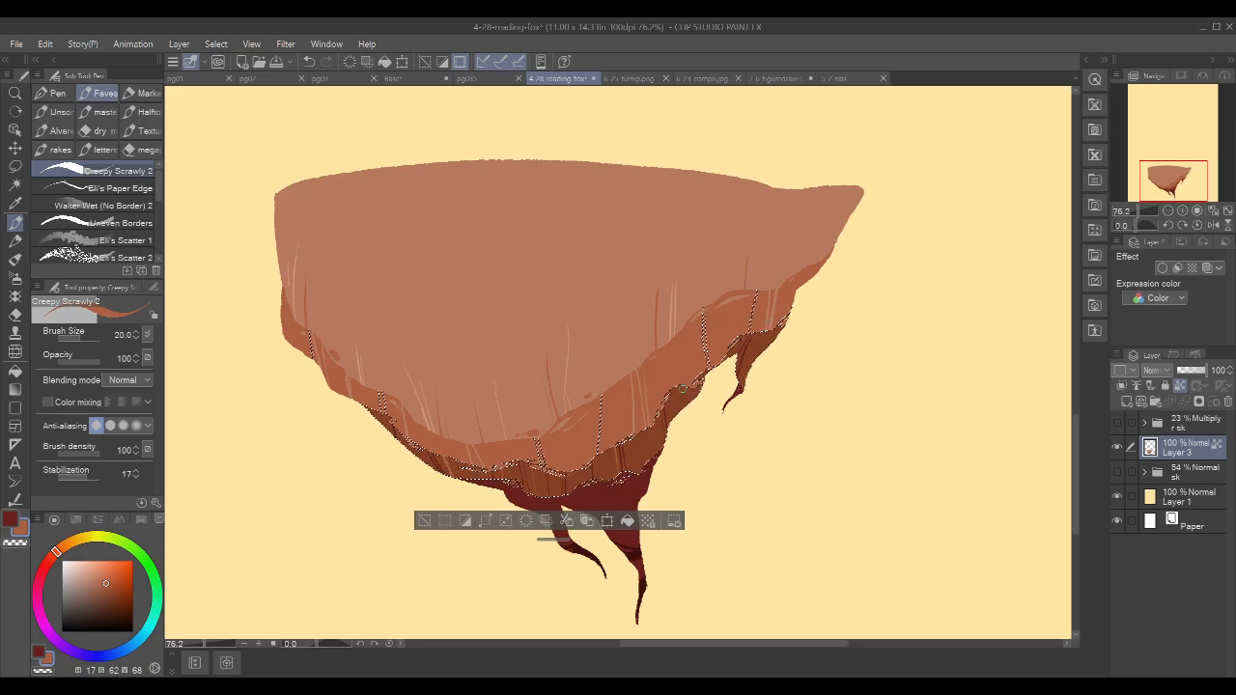
{"action": "key", "text": "ctrl+d"}
{"action": "left_click_drag", "start_coordinate": [860, 408], "coordinate": [856, 375]}
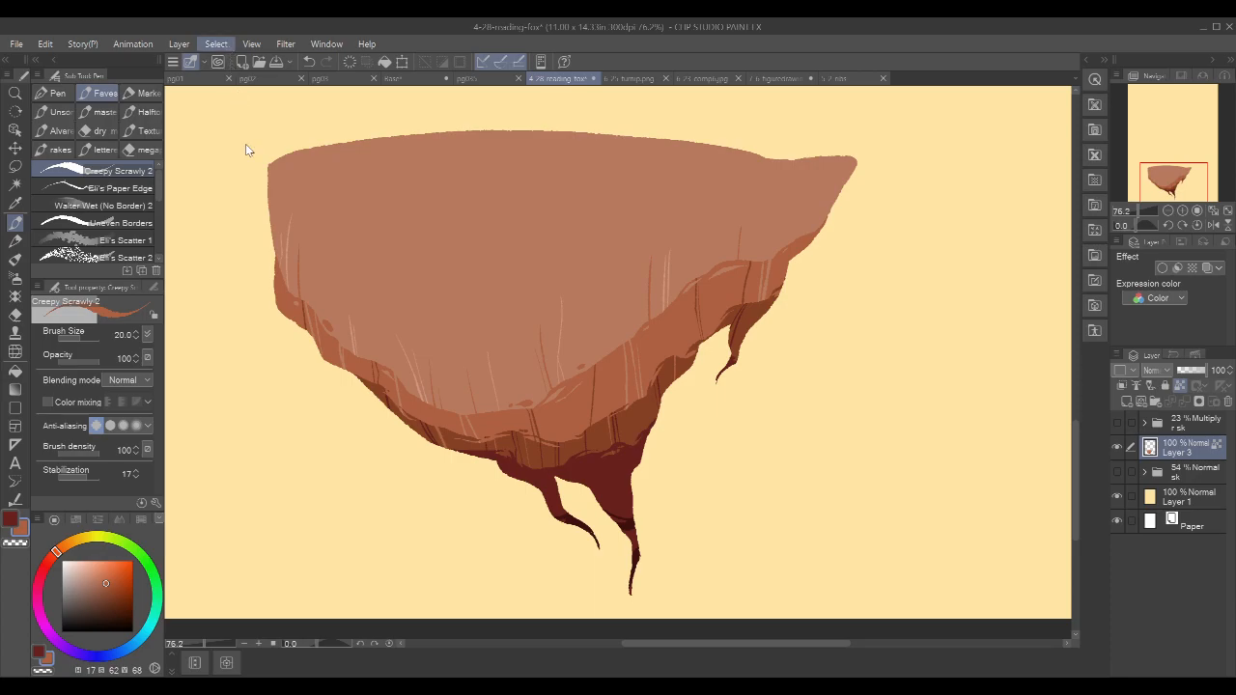
- Auto-select the dark red underside with its roots, sample the dark brown (17, 73, 52) and paint thin streaks on it
{"action": "left_click", "coordinate": [266, 181]}
{"action": "left_click", "coordinate": [616, 482]}
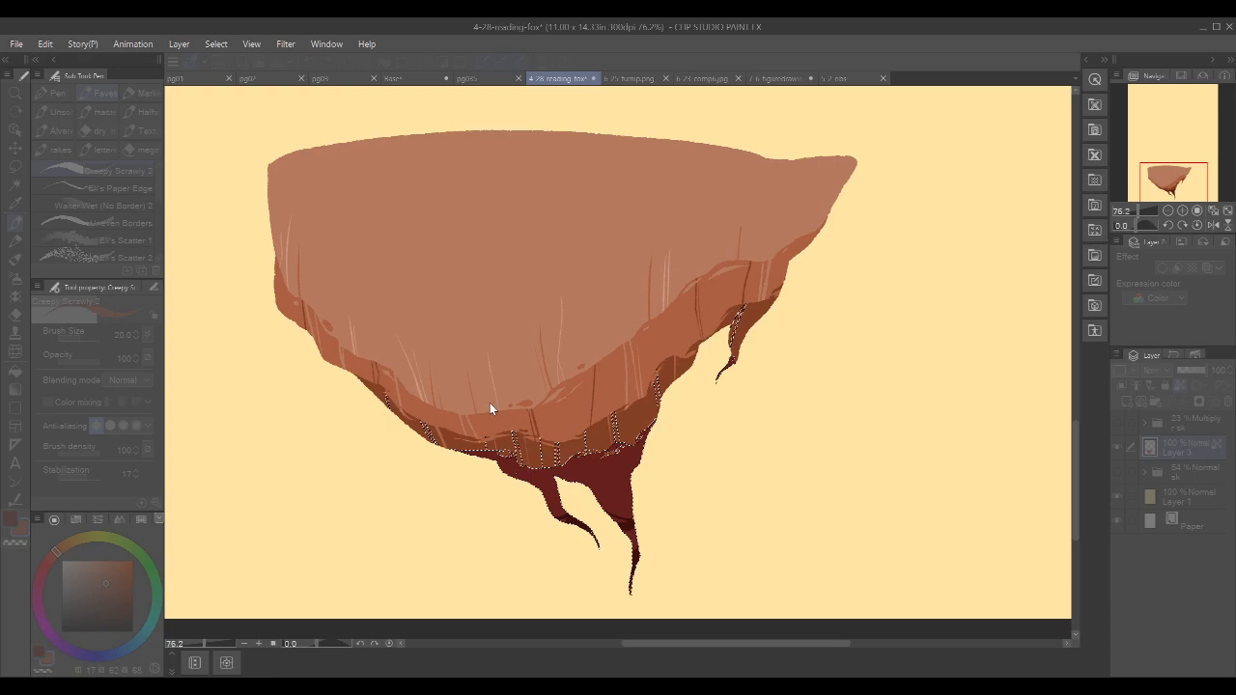
{"action": "key", "text": "p"}
{"action": "key", "text": "p"}
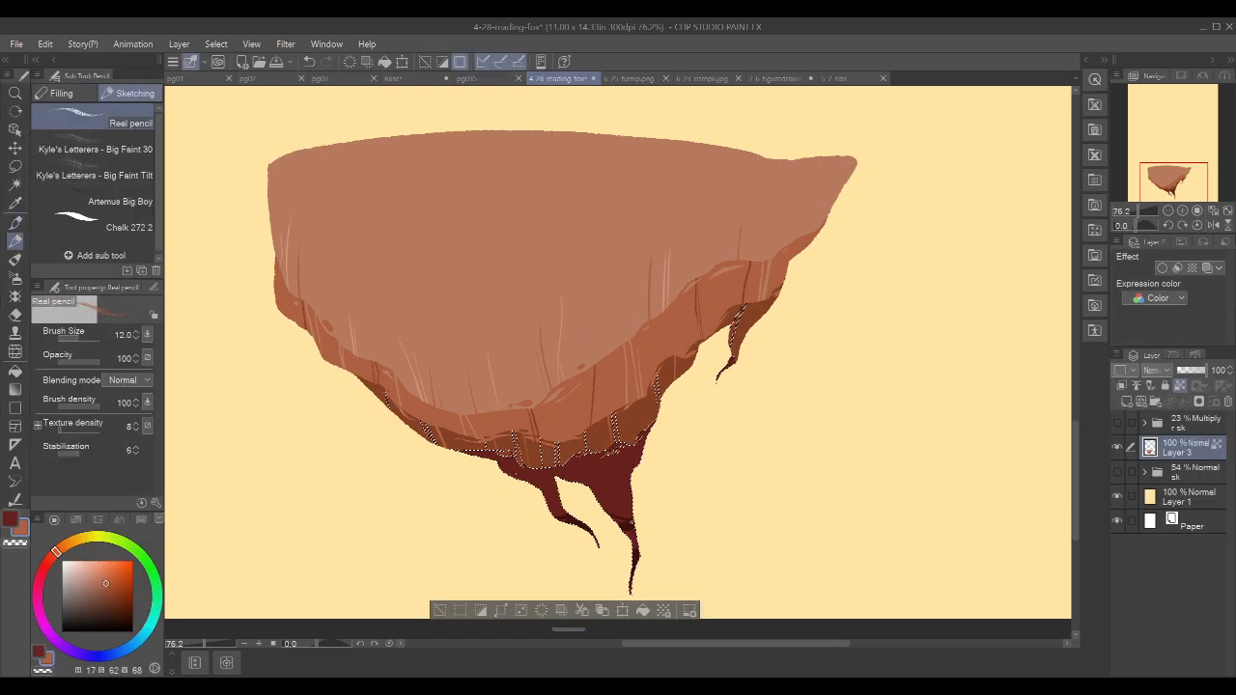
{"action": "key", "text": "x"}
{"action": "key", "text": "x"}
{"action": "left_click", "coordinate": [523, 448], "text": "alt"}
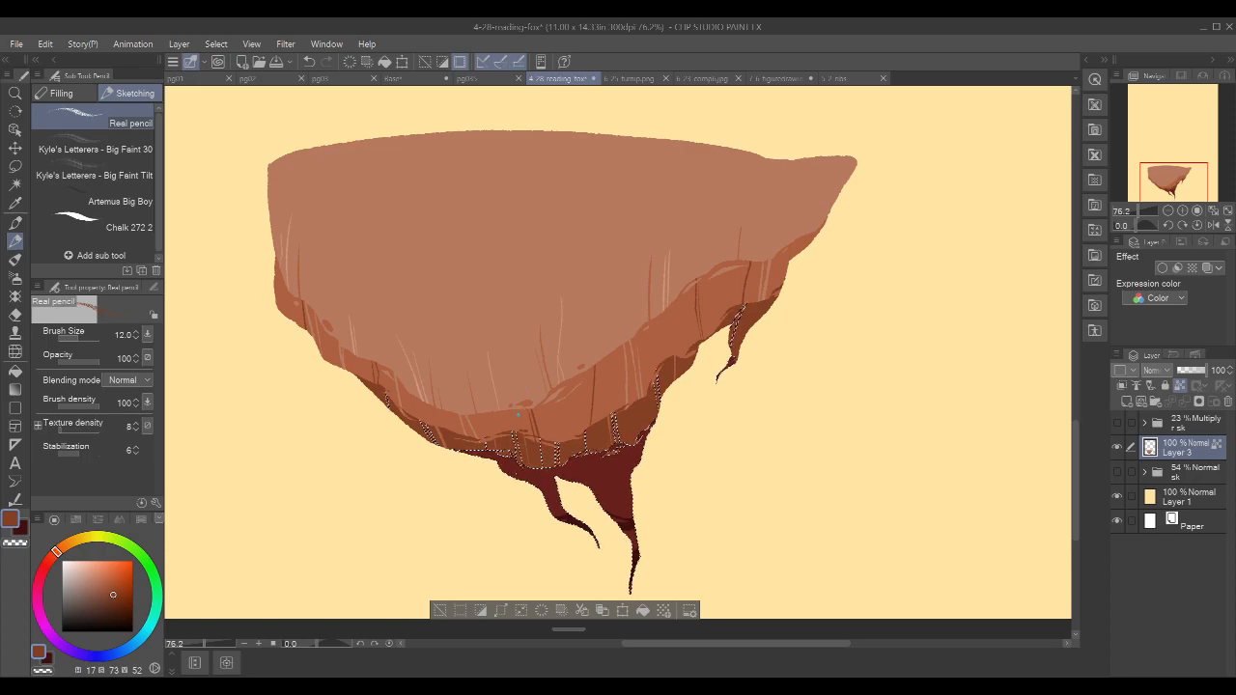
{"action": "key", "text": "p"}
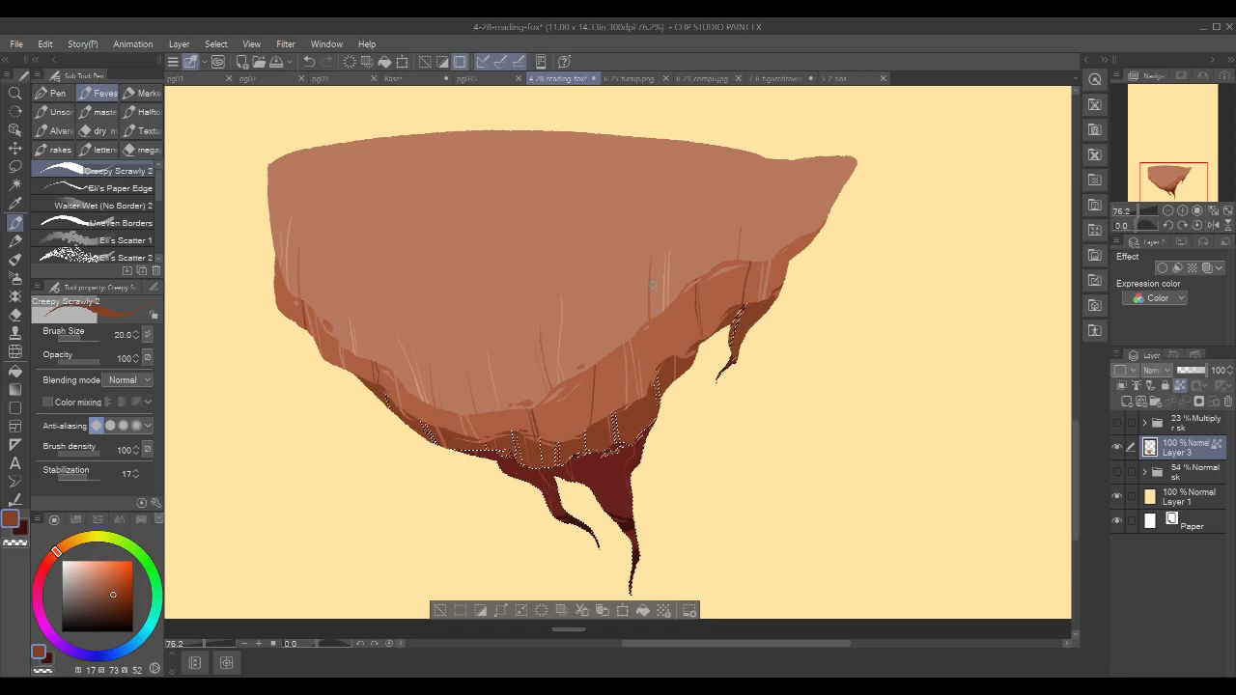
- Paint thin cracks down the dark red underside and roots in the darkest red (4, 79, 25) and clear the selection
{"action": "key", "text": "x"}
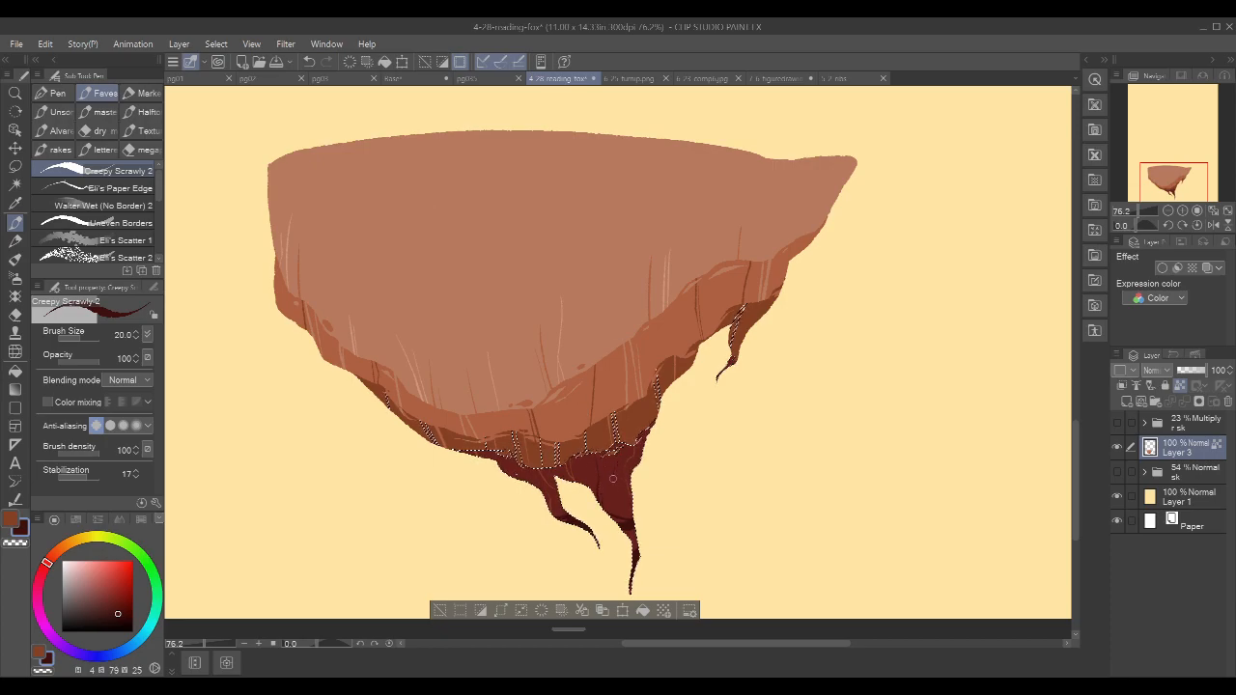
{"action": "key", "text": "ctrl+z"}
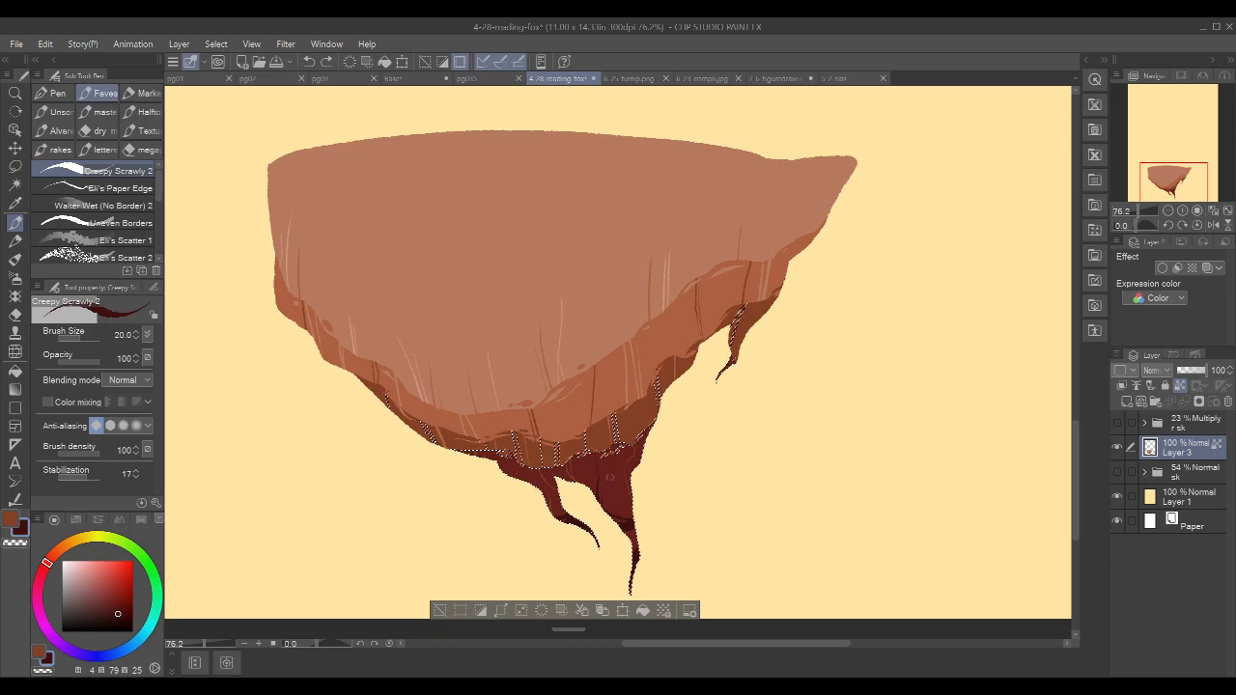
{"action": "left_click_drag", "start_coordinate": [615, 506], "coordinate": [638, 562]}
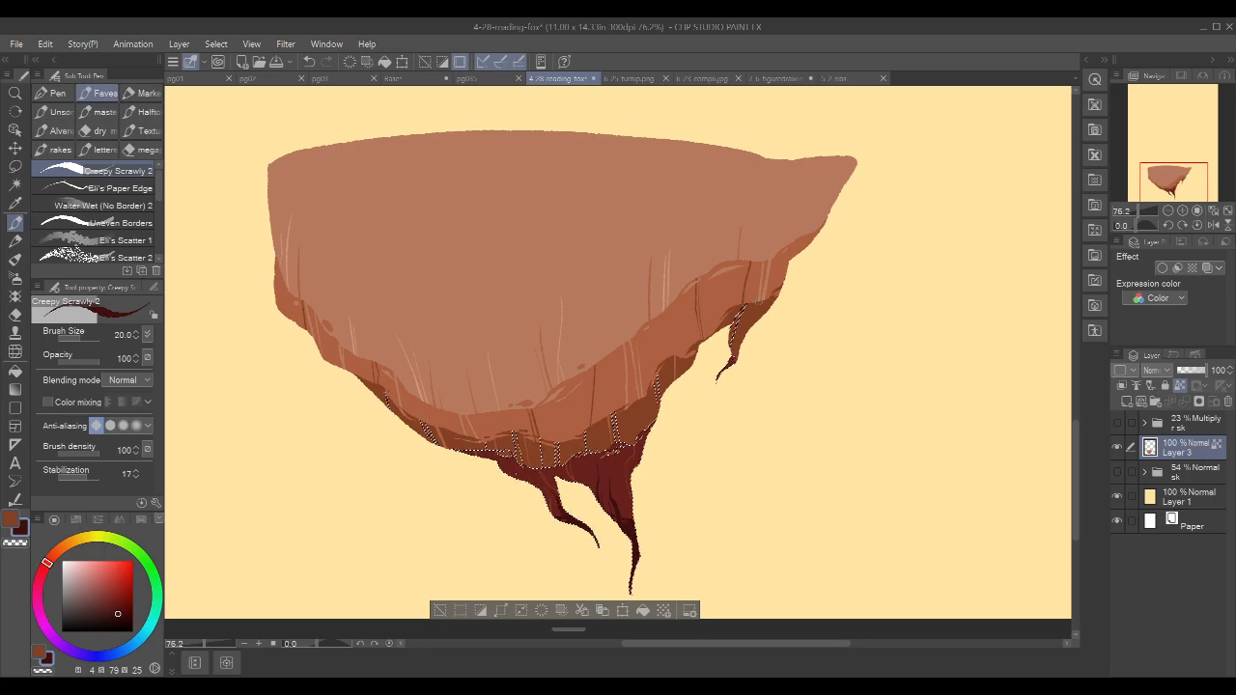
{"action": "key", "text": "ctrl+d"}
- Add a new layer above the island layer and show the multiply sketch folder
{"action": "scroll", "coordinate": [891, 290], "scroll_direction": "down", "scroll_amount": 2}
{"action": "left_click_drag", "start_coordinate": [981, 268], "coordinate": [866, 383]}
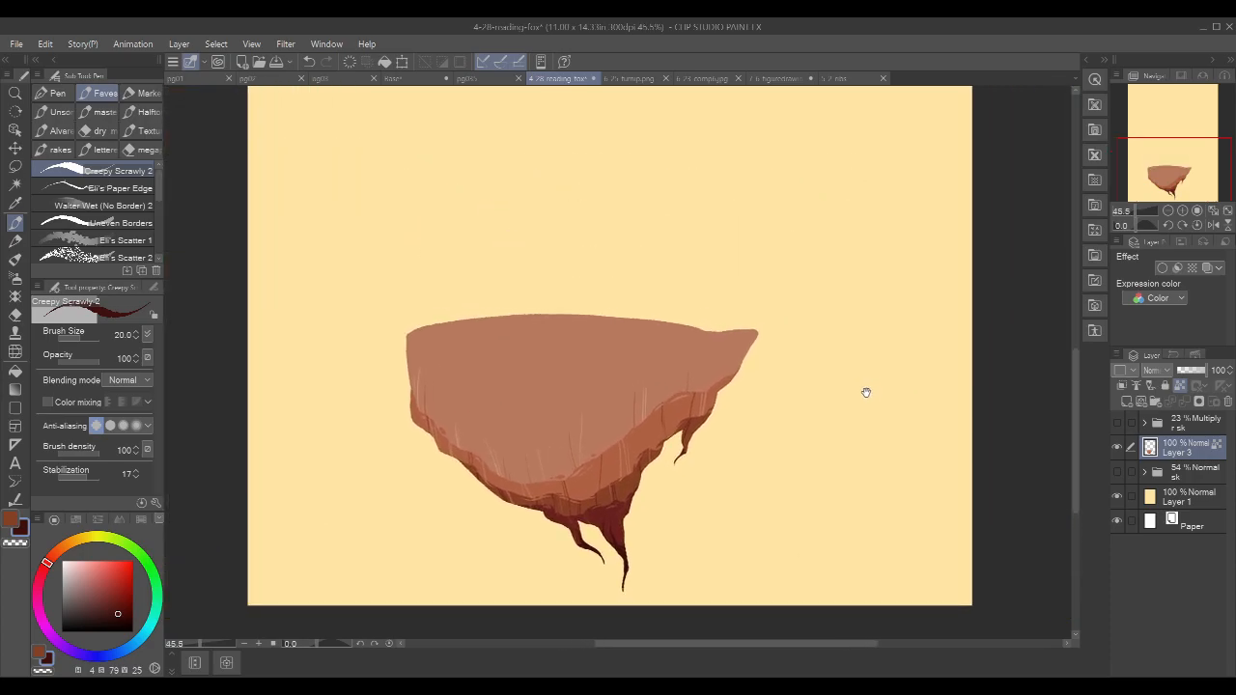
{"action": "left_click", "coordinate": [1127, 401]}
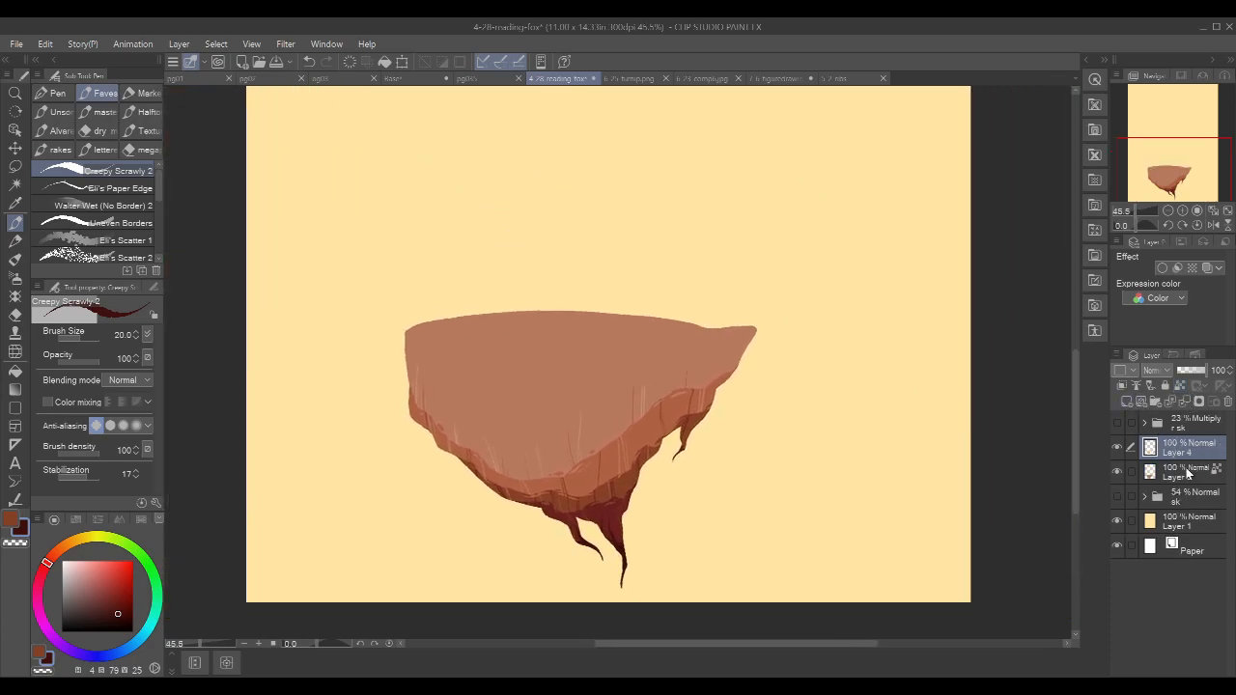
{"action": "left_click", "coordinate": [1118, 421]}
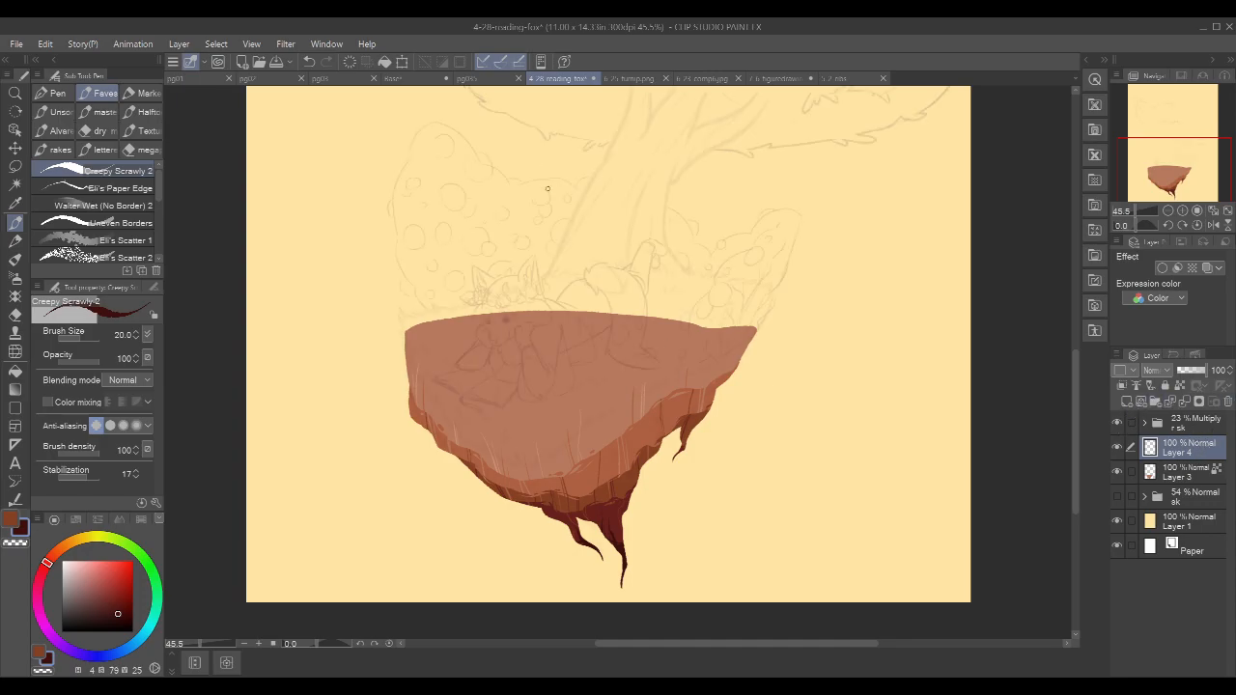
{"action": "scroll", "coordinate": [562, 419], "scroll_direction": "up", "scroll_amount": 2}
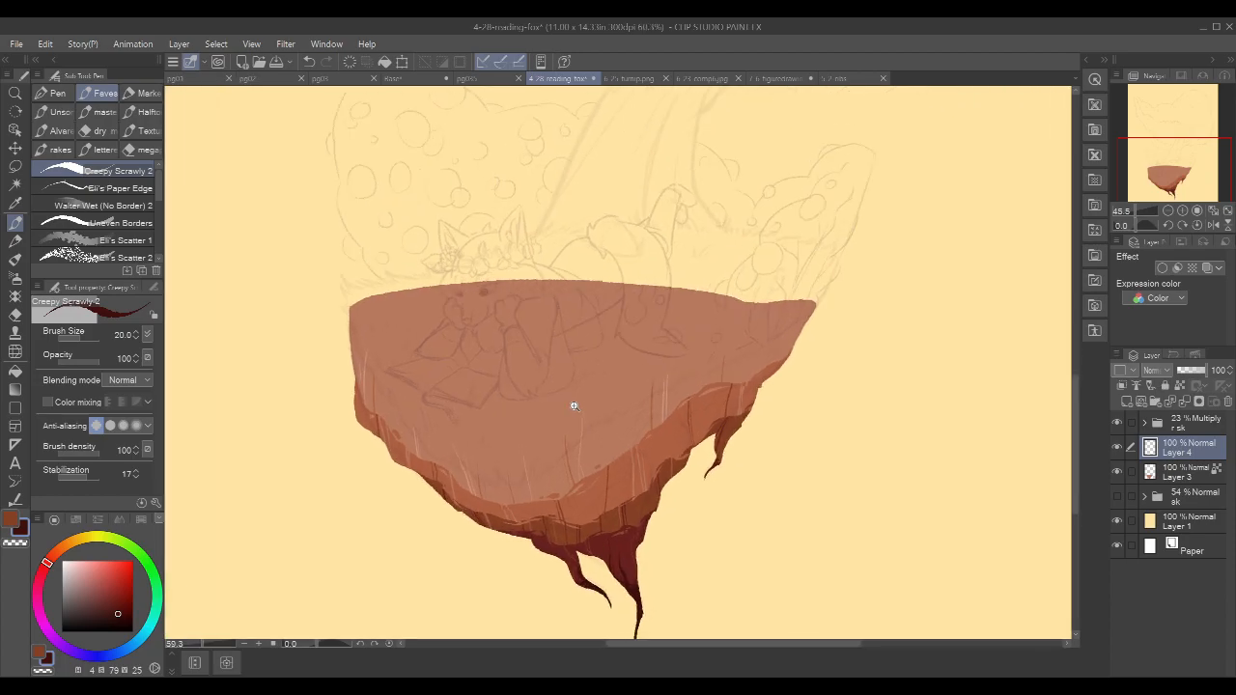
- Test a teal green pen colour with scribbles on the island's light brown face, undoing the scribbles
{"action": "left_click", "coordinate": [160, 604]}
{"action": "left_click", "coordinate": [100, 576]}
{"action": "left_click_drag", "start_coordinate": [97, 581], "coordinate": [96, 587]}
{"action": "key", "text": "ctrl+z"}
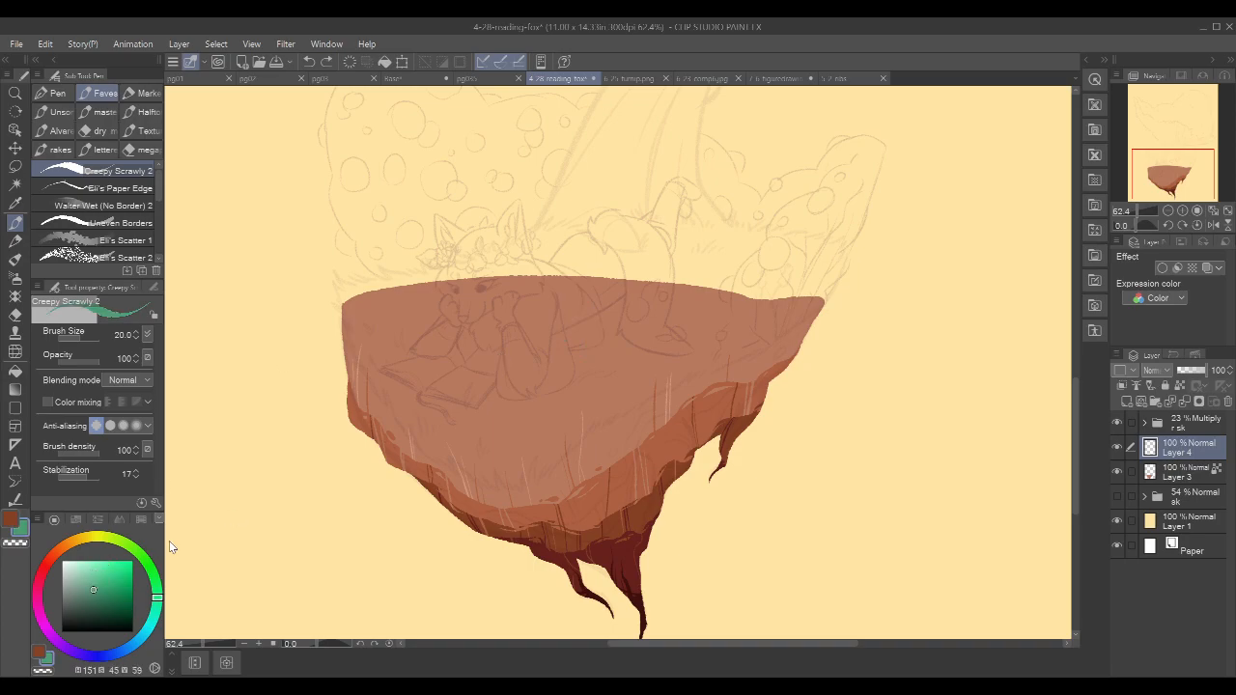
{"action": "left_click", "coordinate": [99, 574]}
{"action": "mouse_move", "coordinate": [527, 318]}
{"action": "left_mouse_down"}
{"action": "mouse_move", "coordinate": [550, 365]}
{"action": "mouse_move", "coordinate": [598, 349]}
{"action": "left_mouse_up"}
{"action": "key", "text": "ctrl+z"}
- Test the light yellow-greens (79, 52, 81) and (79, 40, 77) with scribbles on the light brown face, undoing each
{"action": "left_click", "coordinate": [117, 540]}
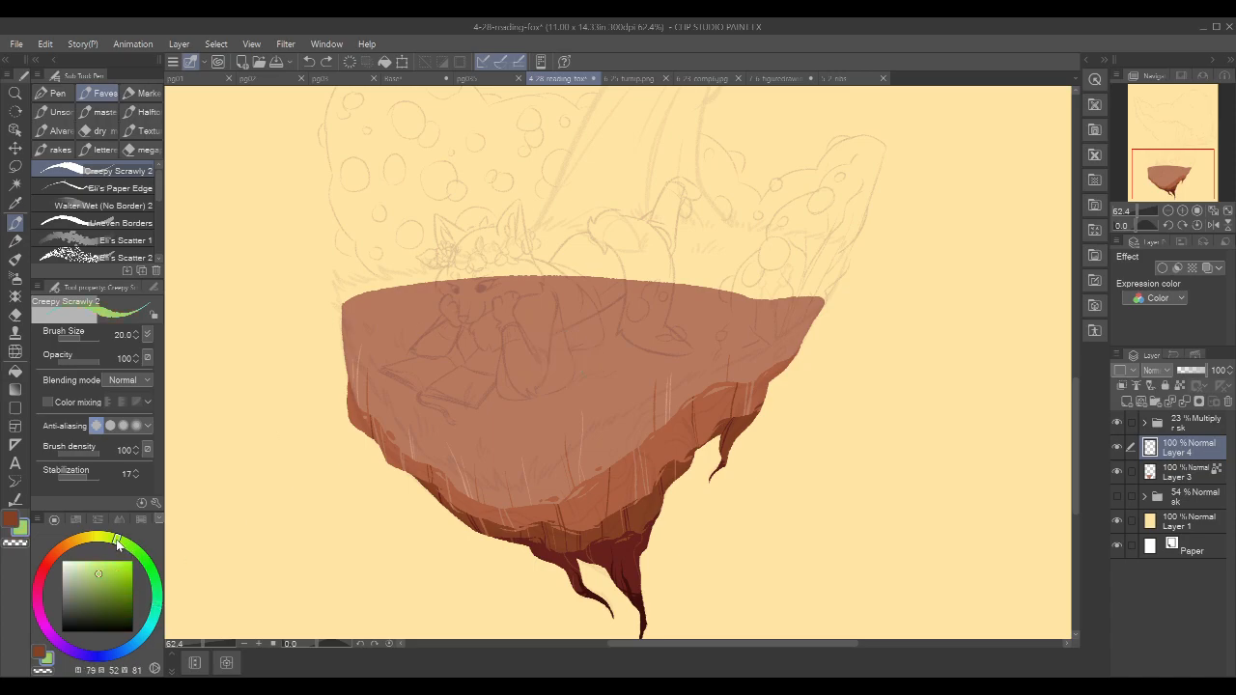
{"action": "mouse_move", "coordinate": [529, 292]}
{"action": "left_mouse_down"}
{"action": "mouse_move", "coordinate": [555, 353]}
{"action": "mouse_move", "coordinate": [637, 360]}
{"action": "left_mouse_up"}
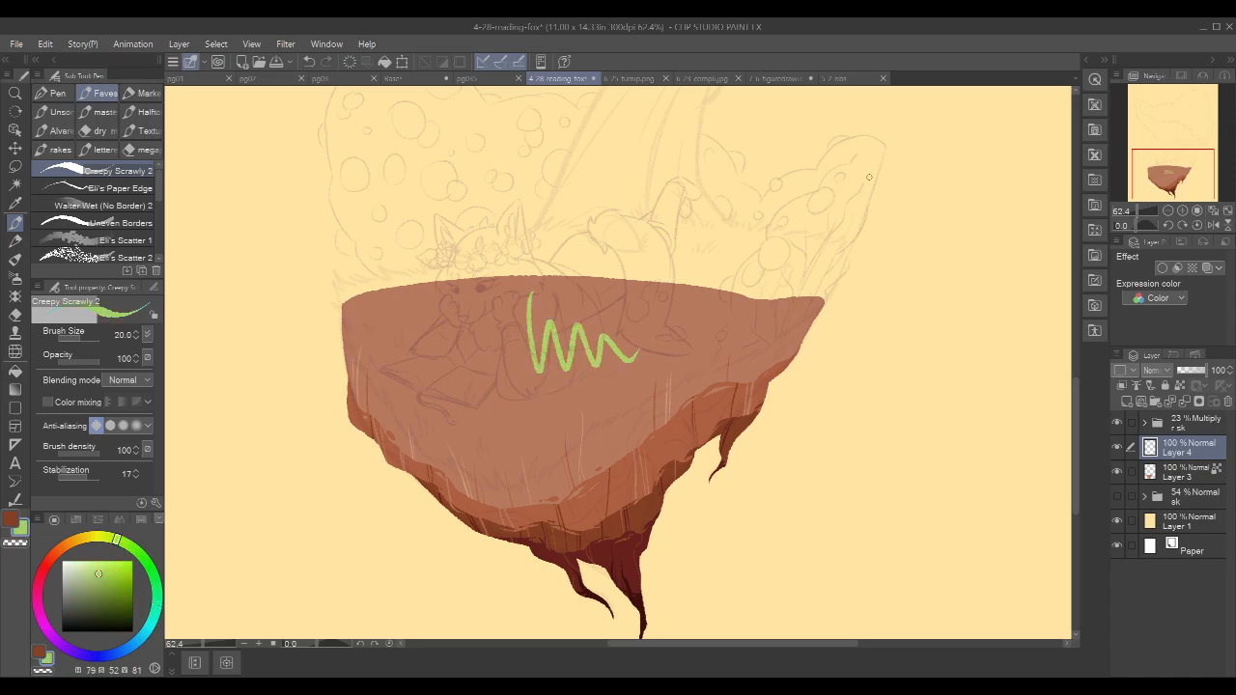
{"action": "key", "text": "ctrl+z"}
{"action": "left_click", "coordinate": [90, 577]}
{"action": "mouse_move", "coordinate": [478, 328]}
{"action": "left_mouse_down"}
{"action": "mouse_move", "coordinate": [490, 375]}
{"action": "mouse_move", "coordinate": [540, 348]}
{"action": "mouse_move", "coordinate": [605, 354]}
{"action": "left_mouse_up"}
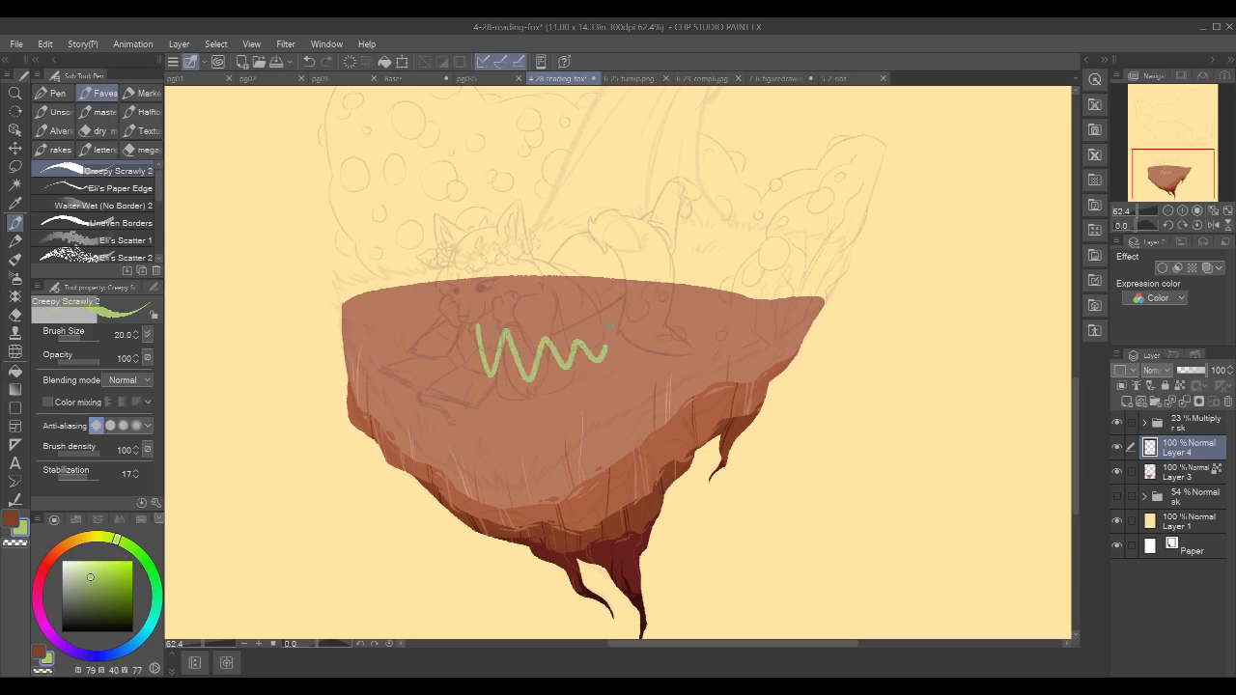
{"action": "key", "text": "ctrl+z"}
- Test a muted olive green (69, 27, 63) with a scribble on the light brown face and undo it
{"action": "left_click", "coordinate": [106, 536]}
{"action": "left_click", "coordinate": [87, 590]}
{"action": "left_click", "coordinate": [81, 586]}
{"action": "mouse_move", "coordinate": [521, 269]}
{"action": "left_mouse_down"}
{"action": "mouse_move", "coordinate": [525, 369]}
{"action": "mouse_move", "coordinate": [559, 377]}
{"action": "mouse_move", "coordinate": [597, 346]}
{"action": "left_mouse_up"}
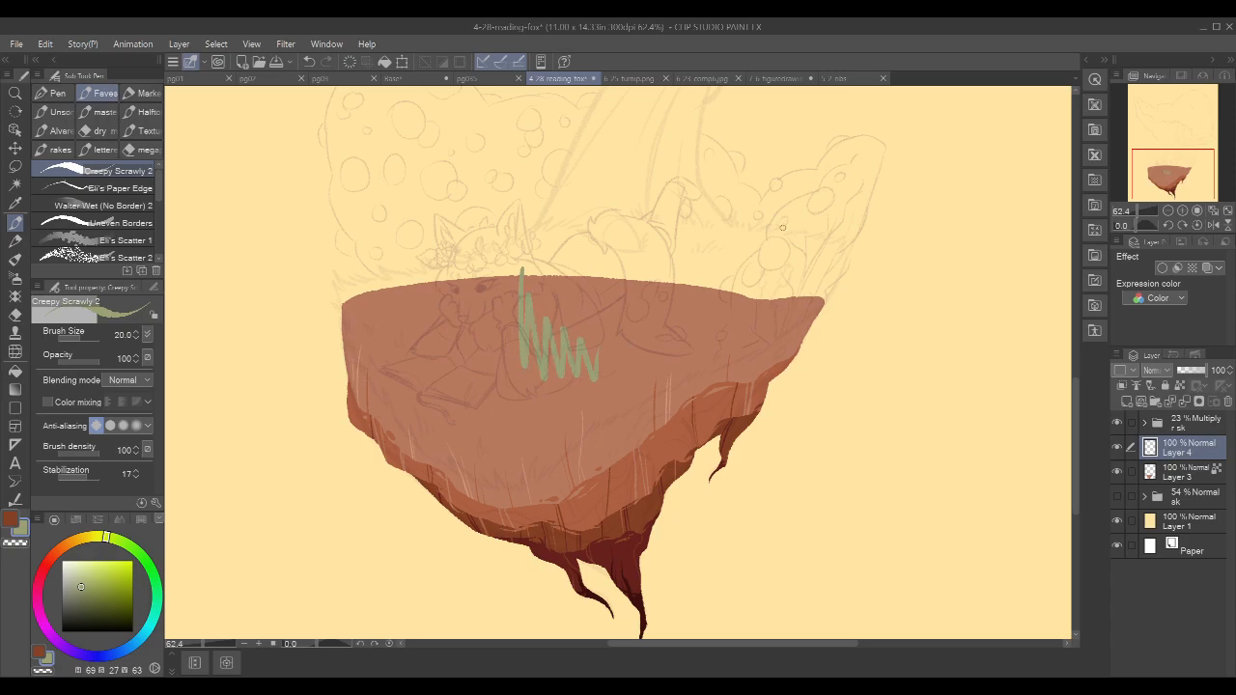
{"action": "key", "text": "ctrl+z"}
- Set the pen colour to a muted olive green (64, 31, 58), undoing the test scribbles
{"action": "left_click", "coordinate": [80, 592]}
{"action": "left_click_drag", "start_coordinate": [108, 535], "coordinate": [101, 538]}
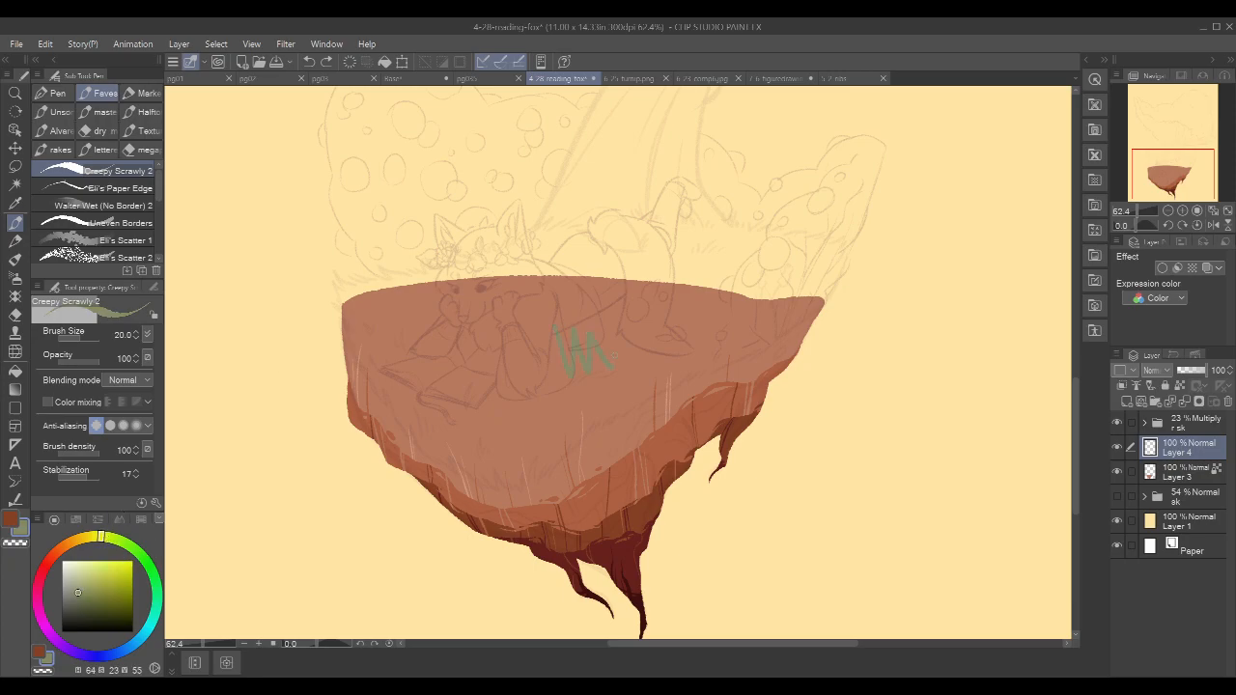
{"action": "key", "text": "ctrl+z"}
{"action": "left_click", "coordinate": [83, 587]}
{"action": "mouse_move", "coordinate": [519, 343]}
{"action": "left_mouse_down"}
{"action": "mouse_move", "coordinate": [529, 376]}
{"action": "mouse_move", "coordinate": [593, 359]}
{"action": "left_mouse_up"}
{"action": "key", "text": "ctrl+z"}
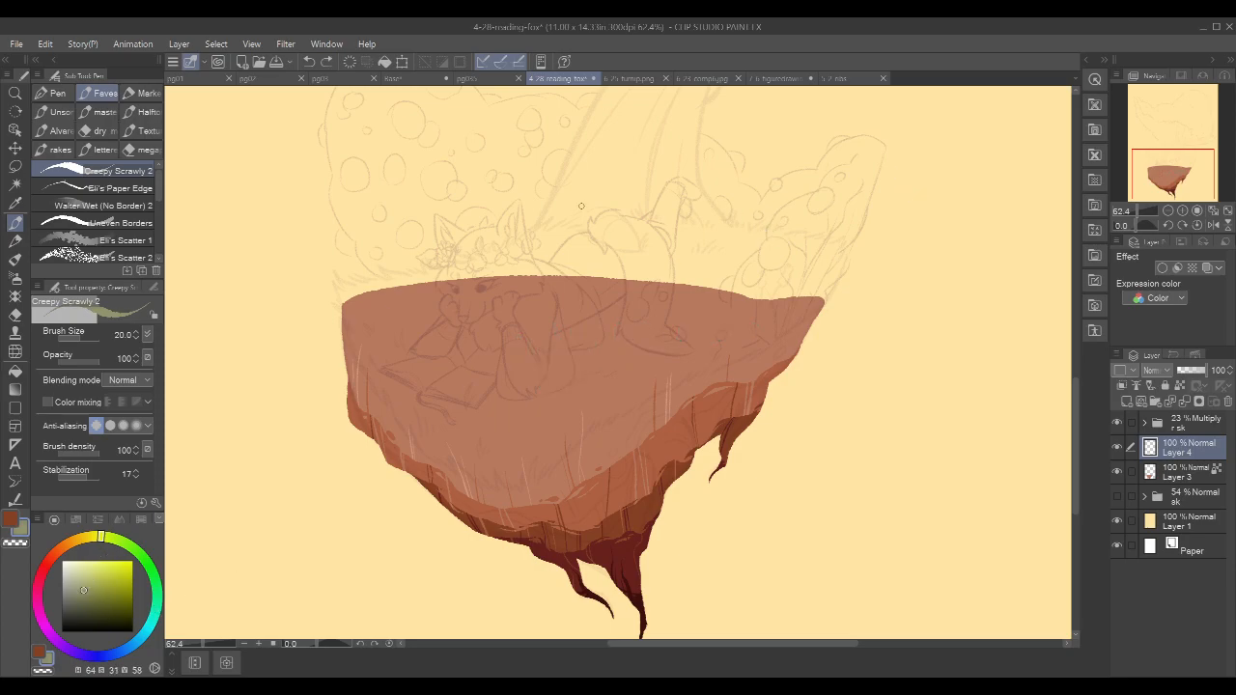
- Reduce the brush size to 15 and paint the first grass blades over the island's upper left corner
{"action": "scroll", "coordinate": [415, 325], "scroll_direction": "up", "scroll_amount": 4}
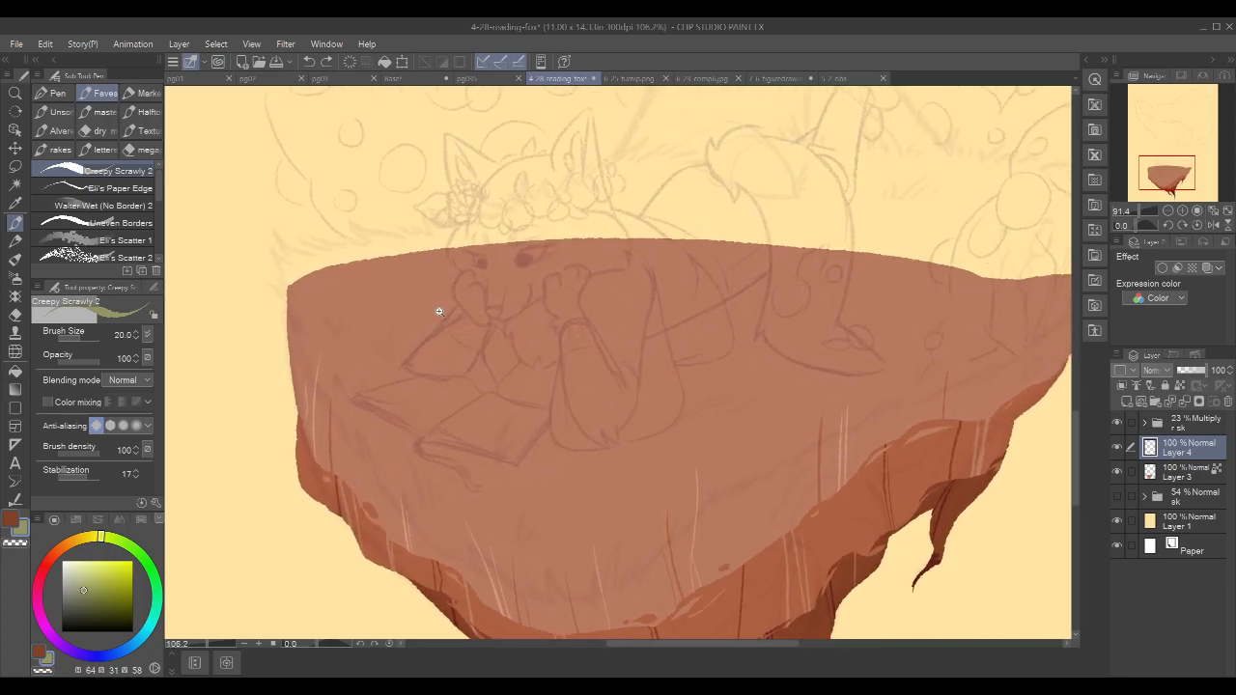
{"action": "left_click_drag", "start_coordinate": [385, 273], "coordinate": [531, 341]}
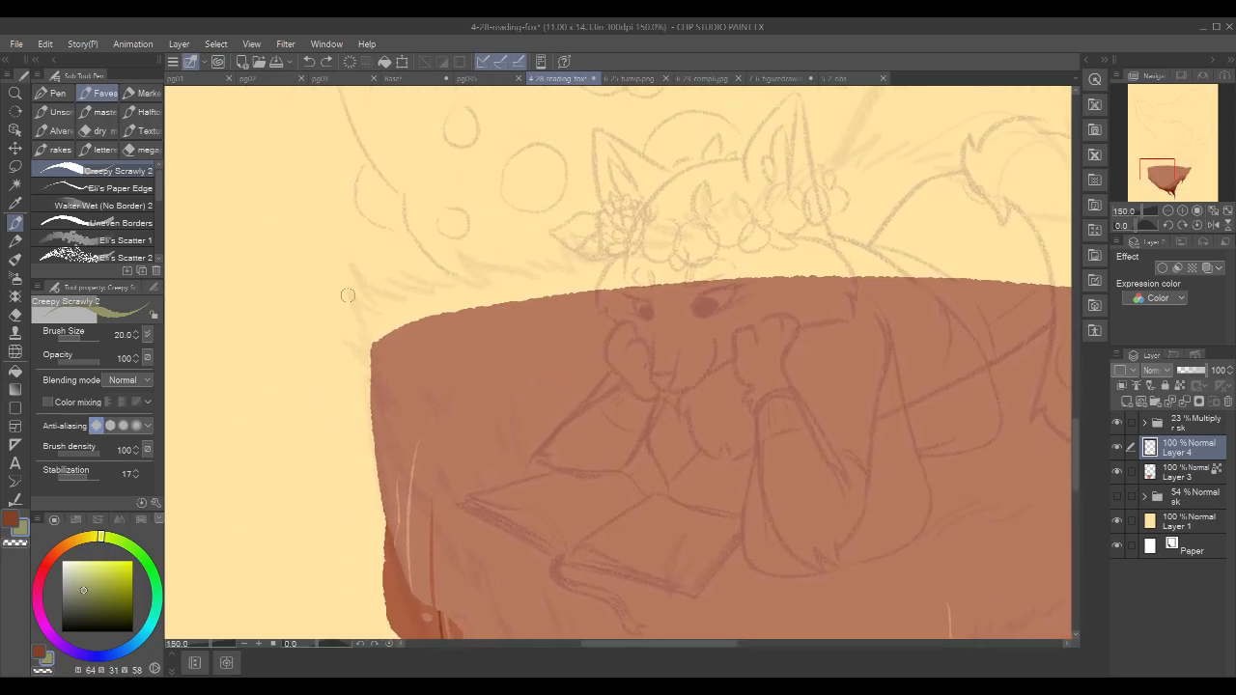
{"action": "key", "text": "bracketleft"}
{"action": "key", "text": "bracketleft"}
{"action": "left_click_drag", "start_coordinate": [350, 290], "coordinate": [404, 377]}
{"action": "left_click_drag", "start_coordinate": [350, 290], "coordinate": [398, 338]}
{"action": "left_click_drag", "start_coordinate": [353, 263], "coordinate": [392, 330]}
{"action": "left_click_drag", "start_coordinate": [354, 269], "coordinate": [400, 332]}
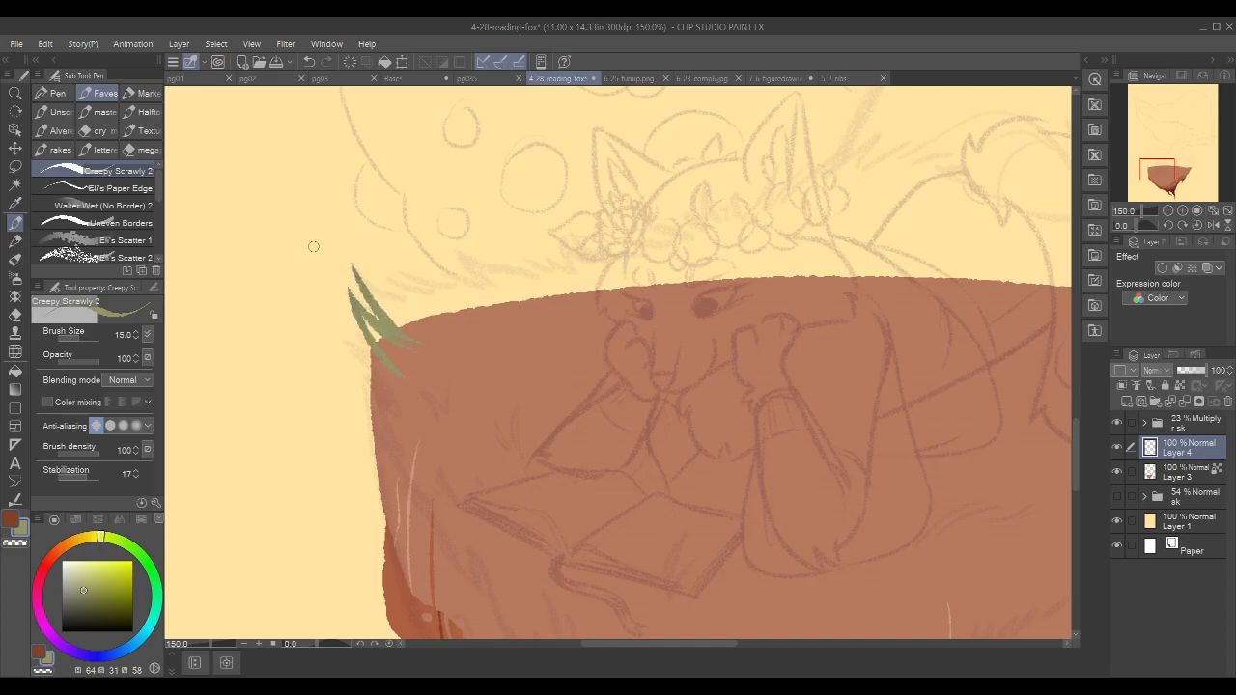
- Fill out the corner grass tuft with overlapping olive green blades pointing outward and inward, undoing stray strokes
{"action": "left_click_drag", "start_coordinate": [354, 313], "coordinate": [403, 371]}
{"action": "mouse_move", "coordinate": [343, 339]}
{"action": "left_mouse_down"}
{"action": "mouse_move", "coordinate": [388, 366]}
{"action": "mouse_move", "coordinate": [372, 359]}
{"action": "left_mouse_up"}
{"action": "key", "text": "ctrl+z"}
{"action": "mouse_move", "coordinate": [344, 345]}
{"action": "left_mouse_down"}
{"action": "mouse_move", "coordinate": [382, 389]}
{"action": "mouse_move", "coordinate": [345, 342]}
{"action": "mouse_move", "coordinate": [406, 409]}
{"action": "left_mouse_up"}
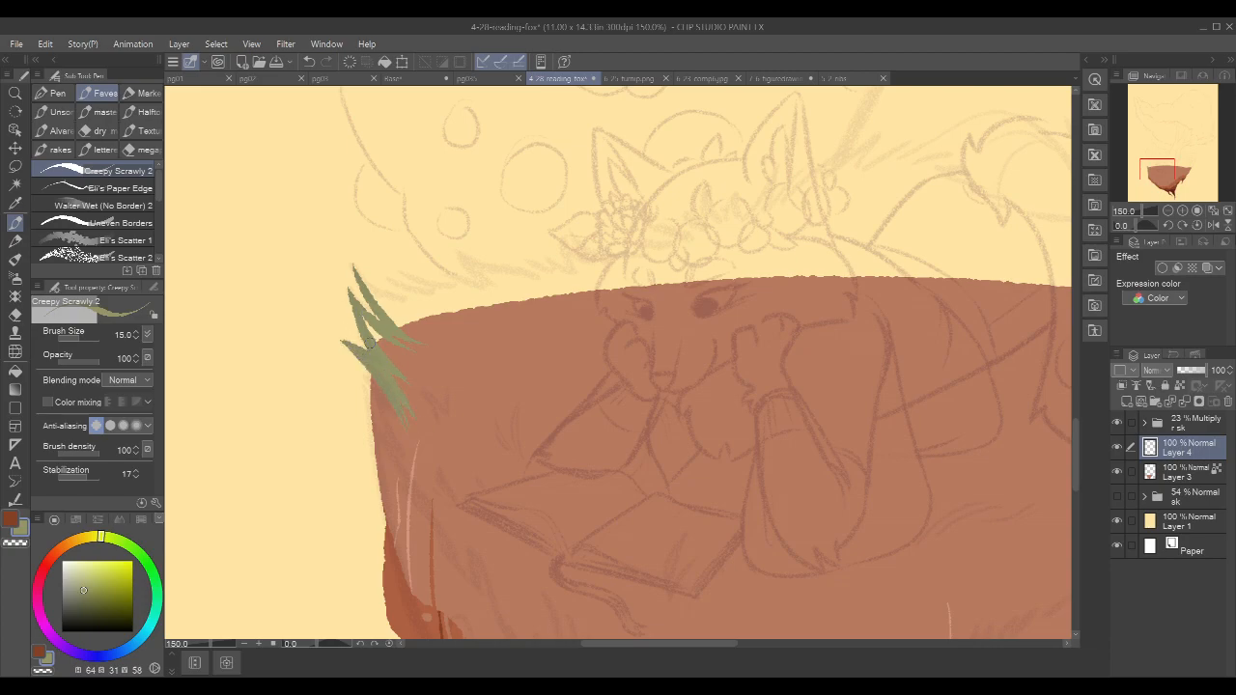
{"action": "mouse_move", "coordinate": [363, 321]}
{"action": "left_mouse_down"}
{"action": "mouse_move", "coordinate": [415, 381]}
{"action": "mouse_move", "coordinate": [433, 374]}
{"action": "left_mouse_up"}
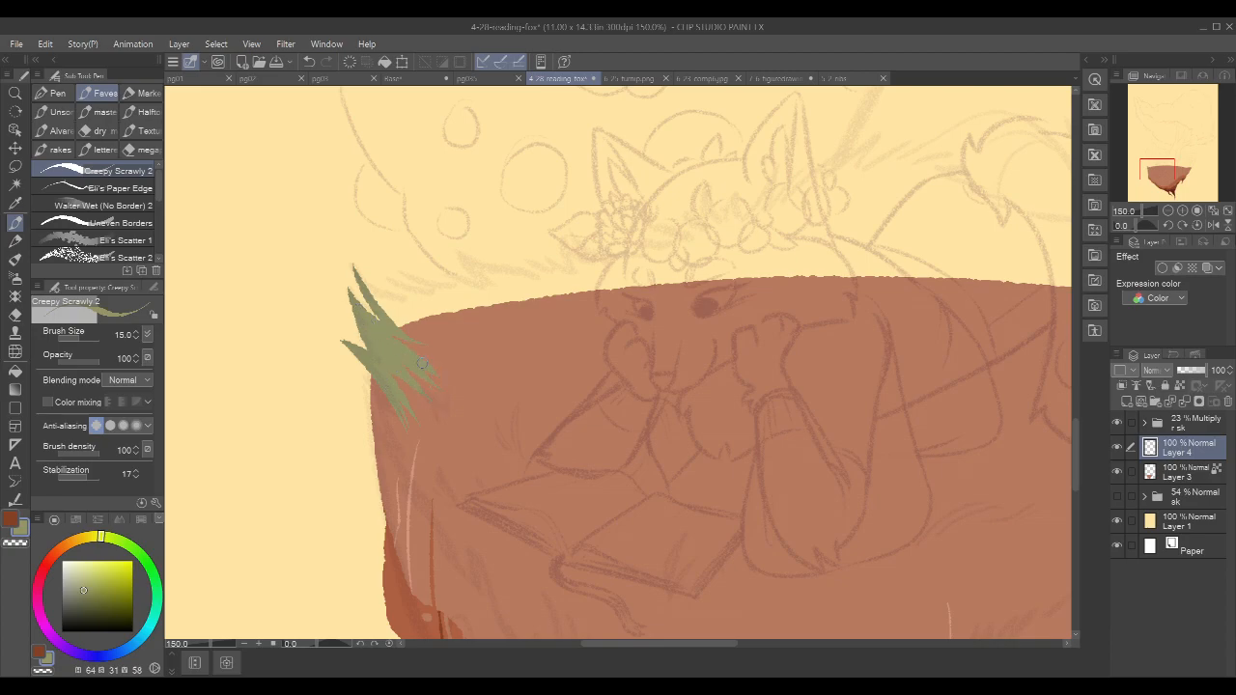
{"action": "left_click_drag", "start_coordinate": [355, 268], "coordinate": [415, 320]}
{"action": "key", "text": "ctrl+z"}
{"action": "mouse_move", "coordinate": [355, 269]}
{"action": "left_mouse_down"}
{"action": "mouse_move", "coordinate": [407, 310]}
{"action": "mouse_move", "coordinate": [429, 311]}
{"action": "mouse_move", "coordinate": [401, 298]}
{"action": "mouse_move", "coordinate": [422, 302]}
{"action": "mouse_move", "coordinate": [433, 331]}
{"action": "mouse_move", "coordinate": [398, 322]}
{"action": "left_mouse_up"}
{"action": "key", "text": "ctrl+z"}
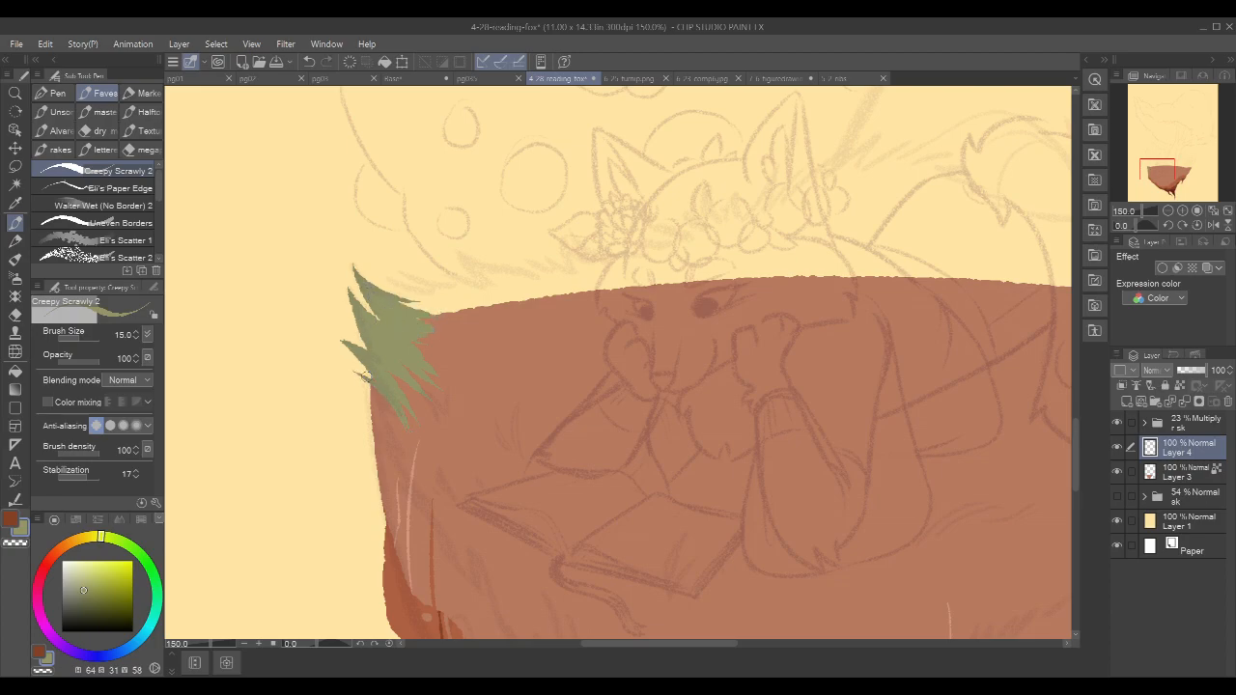
- Extend the grass blades down the island's left edge and fill the area inward towards the sketched book
{"action": "left_click_drag", "start_coordinate": [364, 380], "coordinate": [395, 418]}
{"action": "left_click_drag", "start_coordinate": [348, 367], "coordinate": [394, 421]}
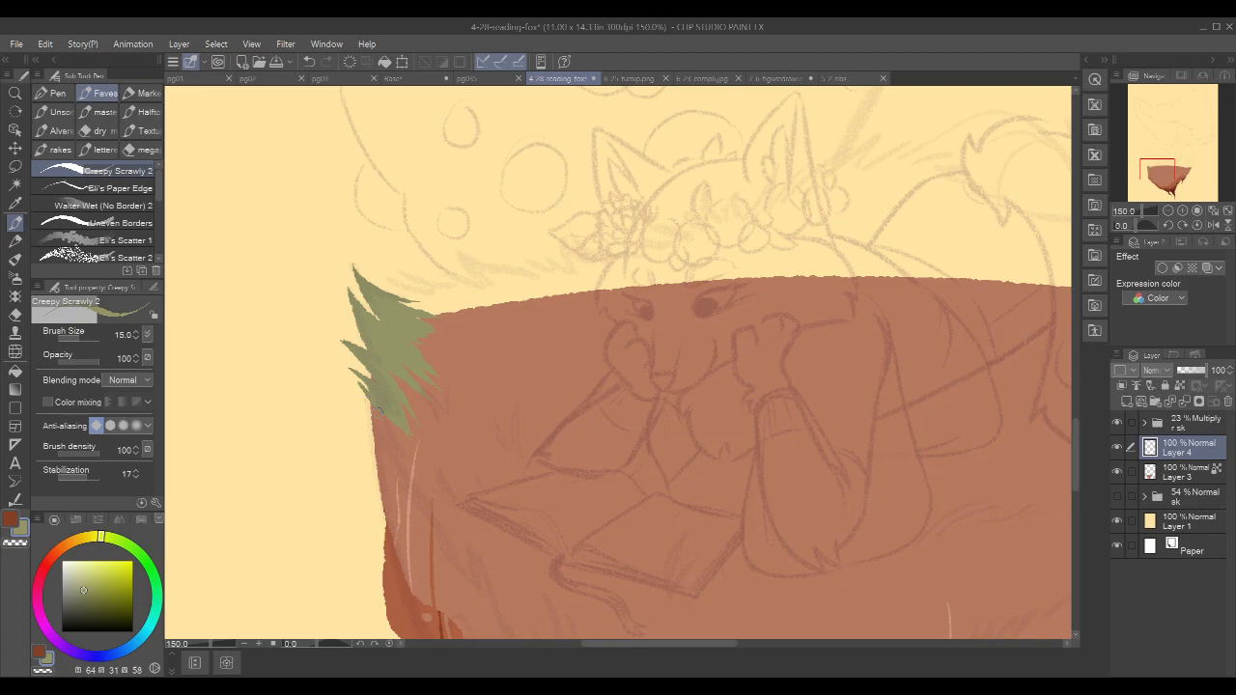
{"action": "left_click_drag", "start_coordinate": [363, 388], "coordinate": [399, 458]}
{"action": "left_click_drag", "start_coordinate": [699, 318], "coordinate": [628, 245]}
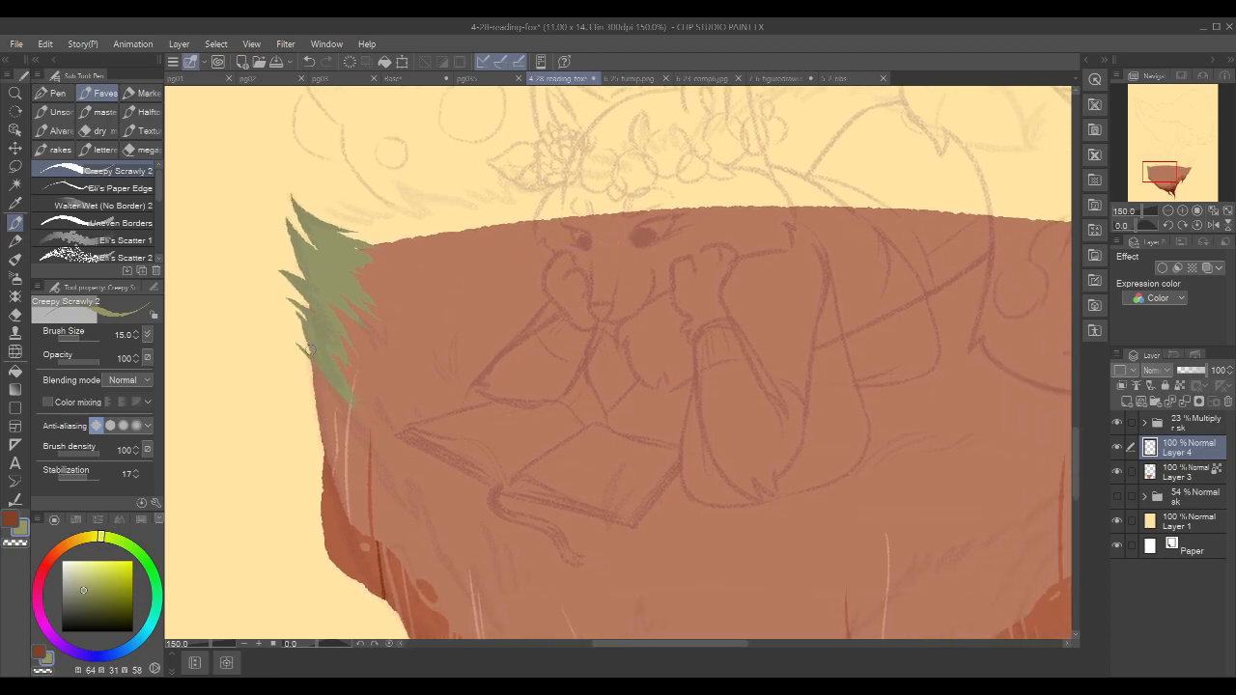
{"action": "left_click_drag", "start_coordinate": [299, 345], "coordinate": [345, 409]}
{"action": "mouse_move", "coordinate": [568, 318]}
{"action": "left_mouse_down"}
{"action": "mouse_move", "coordinate": [519, 309]}
{"action": "mouse_move", "coordinate": [530, 267]}
{"action": "mouse_move", "coordinate": [505, 240]}
{"action": "left_mouse_up"}
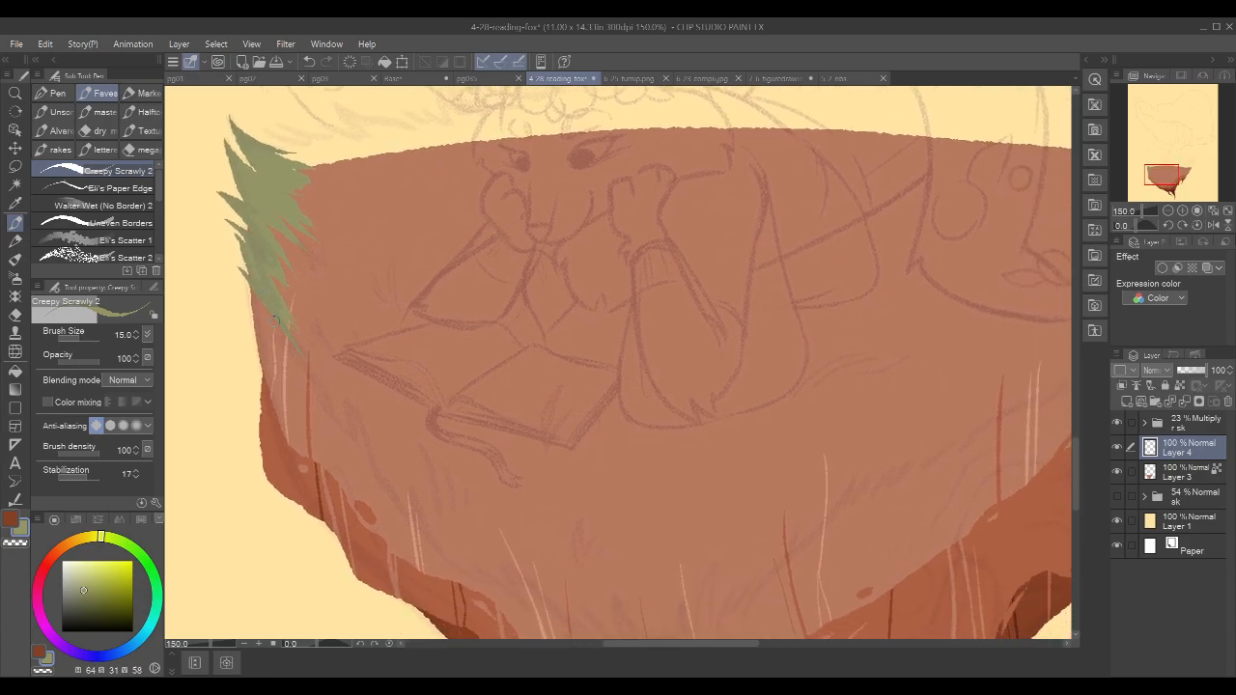
{"action": "left_click_drag", "start_coordinate": [273, 328], "coordinate": [292, 350]}
{"action": "key", "text": "ctrl+z"}
{"action": "mouse_move", "coordinate": [269, 295]}
{"action": "left_mouse_down"}
{"action": "mouse_move", "coordinate": [342, 427]}
{"action": "mouse_move", "coordinate": [276, 317]}
{"action": "mouse_move", "coordinate": [327, 374]}
{"action": "mouse_move", "coordinate": [275, 274]}
{"action": "mouse_move", "coordinate": [276, 255]}
{"action": "mouse_move", "coordinate": [305, 305]}
{"action": "mouse_move", "coordinate": [283, 200]}
{"action": "mouse_move", "coordinate": [292, 207]}
{"action": "mouse_move", "coordinate": [260, 219]}
{"action": "left_mouse_up"}
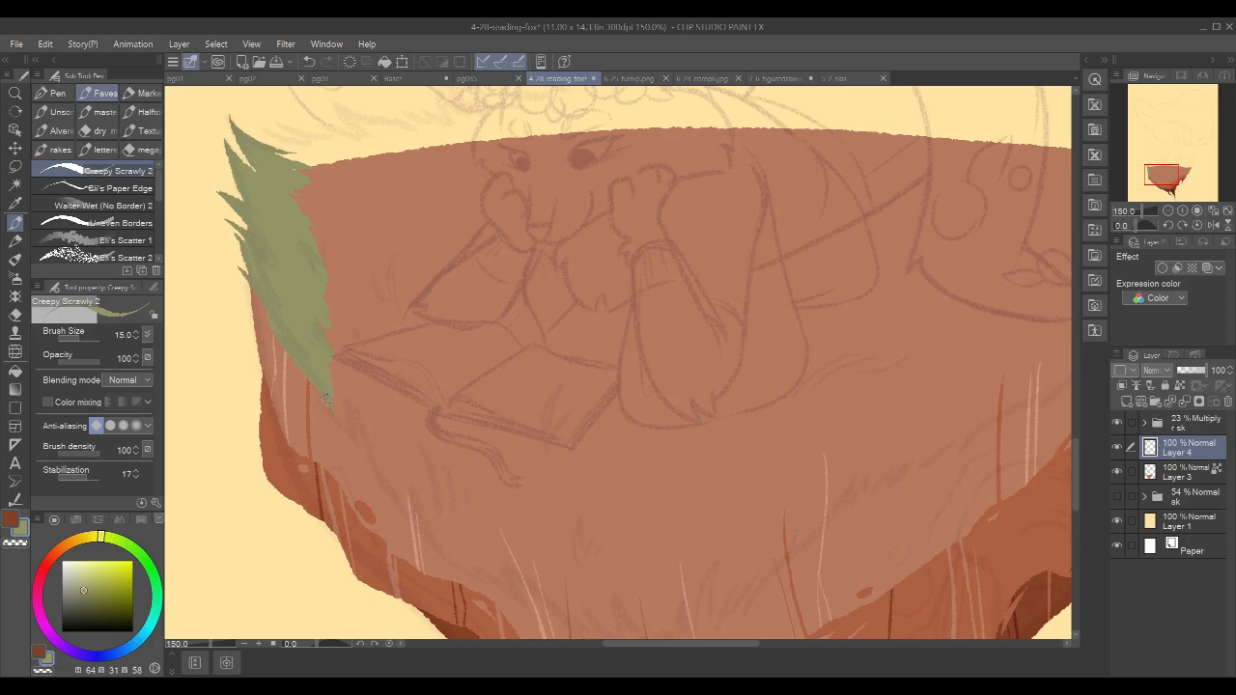
- Extend the olive green grass blades from the book's corner down along the island's front-left edge, undoing a stray stroke
{"action": "left_click_drag", "start_coordinate": [325, 400], "coordinate": [347, 431]}
{"action": "key", "text": "ctrl+z"}
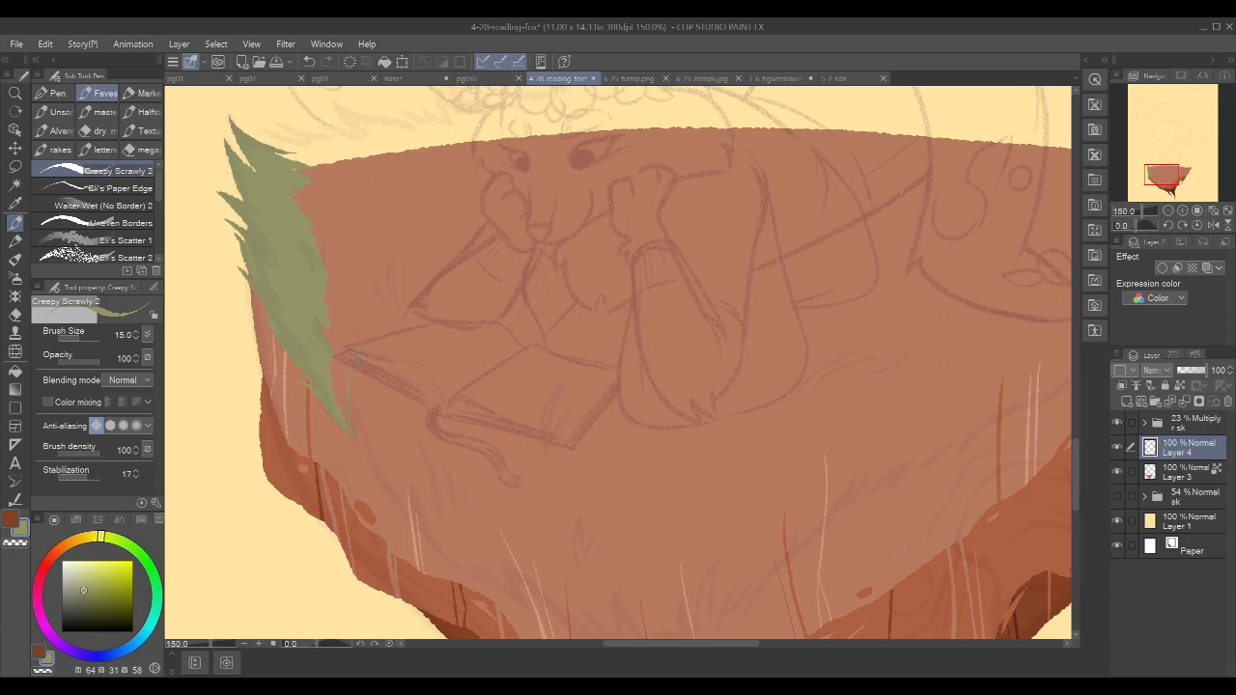
{"action": "mouse_move", "coordinate": [345, 419]}
{"action": "left_mouse_down"}
{"action": "mouse_move", "coordinate": [337, 331]}
{"action": "mouse_move", "coordinate": [380, 456]}
{"action": "mouse_move", "coordinate": [350, 359]}
{"action": "left_mouse_up"}
{"action": "left_click_drag", "start_coordinate": [357, 406], "coordinate": [397, 499]}
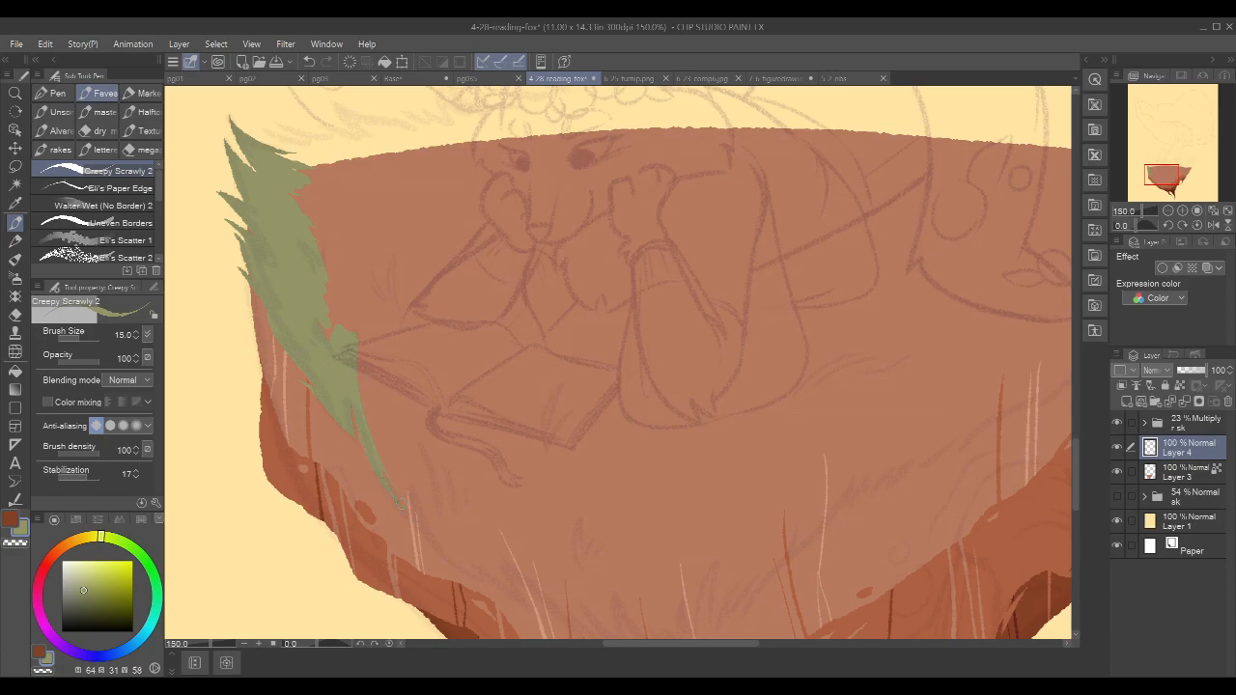
{"action": "left_click_drag", "start_coordinate": [630, 376], "coordinate": [520, 287]}
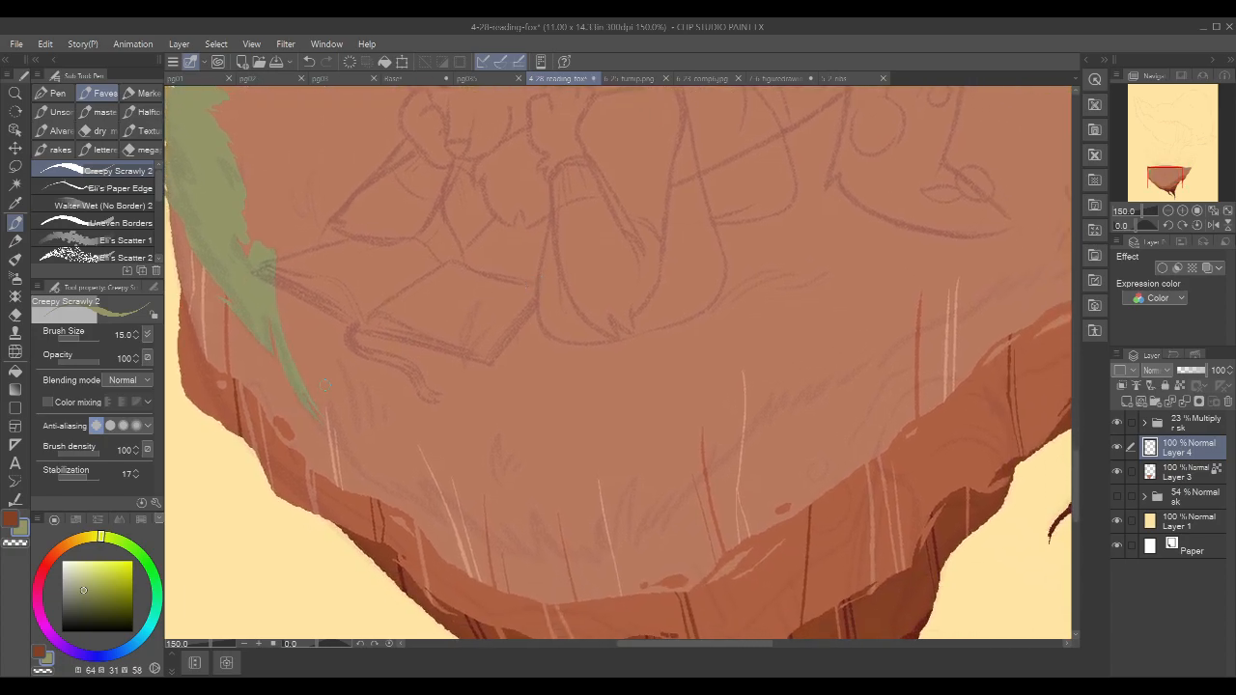
{"action": "left_click_drag", "start_coordinate": [267, 279], "coordinate": [356, 450]}
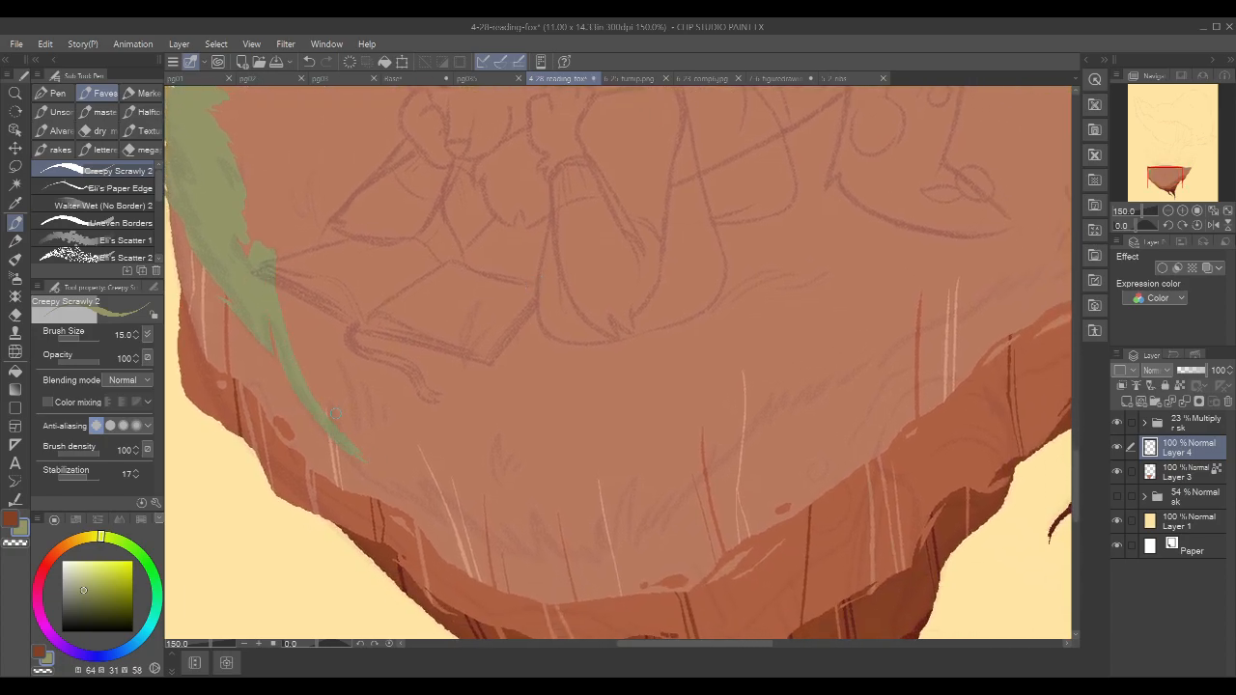
{"action": "left_click_drag", "start_coordinate": [328, 384], "coordinate": [363, 444]}
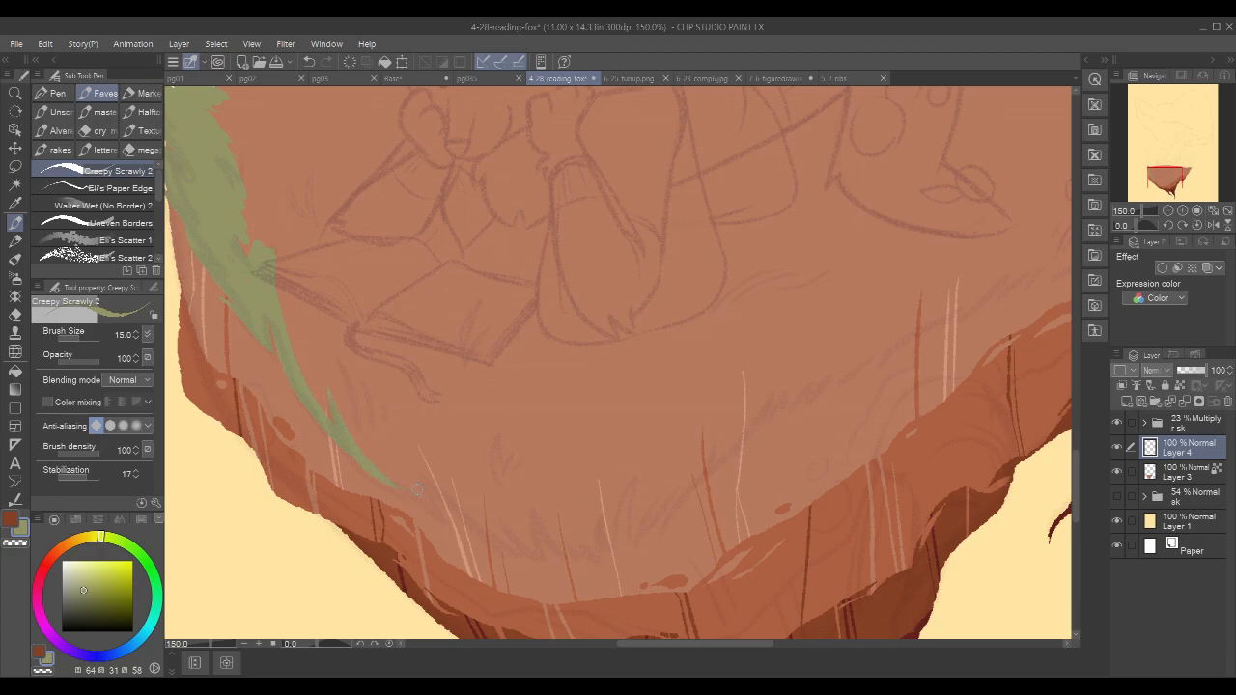
{"action": "left_click_drag", "start_coordinate": [391, 485], "coordinate": [426, 503]}
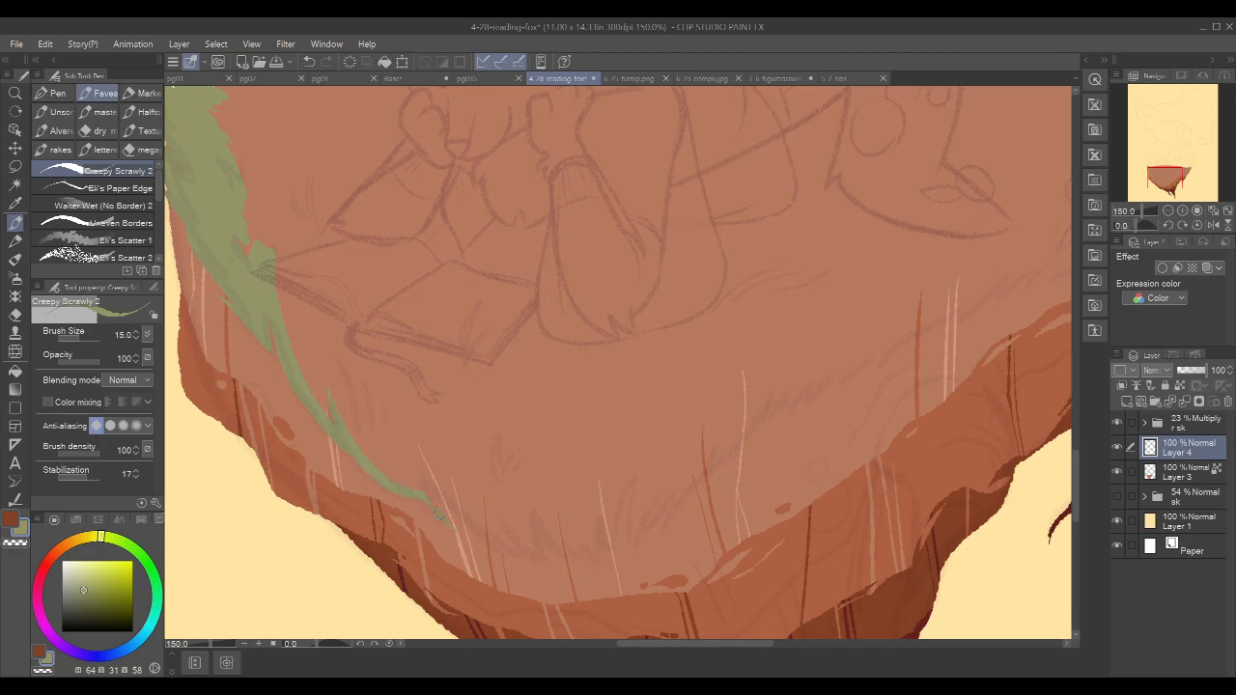
- Lengthen the corner tuft with a thin blade along the island's back edge, undoing stray strokes
{"action": "left_click_drag", "start_coordinate": [587, 348], "coordinate": [626, 488]}
{"action": "left_click_drag", "start_coordinate": [620, 323], "coordinate": [632, 398]}
{"action": "left_click_drag", "start_coordinate": [247, 299], "coordinate": [342, 319]}
{"action": "key", "text": "ctrl+z"}
{"action": "left_click_drag", "start_coordinate": [216, 283], "coordinate": [336, 319]}
{"action": "key", "text": "ctrl+z"}
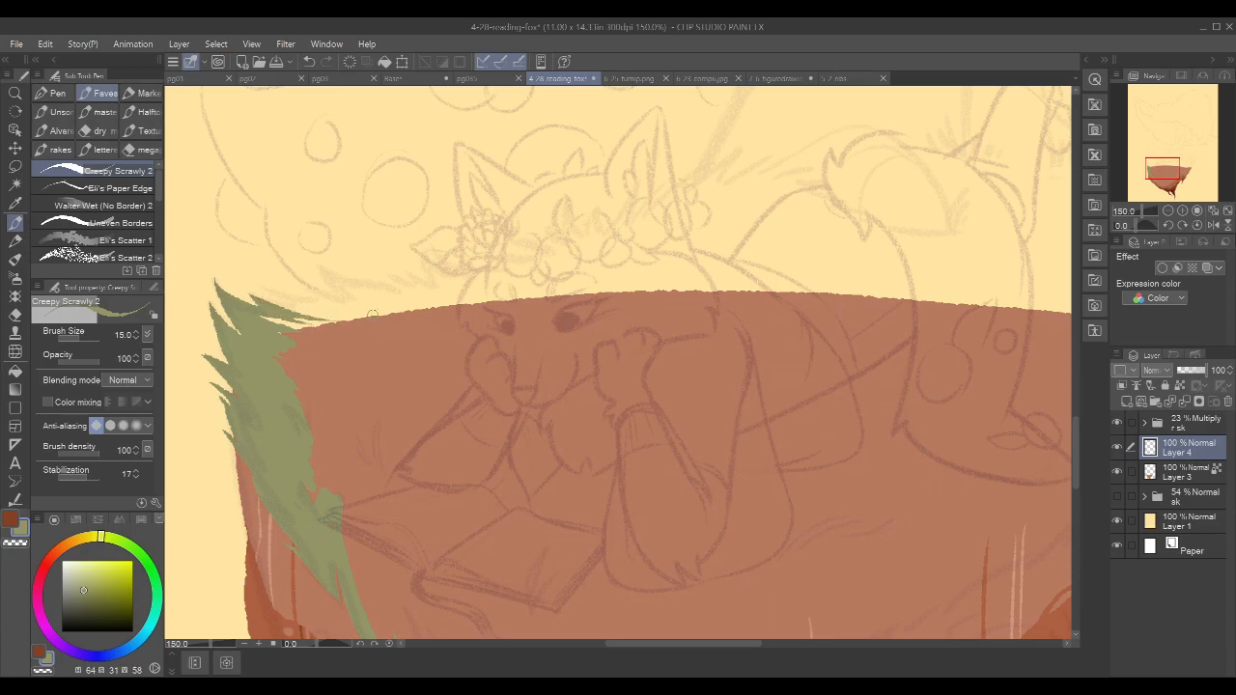
{"action": "key", "text": "c"}
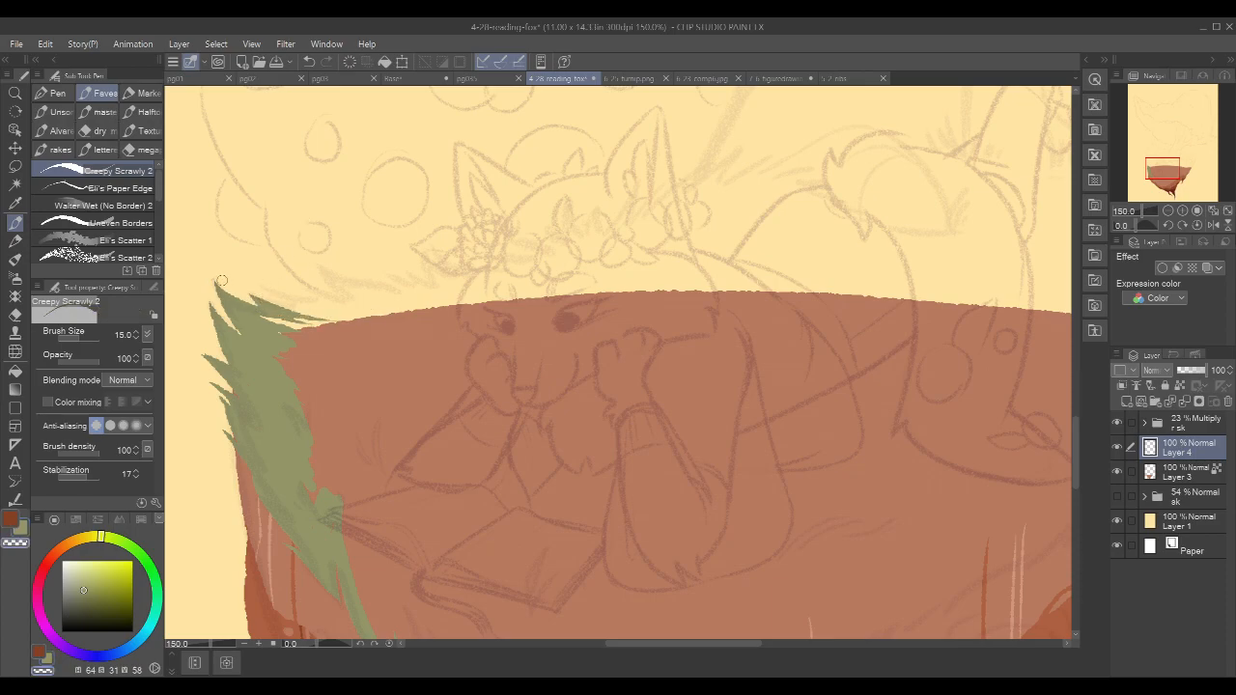
{"action": "key", "text": "c"}
{"action": "left_click_drag", "start_coordinate": [844, 293], "coordinate": [826, 333]}
{"action": "mouse_move", "coordinate": [267, 361]}
{"action": "left_mouse_down"}
{"action": "mouse_move", "coordinate": [257, 392]}
{"action": "mouse_move", "coordinate": [254, 368]}
{"action": "mouse_move", "coordinate": [266, 374]}
{"action": "mouse_move", "coordinate": [217, 354]}
{"action": "mouse_move", "coordinate": [239, 397]}
{"action": "mouse_move", "coordinate": [277, 350]}
{"action": "mouse_move", "coordinate": [260, 321]}
{"action": "mouse_move", "coordinate": [274, 360]}
{"action": "left_mouse_up"}
{"action": "key", "text": "ctrl+z"}
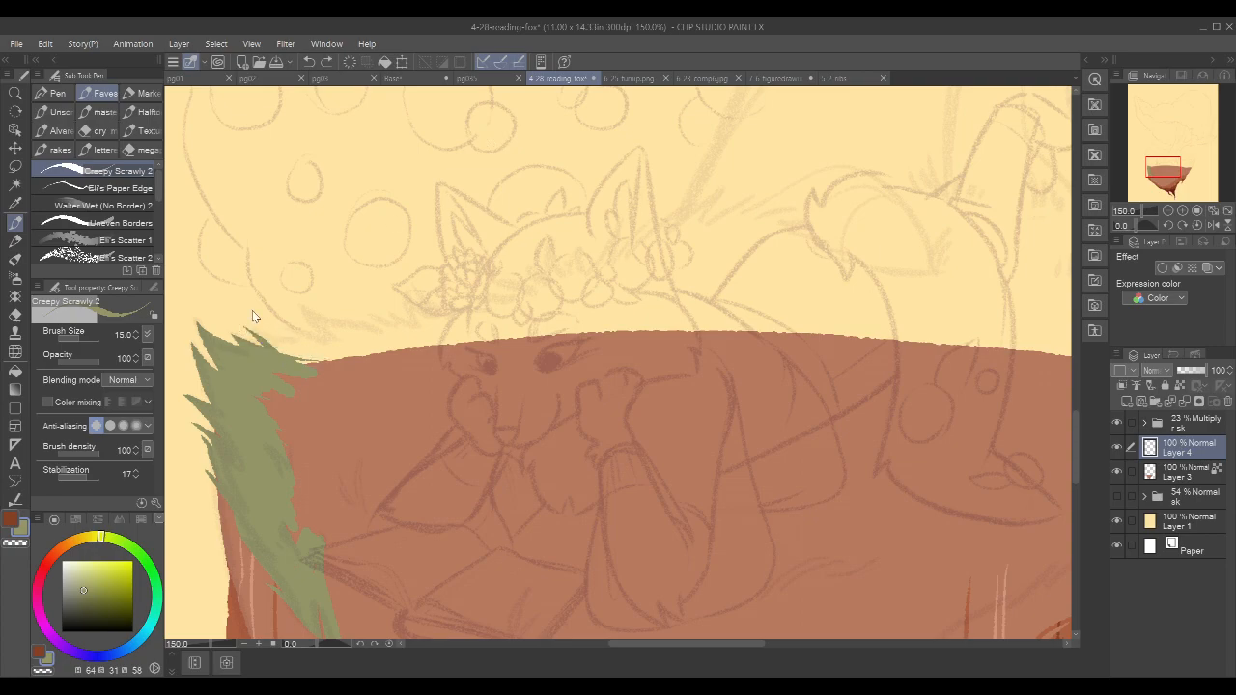
- Rotate the canvas about 28 degrees and paint the first blades along the back edge beside the corner tuft, undoing misplaced strokes
{"action": "key", "text": "r"}
{"action": "left_click_drag", "start_coordinate": [697, 301], "coordinate": [718, 345]}
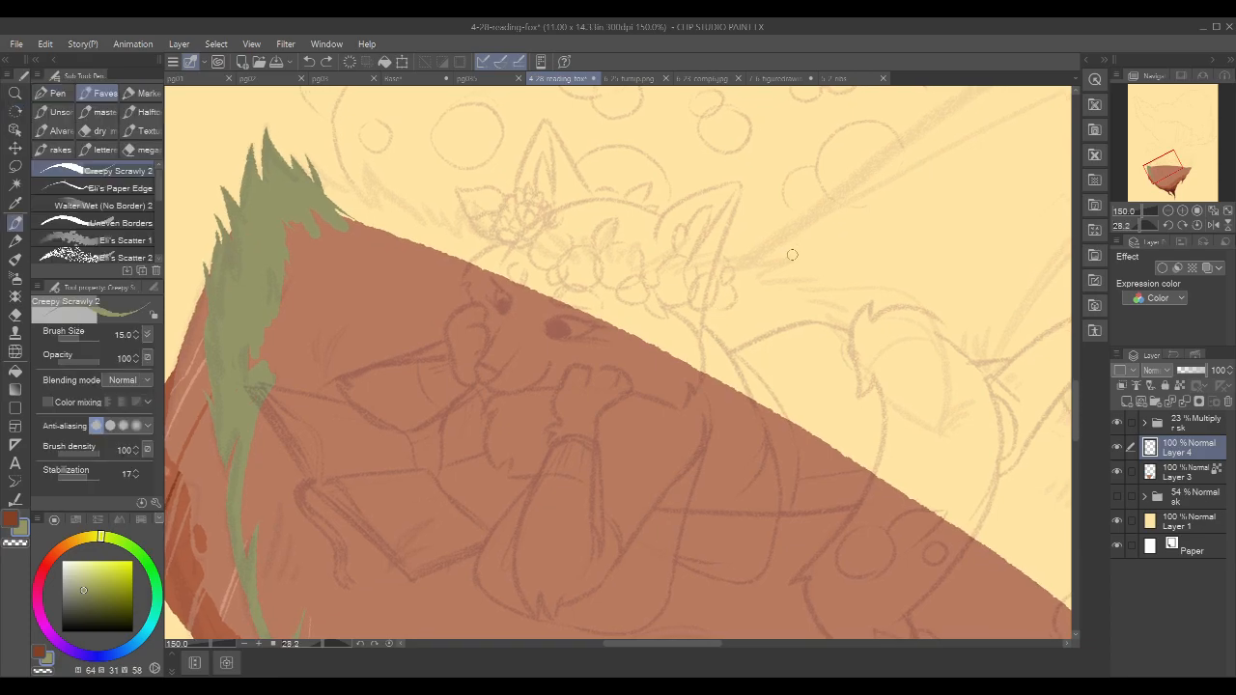
{"action": "left_click_drag", "start_coordinate": [692, 284], "coordinate": [679, 384]}
{"action": "mouse_move", "coordinate": [289, 257]}
{"action": "left_mouse_down"}
{"action": "mouse_move", "coordinate": [379, 333]}
{"action": "mouse_move", "coordinate": [301, 278]}
{"action": "mouse_move", "coordinate": [362, 328]}
{"action": "left_mouse_up"}
{"action": "left_click_drag", "start_coordinate": [299, 280], "coordinate": [363, 342]}
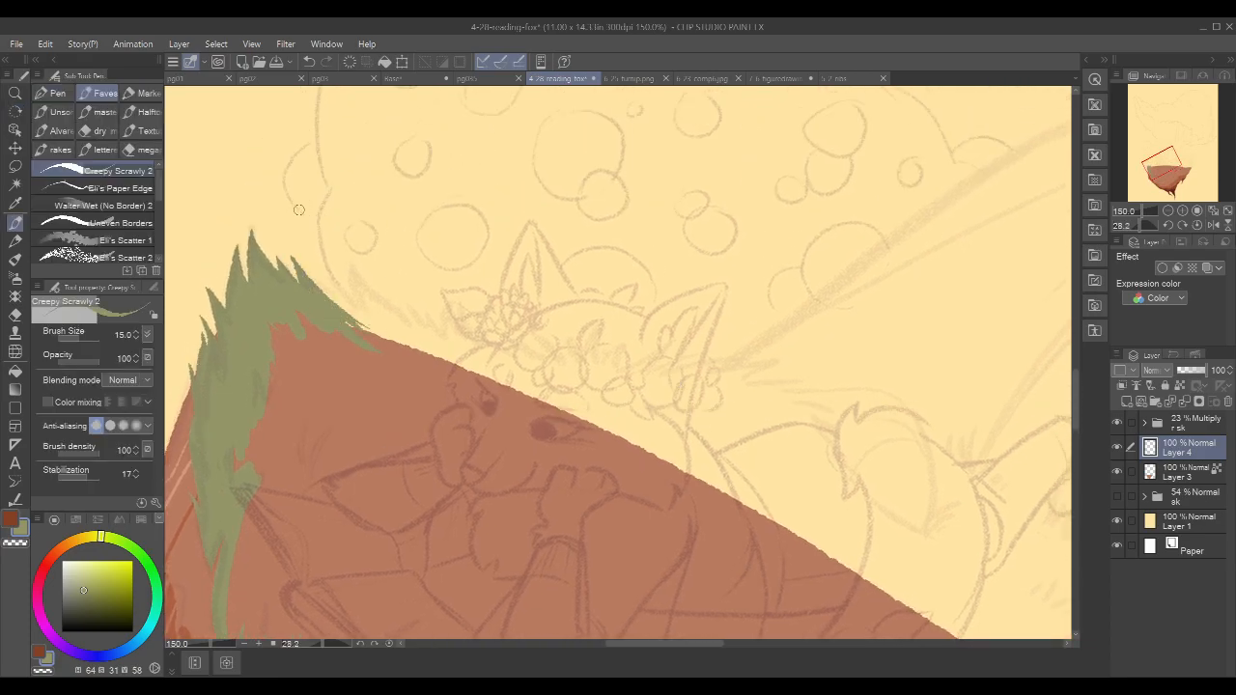
{"action": "mouse_move", "coordinate": [321, 280]}
{"action": "left_mouse_down"}
{"action": "mouse_move", "coordinate": [348, 323]}
{"action": "mouse_move", "coordinate": [333, 301]}
{"action": "mouse_move", "coordinate": [369, 327]}
{"action": "left_mouse_up"}
{"action": "key", "text": "ctrl+z"}
{"action": "key", "text": "ctrl+z"}
- Build up overlapping grass blades along the island's back edge towards the fox's head, undoing strokes that do not fit
{"action": "left_click_drag", "start_coordinate": [326, 282], "coordinate": [386, 357]}
{"action": "mouse_move", "coordinate": [351, 270]}
{"action": "left_mouse_down"}
{"action": "mouse_move", "coordinate": [354, 297]}
{"action": "mouse_move", "coordinate": [397, 338]}
{"action": "left_mouse_up"}
{"action": "key", "text": "ctrl+z"}
{"action": "left_click_drag", "start_coordinate": [353, 283], "coordinate": [427, 344]}
{"action": "key", "text": "ctrl+z"}
{"action": "left_click_drag", "start_coordinate": [350, 279], "coordinate": [428, 344]}
{"action": "mouse_move", "coordinate": [361, 299]}
{"action": "left_mouse_down"}
{"action": "mouse_move", "coordinate": [430, 360]}
{"action": "mouse_move", "coordinate": [410, 358]}
{"action": "left_mouse_up"}
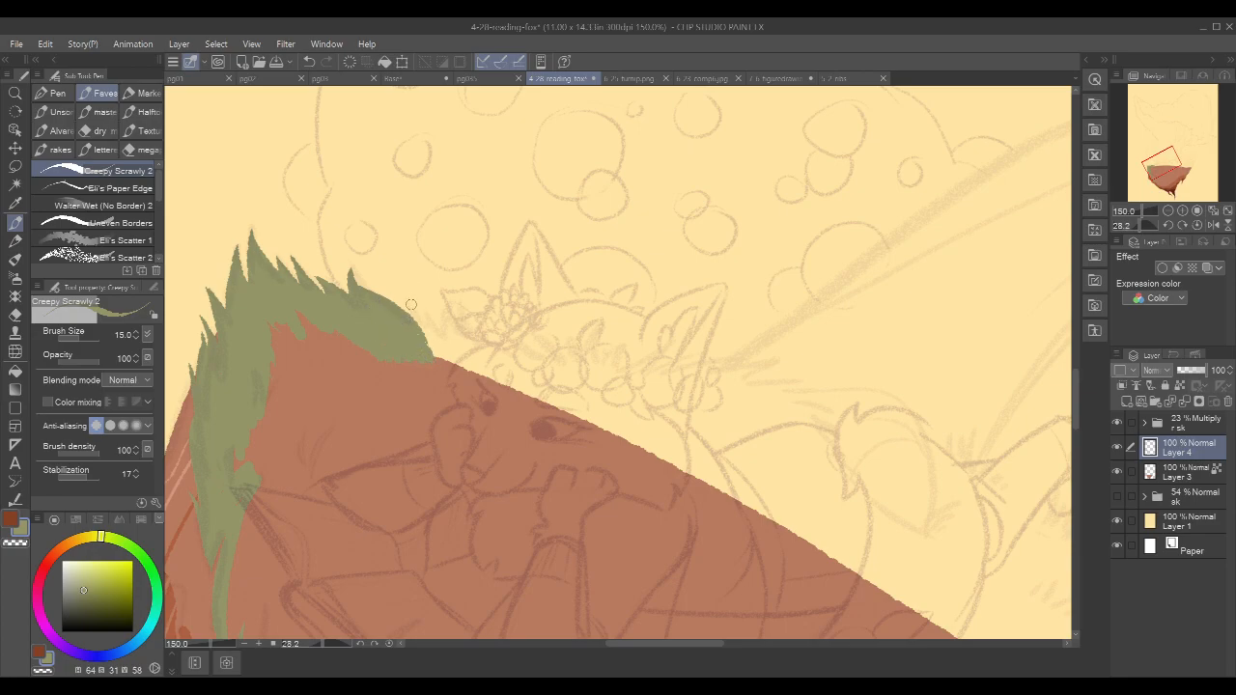
{"action": "left_click_drag", "start_coordinate": [410, 304], "coordinate": [452, 359]}
{"action": "left_click_drag", "start_coordinate": [376, 283], "coordinate": [425, 341]}
{"action": "key", "text": "ctrl+z"}
{"action": "mouse_move", "coordinate": [369, 284]}
{"action": "left_mouse_down"}
{"action": "mouse_move", "coordinate": [413, 339]}
{"action": "mouse_move", "coordinate": [398, 303]}
{"action": "left_mouse_up"}
{"action": "key", "text": "ctrl+z"}
- Reset the canvas rotation to 0 and add grass blades over the back edge beside the fox's face, undoing a stray stroke
{"action": "left_click_drag", "start_coordinate": [682, 421], "coordinate": [771, 197]}
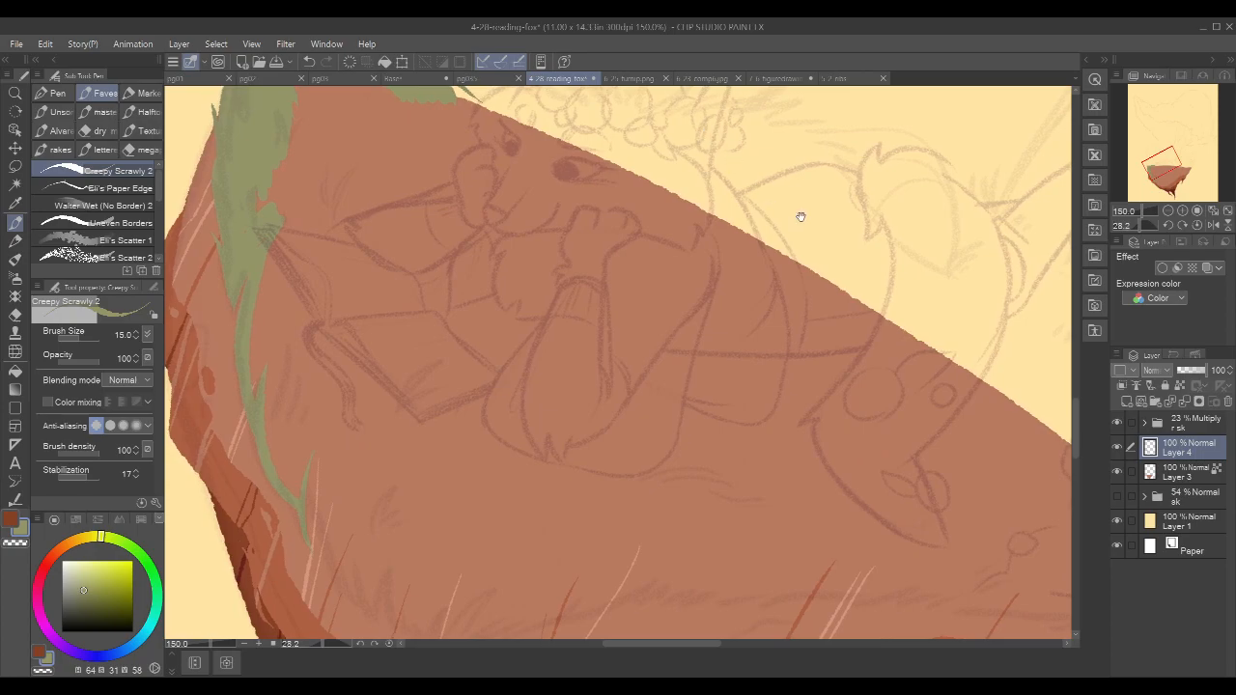
{"action": "key", "text": "r"}
{"action": "left_click_drag", "start_coordinate": [917, 439], "coordinate": [927, 292]}
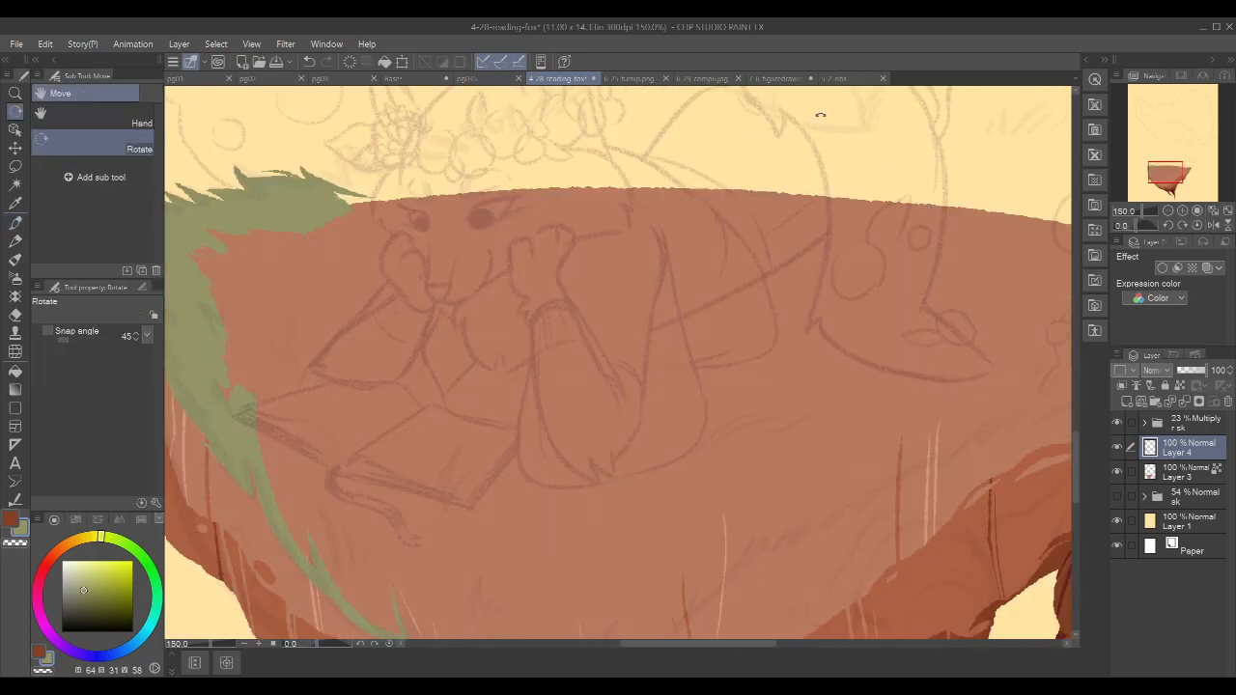
{"action": "key", "text": "p"}
{"action": "scroll", "coordinate": [742, 279], "scroll_direction": "up", "scroll_amount": 2}
{"action": "left_click_drag", "start_coordinate": [274, 234], "coordinate": [384, 271]}
{"action": "key", "text": "ctrl+z"}
{"action": "left_click_drag", "start_coordinate": [326, 242], "coordinate": [411, 269]}
{"action": "left_click_drag", "start_coordinate": [910, 230], "coordinate": [816, 233]}
{"action": "left_click_drag", "start_coordinate": [873, 300], "coordinate": [869, 326]}
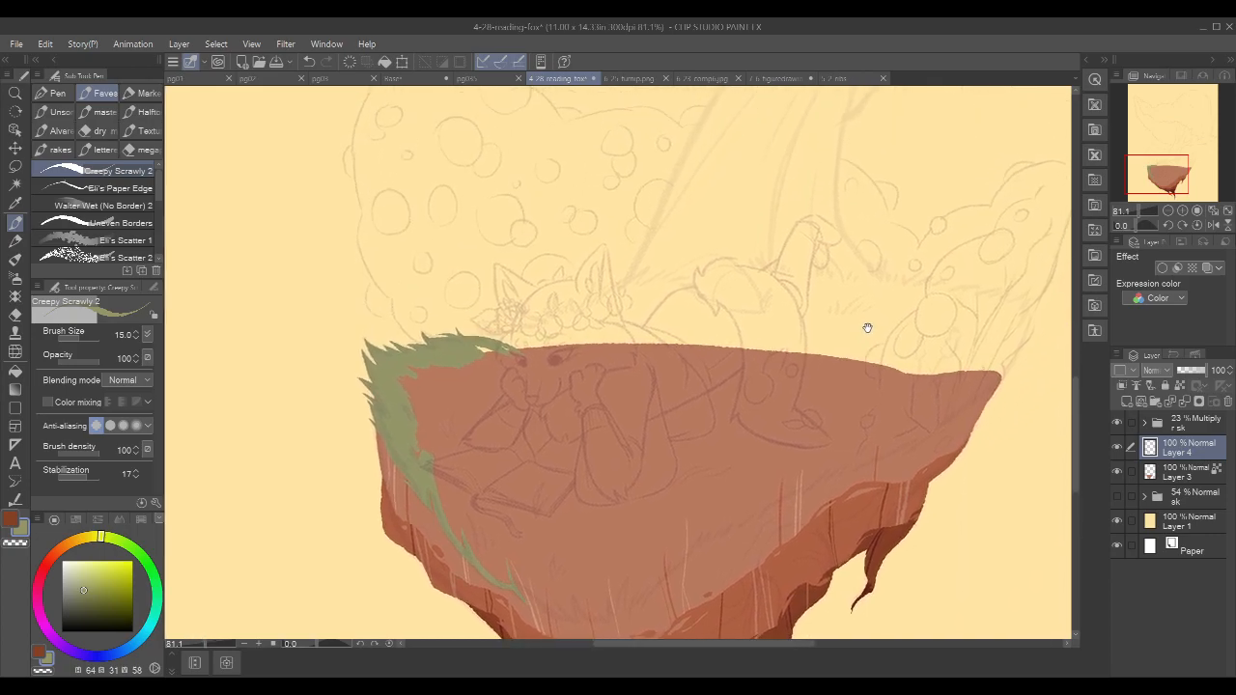
{"action": "left_click_drag", "start_coordinate": [1012, 254], "coordinate": [917, 219]}
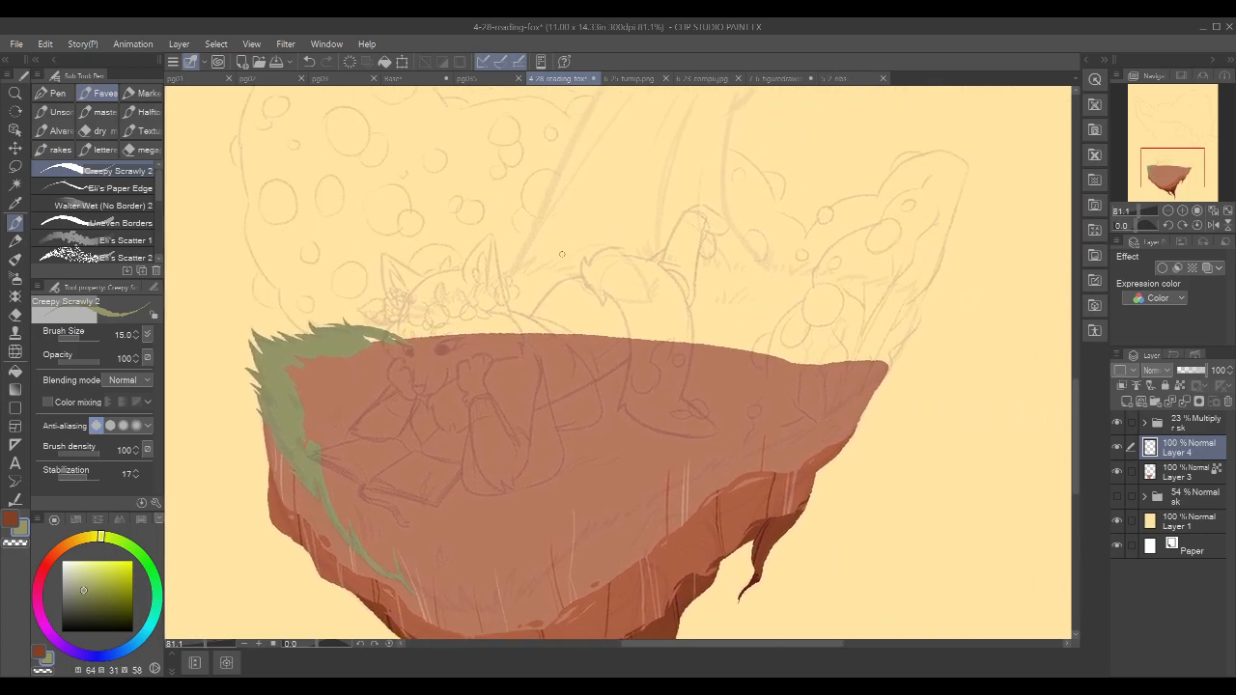
{"action": "left_click_drag", "start_coordinate": [891, 334], "coordinate": [896, 298]}
{"action": "left_click_drag", "start_coordinate": [429, 285], "coordinate": [858, 305]}
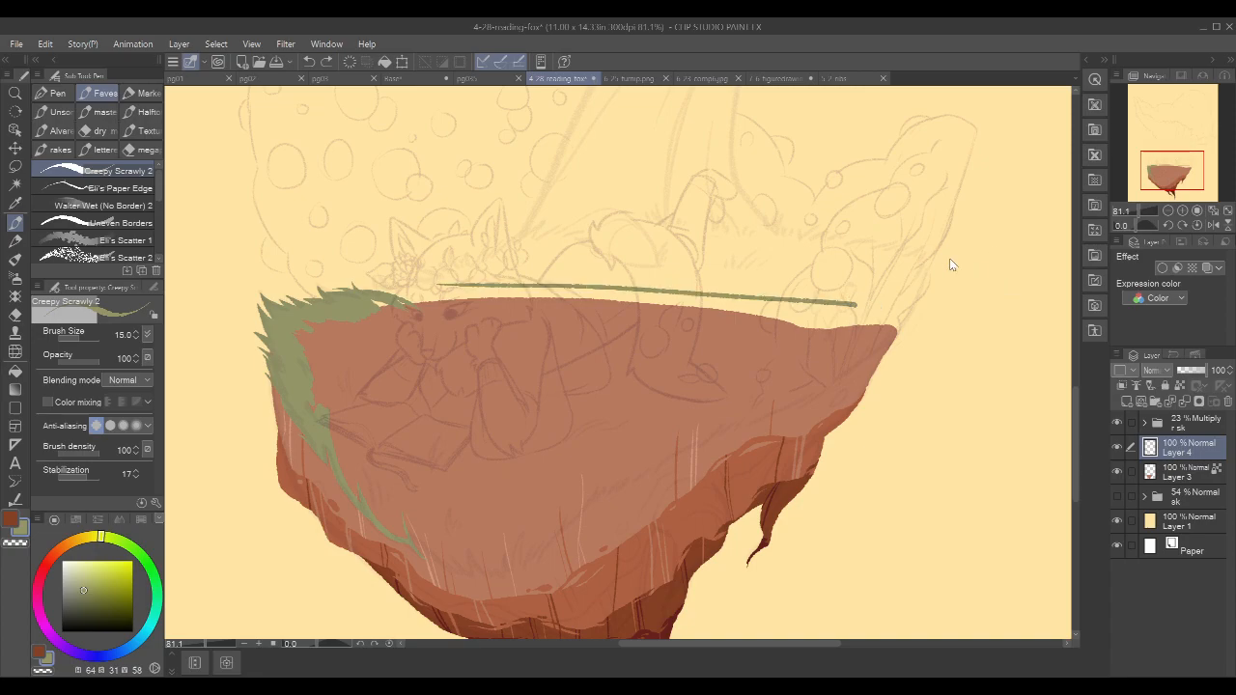
{"action": "key", "text": "ctrl+z"}
{"action": "left_click_drag", "start_coordinate": [641, 256], "coordinate": [662, 264]}
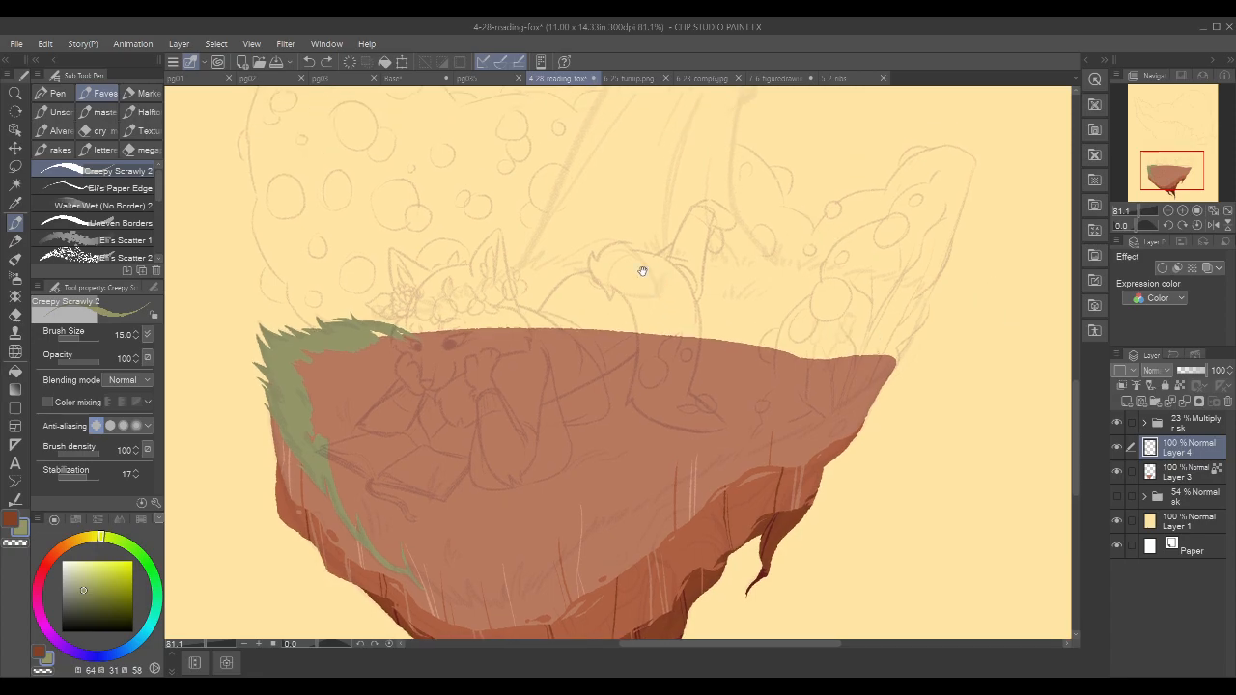
{"action": "mouse_move", "coordinate": [360, 333]}
{"action": "left_mouse_down"}
{"action": "mouse_move", "coordinate": [534, 276]}
{"action": "mouse_move", "coordinate": [823, 278]}
{"action": "left_mouse_up"}
{"action": "key", "text": "ctrl+z"}
- Outline the rest of the grass around the island's top with one closed pen line and fill the enclosed area olive green
{"action": "mouse_move", "coordinate": [389, 329]}
{"action": "left_mouse_down"}
{"action": "mouse_move", "coordinate": [640, 276]}
{"action": "mouse_move", "coordinate": [827, 289]}
{"action": "mouse_move", "coordinate": [874, 315]}
{"action": "mouse_move", "coordinate": [870, 359]}
{"action": "mouse_move", "coordinate": [809, 411]}
{"action": "mouse_move", "coordinate": [505, 570]}
{"action": "mouse_move", "coordinate": [437, 570]}
{"action": "mouse_move", "coordinate": [402, 548]}
{"action": "left_mouse_up"}
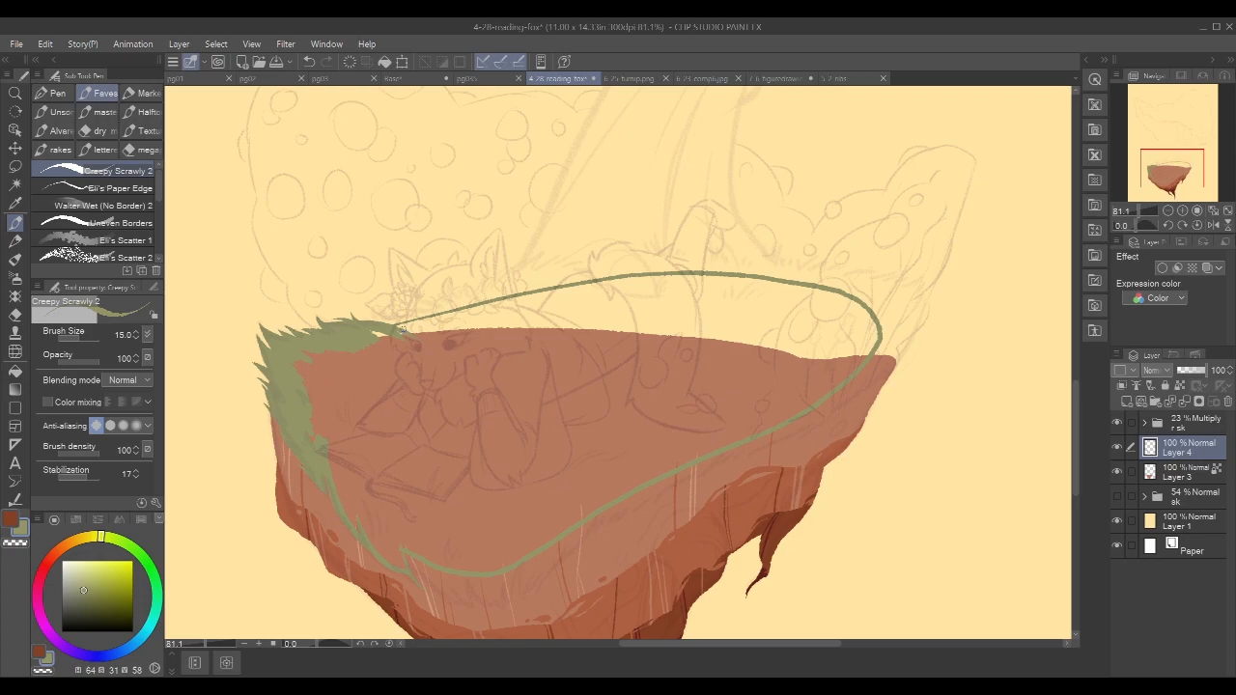
{"action": "key", "text": "g"}
{"action": "left_click", "coordinate": [624, 386]}
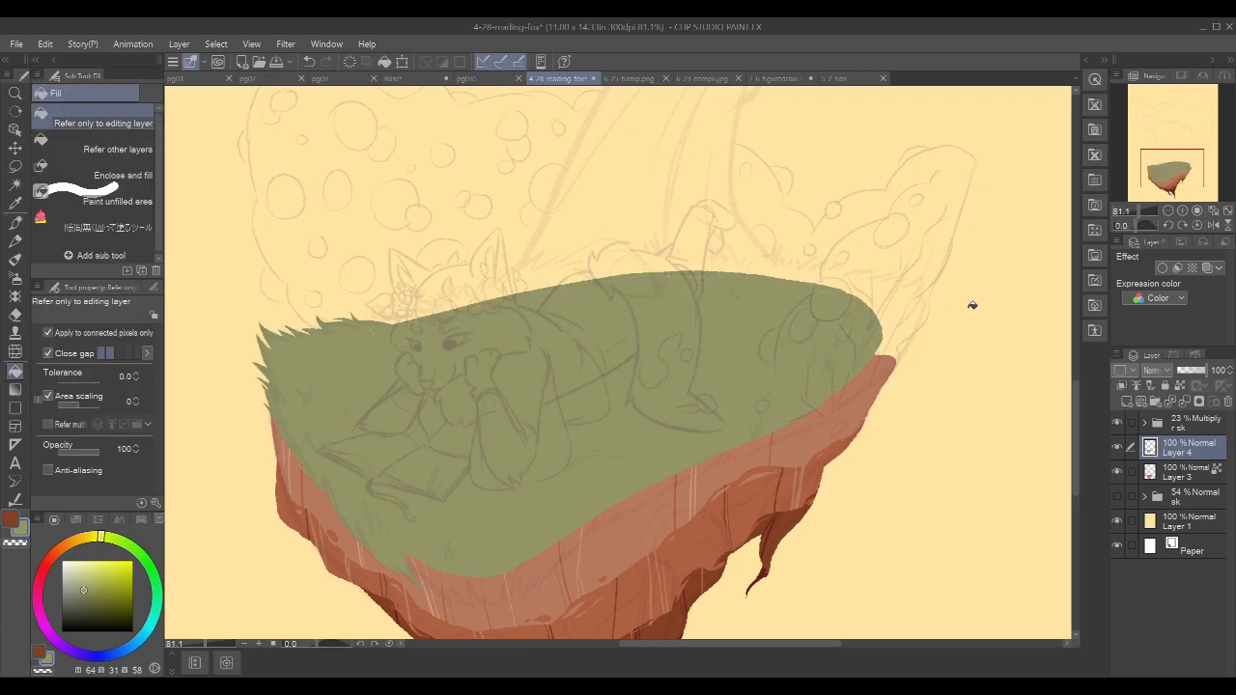
{"action": "key", "text": "b"}
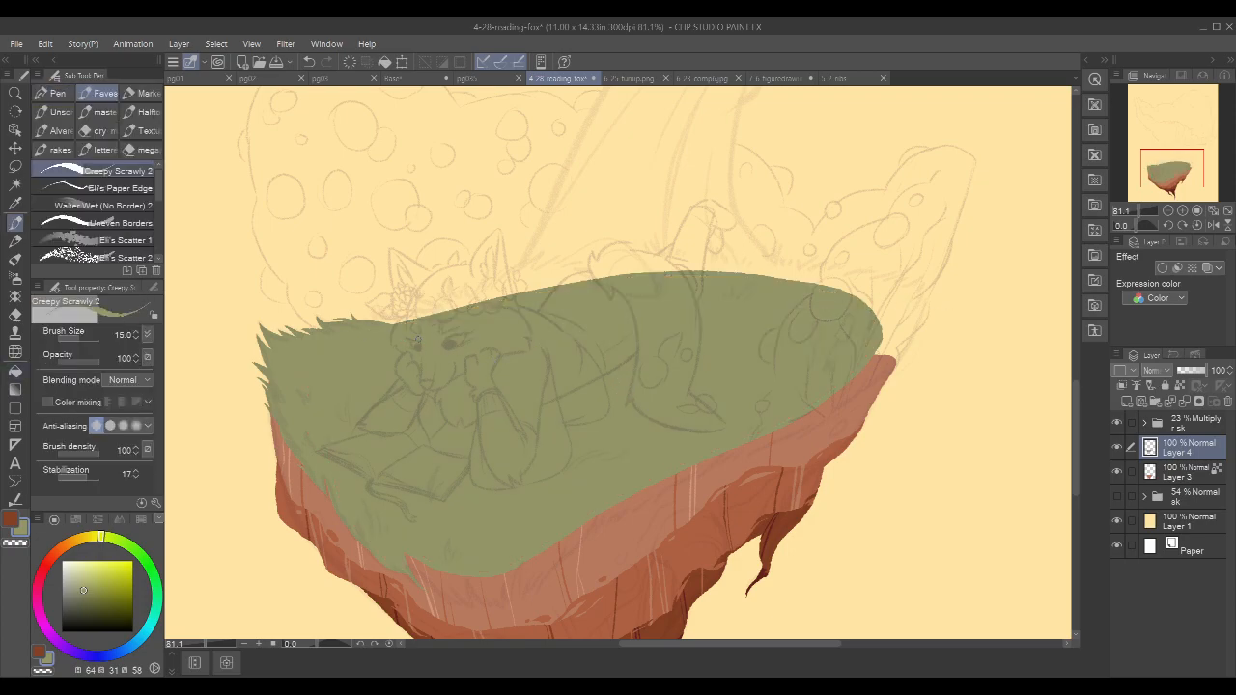
- Paint the grass tuft at the island's front corner, filling the gap between the long blade and the filled grass
{"action": "scroll", "coordinate": [792, 231], "scroll_direction": "down", "scroll_amount": 3}
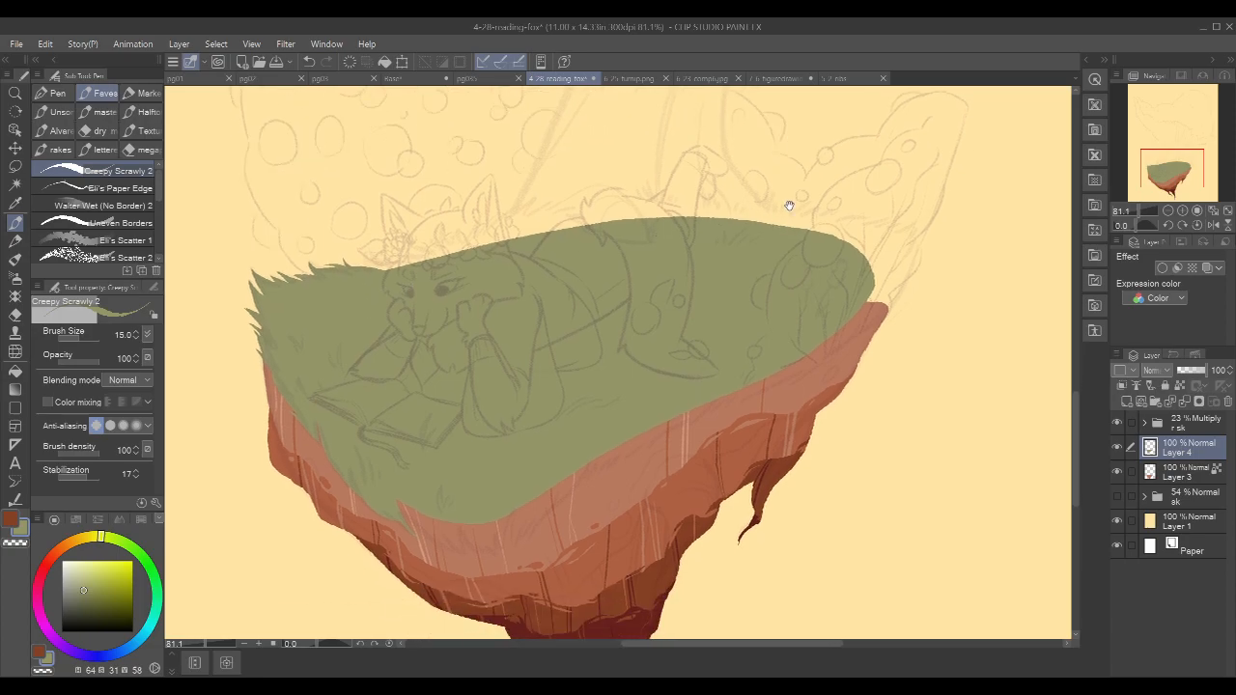
{"action": "scroll", "coordinate": [563, 455], "scroll_direction": "up", "scroll_amount": 3}
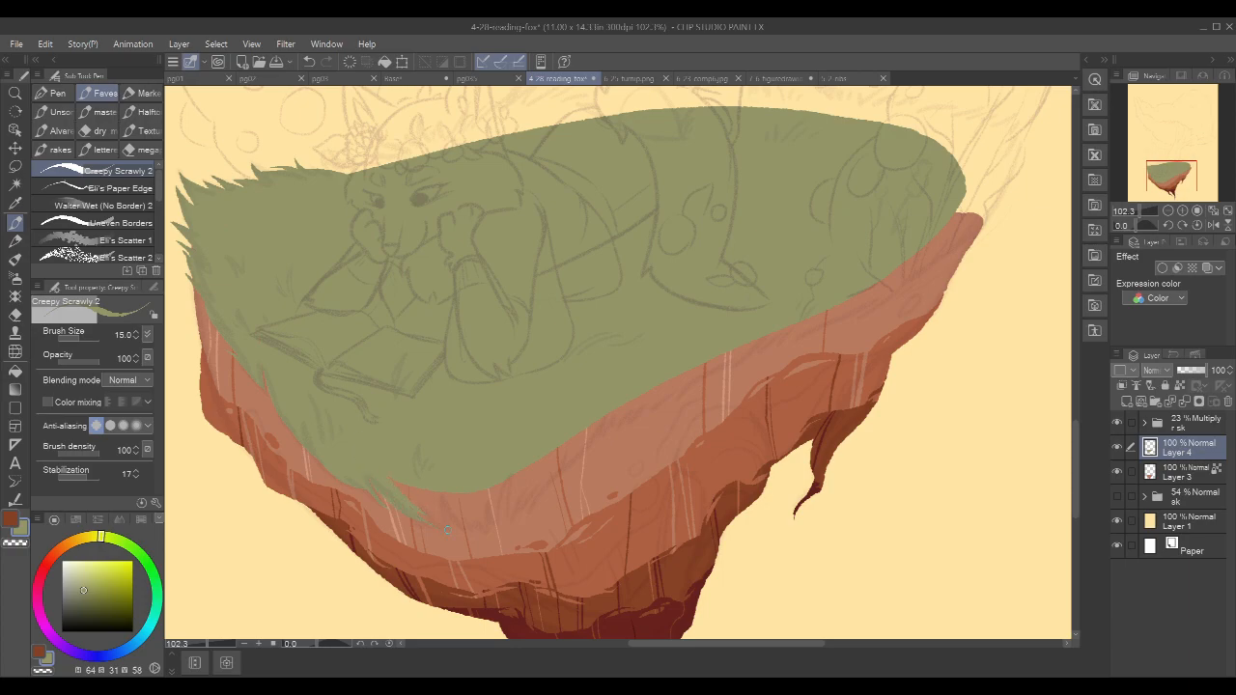
{"action": "left_click_drag", "start_coordinate": [396, 482], "coordinate": [407, 504]}
{"action": "scroll", "coordinate": [462, 501], "scroll_direction": "up", "scroll_amount": 4}
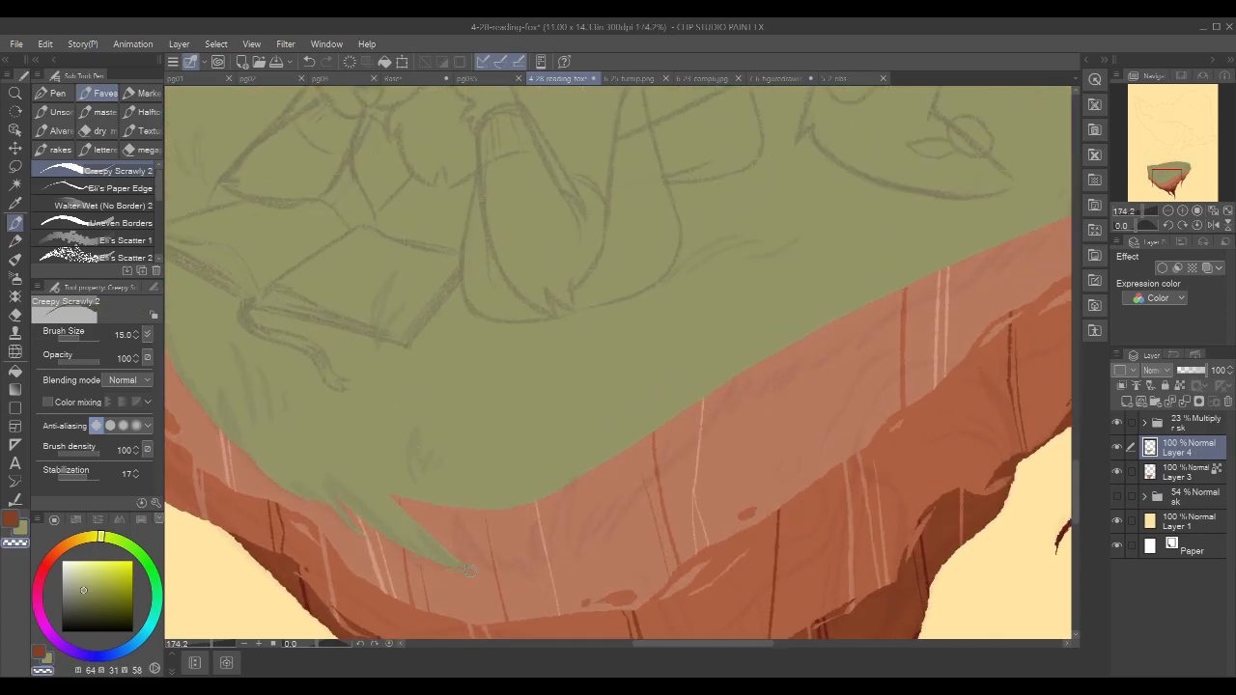
{"action": "key", "text": "c"}
{"action": "left_click_drag", "start_coordinate": [471, 571], "coordinate": [465, 488]}
{"action": "key", "text": "ctrl+z"}
{"action": "left_click_drag", "start_coordinate": [471, 568], "coordinate": [464, 491]}
{"action": "mouse_move", "coordinate": [380, 481]}
{"action": "left_mouse_down"}
{"action": "mouse_move", "coordinate": [463, 561]}
{"action": "mouse_move", "coordinate": [440, 529]}
{"action": "mouse_move", "coordinate": [452, 536]}
{"action": "left_mouse_up"}
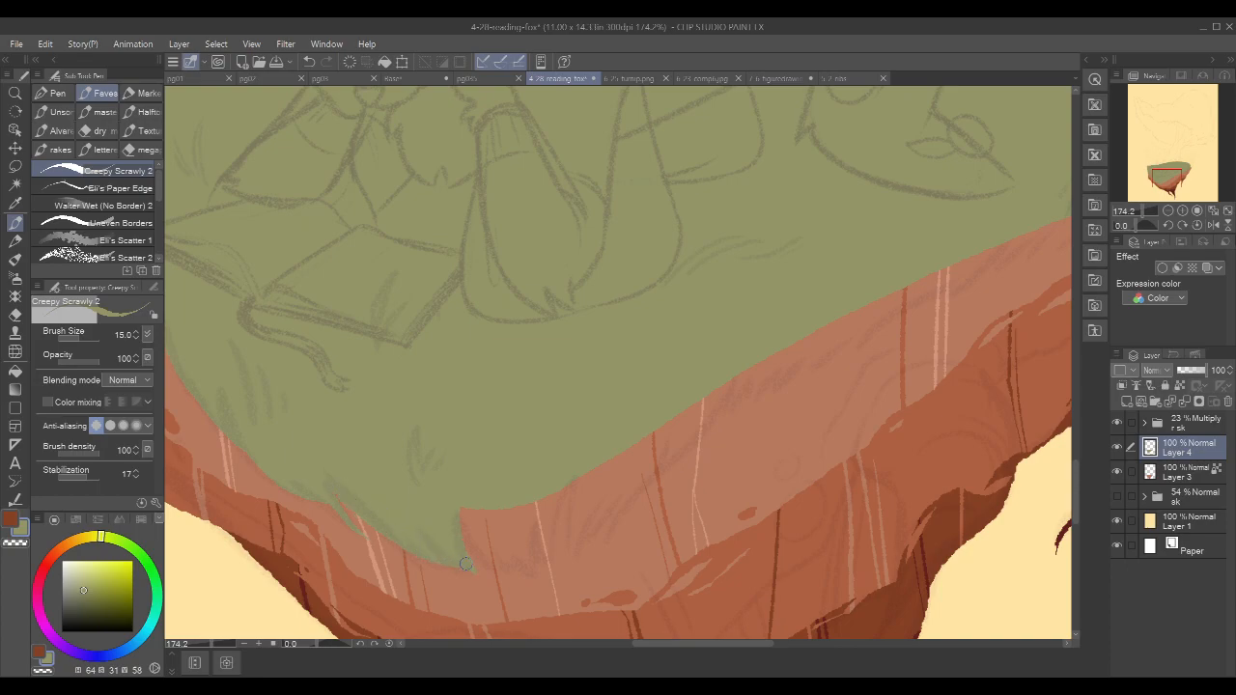
- Add a short pointed blade to the front corner tuft and cut notches between its tips with the transparent colour
{"action": "left_click_drag", "start_coordinate": [330, 486], "coordinate": [374, 531]}
{"action": "left_click_drag", "start_coordinate": [481, 555], "coordinate": [455, 497]}
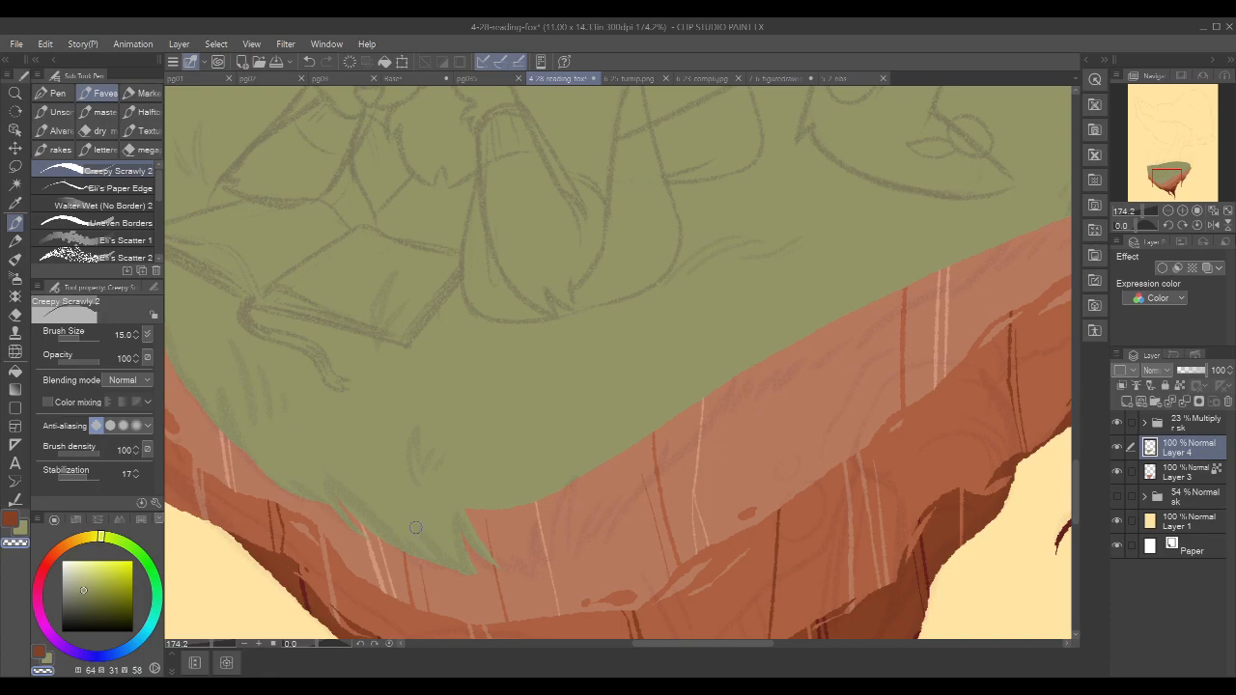
{"action": "left_click_drag", "start_coordinate": [435, 545], "coordinate": [470, 574]}
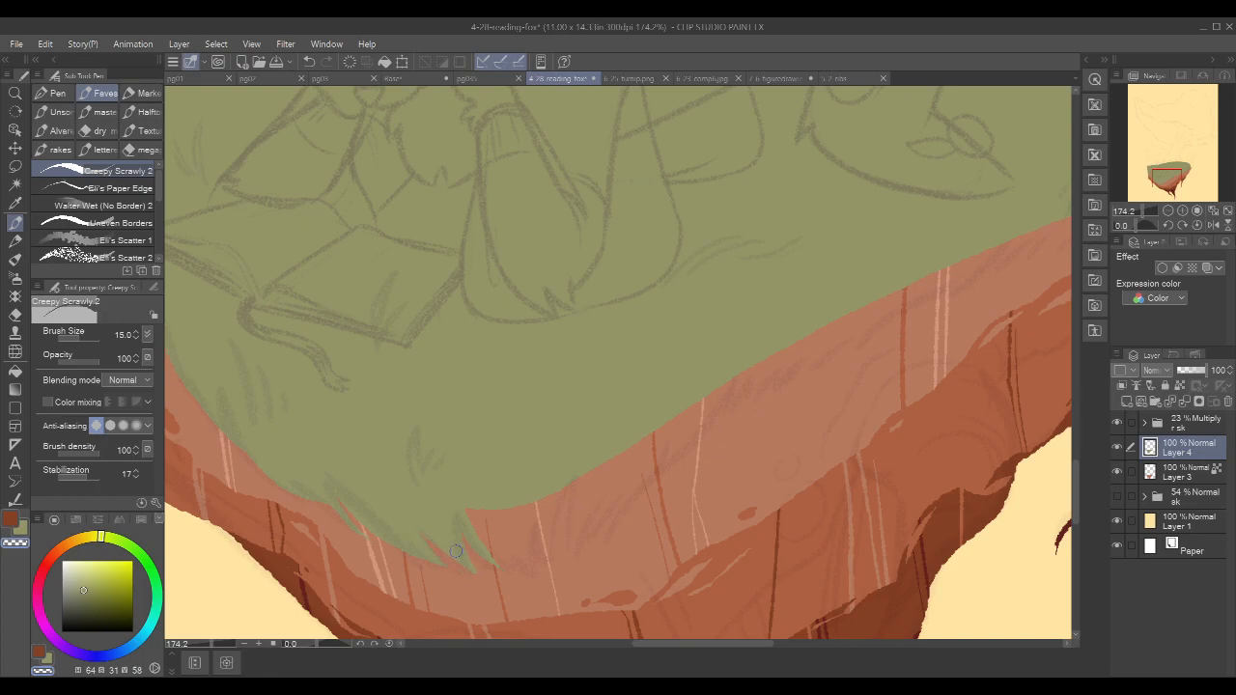
{"action": "key", "text": "c"}
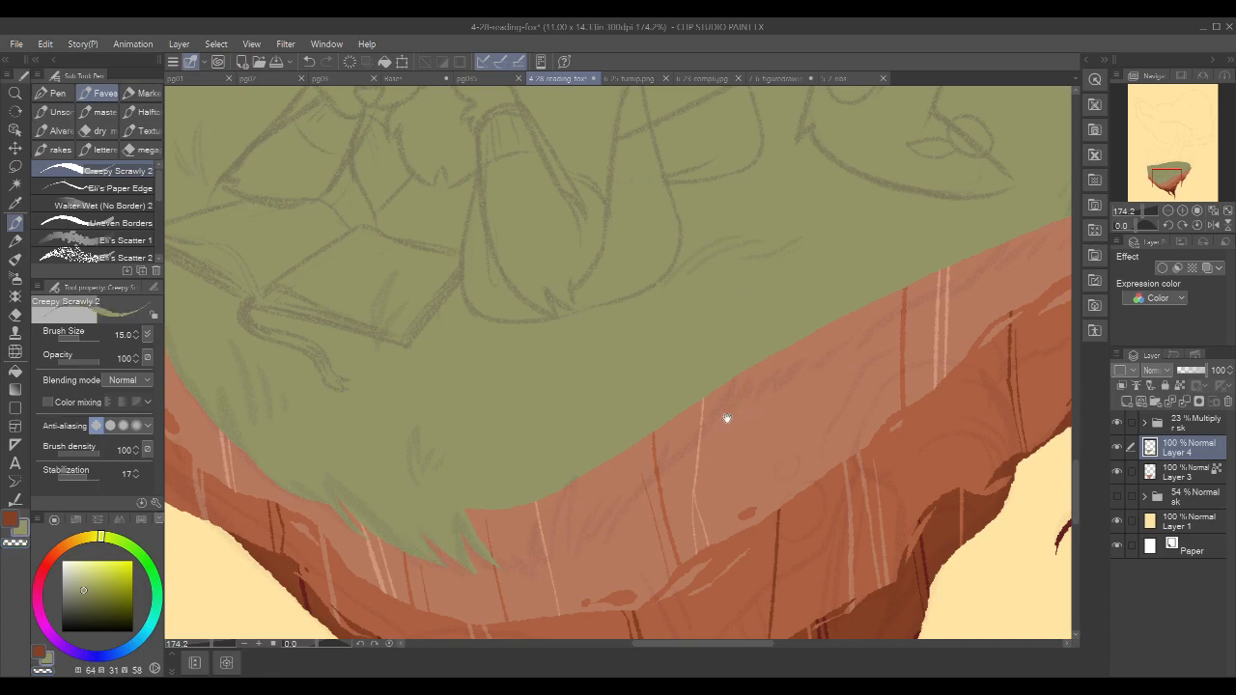
- Outline another patch of grass beside the front corner tuft and fill it with olive green
{"action": "left_click_drag", "start_coordinate": [731, 416], "coordinate": [672, 394]}
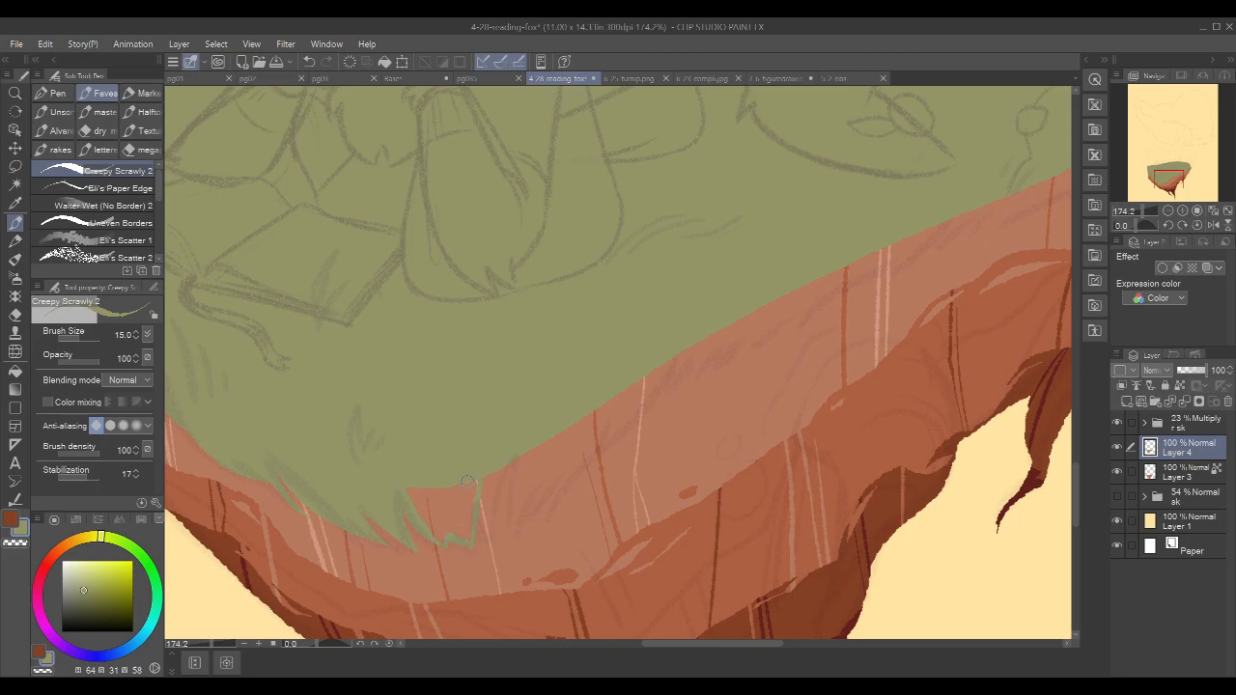
{"action": "key", "text": "g"}
{"action": "key", "text": "p"}
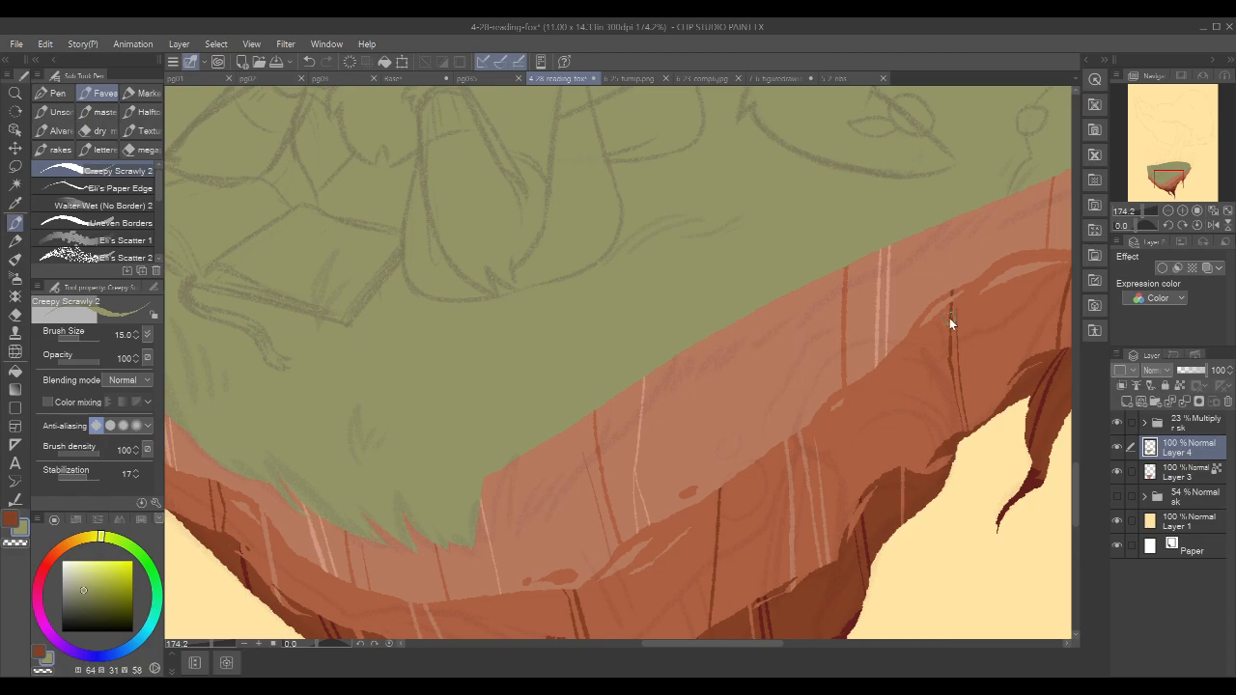
- Try another grass blade on the front edge beside the corner tuft, undo it and check the whole island
{"action": "scroll", "coordinate": [949, 315], "scroll_direction": "down", "scroll_amount": 3}
{"action": "left_click_drag", "start_coordinate": [949, 315], "coordinate": [691, 352]}
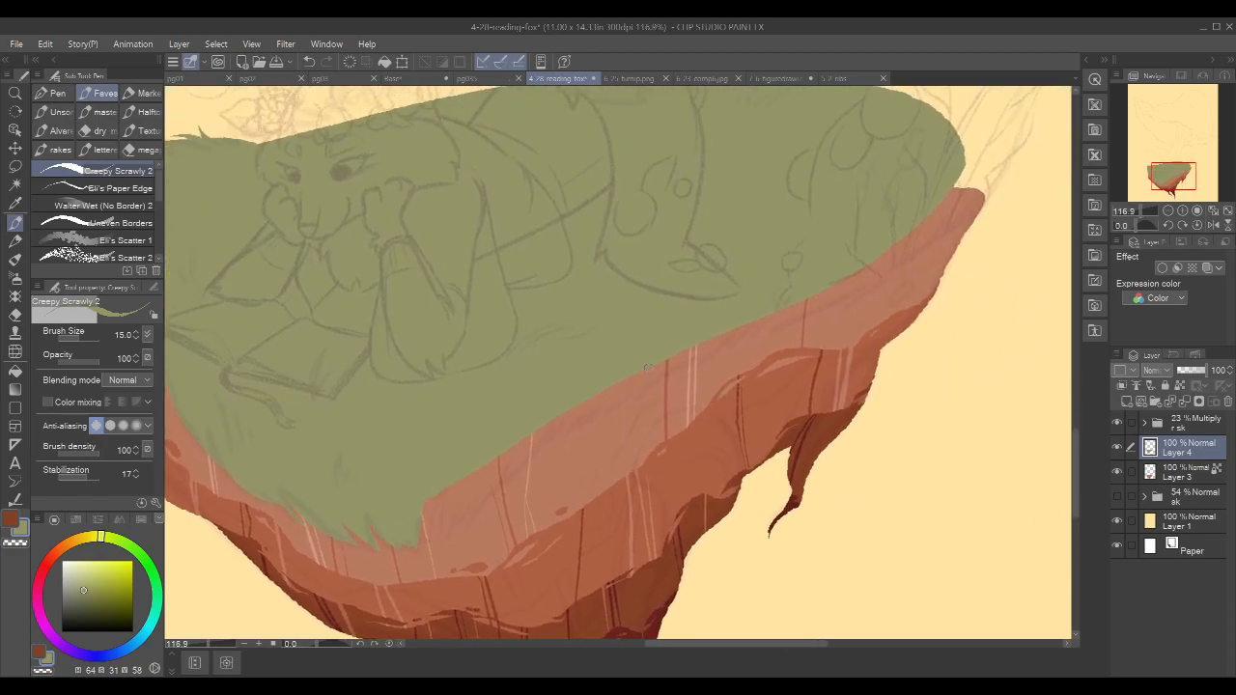
{"action": "scroll", "coordinate": [439, 531], "scroll_direction": "up", "scroll_amount": 2}
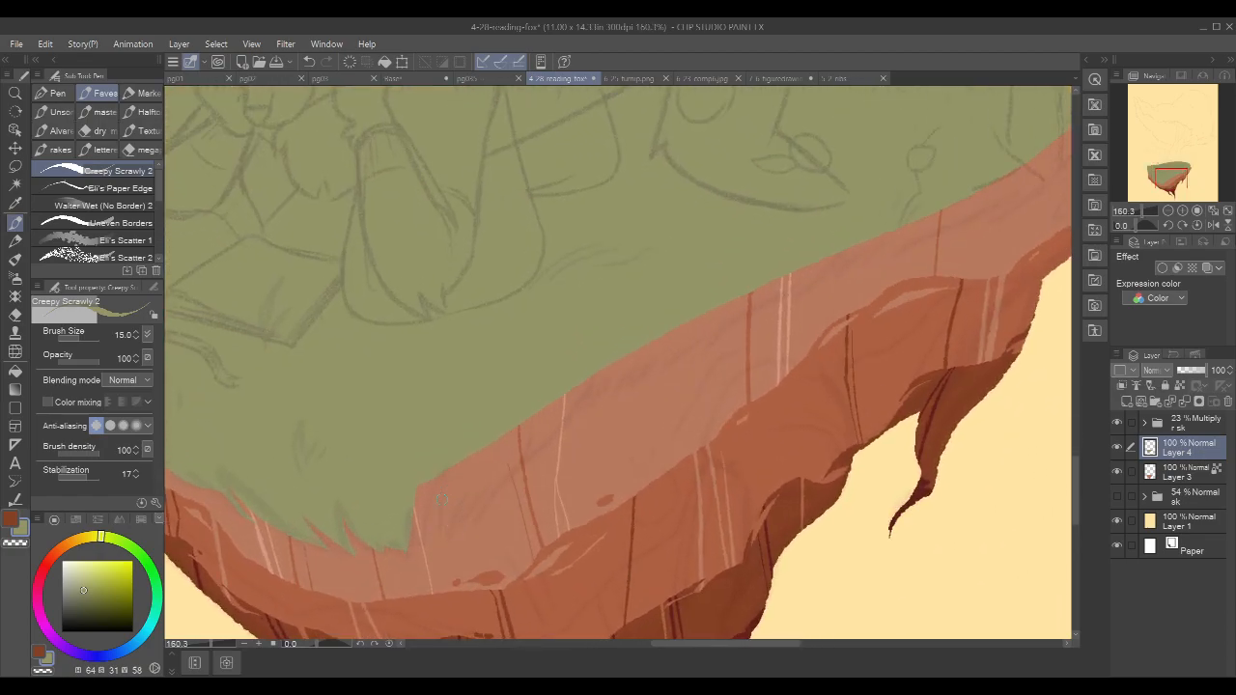
{"action": "mouse_move", "coordinate": [425, 515]}
{"action": "left_mouse_down"}
{"action": "mouse_move", "coordinate": [386, 538]}
{"action": "mouse_move", "coordinate": [373, 537]}
{"action": "mouse_move", "coordinate": [390, 534]}
{"action": "mouse_move", "coordinate": [373, 512]}
{"action": "mouse_move", "coordinate": [395, 551]}
{"action": "mouse_move", "coordinate": [379, 545]}
{"action": "mouse_move", "coordinate": [410, 498]}
{"action": "mouse_move", "coordinate": [410, 466]}
{"action": "mouse_move", "coordinate": [427, 543]}
{"action": "mouse_move", "coordinate": [420, 511]}
{"action": "mouse_move", "coordinate": [441, 463]}
{"action": "left_mouse_up"}
{"action": "key", "text": "ctrl+z"}
{"action": "key", "text": "c"}
{"action": "scroll", "coordinate": [901, 259], "scroll_direction": "down", "scroll_amount": 6}
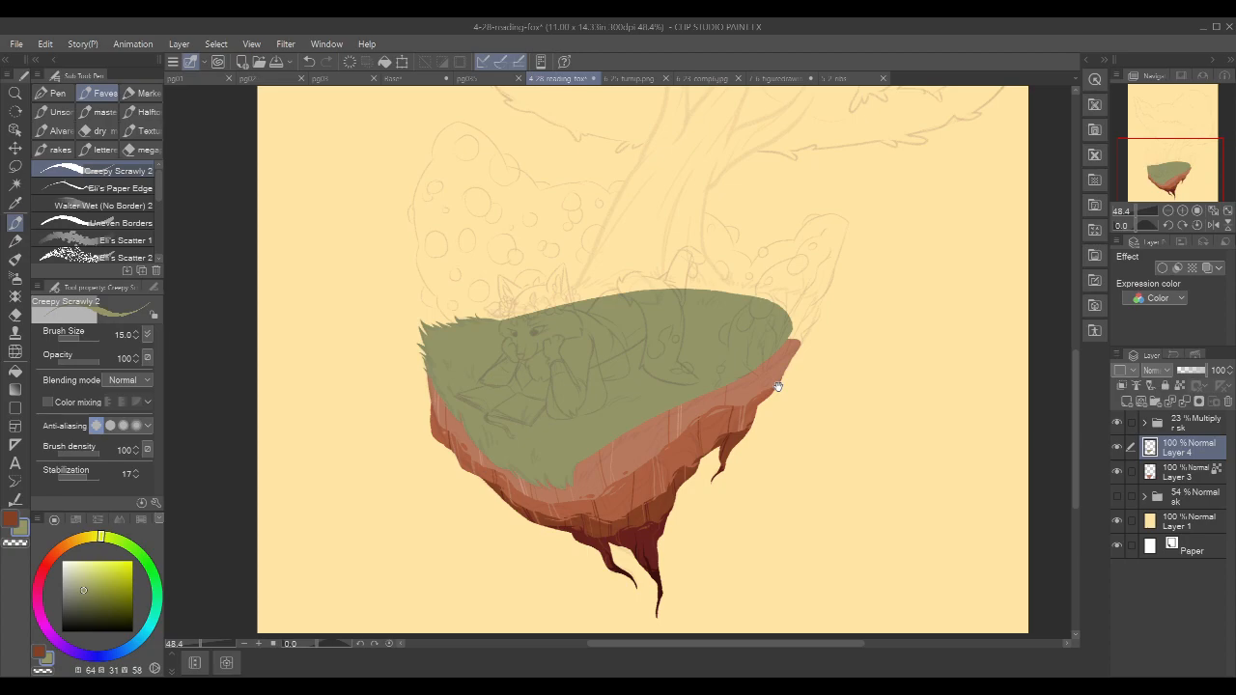
{"action": "left_click_drag", "start_coordinate": [778, 386], "coordinate": [794, 327]}
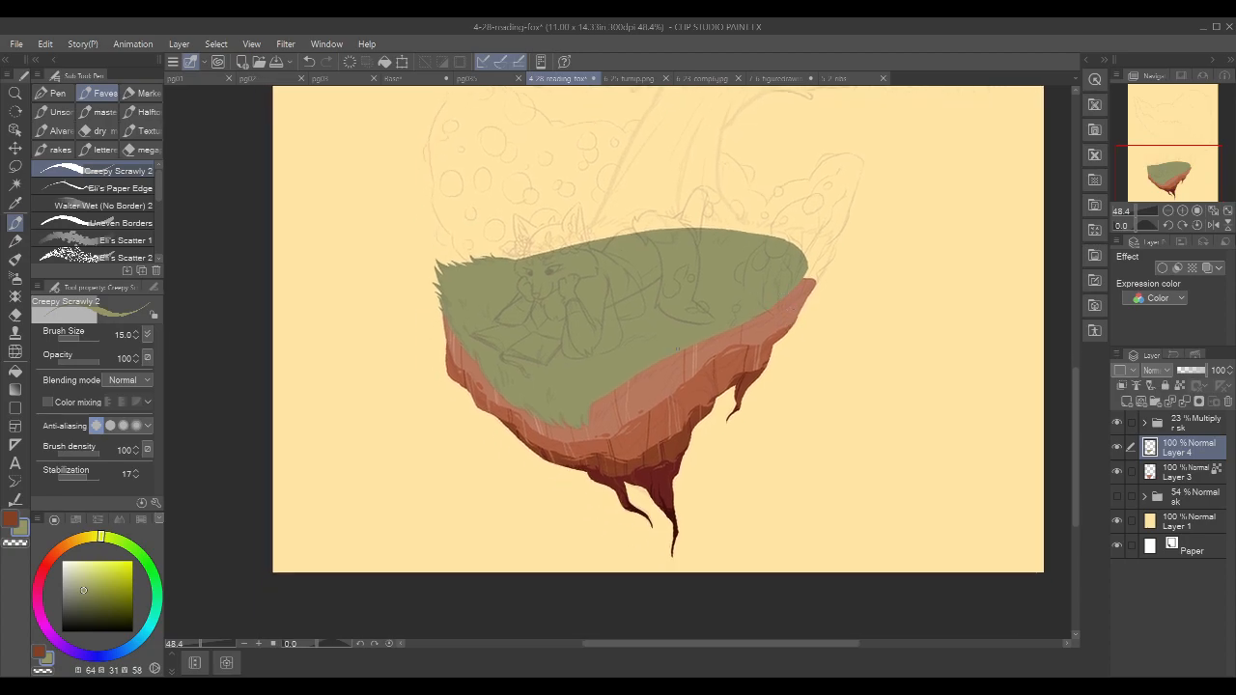
{"action": "left_click_drag", "start_coordinate": [607, 400], "coordinate": [630, 367]}
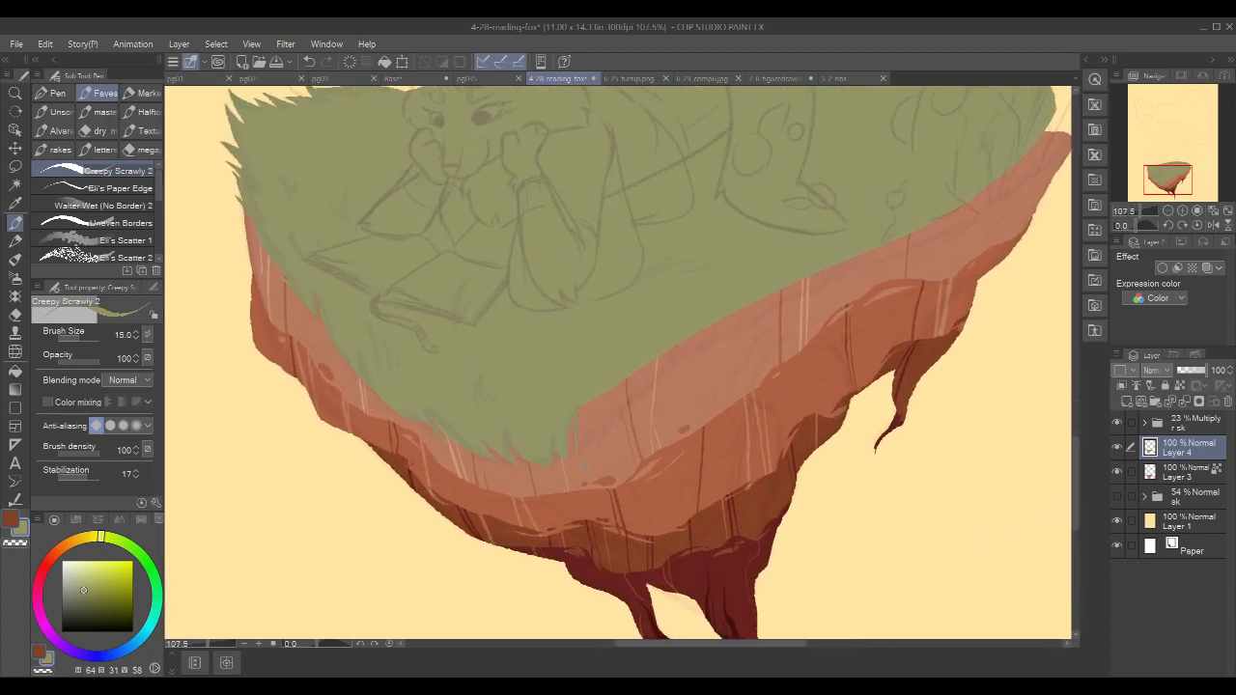
- Paint short pointed grass blades in olive green beside the front corner tuft, along the start of the island's right front edge
{"action": "mouse_move", "coordinate": [576, 442]}
{"action": "left_mouse_down"}
{"action": "mouse_move", "coordinate": [588, 377]}
{"action": "mouse_move", "coordinate": [579, 460]}
{"action": "mouse_move", "coordinate": [585, 425]}
{"action": "mouse_move", "coordinate": [577, 455]}
{"action": "mouse_move", "coordinate": [632, 368]}
{"action": "mouse_move", "coordinate": [580, 431]}
{"action": "mouse_move", "coordinate": [620, 365]}
{"action": "mouse_move", "coordinate": [584, 393]}
{"action": "mouse_move", "coordinate": [576, 447]}
{"action": "left_mouse_up"}
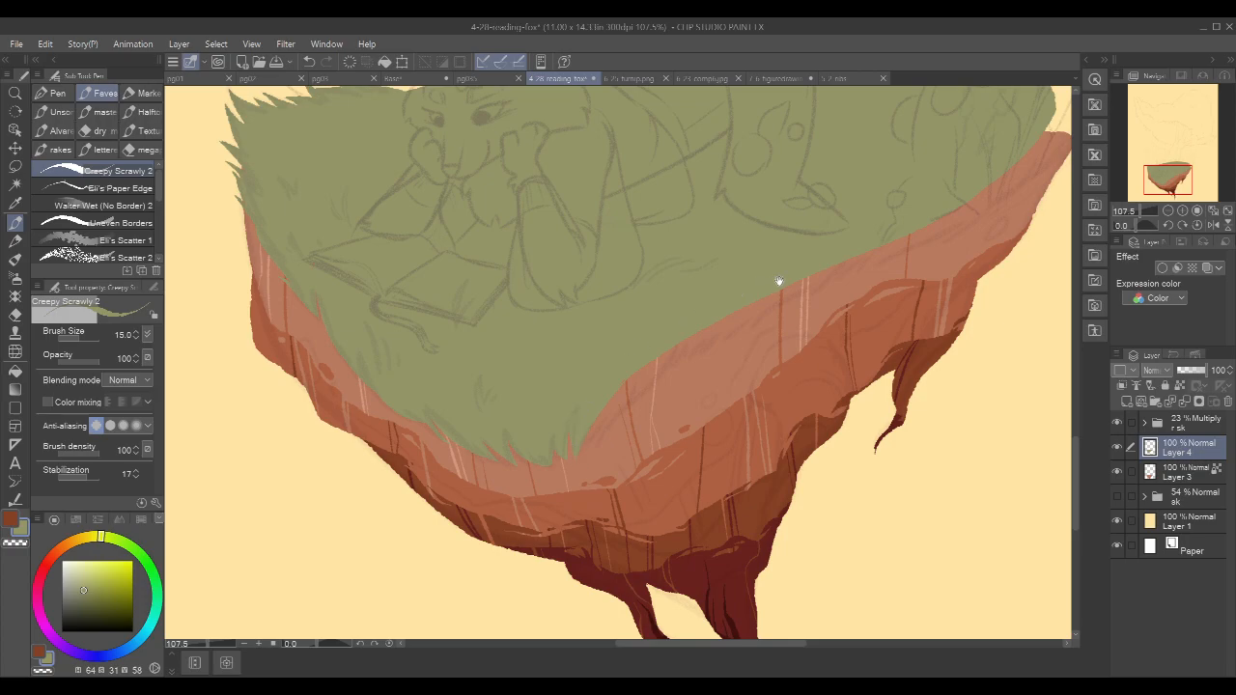
{"action": "left_click_drag", "start_coordinate": [779, 280], "coordinate": [753, 297]}
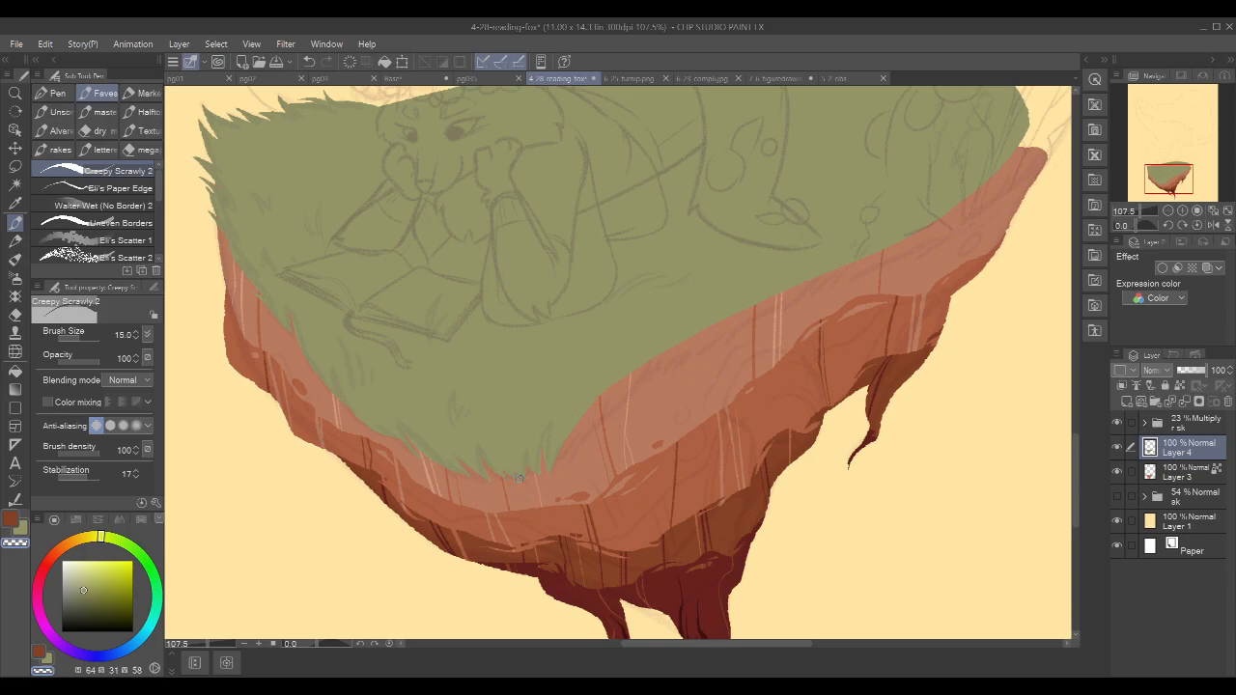
{"action": "key", "text": "x"}
{"action": "left_click_drag", "start_coordinate": [566, 447], "coordinate": [588, 411]}
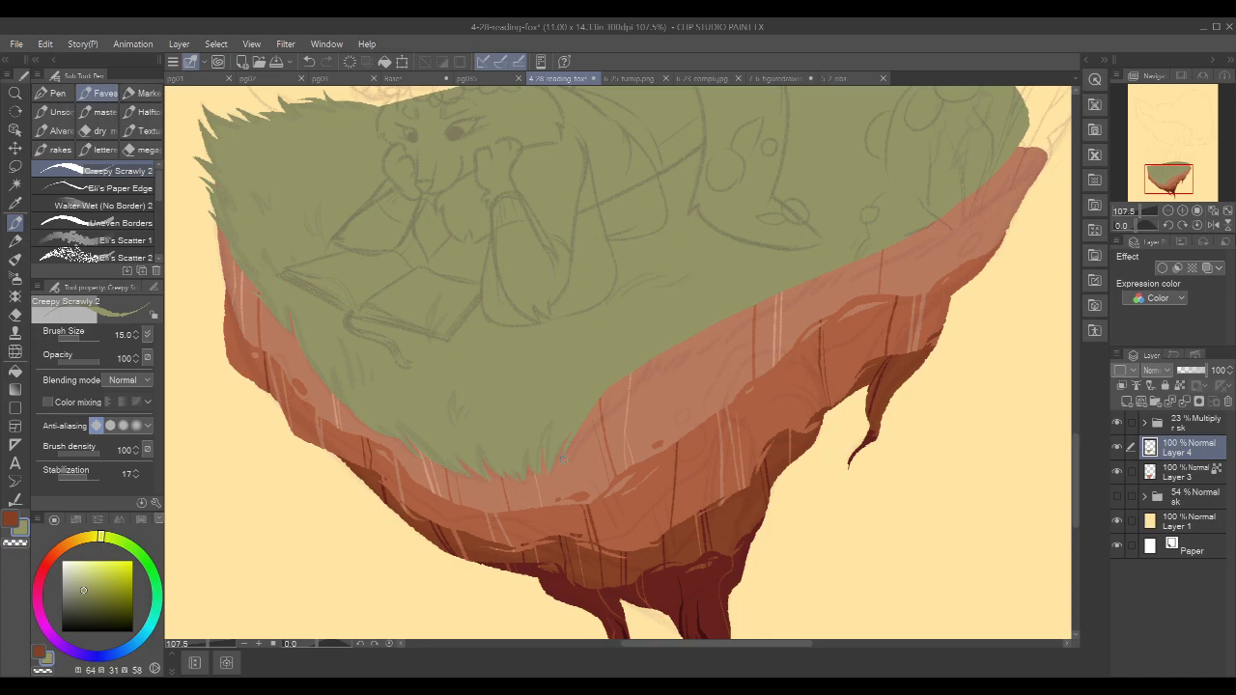
{"action": "left_click_drag", "start_coordinate": [568, 450], "coordinate": [645, 371]}
{"action": "left_click_drag", "start_coordinate": [562, 456], "coordinate": [676, 359]}
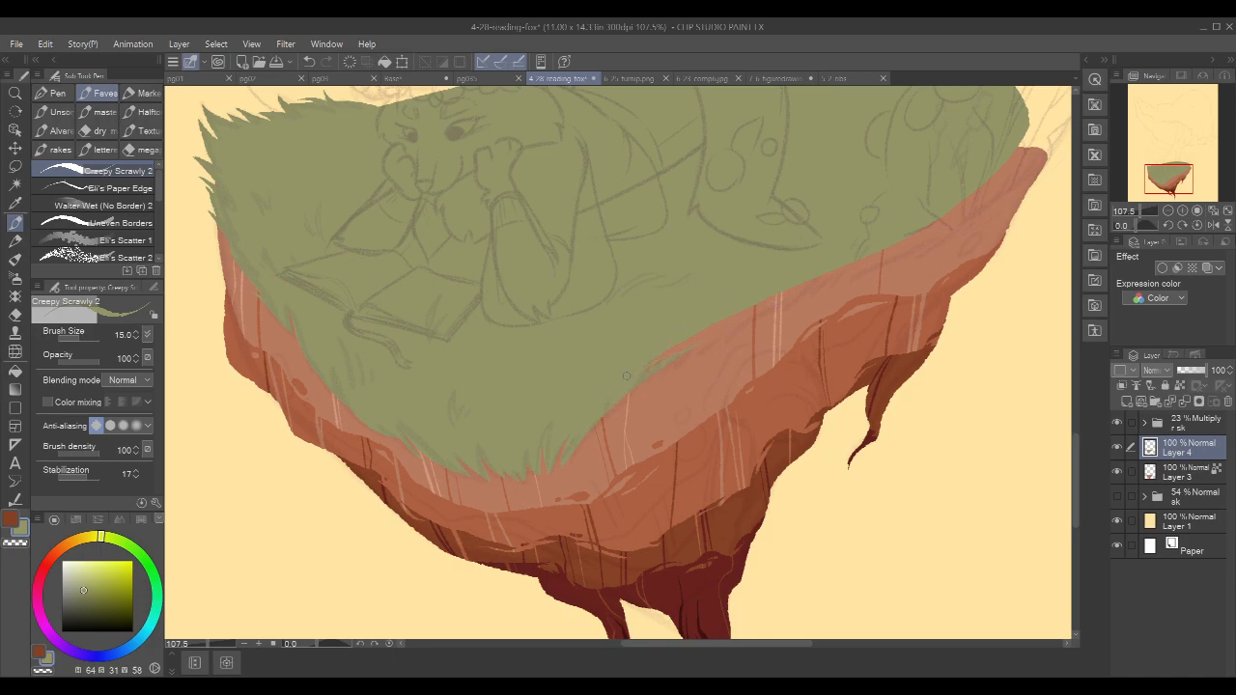
- Outline a strip of bladed grass further along the right front edge and fill the enclosed gap with olive green
{"action": "left_click_drag", "start_coordinate": [678, 354], "coordinate": [780, 298]}
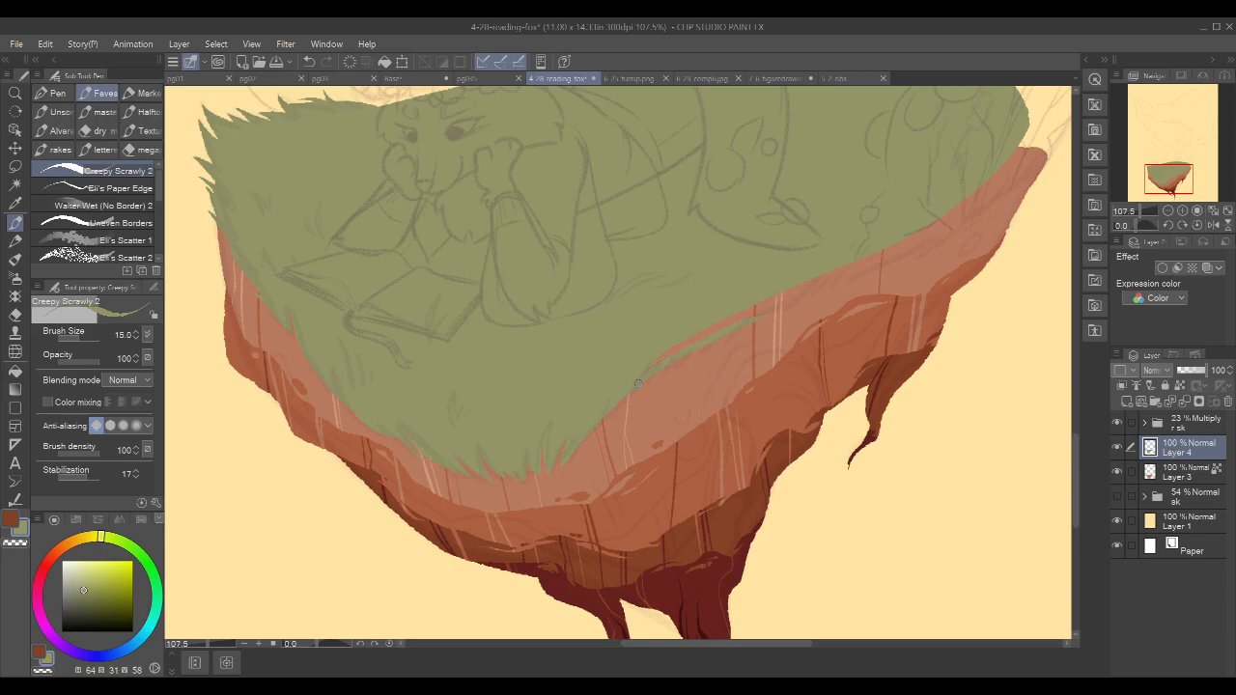
{"action": "left_click_drag", "start_coordinate": [981, 274], "coordinate": [844, 344]}
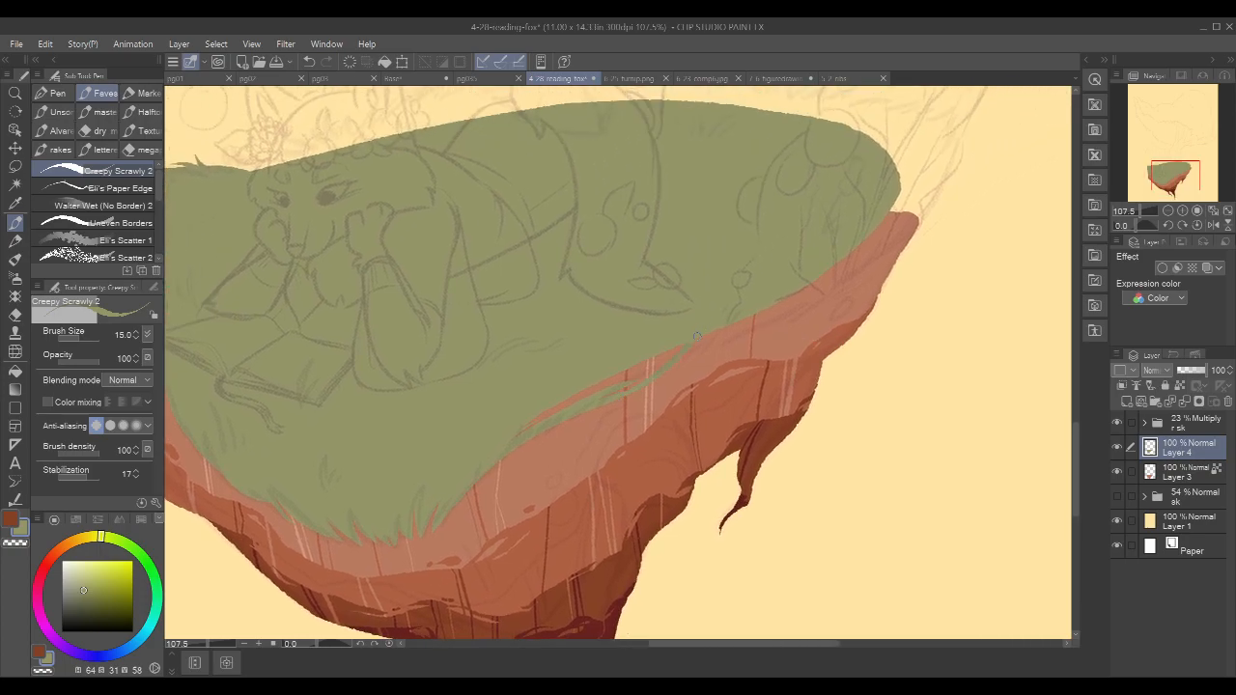
{"action": "left_click_drag", "start_coordinate": [687, 358], "coordinate": [728, 309]}
{"action": "key", "text": "g"}
{"action": "left_click", "coordinate": [696, 334]}
{"action": "key", "text": "p"}
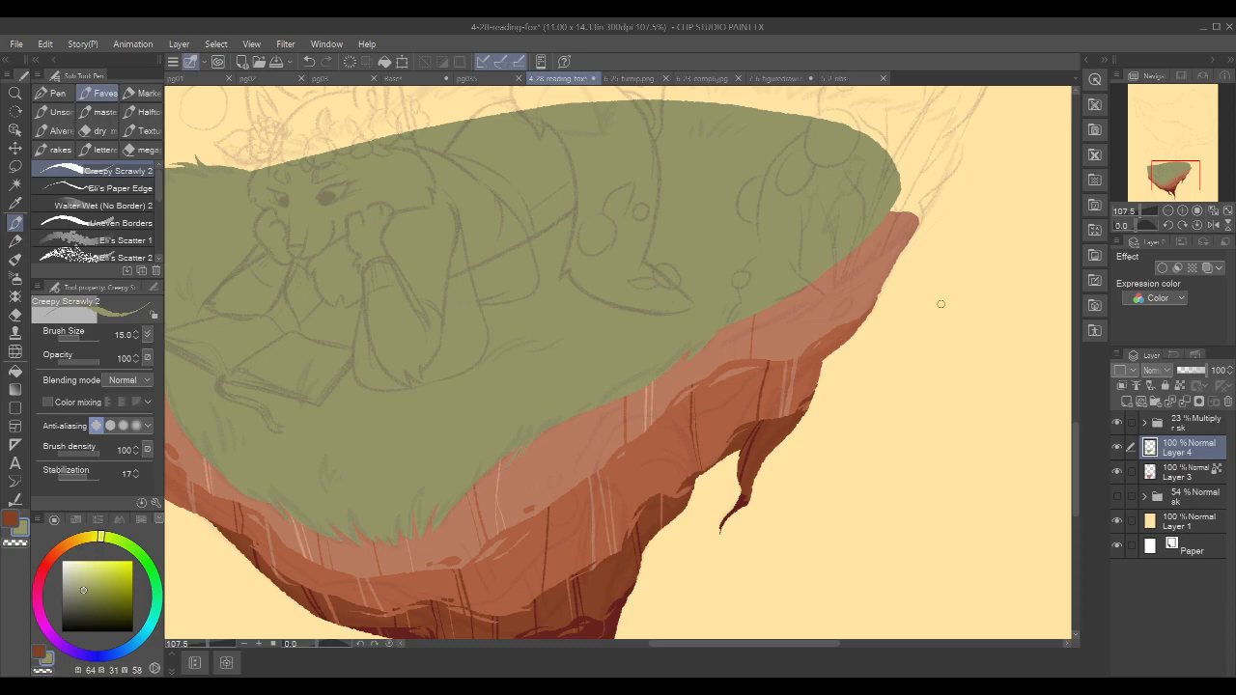
- Try extending the small grass blades along the back edge toward the fox's head and undo the last strokes
{"action": "left_click_drag", "start_coordinate": [828, 292], "coordinate": [968, 494]}
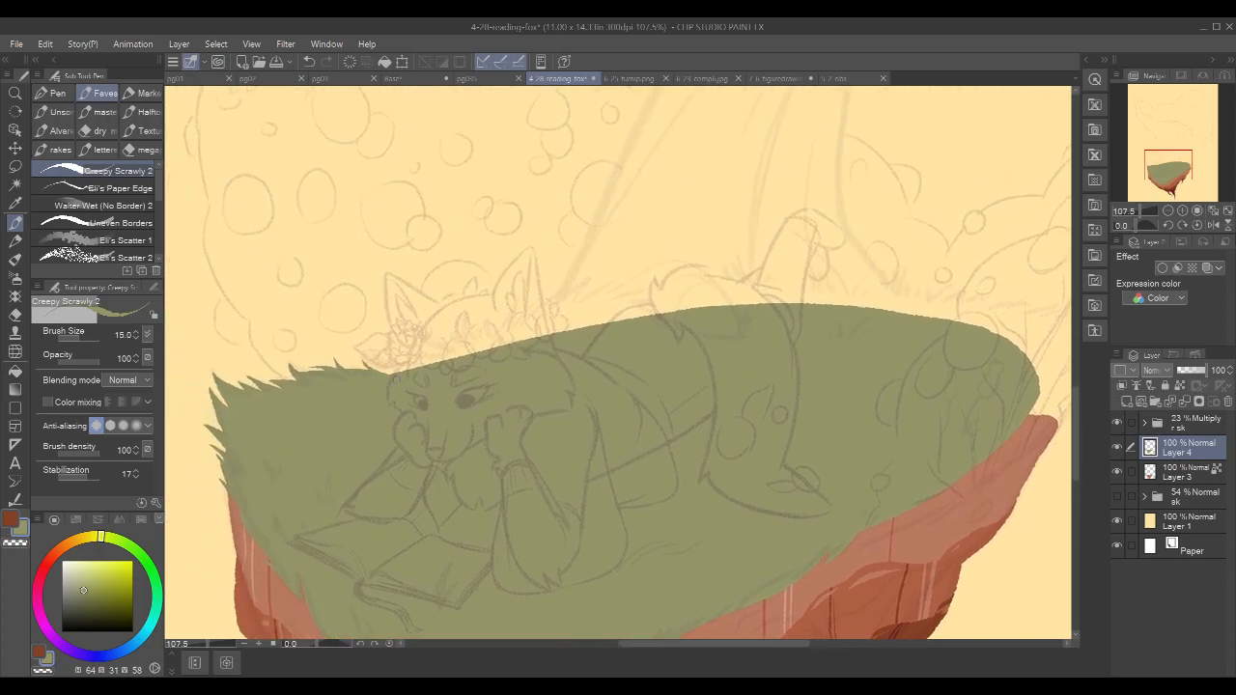
{"action": "mouse_move", "coordinate": [347, 367]}
{"action": "left_mouse_down"}
{"action": "mouse_move", "coordinate": [414, 375]}
{"action": "mouse_move", "coordinate": [361, 368]}
{"action": "mouse_move", "coordinate": [370, 362]}
{"action": "left_mouse_up"}
{"action": "key", "text": "ctrl+z"}
{"action": "key", "text": "ctrl+z"}
{"action": "key", "text": "ctrl+z"}
{"action": "key", "text": "ctrl+z"}
- Paint a large pointed grass tuft rising behind the fox's head, with a smaller blade on its outer side
{"action": "left_click_drag", "start_coordinate": [587, 280], "coordinate": [463, 353]}
{"action": "left_click_drag", "start_coordinate": [584, 283], "coordinate": [540, 336]}
{"action": "mouse_move", "coordinate": [571, 294]}
{"action": "left_mouse_down"}
{"action": "mouse_move", "coordinate": [534, 338]}
{"action": "mouse_move", "coordinate": [491, 346]}
{"action": "left_mouse_up"}
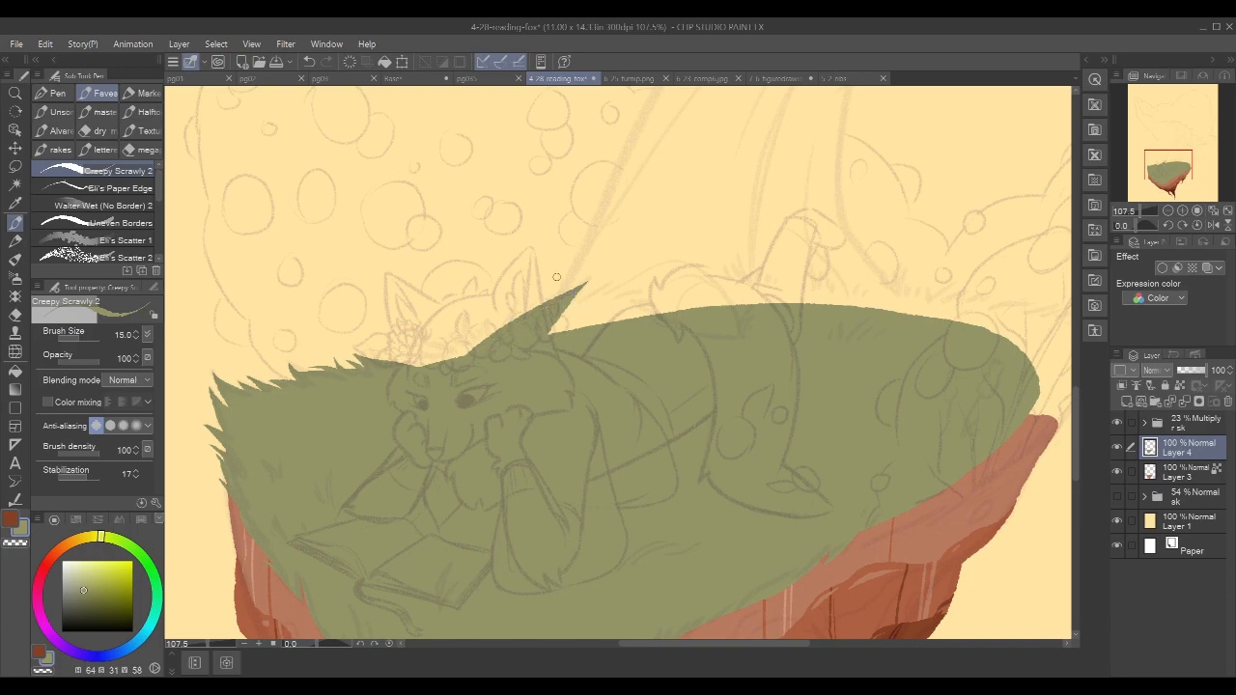
{"action": "left_click_drag", "start_coordinate": [540, 296], "coordinate": [483, 341]}
{"action": "key", "text": "ctrl+z"}
{"action": "left_click_drag", "start_coordinate": [539, 296], "coordinate": [478, 343]}
- Add short blades across the fox's forehead to join the large tuft with the bladed back edge, undoing misplaced strokes
{"action": "left_click_drag", "start_coordinate": [377, 356], "coordinate": [425, 355]}
{"action": "mouse_move", "coordinate": [498, 316]}
{"action": "left_mouse_down"}
{"action": "mouse_move", "coordinate": [452, 379]}
{"action": "mouse_move", "coordinate": [489, 334]}
{"action": "mouse_move", "coordinate": [469, 356]}
{"action": "mouse_move", "coordinate": [440, 343]}
{"action": "mouse_move", "coordinate": [403, 348]}
{"action": "mouse_move", "coordinate": [433, 386]}
{"action": "mouse_move", "coordinate": [463, 337]}
{"action": "mouse_move", "coordinate": [428, 369]}
{"action": "left_mouse_up"}
{"action": "key", "text": "ctrl+z"}
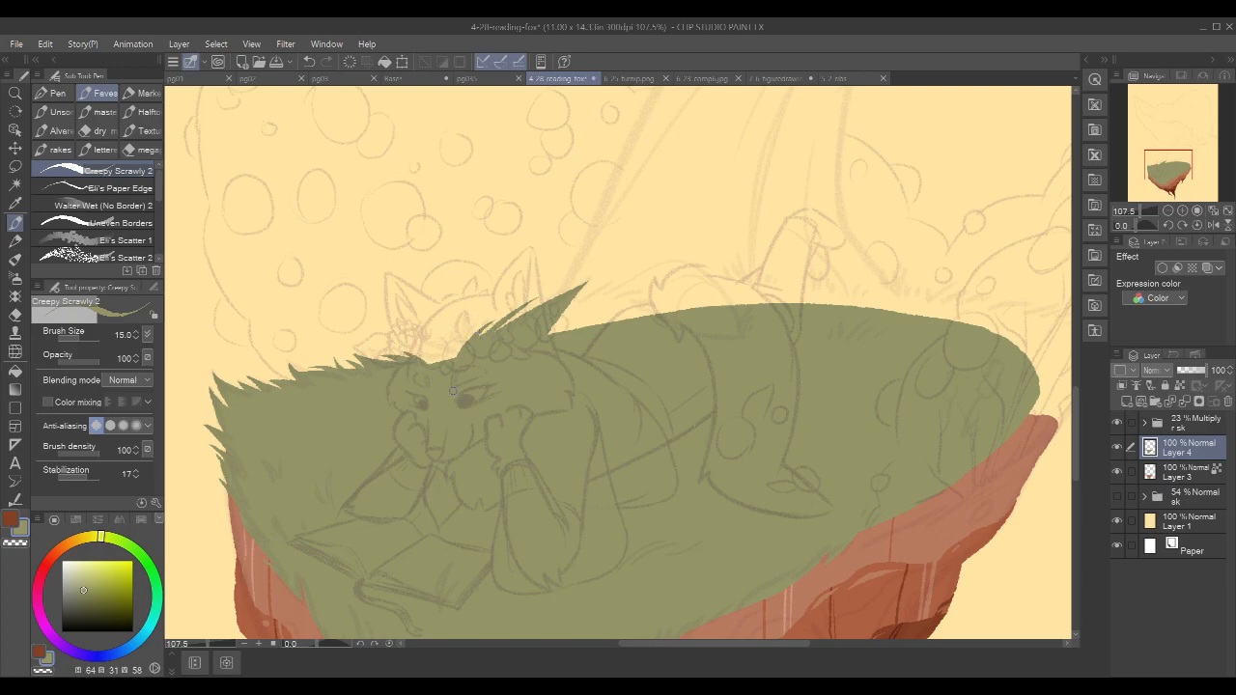
{"action": "left_click_drag", "start_coordinate": [413, 350], "coordinate": [432, 365]}
{"action": "key", "text": "ctrl+z"}
{"action": "mouse_move", "coordinate": [415, 365]}
{"action": "left_mouse_down"}
{"action": "mouse_move", "coordinate": [460, 353]}
{"action": "mouse_move", "coordinate": [443, 366]}
{"action": "left_mouse_up"}
- Add further pointed blades to both sides of the large tuft behind the fox's head
{"action": "left_click_drag", "start_coordinate": [768, 253], "coordinate": [624, 277]}
{"action": "mouse_move", "coordinate": [423, 330]}
{"action": "left_mouse_down"}
{"action": "mouse_move", "coordinate": [458, 307]}
{"action": "mouse_move", "coordinate": [377, 367]}
{"action": "left_mouse_up"}
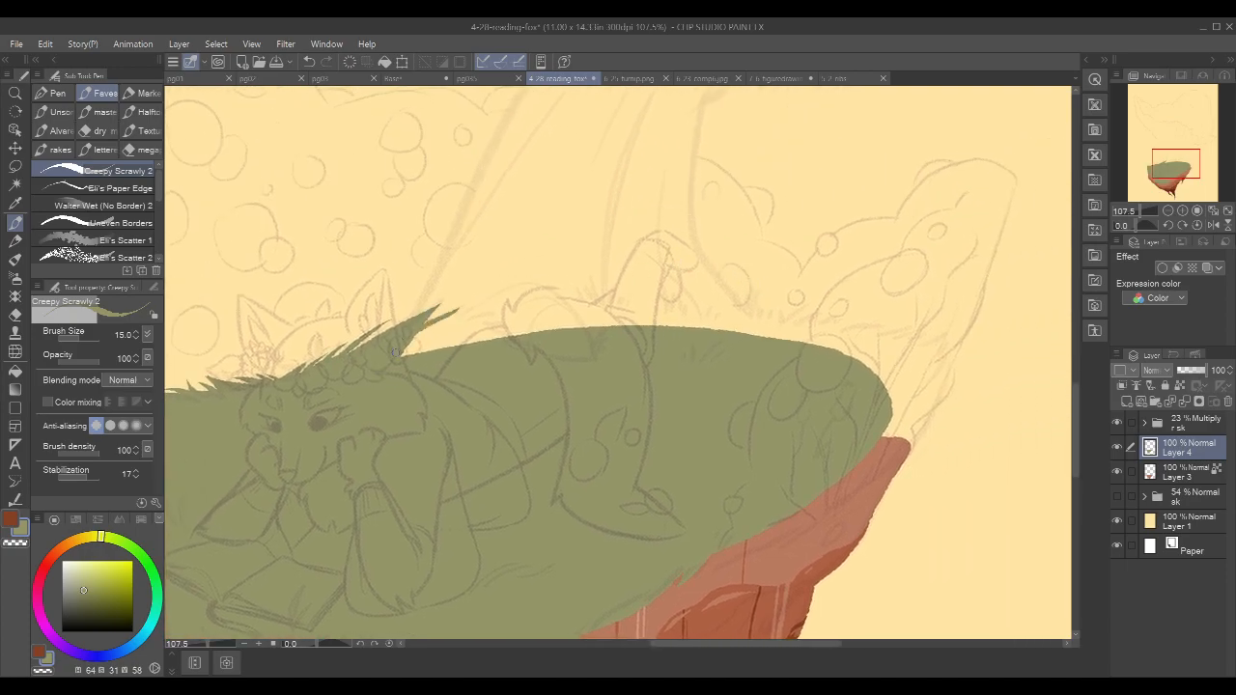
{"action": "left_click_drag", "start_coordinate": [455, 312], "coordinate": [406, 354]}
- Paint a long upswept grass blade at the island's right corner and extend the olive grass over the soil beside its base
{"action": "mouse_move", "coordinate": [985, 350]}
{"action": "left_mouse_down"}
{"action": "mouse_move", "coordinate": [901, 337]}
{"action": "mouse_move", "coordinate": [824, 430]}
{"action": "mouse_move", "coordinate": [849, 330]}
{"action": "mouse_move", "coordinate": [849, 351]}
{"action": "left_mouse_up"}
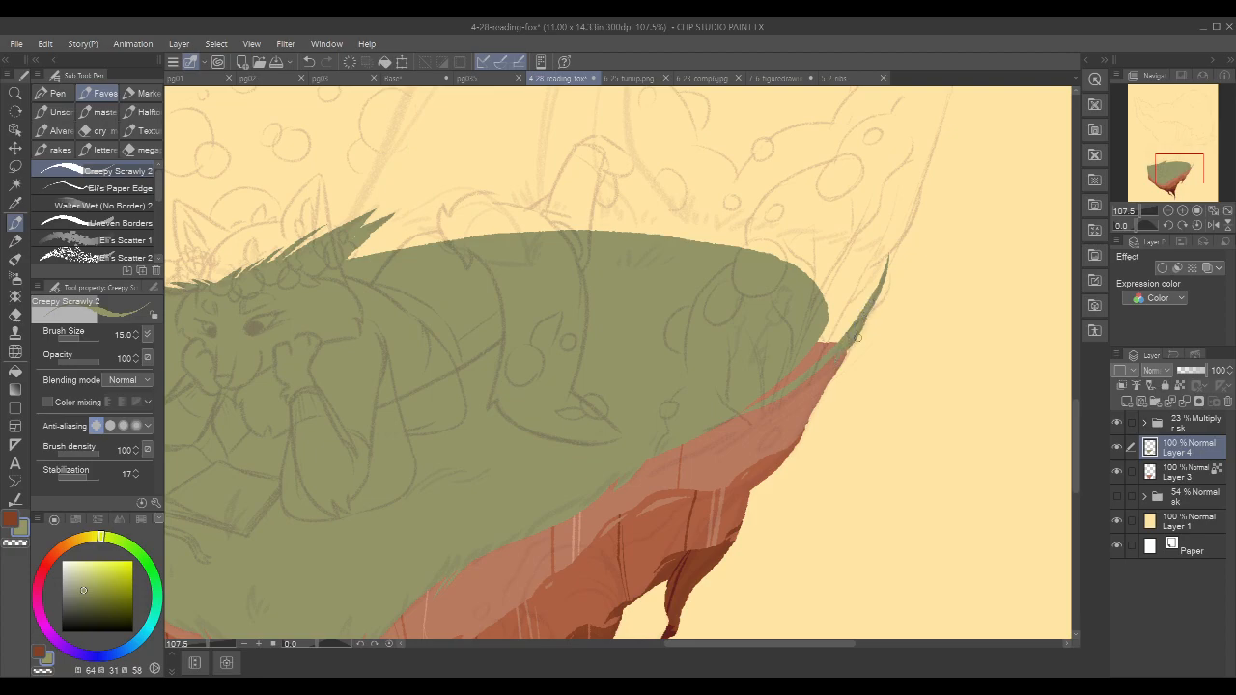
{"action": "left_click_drag", "start_coordinate": [874, 295], "coordinate": [859, 335]}
{"action": "key", "text": "ctrl+z"}
{"action": "left_click_drag", "start_coordinate": [954, 411], "coordinate": [625, 305]}
{"action": "mouse_move", "coordinate": [887, 413]}
{"action": "left_mouse_down"}
{"action": "mouse_move", "coordinate": [887, 453]}
{"action": "mouse_move", "coordinate": [866, 450]}
{"action": "left_mouse_up"}
{"action": "key", "text": "ctrl+z"}
{"action": "mouse_move", "coordinate": [575, 314]}
{"action": "left_mouse_down"}
{"action": "mouse_move", "coordinate": [662, 335]}
{"action": "mouse_move", "coordinate": [824, 406]}
{"action": "left_mouse_up"}
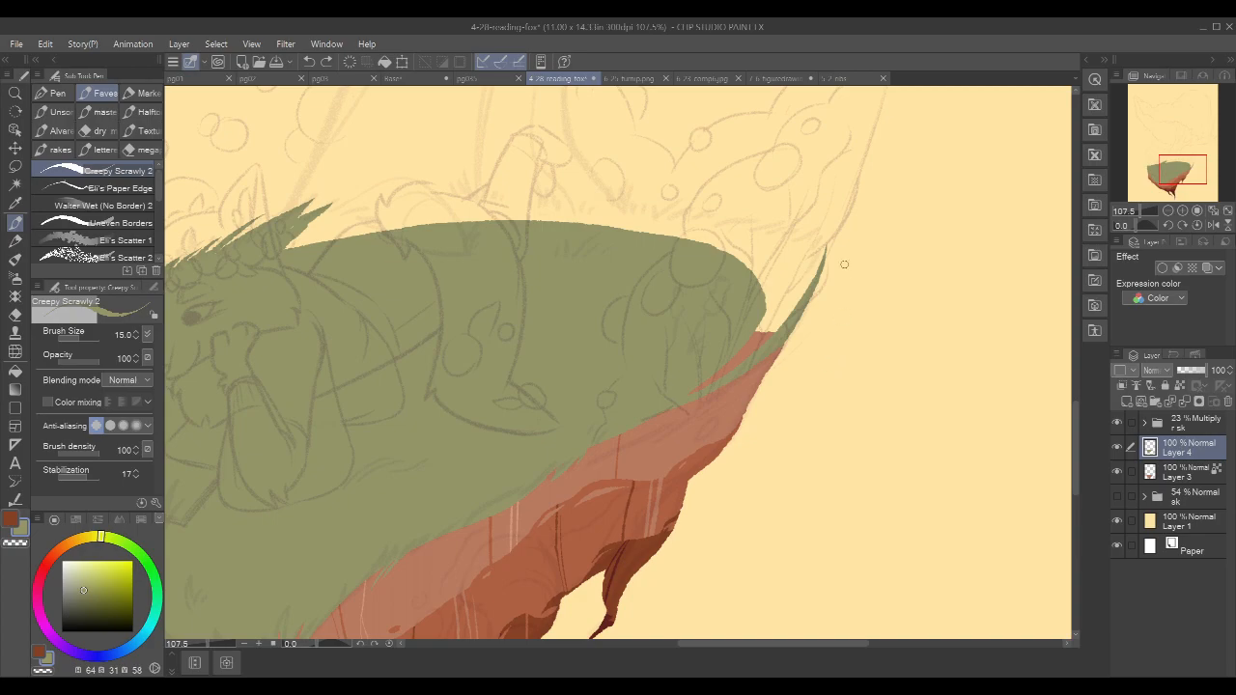
{"action": "left_click_drag", "start_coordinate": [697, 388], "coordinate": [740, 363]}
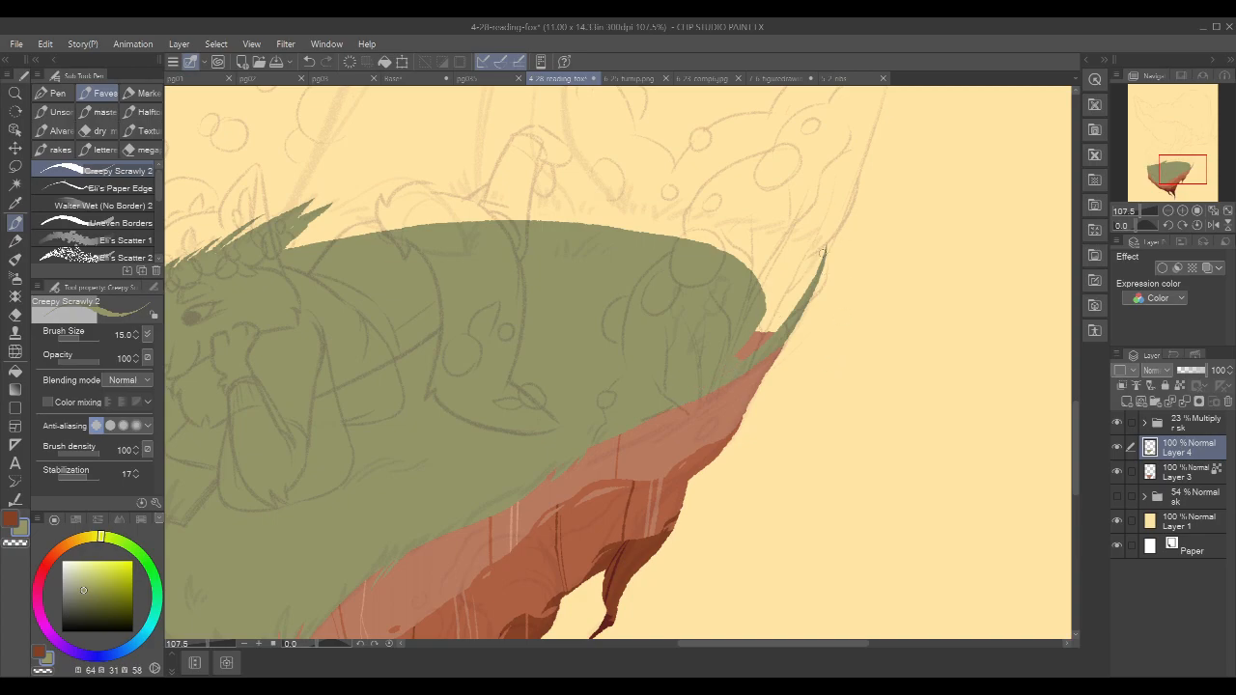
{"action": "left_click_drag", "start_coordinate": [825, 247], "coordinate": [816, 270]}
- Mix a bright green and paint a test oval on the empty background with a small olive green spot inside it
{"action": "key", "text": "x"}
{"action": "left_click", "coordinate": [126, 543]}
{"action": "left_click", "coordinate": [114, 576]}
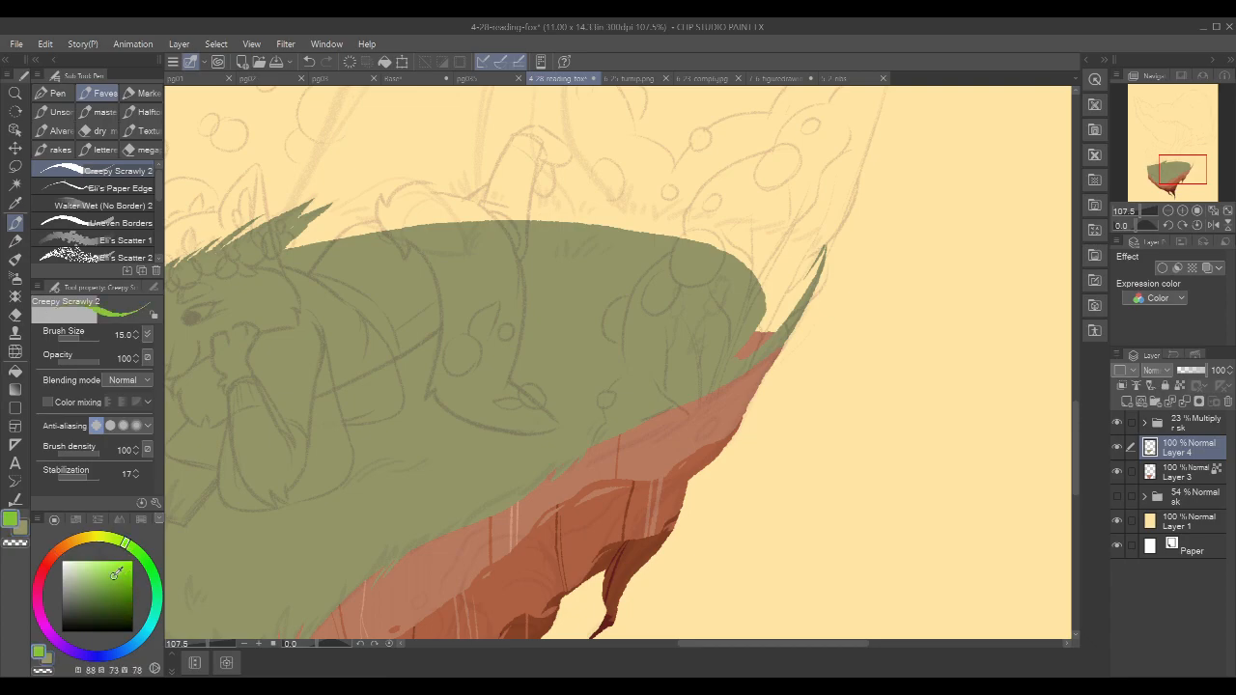
{"action": "left_click", "coordinate": [143, 558]}
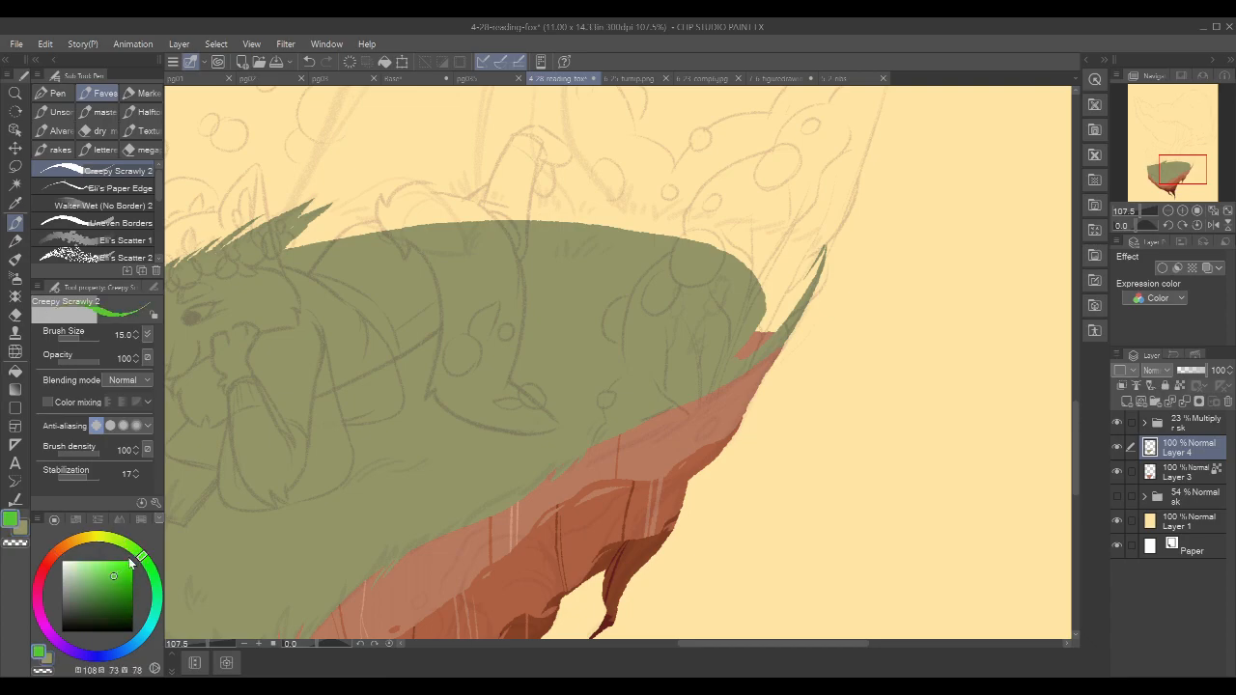
{"action": "left_click", "coordinate": [129, 546]}
{"action": "left_click_drag", "start_coordinate": [919, 216], "coordinate": [622, 191]}
{"action": "left_click_drag", "start_coordinate": [765, 333], "coordinate": [772, 382]}
{"action": "mouse_move", "coordinate": [778, 336]}
{"action": "left_mouse_down"}
{"action": "mouse_move", "coordinate": [782, 386]}
{"action": "mouse_move", "coordinate": [774, 353]}
{"action": "left_mouse_up"}
{"action": "key", "text": "x"}
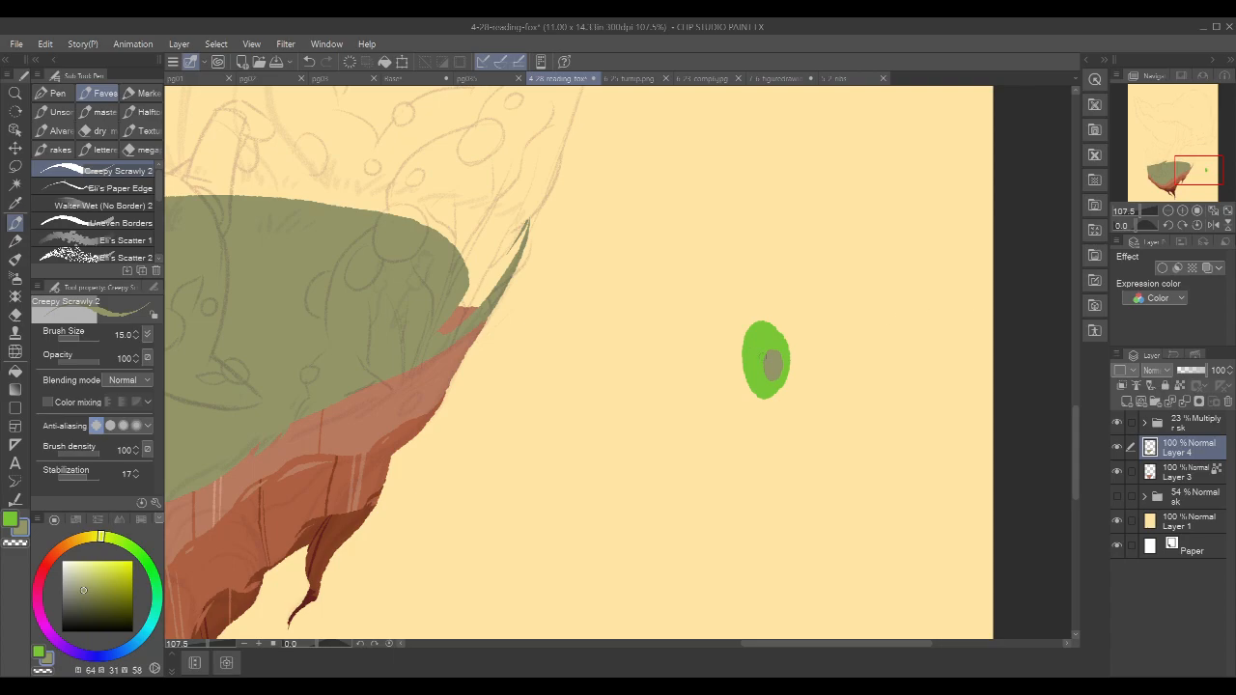
- Examine the green and olive test oval up close and erase it with a transparent rectangle
{"action": "scroll", "coordinate": [840, 350], "scroll_direction": "up", "scroll_amount": 5}
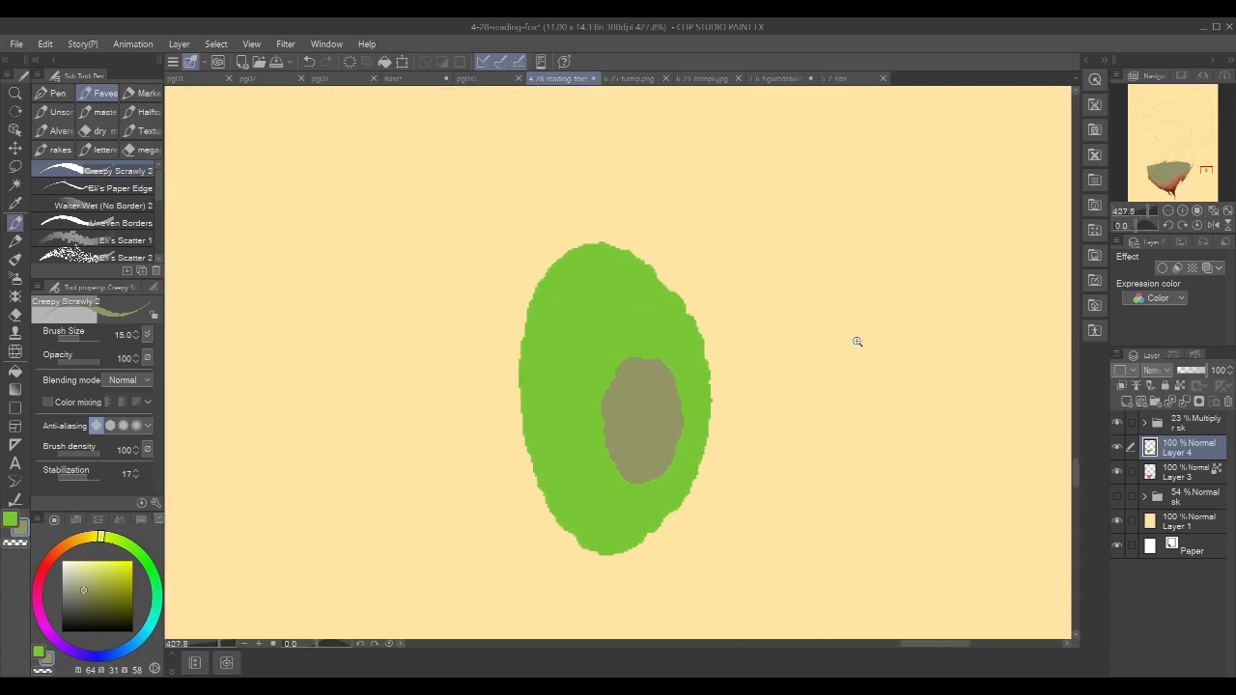
{"action": "scroll", "coordinate": [840, 349], "scroll_direction": "down", "scroll_amount": 5}
{"action": "left_click_drag", "start_coordinate": [333, 351], "coordinate": [555, 358]}
{"action": "mouse_move", "coordinate": [506, 403]}
{"action": "left_mouse_down"}
{"action": "mouse_move", "coordinate": [538, 392]}
{"action": "mouse_move", "coordinate": [512, 406]}
{"action": "left_mouse_up"}
{"action": "left_click_drag", "start_coordinate": [930, 279], "coordinate": [618, 311]}
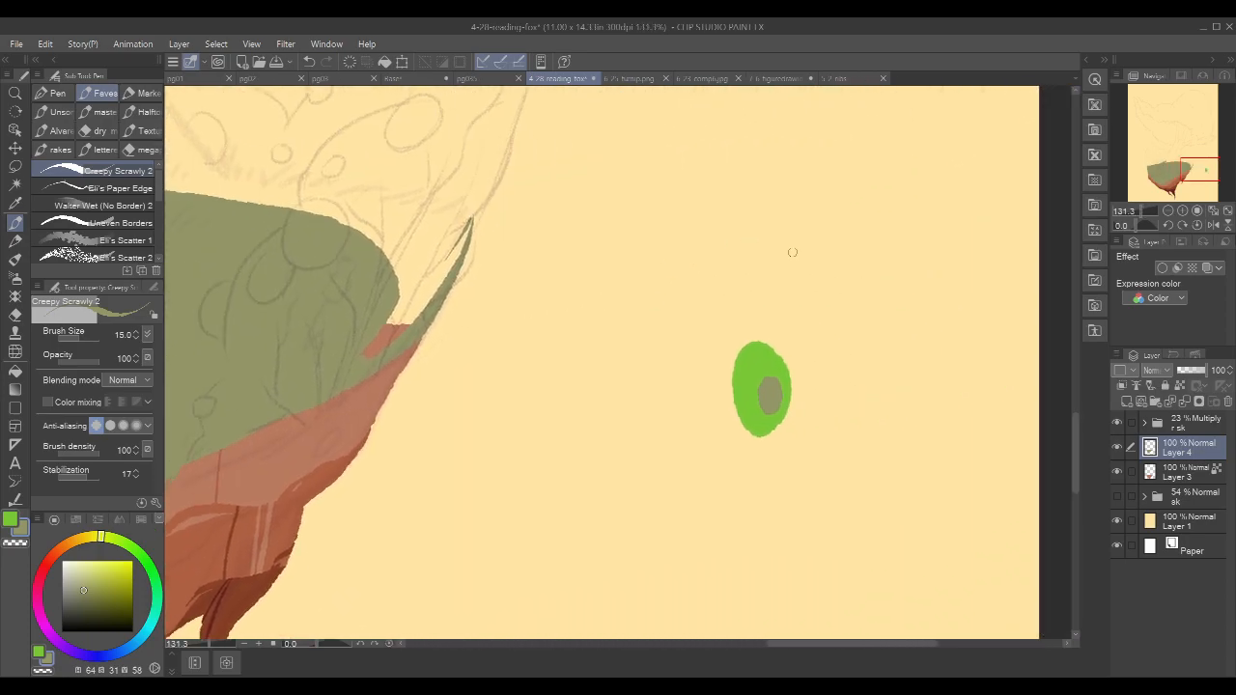
{"action": "key", "text": "c"}
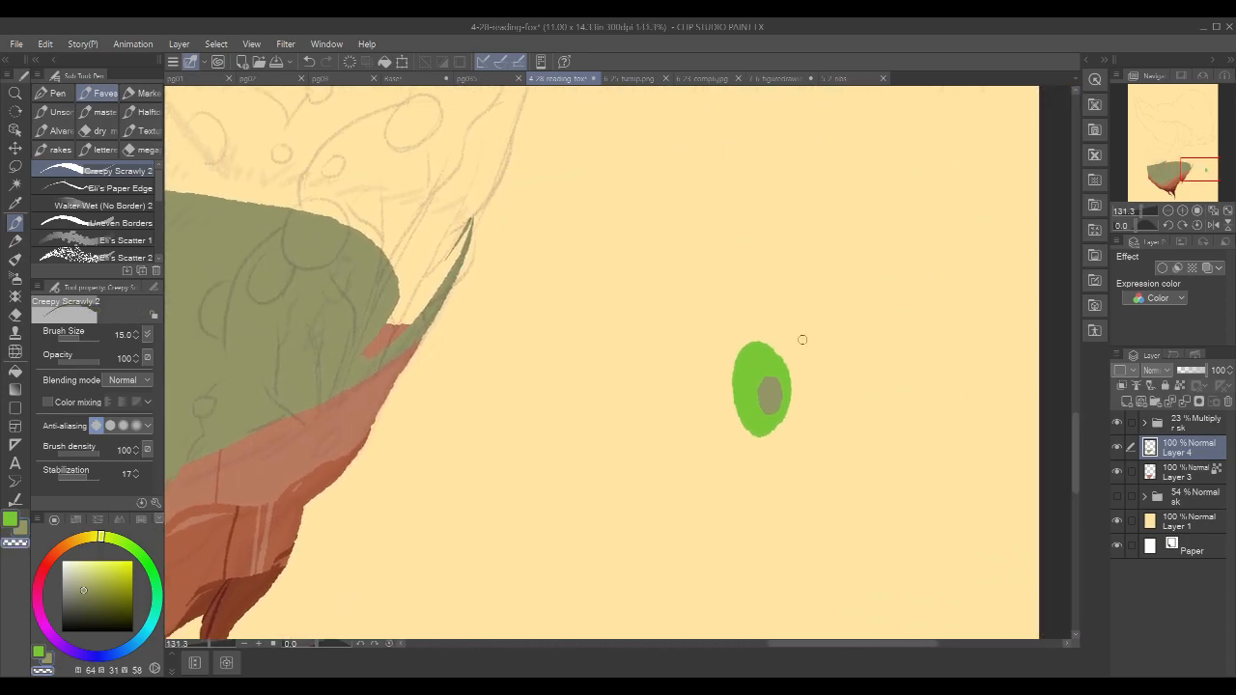
{"action": "key", "text": "u"}
{"action": "left_click_drag", "start_coordinate": [696, 298], "coordinate": [807, 473]}
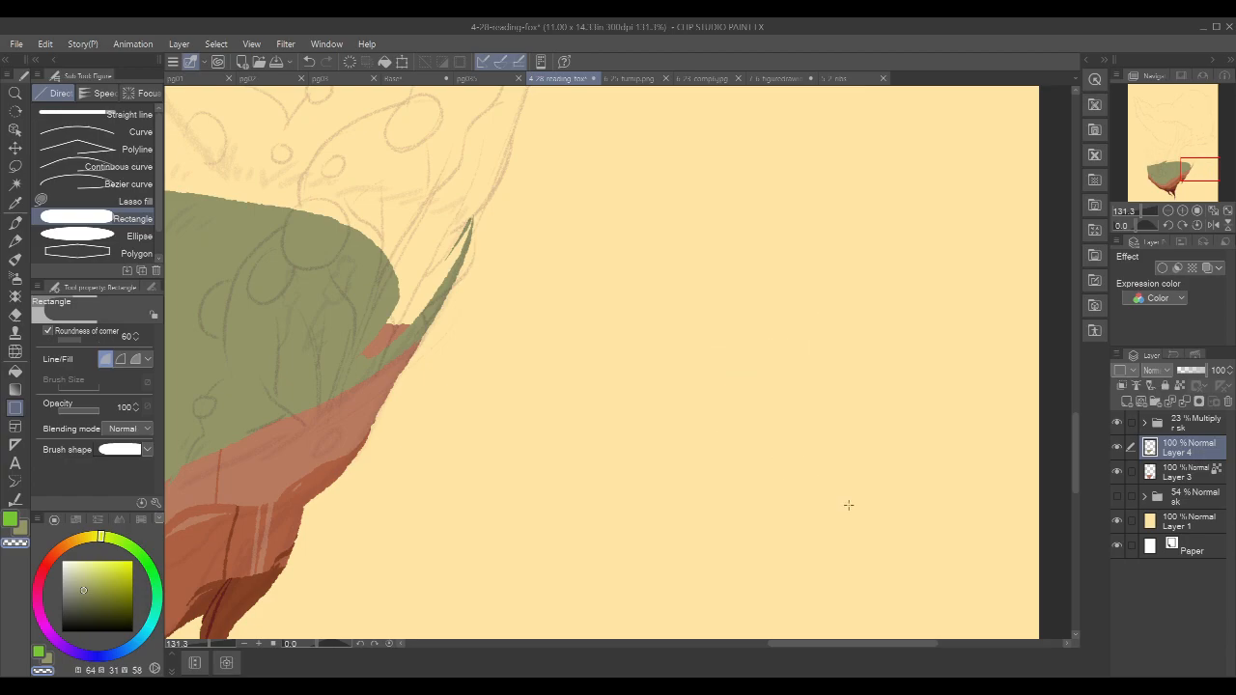
- Add side blades to the right corner's long blade and paint a small olive grass tuft on the back edge
{"action": "key", "text": "p"}
{"action": "key", "text": "c"}
{"action": "mouse_move", "coordinate": [494, 418]}
{"action": "left_mouse_down"}
{"action": "mouse_move", "coordinate": [543, 425]}
{"action": "mouse_move", "coordinate": [728, 384]}
{"action": "left_mouse_up"}
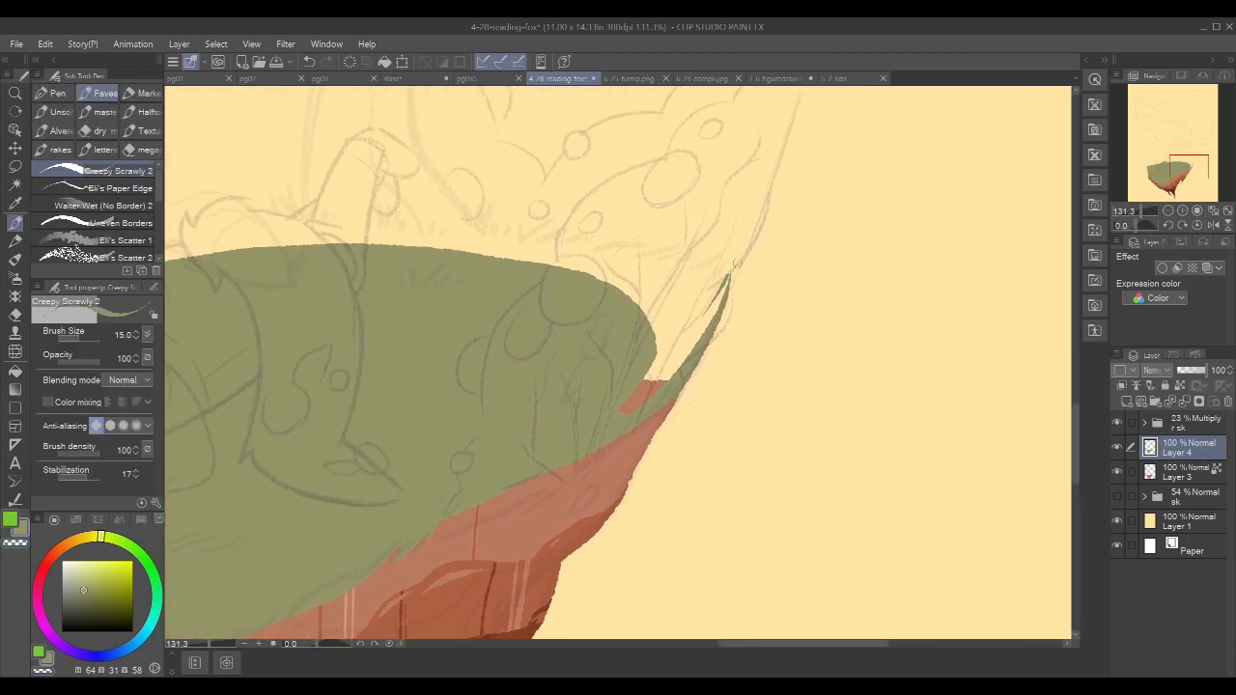
{"action": "mouse_move", "coordinate": [736, 267]}
{"action": "left_mouse_down"}
{"action": "mouse_move", "coordinate": [731, 294]}
{"action": "mouse_move", "coordinate": [685, 310]}
{"action": "mouse_move", "coordinate": [773, 269]}
{"action": "mouse_move", "coordinate": [887, 343]}
{"action": "left_mouse_up"}
{"action": "left_click_drag", "start_coordinate": [524, 280], "coordinate": [549, 326]}
{"action": "mouse_move", "coordinate": [522, 283]}
{"action": "left_mouse_down"}
{"action": "mouse_move", "coordinate": [545, 361]}
{"action": "mouse_move", "coordinate": [521, 285]}
{"action": "mouse_move", "coordinate": [534, 333]}
{"action": "left_mouse_up"}
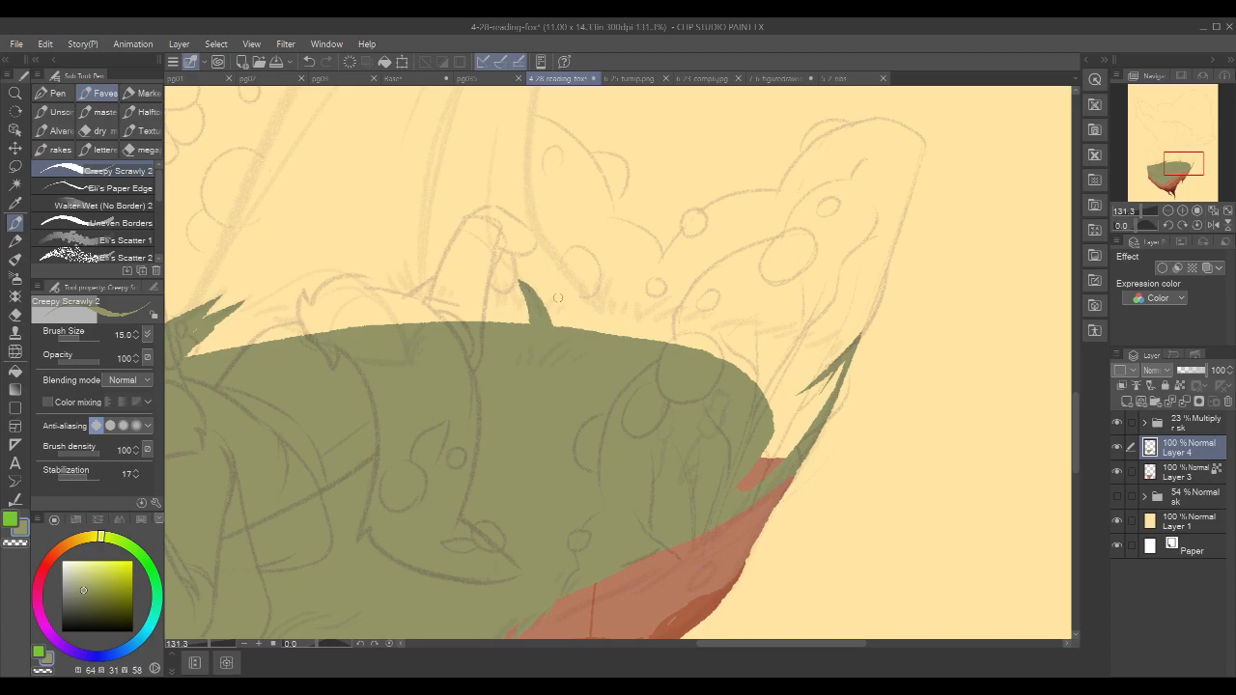
{"action": "left_click_drag", "start_coordinate": [558, 293], "coordinate": [552, 324]}
- Paint a jagged row of blades inward from the right corner's tip and cover the exposed soil below it with olive grass
{"action": "left_click_drag", "start_coordinate": [845, 338], "coordinate": [790, 412]}
{"action": "mouse_move", "coordinate": [846, 334]}
{"action": "left_mouse_down"}
{"action": "mouse_move", "coordinate": [795, 356]}
{"action": "mouse_move", "coordinate": [838, 328]}
{"action": "mouse_move", "coordinate": [769, 344]}
{"action": "mouse_move", "coordinate": [812, 329]}
{"action": "mouse_move", "coordinate": [729, 333]}
{"action": "left_mouse_up"}
{"action": "key", "text": "ctrl+z"}
{"action": "left_click_drag", "start_coordinate": [836, 329], "coordinate": [722, 343]}
{"action": "mouse_move", "coordinate": [838, 330]}
{"action": "left_mouse_down"}
{"action": "mouse_move", "coordinate": [789, 339]}
{"action": "mouse_move", "coordinate": [854, 325]}
{"action": "mouse_move", "coordinate": [772, 464]}
{"action": "left_mouse_up"}
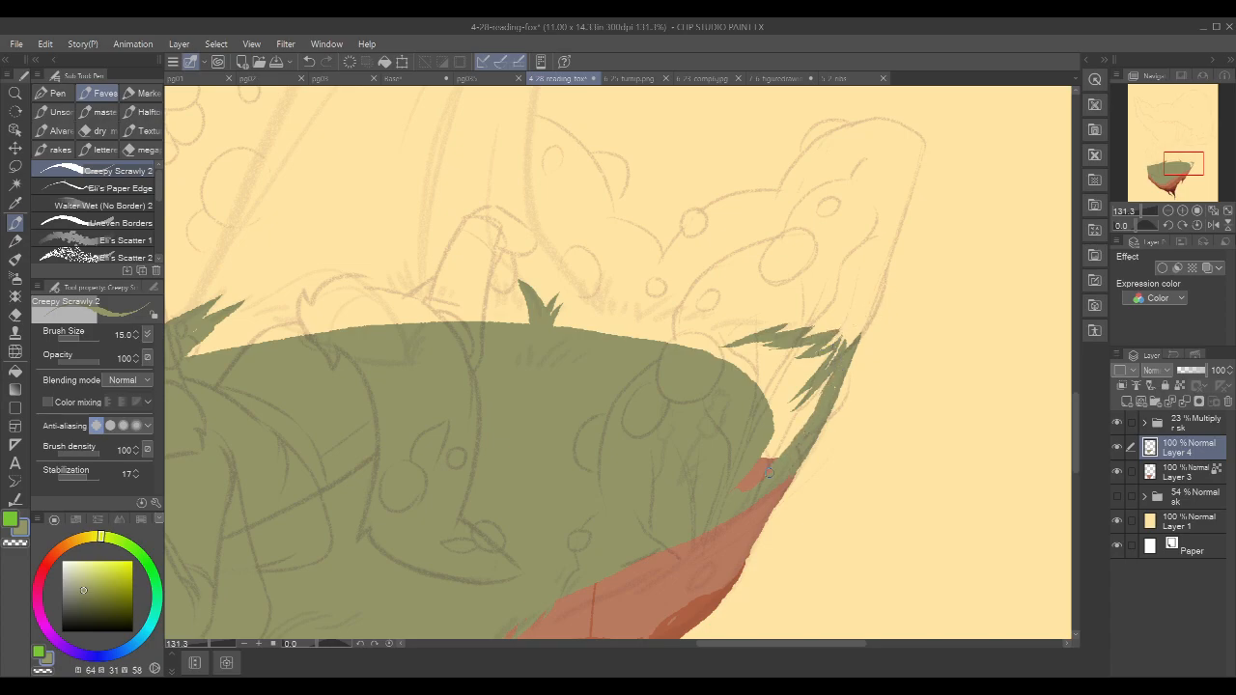
{"action": "mouse_move", "coordinate": [832, 370]}
{"action": "left_mouse_down"}
{"action": "mouse_move", "coordinate": [772, 439]}
{"action": "mouse_move", "coordinate": [798, 404]}
{"action": "mouse_move", "coordinate": [779, 447]}
{"action": "mouse_move", "coordinate": [799, 422]}
{"action": "left_mouse_up"}
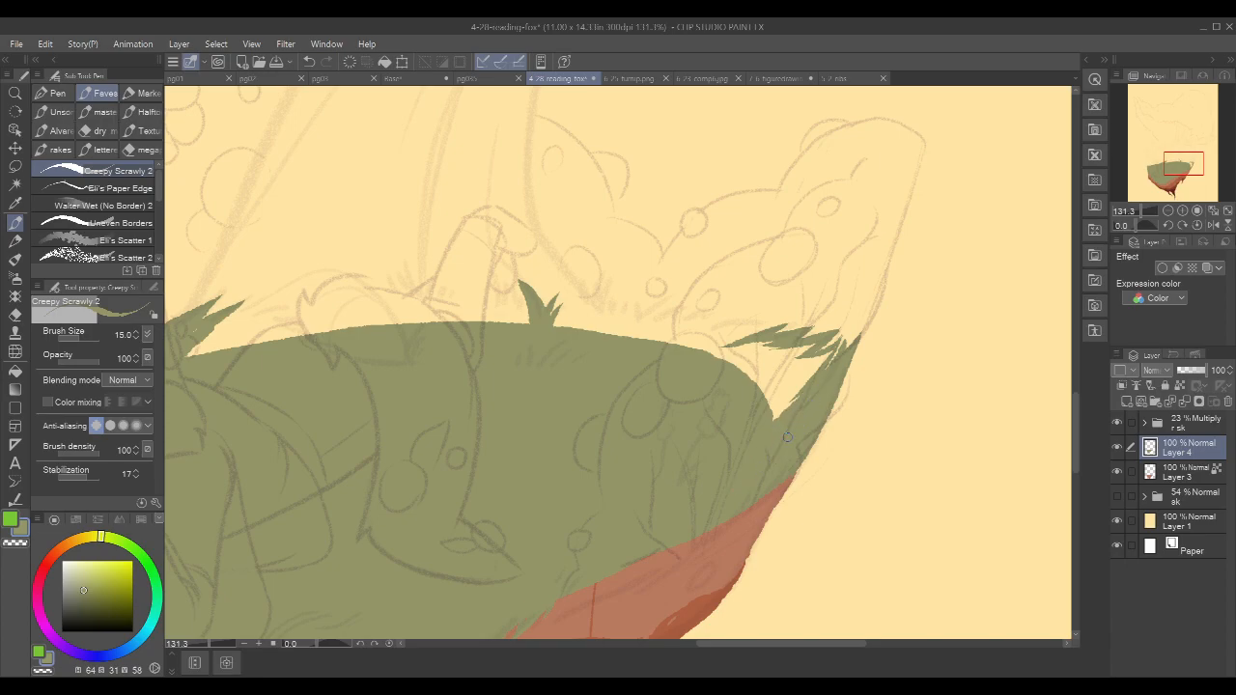
- Paint a second, fuller grass tuft on the back edge near the right corner and refine the gaps between its blades
{"action": "left_click_drag", "start_coordinate": [860, 326], "coordinate": [905, 350]}
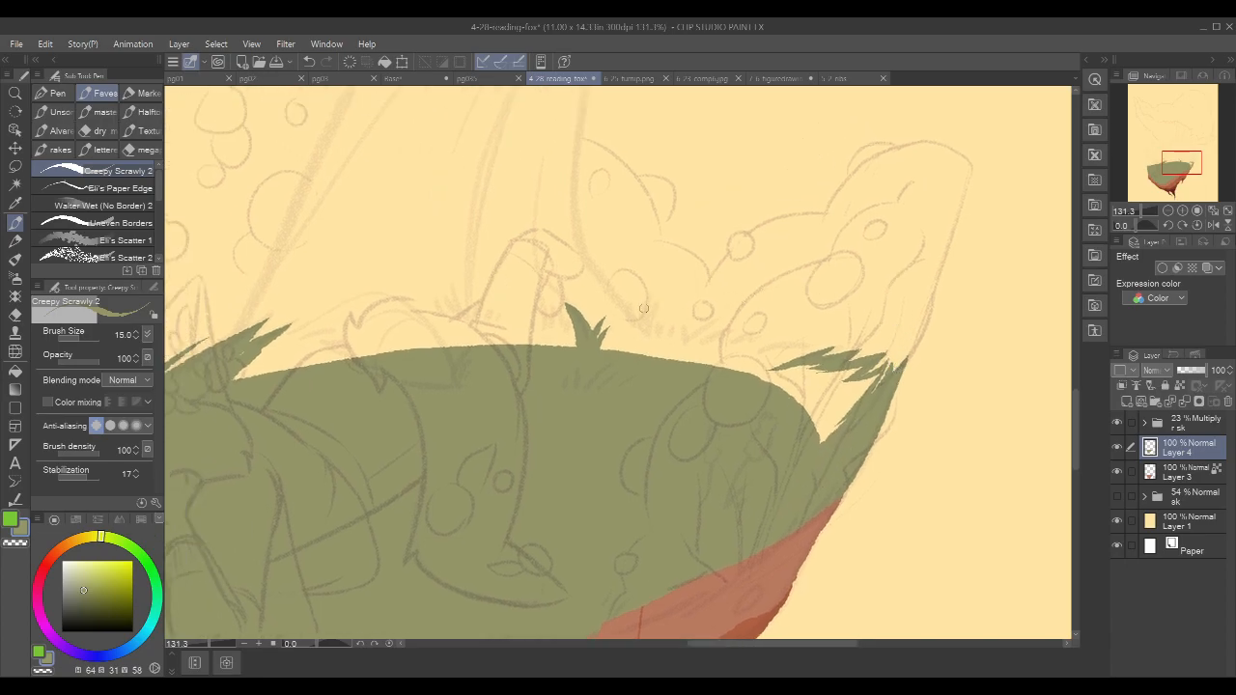
{"action": "left_click_drag", "start_coordinate": [607, 289], "coordinate": [653, 358]}
{"action": "left_click_drag", "start_coordinate": [628, 315], "coordinate": [650, 355]}
{"action": "left_click_drag", "start_coordinate": [653, 313], "coordinate": [645, 353]}
{"action": "mouse_move", "coordinate": [655, 311]}
{"action": "left_mouse_down"}
{"action": "mouse_move", "coordinate": [643, 350]}
{"action": "mouse_move", "coordinate": [686, 361]}
{"action": "mouse_move", "coordinate": [666, 350]}
{"action": "mouse_move", "coordinate": [696, 358]}
{"action": "mouse_move", "coordinate": [692, 345]}
{"action": "left_mouse_up"}
{"action": "key", "text": "ctrl+z"}
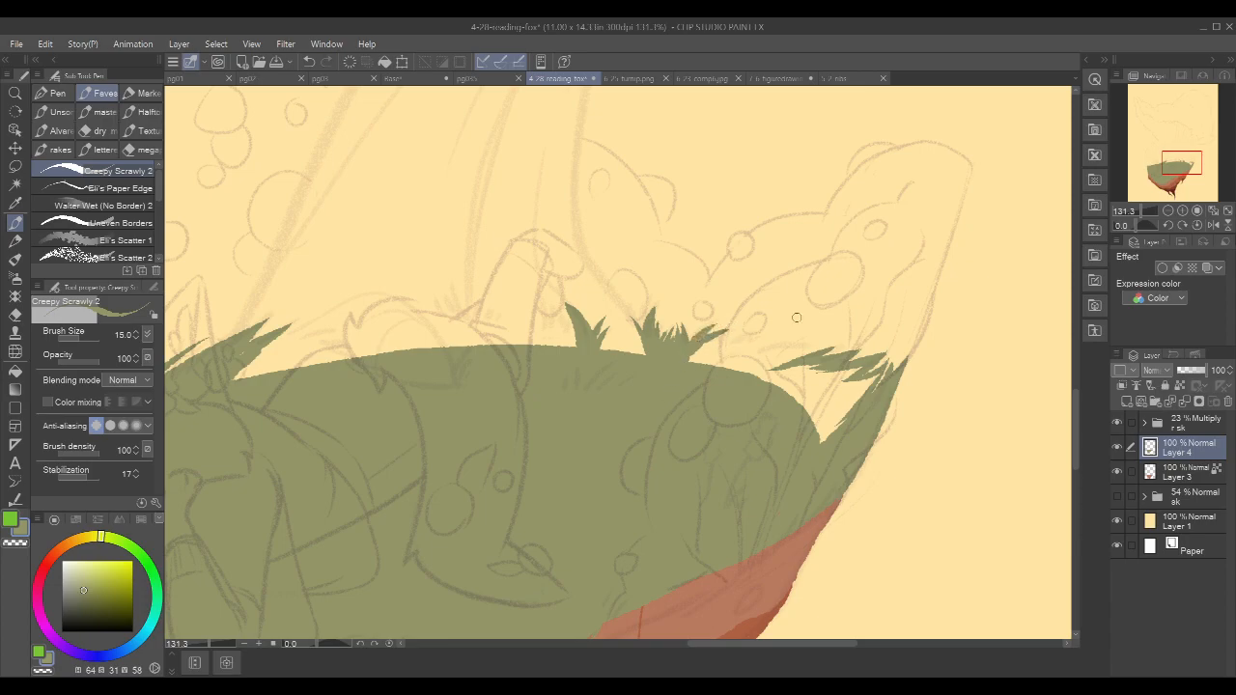
{"action": "mouse_move", "coordinate": [927, 310]}
{"action": "left_mouse_down"}
{"action": "mouse_move", "coordinate": [903, 317]}
{"action": "mouse_move", "coordinate": [927, 307]}
{"action": "left_mouse_up"}
{"action": "mouse_move", "coordinate": [671, 338]}
{"action": "left_mouse_down"}
{"action": "mouse_move", "coordinate": [692, 335]}
{"action": "mouse_move", "coordinate": [664, 333]}
{"action": "mouse_move", "coordinate": [667, 363]}
{"action": "mouse_move", "coordinate": [682, 350]}
{"action": "left_mouse_up"}
{"action": "key", "text": "c"}
{"action": "key", "text": "ctrl+z"}
{"action": "key", "text": "ctrl+z"}
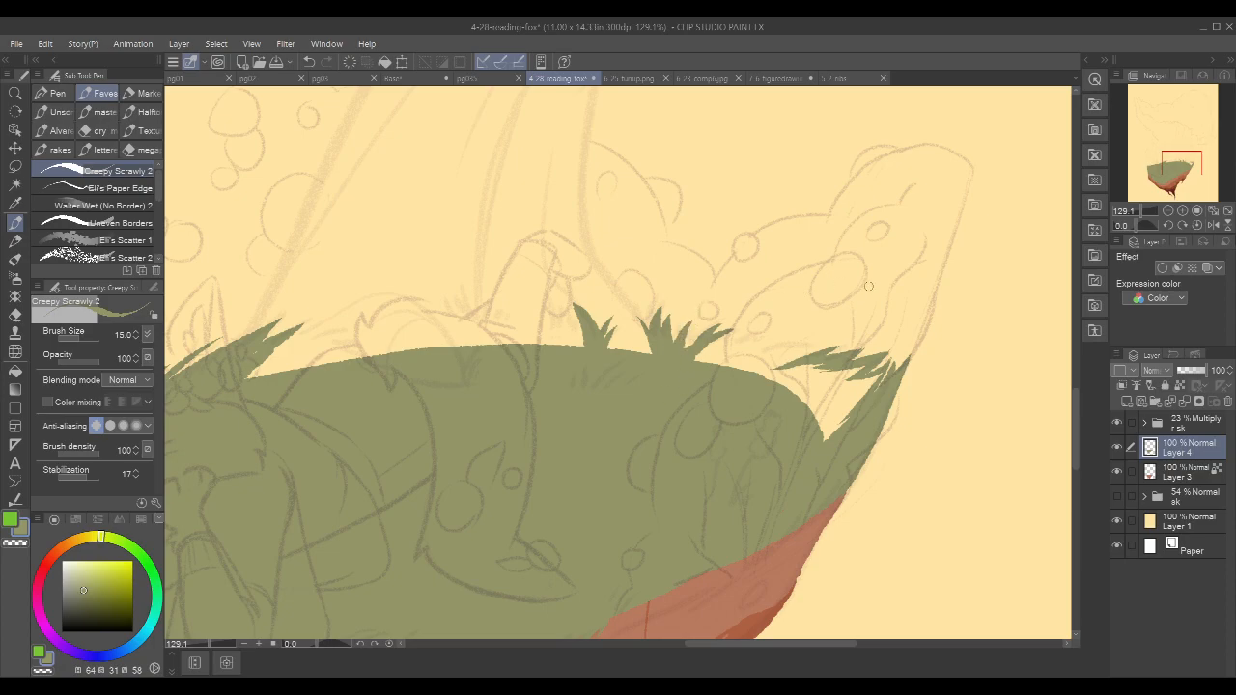
- Paint short overlapping blades that join the fuller back edge tuft to the jagged row at the right corner
{"action": "mouse_move", "coordinate": [811, 344]}
{"action": "left_mouse_down"}
{"action": "mouse_move", "coordinate": [763, 378]}
{"action": "mouse_move", "coordinate": [814, 349]}
{"action": "mouse_move", "coordinate": [735, 367]}
{"action": "left_mouse_up"}
{"action": "key", "text": "ctrl+z"}
{"action": "key", "text": "ctrl+z"}
{"action": "mouse_move", "coordinate": [813, 347]}
{"action": "left_mouse_down"}
{"action": "mouse_move", "coordinate": [736, 402]}
{"action": "mouse_move", "coordinate": [854, 339]}
{"action": "mouse_move", "coordinate": [776, 345]}
{"action": "mouse_move", "coordinate": [789, 339]}
{"action": "mouse_move", "coordinate": [730, 388]}
{"action": "left_mouse_up"}
{"action": "key", "text": "ctrl+z"}
{"action": "left_click_drag", "start_coordinate": [771, 347], "coordinate": [732, 372]}
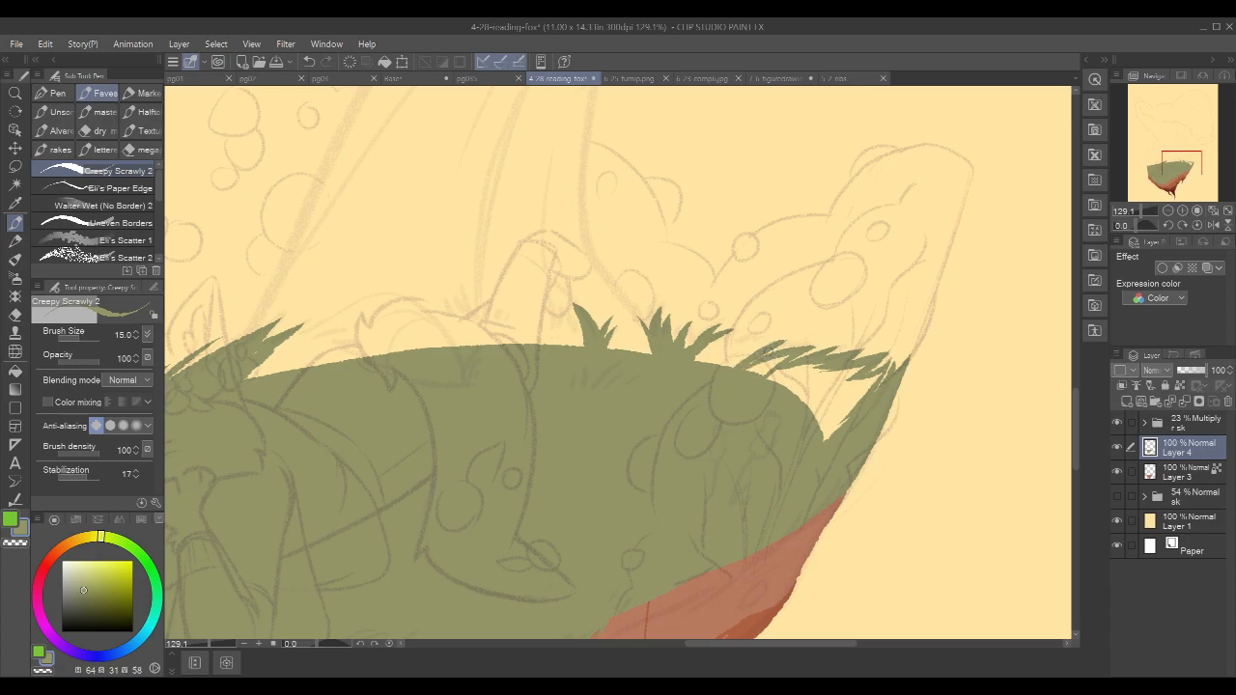
{"action": "mouse_move", "coordinate": [759, 333]}
{"action": "left_mouse_down"}
{"action": "mouse_move", "coordinate": [736, 366]}
{"action": "mouse_move", "coordinate": [695, 361]}
{"action": "mouse_move", "coordinate": [736, 345]}
{"action": "left_mouse_up"}
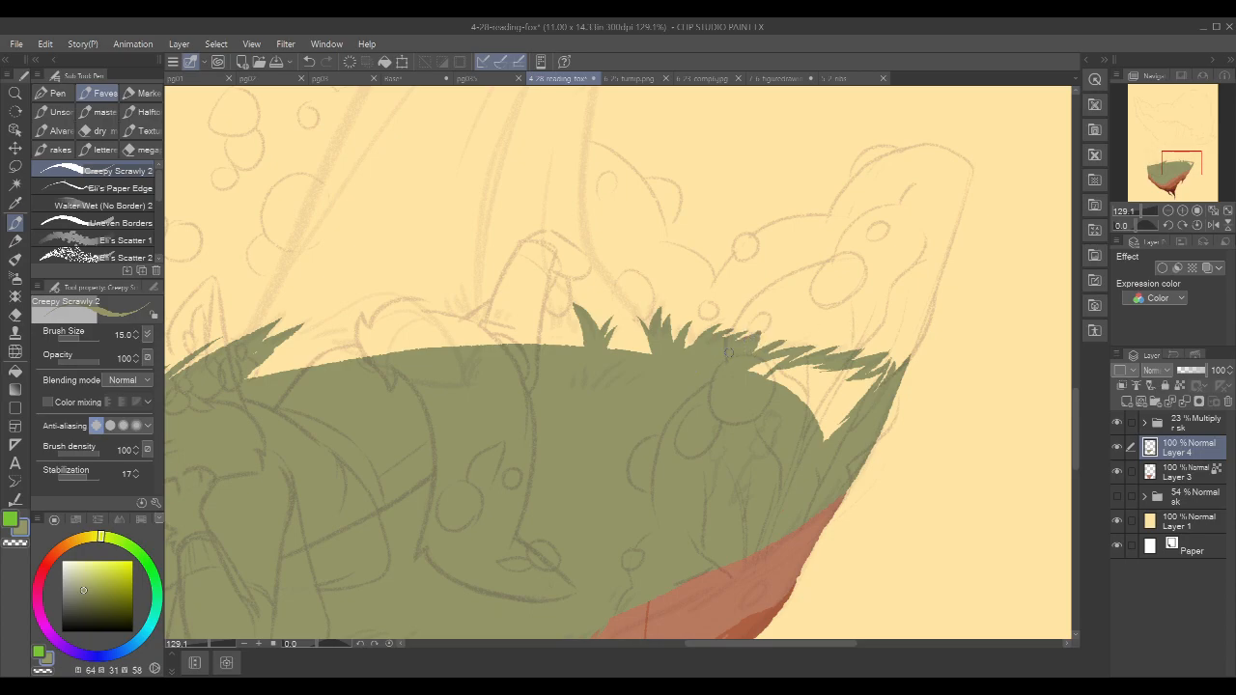
- Fill the enclosed gaps beneath the jagged blades at the right corner with olive green
{"action": "key", "text": "g"}
{"action": "left_click", "coordinate": [849, 382]}
{"action": "left_click", "coordinate": [769, 367]}
{"action": "key", "text": "p"}
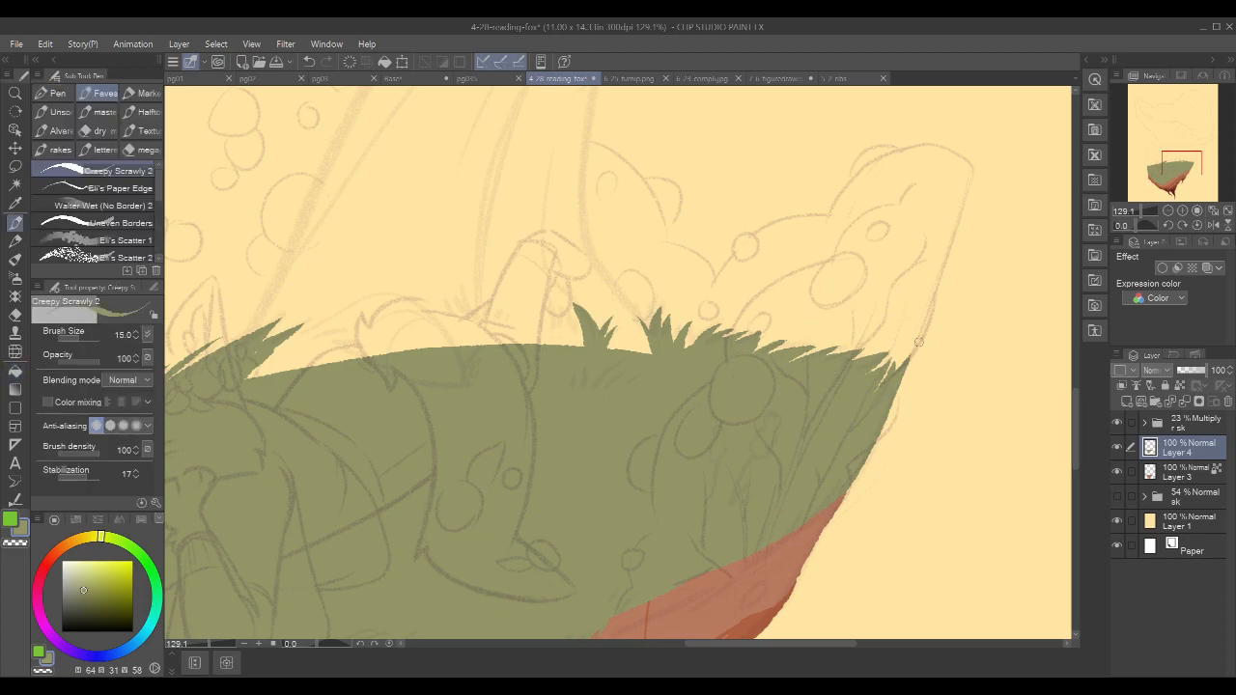
- Mirror the canvas view horizontally and touch up the grass blades near the jagged corner beside the back edge
{"action": "scroll", "coordinate": [913, 346], "scroll_direction": "down", "scroll_amount": 5}
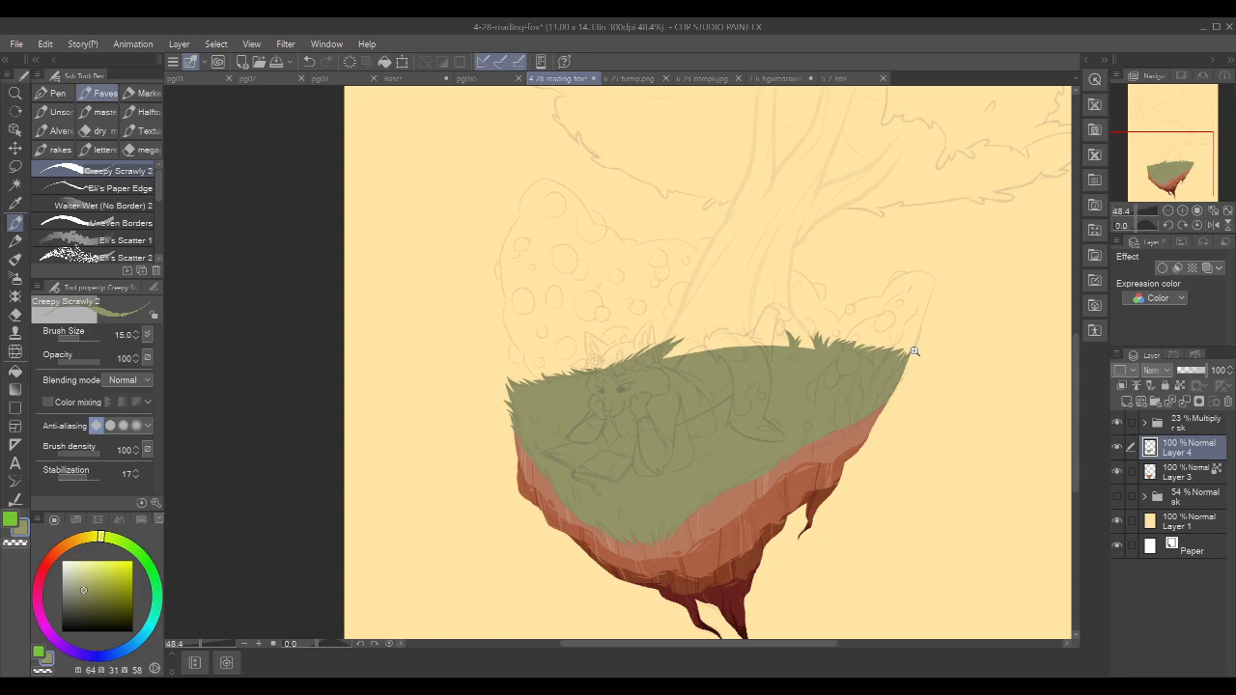
{"action": "left_click", "coordinate": [1212, 224]}
{"action": "scroll", "coordinate": [610, 207], "scroll_direction": "up", "scroll_amount": 4}
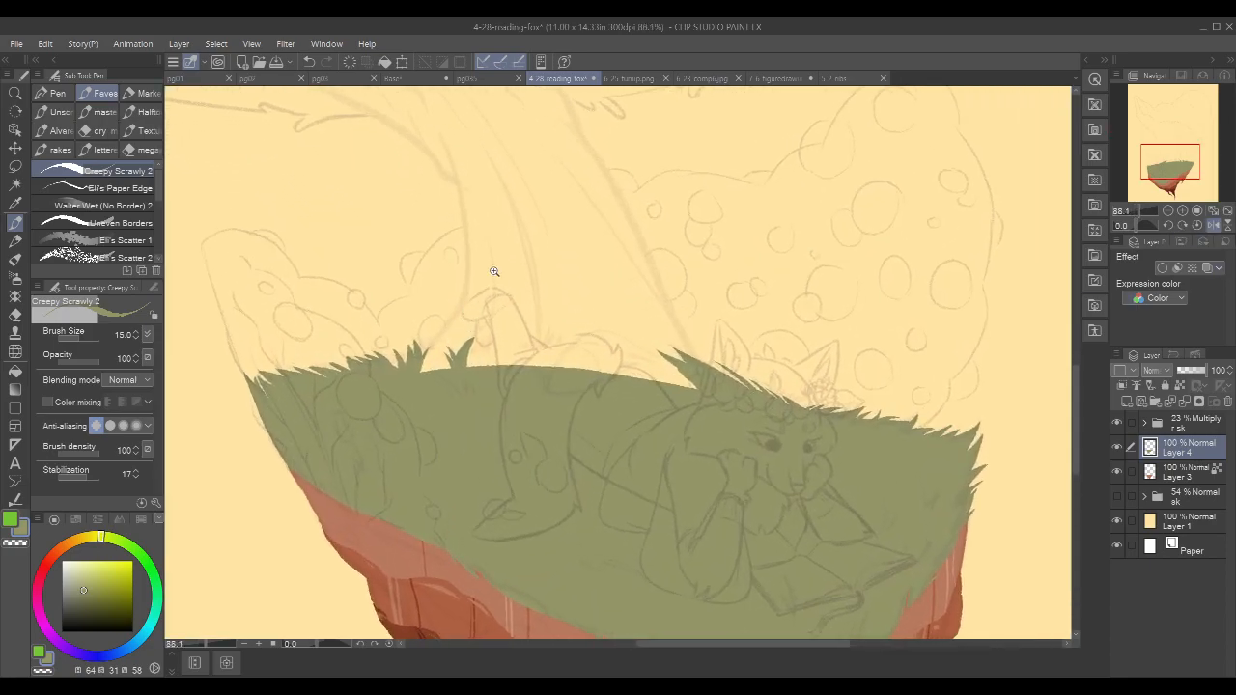
{"action": "scroll", "coordinate": [493, 270], "scroll_direction": "up", "scroll_amount": 1}
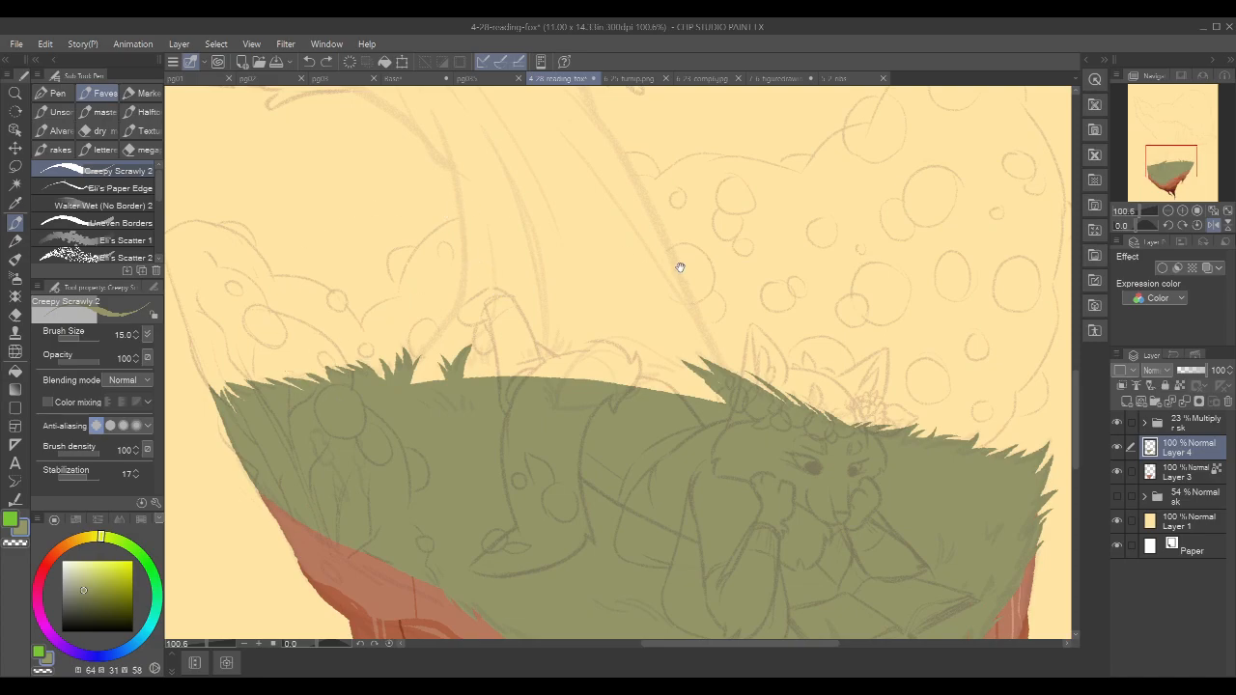
{"action": "left_click_drag", "start_coordinate": [681, 266], "coordinate": [685, 276]}
{"action": "mouse_move", "coordinate": [268, 374]}
{"action": "left_mouse_down"}
{"action": "mouse_move", "coordinate": [298, 379]}
{"action": "mouse_move", "coordinate": [291, 387]}
{"action": "left_mouse_up"}
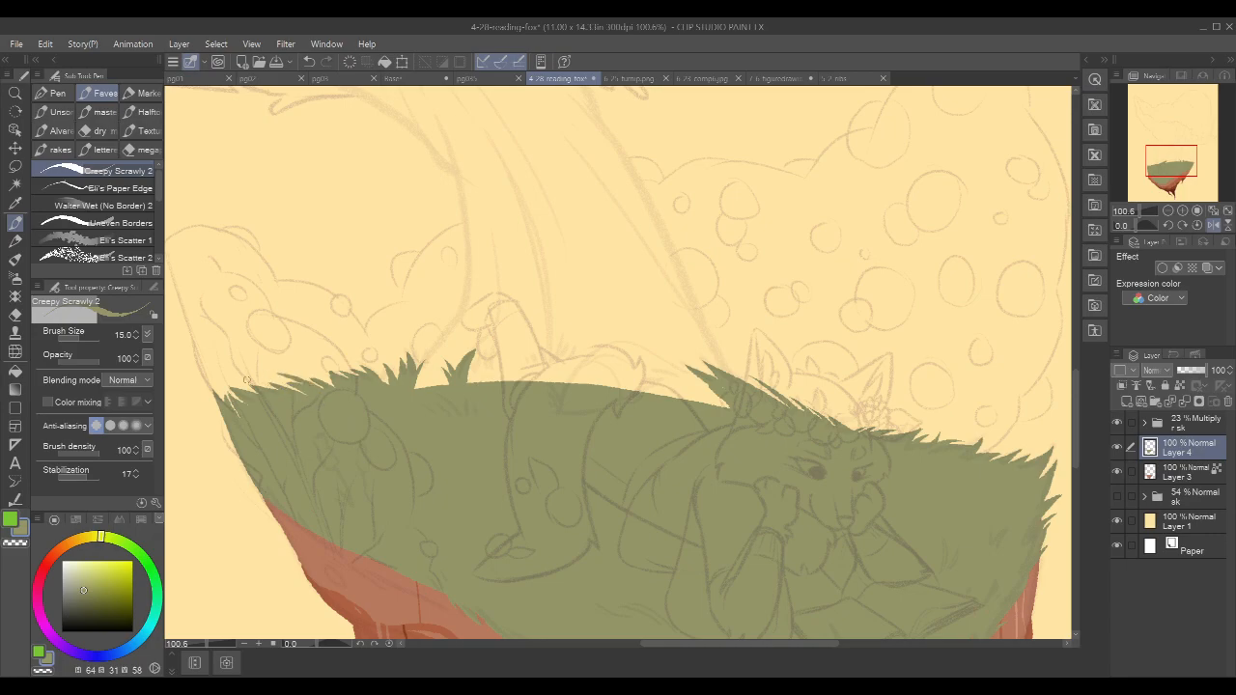
- Paint blades joining the two back edge tufts and add blades to the tuft behind the fox's ears
{"action": "left_click_drag", "start_coordinate": [664, 326], "coordinate": [609, 309]}
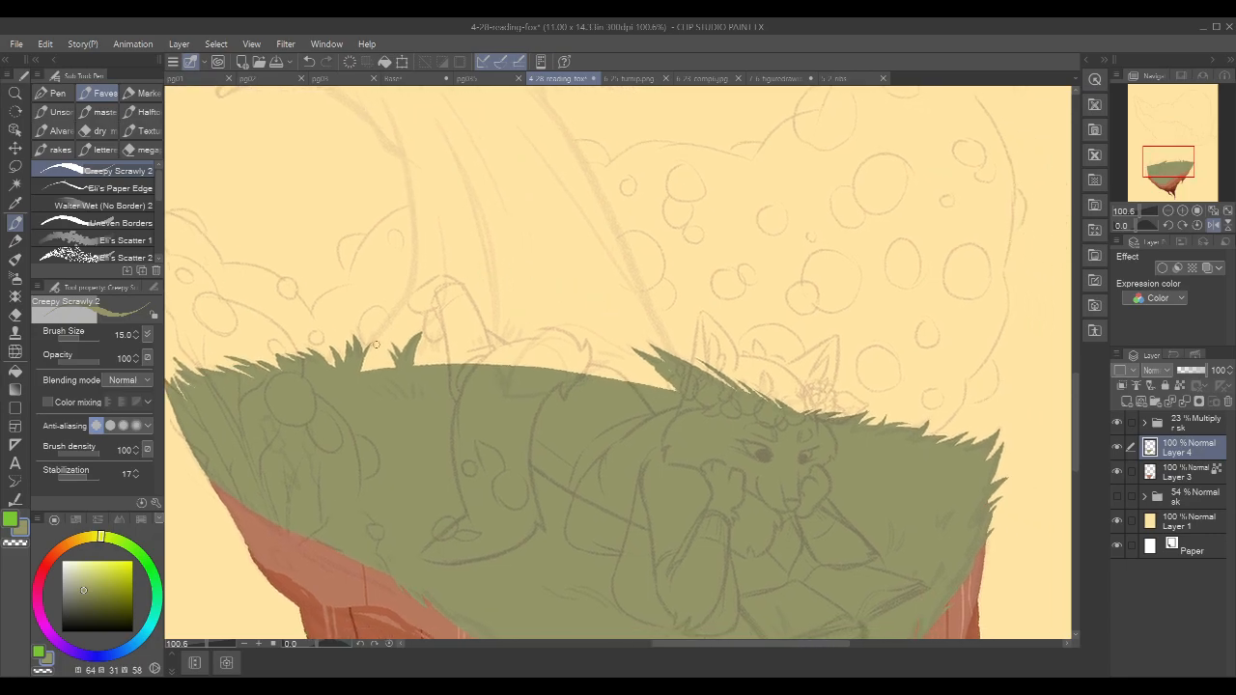
{"action": "mouse_move", "coordinate": [379, 341]}
{"action": "left_mouse_down"}
{"action": "mouse_move", "coordinate": [365, 370]}
{"action": "mouse_move", "coordinate": [383, 364]}
{"action": "mouse_move", "coordinate": [360, 383]}
{"action": "mouse_move", "coordinate": [383, 373]}
{"action": "left_mouse_up"}
{"action": "key", "text": "ctrl+z"}
{"action": "key", "text": "ctrl+z"}
{"action": "key", "text": "ctrl+z"}
{"action": "mouse_move", "coordinate": [604, 332]}
{"action": "left_mouse_down"}
{"action": "mouse_move", "coordinate": [679, 415]}
{"action": "mouse_move", "coordinate": [611, 341]}
{"action": "mouse_move", "coordinate": [684, 411]}
{"action": "mouse_move", "coordinate": [617, 352]}
{"action": "mouse_move", "coordinate": [713, 419]}
{"action": "mouse_move", "coordinate": [635, 357]}
{"action": "mouse_move", "coordinate": [696, 410]}
{"action": "mouse_move", "coordinate": [665, 389]}
{"action": "left_mouse_up"}
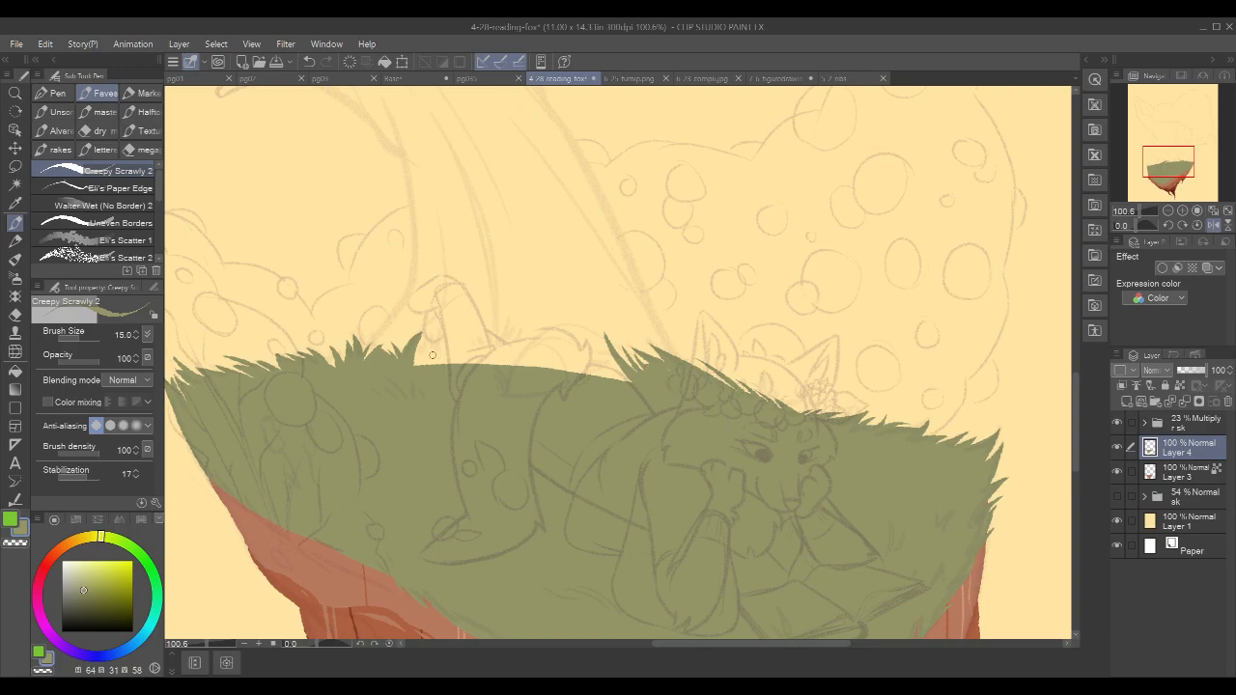
- Raise the smooth back edge between the tufts with long, overlapping olive green strokes
{"action": "left_click_drag", "start_coordinate": [411, 351], "coordinate": [631, 385]}
{"action": "mouse_move", "coordinate": [415, 360]}
{"action": "left_mouse_down"}
{"action": "mouse_move", "coordinate": [565, 361]}
{"action": "mouse_move", "coordinate": [580, 374]}
{"action": "left_mouse_up"}
{"action": "mouse_move", "coordinate": [411, 345]}
{"action": "left_mouse_down"}
{"action": "mouse_move", "coordinate": [567, 355]}
{"action": "mouse_move", "coordinate": [625, 376]}
{"action": "left_mouse_up"}
{"action": "left_click_drag", "start_coordinate": [504, 346], "coordinate": [610, 360]}
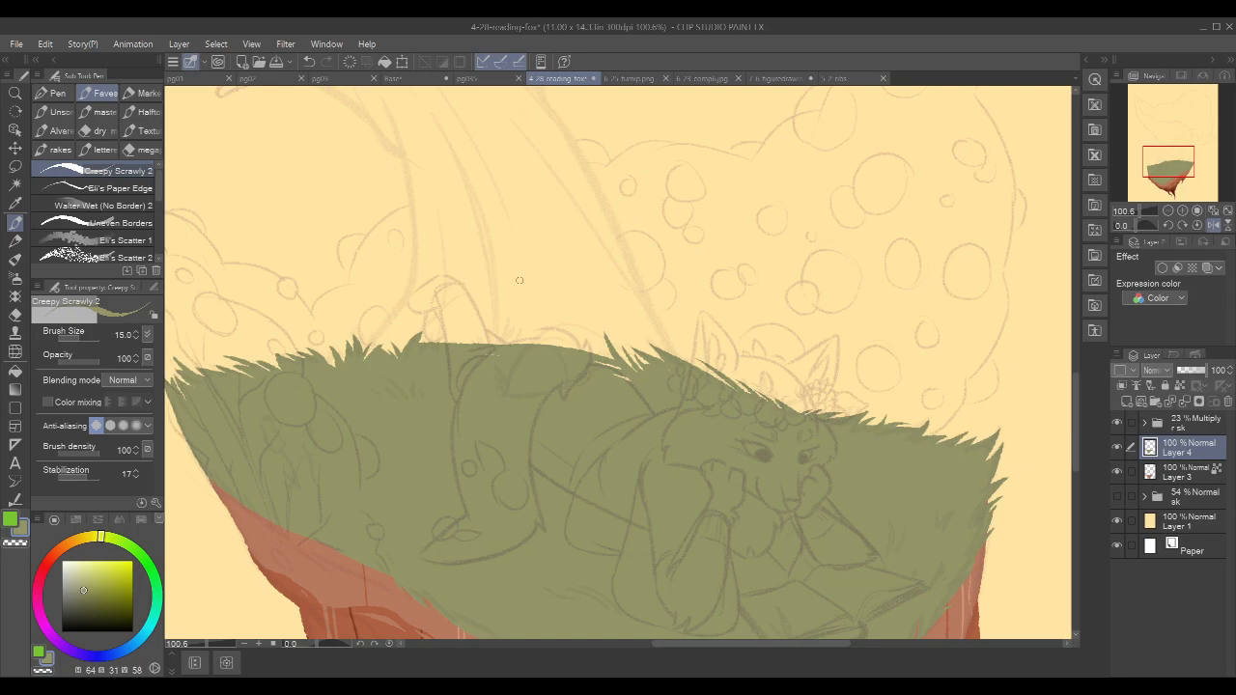
{"action": "left_click_drag", "start_coordinate": [597, 362], "coordinate": [605, 370]}
- Carve gaps with the transparent colour where the raised back edge meets the joined tufts
{"action": "left_click_drag", "start_coordinate": [827, 353], "coordinate": [695, 199]}
{"action": "scroll", "coordinate": [487, 386], "scroll_direction": "up", "scroll_amount": 3}
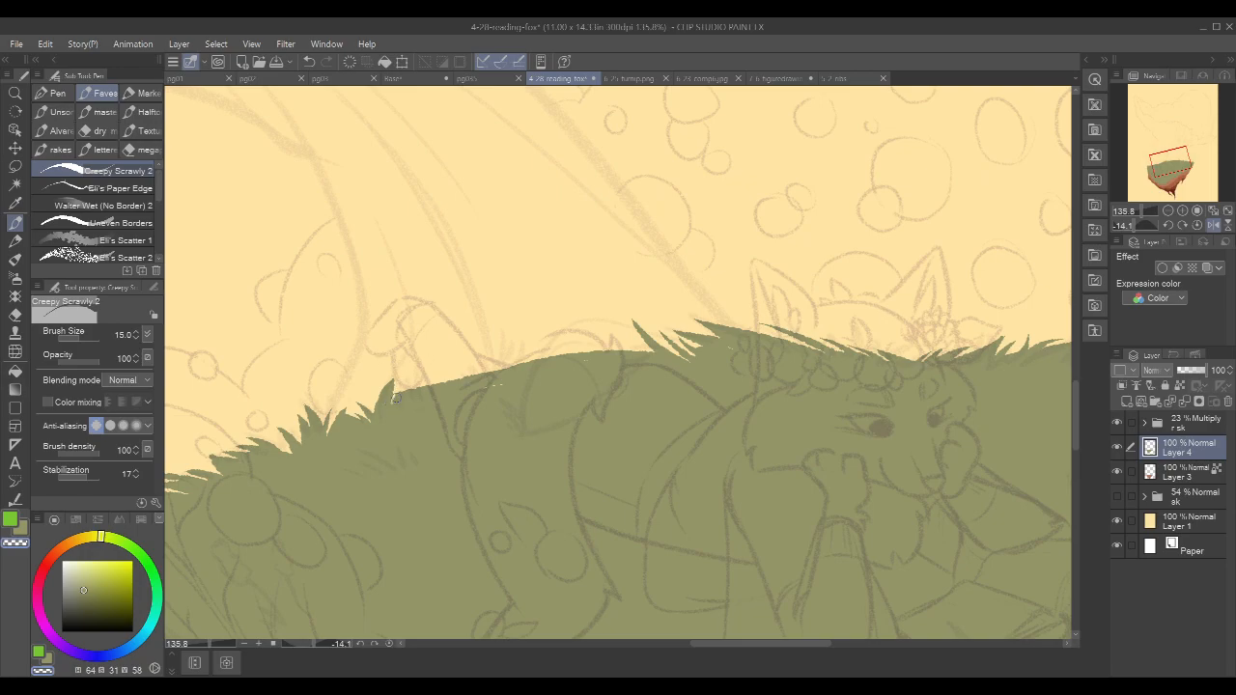
{"action": "mouse_move", "coordinate": [391, 405]}
{"action": "left_mouse_down"}
{"action": "mouse_move", "coordinate": [410, 391]}
{"action": "mouse_move", "coordinate": [406, 410]}
{"action": "left_mouse_up"}
{"action": "key", "text": "c"}
{"action": "key", "text": "c"}
{"action": "key", "text": "ctrl+z"}
{"action": "key", "text": "ctrl+z"}
{"action": "key", "text": "c"}
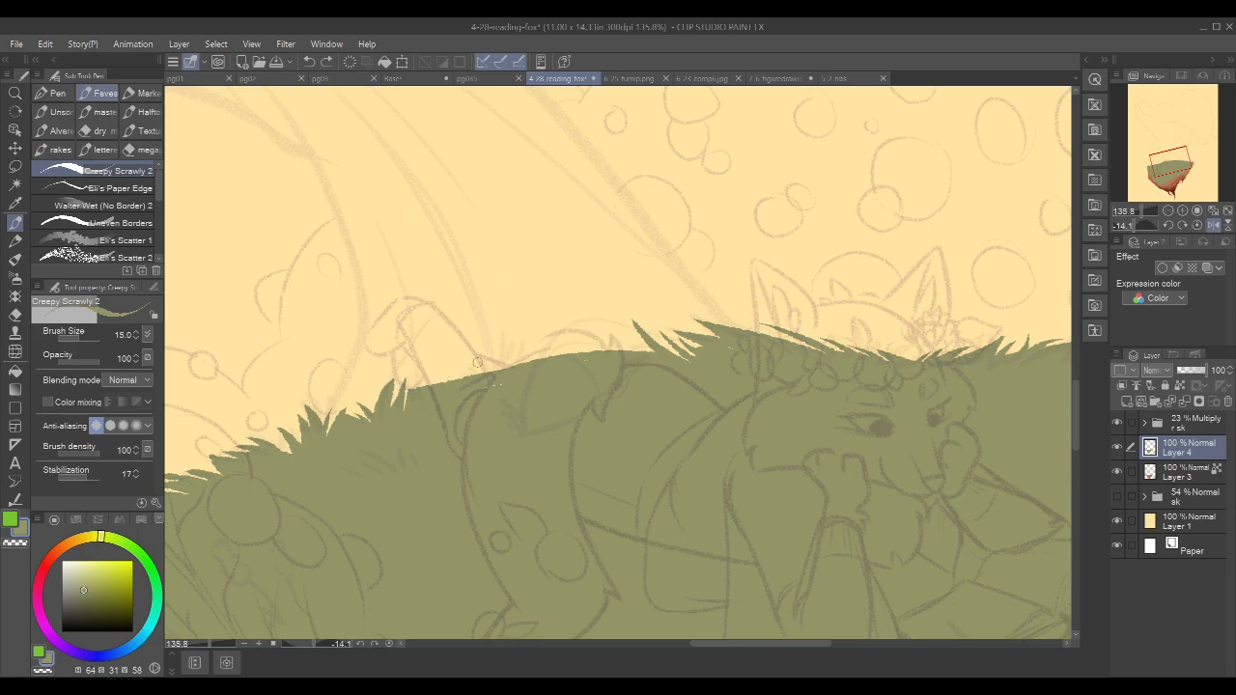
- Paint overlapping grass blades along the raised back edge and refine the gaps between them with the transparent colour
{"action": "mouse_move", "coordinate": [503, 334]}
{"action": "left_mouse_down"}
{"action": "mouse_move", "coordinate": [502, 367]}
{"action": "mouse_move", "coordinate": [512, 366]}
{"action": "mouse_move", "coordinate": [493, 368]}
{"action": "left_mouse_up"}
{"action": "key", "text": "c"}
{"action": "mouse_move", "coordinate": [410, 384]}
{"action": "left_mouse_down"}
{"action": "mouse_move", "coordinate": [421, 415]}
{"action": "mouse_move", "coordinate": [450, 353]}
{"action": "mouse_move", "coordinate": [445, 431]}
{"action": "left_mouse_up"}
{"action": "key", "text": "c"}
{"action": "key", "text": "ctrl+z"}
{"action": "key", "text": "ctrl+z"}
{"action": "left_click_drag", "start_coordinate": [608, 331], "coordinate": [653, 359]}
{"action": "left_click_drag", "start_coordinate": [522, 336], "coordinate": [508, 397]}
{"action": "mouse_move", "coordinate": [539, 340]}
{"action": "left_mouse_down"}
{"action": "mouse_move", "coordinate": [560, 398]}
{"action": "mouse_move", "coordinate": [520, 358]}
{"action": "mouse_move", "coordinate": [530, 320]}
{"action": "mouse_move", "coordinate": [549, 367]}
{"action": "left_mouse_up"}
{"action": "mouse_move", "coordinate": [429, 375]}
{"action": "left_mouse_down"}
{"action": "mouse_move", "coordinate": [455, 395]}
{"action": "mouse_move", "coordinate": [430, 369]}
{"action": "mouse_move", "coordinate": [459, 414]}
{"action": "mouse_move", "coordinate": [411, 376]}
{"action": "mouse_move", "coordinate": [444, 427]}
{"action": "mouse_move", "coordinate": [471, 371]}
{"action": "left_mouse_up"}
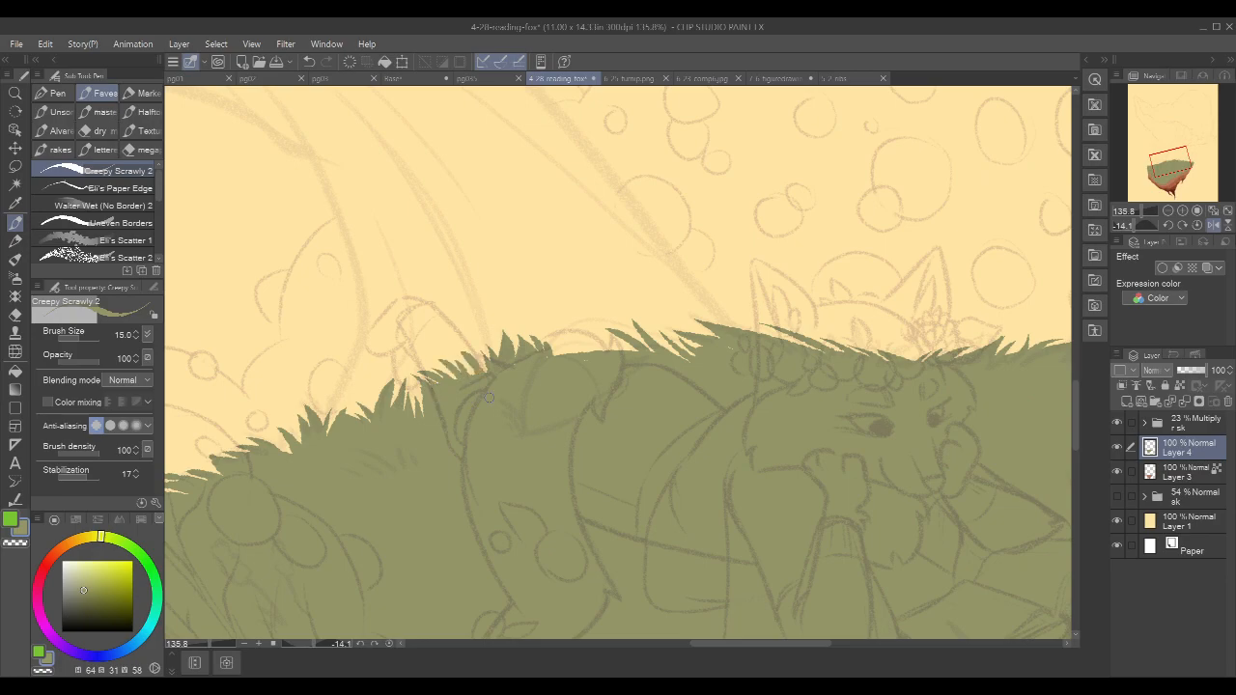
- Refine the new back edge blades with small transparent cuts and additional olive green strokes
{"action": "scroll", "coordinate": [873, 232], "scroll_direction": "down", "scroll_amount": 3}
{"action": "left_click_drag", "start_coordinate": [932, 178], "coordinate": [769, 229]}
{"action": "key", "text": "c"}
{"action": "left_click_drag", "start_coordinate": [478, 354], "coordinate": [482, 371]}
{"action": "key", "text": "ctrl+z"}
{"action": "key", "text": "c"}
{"action": "mouse_move", "coordinate": [516, 353]}
{"action": "left_mouse_down"}
{"action": "mouse_move", "coordinate": [554, 387]}
{"action": "mouse_move", "coordinate": [556, 354]}
{"action": "left_mouse_up"}
- Reset the canvas rotation and mirroring, and paint blades across the remaining smooth stretch of the back edge
{"action": "key", "text": "r"}
{"action": "double_click", "coordinate": [880, 312]}
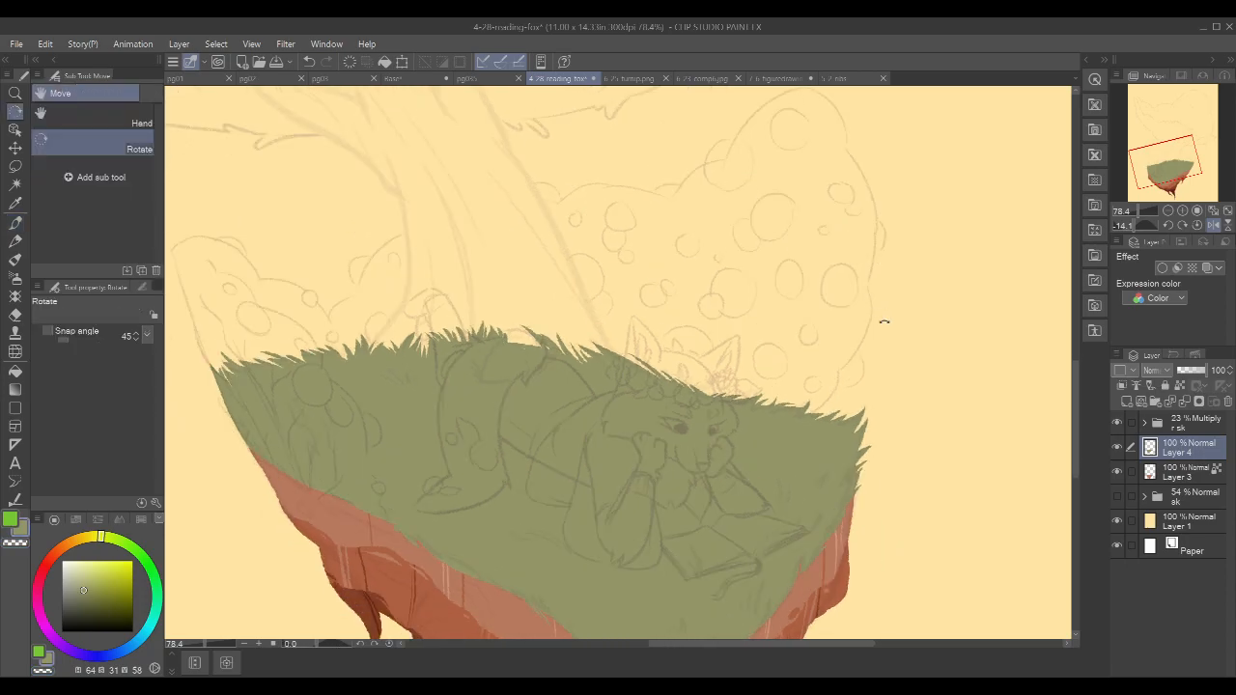
{"action": "left_click", "coordinate": [1215, 225]}
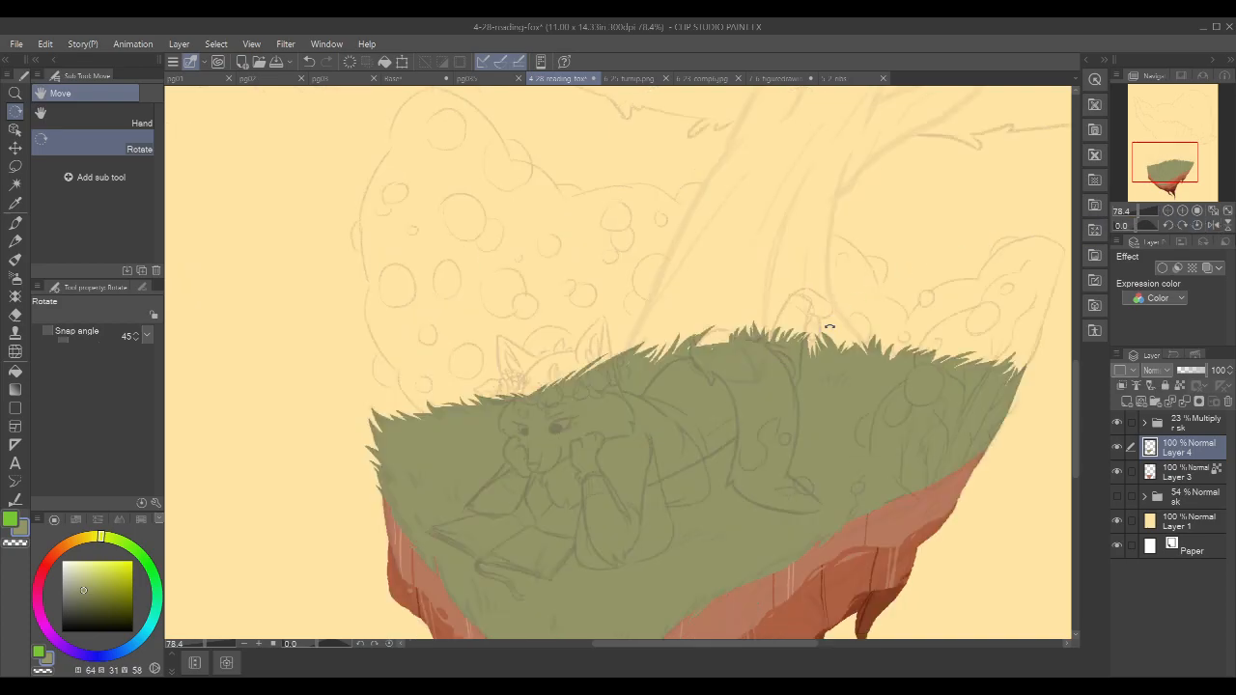
{"action": "key", "text": "p"}
{"action": "scroll", "coordinate": [772, 327], "scroll_direction": "up", "scroll_amount": 2}
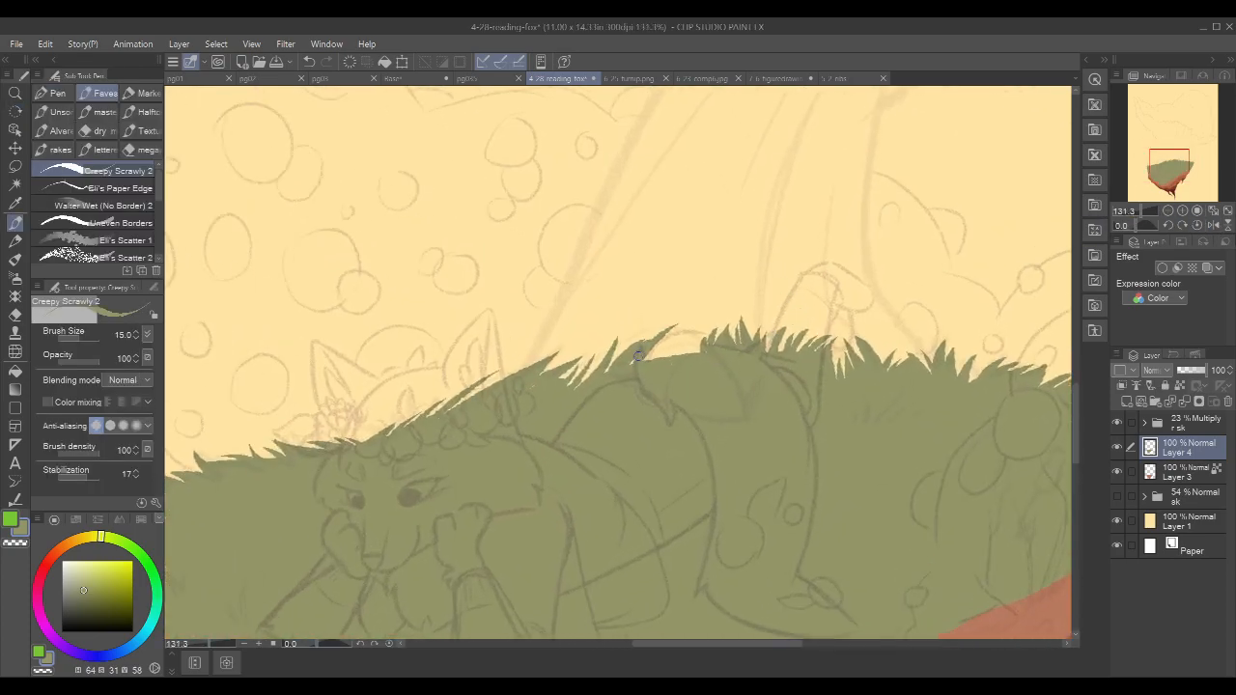
{"action": "mouse_move", "coordinate": [674, 341]}
{"action": "left_mouse_down"}
{"action": "mouse_move", "coordinate": [648, 358]}
{"action": "mouse_move", "coordinate": [689, 351]}
{"action": "mouse_move", "coordinate": [674, 355]}
{"action": "left_mouse_up"}
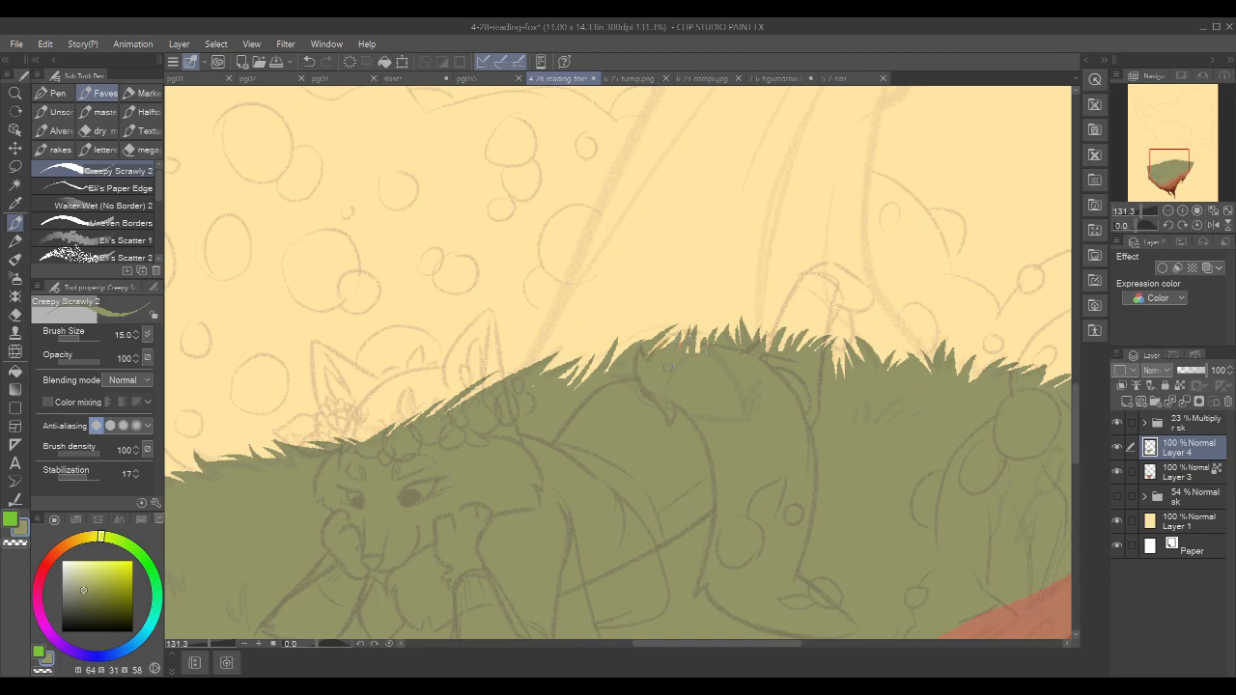
{"action": "left_click_drag", "start_coordinate": [715, 316], "coordinate": [699, 352]}
- Save the illustration with the back edge grass completed
{"action": "scroll", "coordinate": [960, 286], "scroll_direction": "down", "scroll_amount": 4}
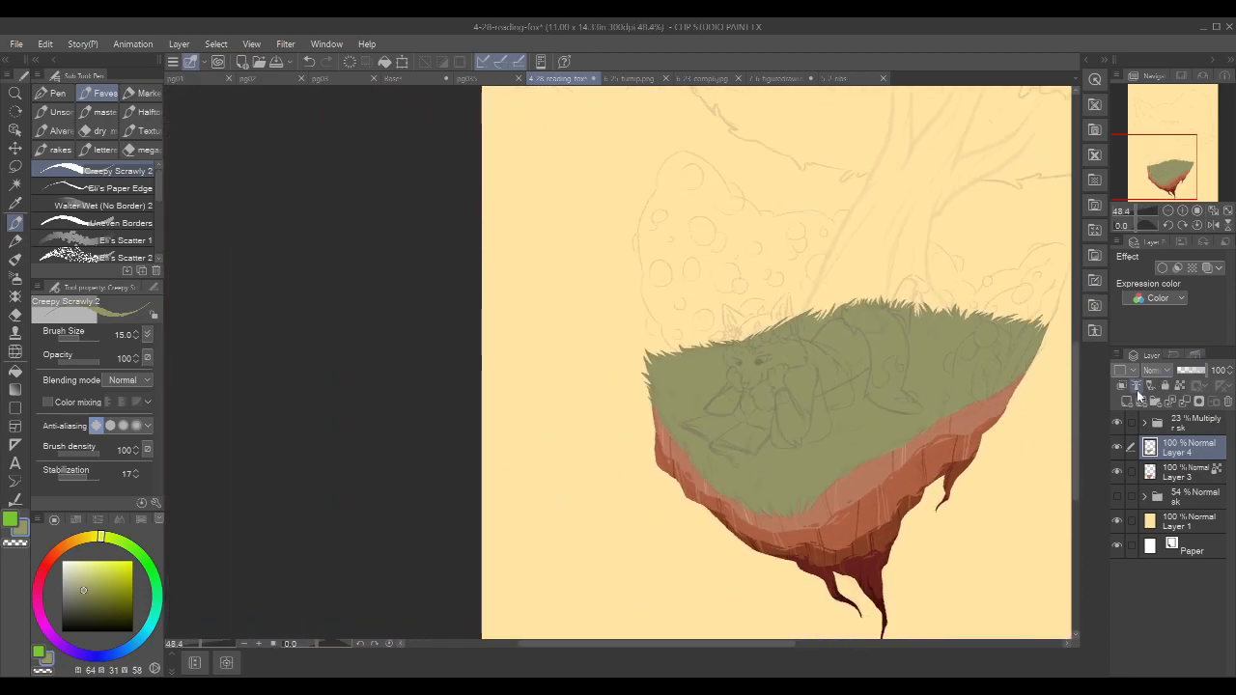
{"action": "scroll", "coordinate": [852, 473], "scroll_direction": "down", "scroll_amount": 3}
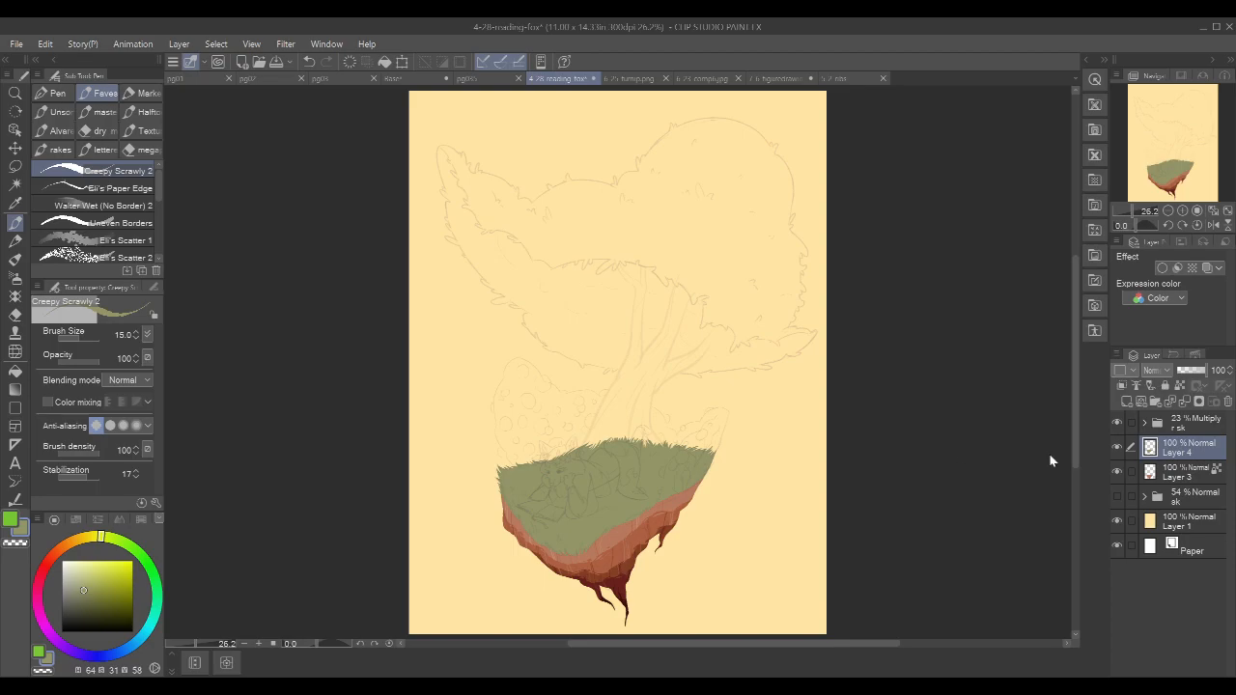
{"action": "key", "text": "ctrl+s"}
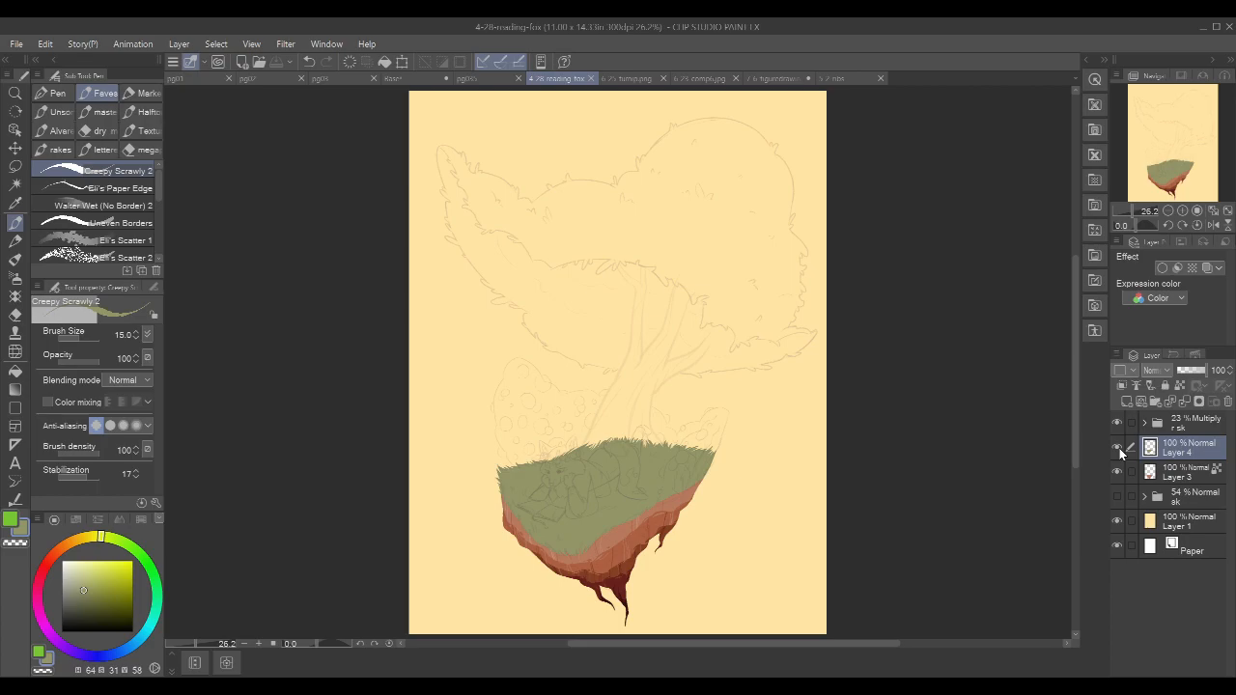
- Check the rough sketch folder alone at 100% opacity, and restore the colour layers and refined sketch with the rough sketch hidden
{"action": "left_click_drag", "start_coordinate": [1117, 448], "coordinate": [1117, 469]}
{"action": "left_click", "coordinate": [1117, 424]}
{"action": "left_click", "coordinate": [1116, 496]}
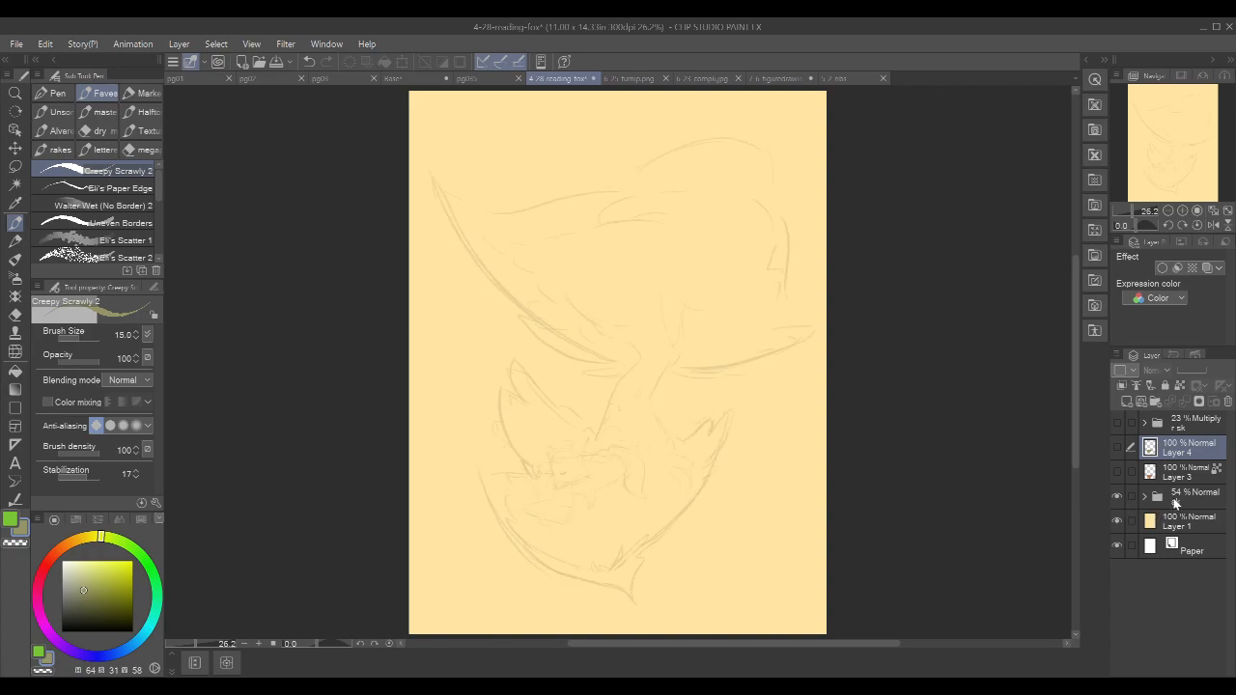
{"action": "left_click", "coordinate": [1154, 506]}
{"action": "left_click_drag", "start_coordinate": [1194, 373], "coordinate": [1209, 372]}
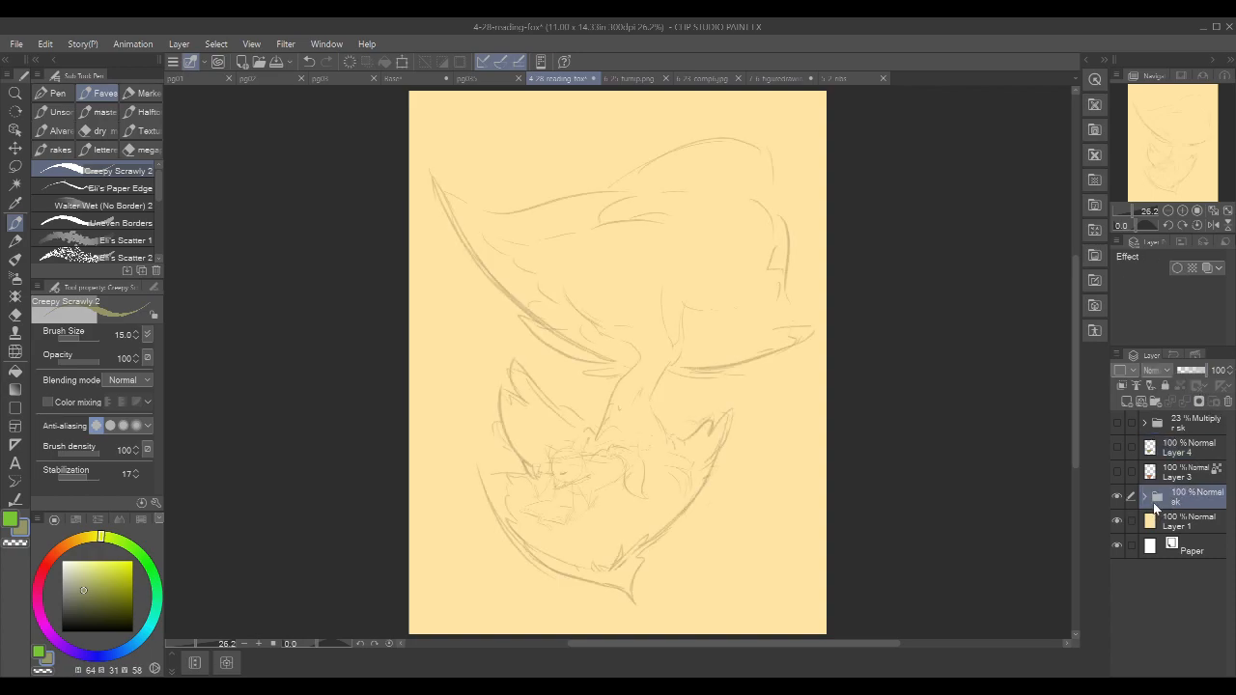
{"action": "left_click", "coordinate": [1117, 497]}
{"action": "left_click", "coordinate": [1116, 470]}
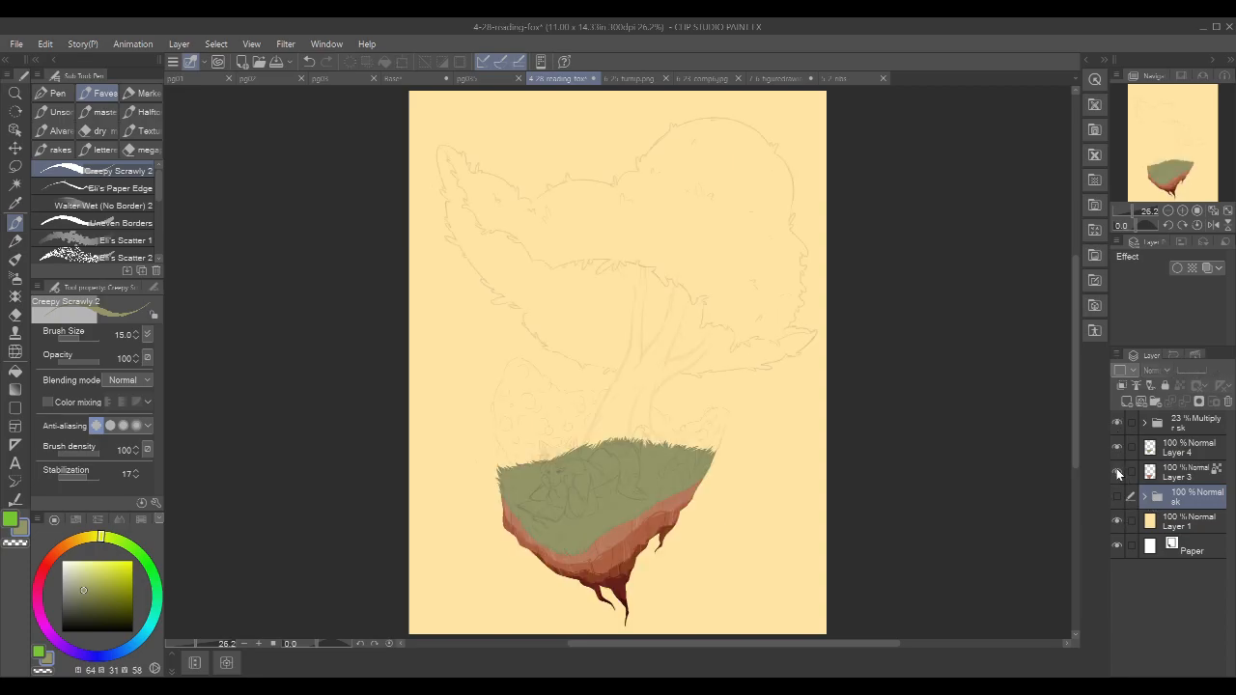